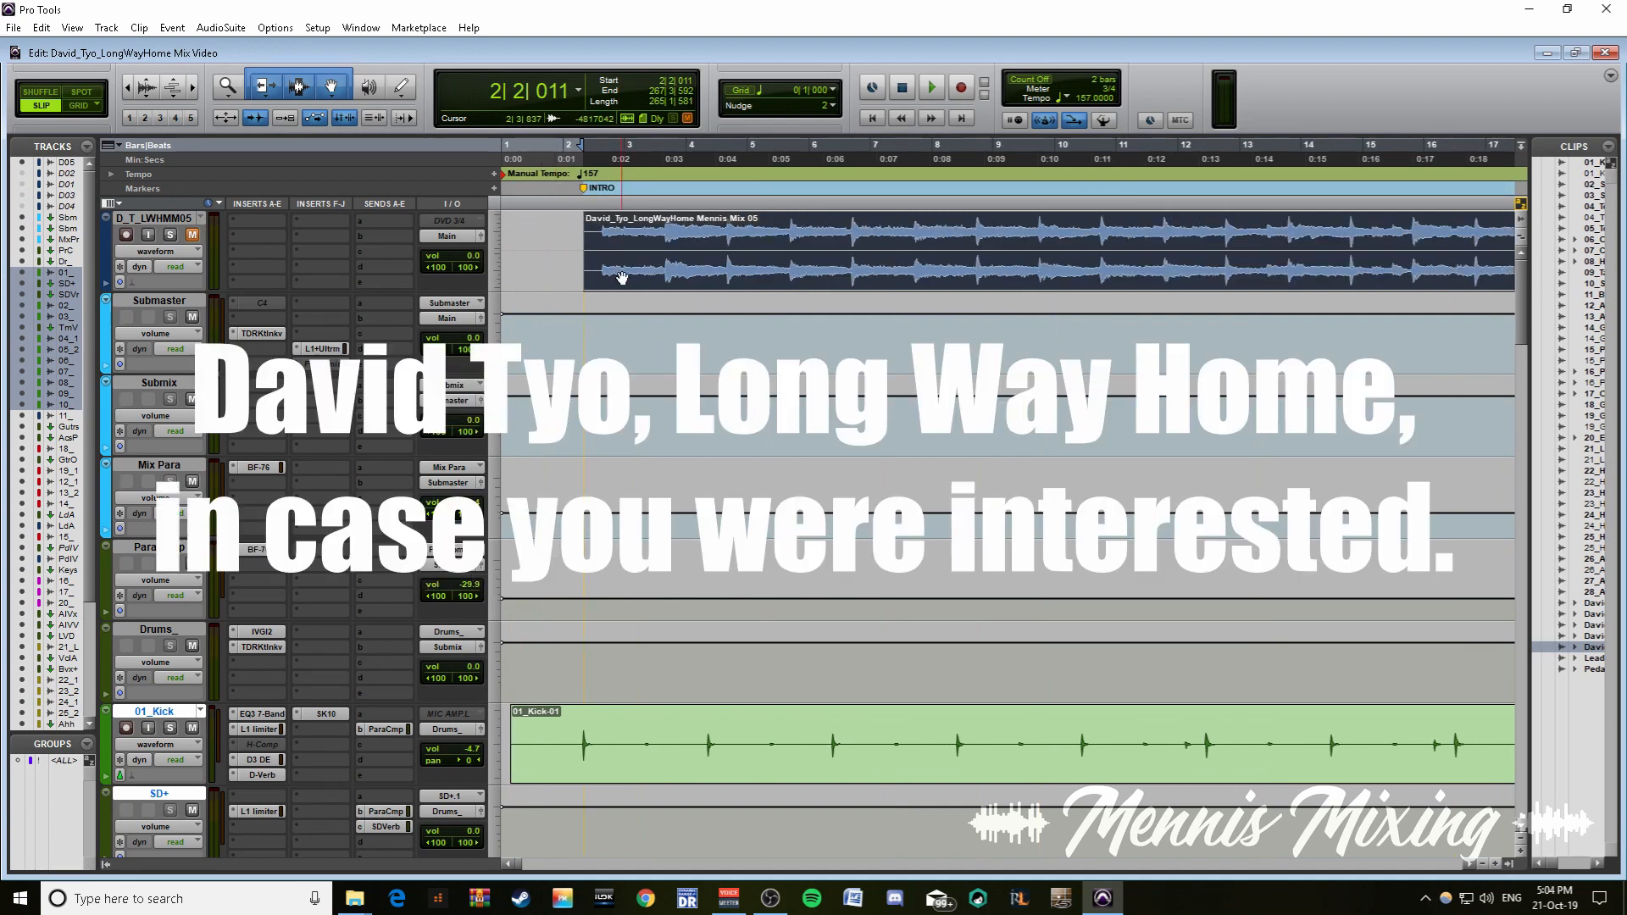
- Move the stereo Mix 05 reference clip to the session start at 1|1|000 and display the whole song's length
drag(625, 272, 541, 272)
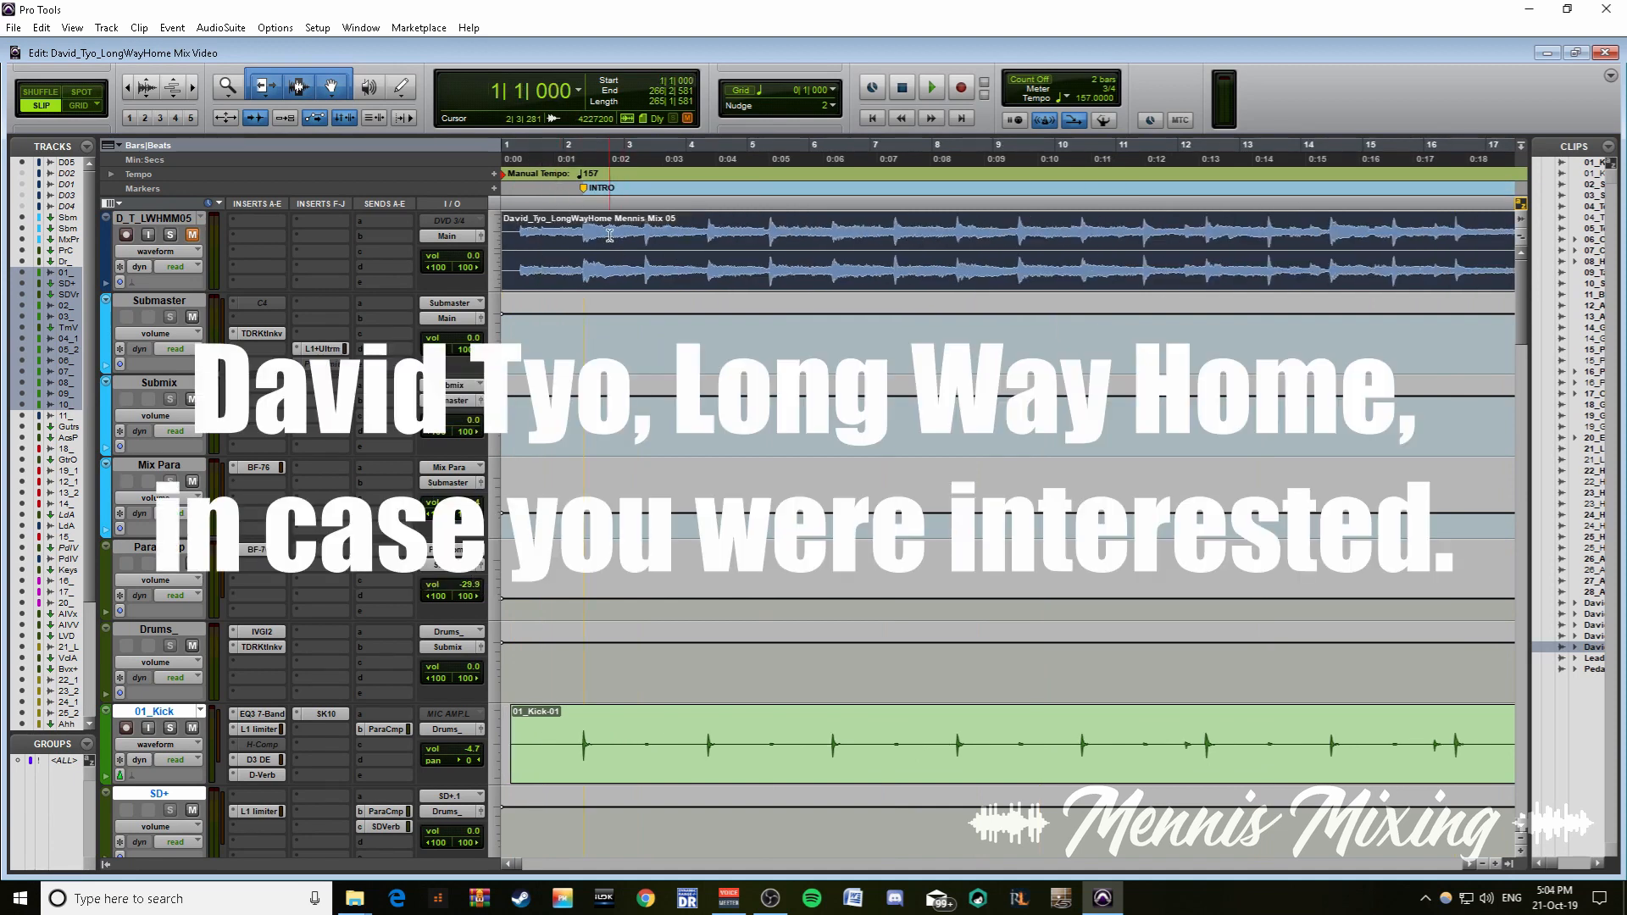
key(r)
key(r)
key(r)
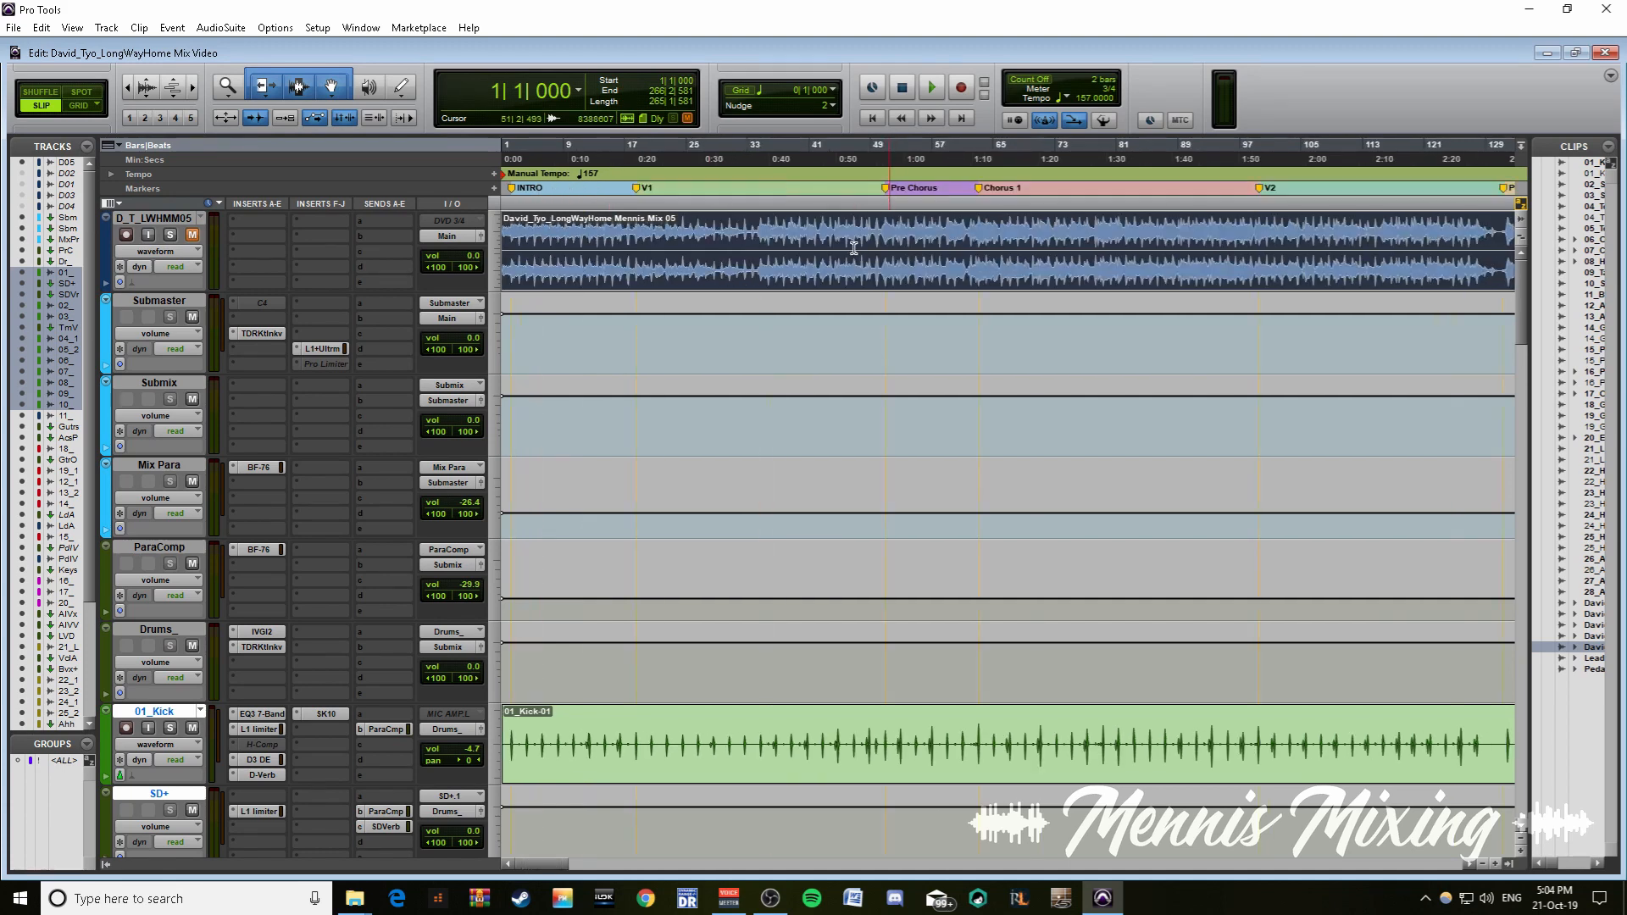
click(869, 231)
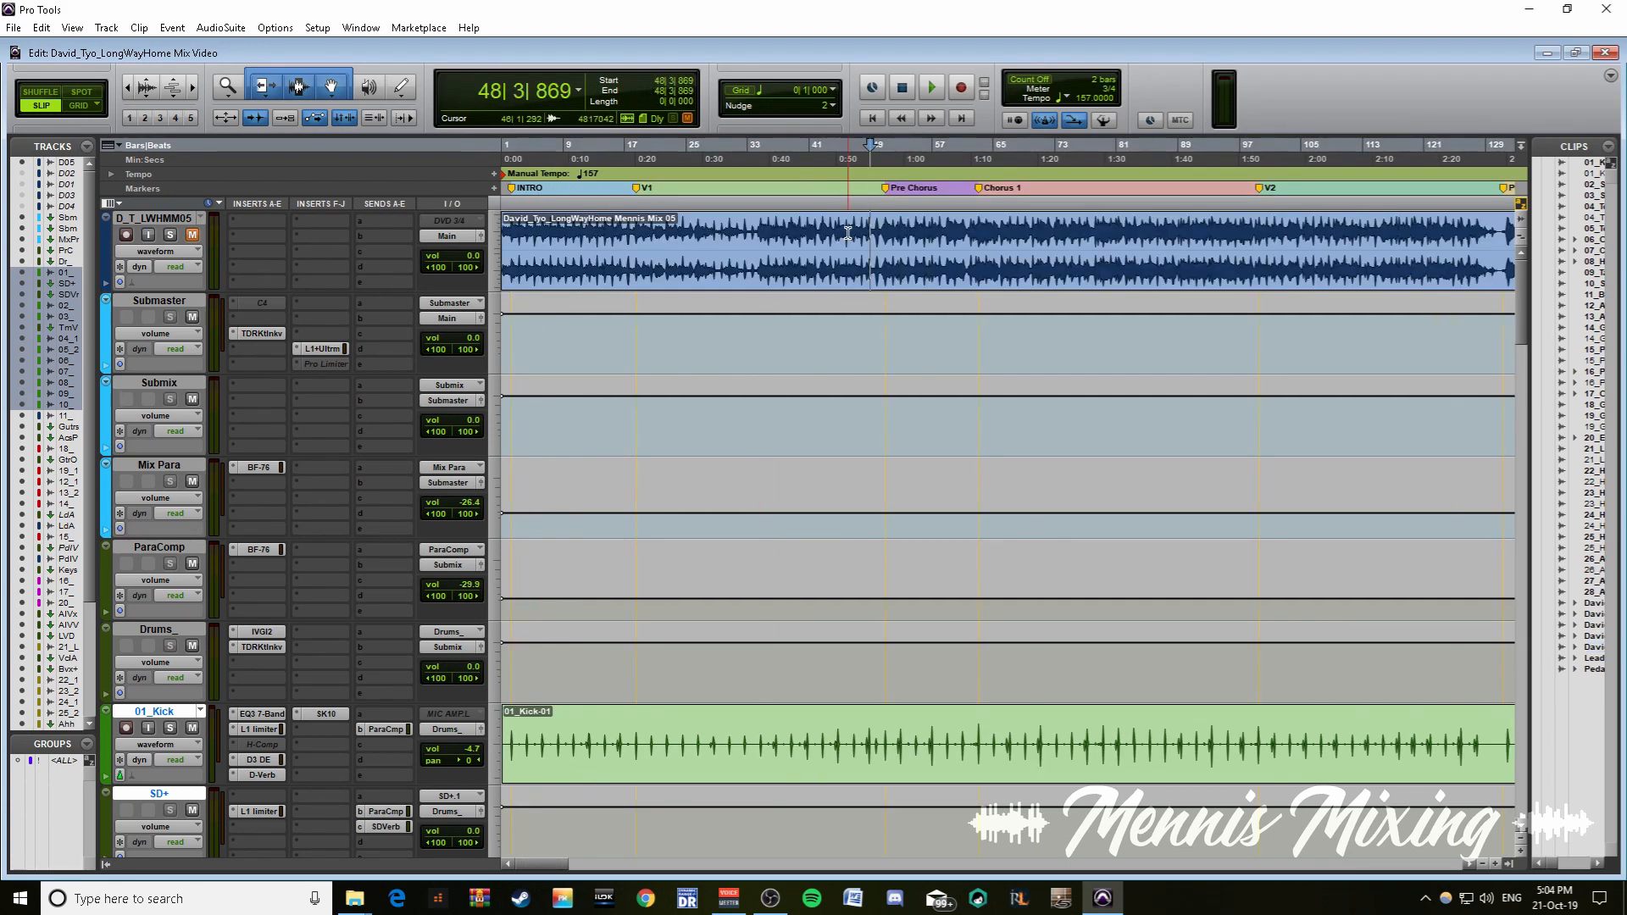
key(r)
key(r)
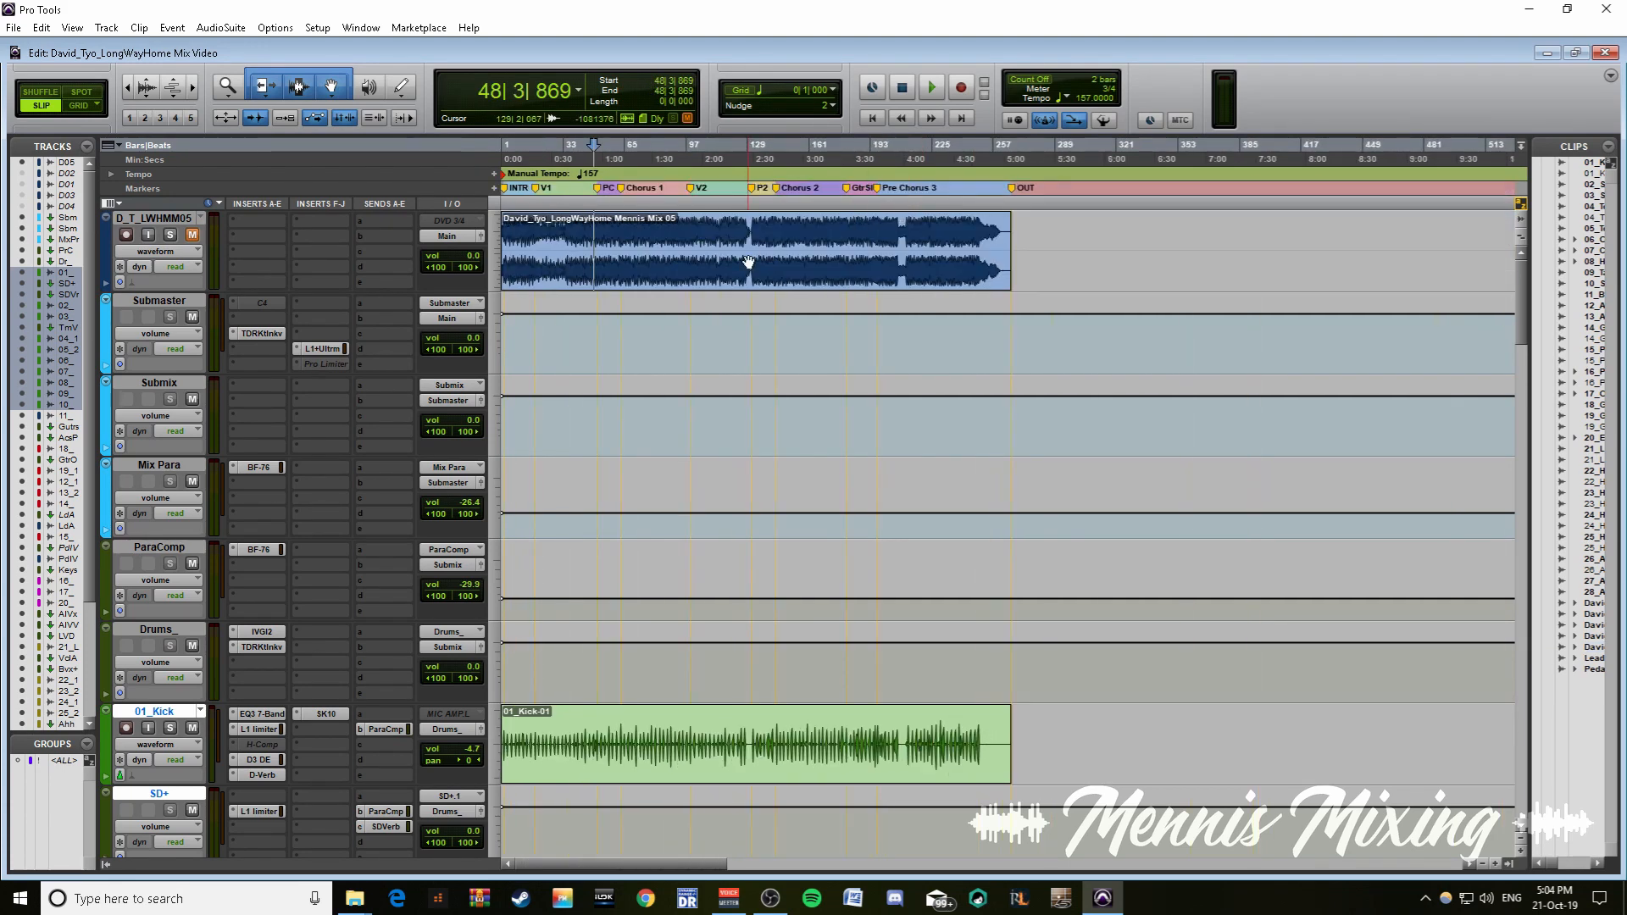
- Look over the drum tracks, from the kick and snares down to the toms, overheads and percussion
scroll(622, 282, down, 6)
scroll(599, 360, up, 3)
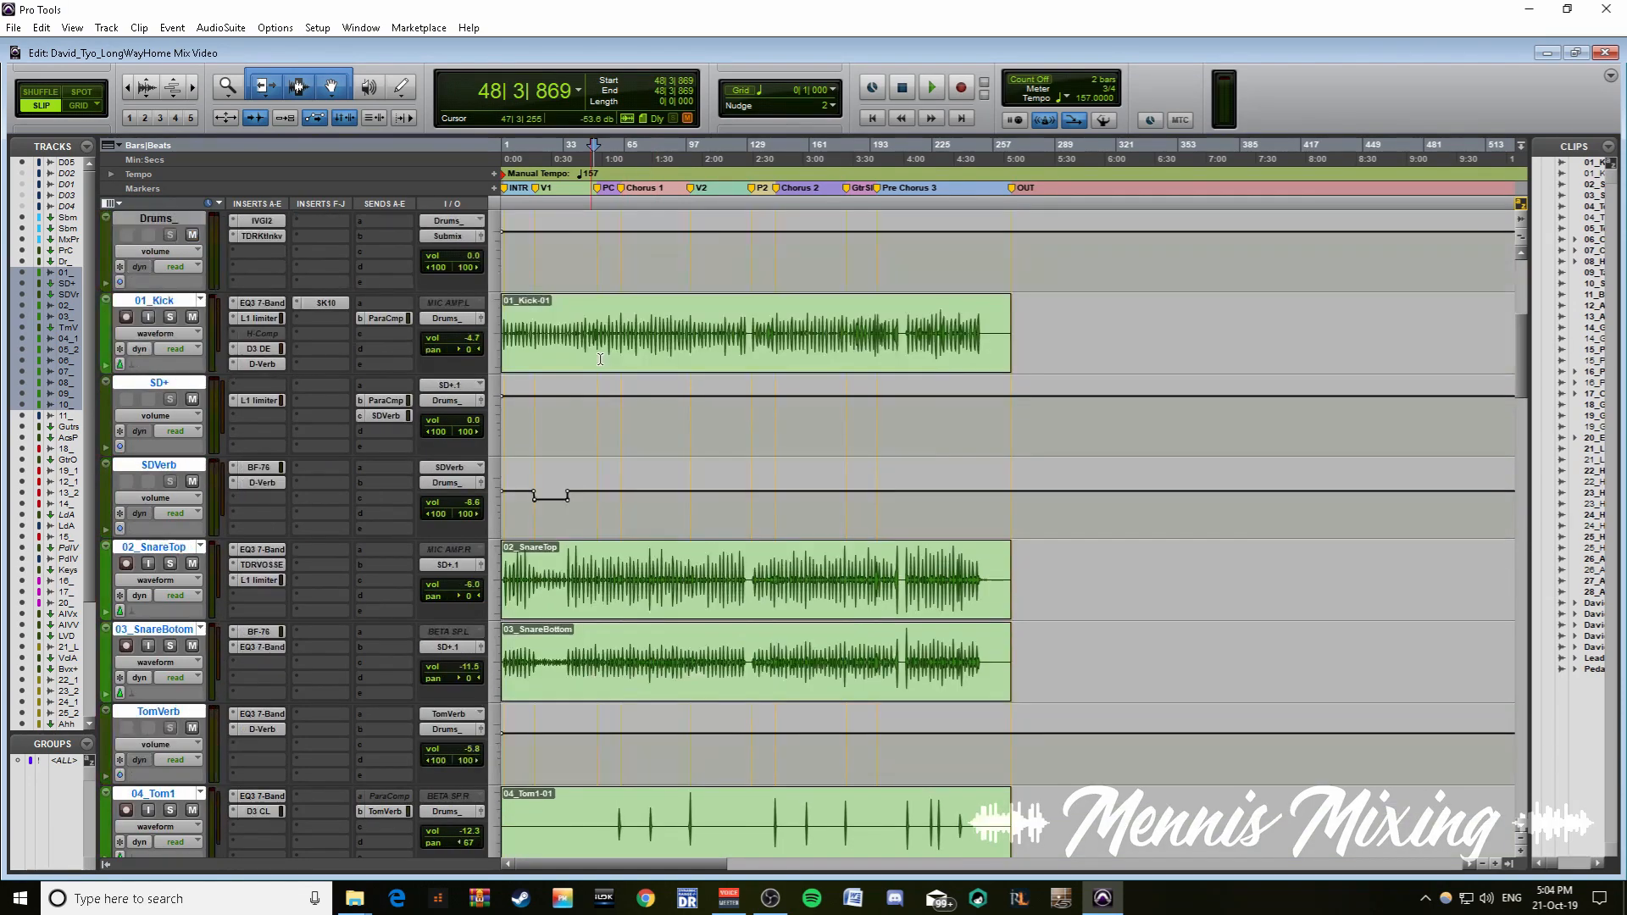
scroll(599, 359, down, 5)
scroll(601, 364, up, 5)
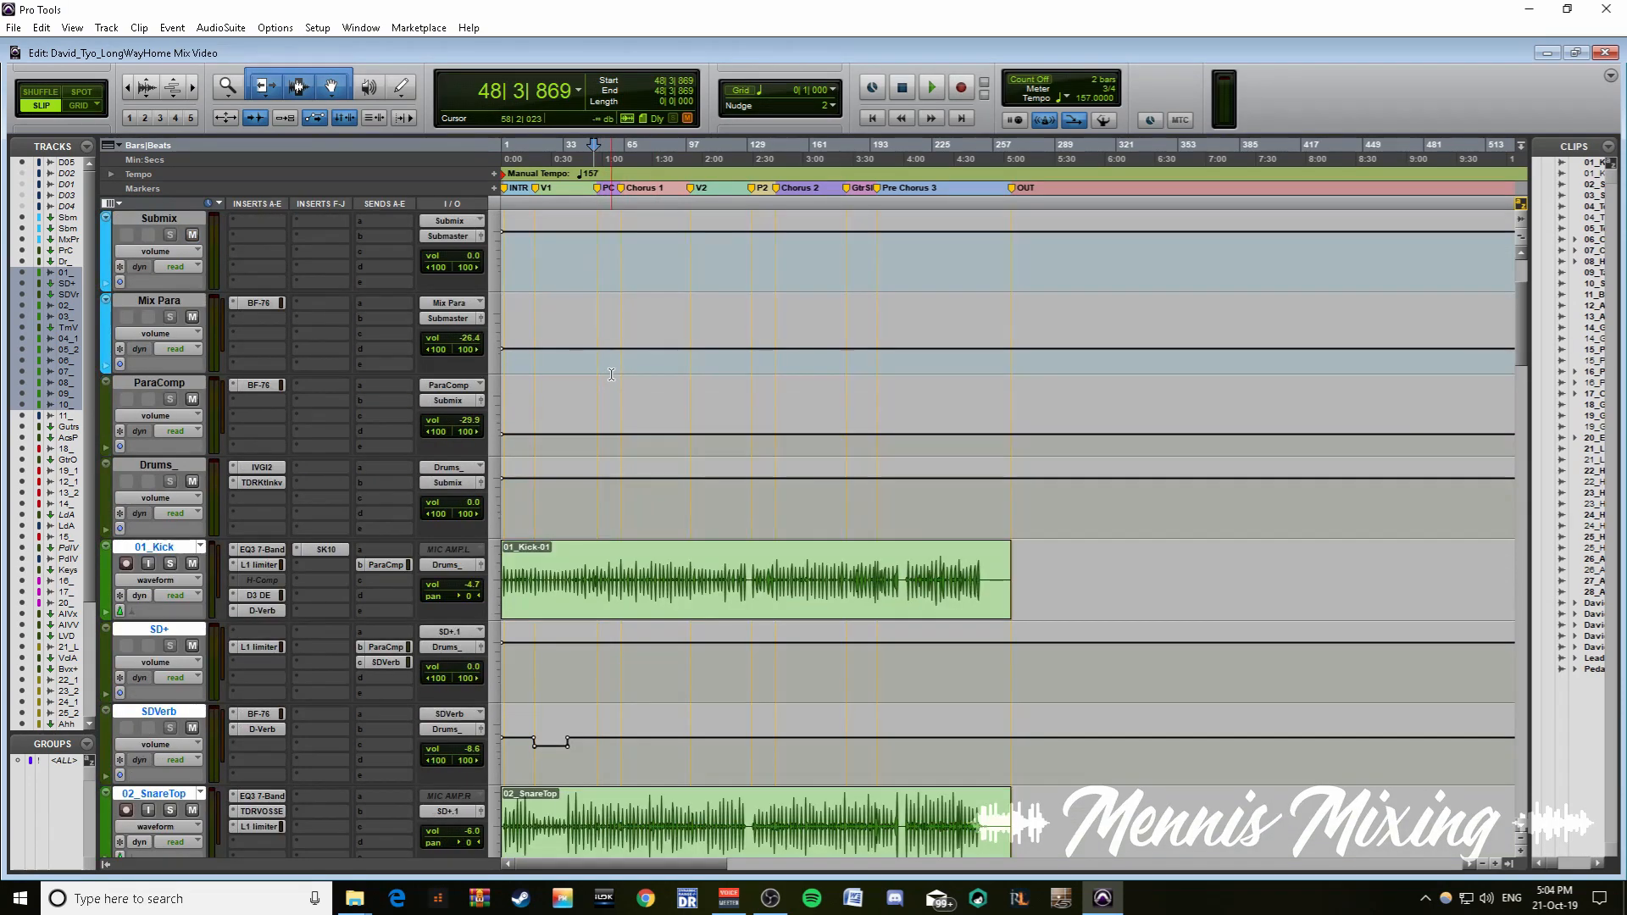
scroll(611, 374, down, 3)
click(623, 265)
scroll(623, 265, up, 6)
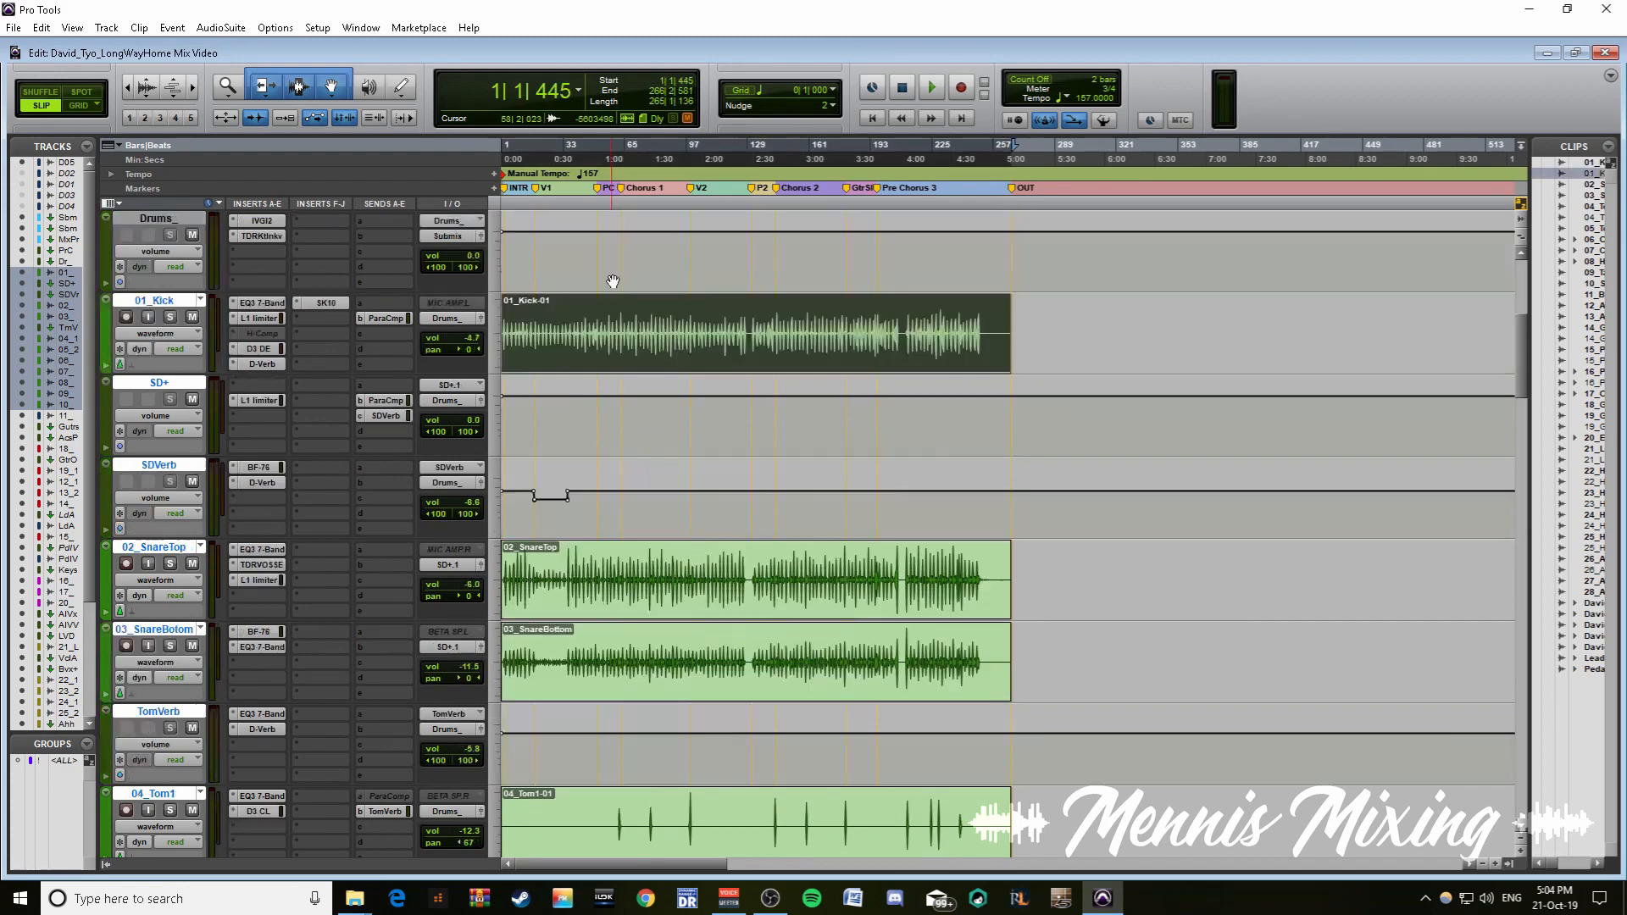
shift+click(621, 276)
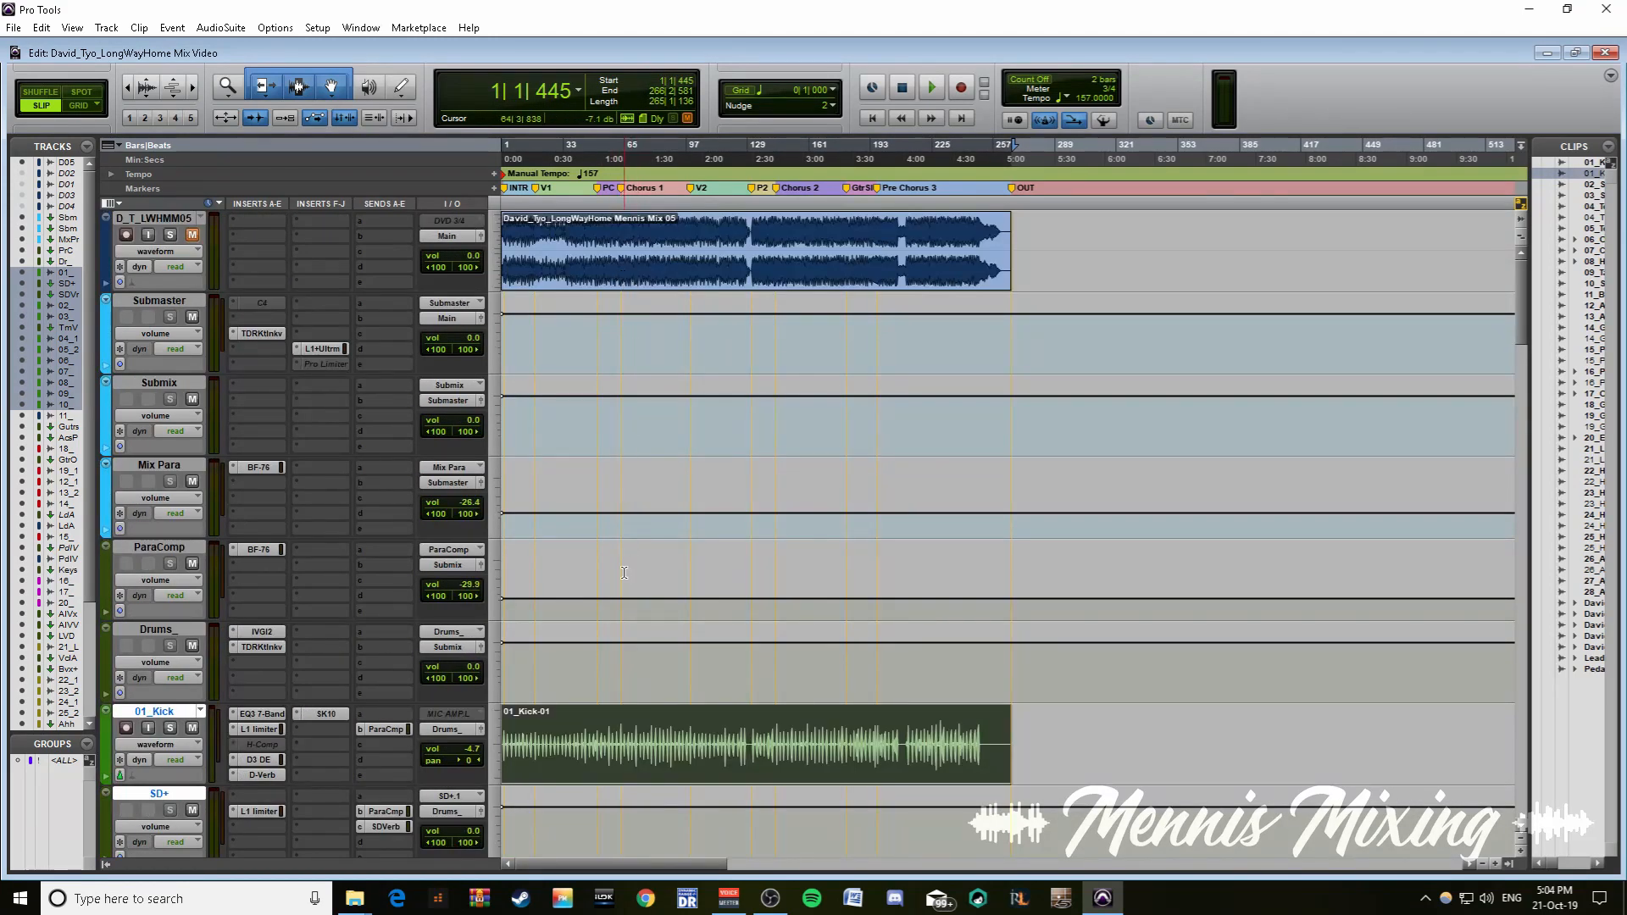
scroll(624, 573, down, 5)
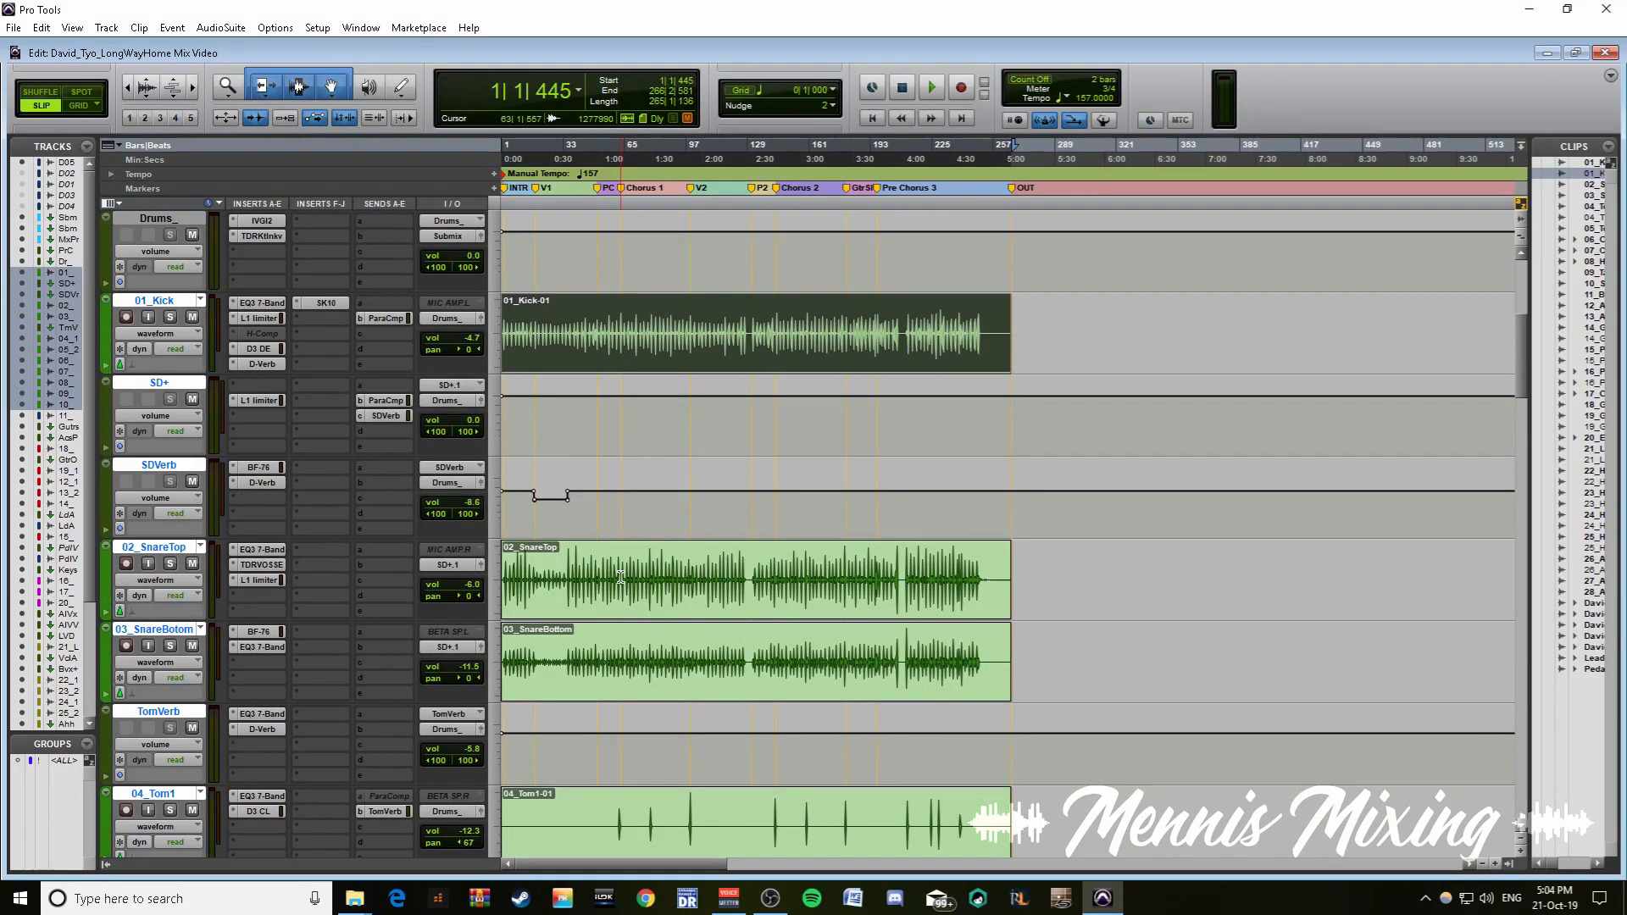
scroll(620, 577, down, 1)
scroll(620, 577, down, 6)
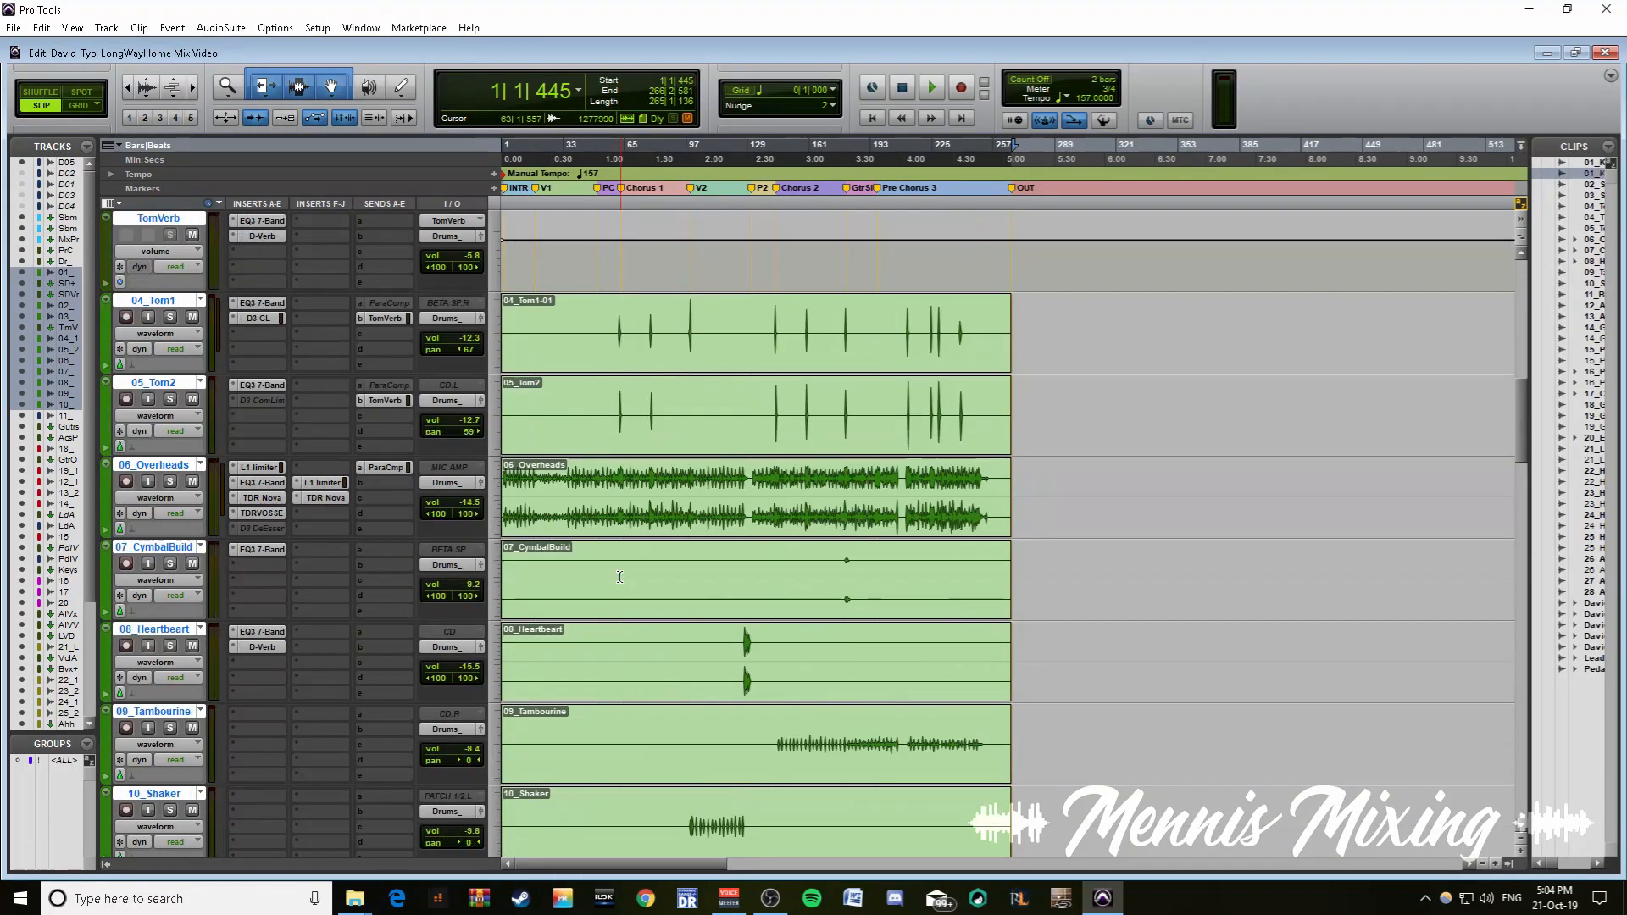
scroll(624, 388, up, 2)
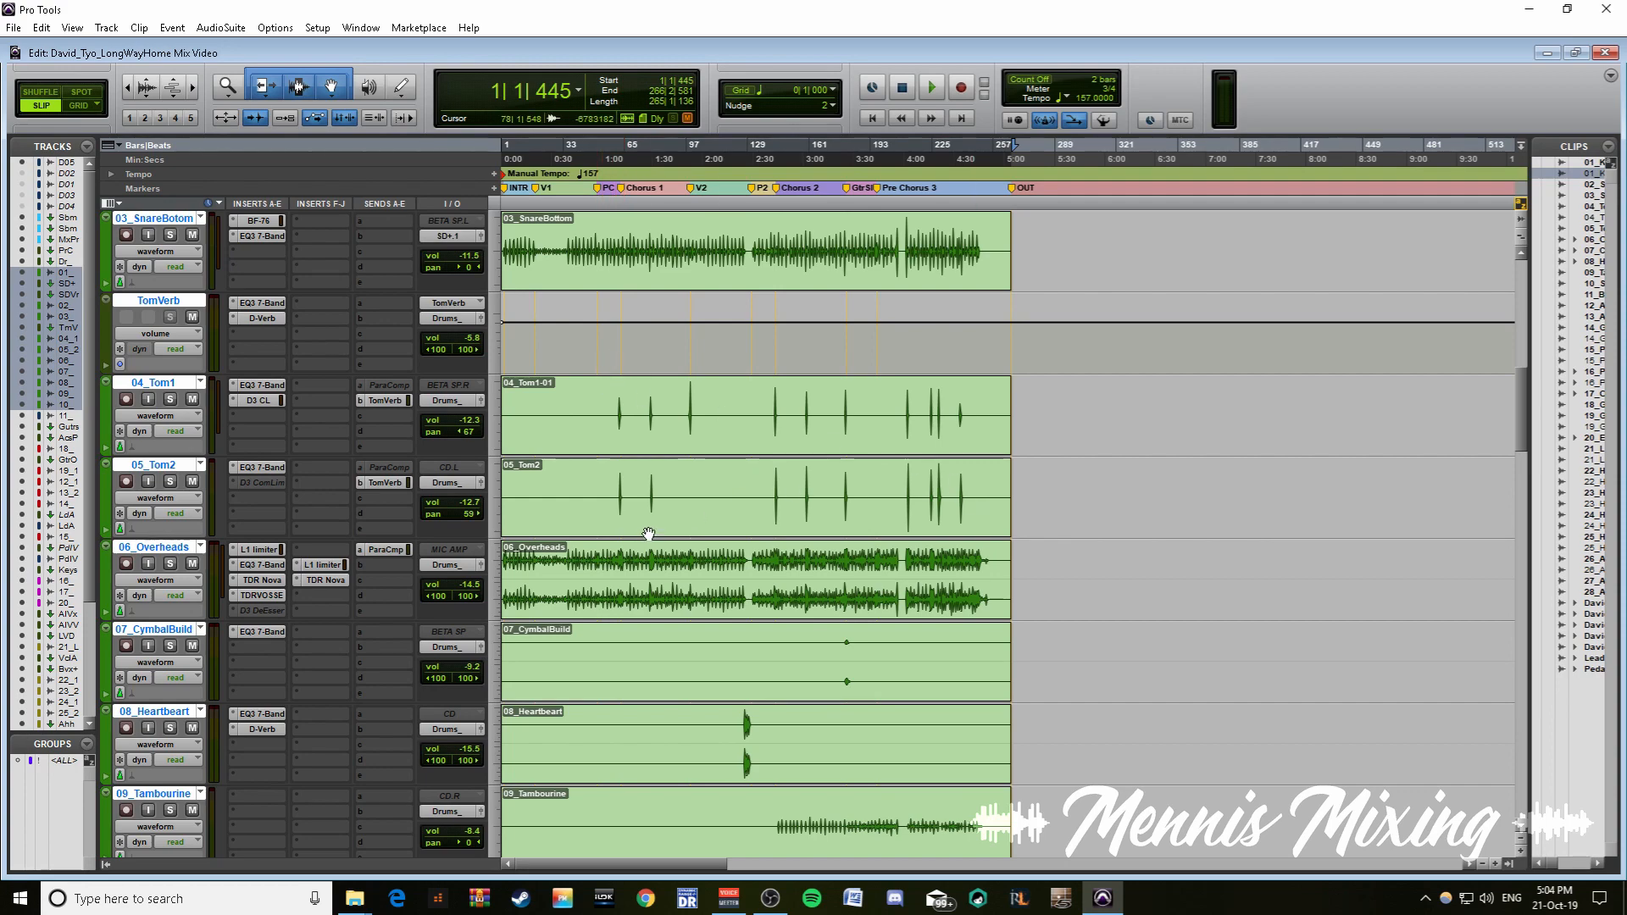
scroll(661, 561, down, 1)
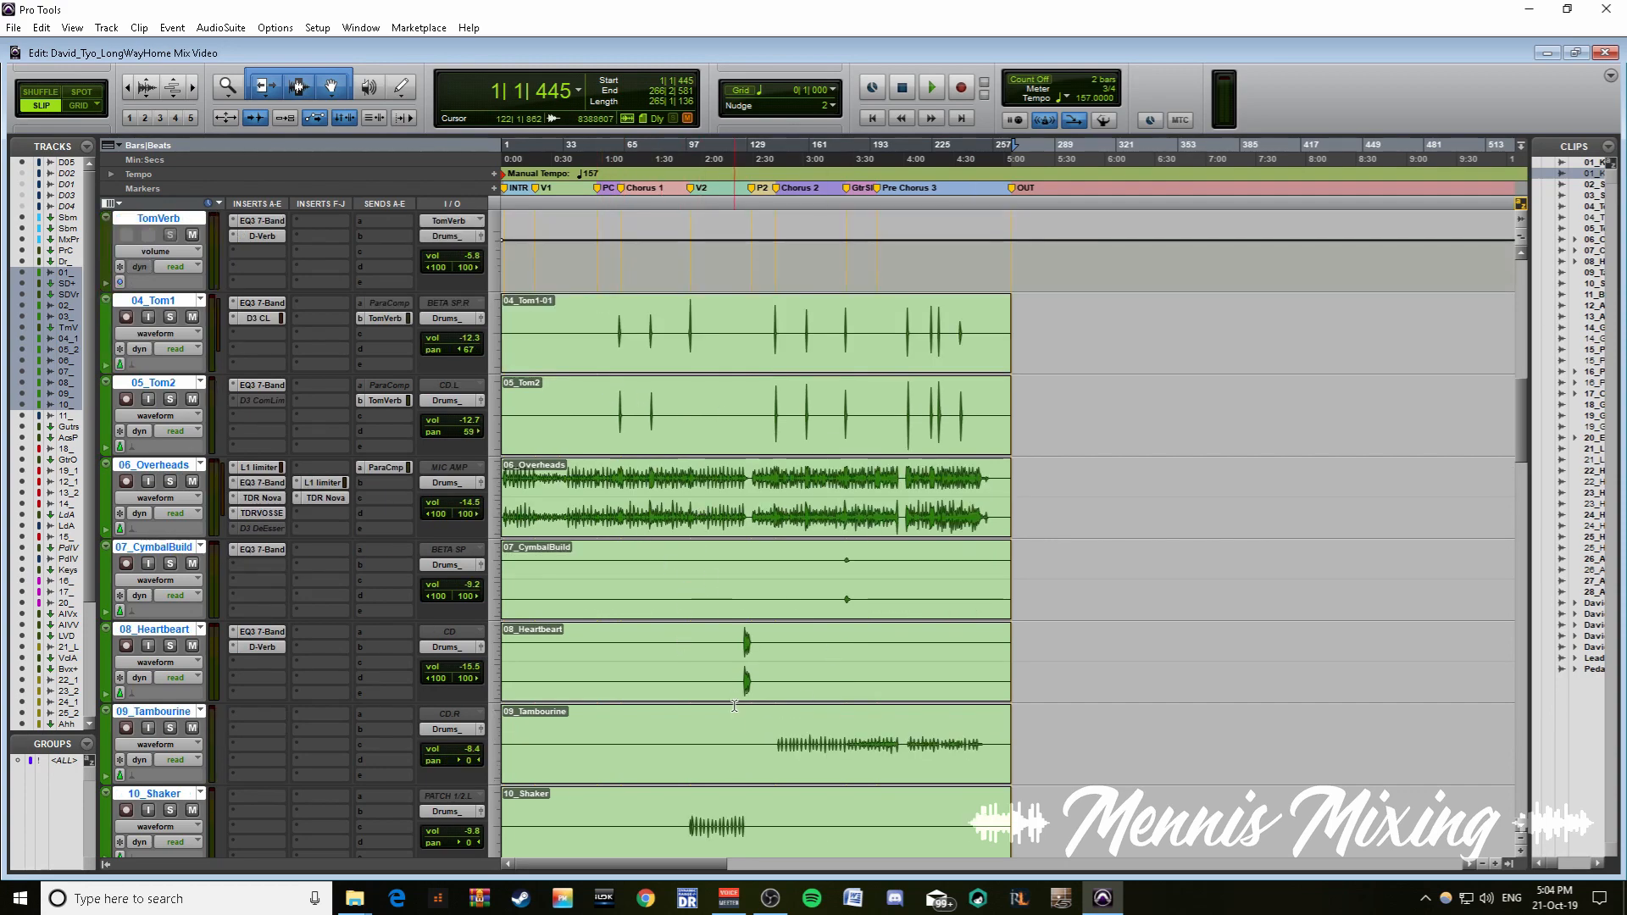
- Review the guitar, pedal steel, keys and vocal tracks, and return to the snare and tom tracks
scroll(729, 695, down, 11)
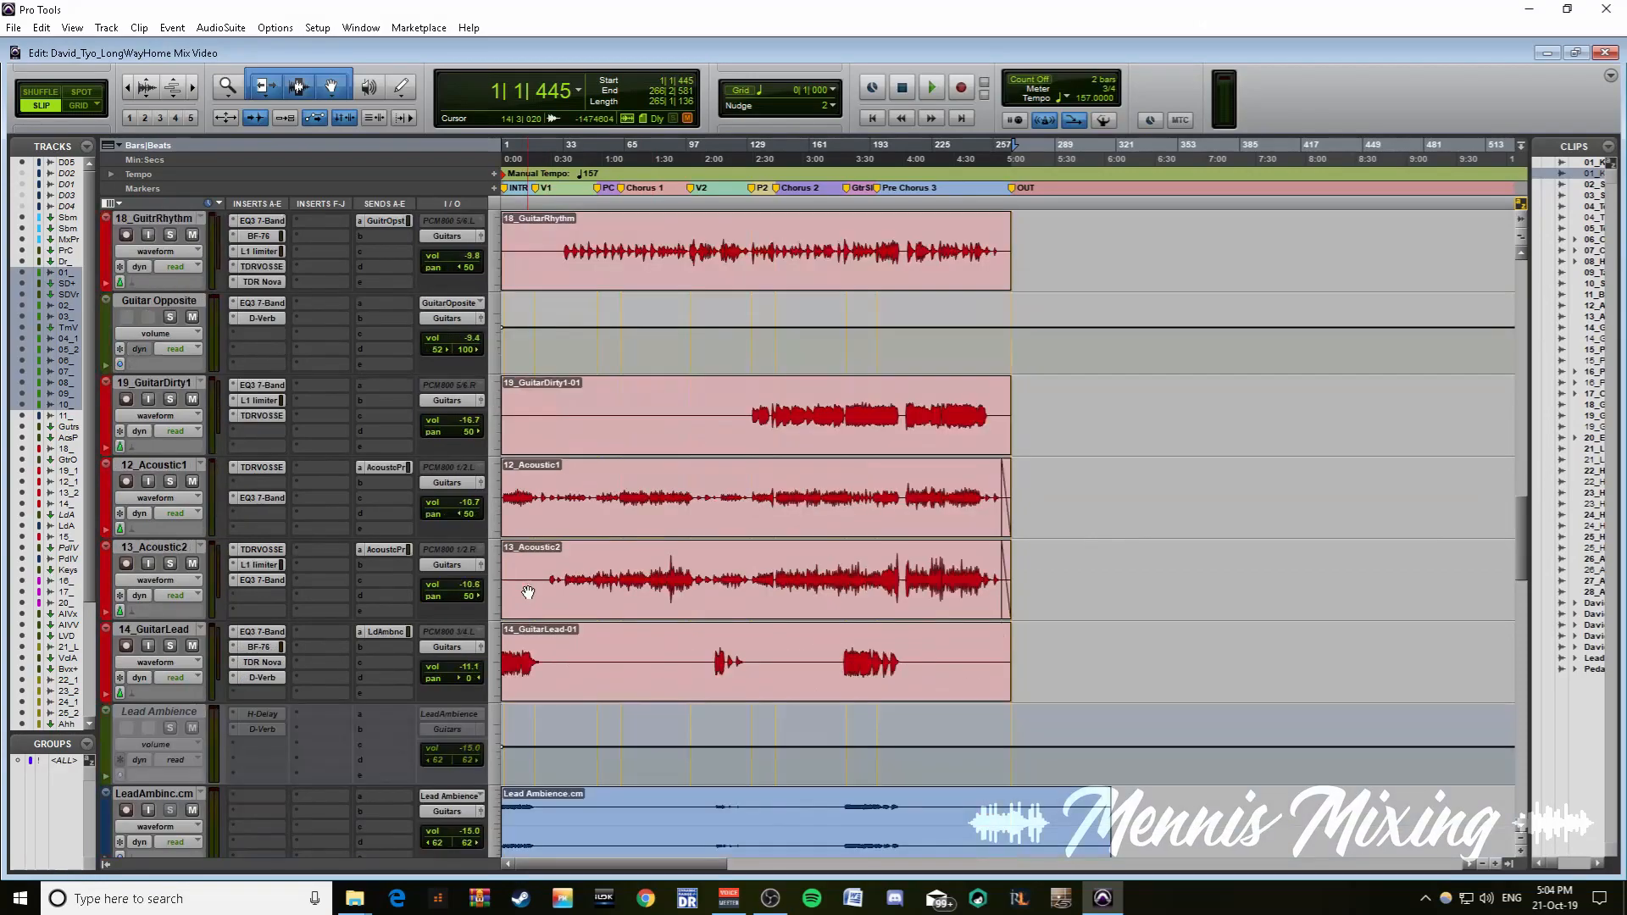
scroll(528, 592, down, 8)
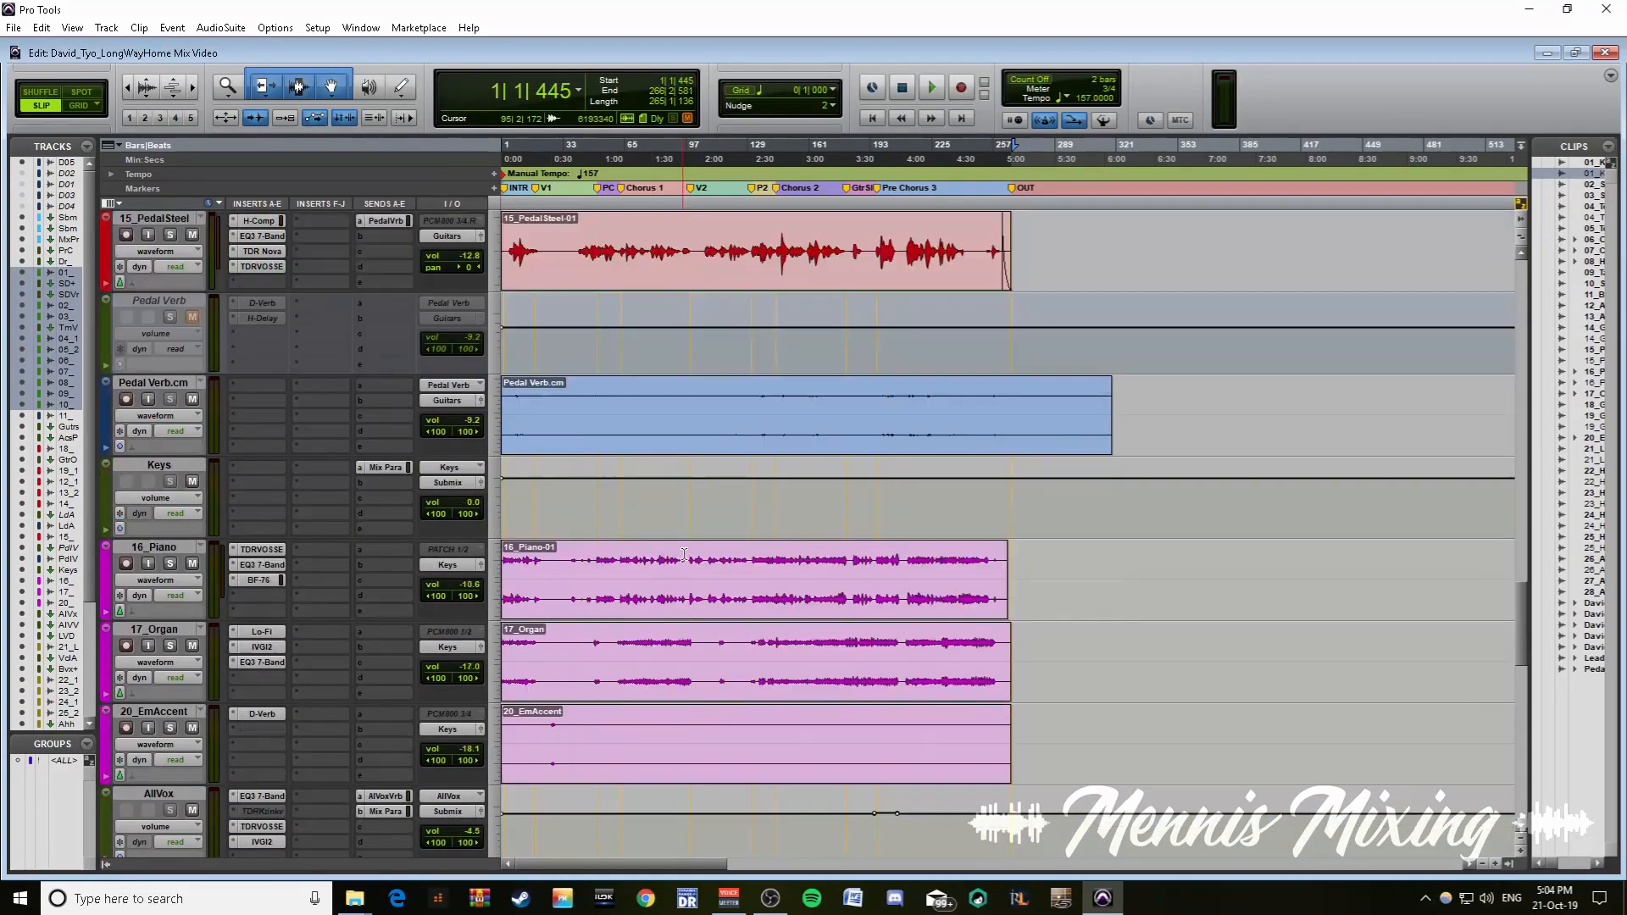
scroll(684, 555, up, 8)
scroll(688, 545, down, 15)
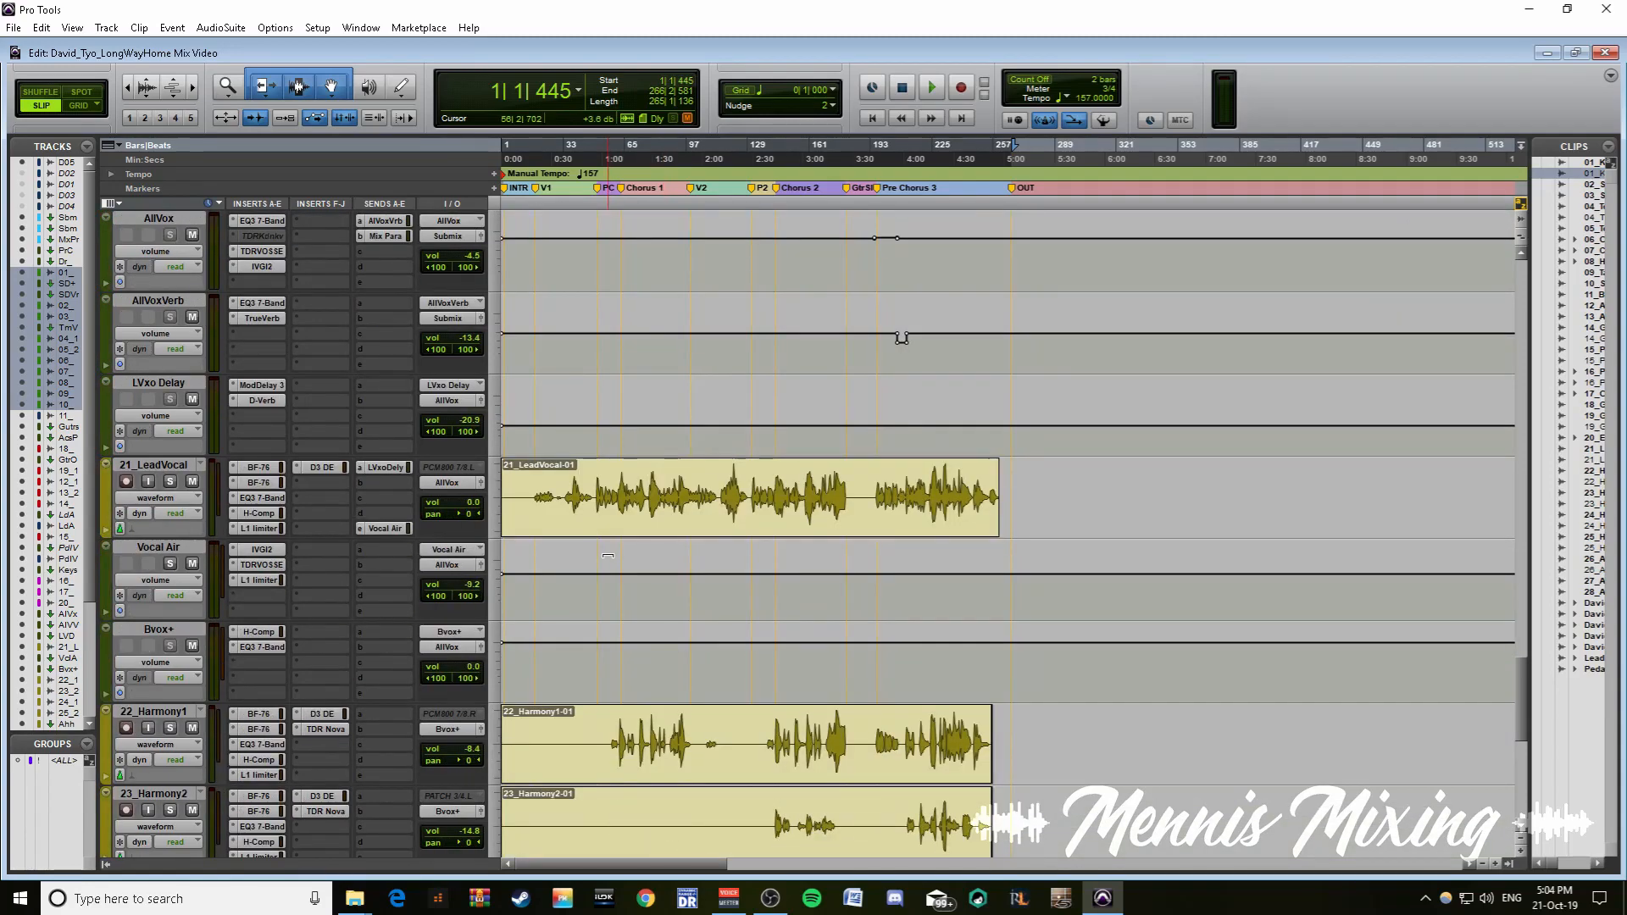
scroll(608, 555, up, 16)
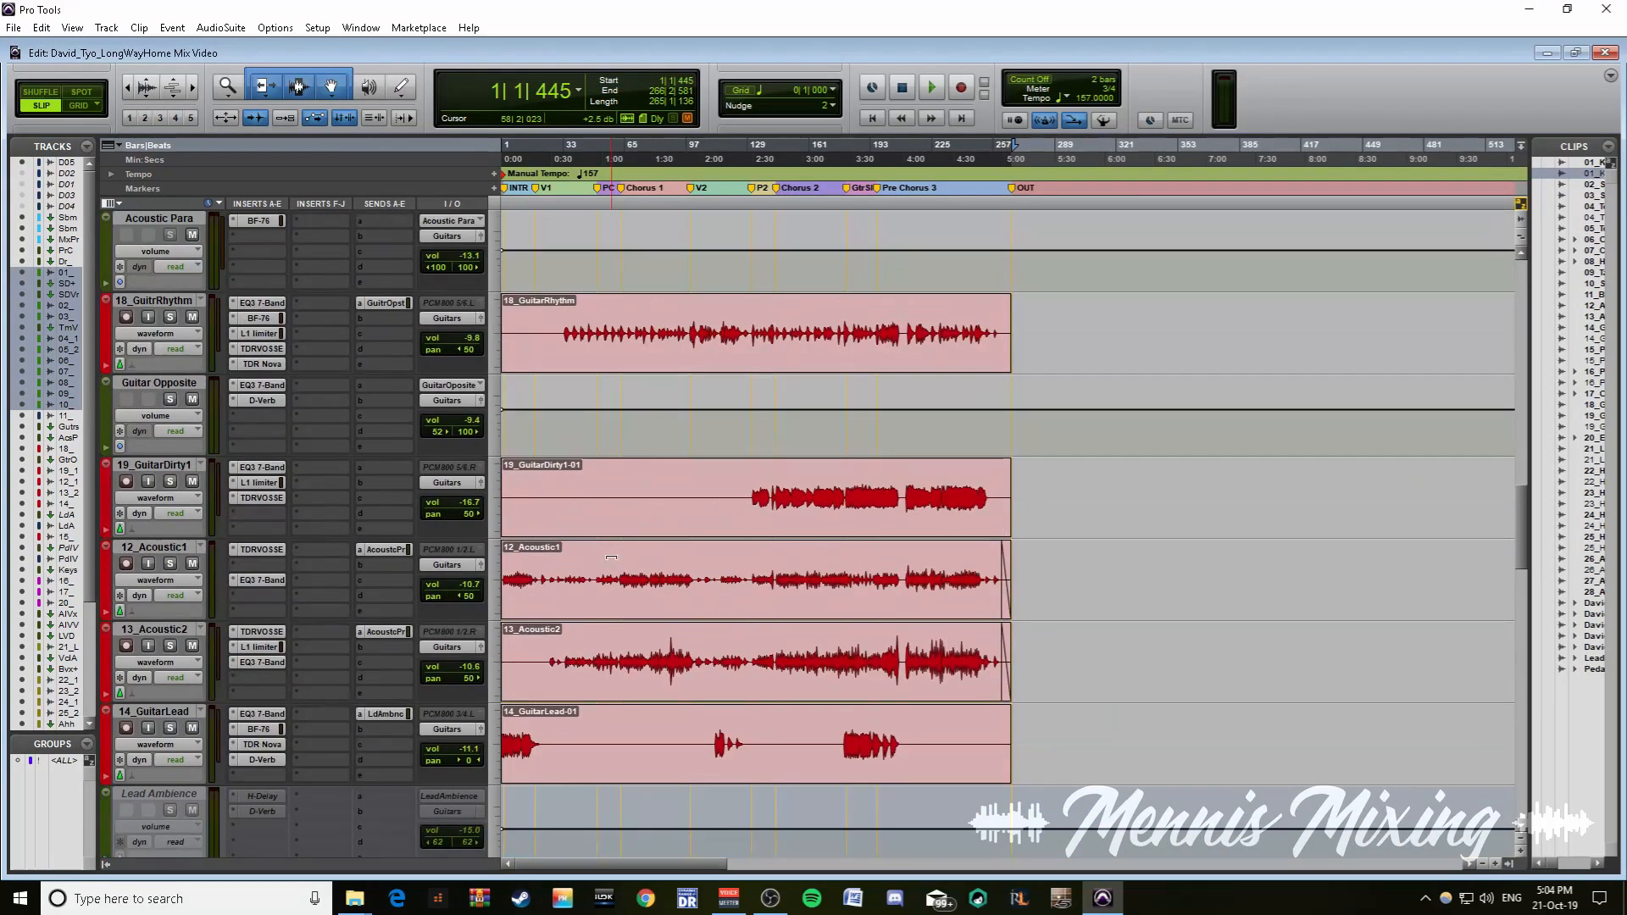
scroll(611, 556, up, 12)
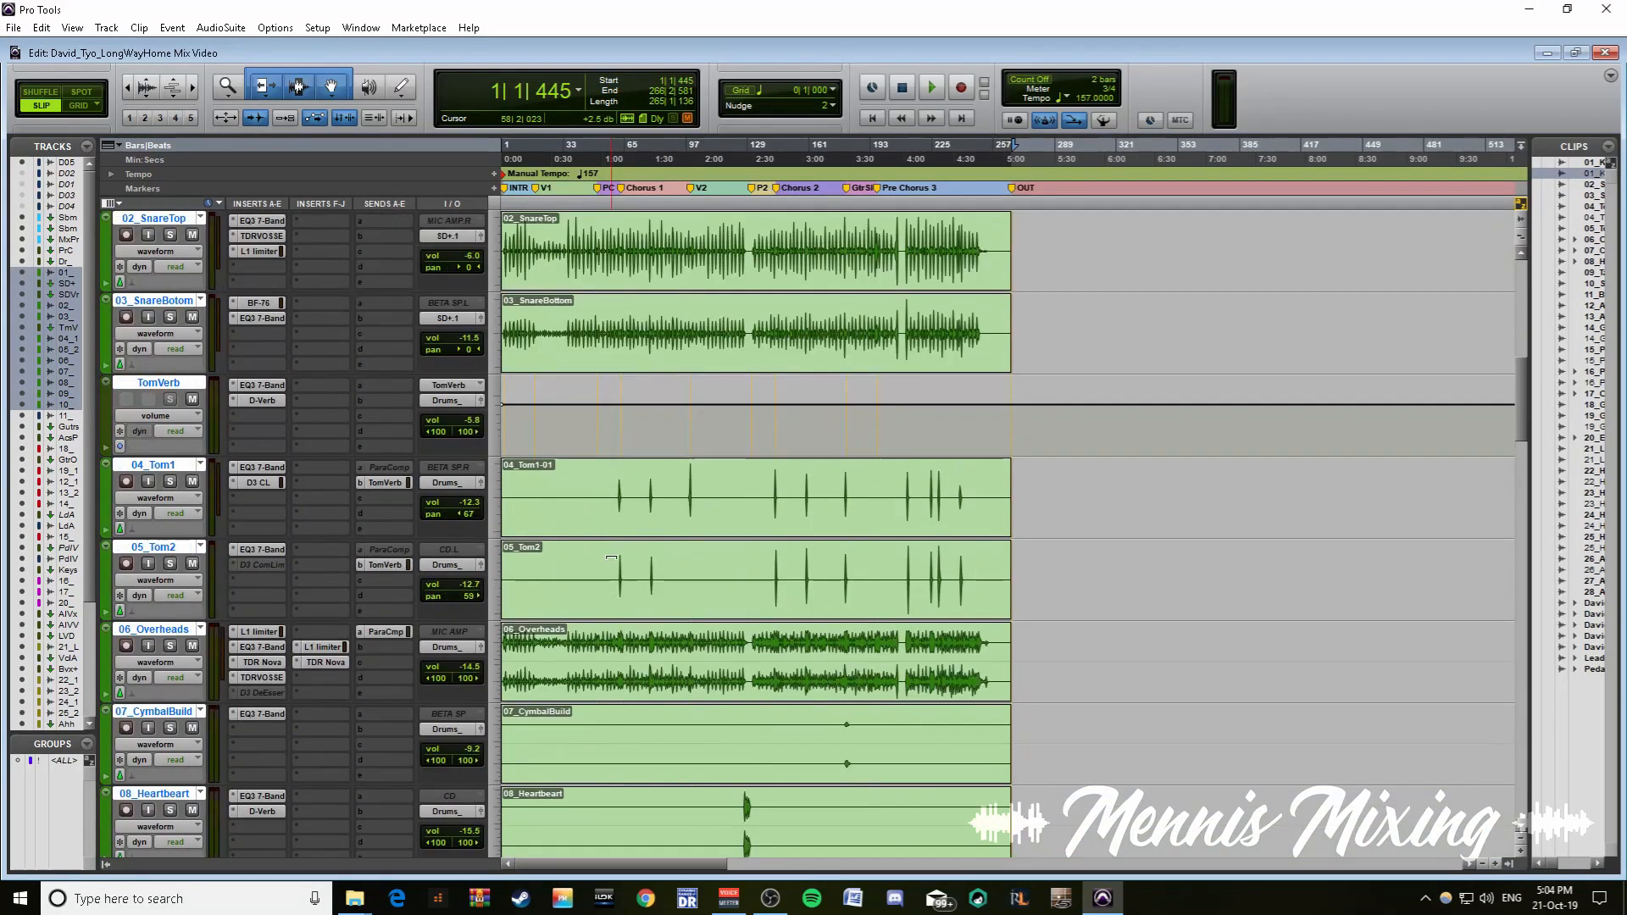
scroll(610, 557, up, 2)
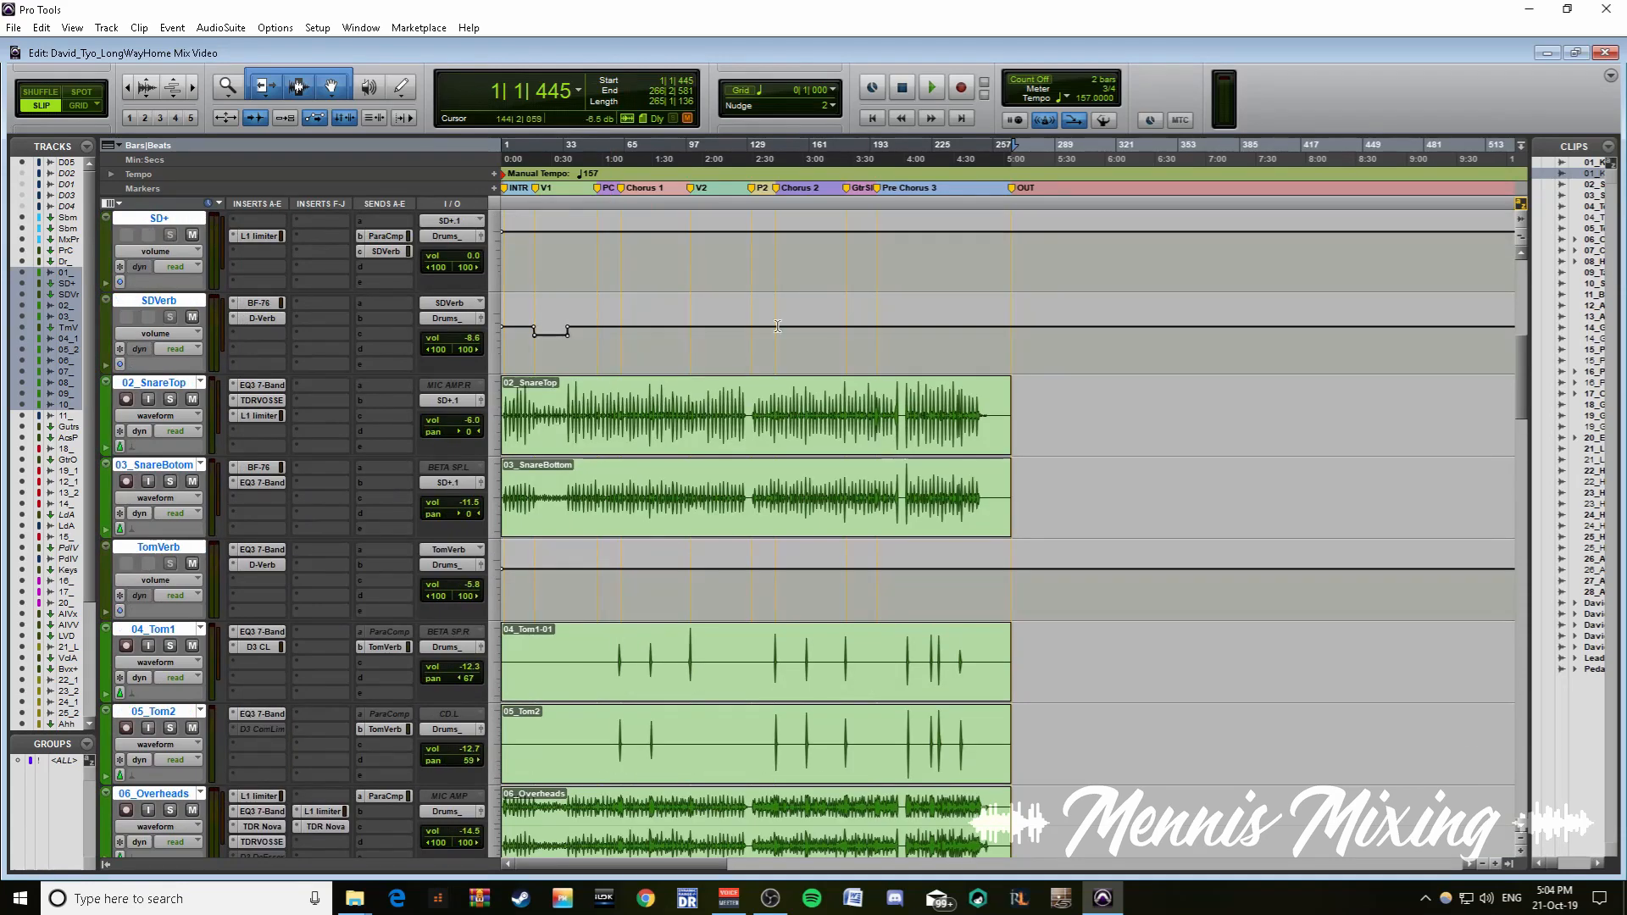
- Play the song from 1|1|000 through the first verse, and stop playback with the kick and snare tracks in view
click(562, 391)
key(t)
key(t)
key(r)
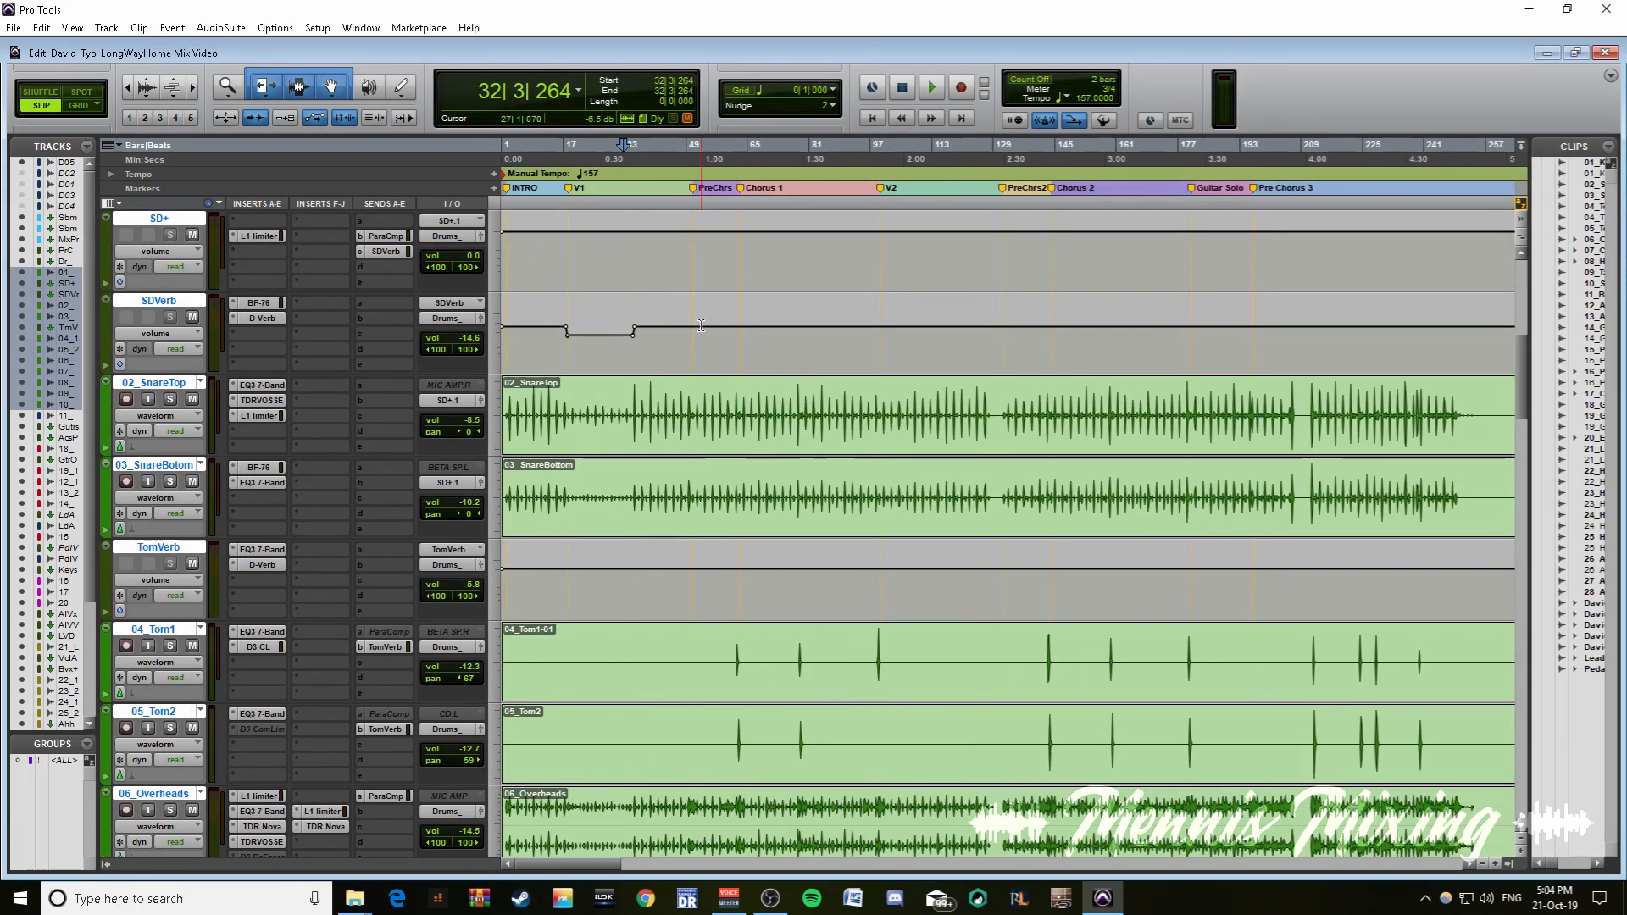
key(t)
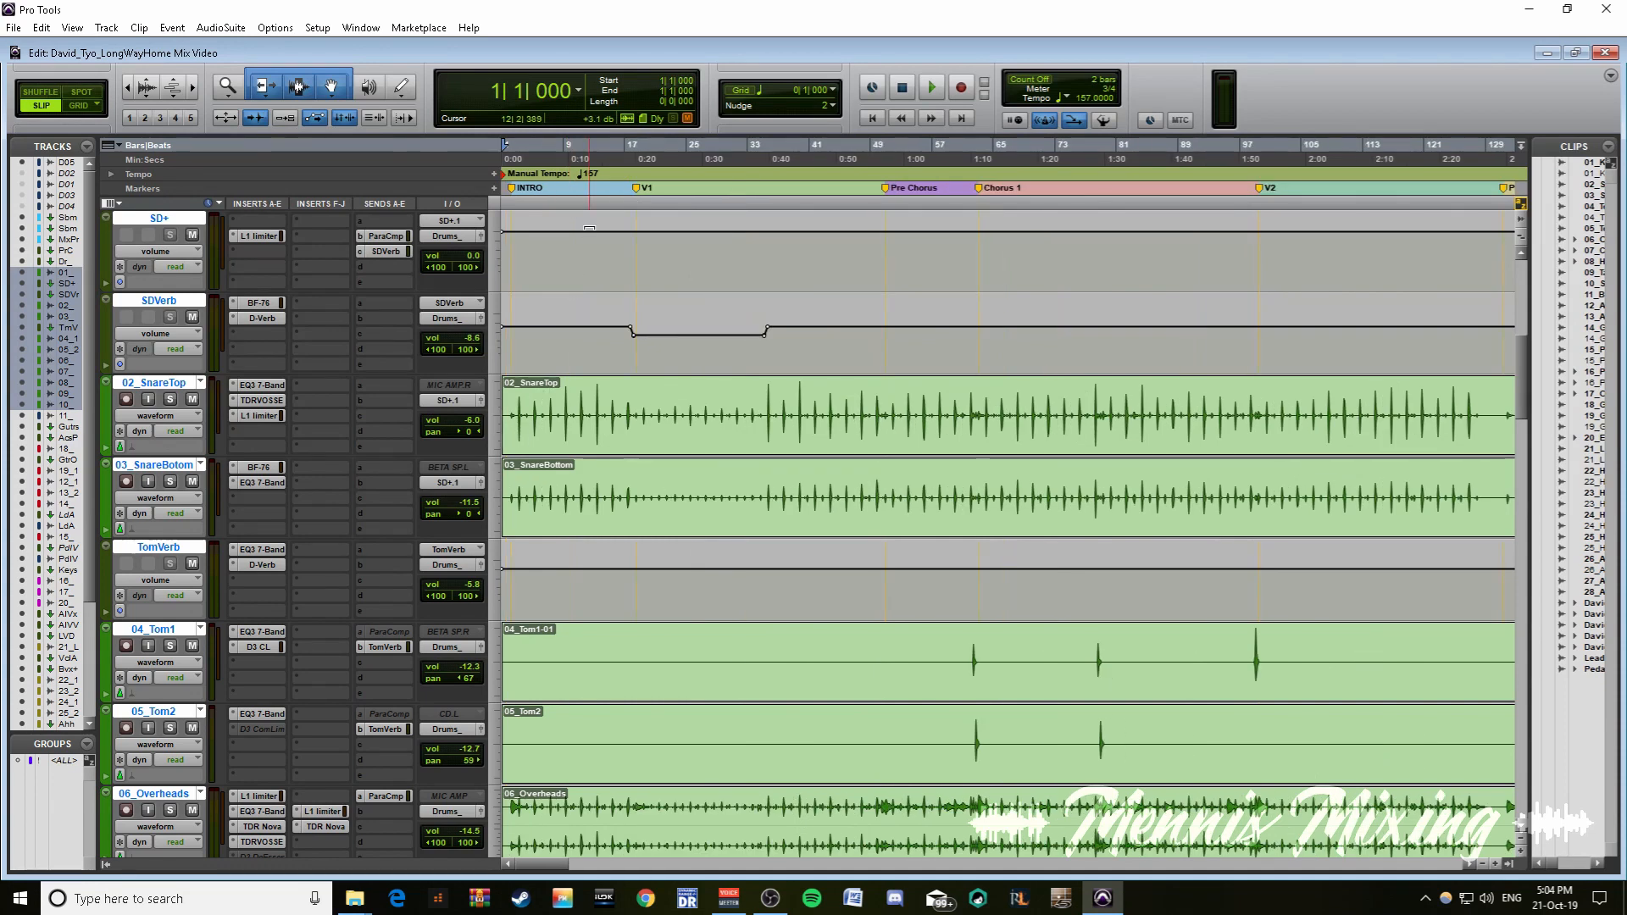
key(space)
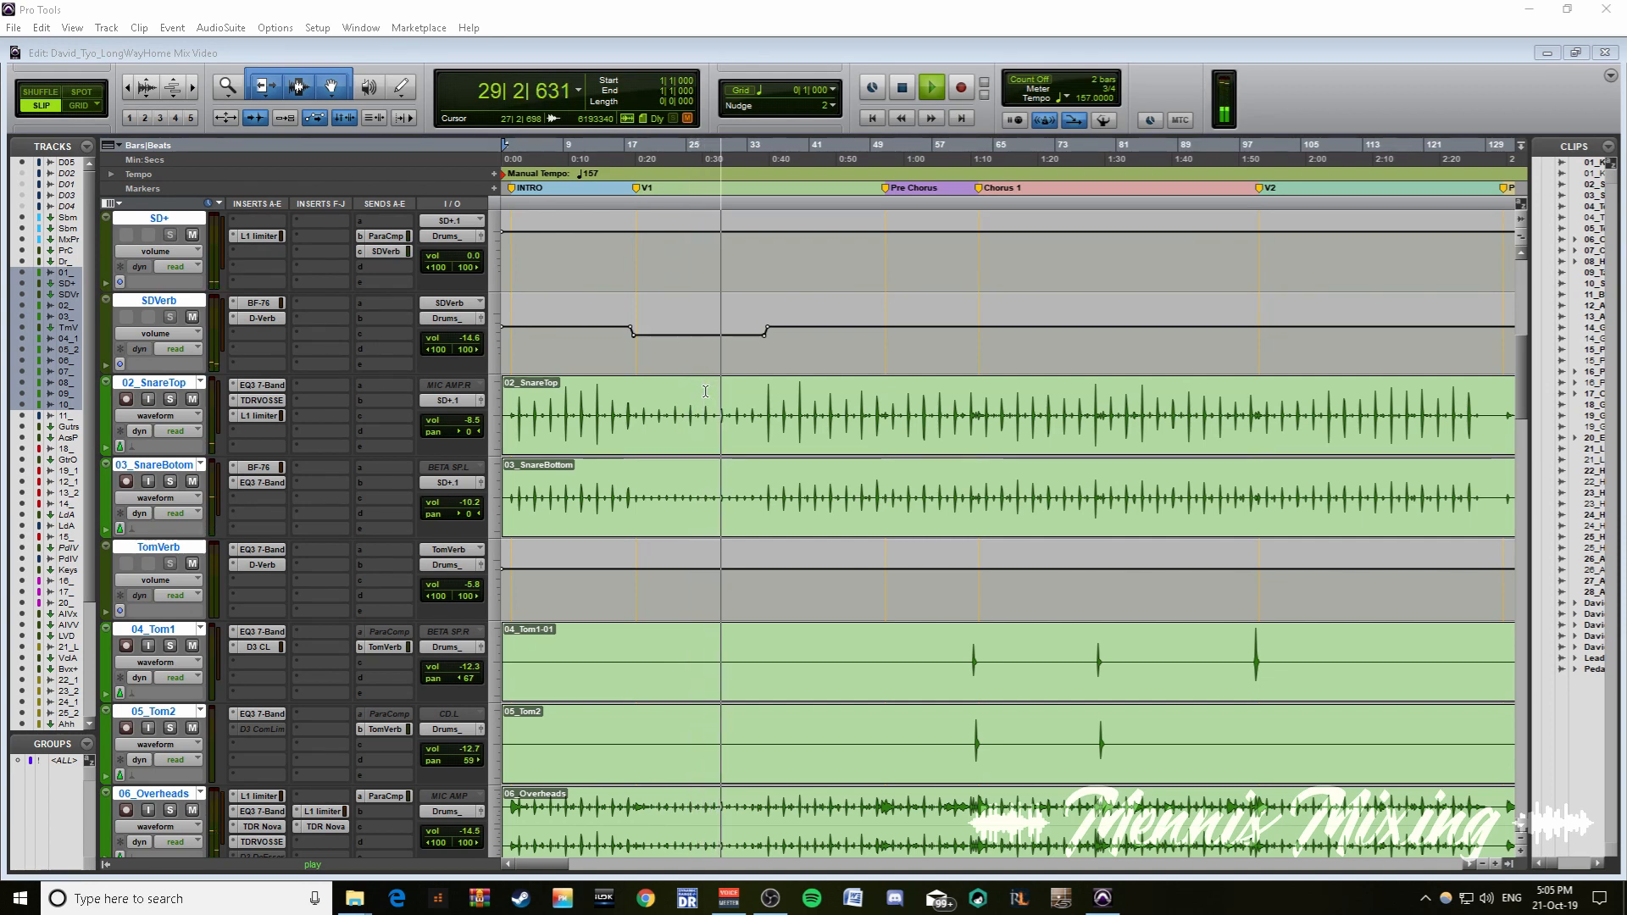
scroll(703, 396, up, 3)
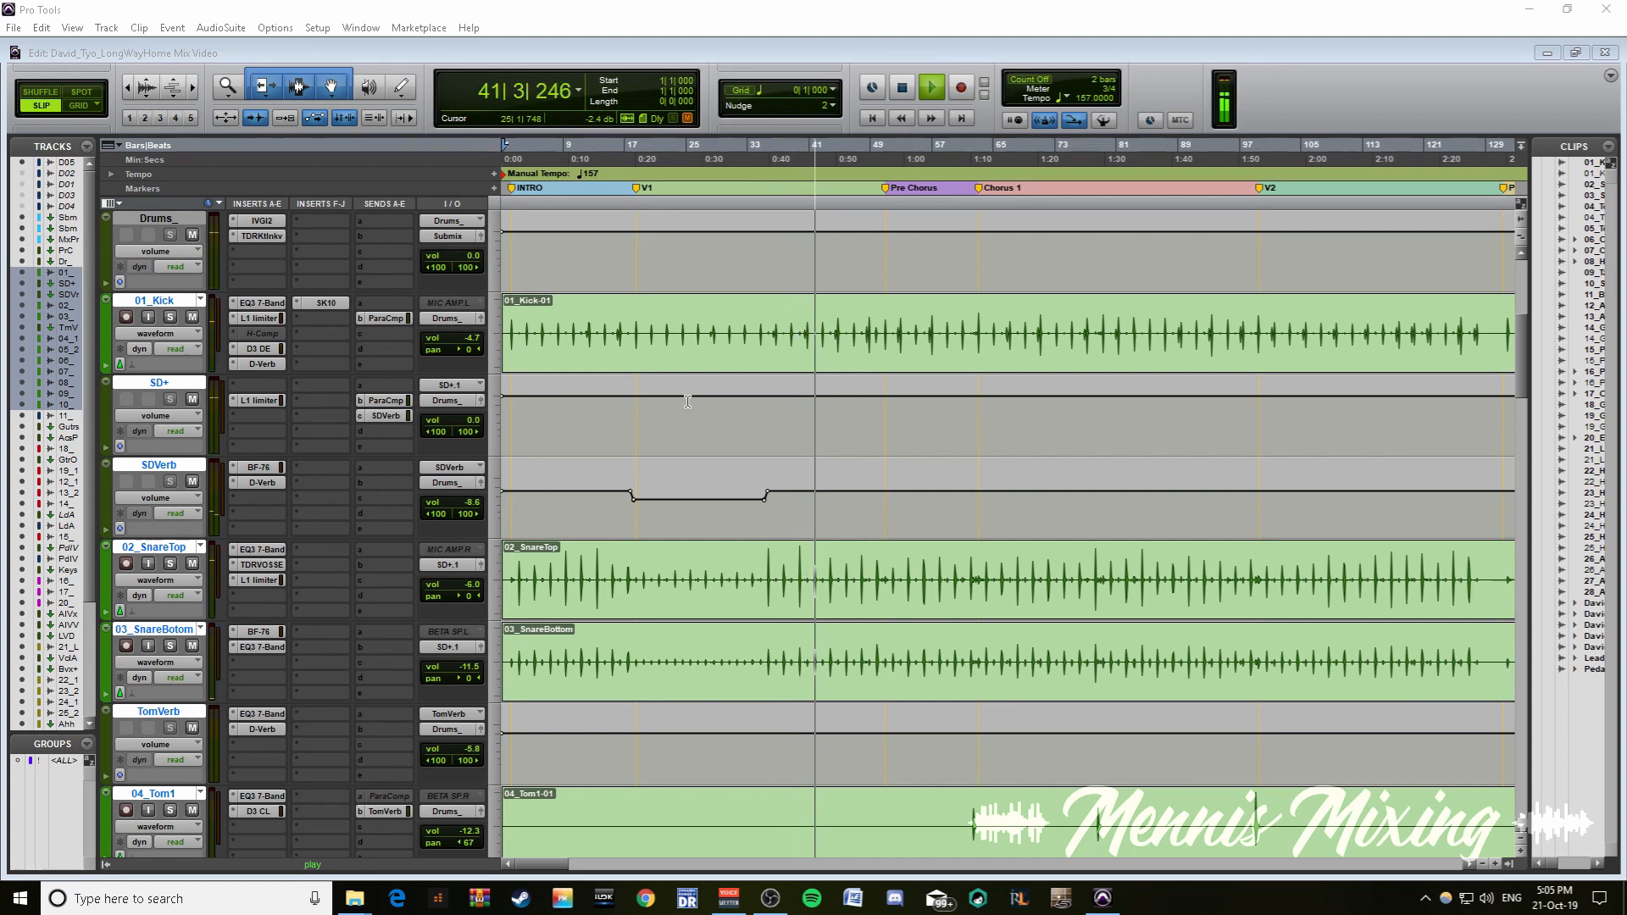
click(807, 305)
key(space)
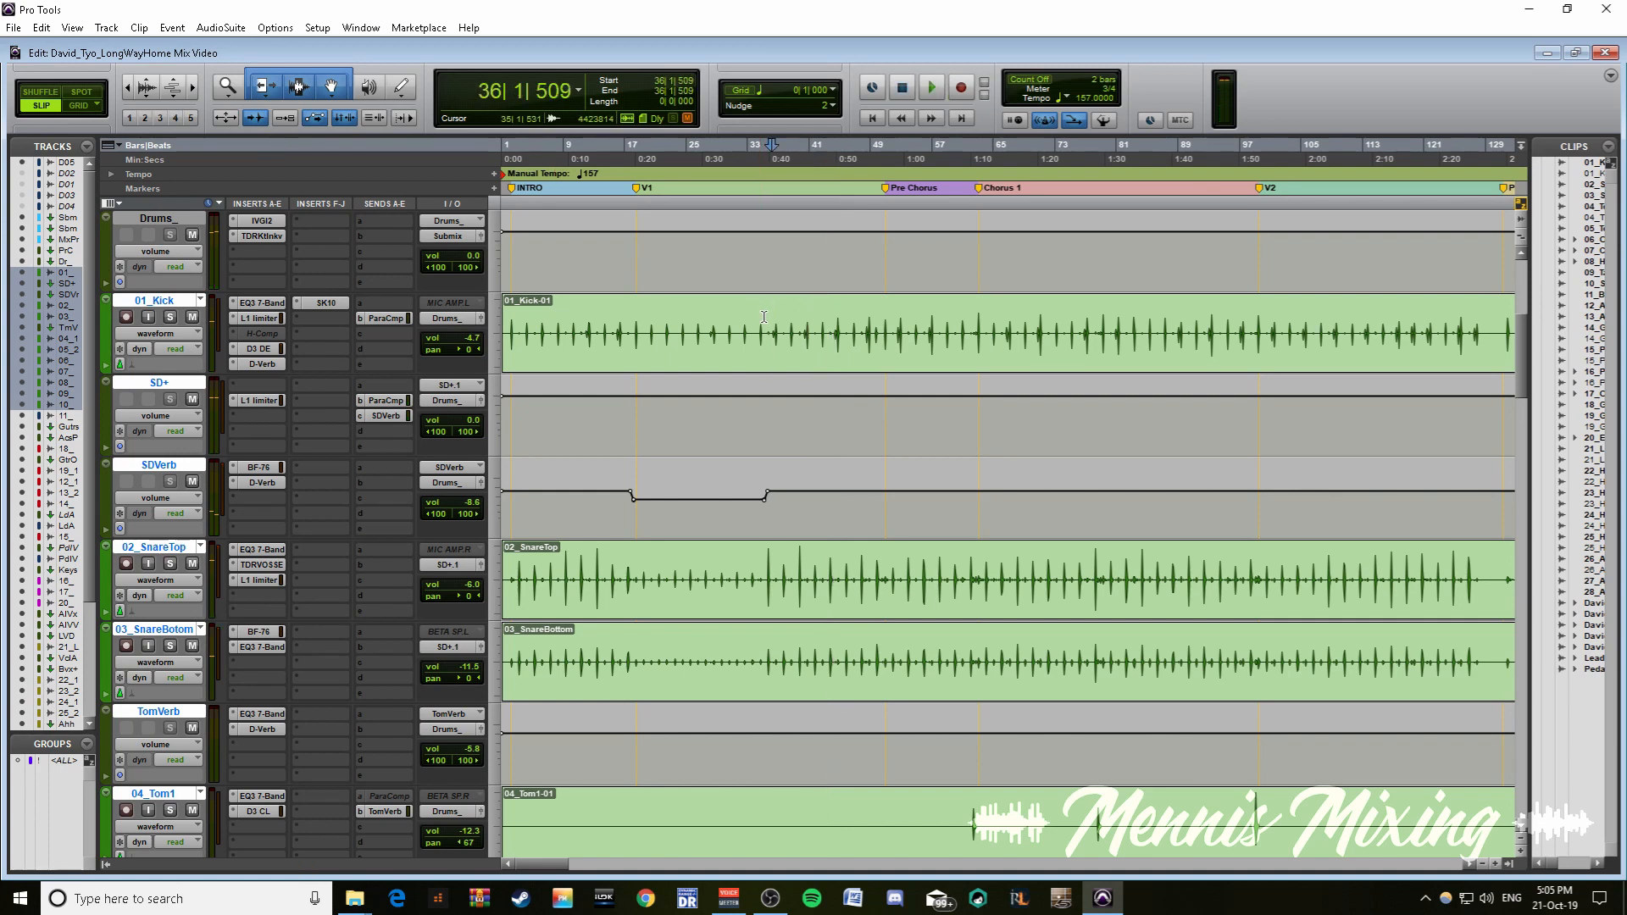
- Show the clip gain lines and examine the gain changes on 01_Kick between 35|2|841 and 52|2|472
drag(767, 326, 887, 327)
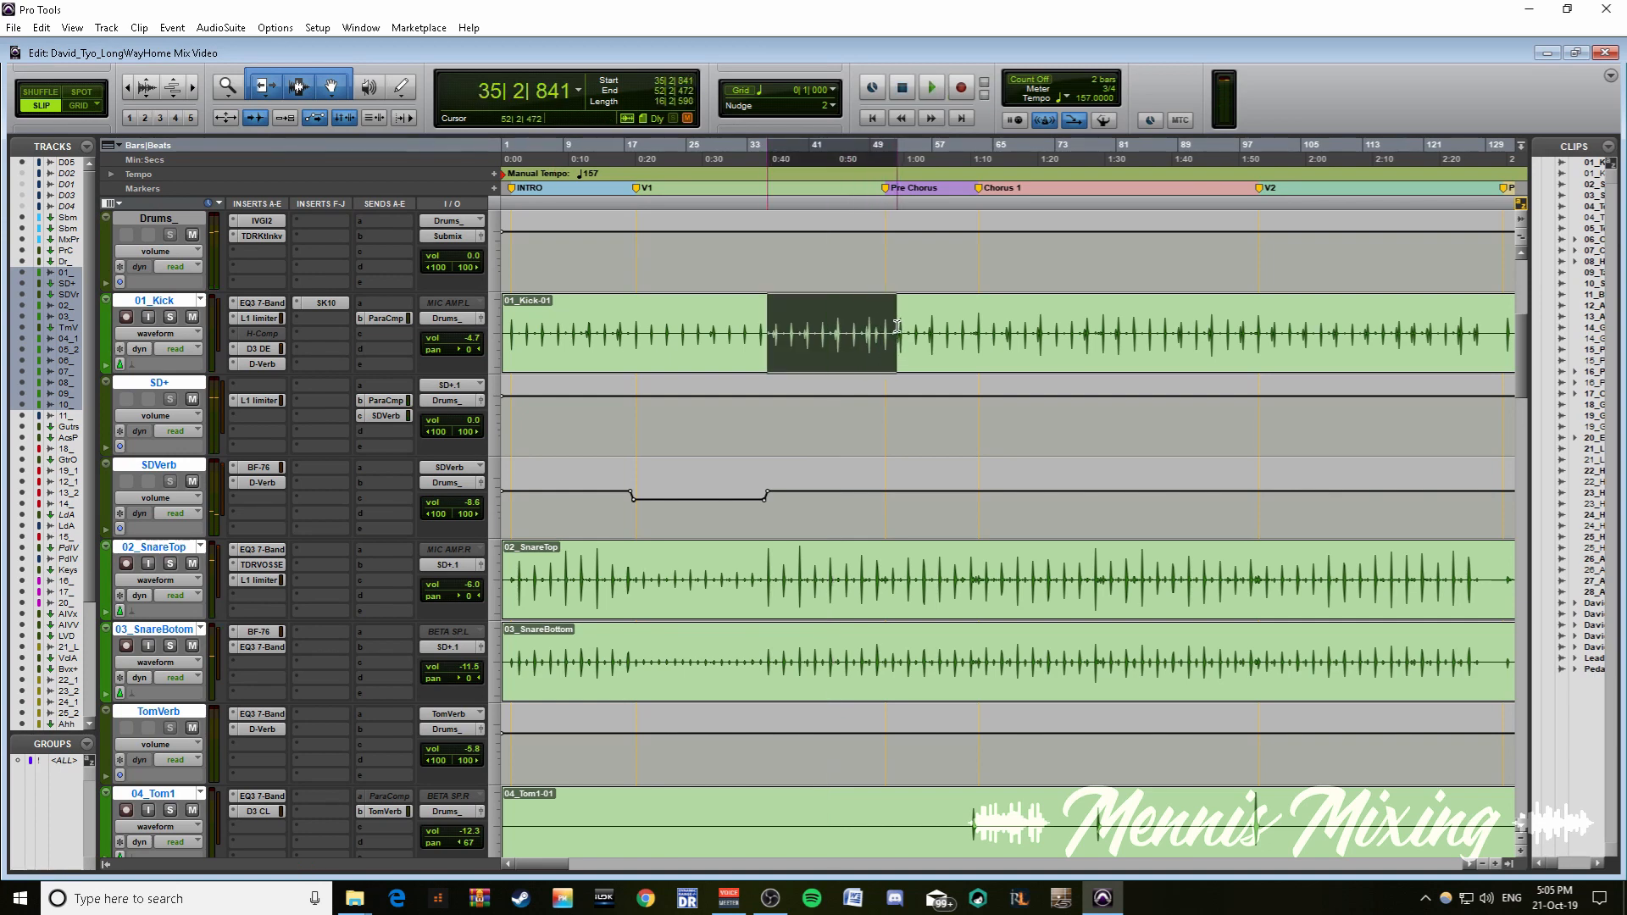
key(shift+super+minus)
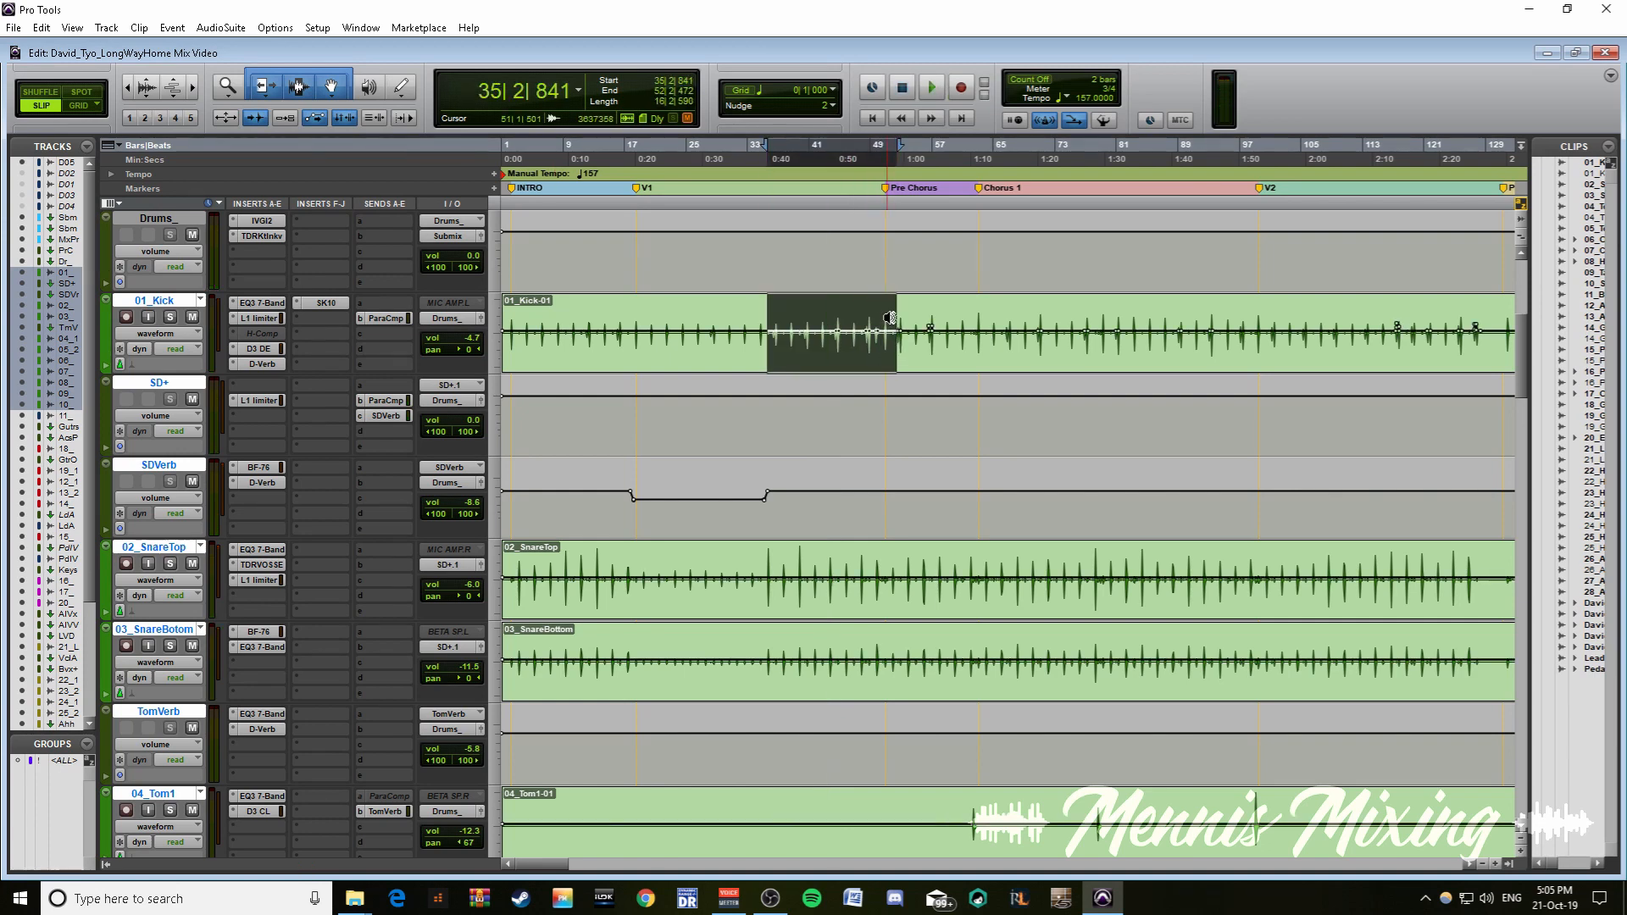
key(ctrl+bracketright)
key(ctrl+bracketright)
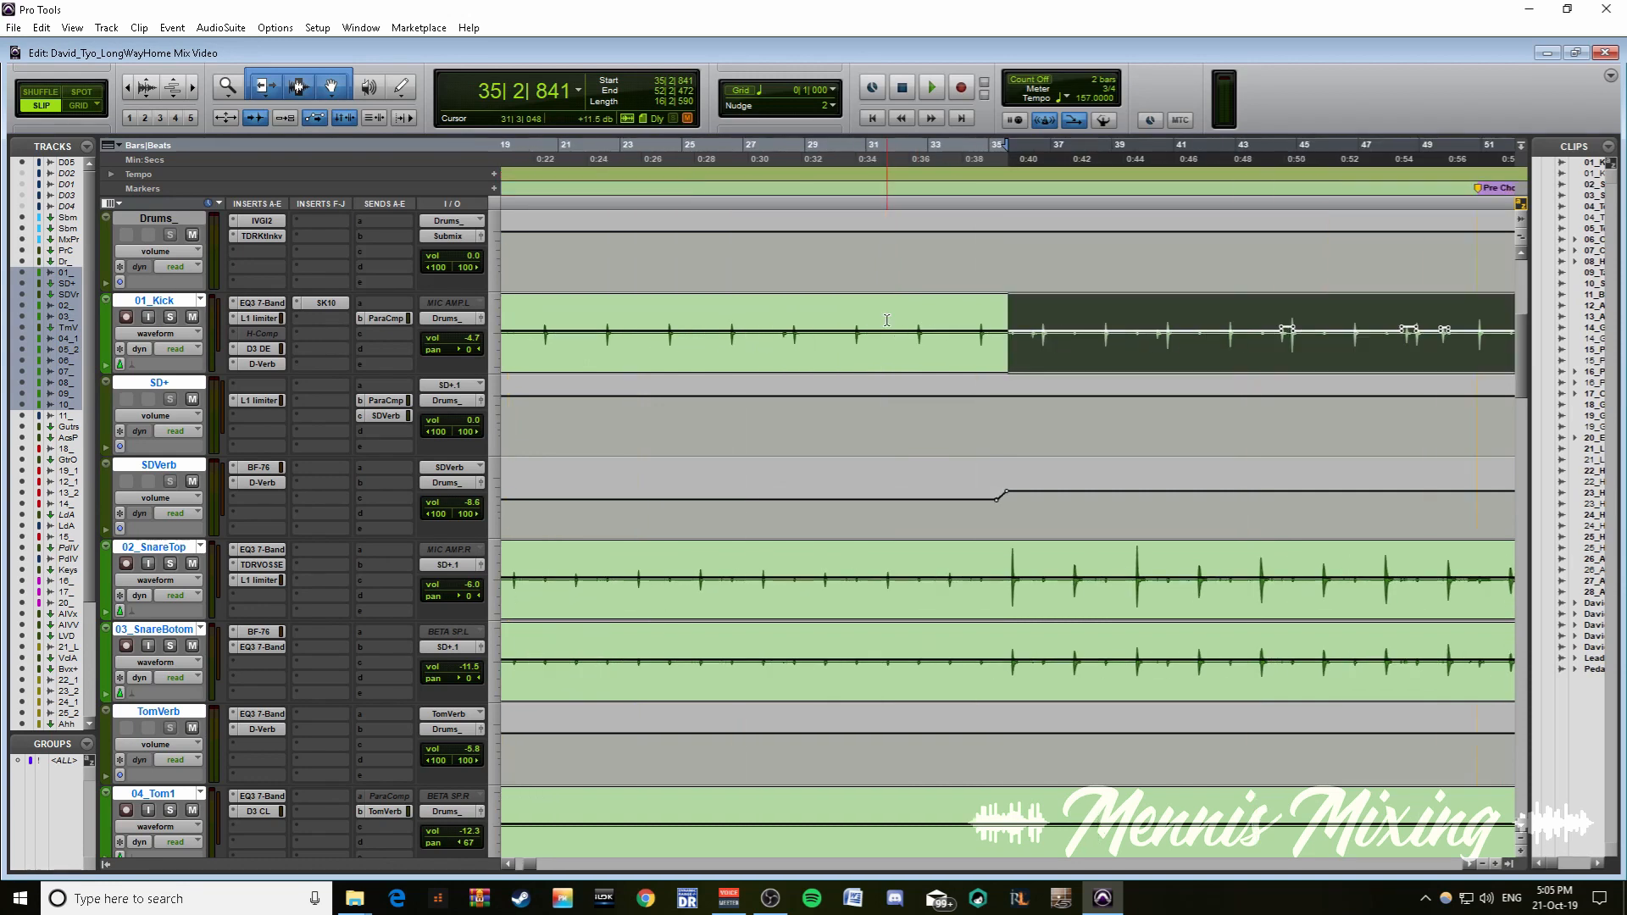
key(ctrl+bracketleft)
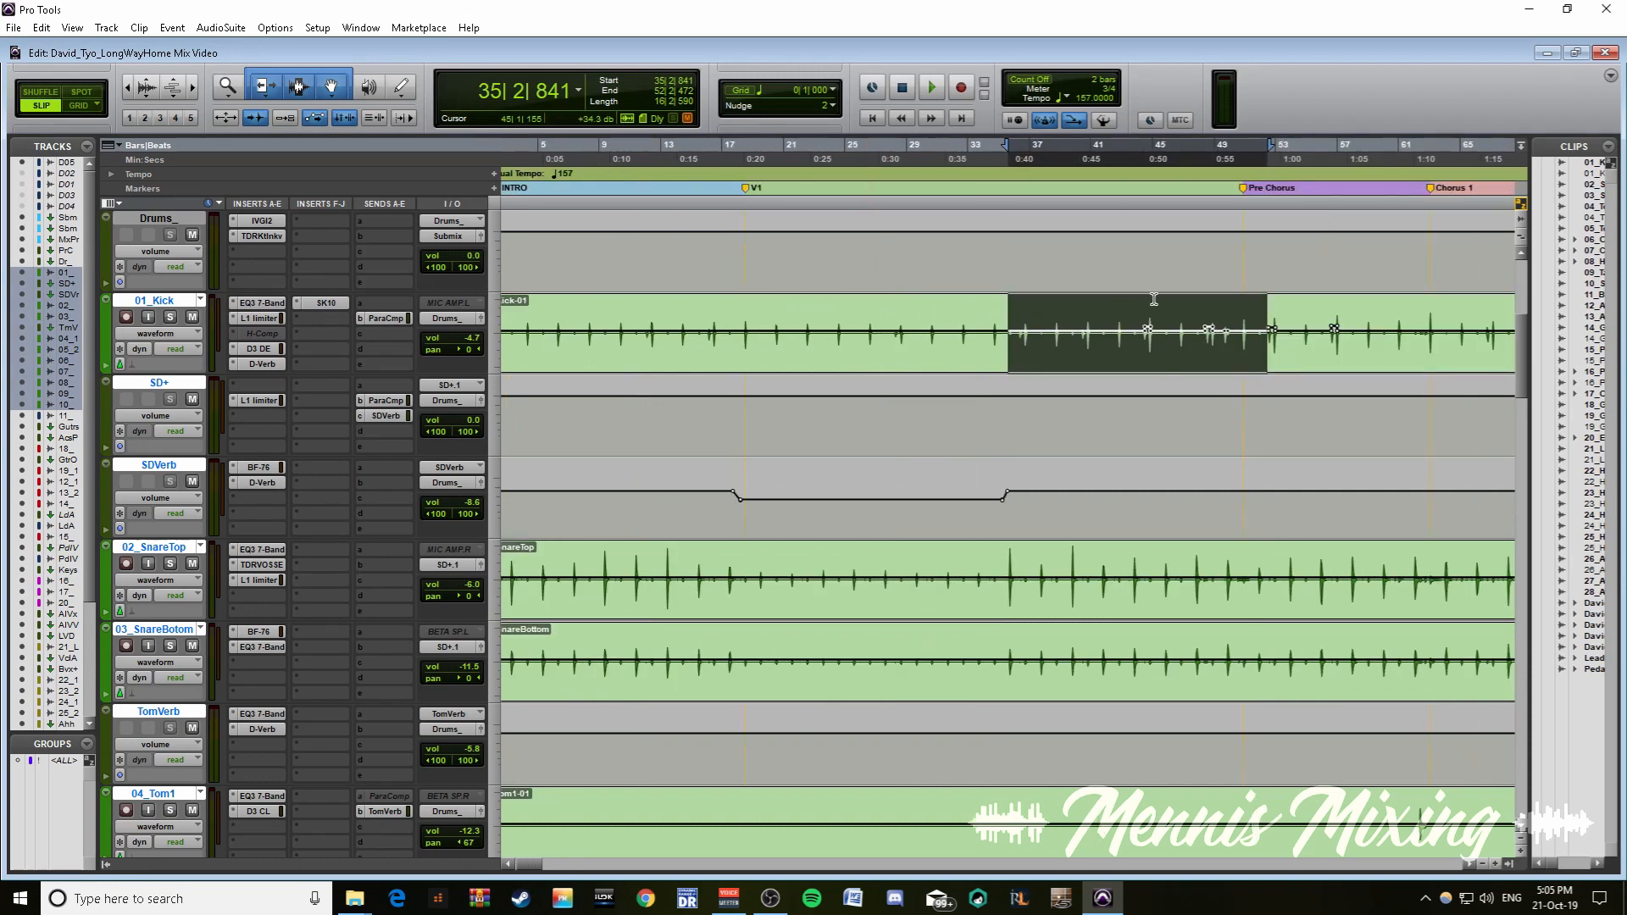
click(1175, 315)
key(ctrl+bracketright)
key(ctrl+bracketright)
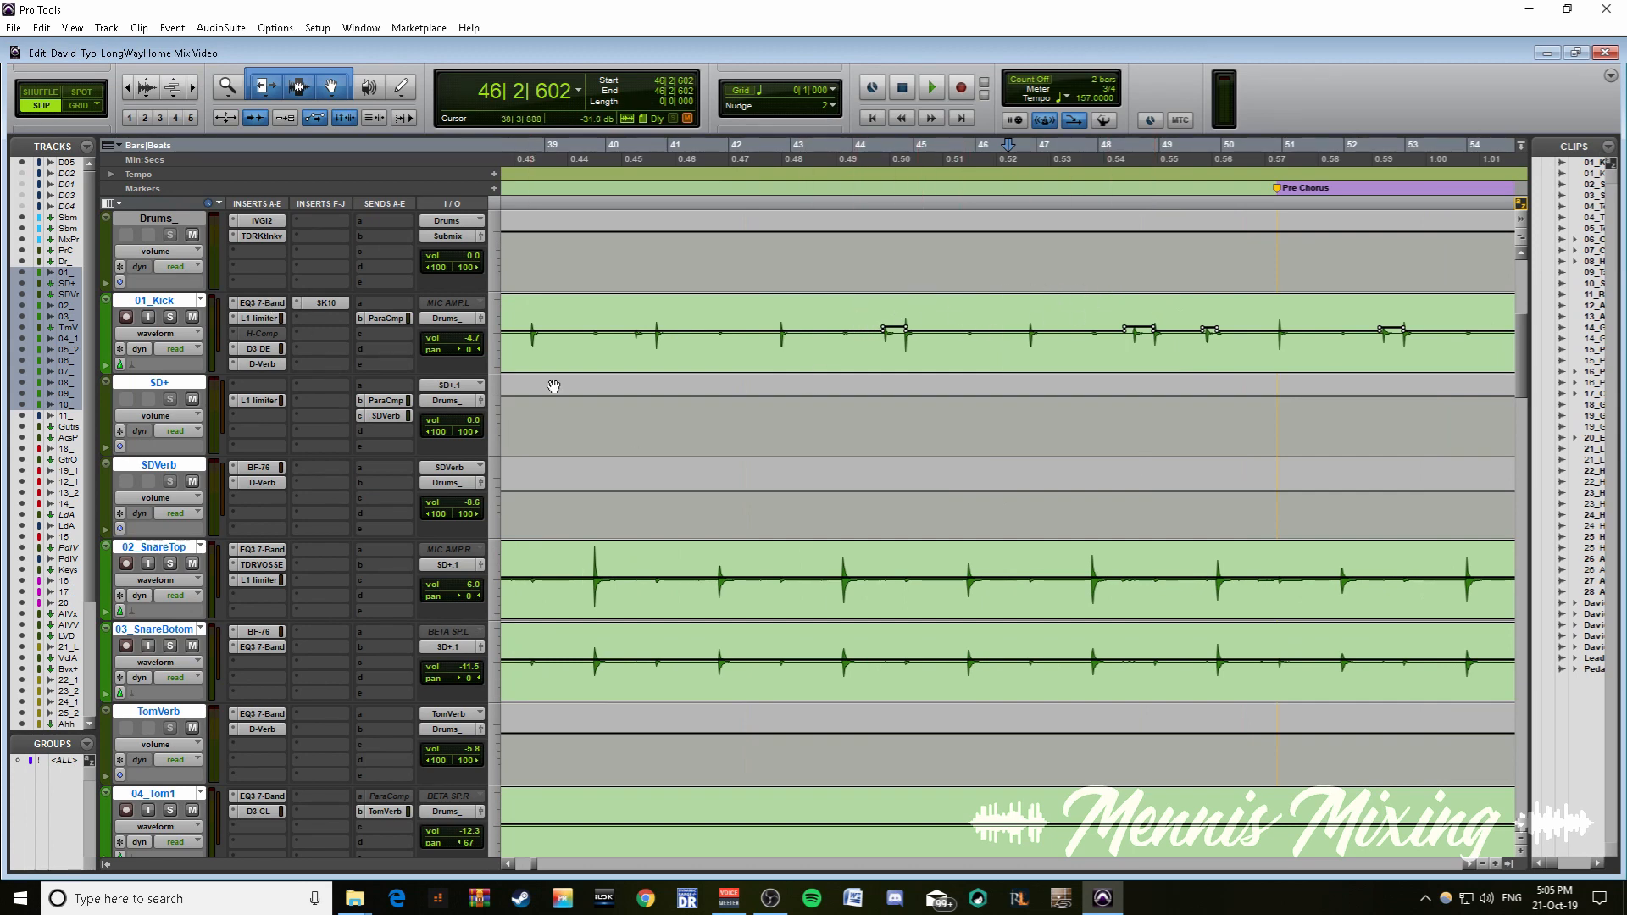
- Select the single kick hit on 01_Kick from 44|2|482 to 44|2|589 with its waveform enlarged
click(887, 315)
key(ctrl+bracketright)
key(ctrl+bracketright)
key(ctrl+bracketright)
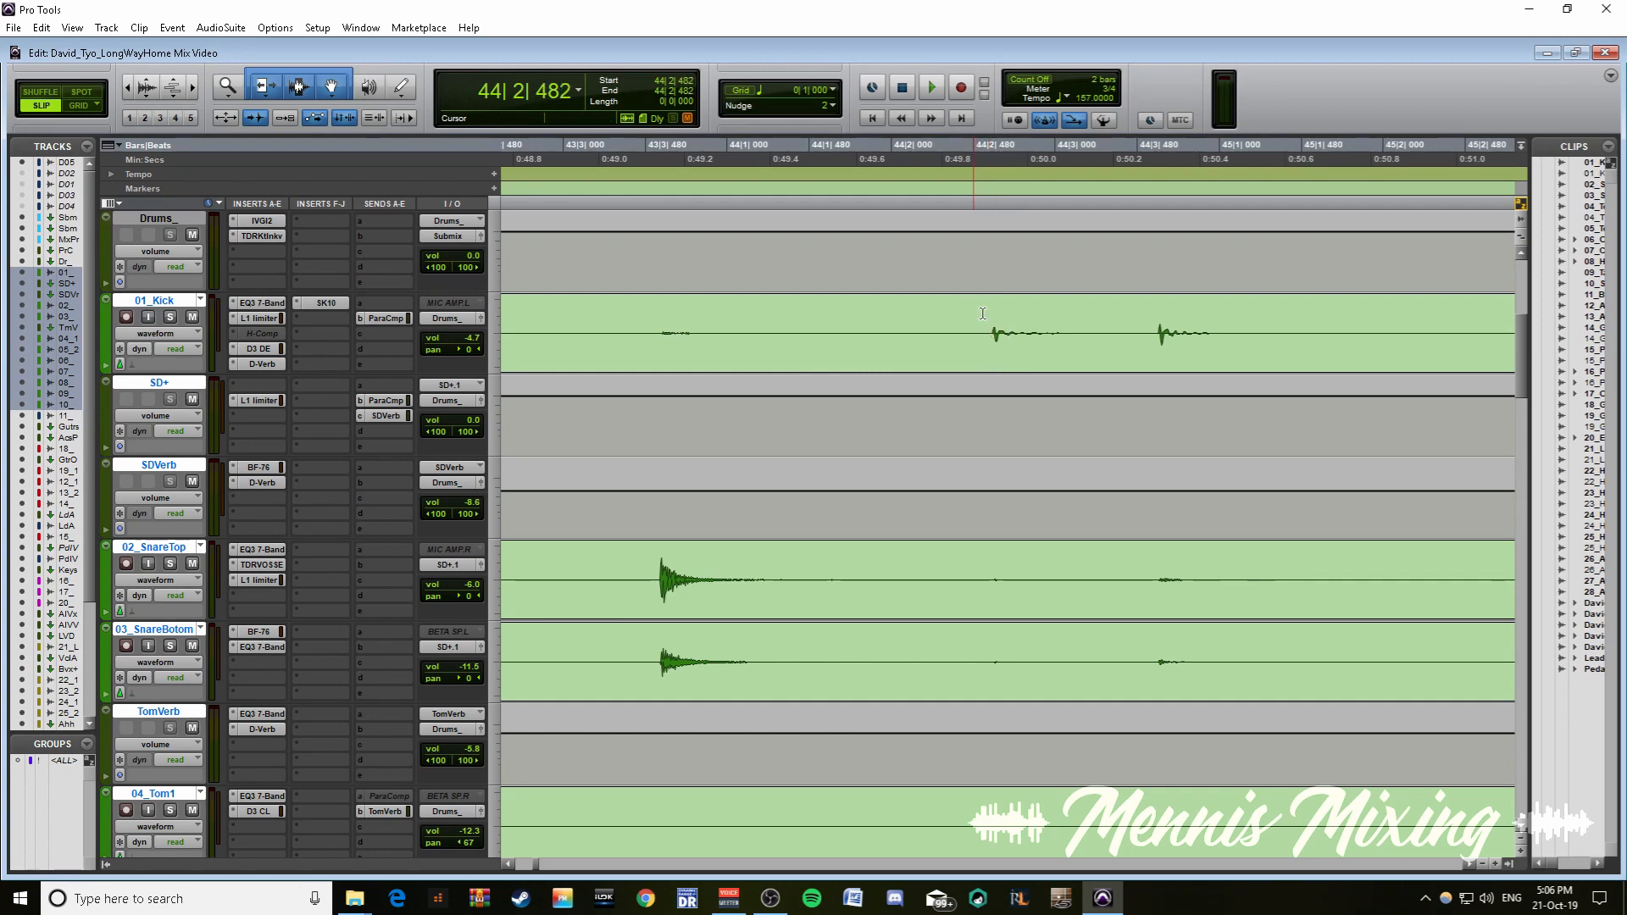
drag(982, 313, 1146, 345)
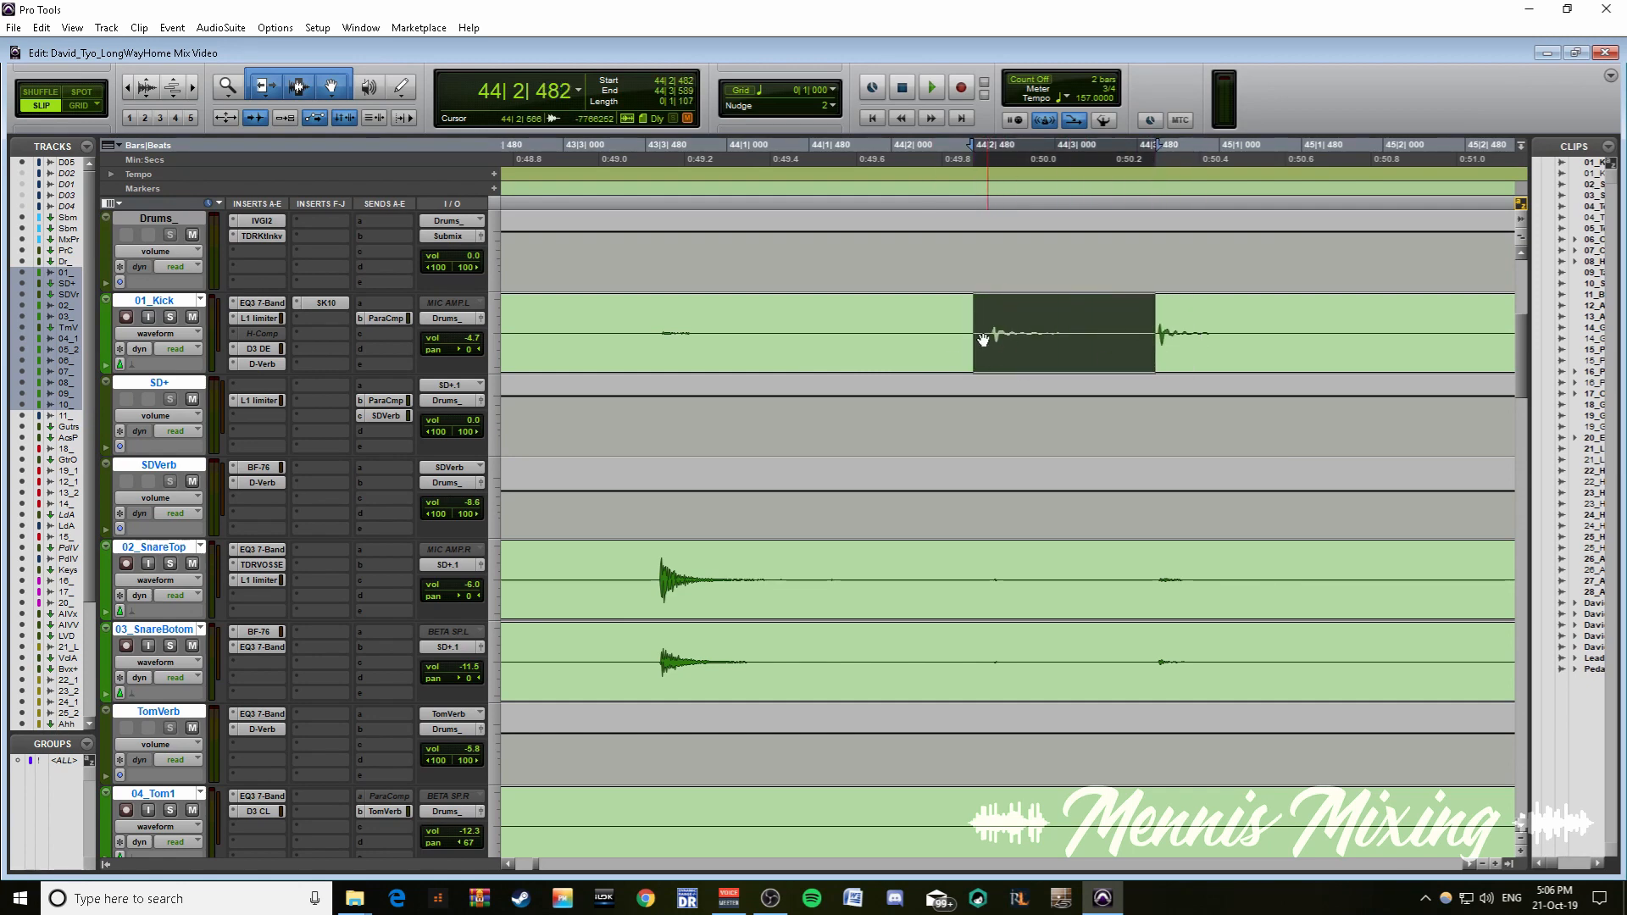
- Select the 01_Kick passage from 36|1|112 to 49|2|934 and display the clip gain lines
key(ctrl+bracketleft)
key(ctrl+bracketleft)
key(ctrl+bracketleft)
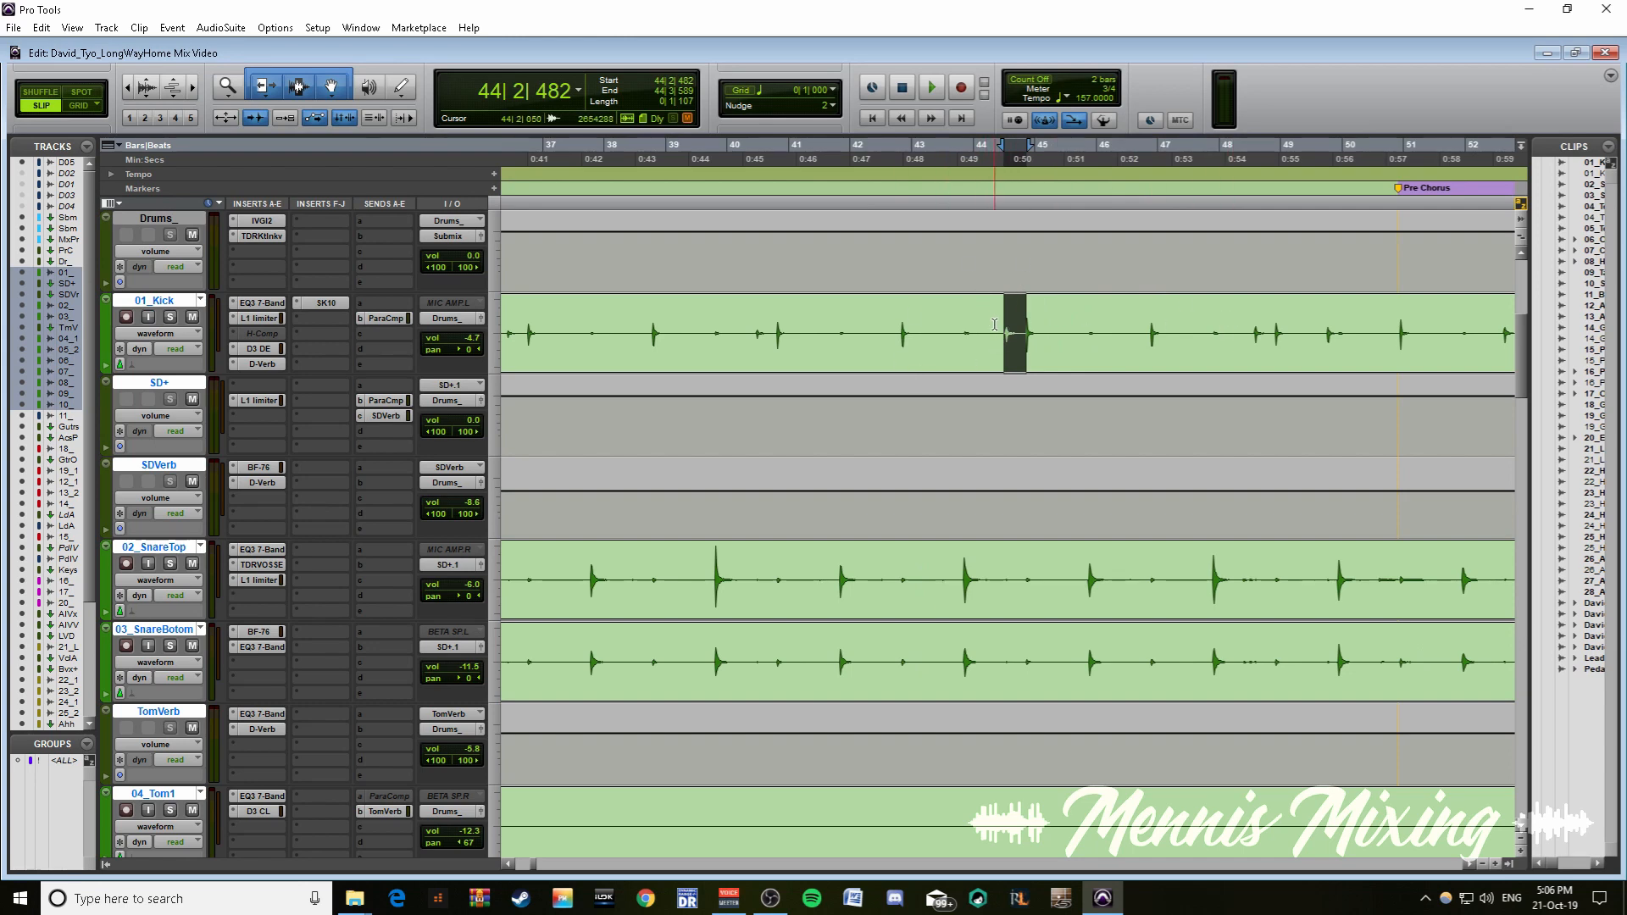
click(959, 313)
key(ctrl+bracketleft)
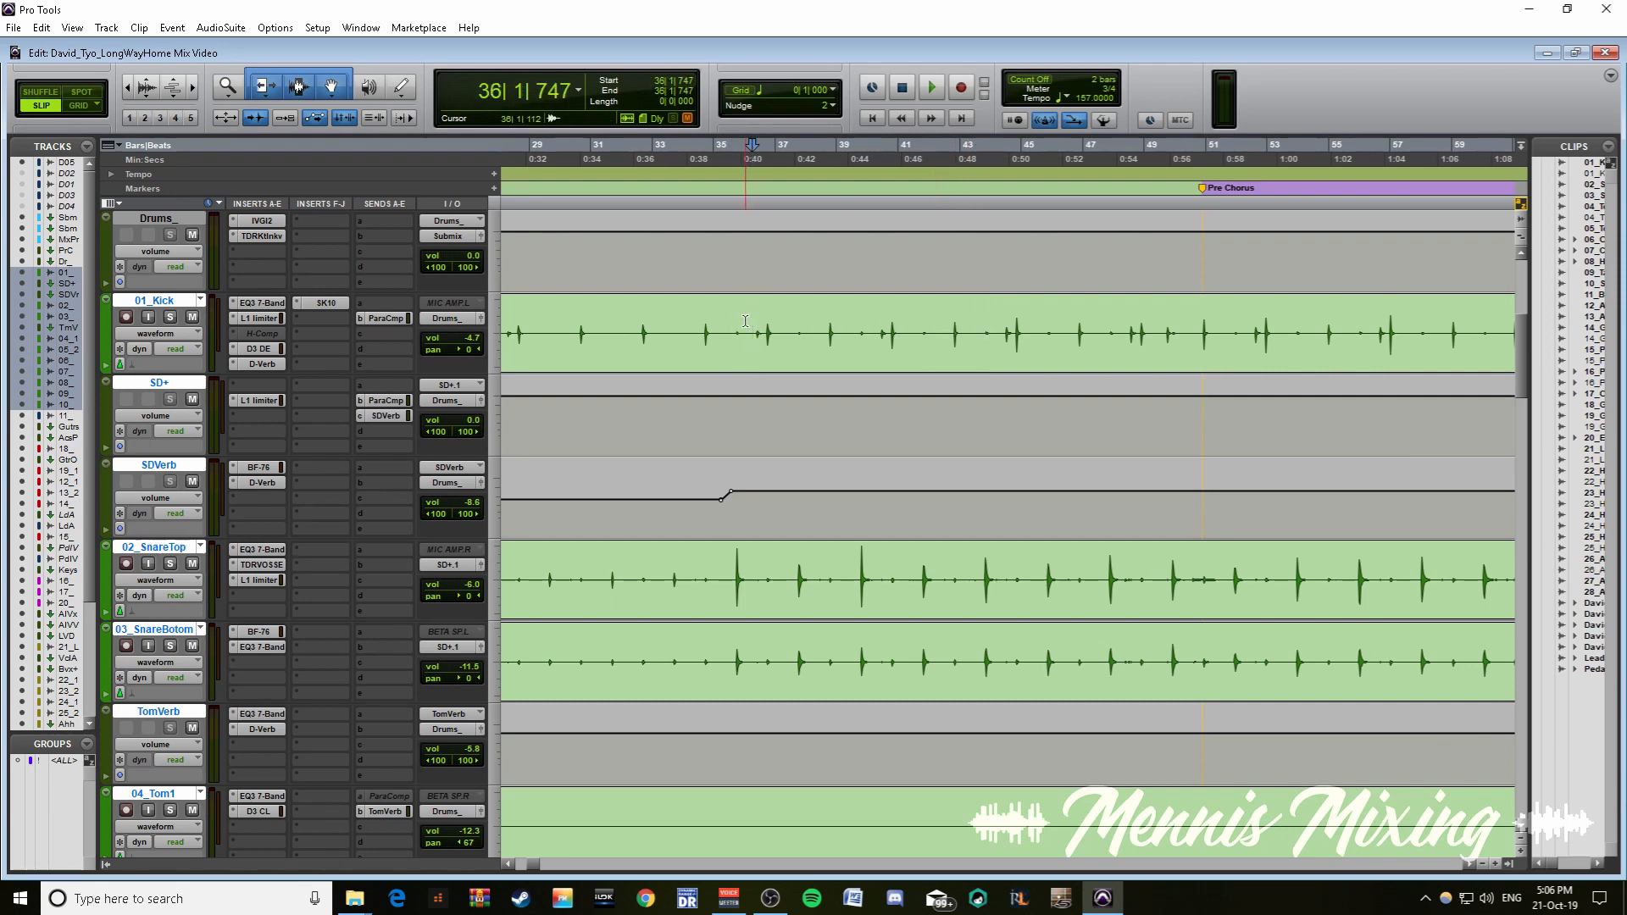
drag(745, 321, 1142, 310)
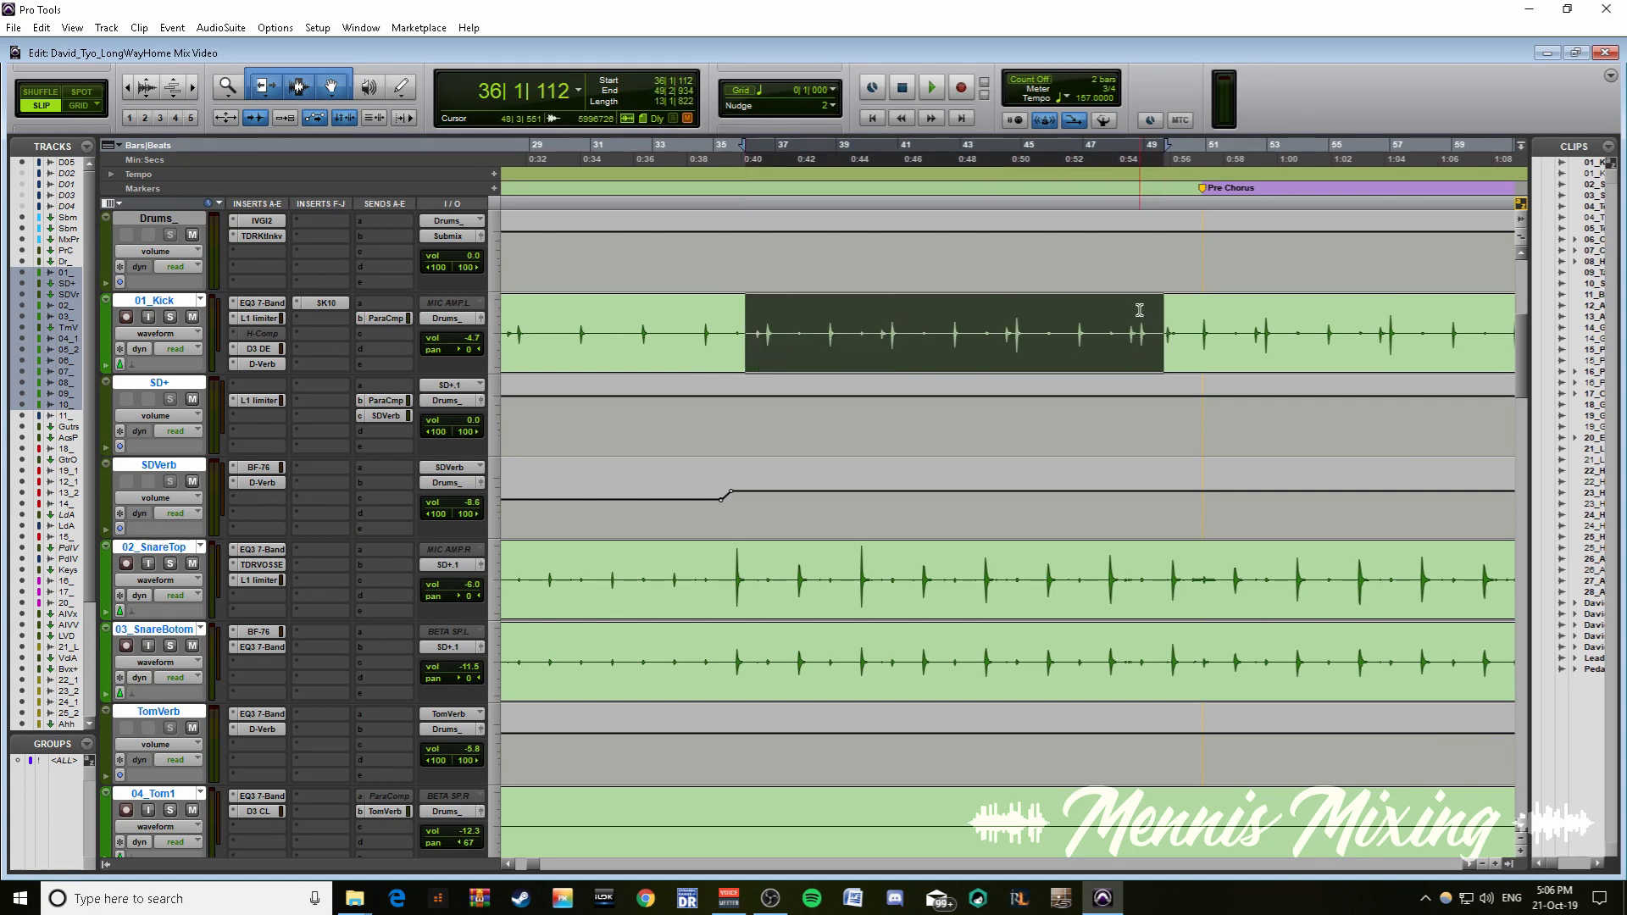
key(shift+super+minus)
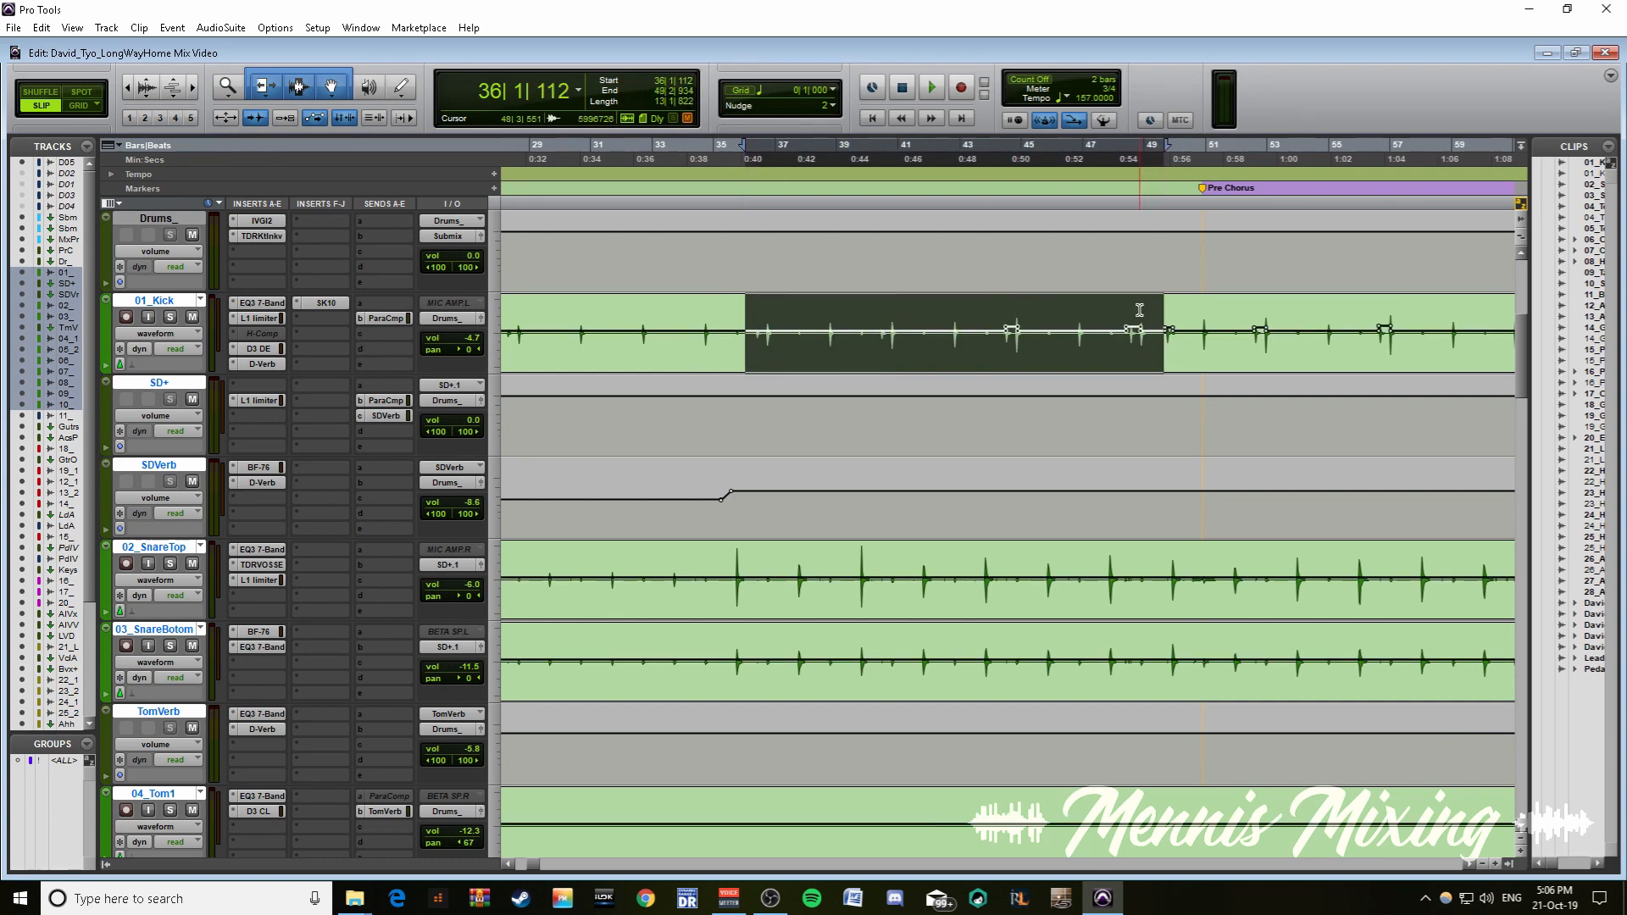
- Bypass the clip gain on the entire 01_Kick clip
right_click(1214, 352)
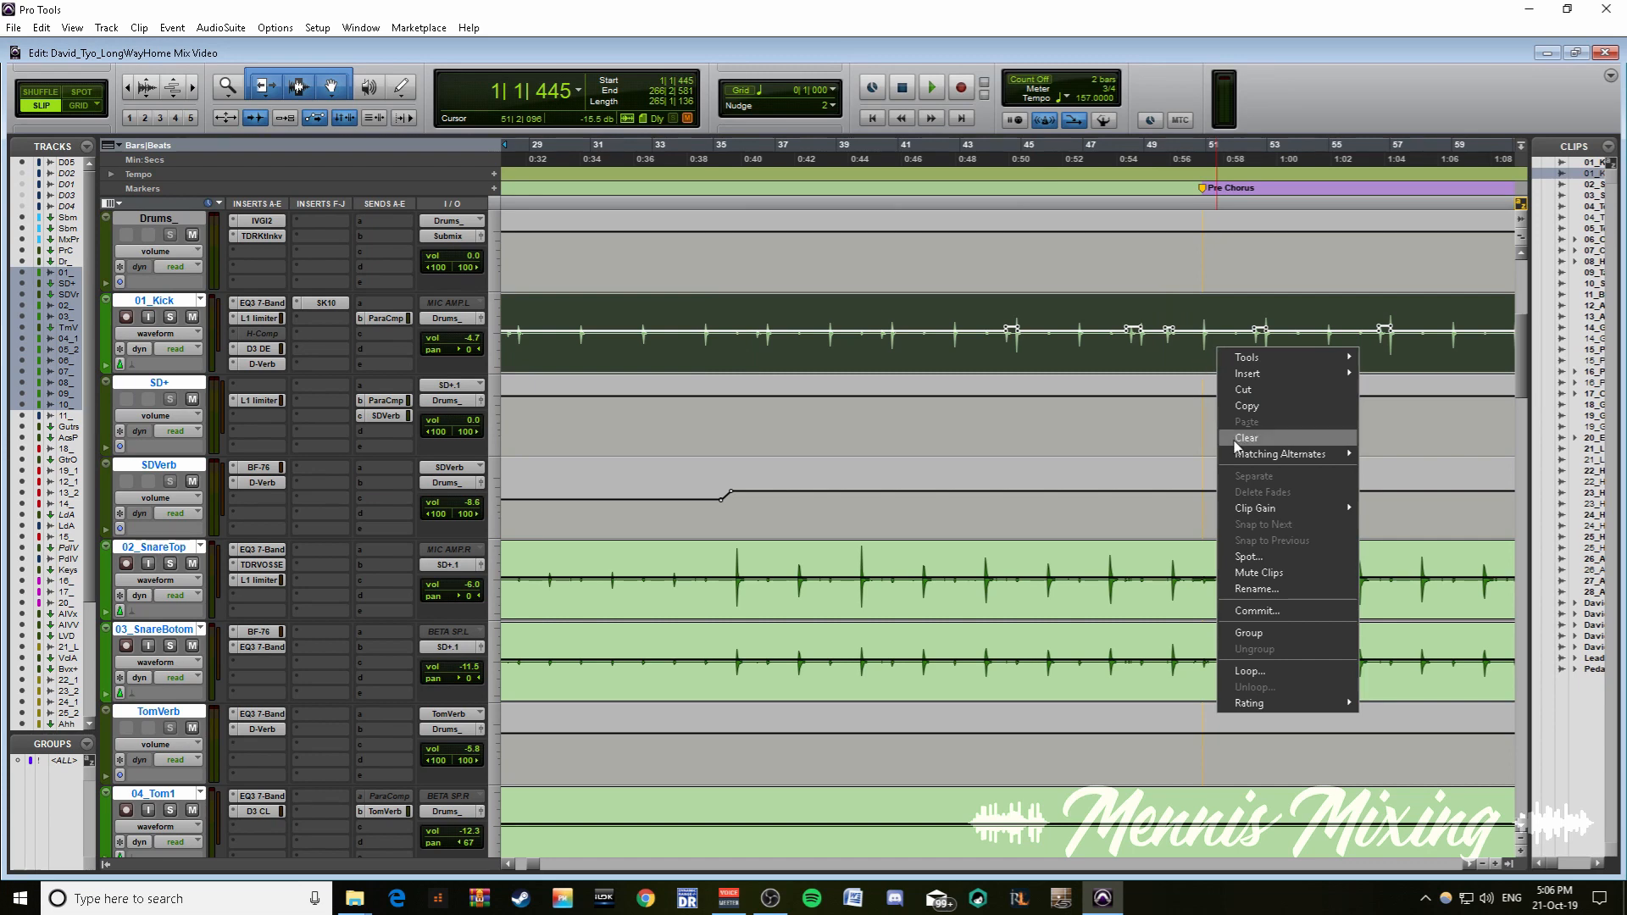
mouse_move(1259, 512)
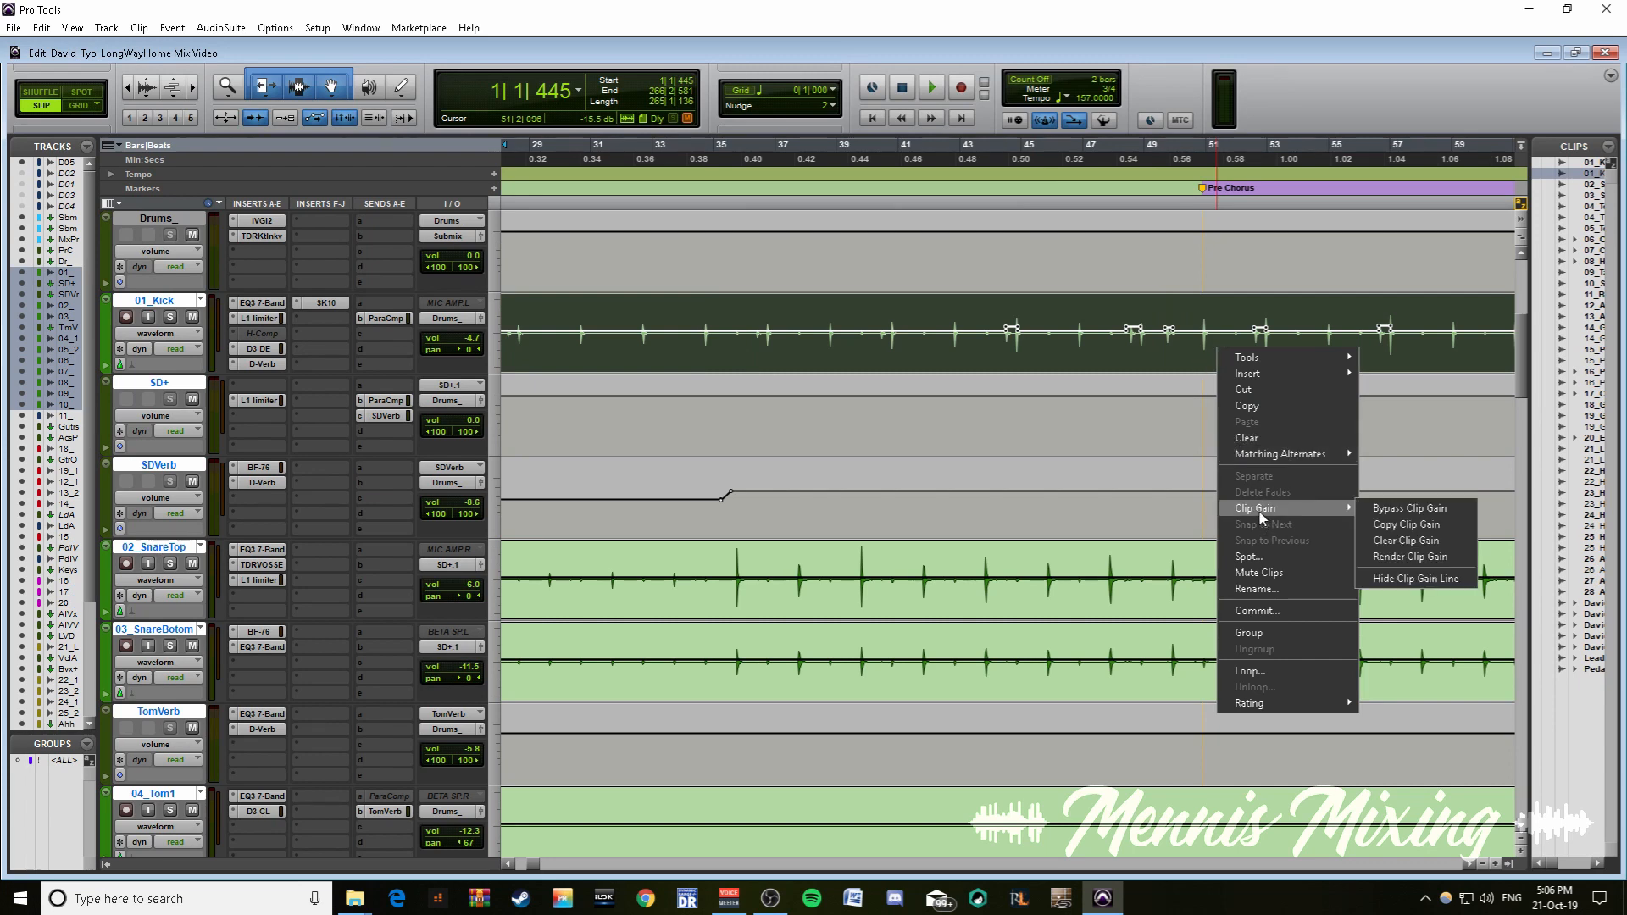
click(1409, 507)
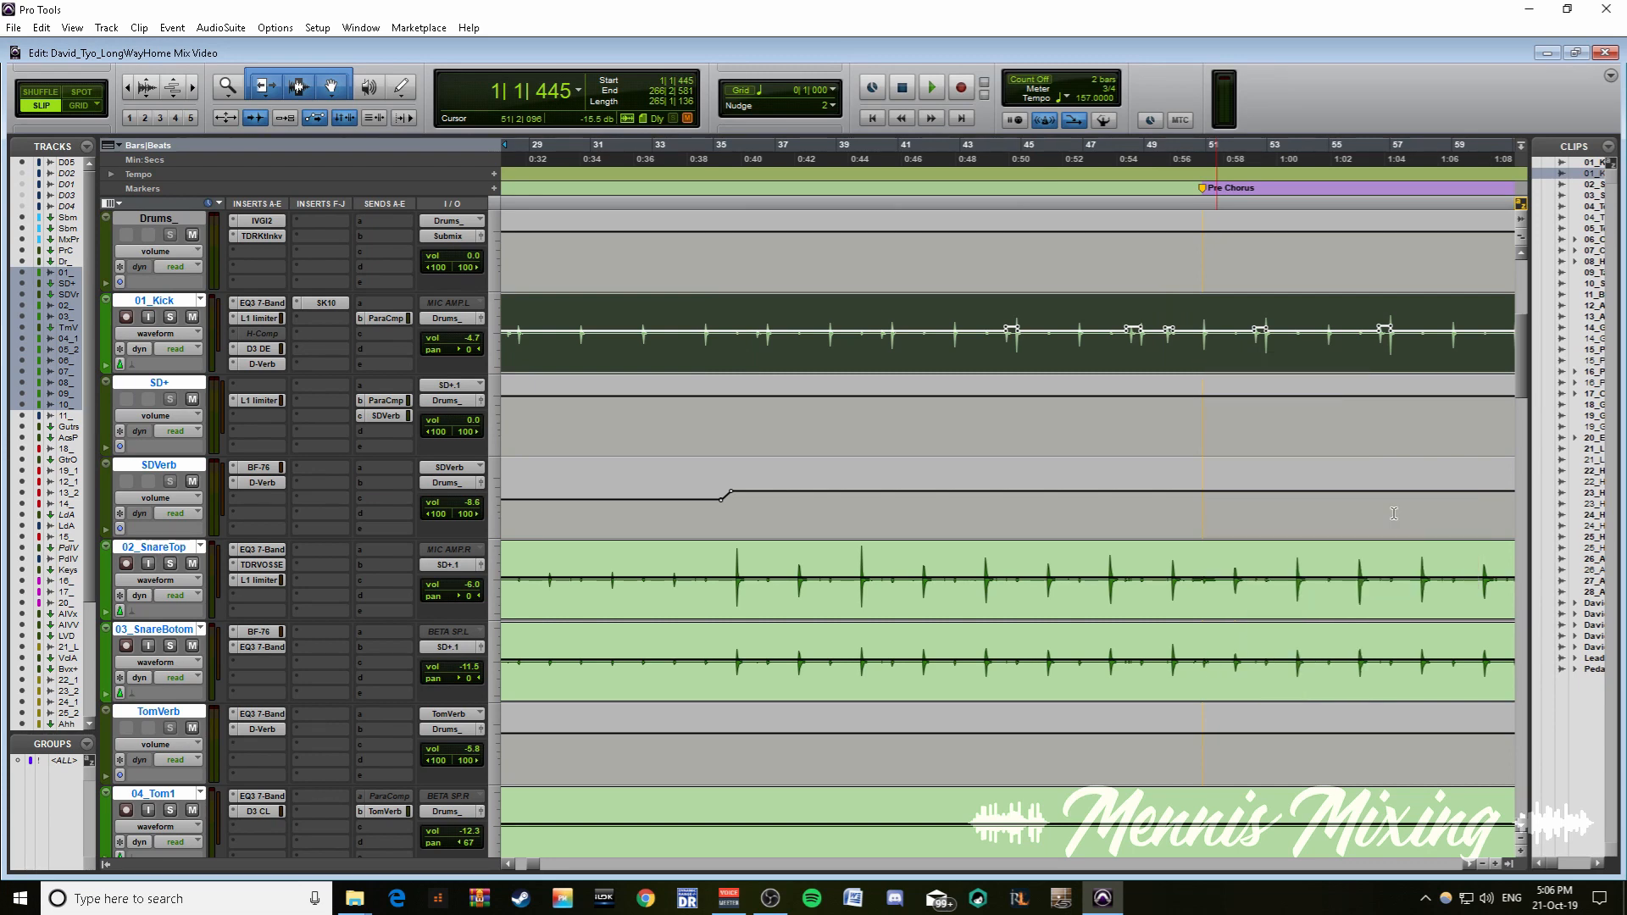
- Play the song from 36|2|264 into the pre-chorus with the kick's clip gain bypassed, and stop playback
click(863, 313)
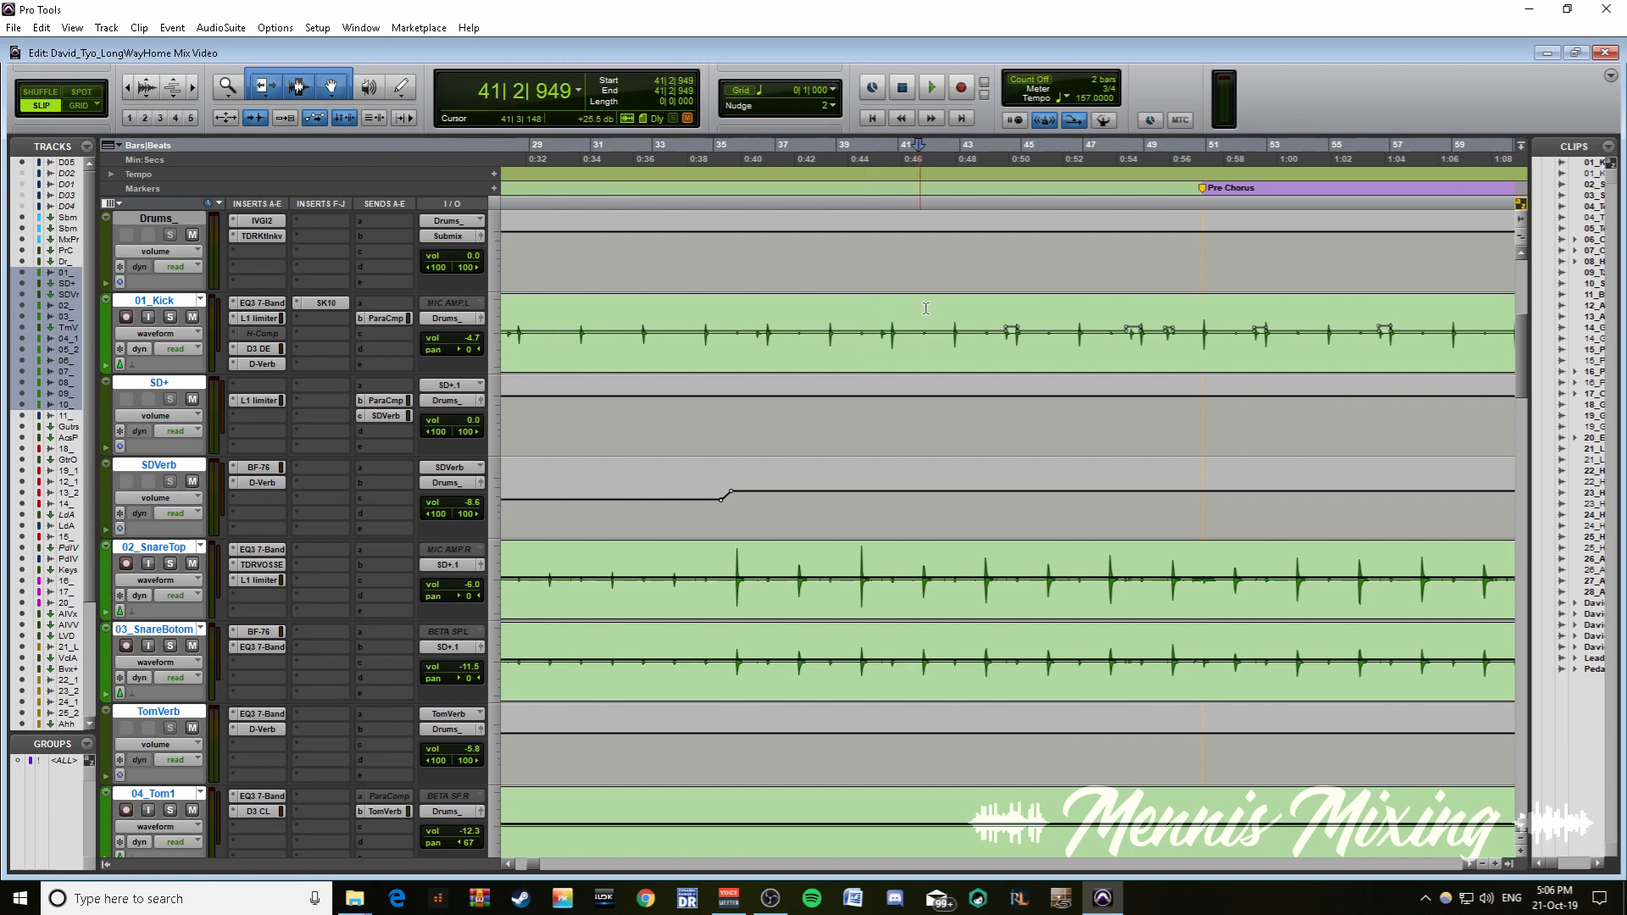
click(756, 311)
key(space)
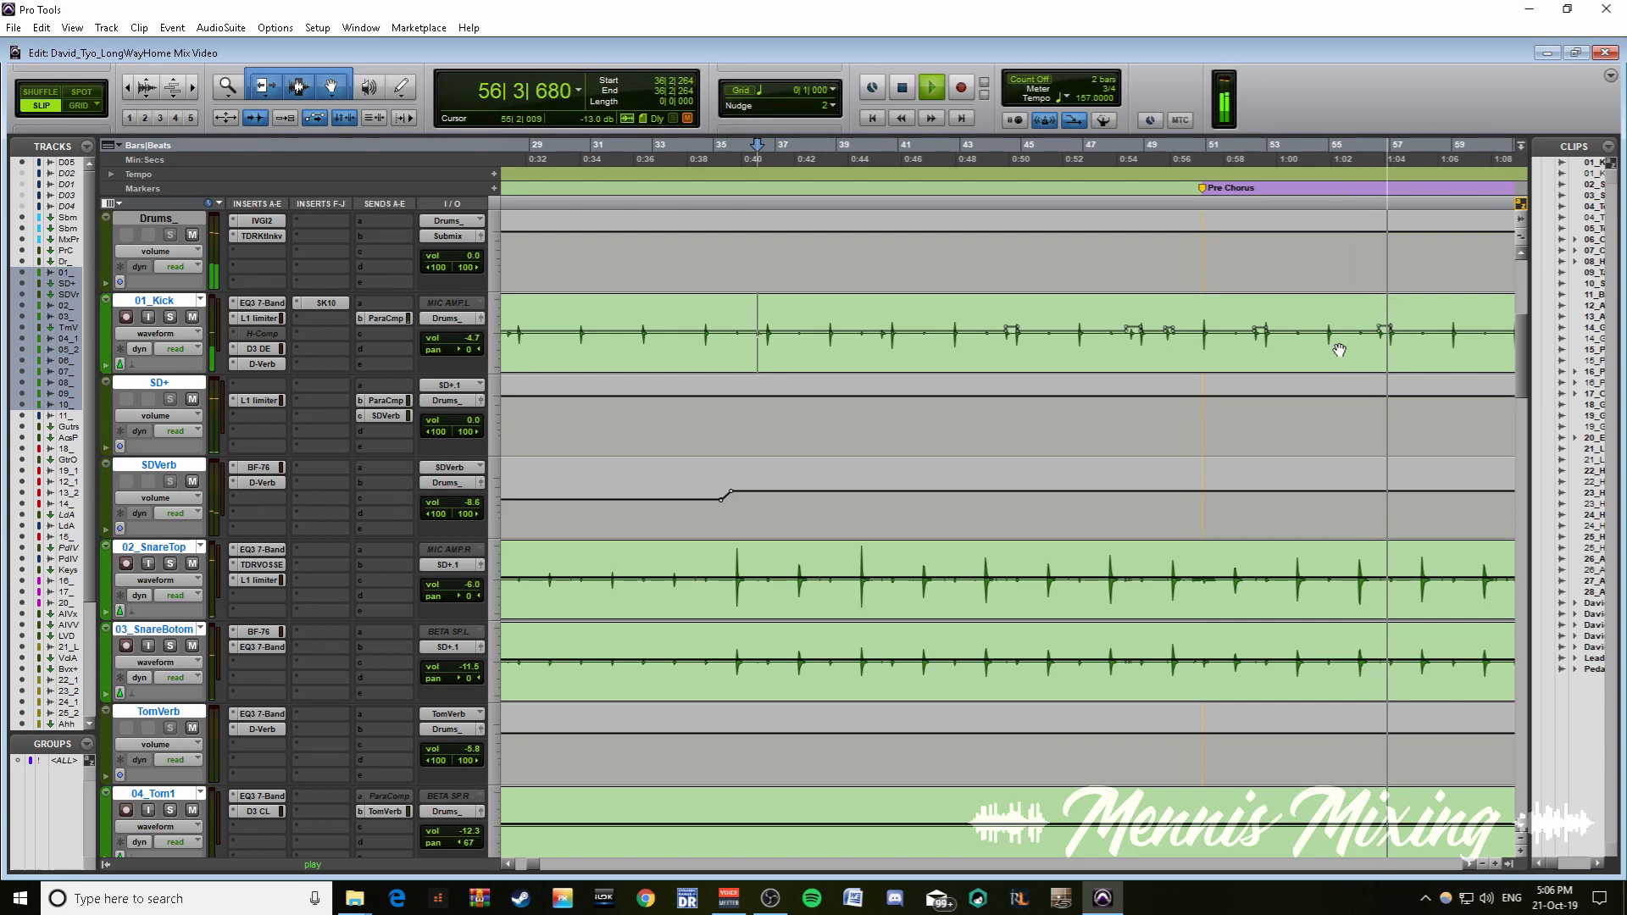
key(ctrl+bracketleft)
key(space)
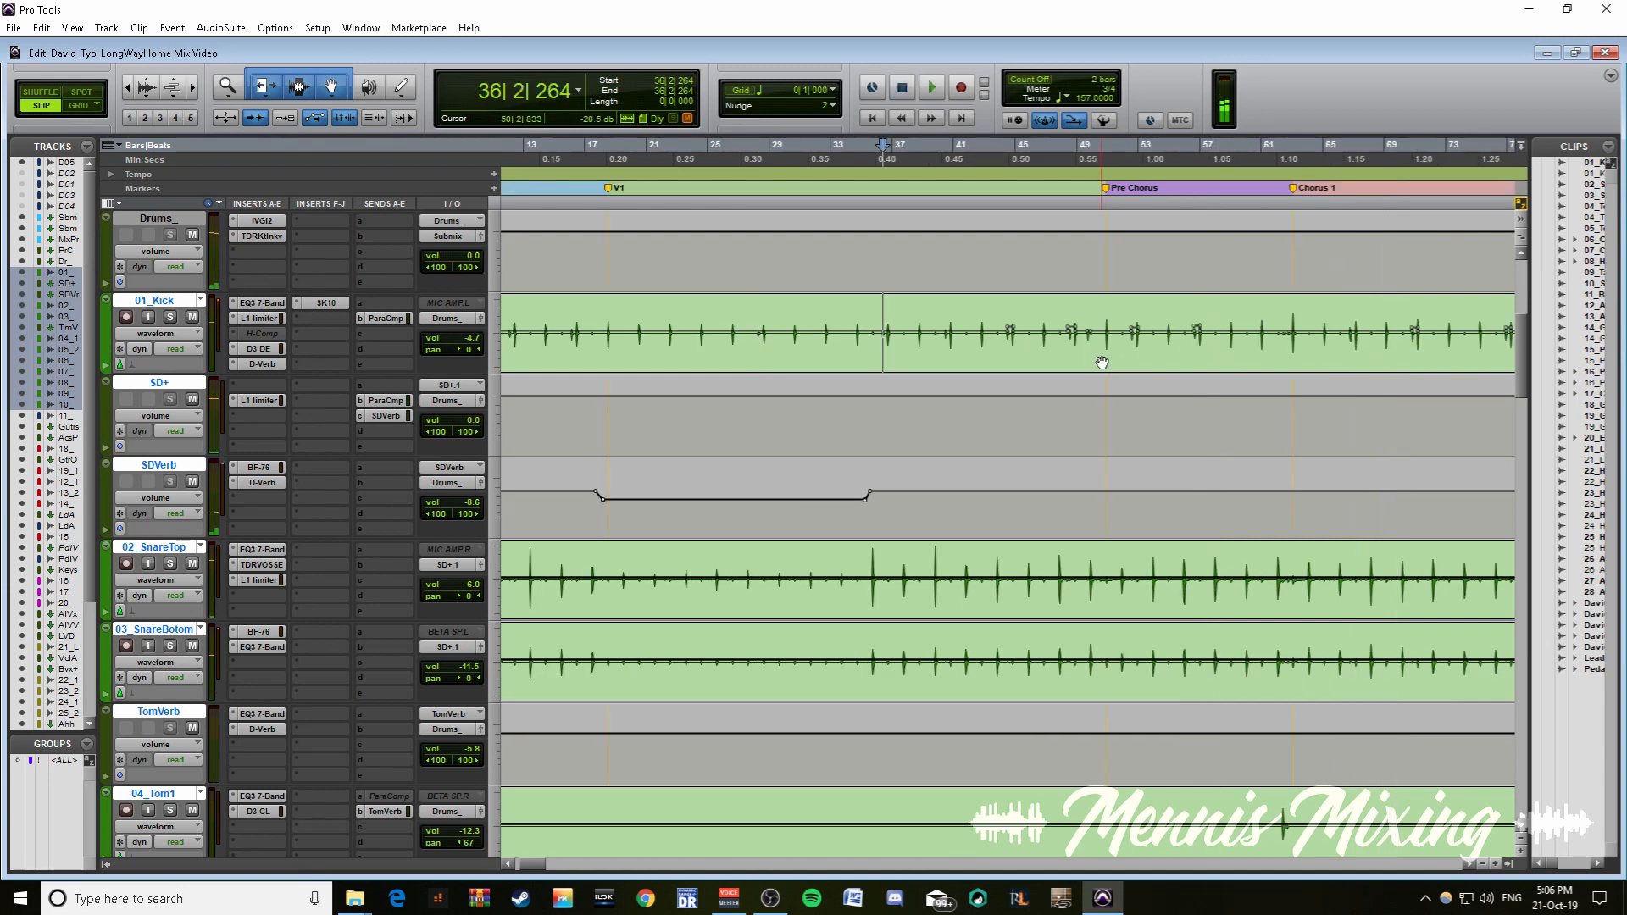
- Unbypass the clip gain on the 01_Kick clip and play the song from 42|2|530
click(1101, 363)
right_click(1071, 354)
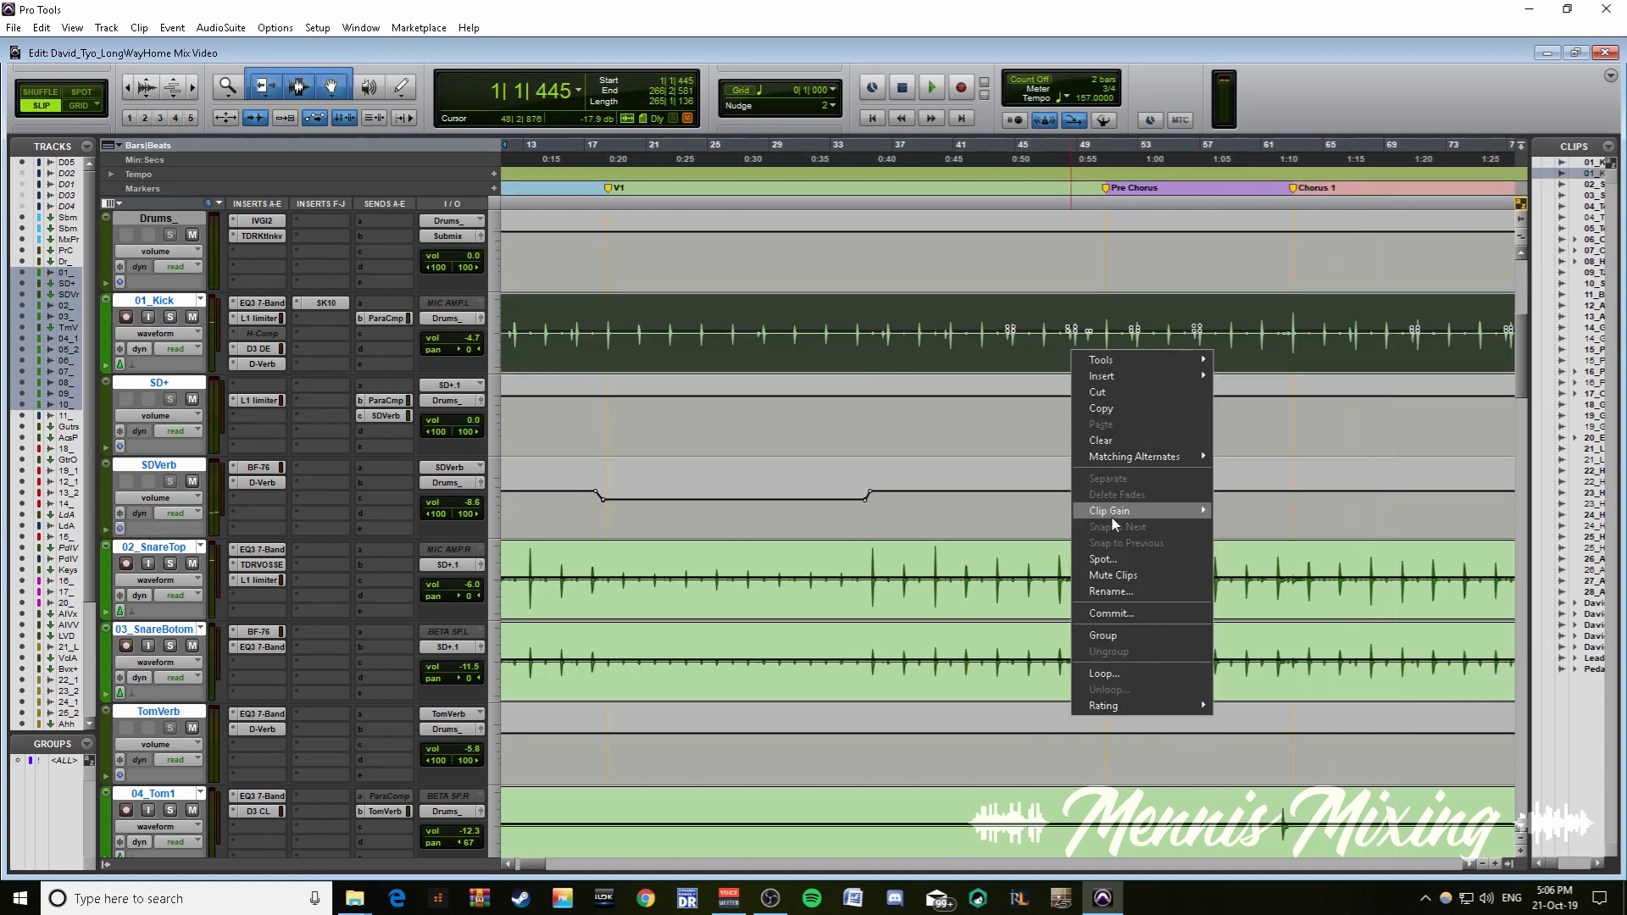
mouse_move(1113, 516)
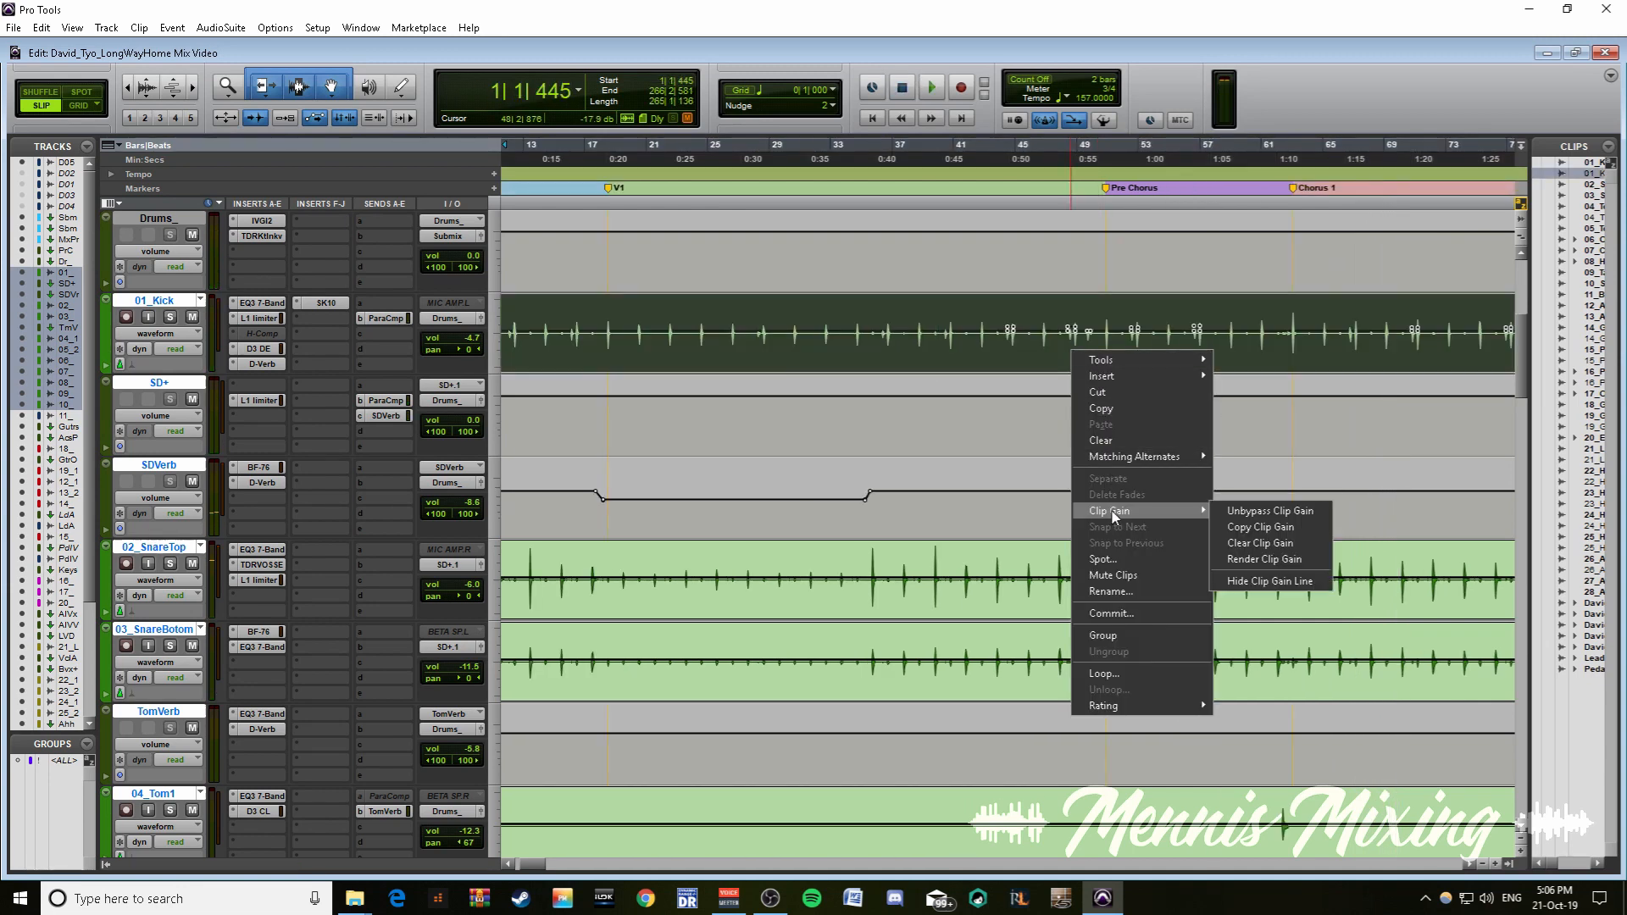
click(1262, 510)
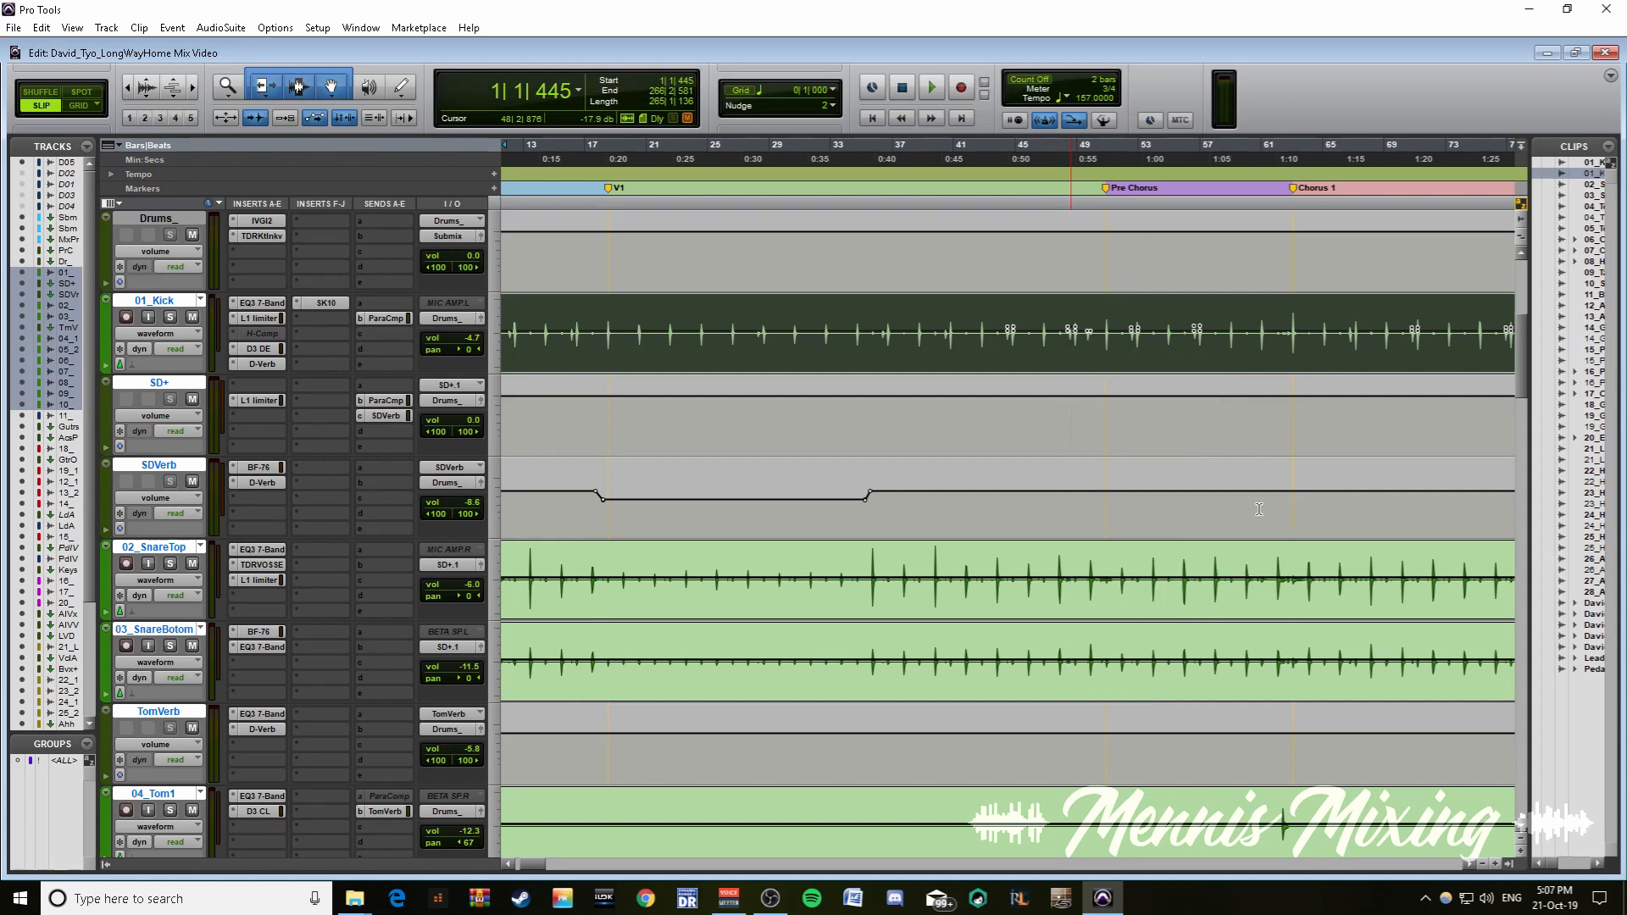
click(987, 317)
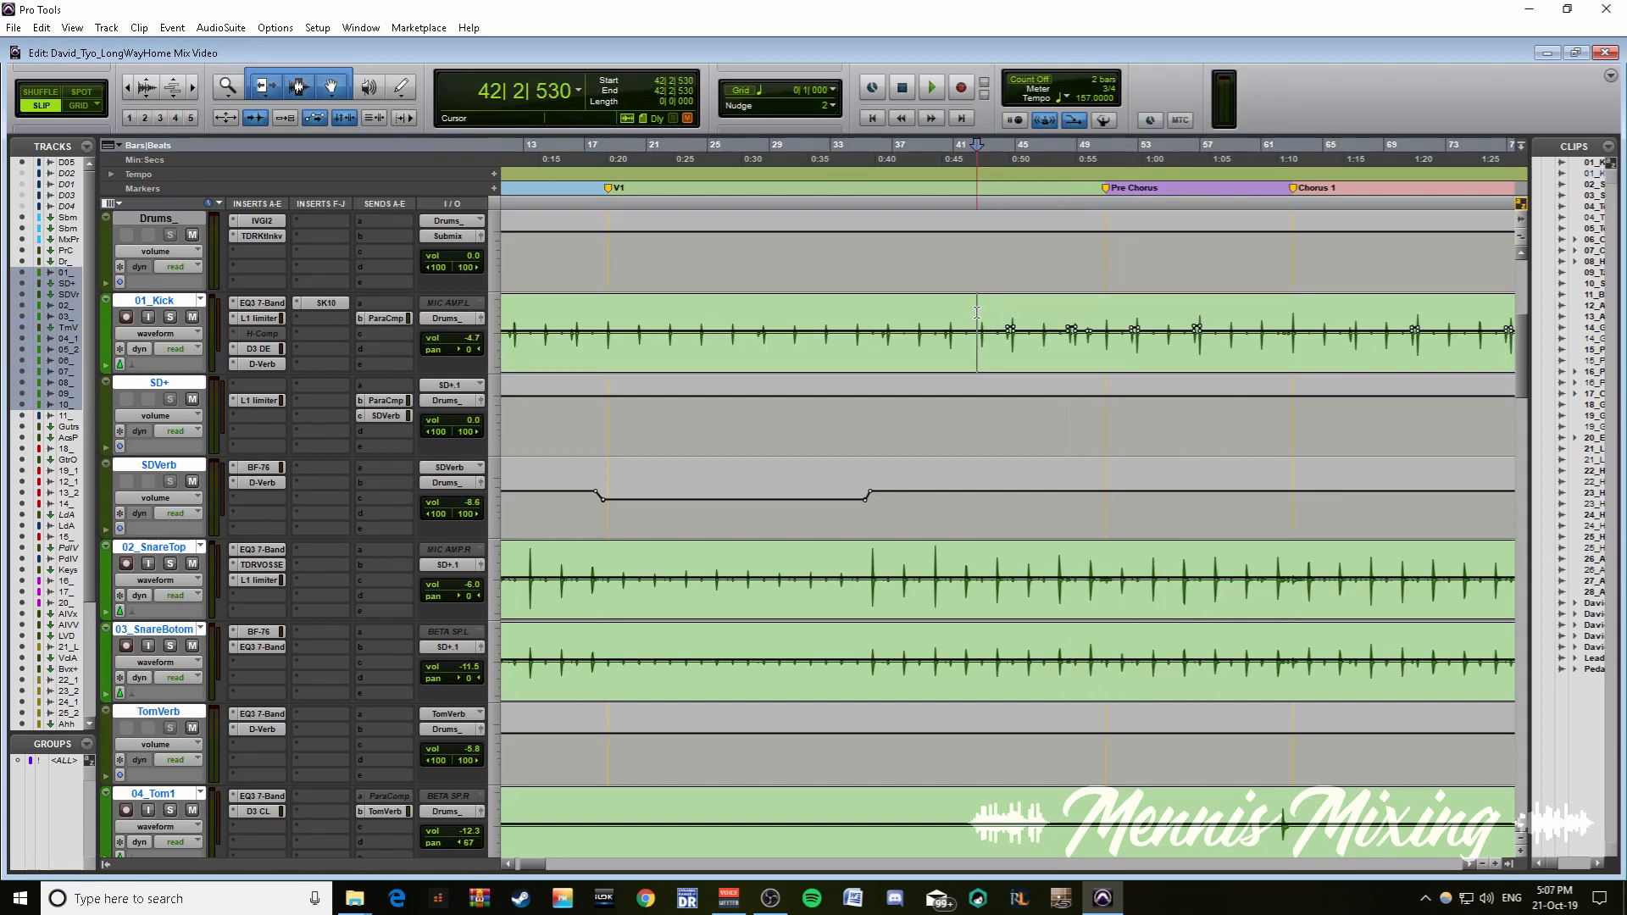
key(space)
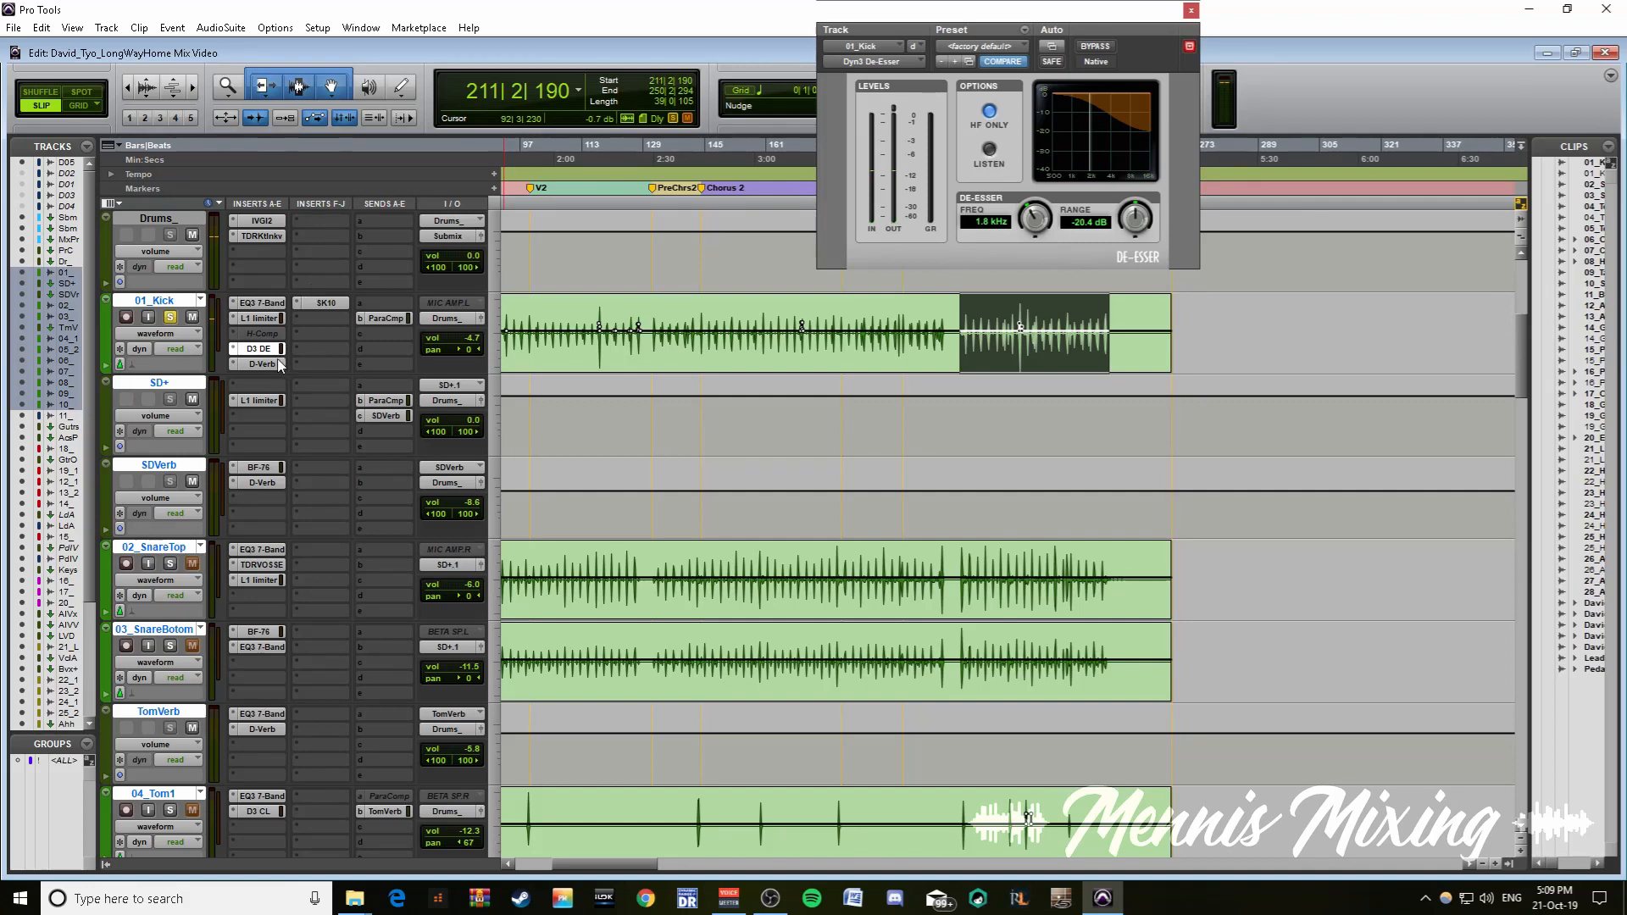
- Inspect the D-Verb and SK10 settings on 01_Kick, moving the SK10 window clear of the selected kick passage
click(276, 363)
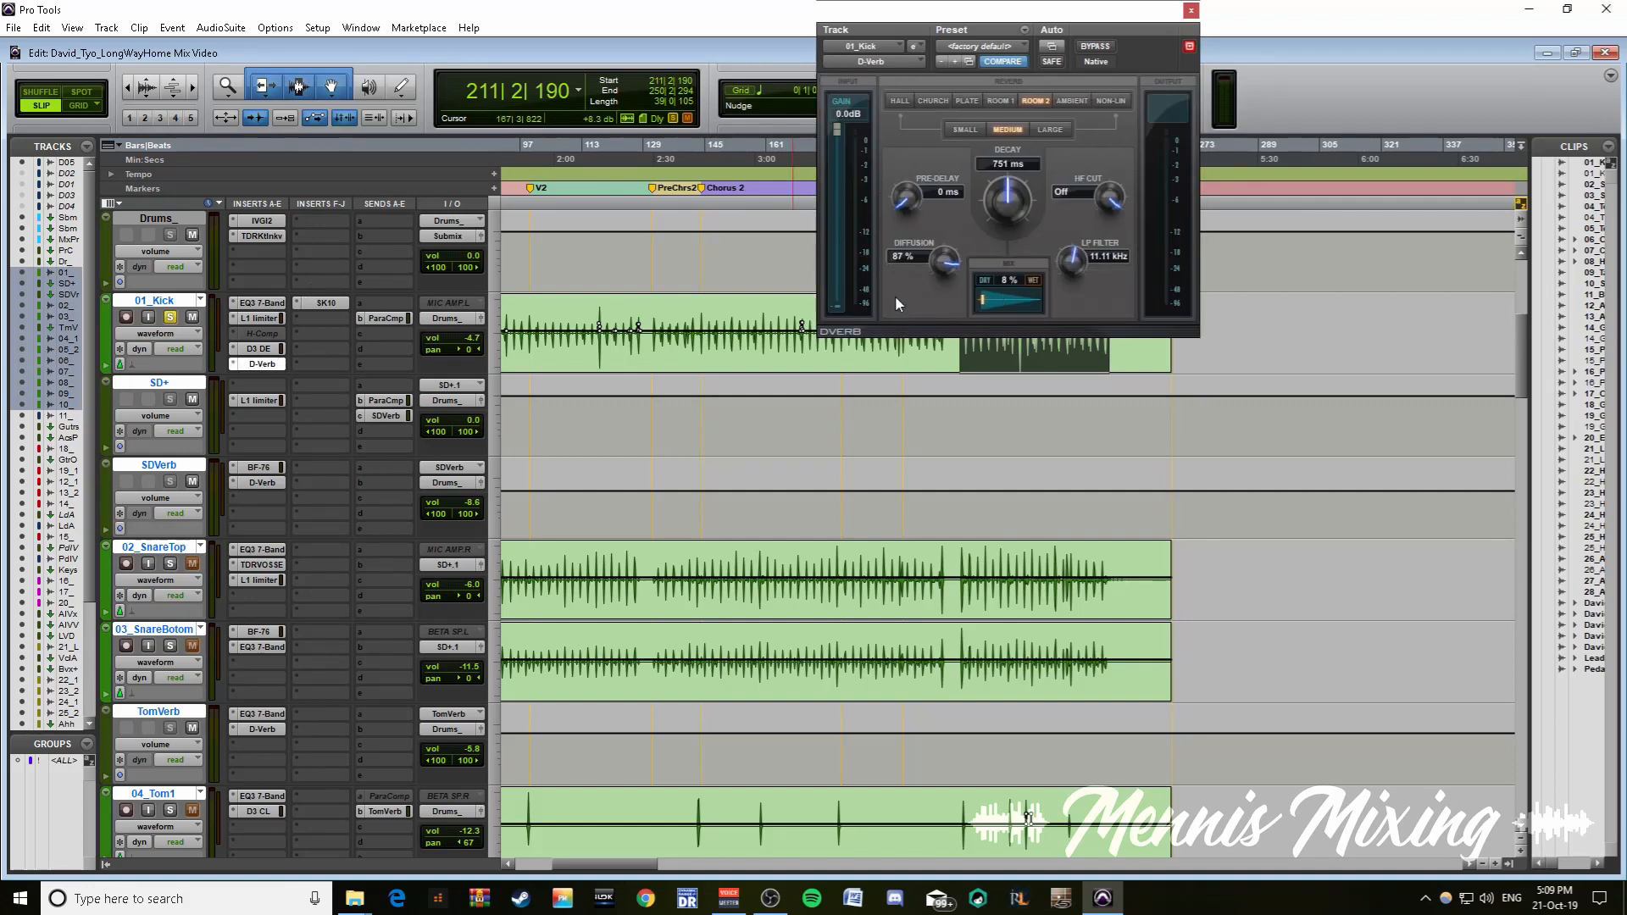
click(322, 304)
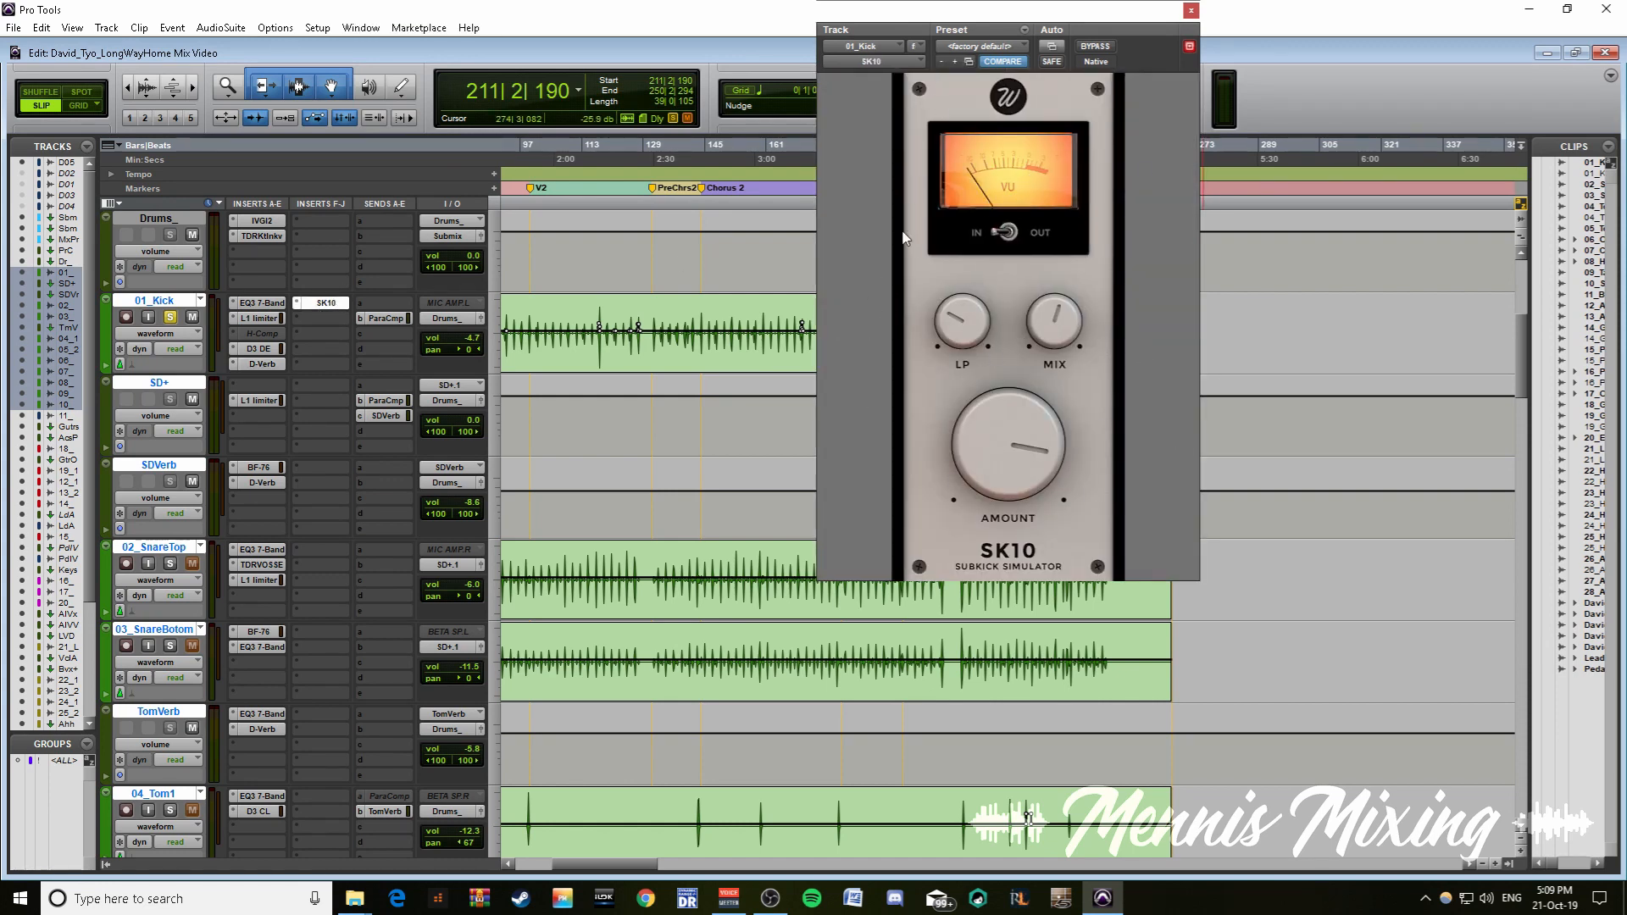
drag(1074, 12, 1391, 153)
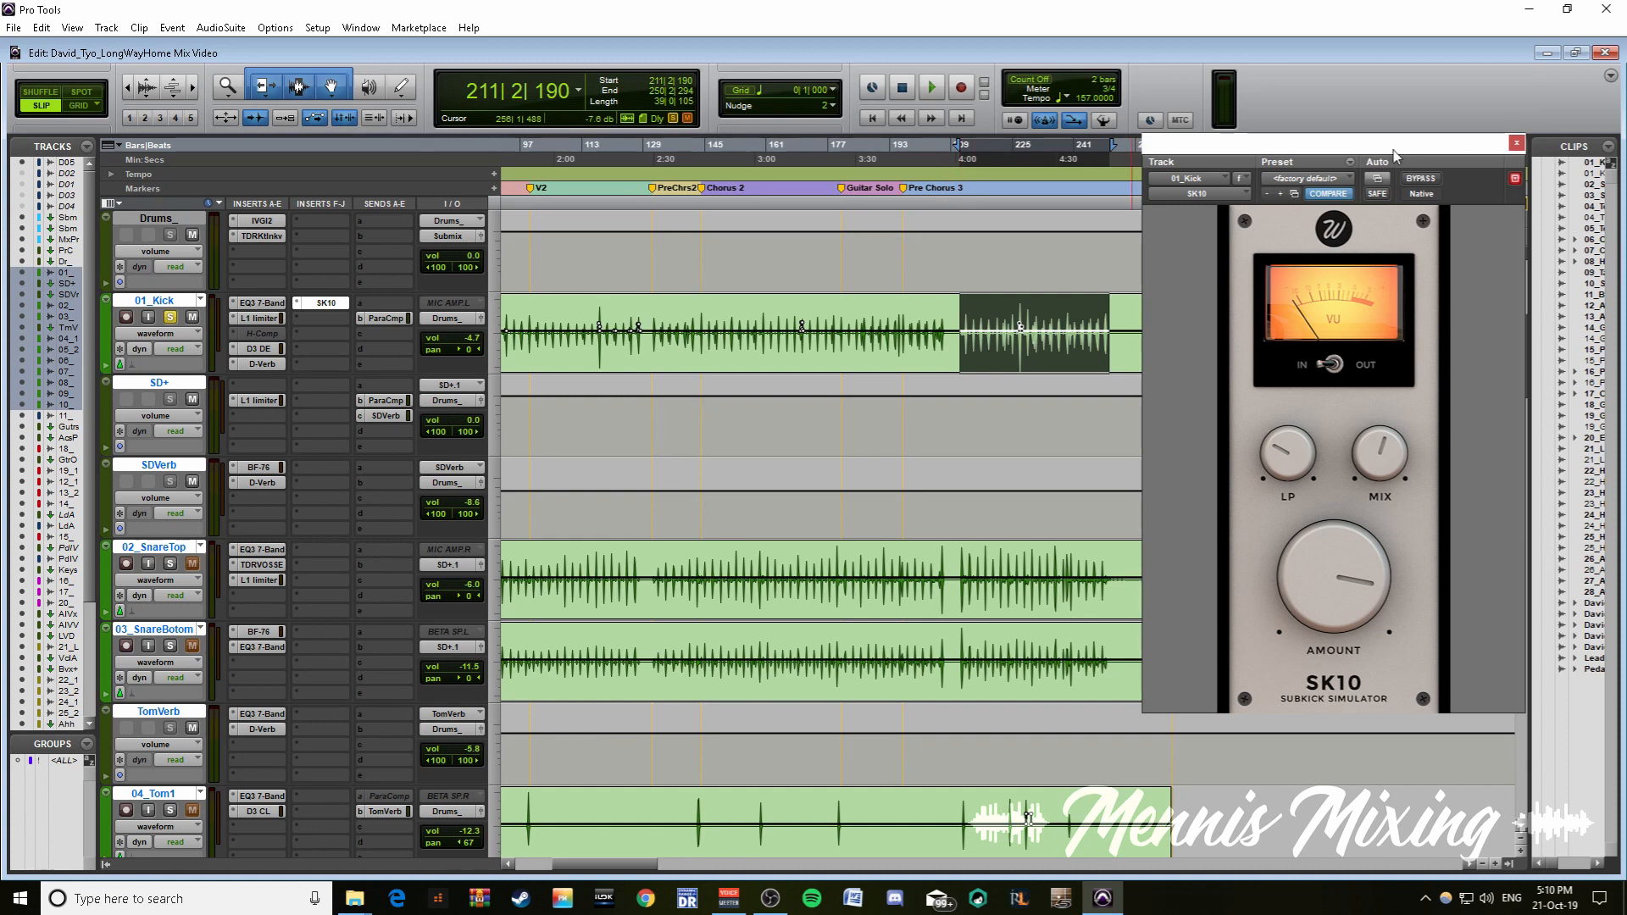
drag(1387, 147, 1399, 68)
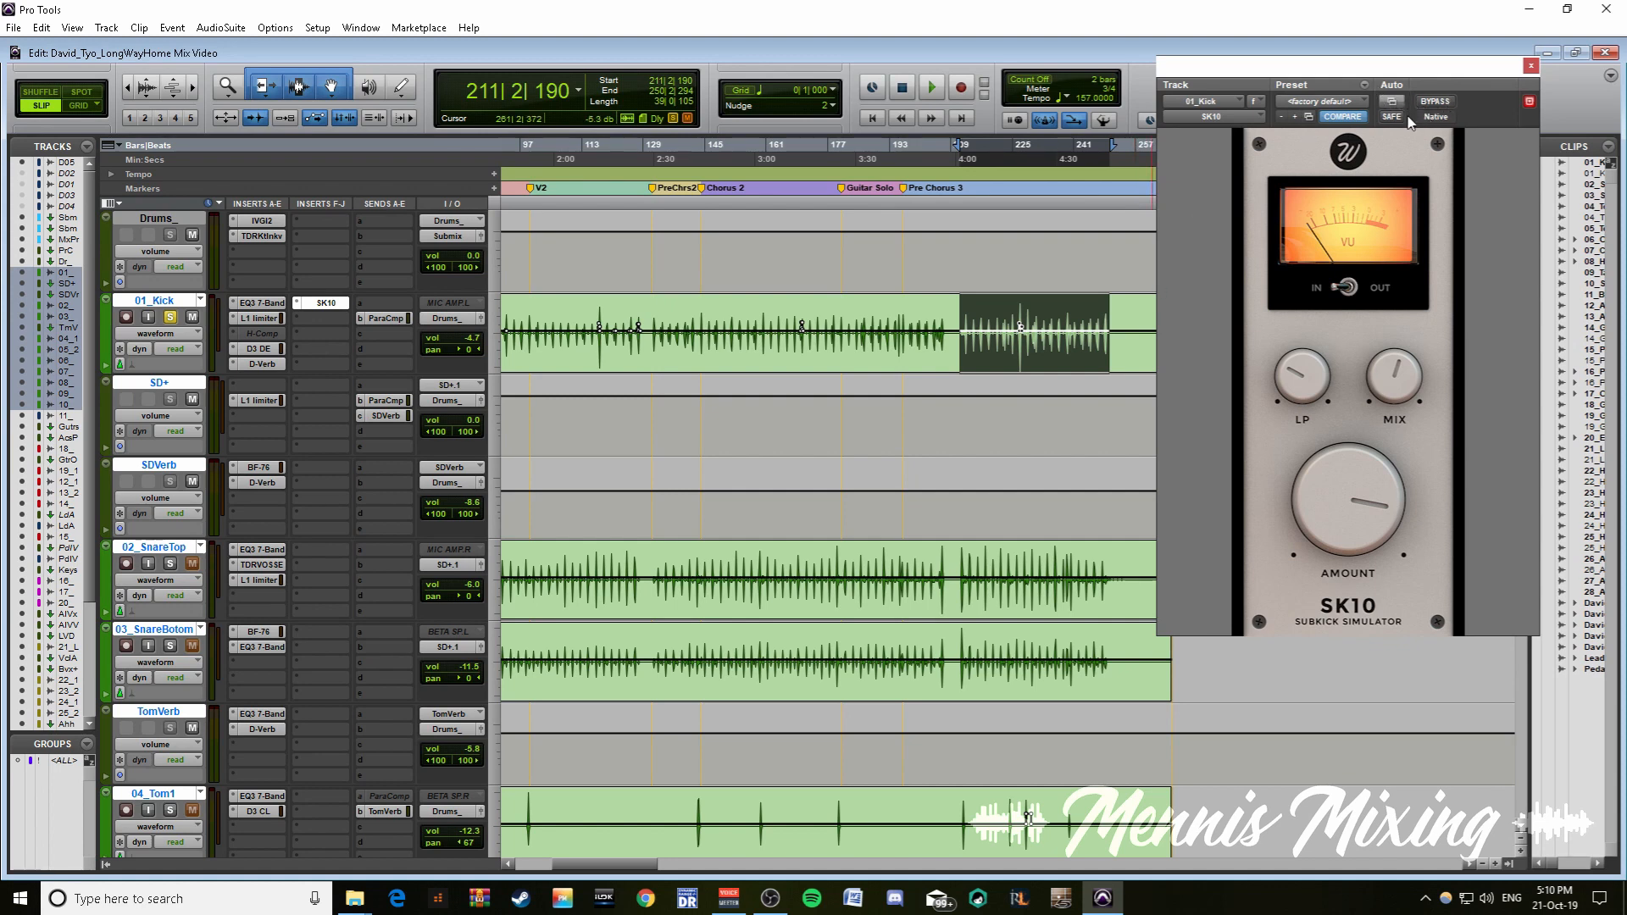
- Play the soloed 01_Kick selection from 211|2|190, compare it with the SK10 bypassed and active, and stop playback
key(space)
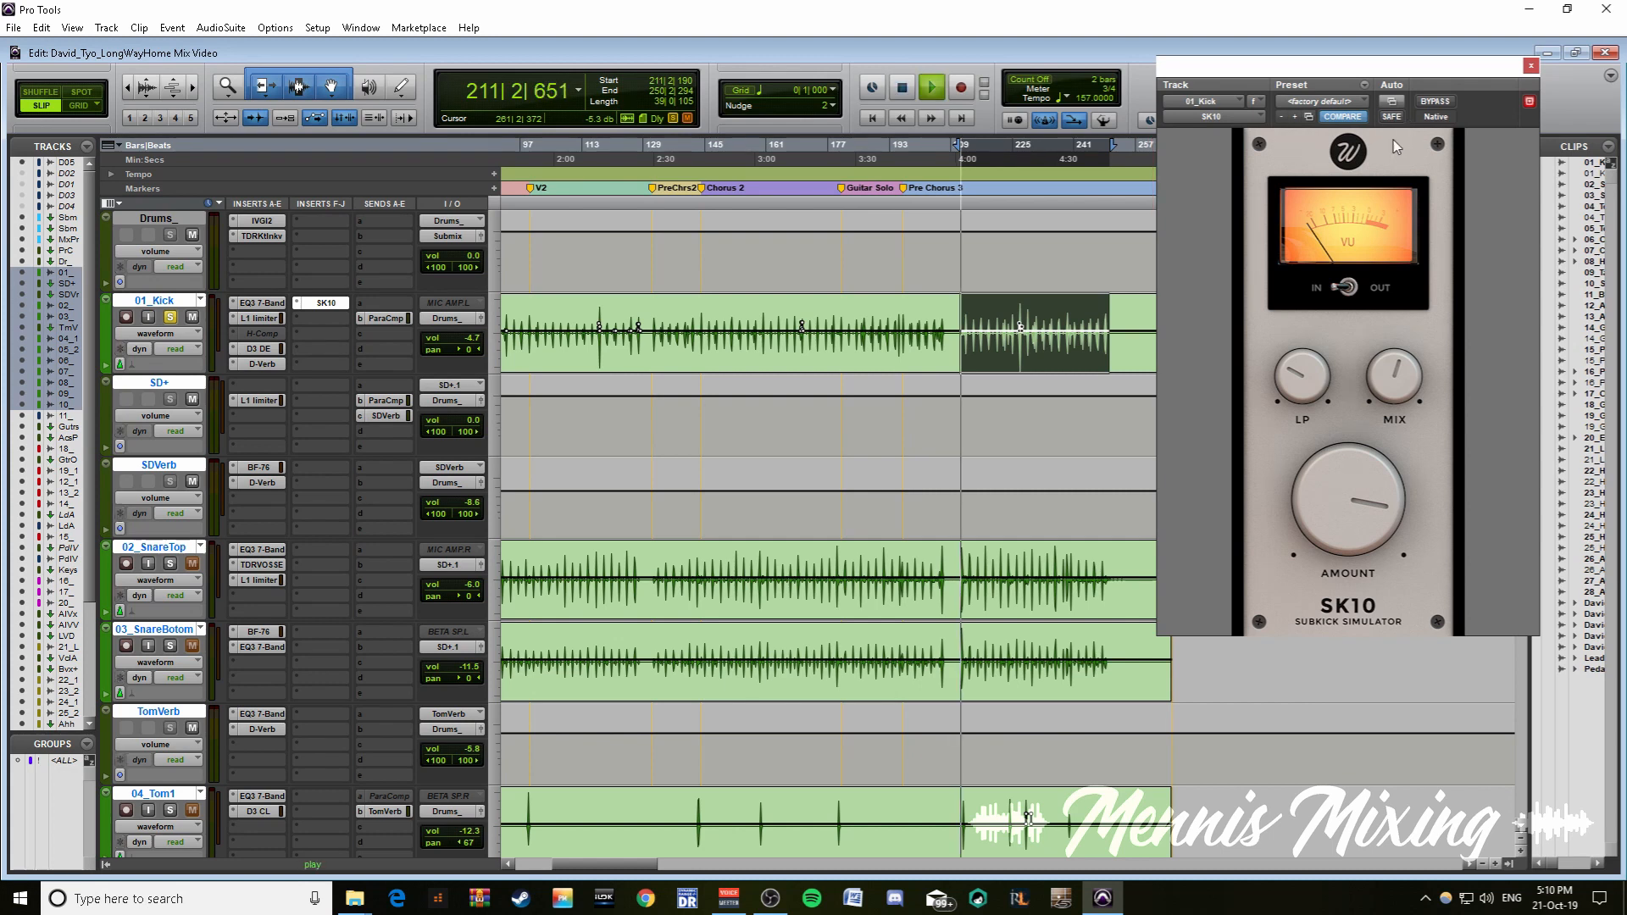
click(1436, 102)
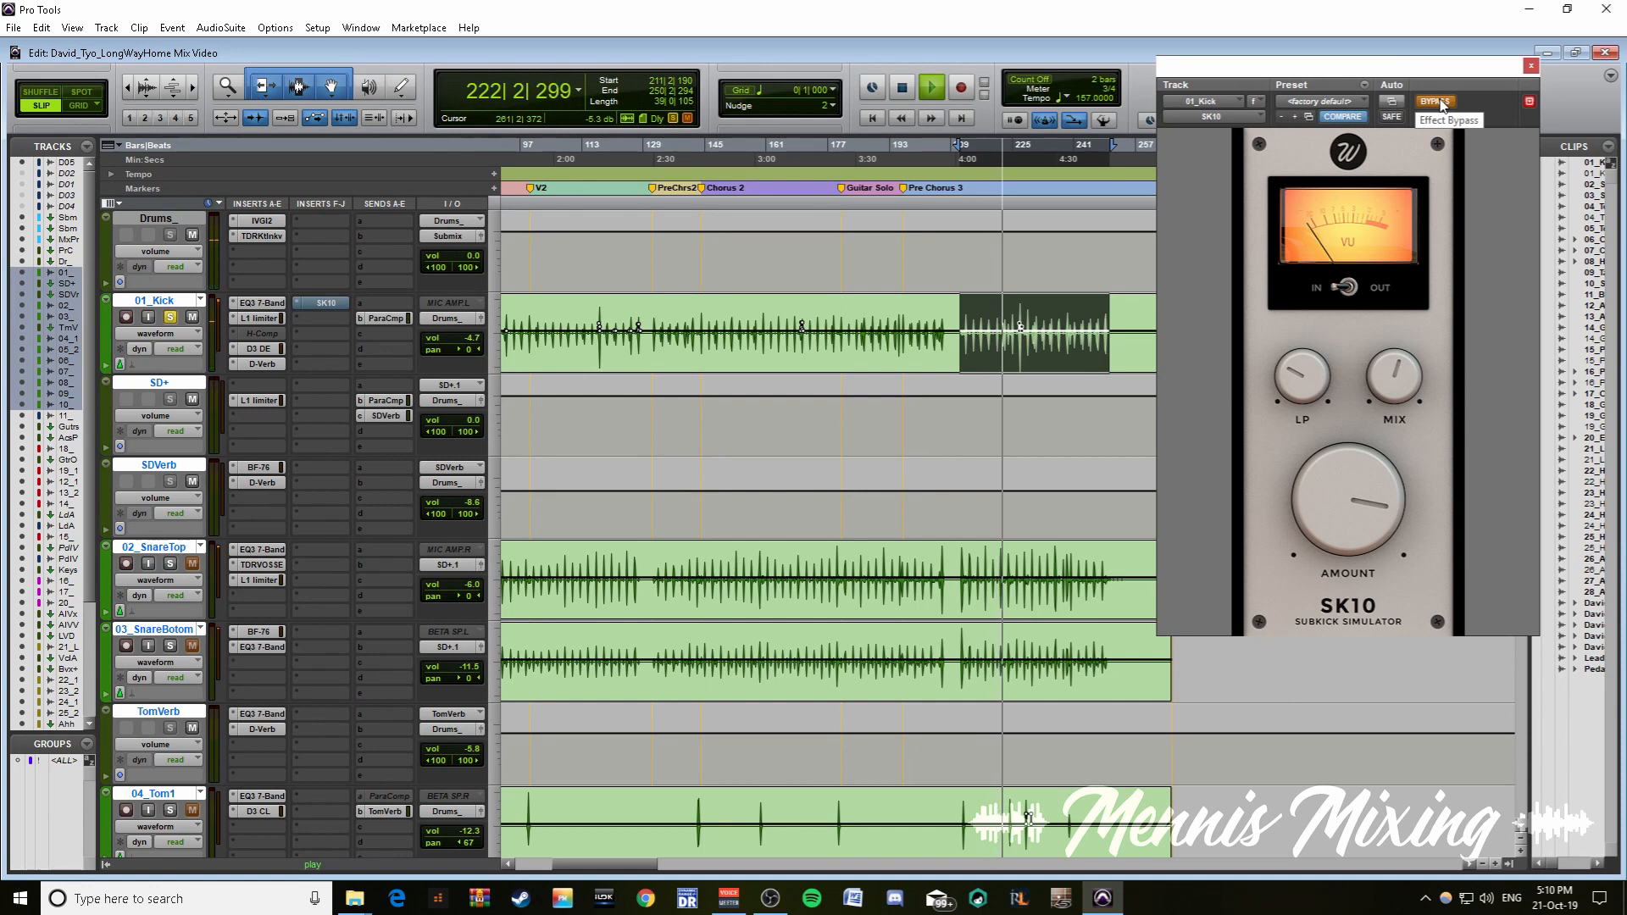
click(1440, 105)
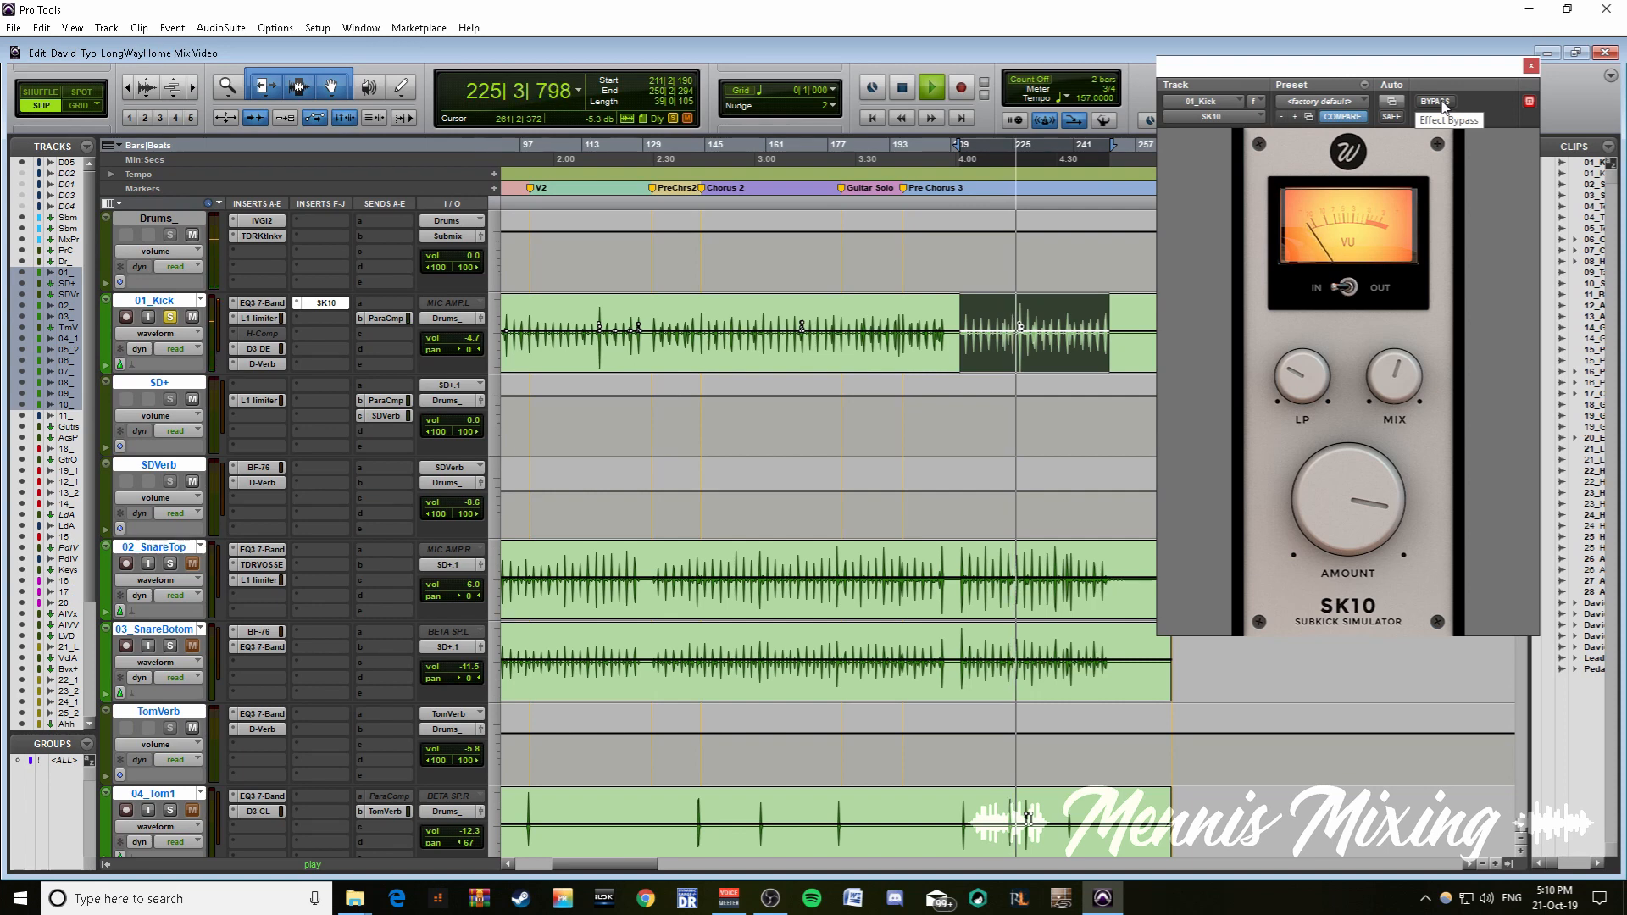
key(space)
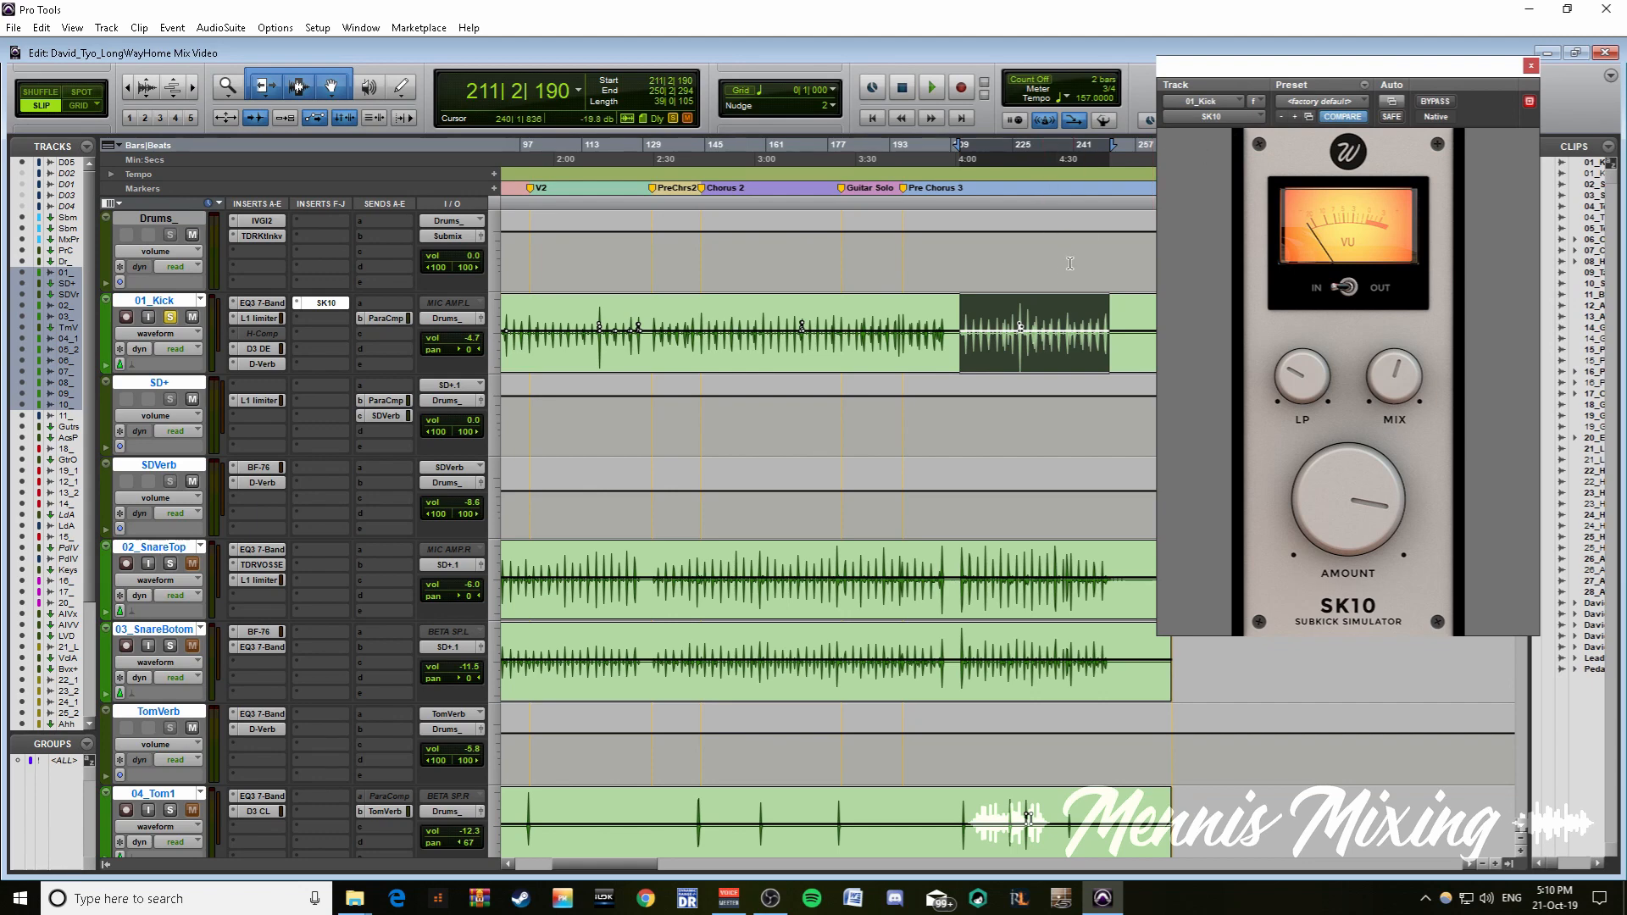
- Inspect the EQ3 7-Band and TDR VOS SlickEQ settings on 02_SnareTop, with the plug-in window fully in view
key(r)
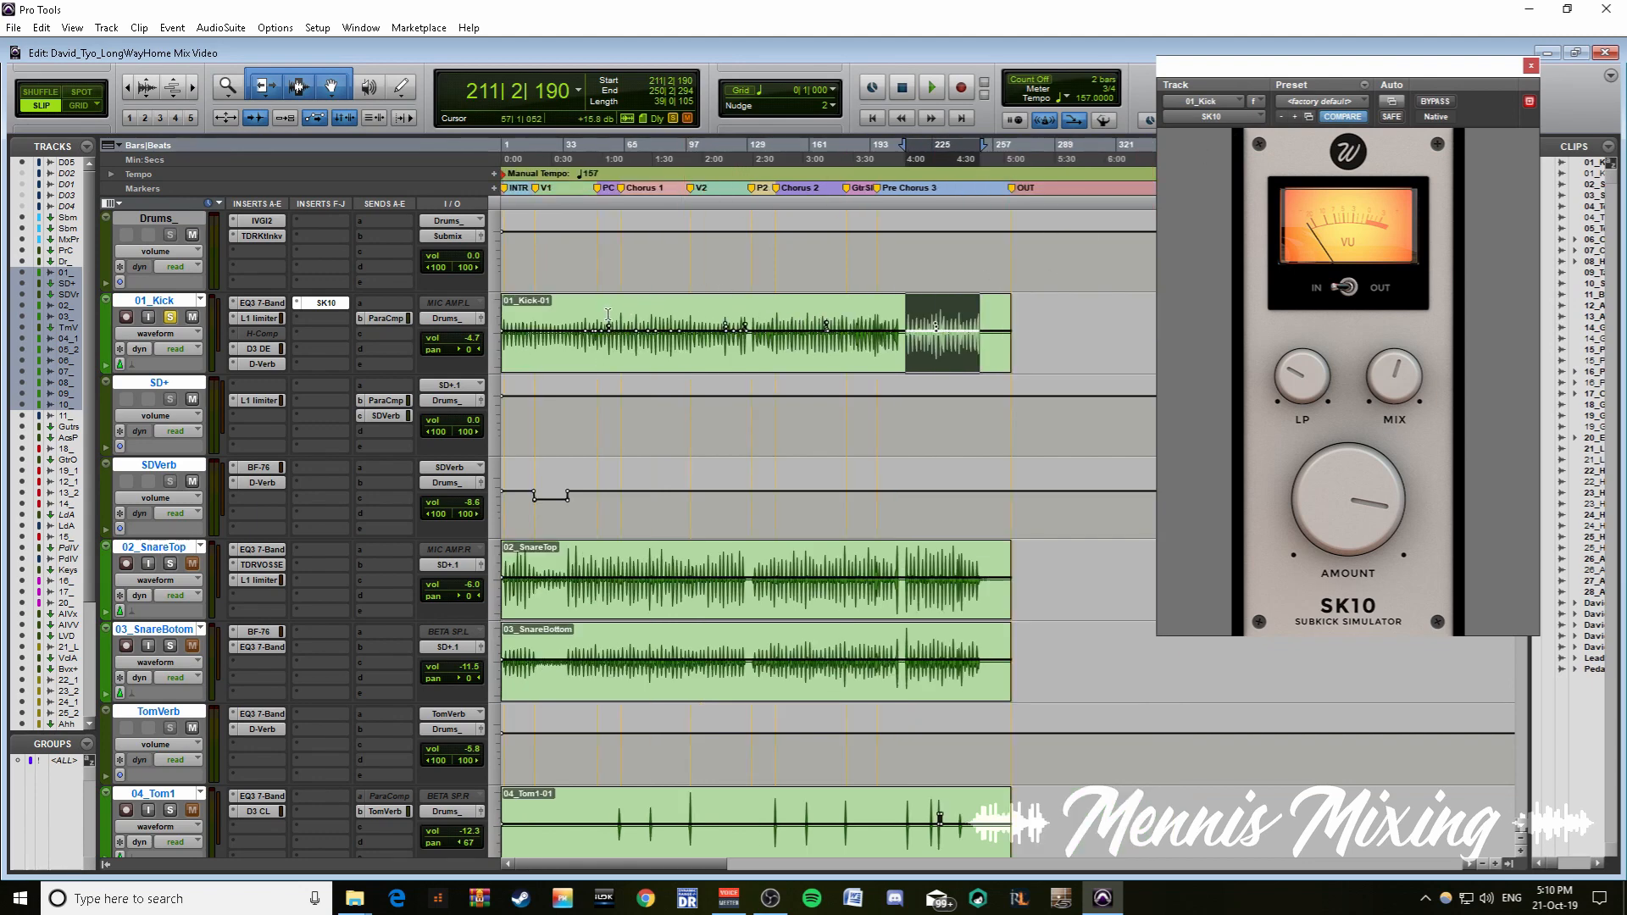
click(550, 301)
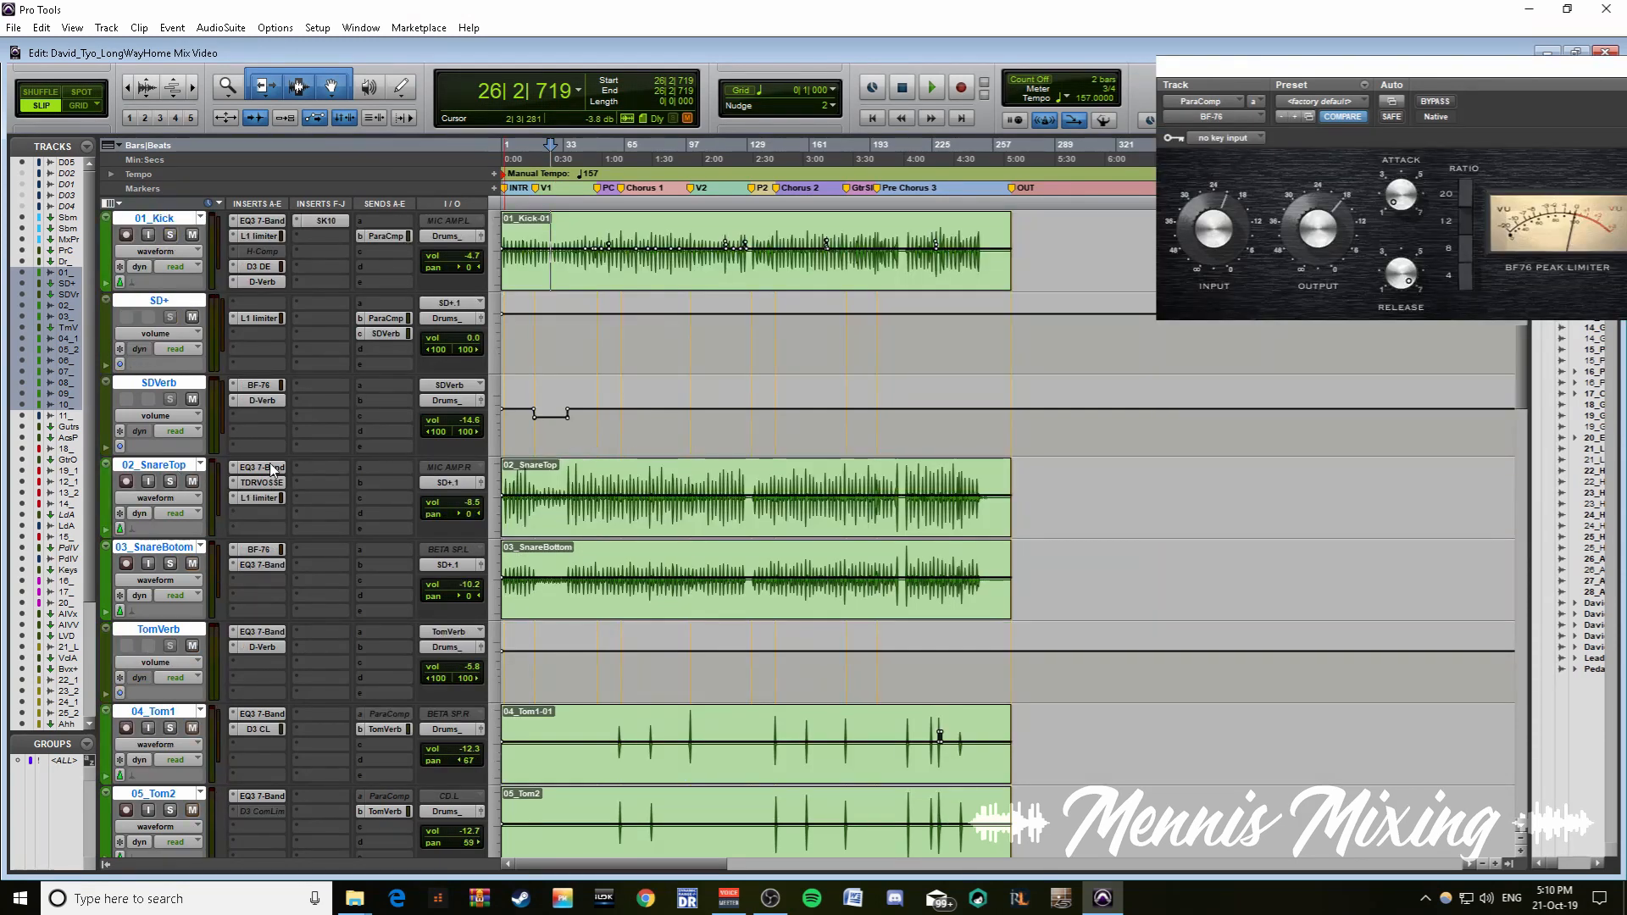
click(269, 467)
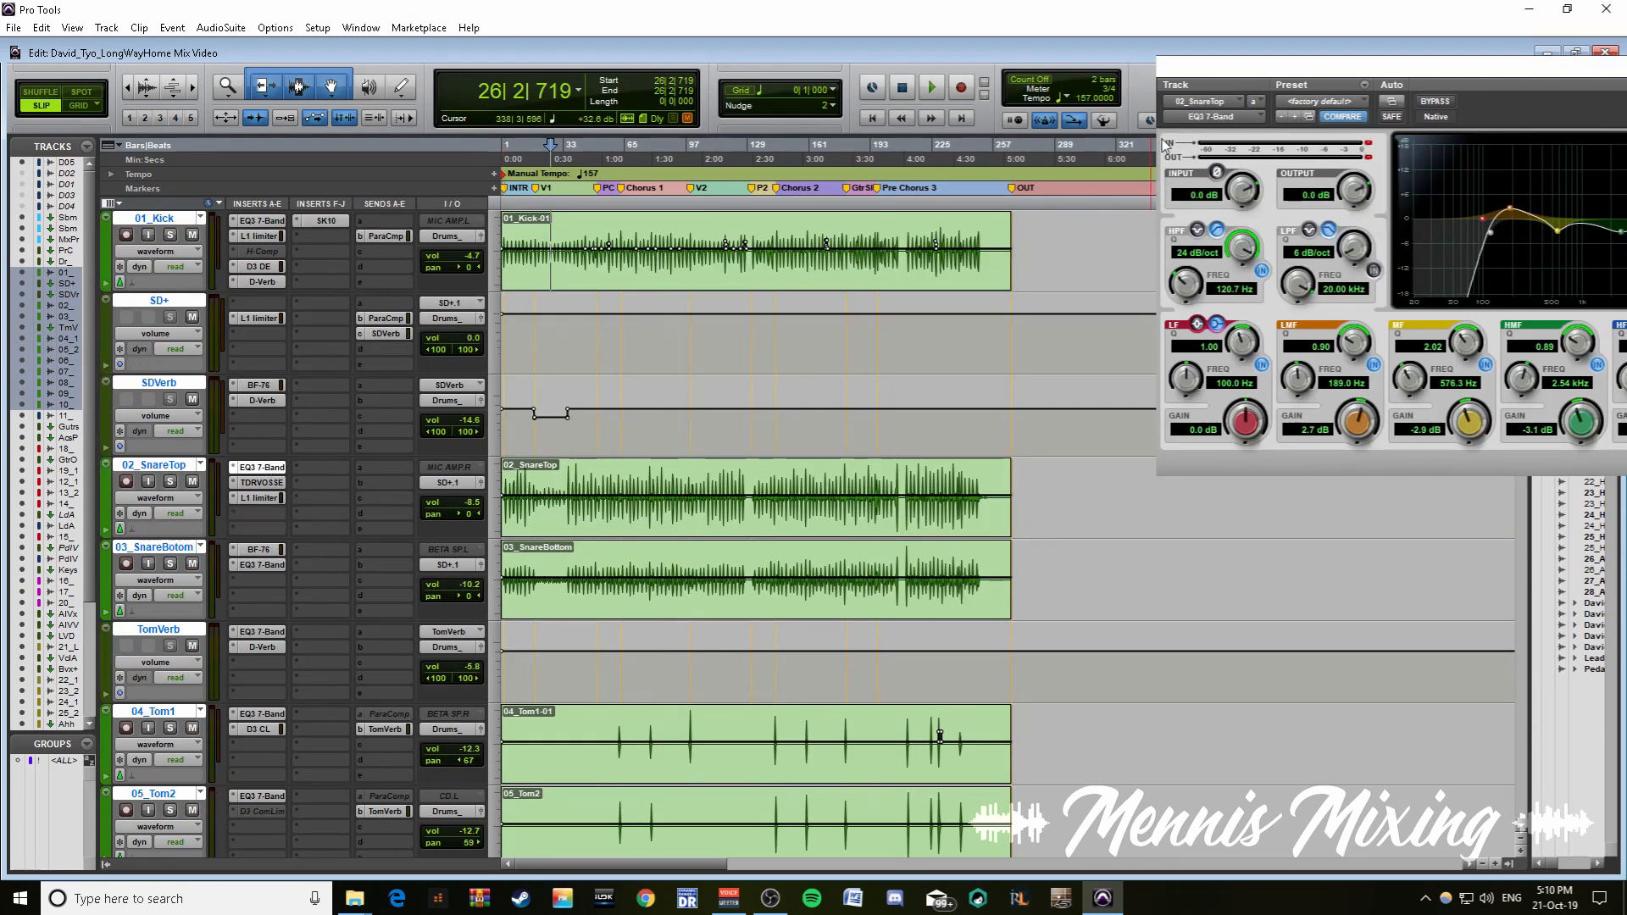
drag(1397, 65, 942, 94)
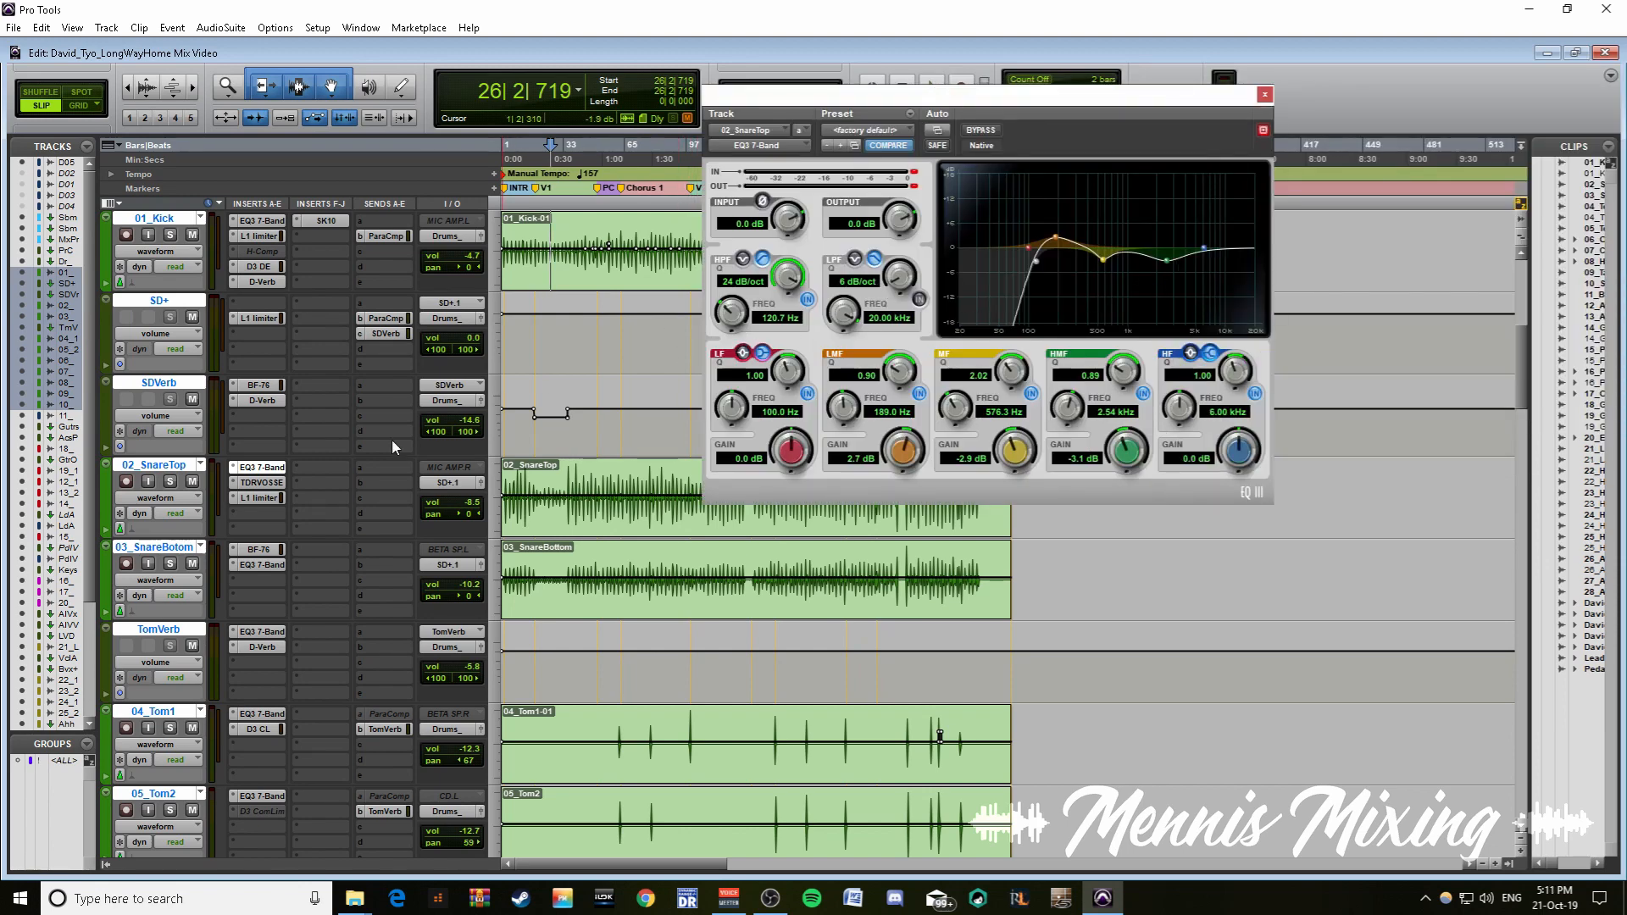
click(263, 483)
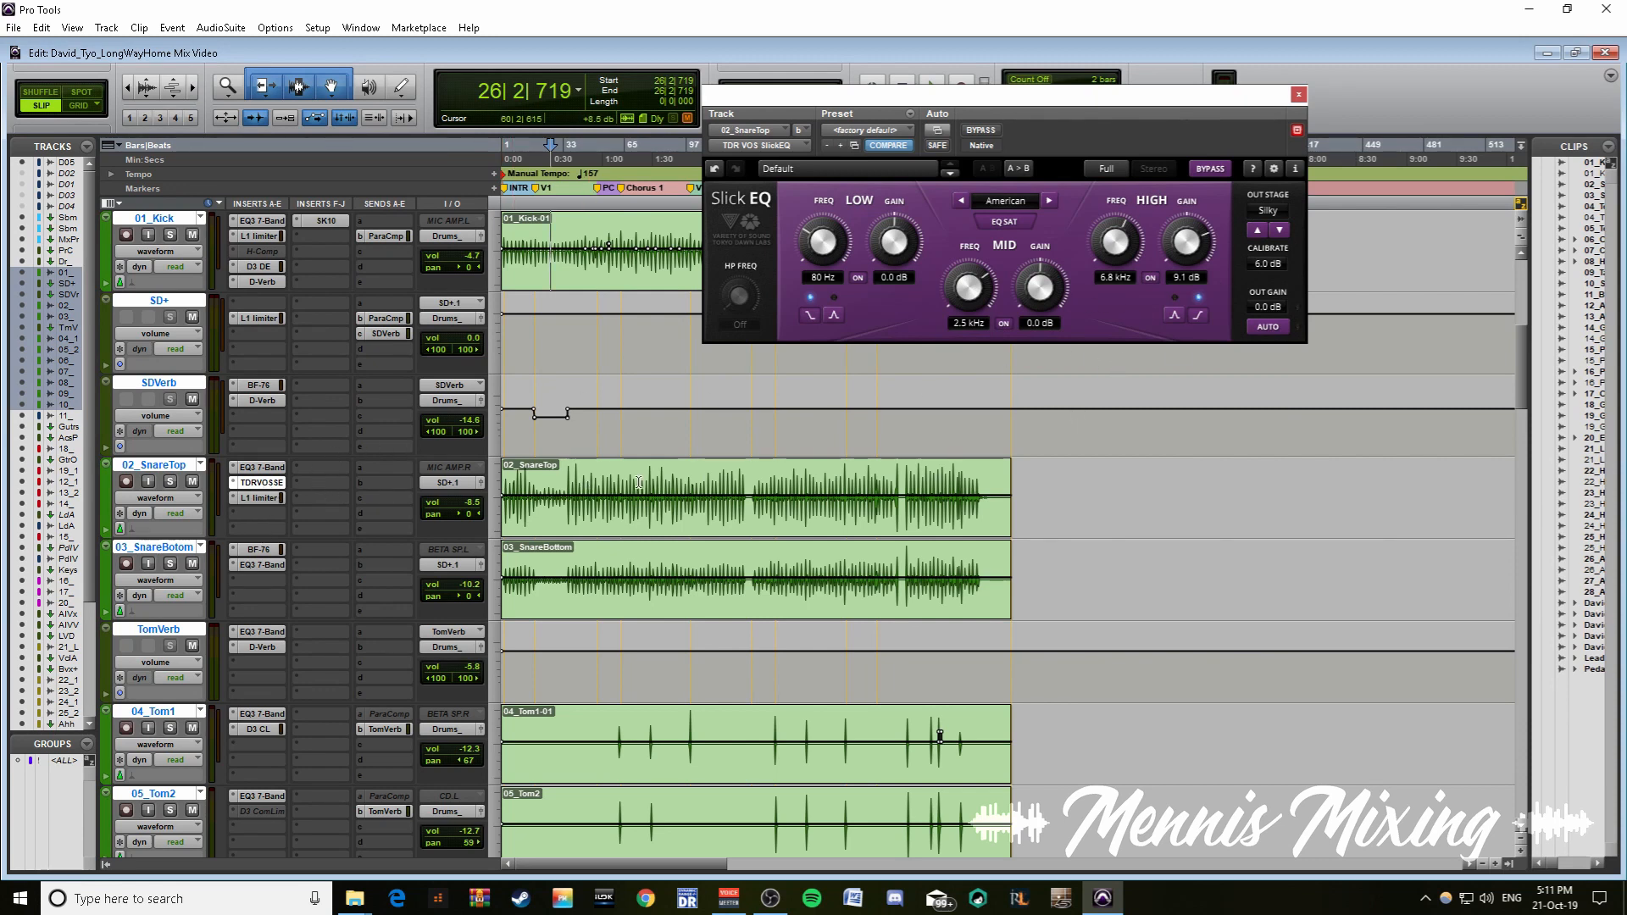
- Select 02_SnareTop from 34|3|856 to 236|3|909, and inspect its L1 limiter and the BF-76 on 03_SnareBotom
drag(568, 472, 954, 493)
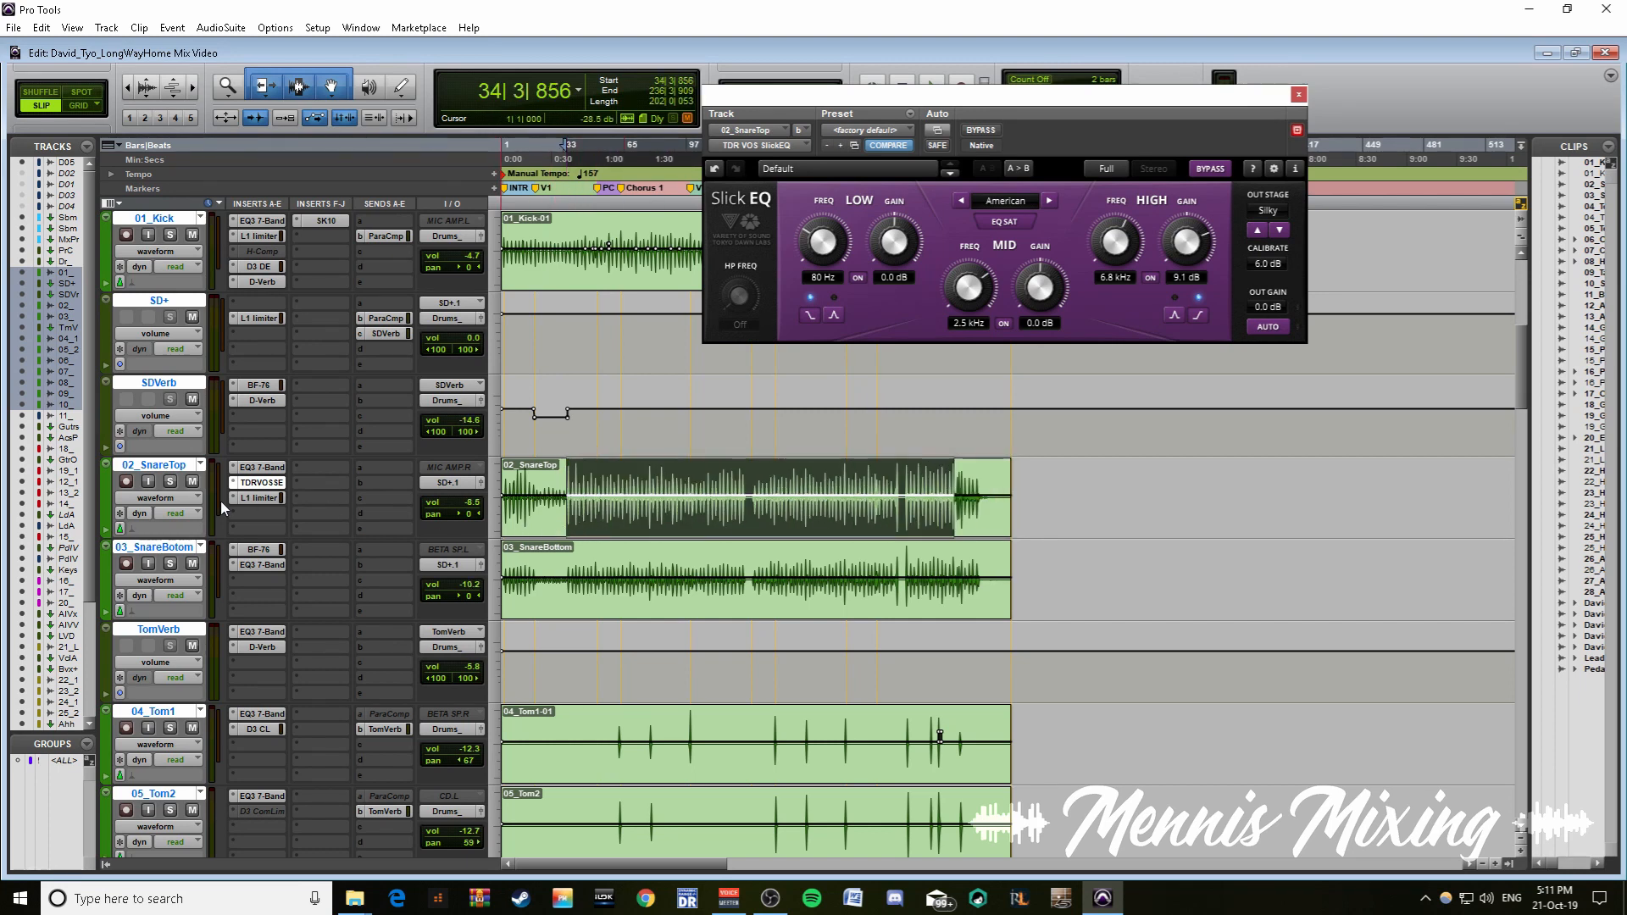
click(271, 498)
click(278, 484)
click(256, 497)
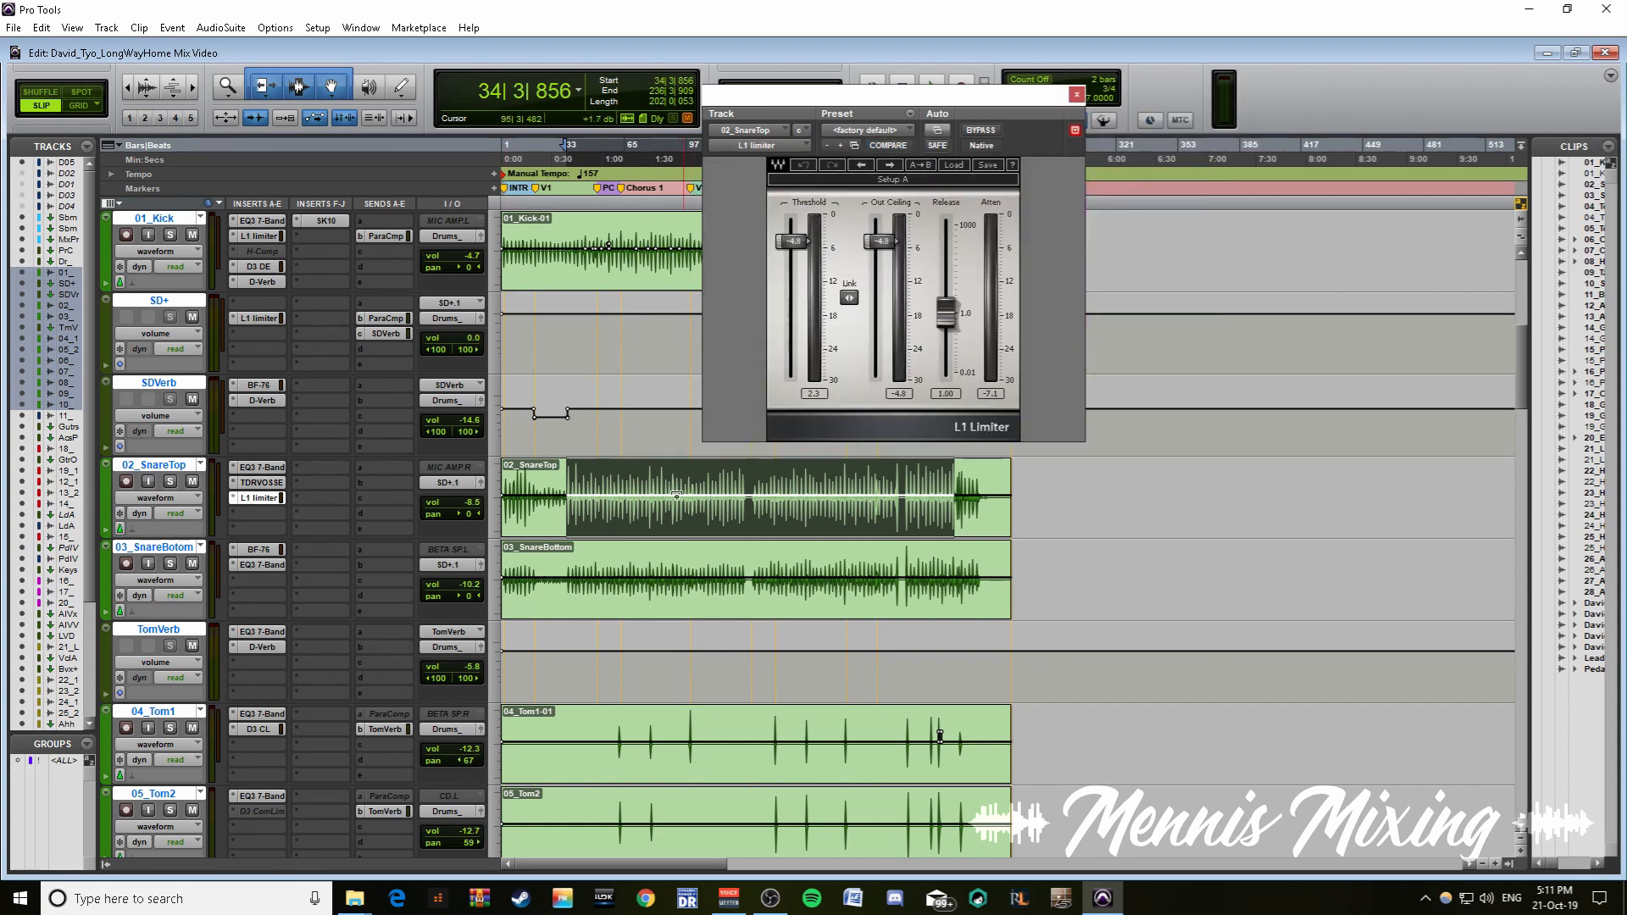
key(ctrl+bracketright)
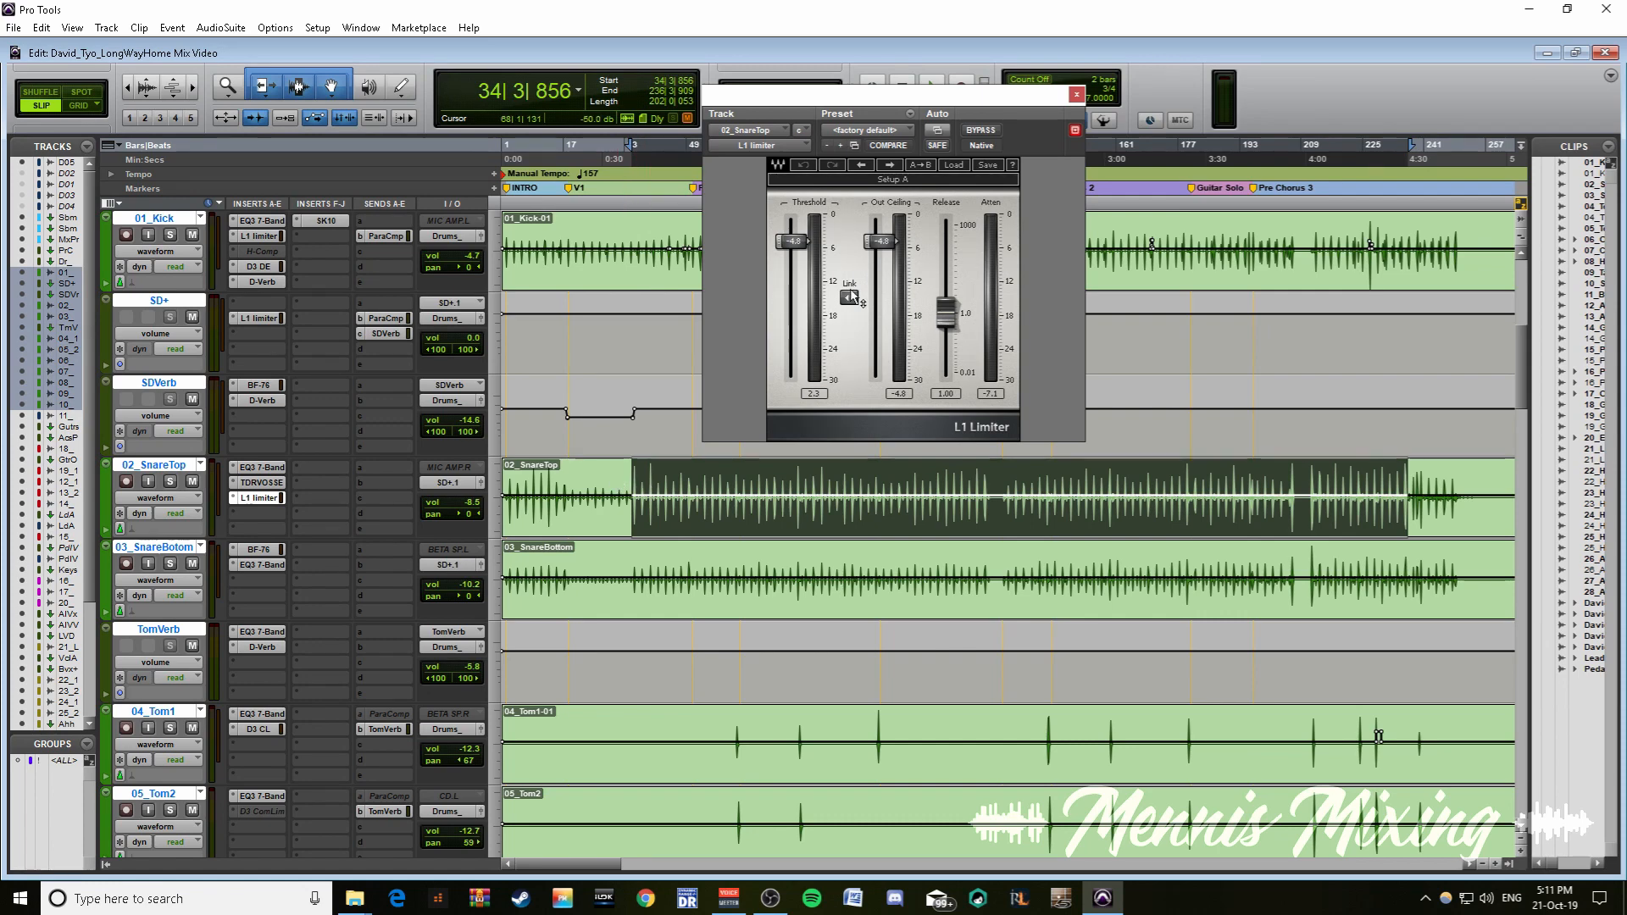
click(278, 550)
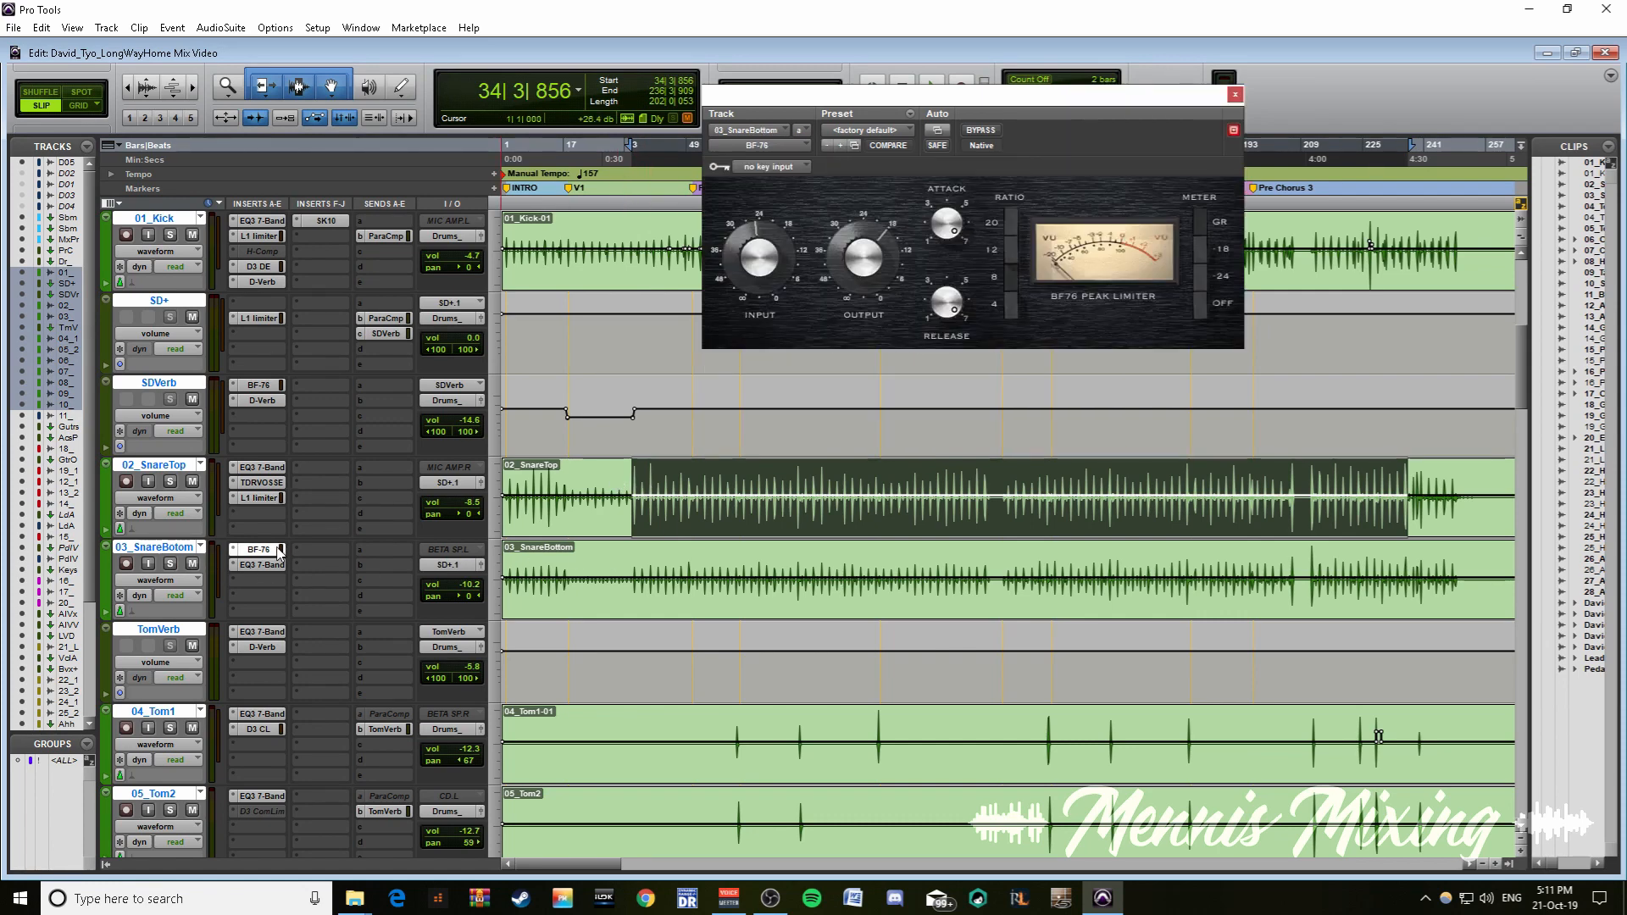
- Bypass the three inserts on 02_SnareTop and the L1 limiter on SD+, with the cursor placed at 36|2|502
click(640, 500)
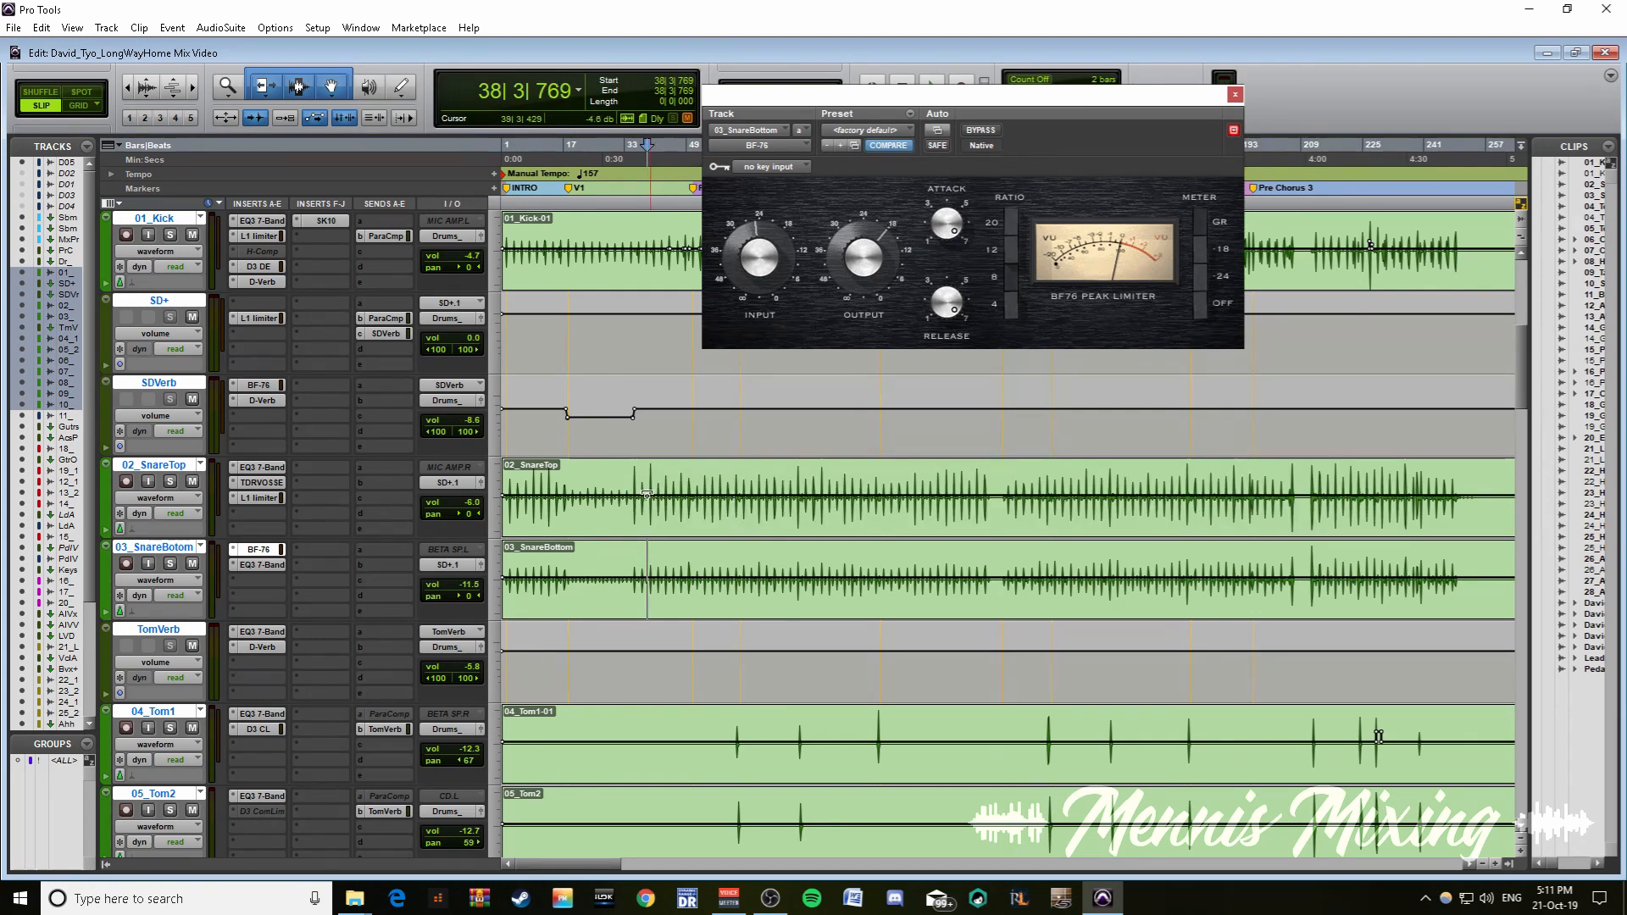
key(shift+a)
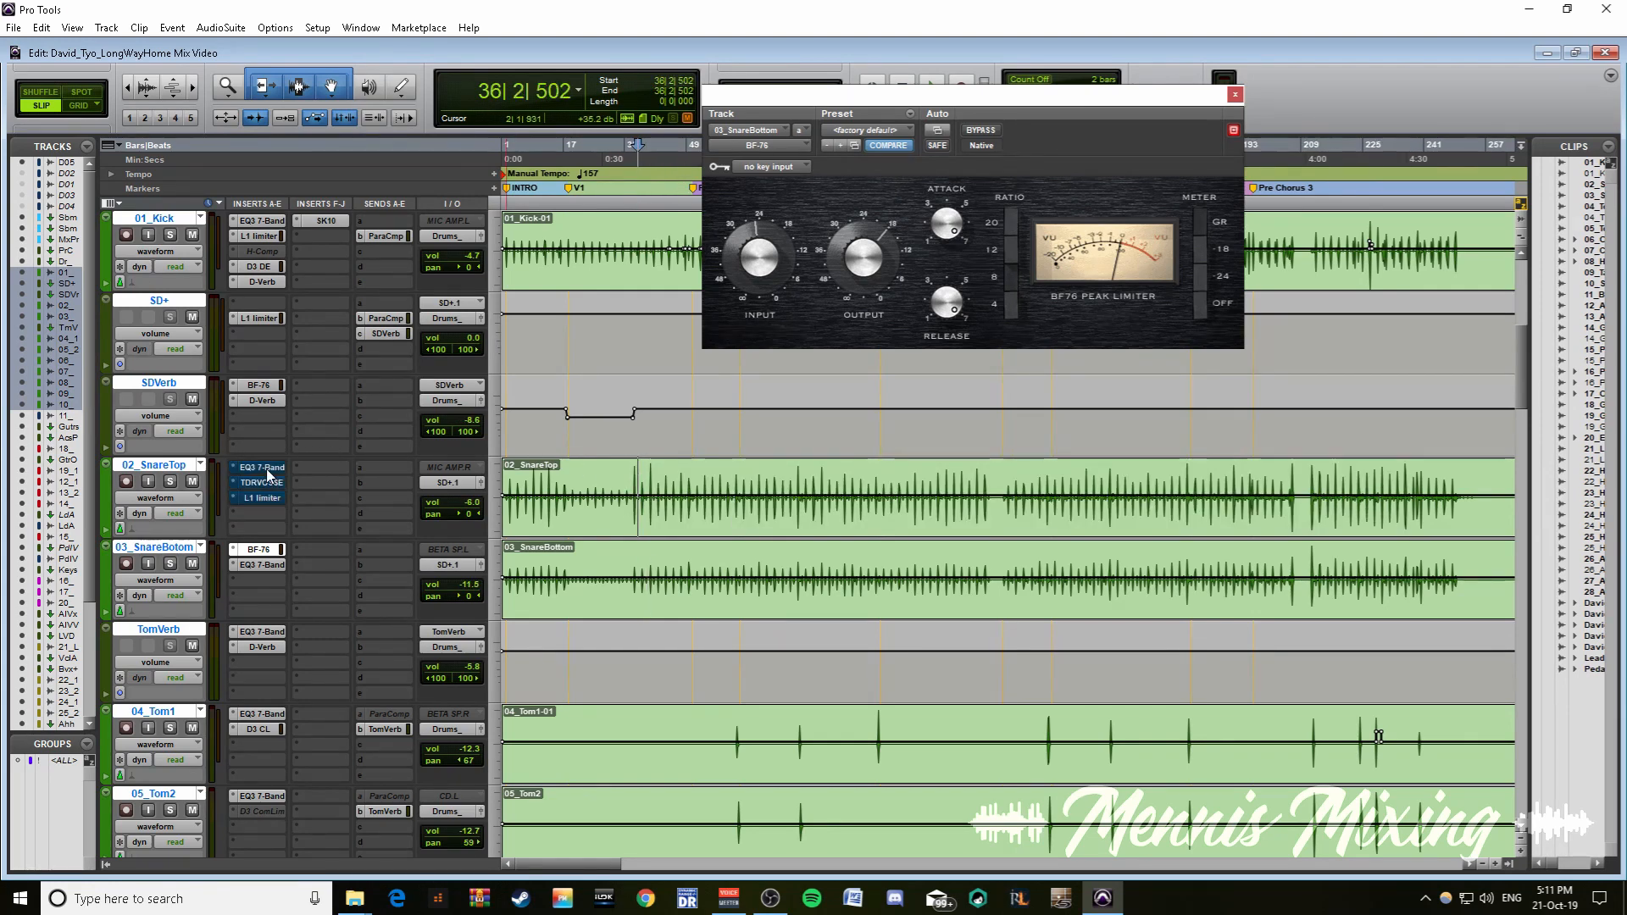
ctrl+click(259, 318)
click(161, 469)
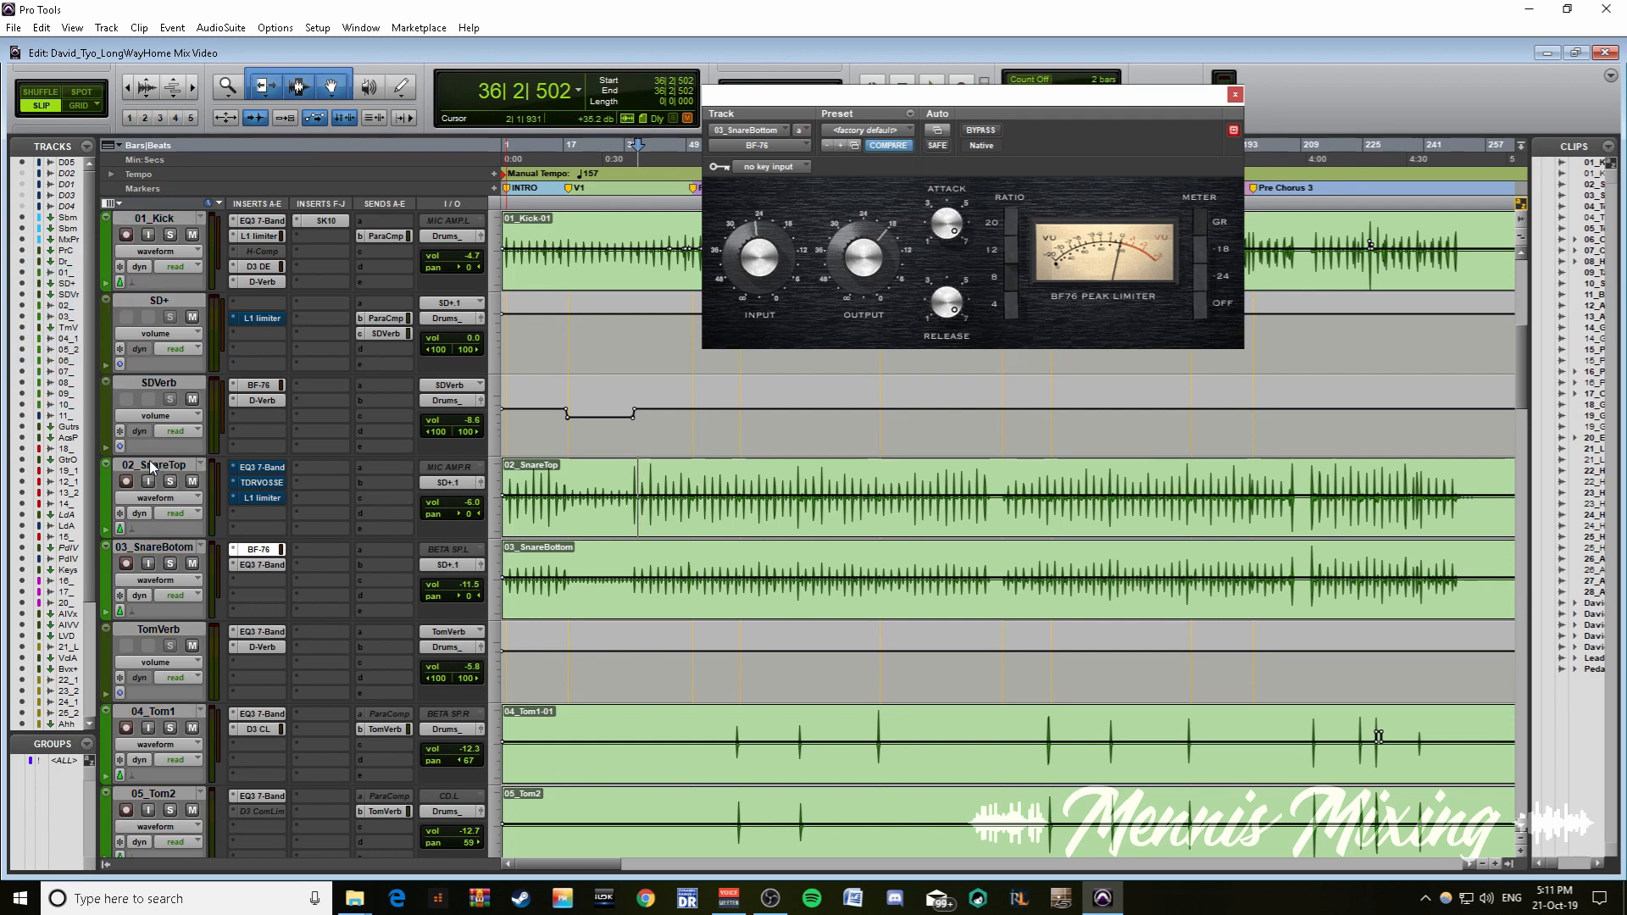
- Bypass the BF-76 and EQ3 7-Band on 03_SnareBotom and solo both snare tracks
ctrl+shift+click(264, 550)
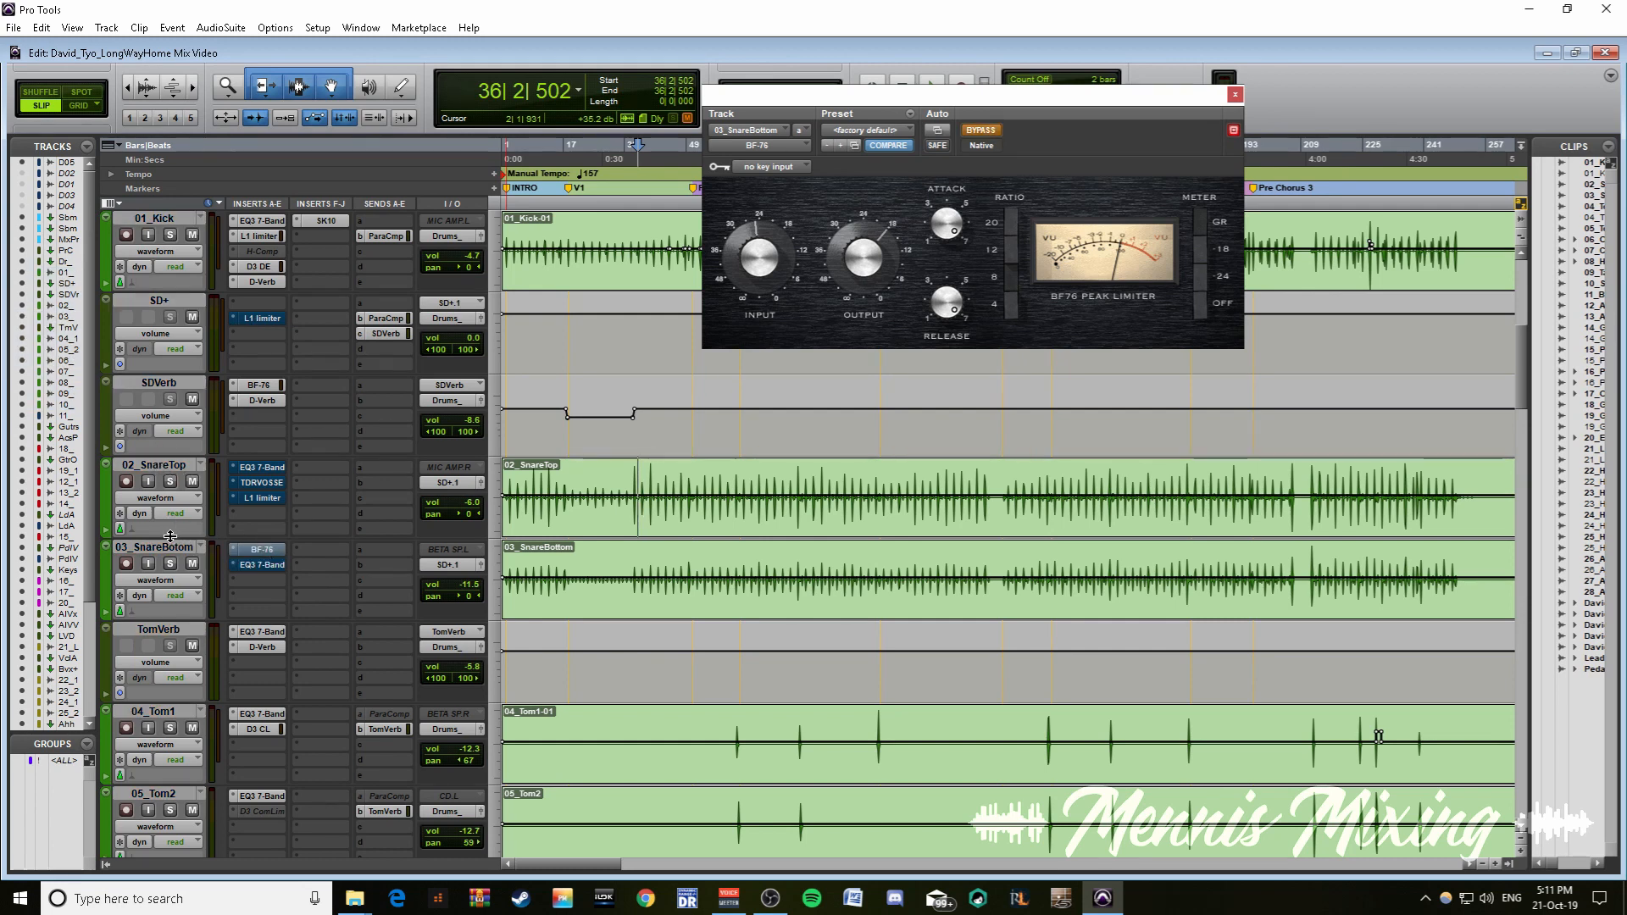
click(167, 546)
shift+click(175, 467)
key(shift+s)
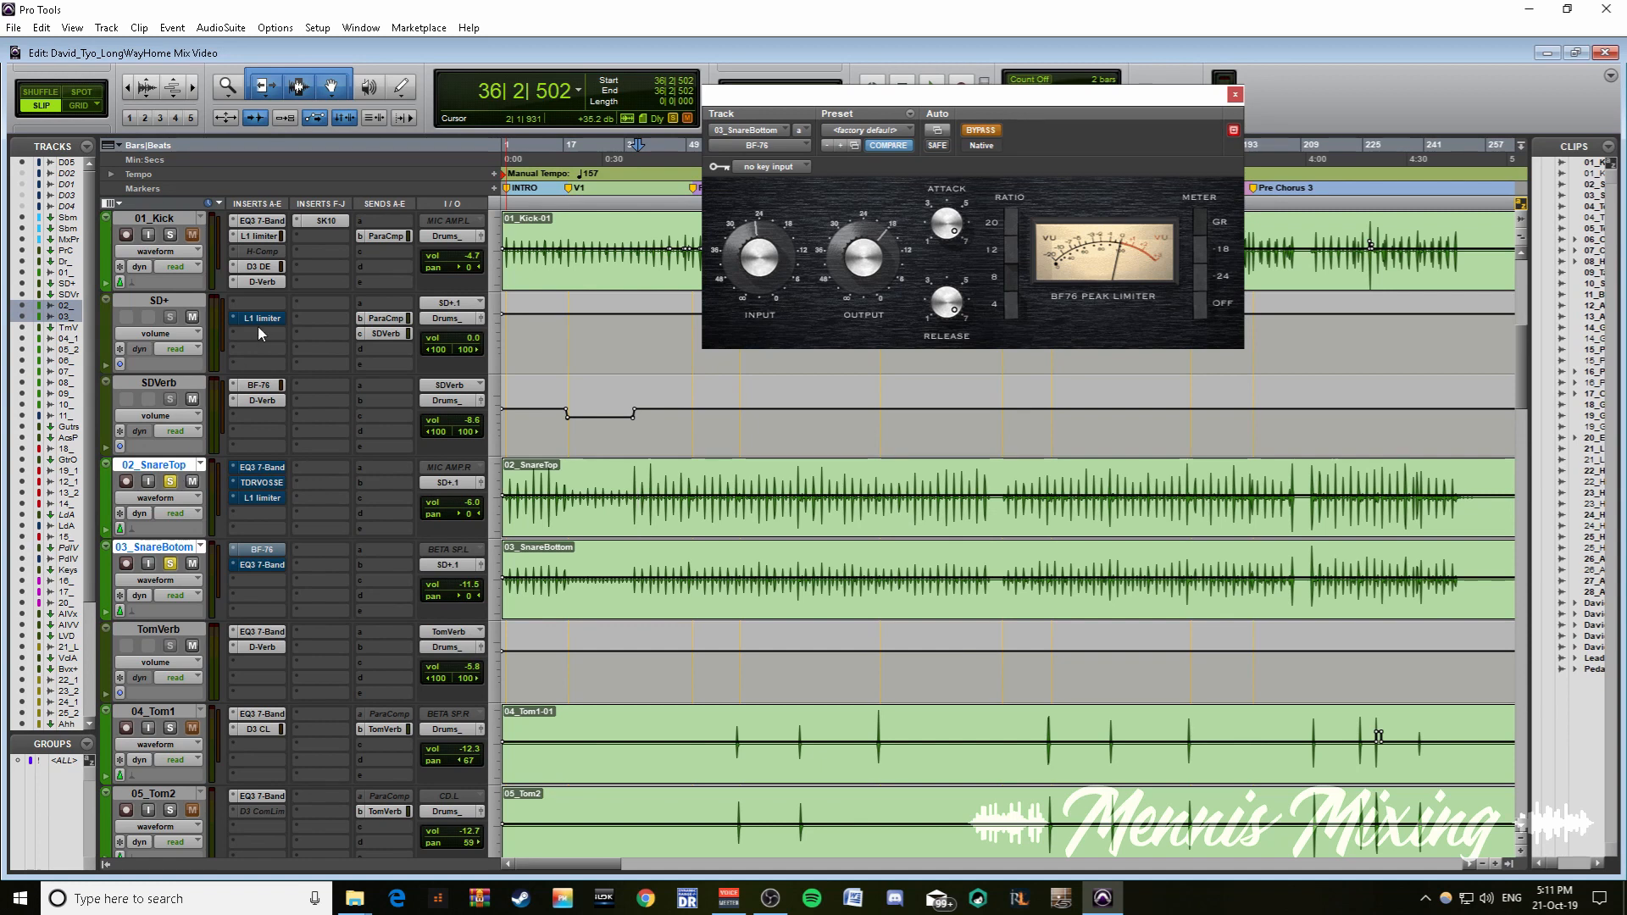
- Play both snares from 35|2|206 to 130|1|053, re-enabling the snare and SD+ inserts and unmuting SDVerb during playback
drag(633, 472, 996, 473)
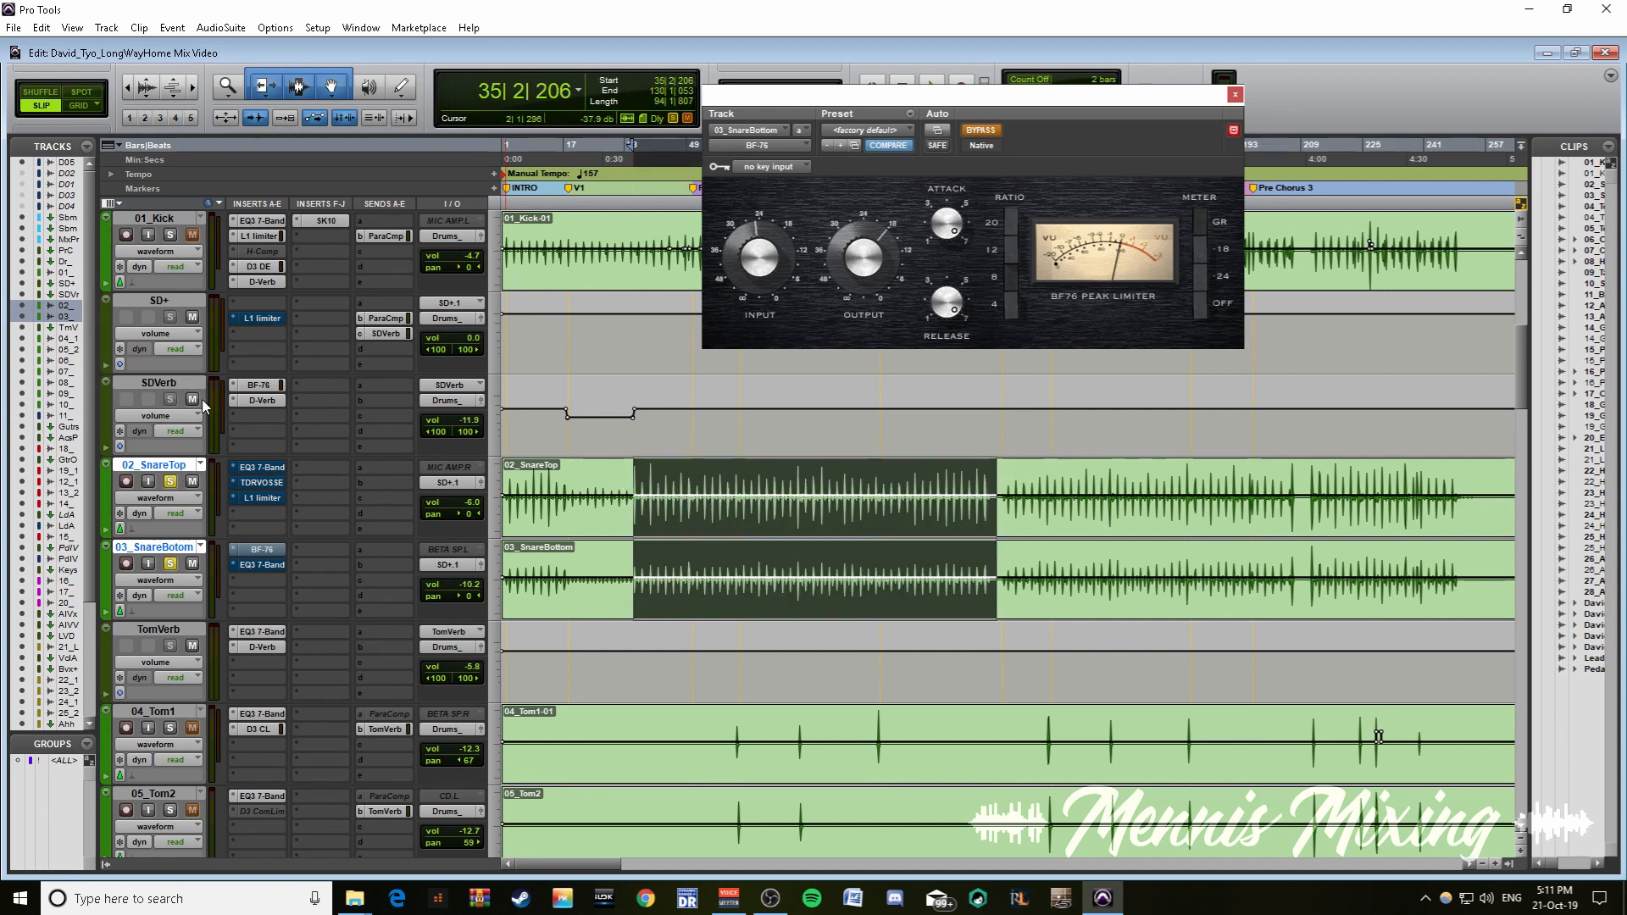
key(space)
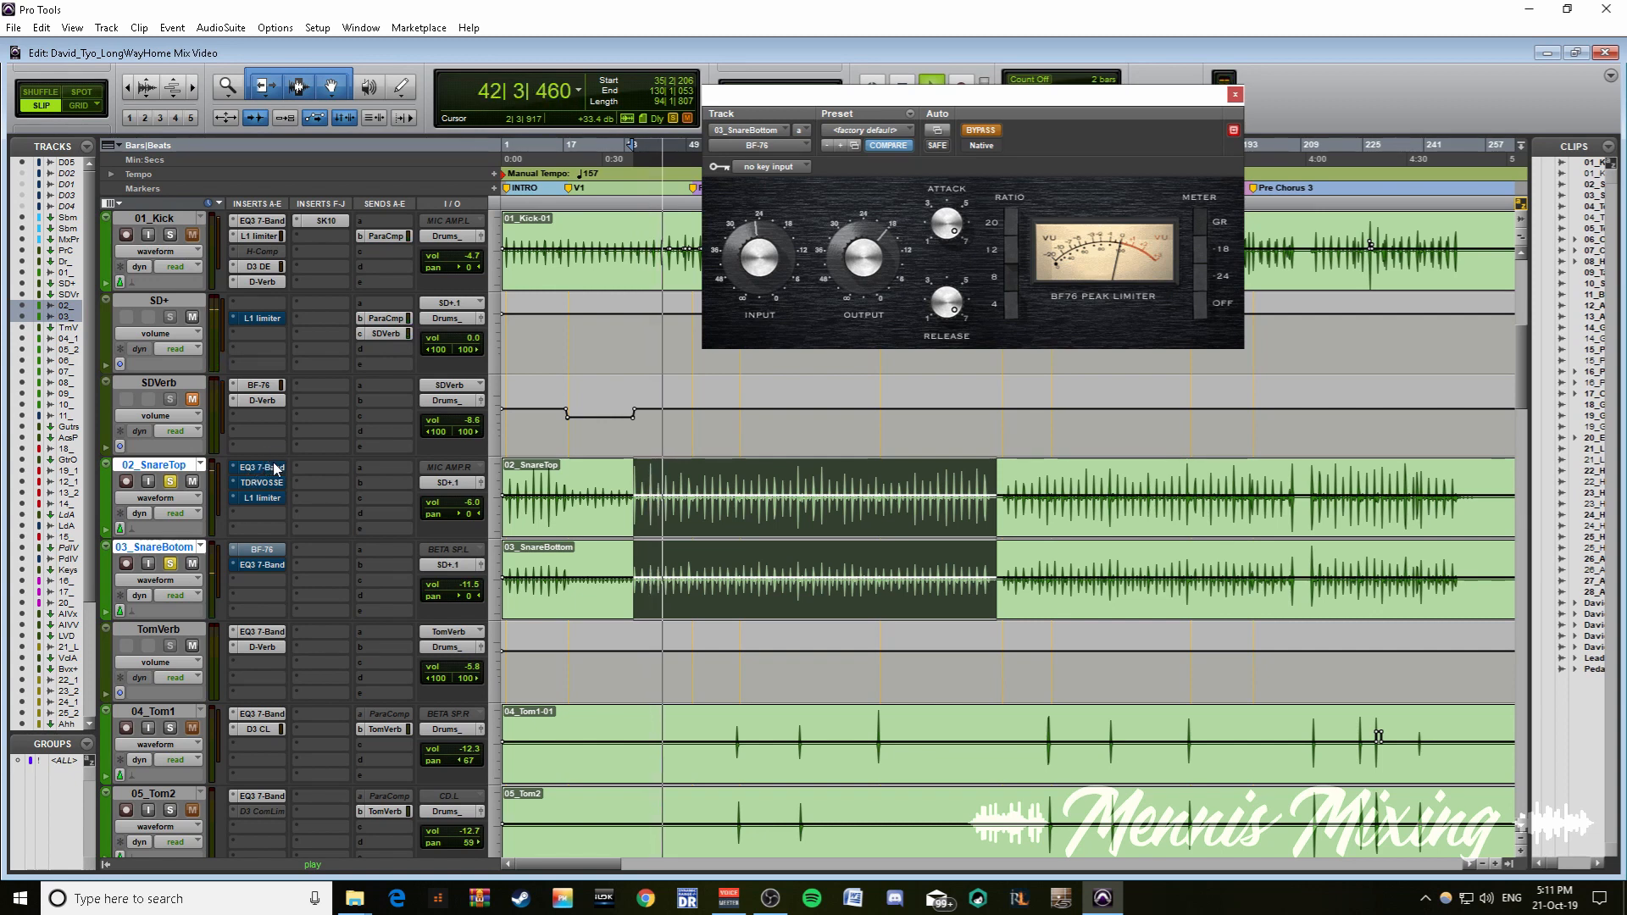
drag(273, 469, 264, 565)
ctrl+click(261, 318)
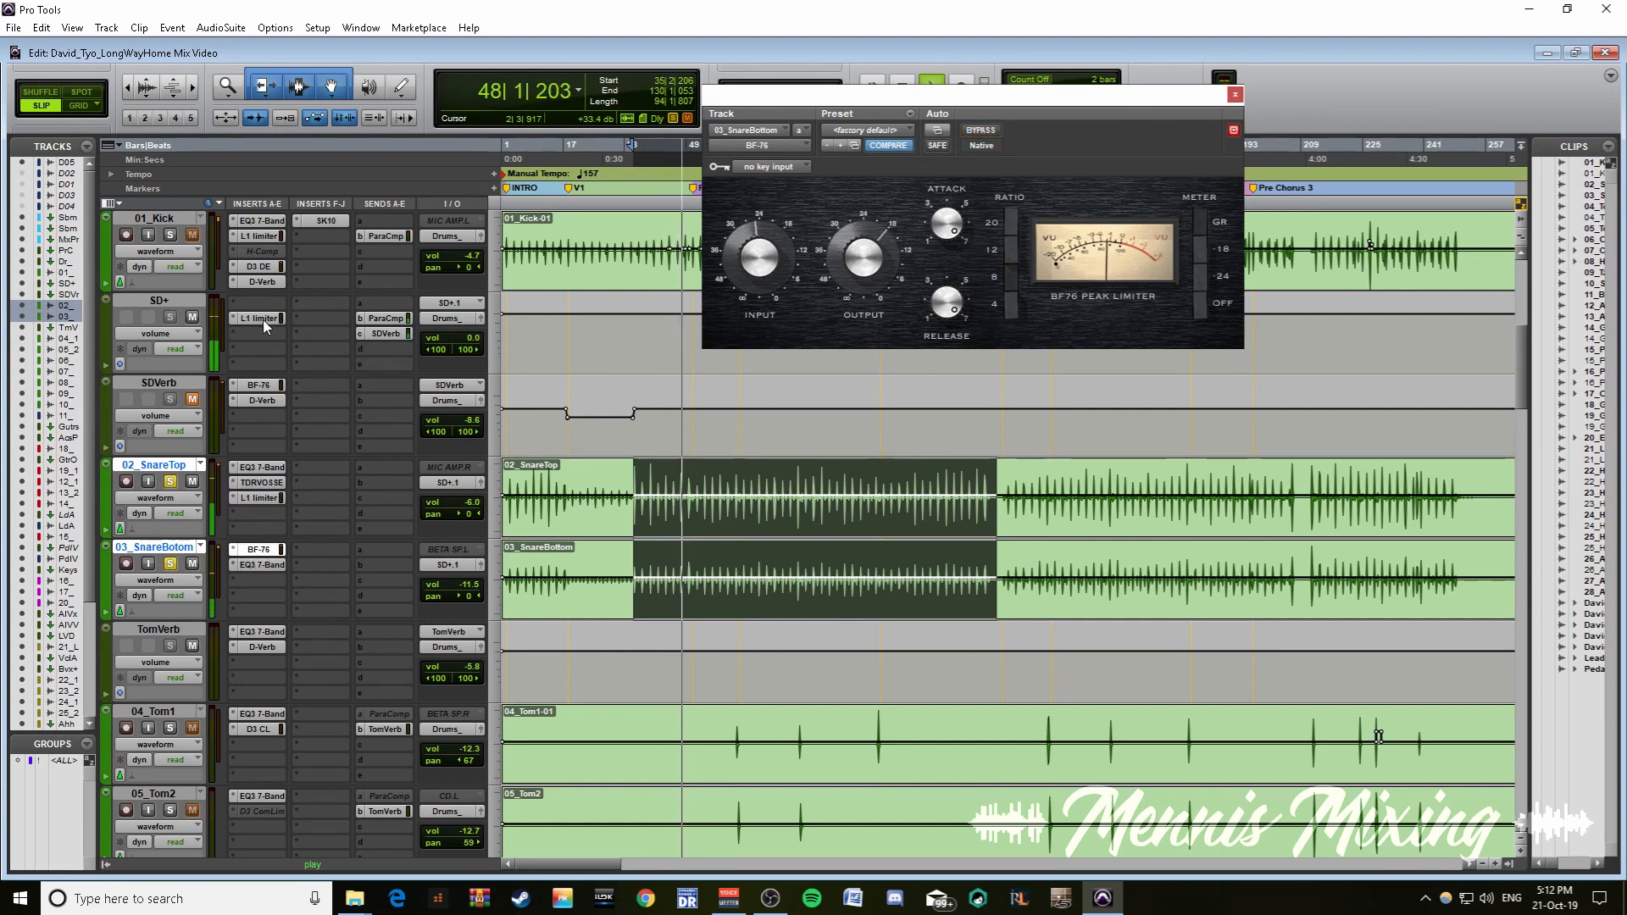
click(196, 407)
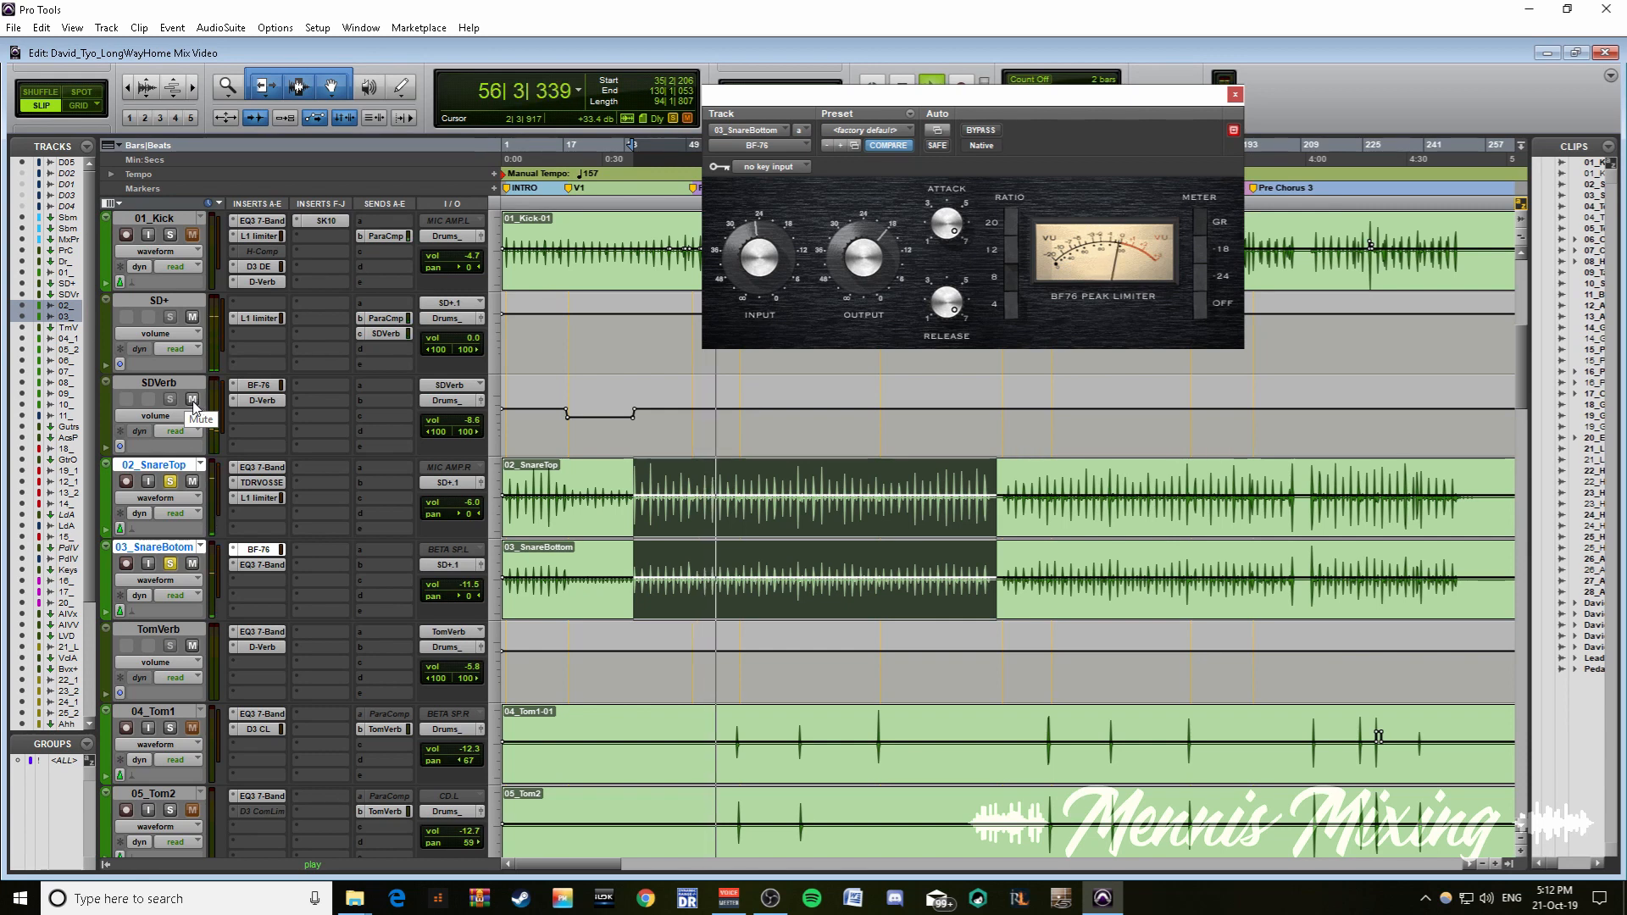
key(space)
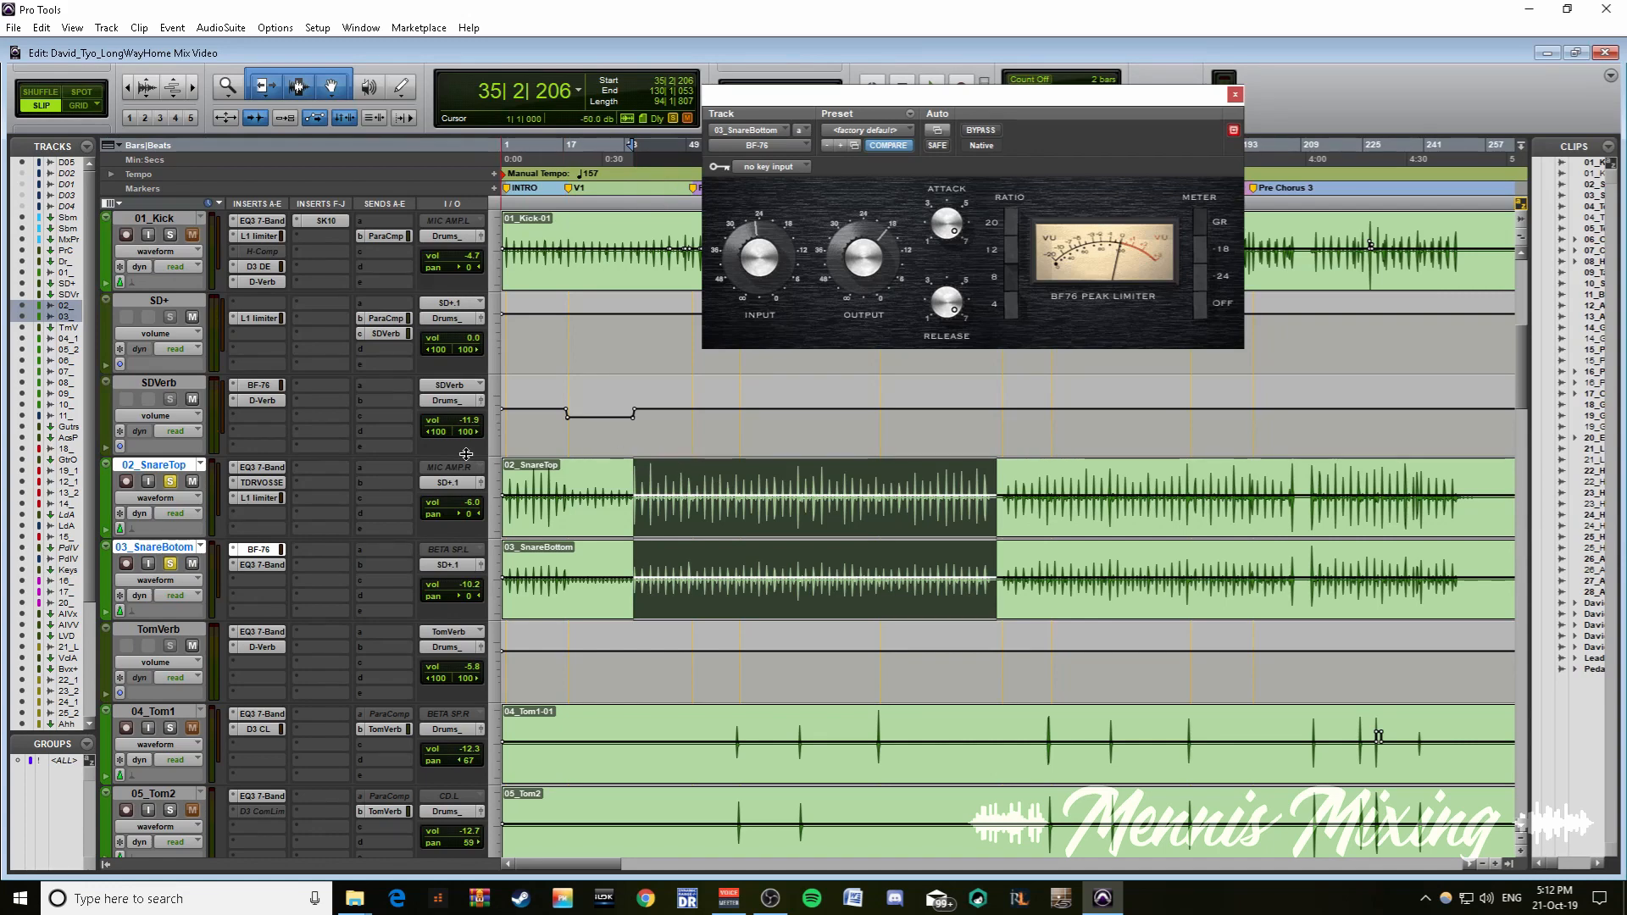
- Inspect the TDR Kotelnikov and IVGI2 settings on the Drums_ track and close the plug-in window
scroll(286, 532, up, 4)
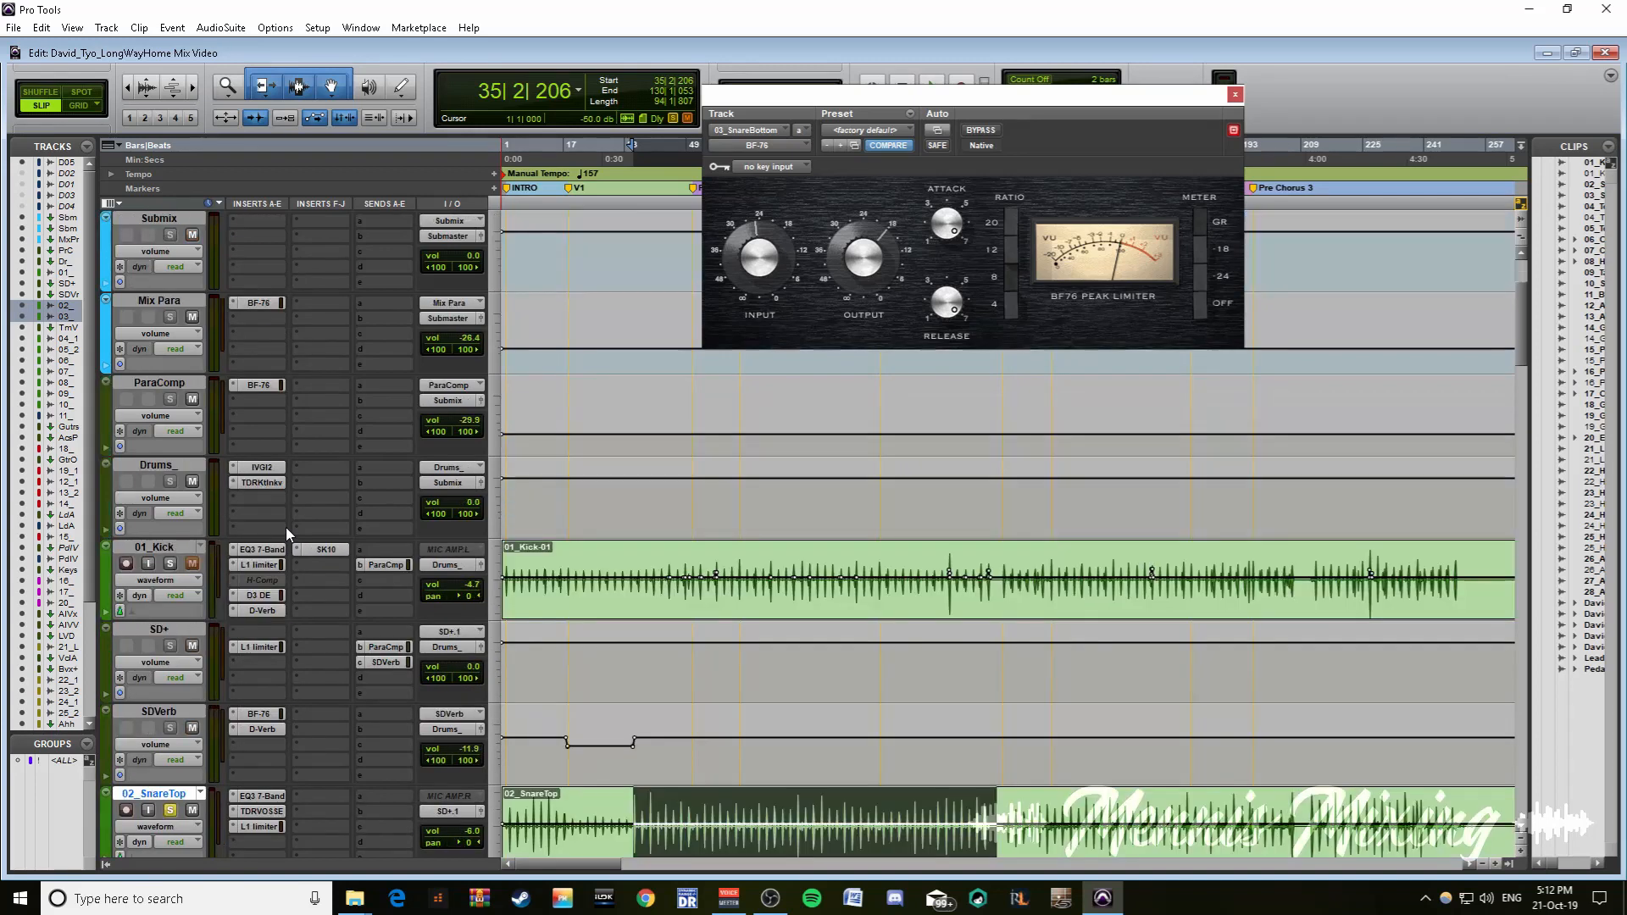
click(258, 483)
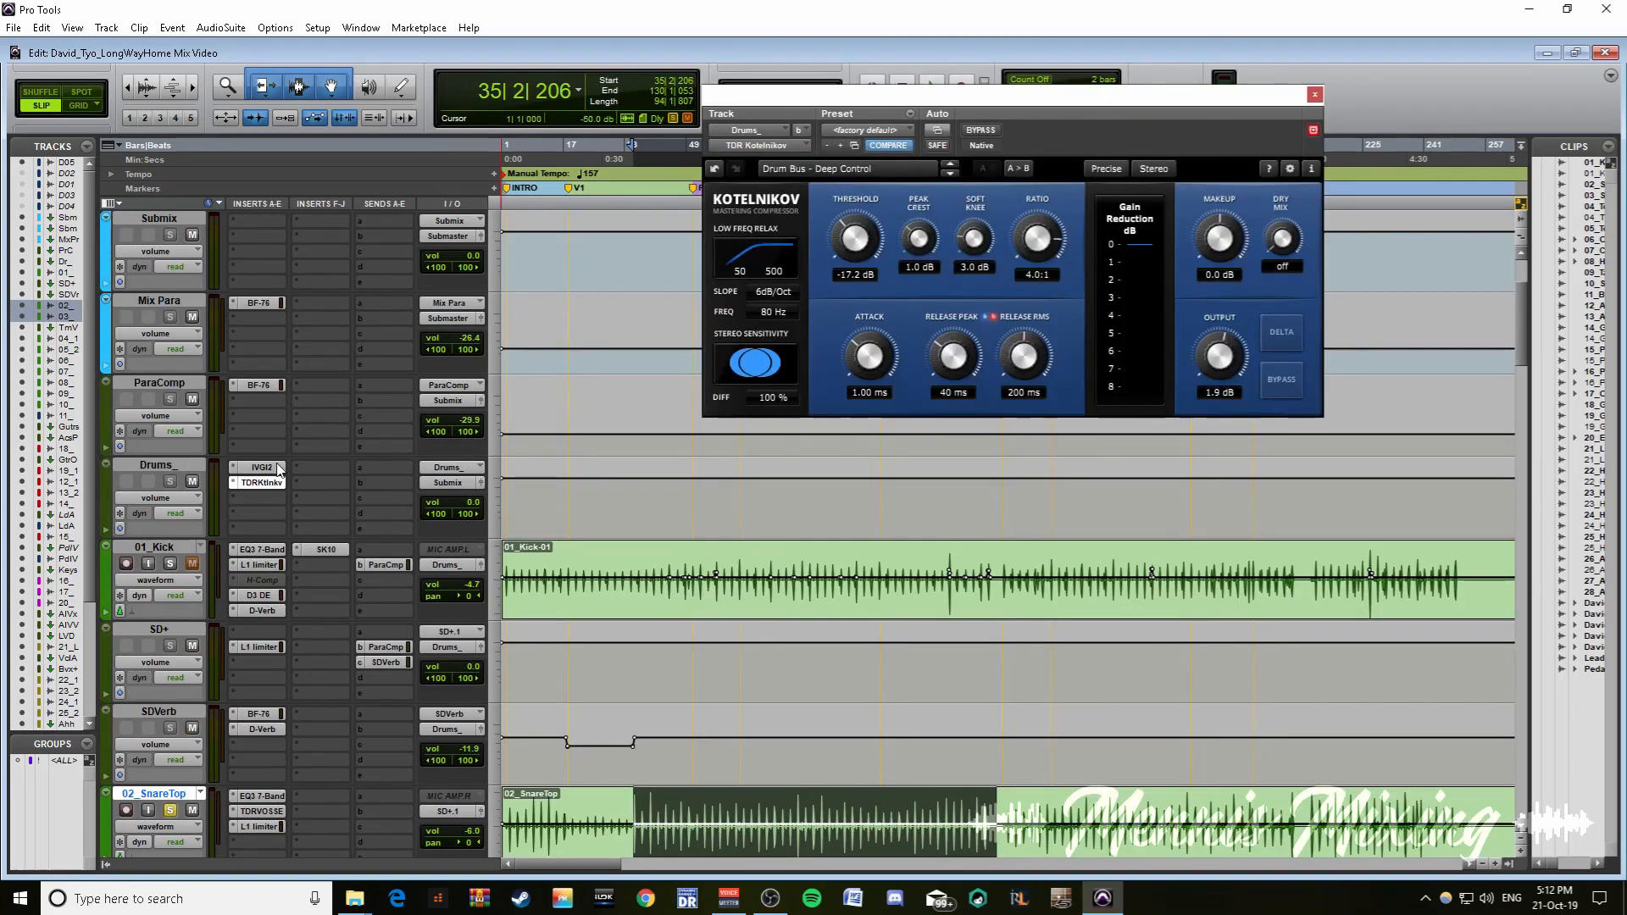
click(278, 468)
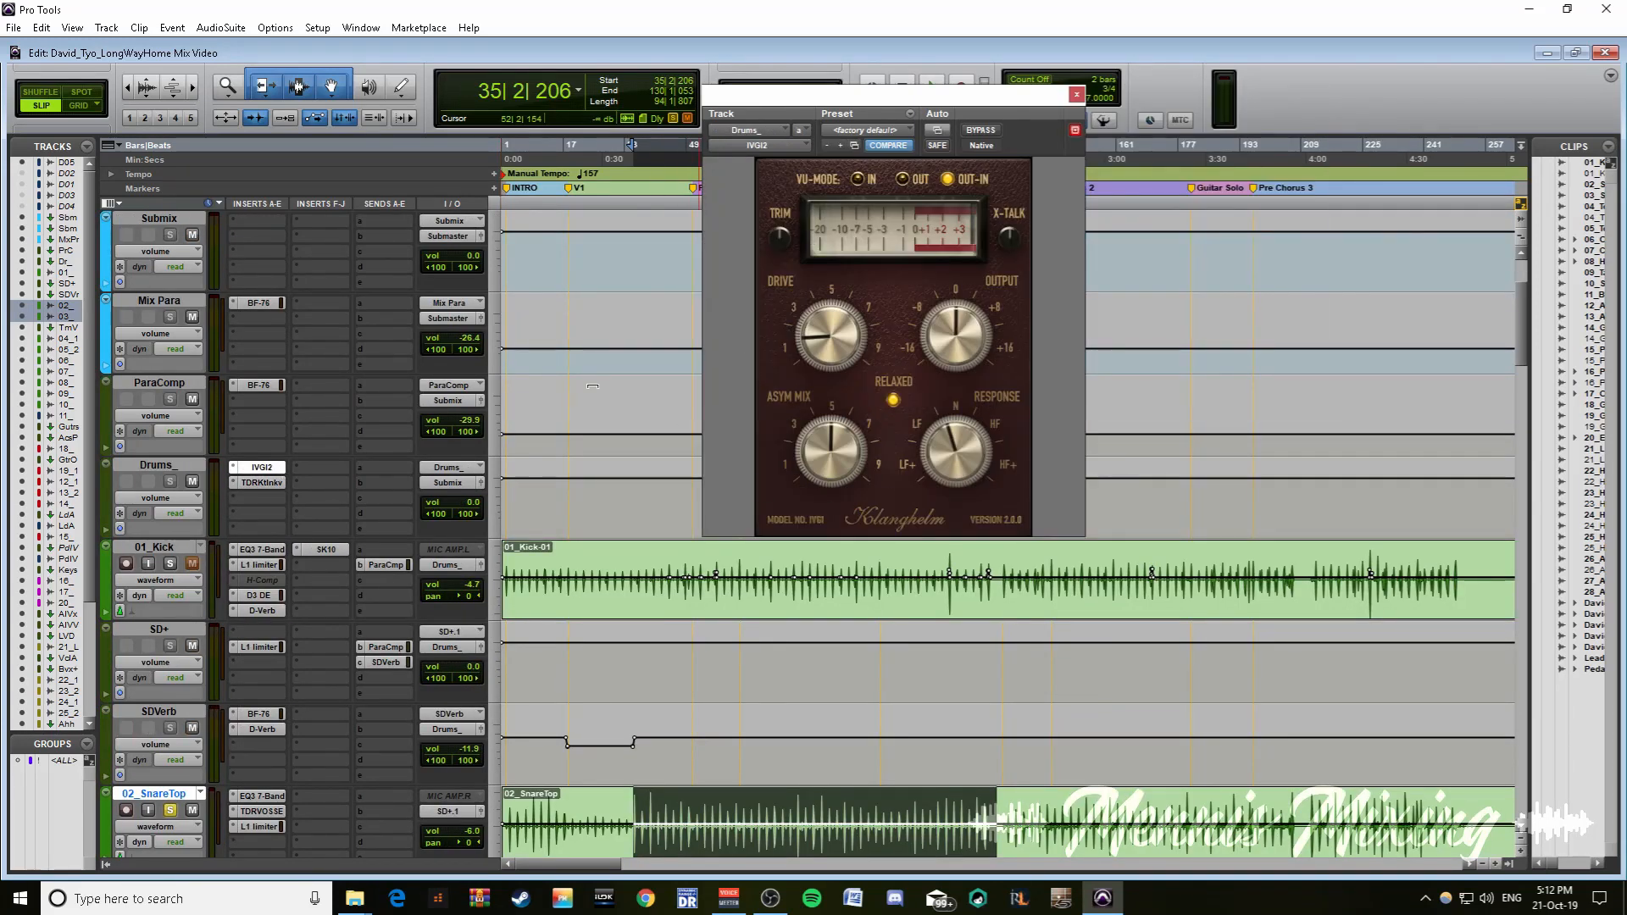
scroll(262, 521, down, 7)
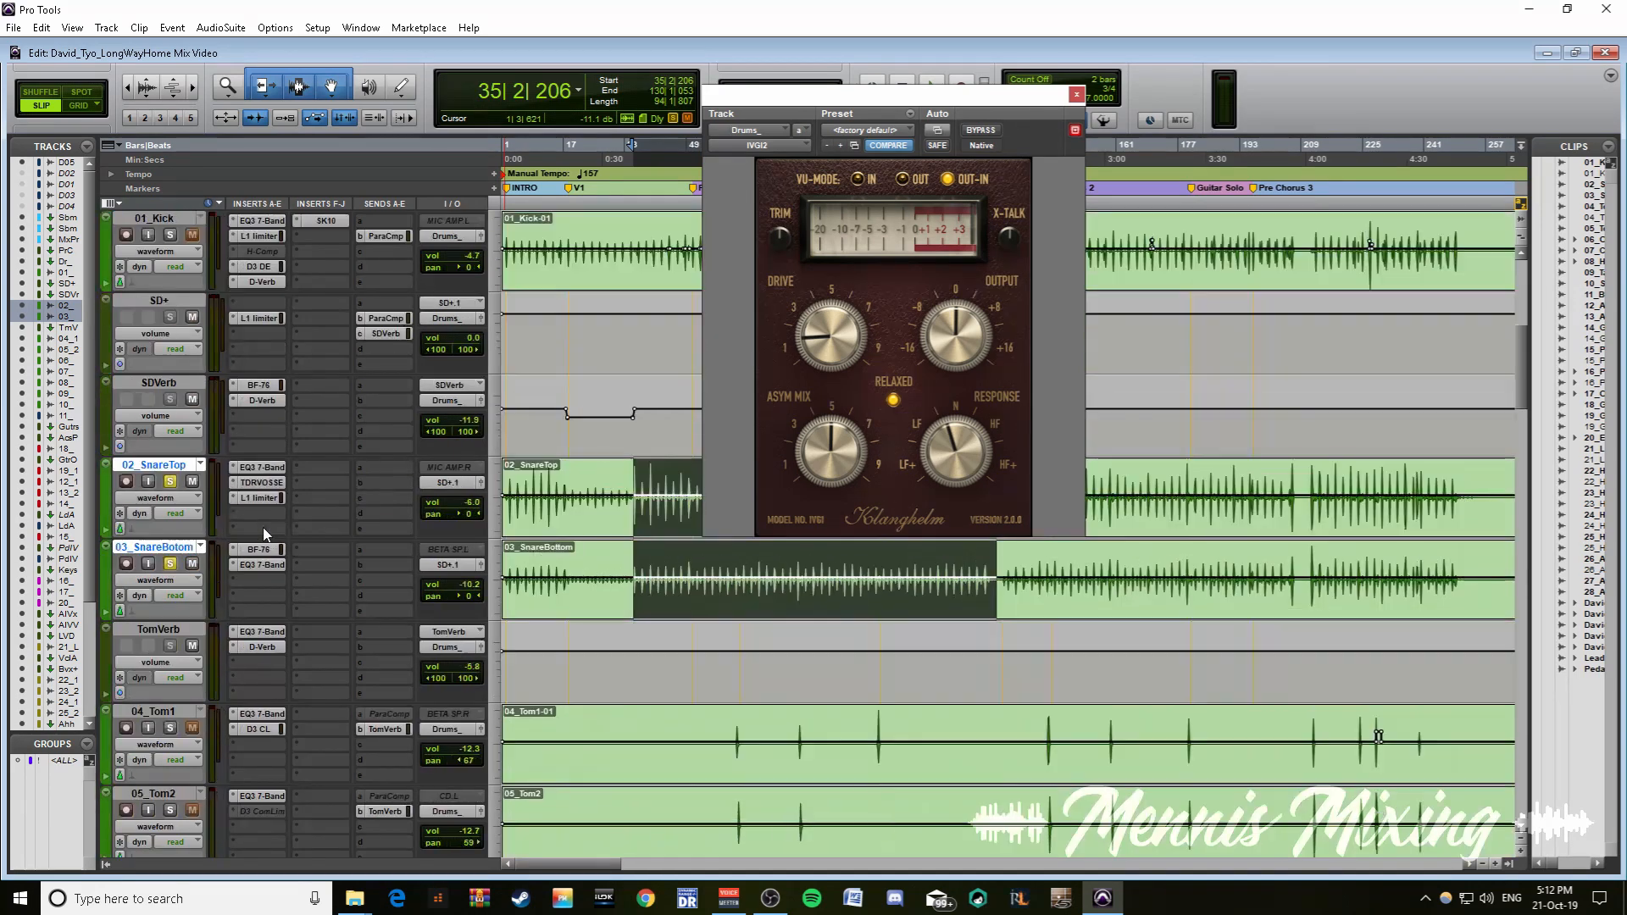
click(1076, 94)
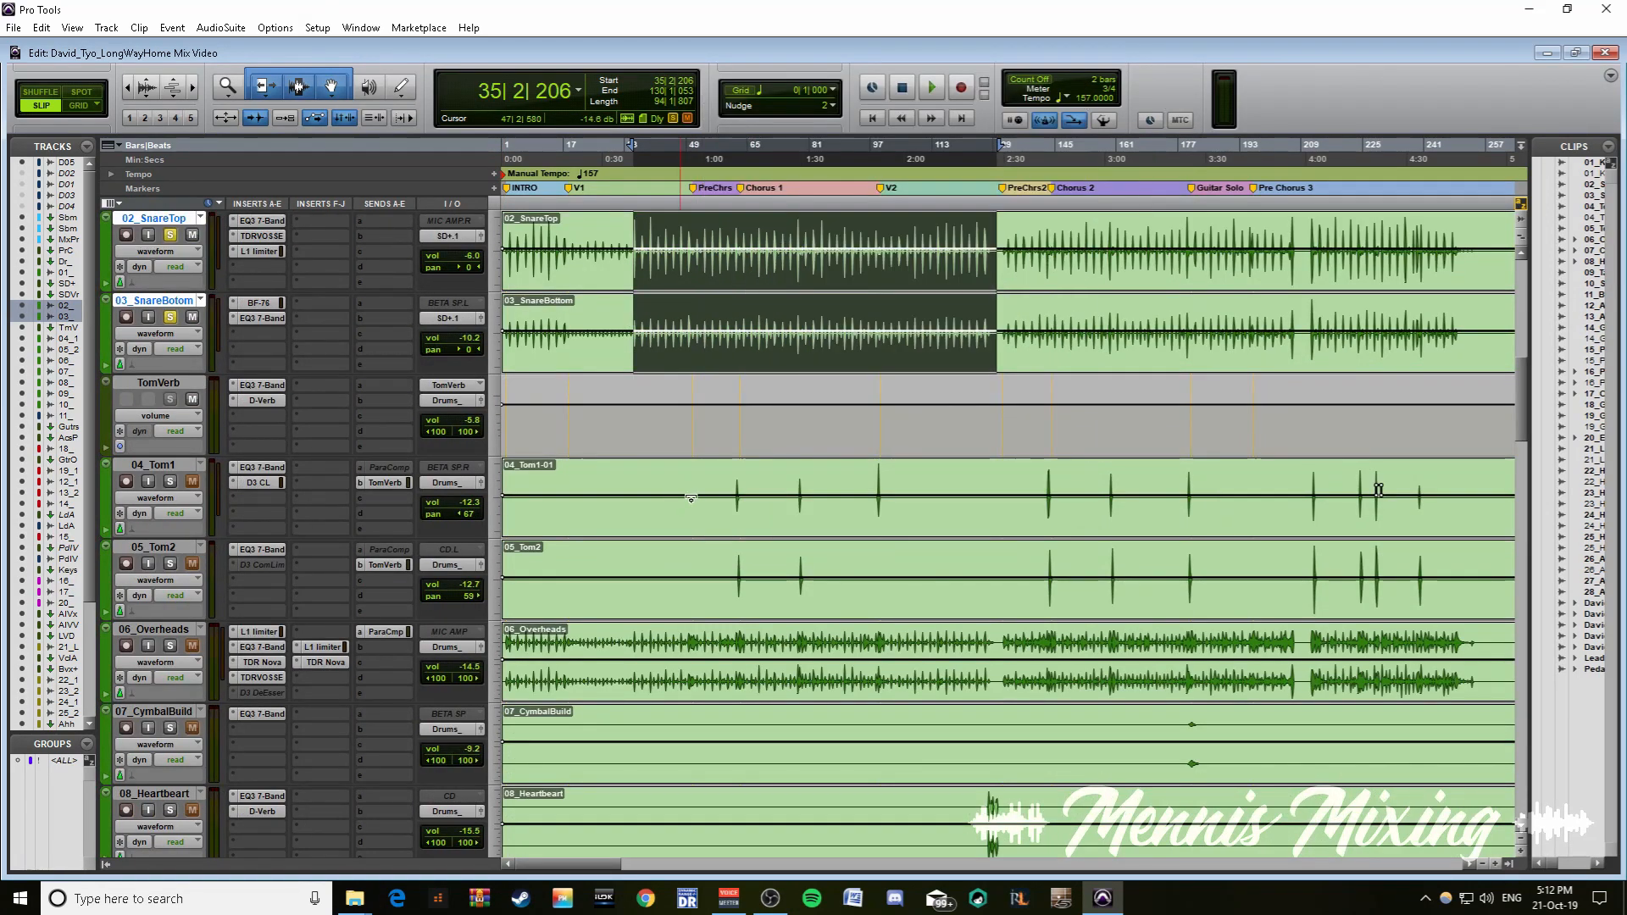
- Examine the tom hits on 04_Tom1 and 05_Tom2 across the song, including the volume automation view
drag(716, 496, 1464, 588)
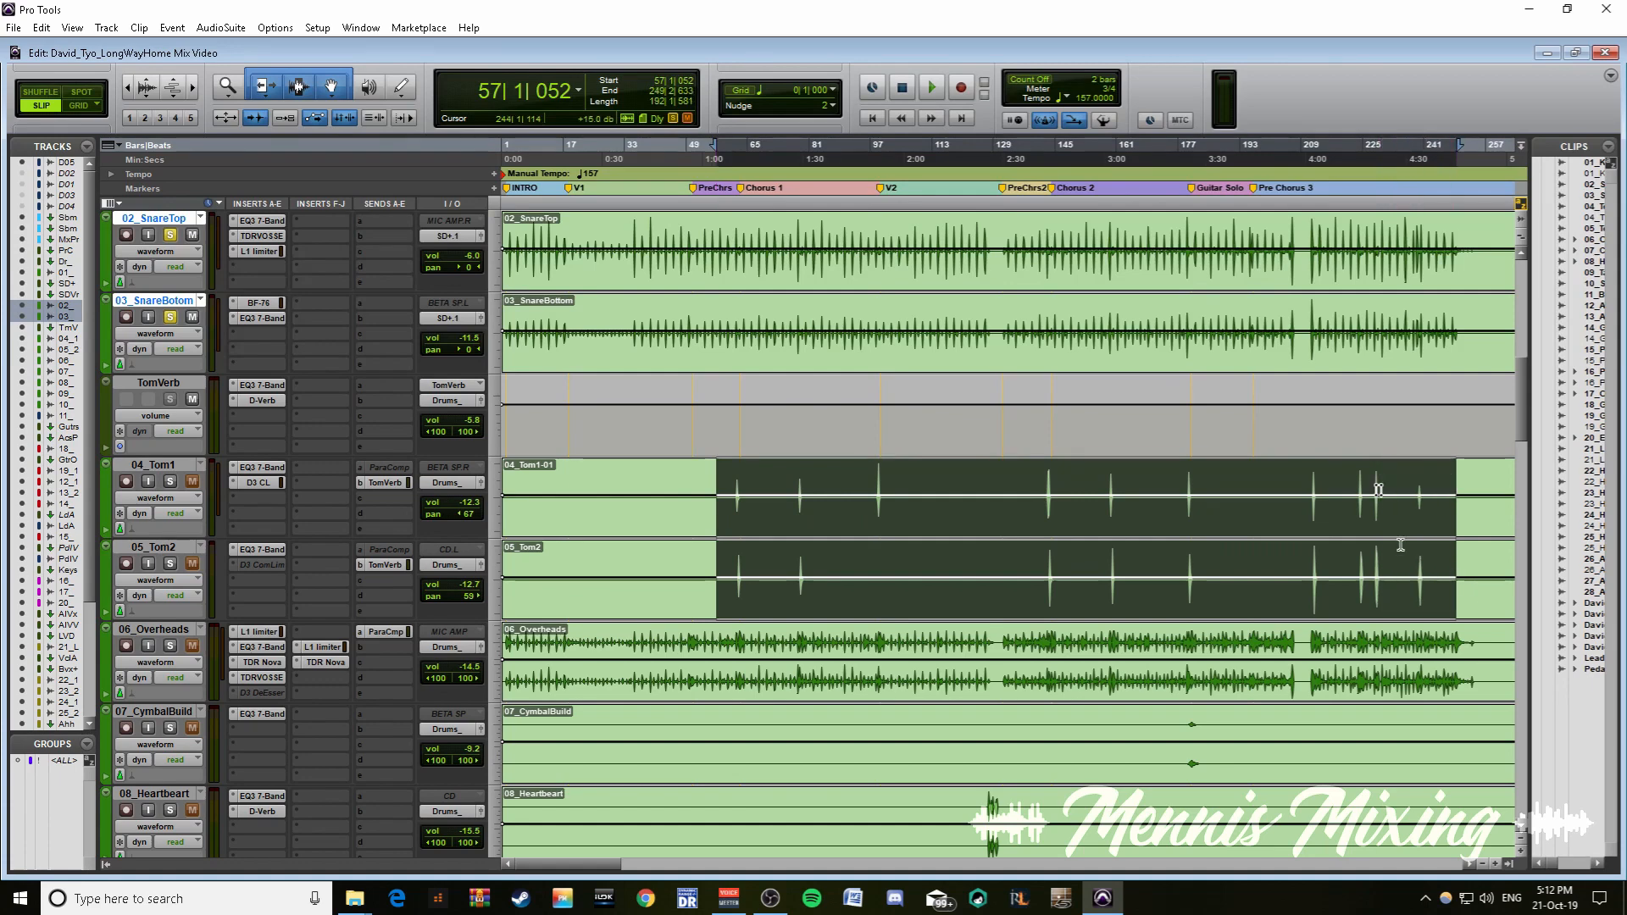
click(880, 474)
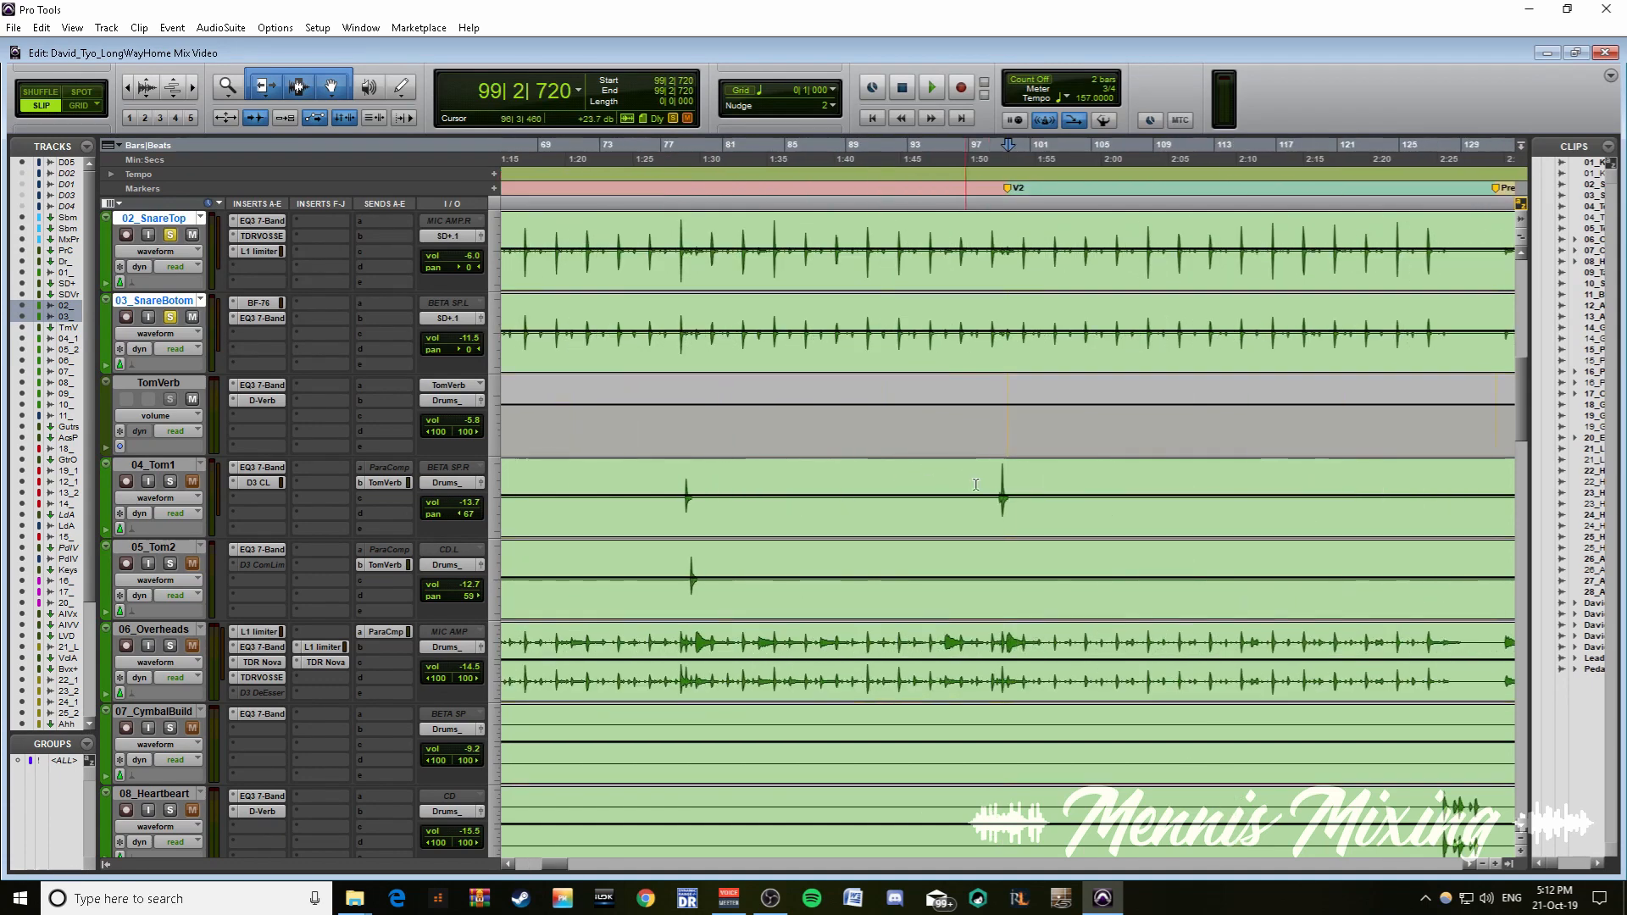
click(1052, 480)
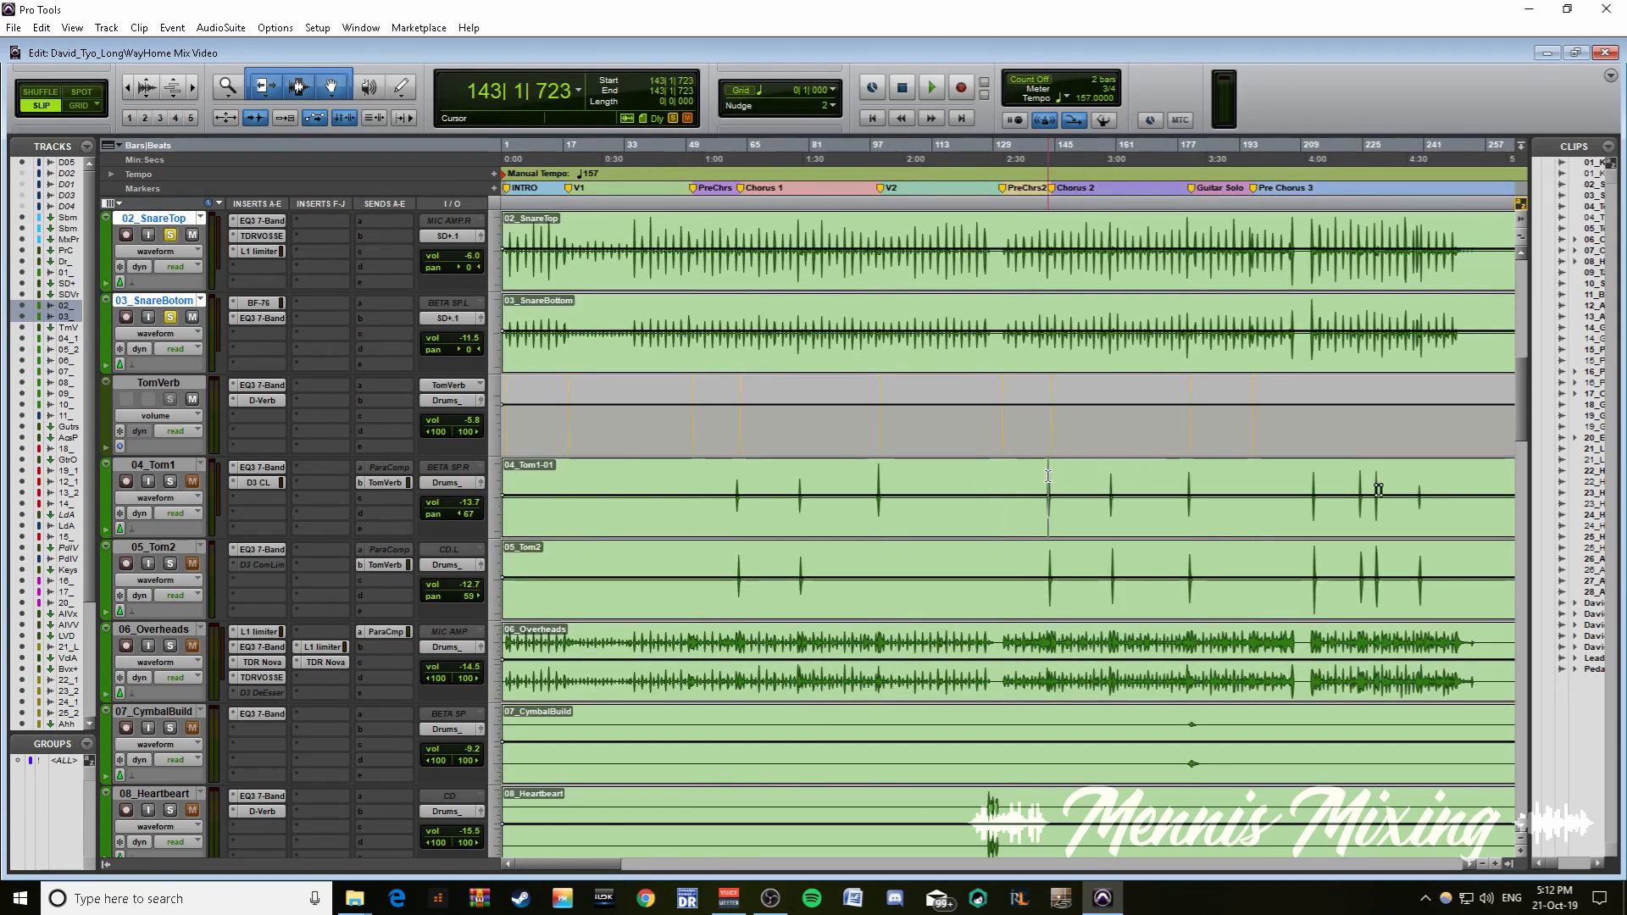
click(1039, 473)
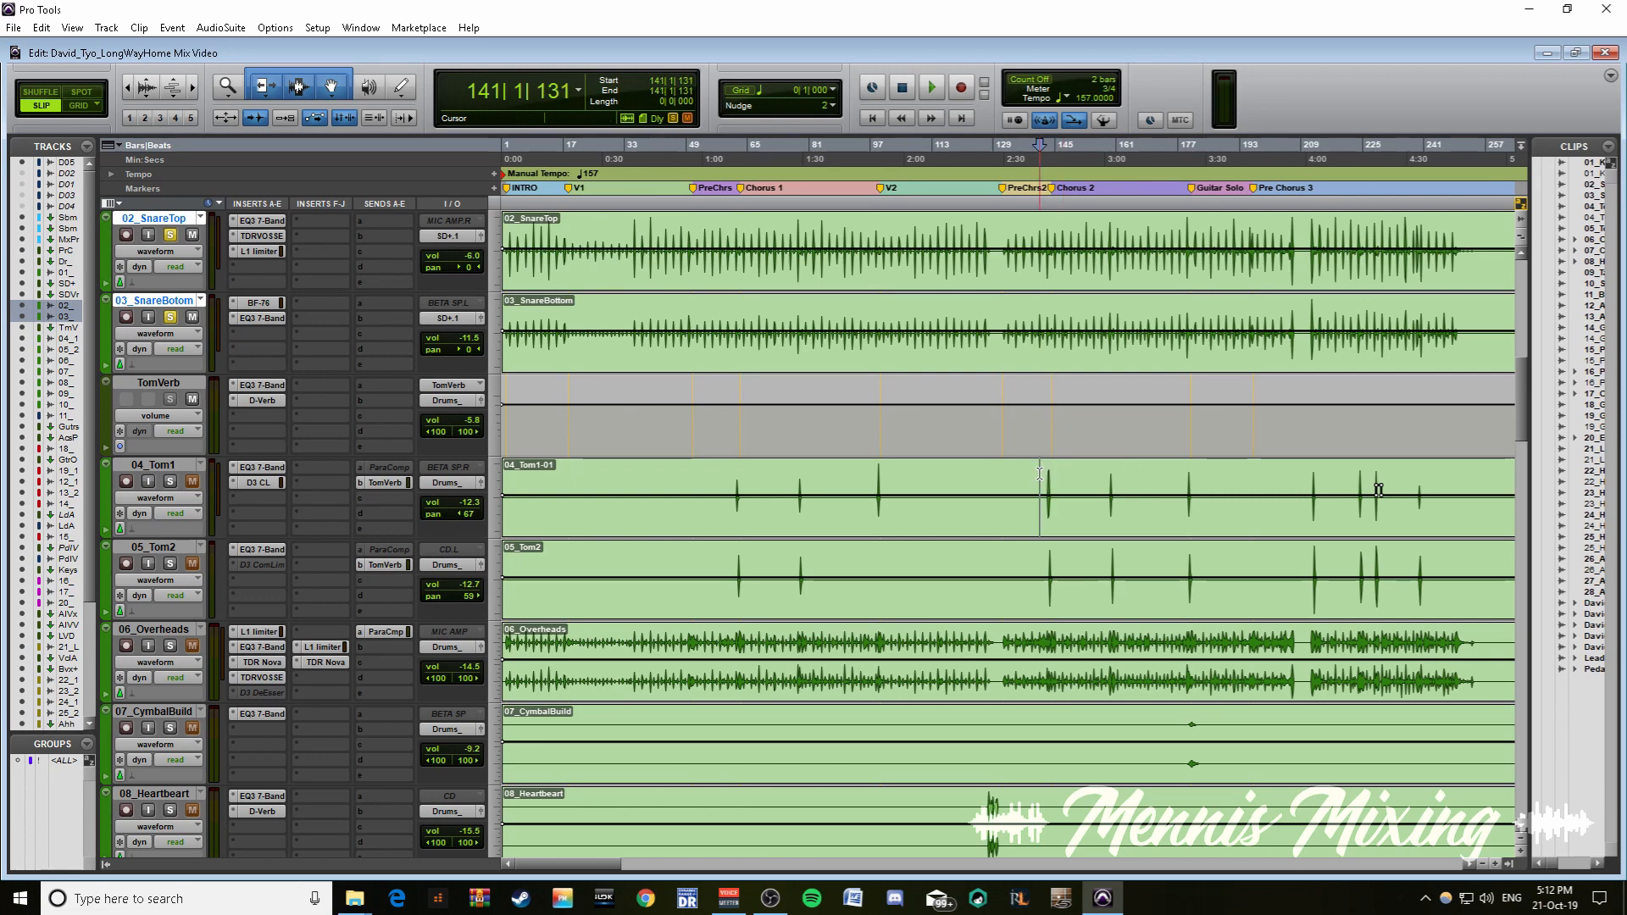
key(ctrl+bracketleft)
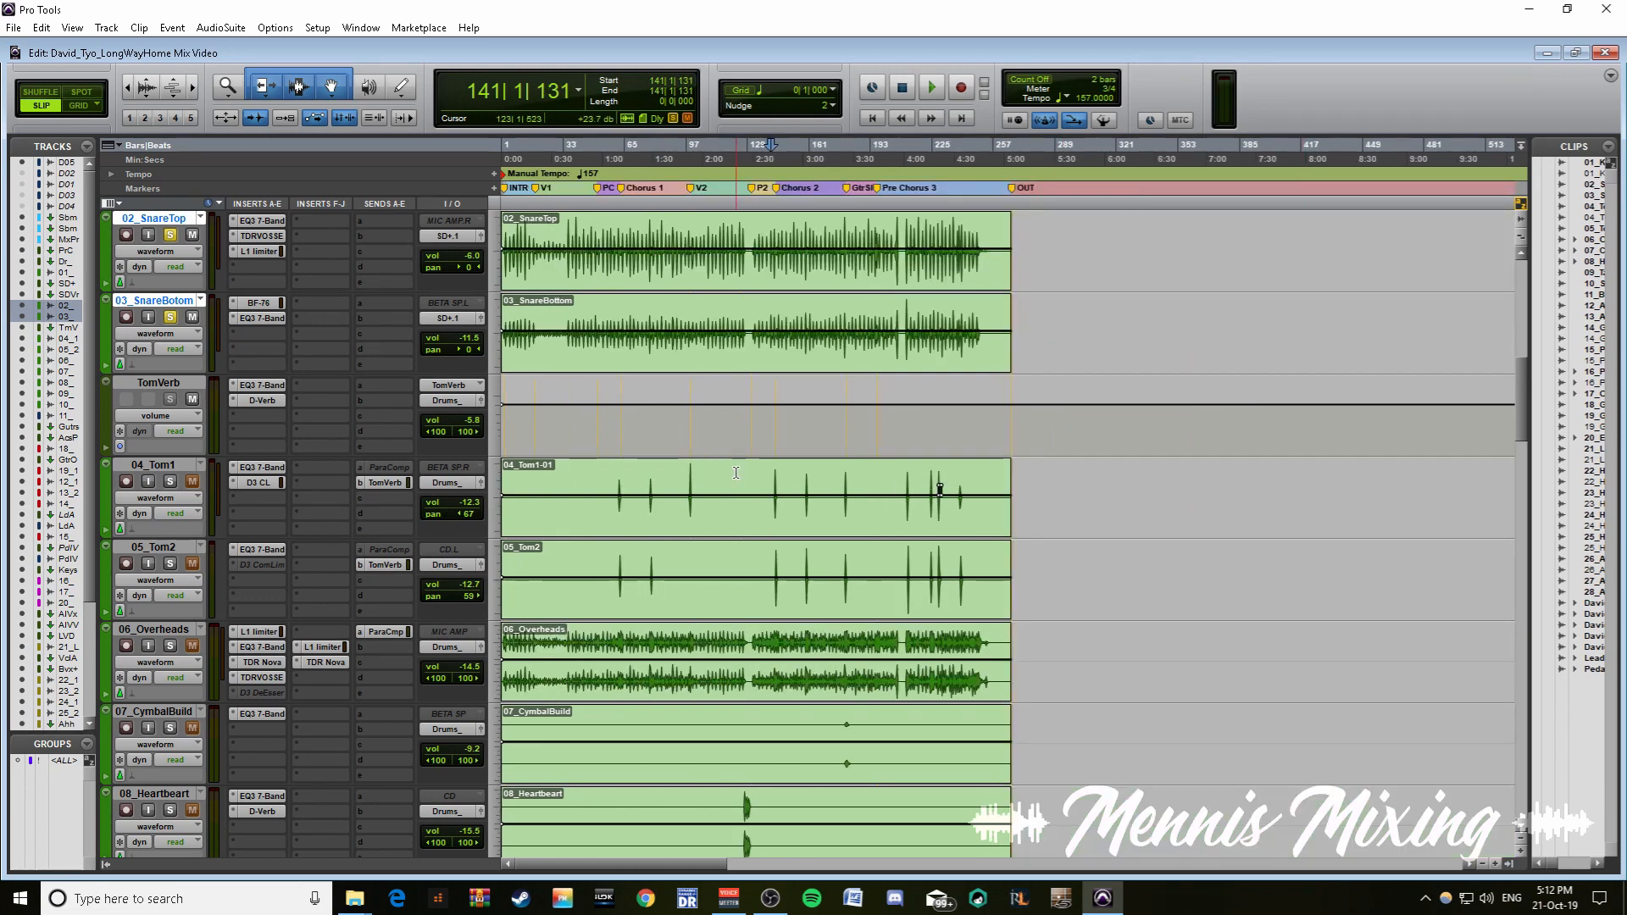
key(ctrl+minus)
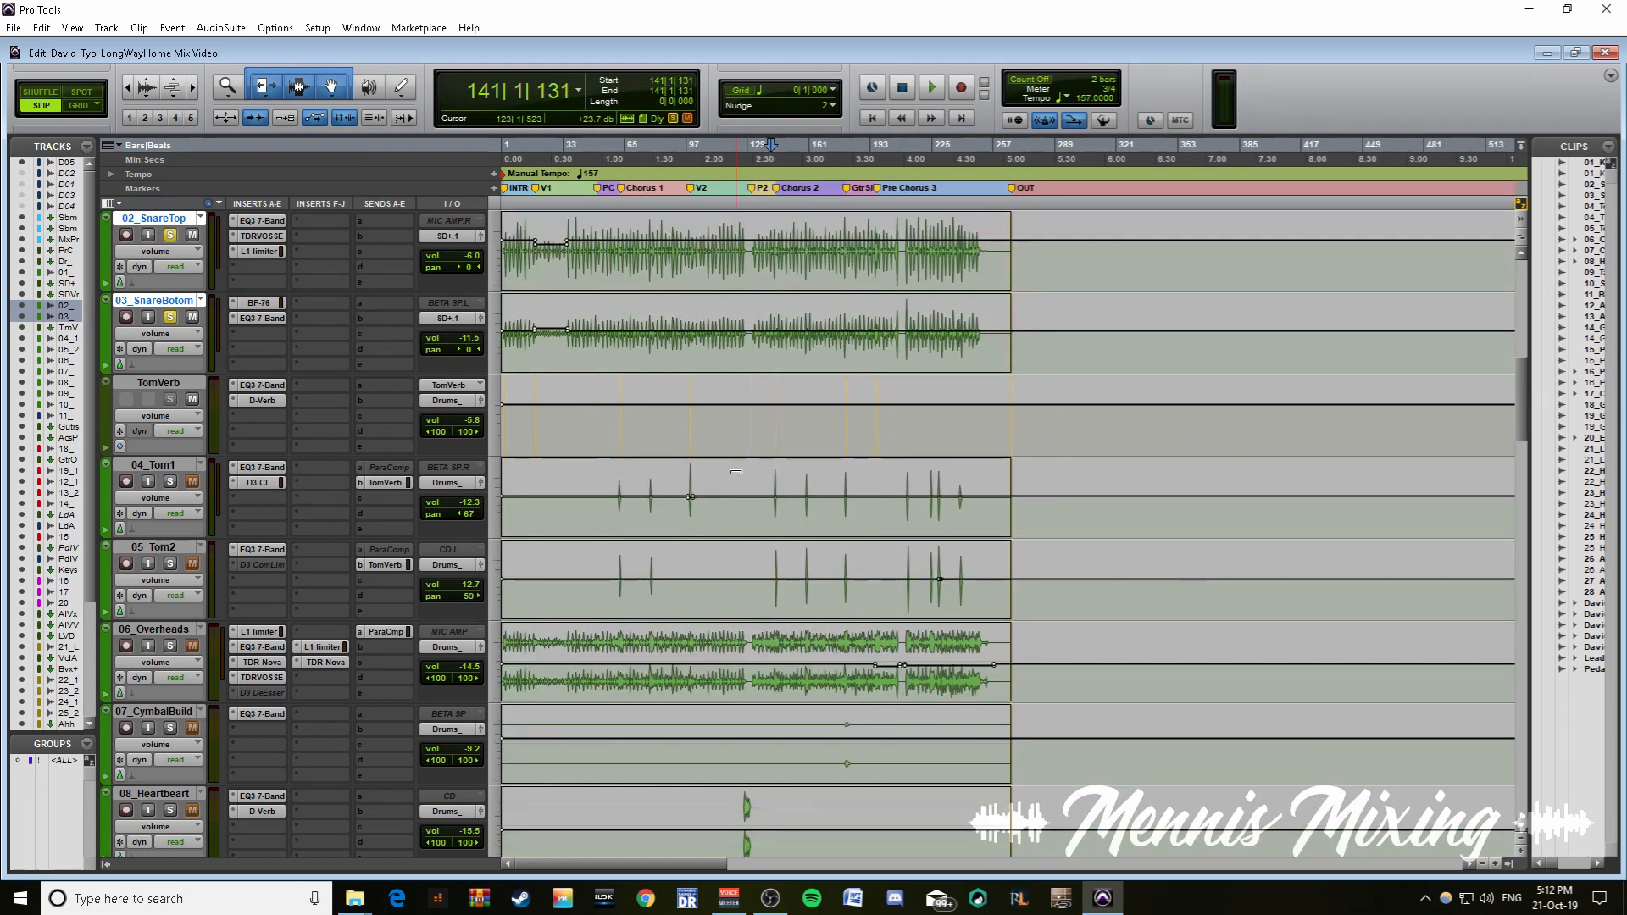
key(ctrl+minus)
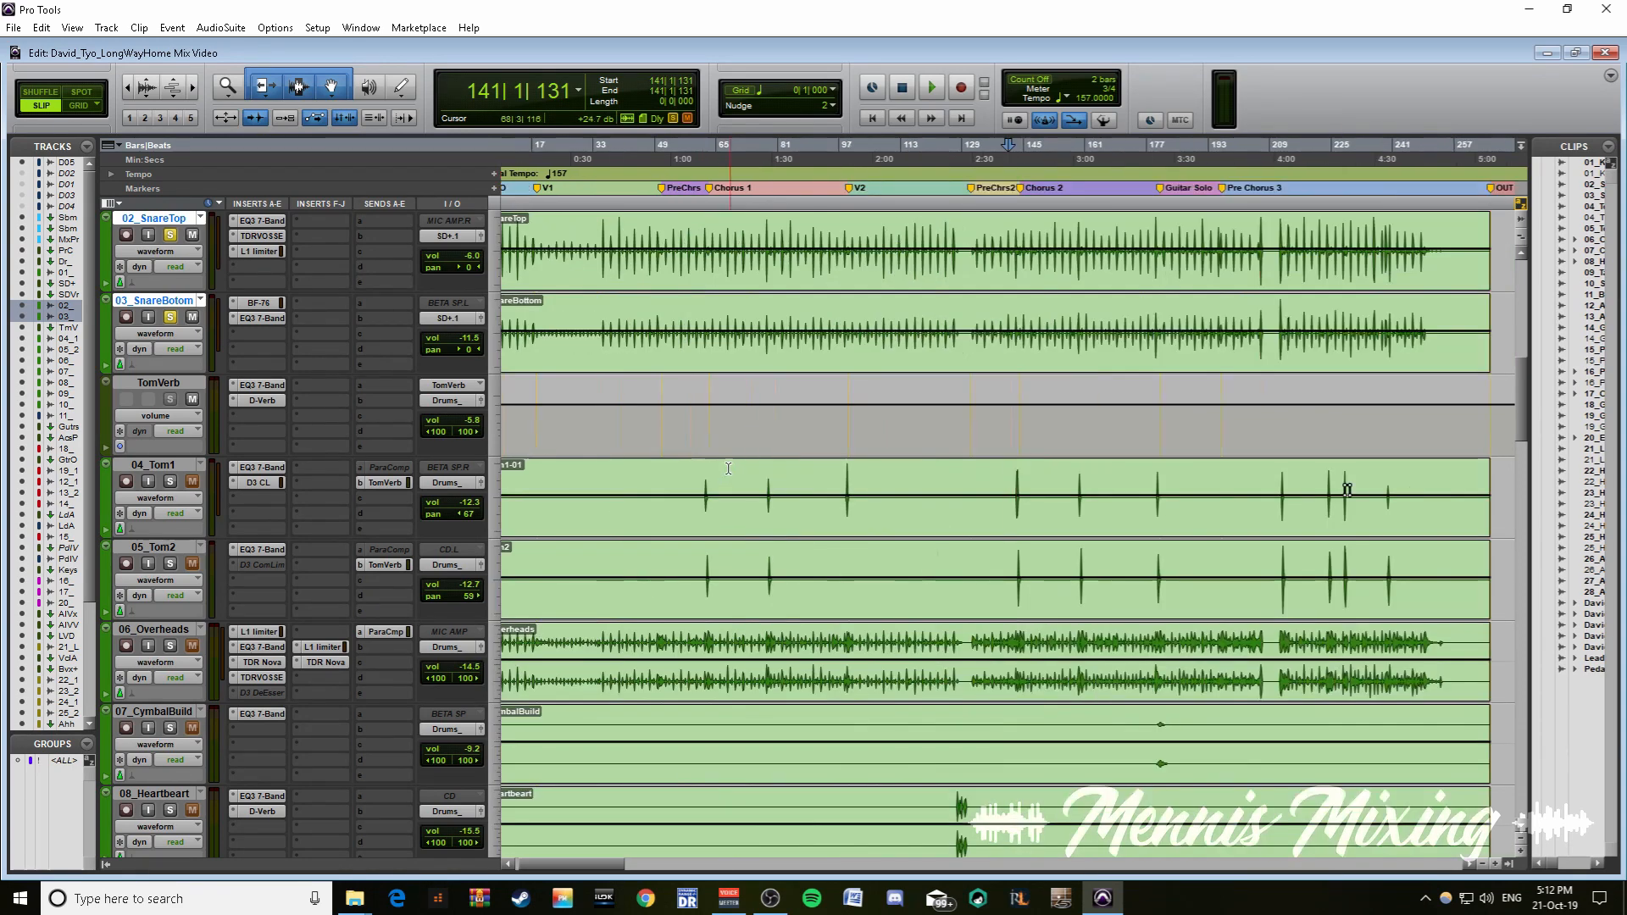
key(ctrl+bracketright)
- Solo all selected tracks from 02_SnareTop through 05_Tom2 and play the passage from 142|1|427
click(170, 482)
shift+click(169, 548)
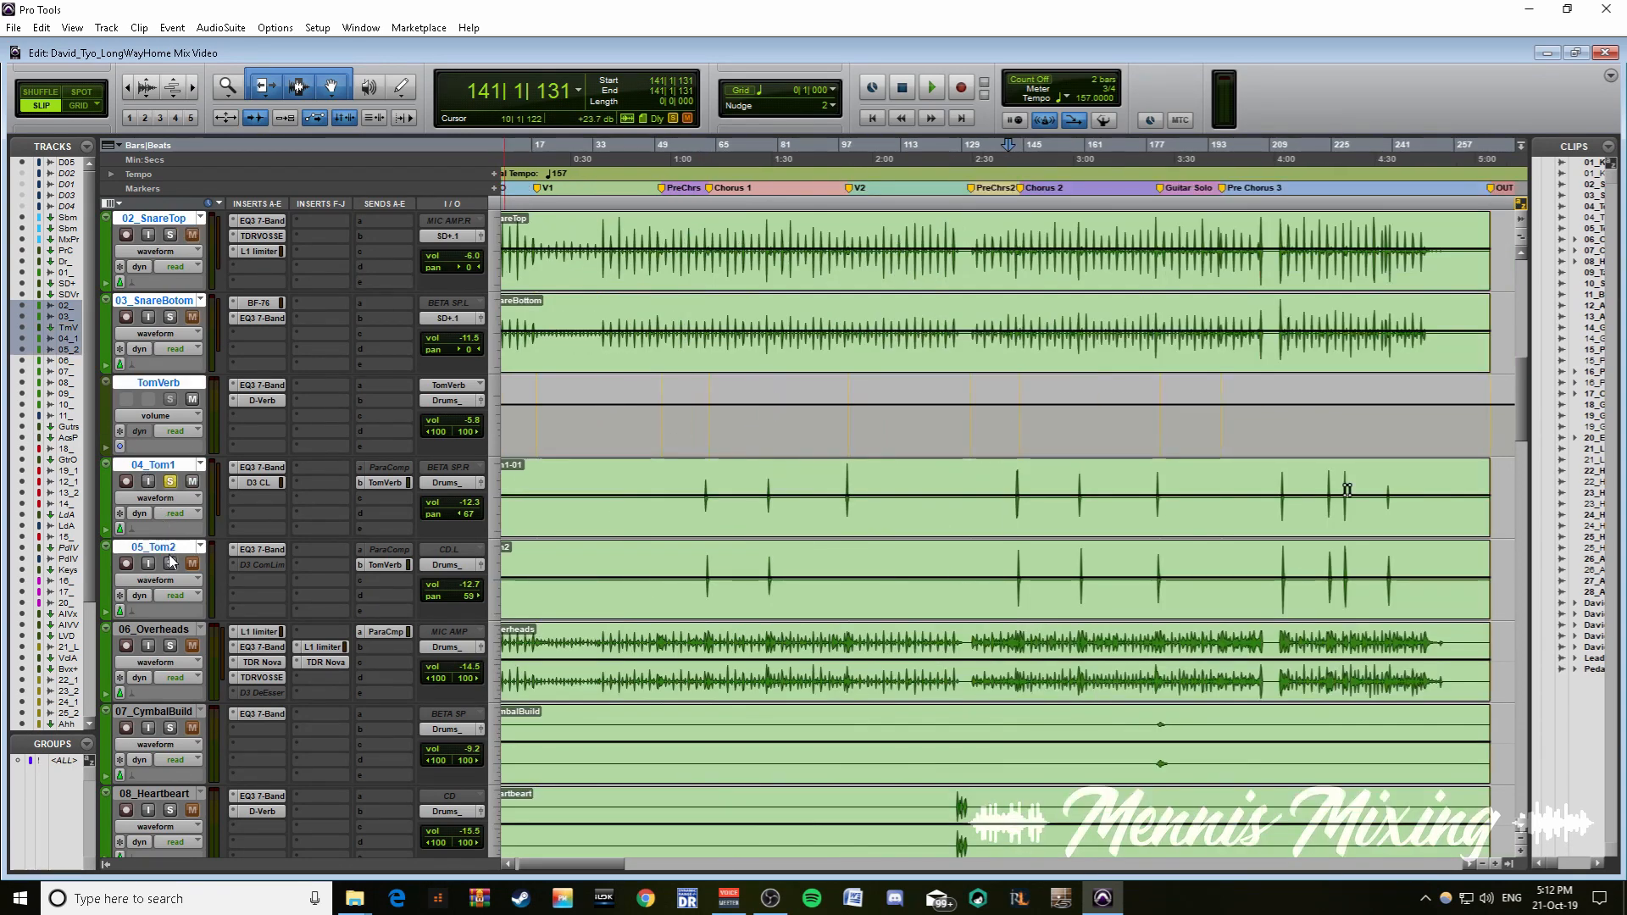
alt+shift+click(174, 562)
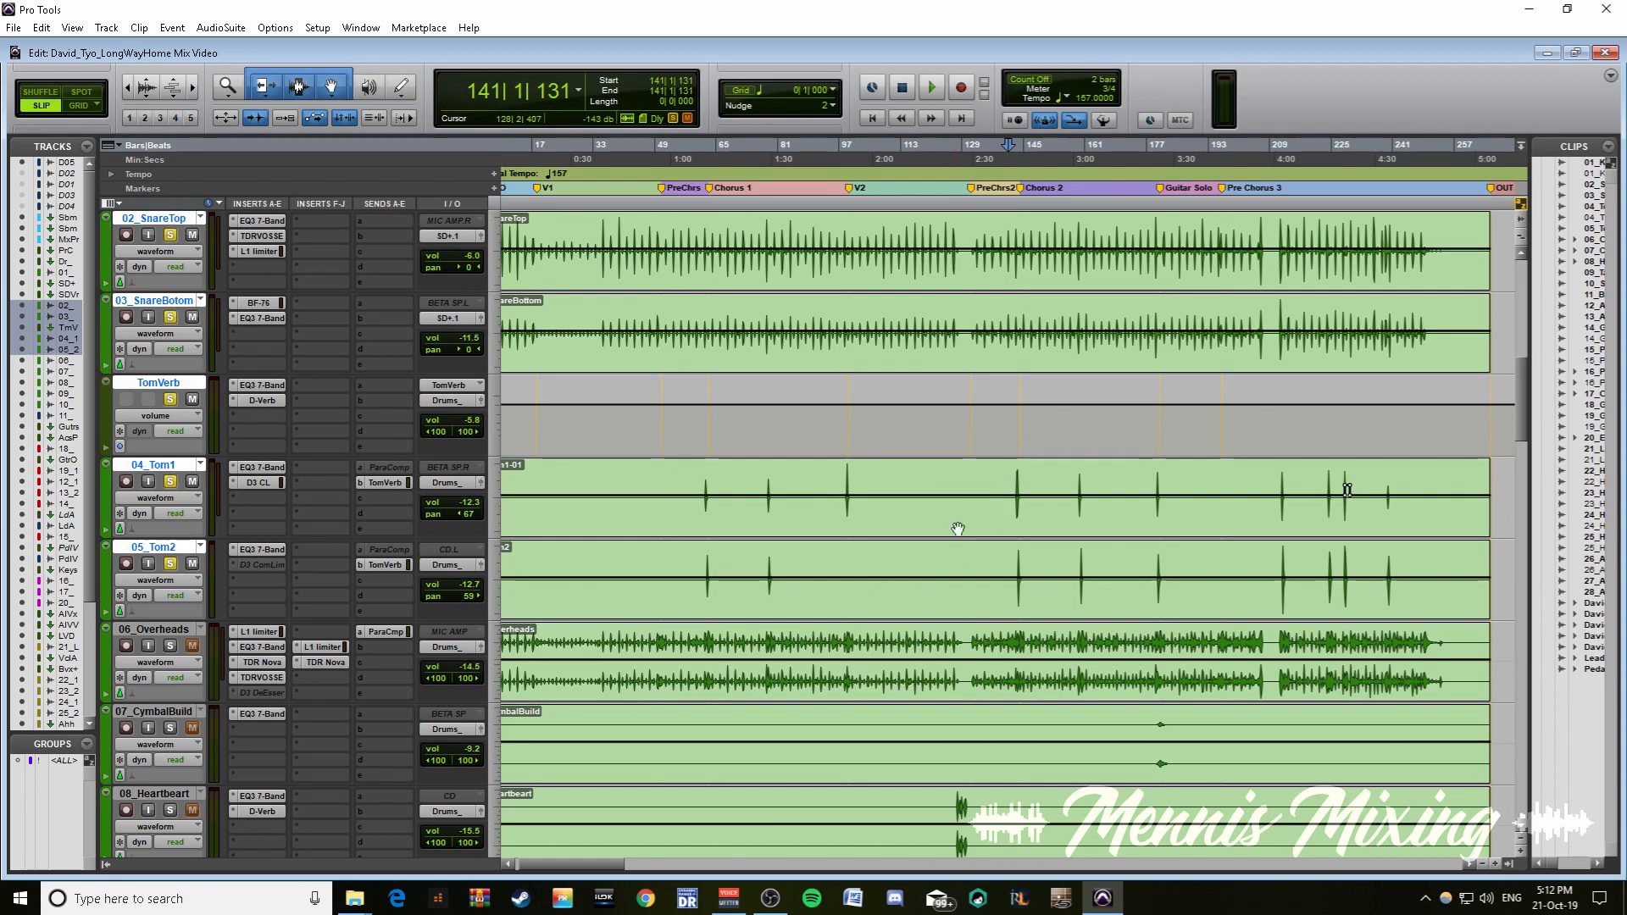
click(1013, 477)
key(space)
key(ctrl+bracketright)
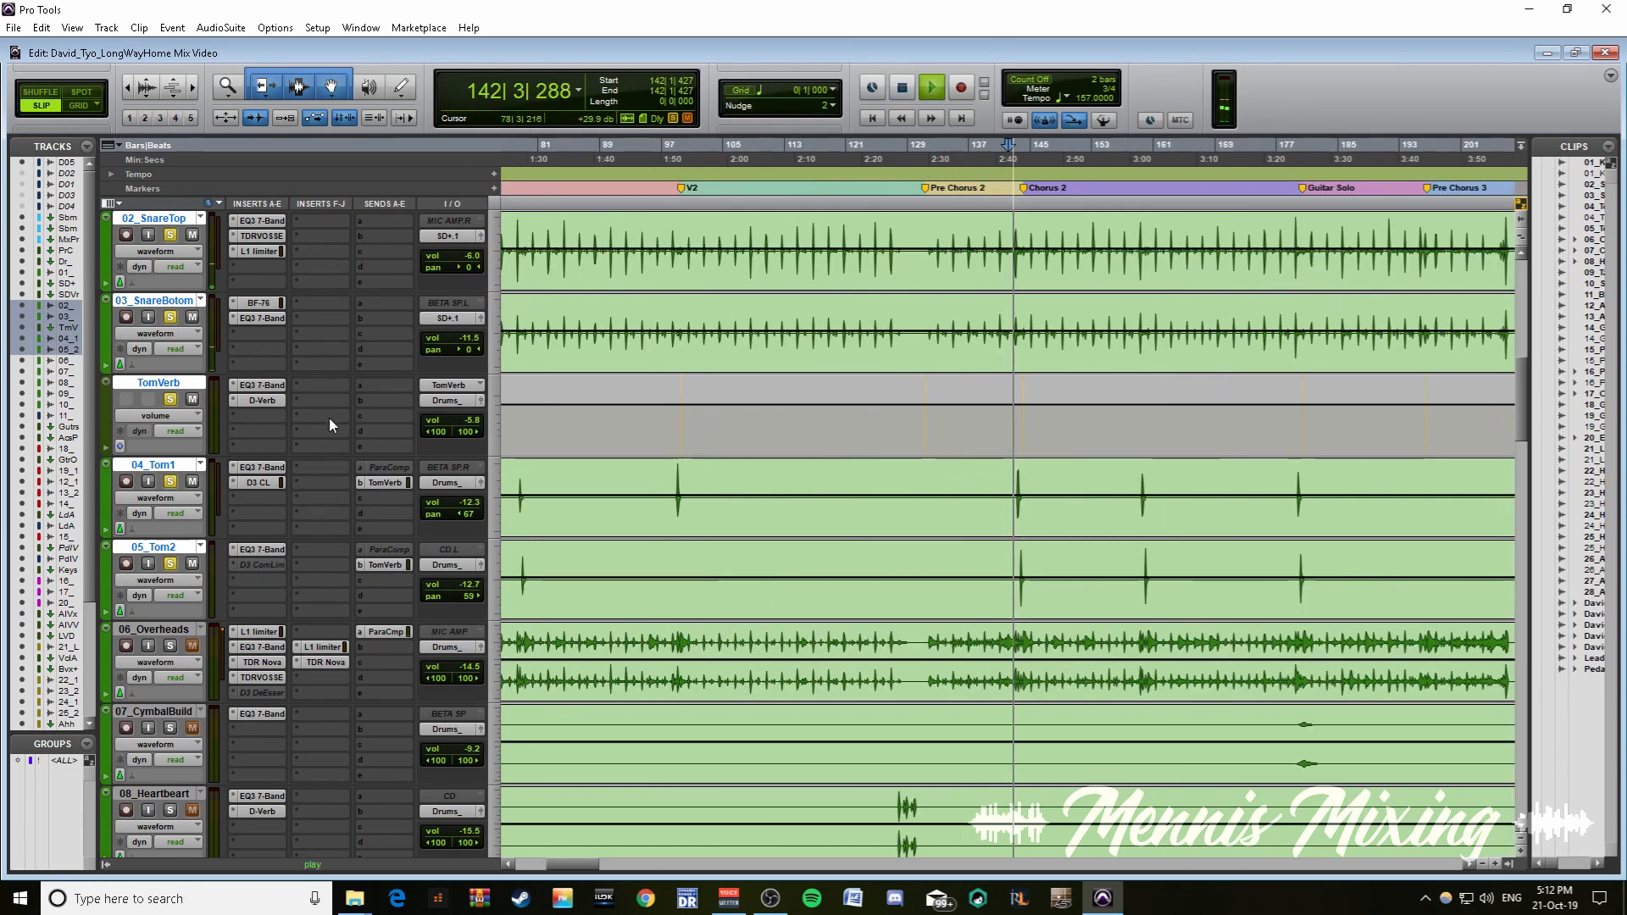
scroll(328, 419, up, 3)
scroll(227, 497, down, 2)
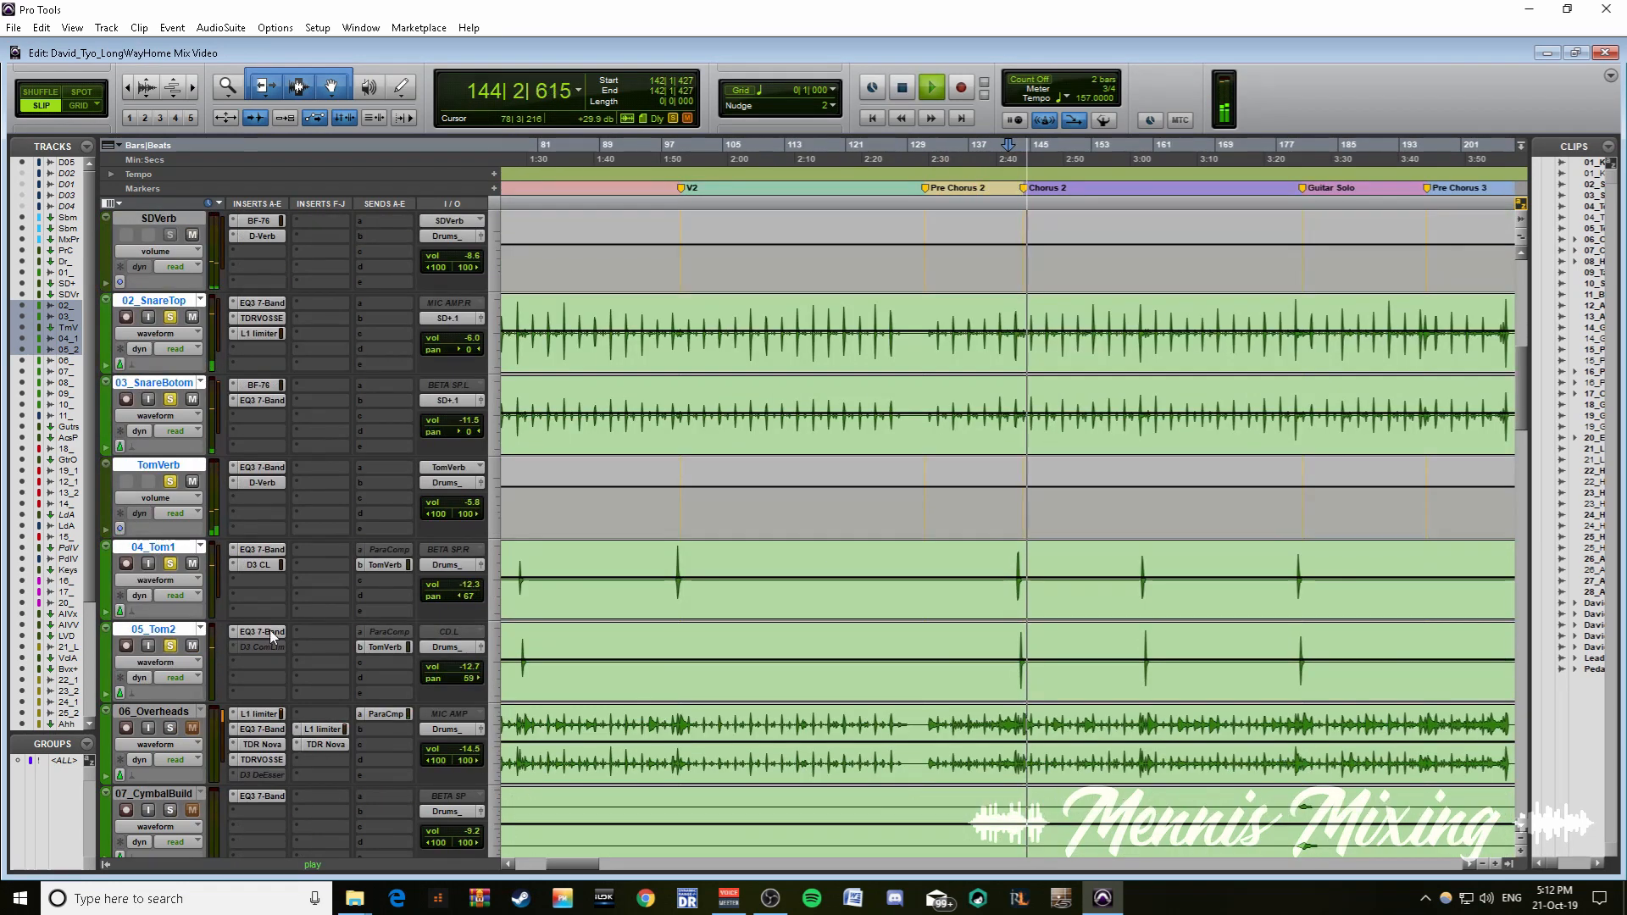
key(space)
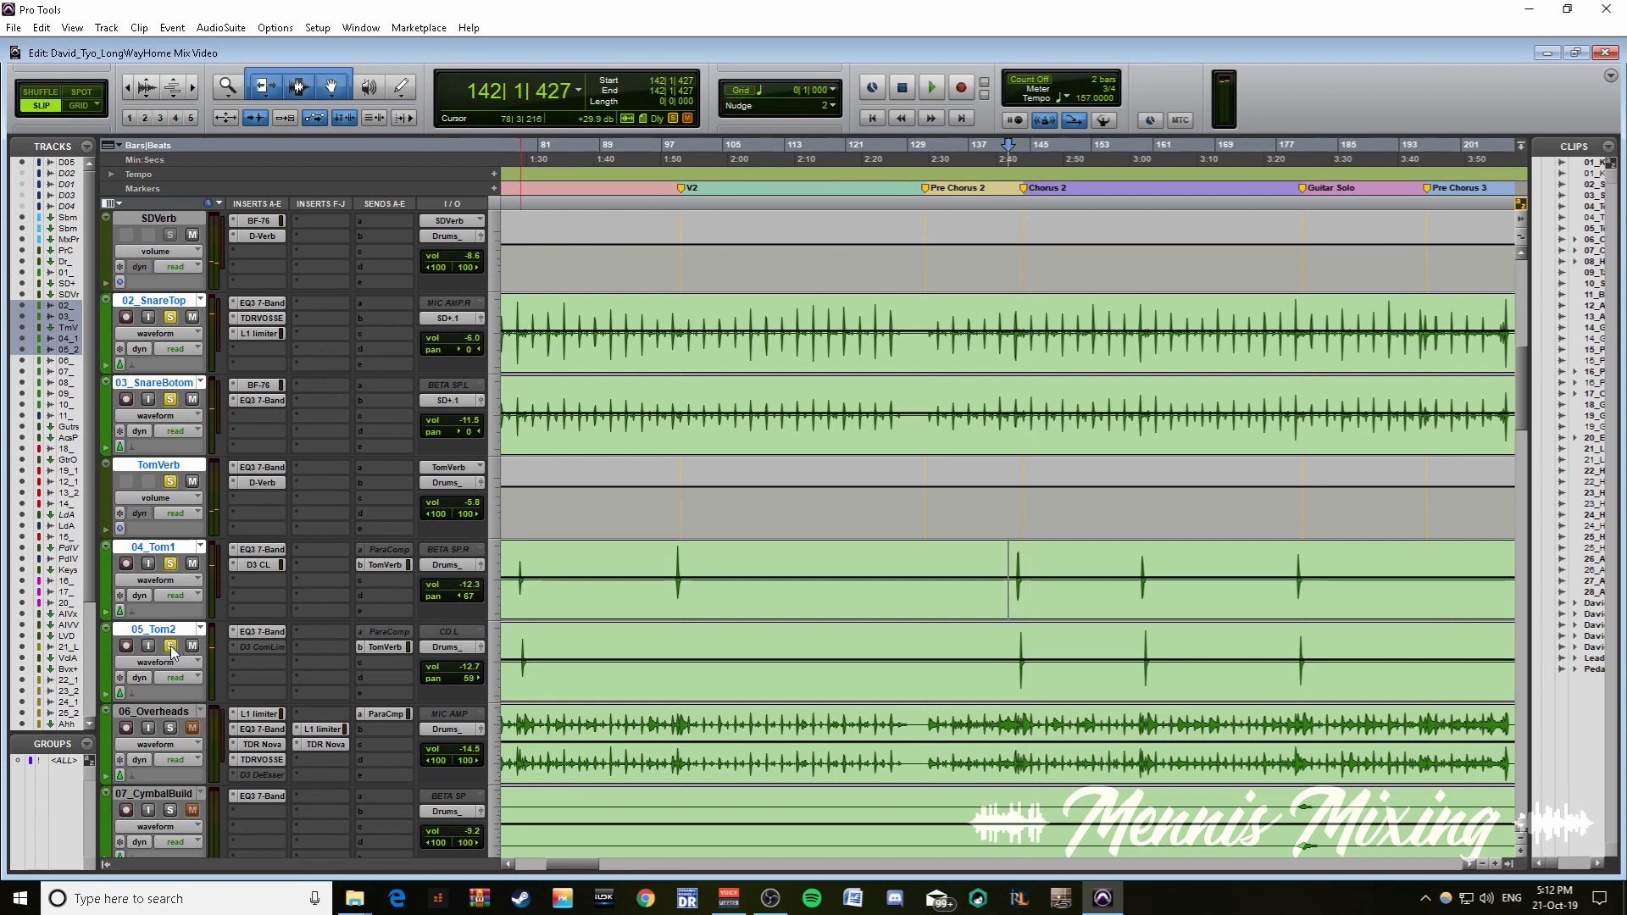
- Solo only 04_Tom1 and 05_Tom2 and play them from 142|1|427
ctrl+click(170, 646)
click(170, 564)
key(space)
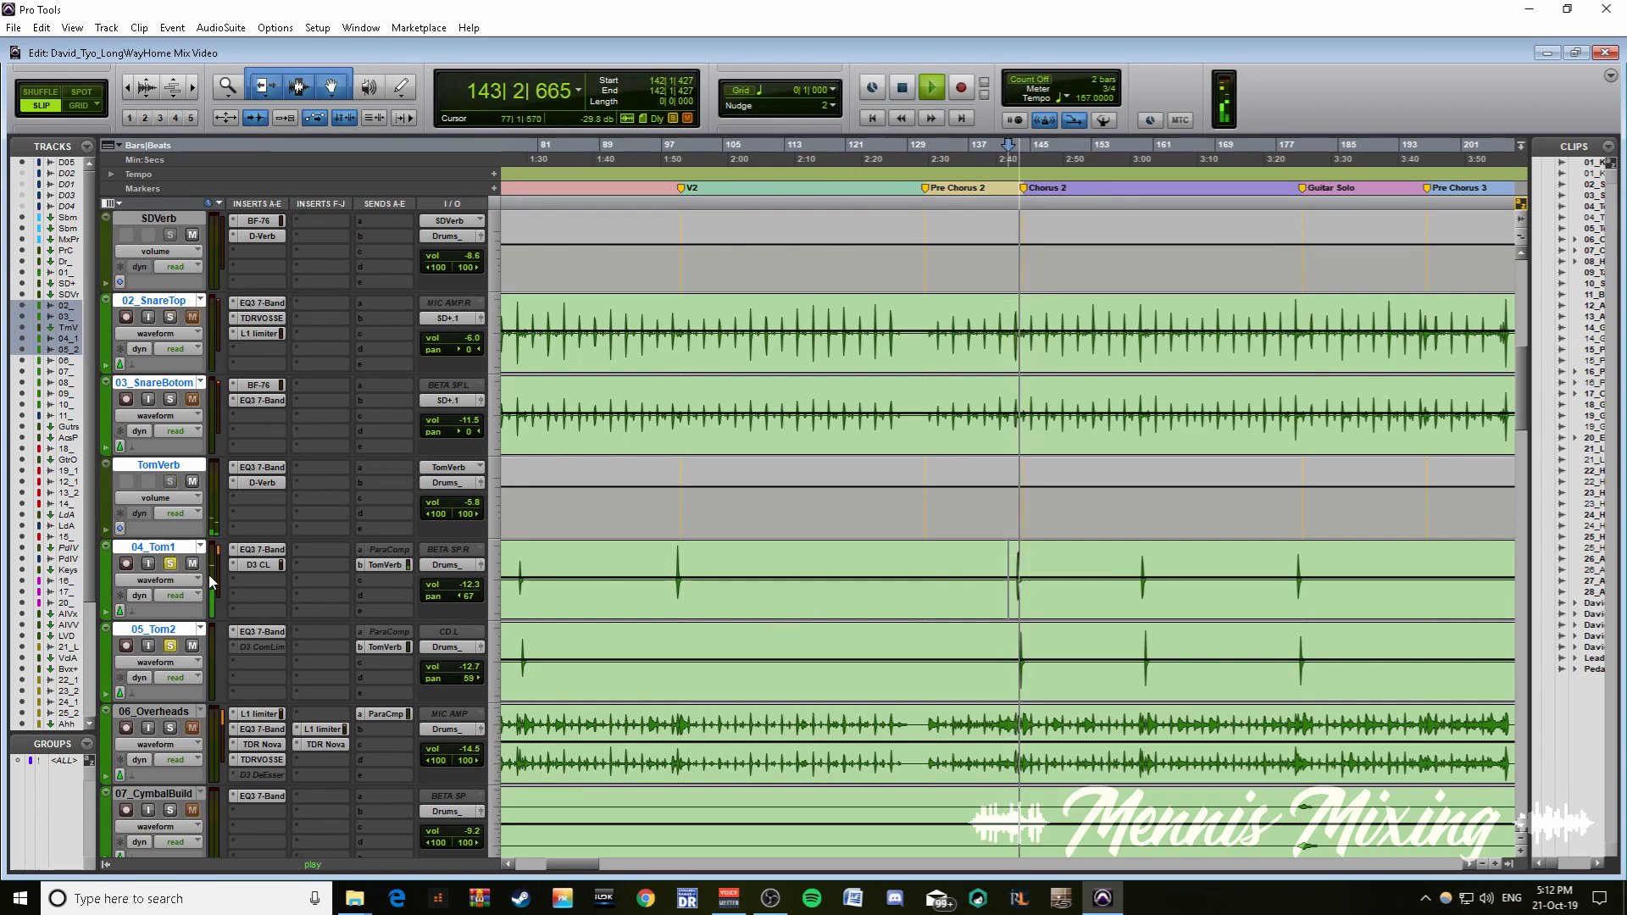
key(space)
- Open the EQ3 7-Band on 05_Tom2 and select that track's hit from 143|3|252 to 144|2|555 with only 05_Tom2 soloed
click(262, 631)
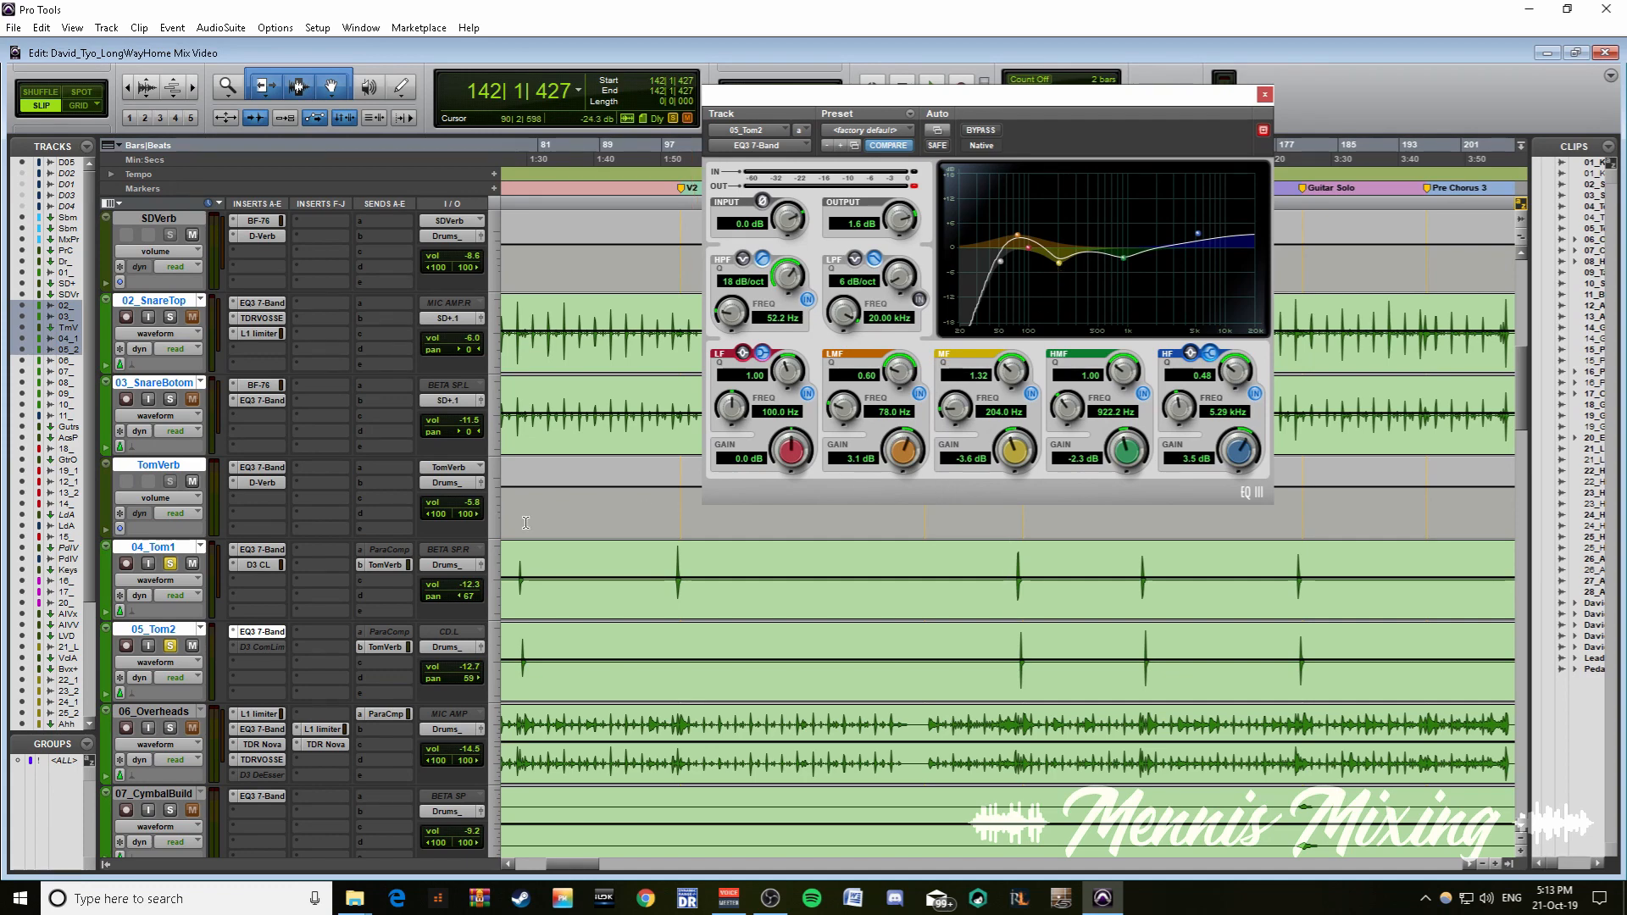
click(172, 564)
drag(1014, 647, 1034, 646)
key(t)
key(t)
key(t)
key(t)
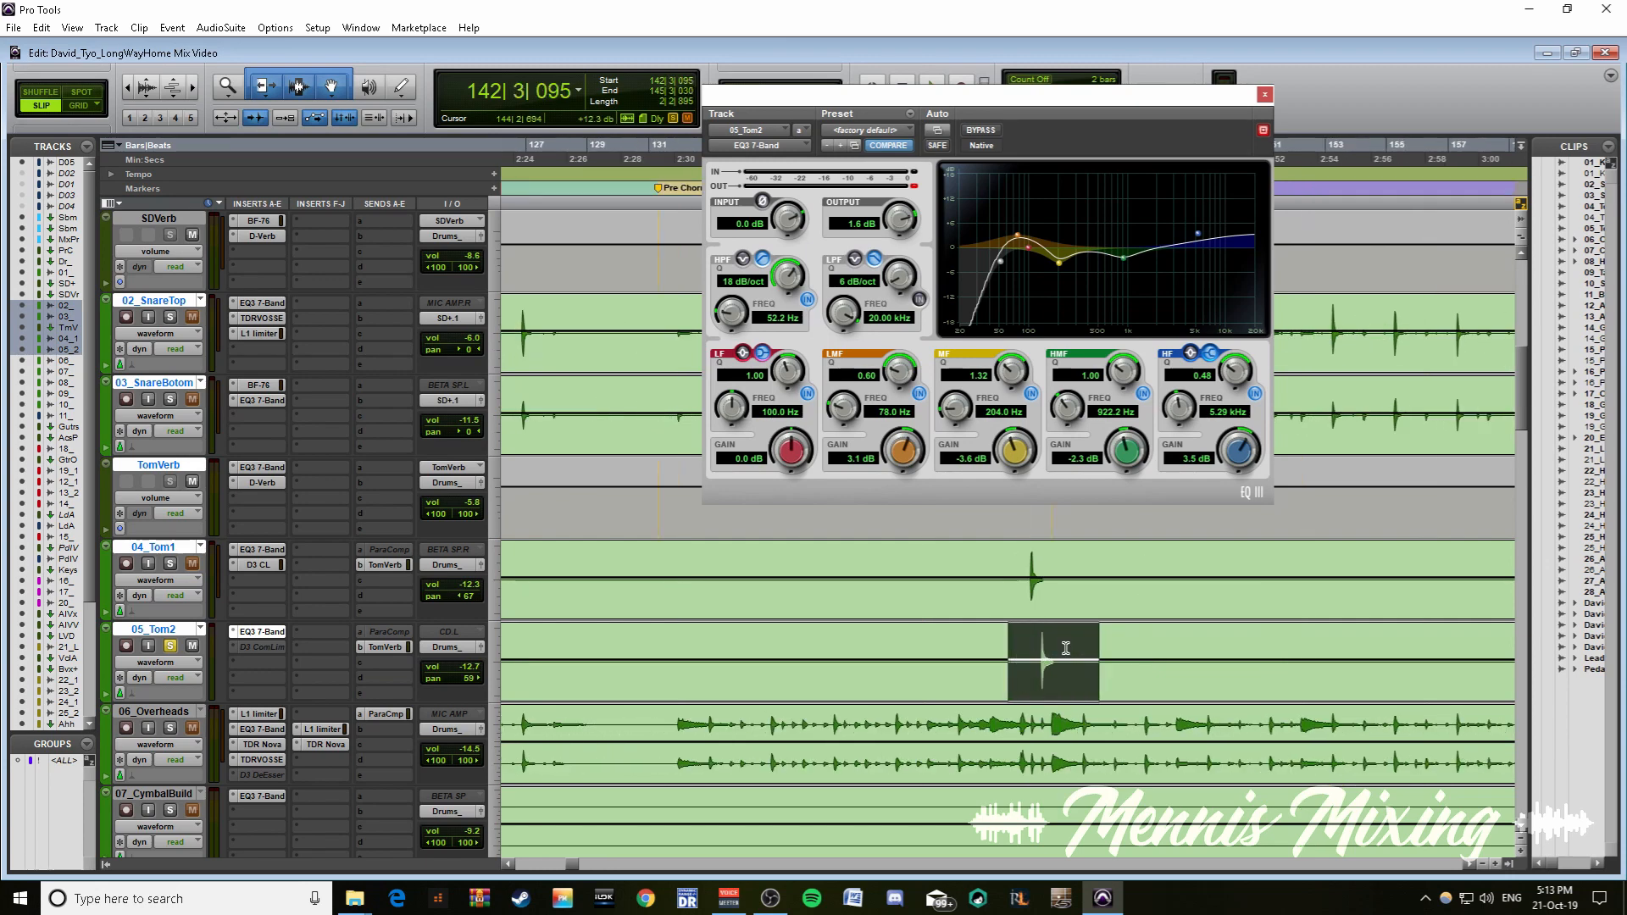
drag(1138, 644, 1232, 640)
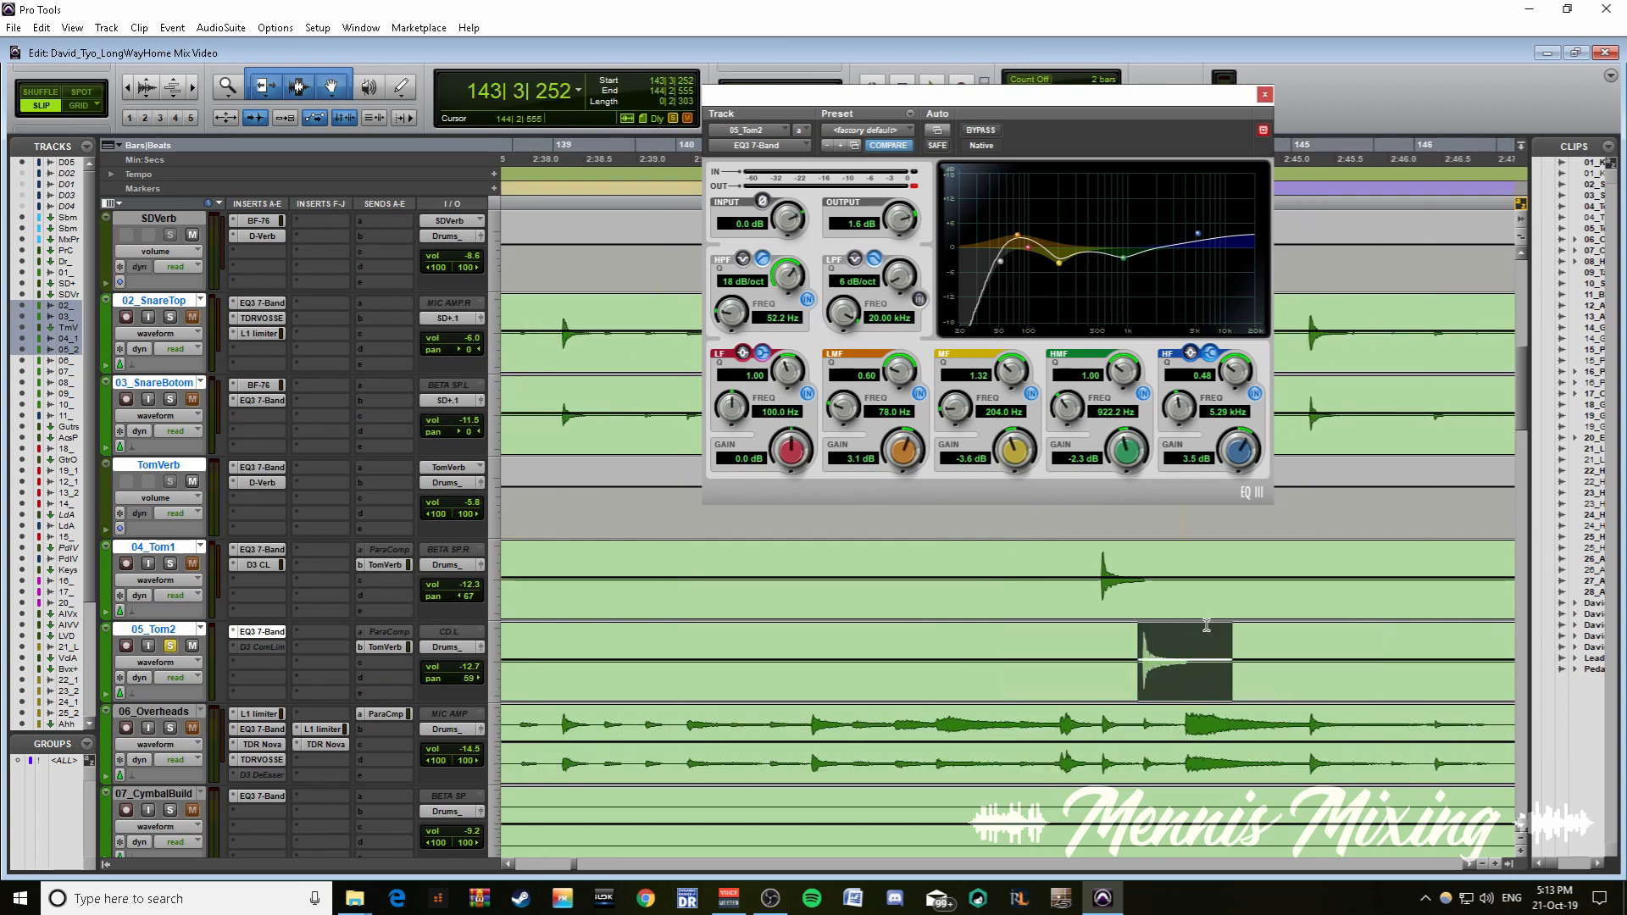
- Boost the EQ's MF band gain to 17.3 dB and audition the selected 05_Tom2 hit
key(space)
drag(1017, 462, 1108, 334)
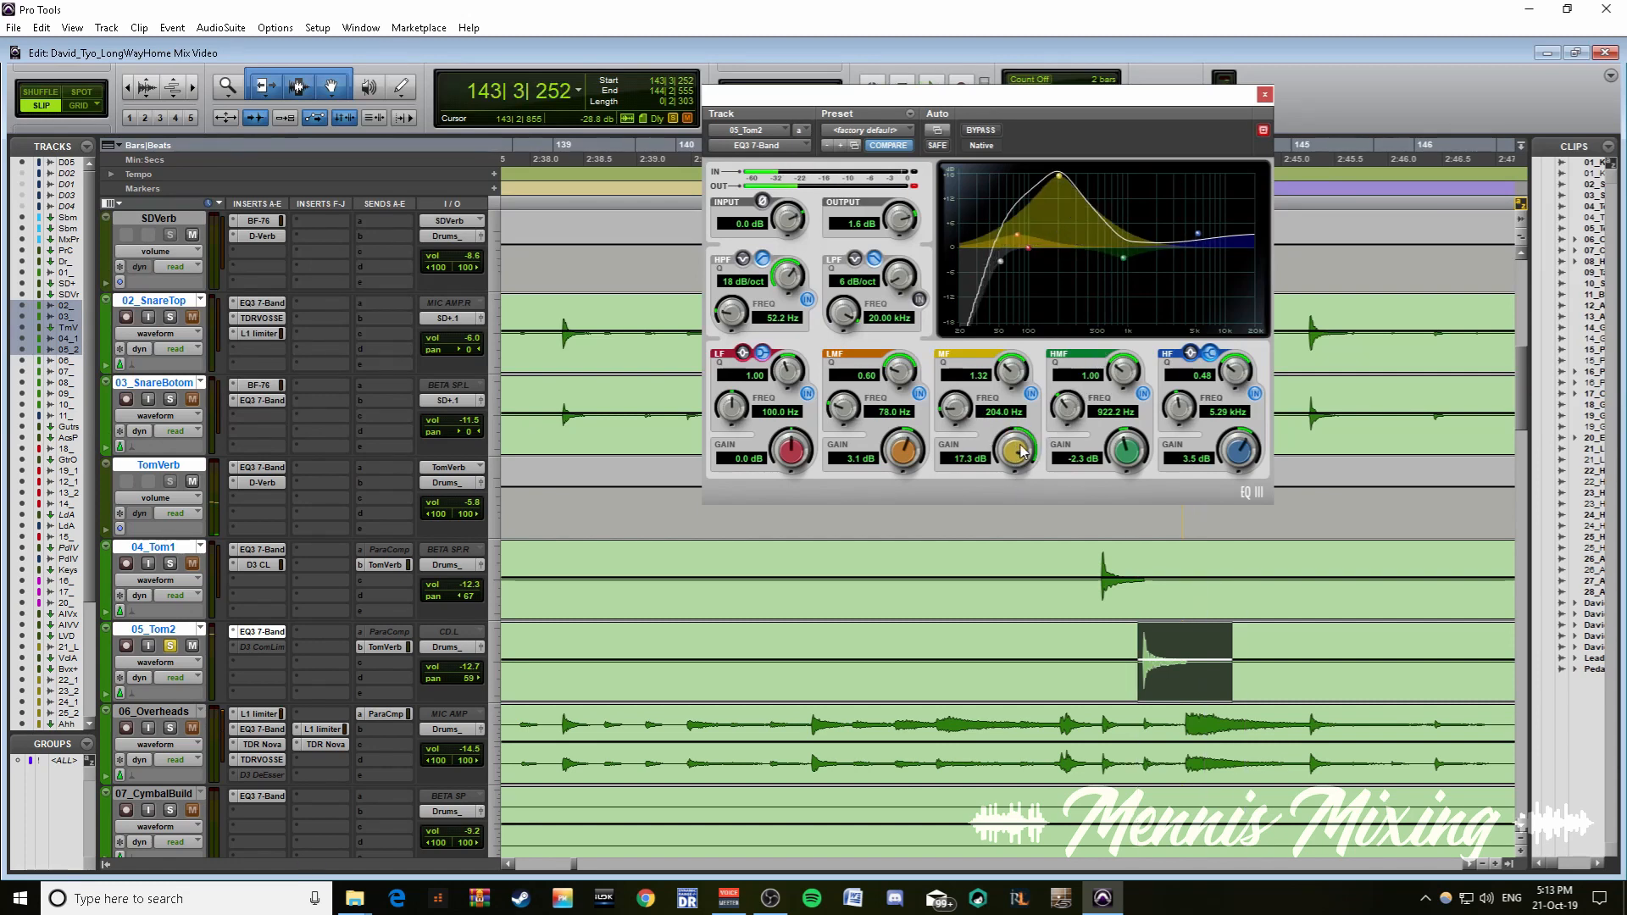
key(space)
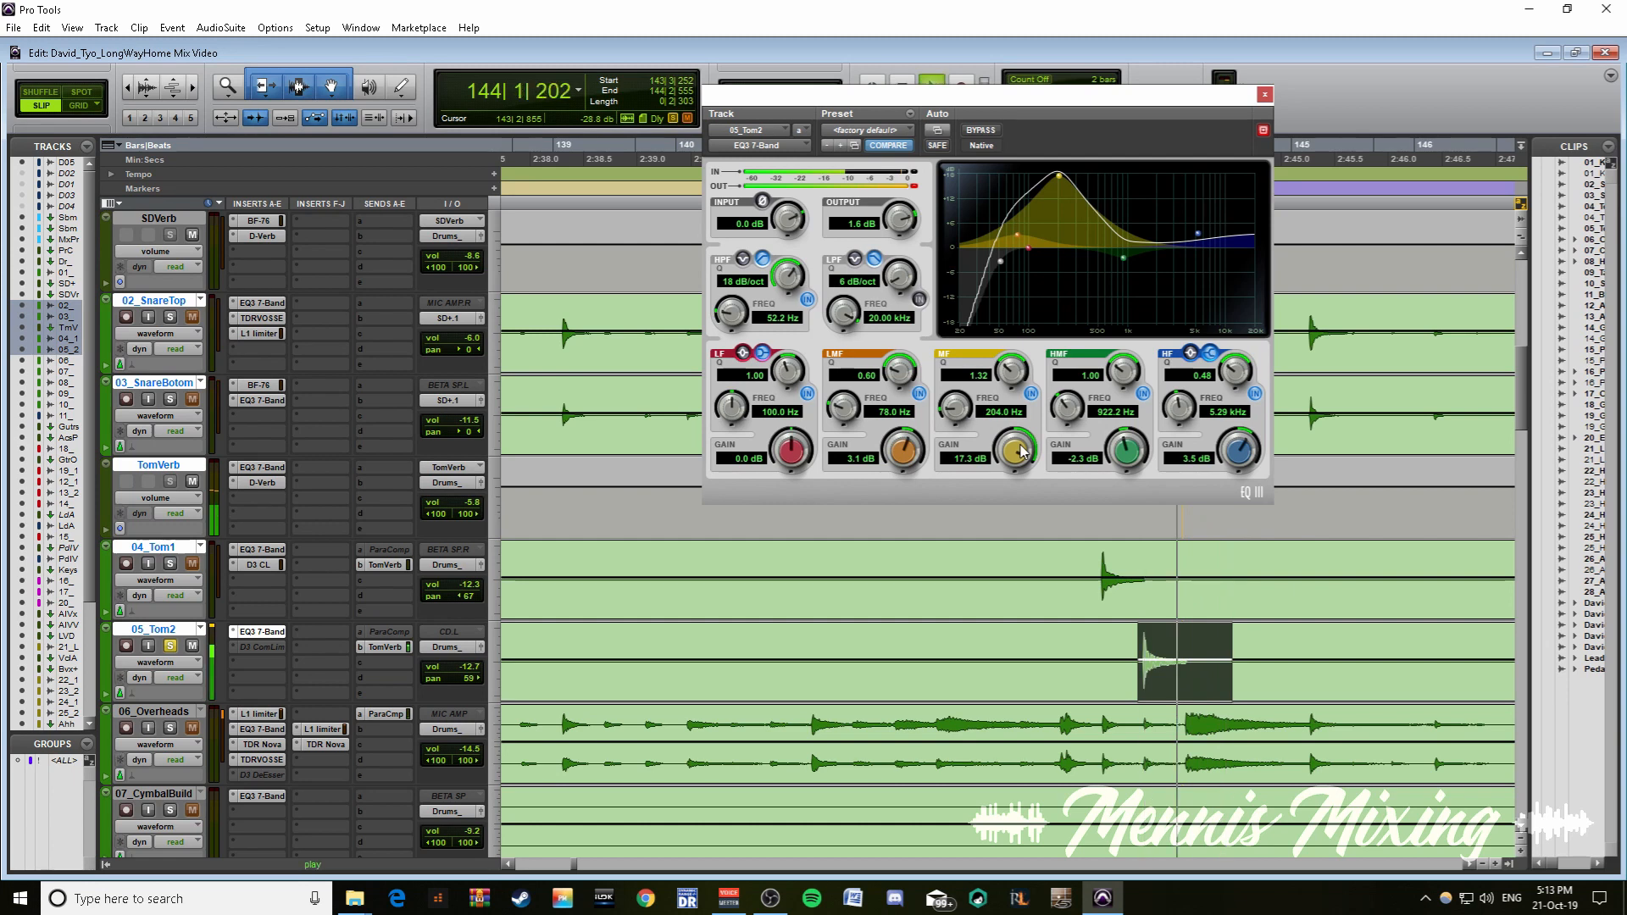
- Set the MF band gain to -3.0 dB and play the selected 05_Tom2 hit
drag(1014, 467, 1003, 520)
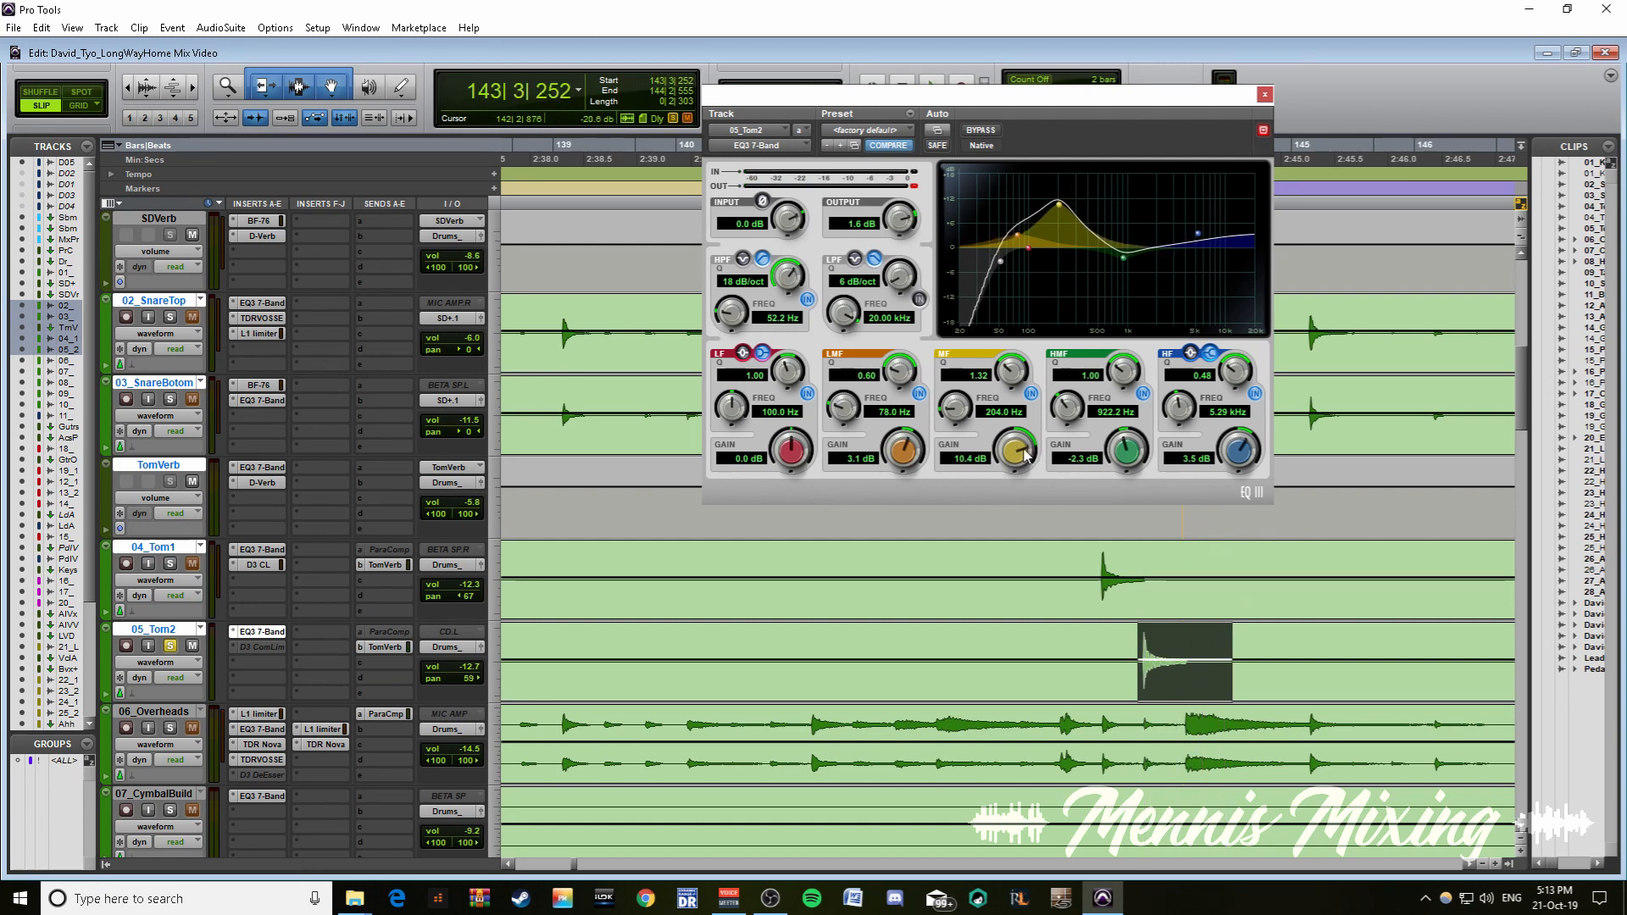
drag(1025, 455, 998, 536)
drag(997, 600, 1032, 634)
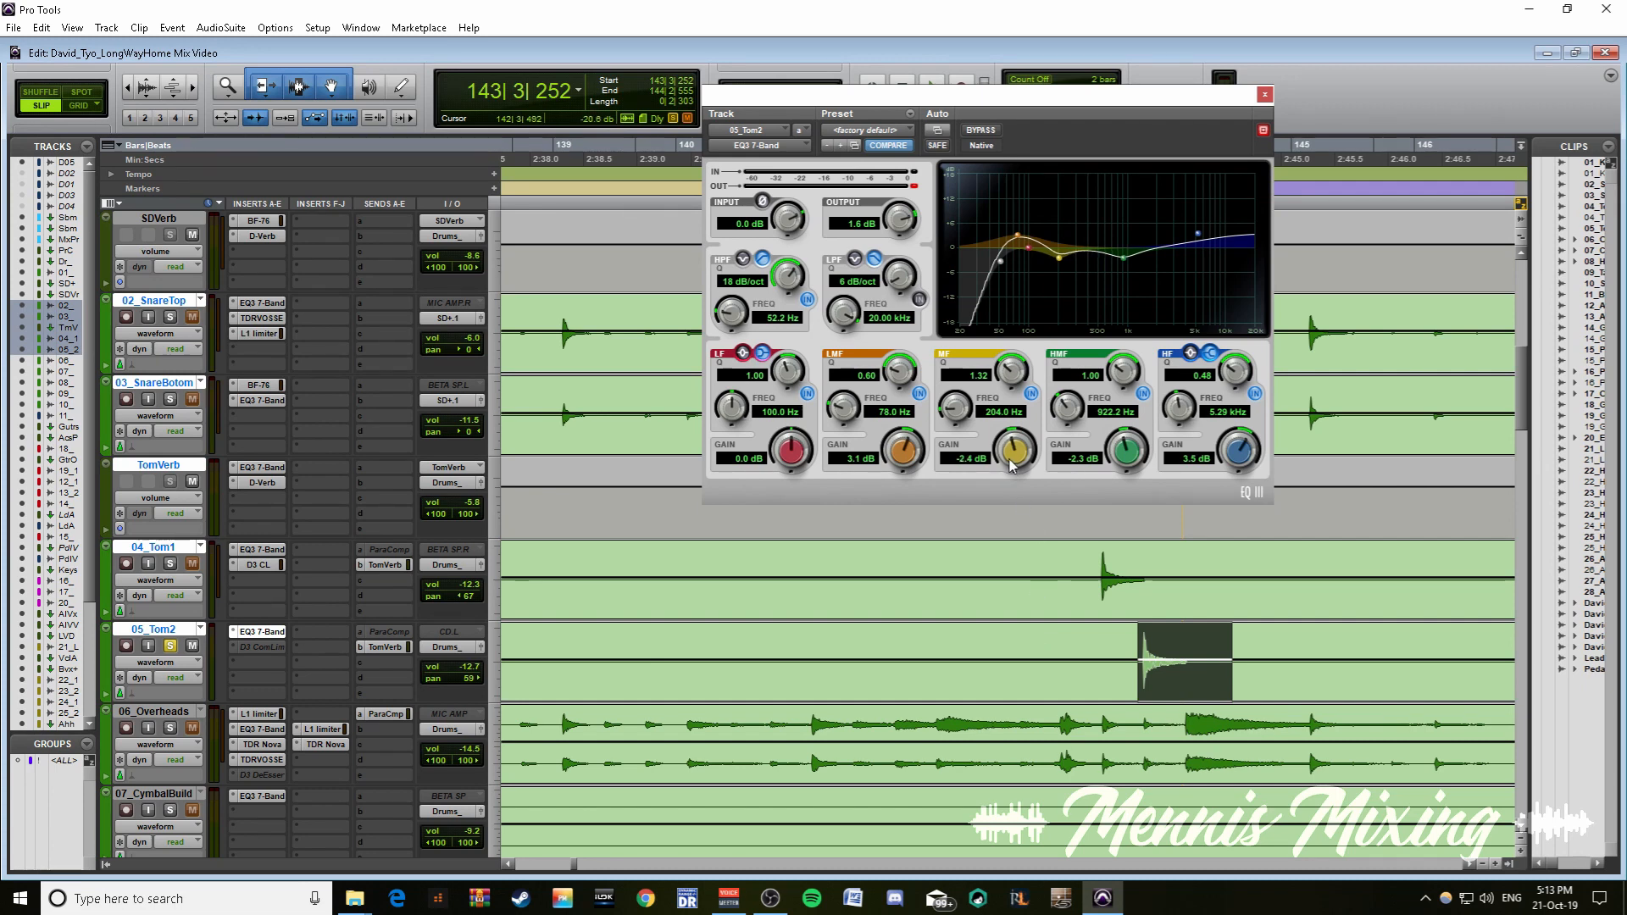
scroll(1008, 468, down, 2)
key(space)
key(space)
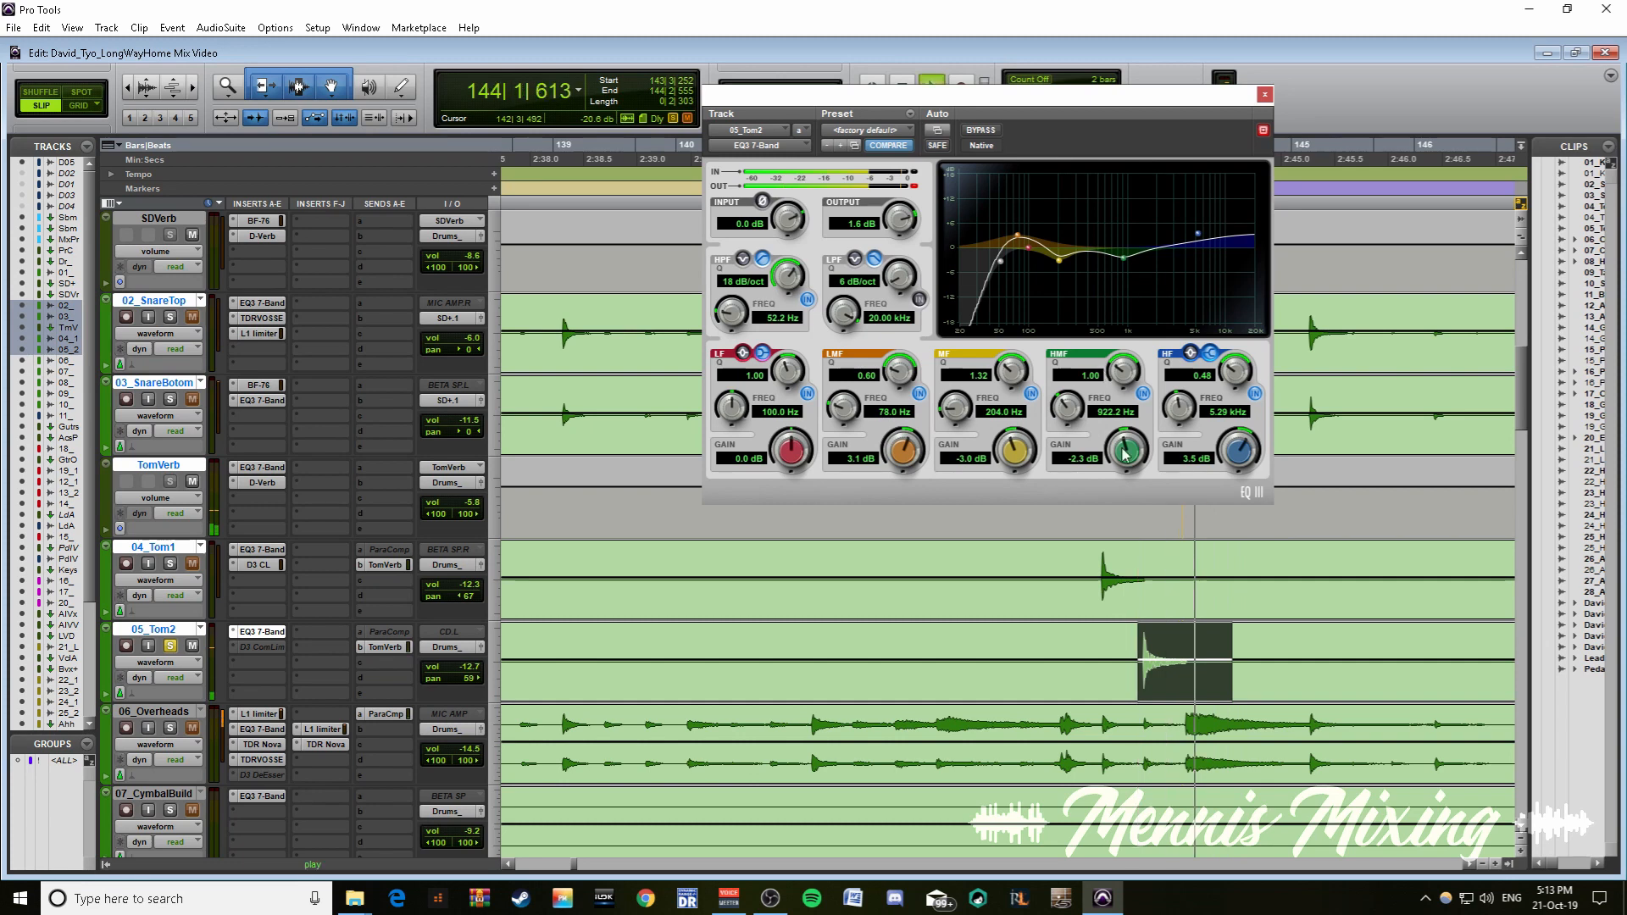
key(space)
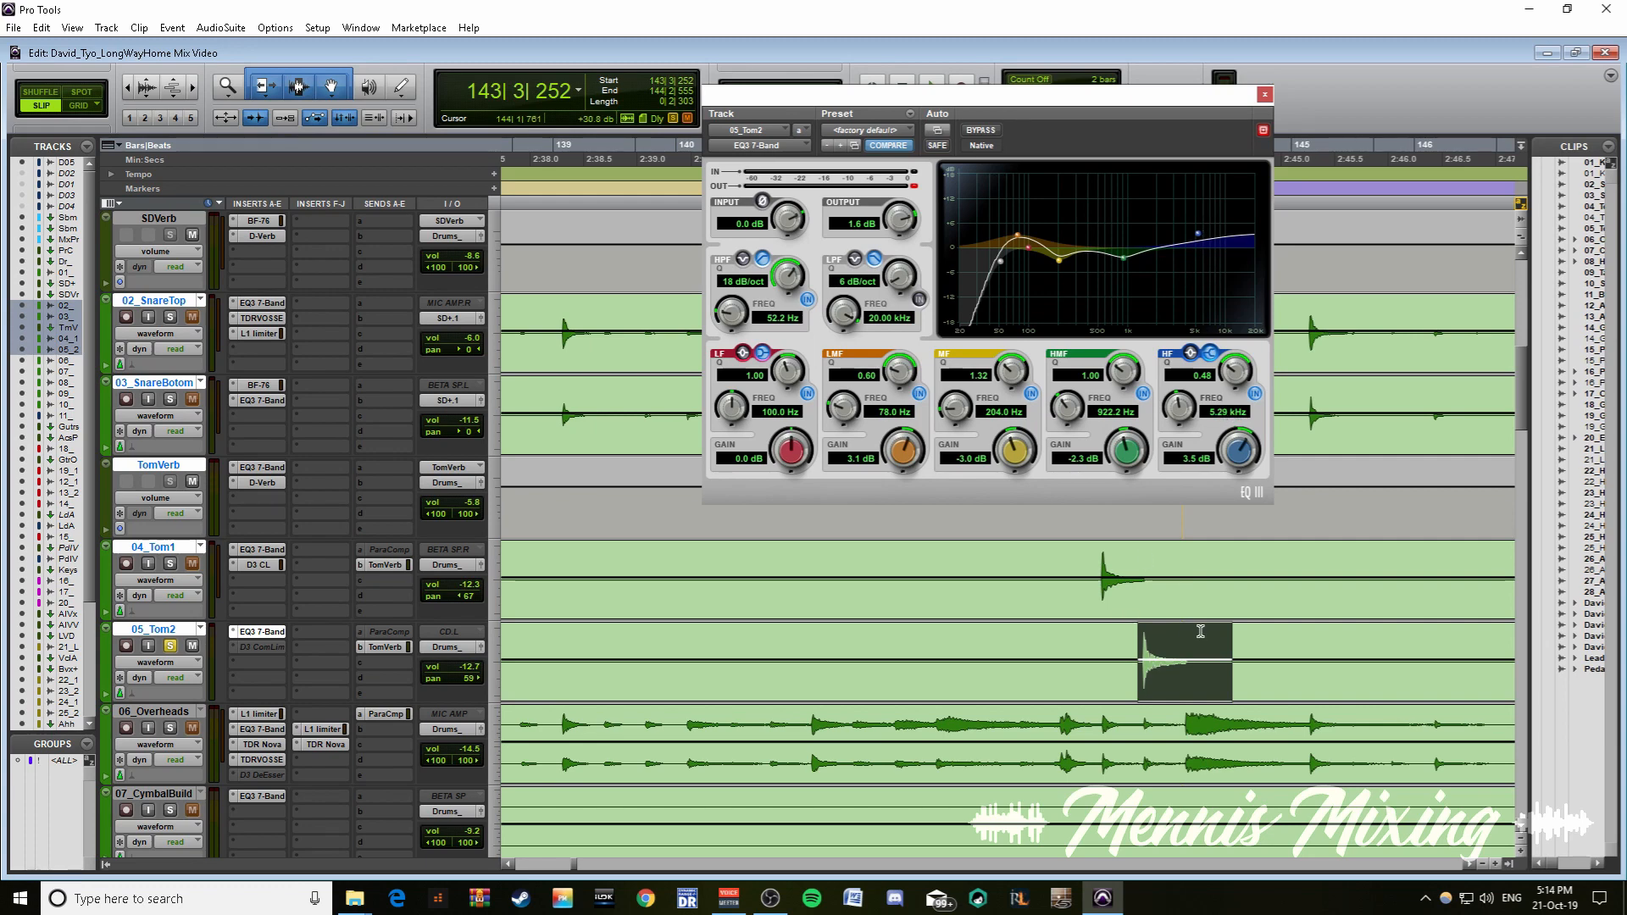
- Solo only 06_Overheads in place of 05_Tom2, with the whole song length in view
click(1100, 544)
scroll(1017, 637, down, 8)
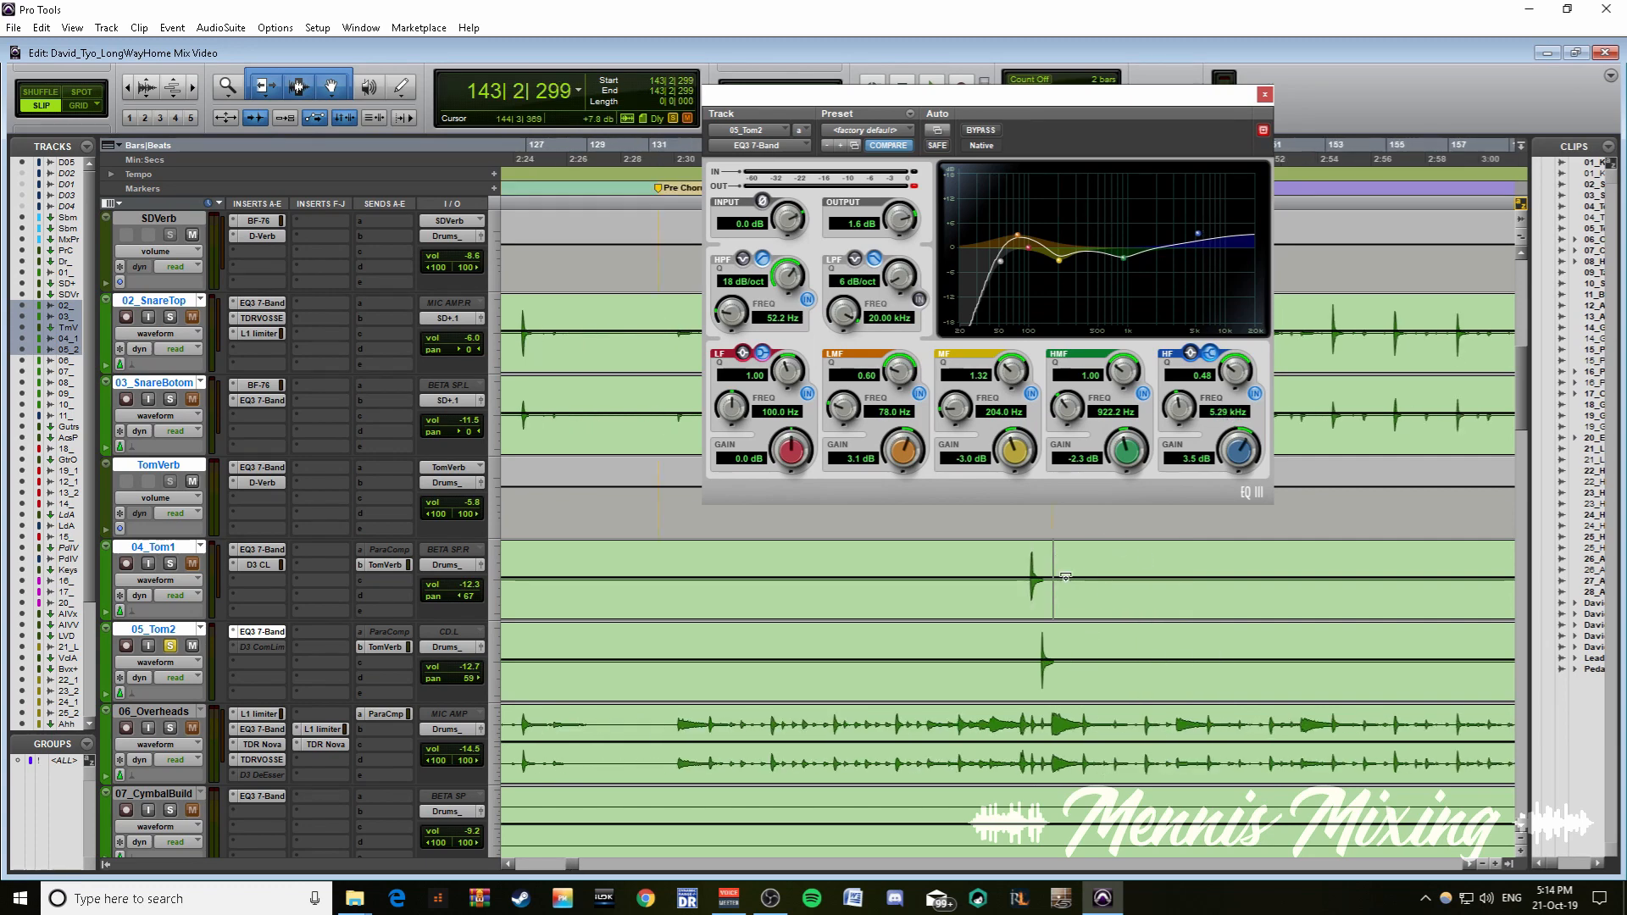
scroll(973, 676, down, 3)
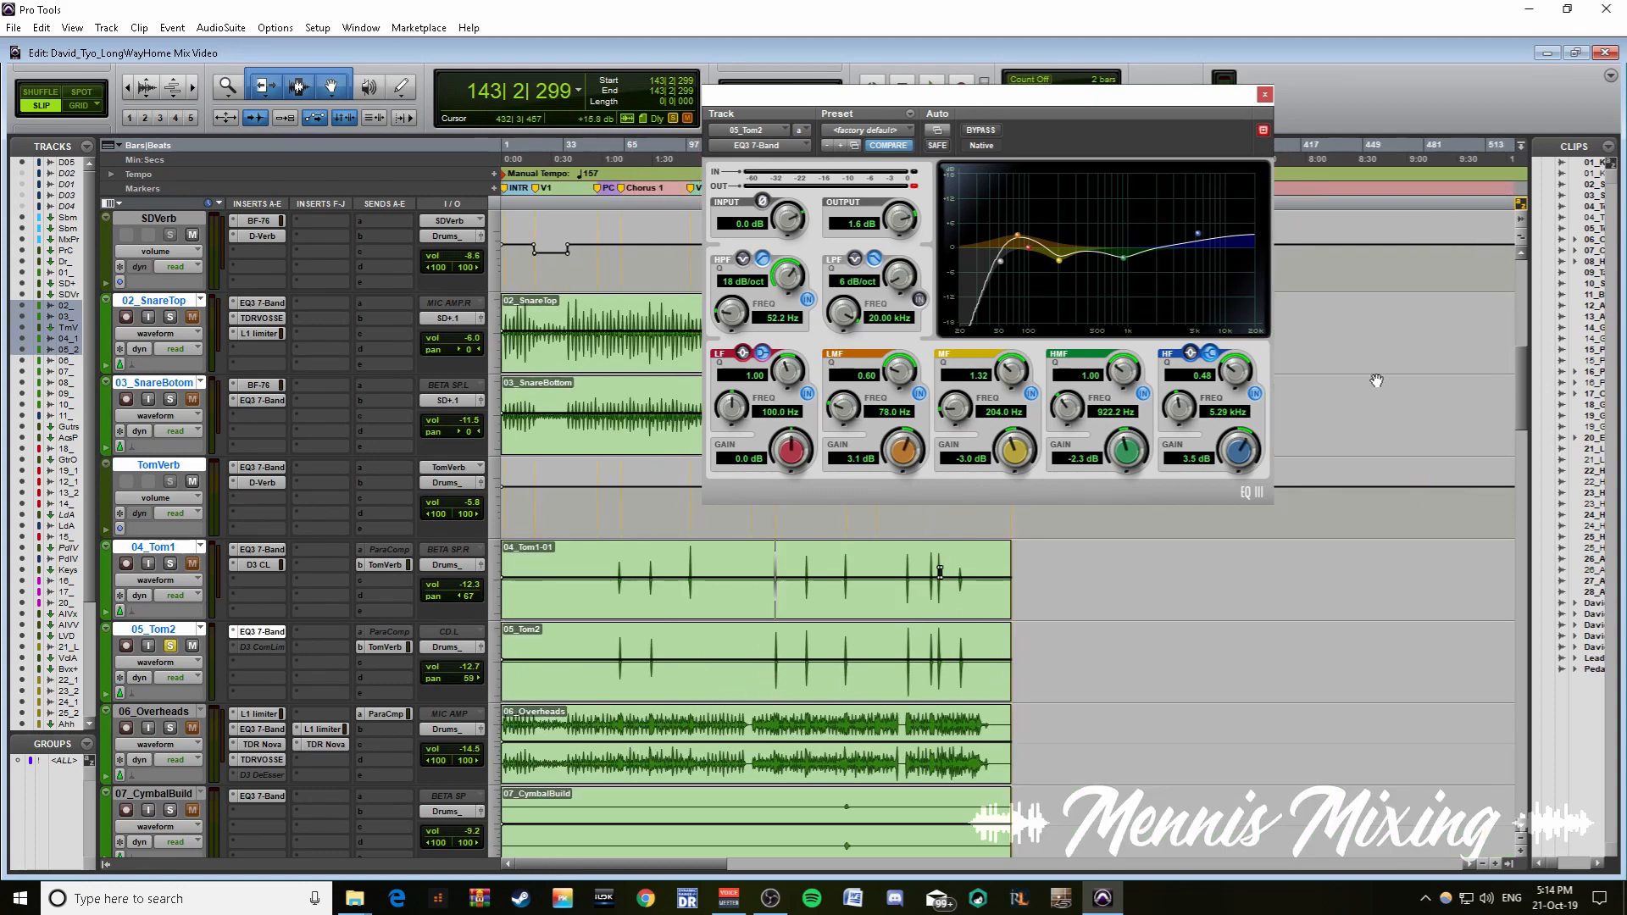
scroll(771, 623, up, 2)
scroll(778, 602, down, 1)
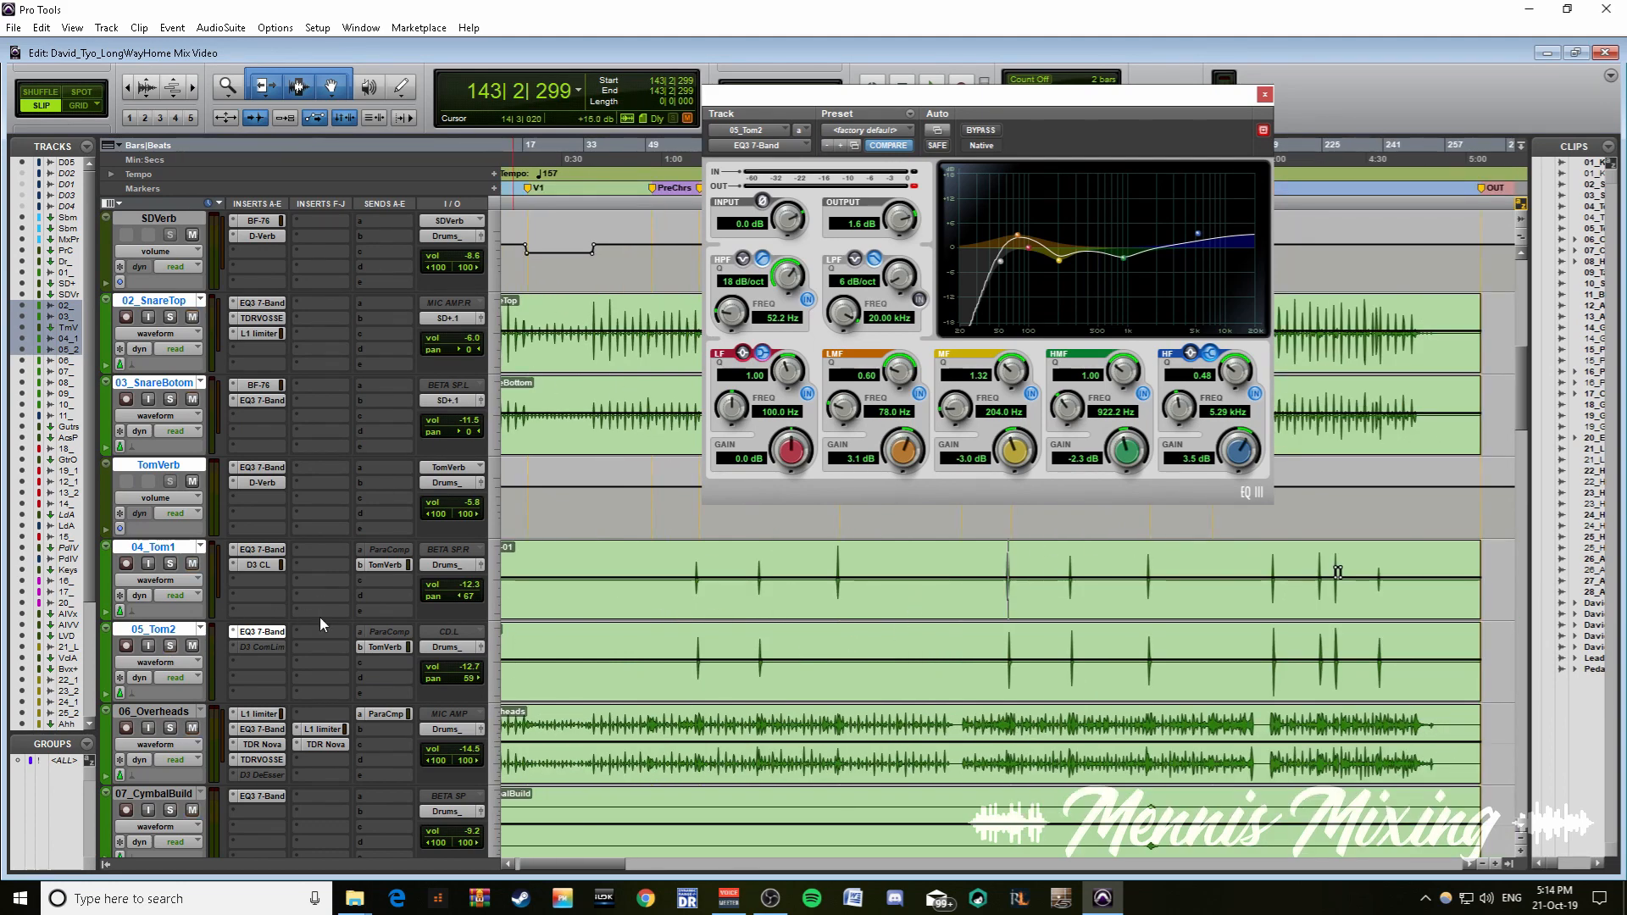
scroll(174, 610, down, 3)
click(170, 565)
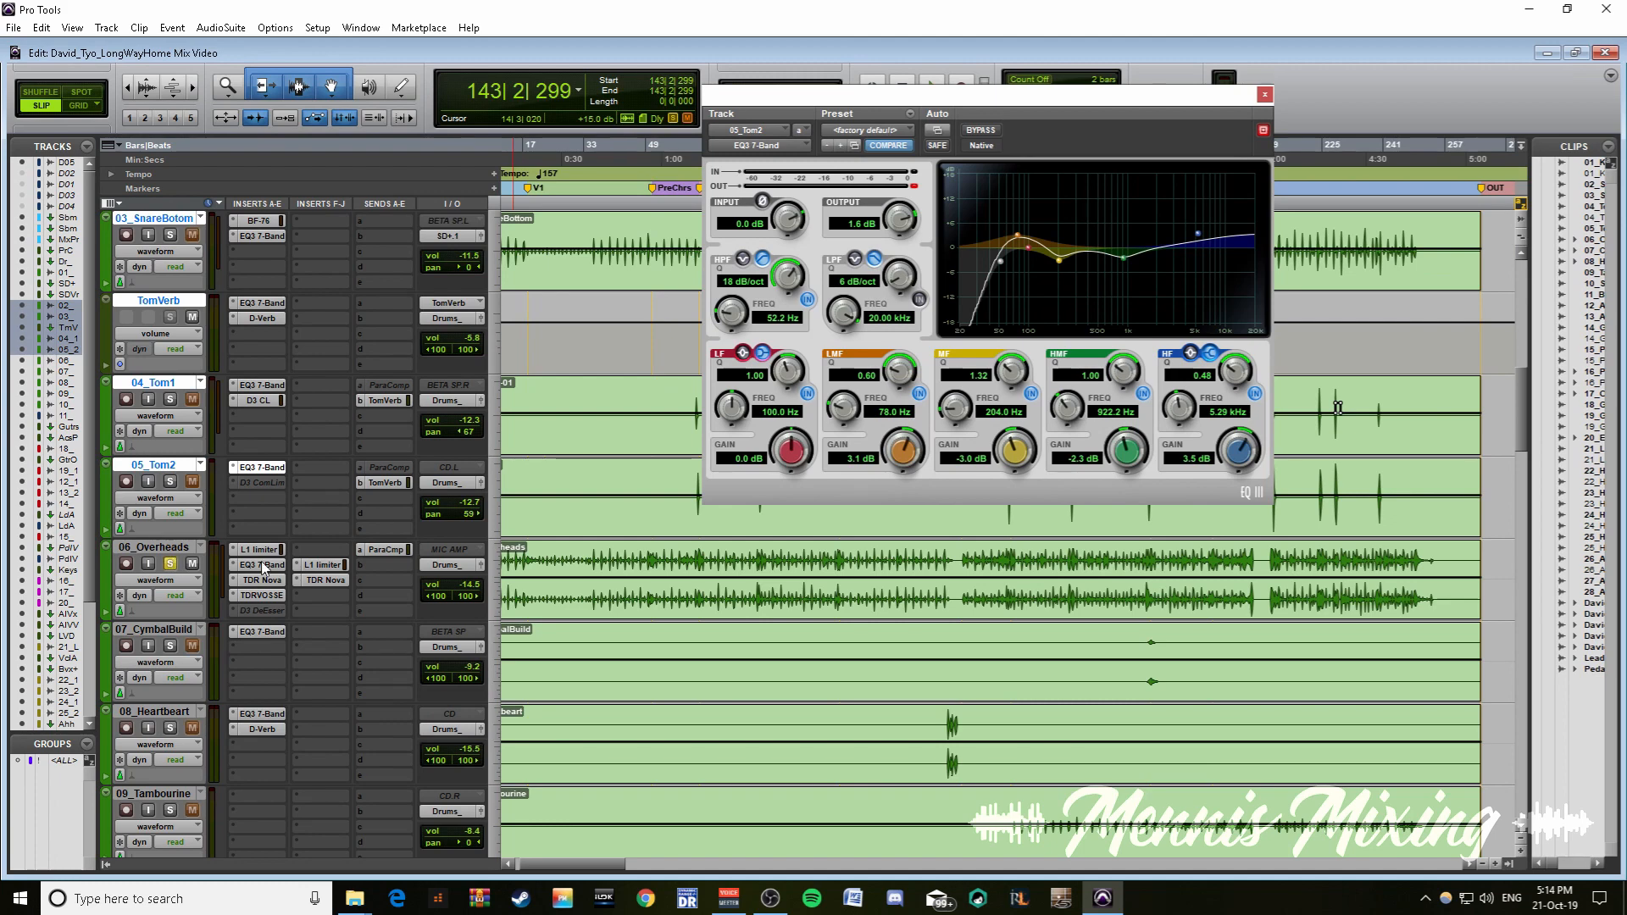
- Enlarge the 06_Overheads track height and place the edit cursor at 160|3|021 on its waveform
scroll(672, 606, down, 1)
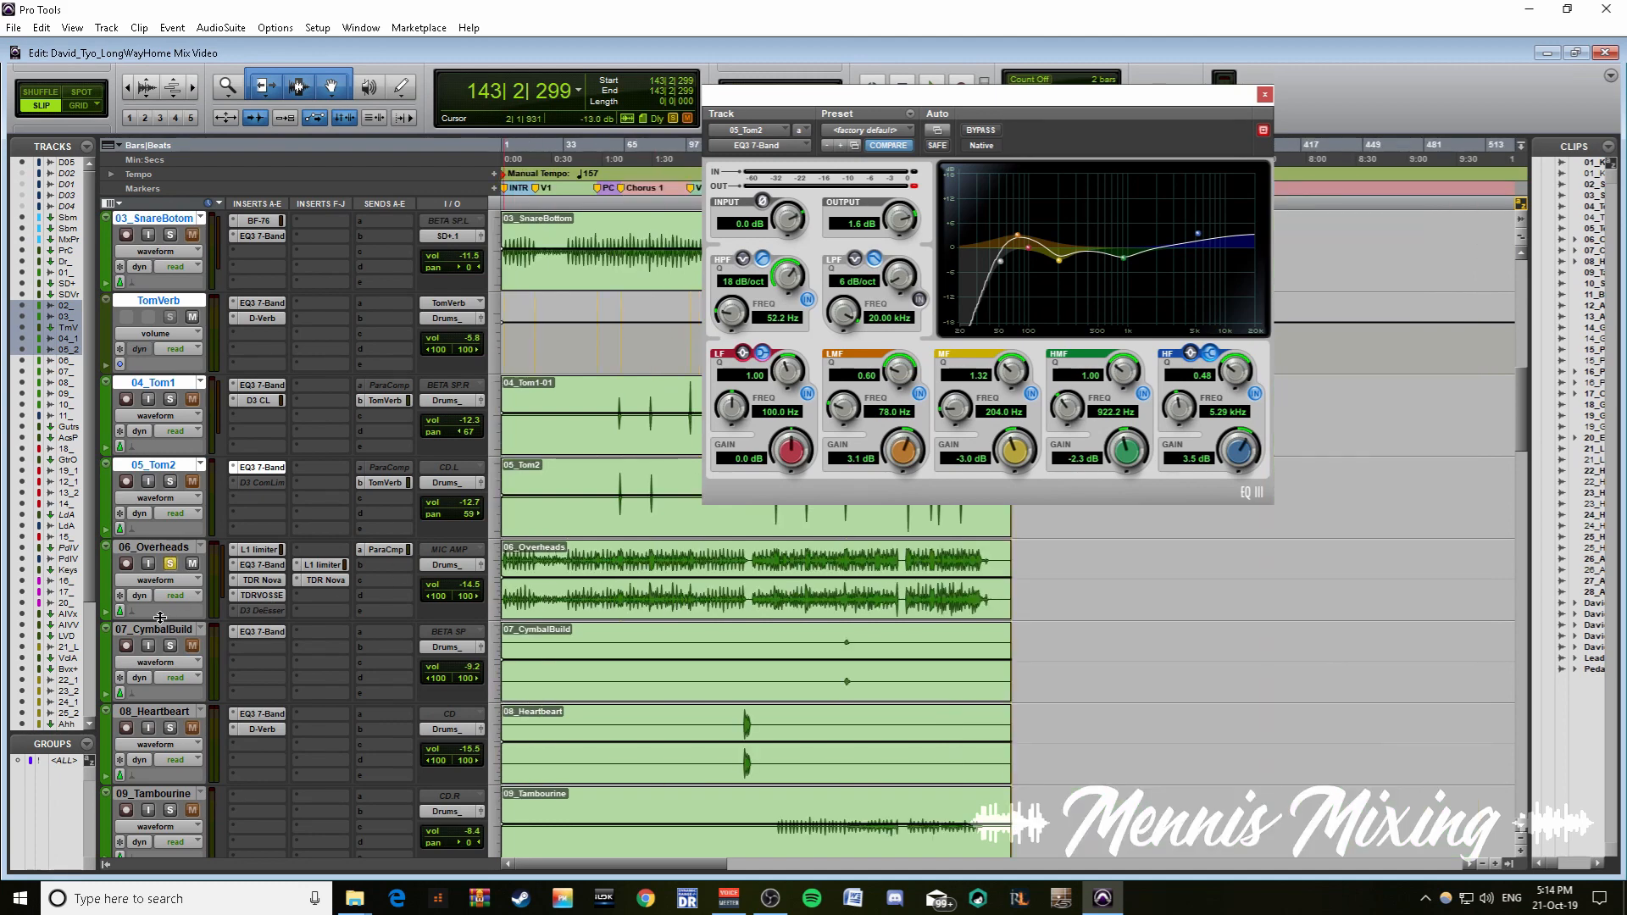
drag(171, 690, 181, 778)
click(808, 568)
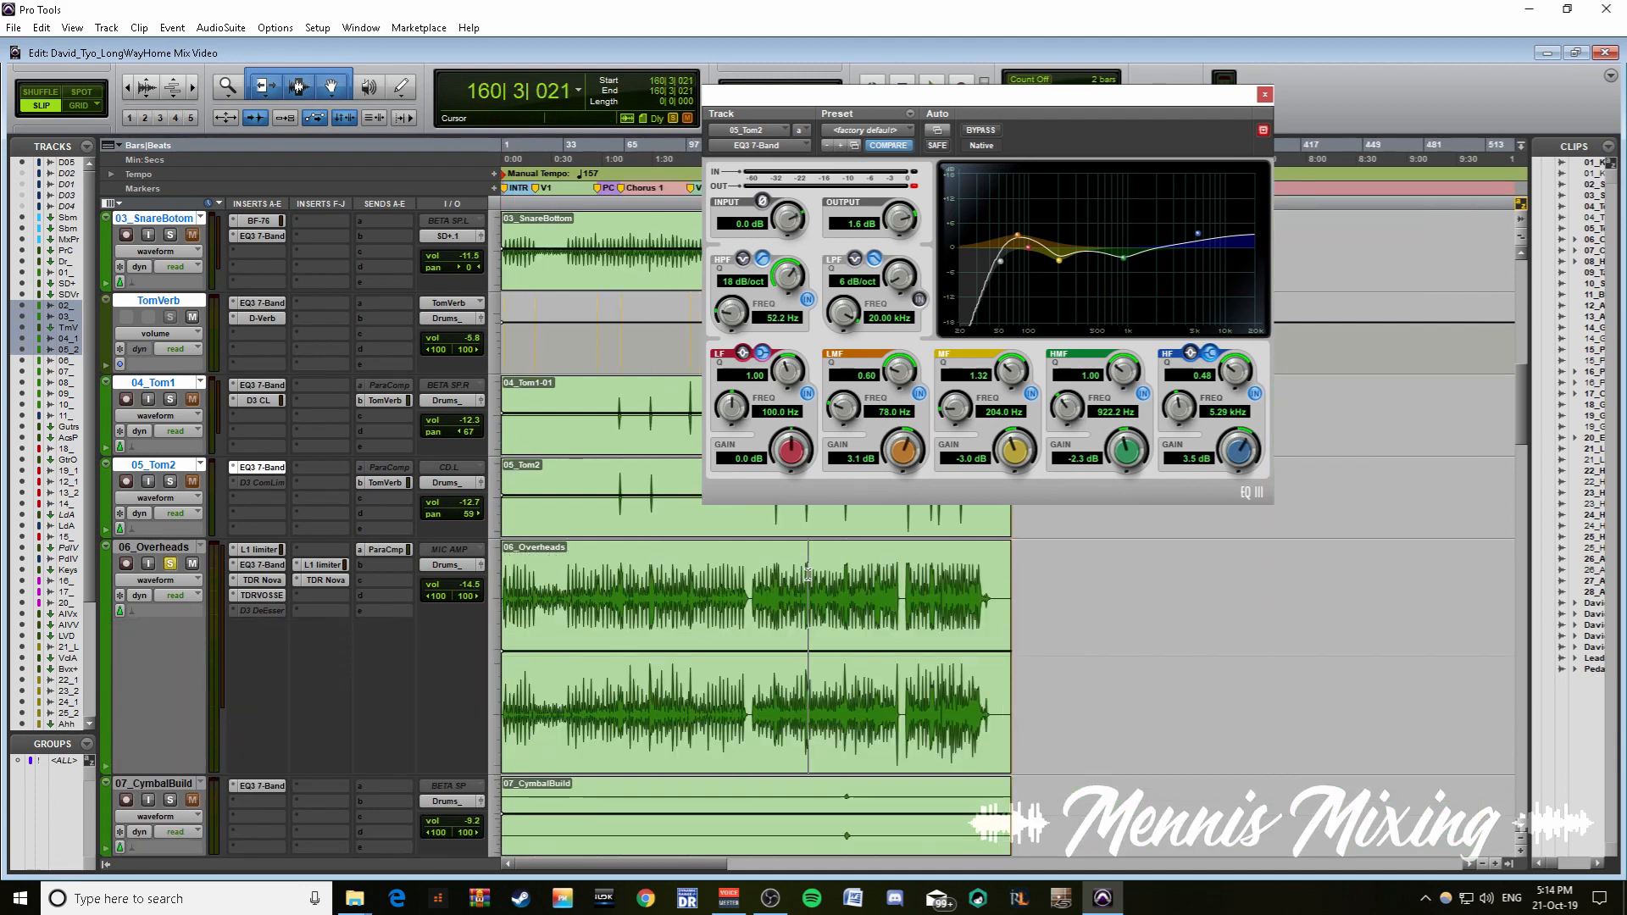
key(t)
key(t)
key(t)
key(r)
key(r)
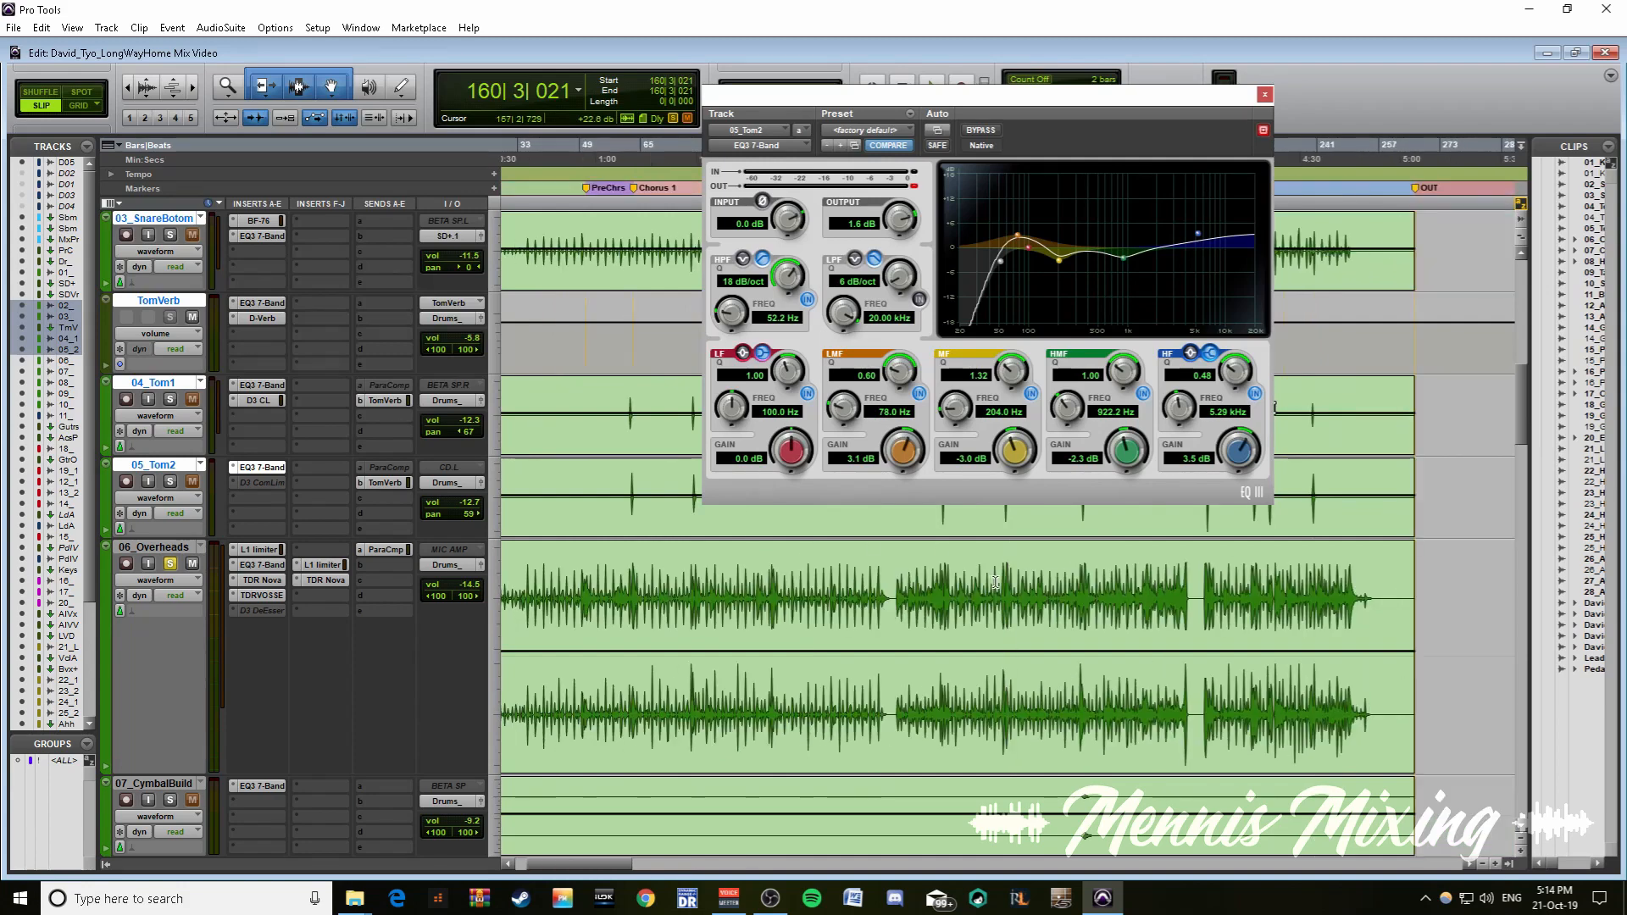
- Open the first L1 limiter on 06_Overheads, highlight the passage from about bar 132 to 207, and place the cursor at 131|2|659
click(258, 549)
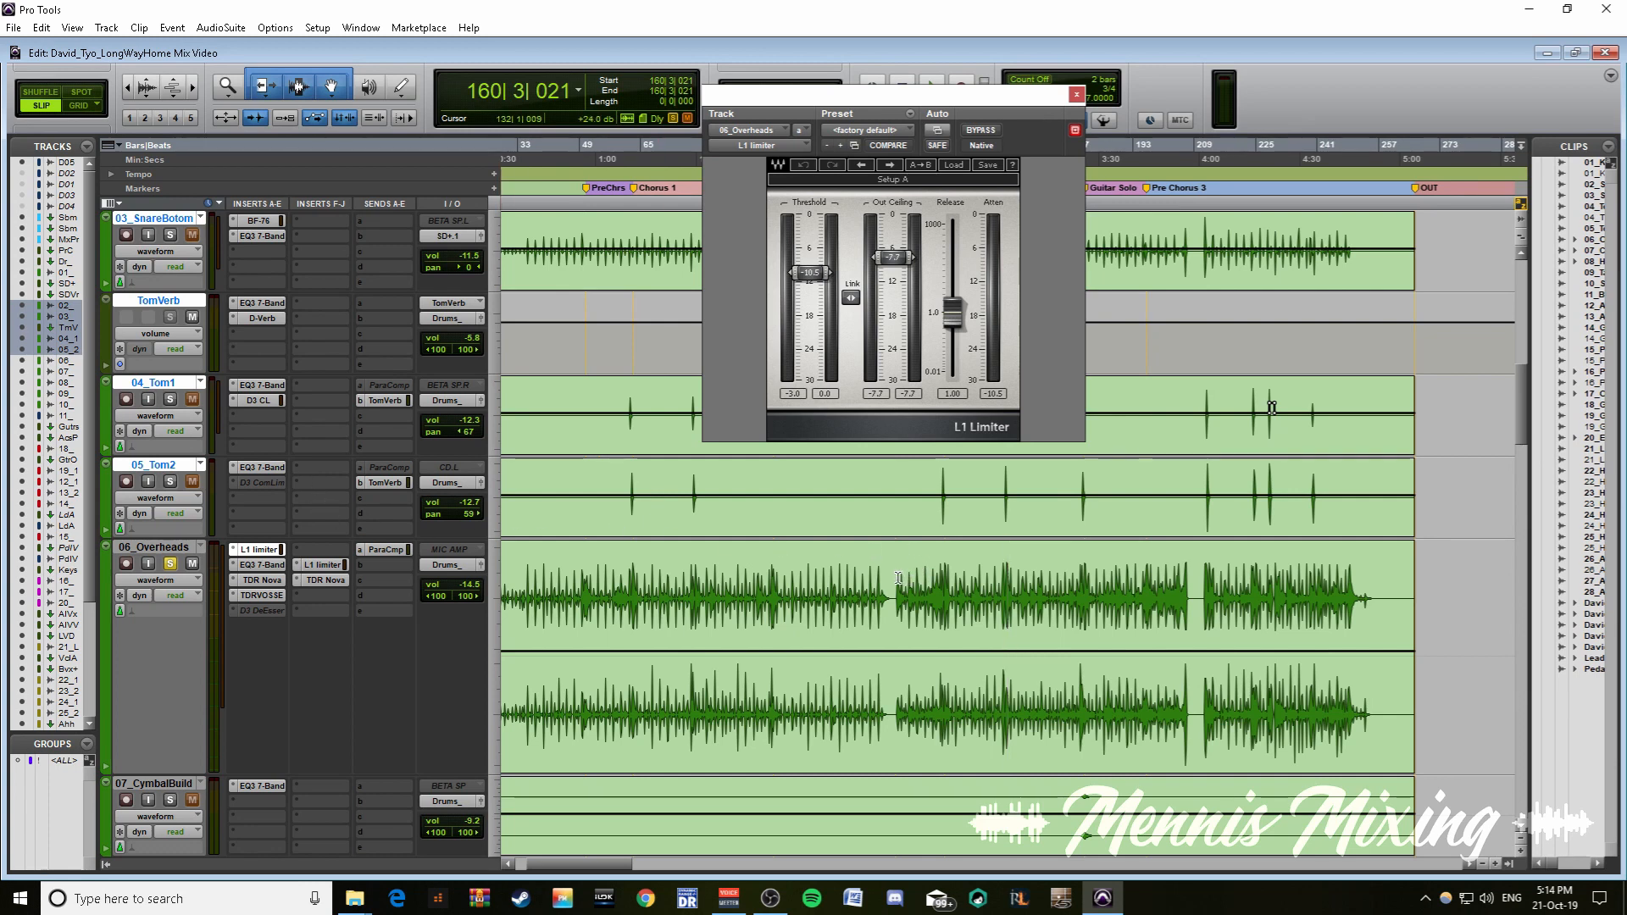
drag(898, 576, 1190, 576)
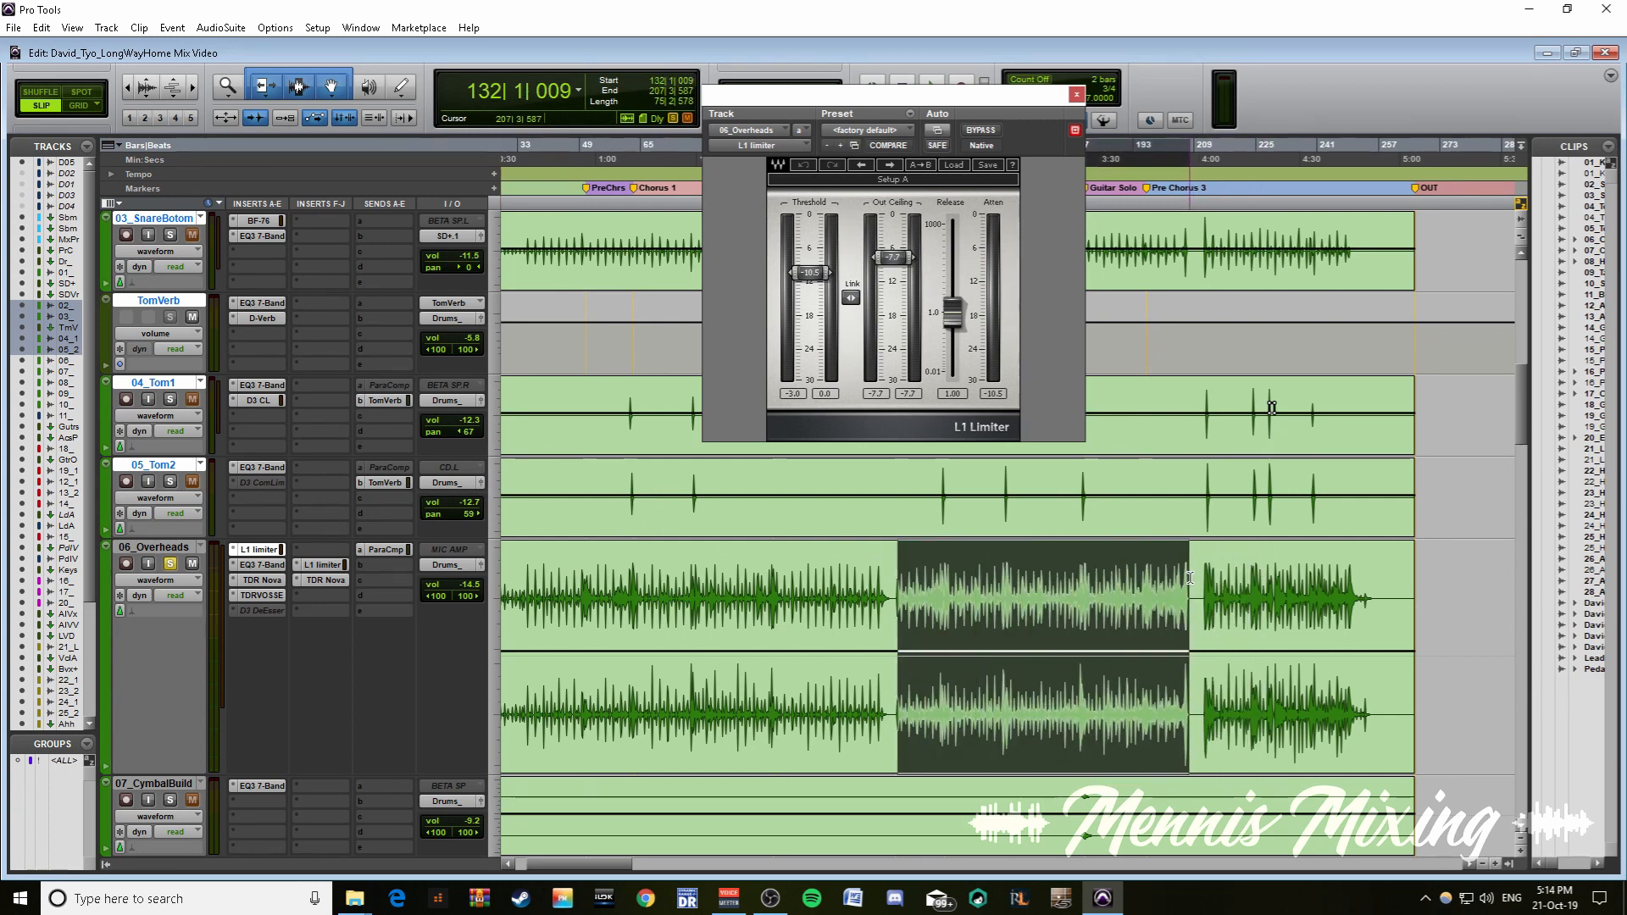
shift+click(894, 566)
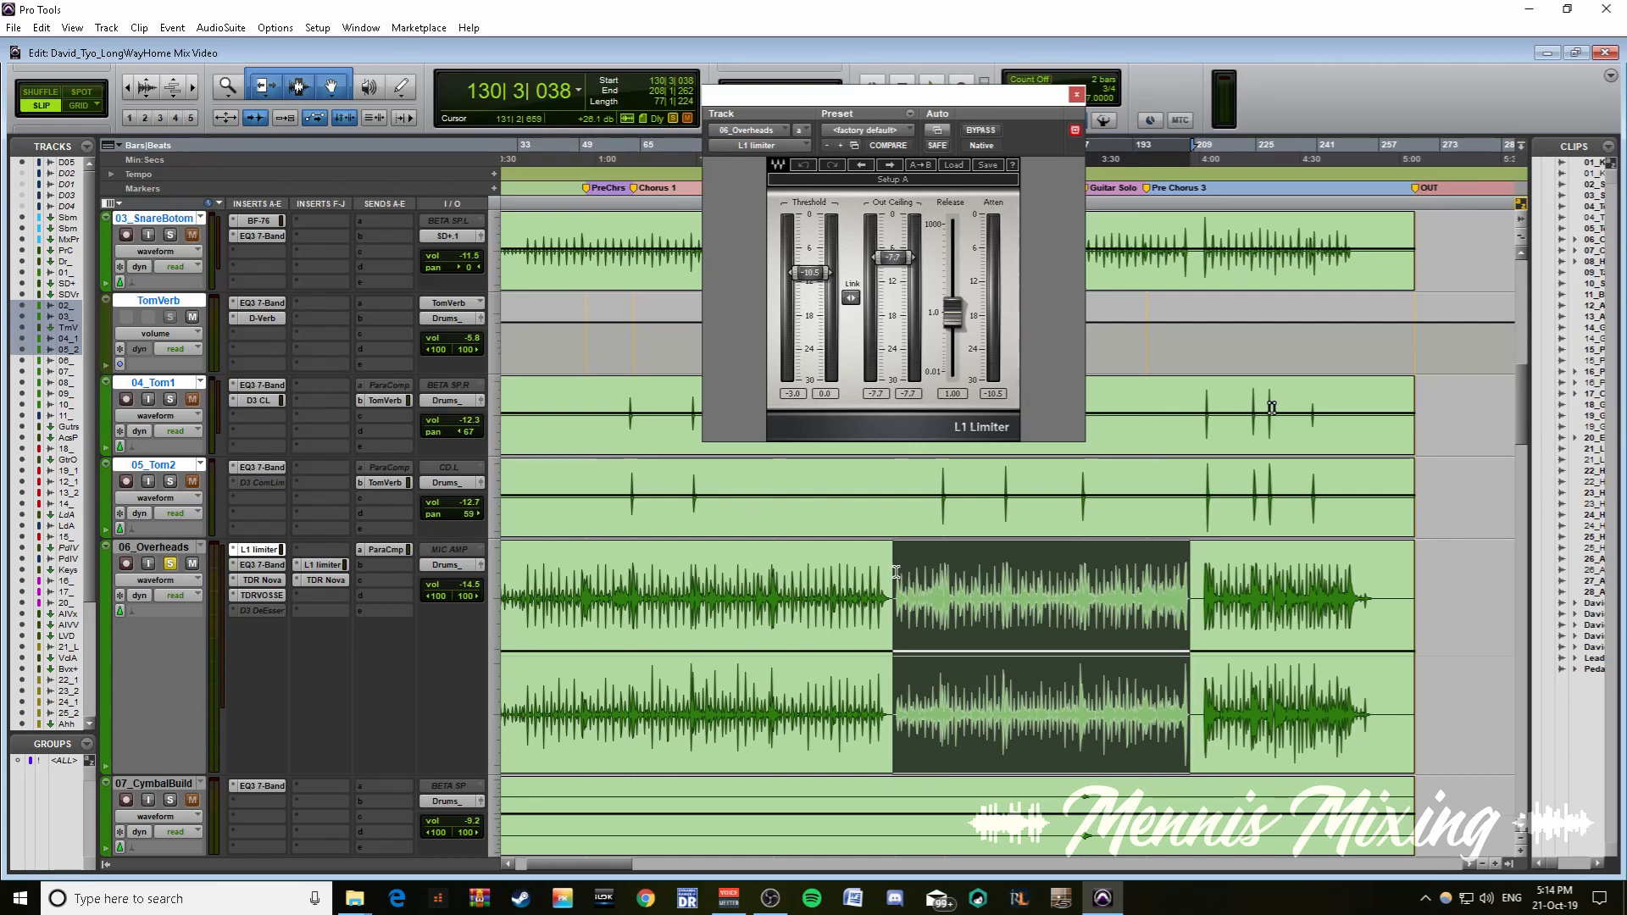
click(896, 569)
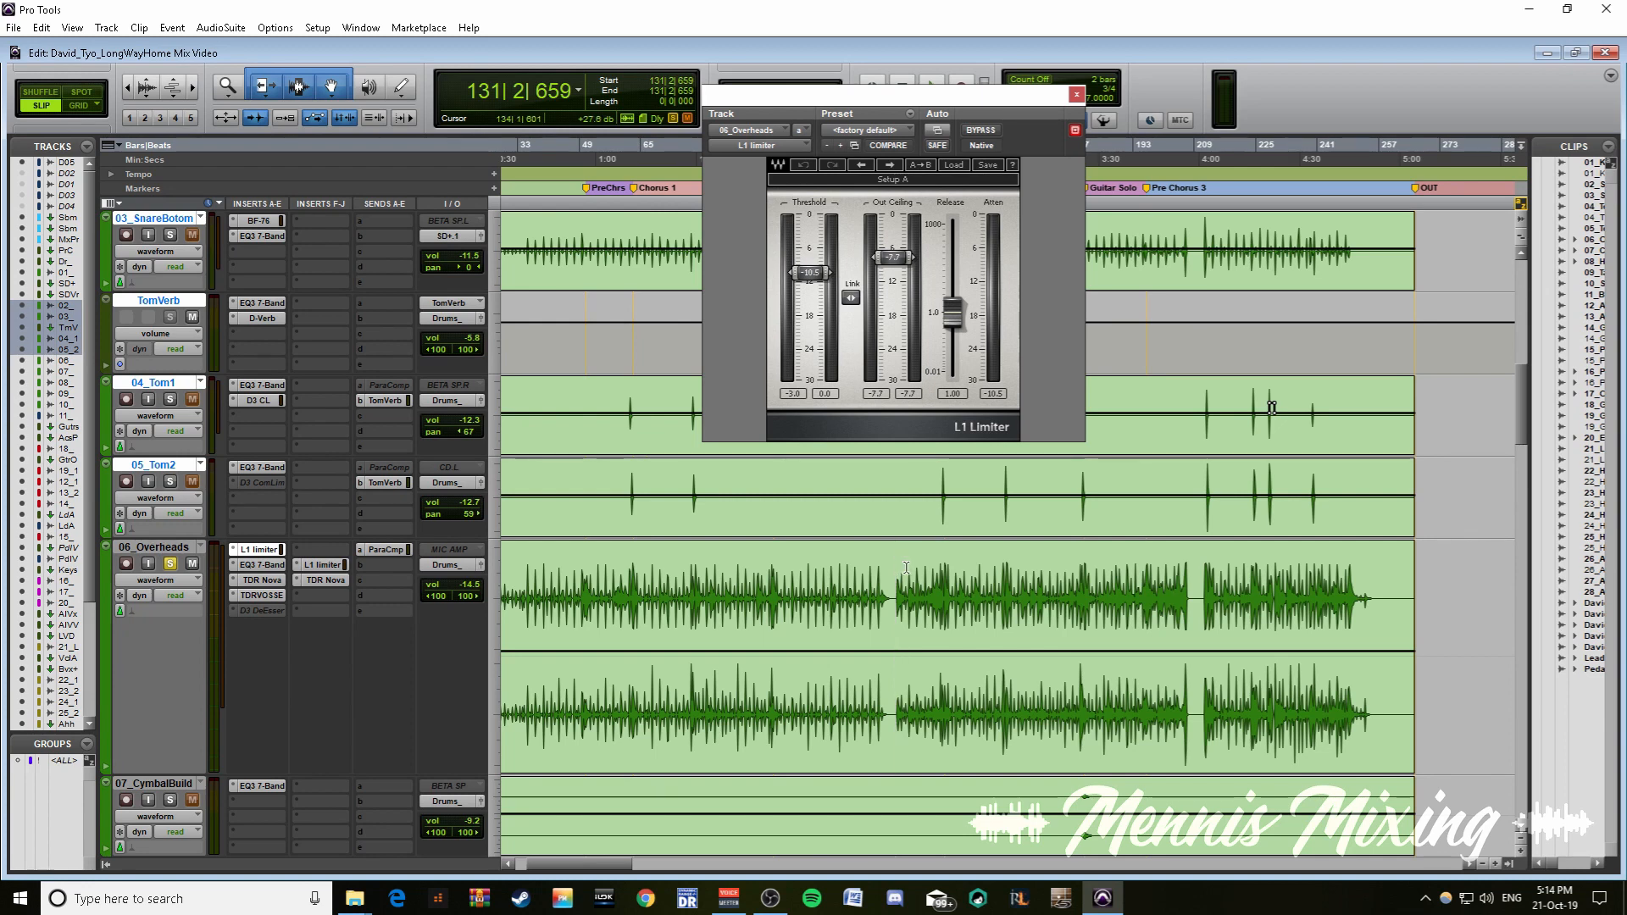
- Compare the settings of the two TDR Nova inserts on 06_Overheads
click(324, 565)
click(331, 580)
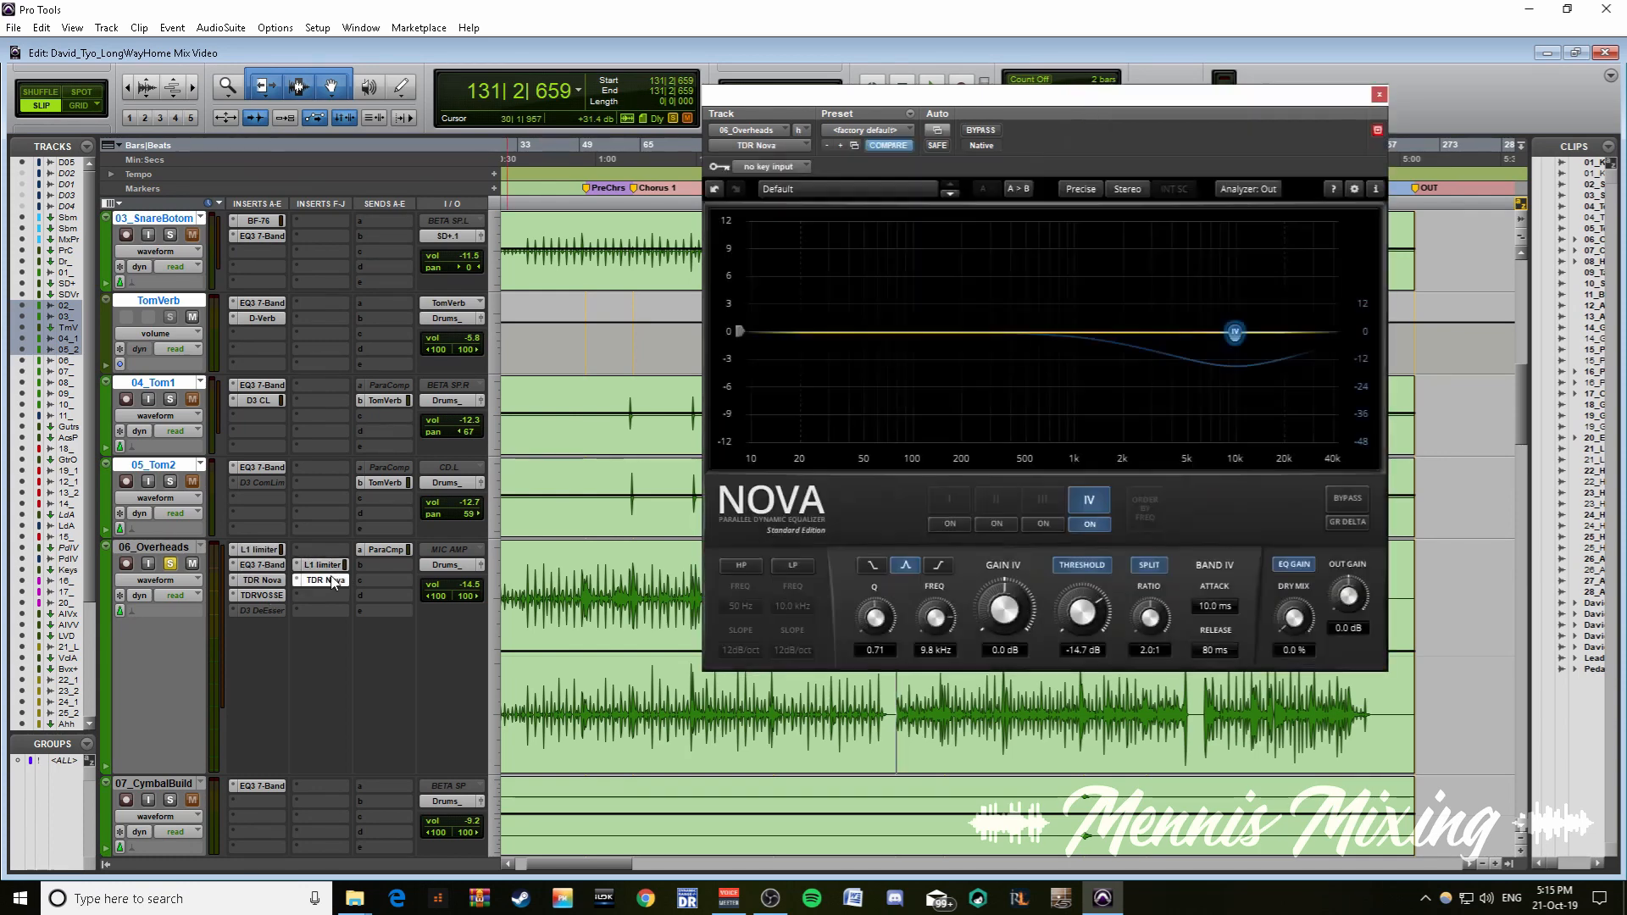
click(258, 566)
click(265, 580)
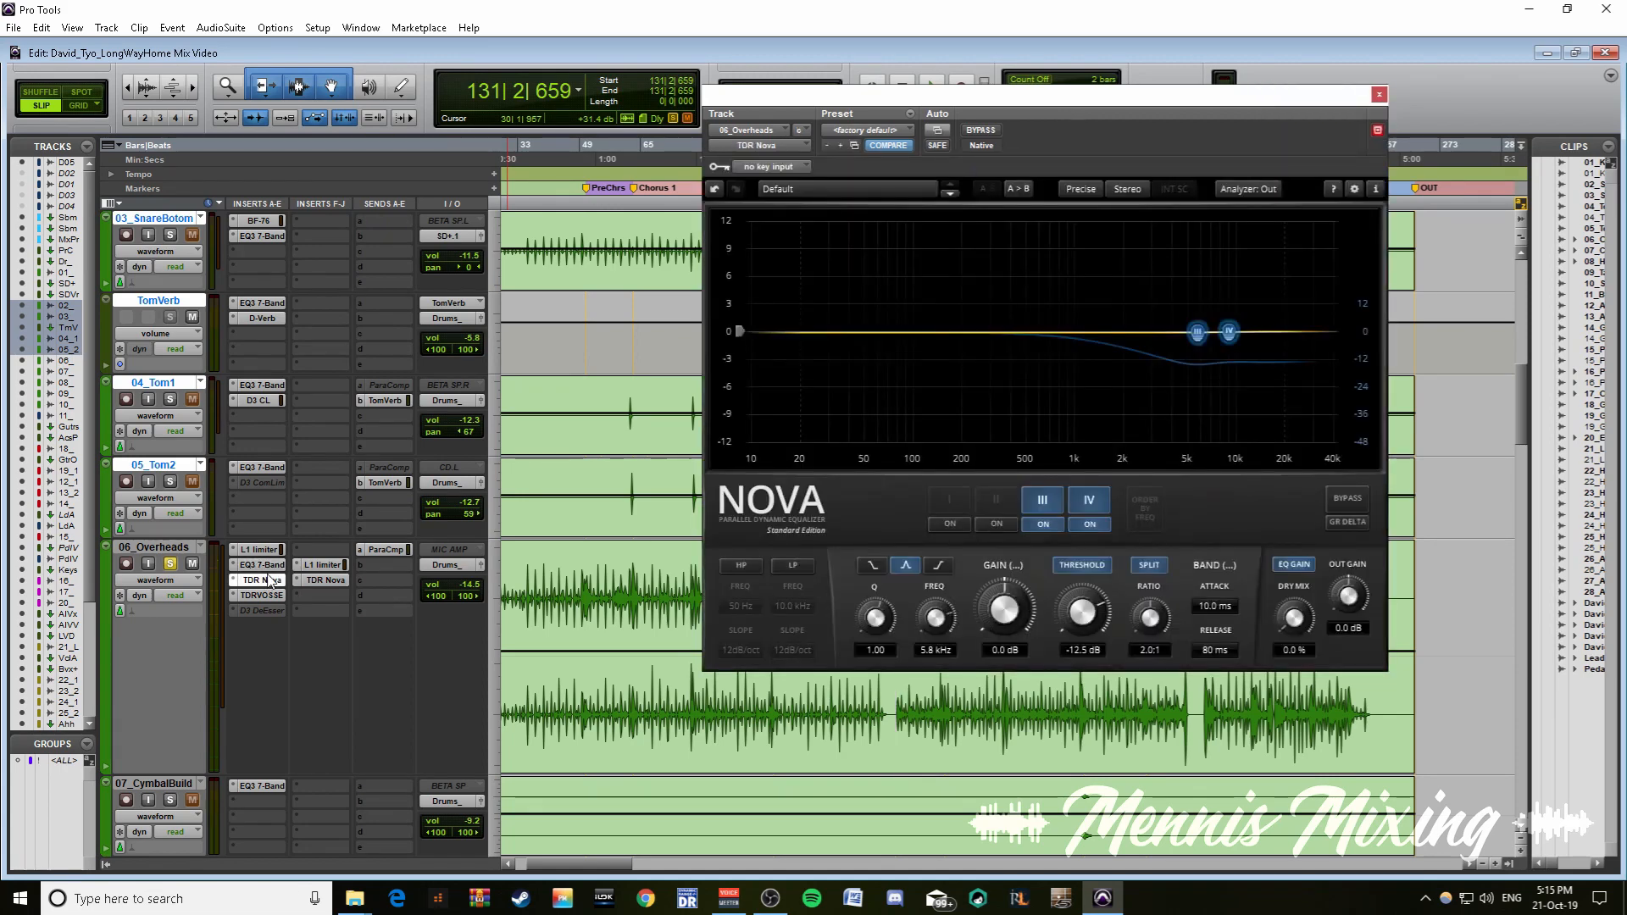
click(330, 582)
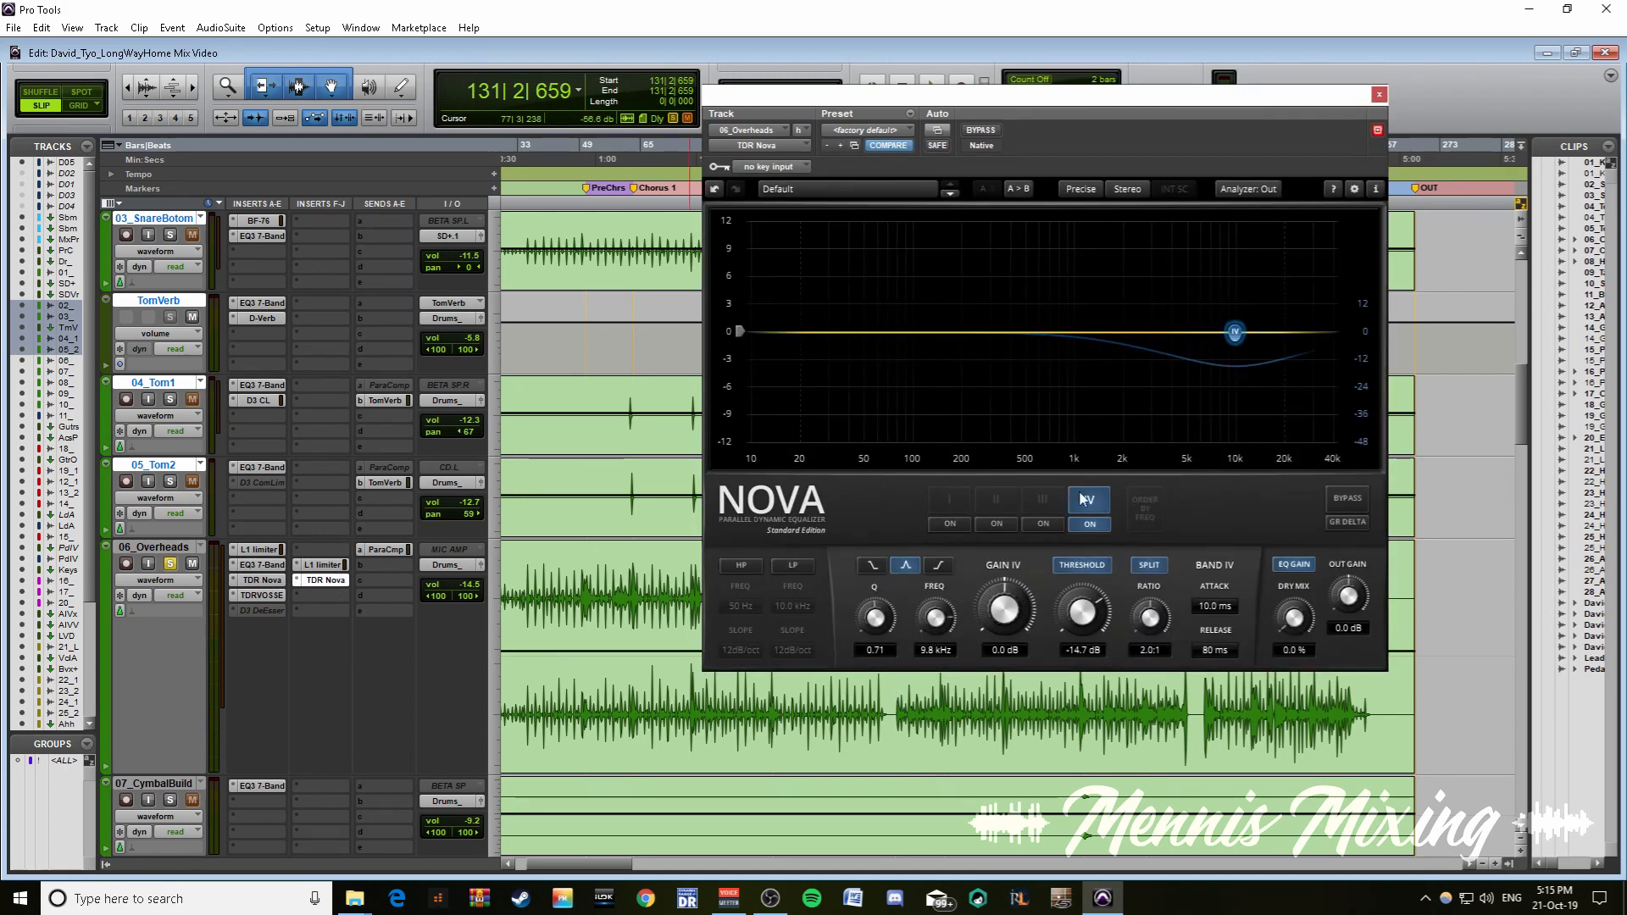
click(263, 582)
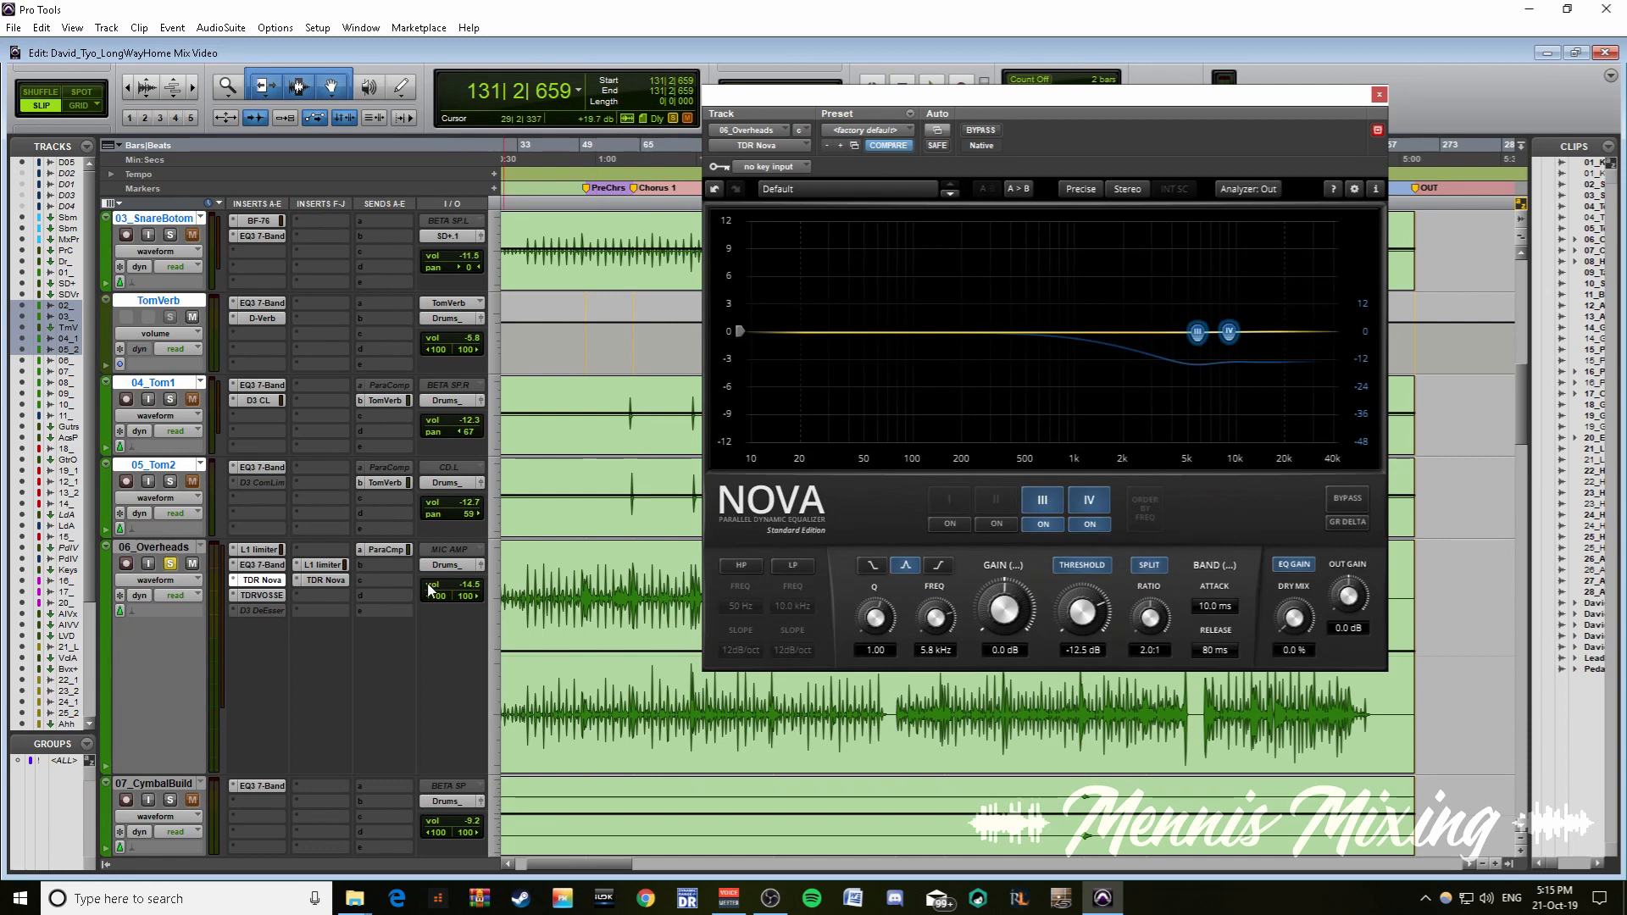
click(329, 581)
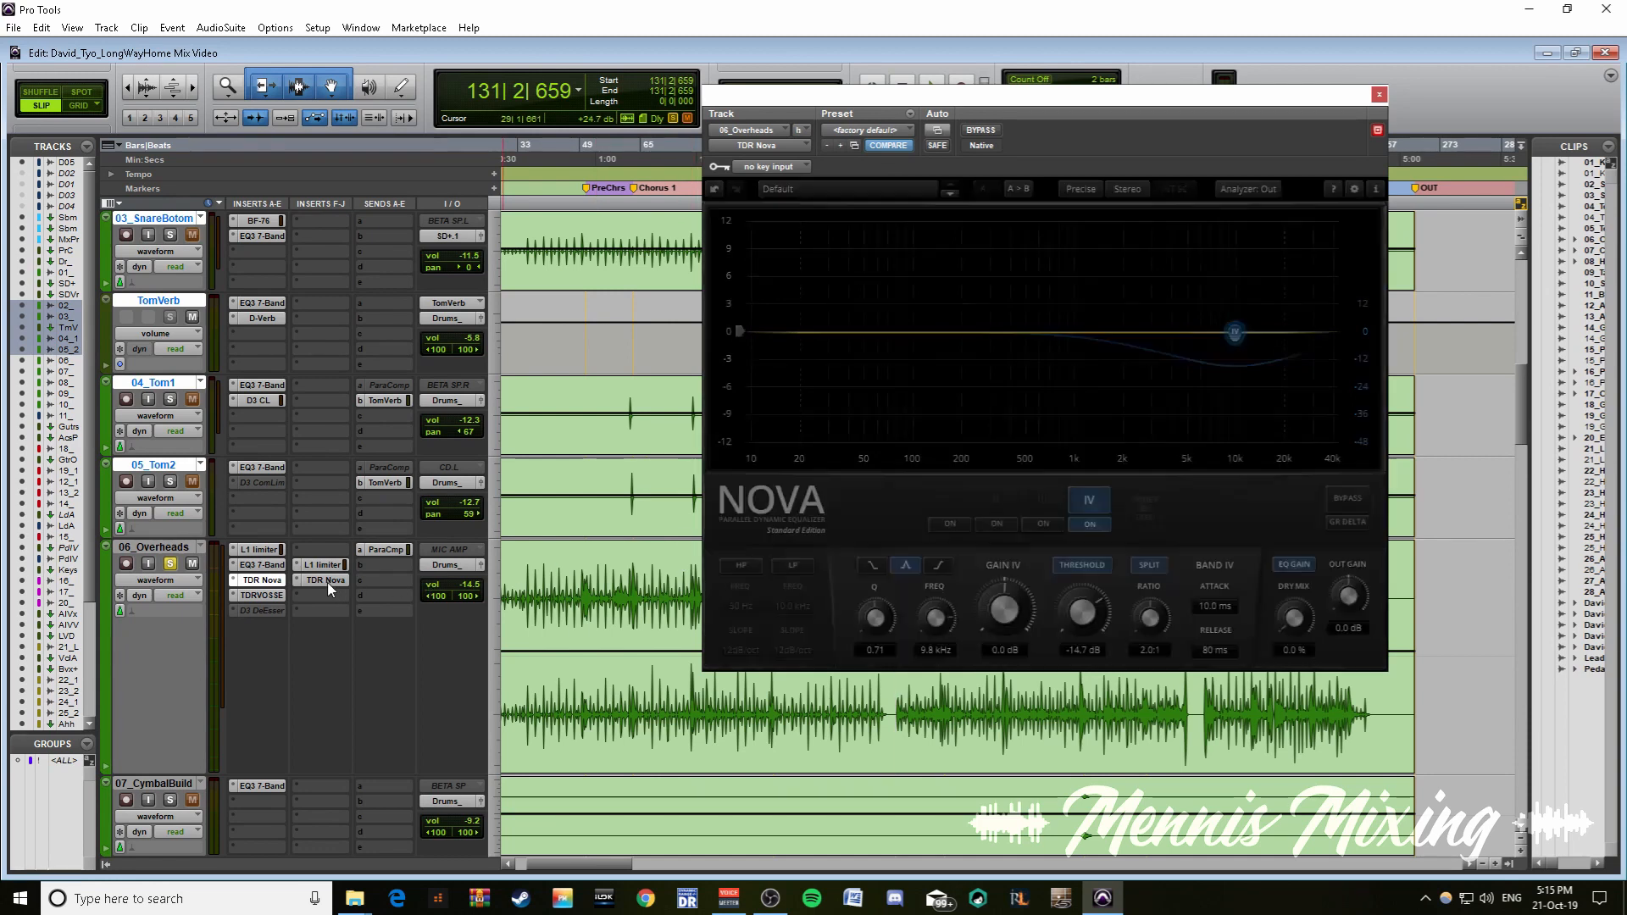
- View the second L1 limiter, the EQ3 7-Band and the TDR VOS SlickEQ on 06_Overheads
click(331, 565)
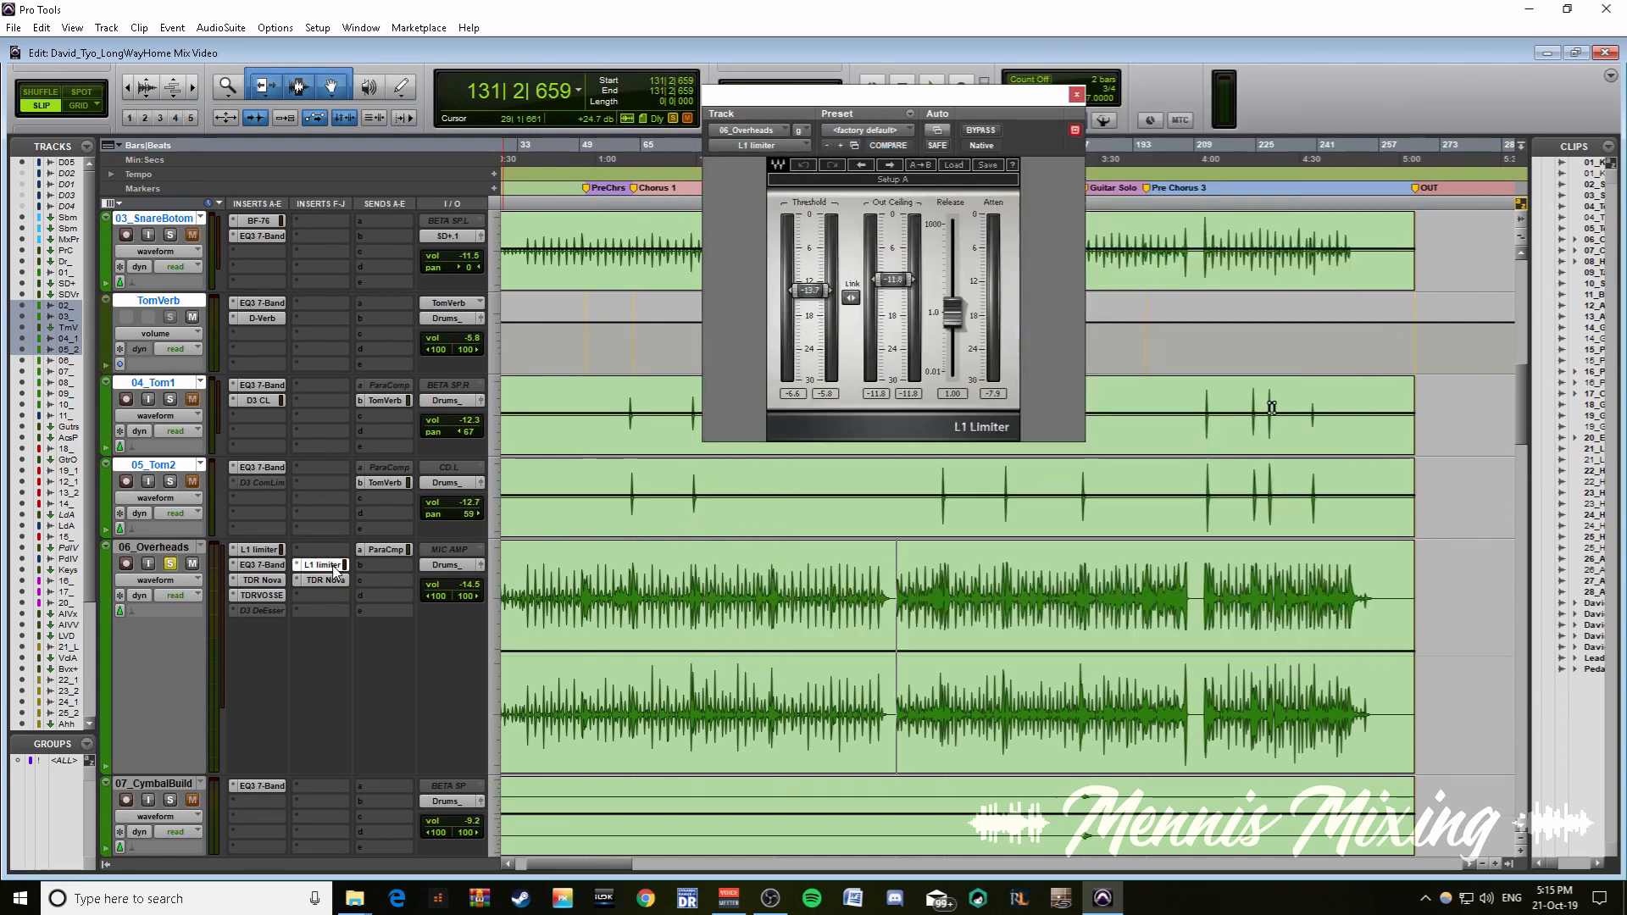
click(274, 565)
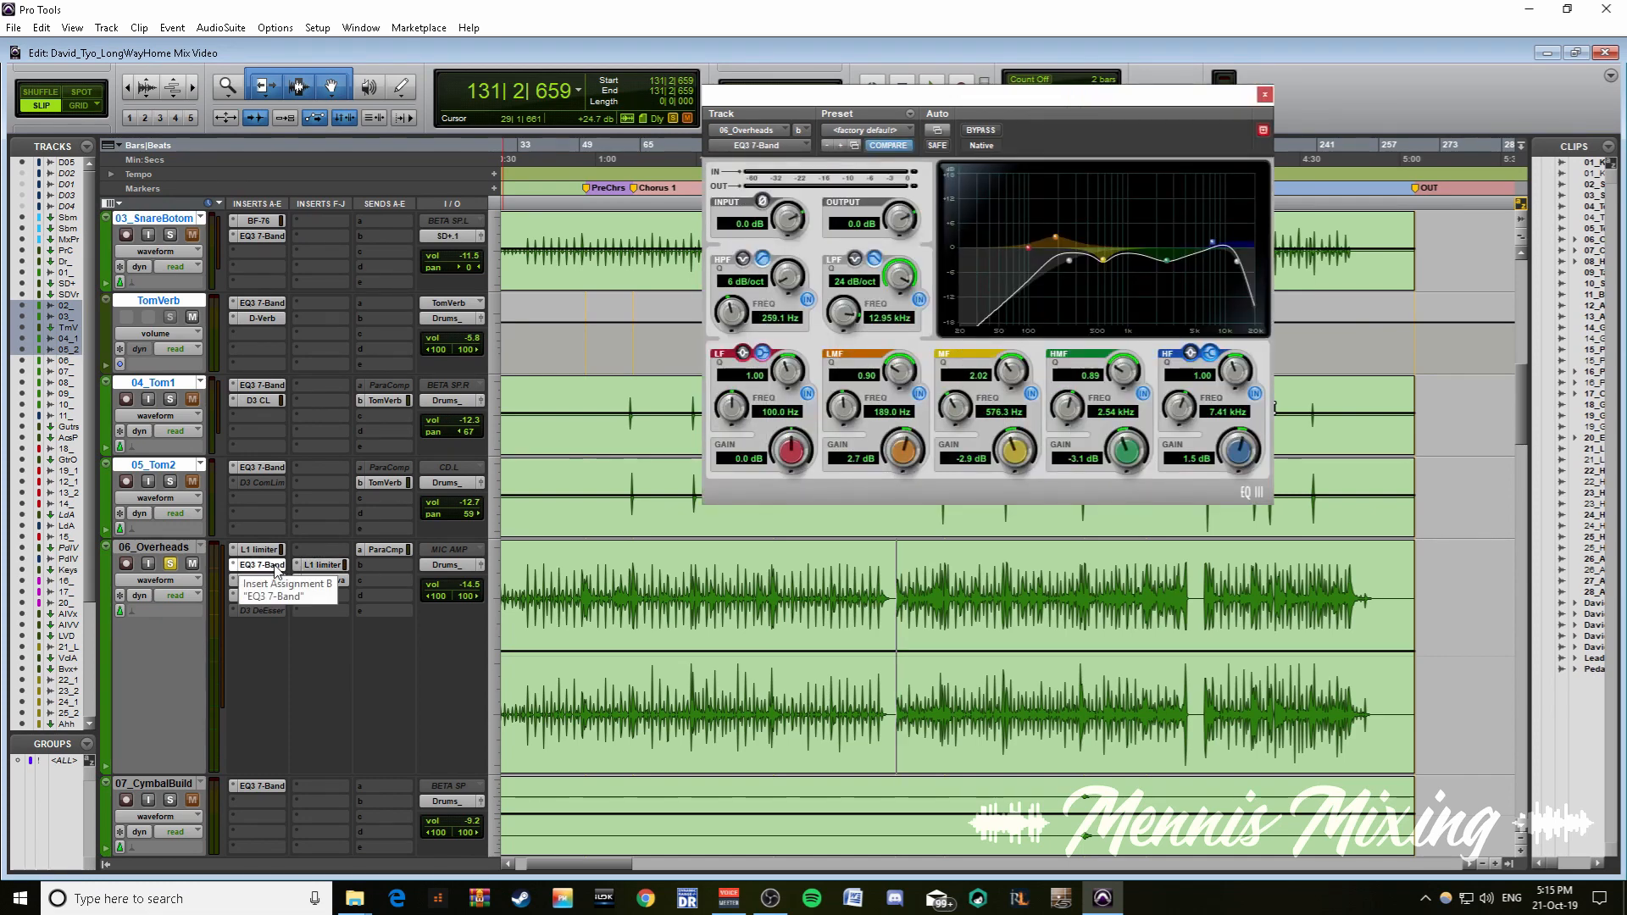
click(262, 596)
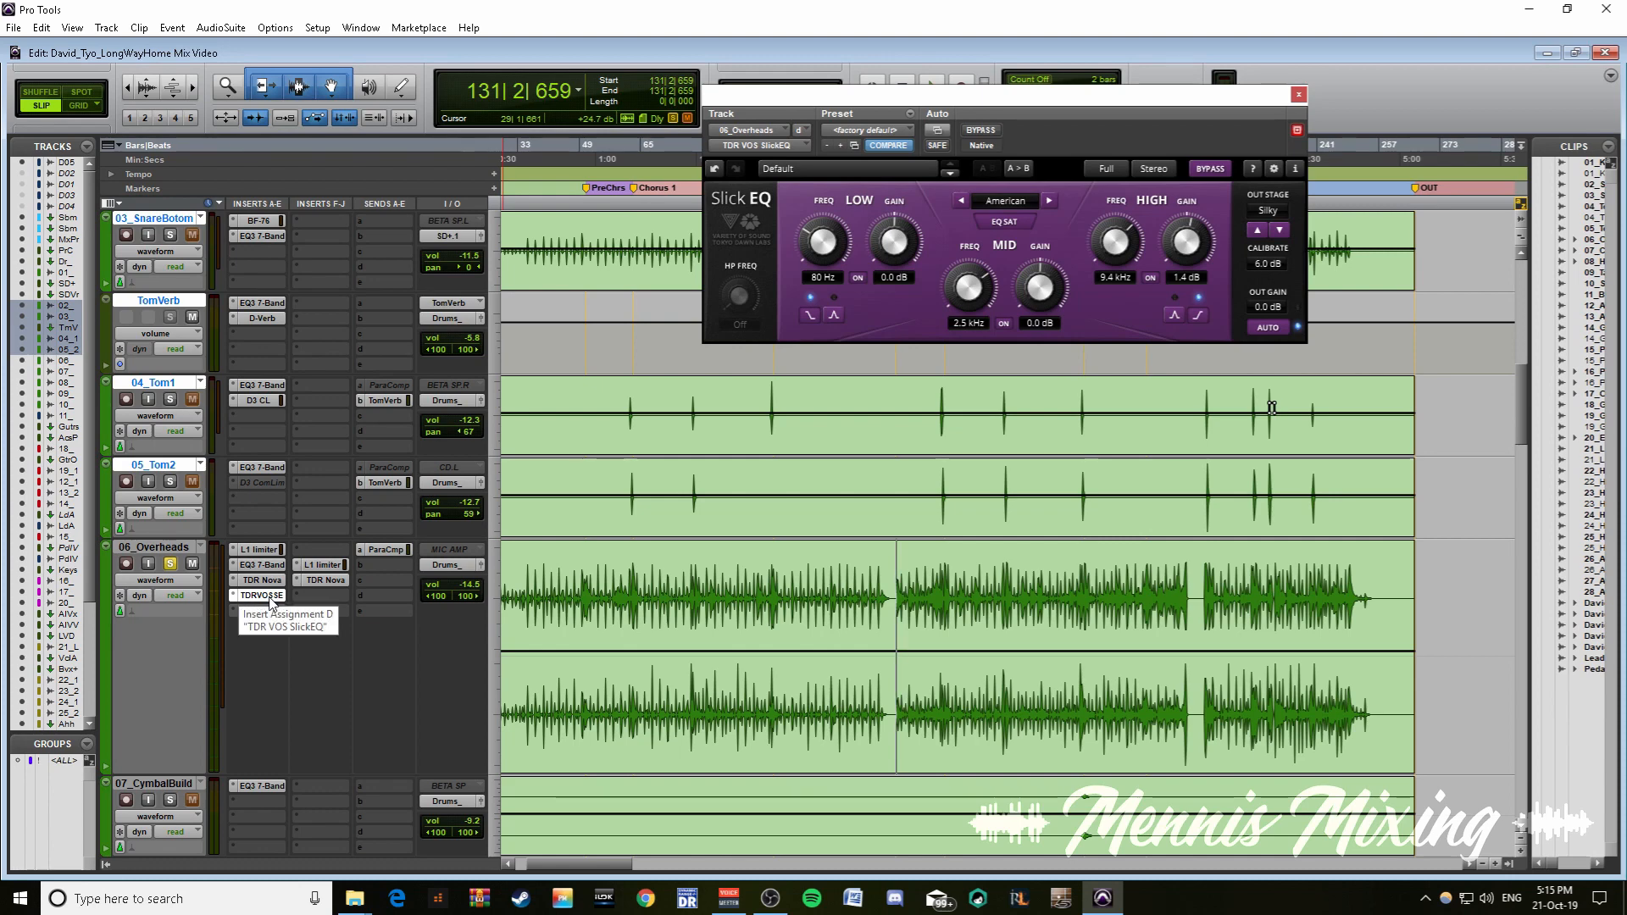
- Play the 06_Overheads passage from 130|3|673 to 208|2|572 with the L1 limiters active, and again with both bypassed
click(257, 549)
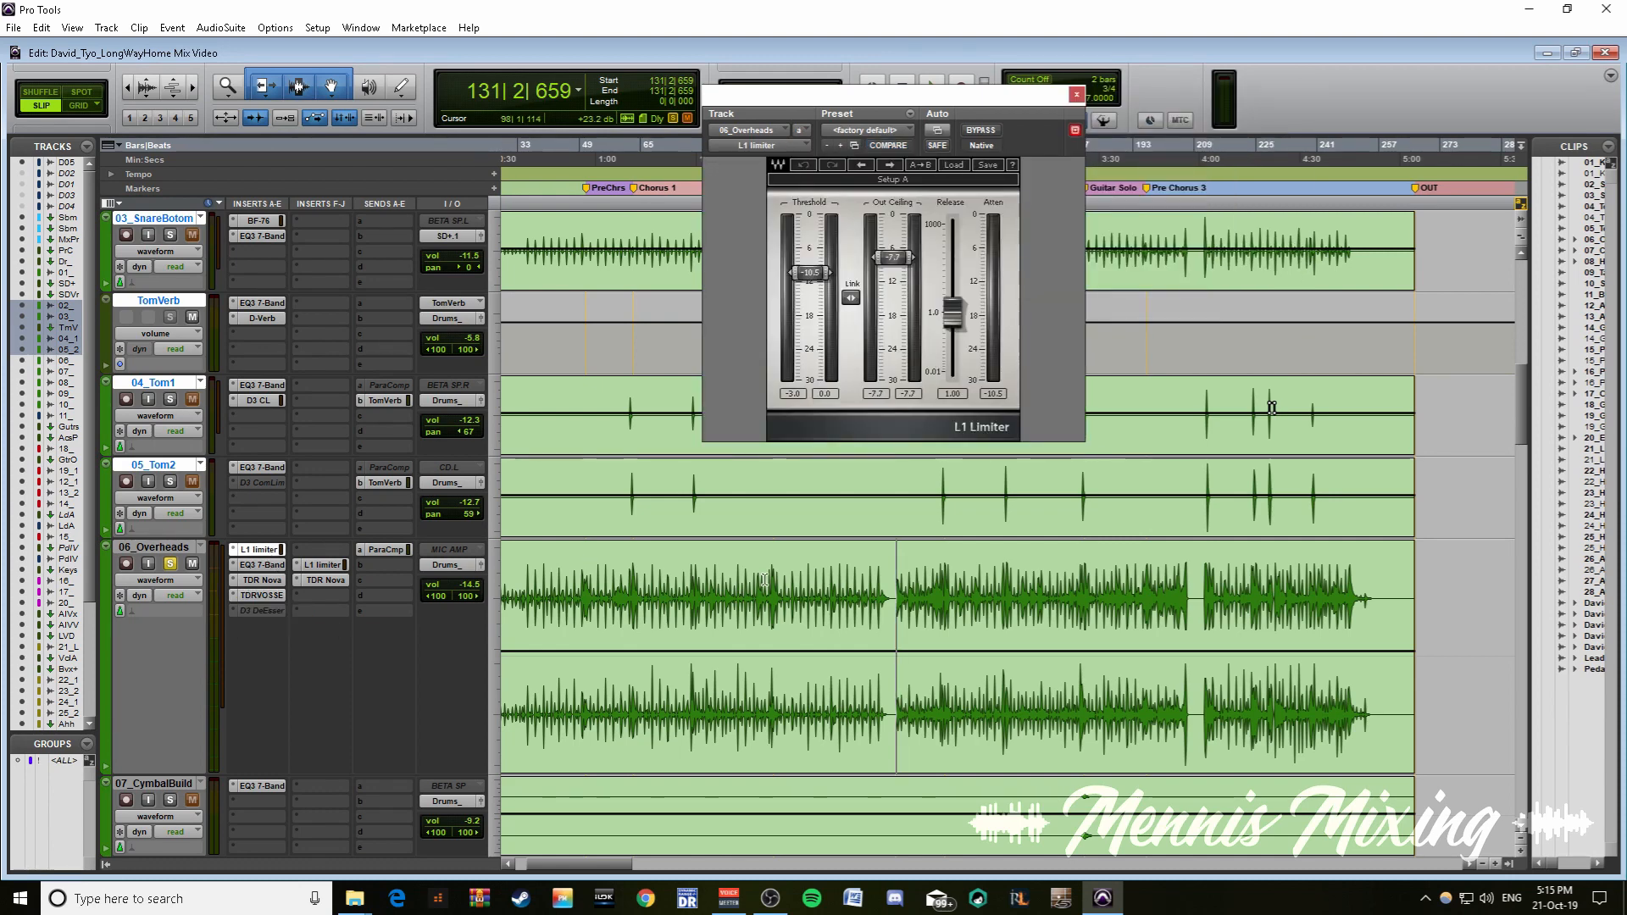
drag(894, 598, 1192, 599)
key(space)
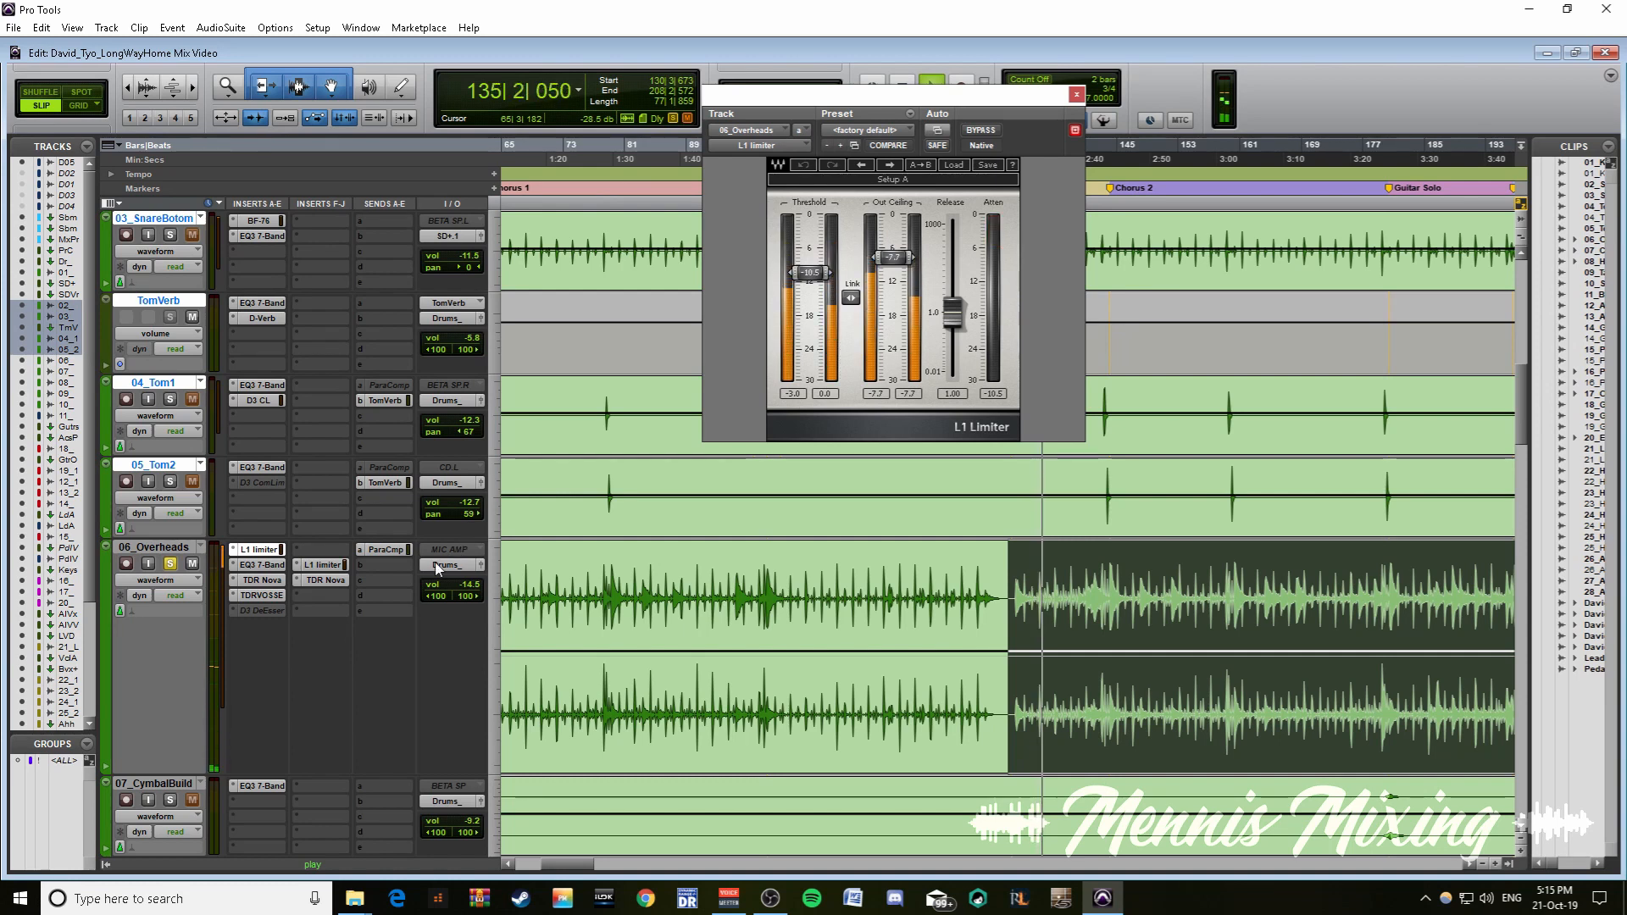
ctrl+click(270, 550)
ctrl+click(326, 565)
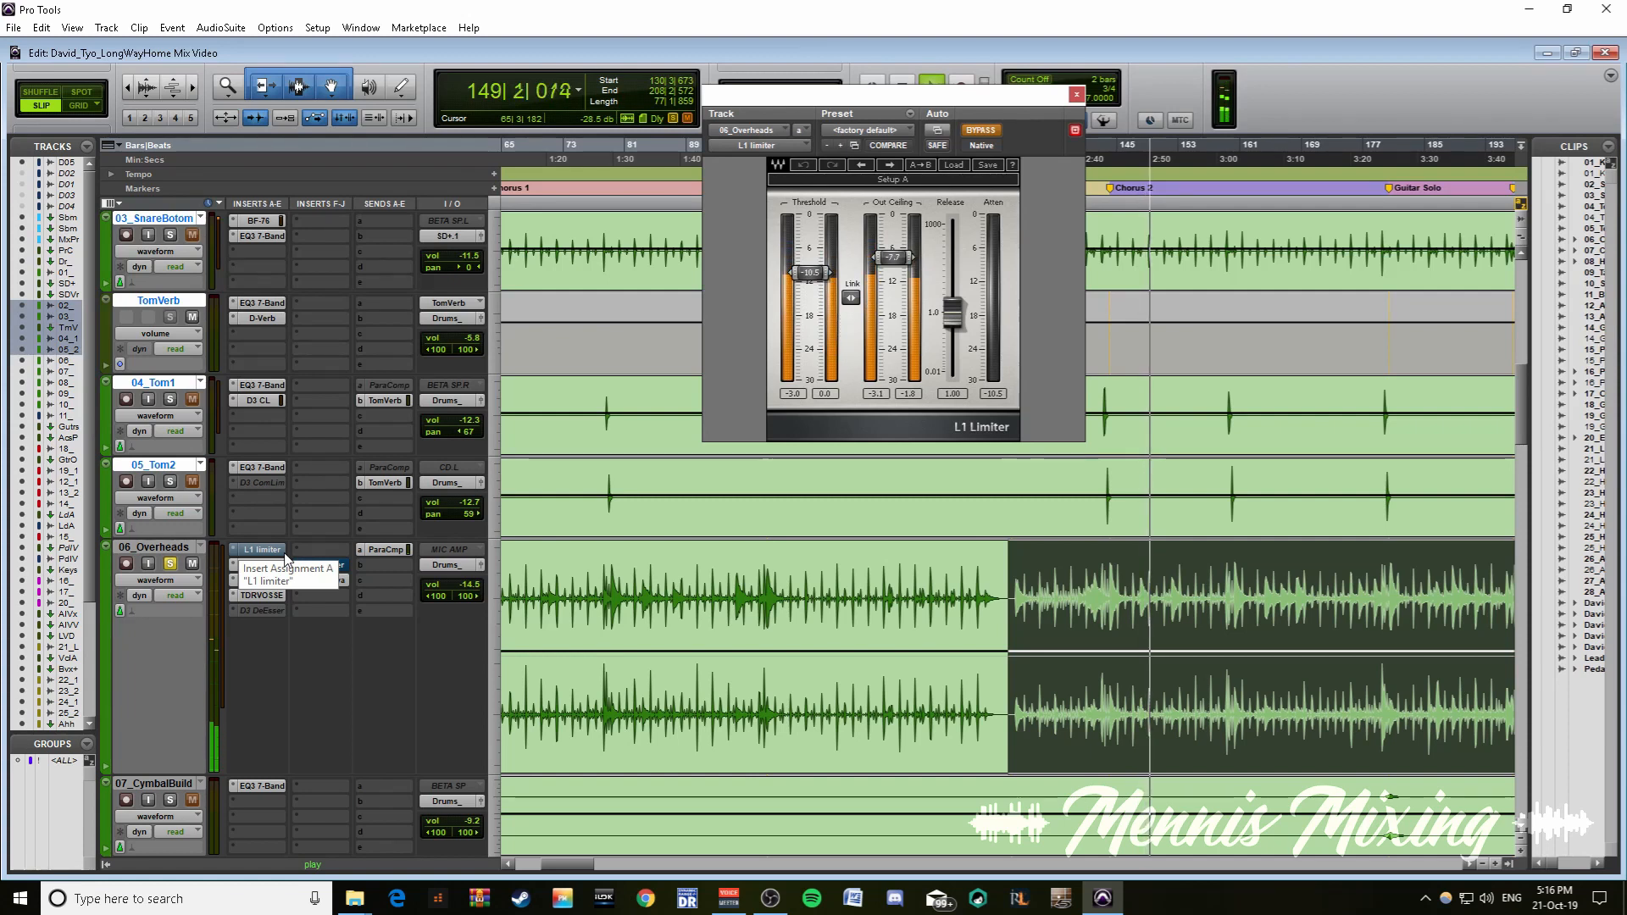
key(space)
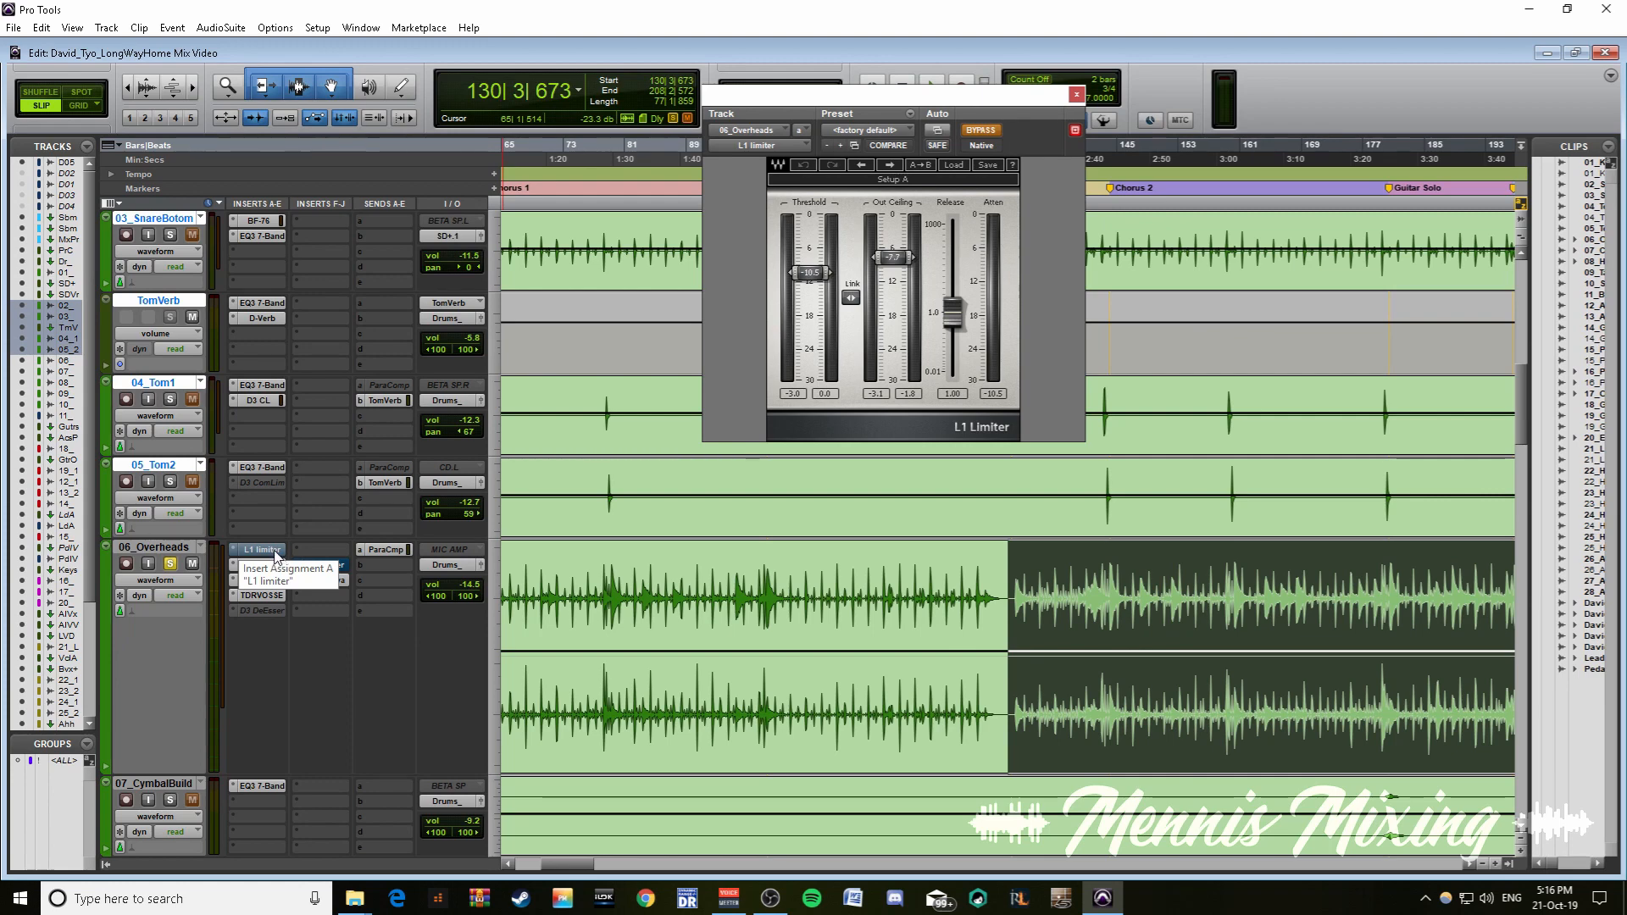
- Open the EQ3 7-Band on 06_Overheads and reactivate both of the track's L1 limiters
click(262, 564)
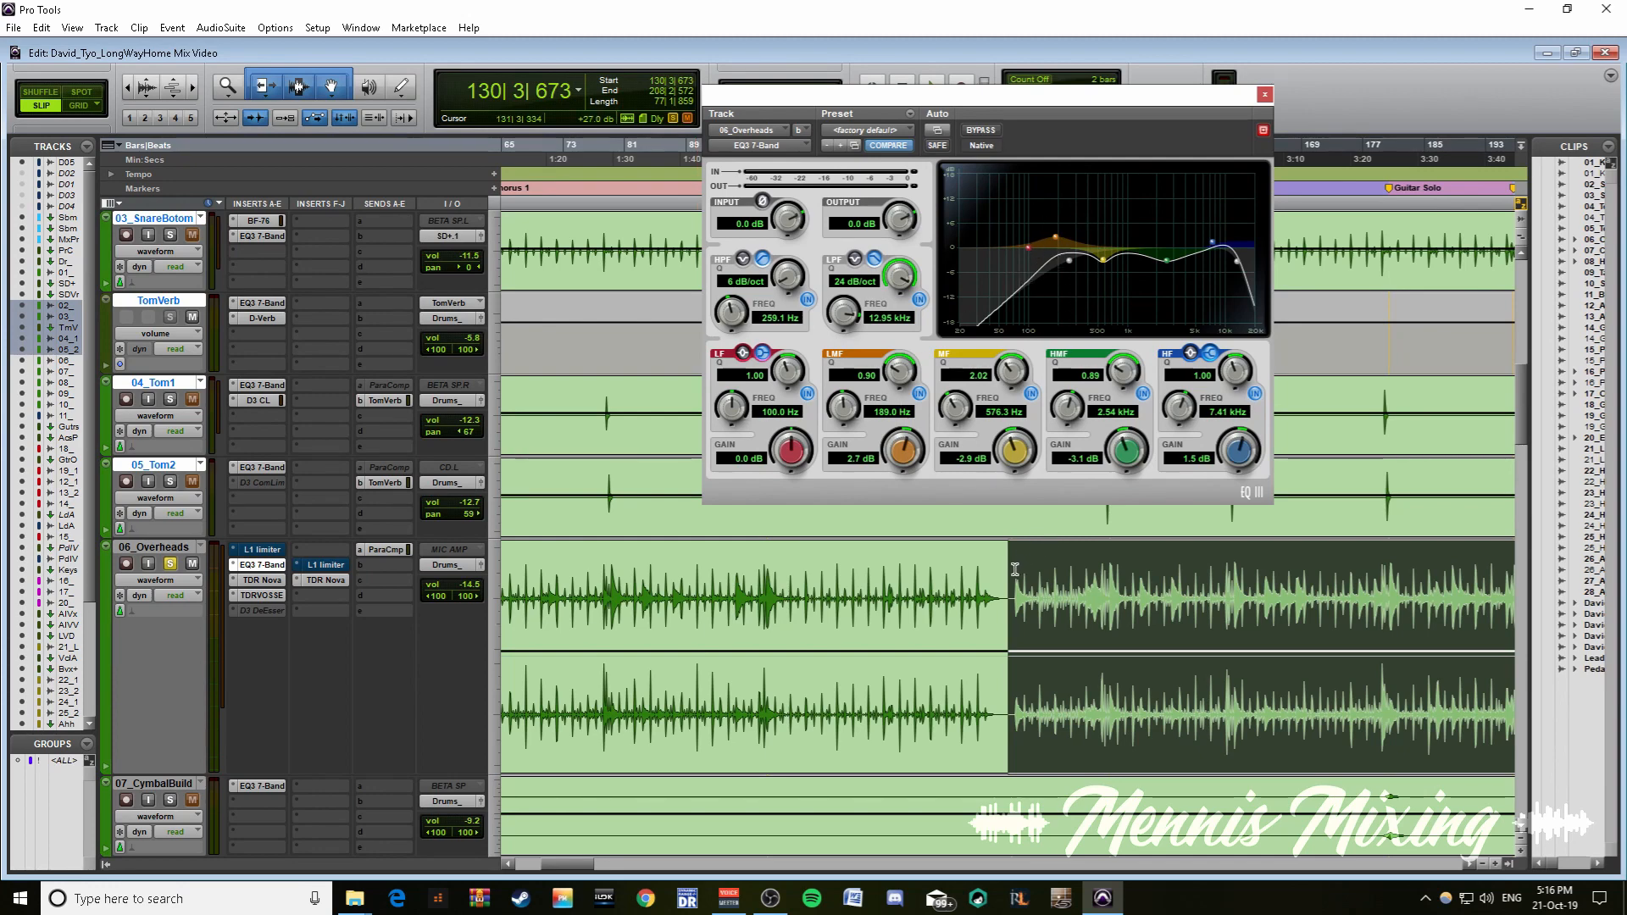
ctrl+click(267, 550)
ctrl+click(329, 555)
ctrl+click(327, 563)
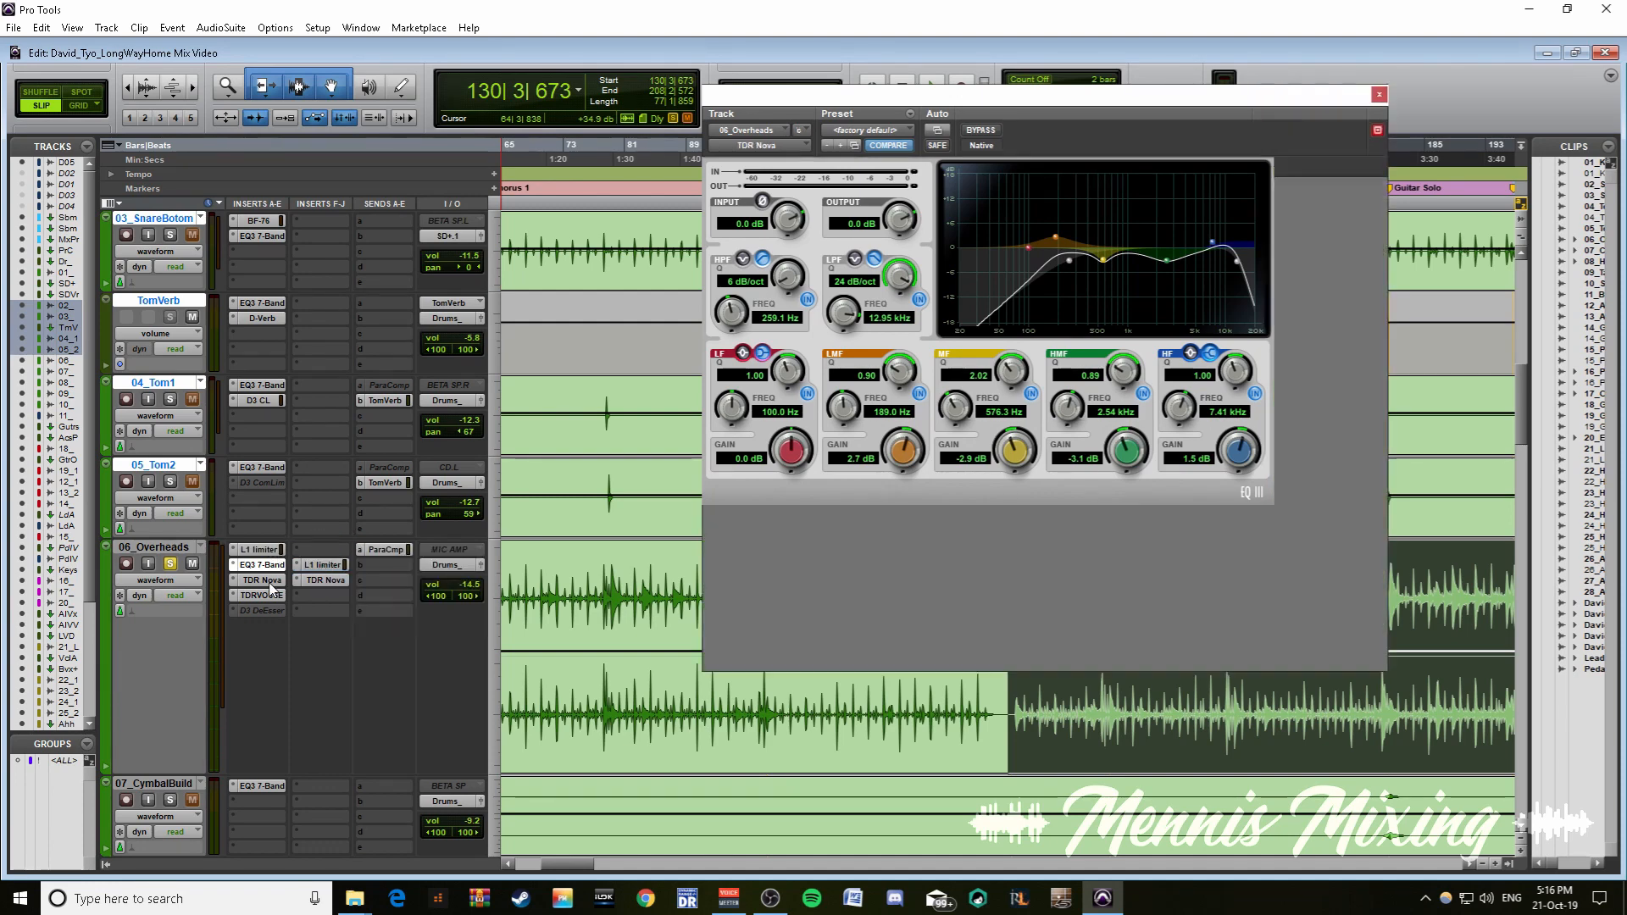
- Open both TDR Nova inserts of 06_Overheads in separate windows placed side by side
click(279, 580)
click(329, 580)
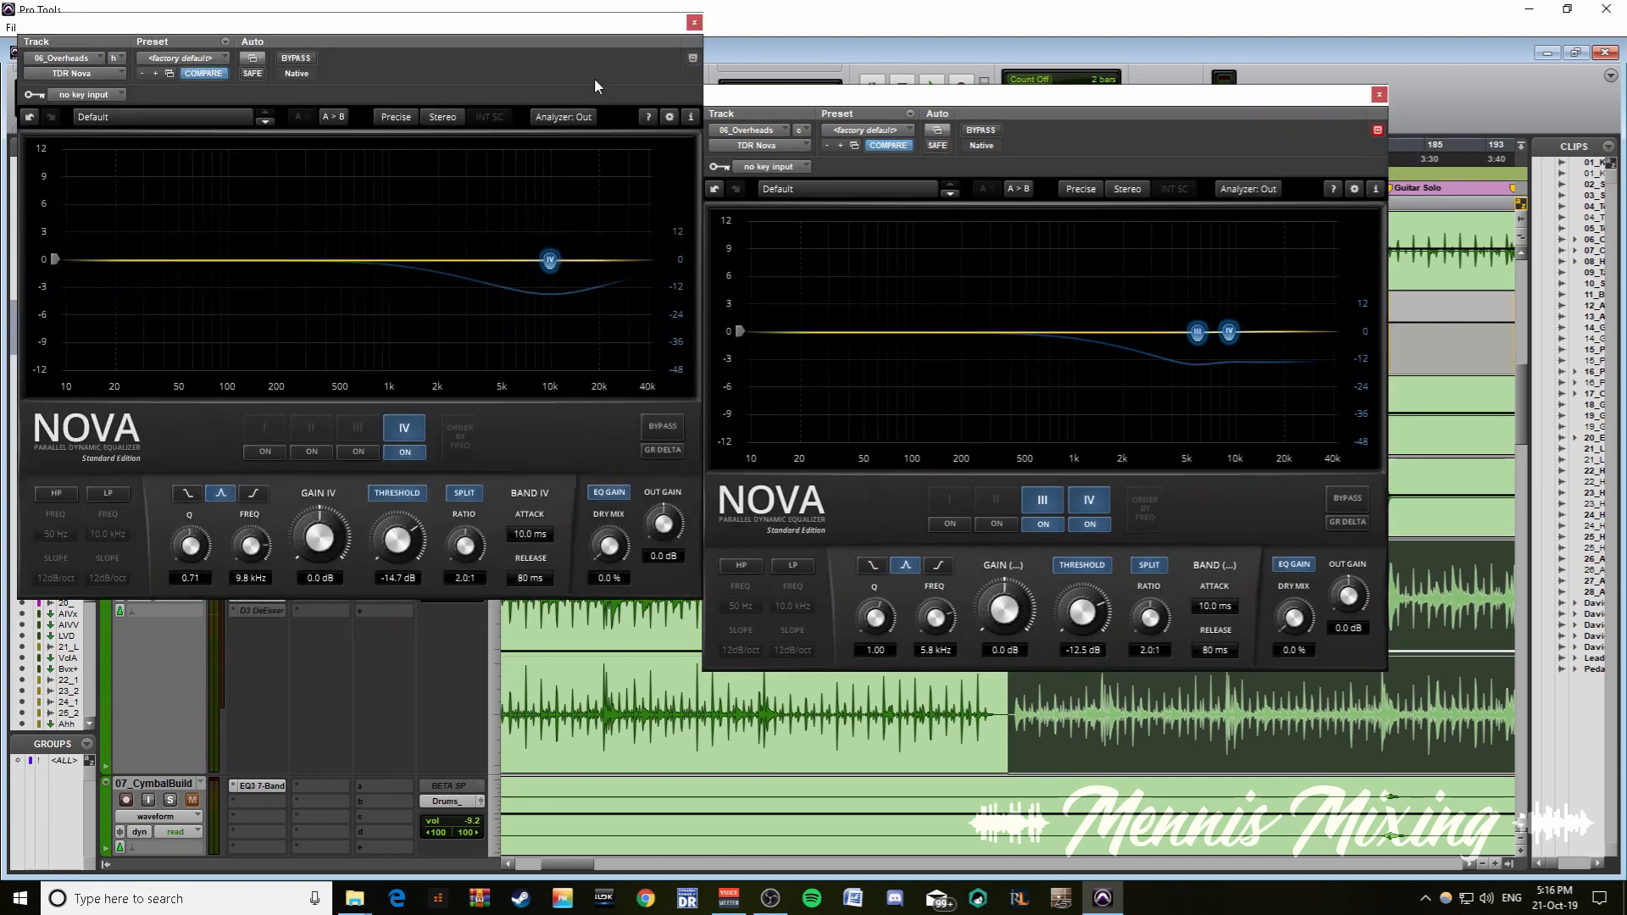
drag(568, 32, 721, 108)
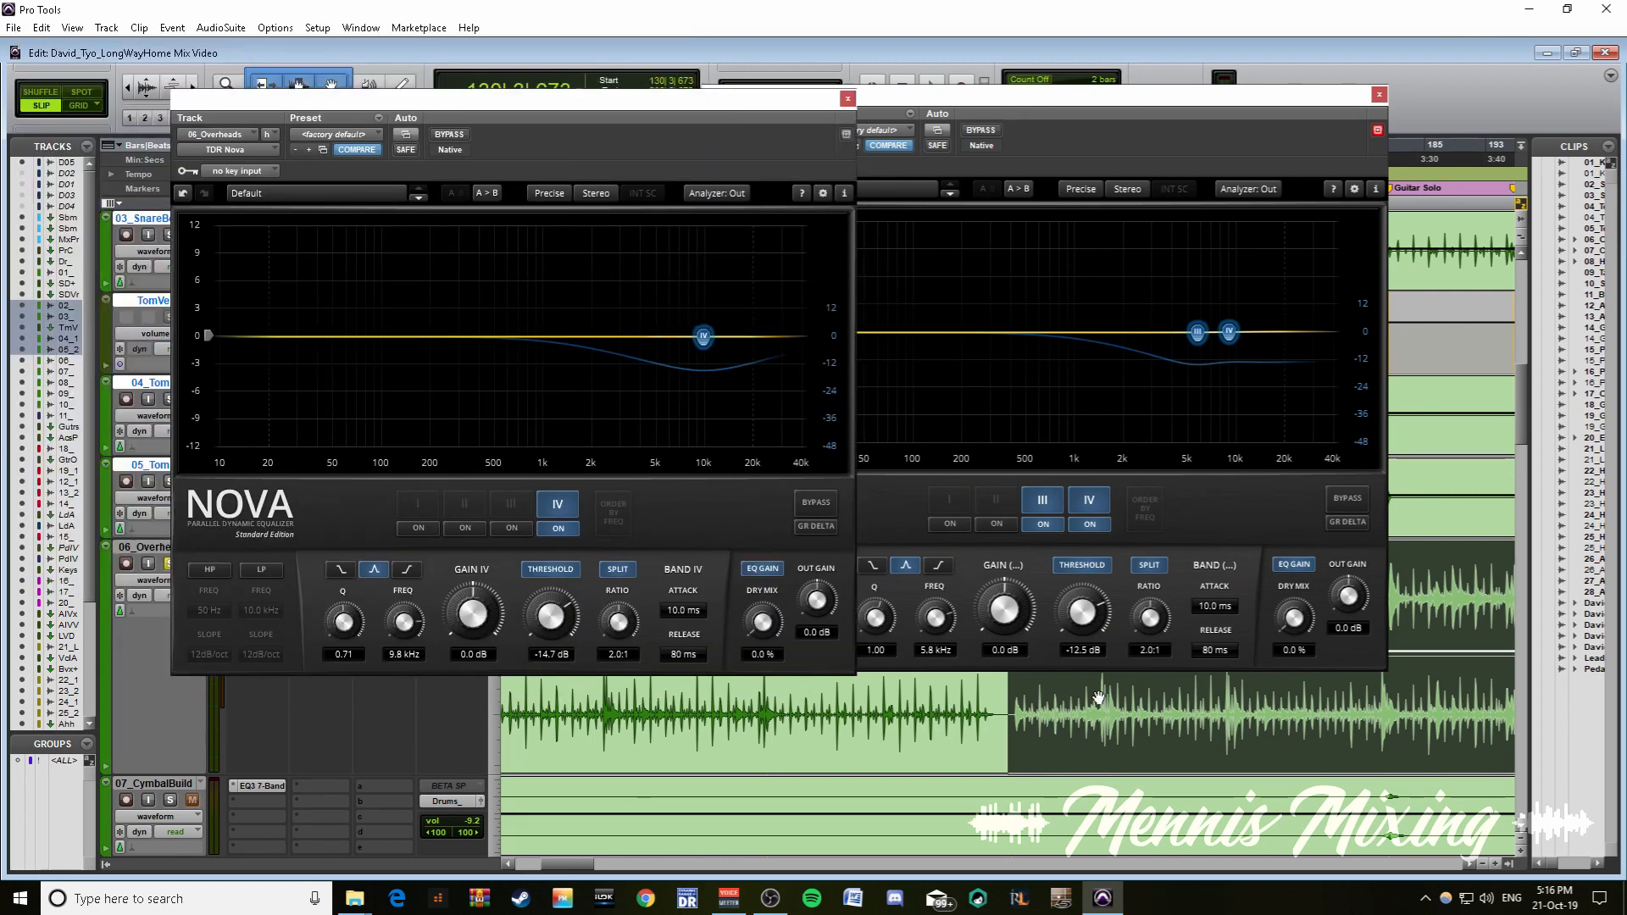
- Play the 06_Overheads selection from 131|3|017 to 184|1|149 with the plug-in windows closed
click(1055, 716)
click(1415, 576)
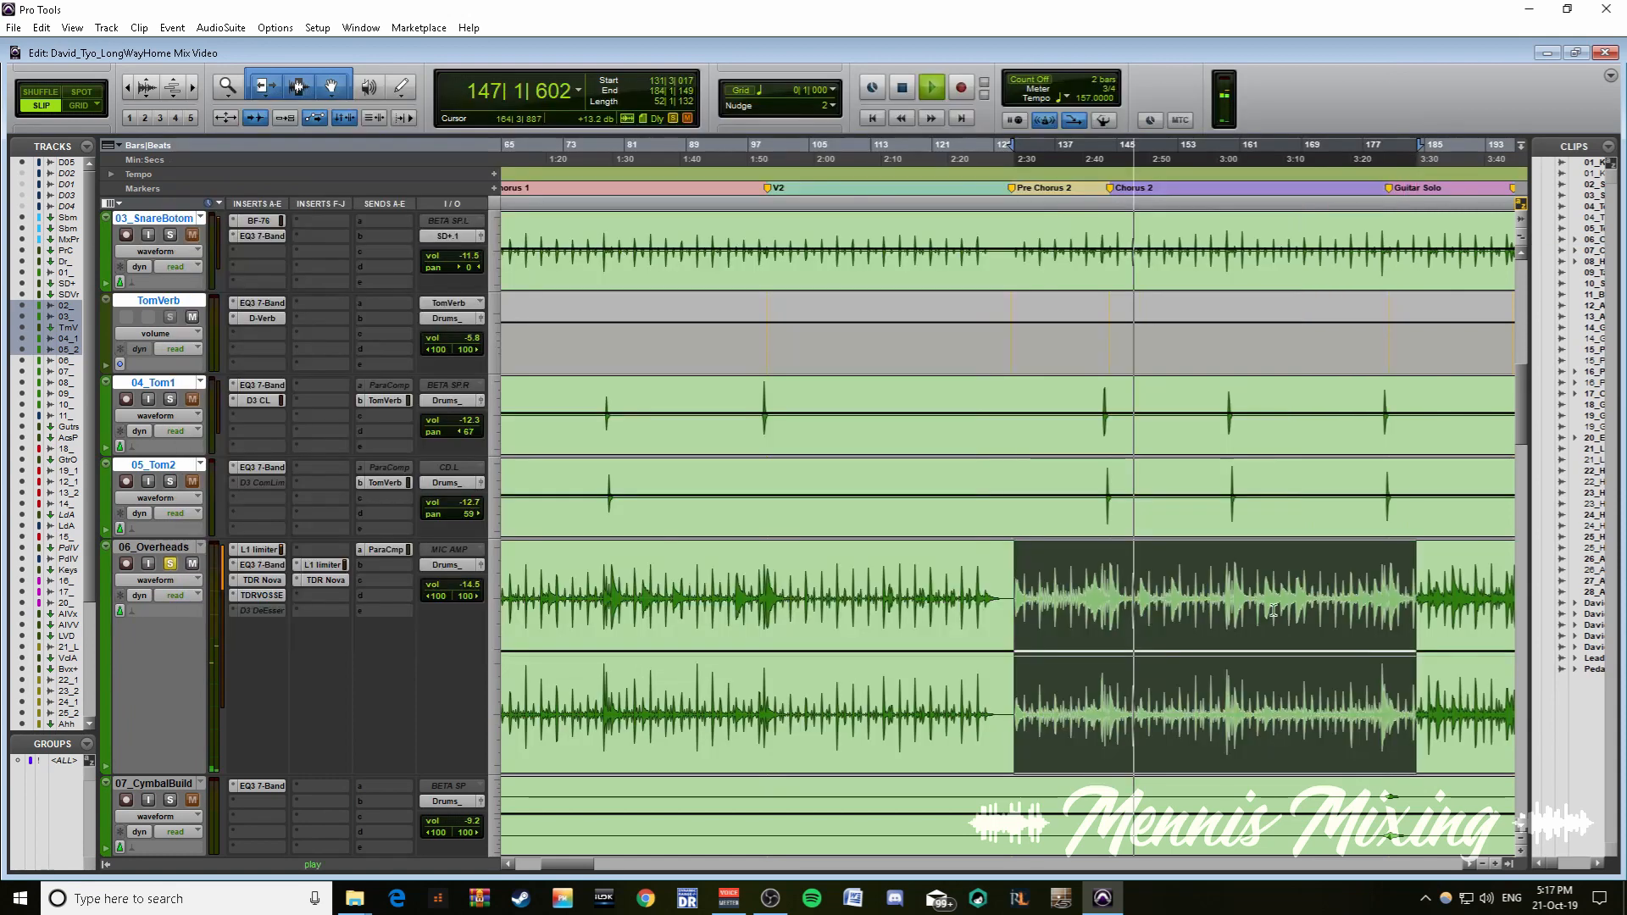
key(space)
- Select the 06_Overheads cymbal hits around the start of Chorus 2, from 141|1|052 to 147|1|556
drag(1082, 587, 1131, 591)
key(t)
key(t)
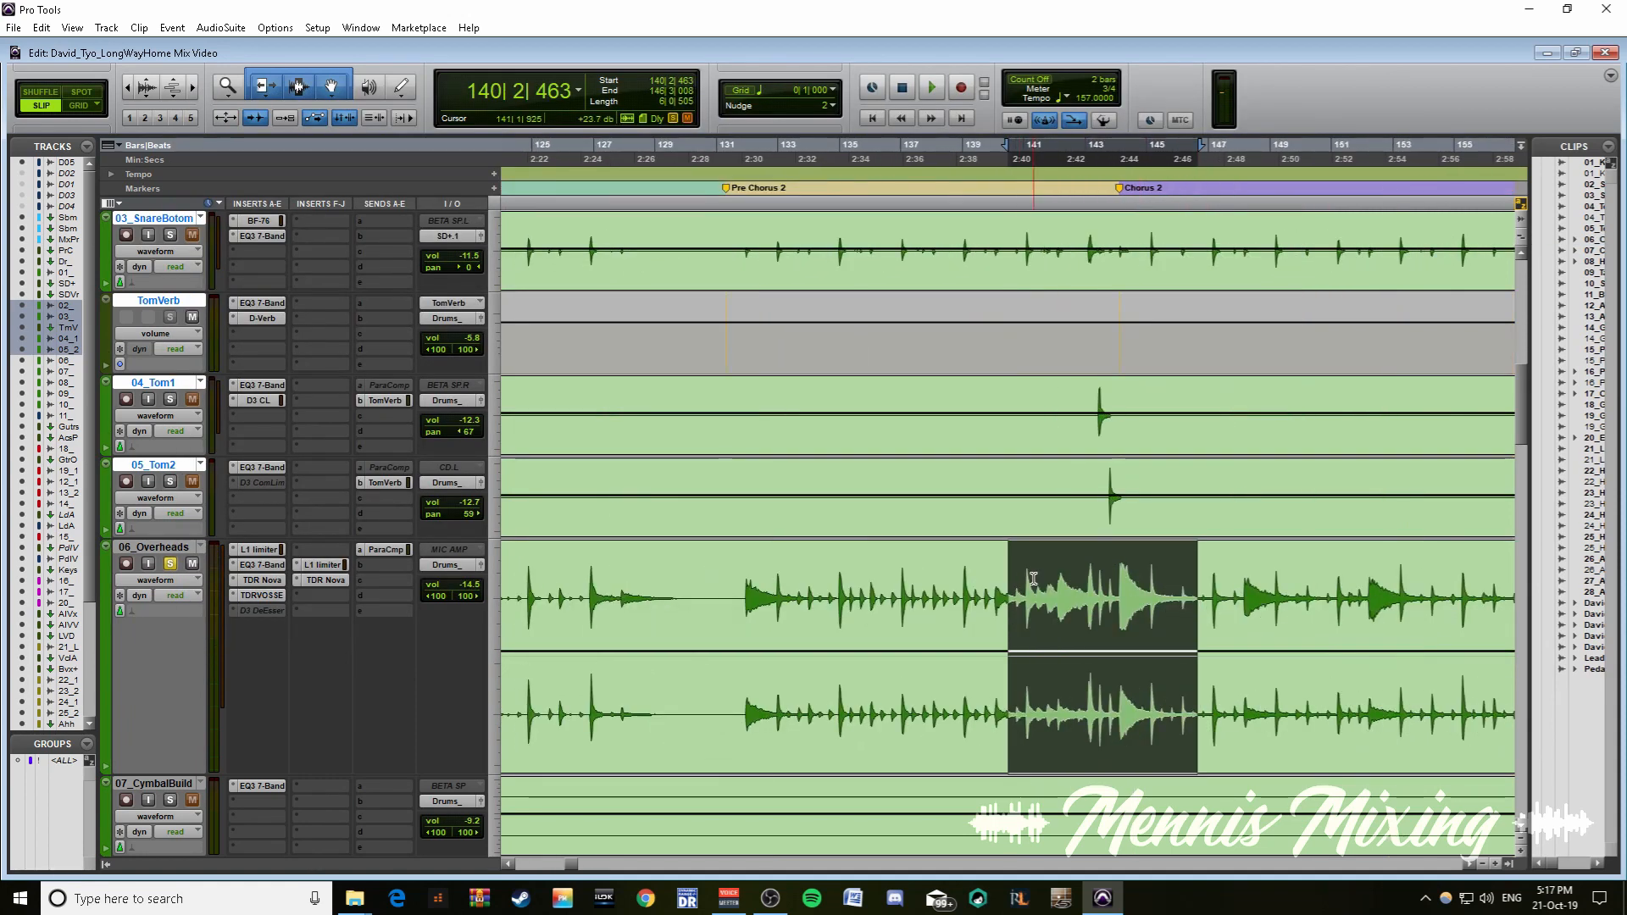
drag(1024, 585, 1214, 607)
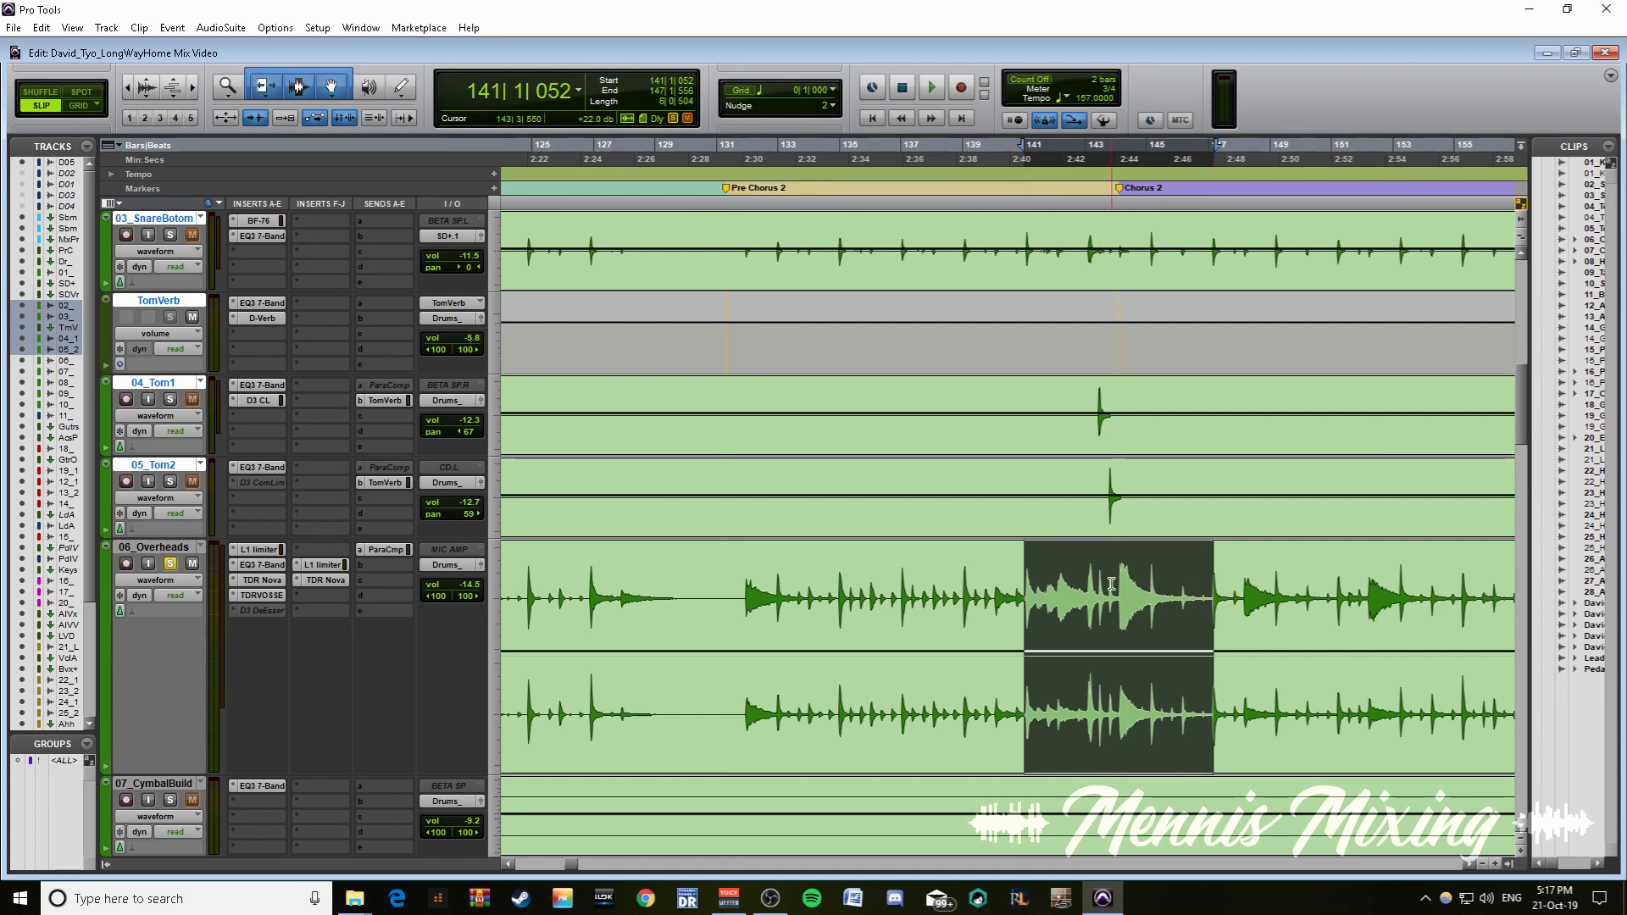
- Audition the selected overheads passage with both TDR Nova inserts bypassed, and again with both active
ctrl+click(260, 580)
ctrl+click(336, 582)
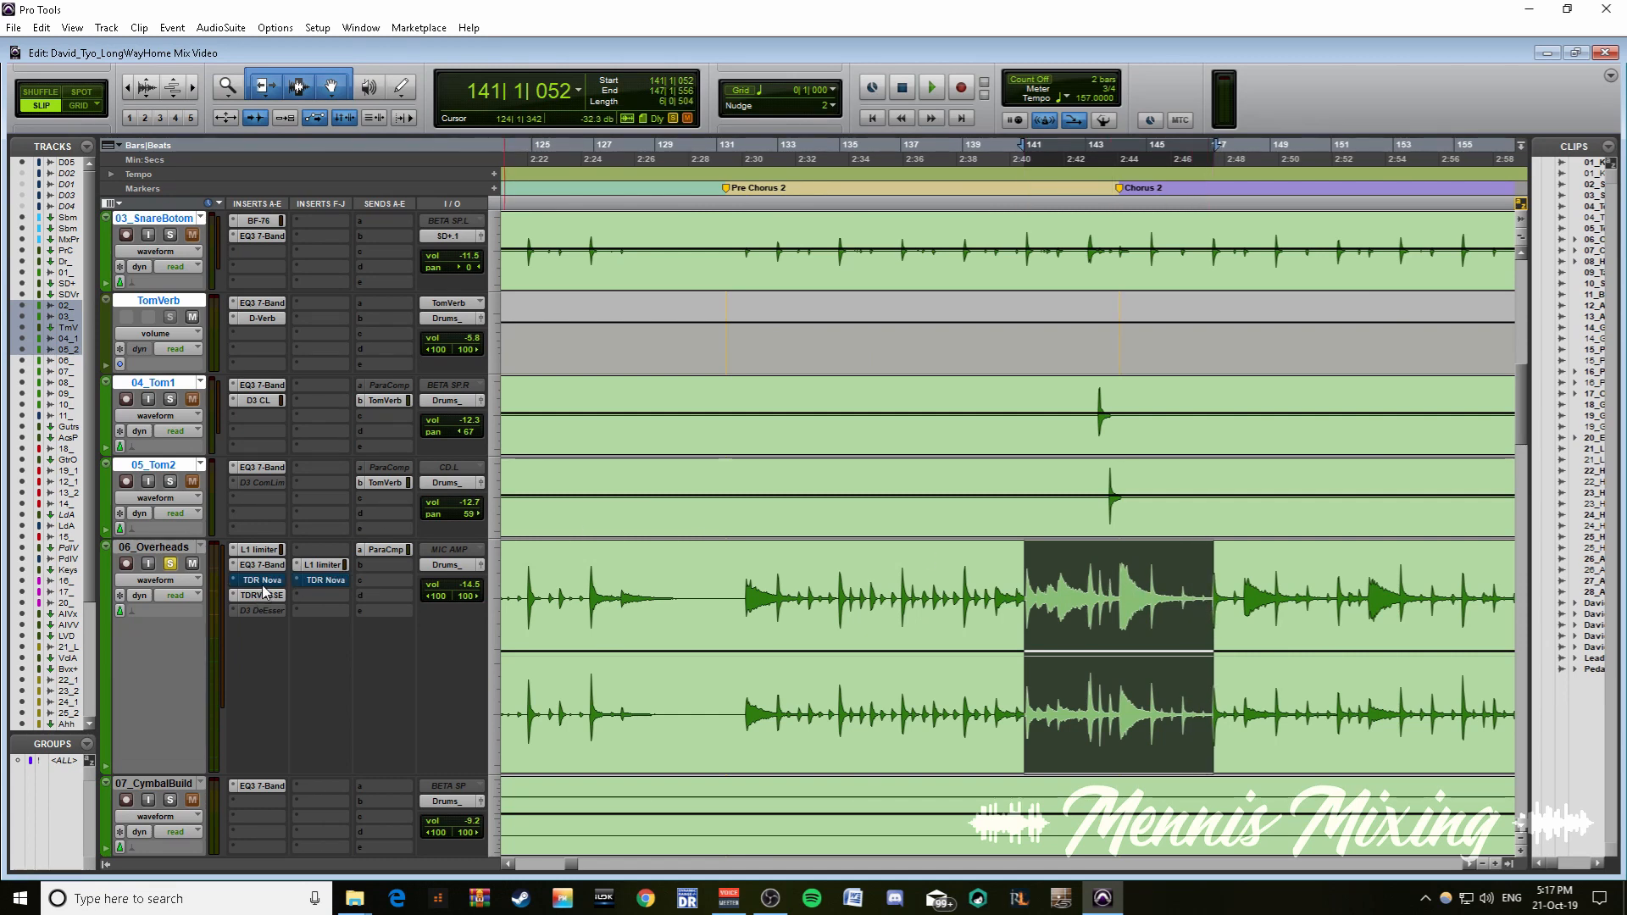
key(space)
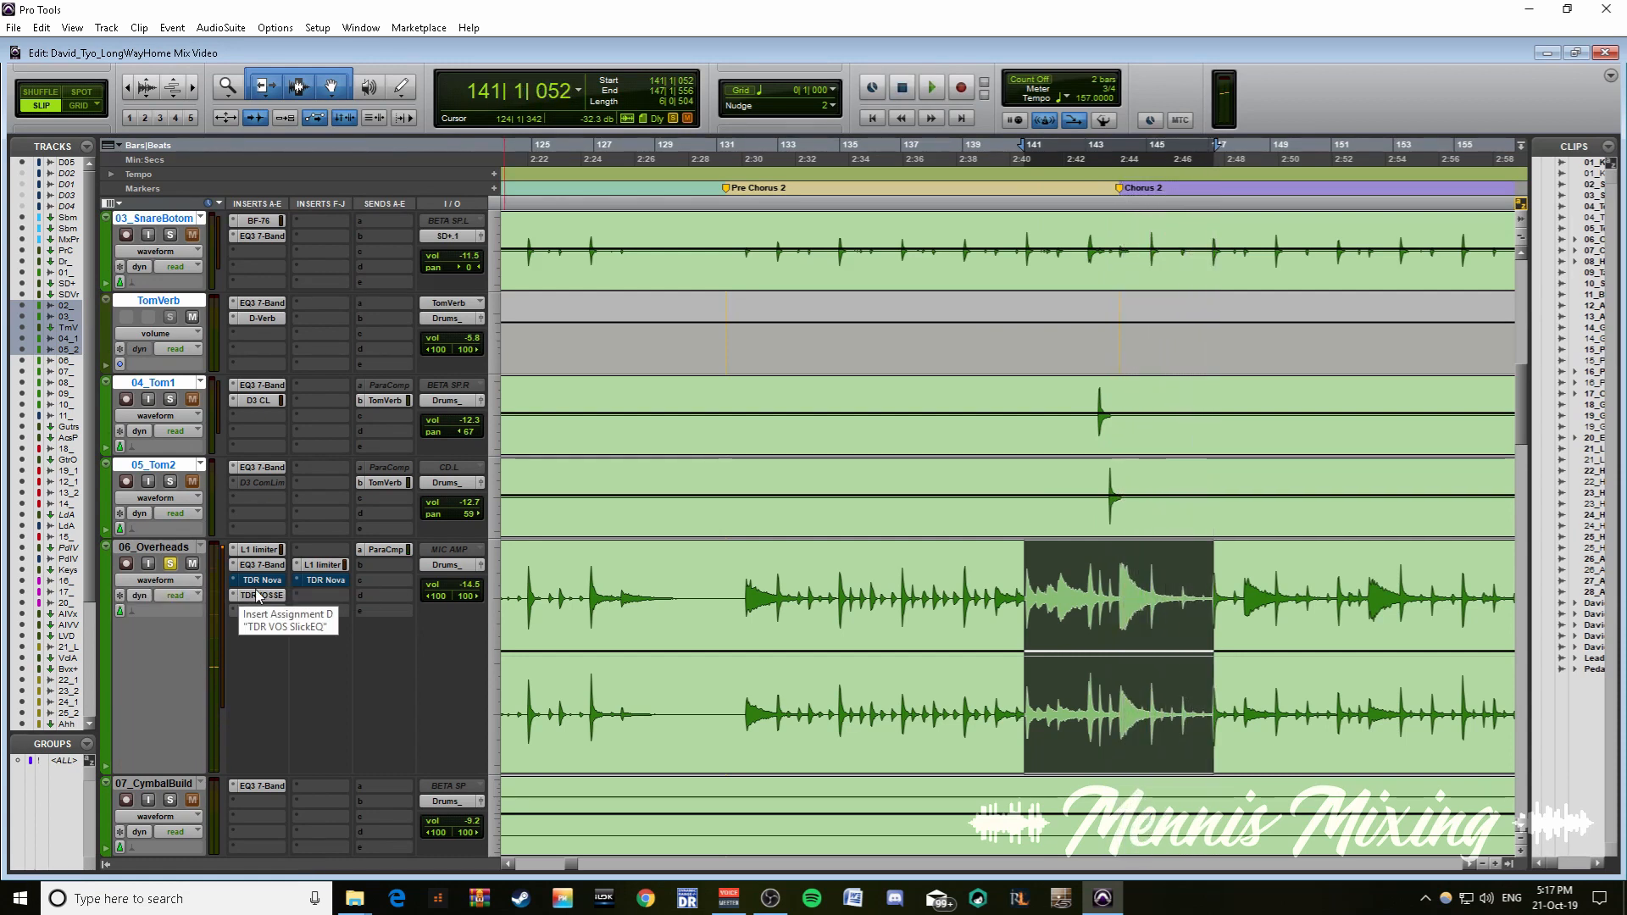
key(space)
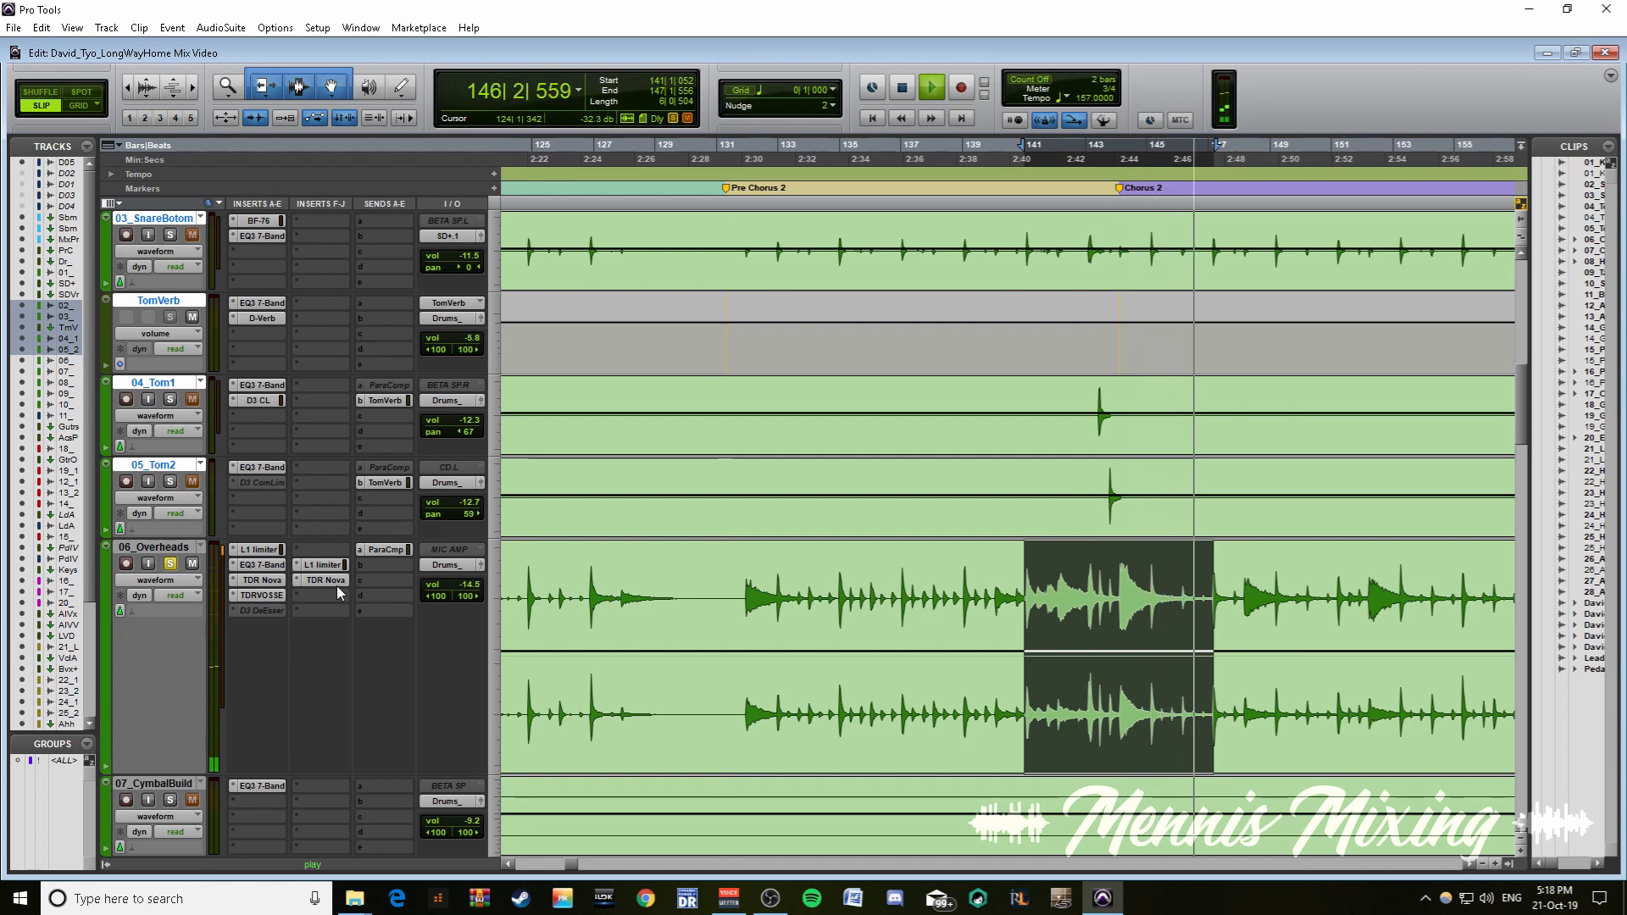
key(space)
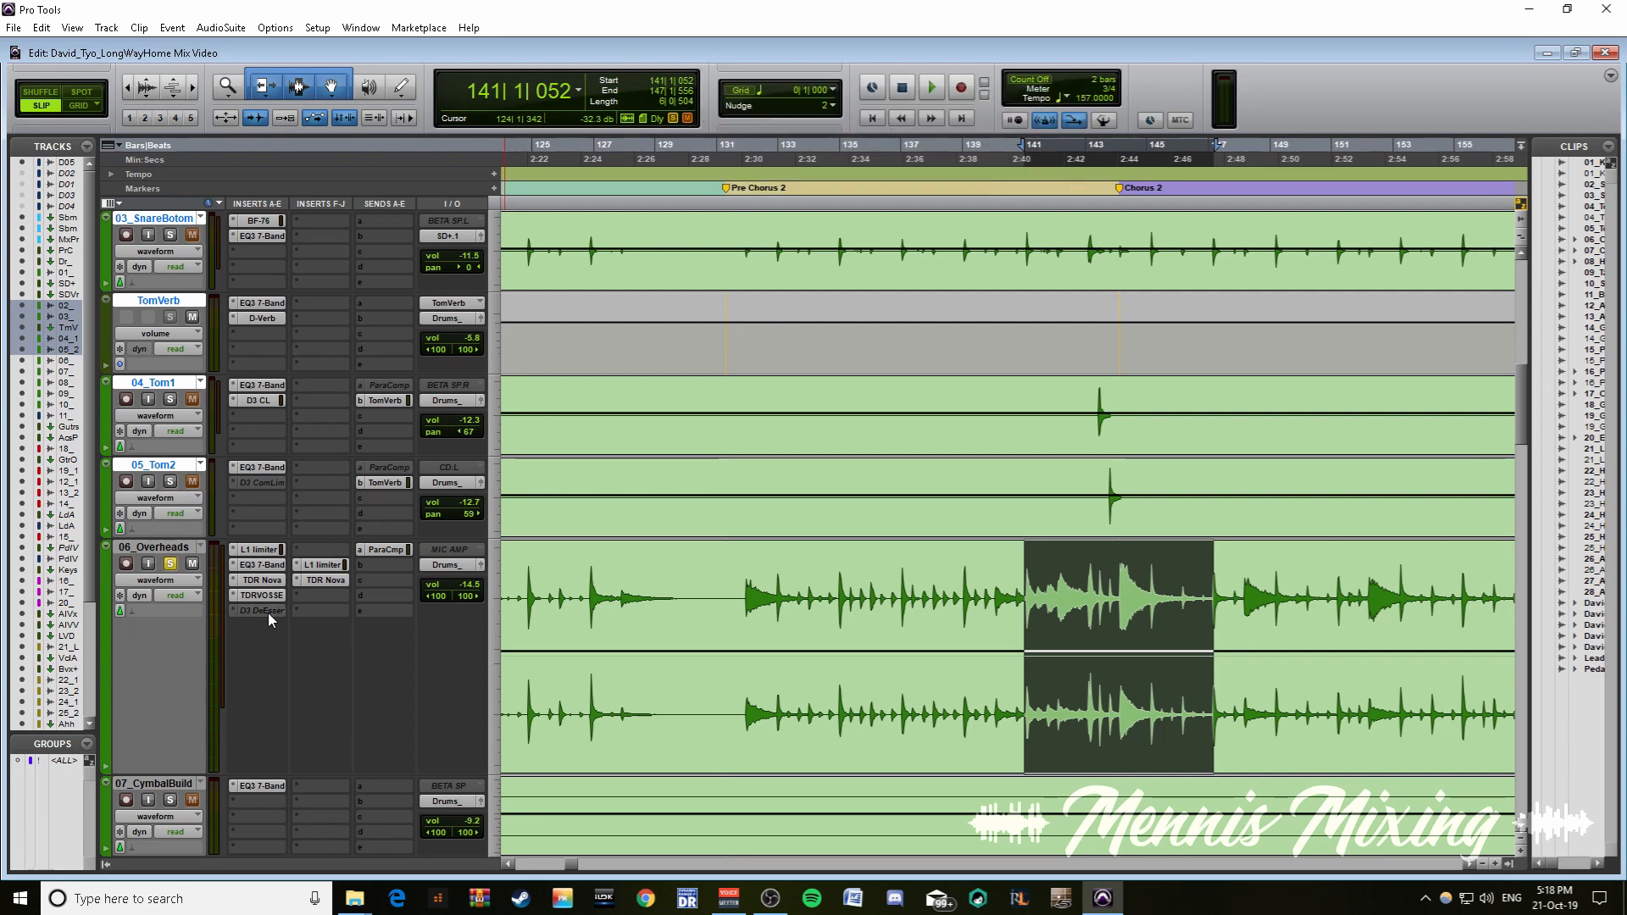
scroll(272, 614, down, 1)
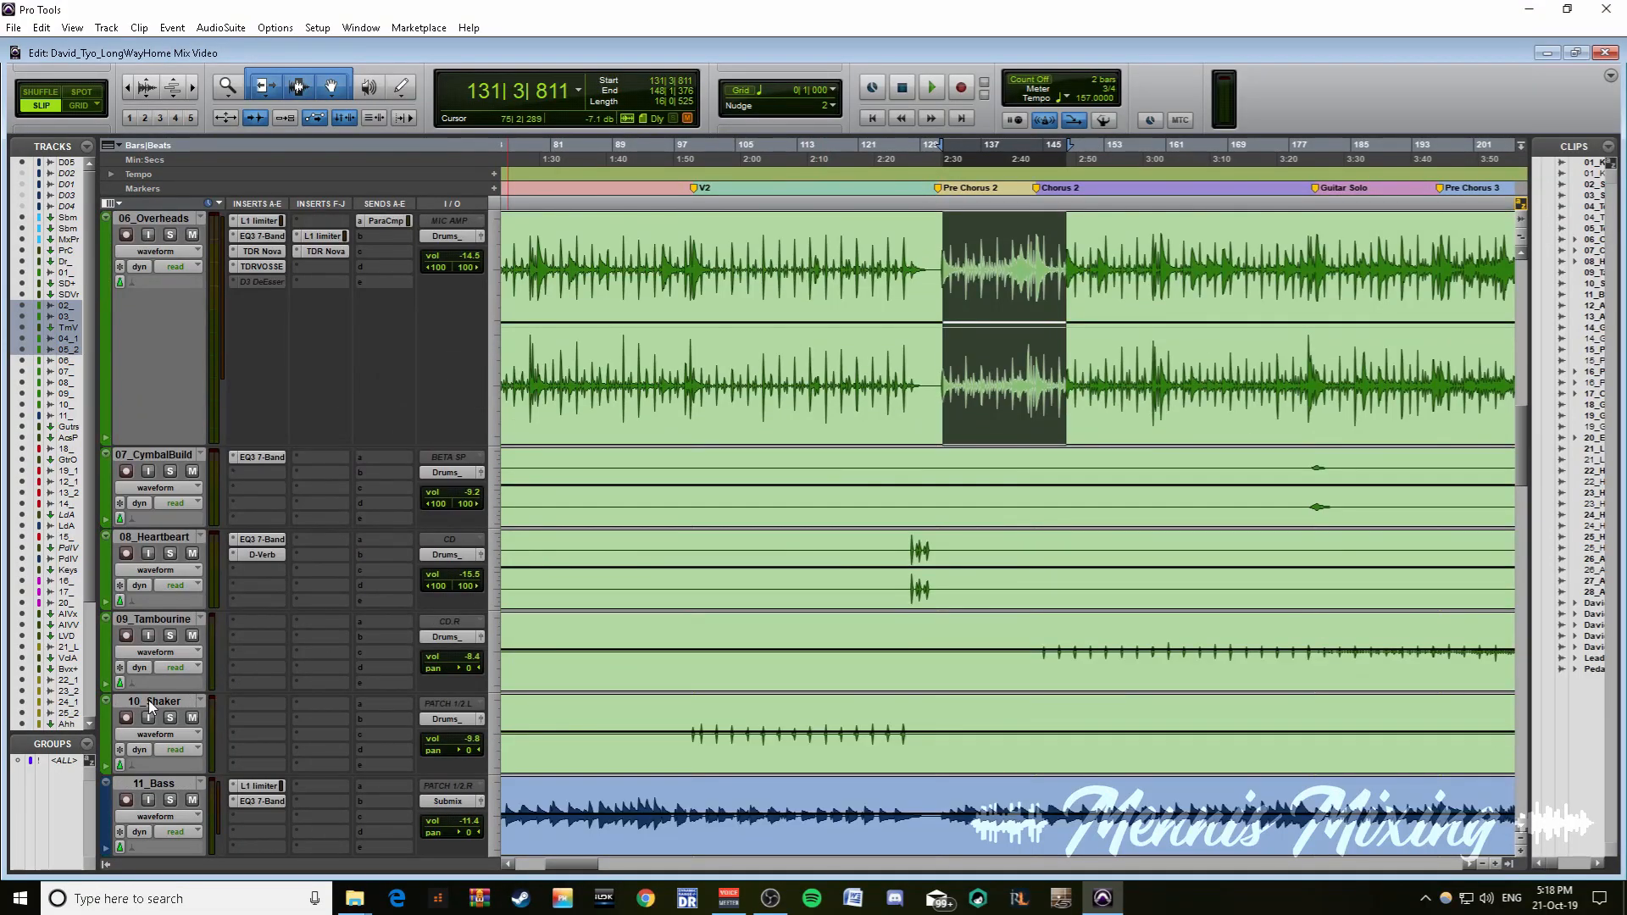
- Select the 10_Shaker track and highlight its timeline range from 97|1|453 to 185|2|120
click(149, 700)
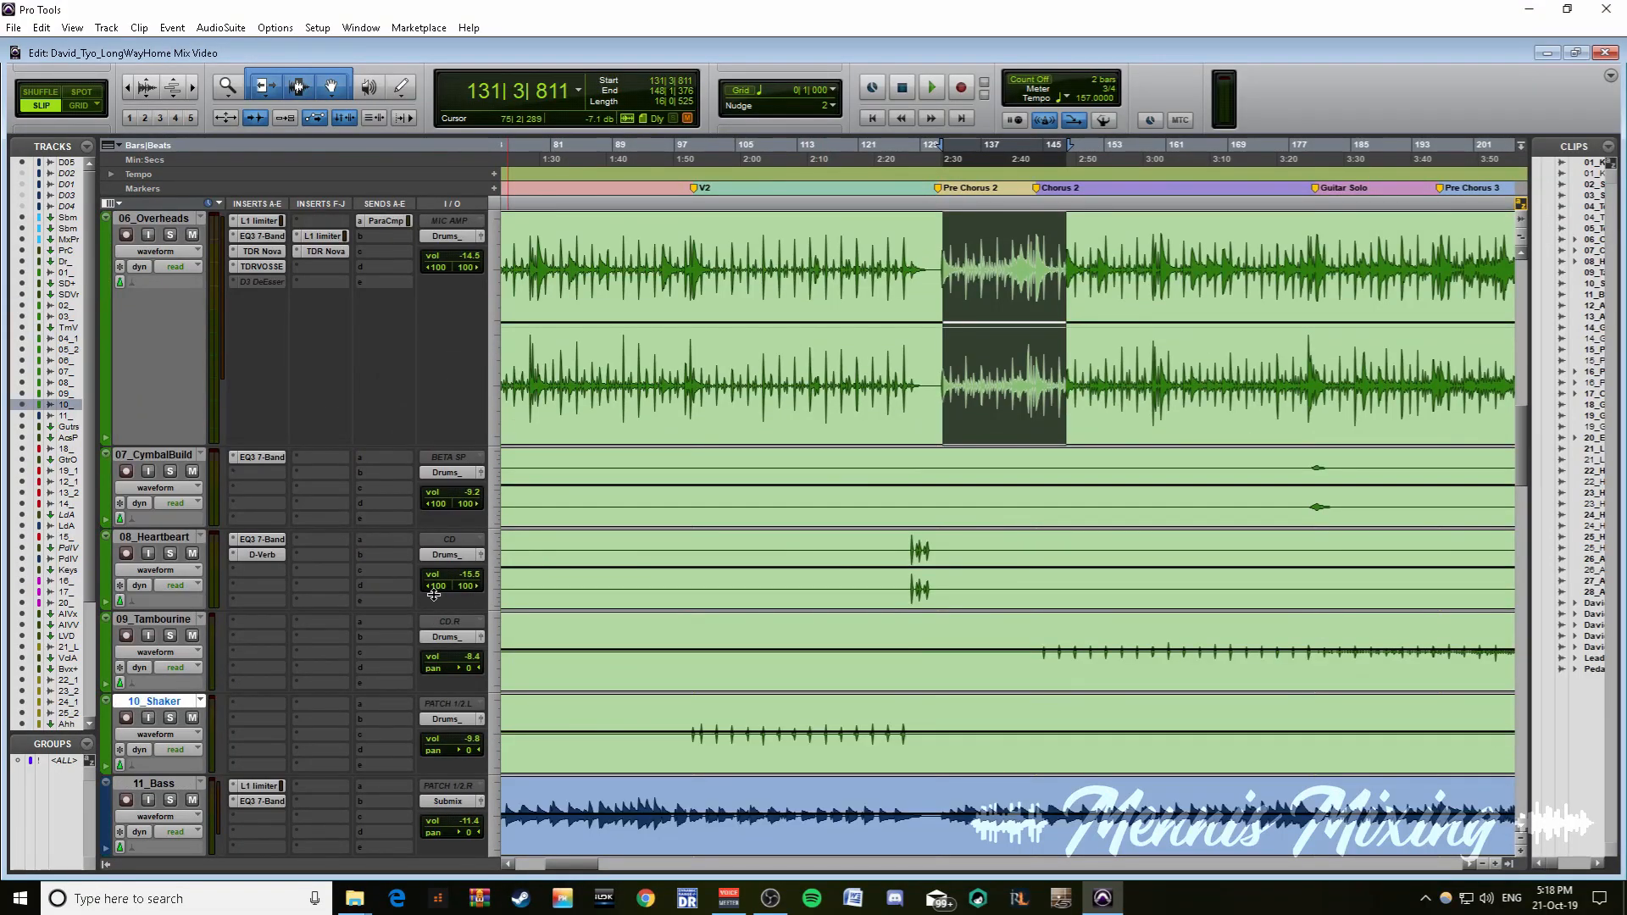
key(ctrl+bracketleft)
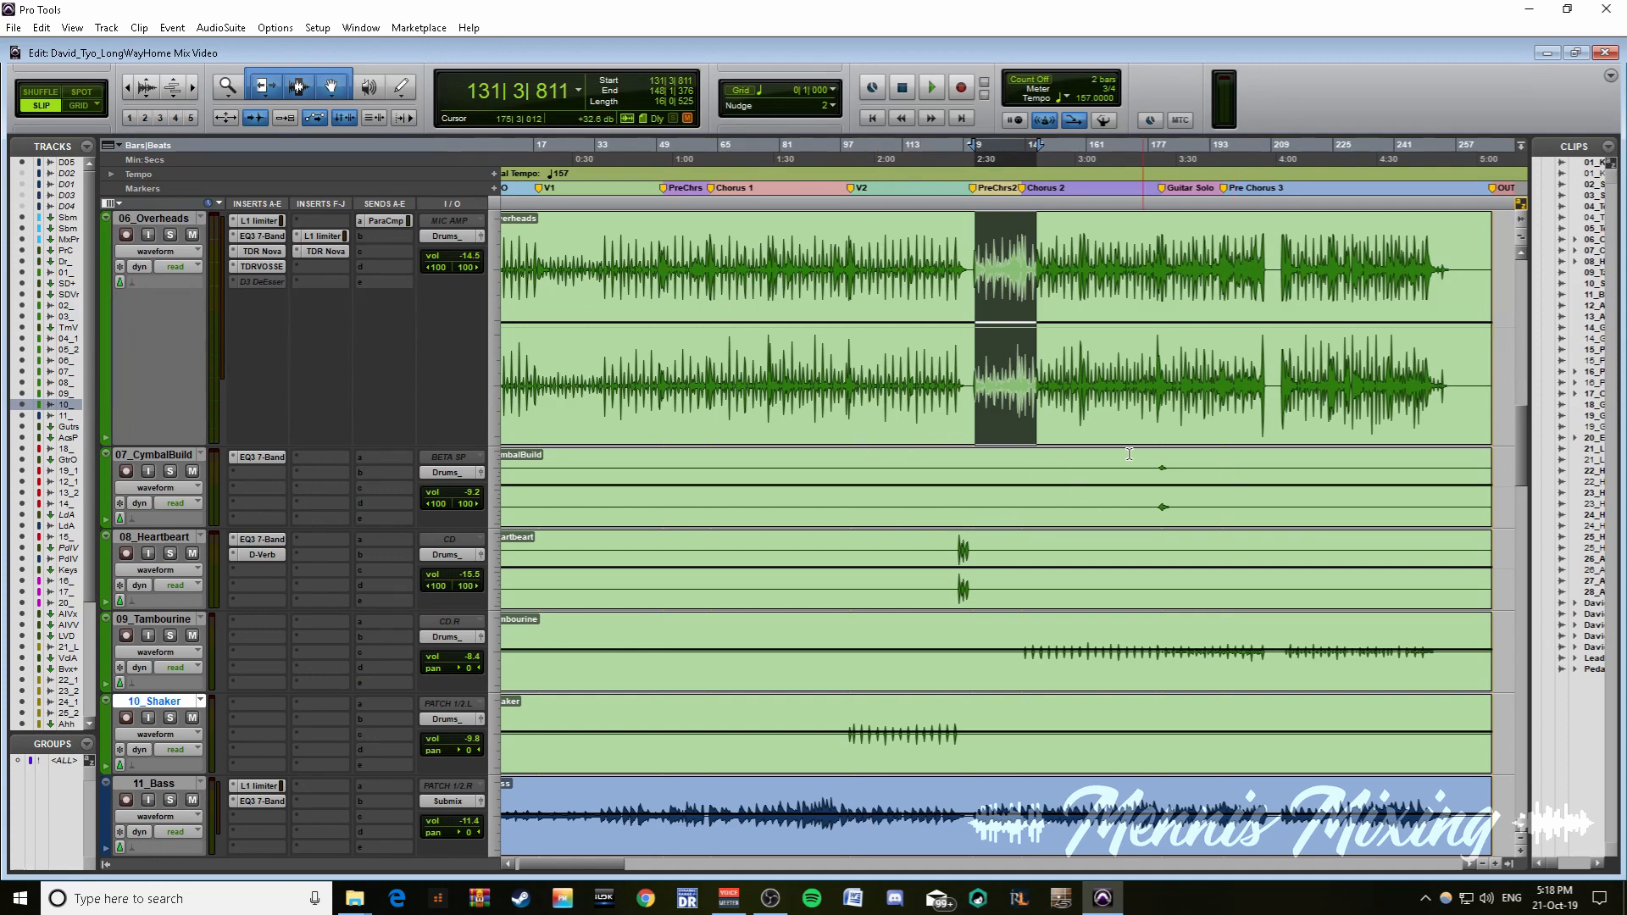
key(ctrl+bracketleft)
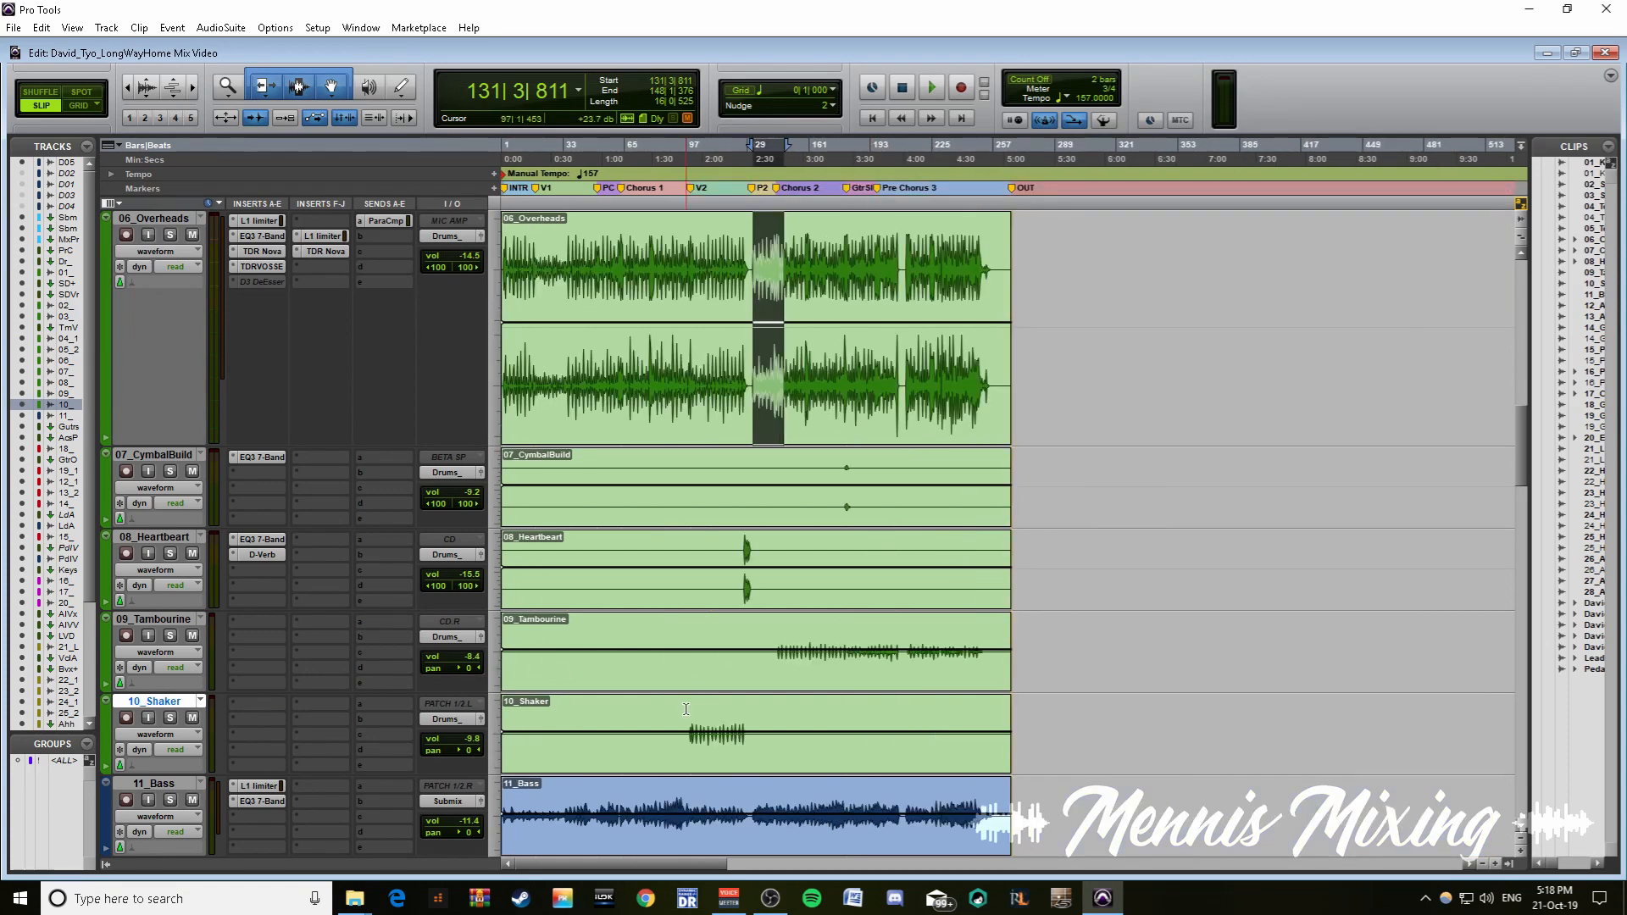
drag(686, 712, 855, 717)
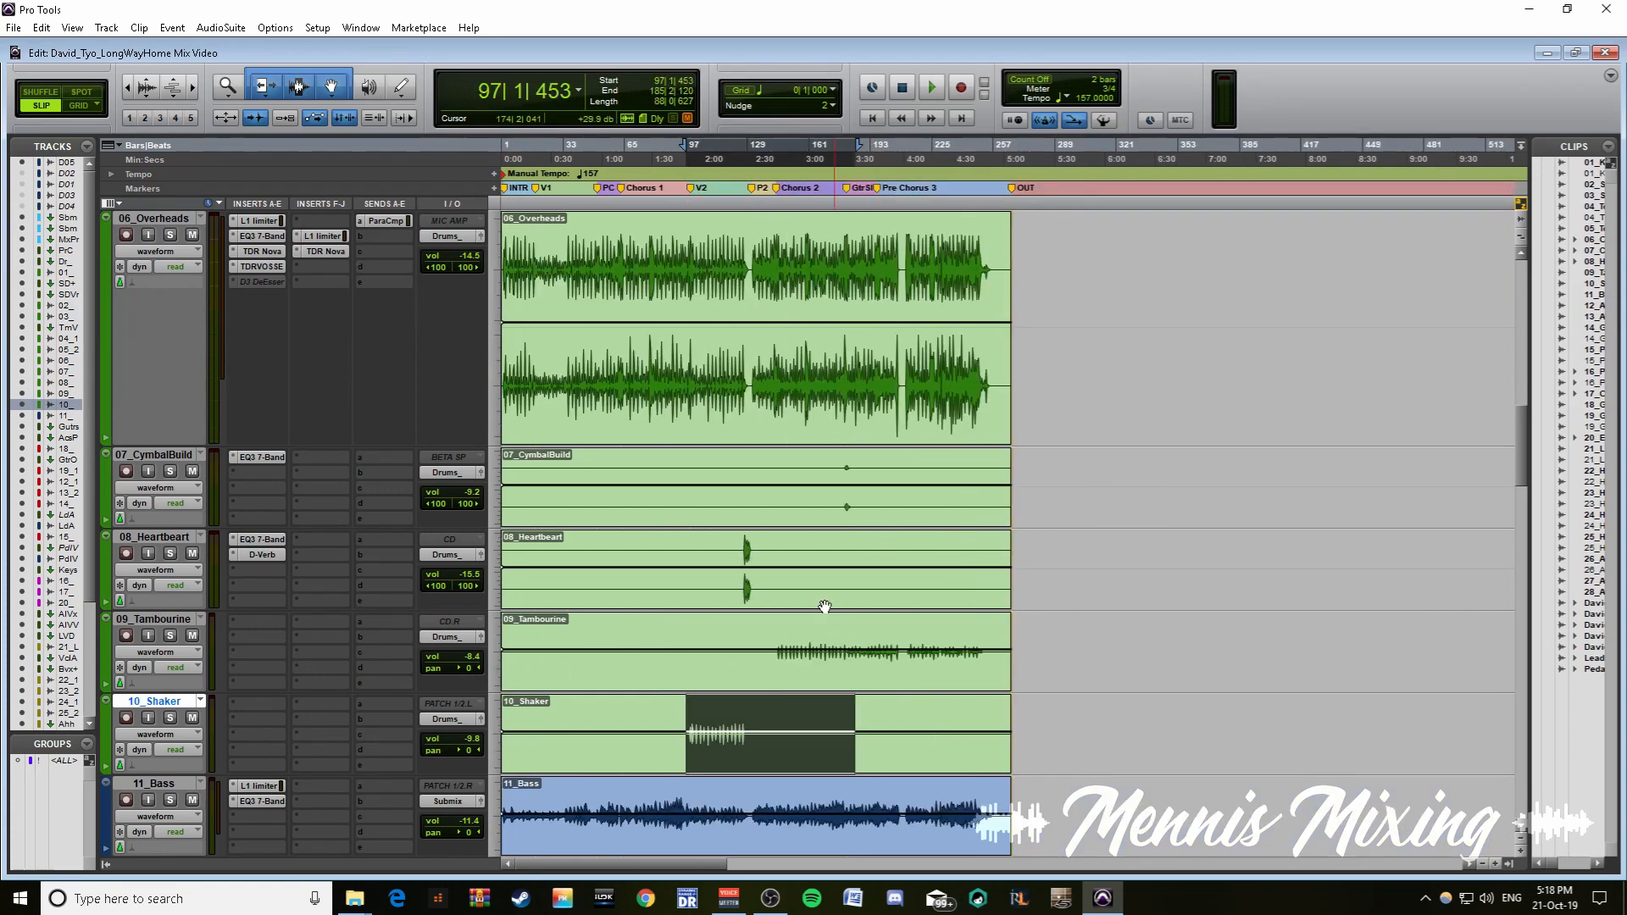
- Locate the 08_Heartbeart hits around bar 128 and review that track's EQ3 7-Band and D-Verb inserts
click(744, 546)
key(ctrl+bracketright)
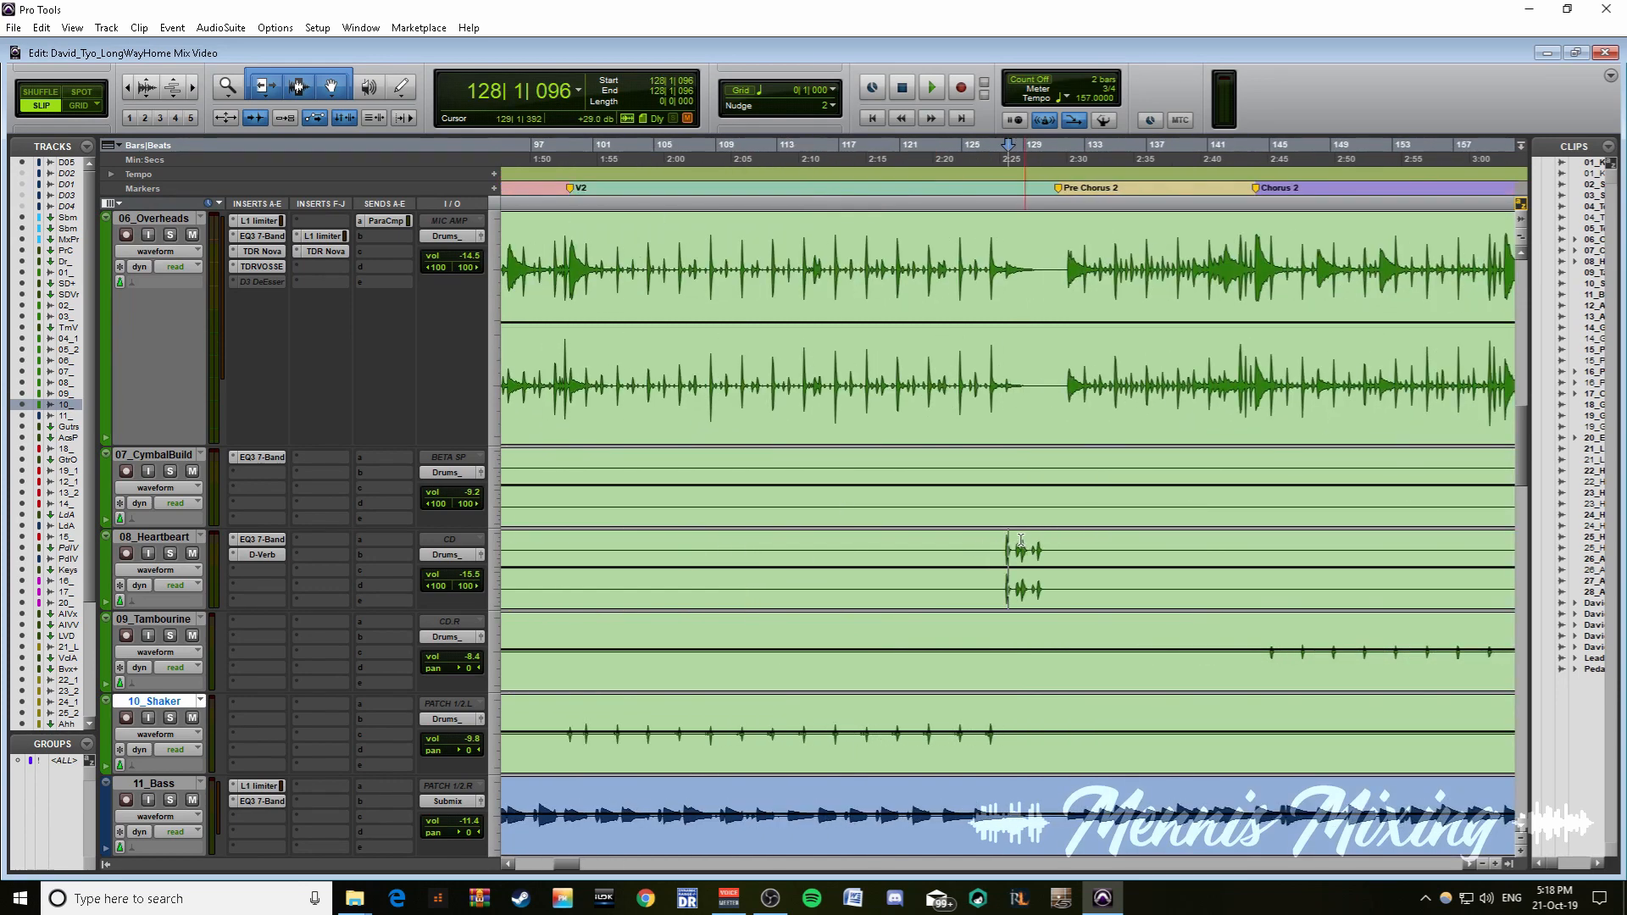
click(262, 540)
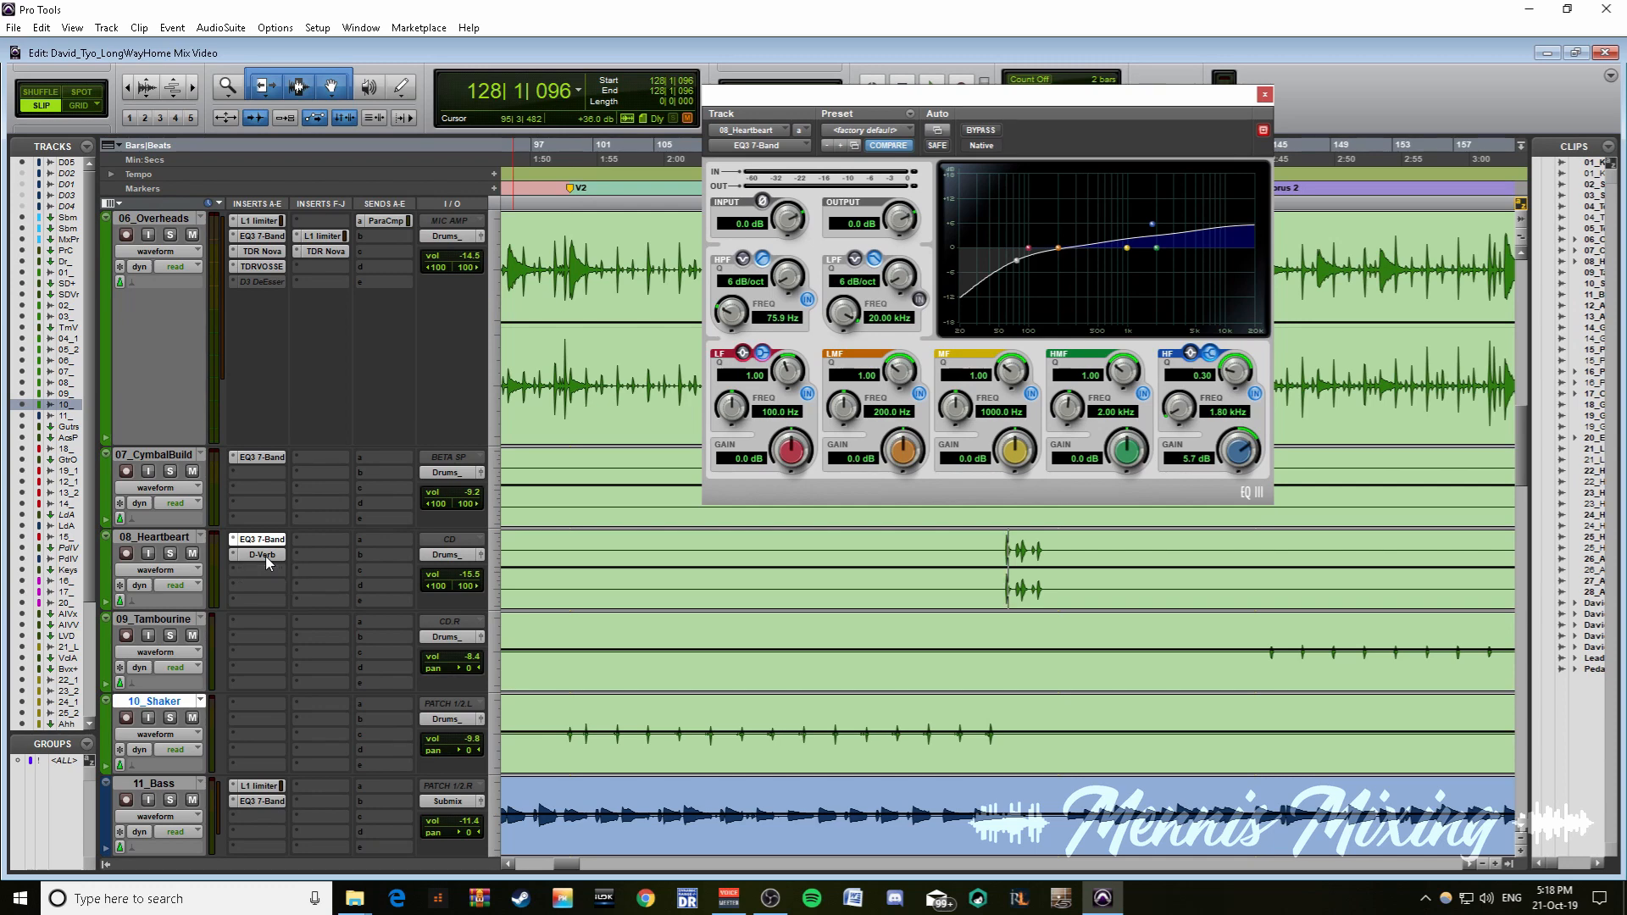
click(264, 556)
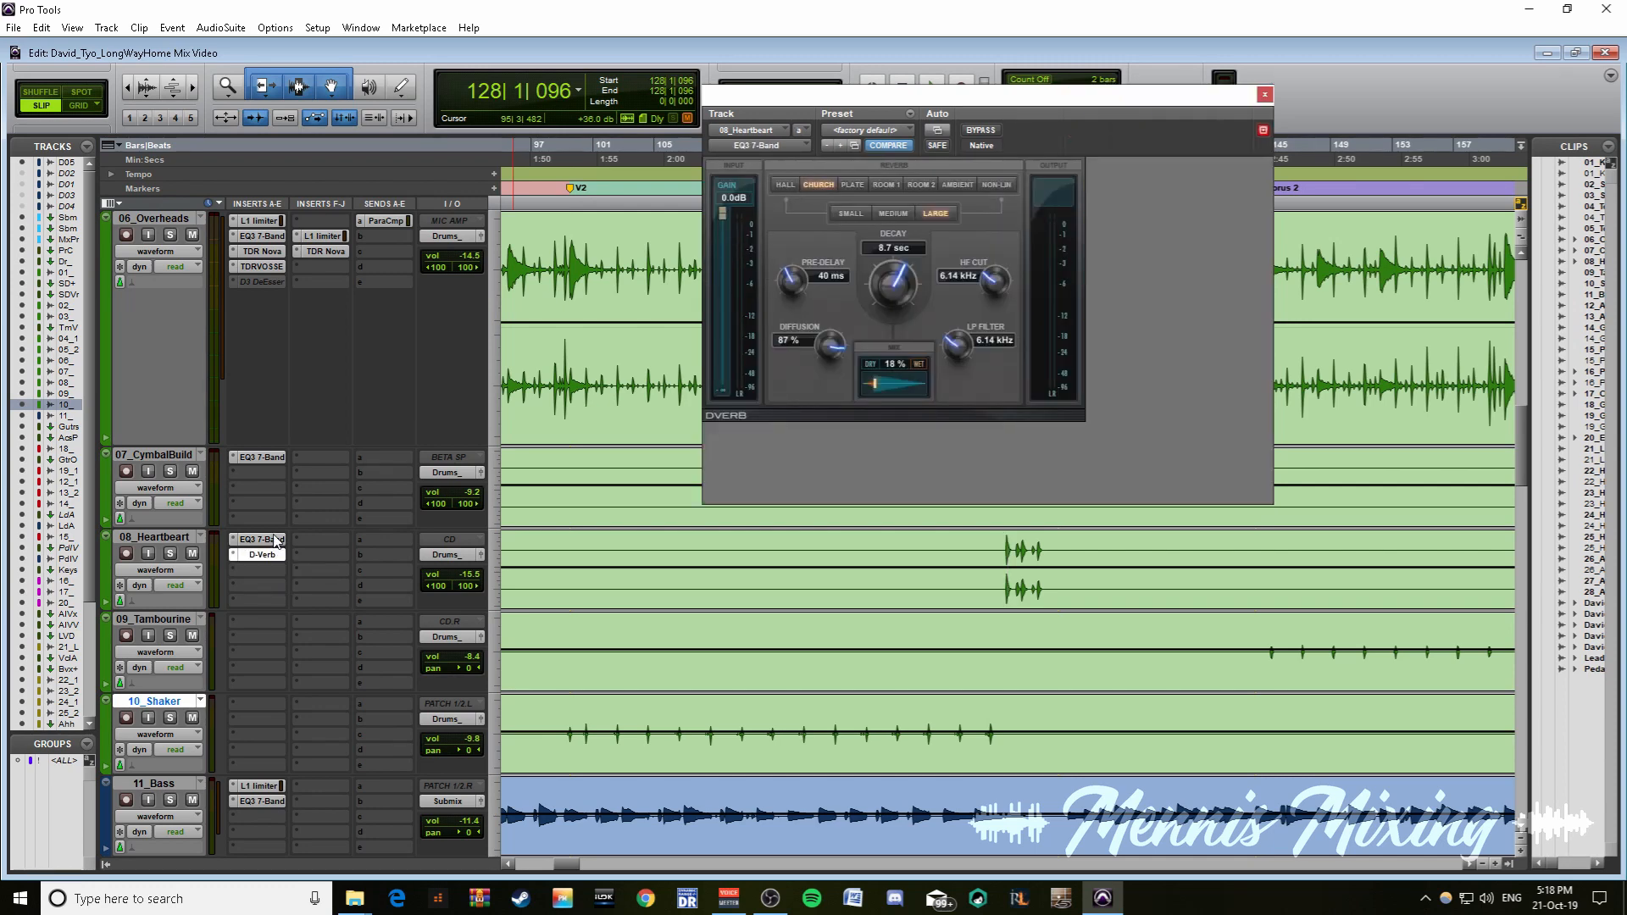
click(276, 541)
click(275, 540)
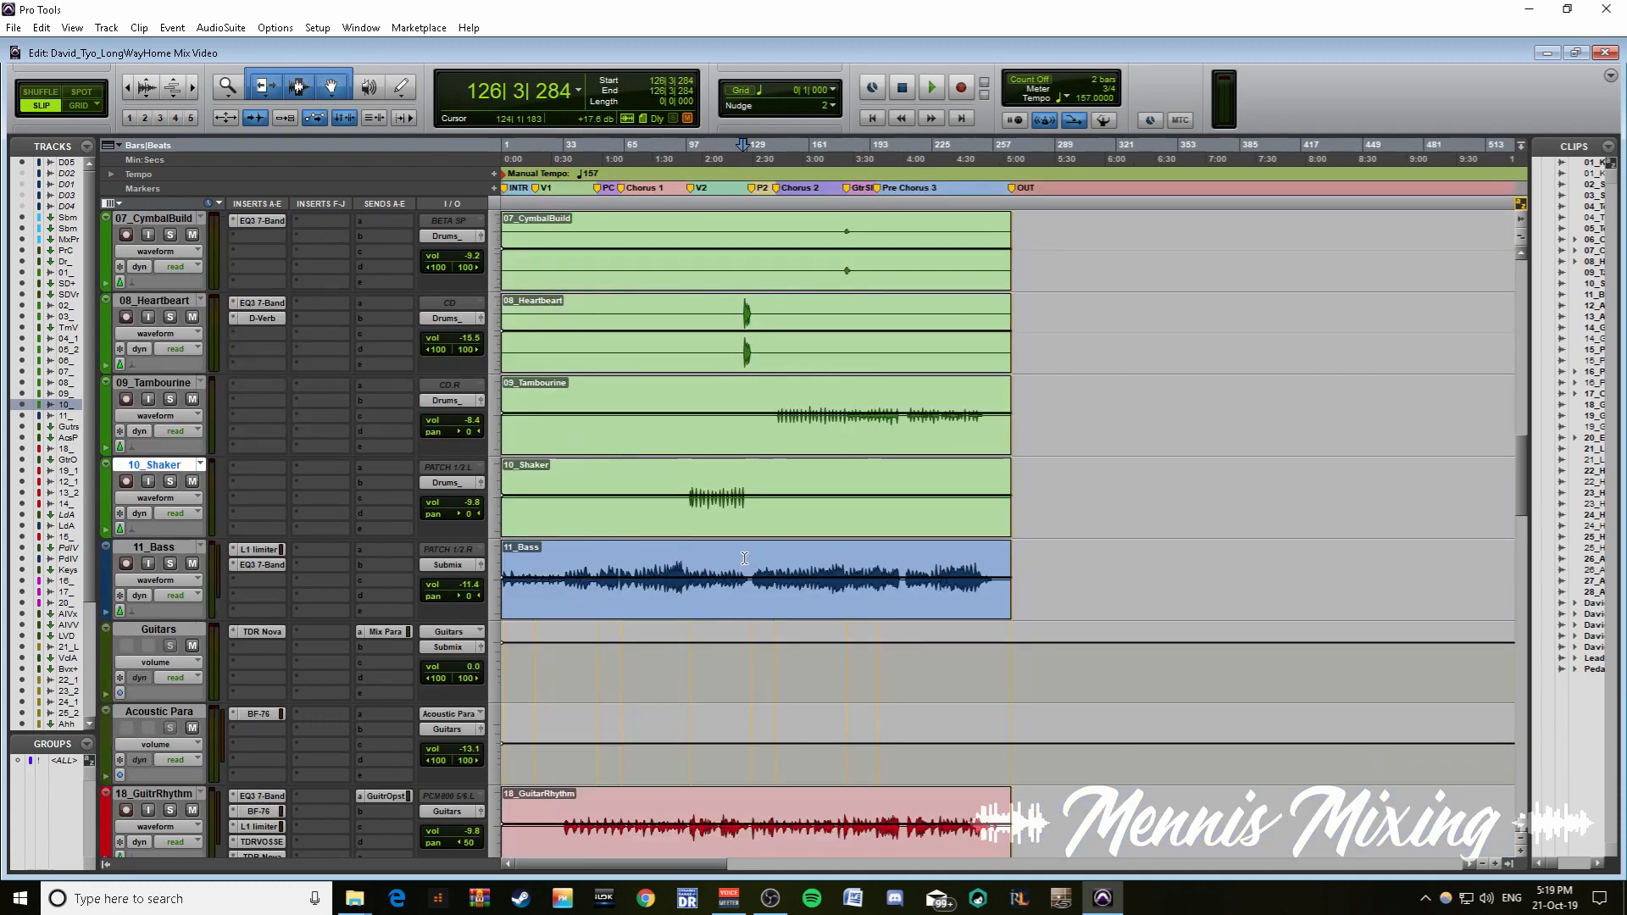
- Select the 11_Bass passage from 87|1|035 to about bar 167 and view the track's L1 limiter and EQ3 7-Band inserts
click(765, 559)
click(653, 560)
drag(666, 562, 820, 565)
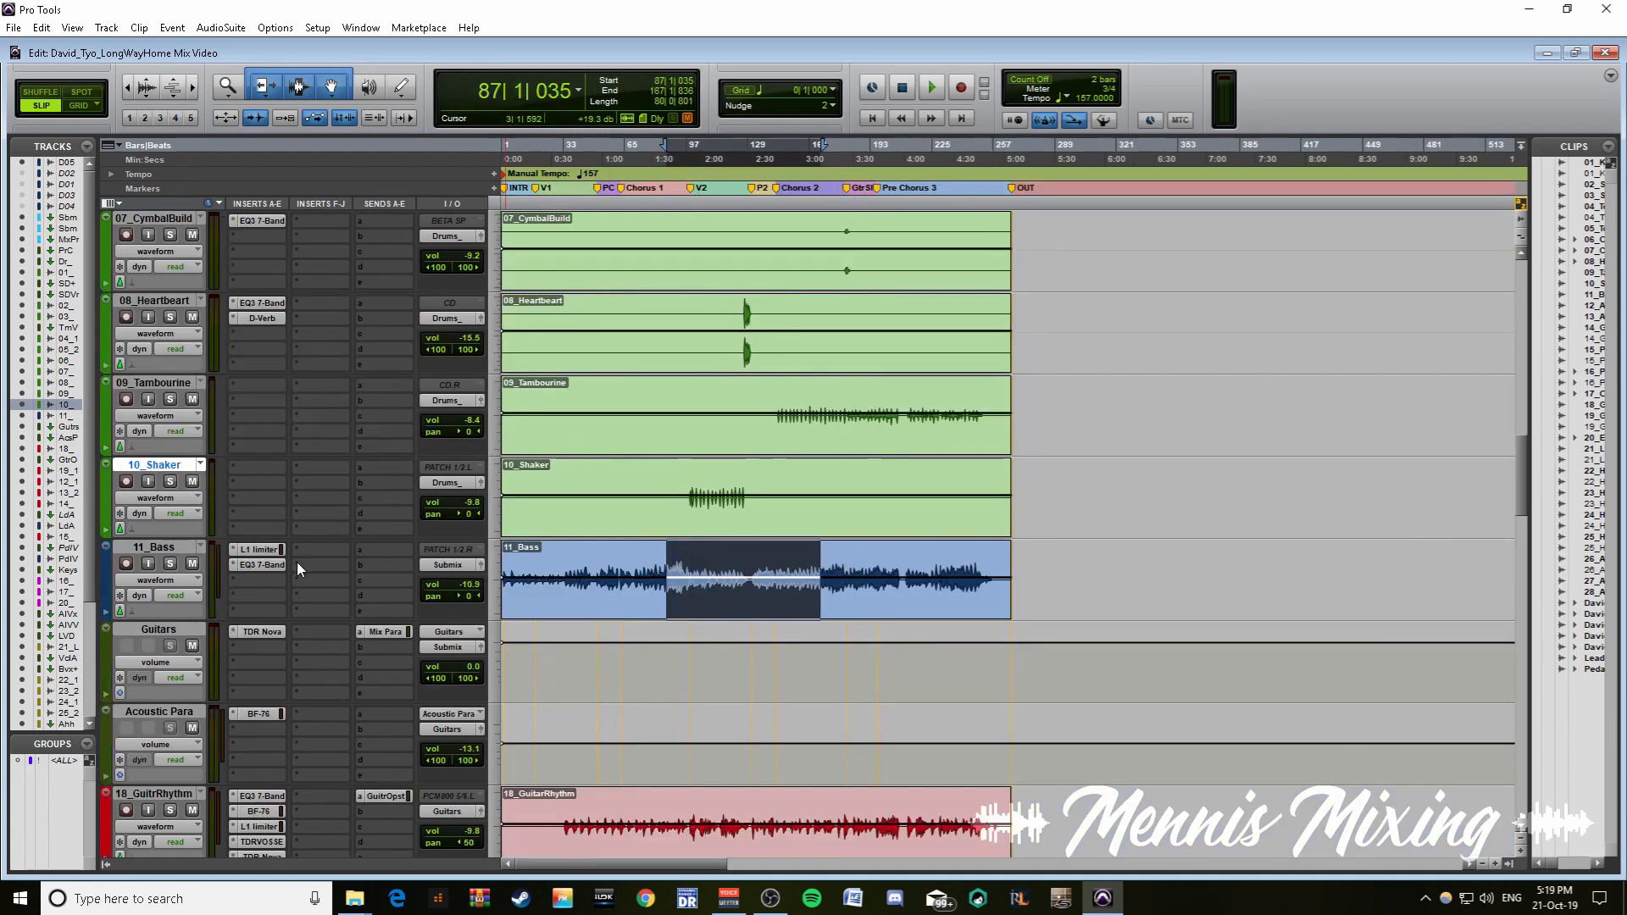
click(259, 550)
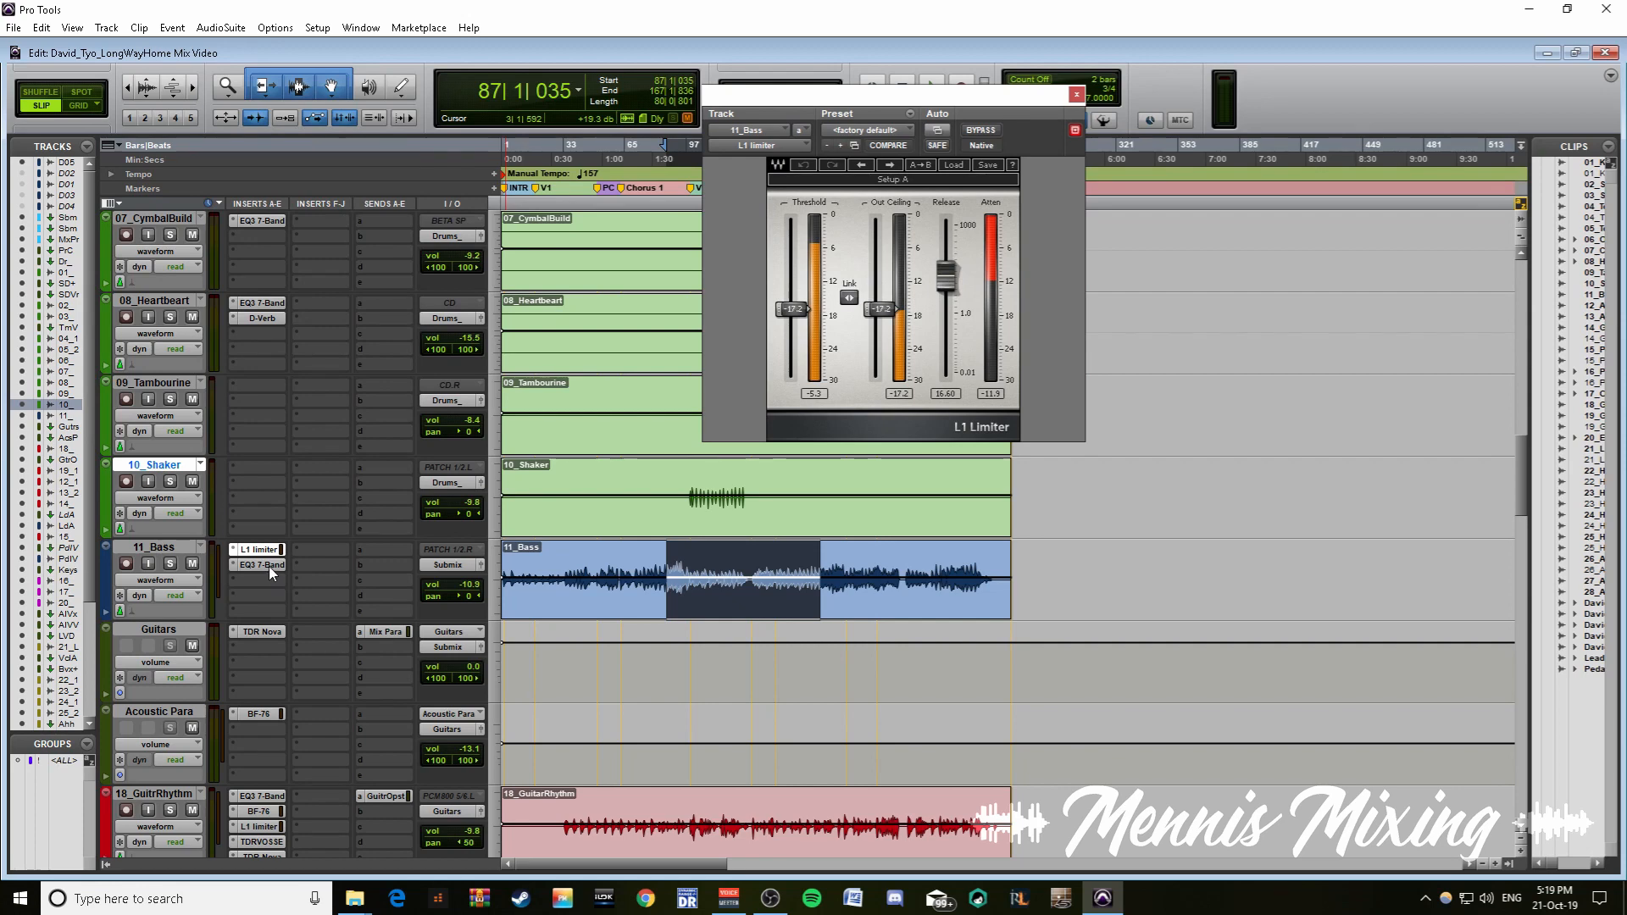
click(268, 566)
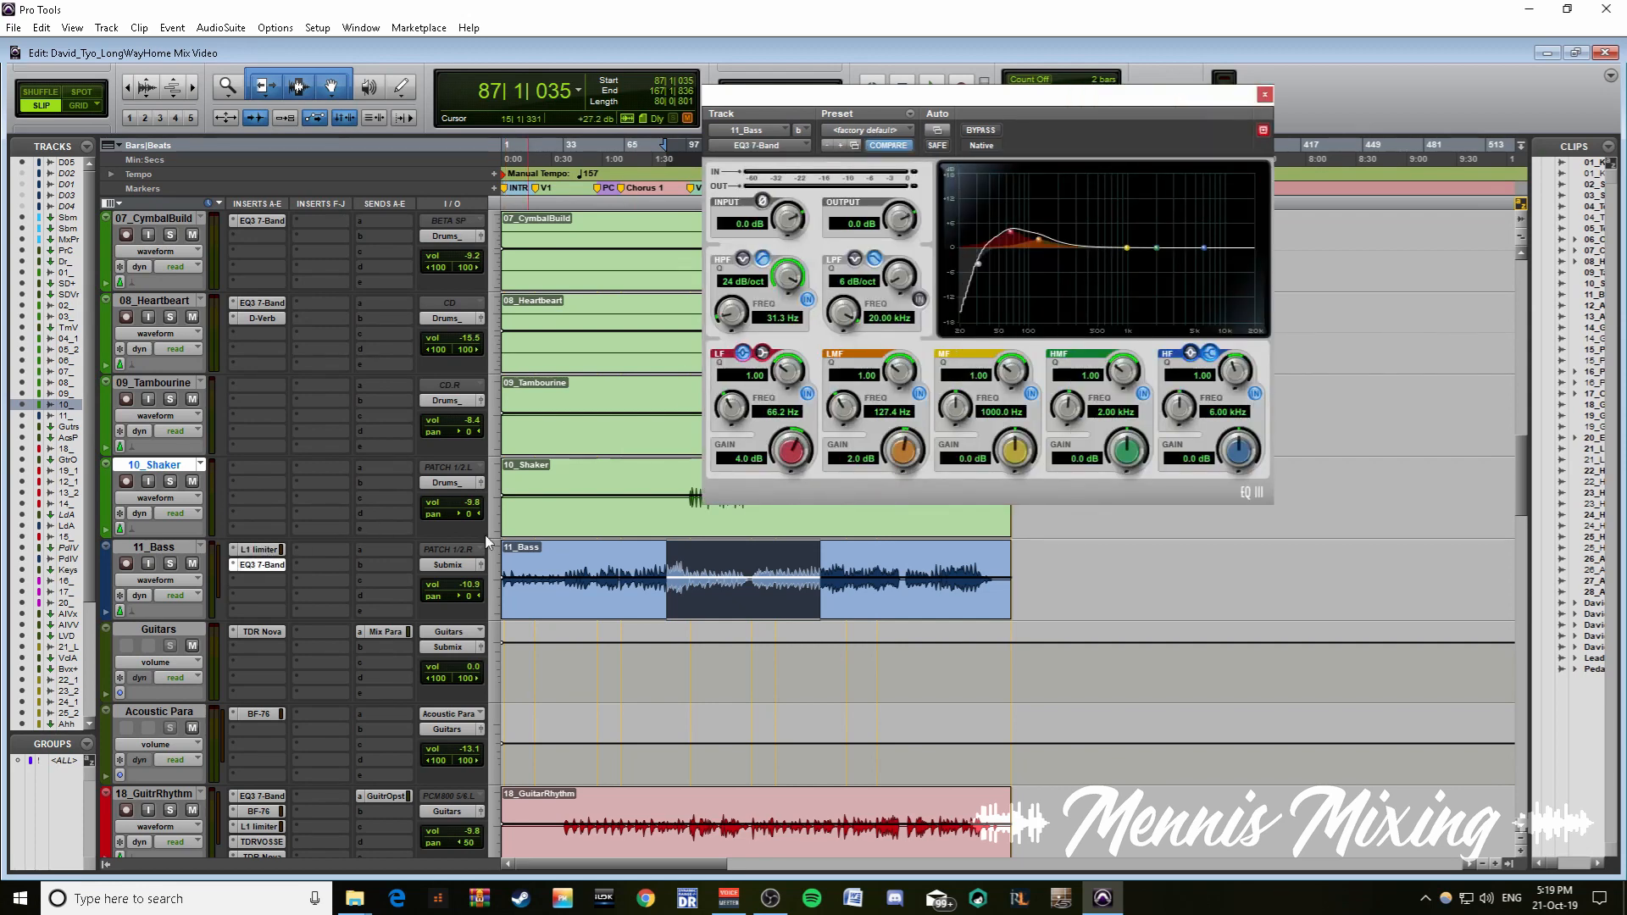
- Select the 11_Bass passage from 70|1|722 to 96|3|143 with the track's L1 limiter open
drag(622, 561, 687, 569)
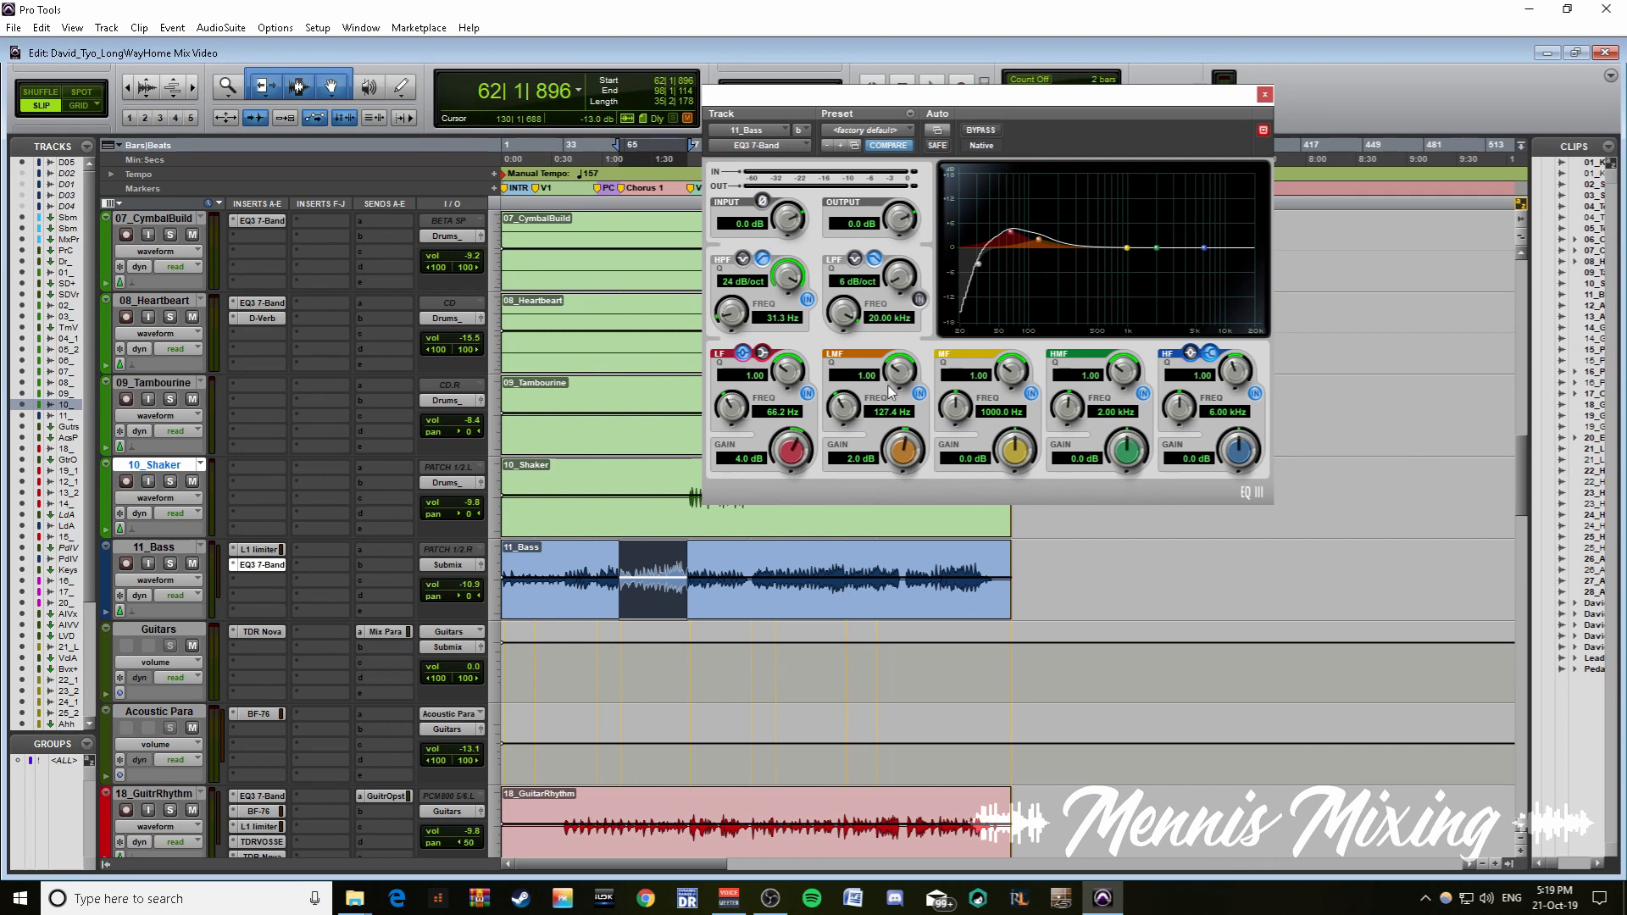
click(261, 549)
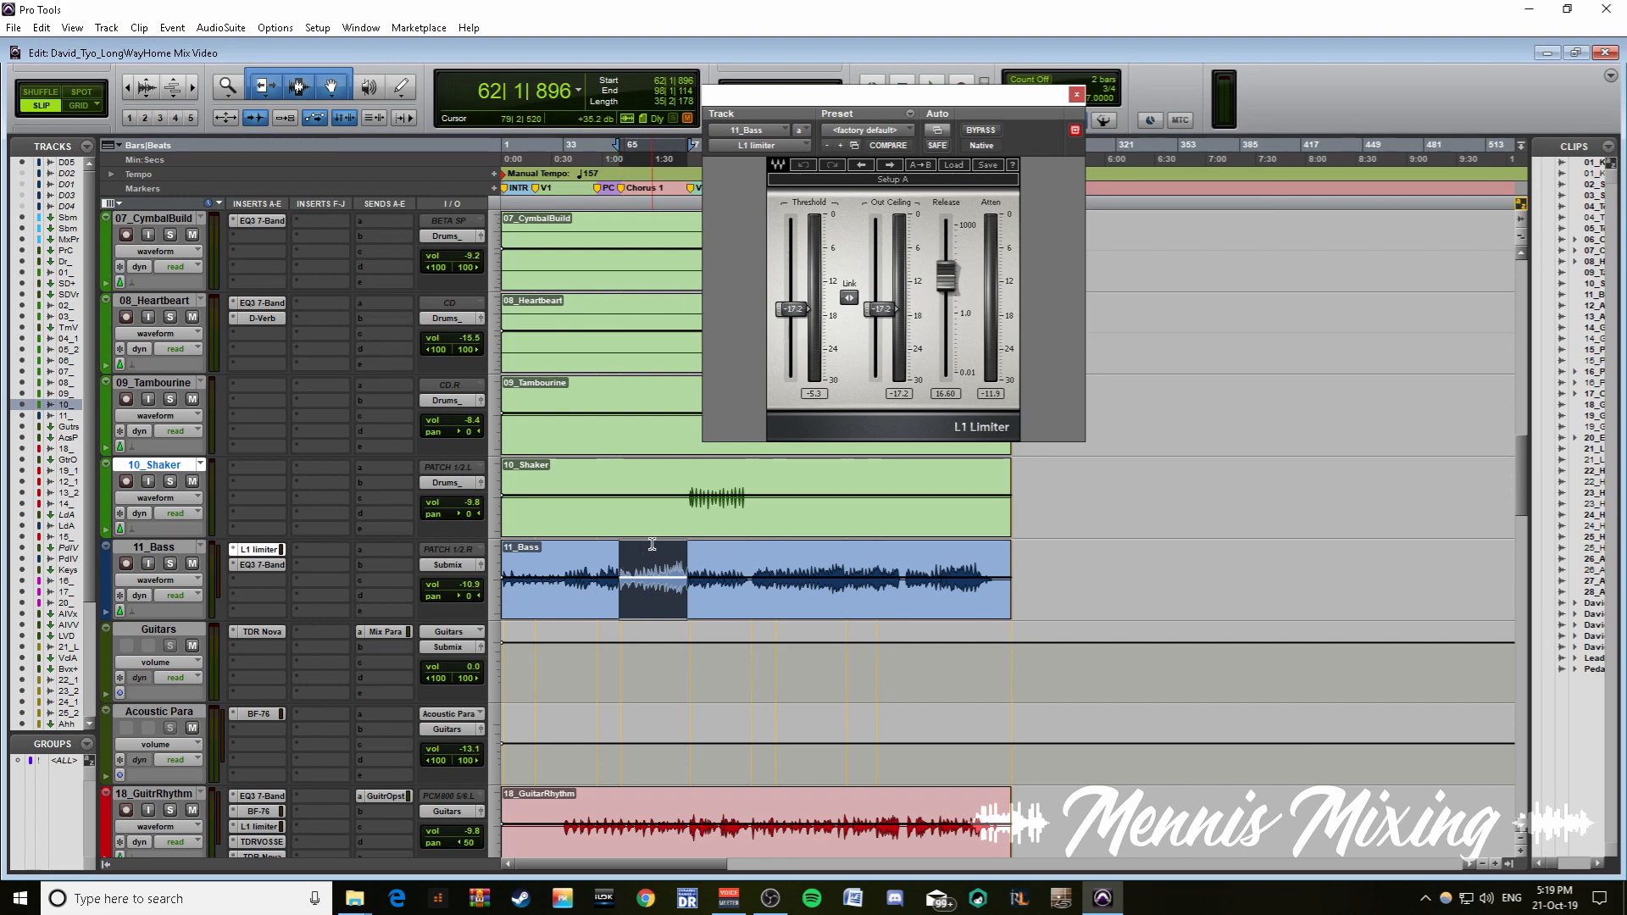
mouse_move(637, 555)
mouse_down()
mouse_move(685, 559)
mouse_move(635, 566)
mouse_up()
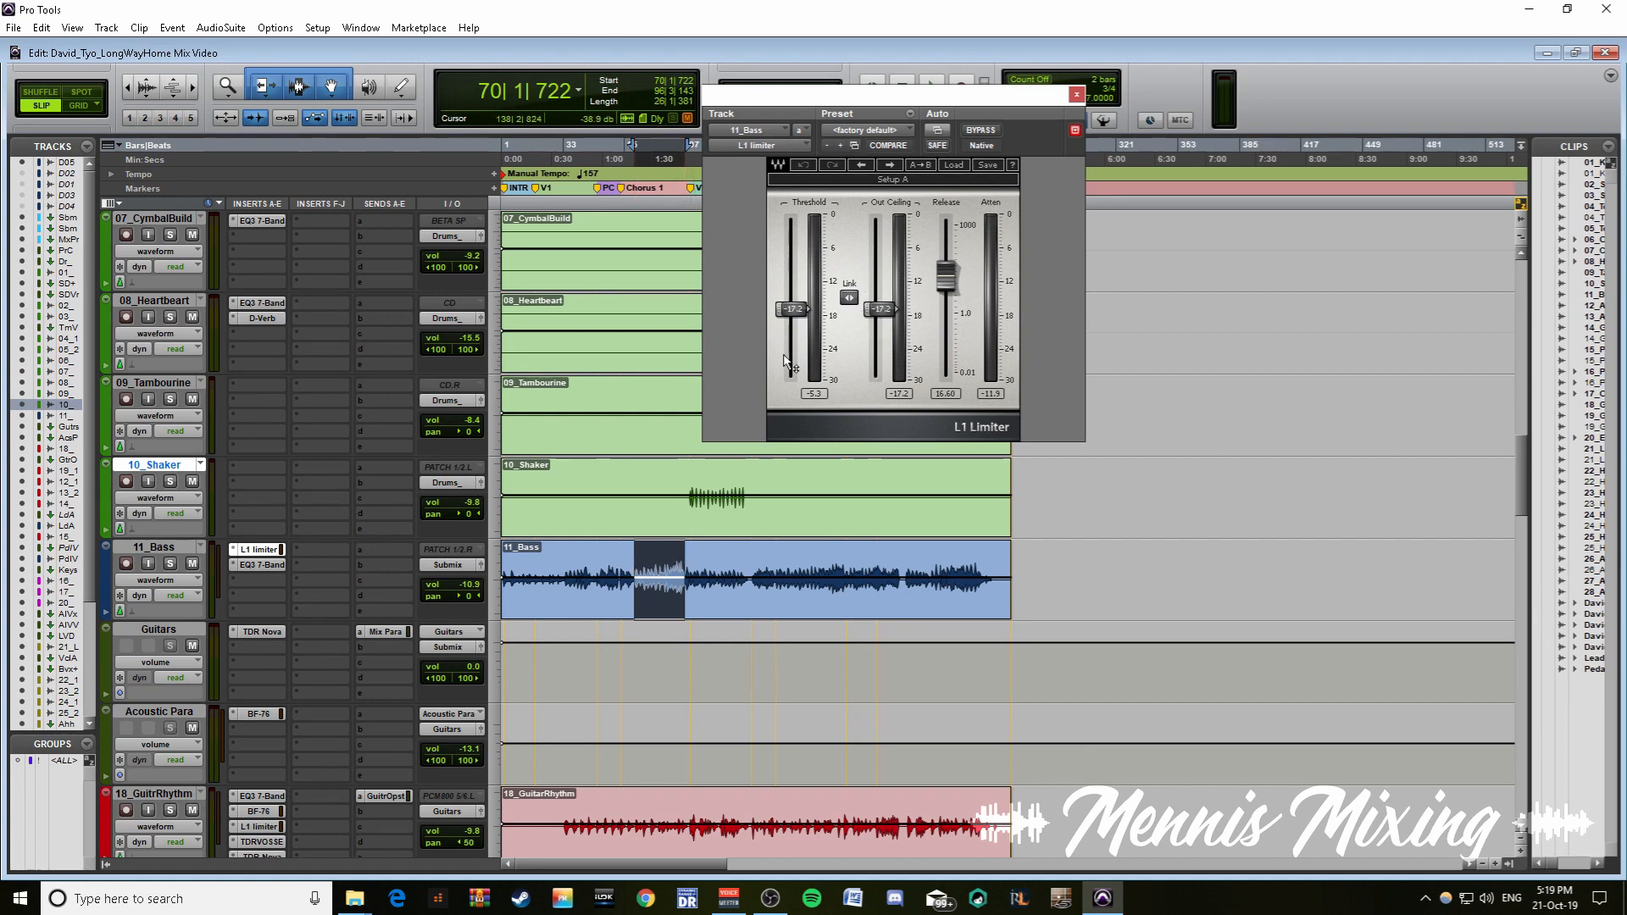
- Play the selected 11_Bass passage soloed through its L1 limiter
key(space)
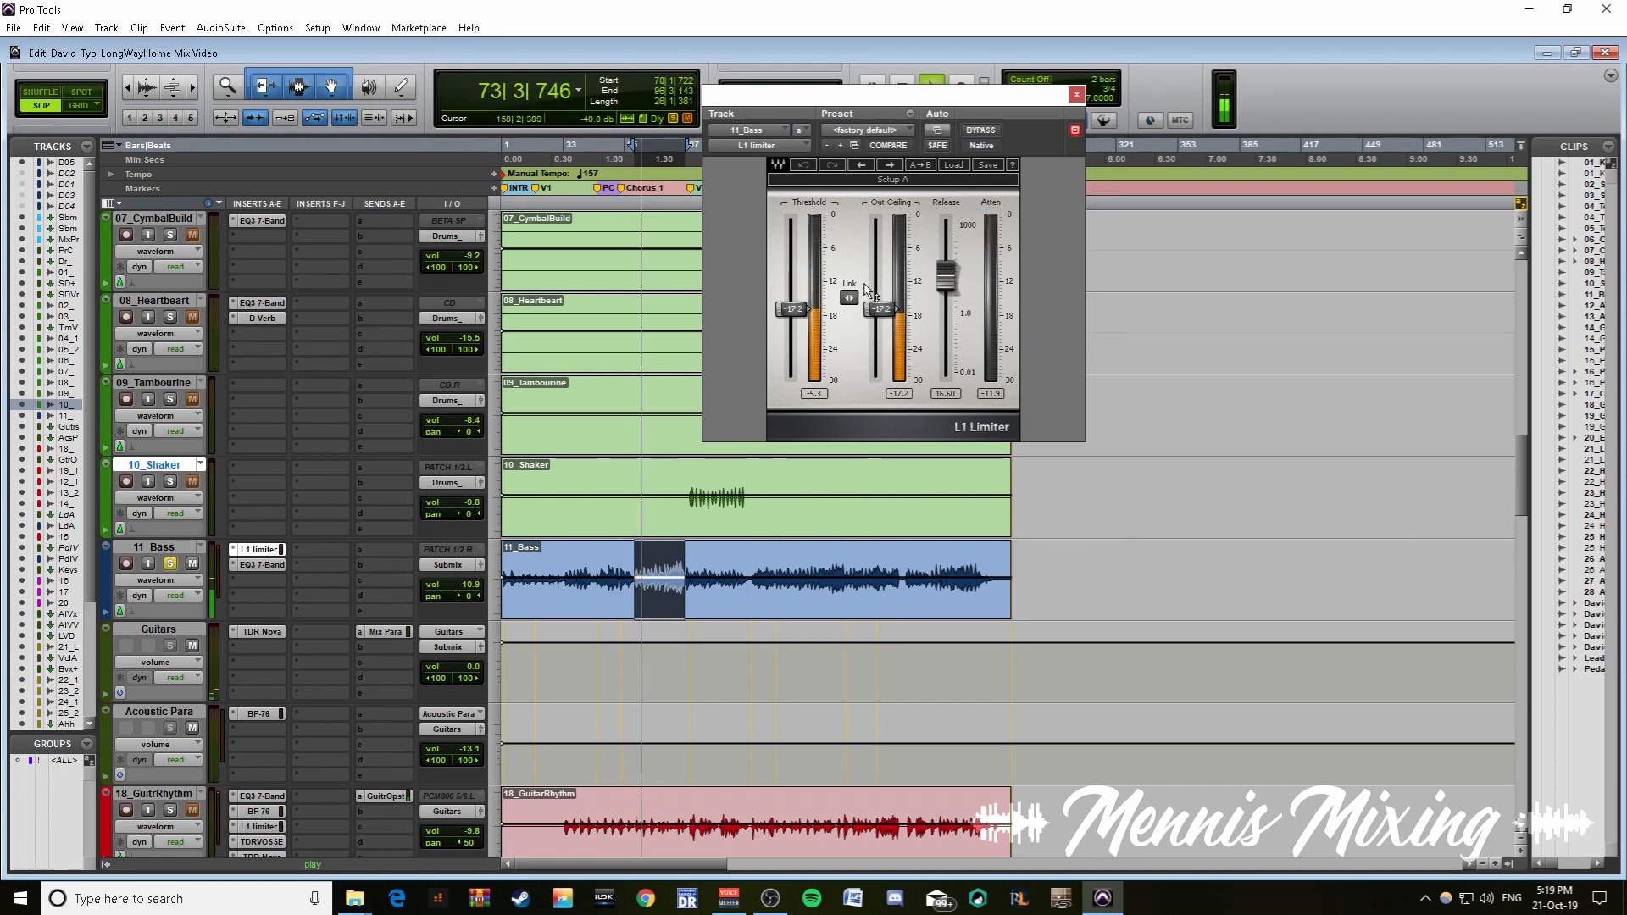
key(t)
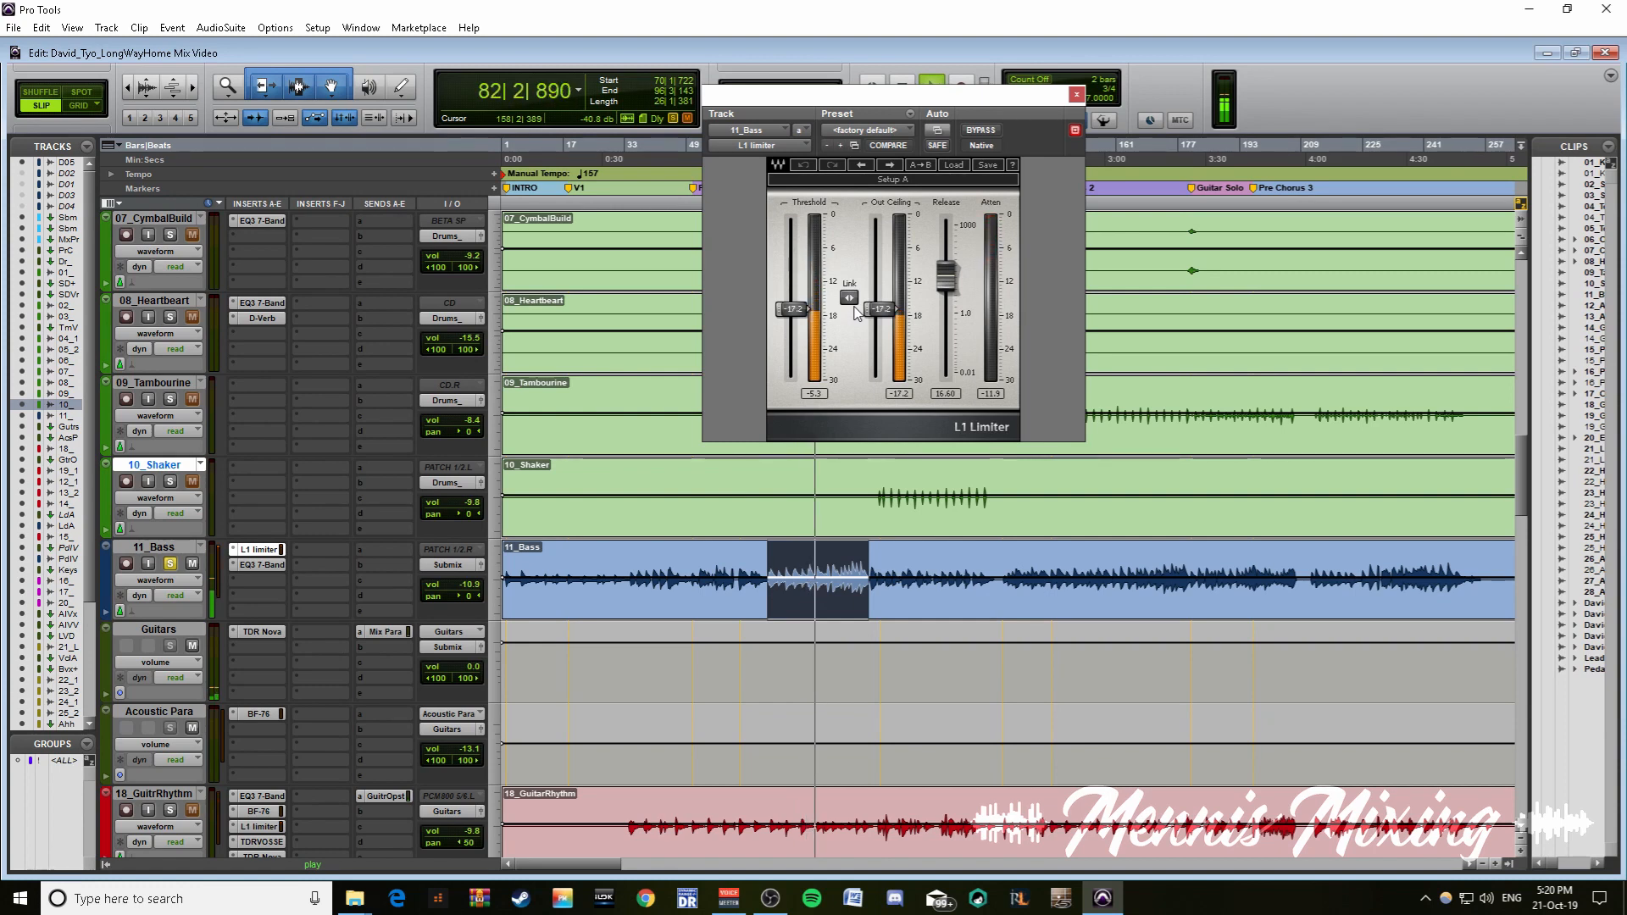
key(space)
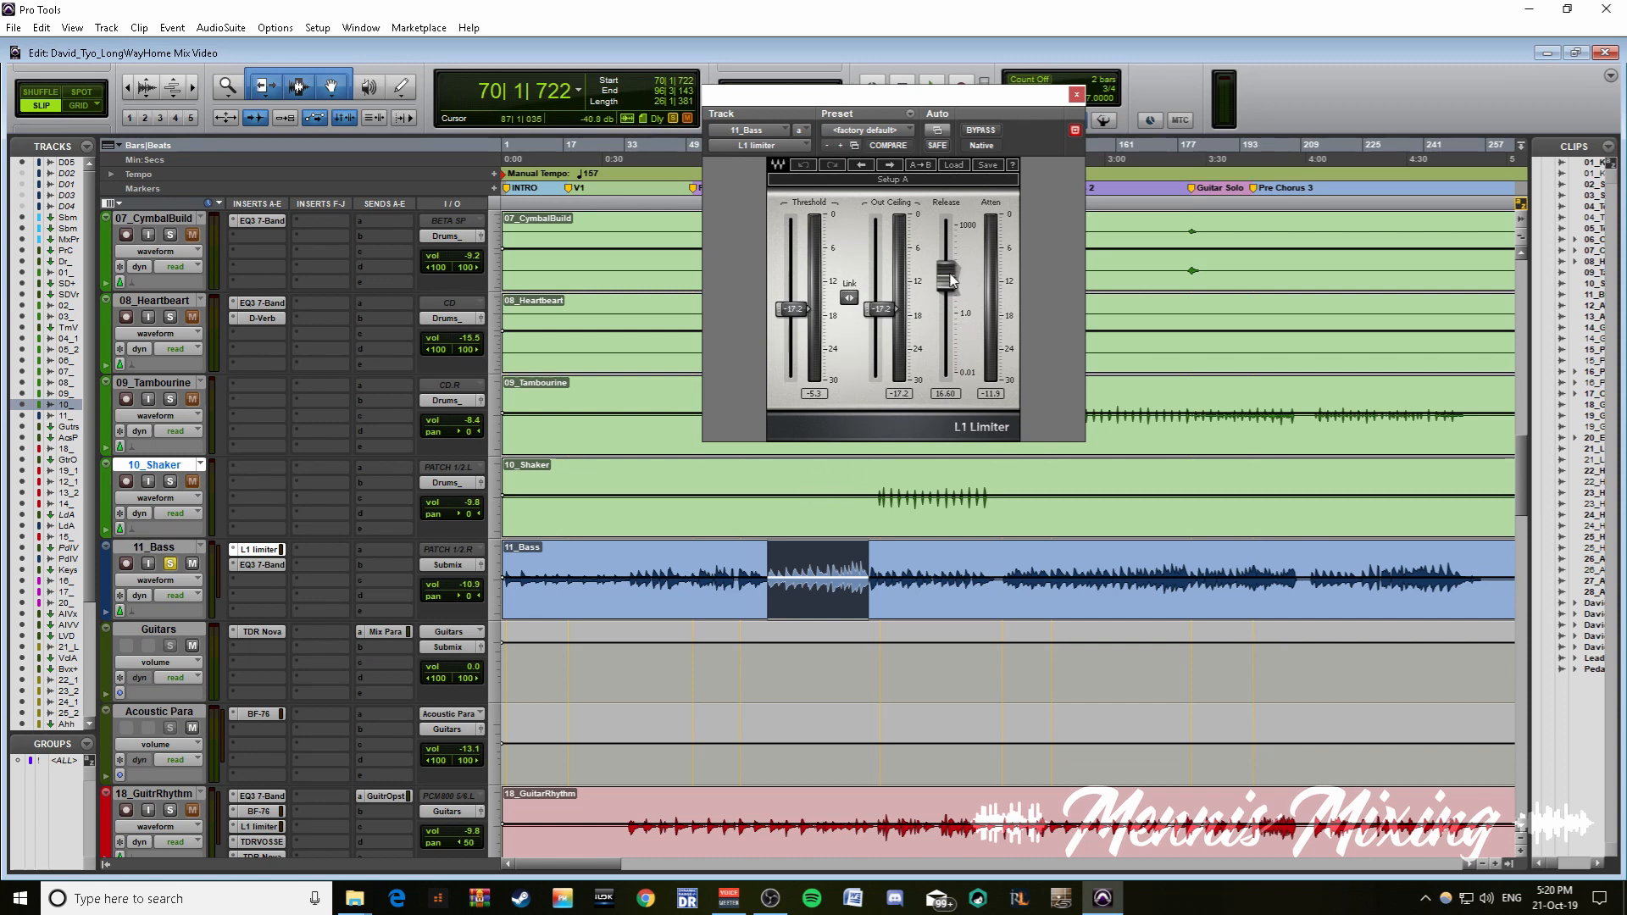
key(space)
key(space)
- Audition the bass with the L1 limiter's release at 0.01, and return the release to 16.60
drag(949, 288, 947, 385)
key(space)
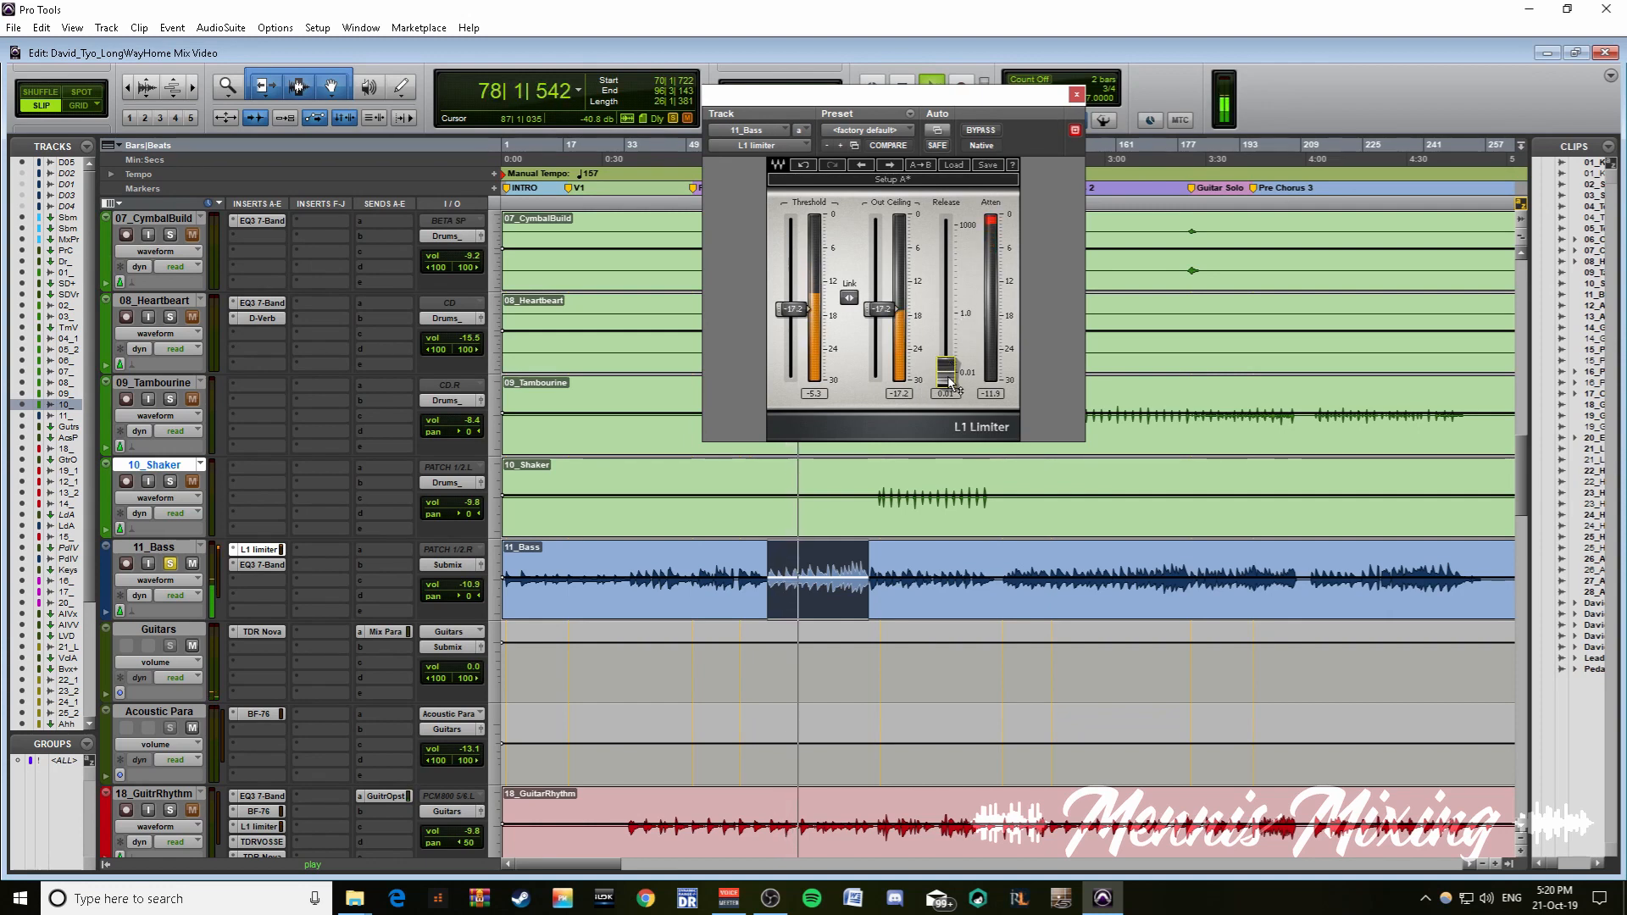
drag(949, 382, 945, 274)
key(space)
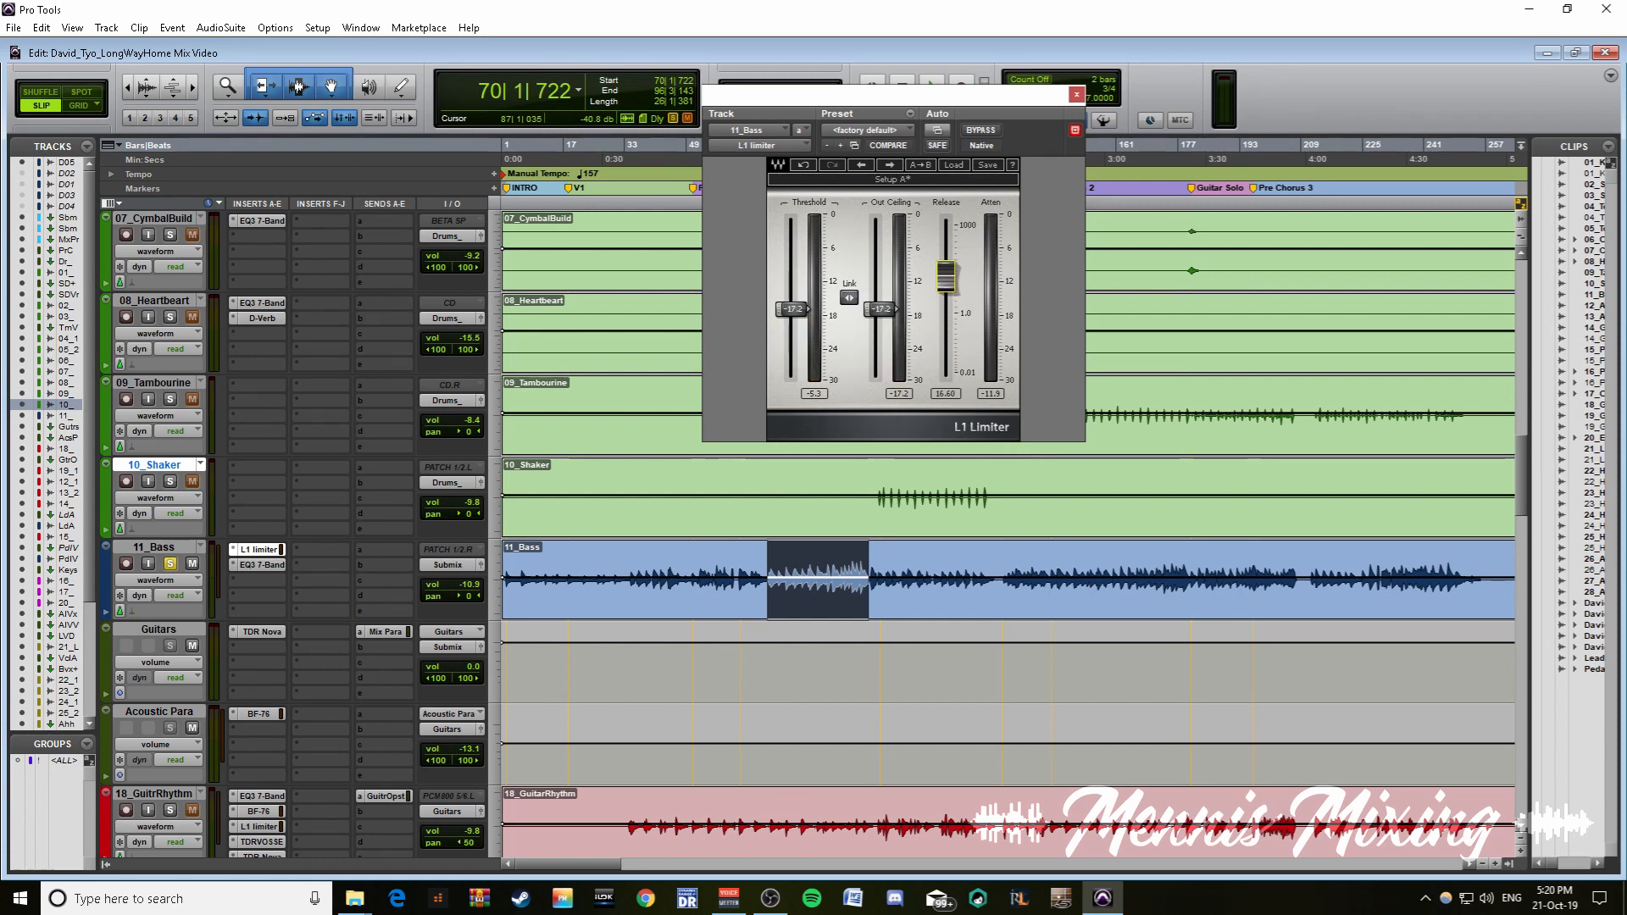
- Replay the soloed bass passage with the L1 limiter's release at 16.60
key(space)
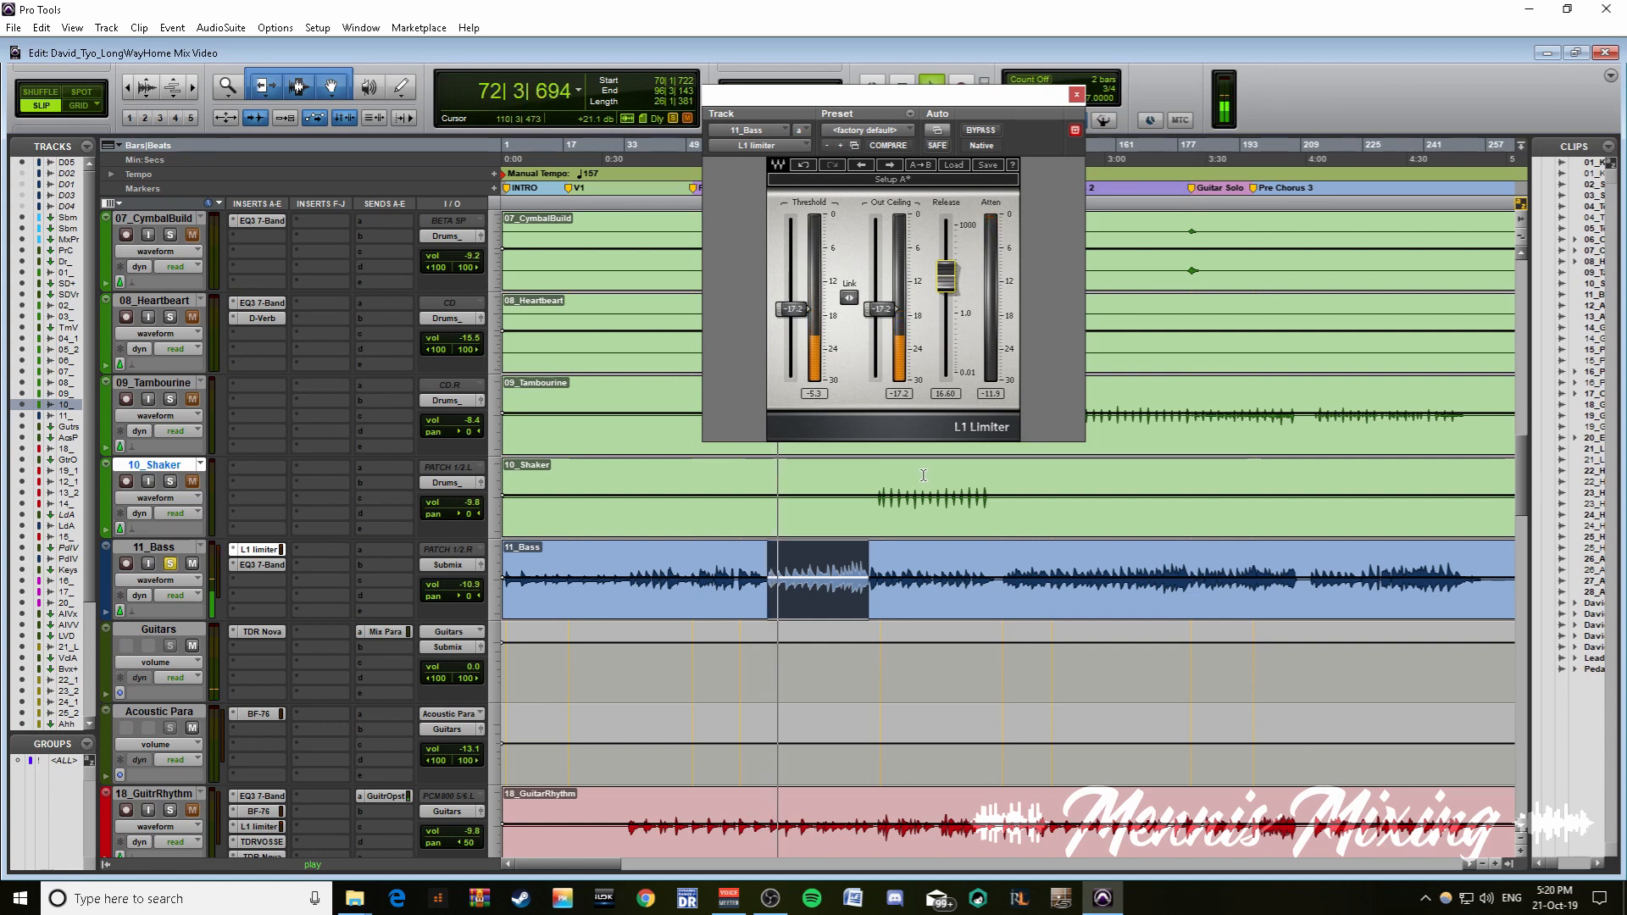
key(ctrl+])
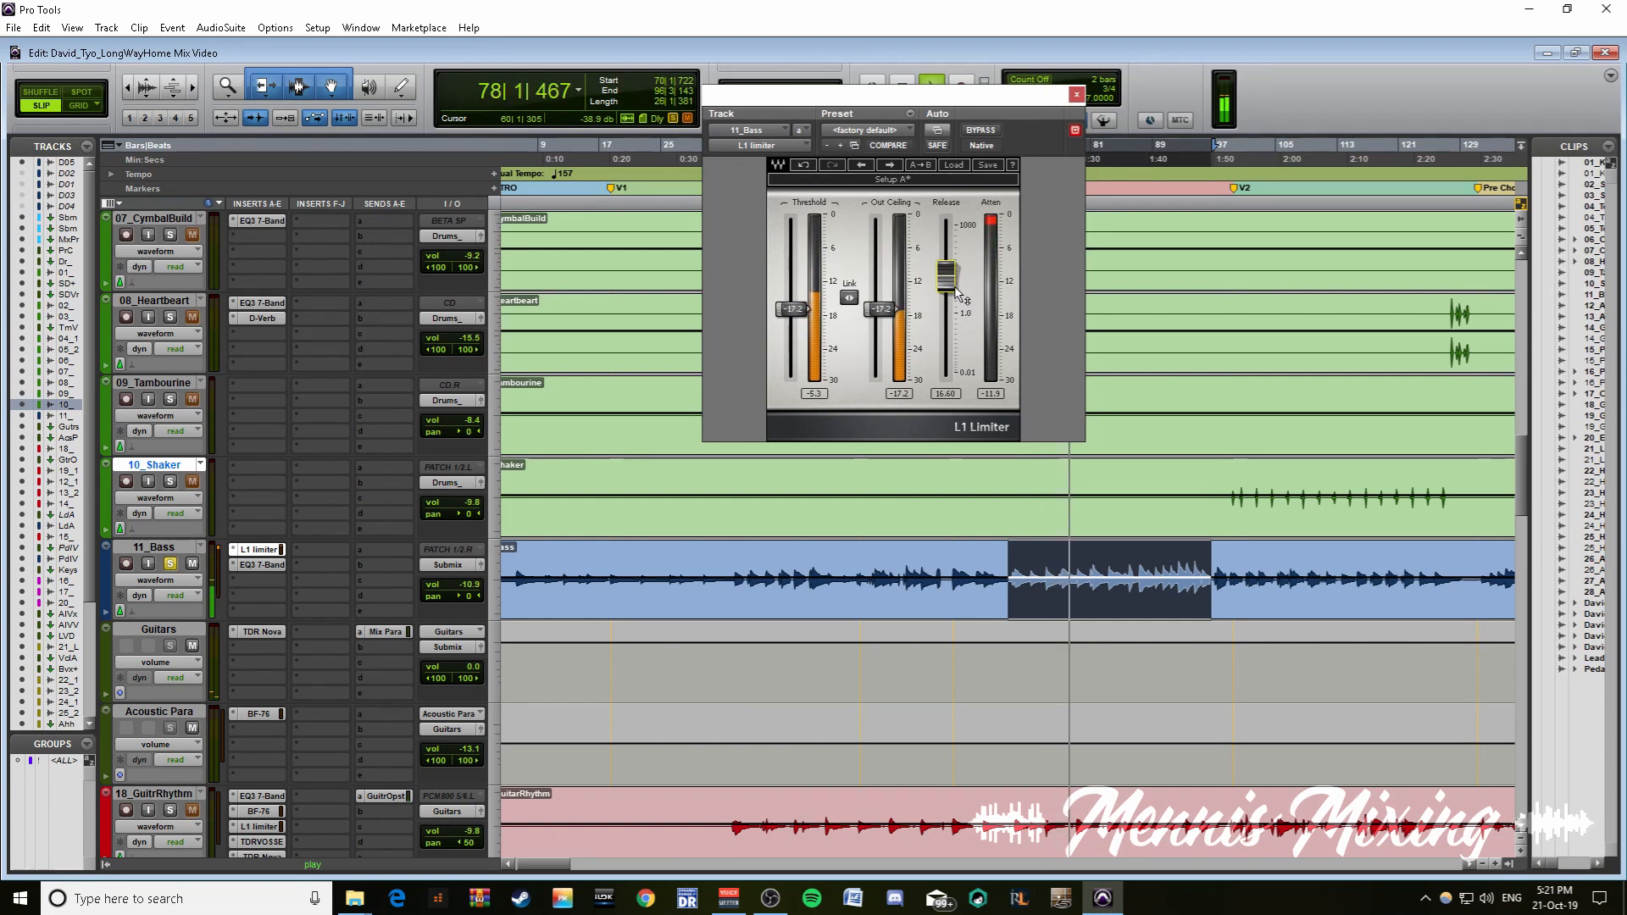
key(space)
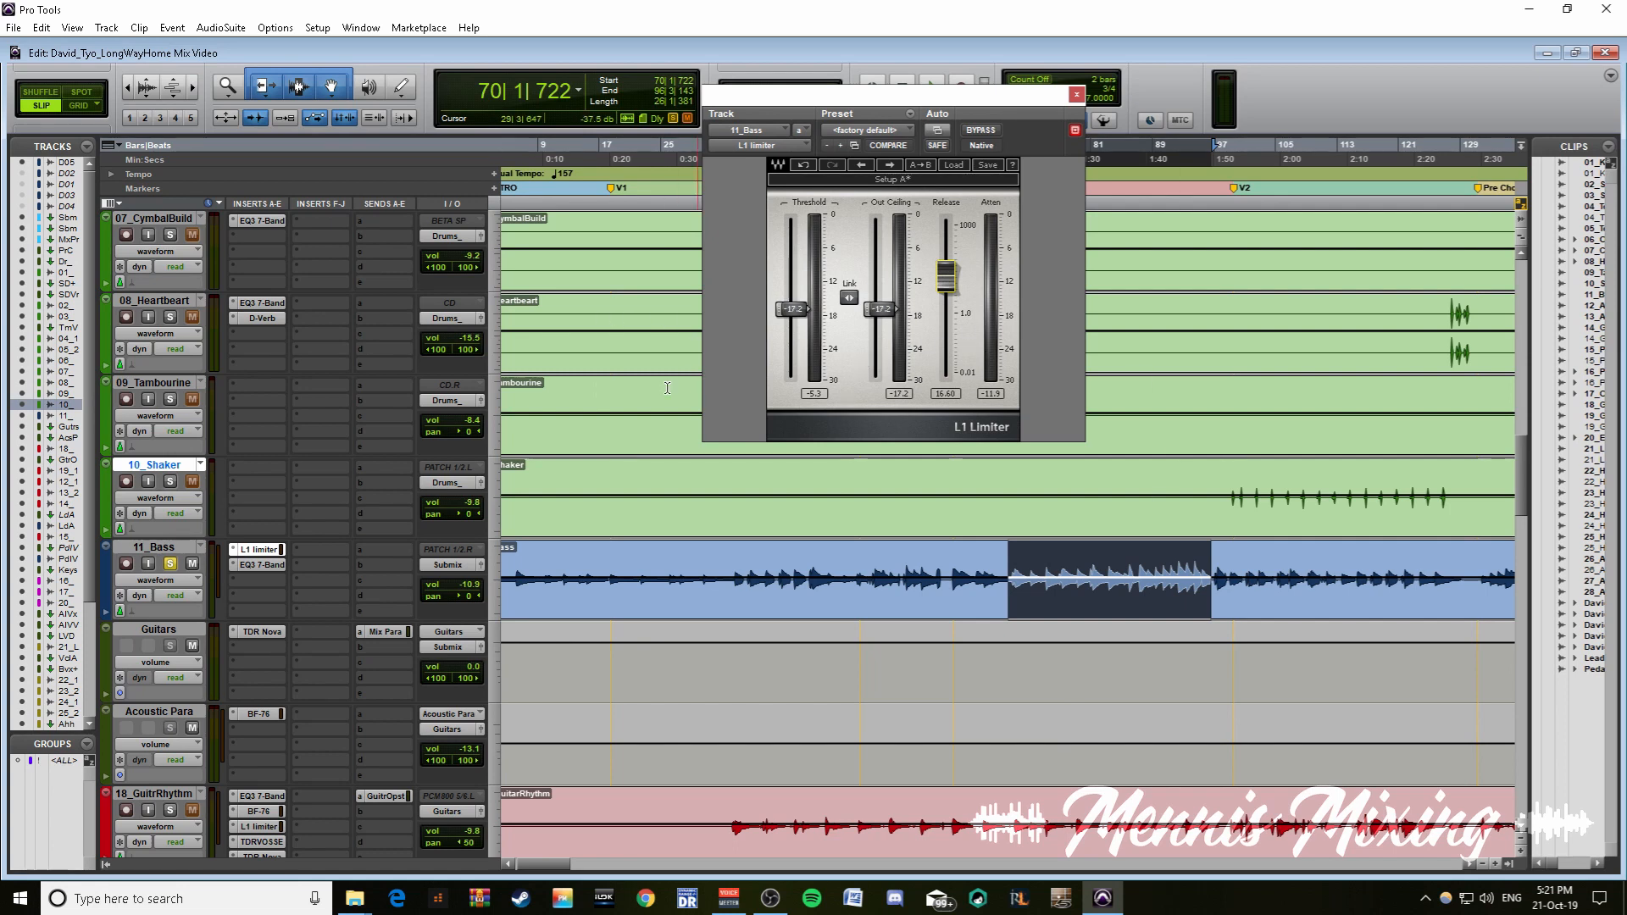
- Open the EQ3 7-Band on 11_Bass and audition the selected passage with the EQ bypassed and active
key(r)
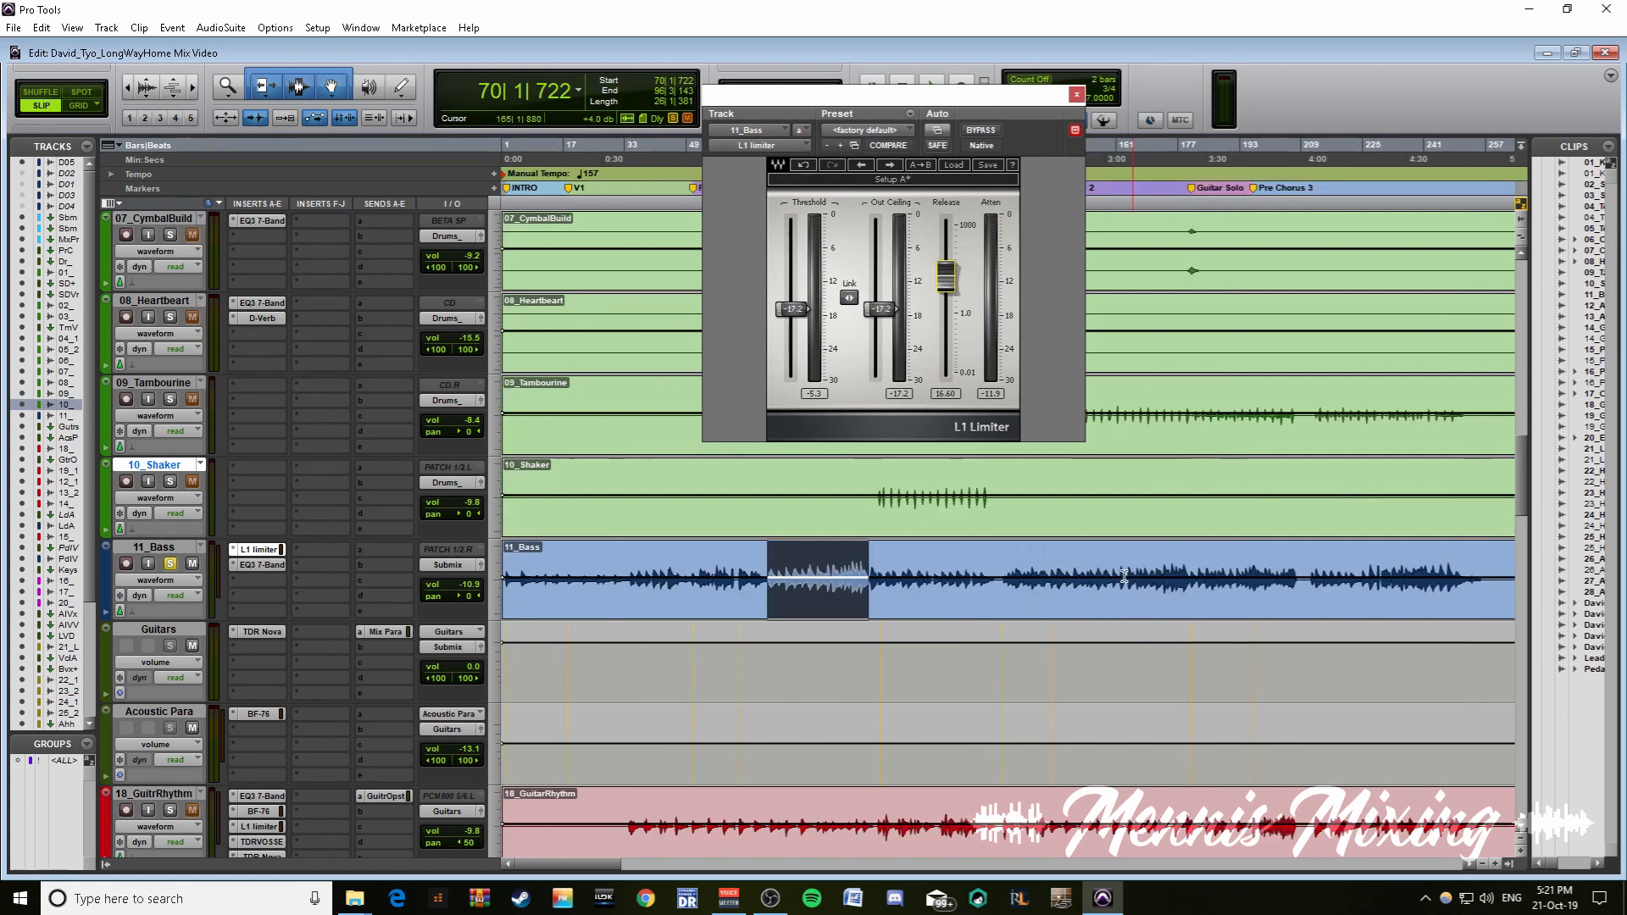
key(r)
click(257, 565)
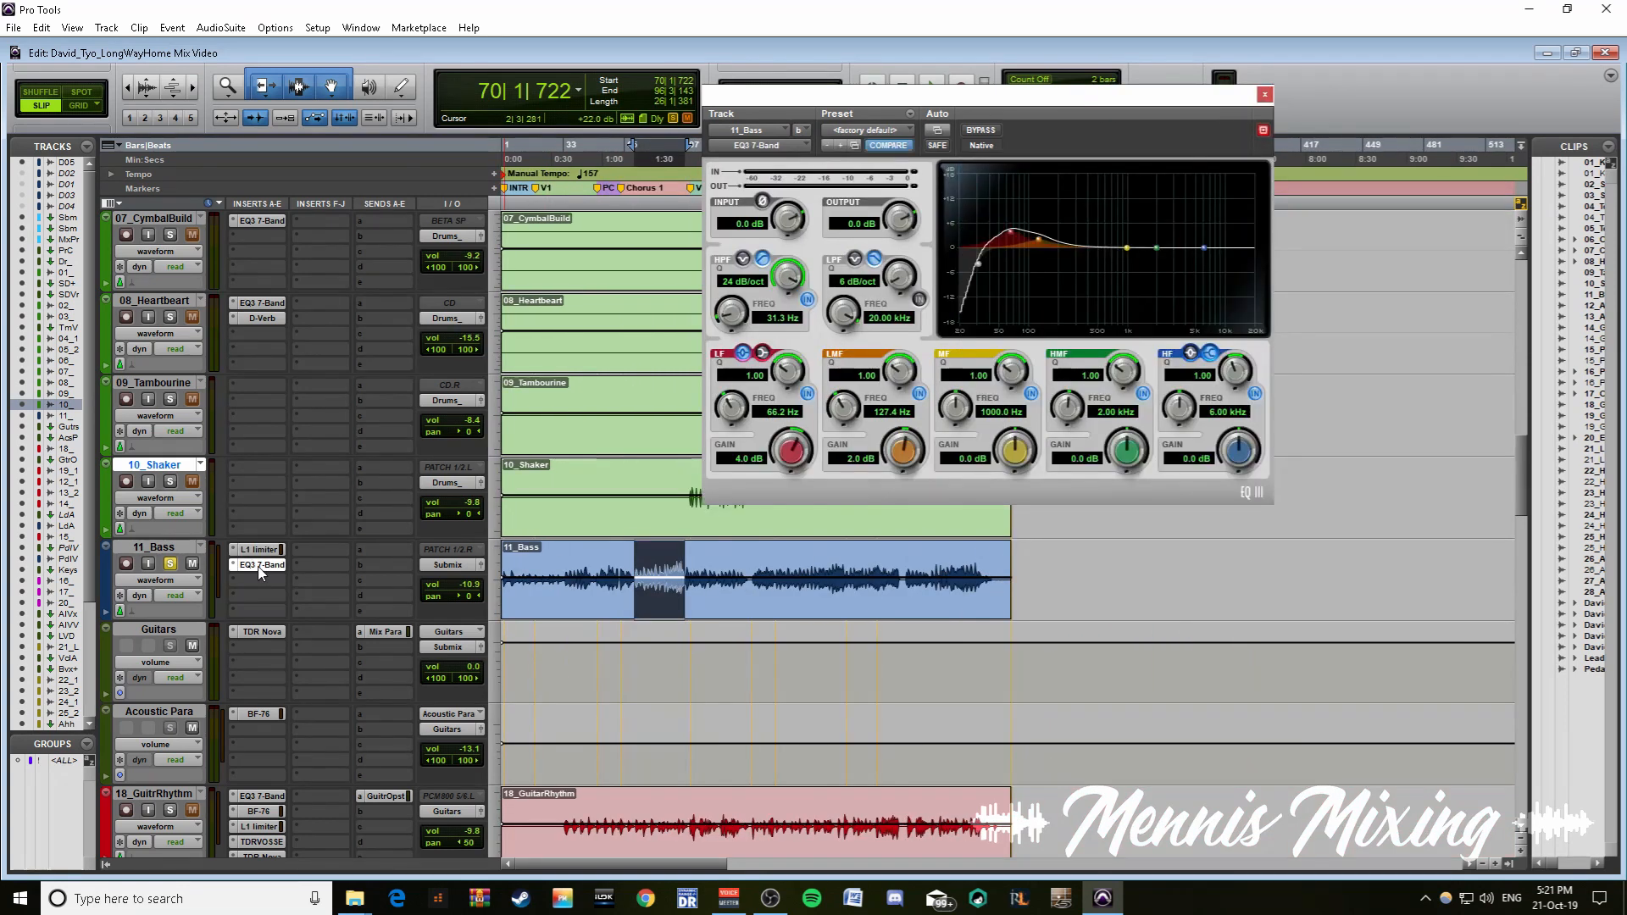
key(t)
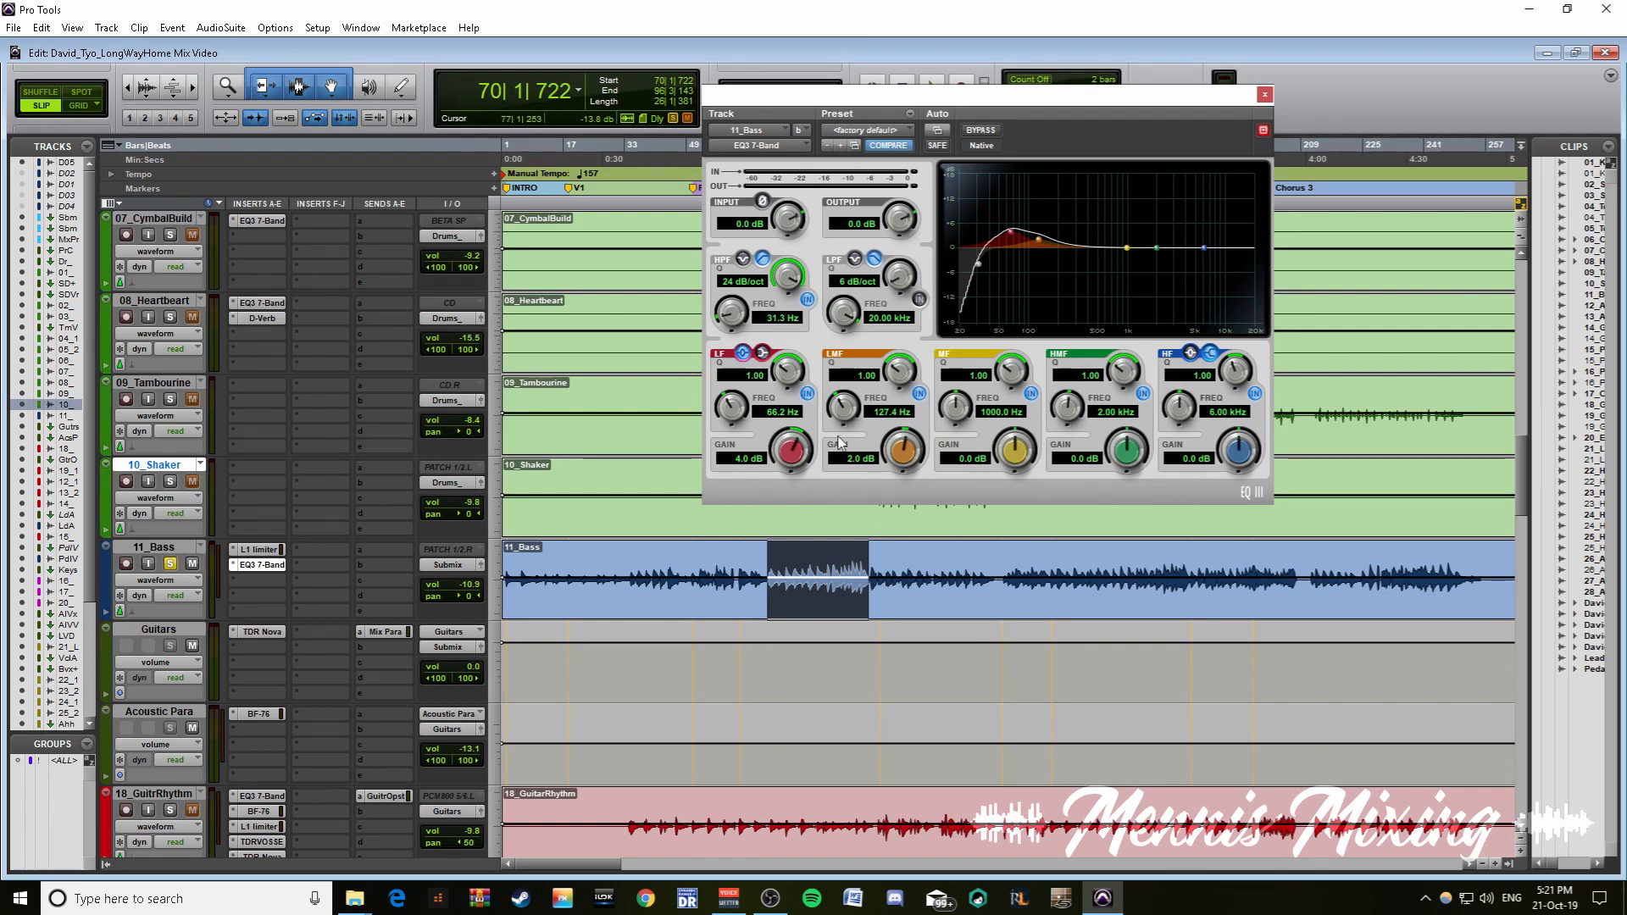
key(space)
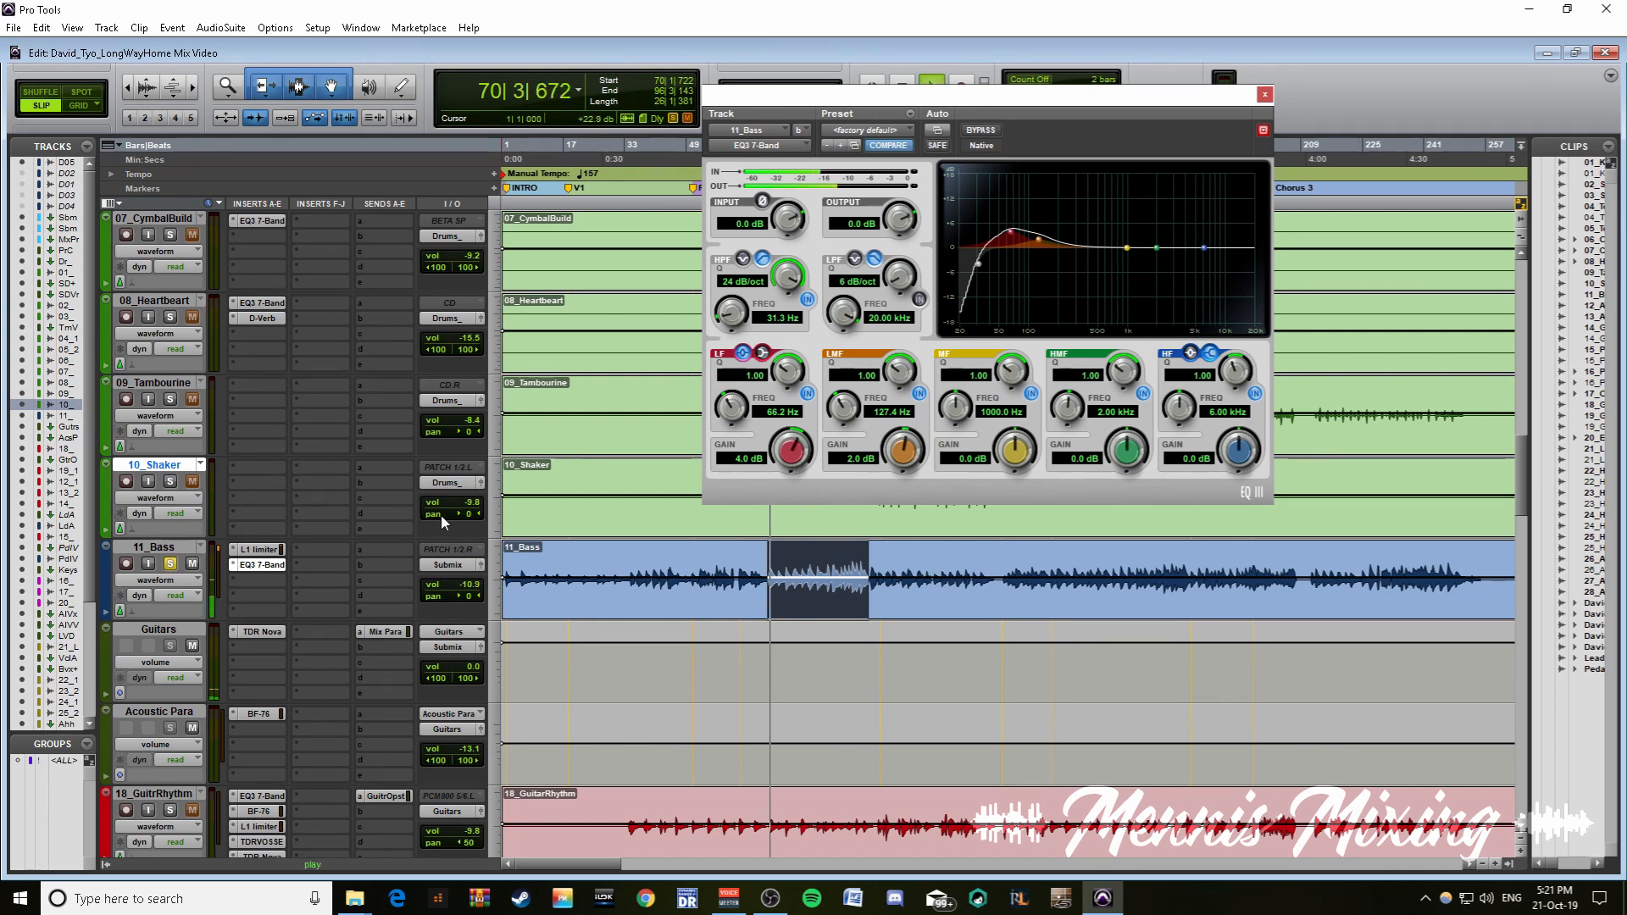
key(space)
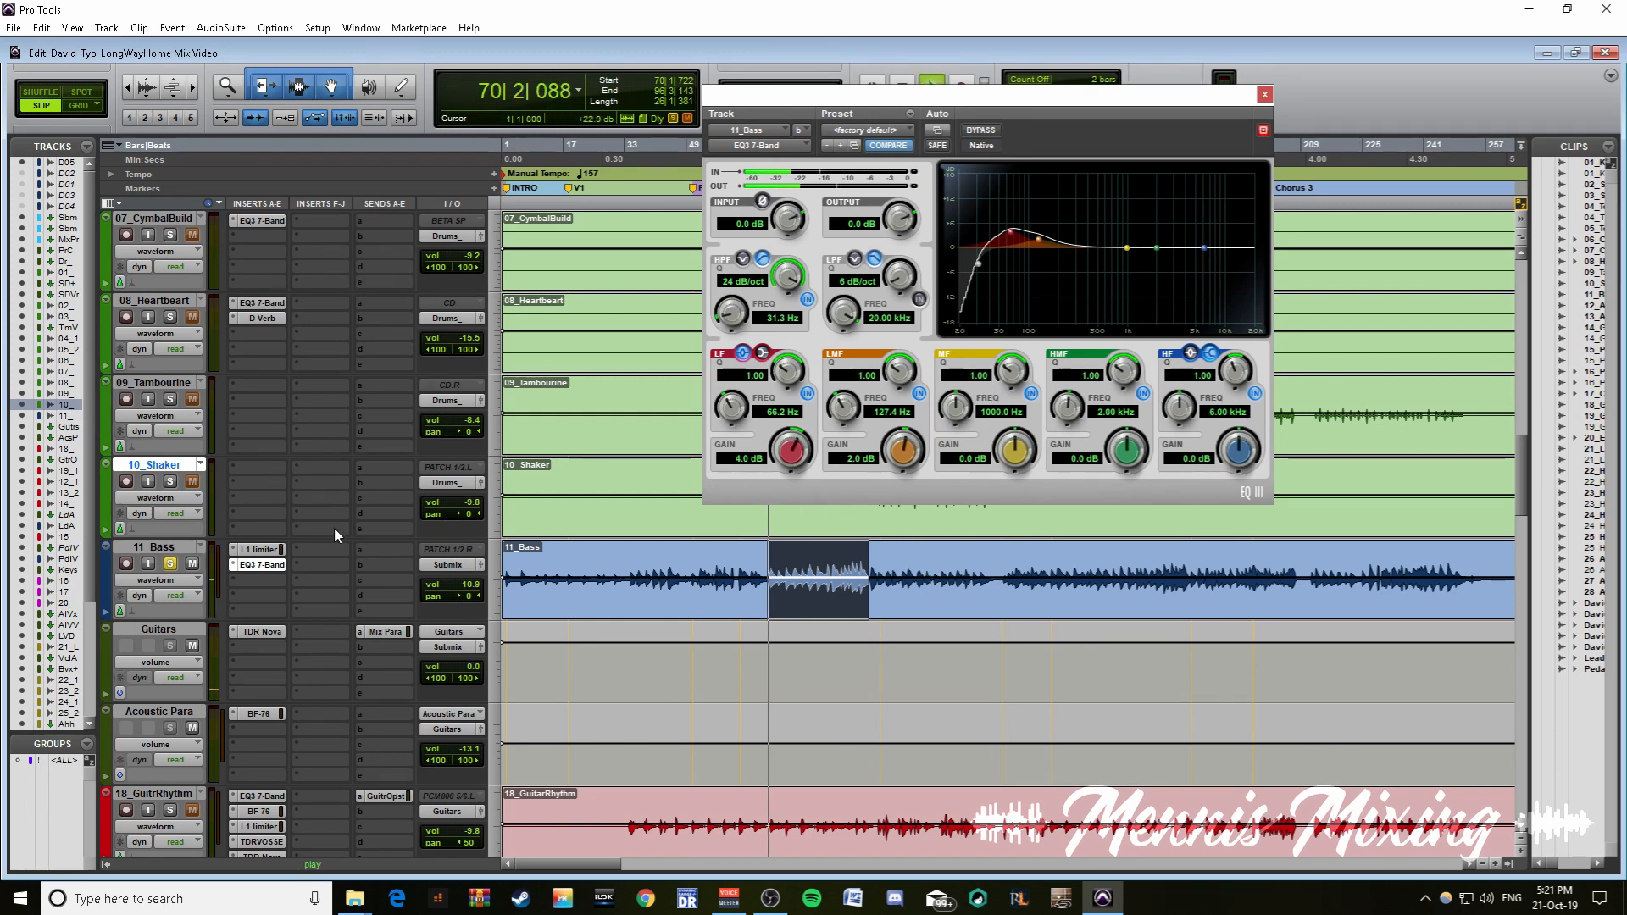
ctrl+click(270, 568)
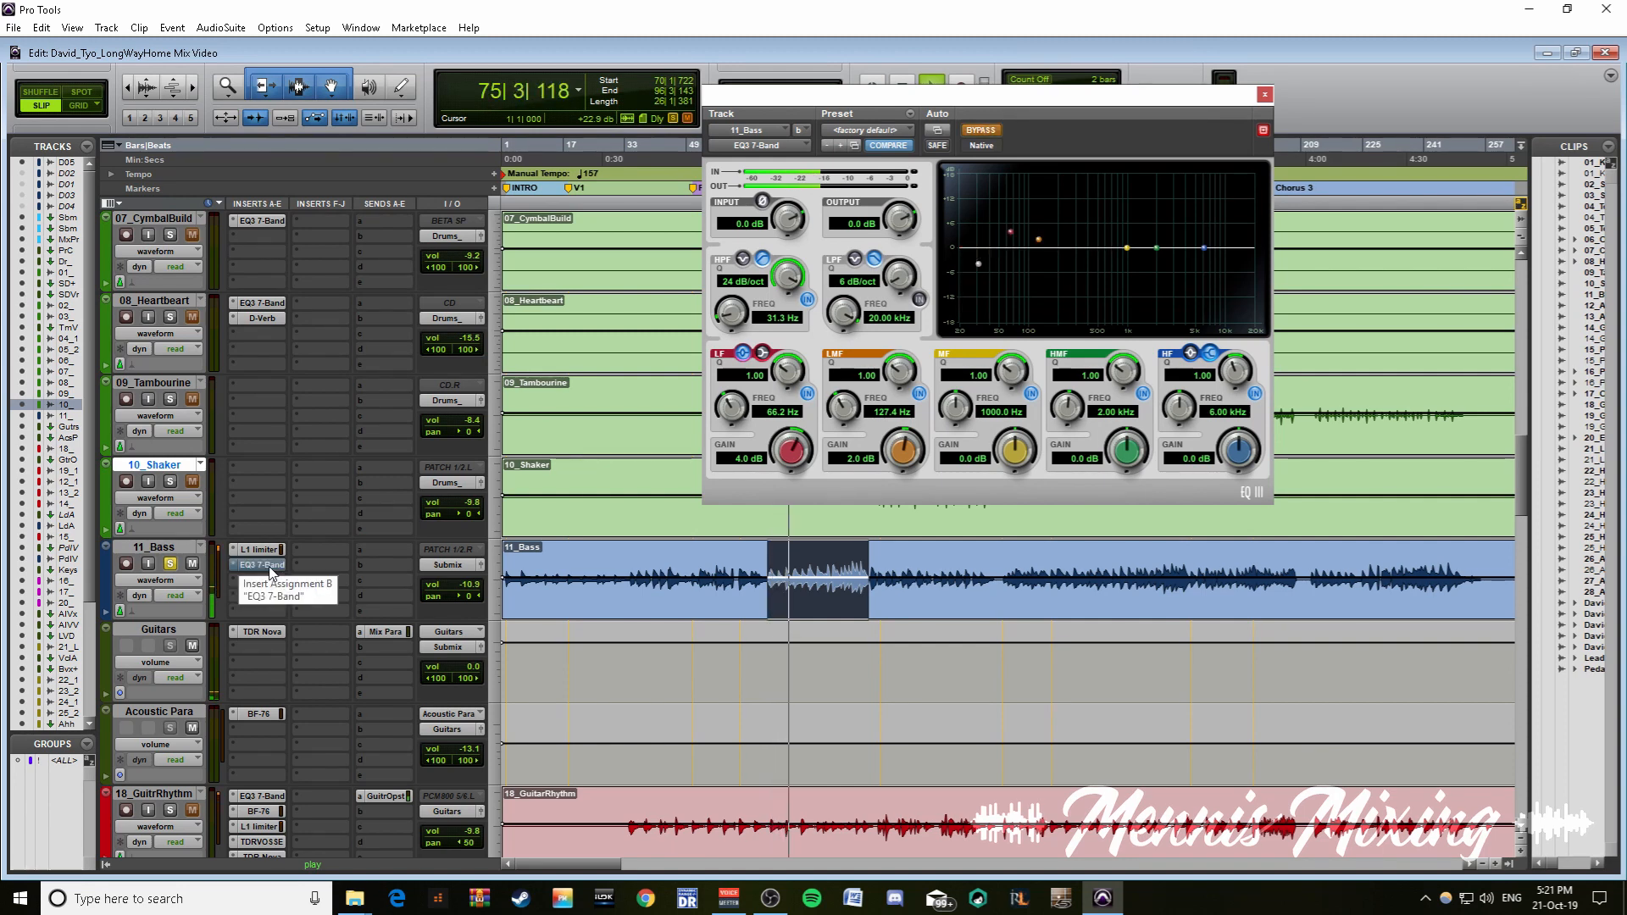
ctrl+click(269, 568)
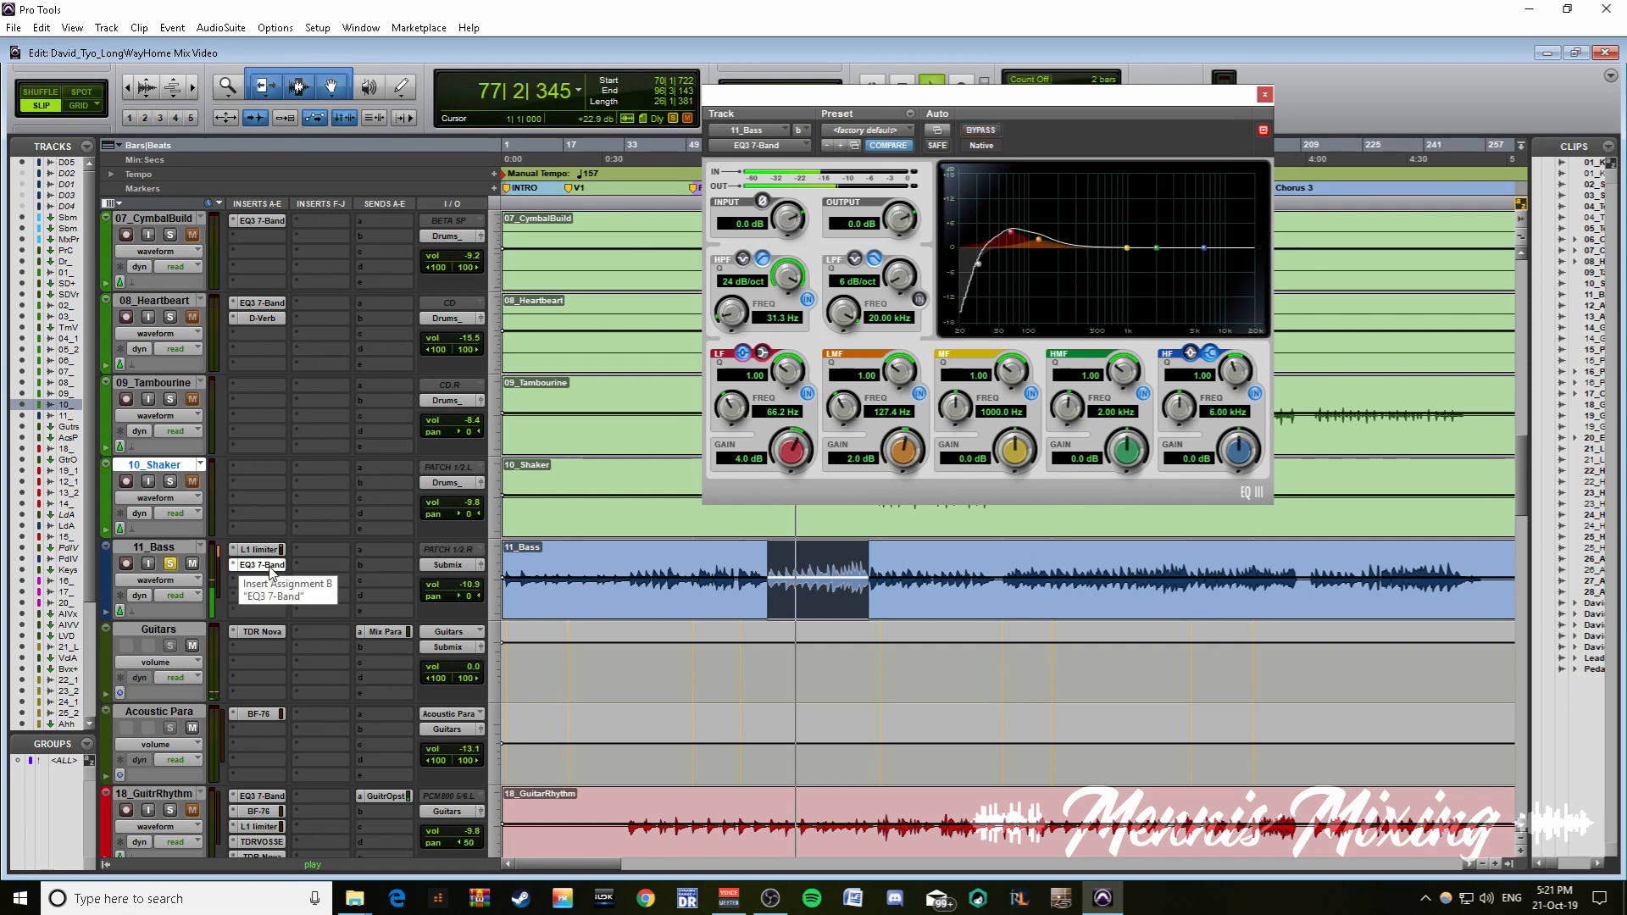
key(space)
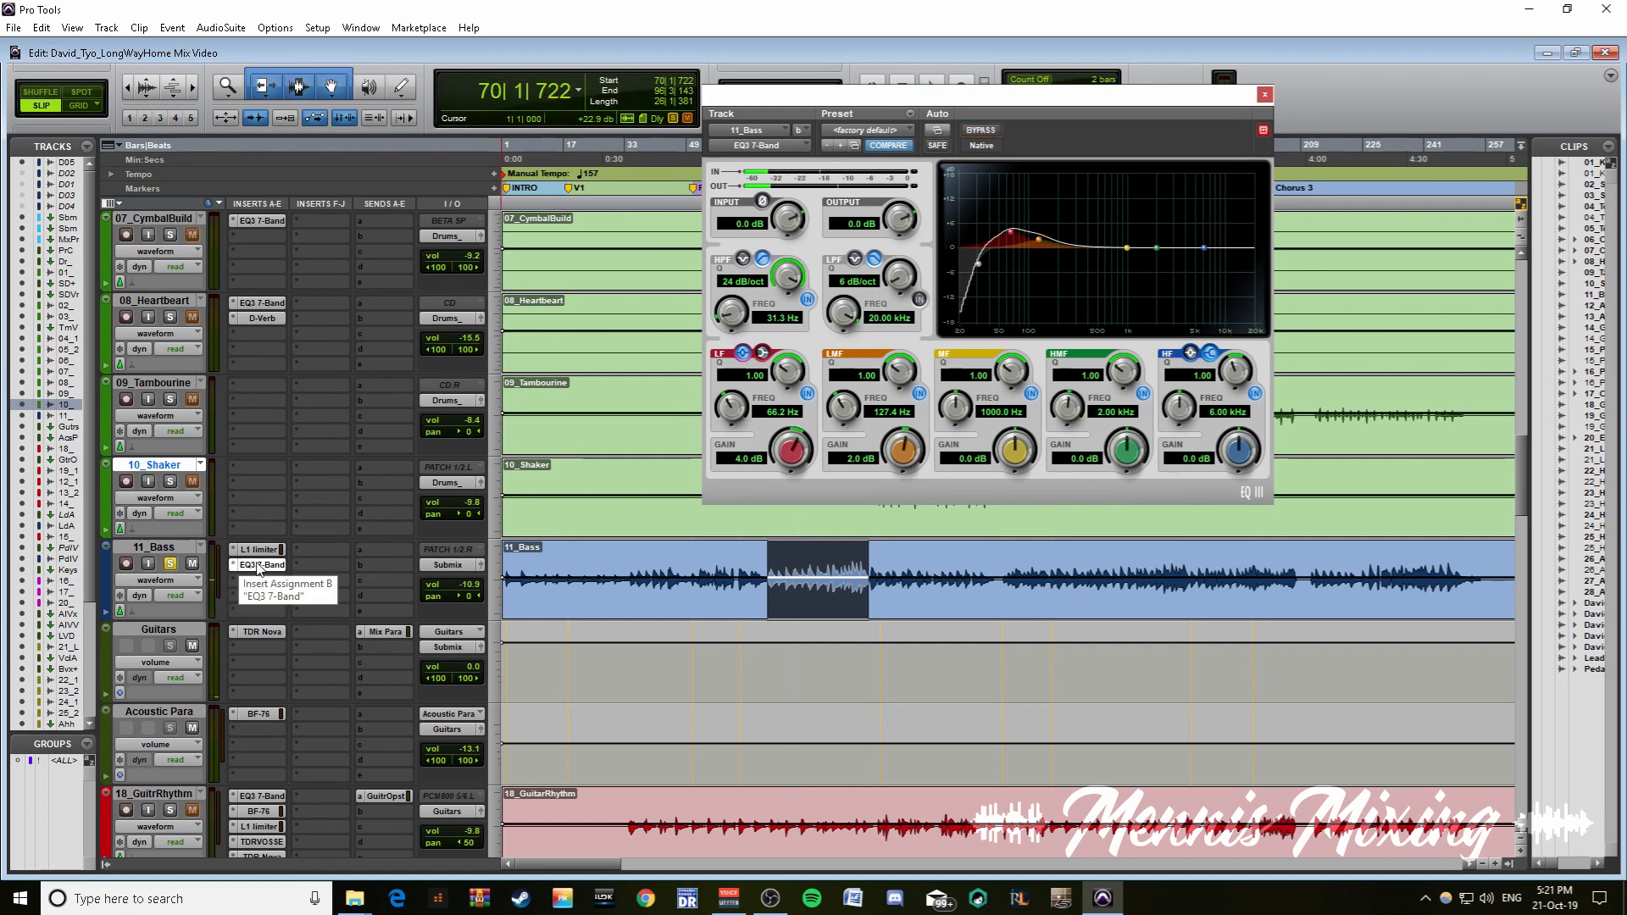
- Select the tracks from 18_GuitrRhythm through 14_GuitarLead and solo them together
scroll(377, 573, down, 2)
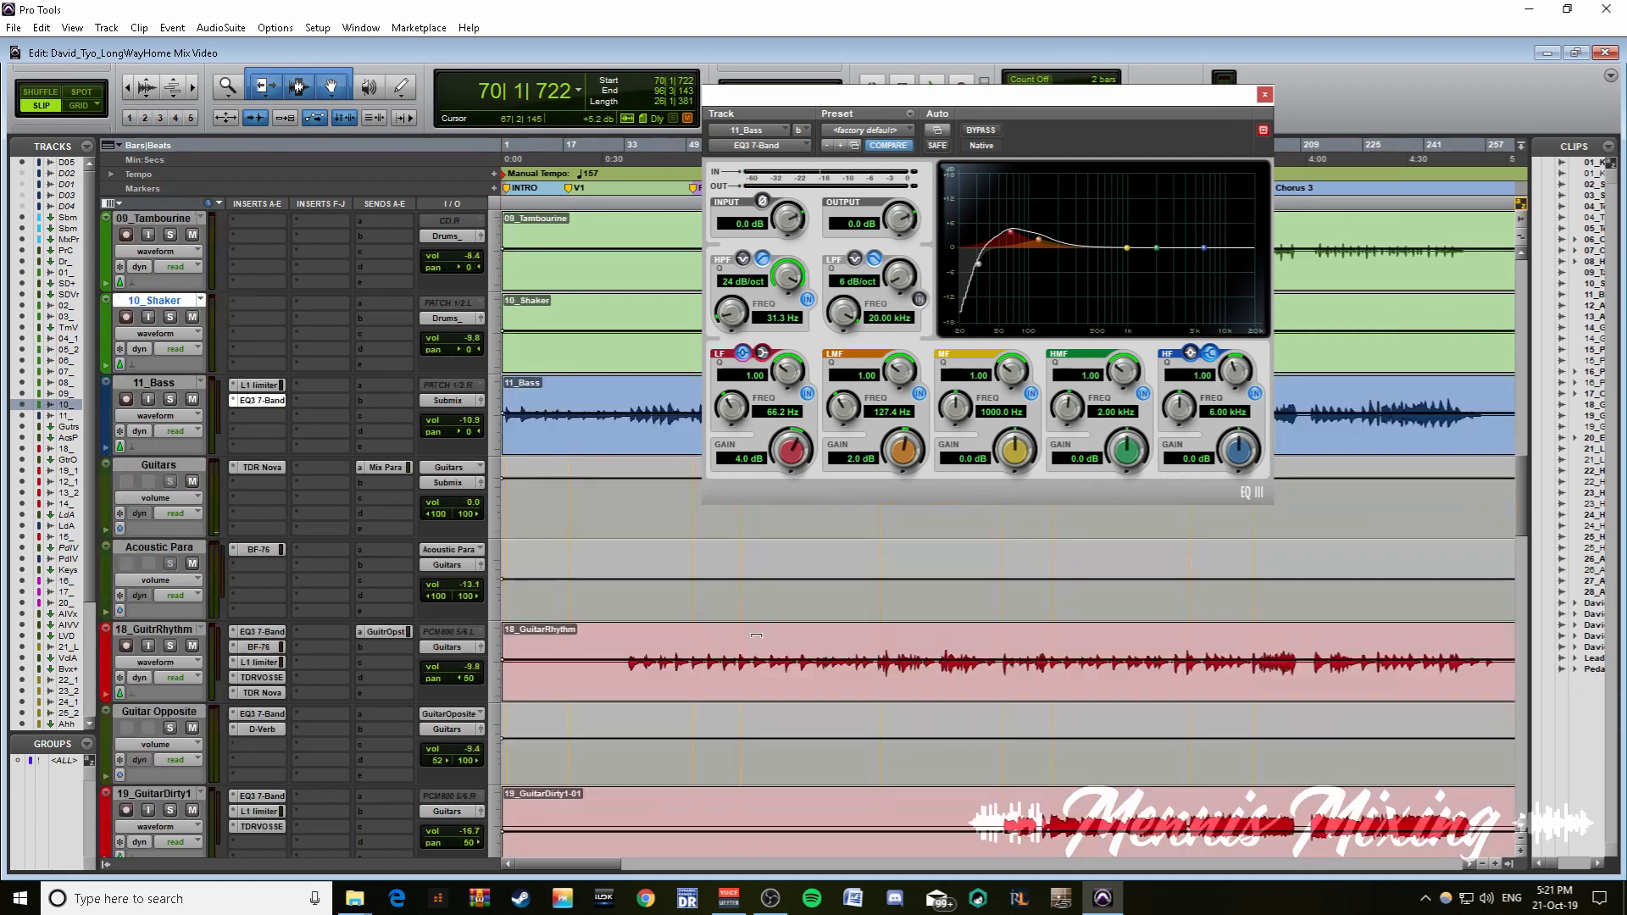
scroll(748, 630, up, 1)
scroll(261, 629, down, 2)
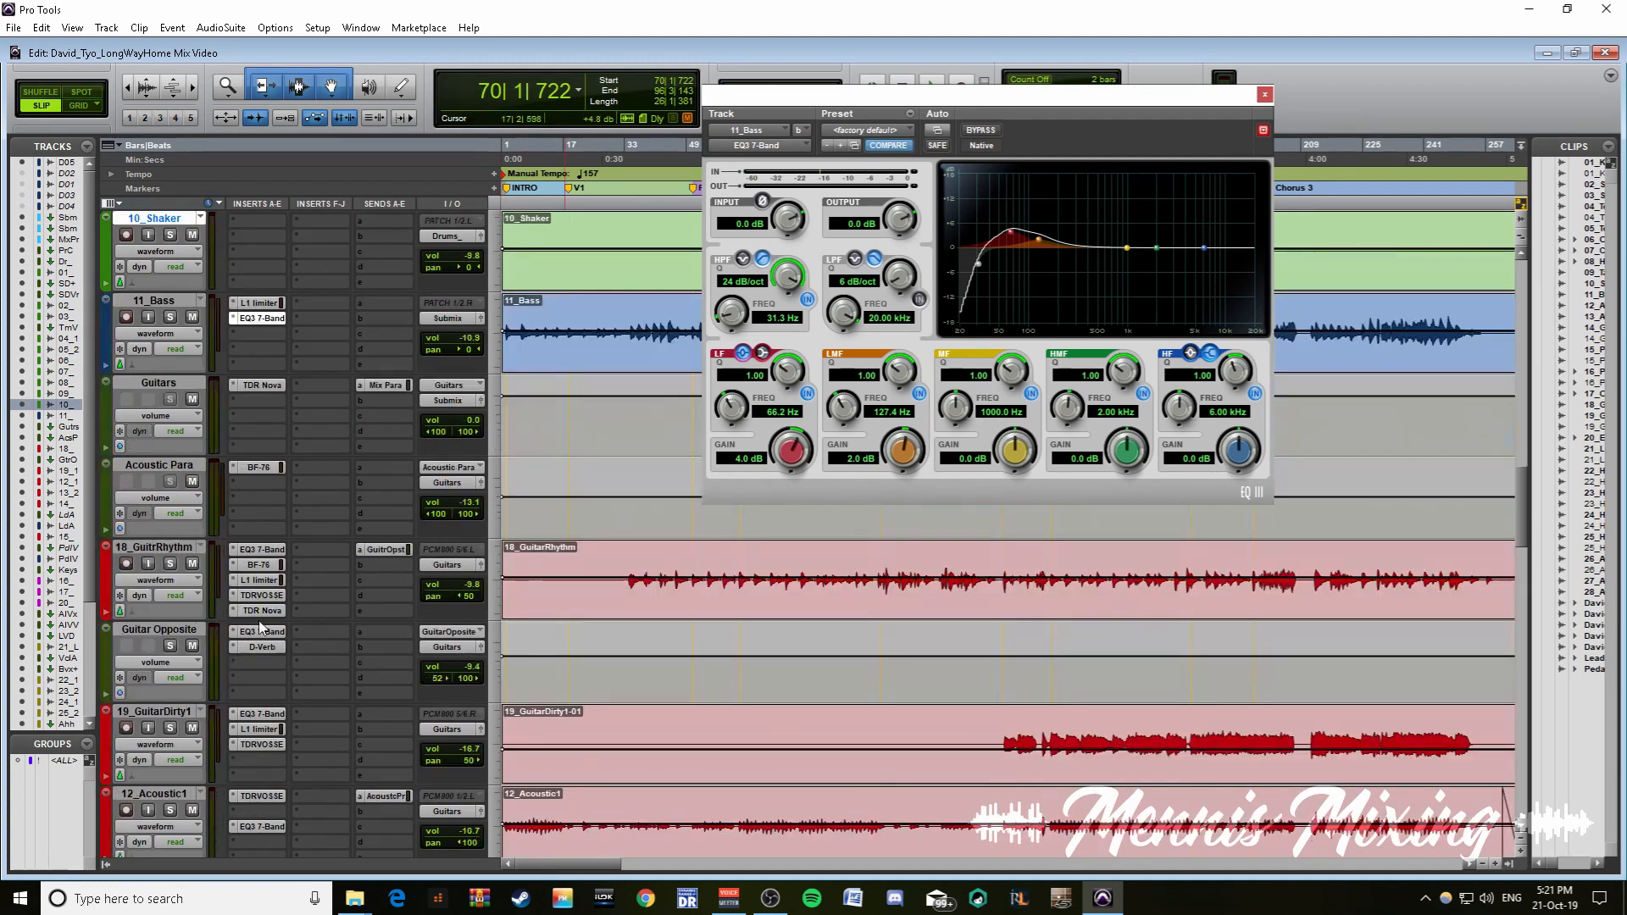
click(154, 551)
scroll(873, 595, down, 1)
scroll(646, 628, down, 5)
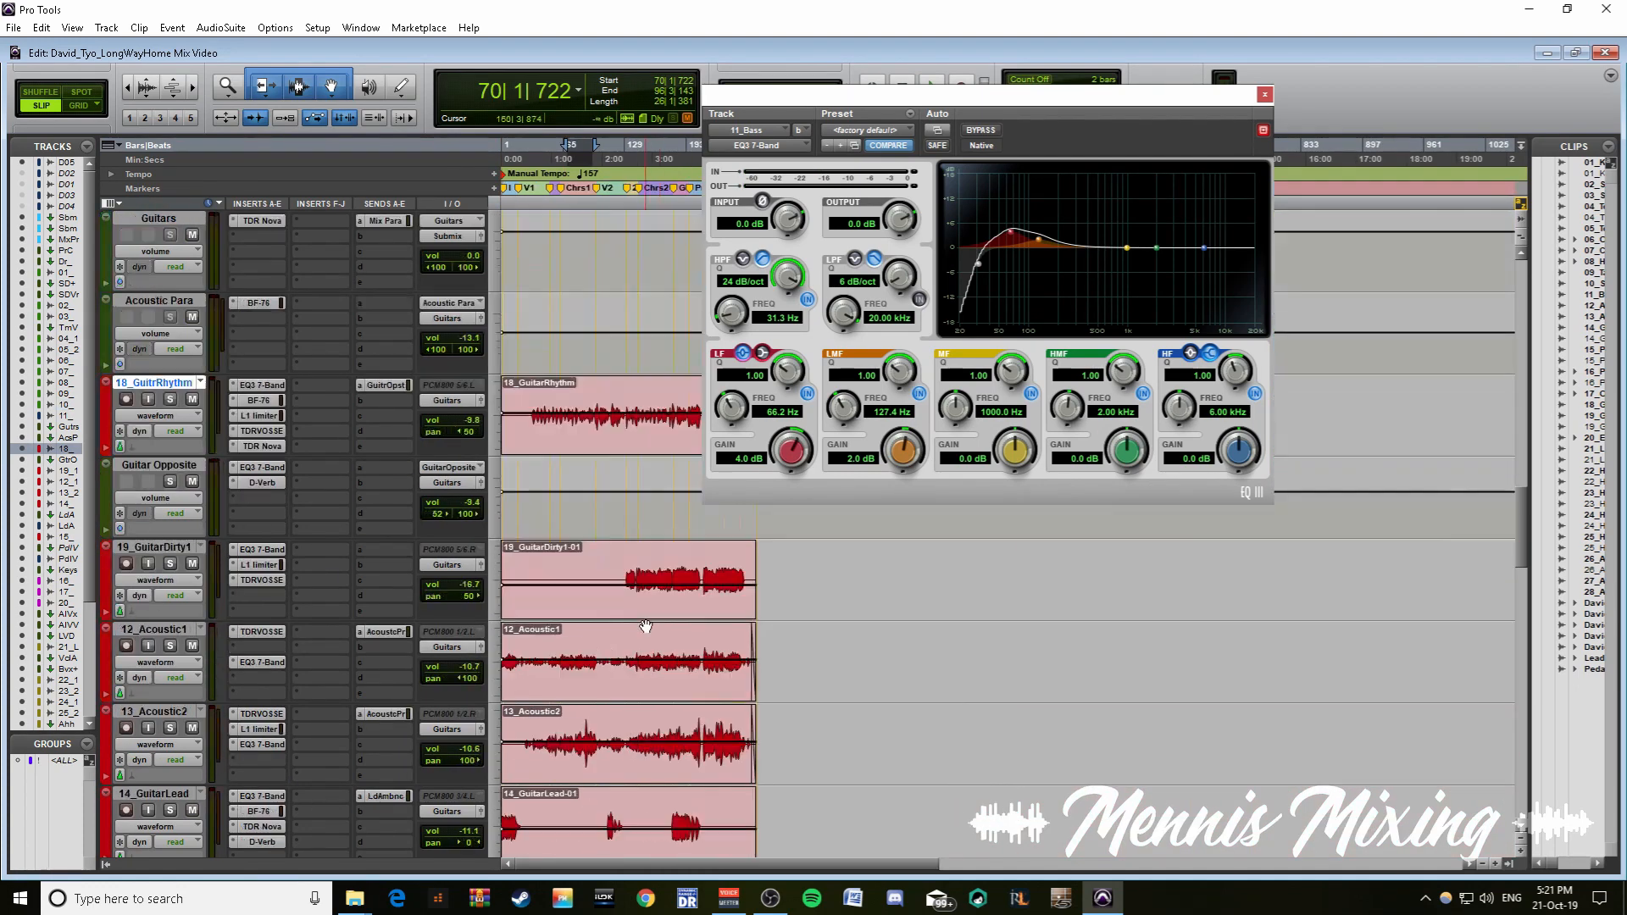
shift+click(172, 549)
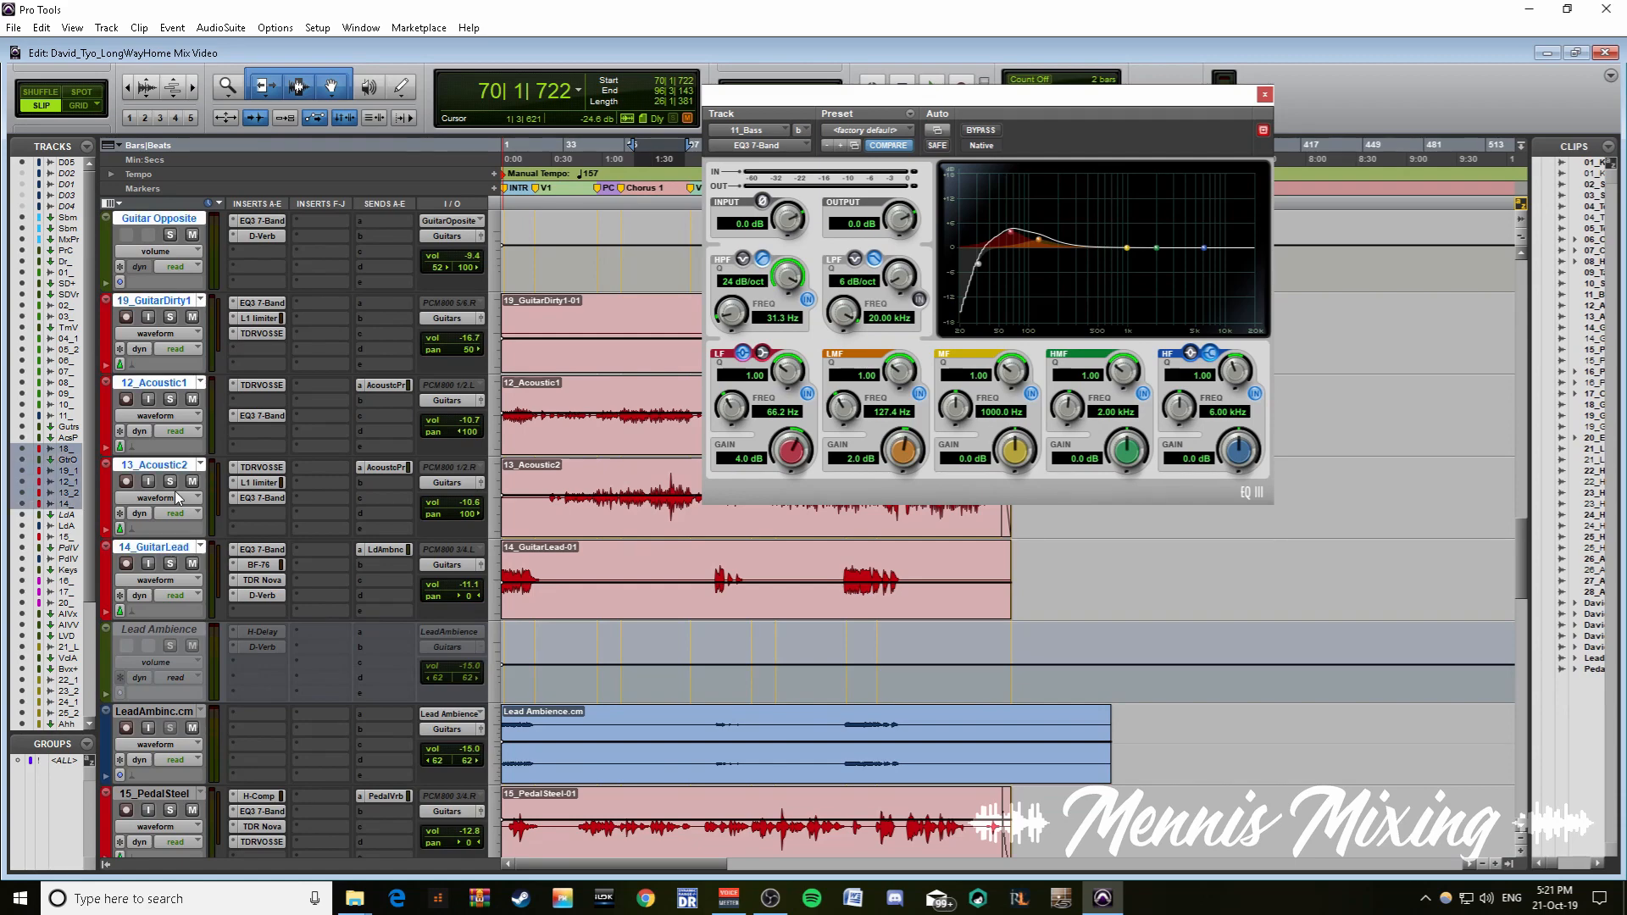
key(shift+s)
scroll(732, 611, up, 2)
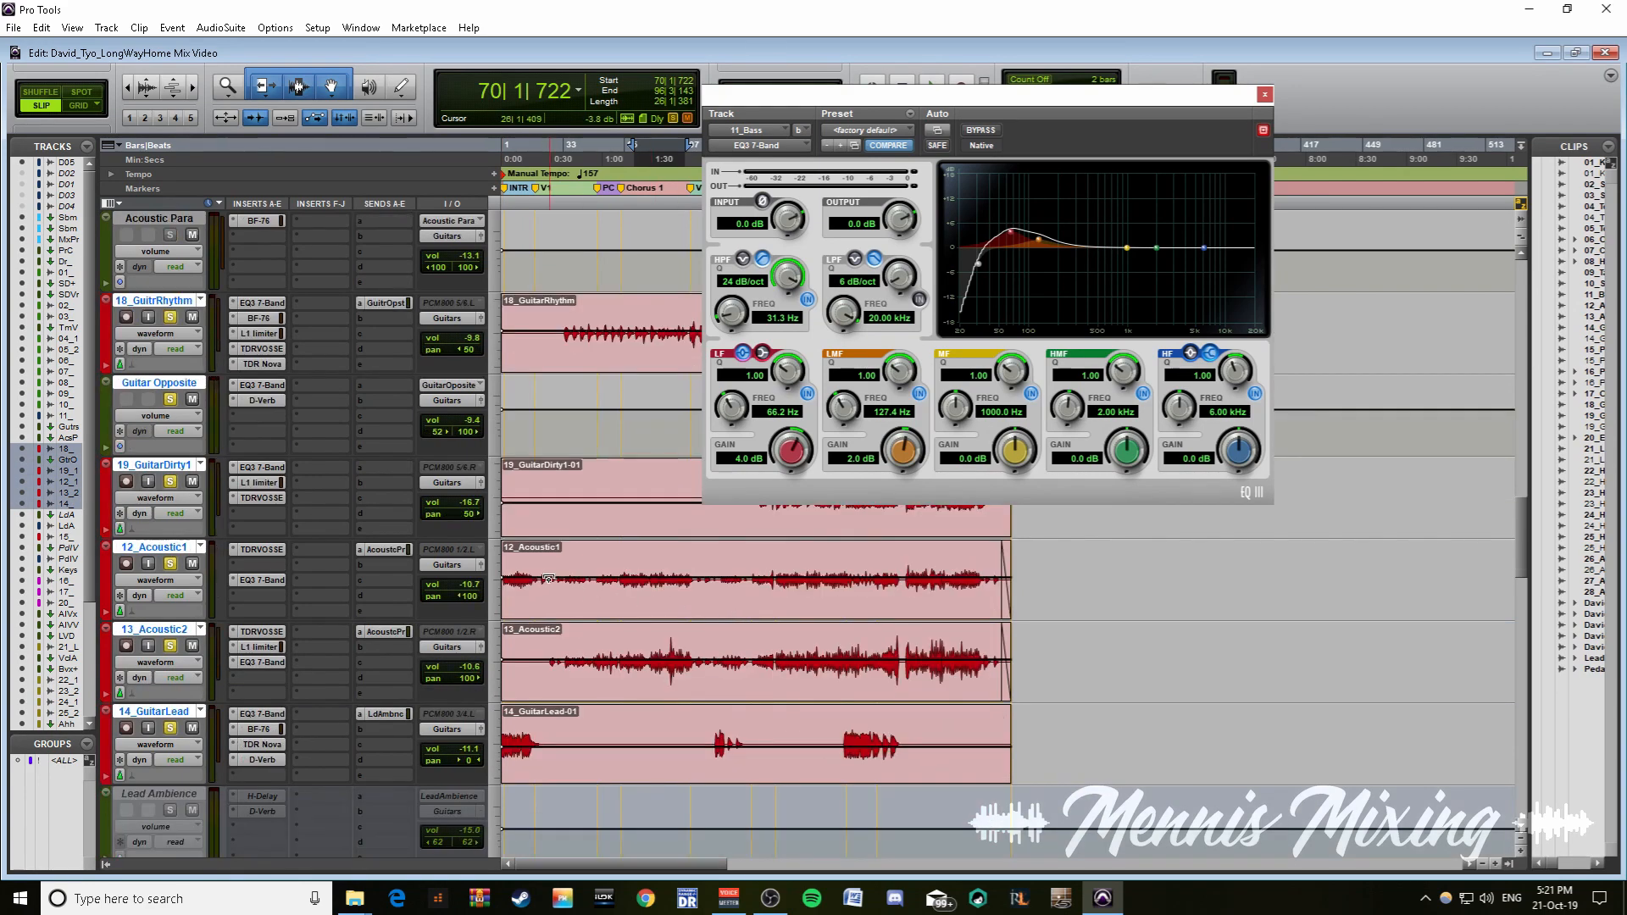
- Look over the guitar tracks and their inserts, from the Guitars bus down to 14_GuitarLead
click(536, 555)
key(ctrl+])
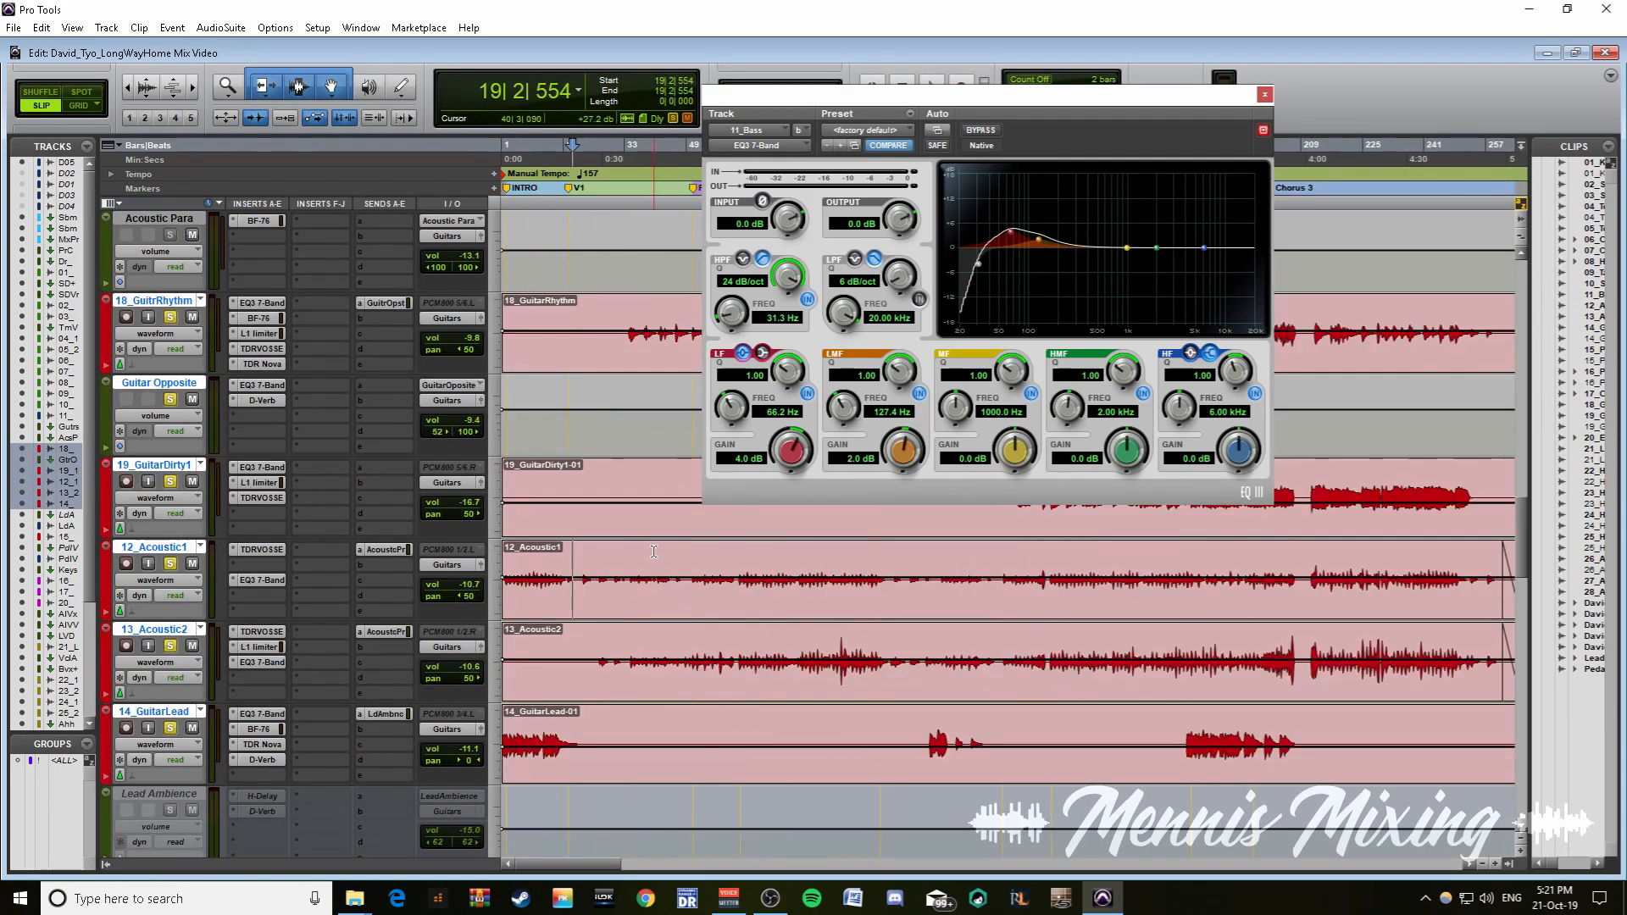
key(ctrl+[)
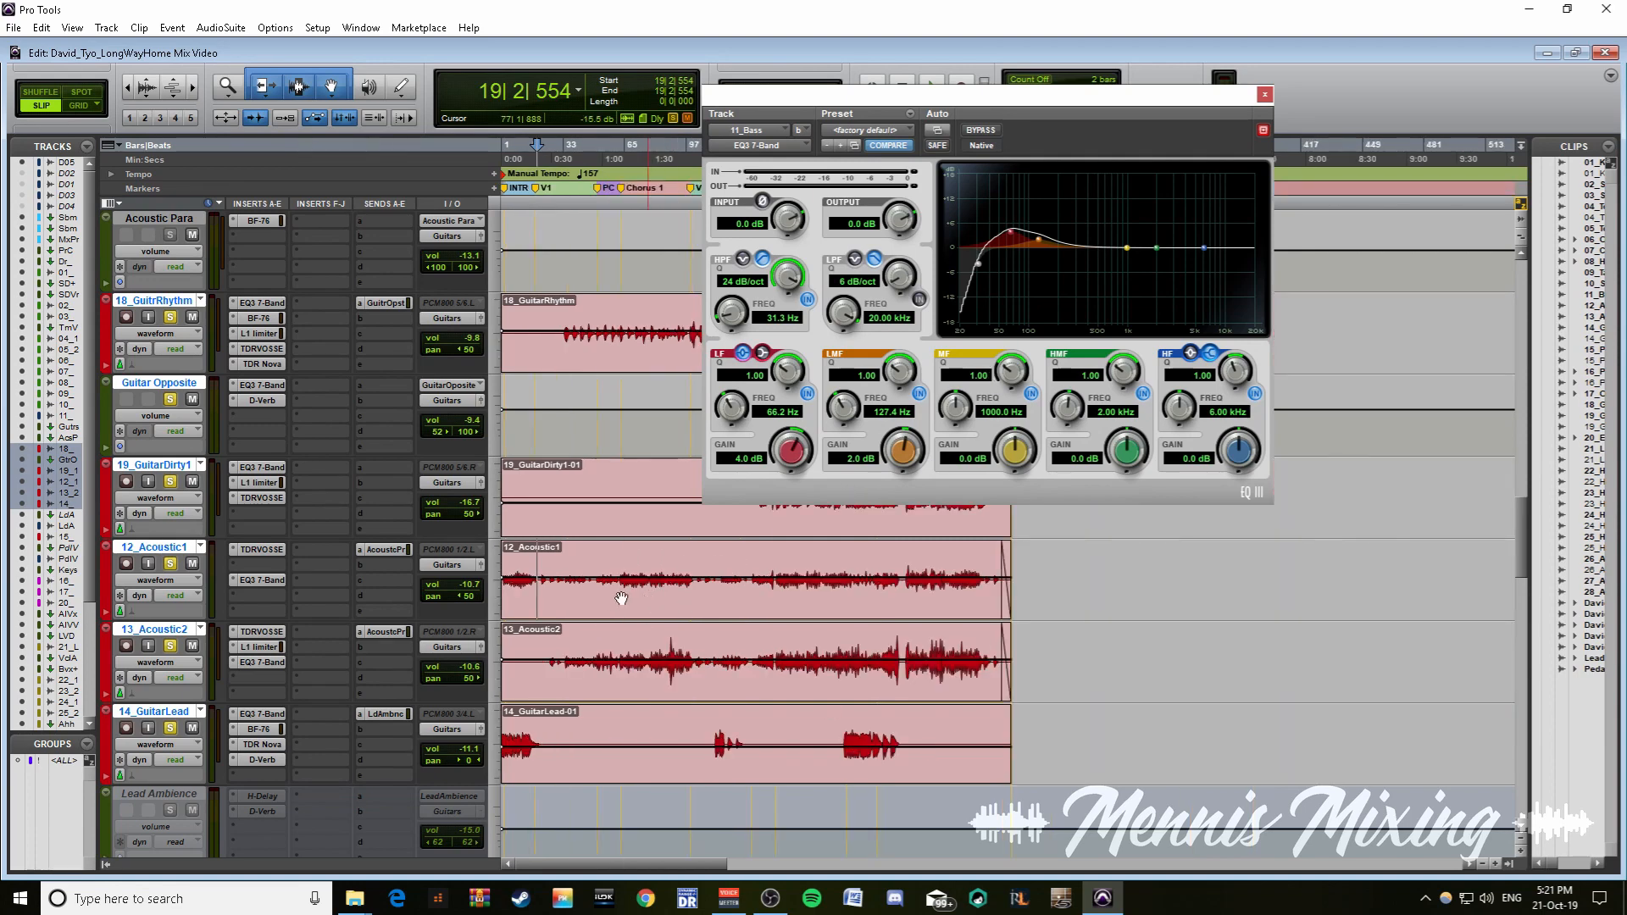
scroll(612, 626, up, 2)
scroll(613, 625, down, 2)
scroll(613, 627, up, 1)
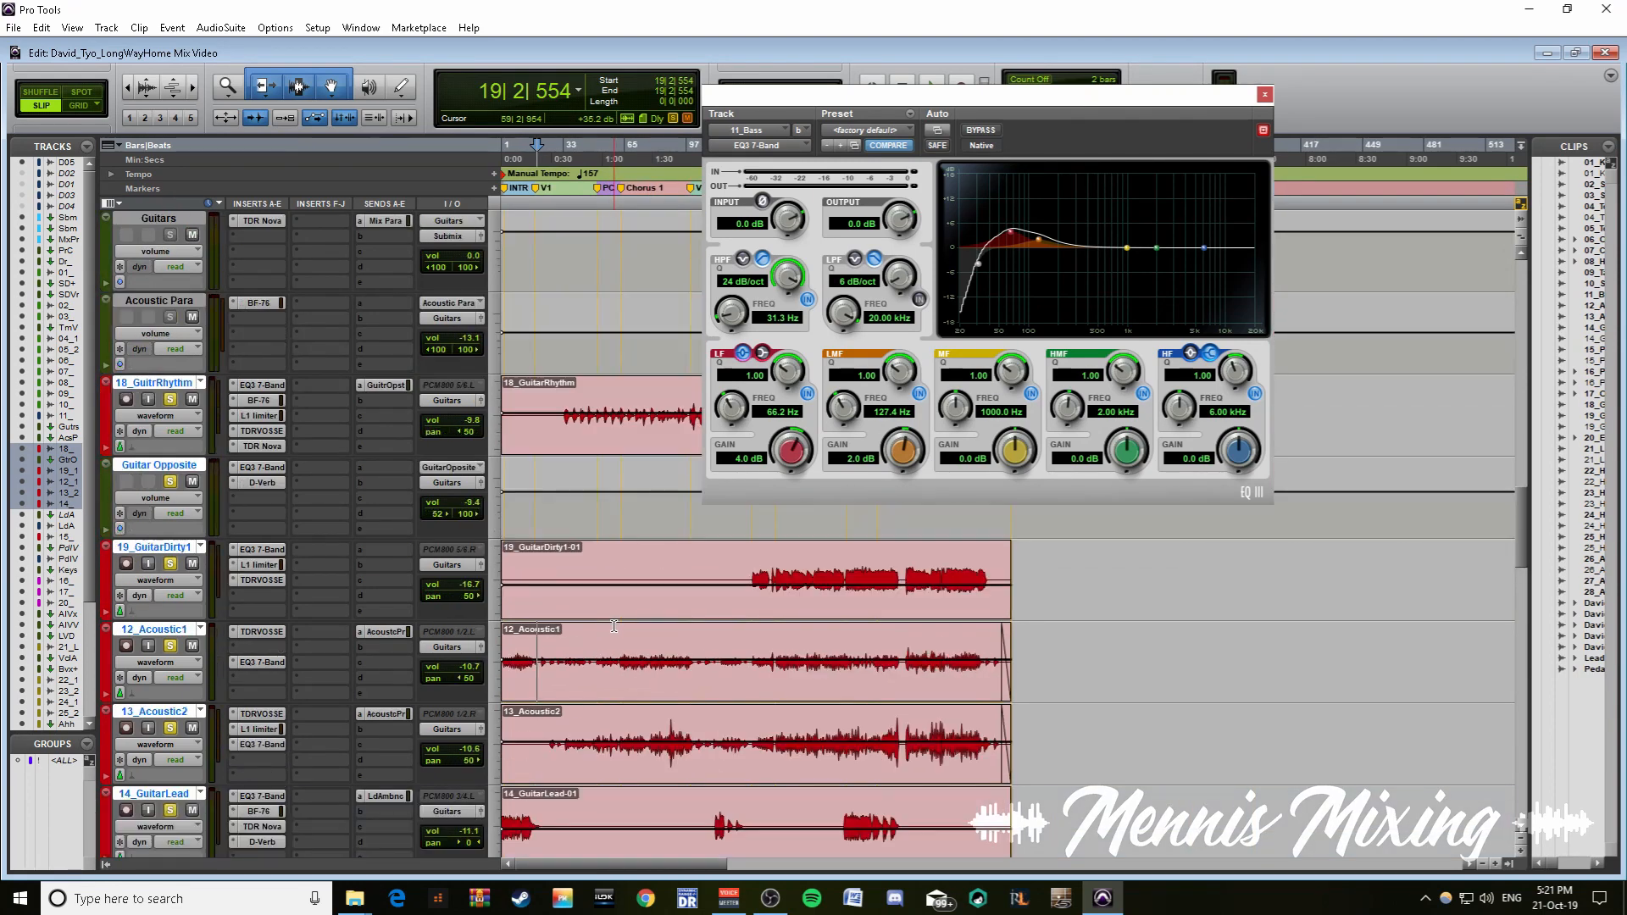
scroll(614, 626, down, 1)
scroll(614, 627, up, 3)
scroll(605, 581, down, 1)
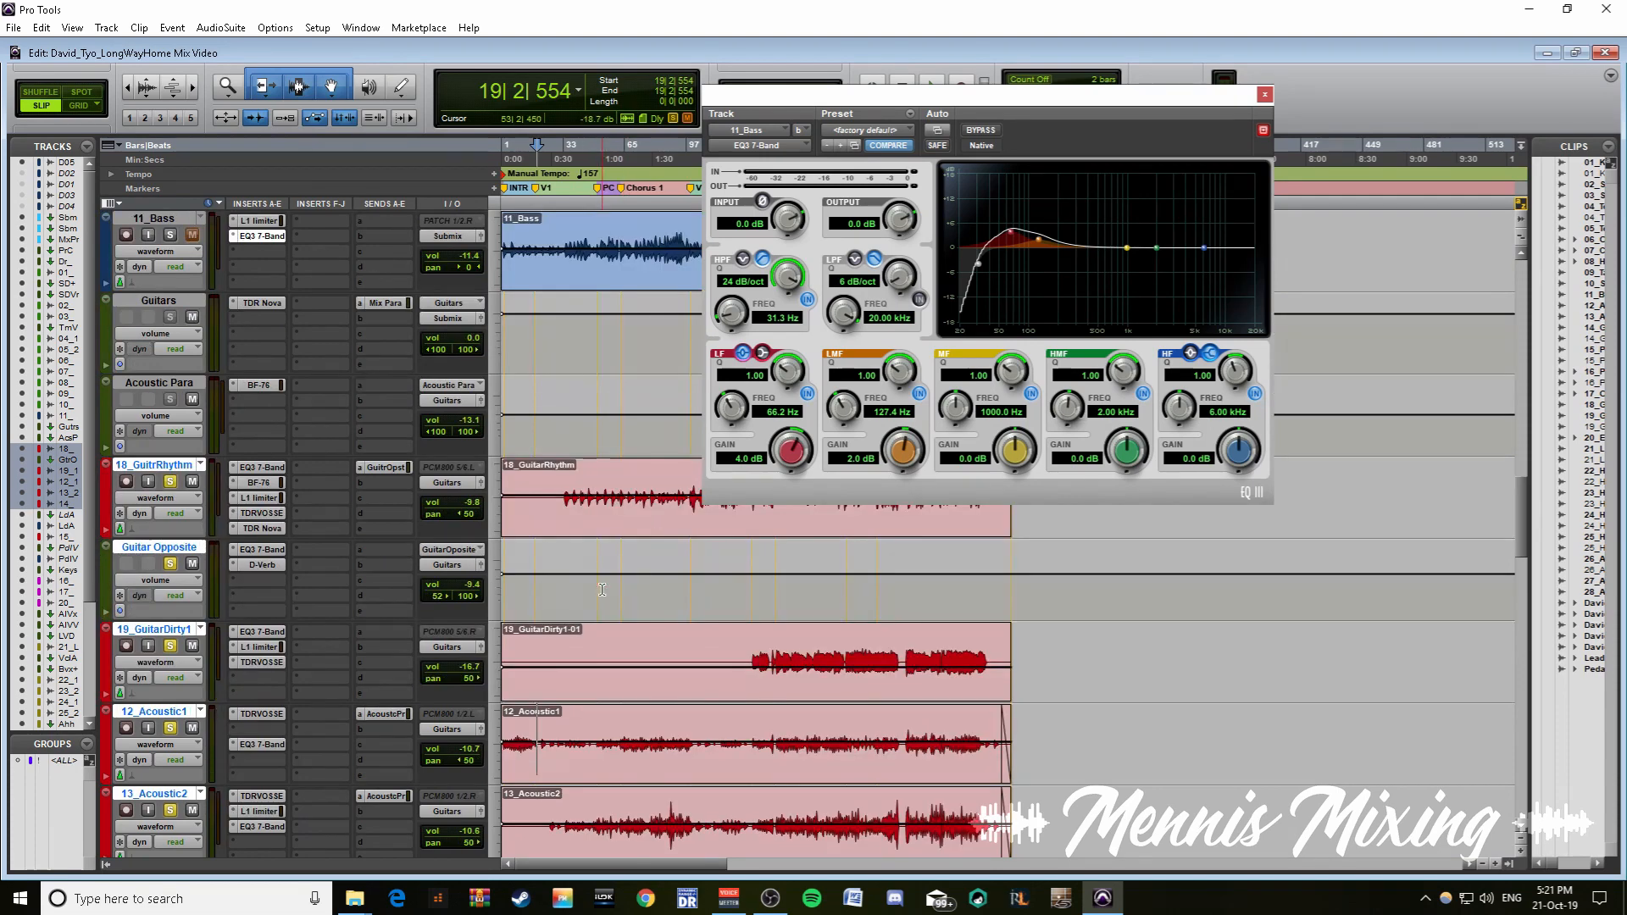
scroll(562, 658, up, 1)
scroll(563, 663, down, 1)
scroll(717, 655, up, 1)
scroll(717, 656, down, 1)
scroll(541, 561, down, 1)
scroll(542, 561, up, 1)
scroll(864, 678, down, 2)
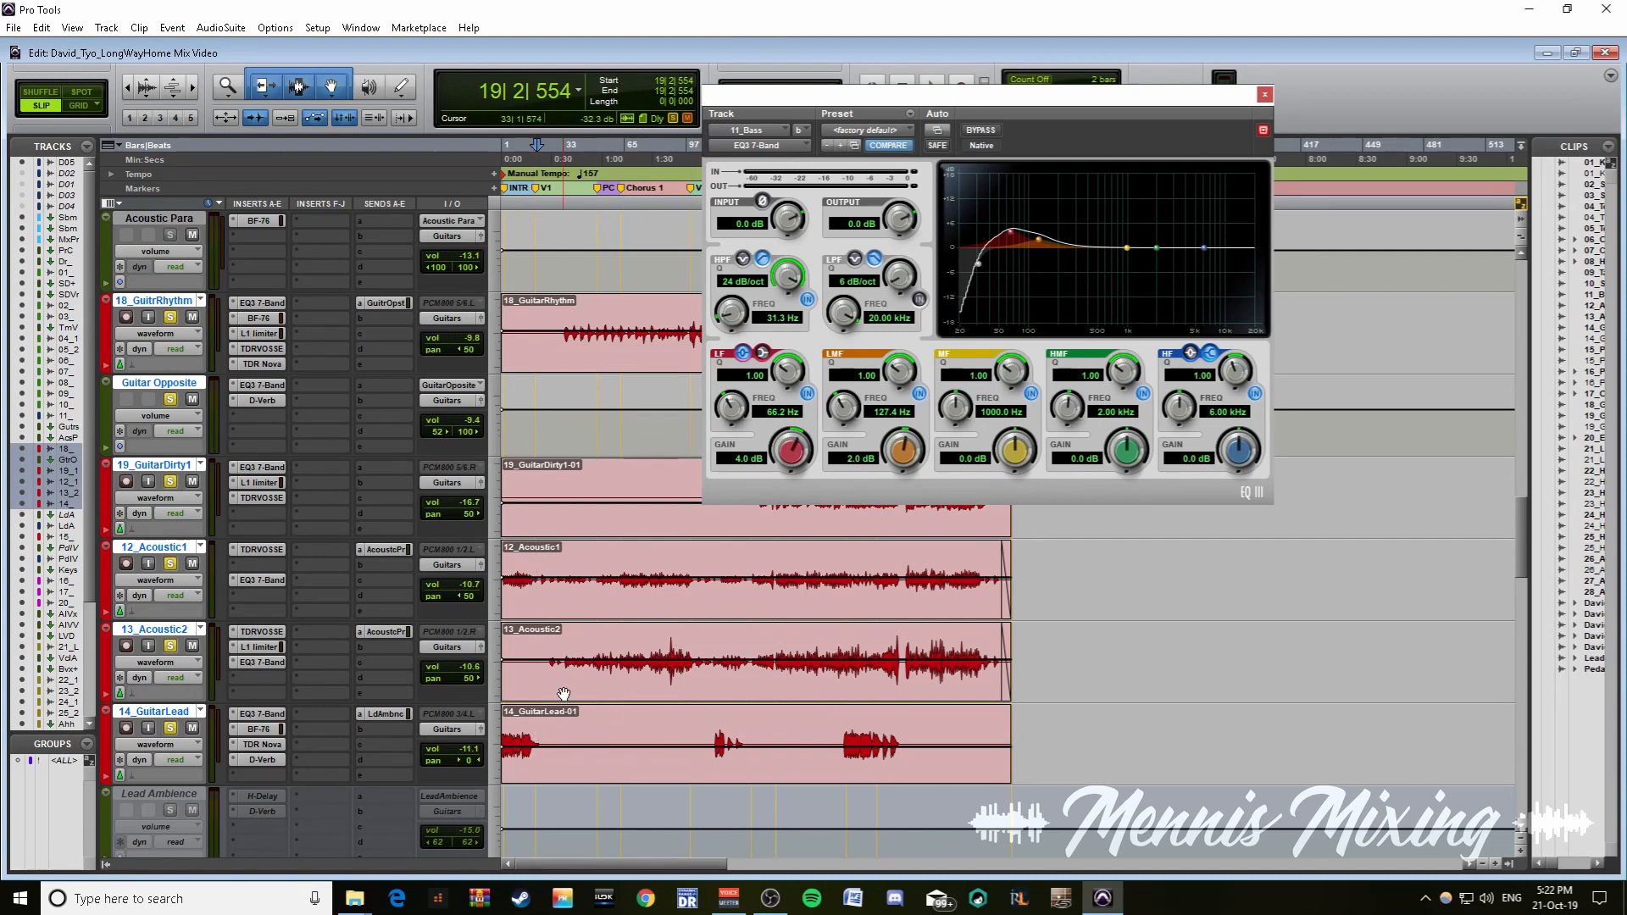
scroll(572, 623, up, 1)
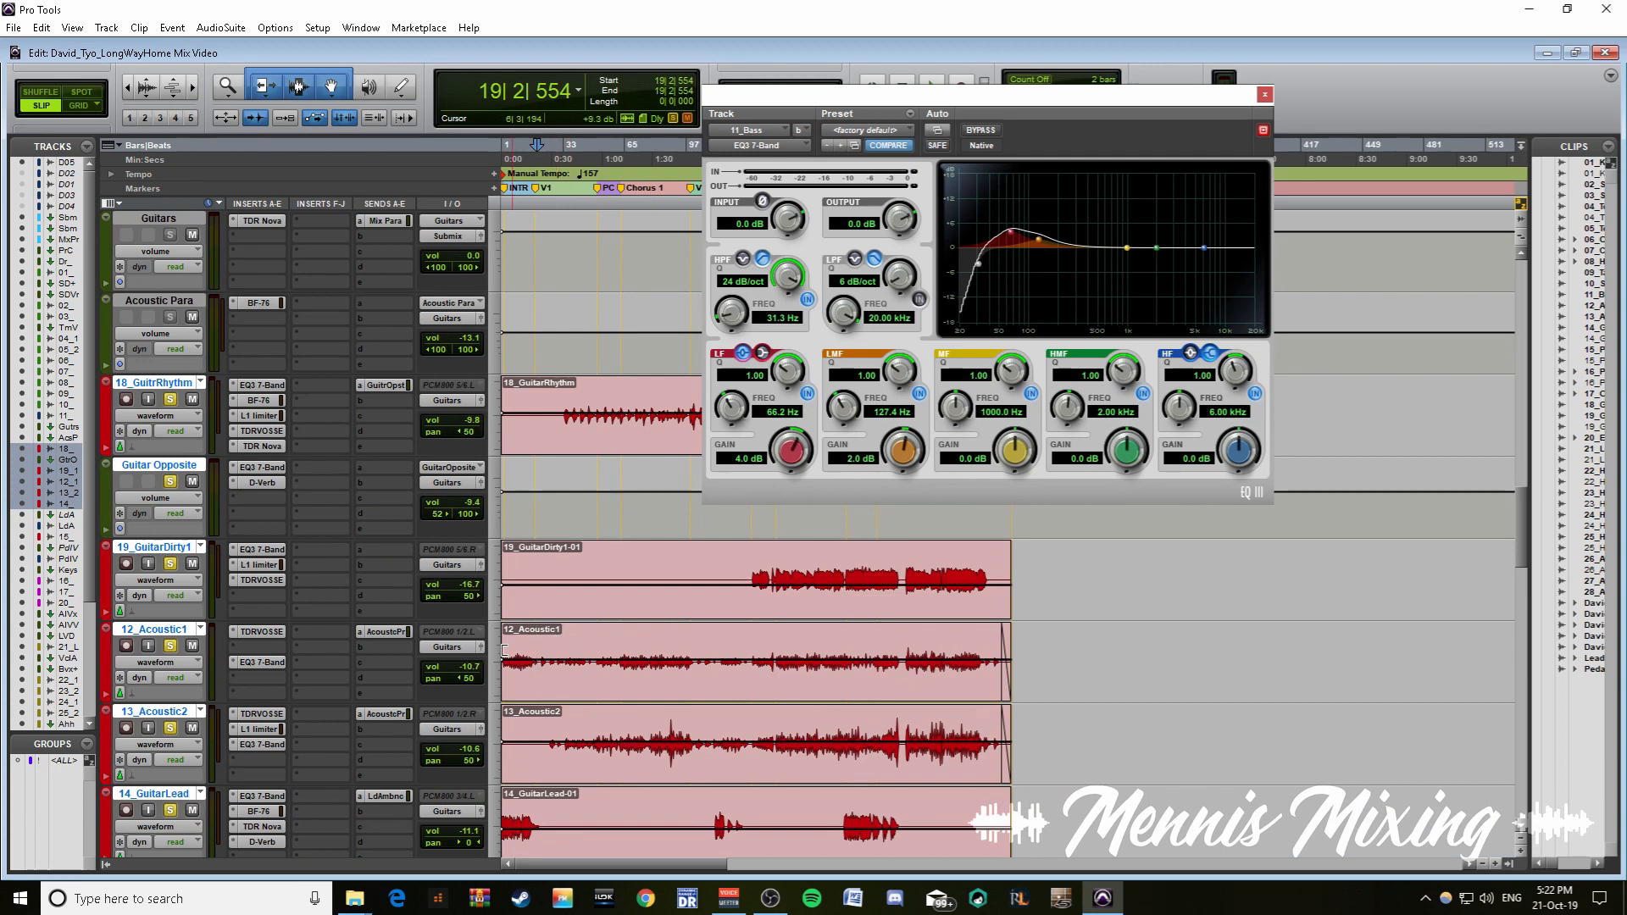
- Solo only 12_Acoustic1 and 13_Acoustic2, audition them from bar 171, and close the bass EQ window
drag(557, 644, 976, 661)
click(828, 650)
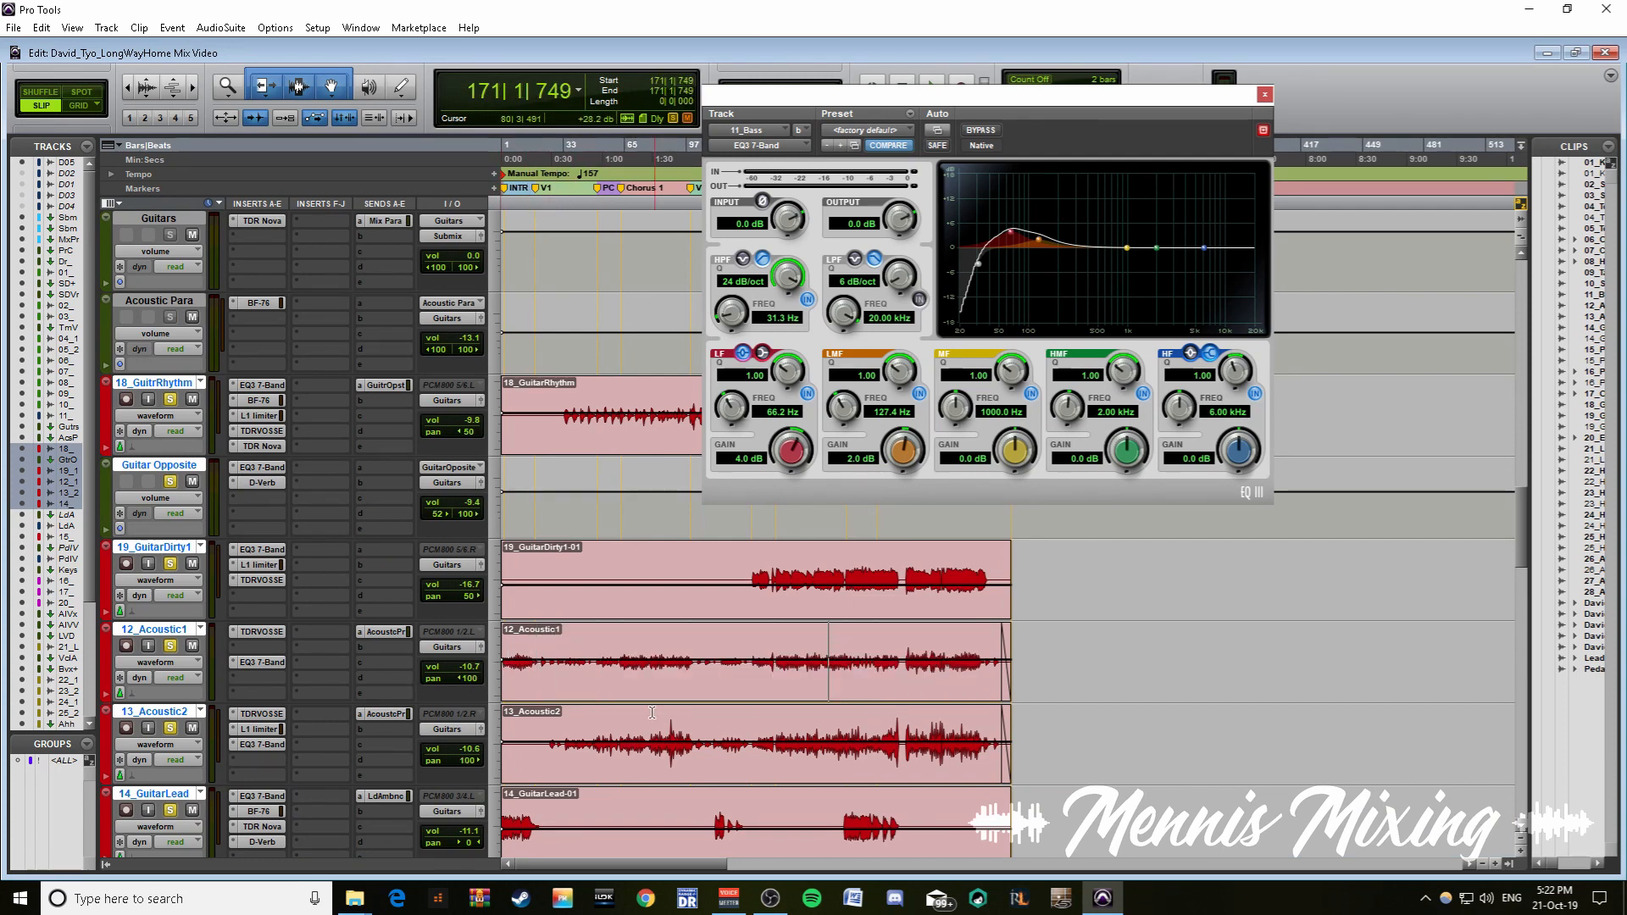
alt+click(173, 730)
click(172, 730)
click(171, 644)
key(space)
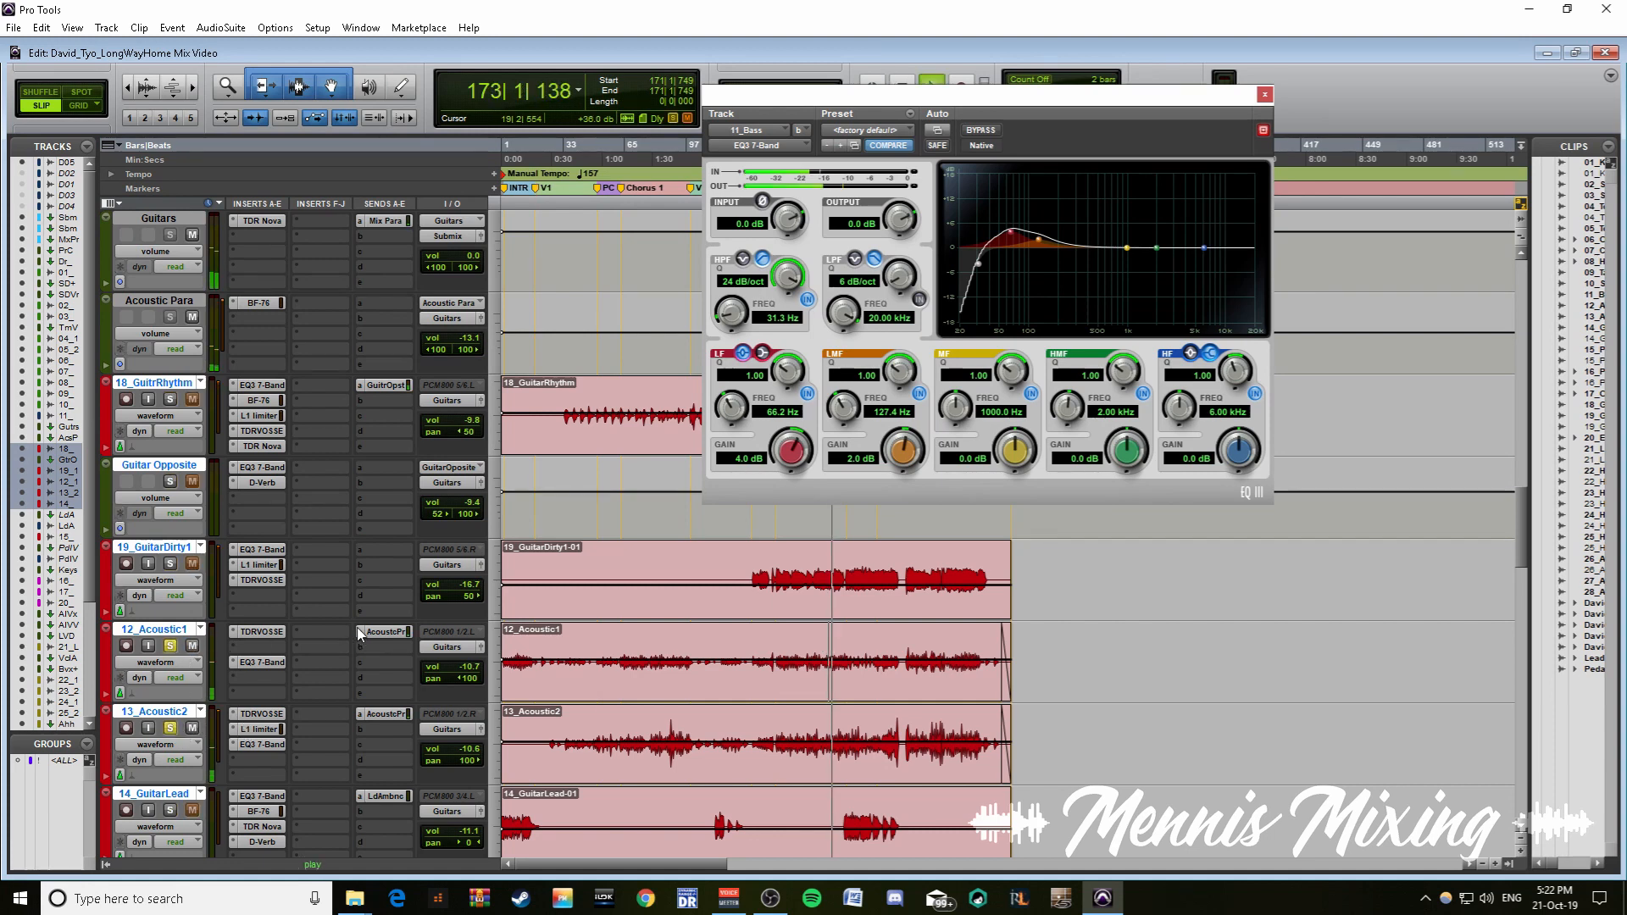
click(1264, 94)
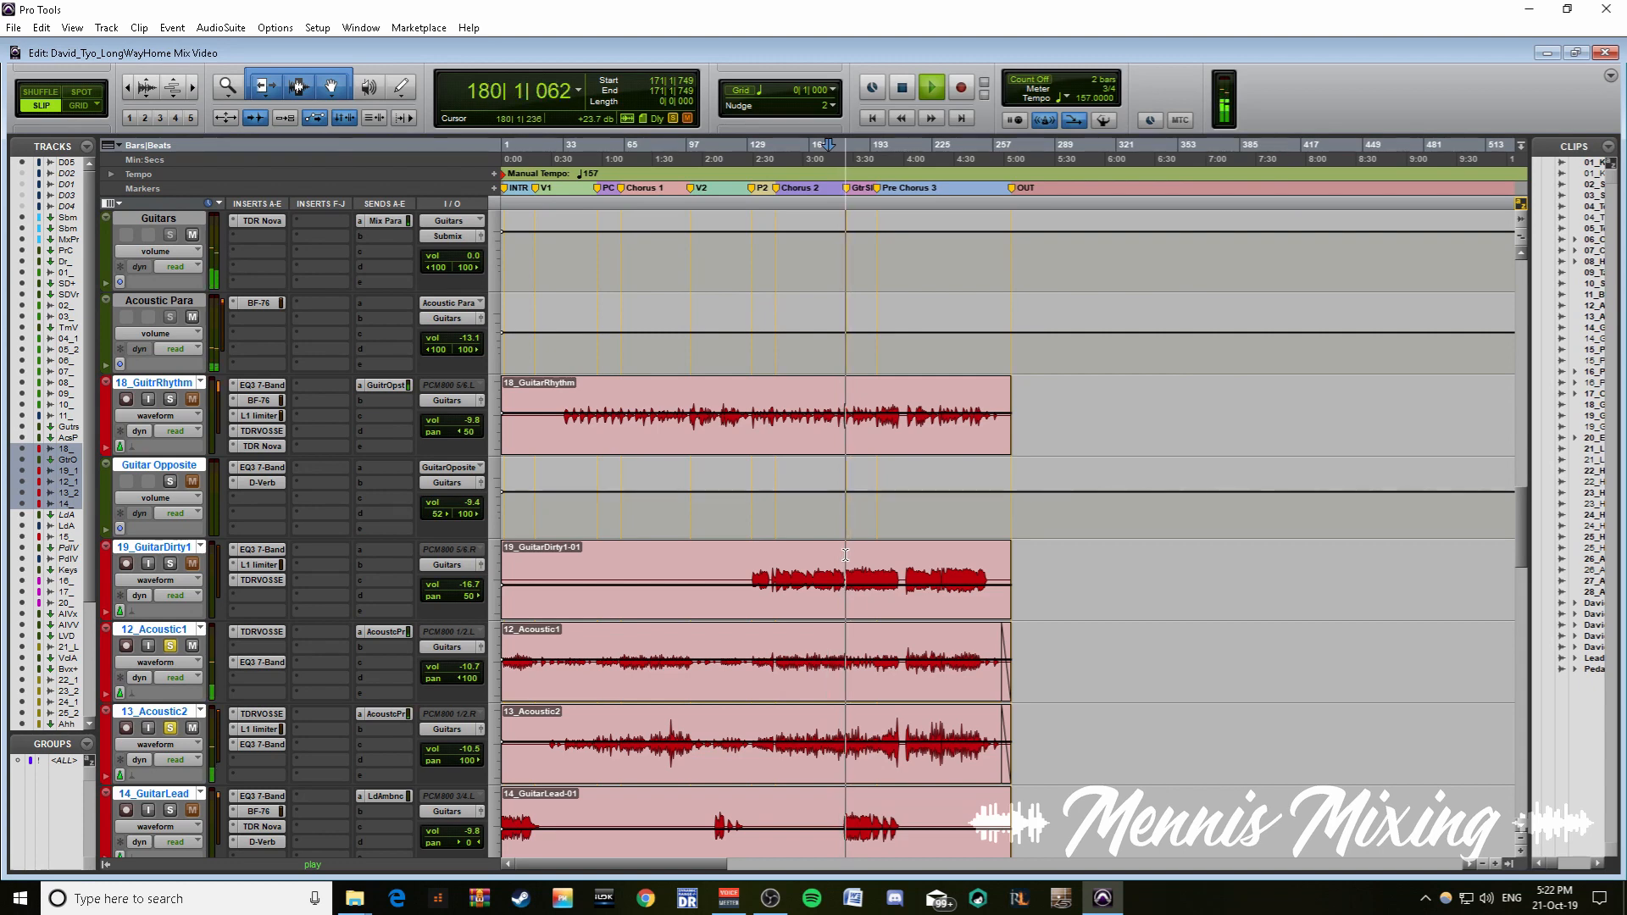
scroll(566, 624, down, 3)
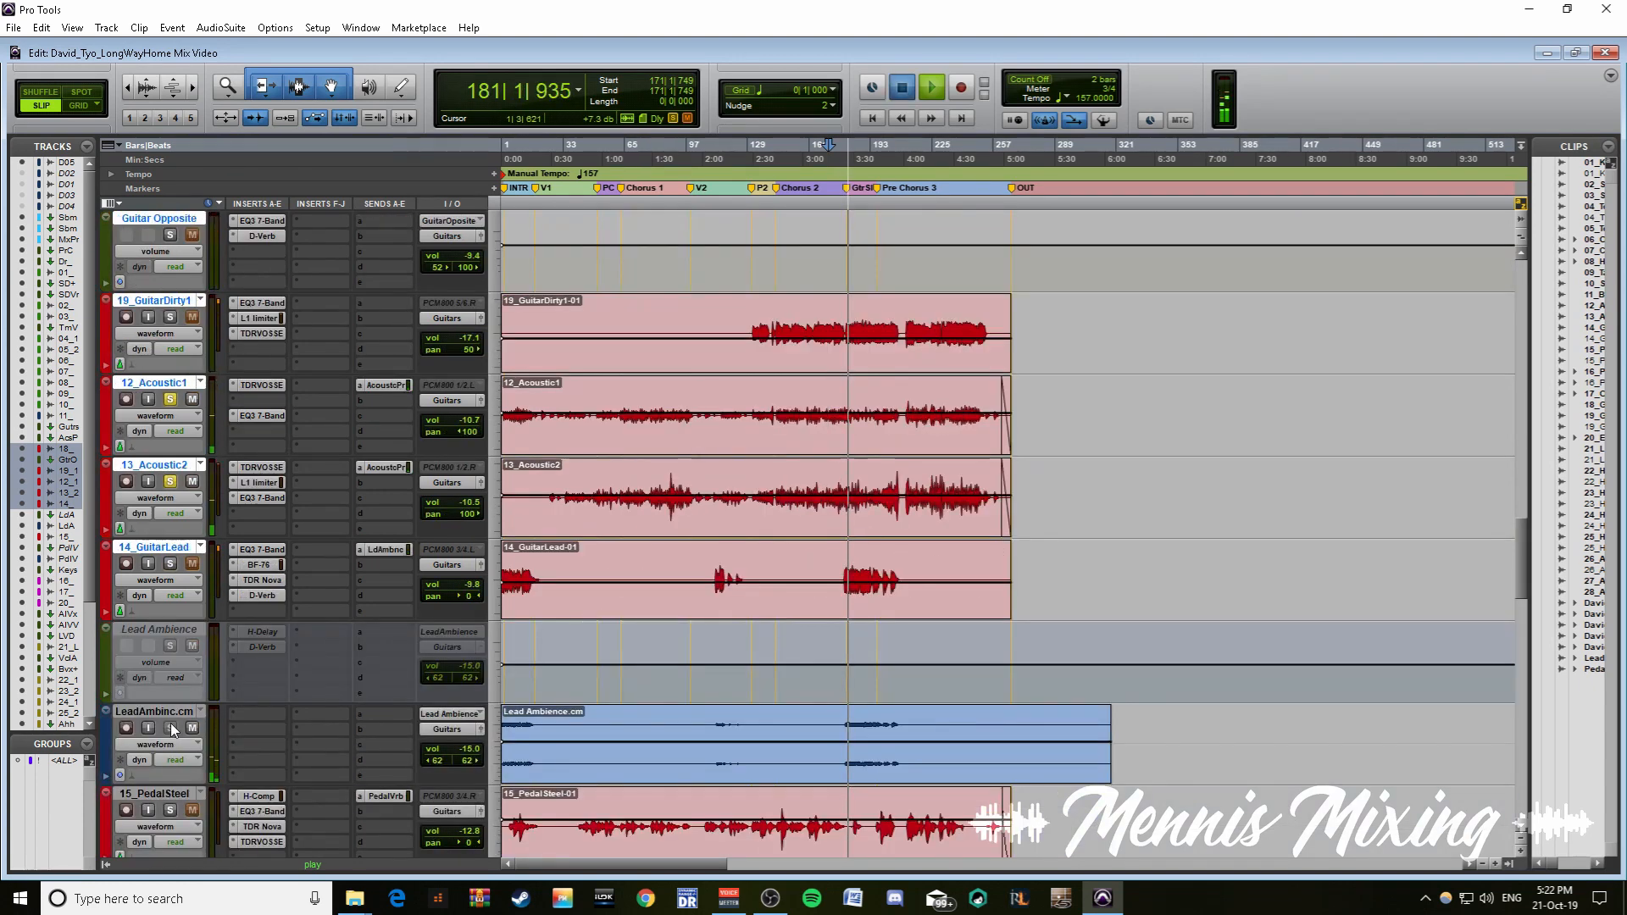
key(space)
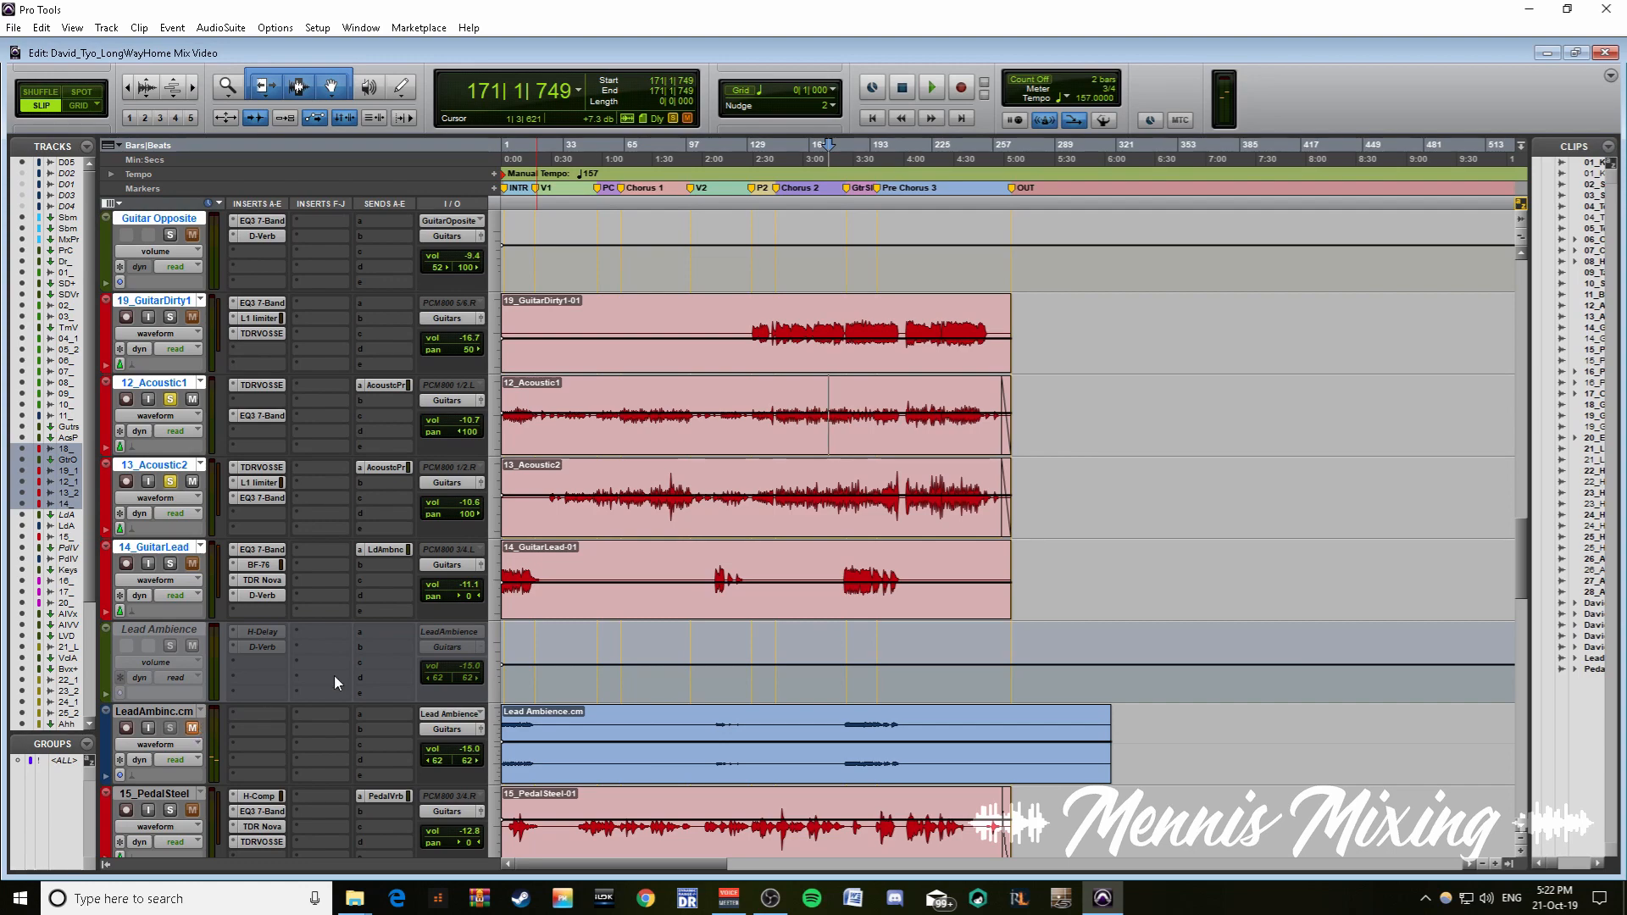
- Highlight the passage from Chorus 2 through Pre Chorus 3 on 12_Acoustic1 and 13_Acoustic2, and return to the session start
scroll(334, 675, down, 4)
scroll(728, 611, up, 6)
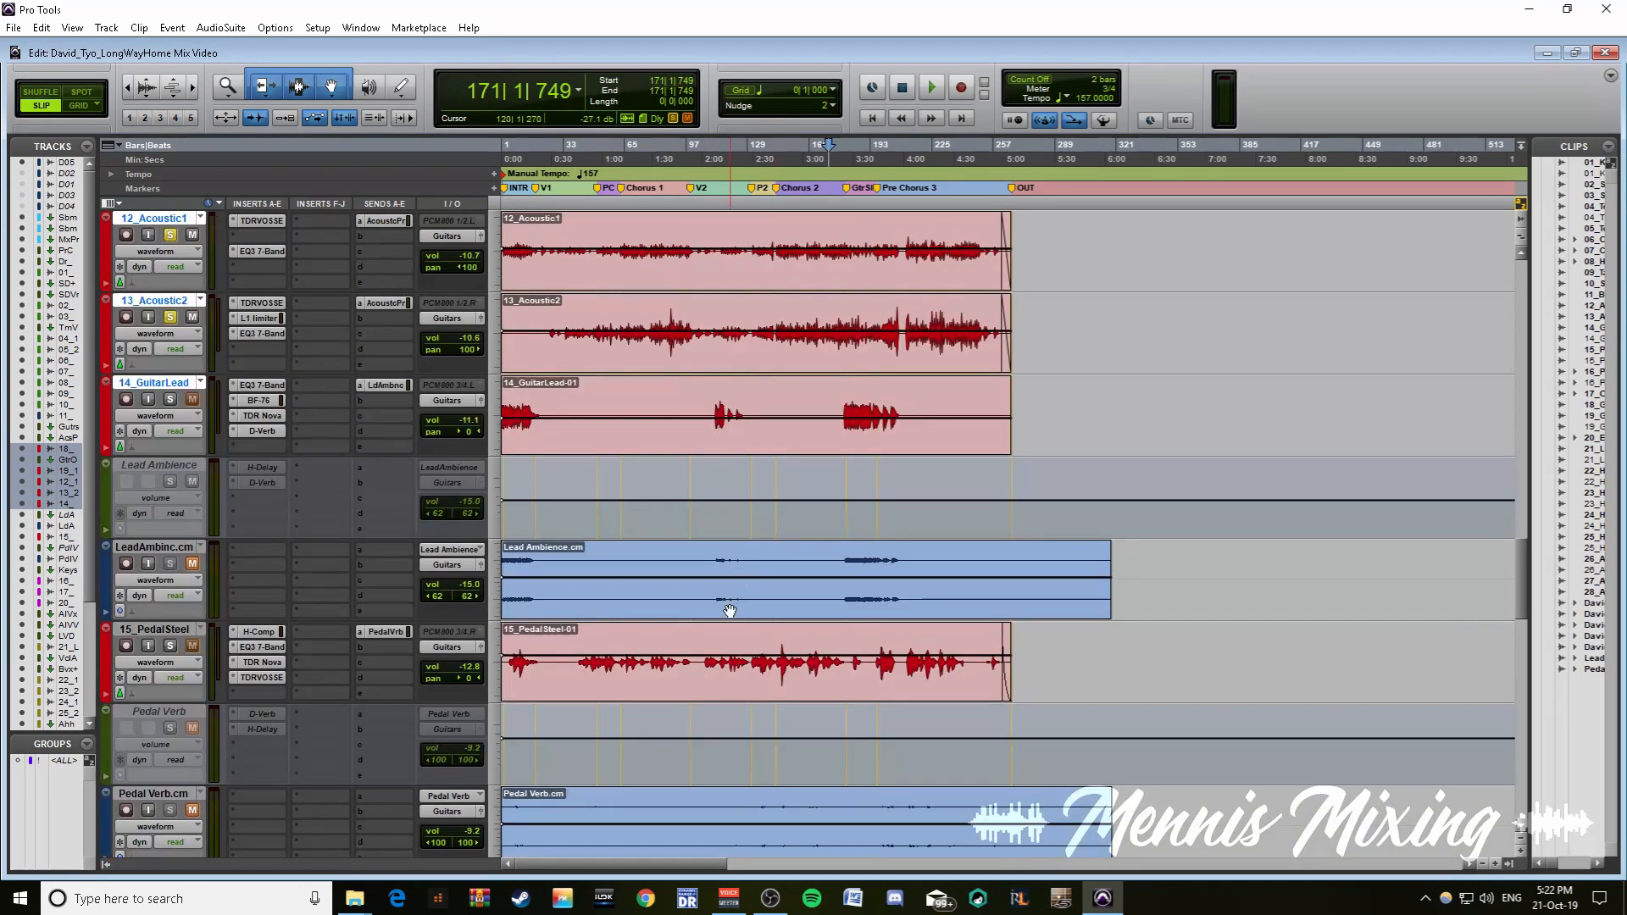
scroll(744, 612, up, 1)
scroll(744, 612, down, 2)
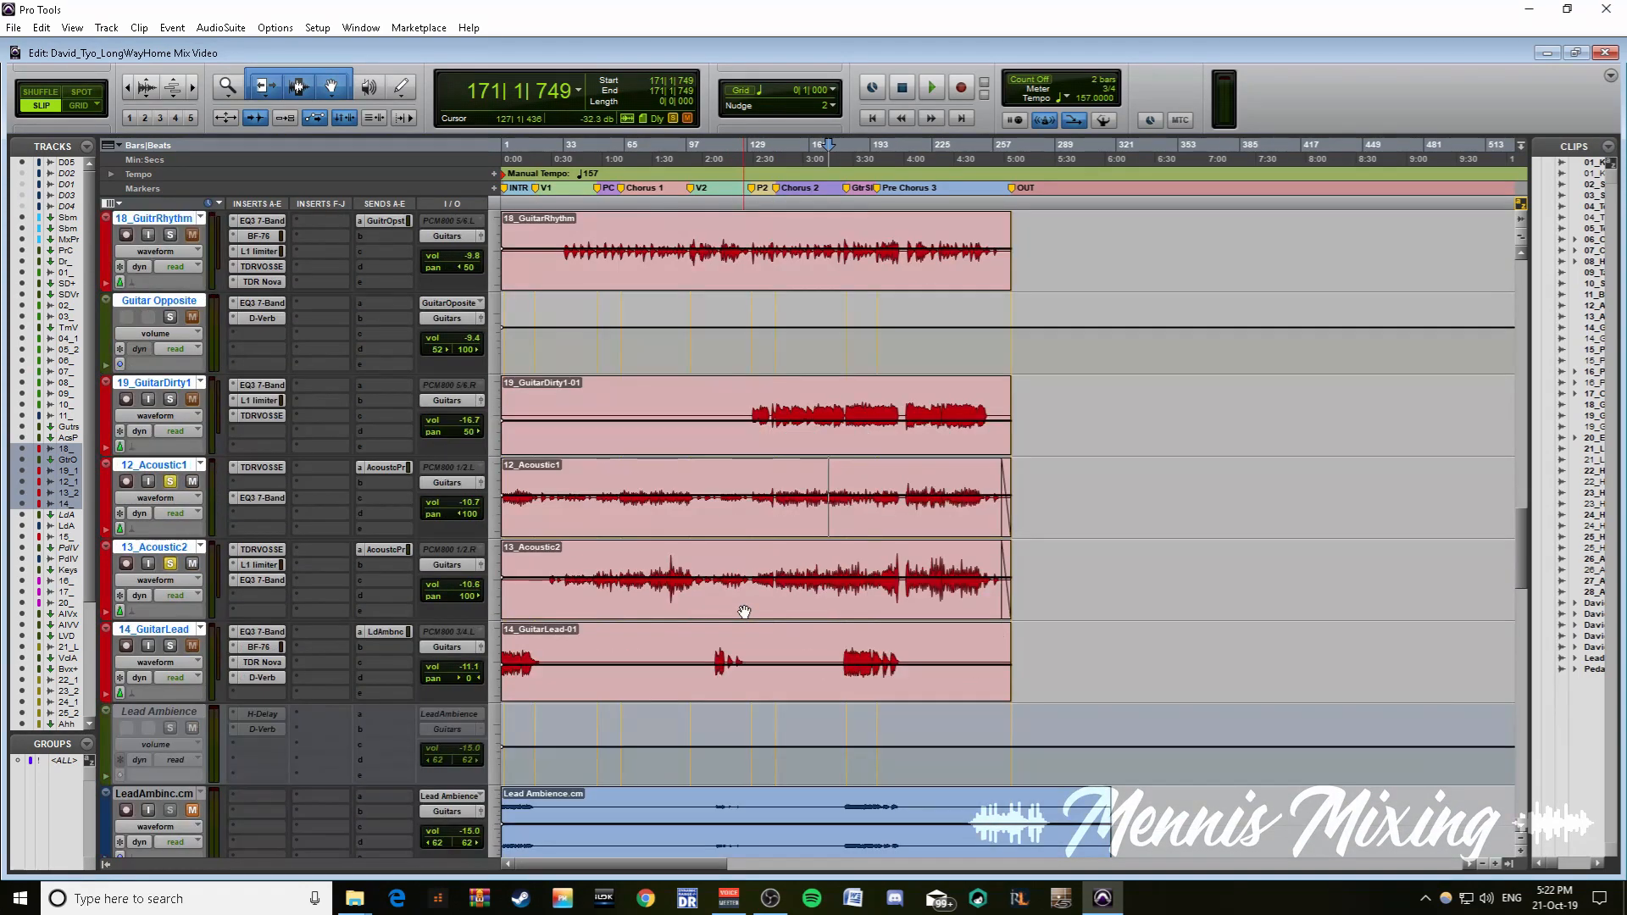
scroll(743, 612, up, 2)
click(846, 552)
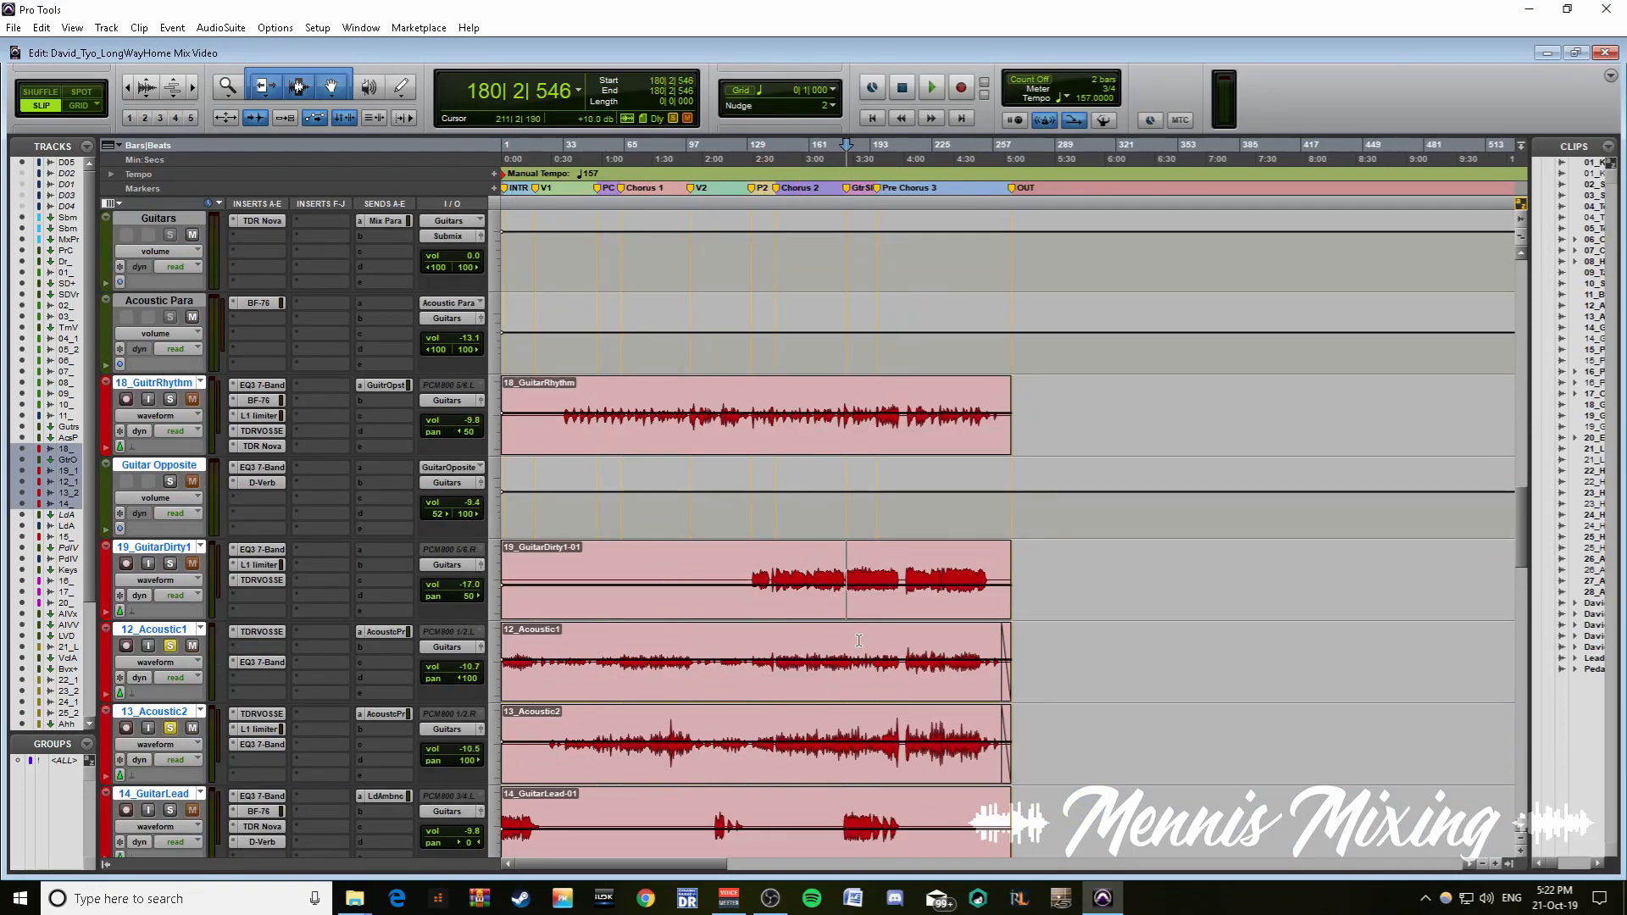
drag(847, 570, 950, 661)
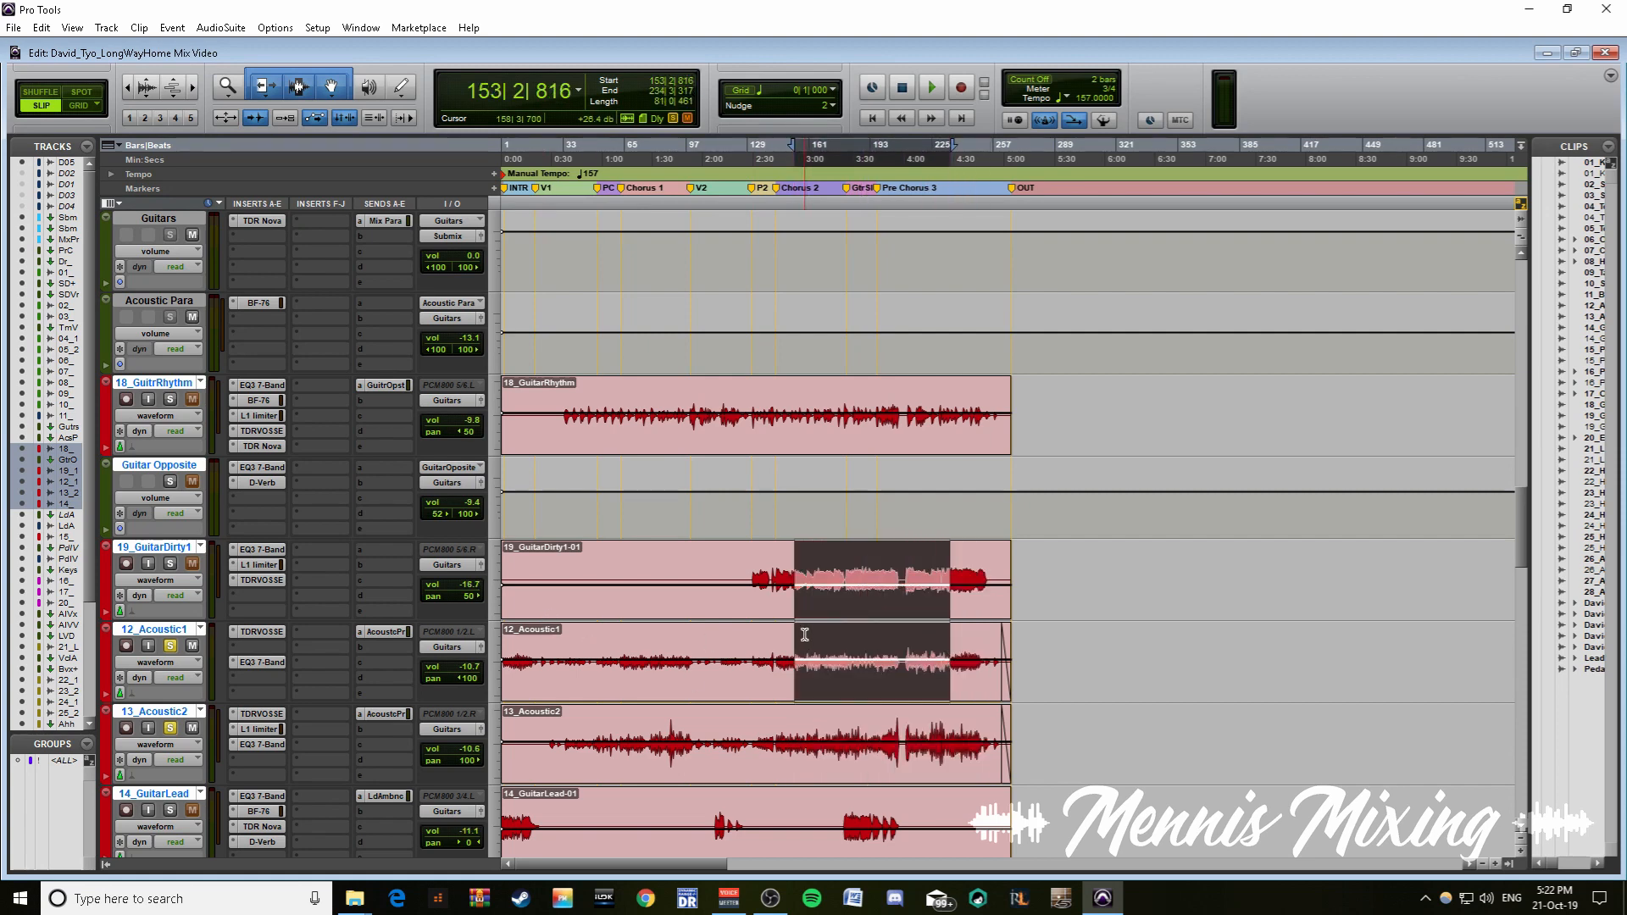
drag(770, 641, 986, 725)
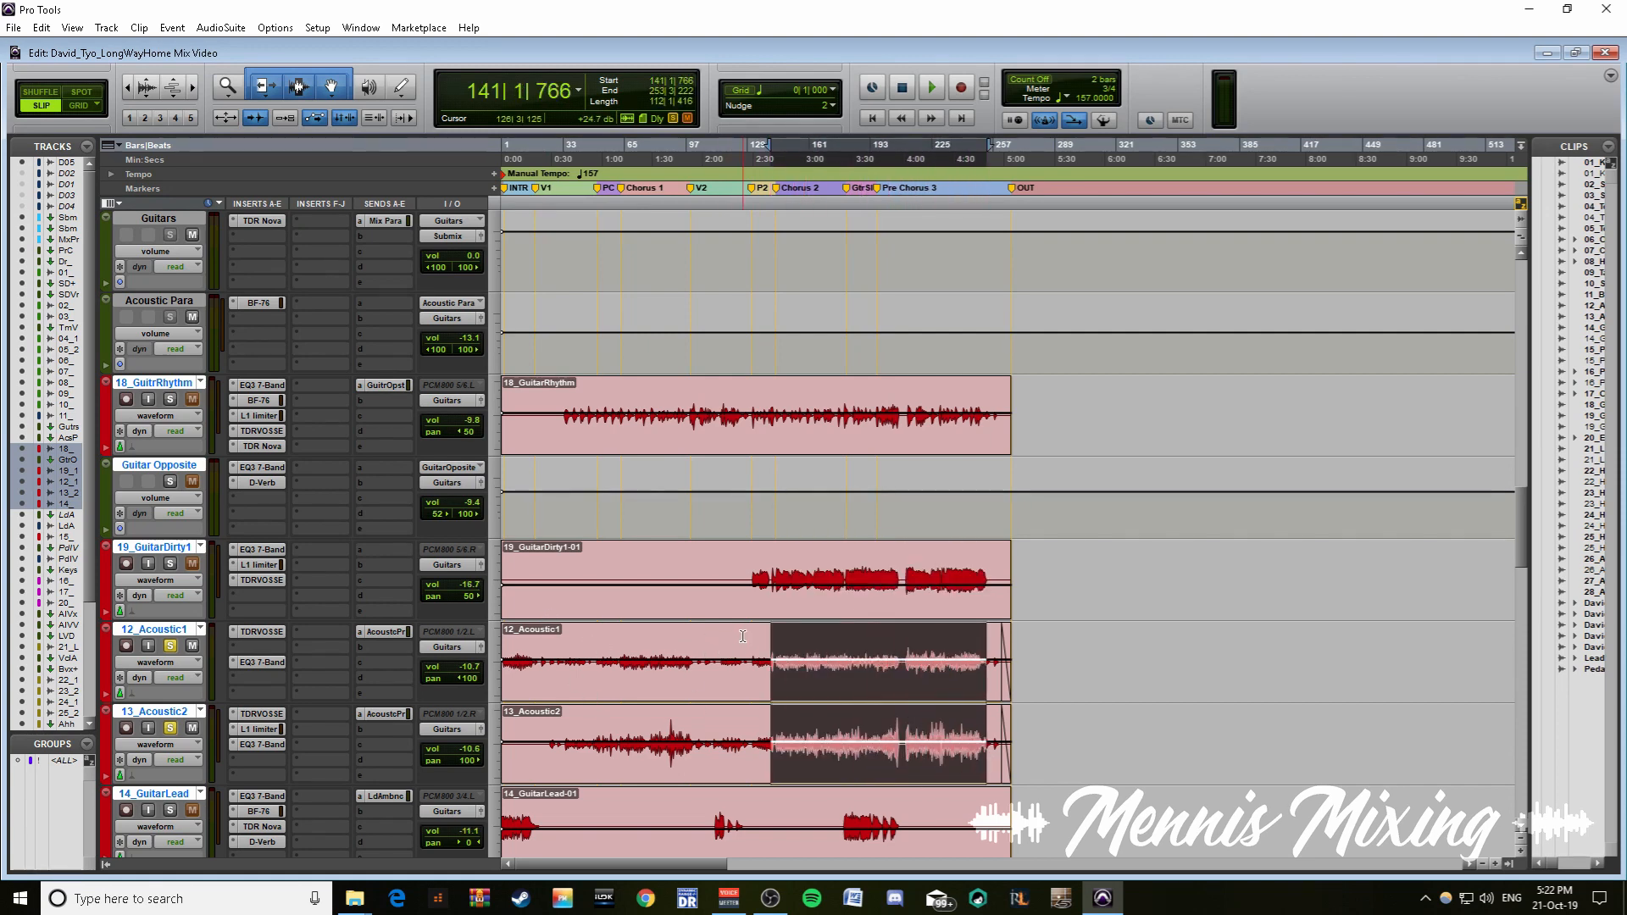
drag(742, 637, 504, 644)
key(Return)
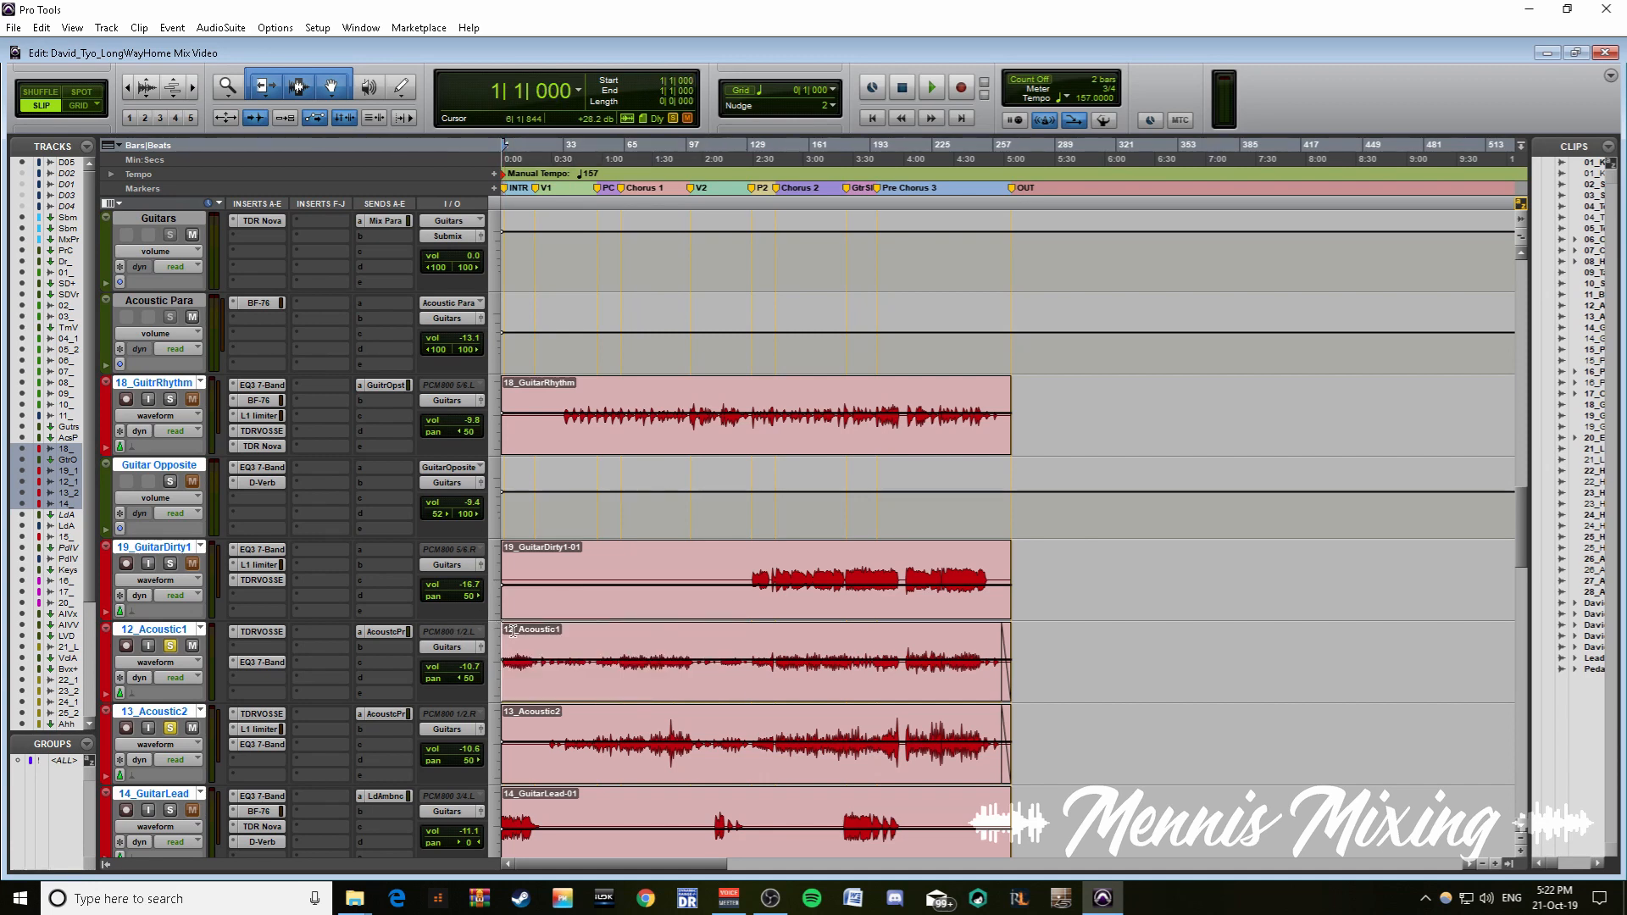
- Highlight the verse 1 and pre-chorus passage, about bars 21 to 62, on both acoustic guitar tracks
key(t)
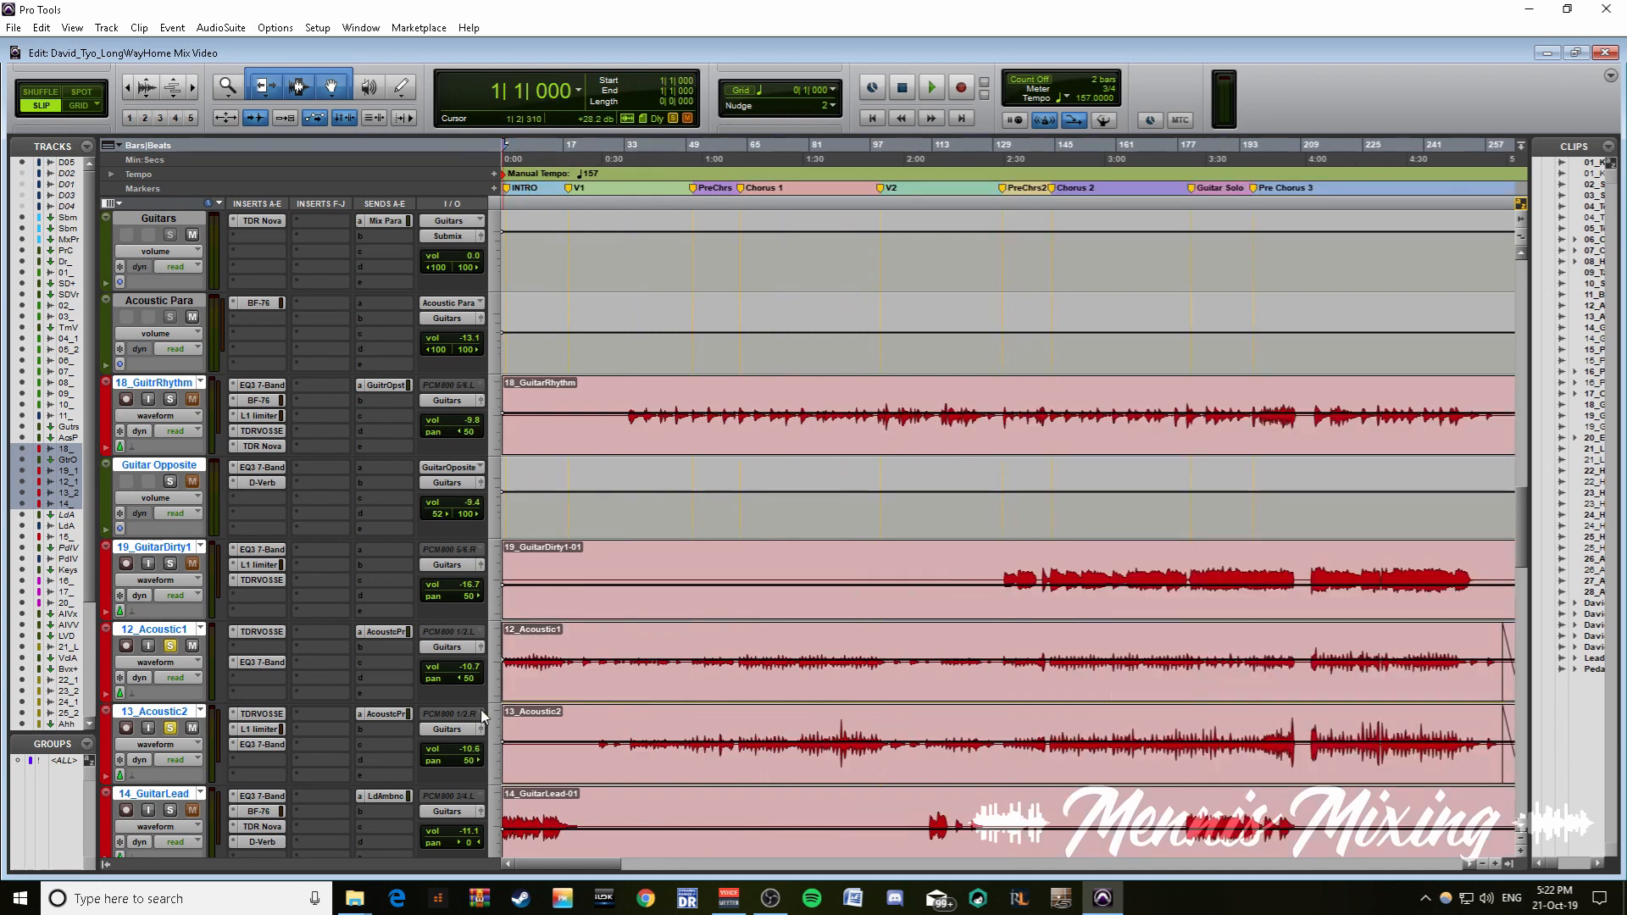
key(t)
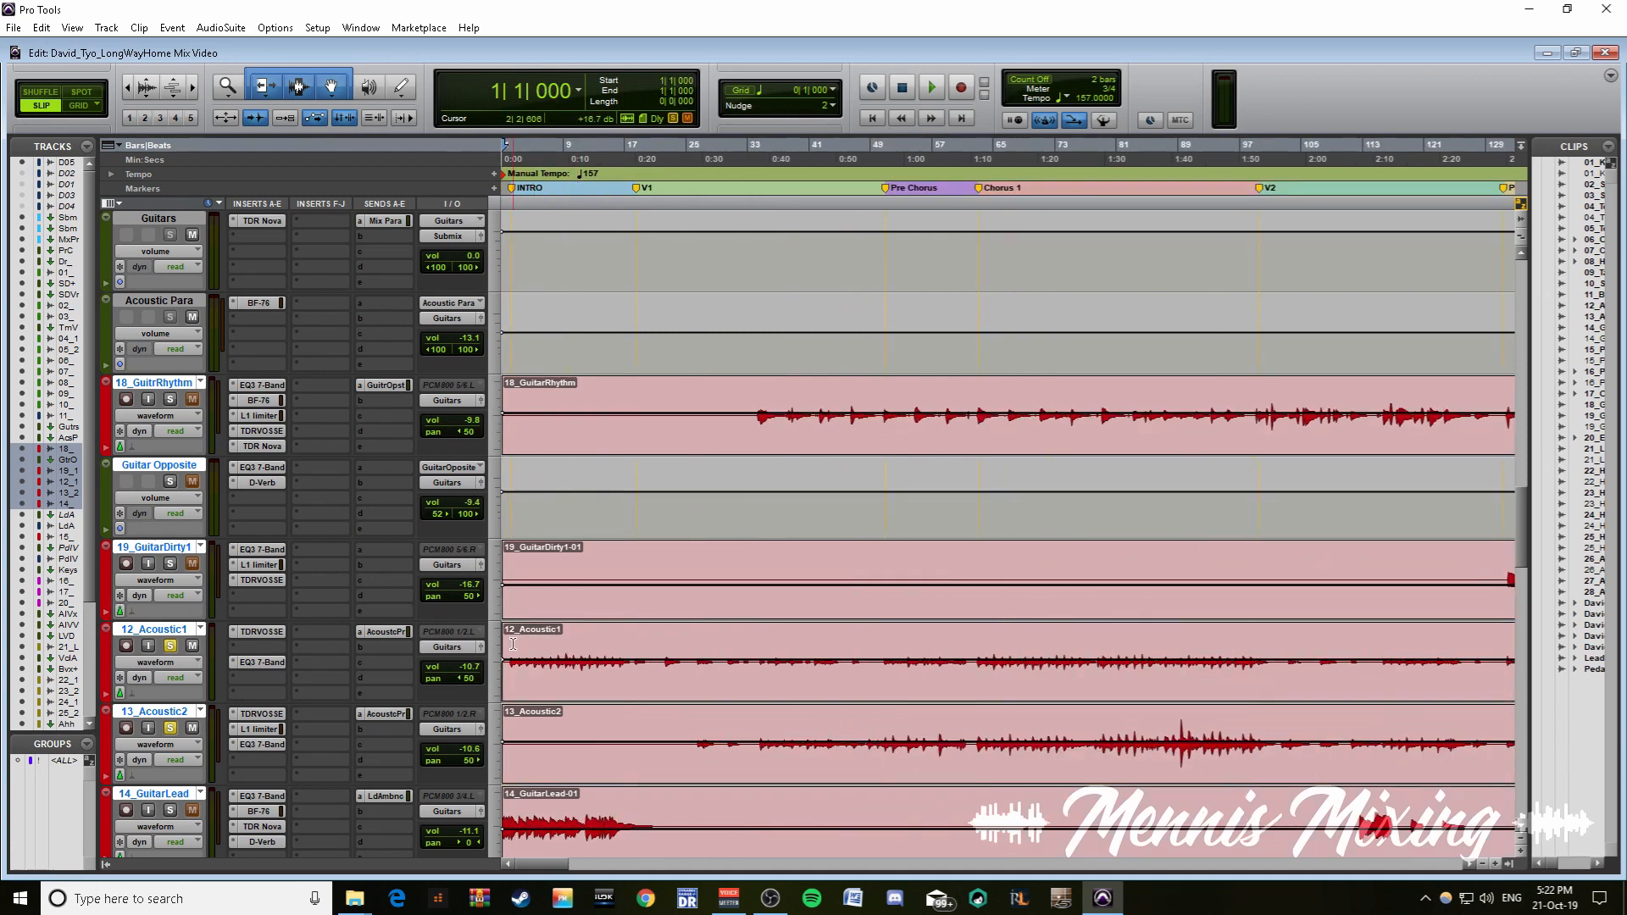
drag(668, 638, 738, 731)
key(r)
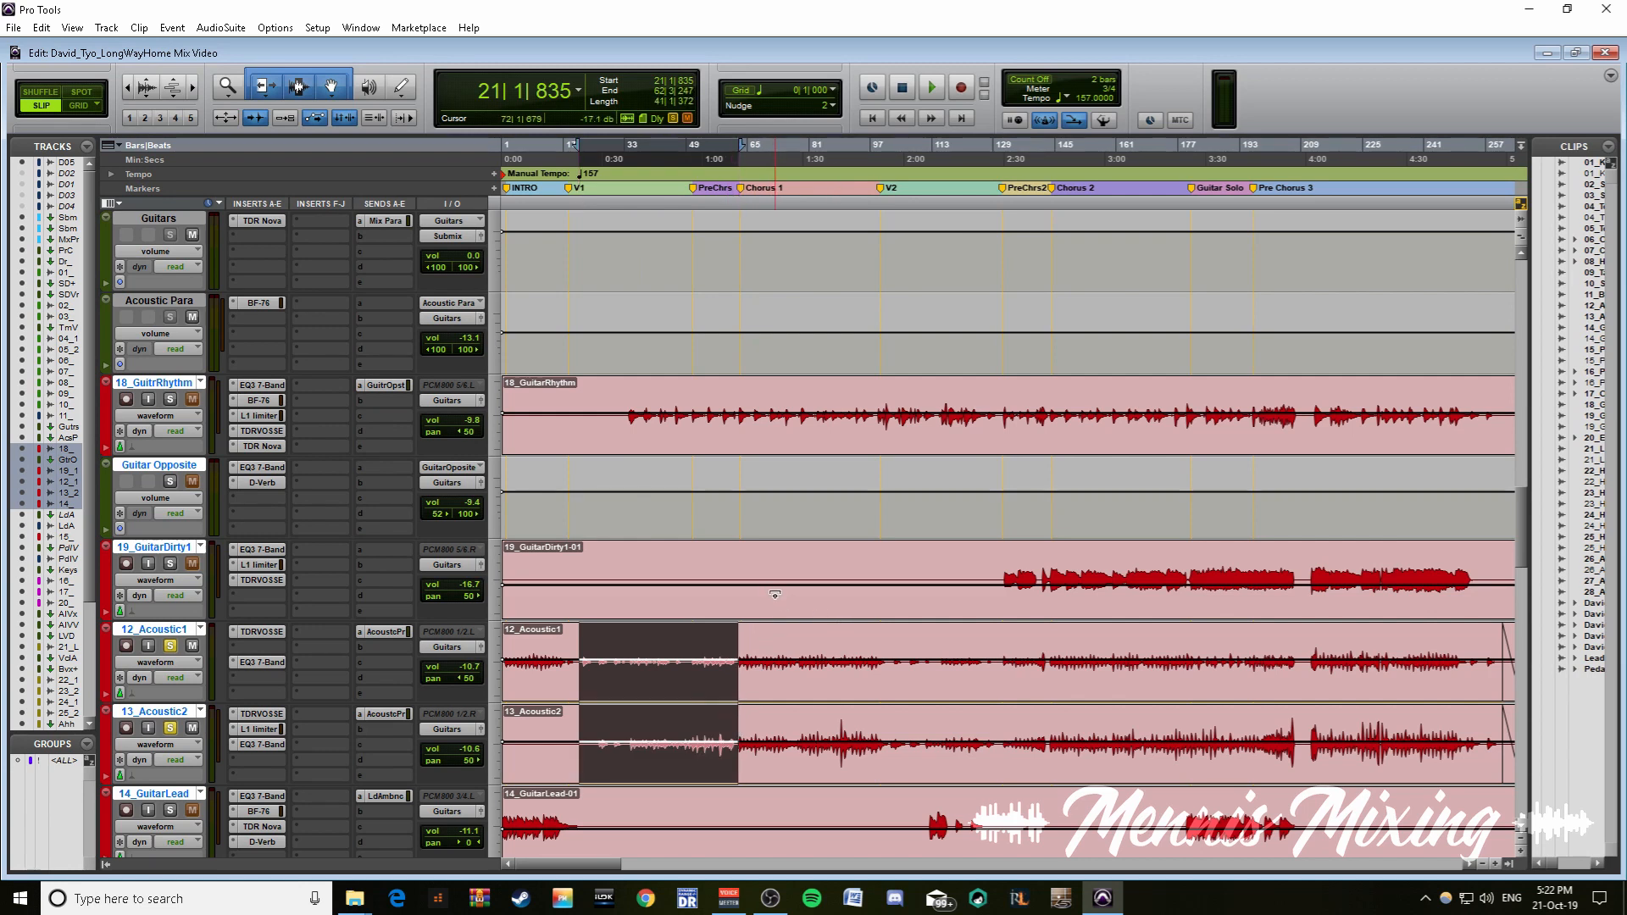
- Place the cursor at about bar 21 and display the pan automation of 12_Acoustic1 and 13_Acoustic2
click(579, 642)
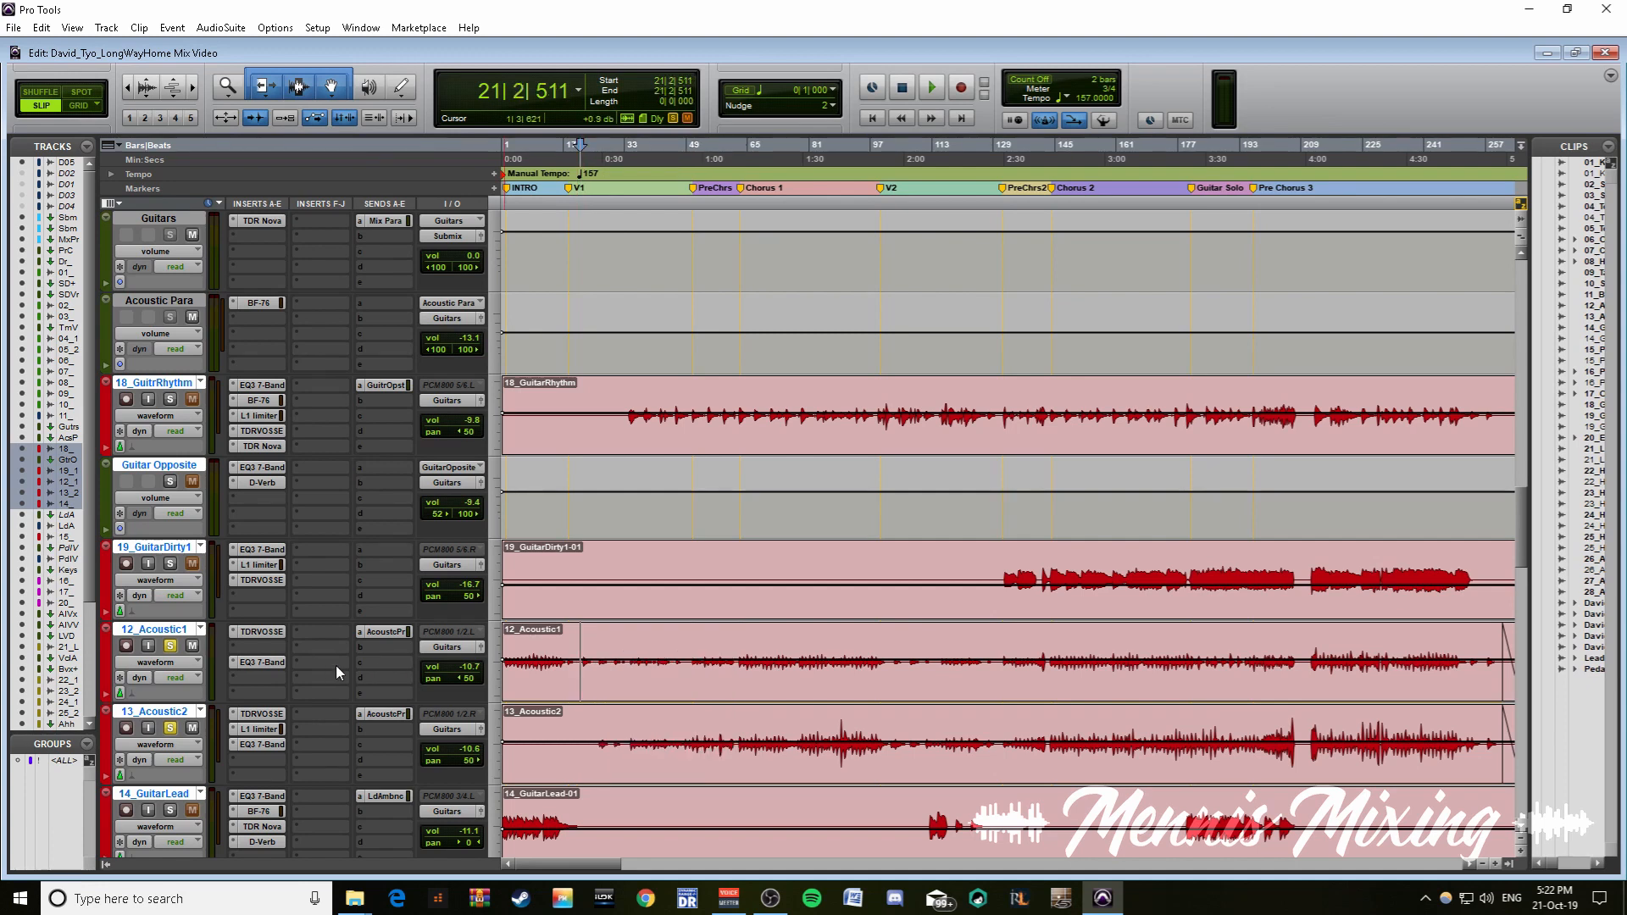
ctrl+super+click(468, 678)
ctrl+super+click(468, 760)
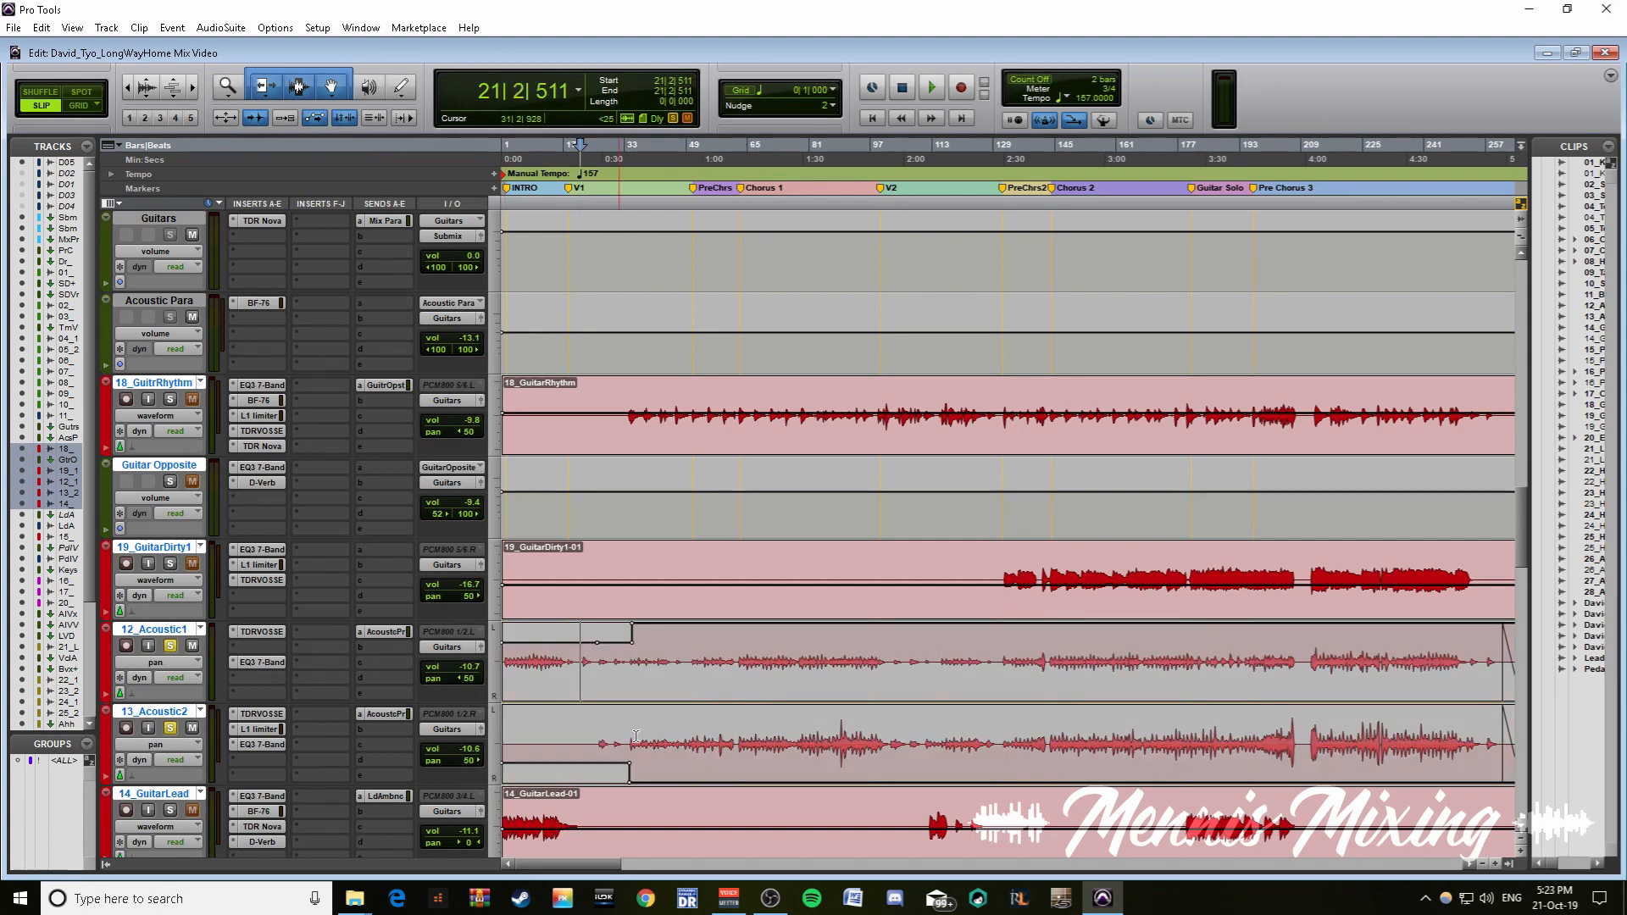
- Highlight the opening sections of the acoustic tracks' pan automation and of 14_GuitarLead for comparison
drag(610, 727, 1138, 688)
drag(941, 689, 504, 674)
click(569, 659)
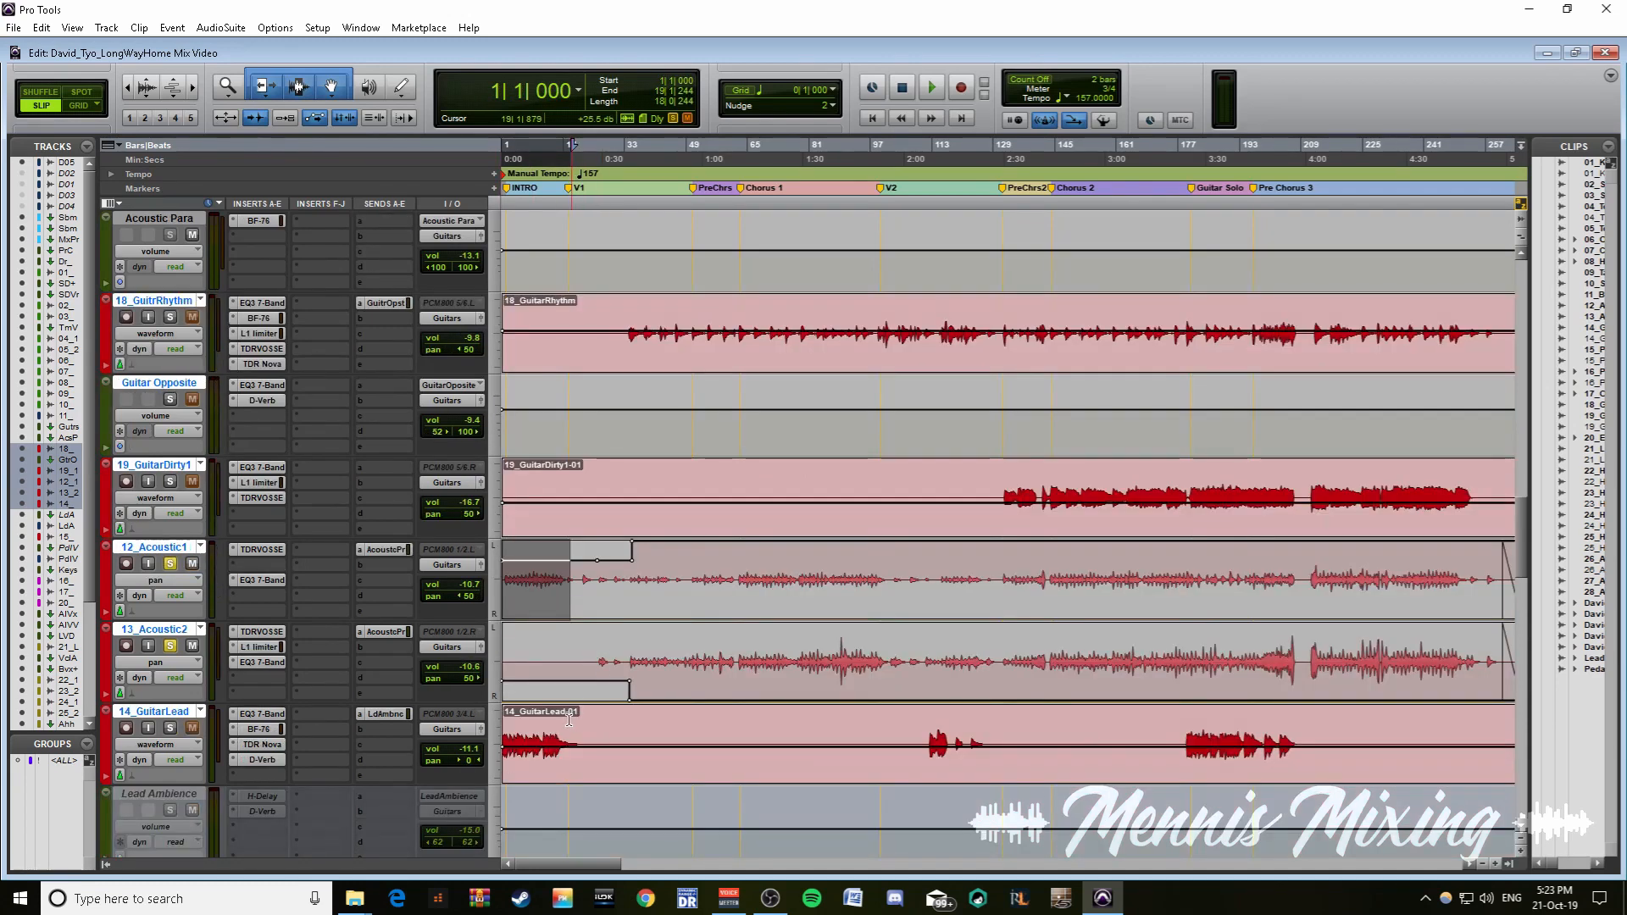
drag(605, 728, 503, 726)
drag(587, 667, 542, 656)
- Examine the pan automation of 12_Acoustic1 up to its change, and place the cursor there at bar 35
scroll(544, 654, down, 5)
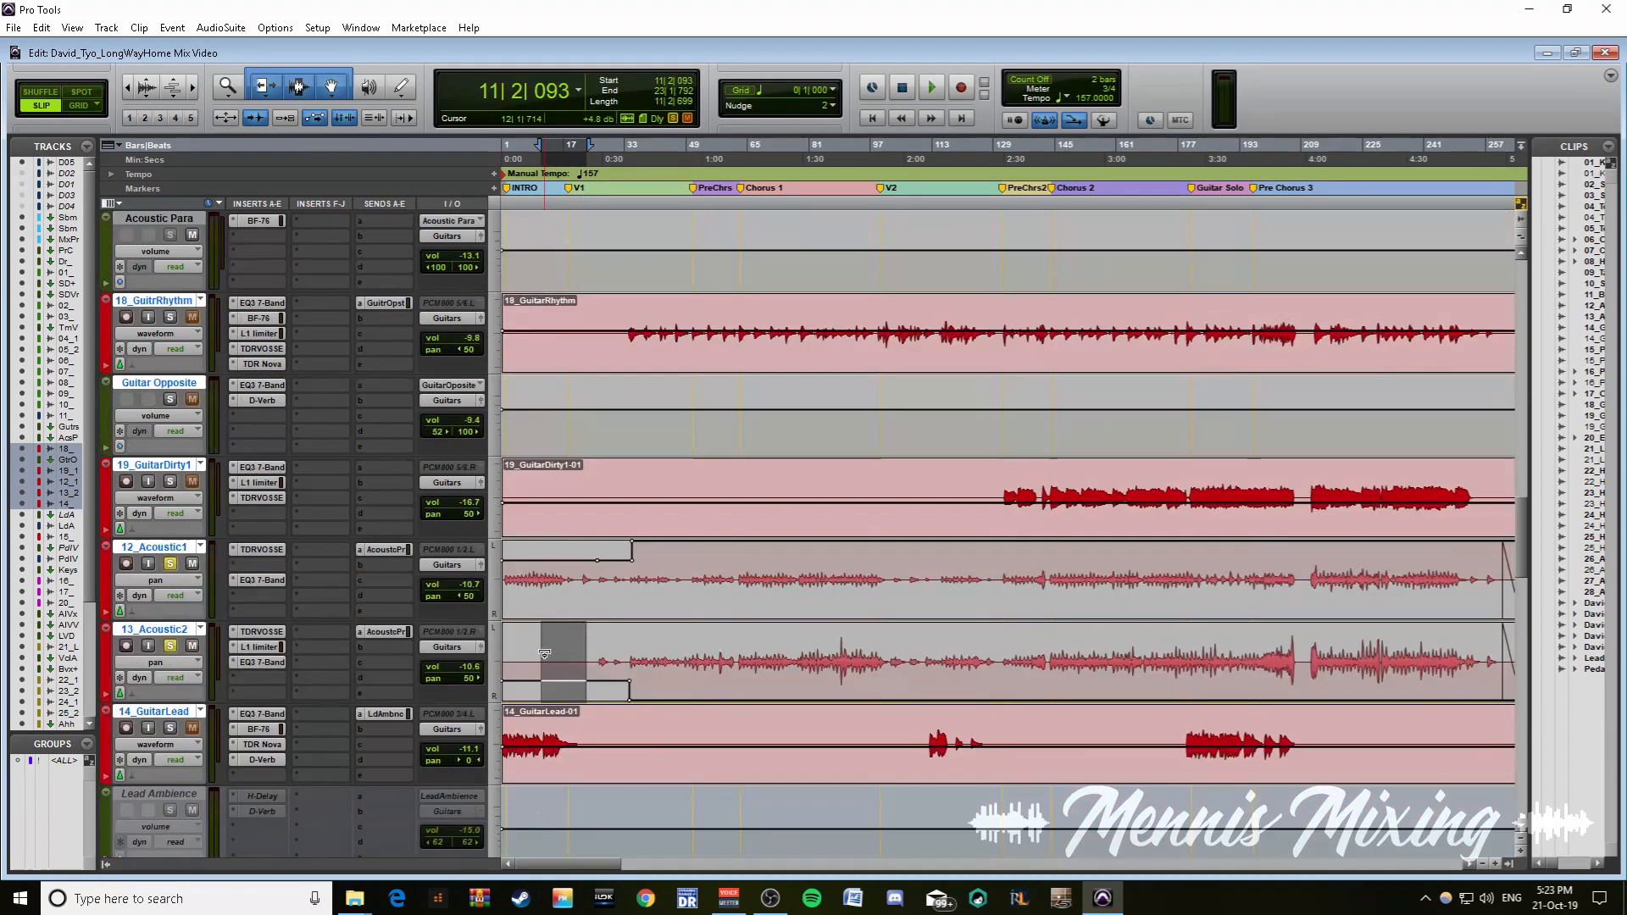
scroll(544, 654, up, 1)
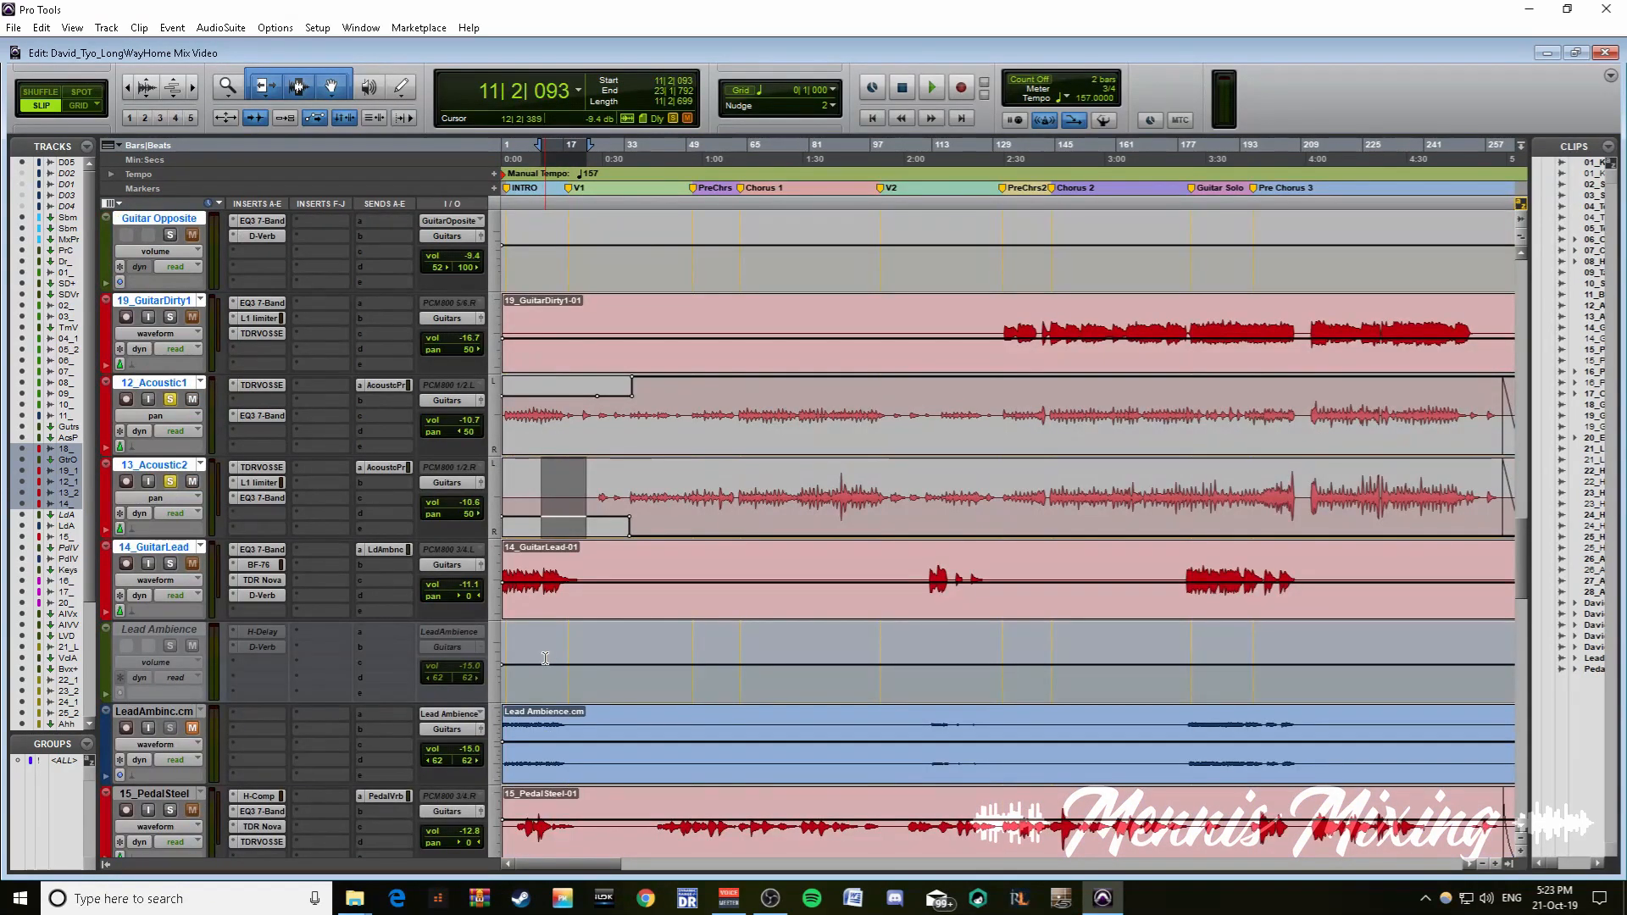
scroll(595, 589, up, 2)
drag(655, 506, 503, 502)
click(646, 500)
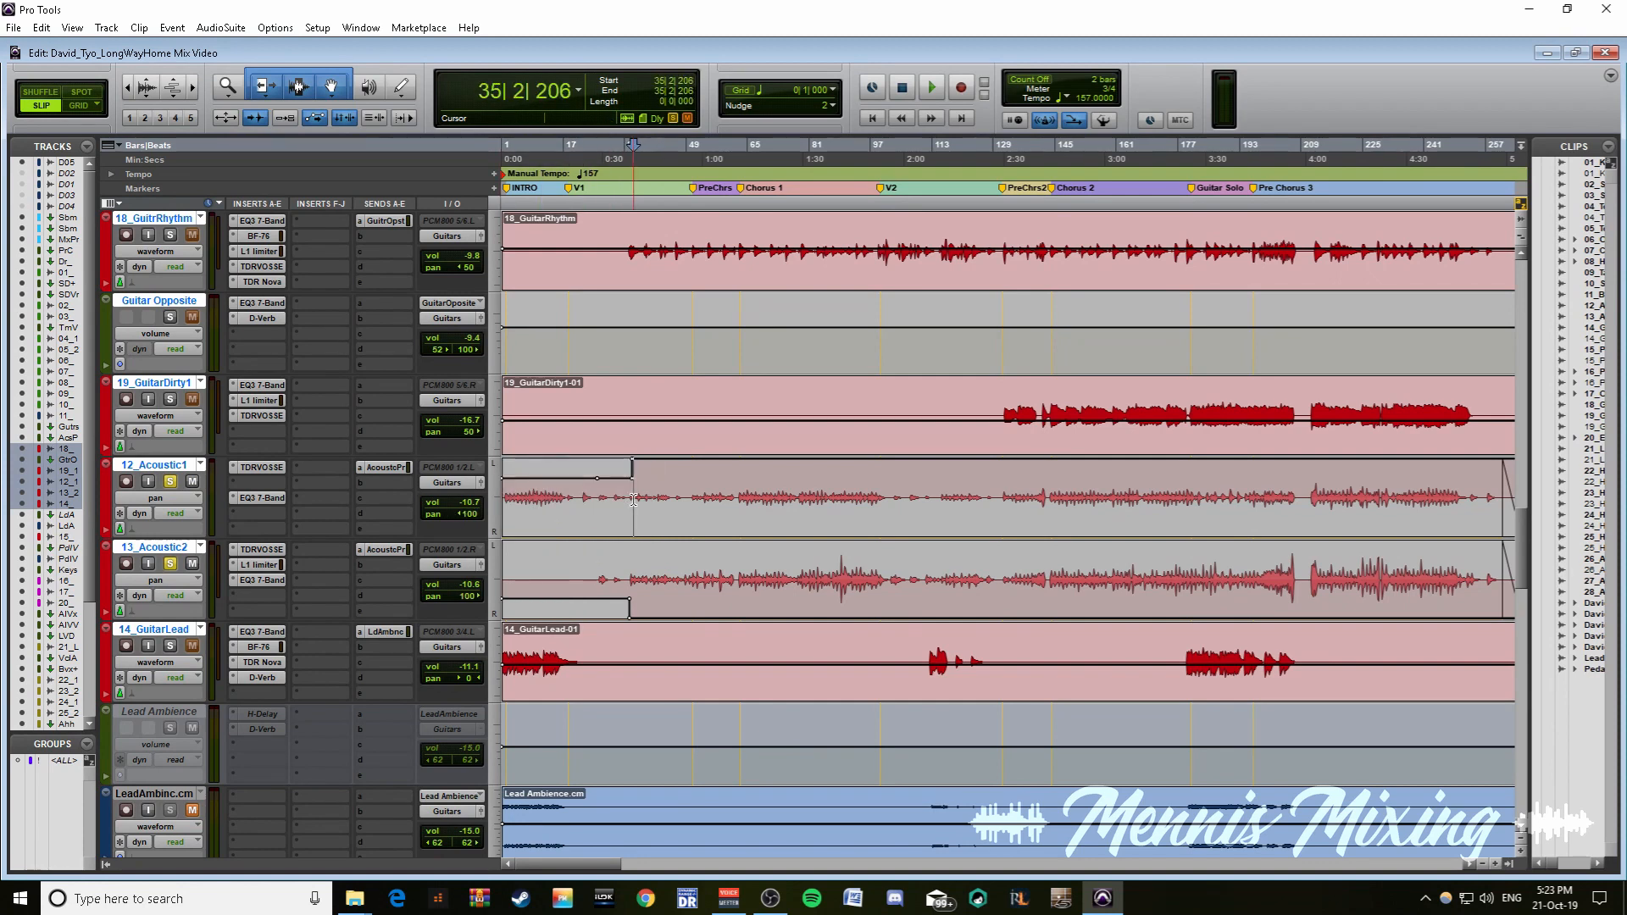
- Play the intro from the session start, clearing the acoustic solos to hear the full mix
key(Return)
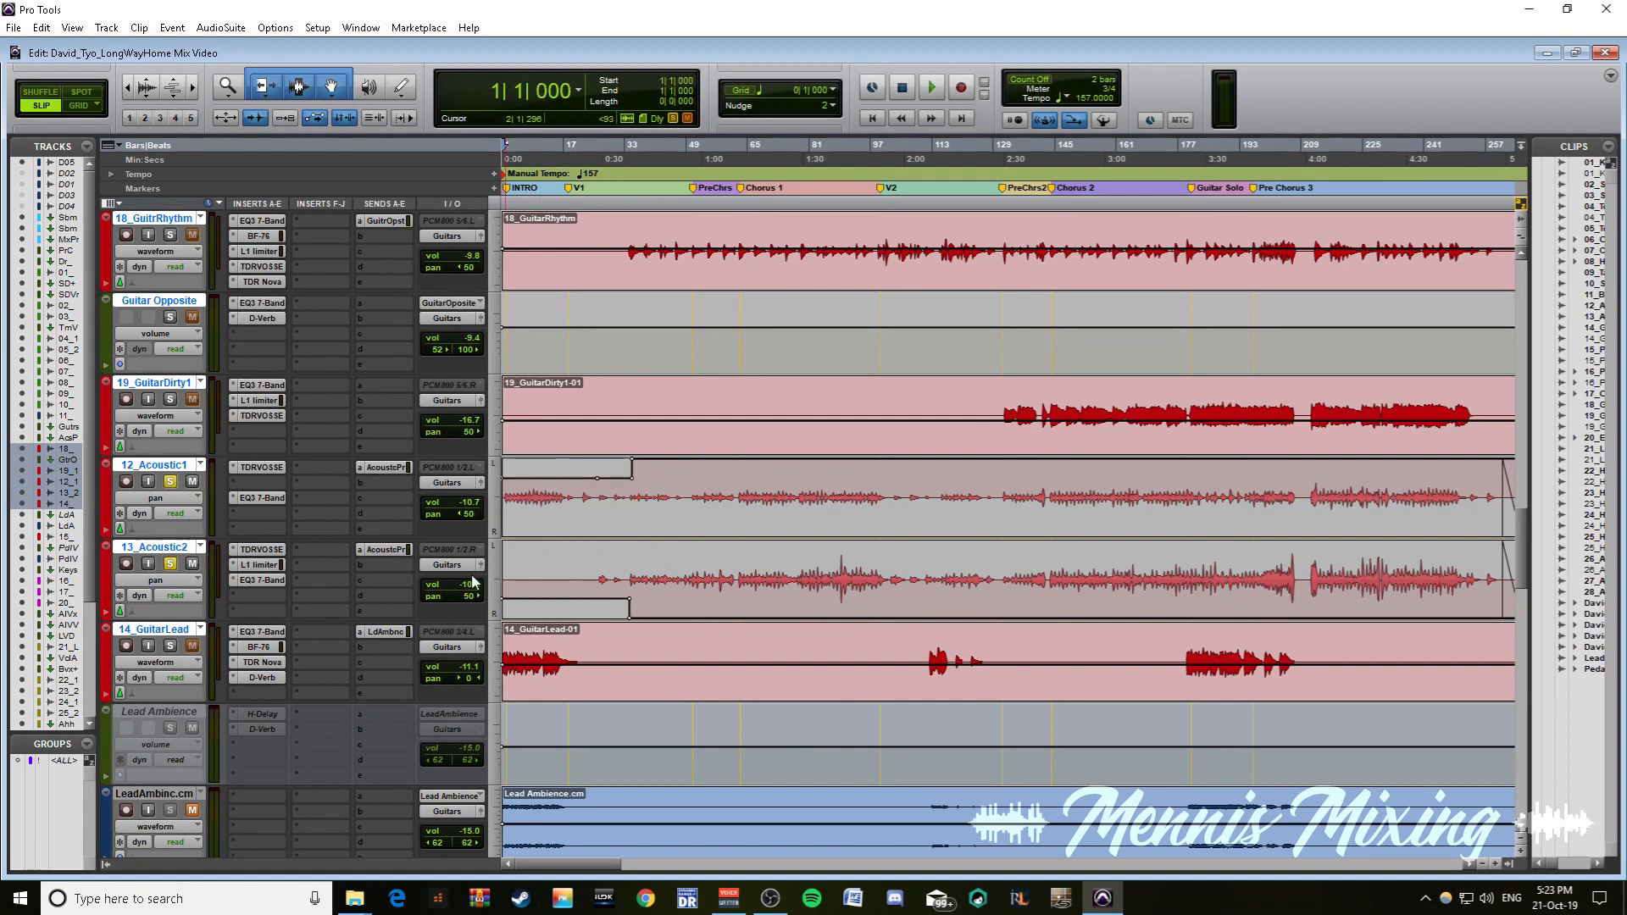
key(ctrl+])
key(space)
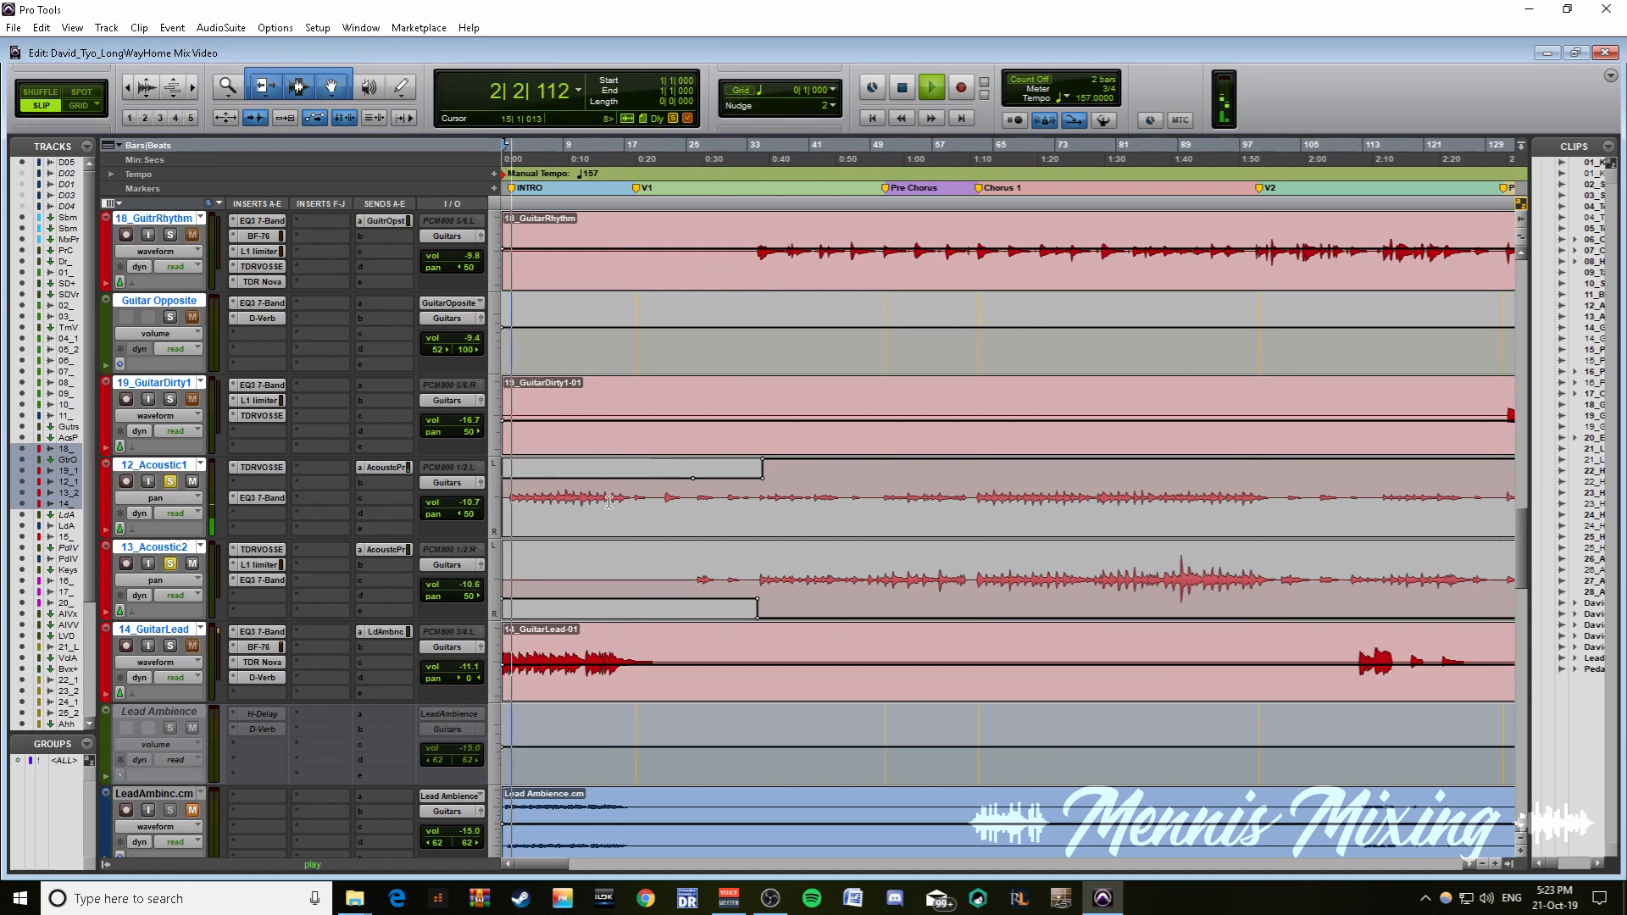
click(170, 481)
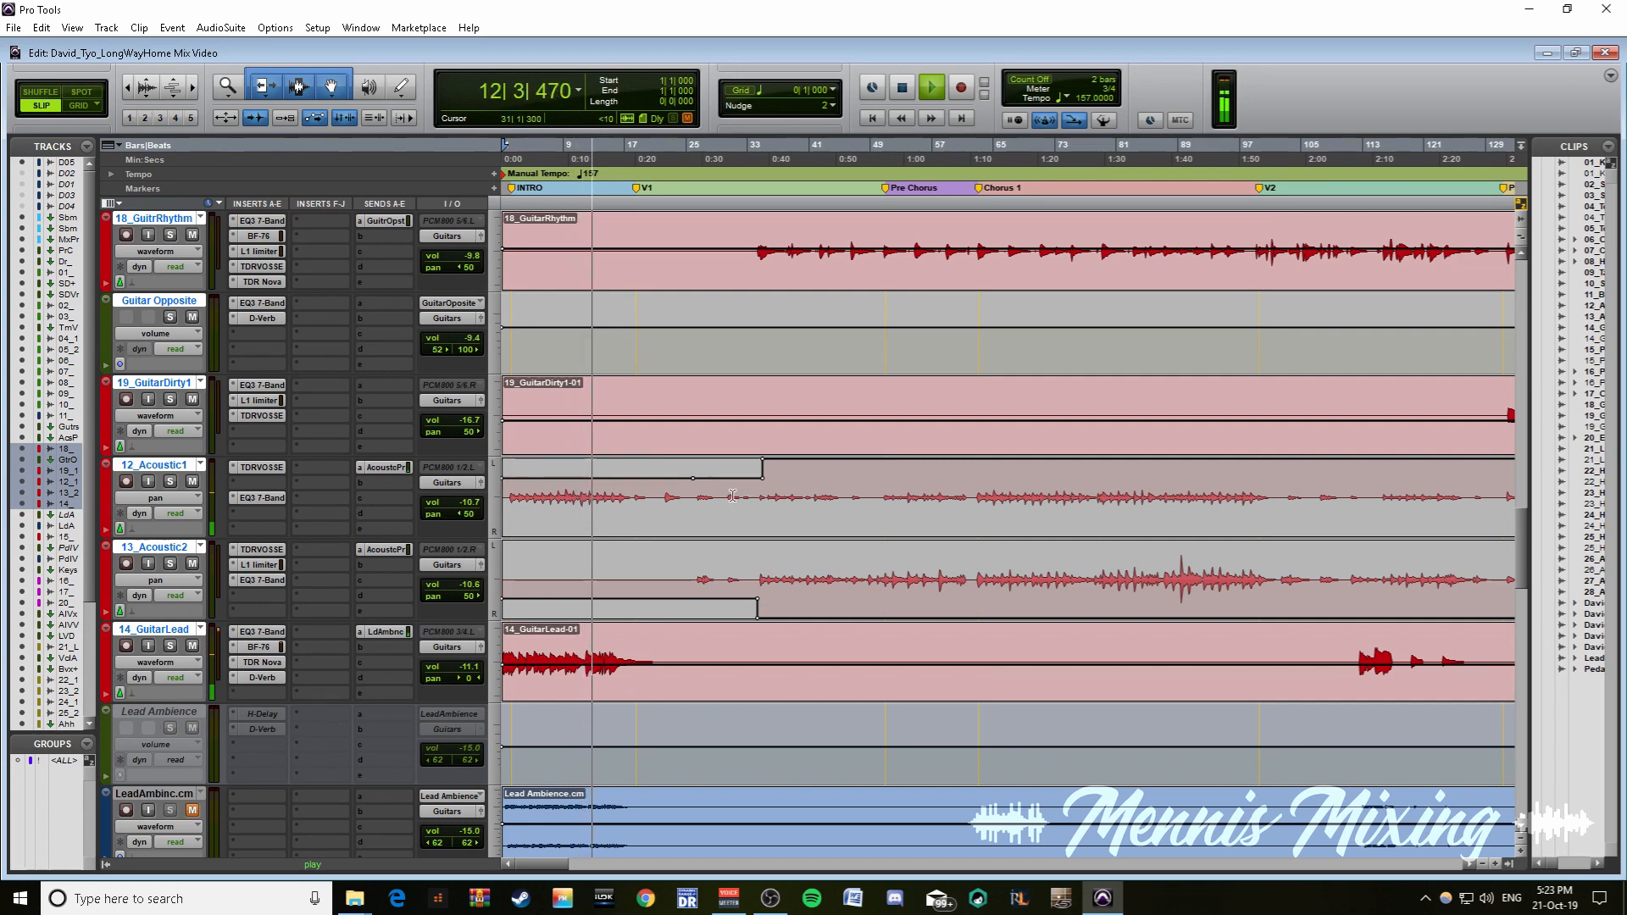
key(space)
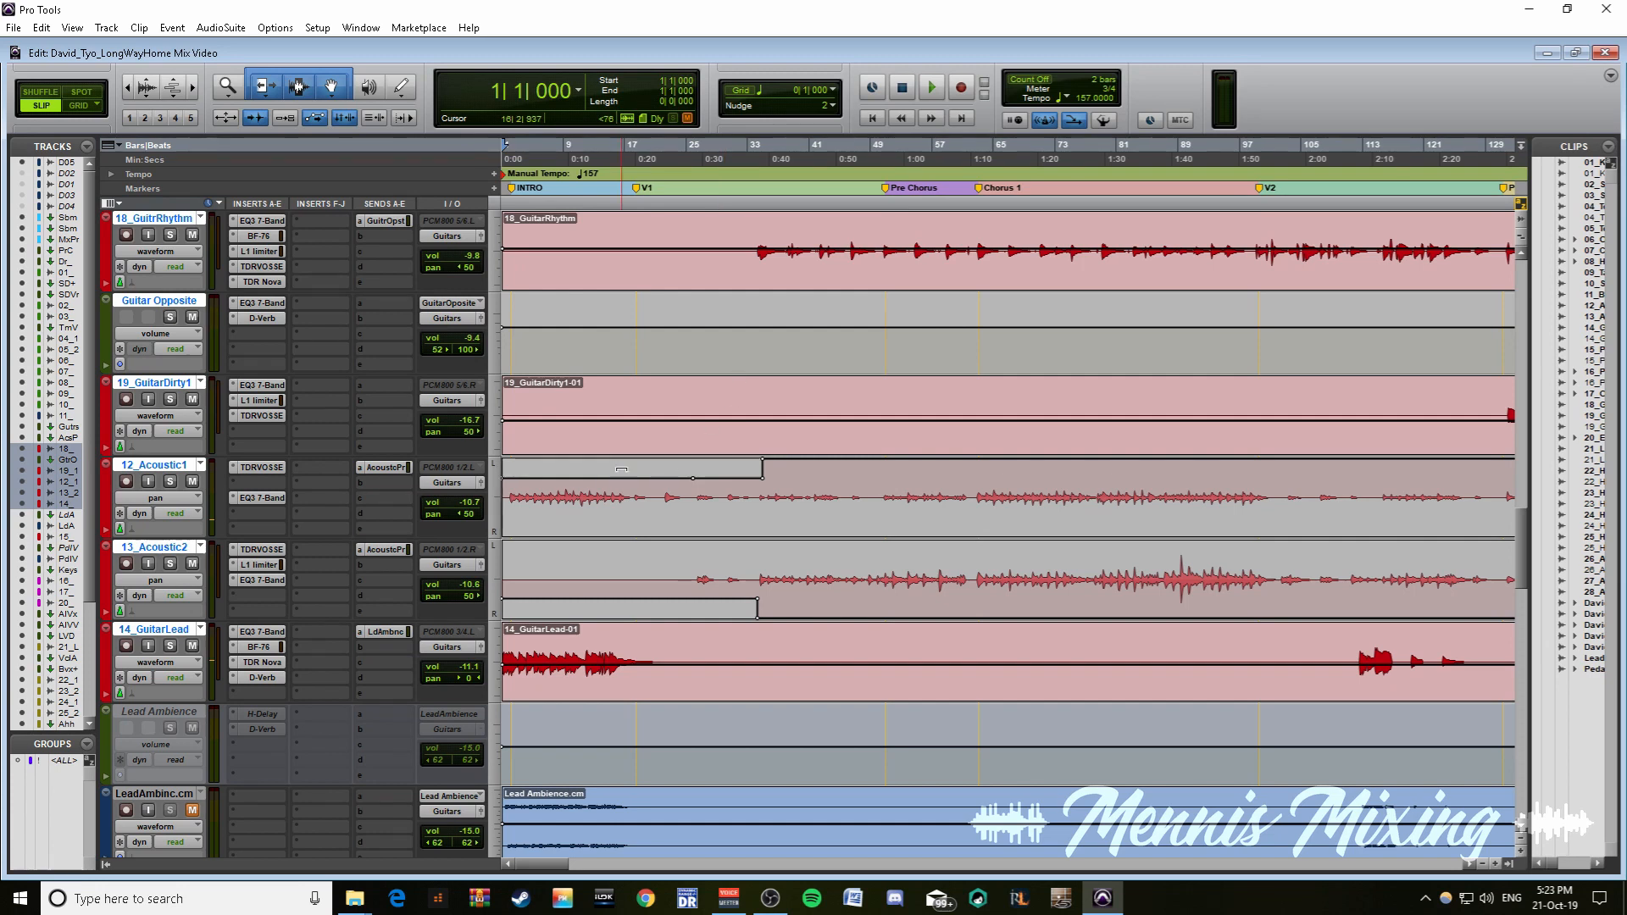
- Audition the intro in the mix with 12_Acoustic1 panned 100 left up to bar 33, and undo the pan changes
drag(622, 468, 621, 420)
drag(716, 468, 714, 410)
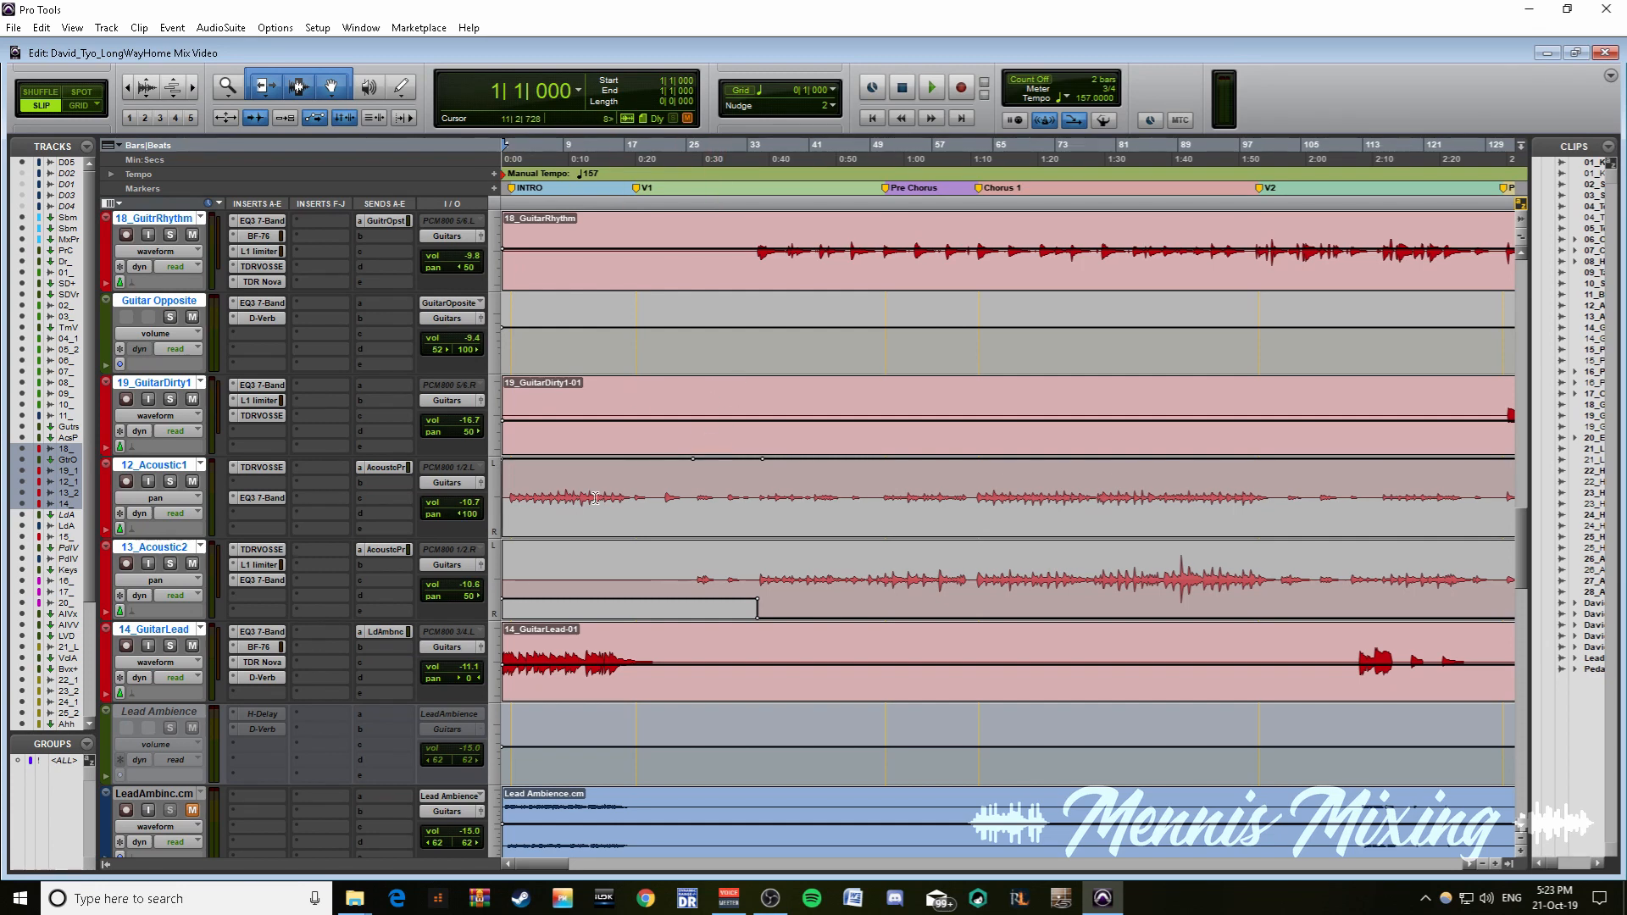
click(652, 499)
key(Return)
key(space)
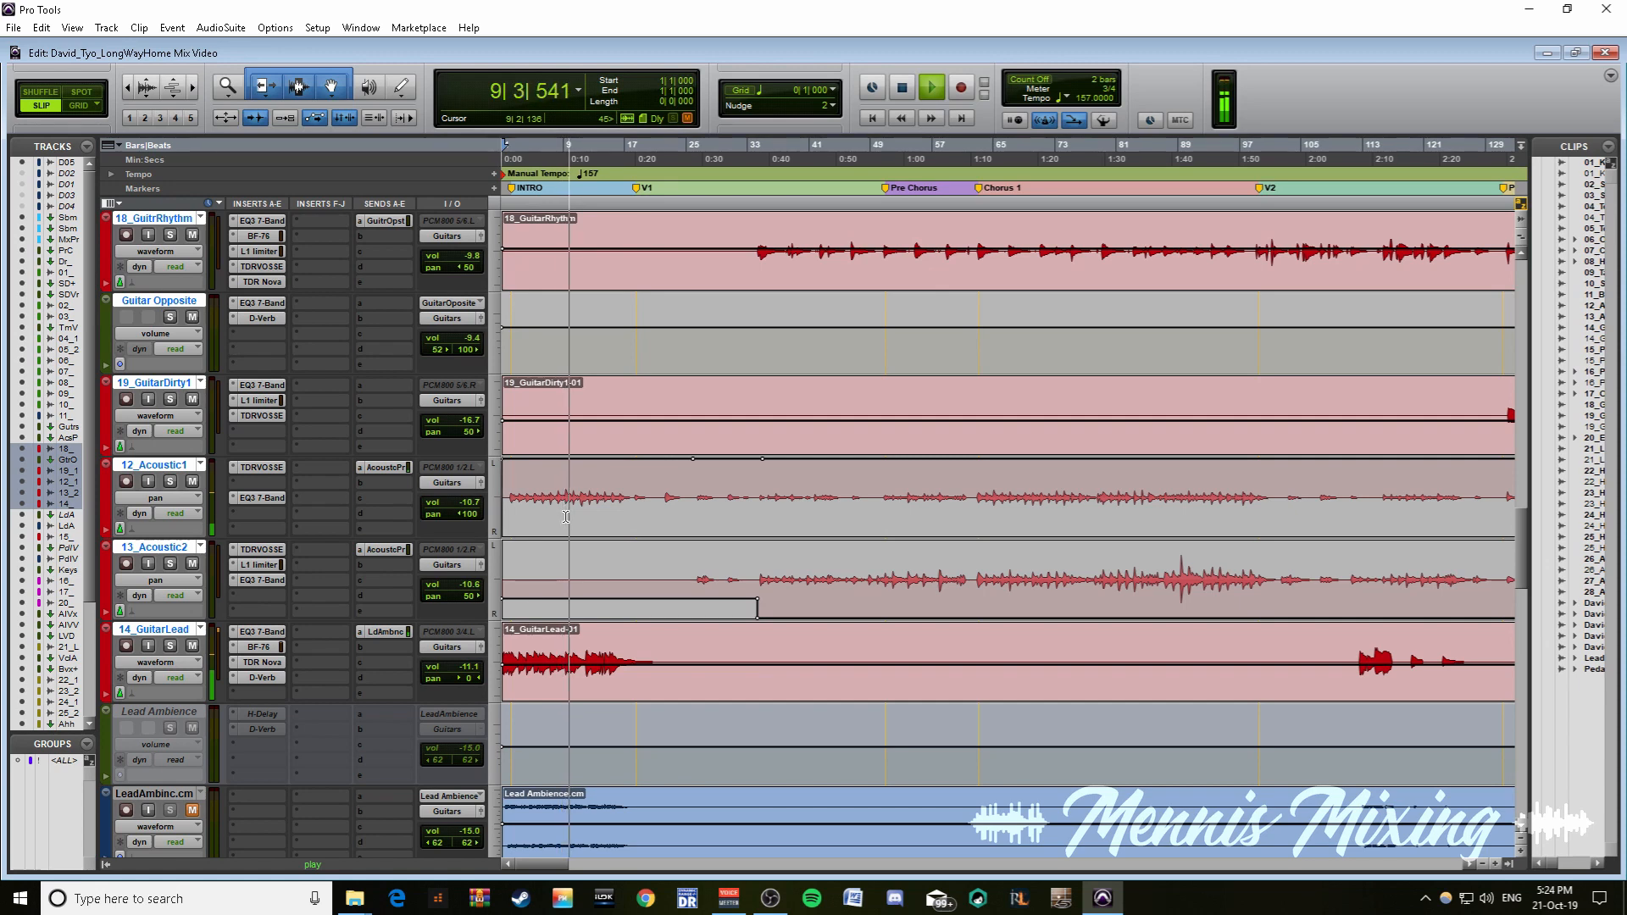
key(space)
key(ctrl+z)
key(ctrl+z)
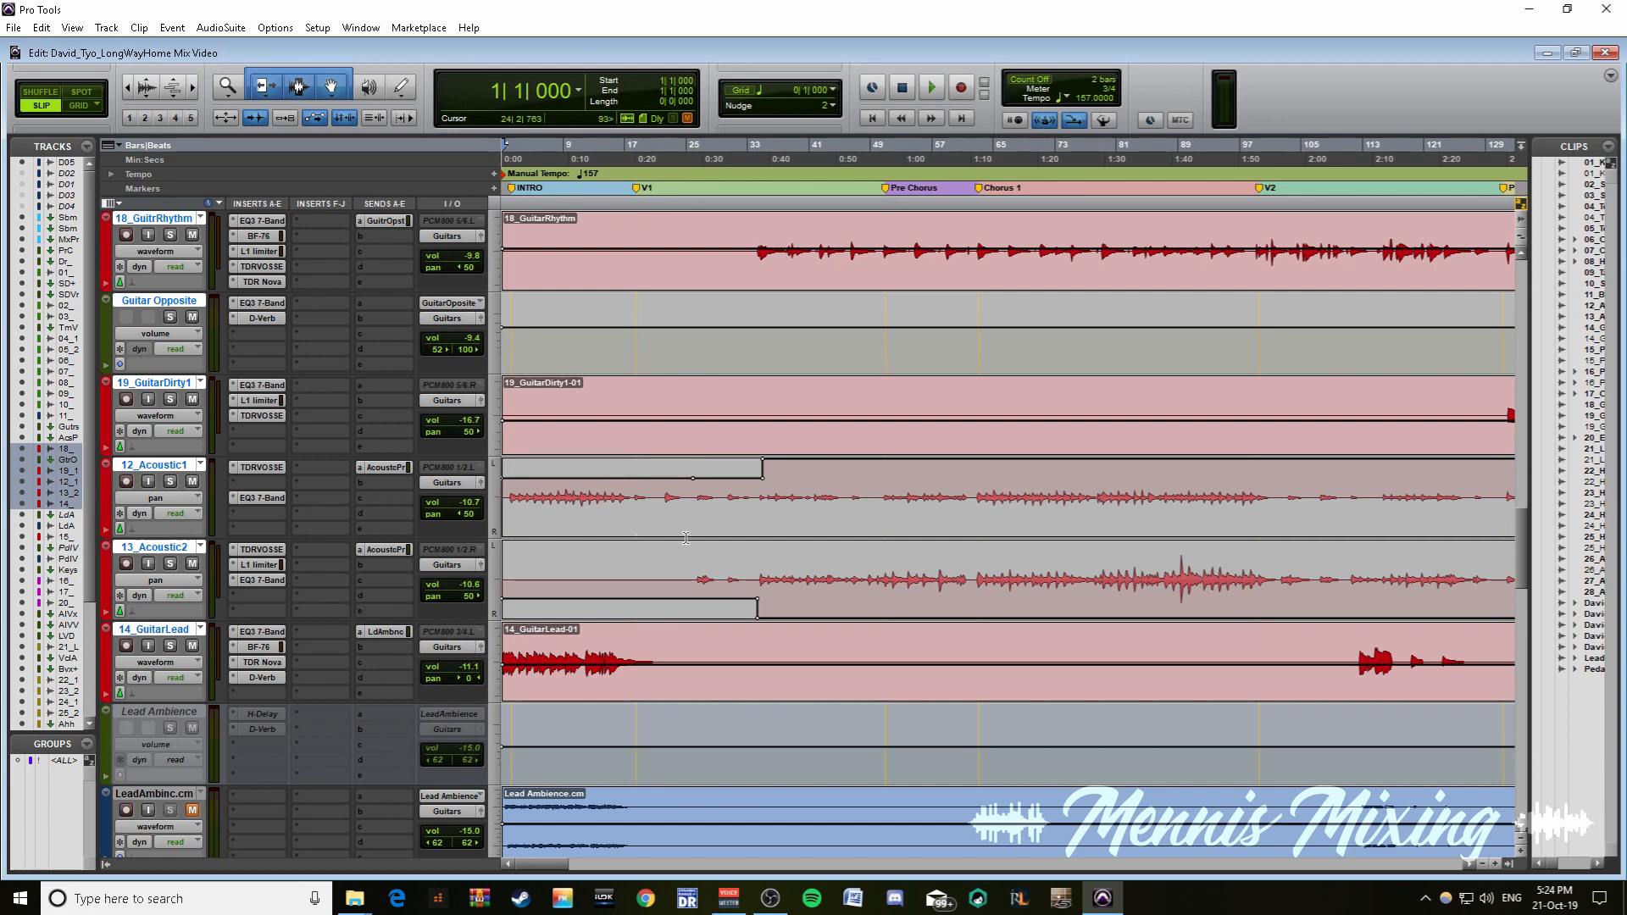
- Highlight the intro part of 12_Acoustic1, and play the mix from bar 25, just before 13_Acoustic2 enters
drag(545, 497, 674, 498)
click(689, 500)
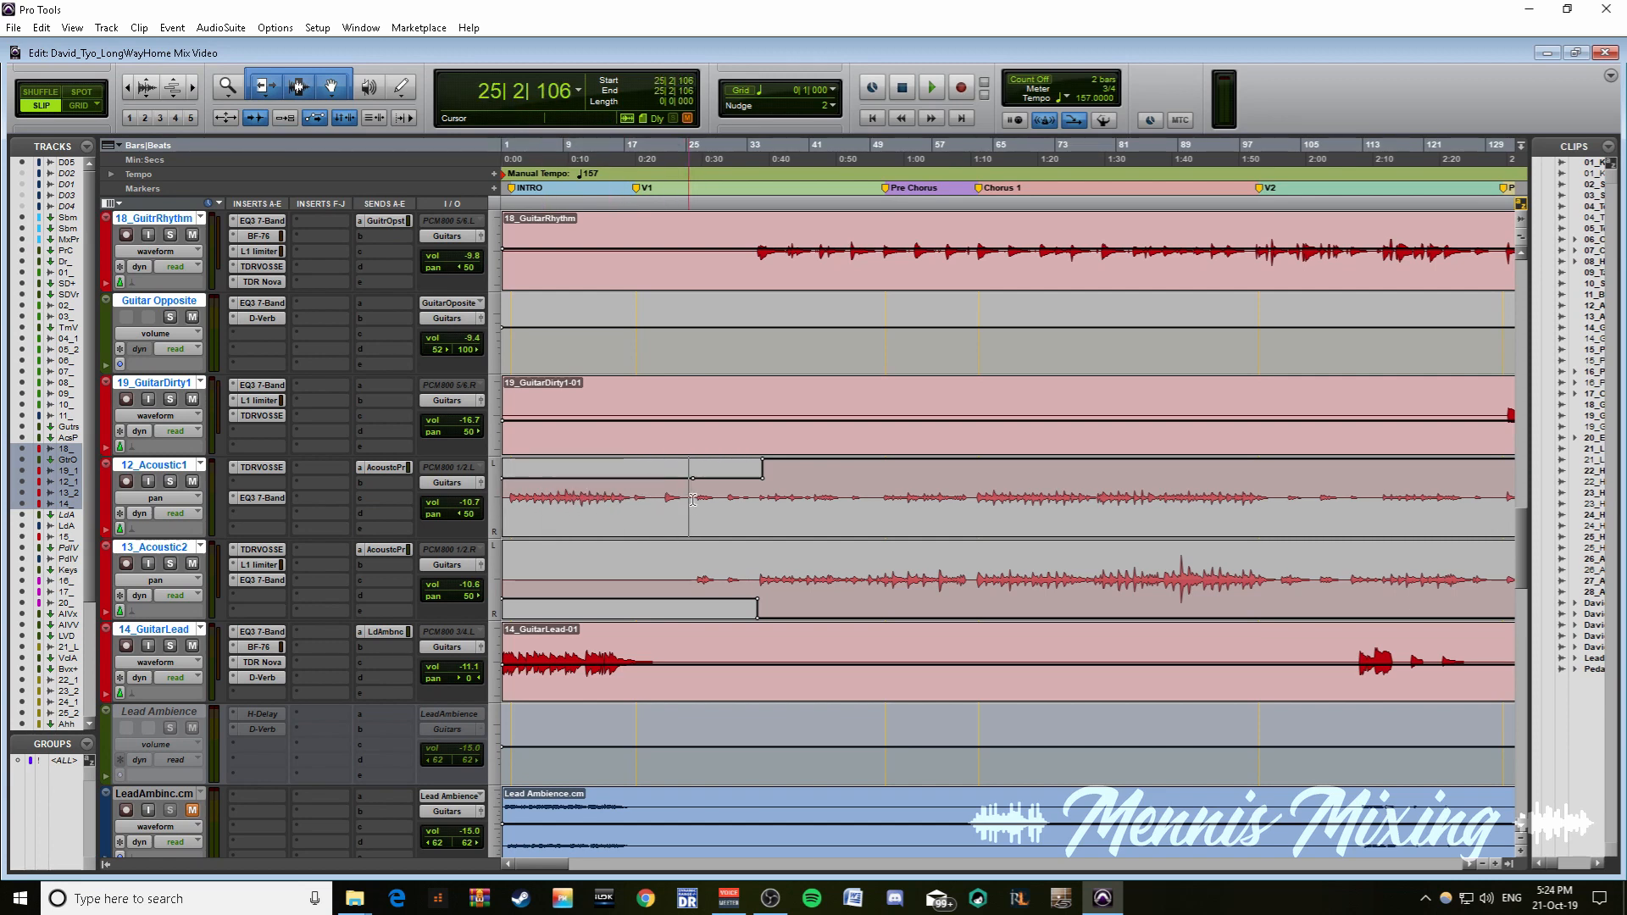
key(space)
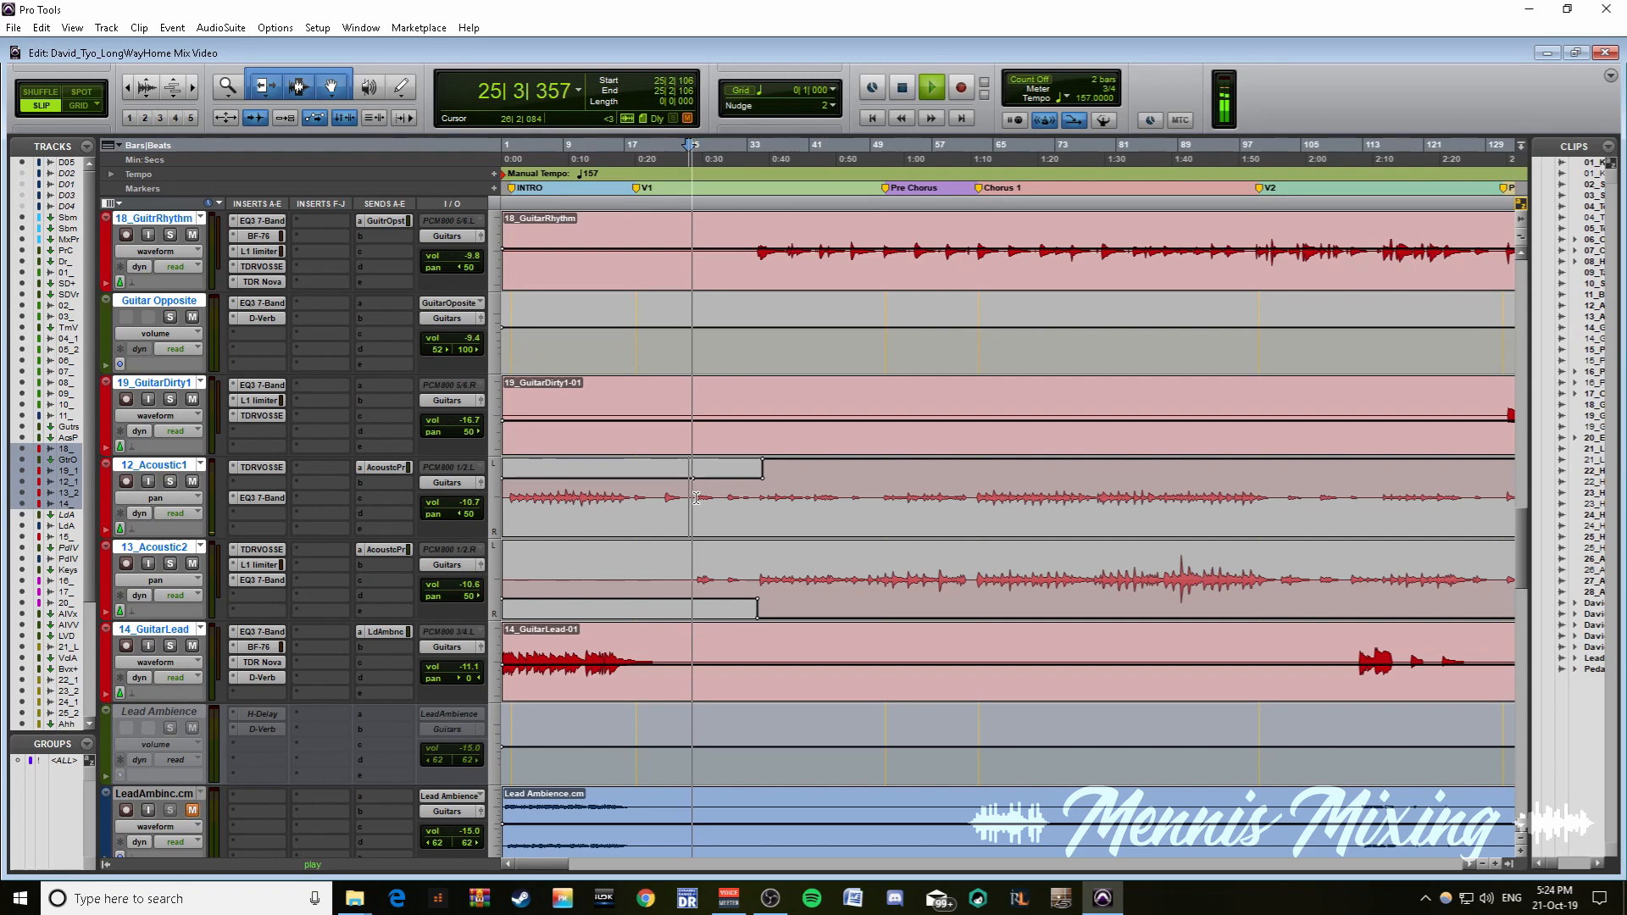
- Highlight bars 21 to 34 across both acoustic tracks, and place the cursor where 18_GuitarRhythm enters
key(space)
drag(690, 501, 723, 508)
drag(772, 558, 757, 559)
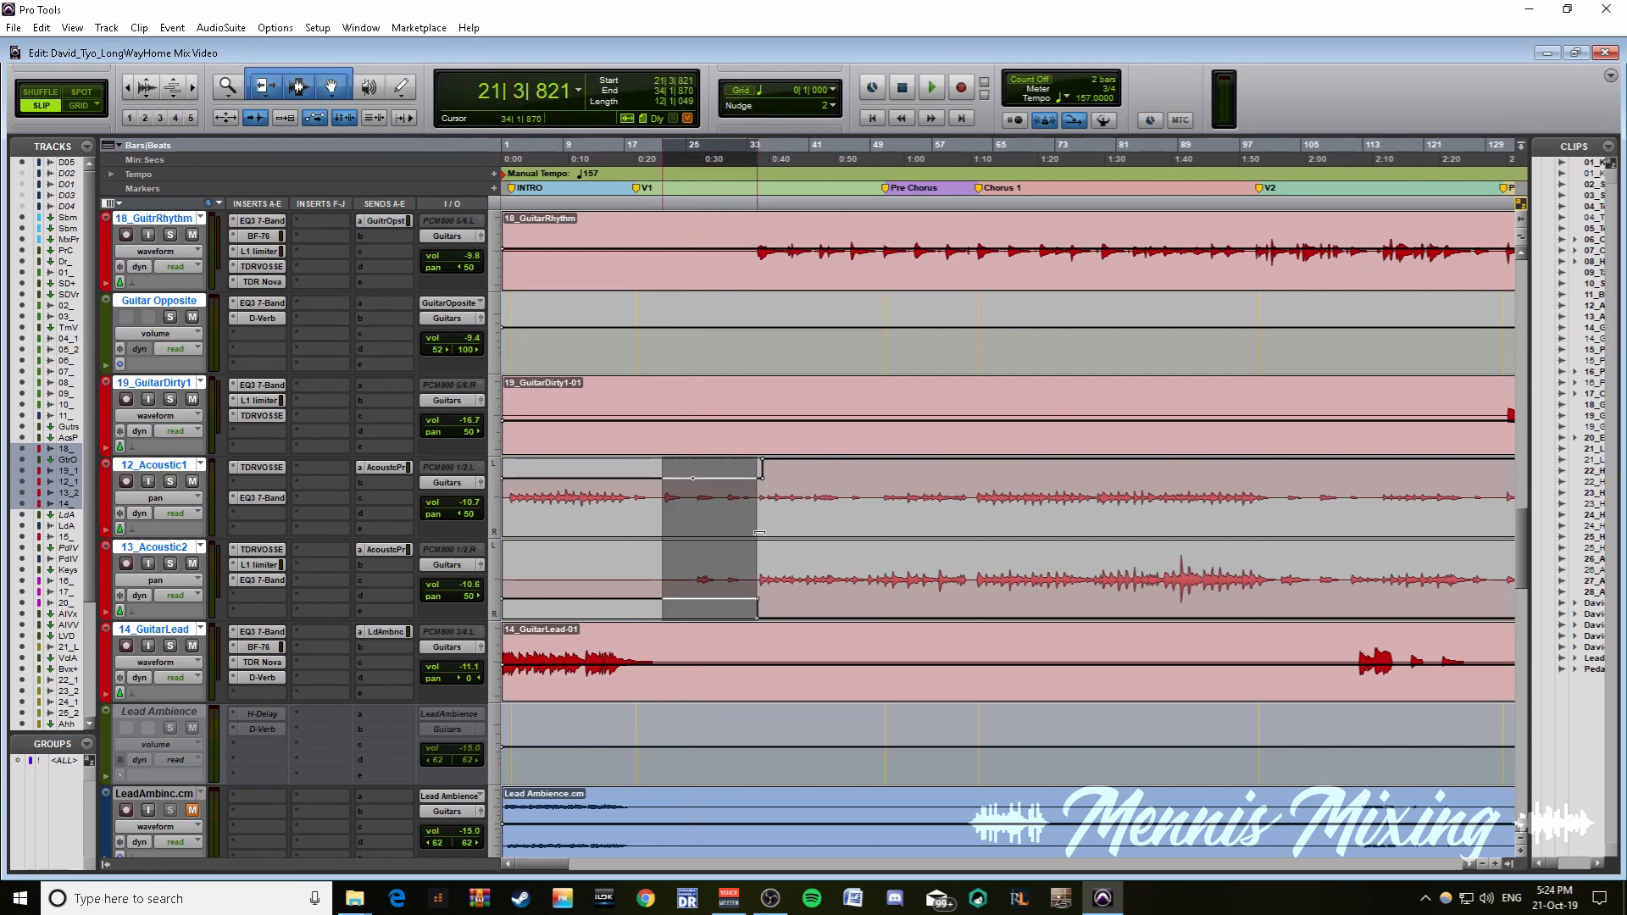
click(753, 222)
click(755, 222)
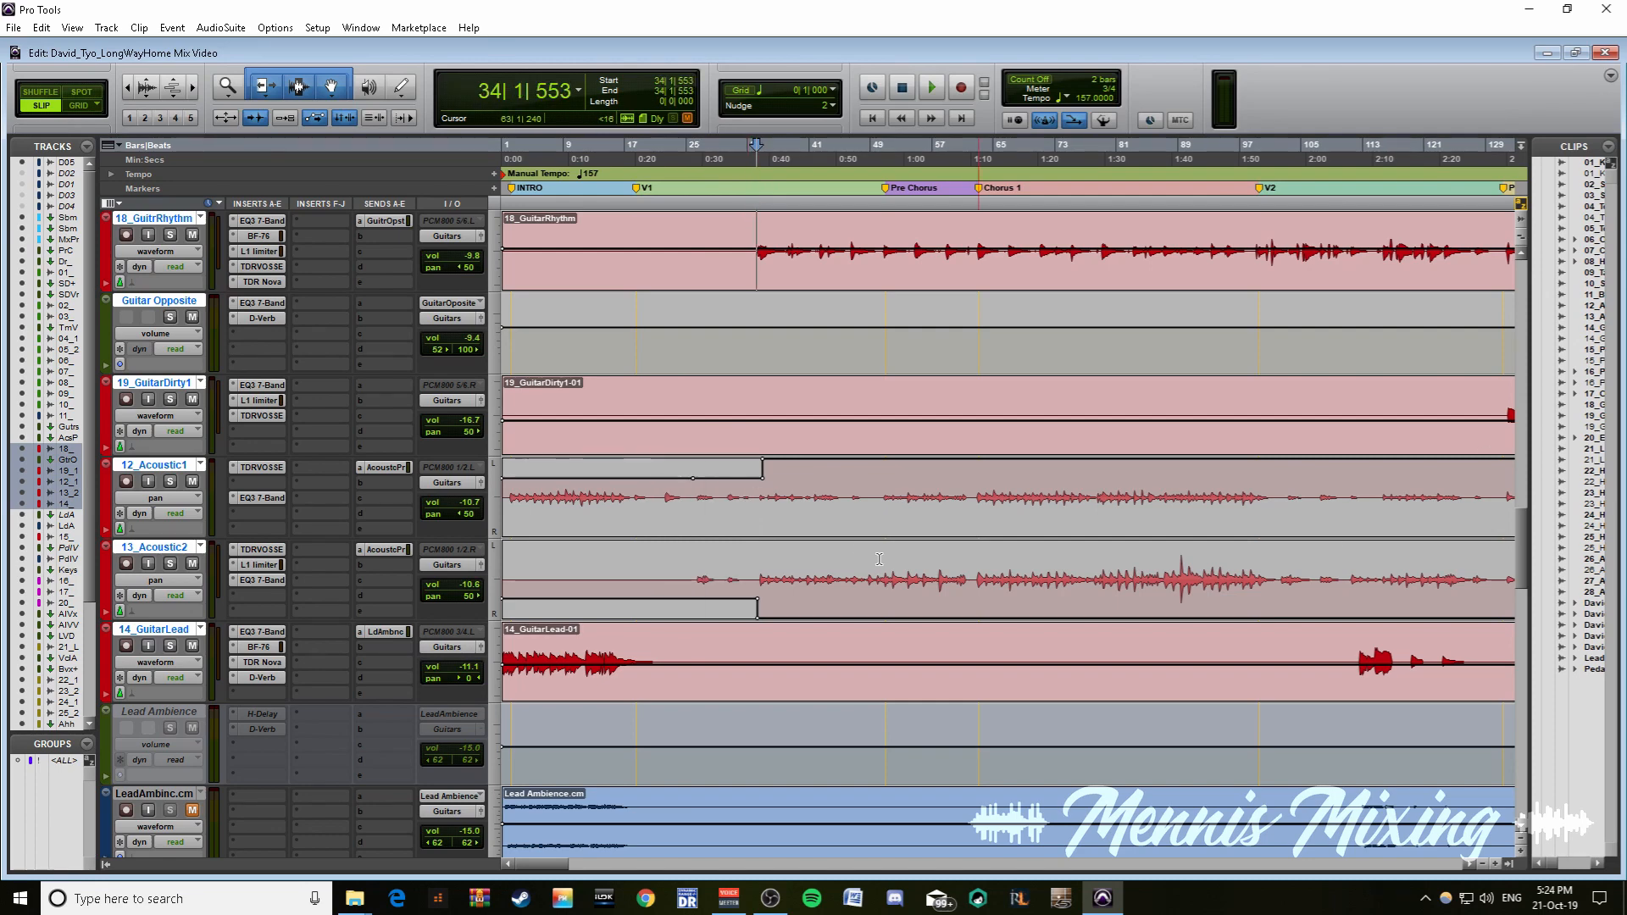
- Solo 18_GuitarRhythm and play it from its entry at bar 34
key(r)
scroll(629, 594, down, 1)
scroll(629, 593, up, 1)
click(643, 245)
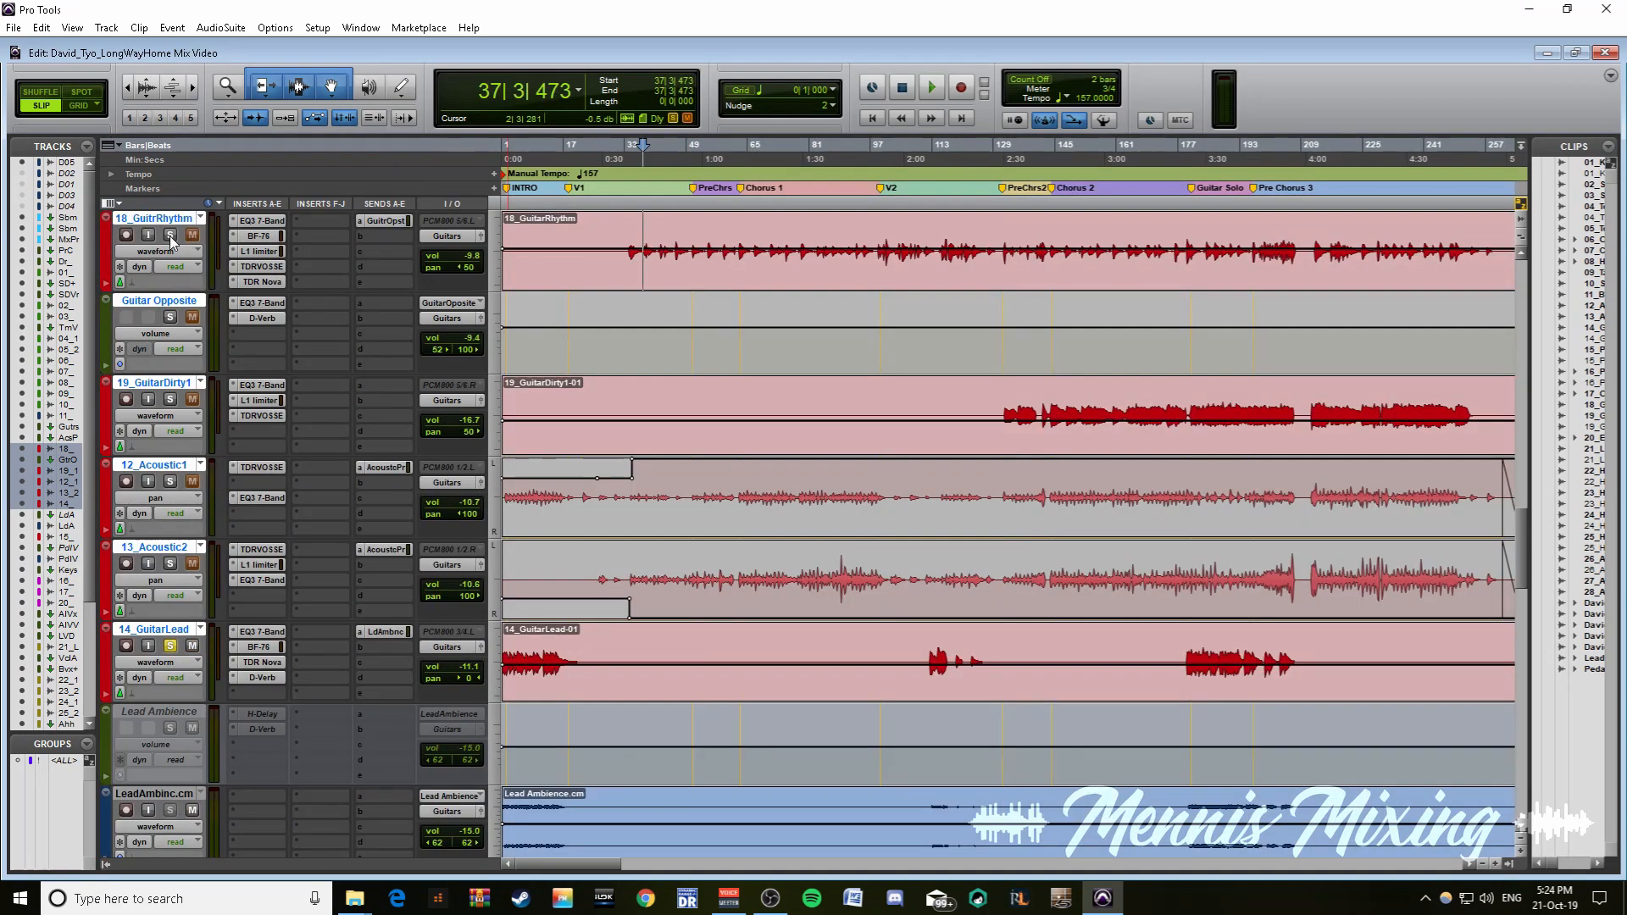
key(shift+s)
click(629, 239)
key(space)
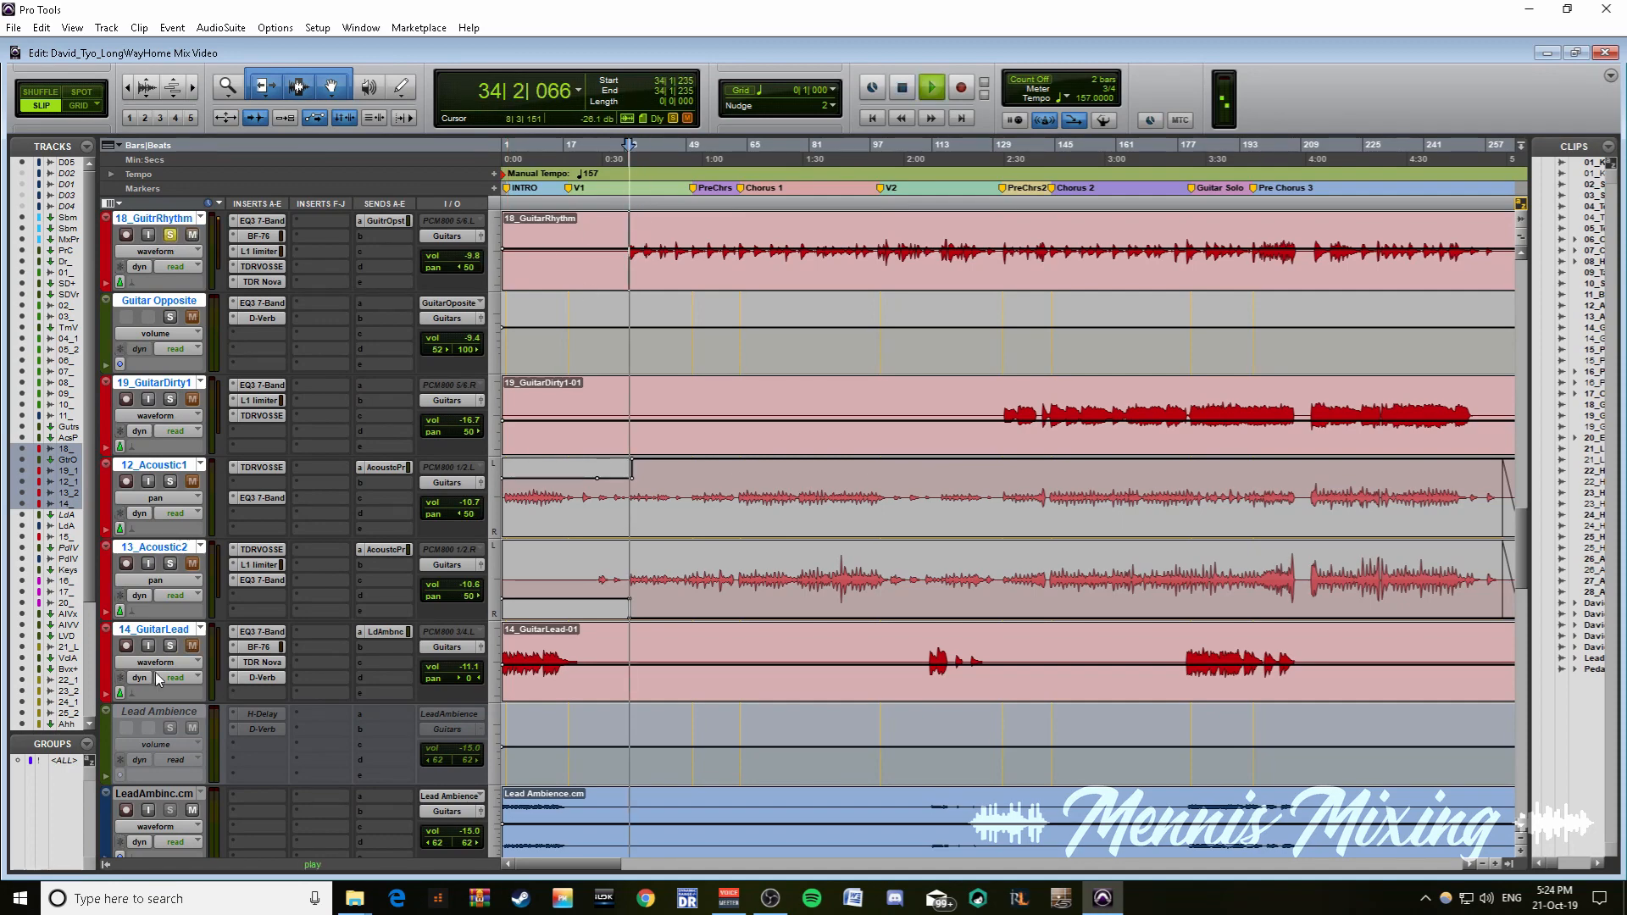
- Examine the EQ3 7-Band and BF-76 settings on 18_GuitarRhythm, with the BF-76 window moved clear of the track's waveform
click(265, 222)
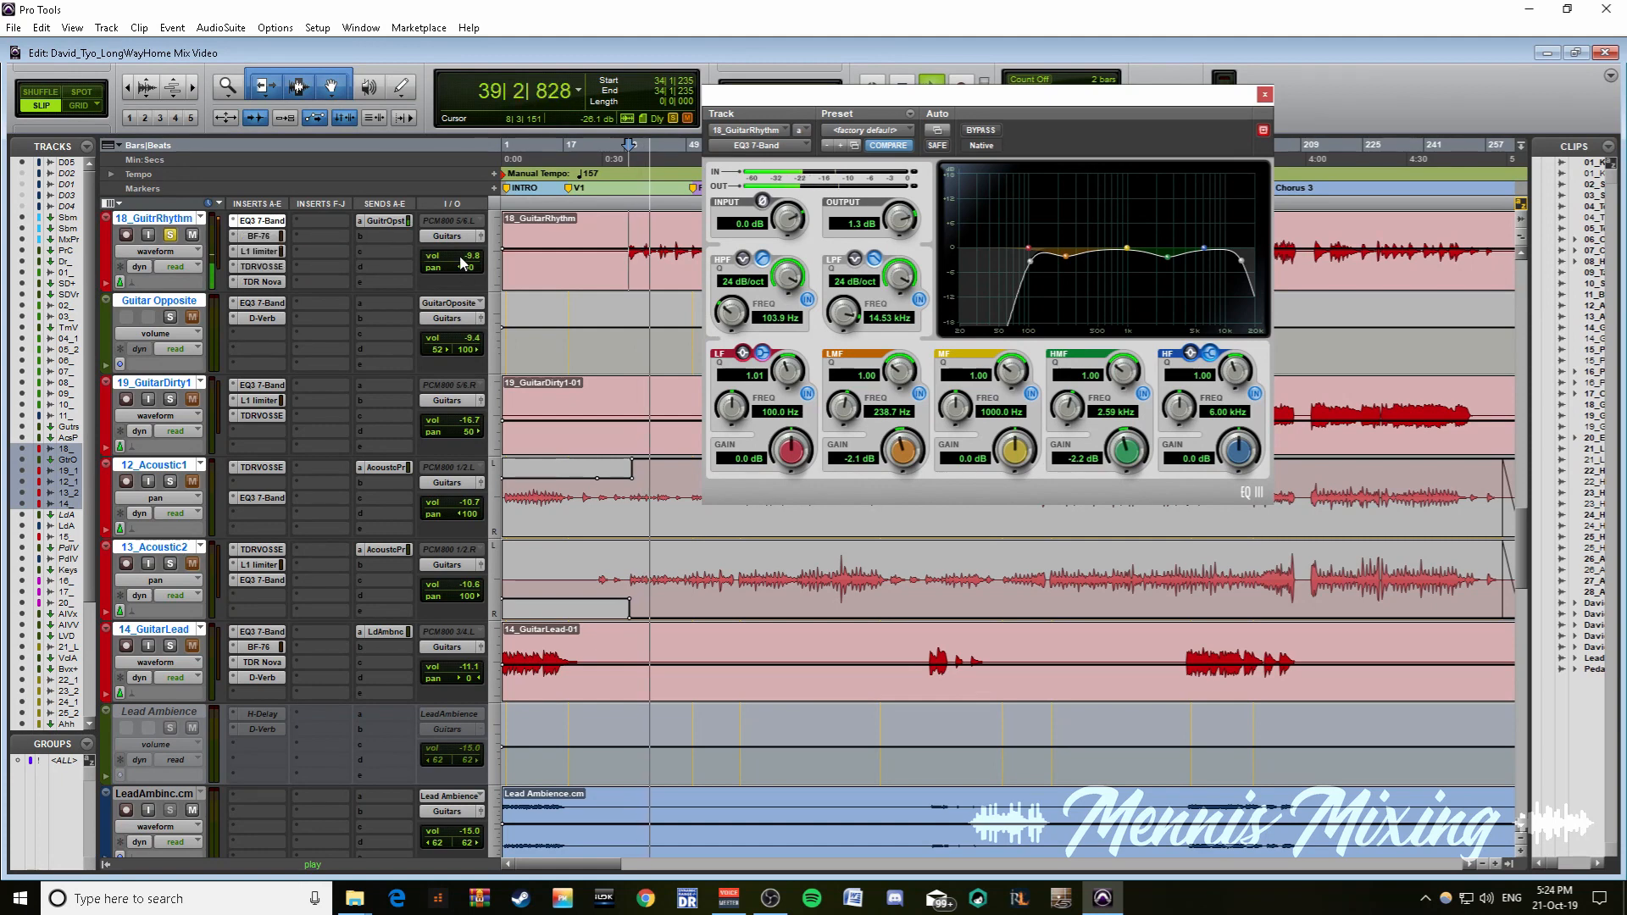
key(space)
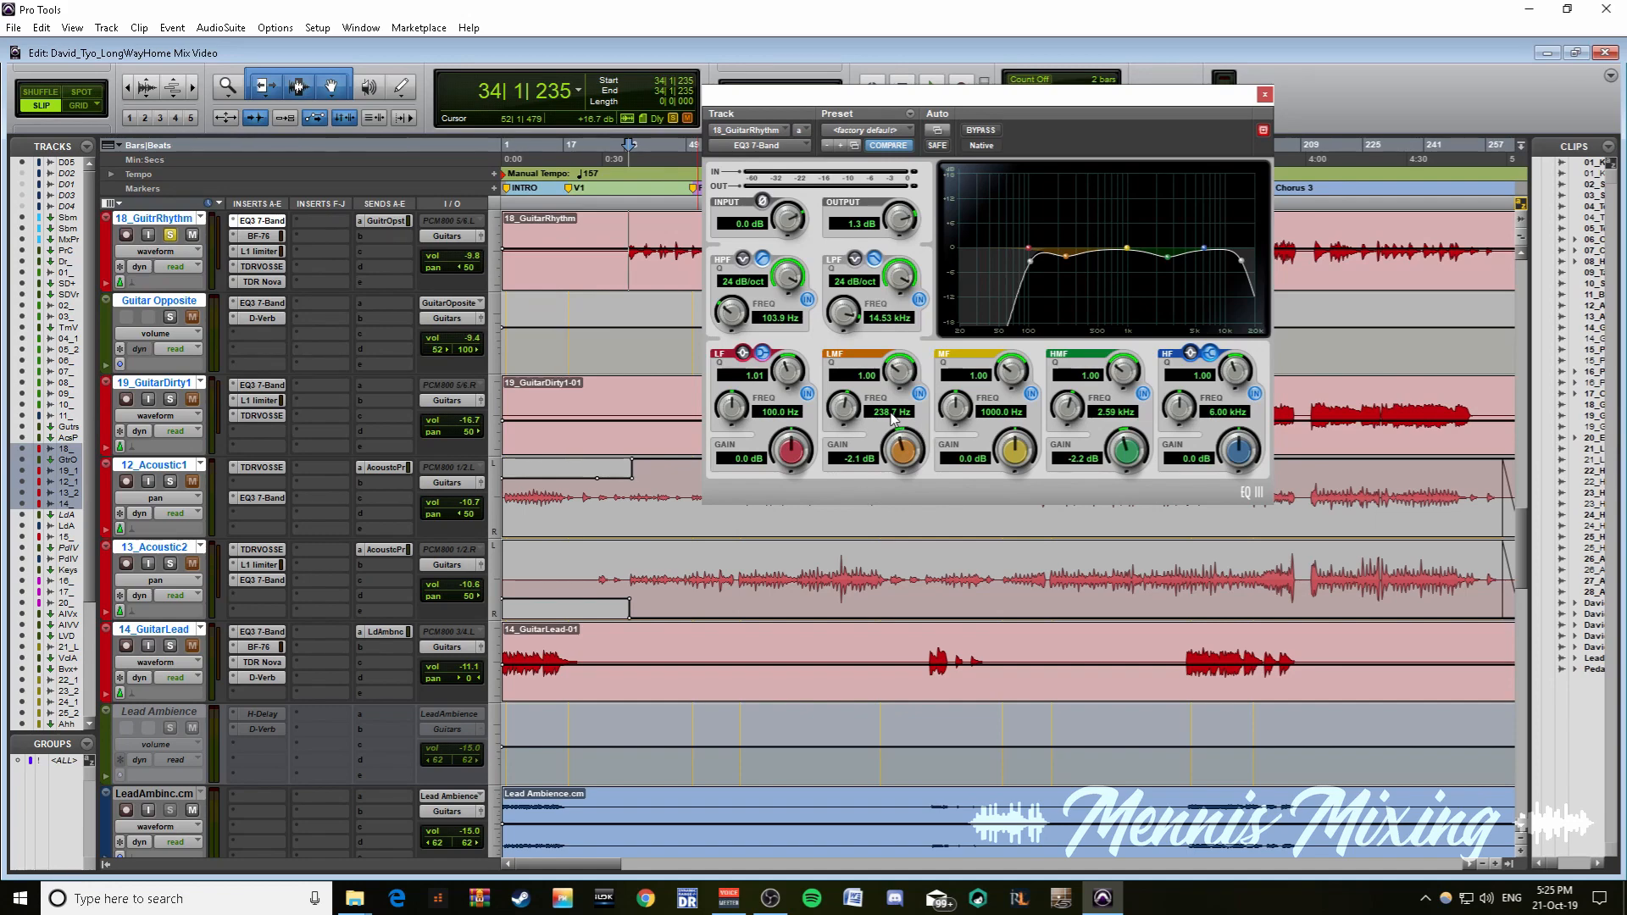
click(258, 237)
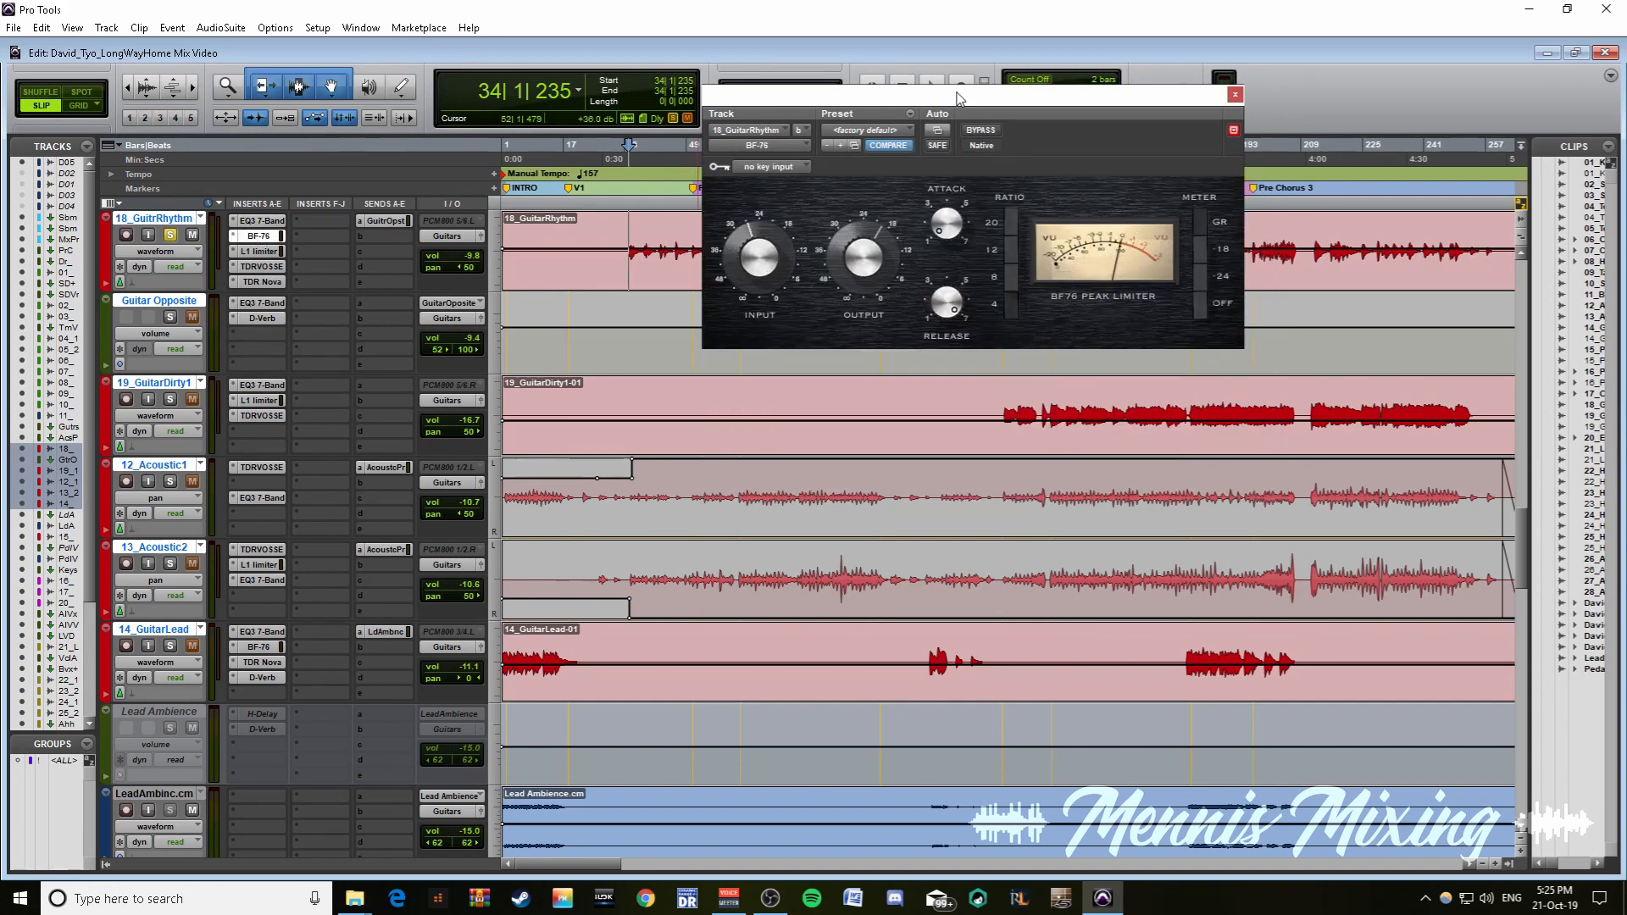
drag(957, 97, 878, 311)
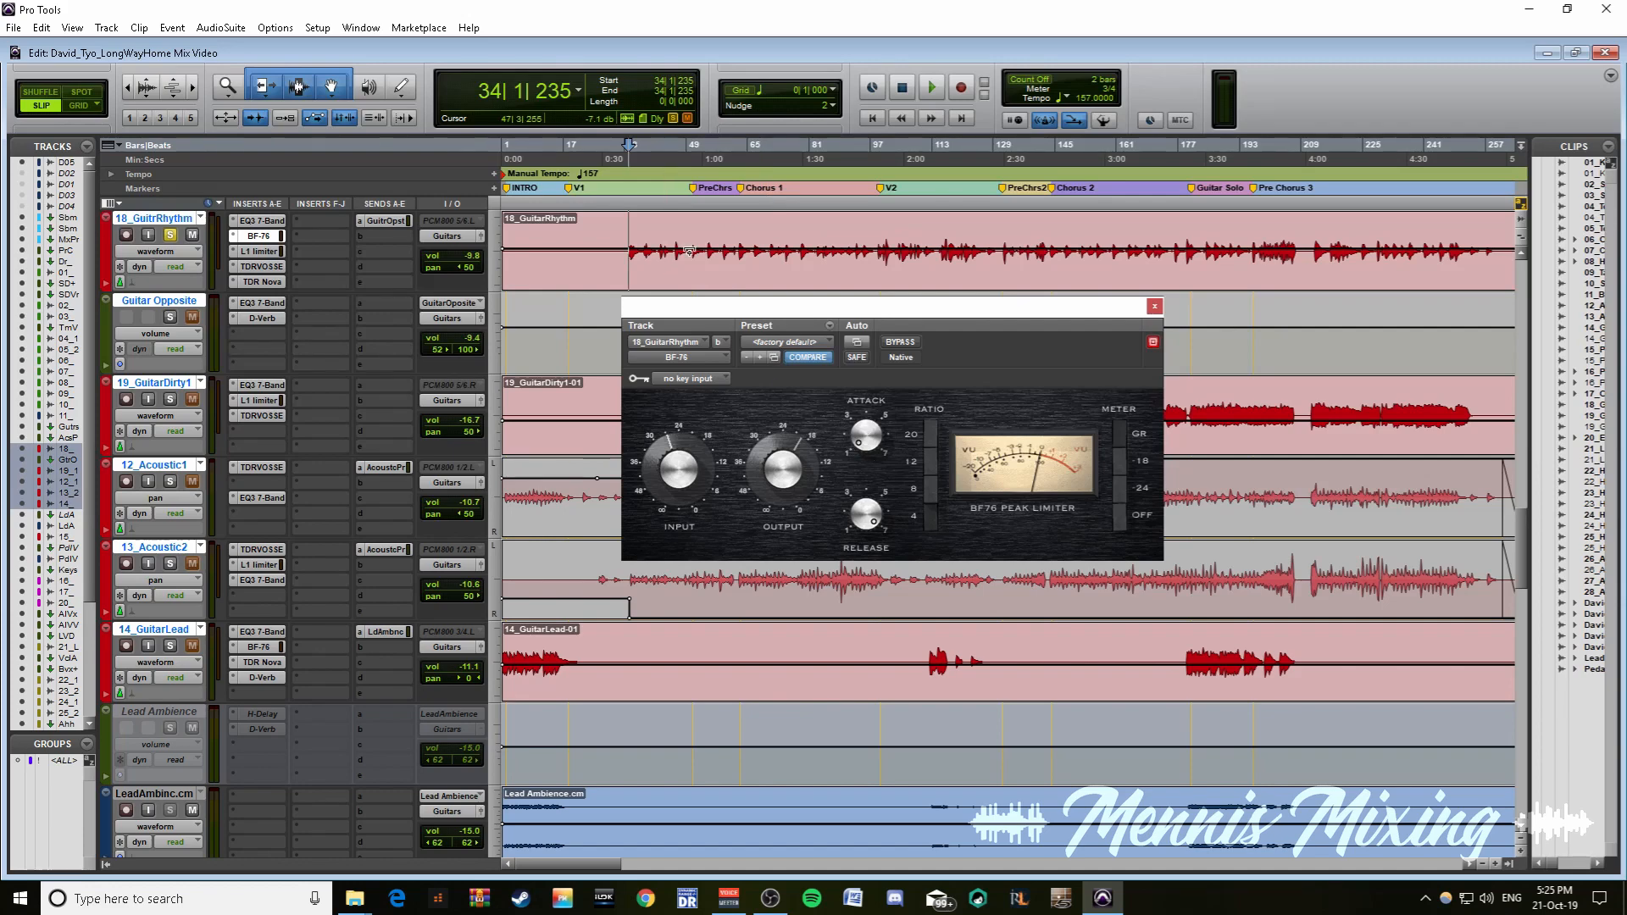
- Play the soloed 18_GuitarRhythm from bar 99 at the start of verse 2 with its BF-76 meter in view
click(660, 236)
key(ctrl+])
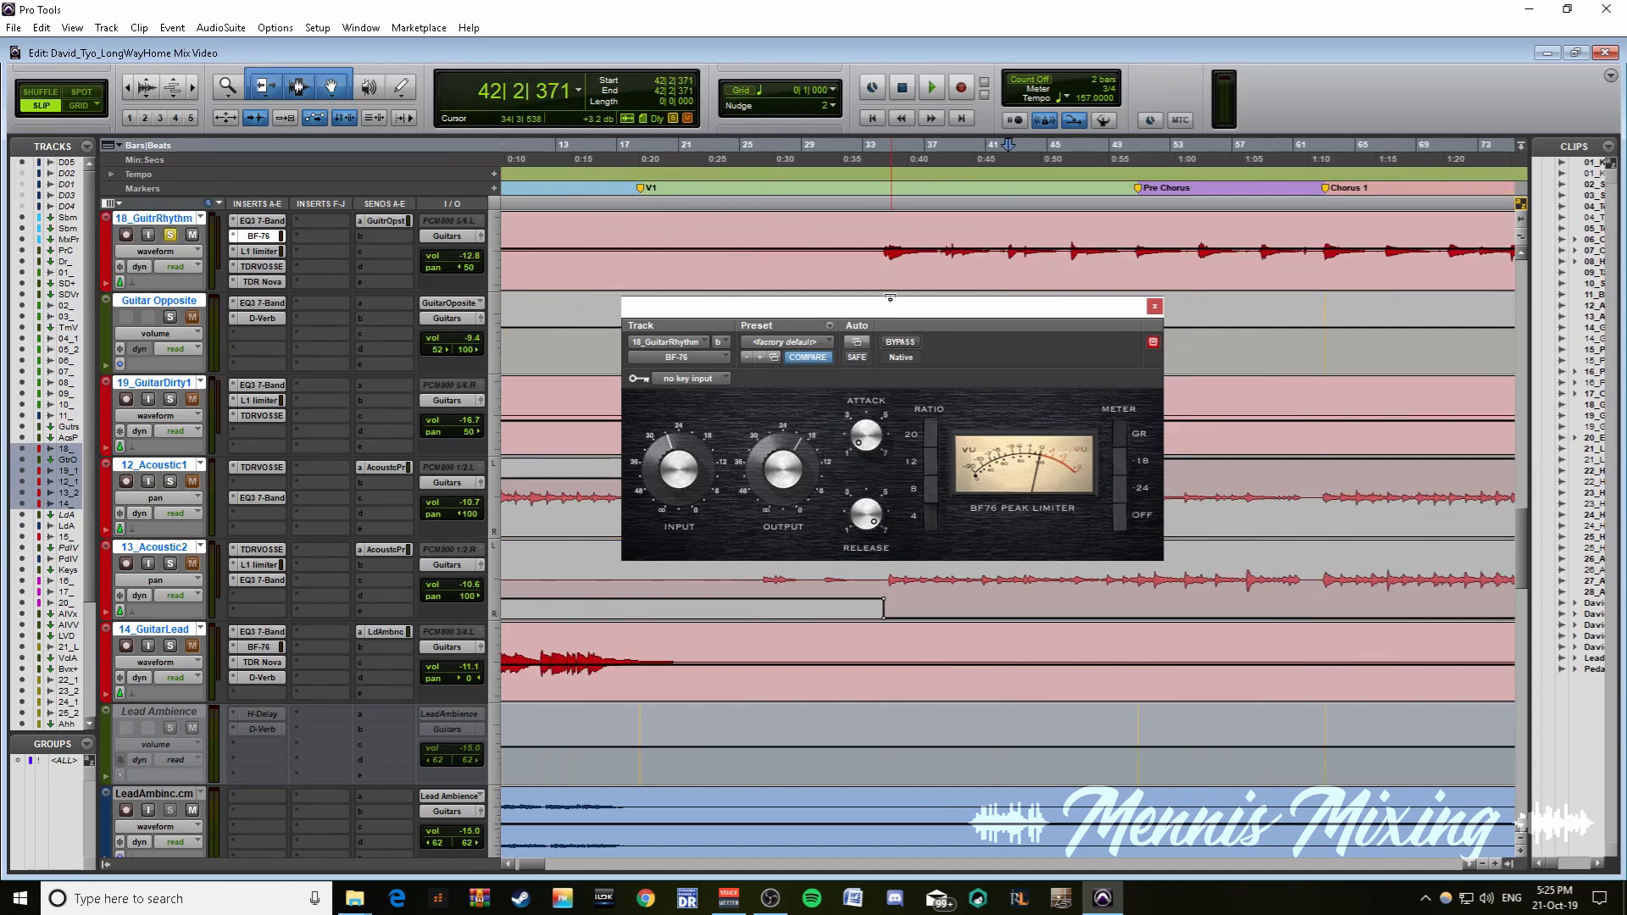
key(ctrl+[)
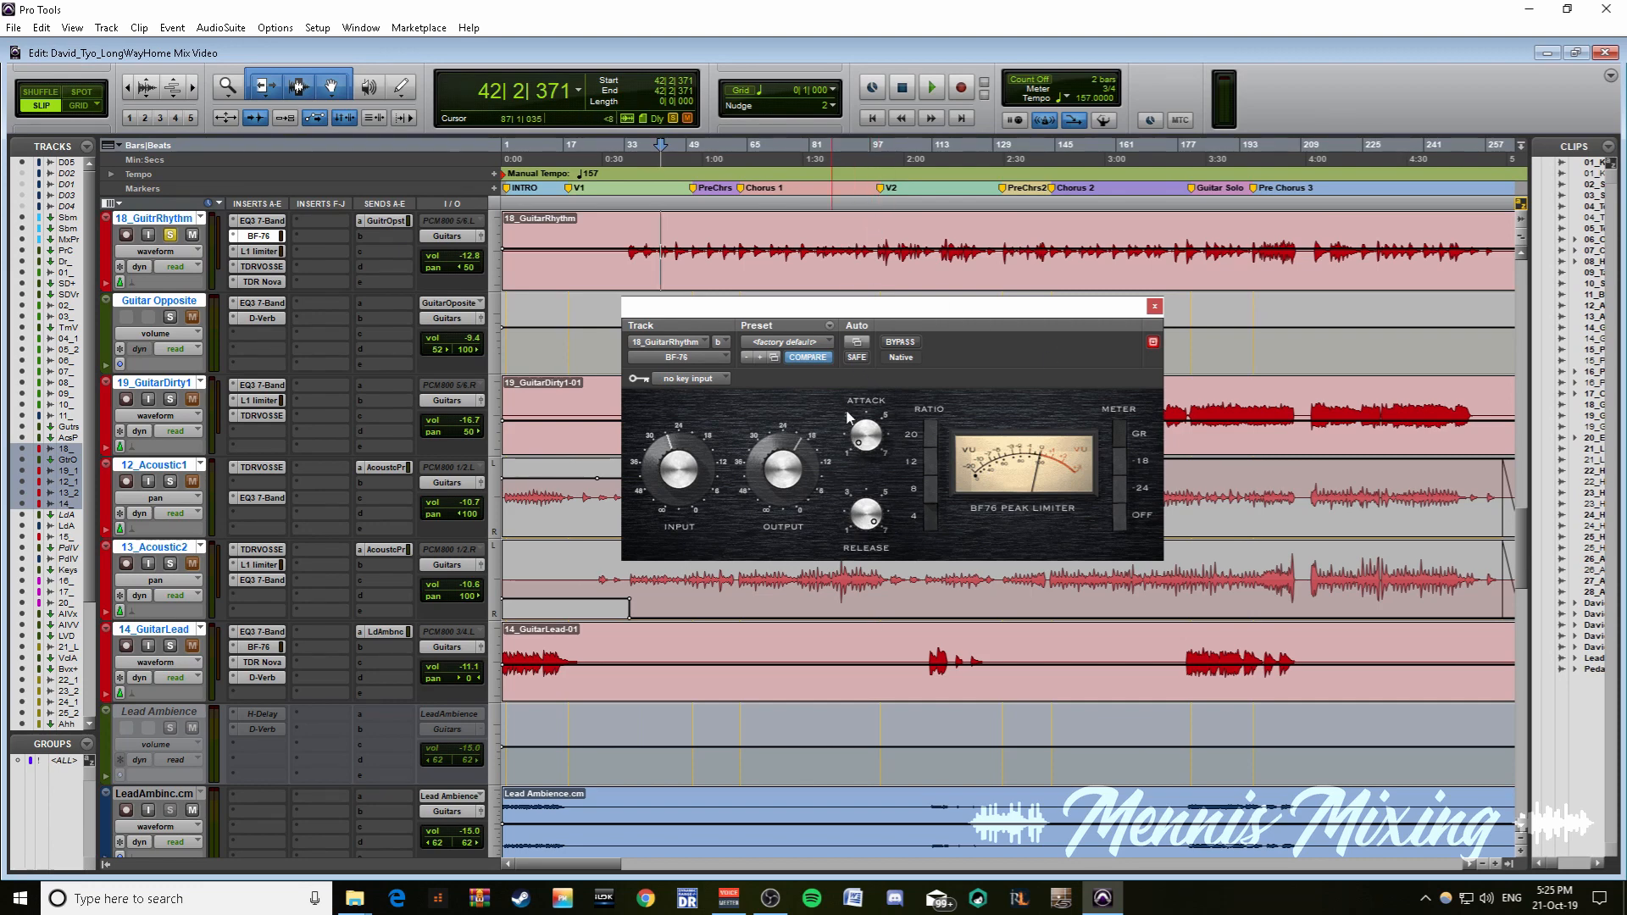
click(879, 230)
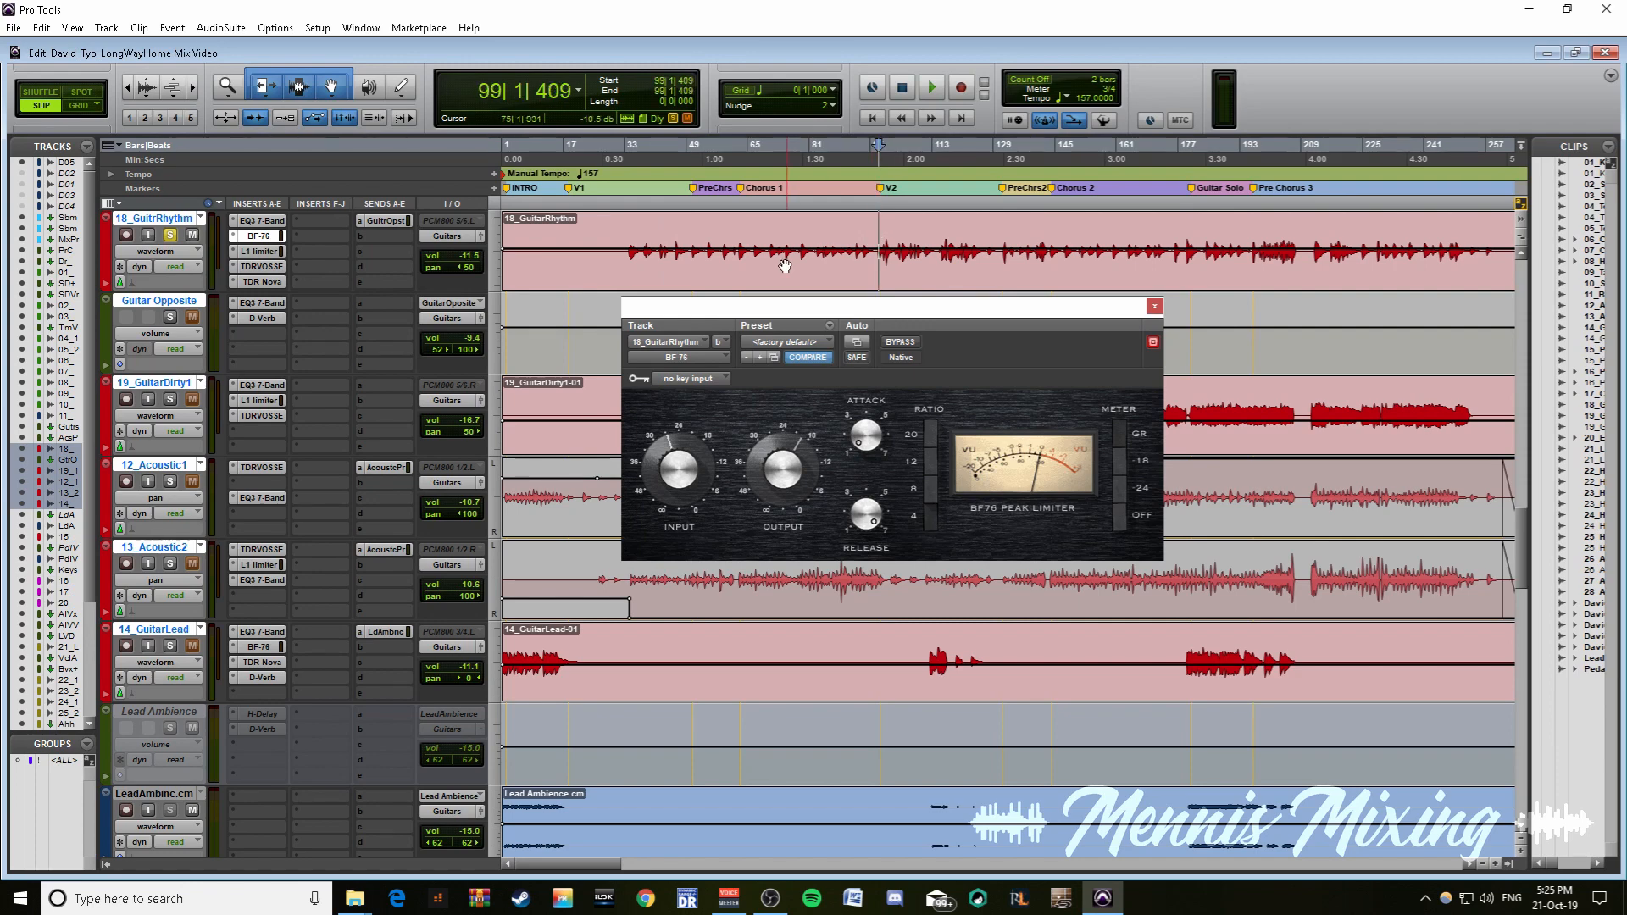
key(space)
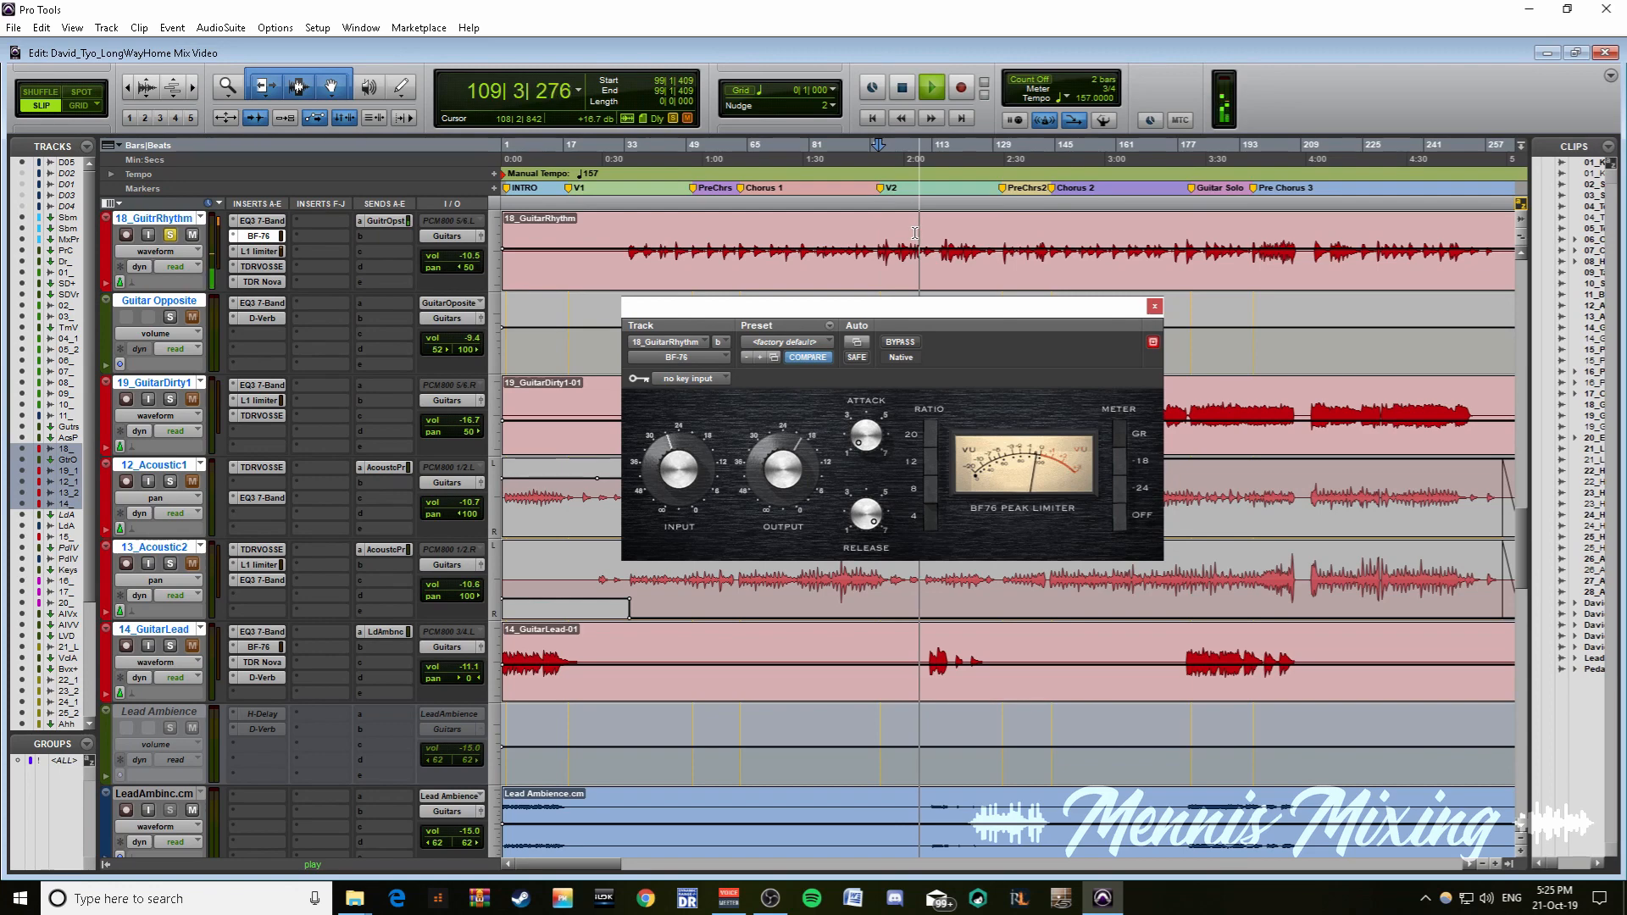
key(space)
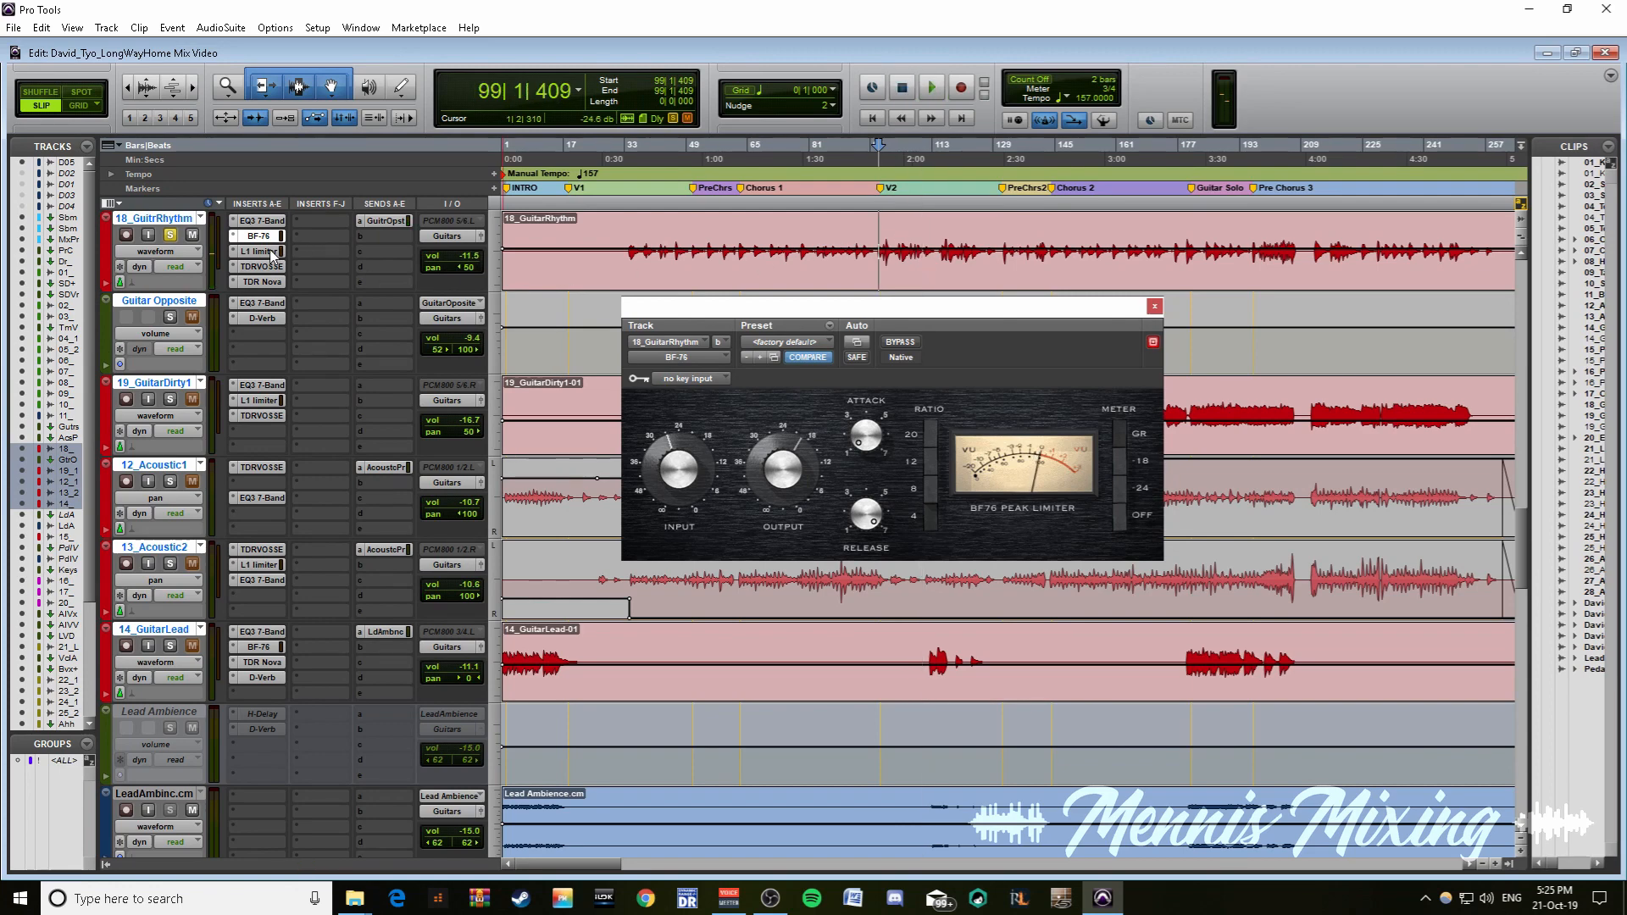
- Examine the L1 limiter on 18_GuitarRhythm while playing the track from bar 105, and close the plug-in window
click(259, 250)
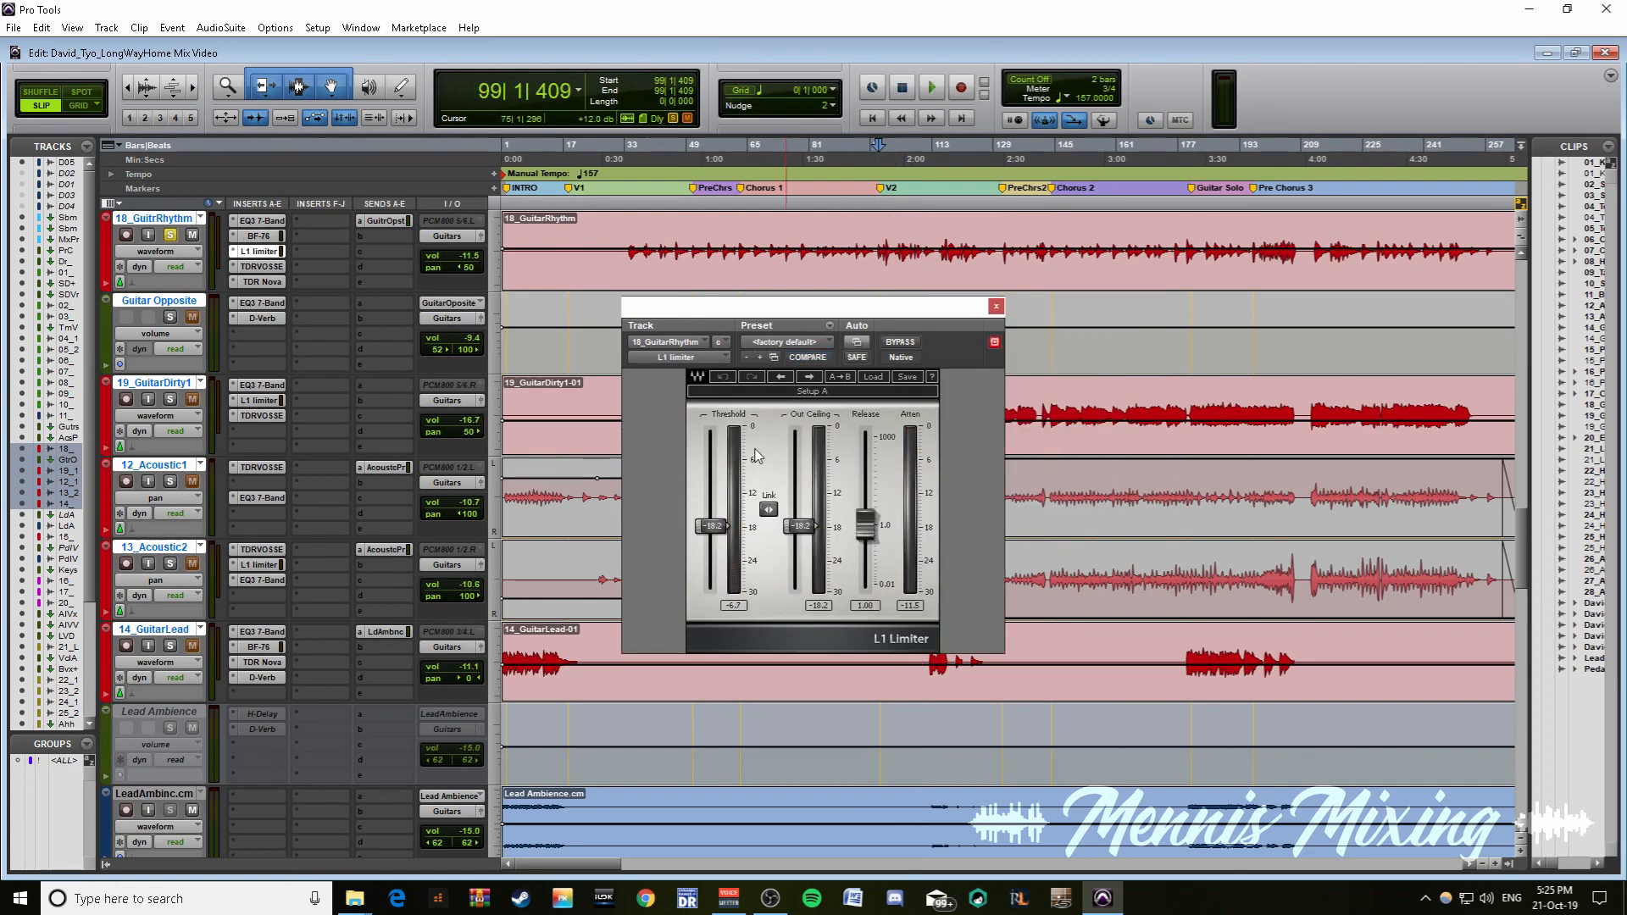
key(t)
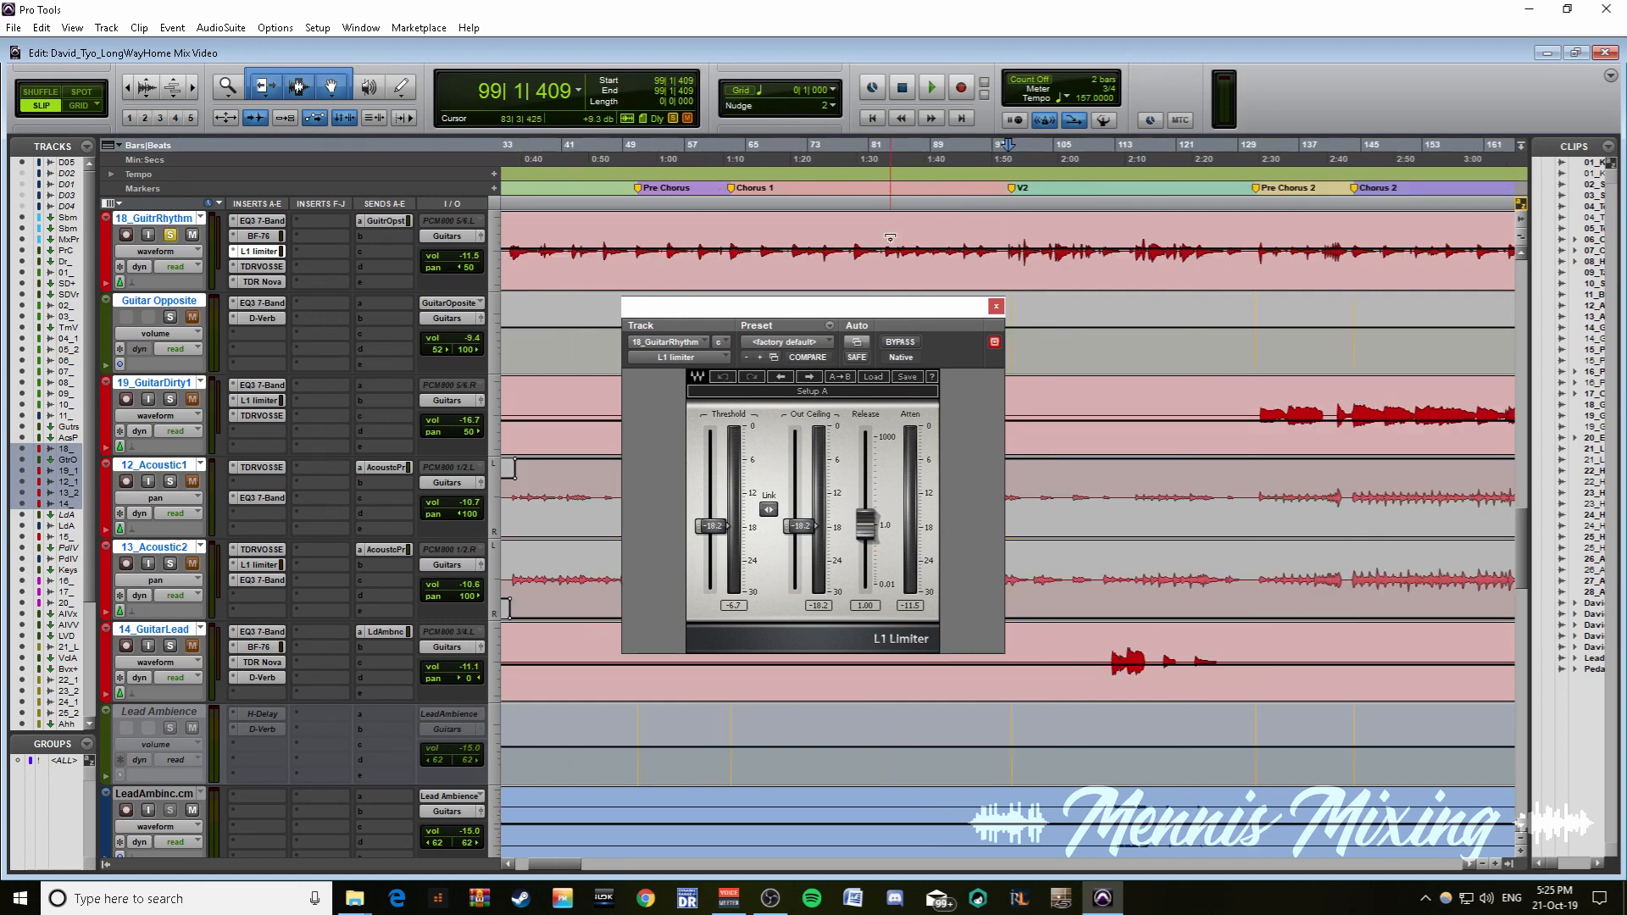
click(881, 229)
click(886, 227)
key(r)
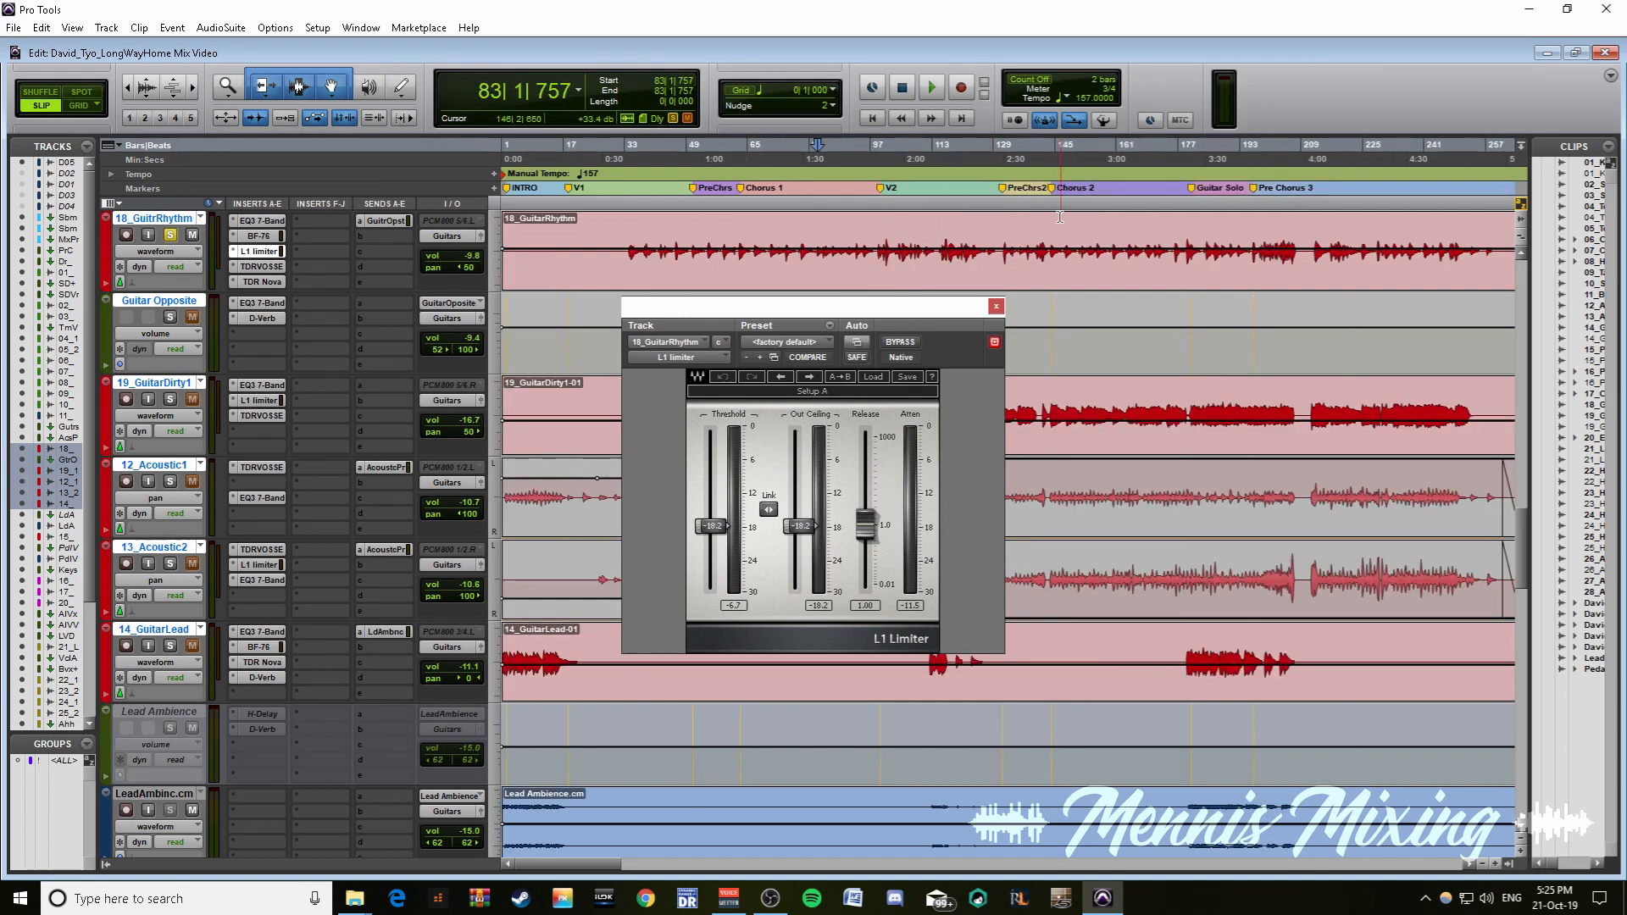
click(938, 227)
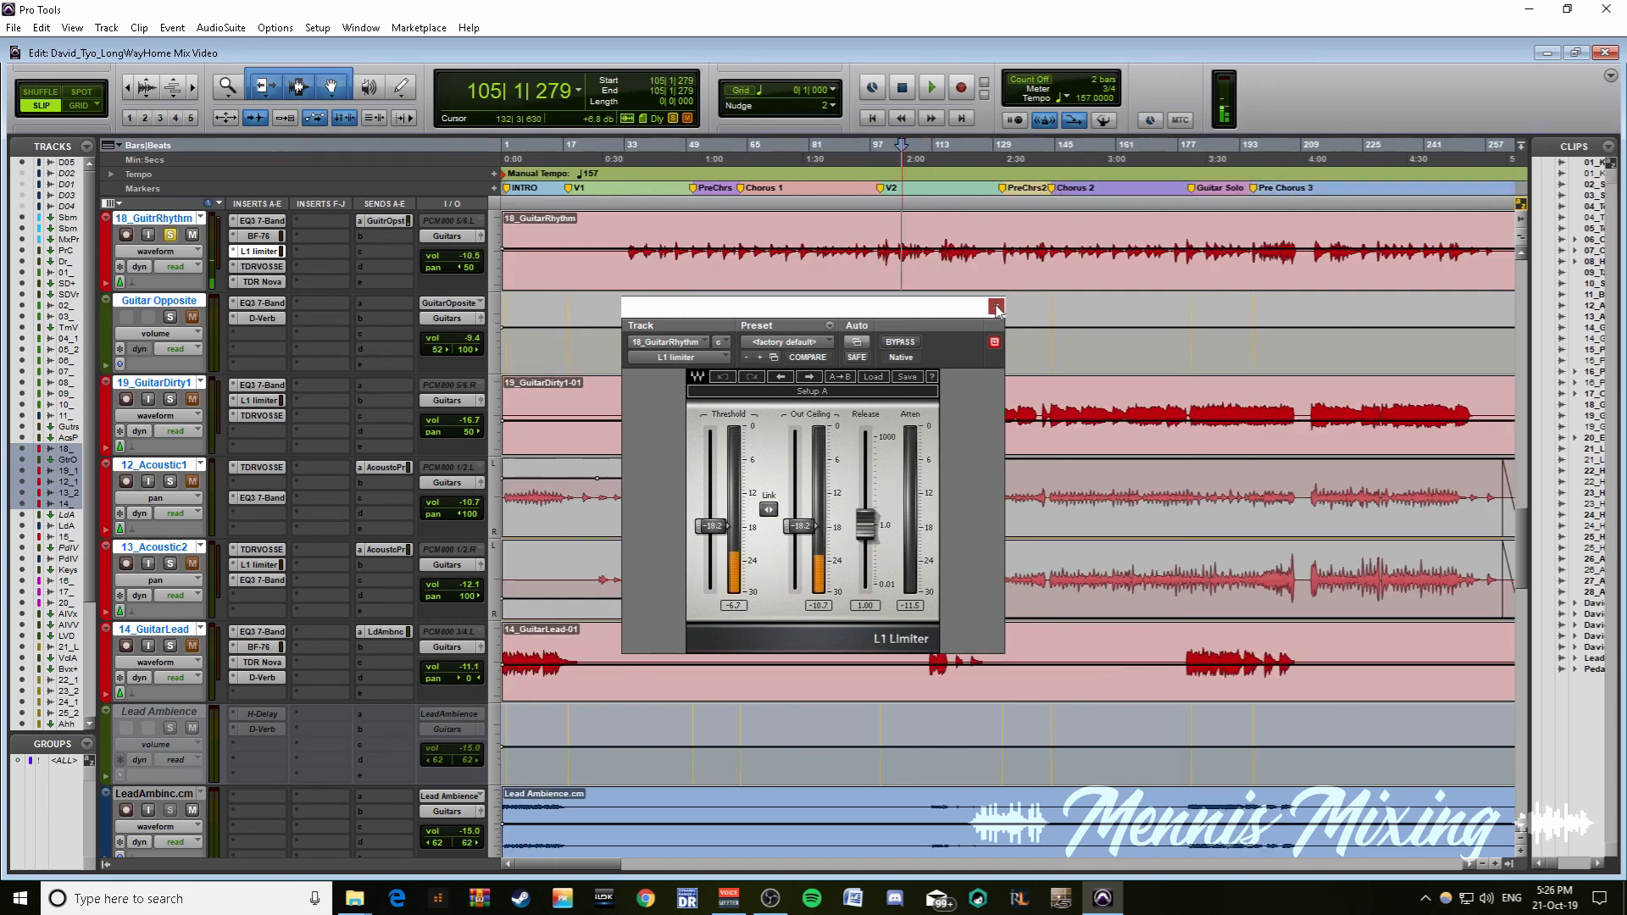
click(996, 306)
- Highlight the verse 2 part of 18_GuitarRhythm, from about bar 98 to bar 131, and play it in the full mix
drag(882, 236, 993, 249)
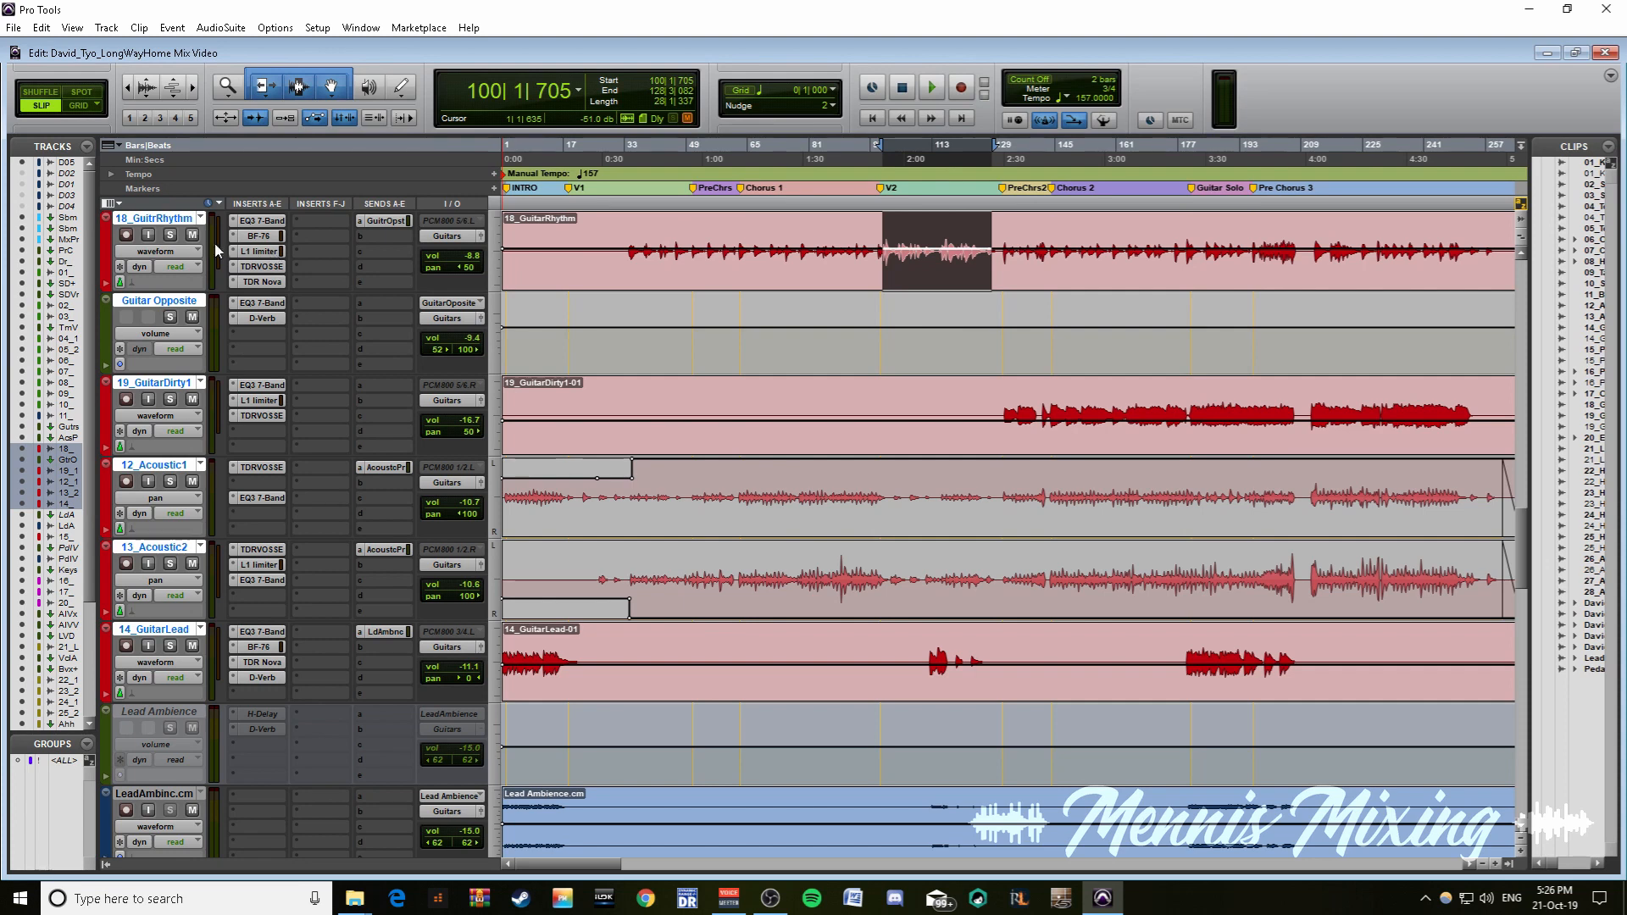
drag(877, 227, 1002, 238)
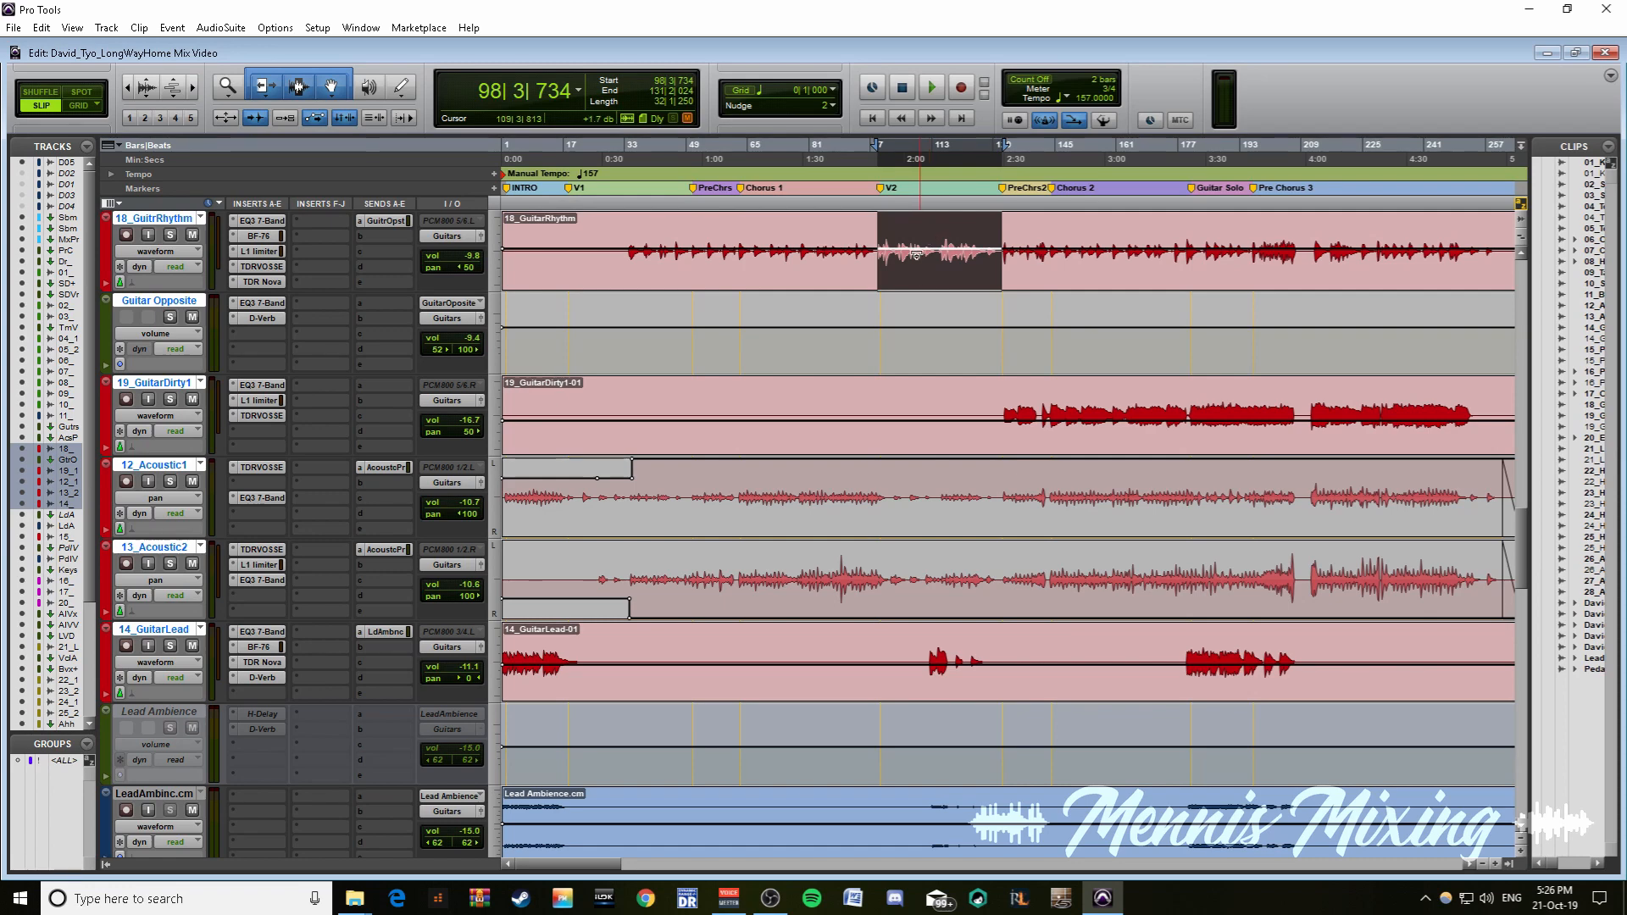
scroll(931, 246, up, 4)
scroll(934, 288, down, 3)
scroll(934, 322, up, 2)
scroll(935, 322, down, 1)
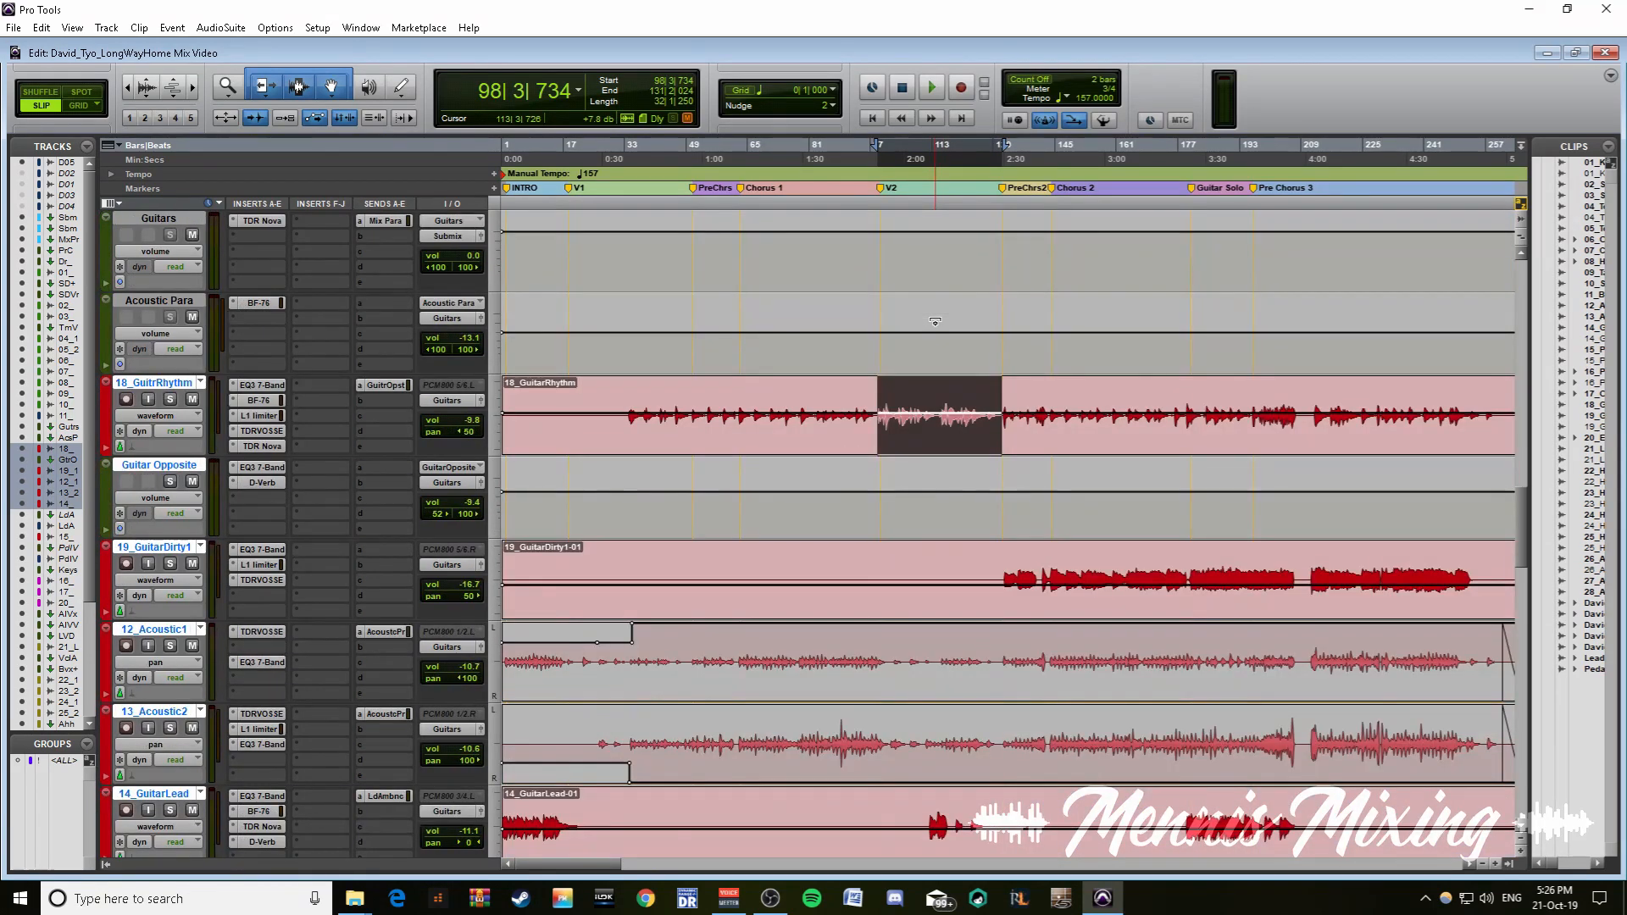
key(space)
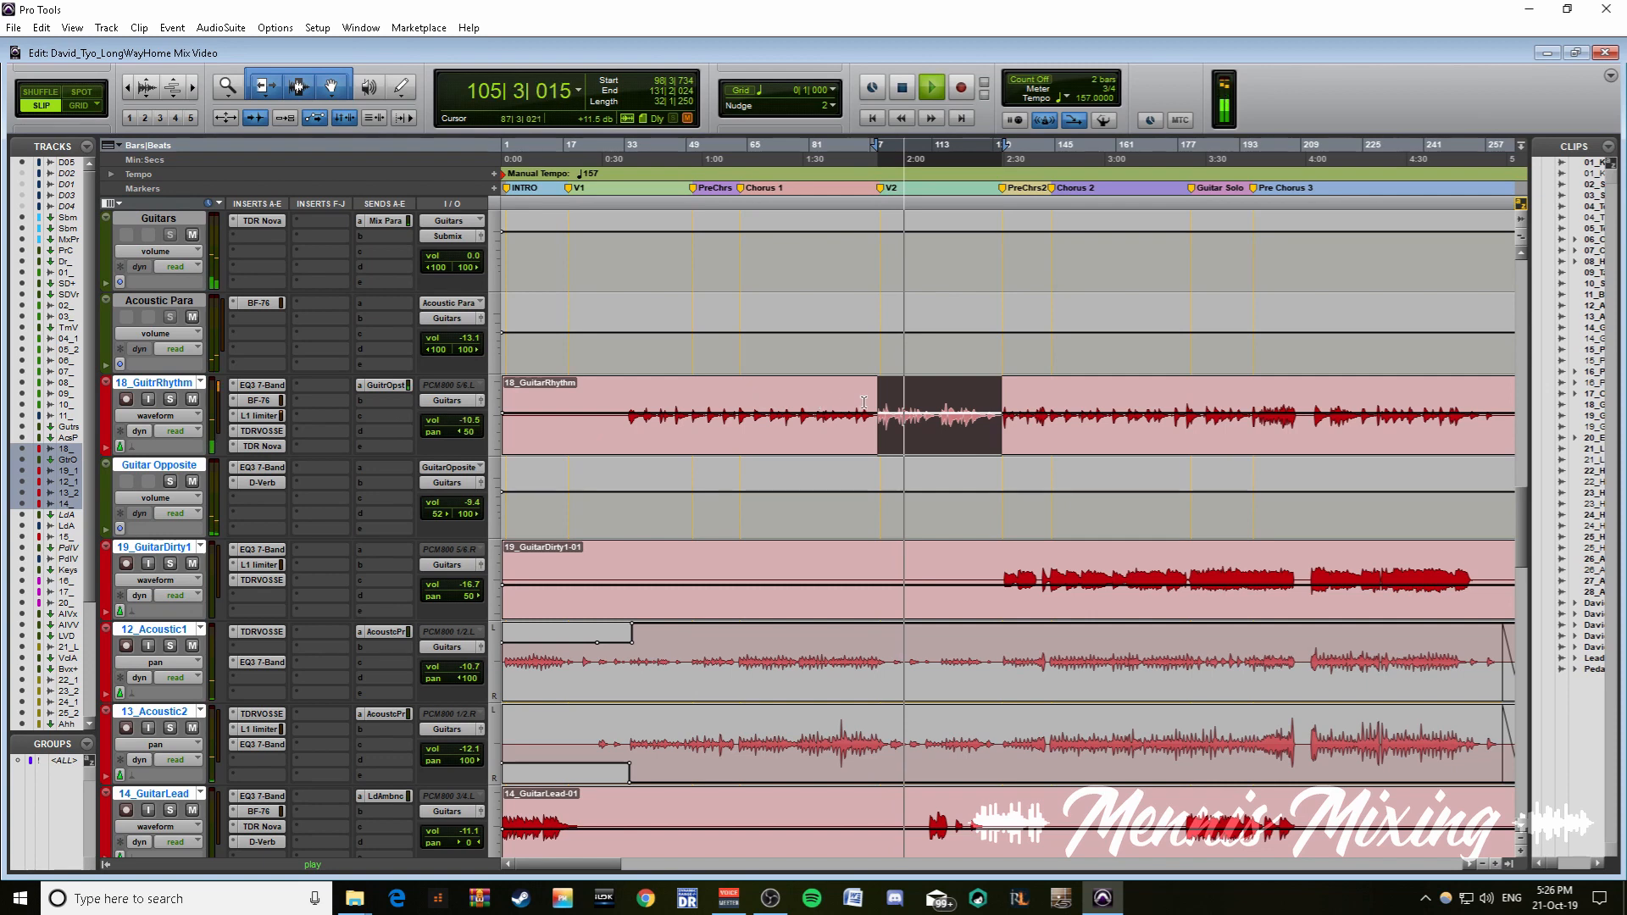
key(space)
- Bypass the BF-76 and L1 limiter on 18_GuitarRhythm, and play the mix from bar 97 without them
click(910, 401)
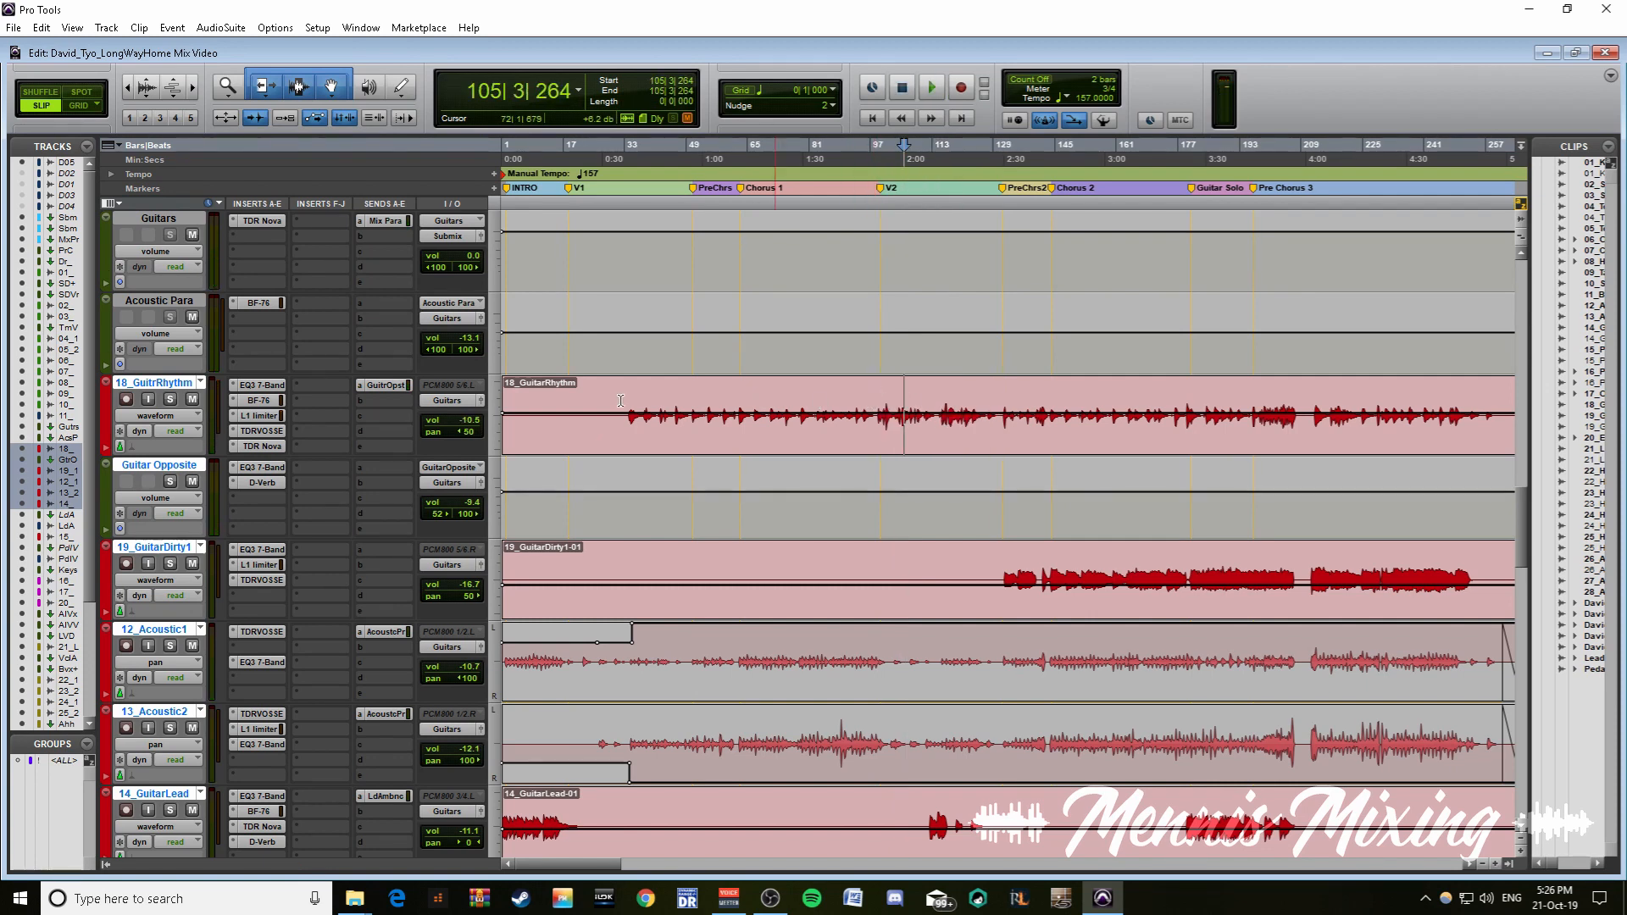
ctrl+click(272, 416)
ctrl+click(267, 400)
click(872, 394)
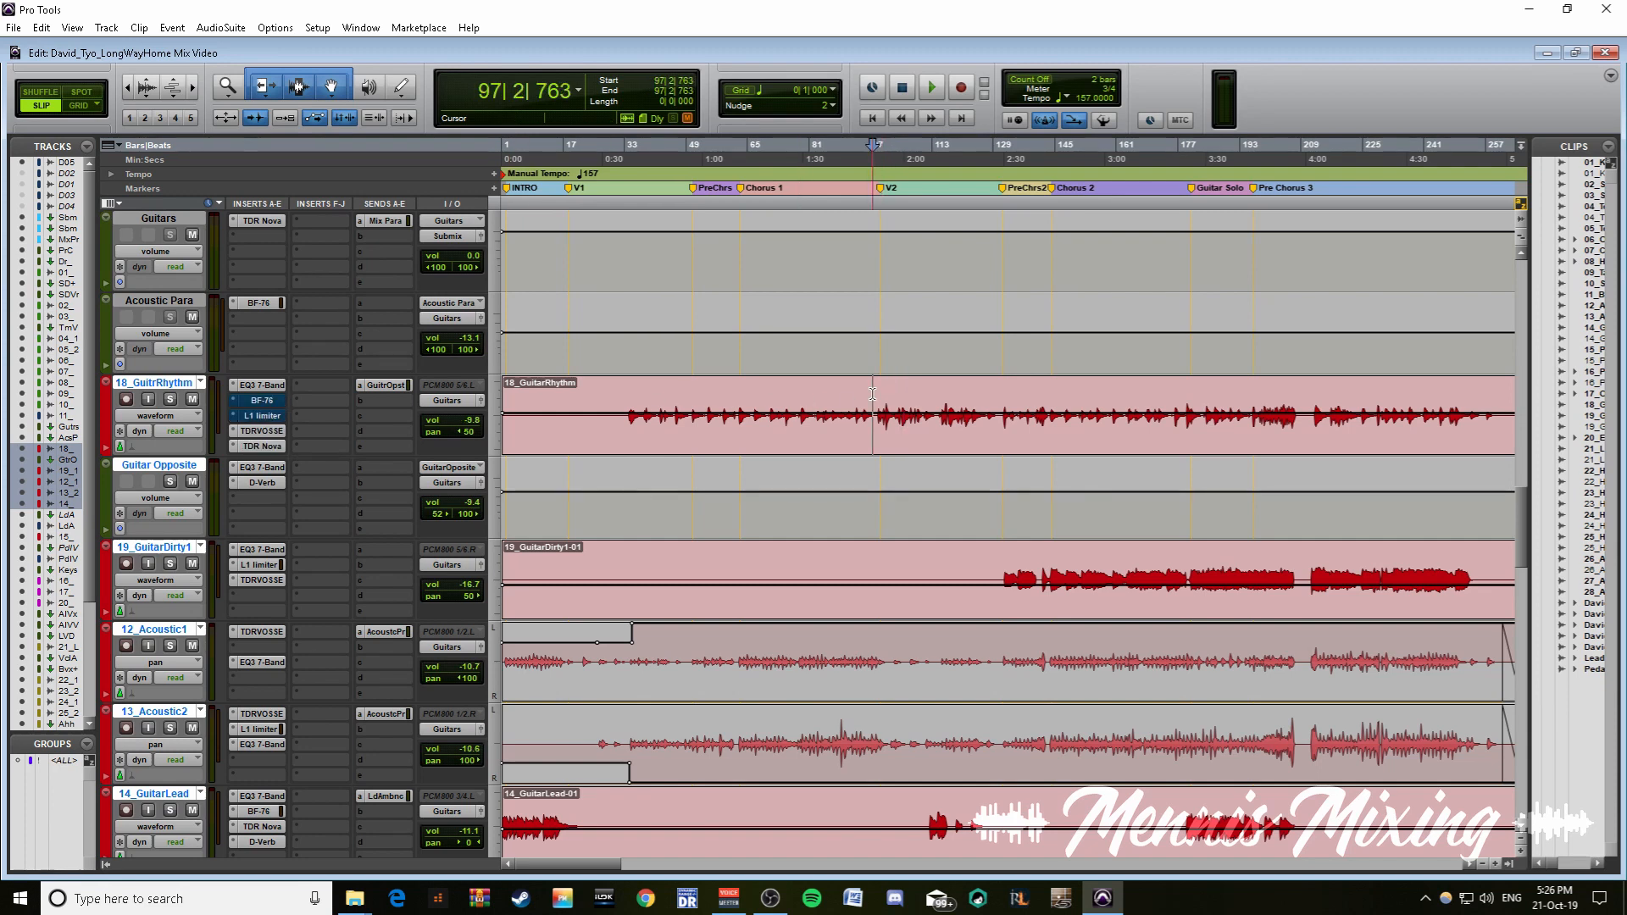
key(space)
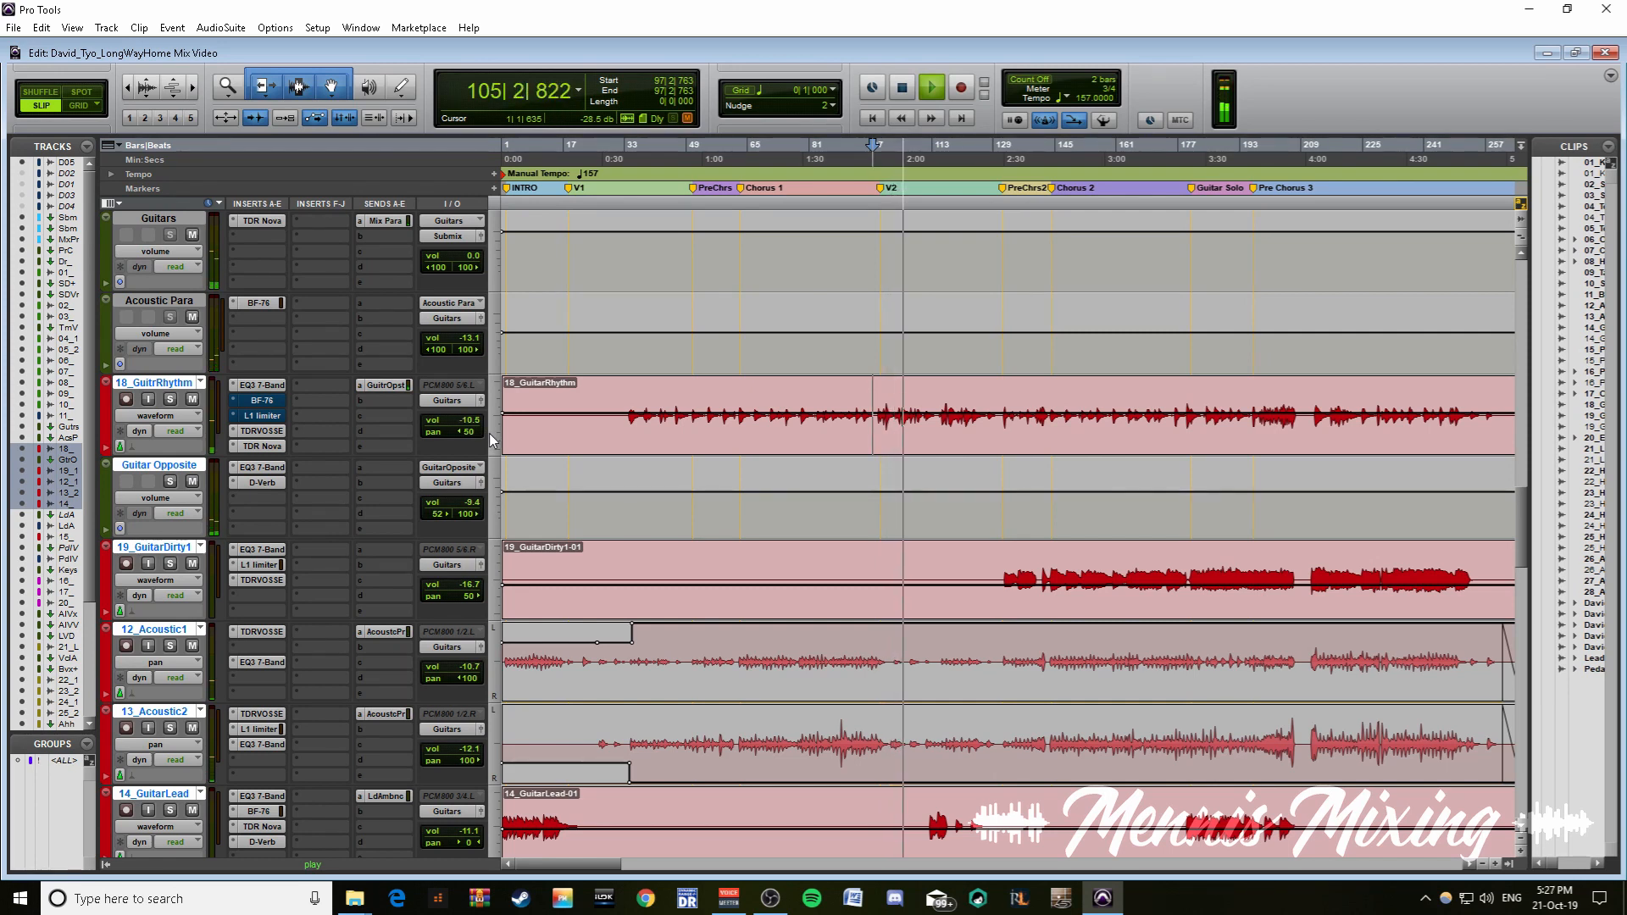
key(space)
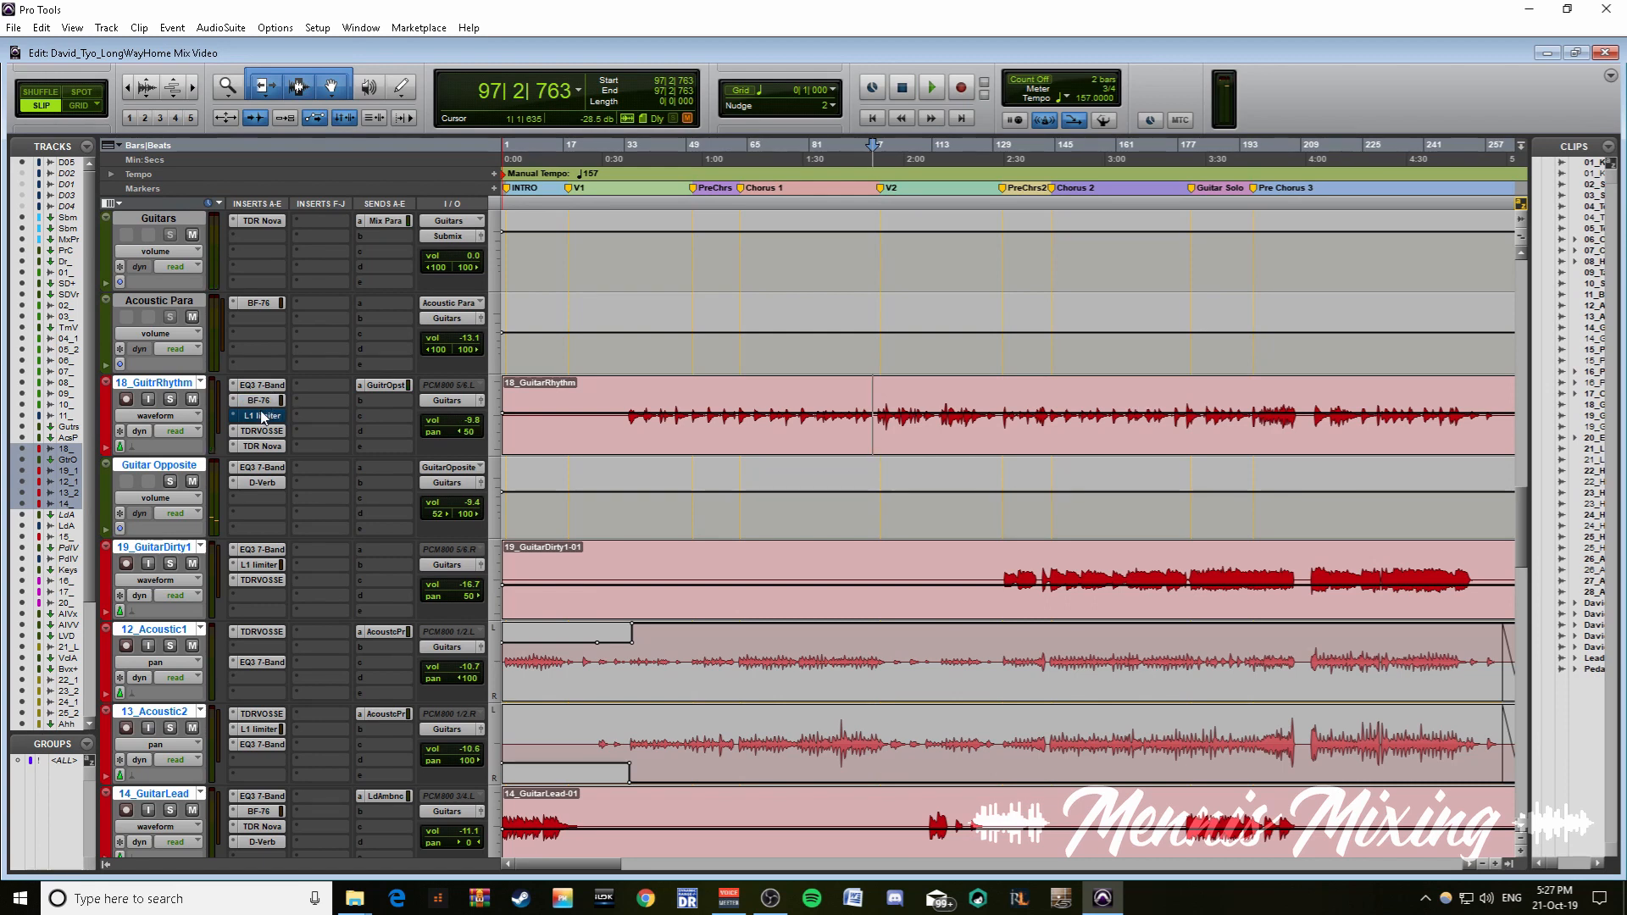
- Examine the TDR VOS SlickEQ and TDR Nova settings on 18_GuitarRhythm, and solo the track
click(268, 432)
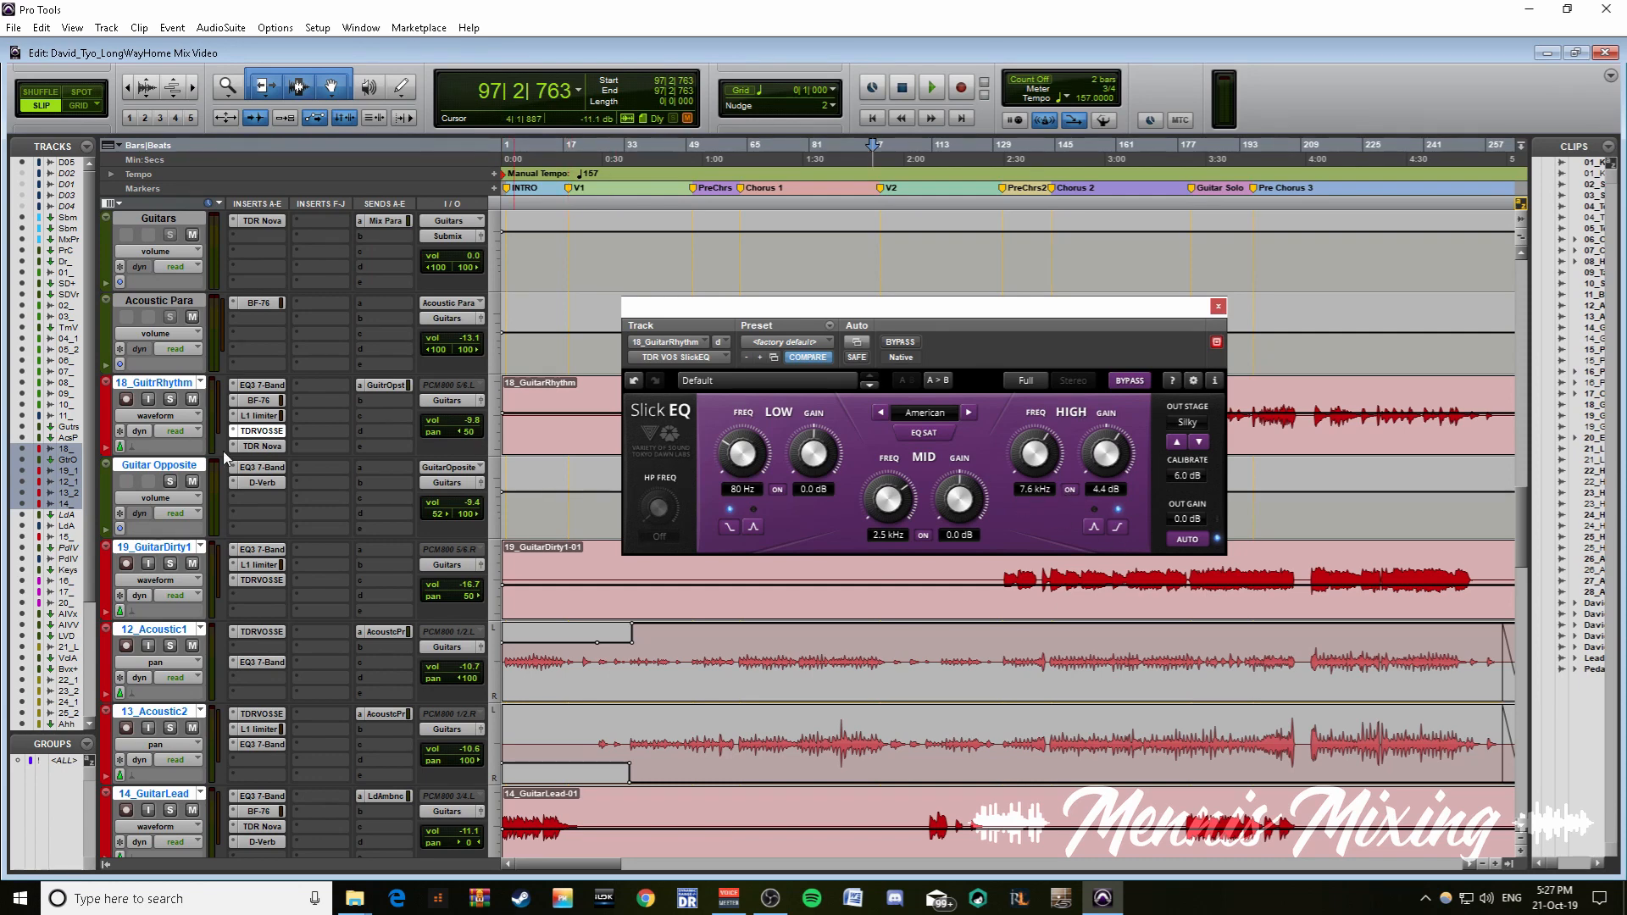
click(244, 447)
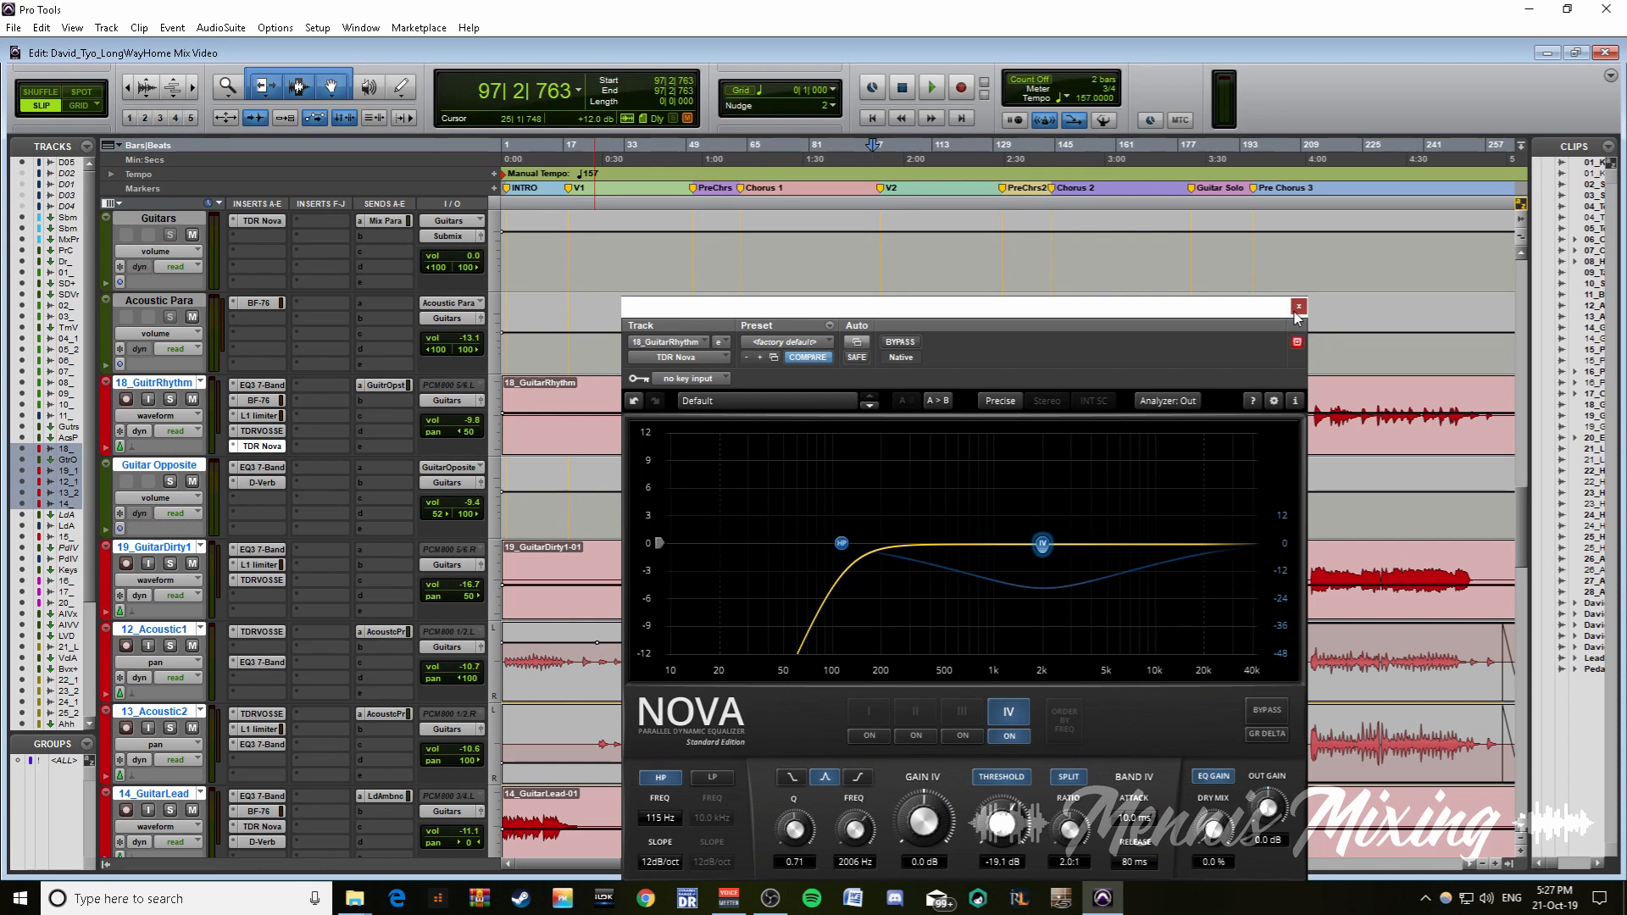
click(170, 401)
drag(1266, 316, 1110, 278)
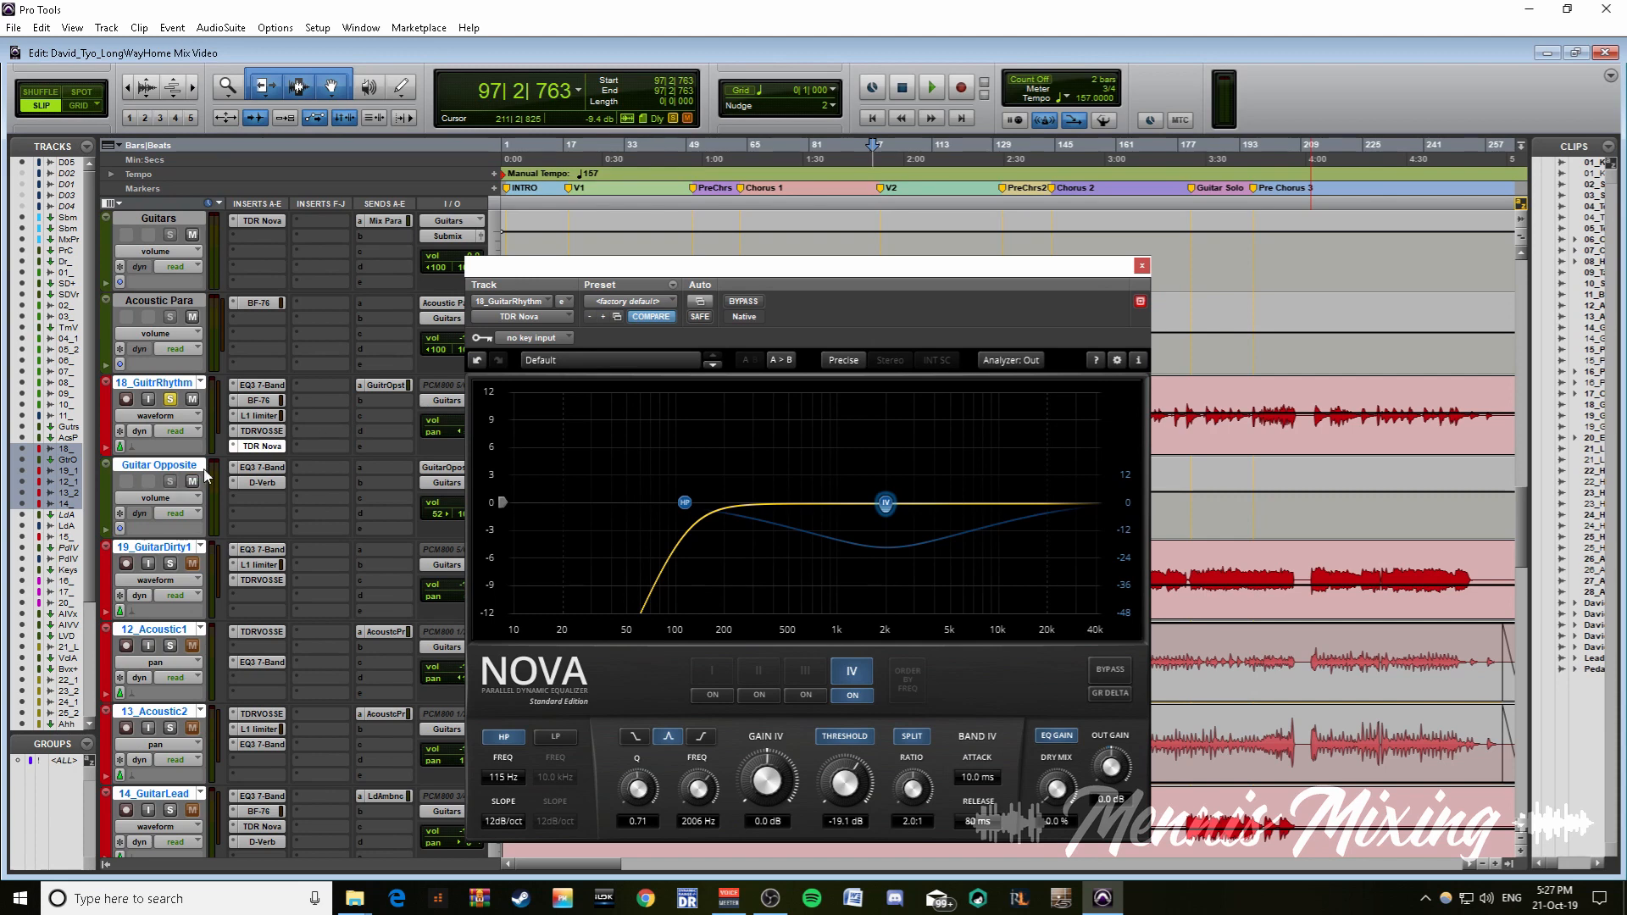
- Examine the EQ3 7-Band and D-Verb settings on the Guitar Opposite track, and close the plug-in window
click(247, 468)
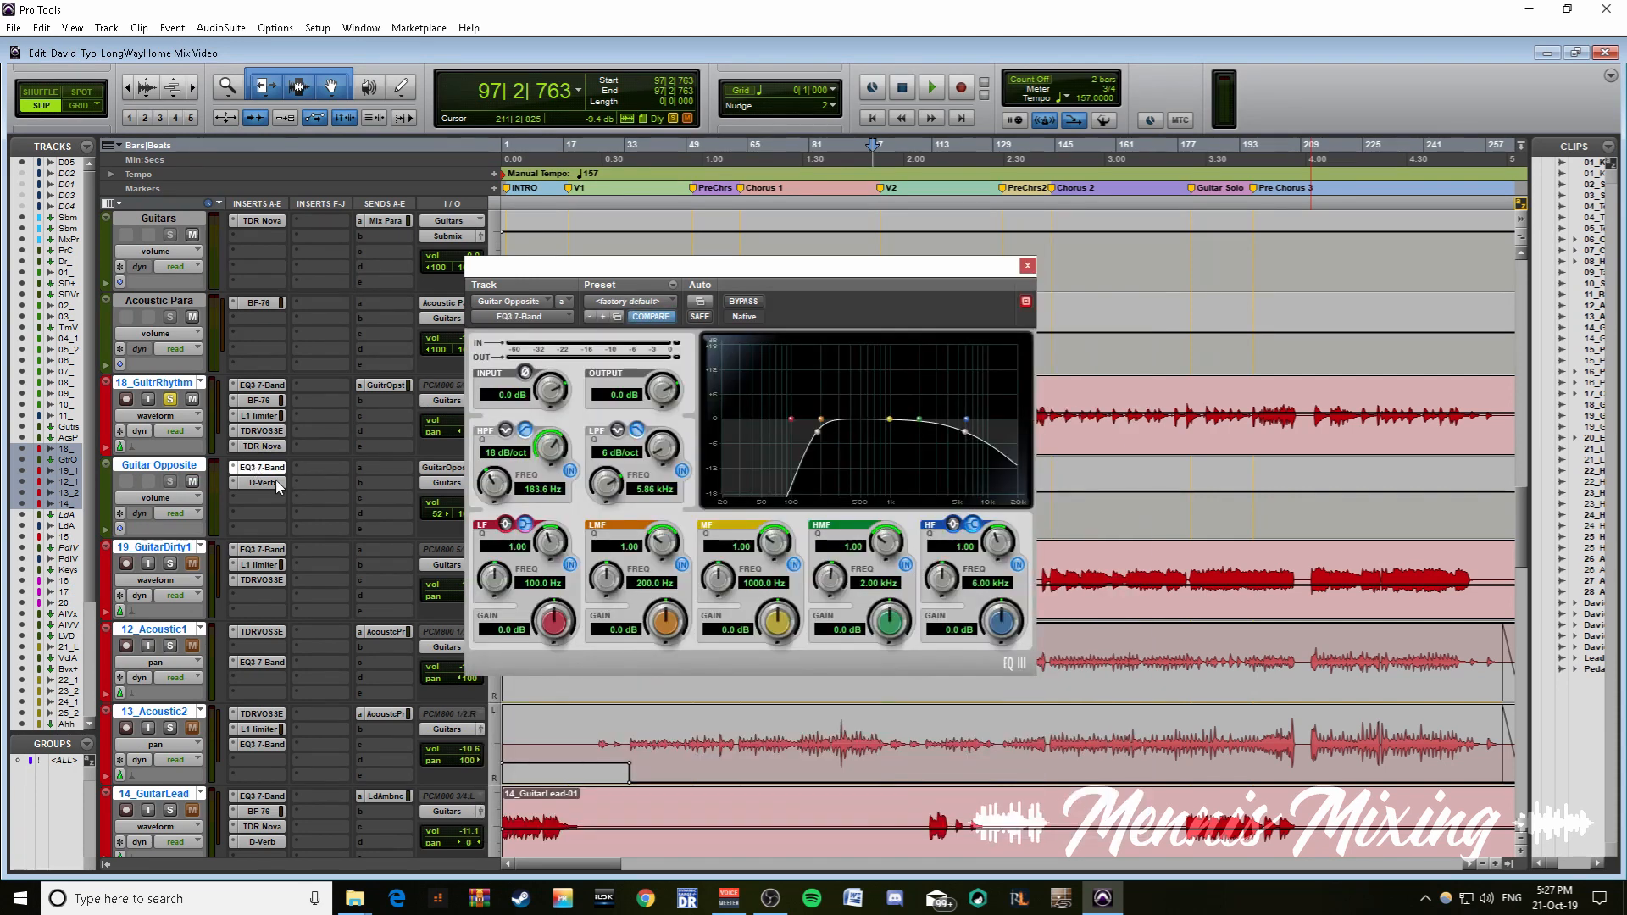
click(266, 483)
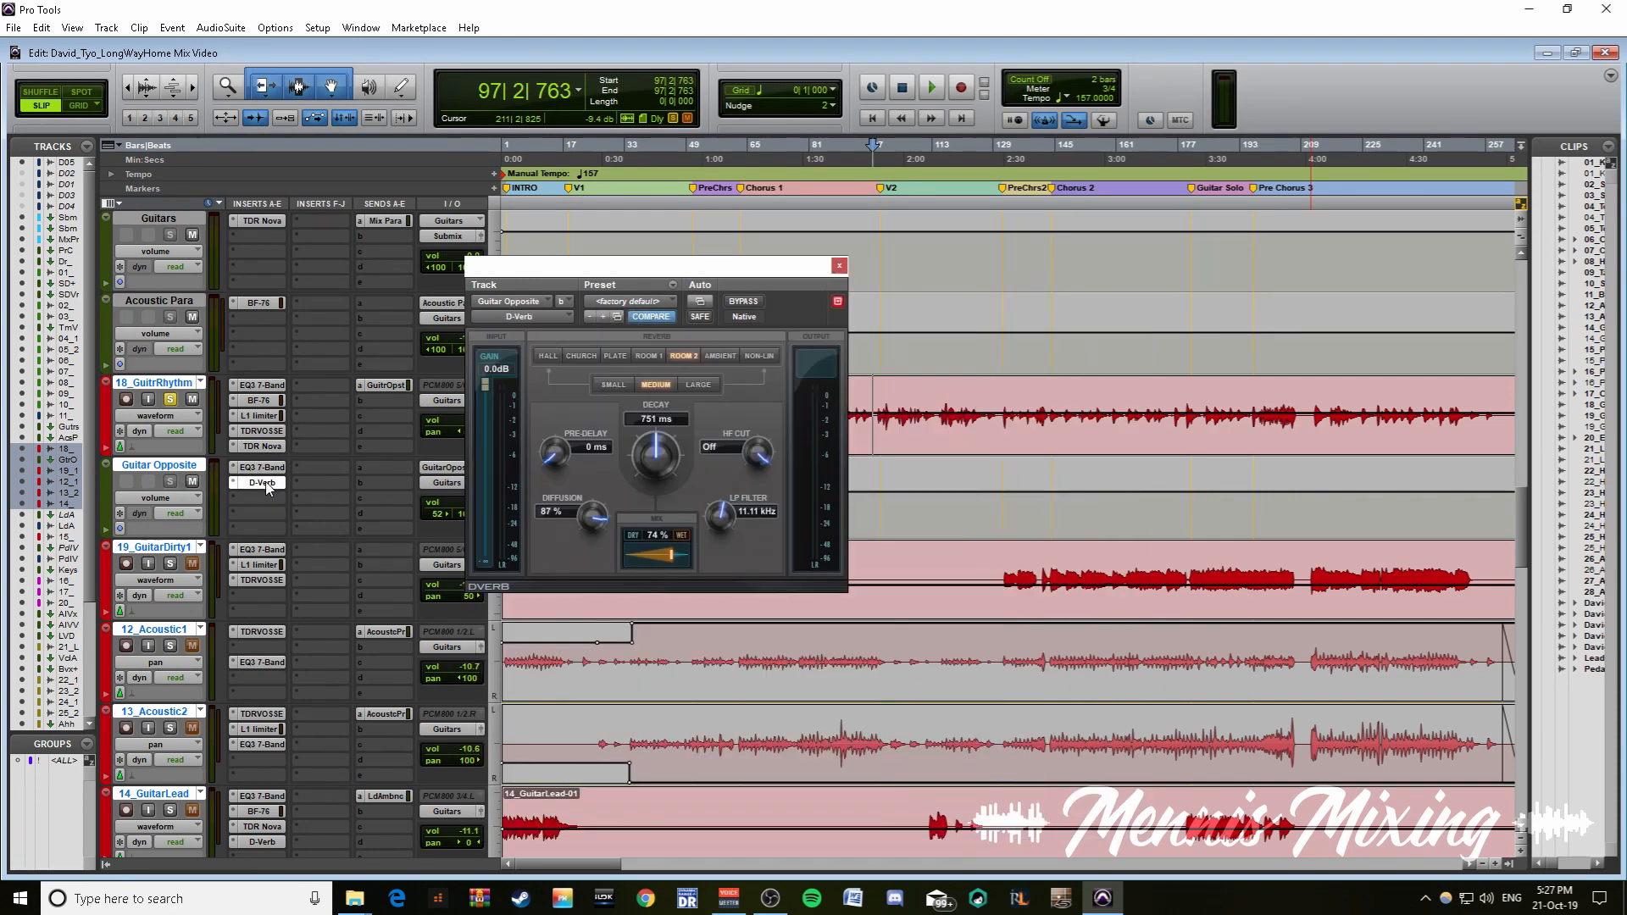
click(839, 265)
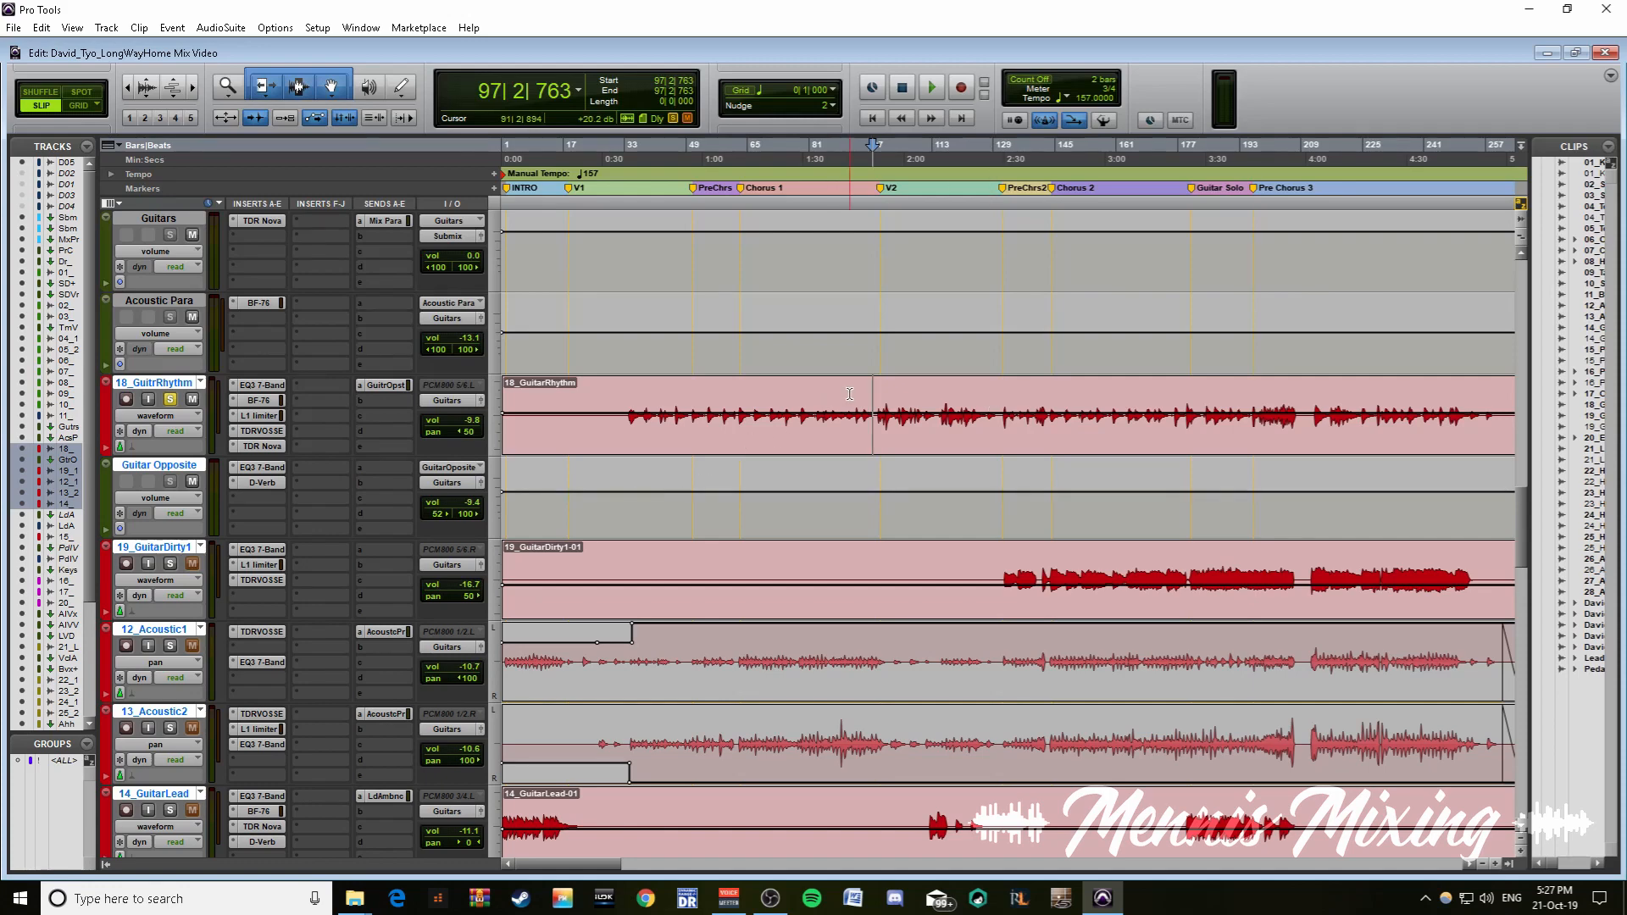
- Look over the committed LeadAmbinc.cm and Pedal Verb.cm tracks below the guitars, and return to 18_GuitarRhythm
scroll(176, 722, down, 3)
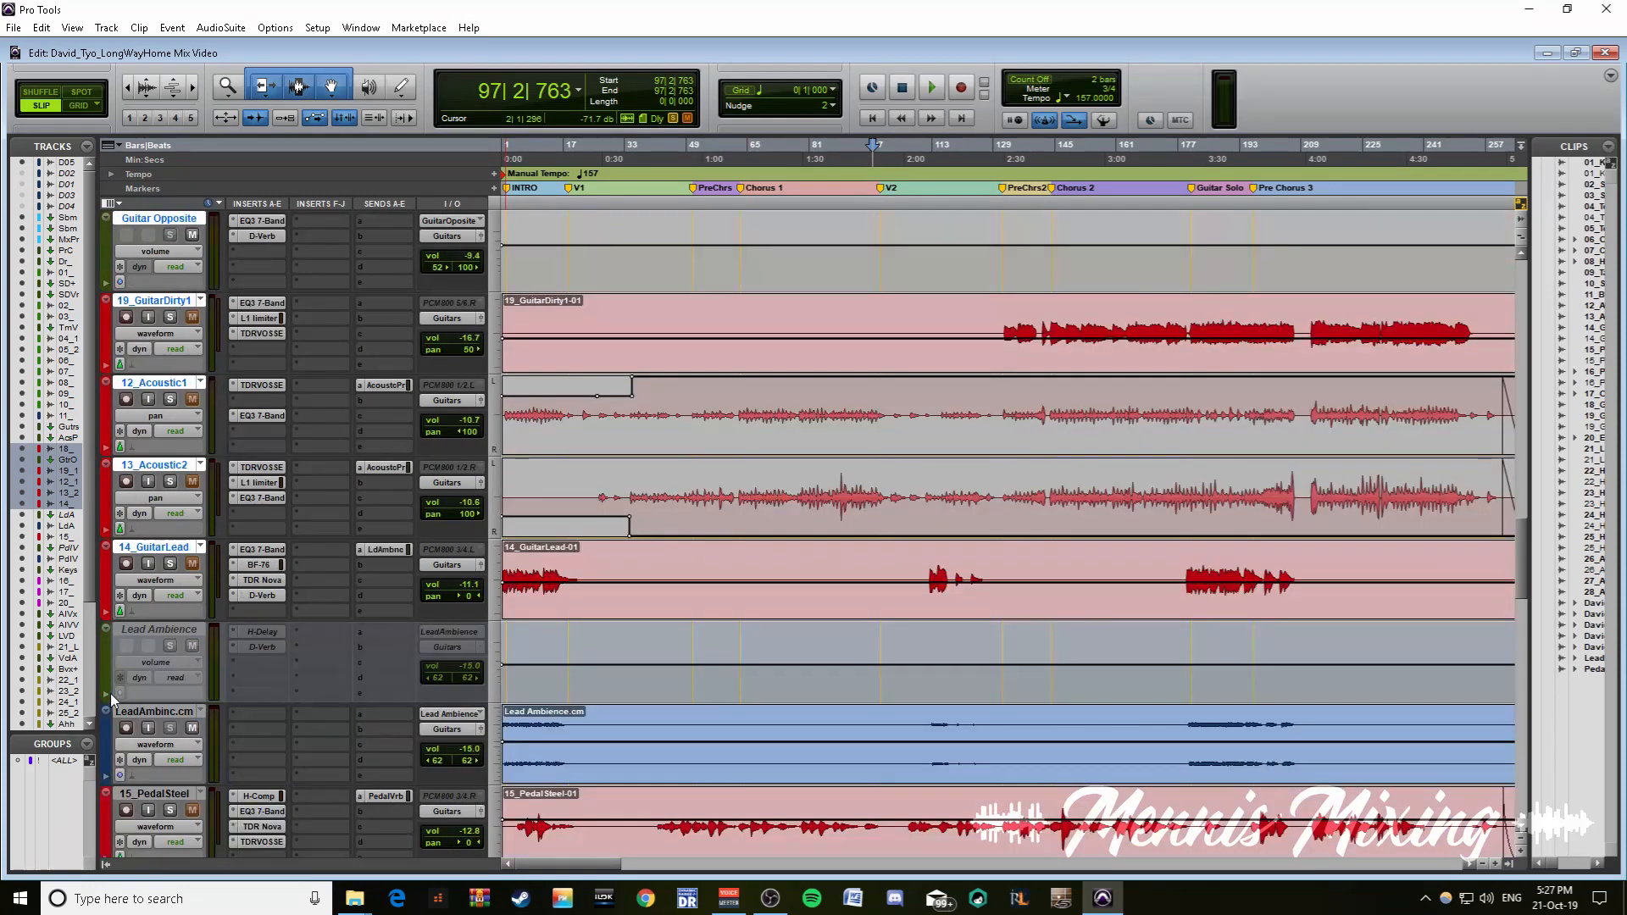
scroll(181, 716, down, 1)
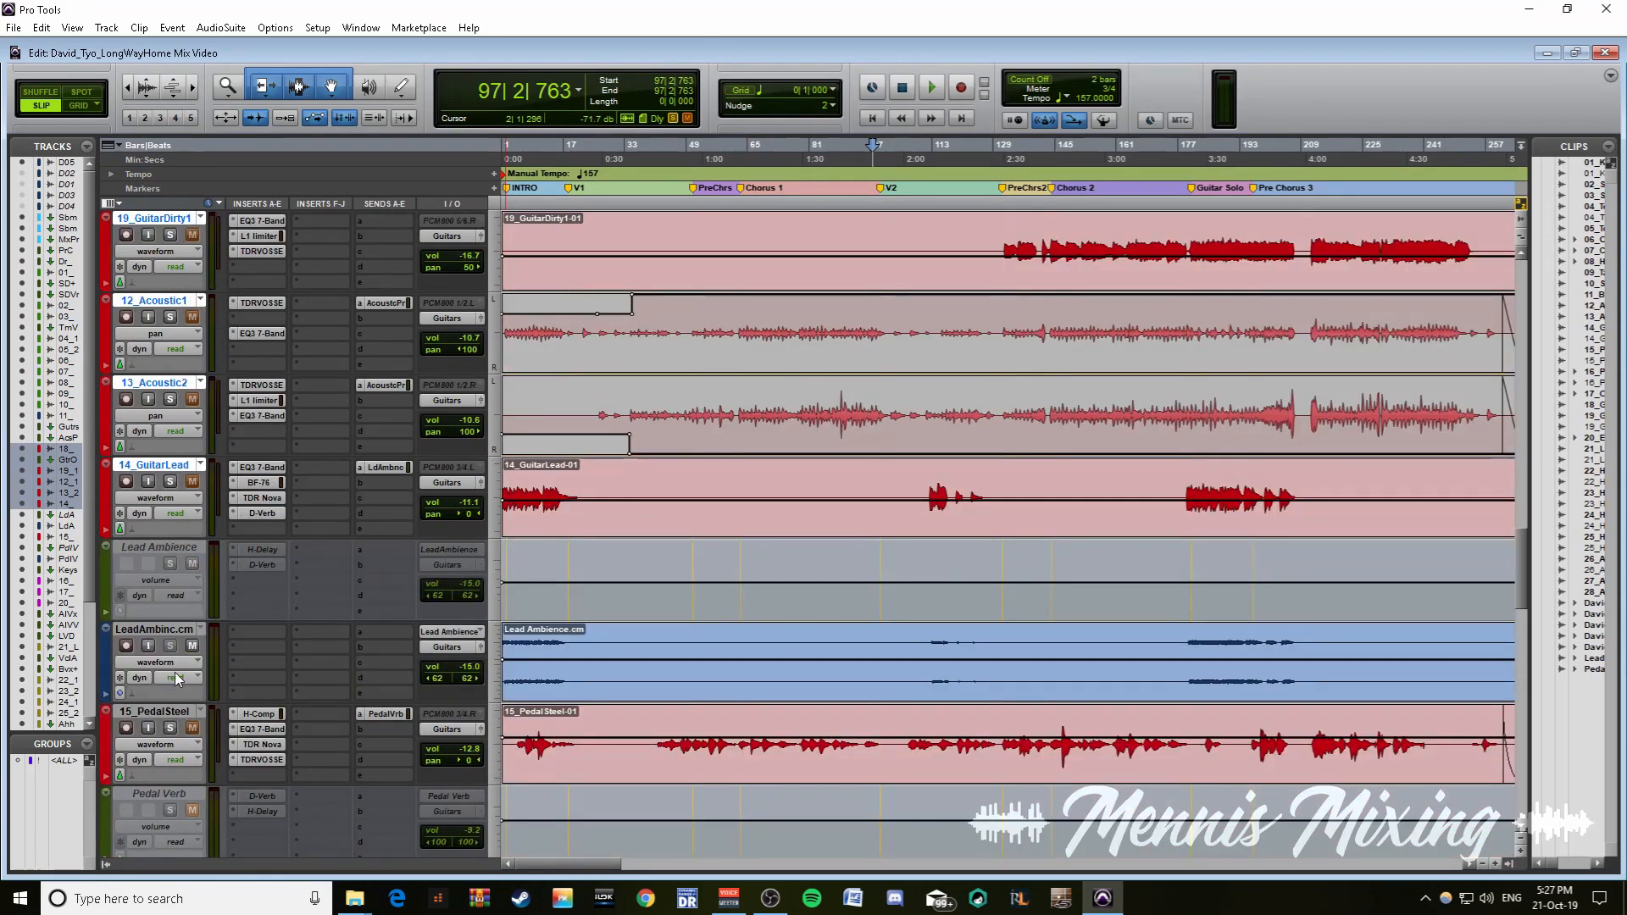
scroll(168, 720, down, 2)
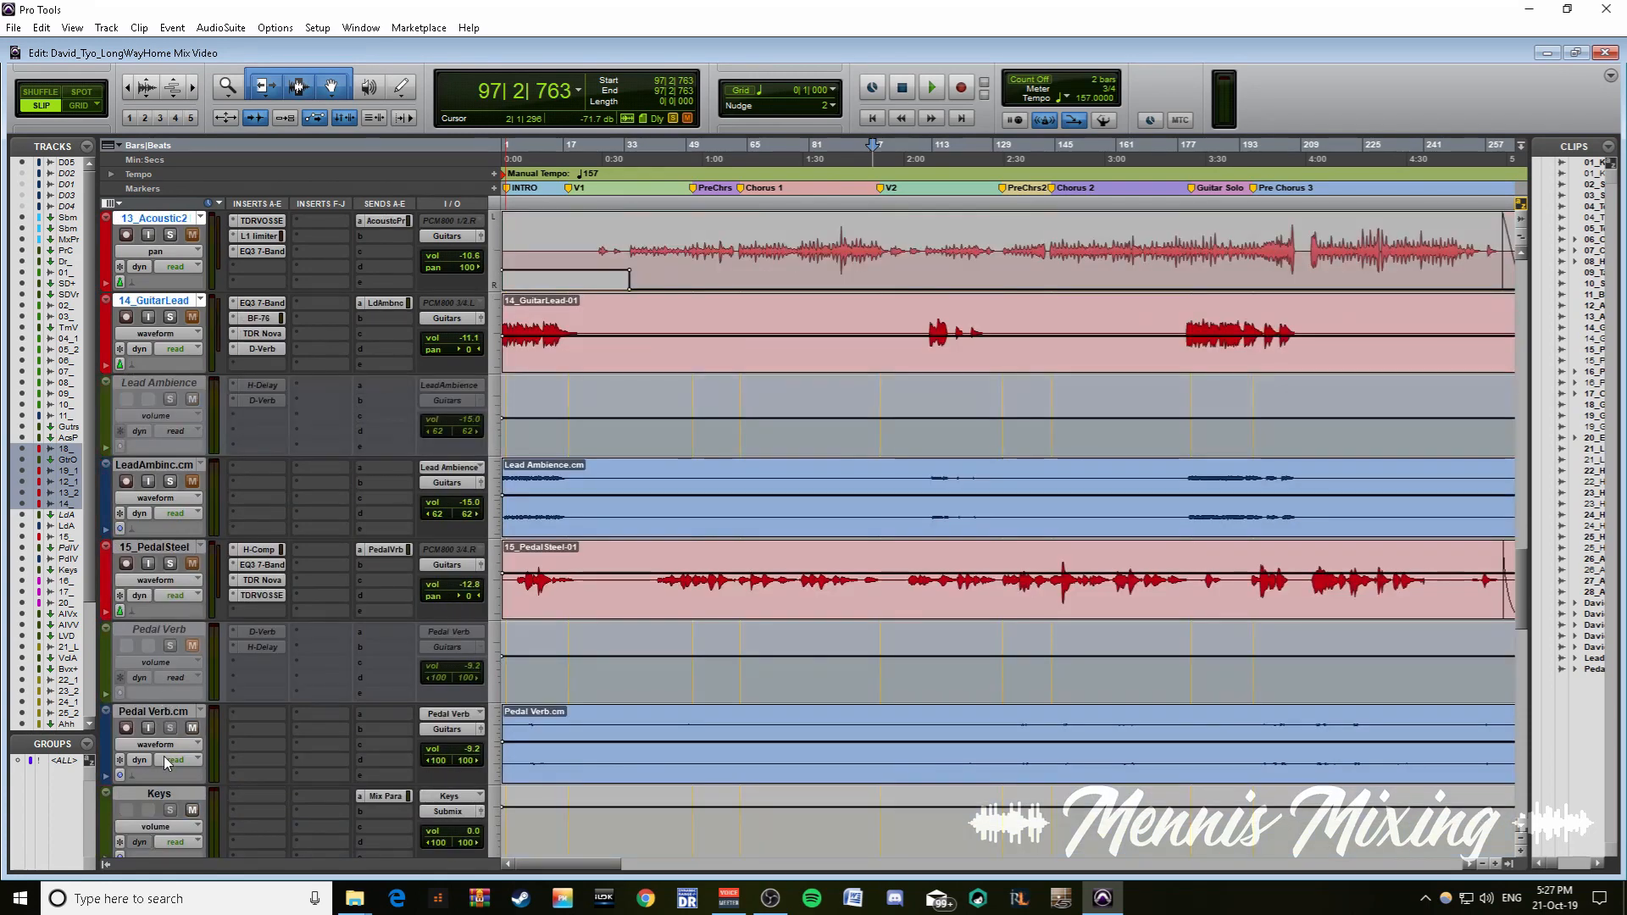
scroll(169, 728, up, 3)
scroll(850, 406, up, 1)
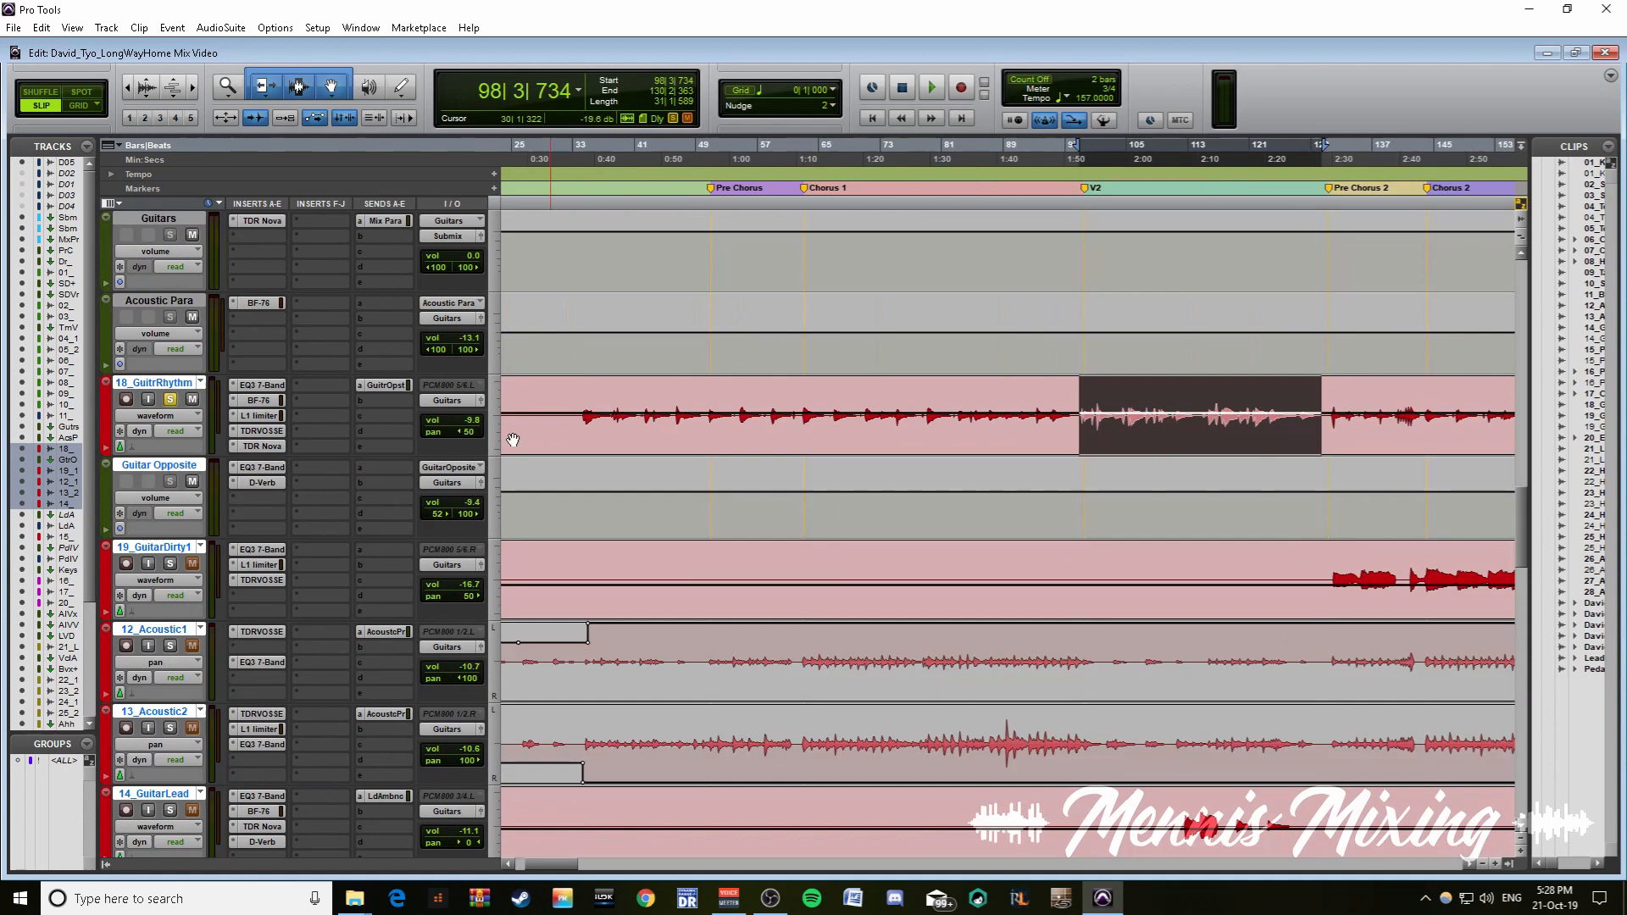
- Play the soloed 18_GuitarRhythm through verse 2 from bar 98, comparing it with Guitar Opposite muted and unmuted
key(space)
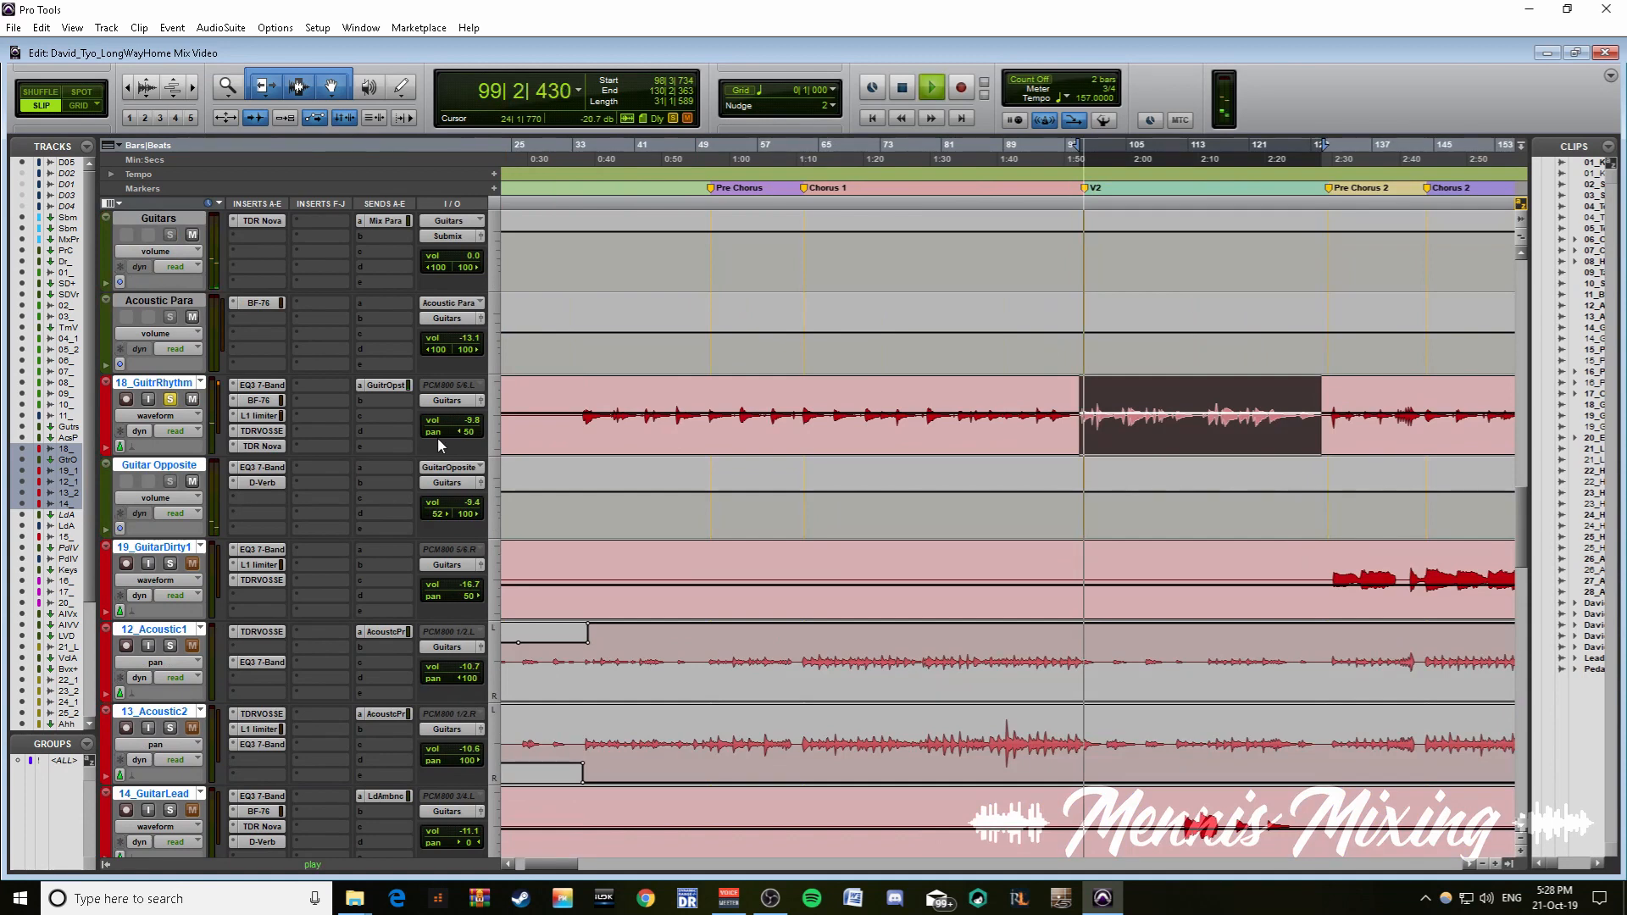
click(191, 482)
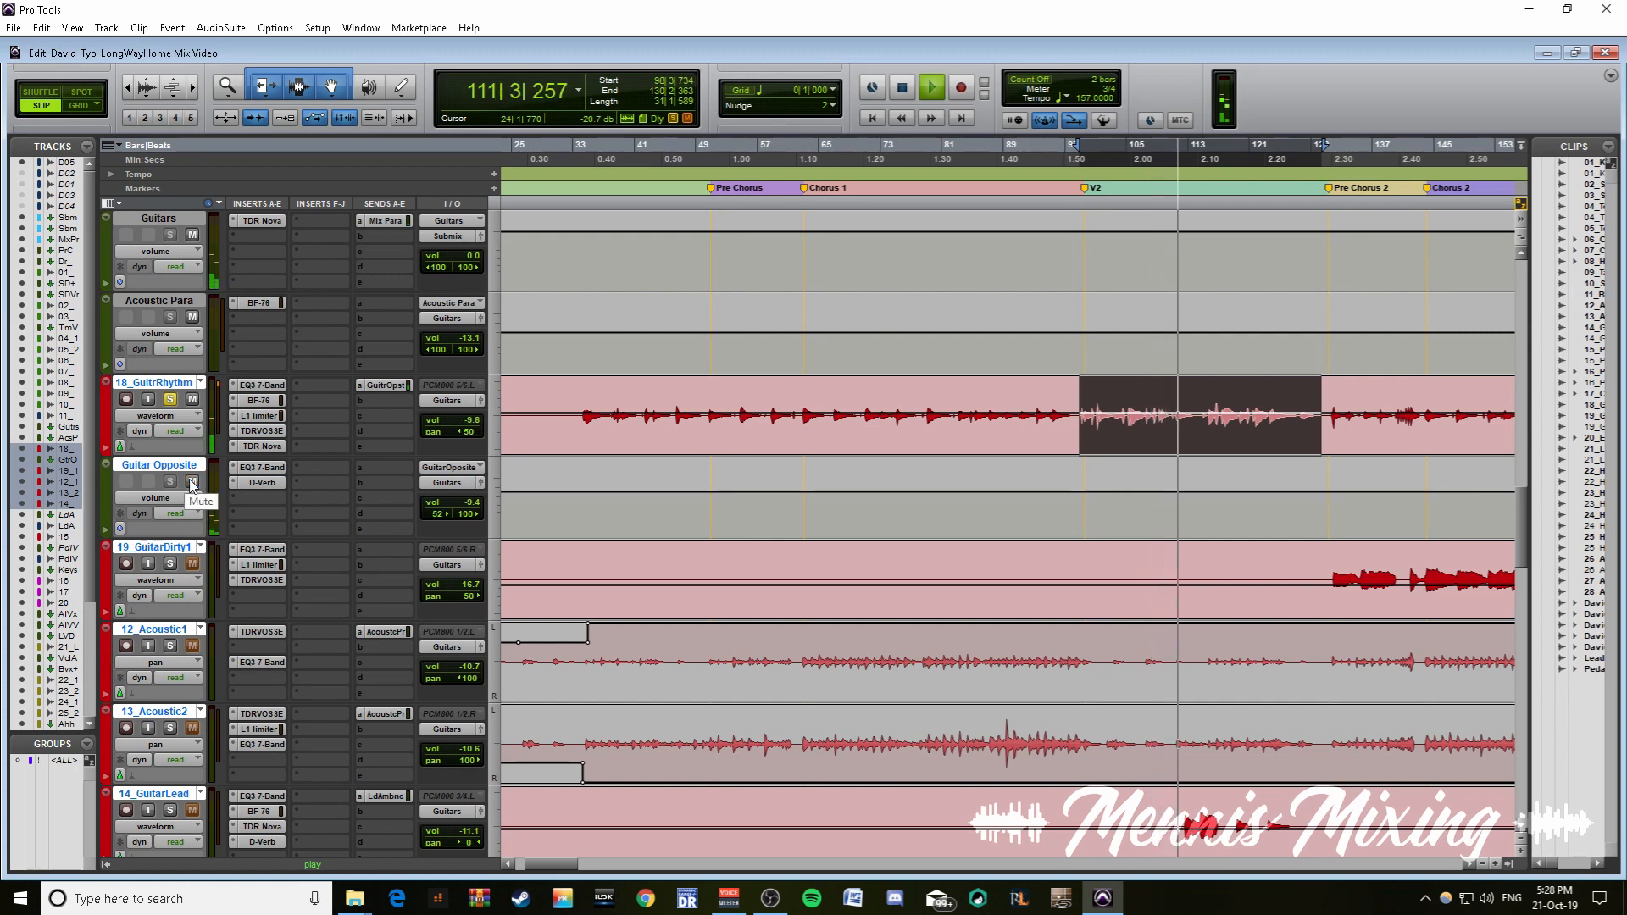
key(space)
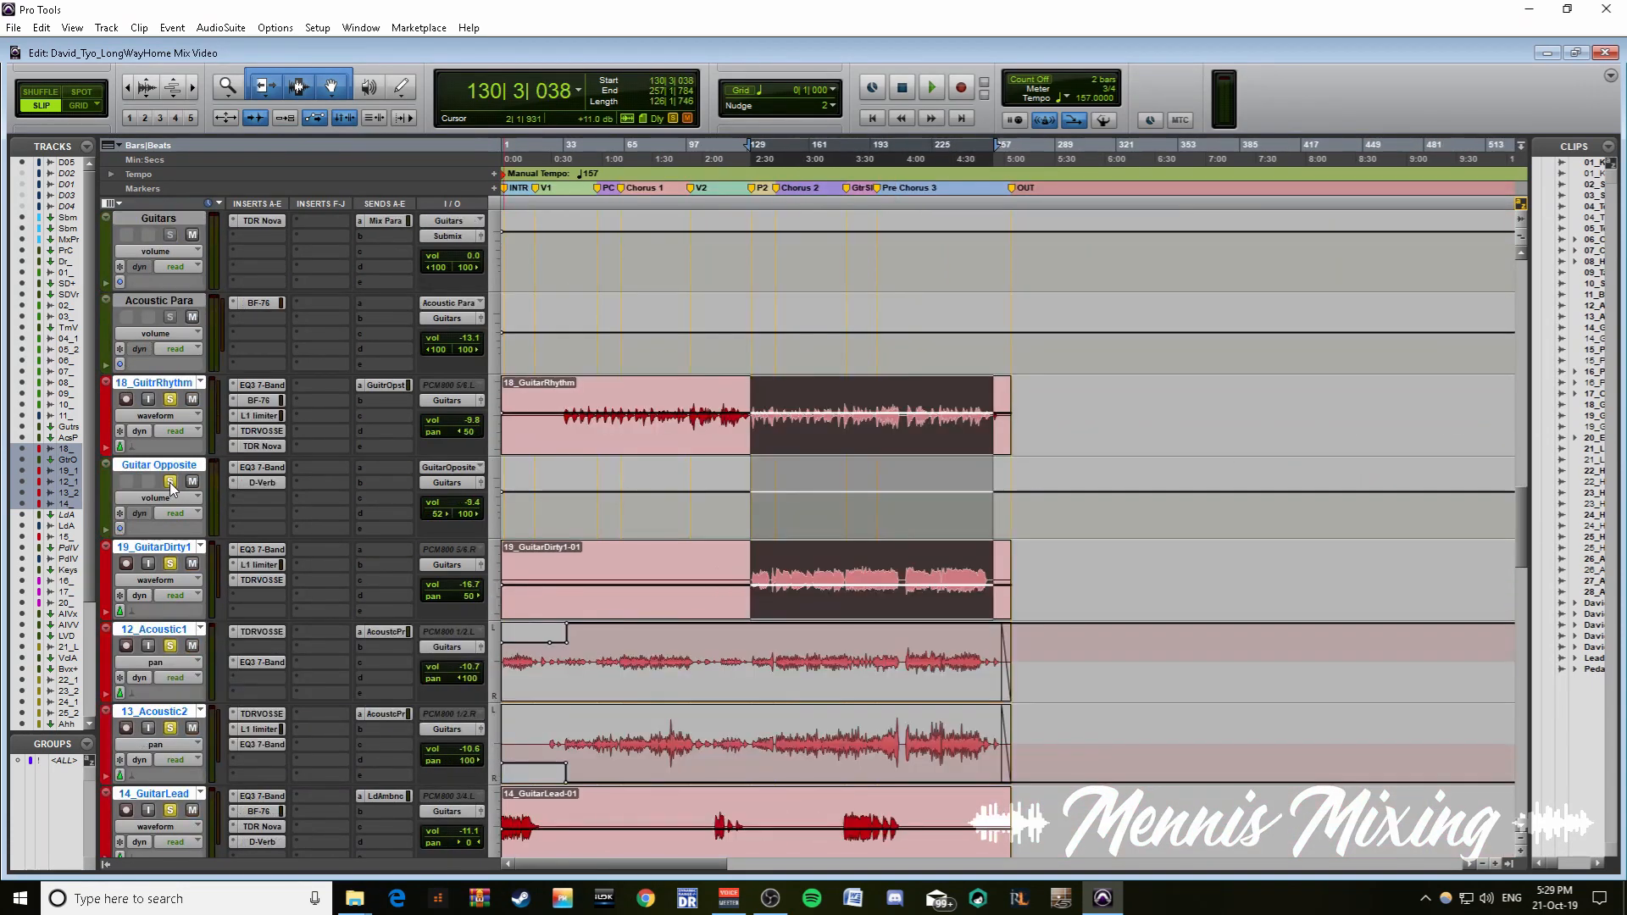
- Clear all solos, solo only 18_GuitarRhythm and 19_GuitarDirty1, and play them together from bar 130
key(alt)
alt+click(176, 564)
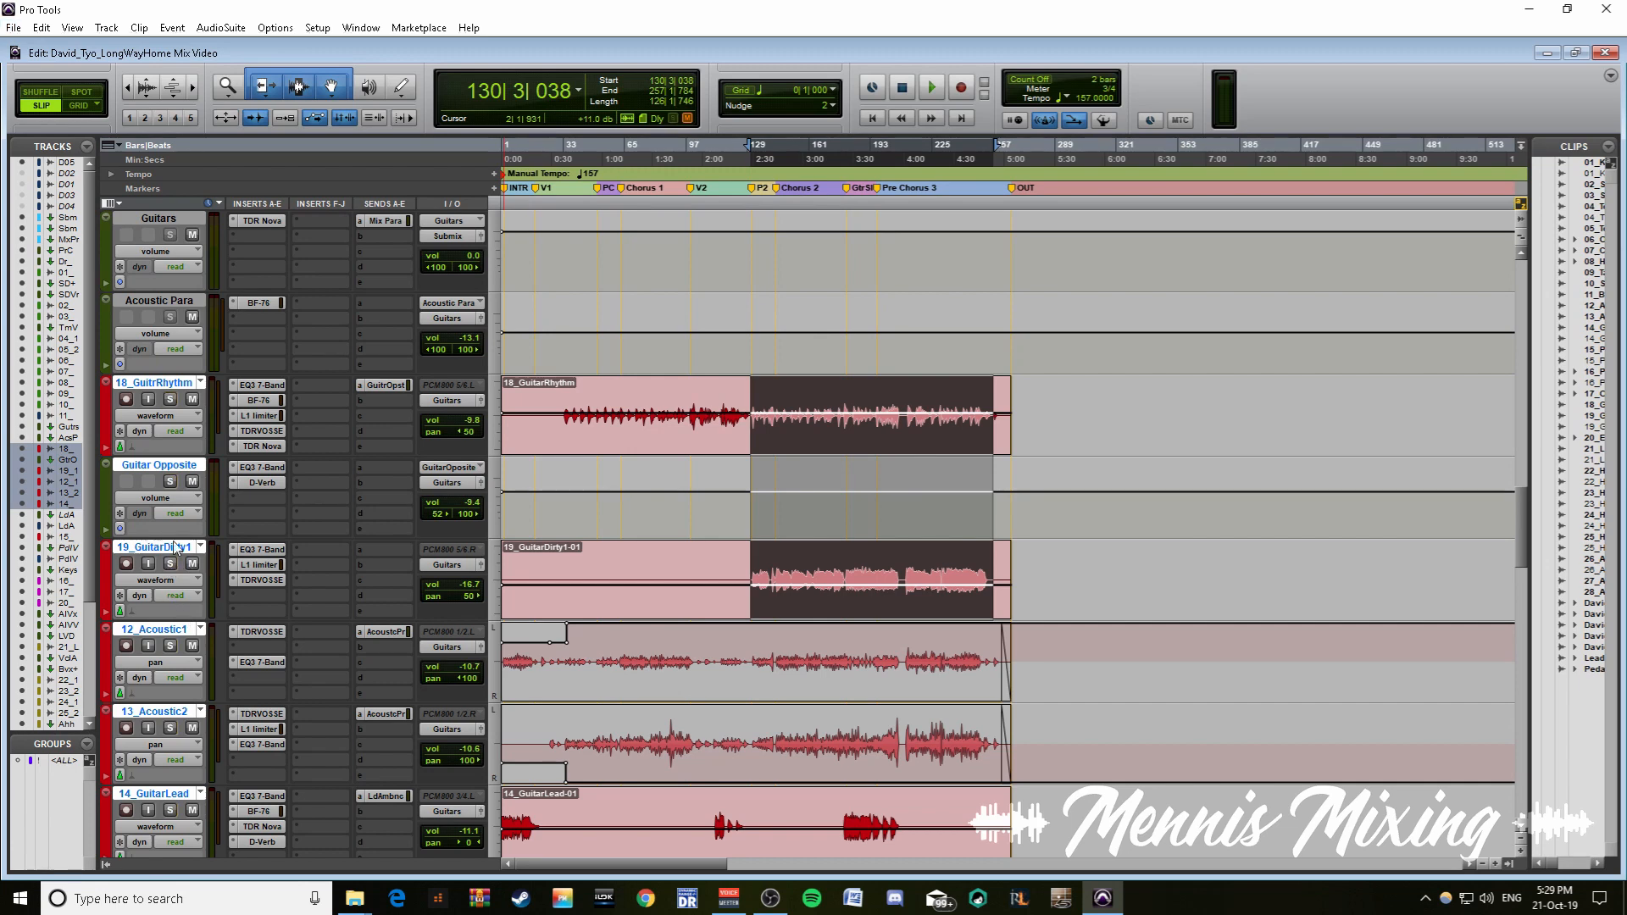
click(174, 384)
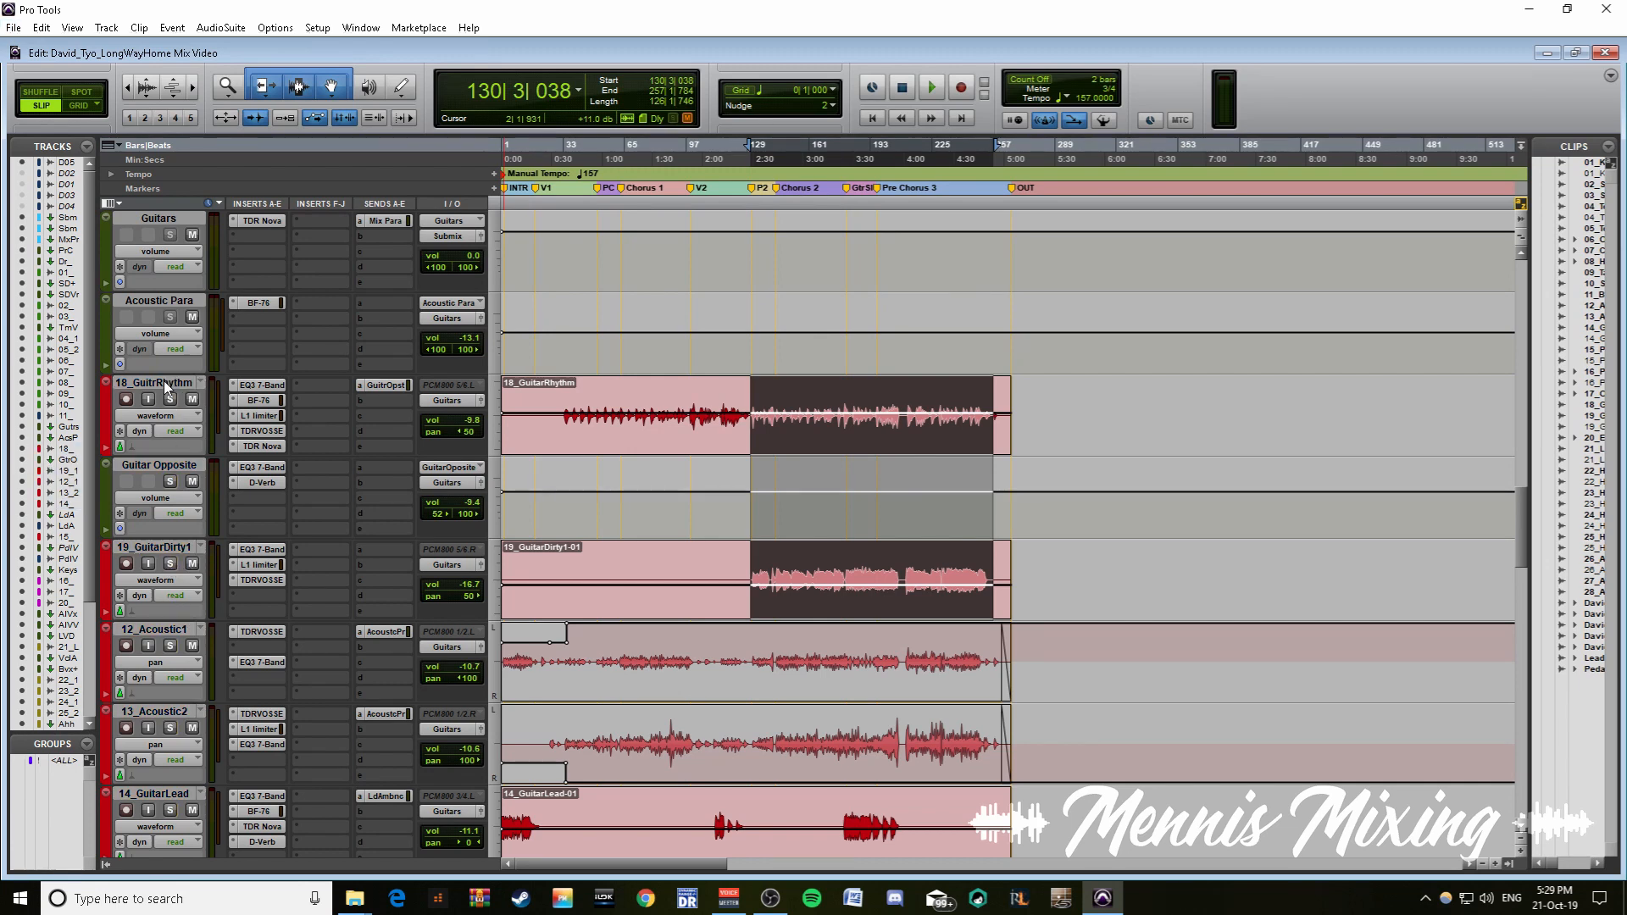
click(170, 400)
click(170, 564)
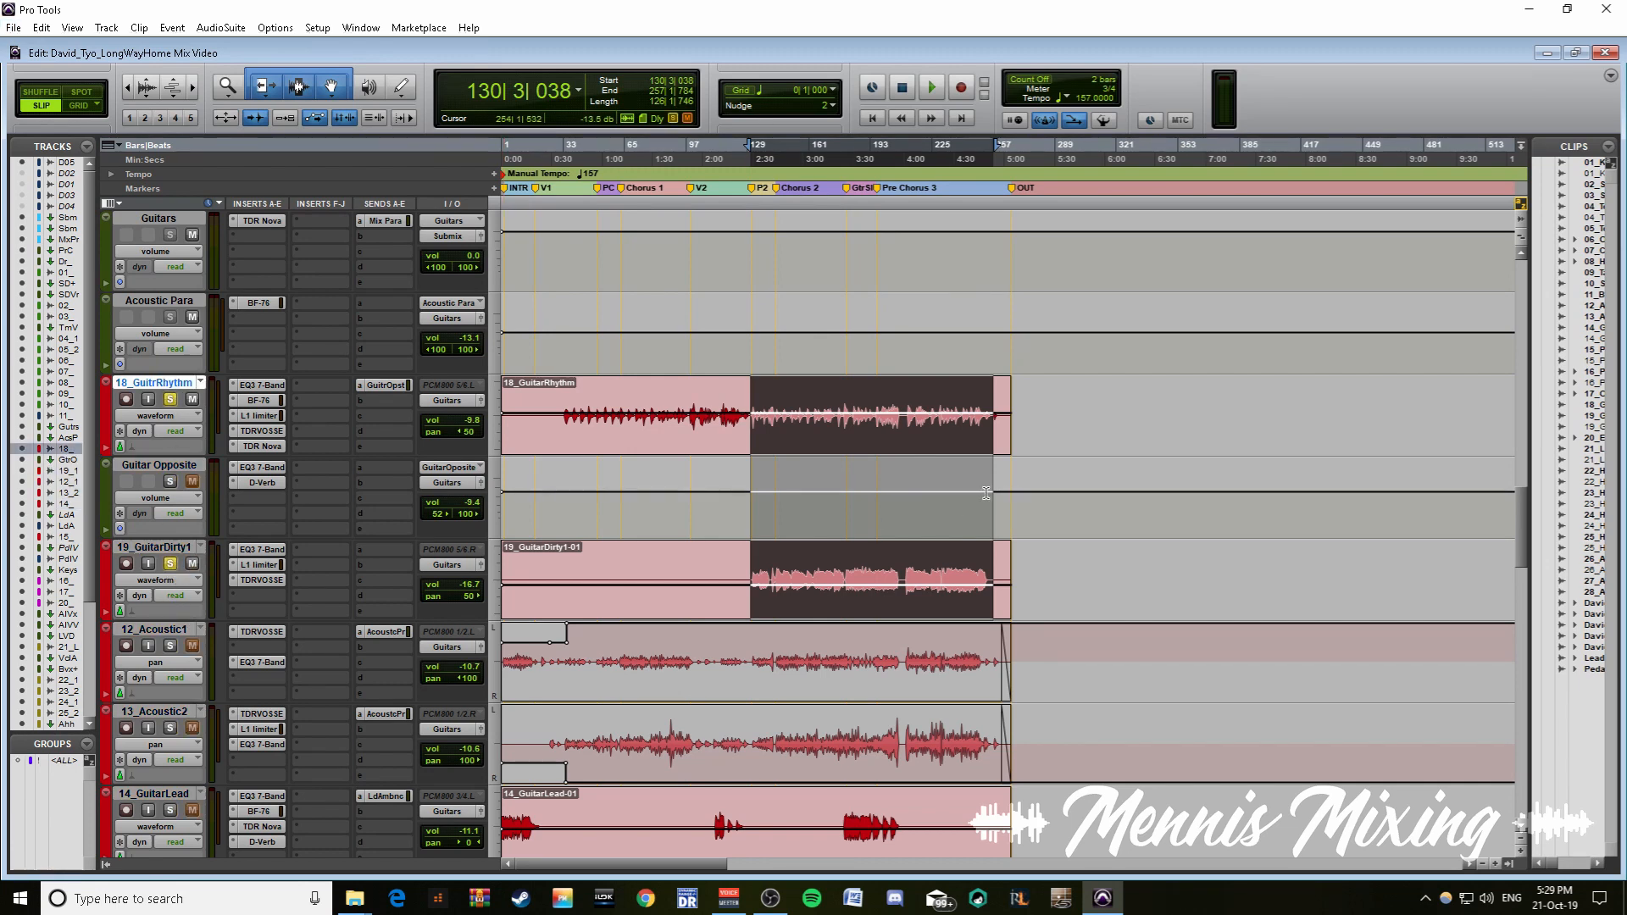
key(space)
key(ctrl+])
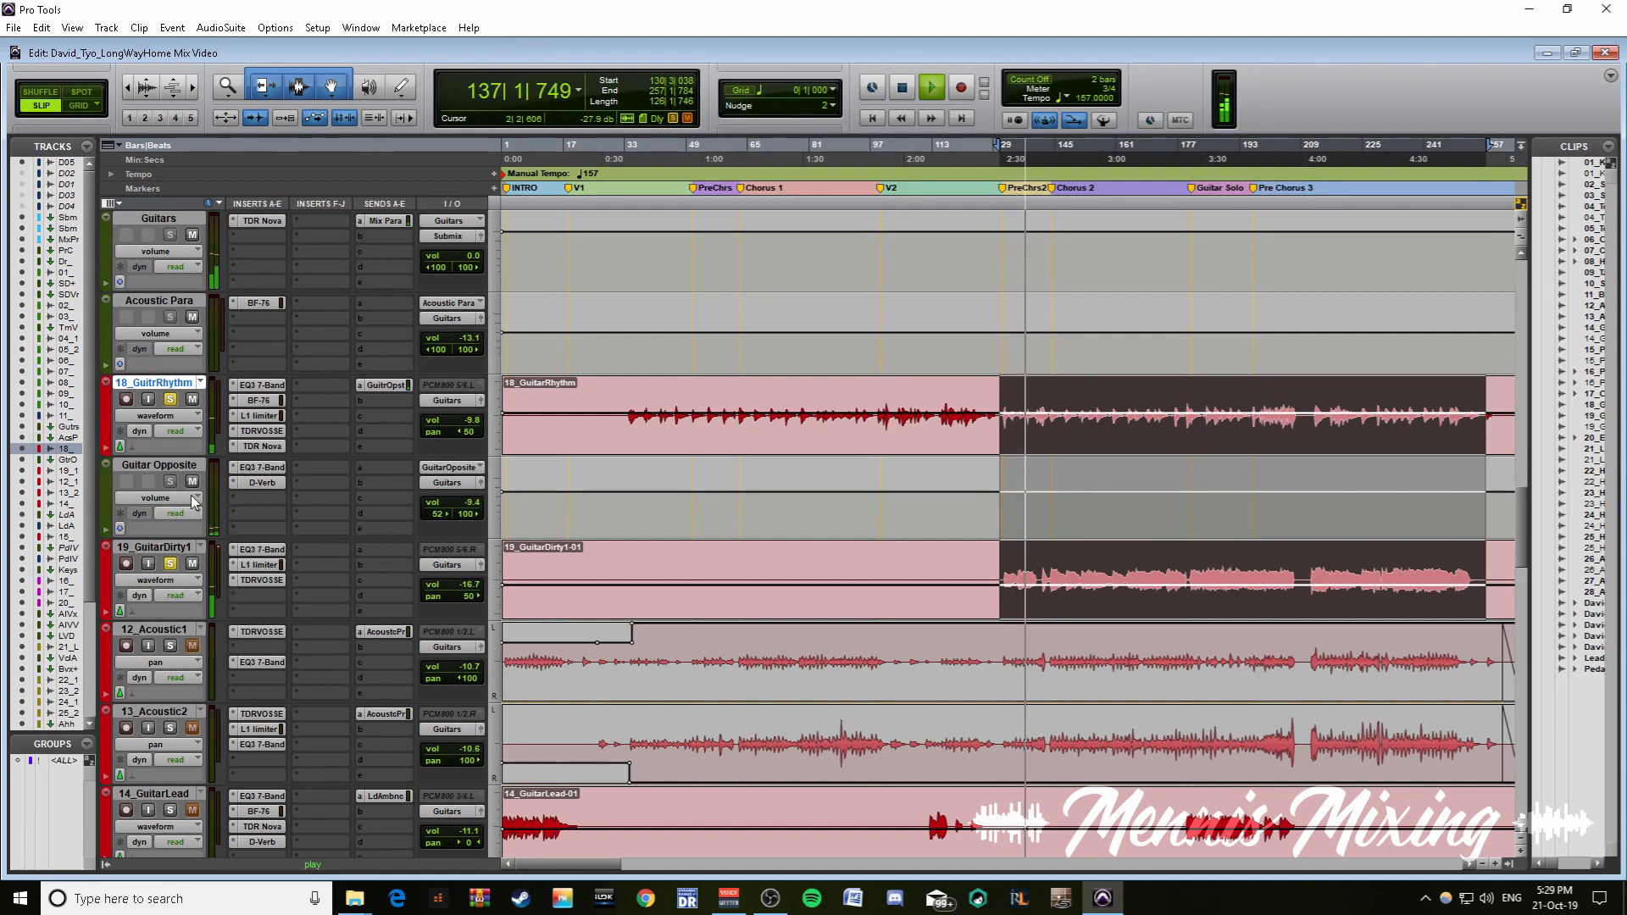
- Examine the EQ3 7-Band, L1 limiter and TDR VOS SlickEQ settings on 19_GuitarDirty1, and close the plug-in window
click(267, 562)
click(266, 579)
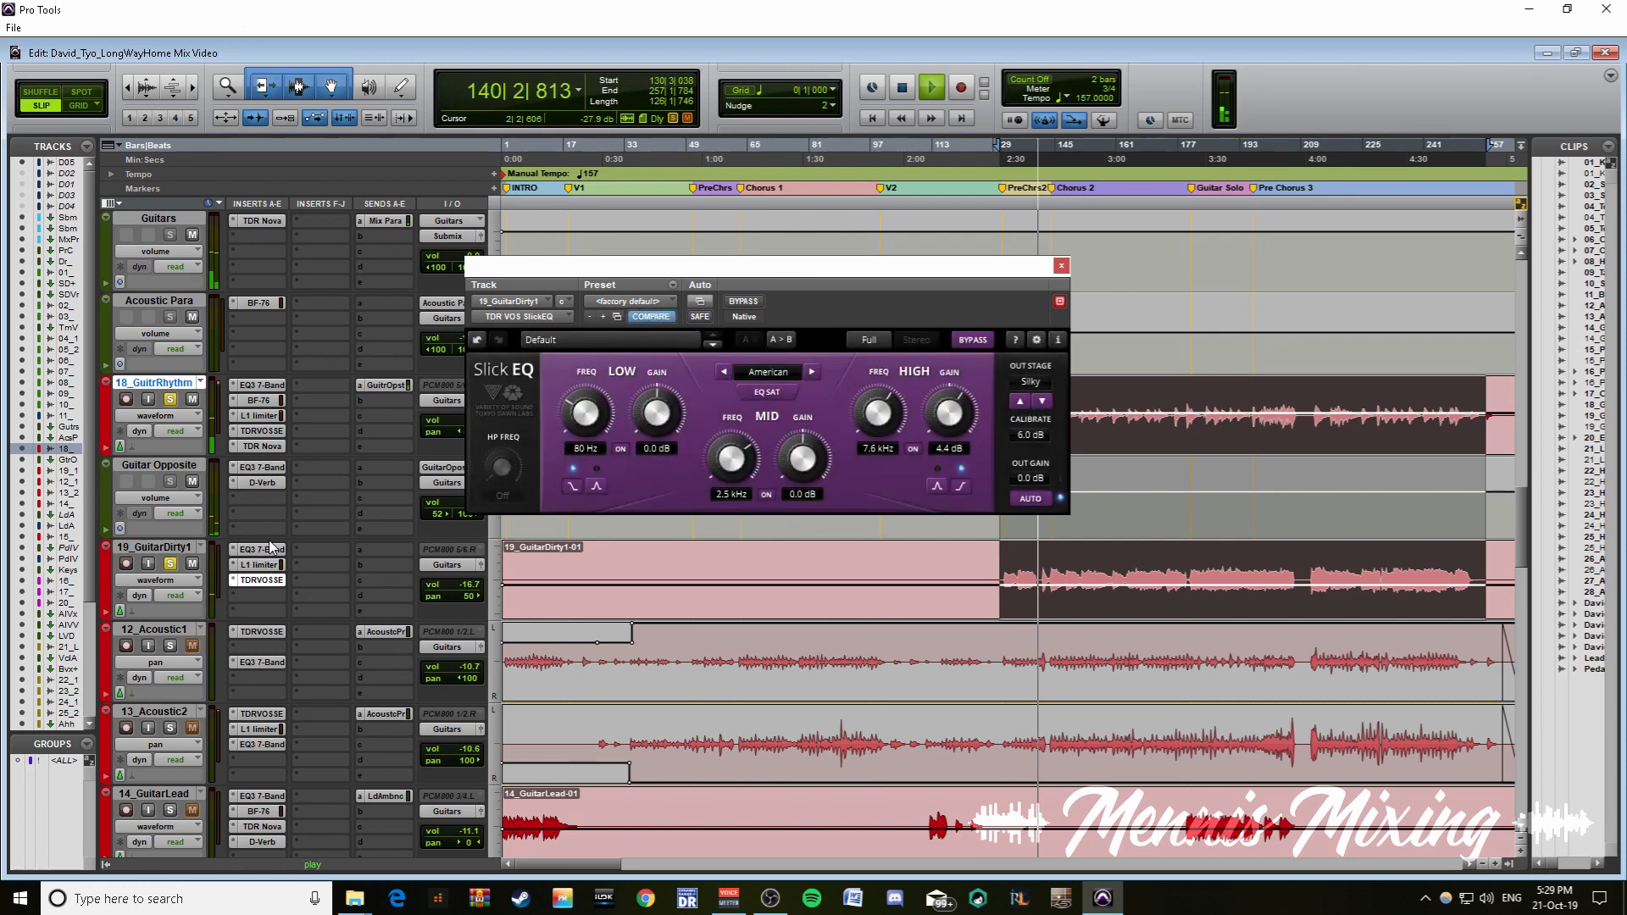
click(268, 549)
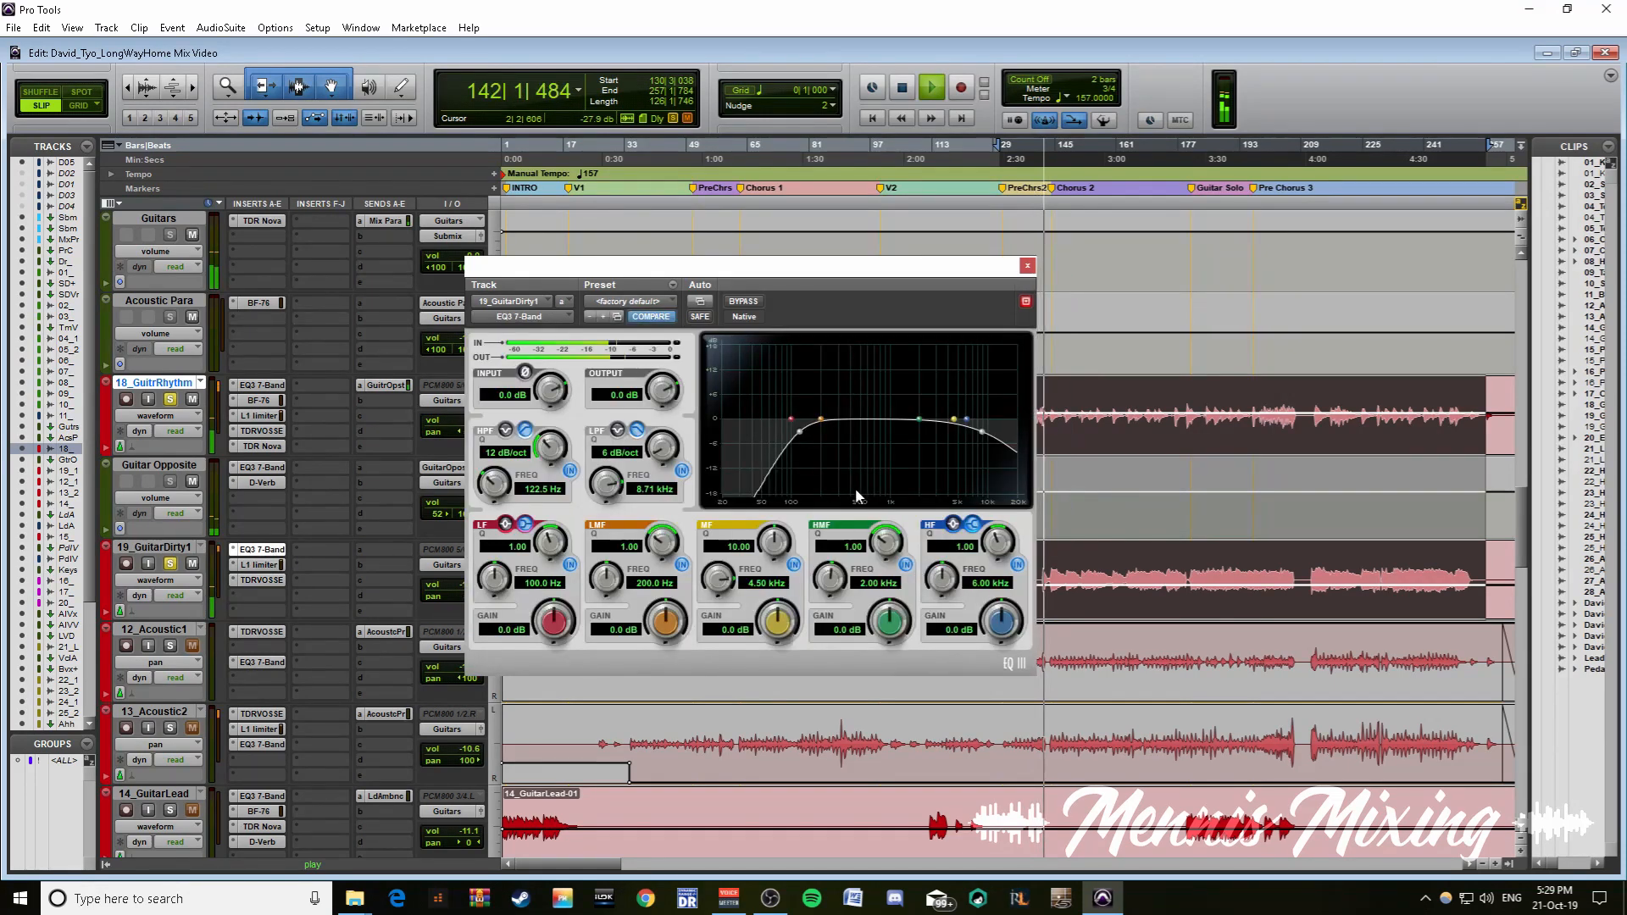
key(space)
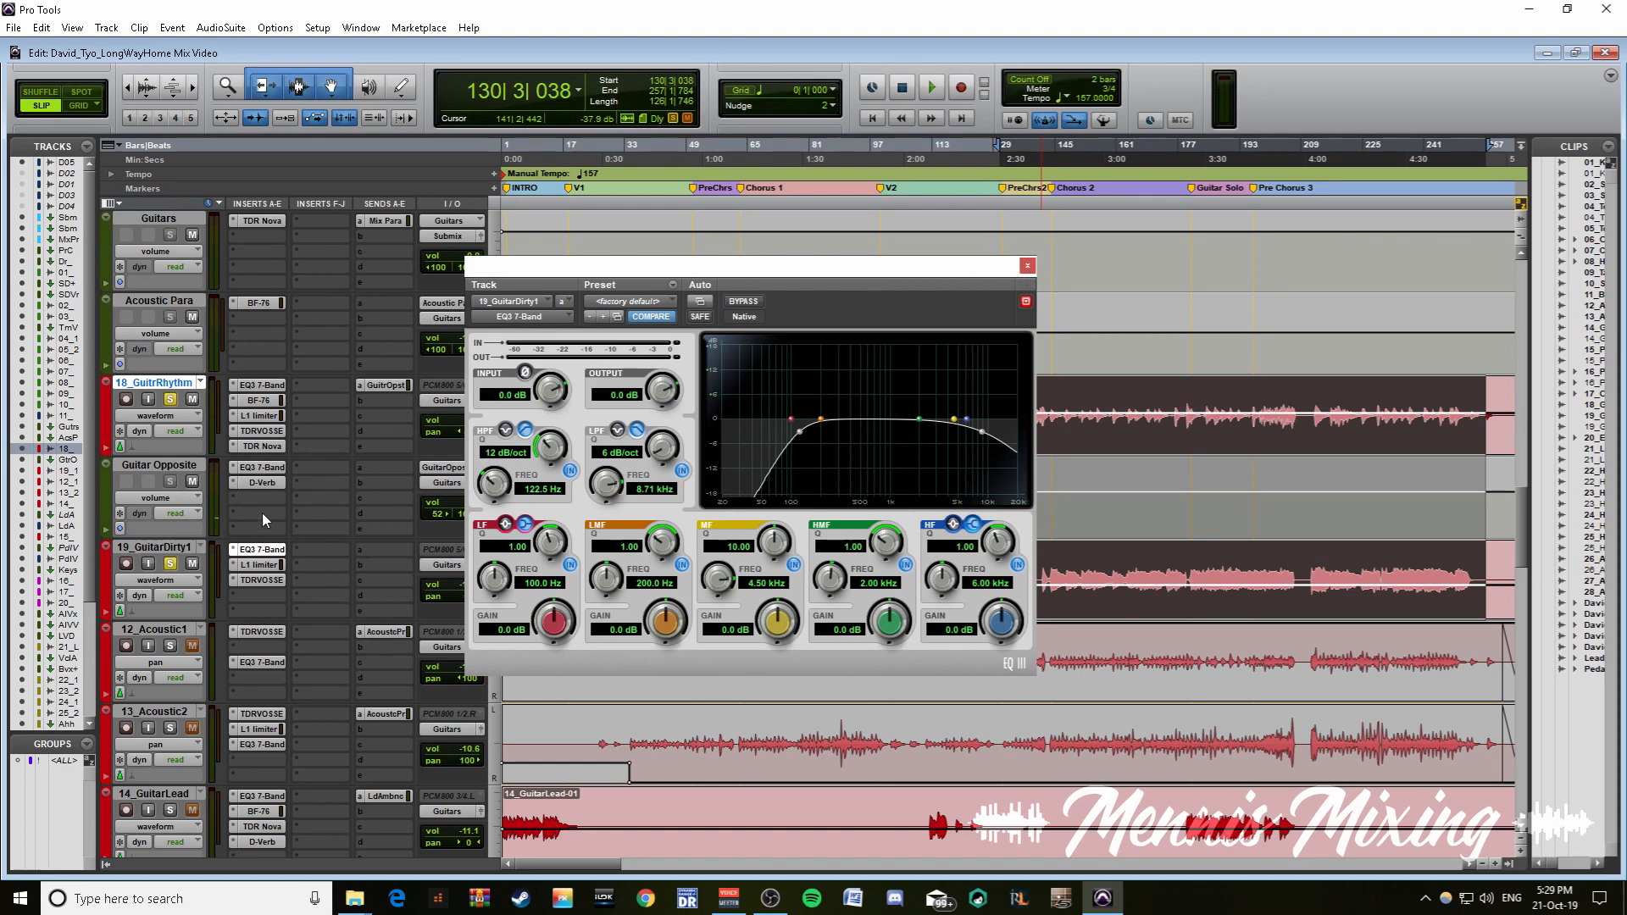
click(262, 564)
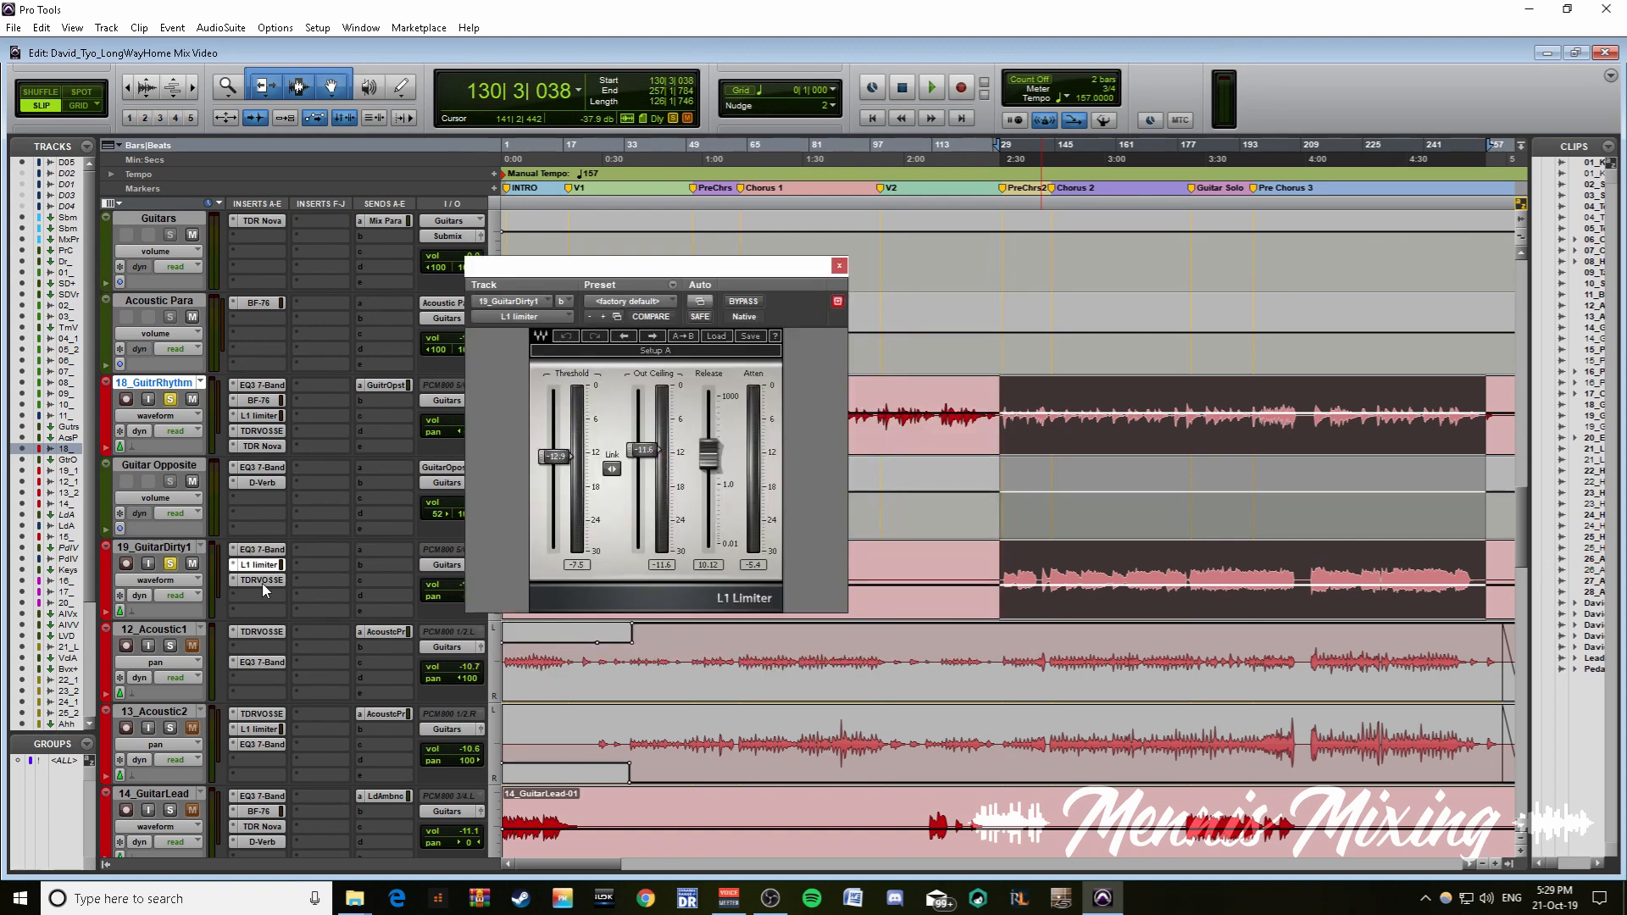
click(261, 582)
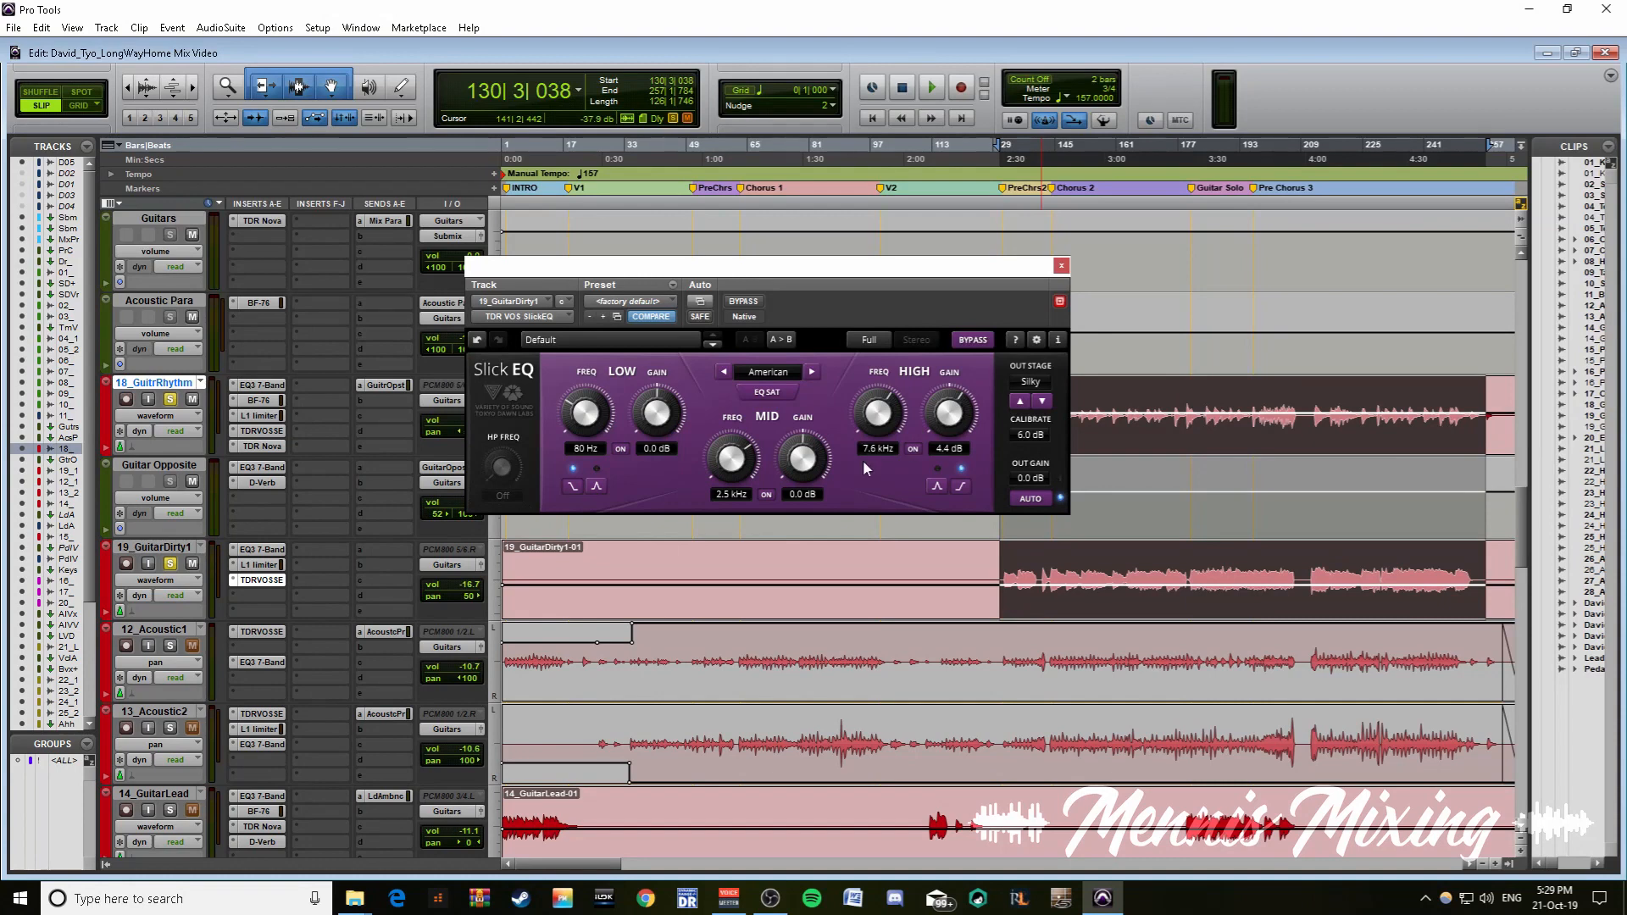
click(1061, 265)
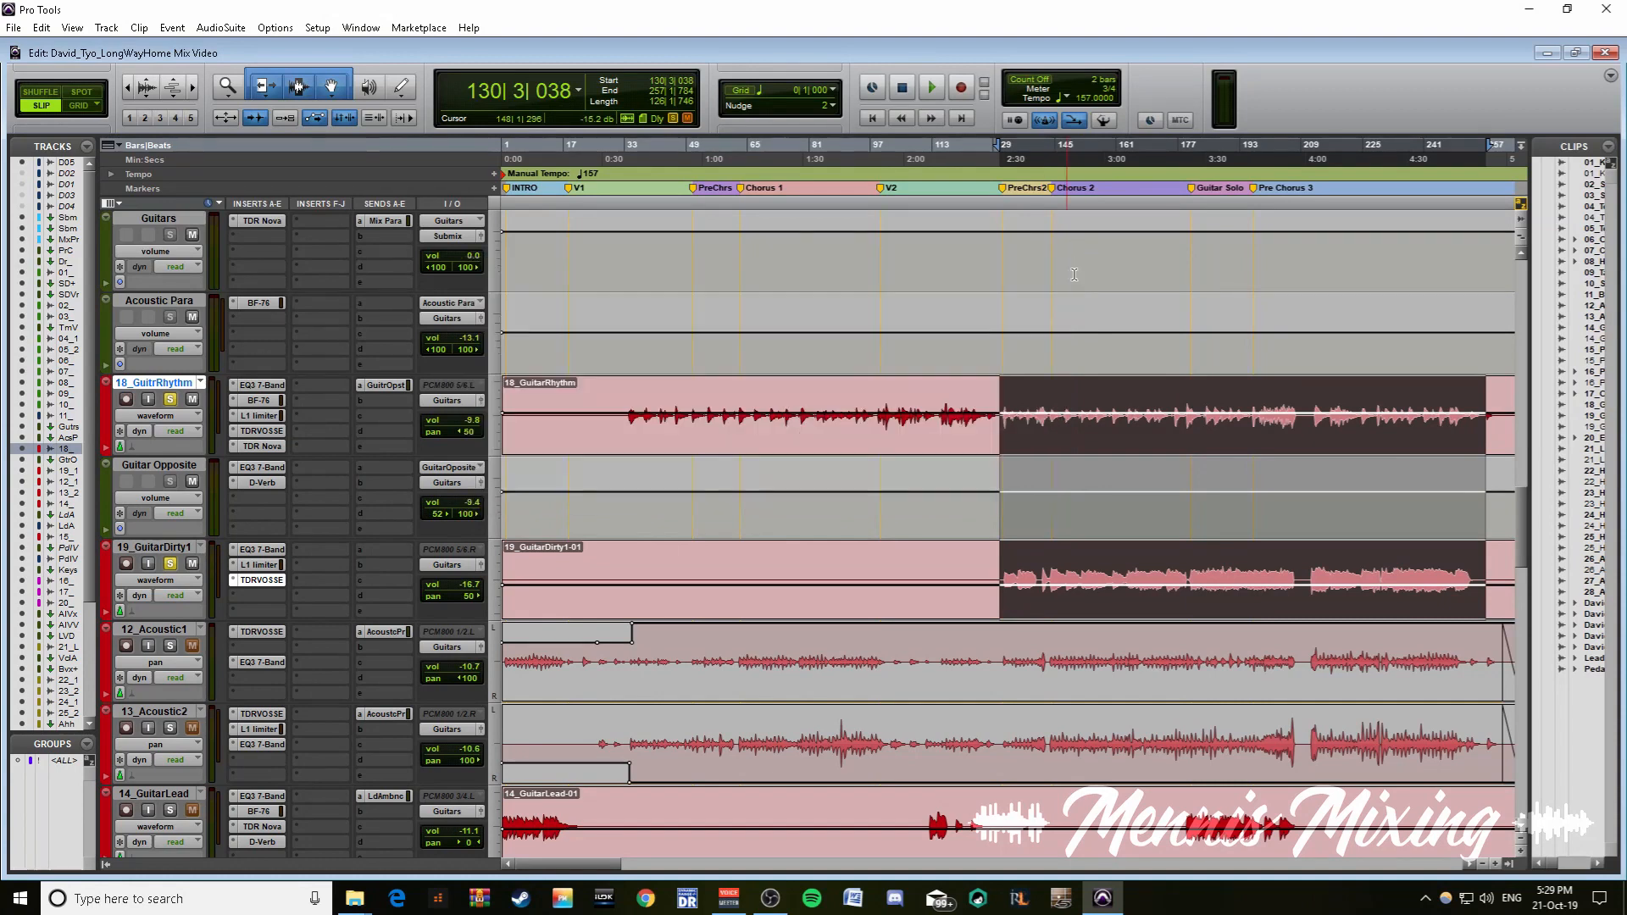
- Clear the solos and switch the guitar tracks around 15_PedalSteel from waveform to volume automation view
alt+click(171, 564)
scroll(1180, 475, down, 2)
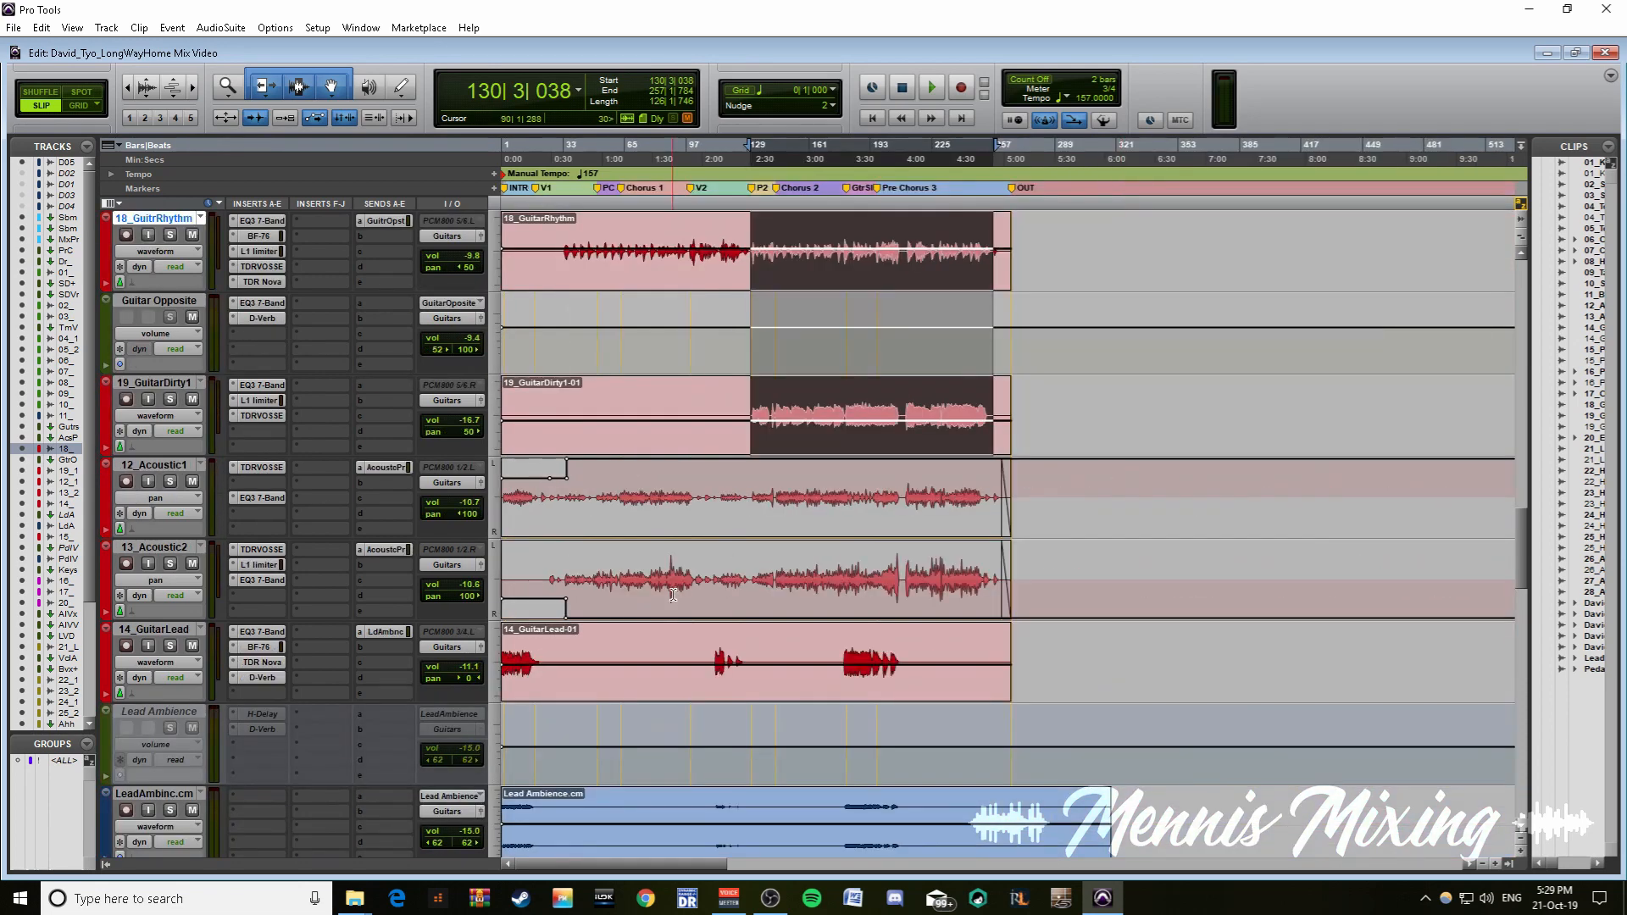
scroll(802, 620, down, 4)
key(r)
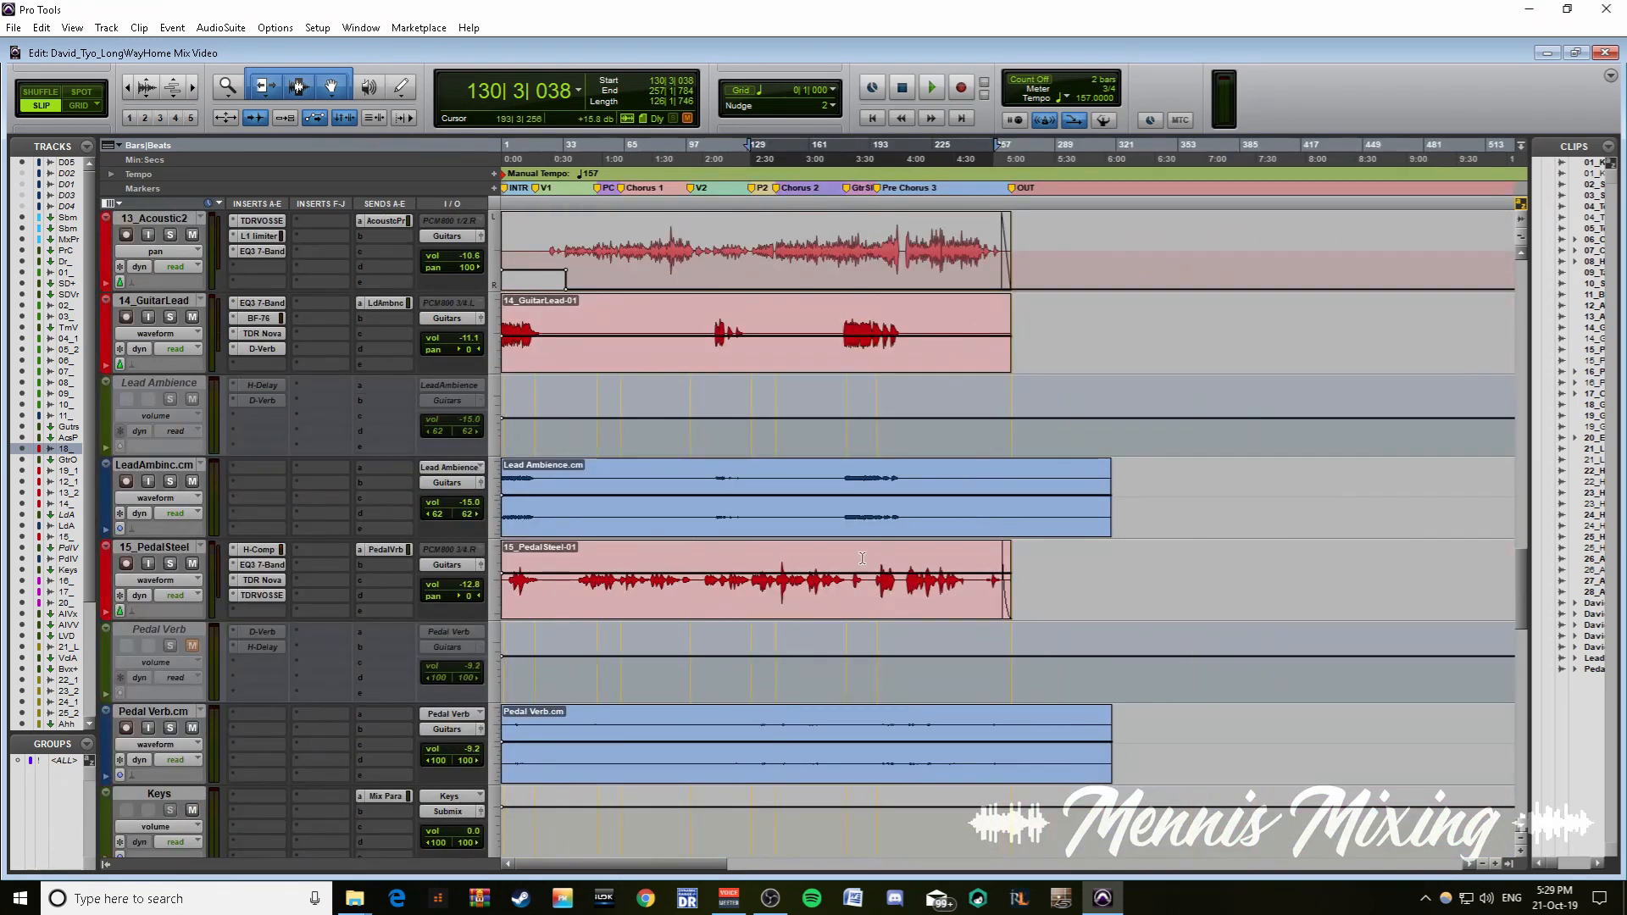
click(568, 552)
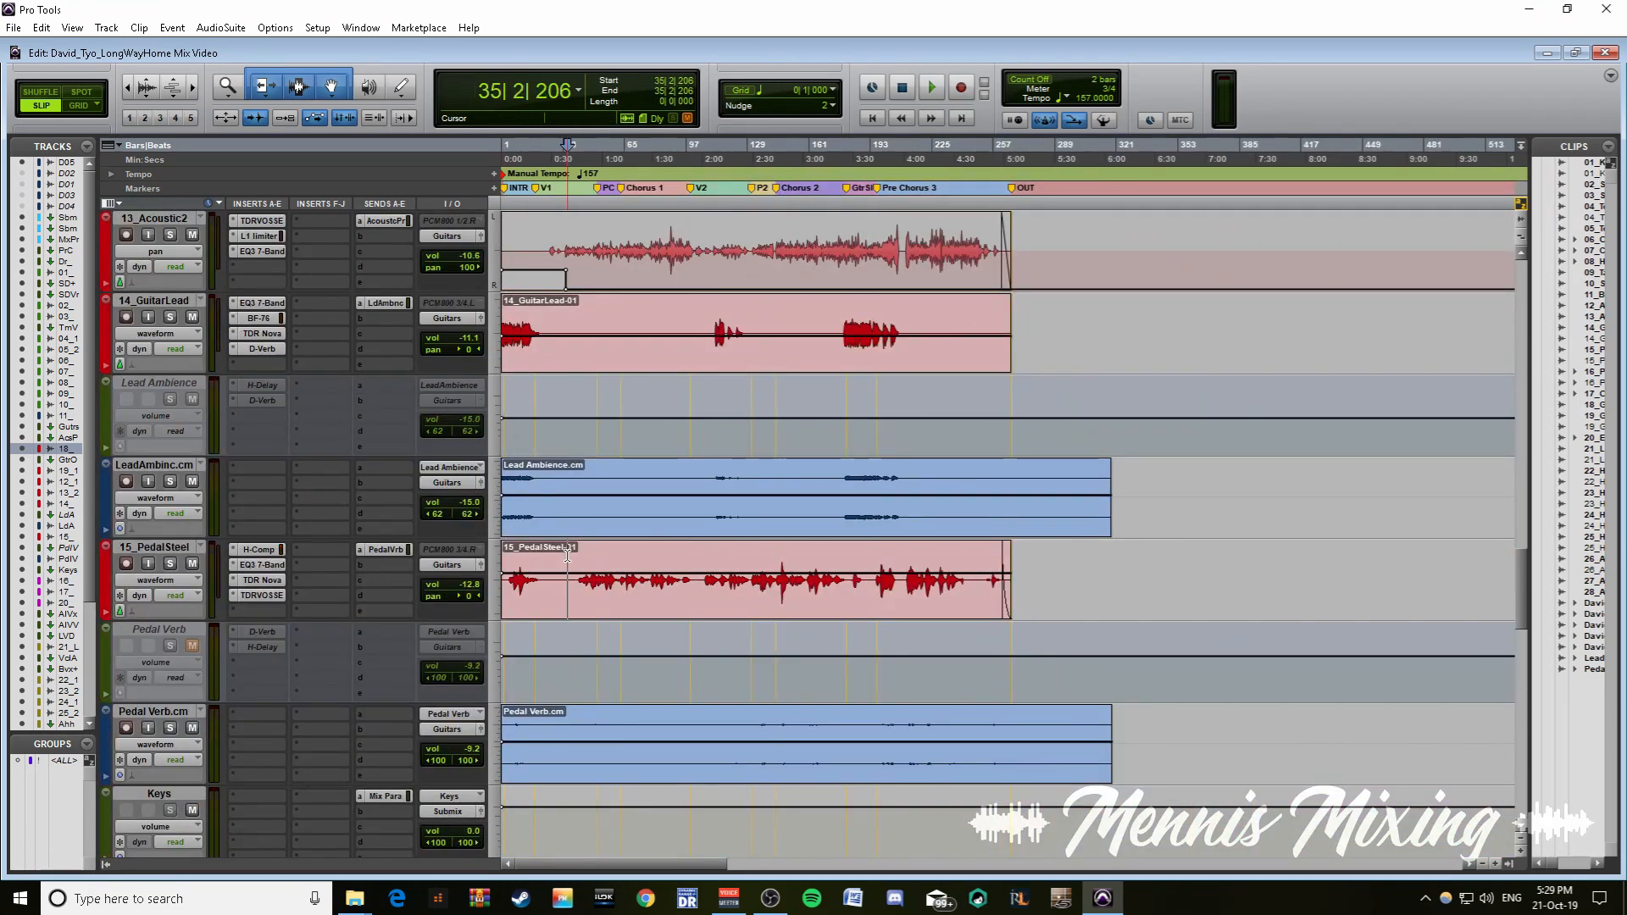
key(minus)
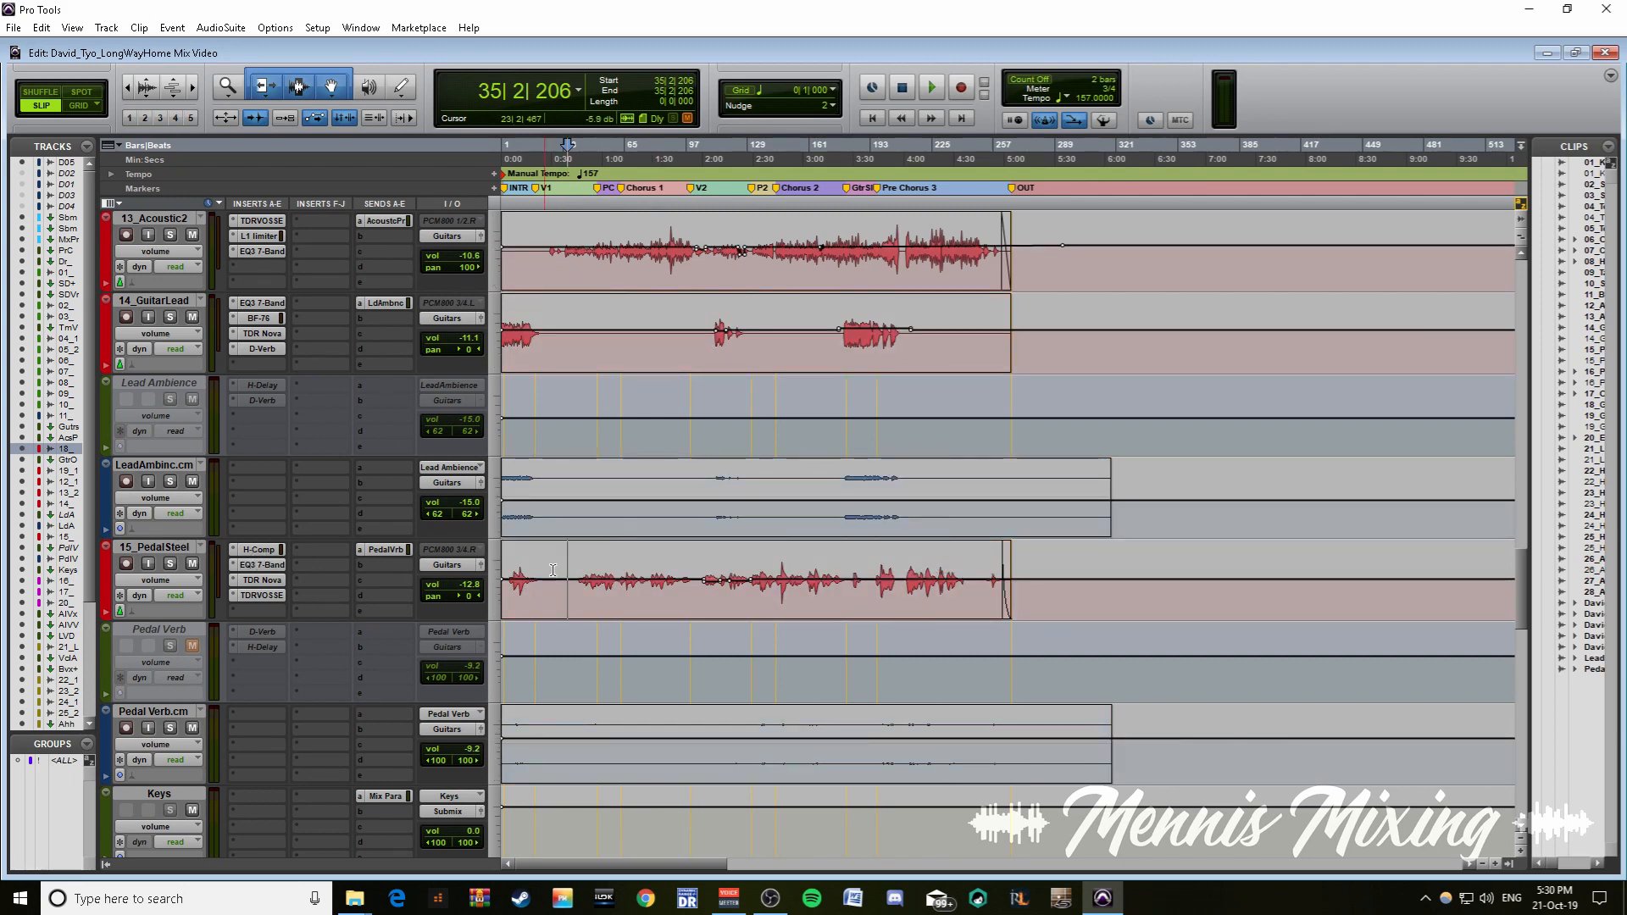
click(616, 575)
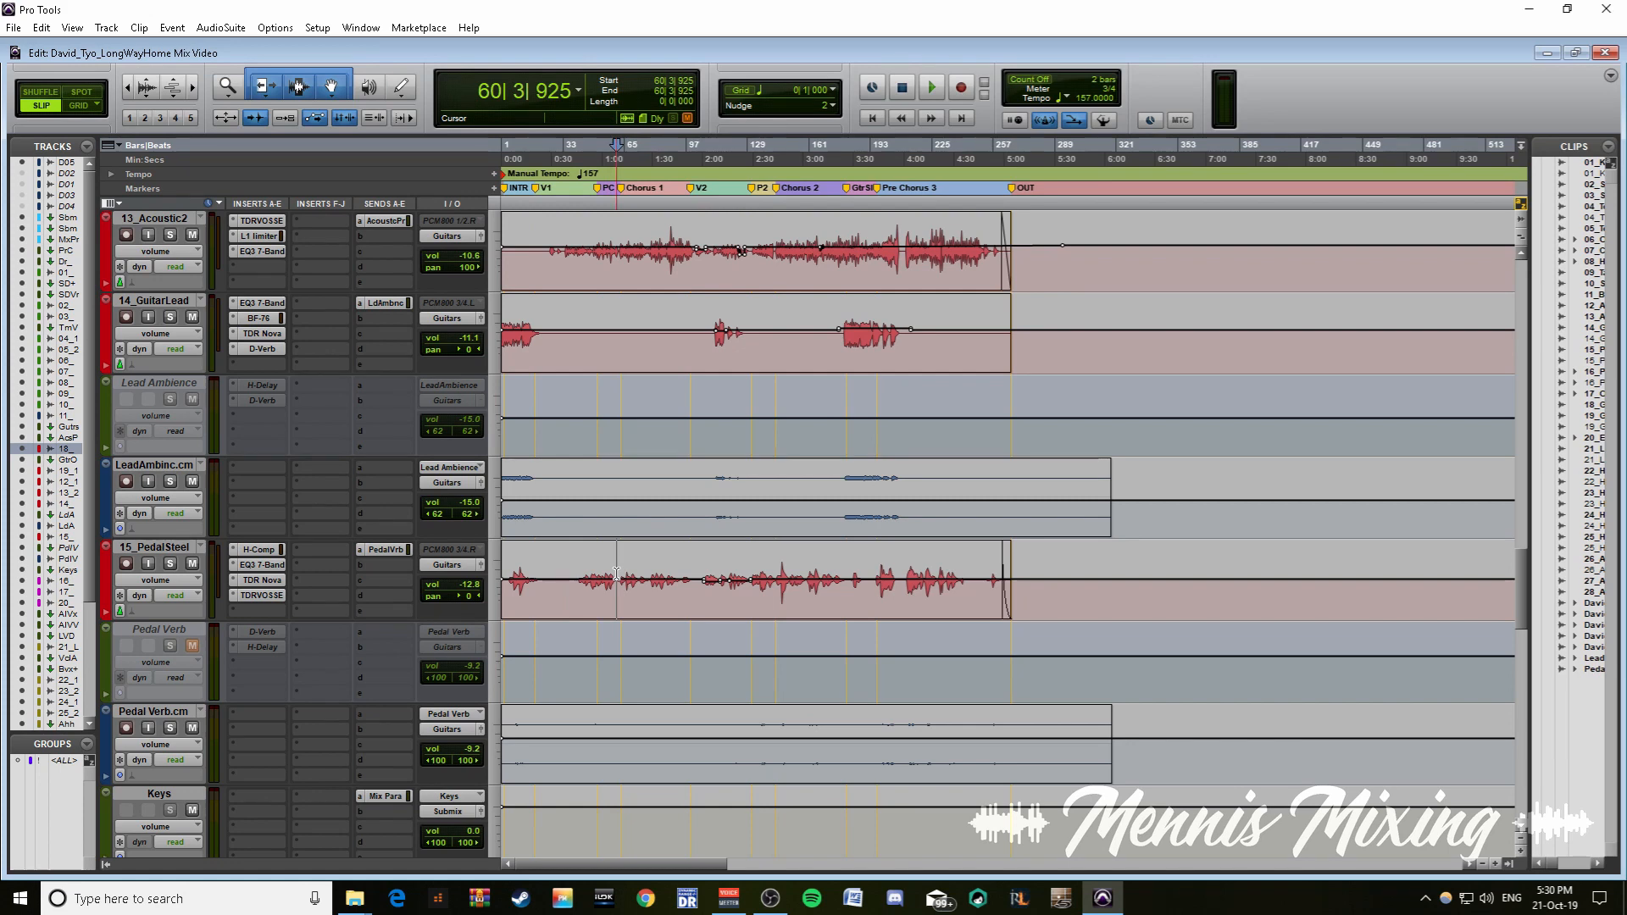
- Select the intro phrase on 15_PedalSteel, from about bar 4 to bar 21
key(Return)
key(ctrl+bracketright)
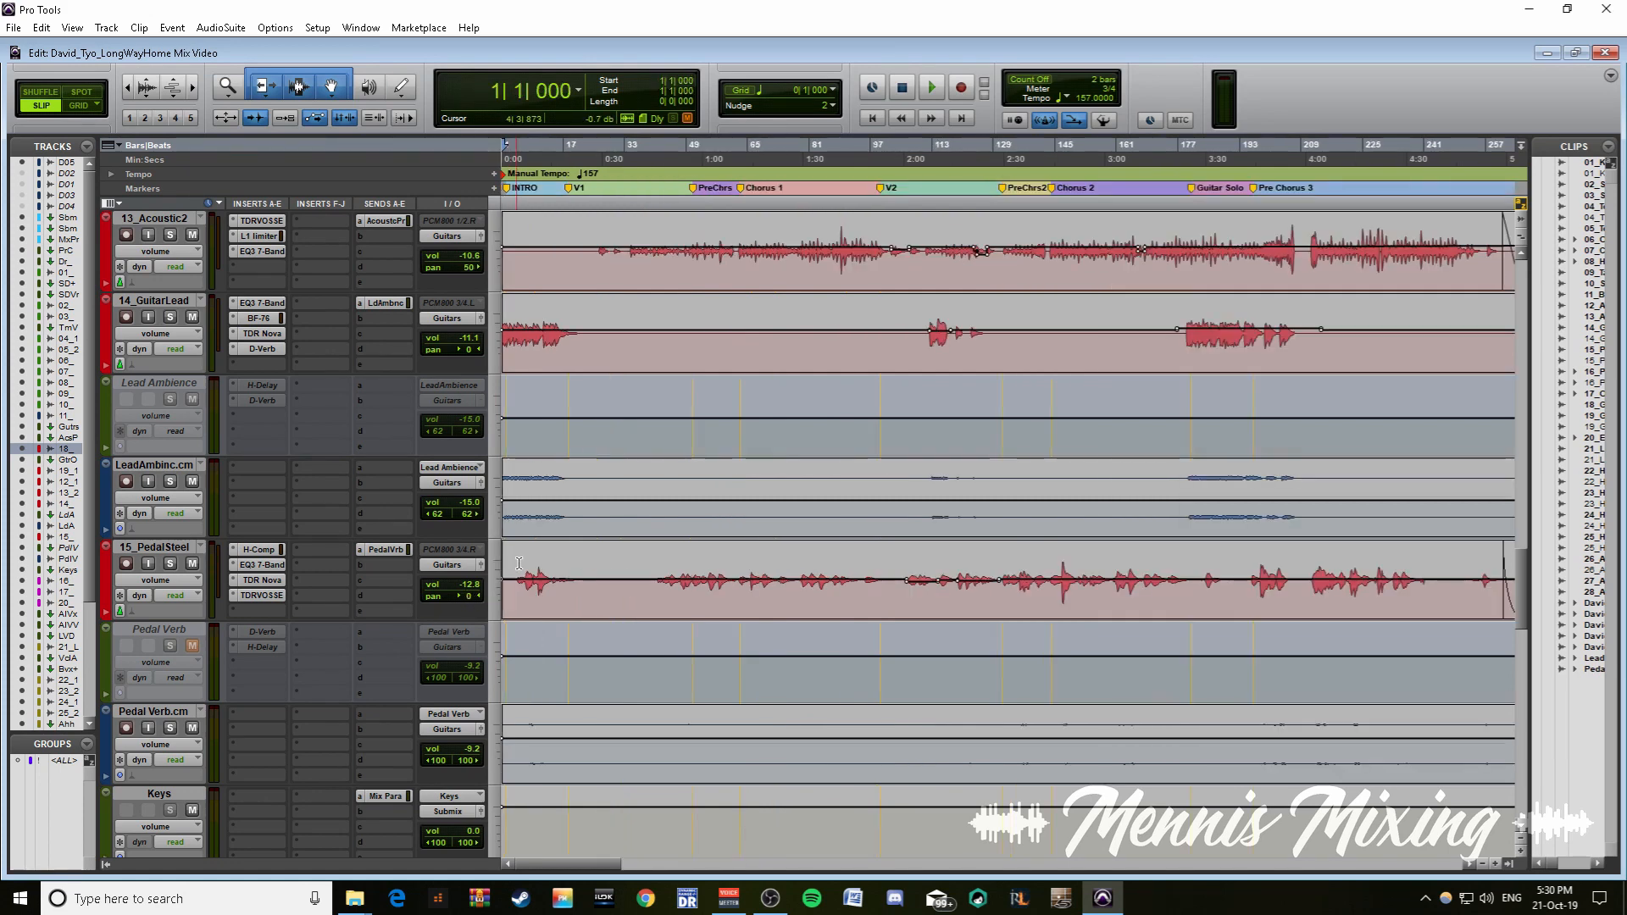
key(ctrl+bracketright)
drag(533, 576, 638, 583)
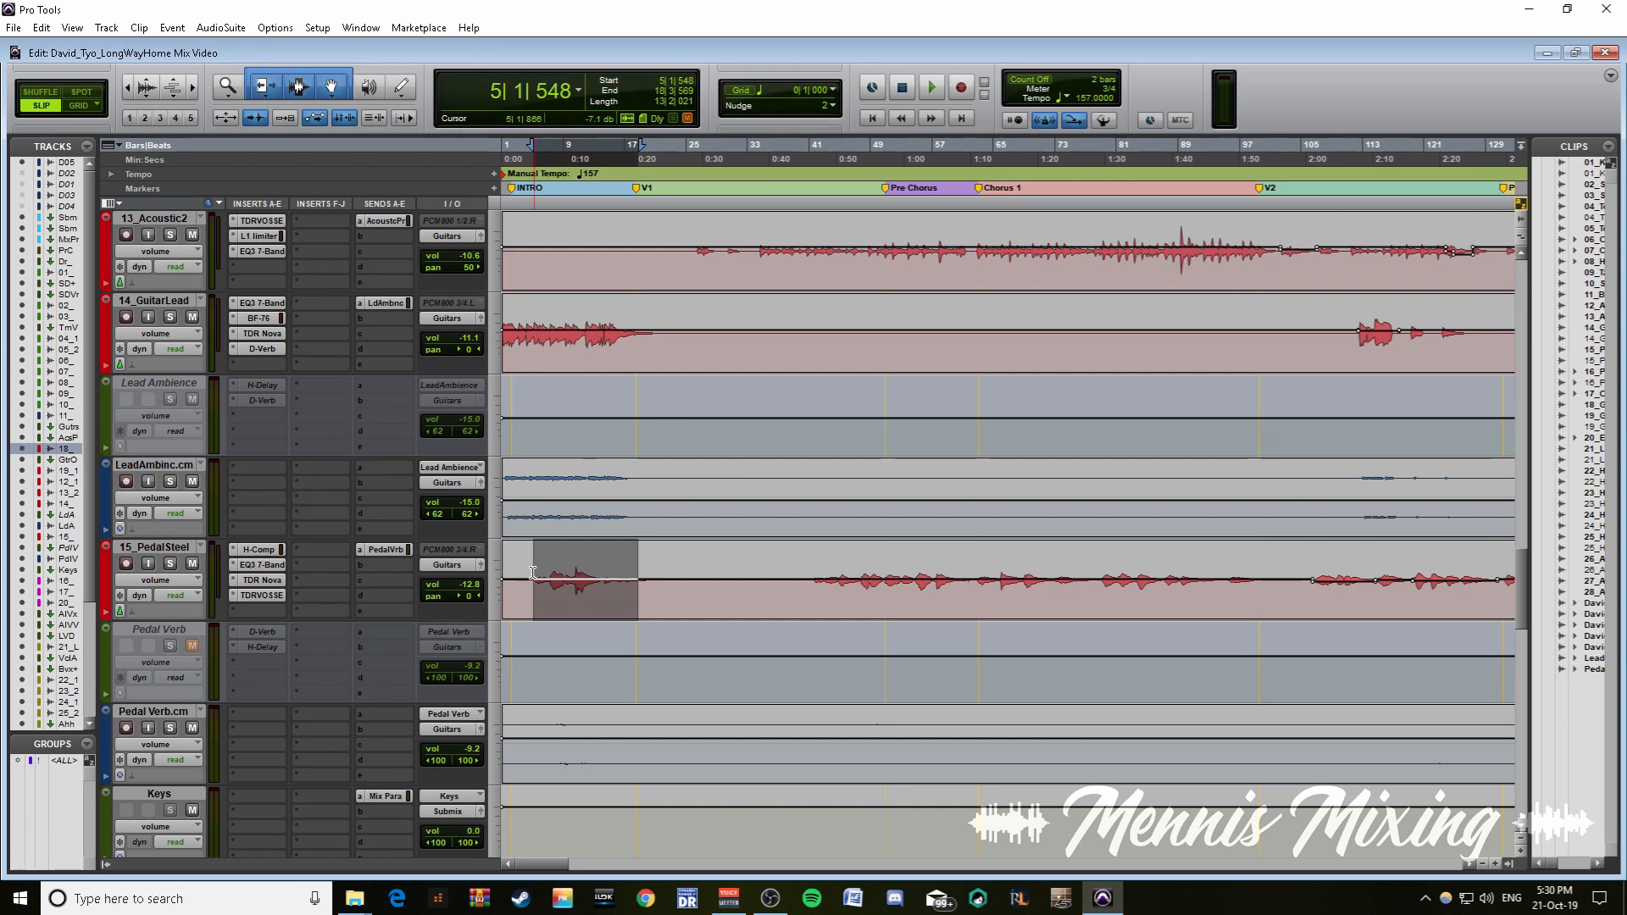
drag(530, 575, 675, 569)
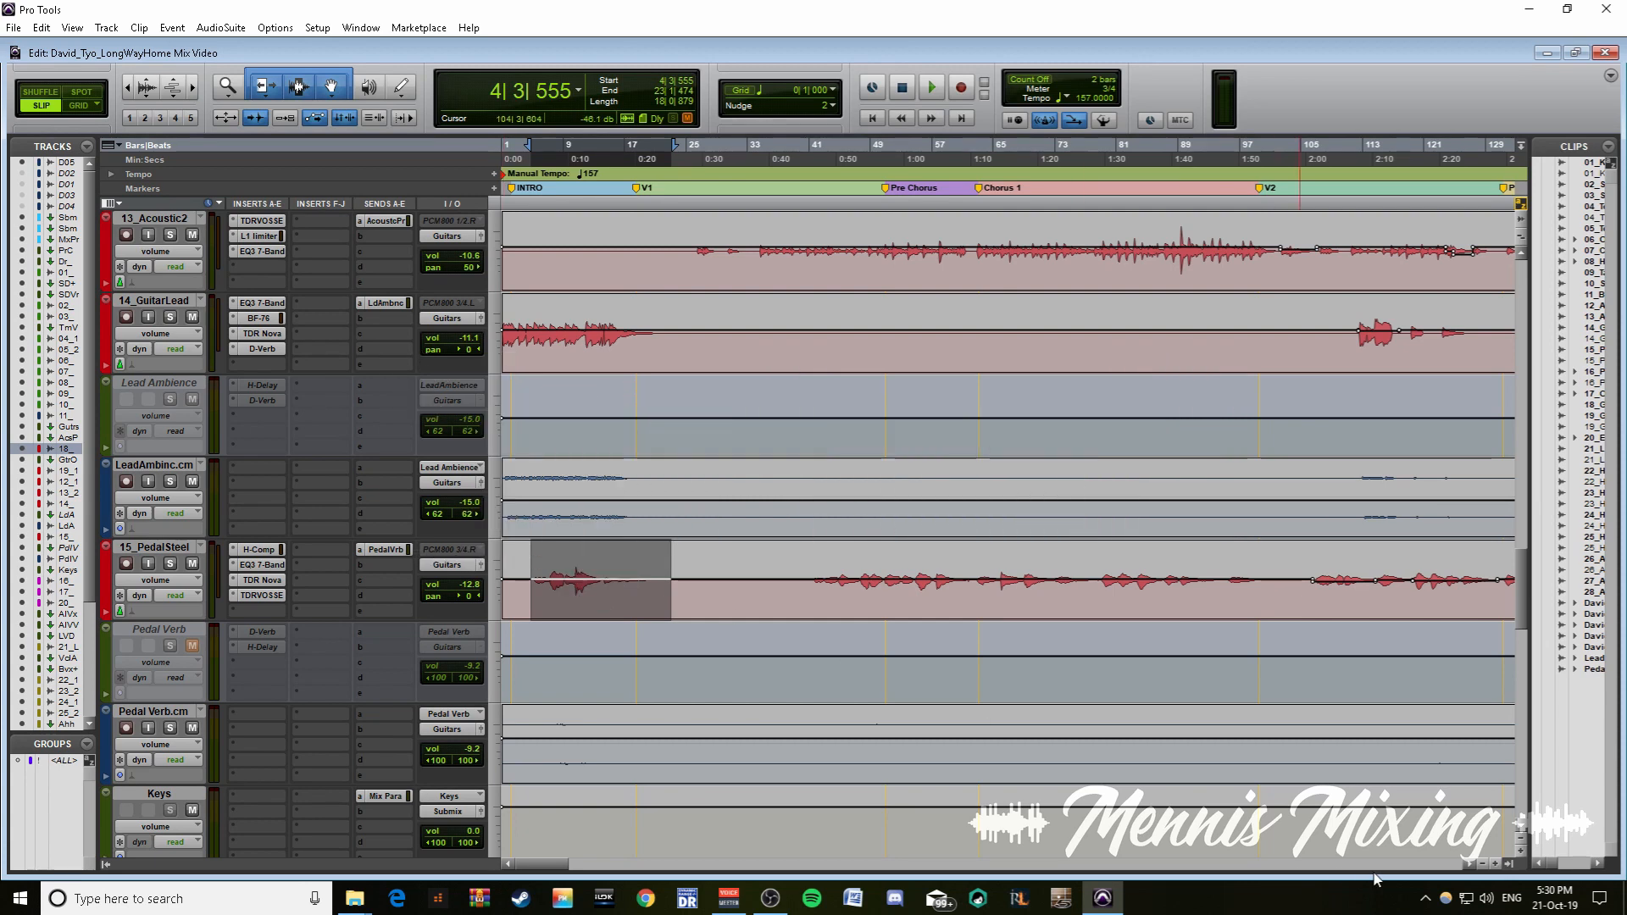
click(1425, 907)
click(1425, 911)
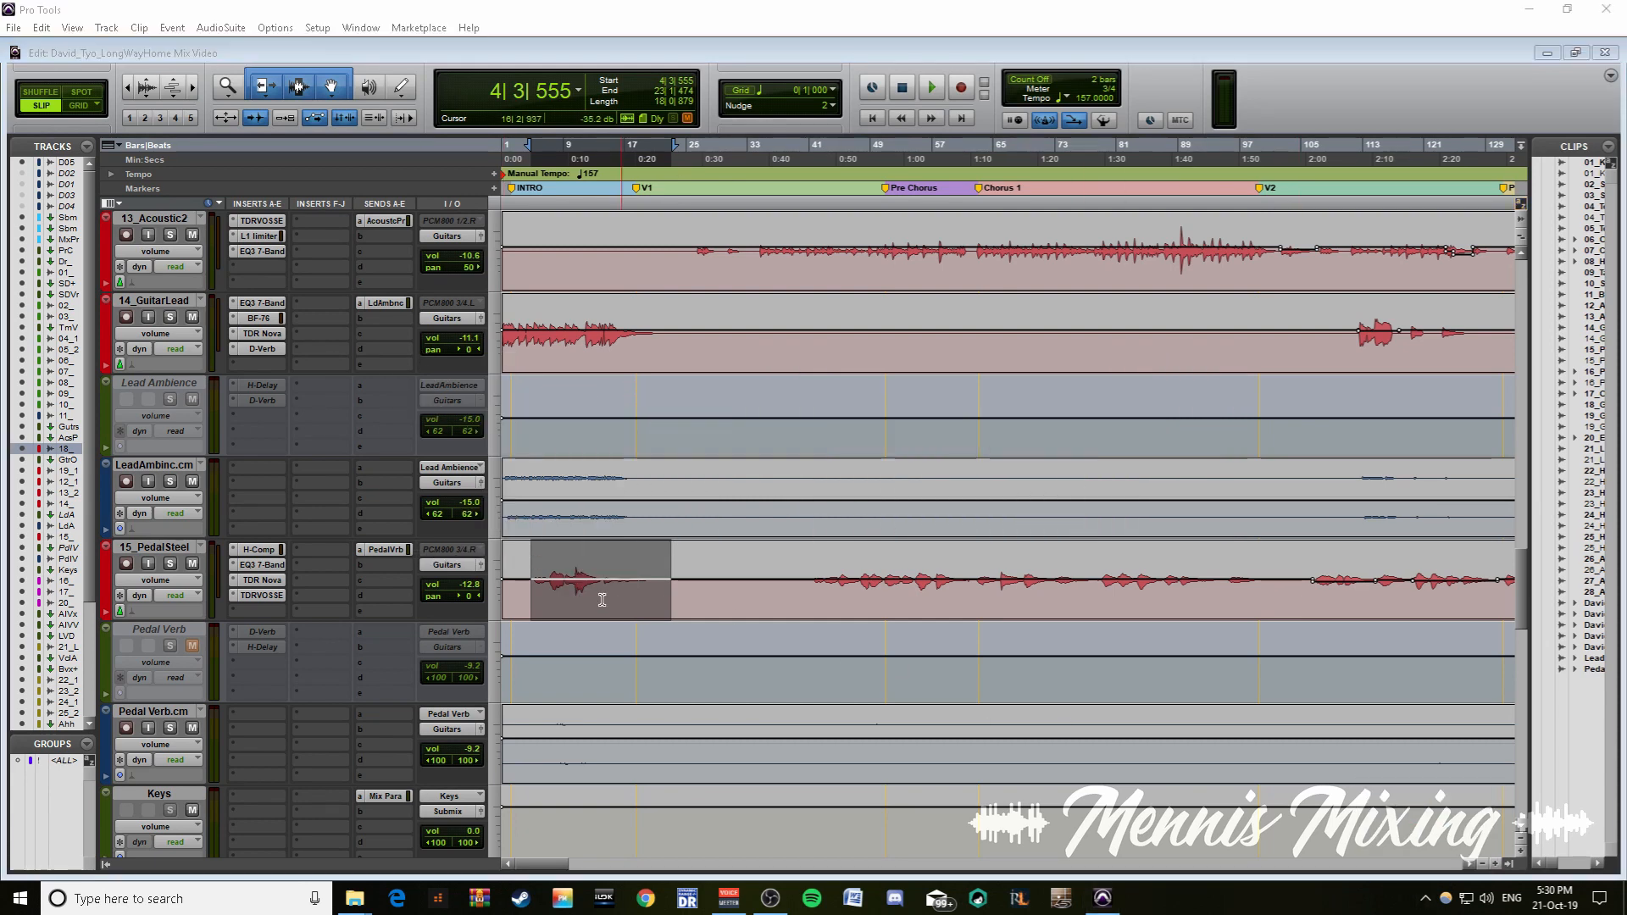
drag(531, 560, 657, 560)
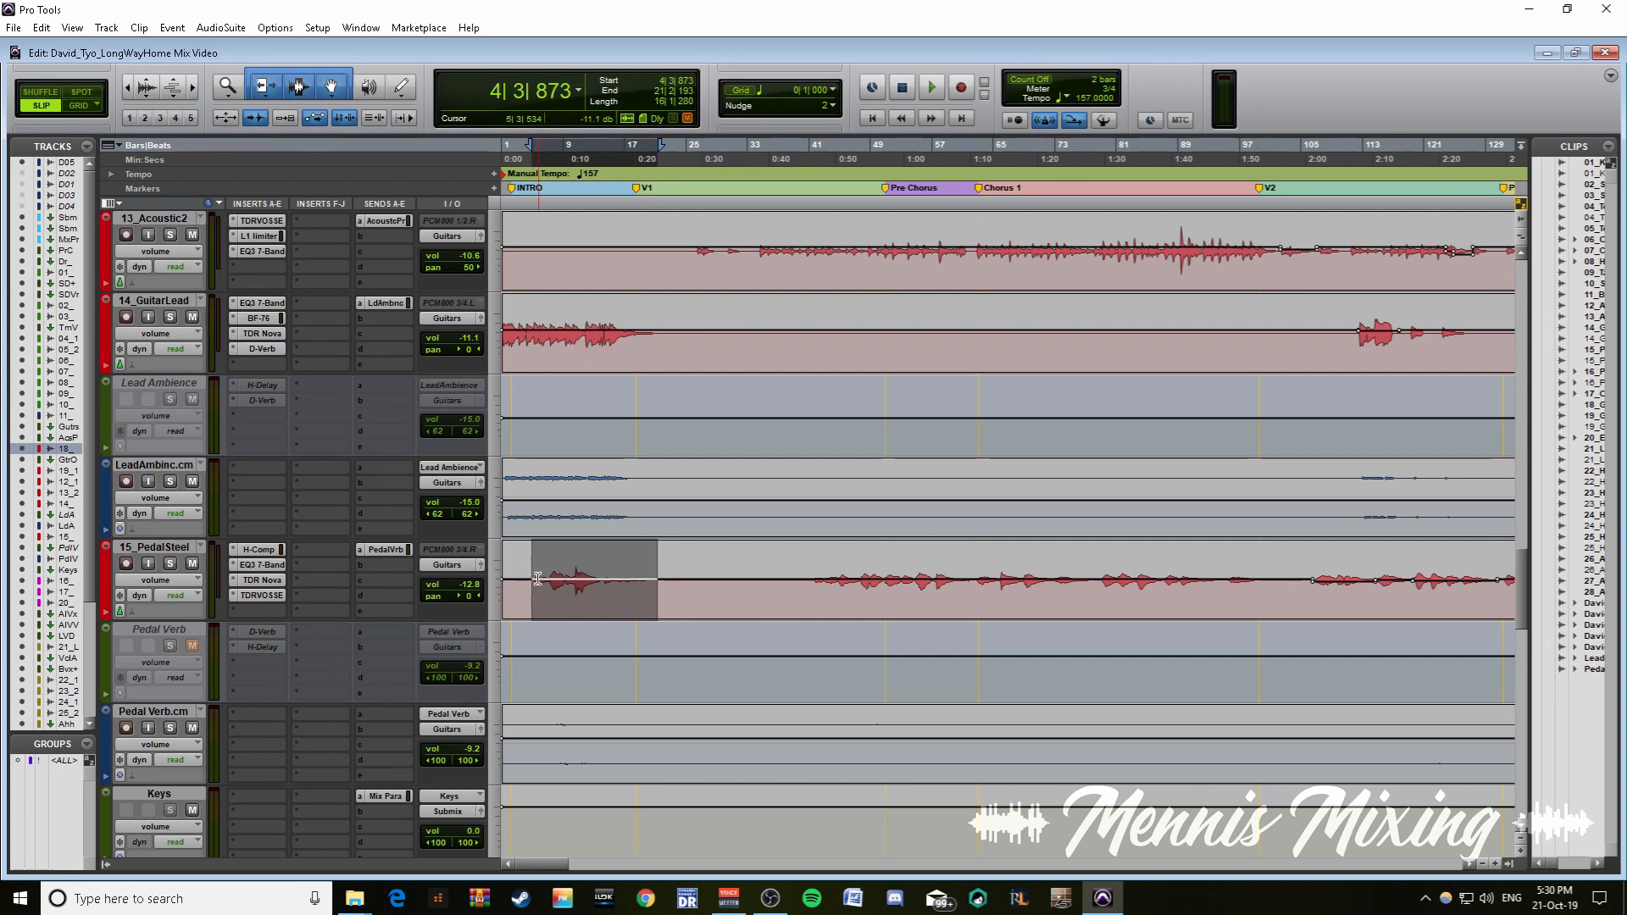
- Bypass all four inserts on 15_PedalSteel, solo the track, and play the intro phrase without processing
click(273, 550)
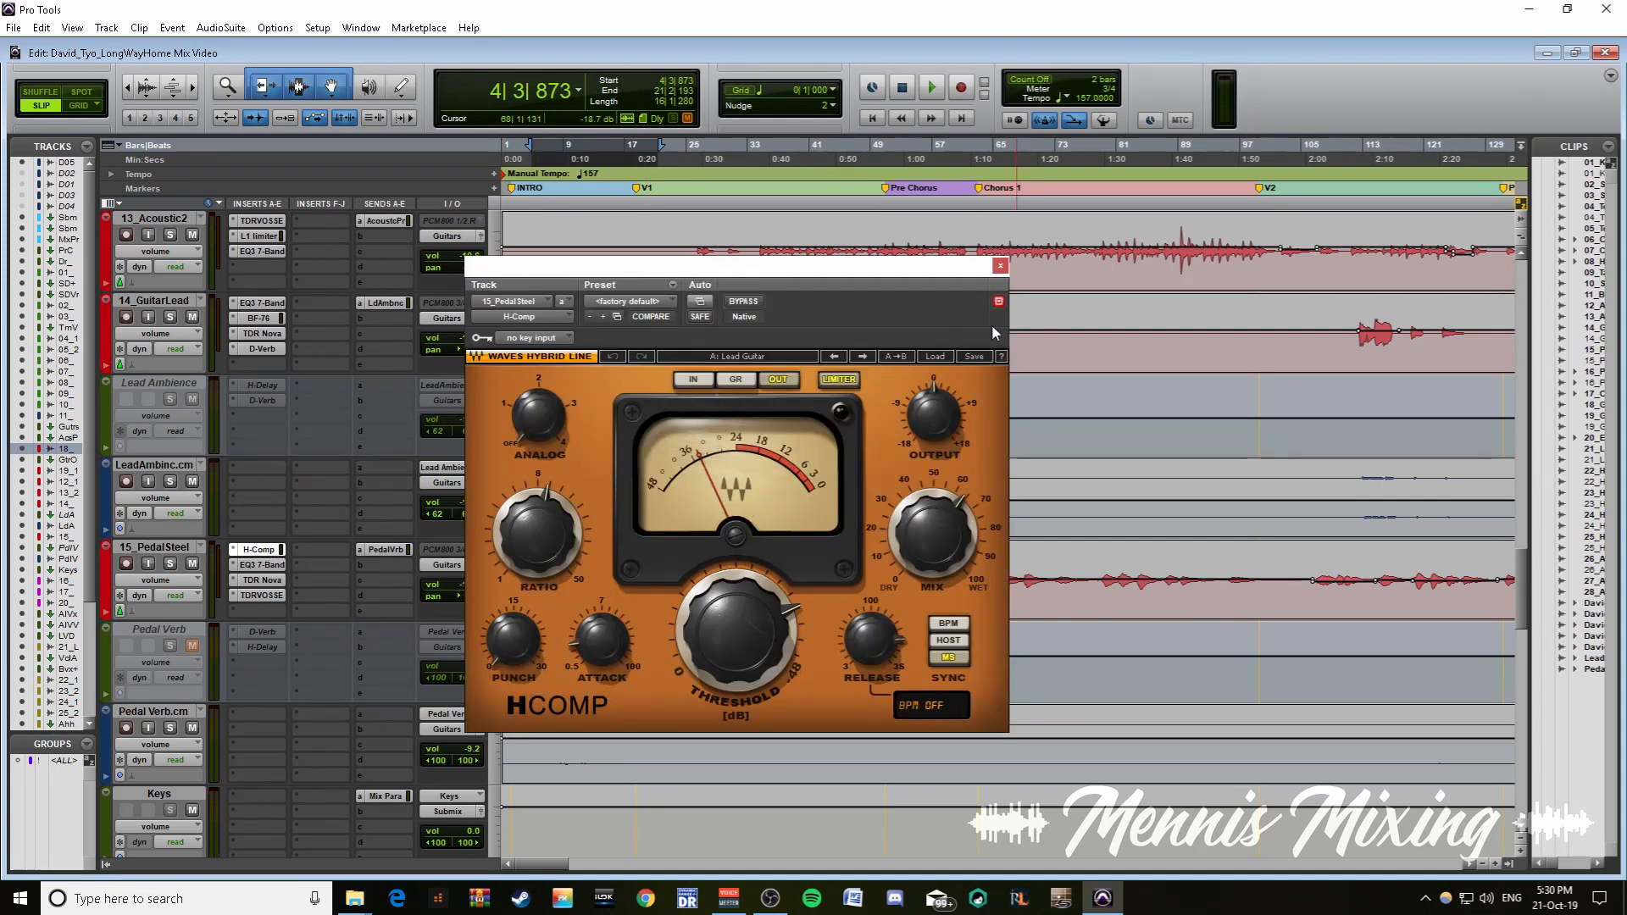
drag(816, 269, 521, 66)
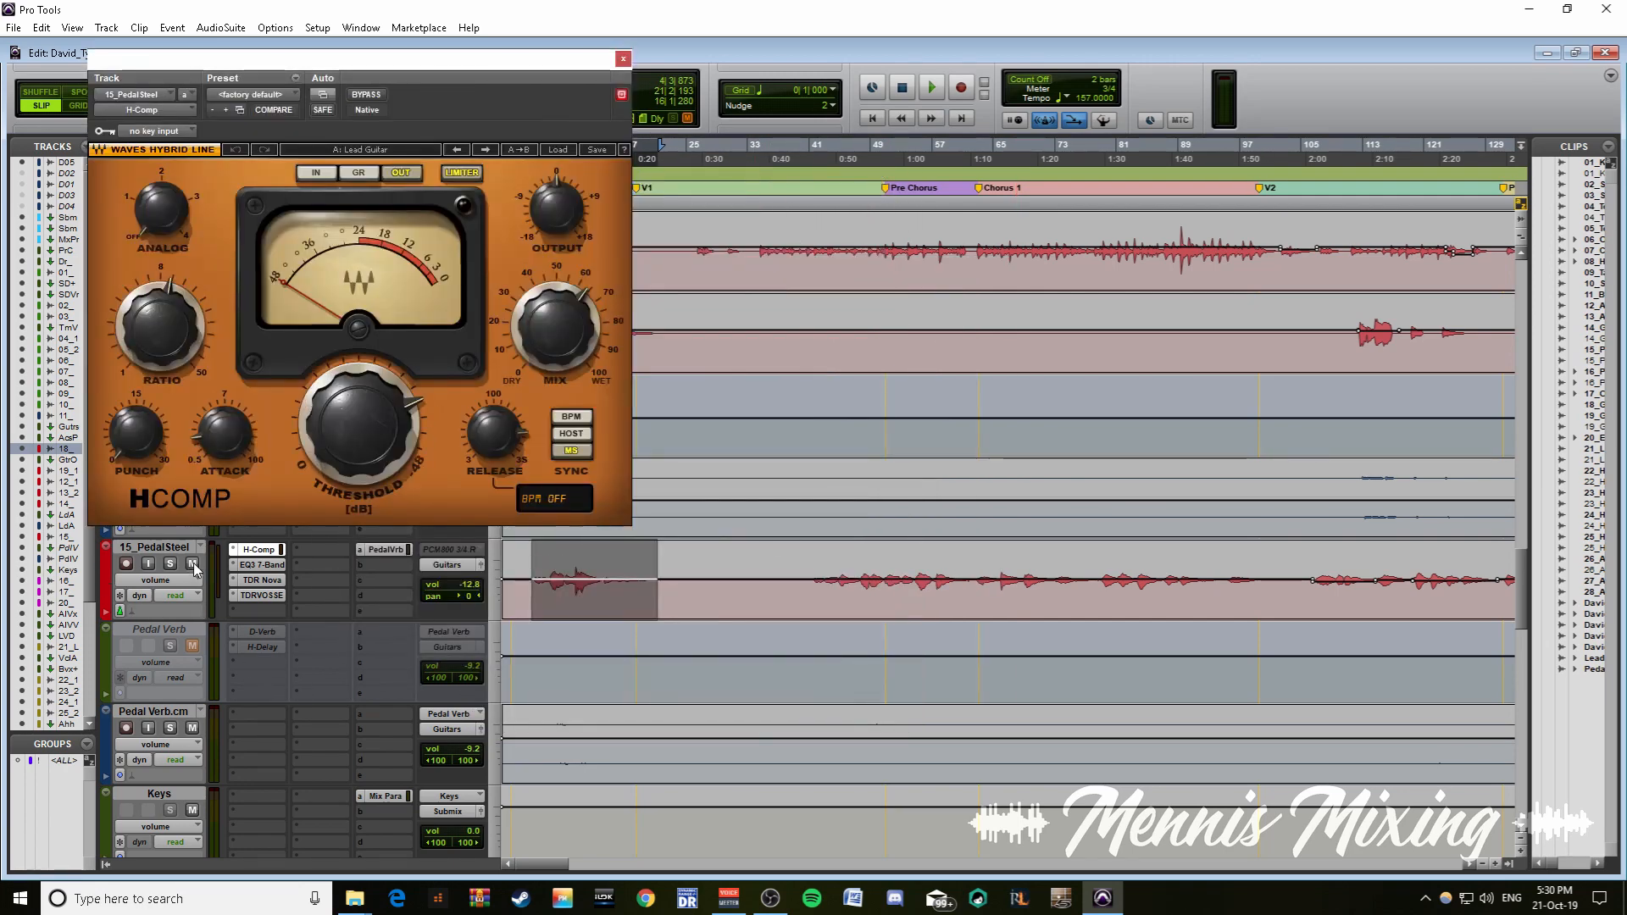
key(shift+a)
key(shift+s)
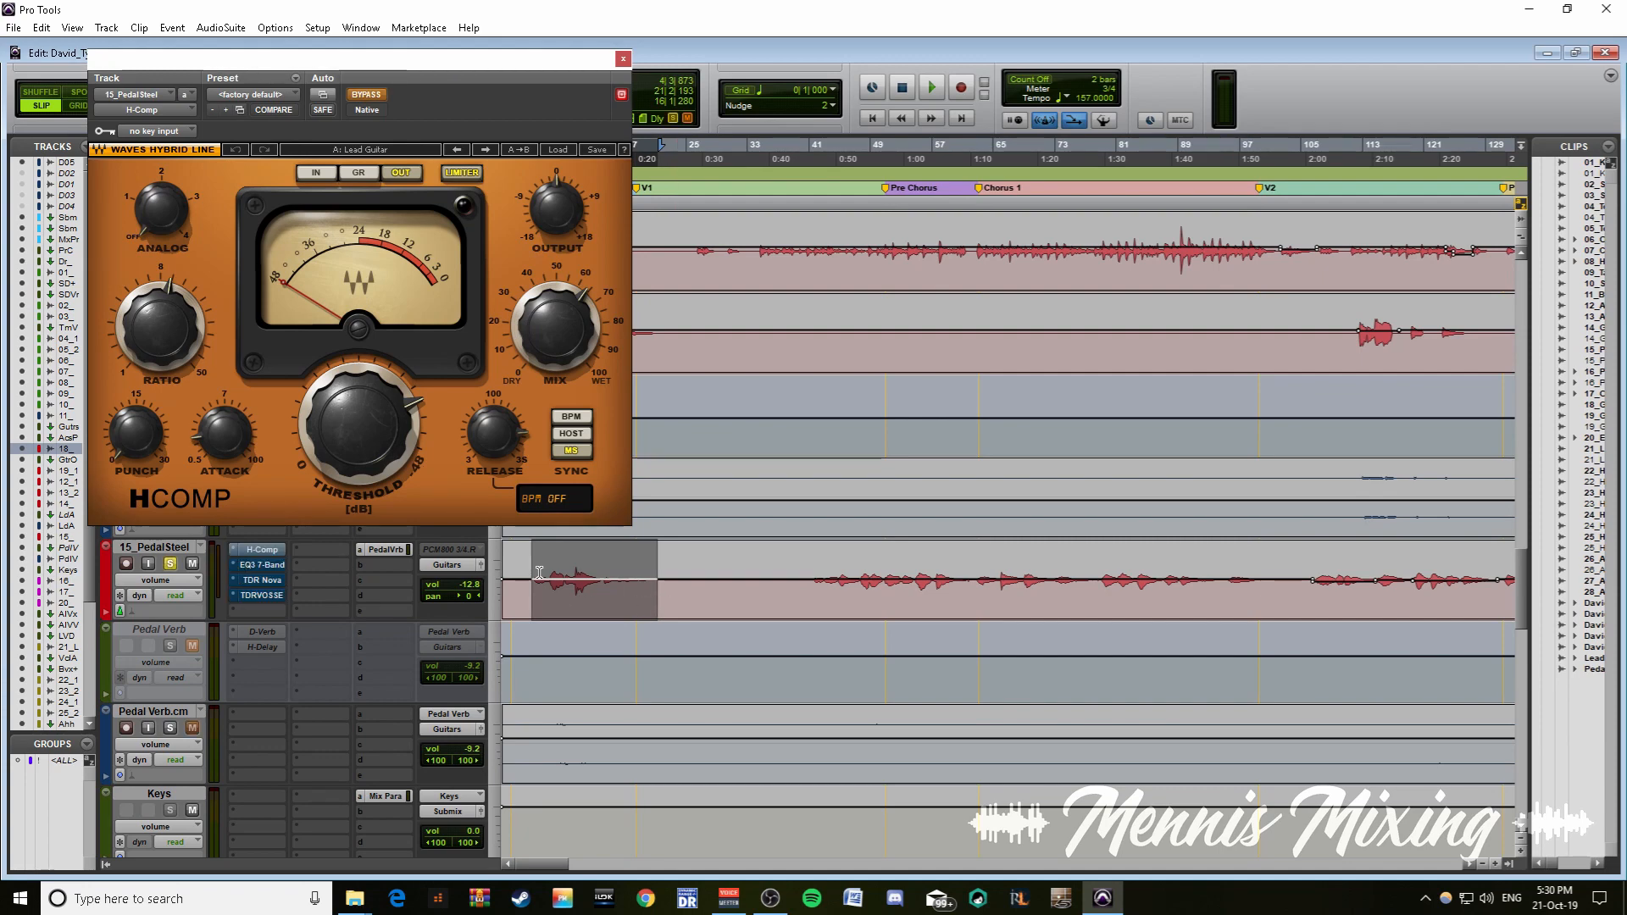
key(space)
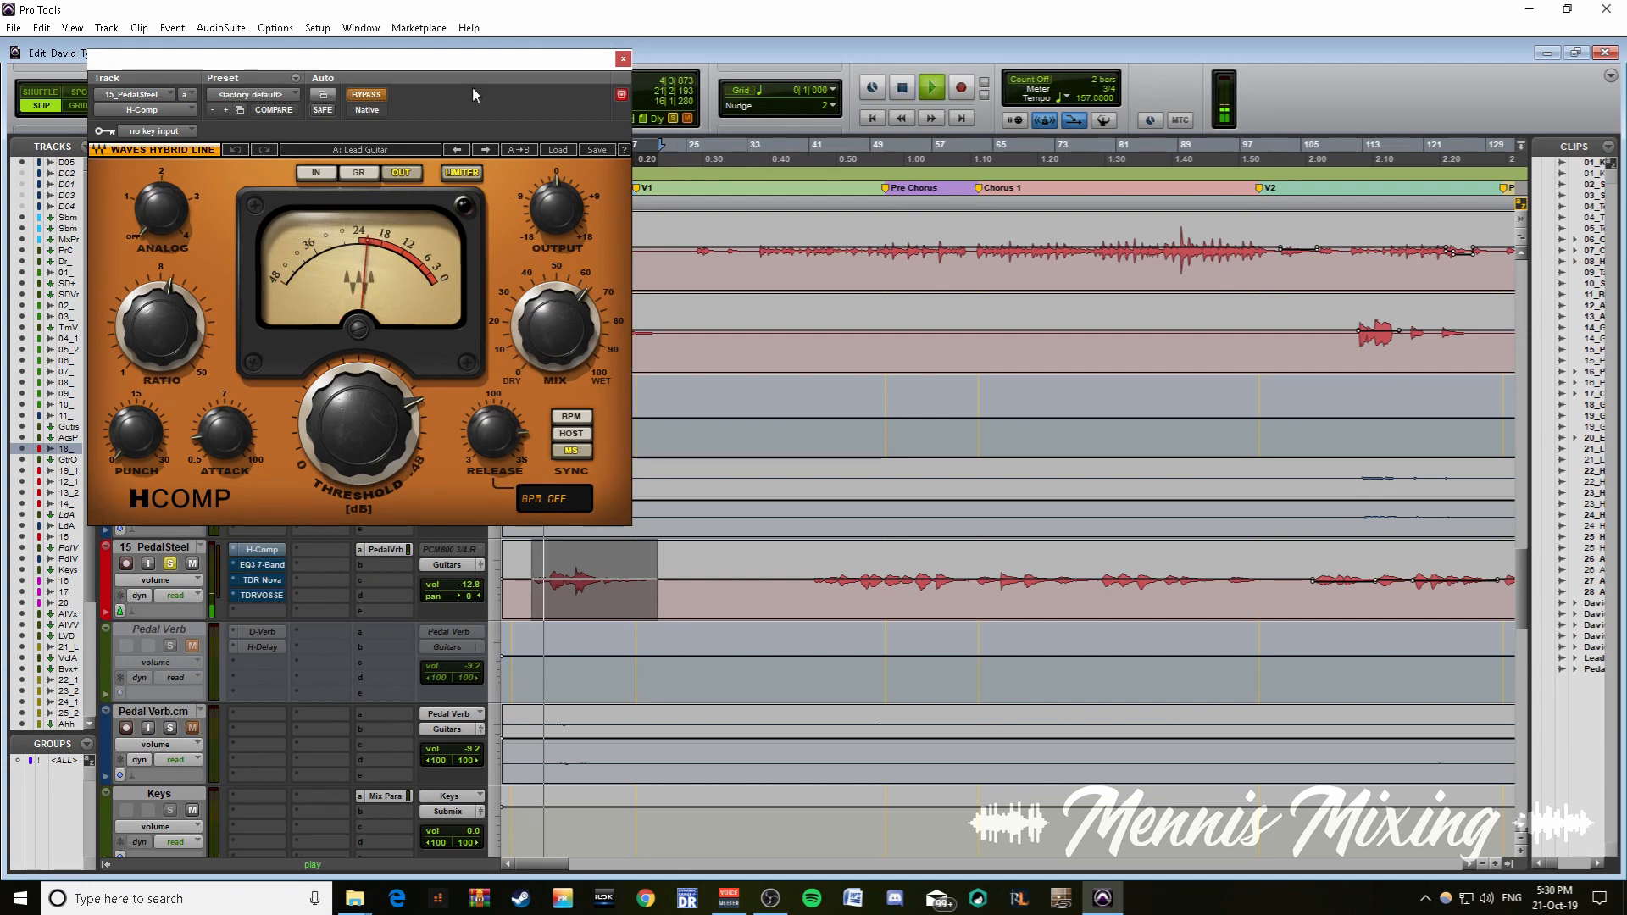
click(623, 59)
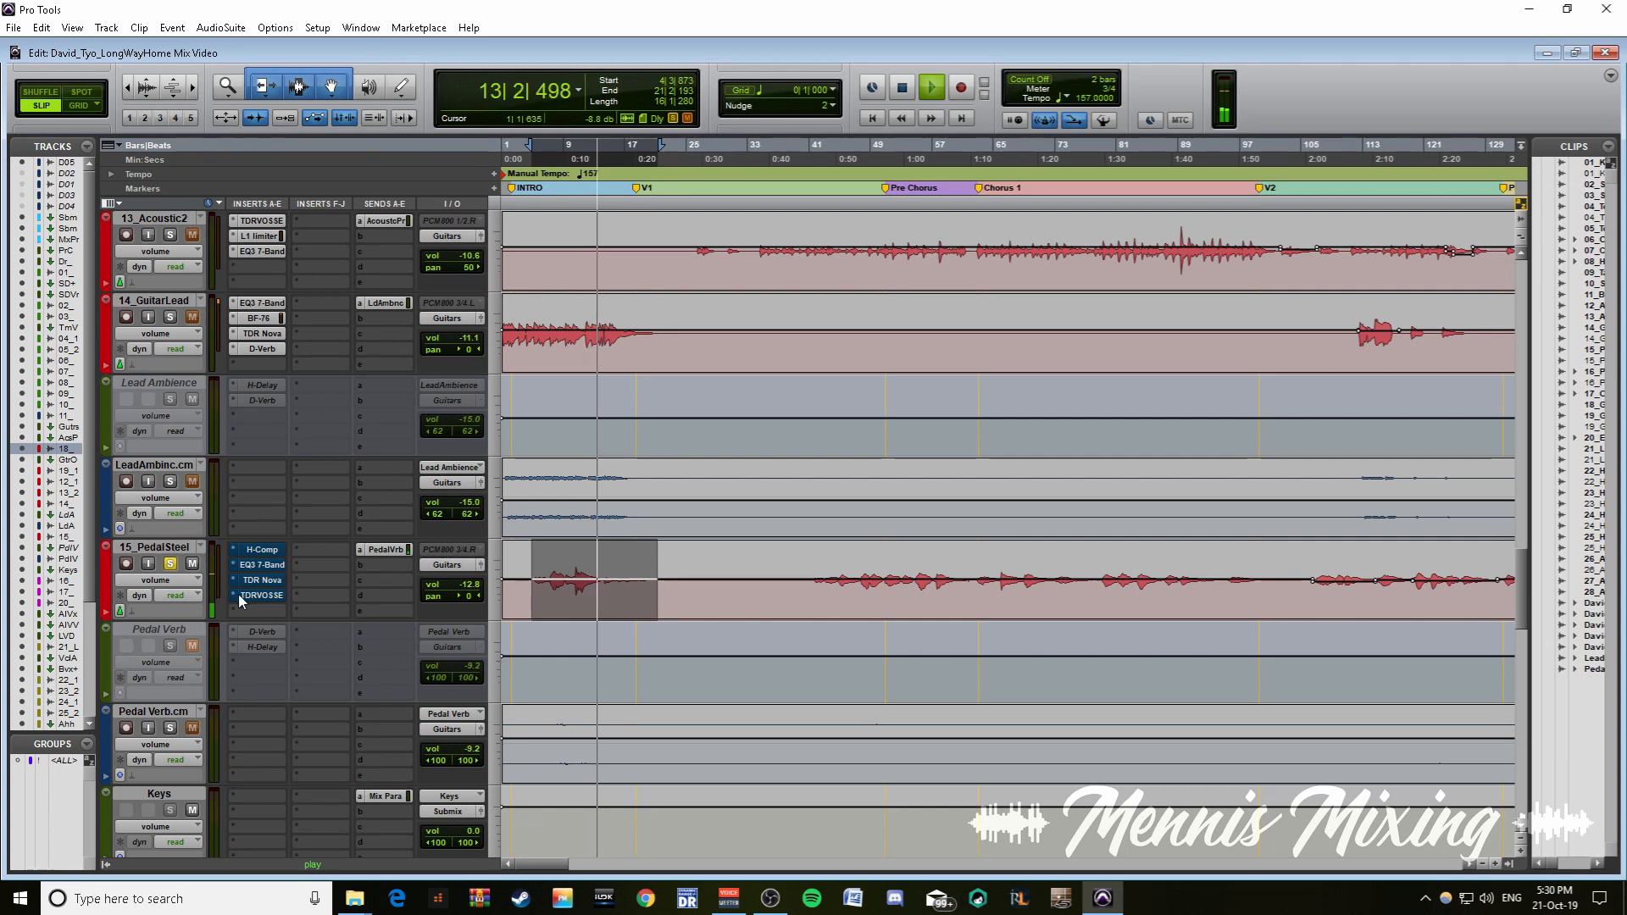
key(space)
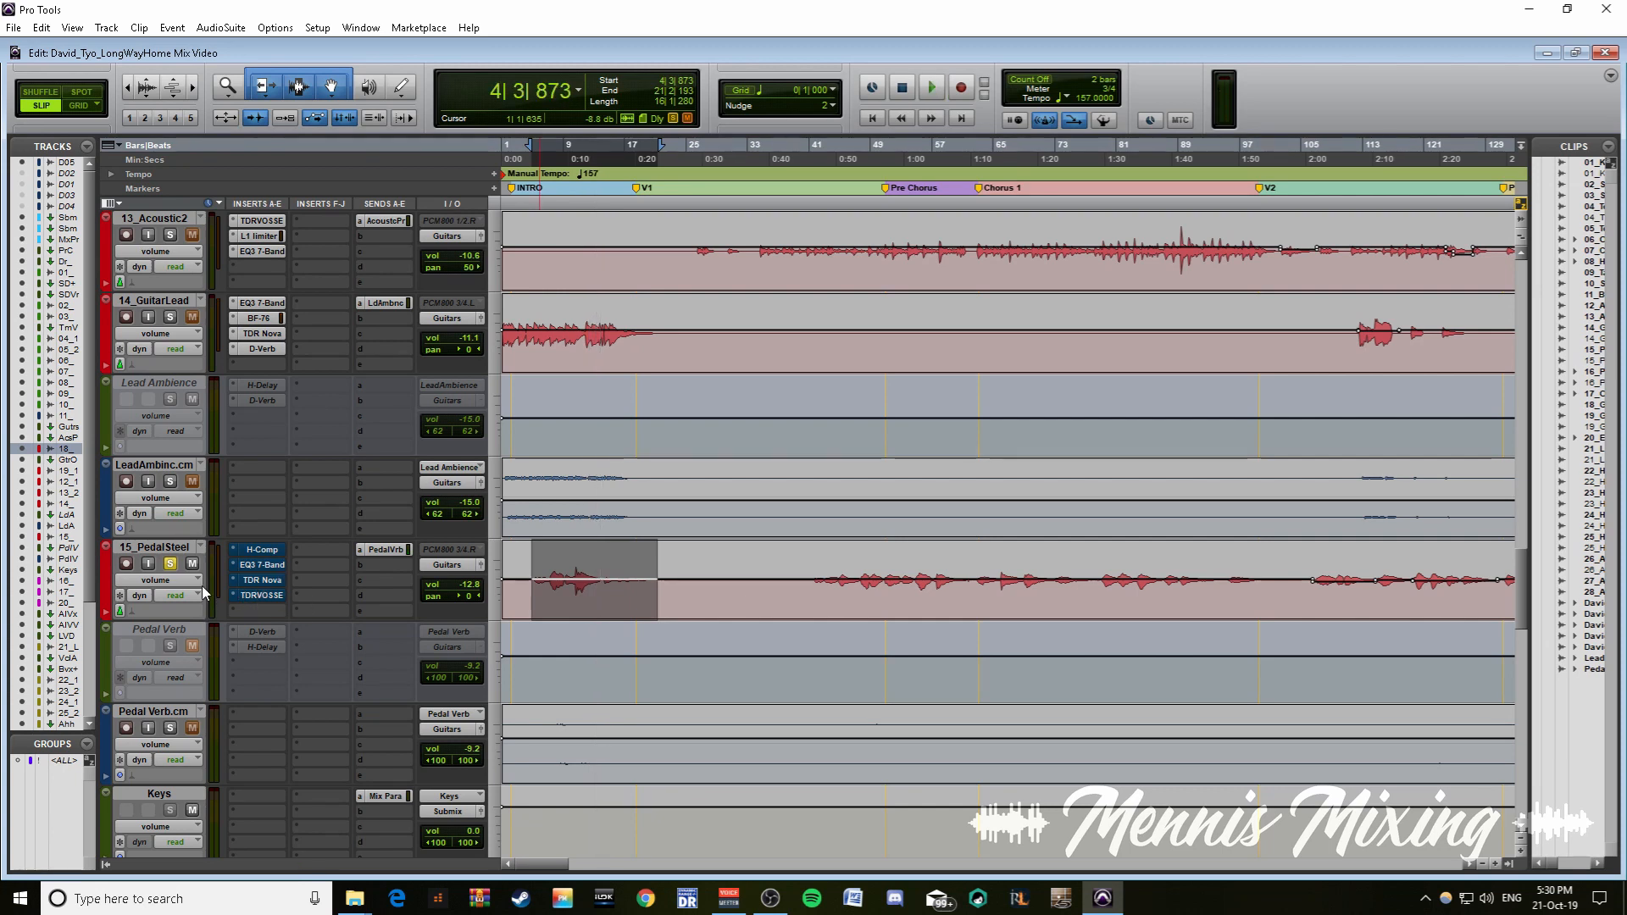
- Re-enable the EQ3 7-Band, H-Comp and TDR Nova on 15_PedalSteel, examining their settings
click(261, 564)
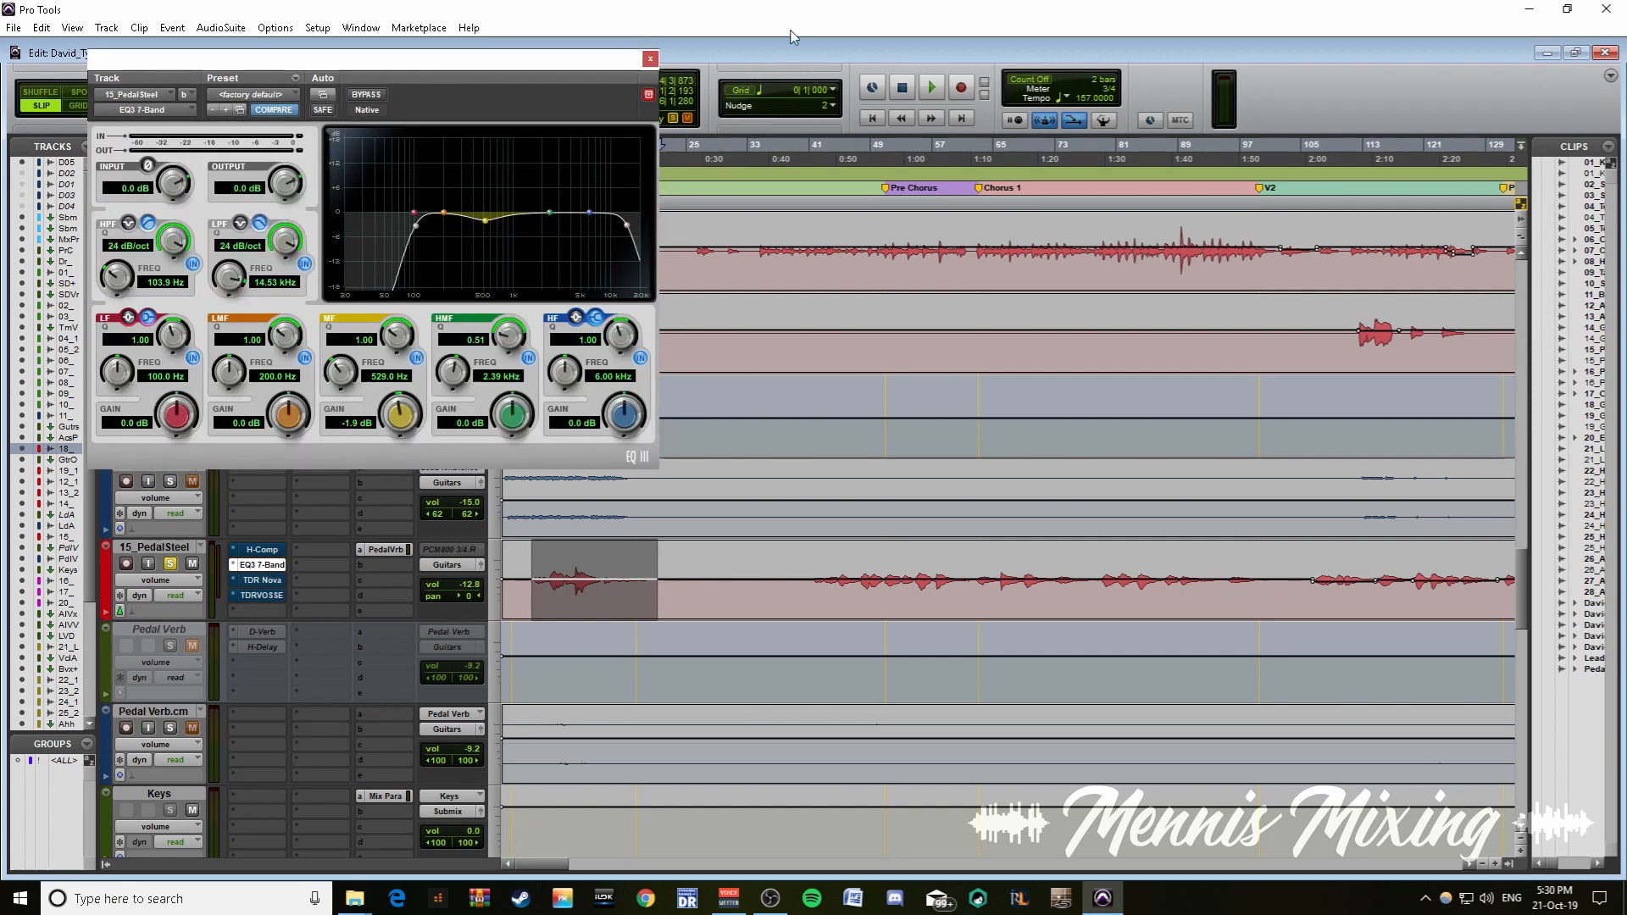
click(650, 59)
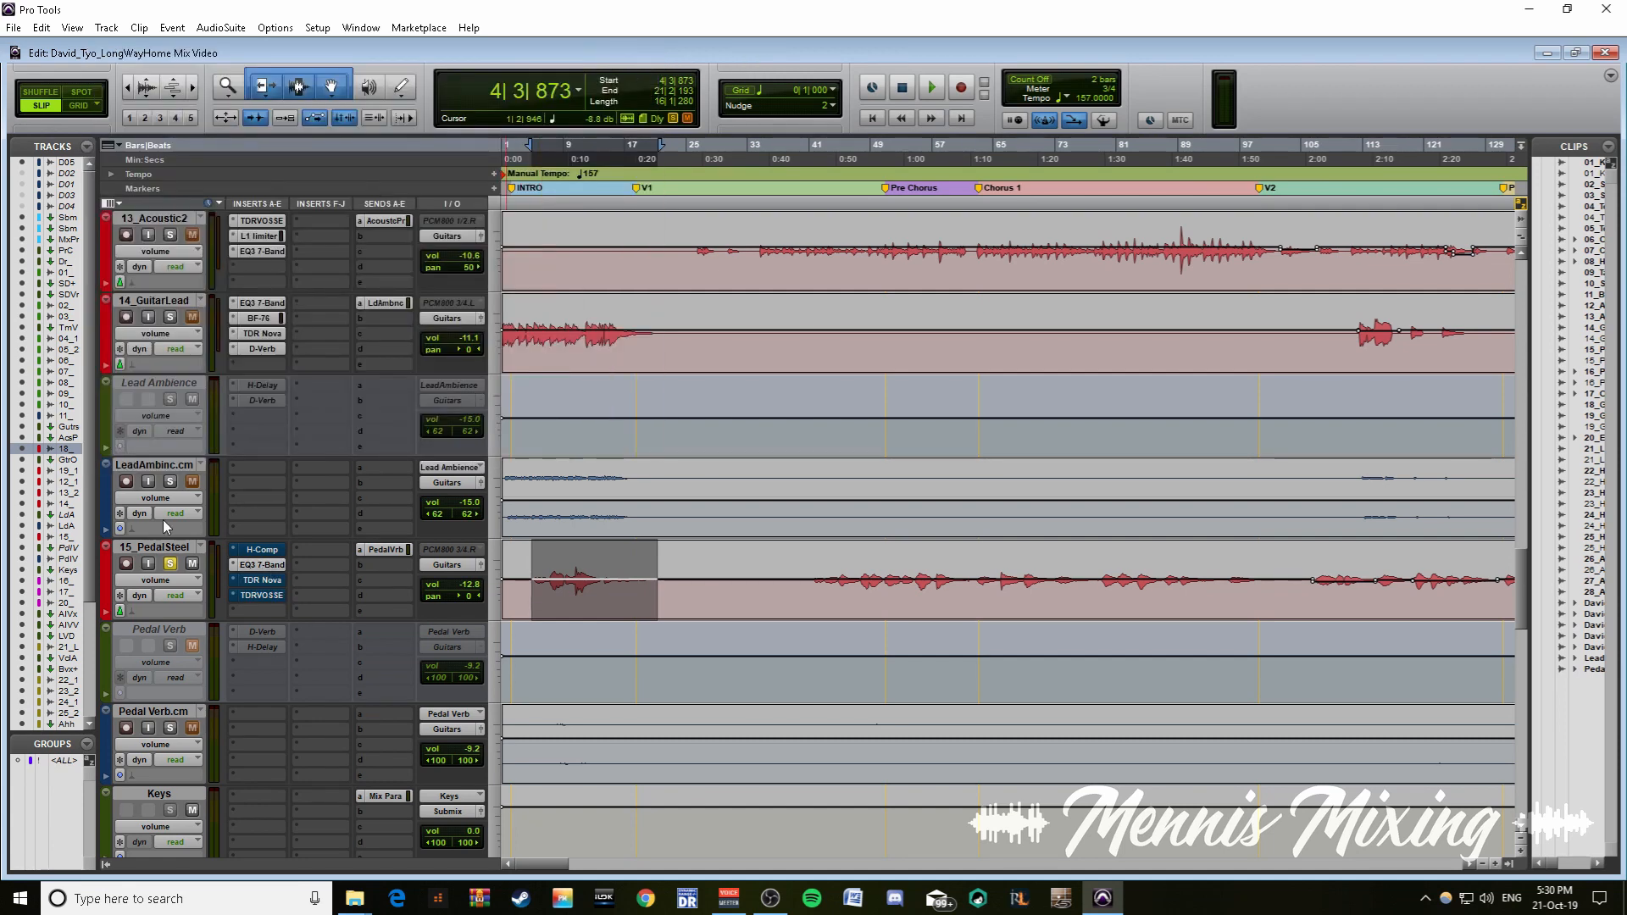
click(262, 551)
ctrl+click(260, 552)
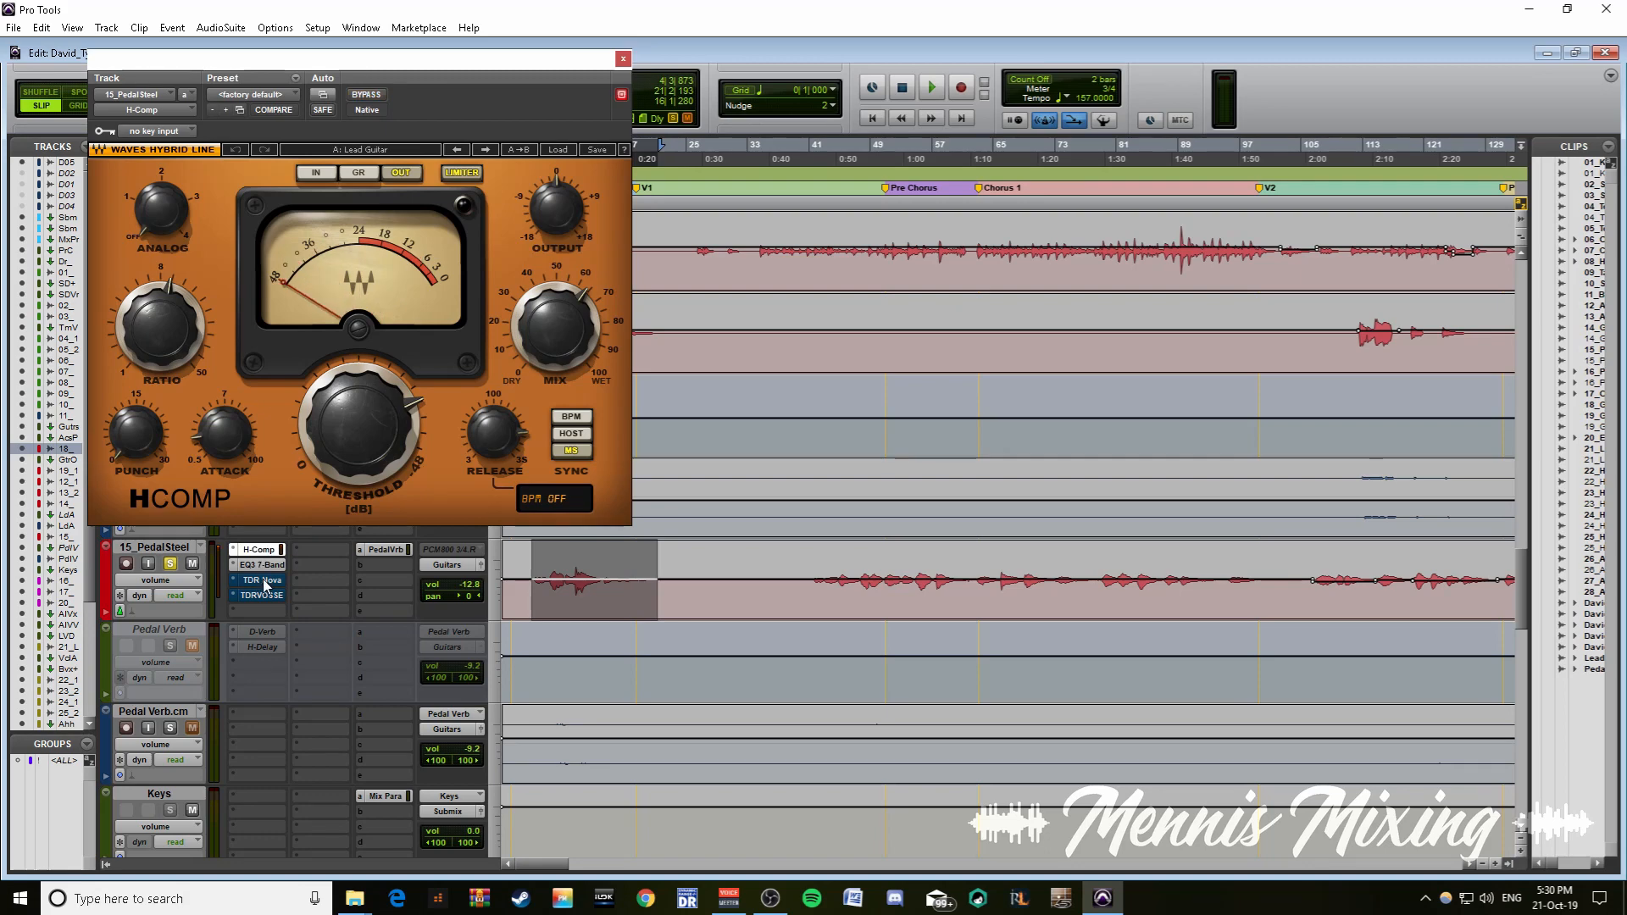
click(261, 565)
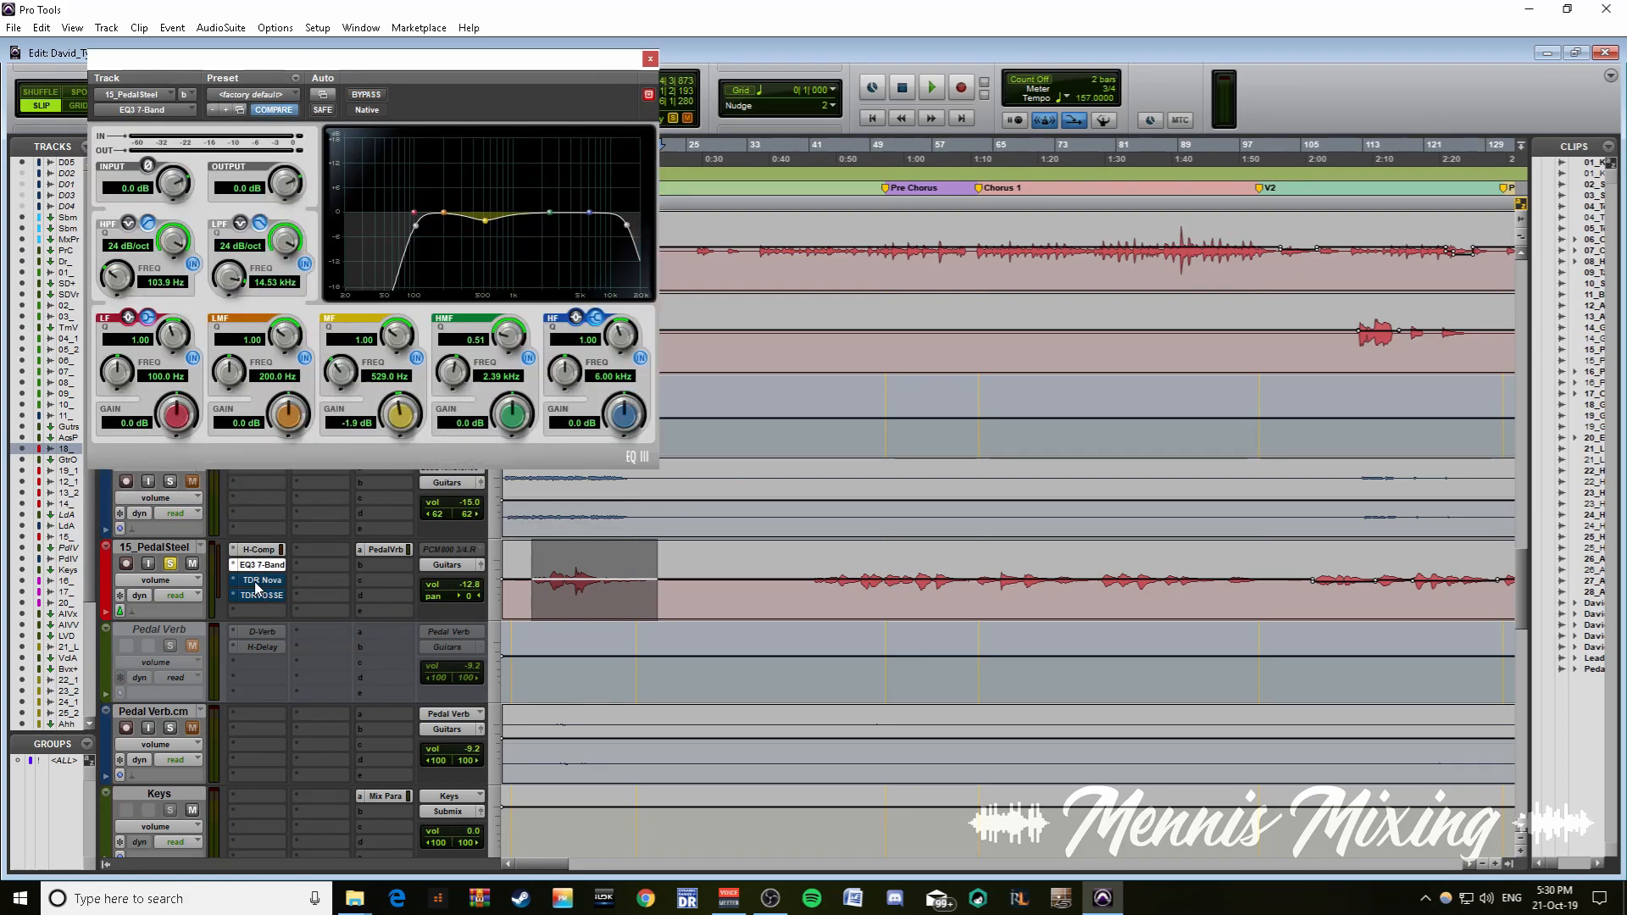
click(259, 581)
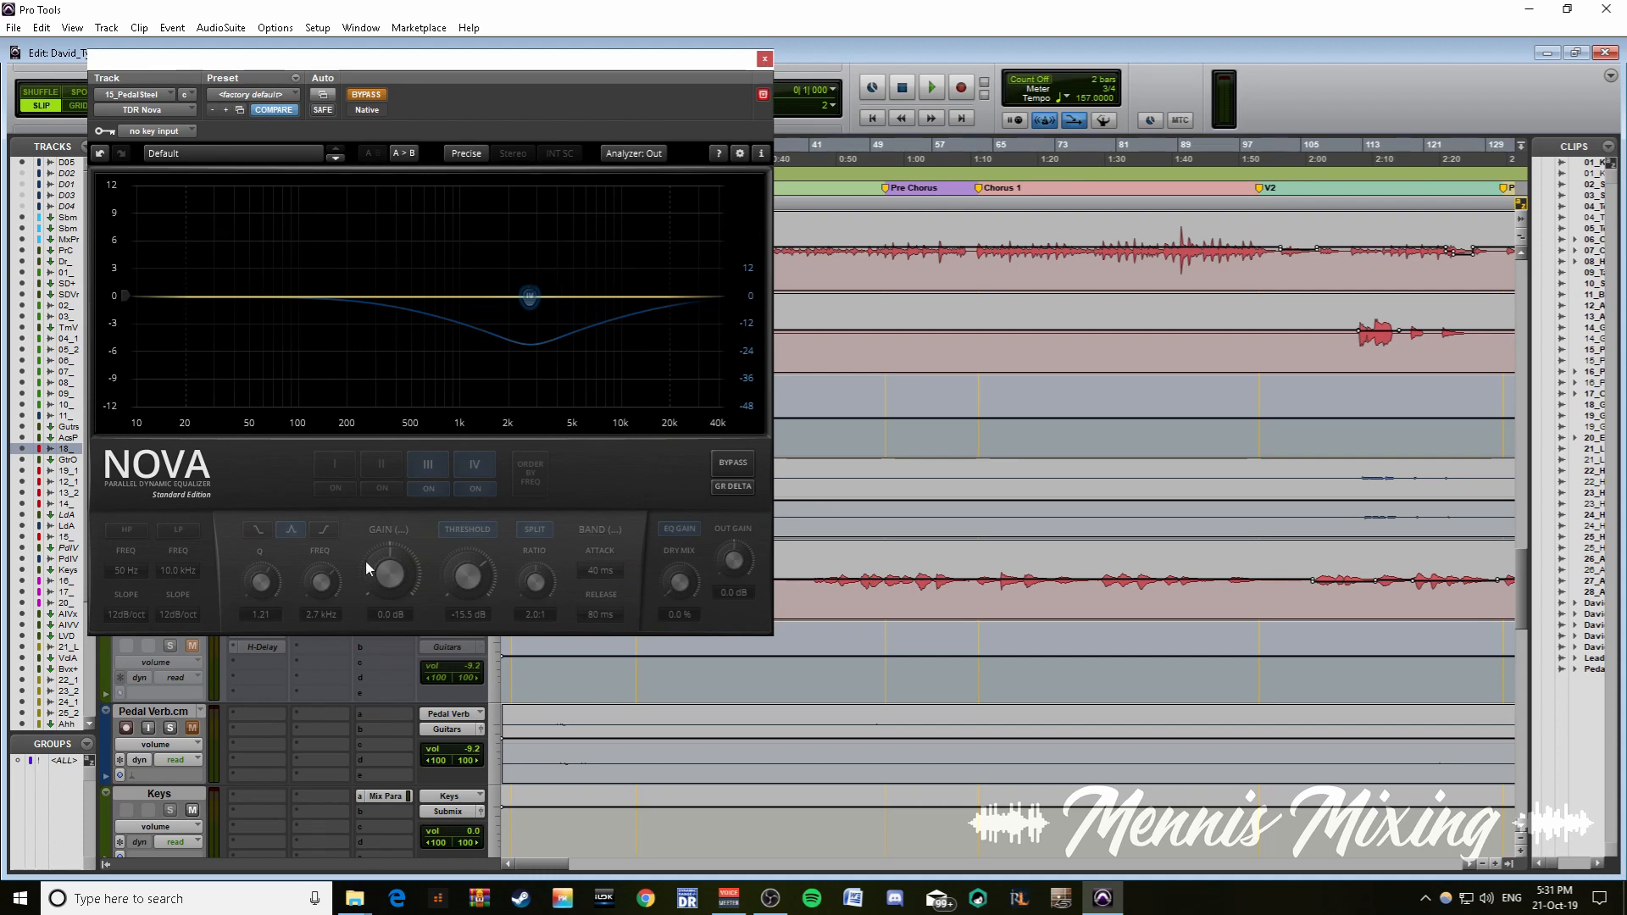
click(764, 59)
click(270, 585)
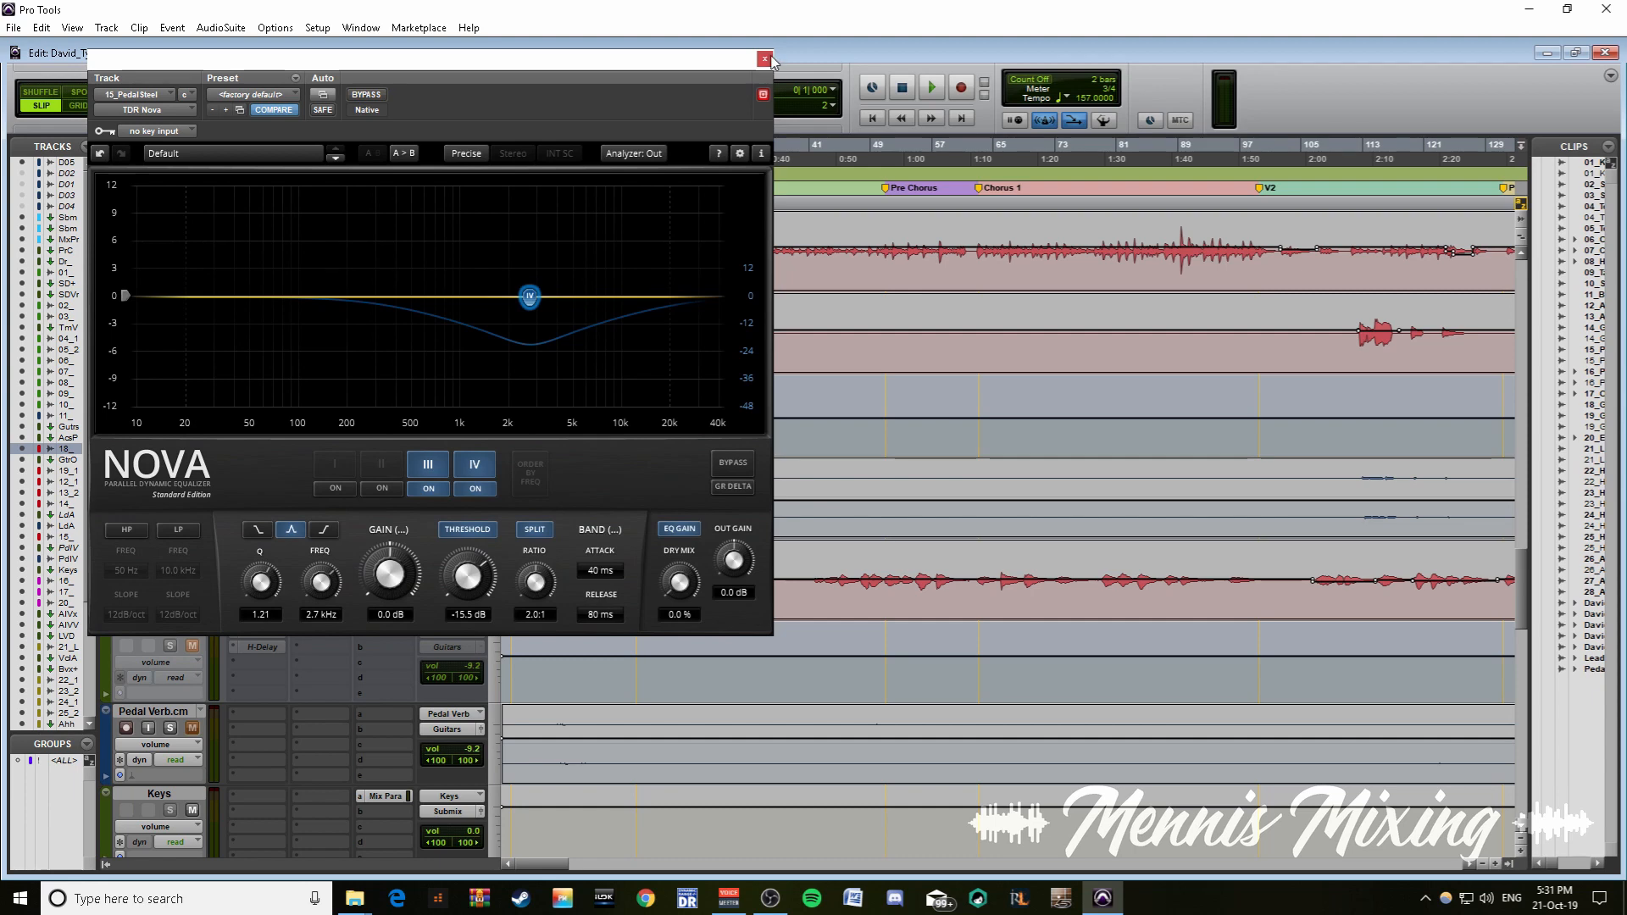
- Re-enable the TDR VOS SlickEQ on 15_PedalSteel and examine its settings
ctrl+click(258, 594)
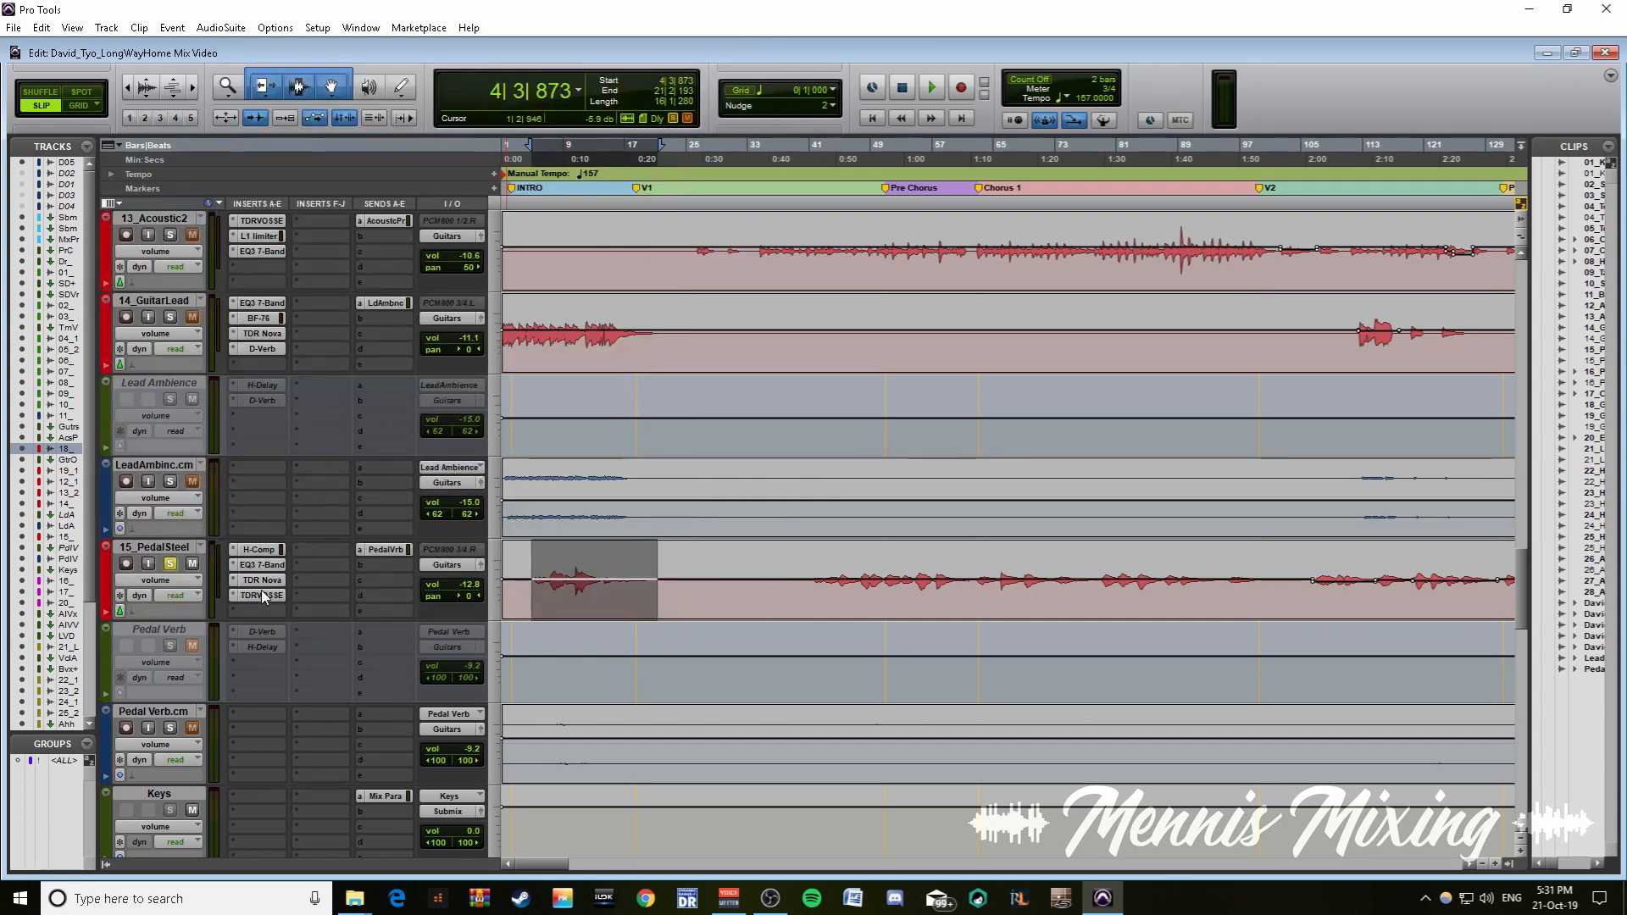
click(260, 595)
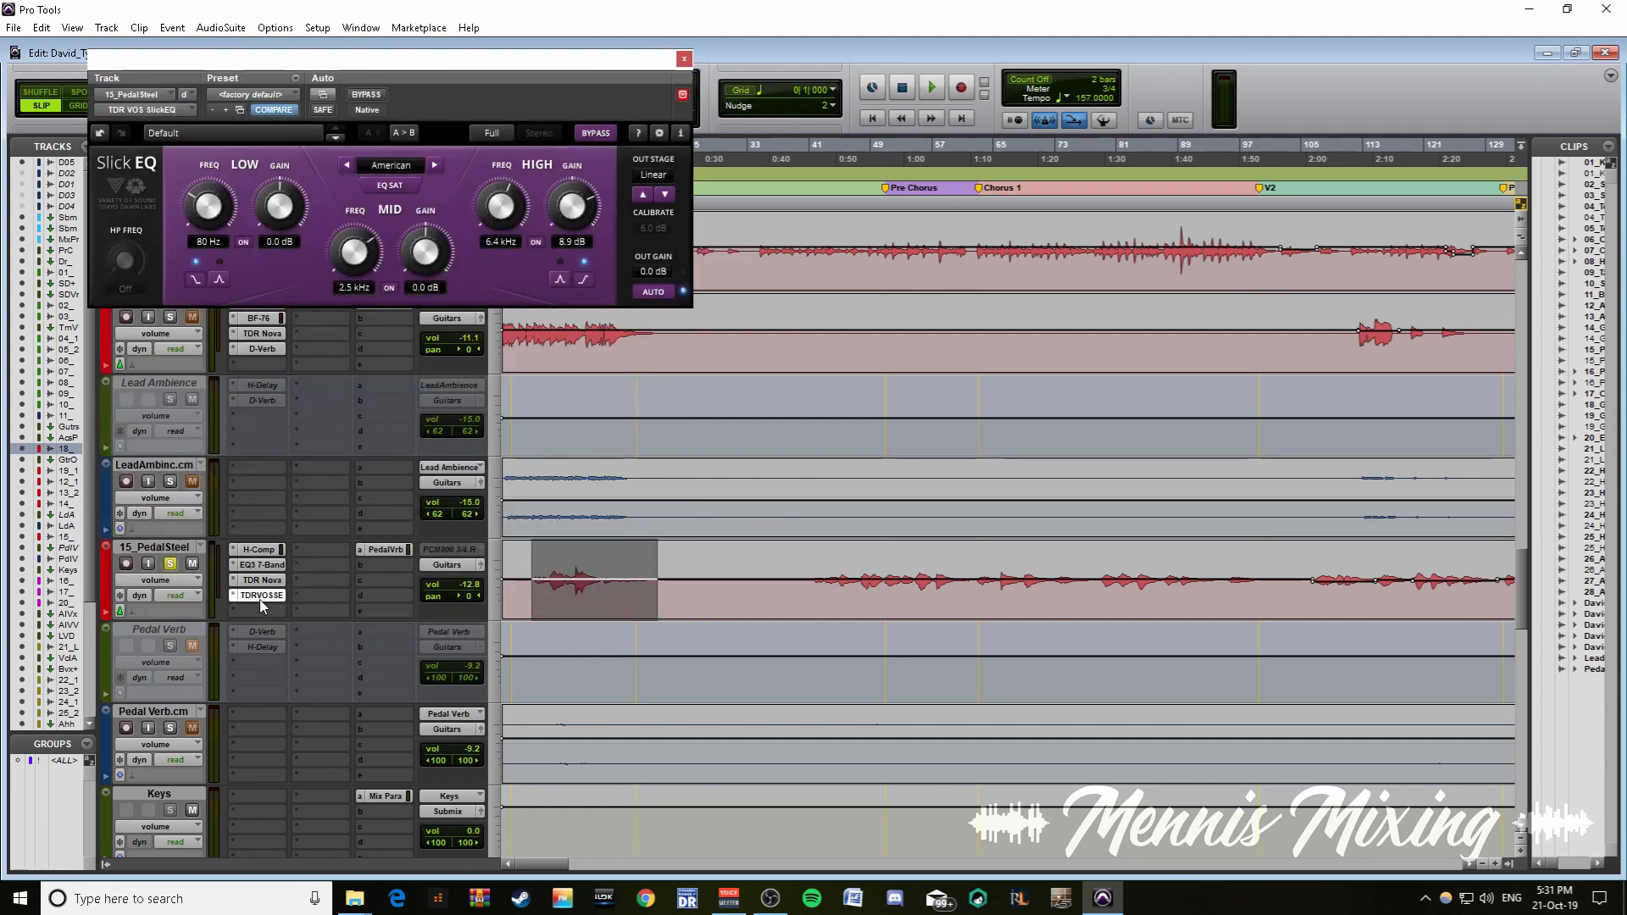
click(684, 60)
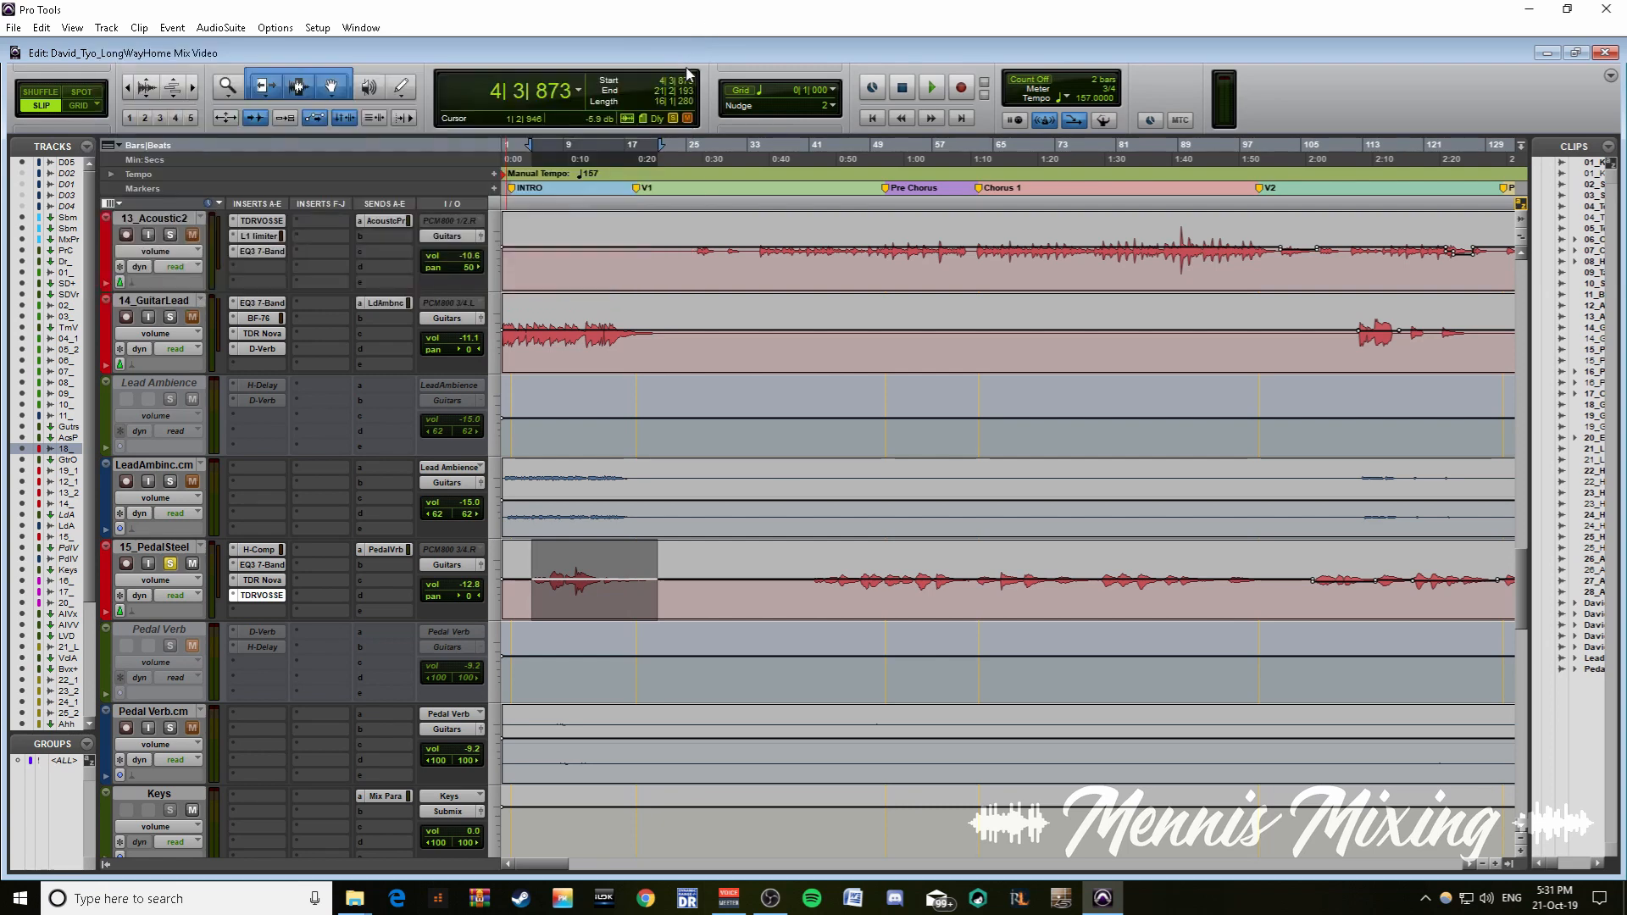
- Play the soloed pedal steel intro phrase, comparing its four inserts bypassed and enabled, and replay it with processing on
key(space)
key(ctrl+])
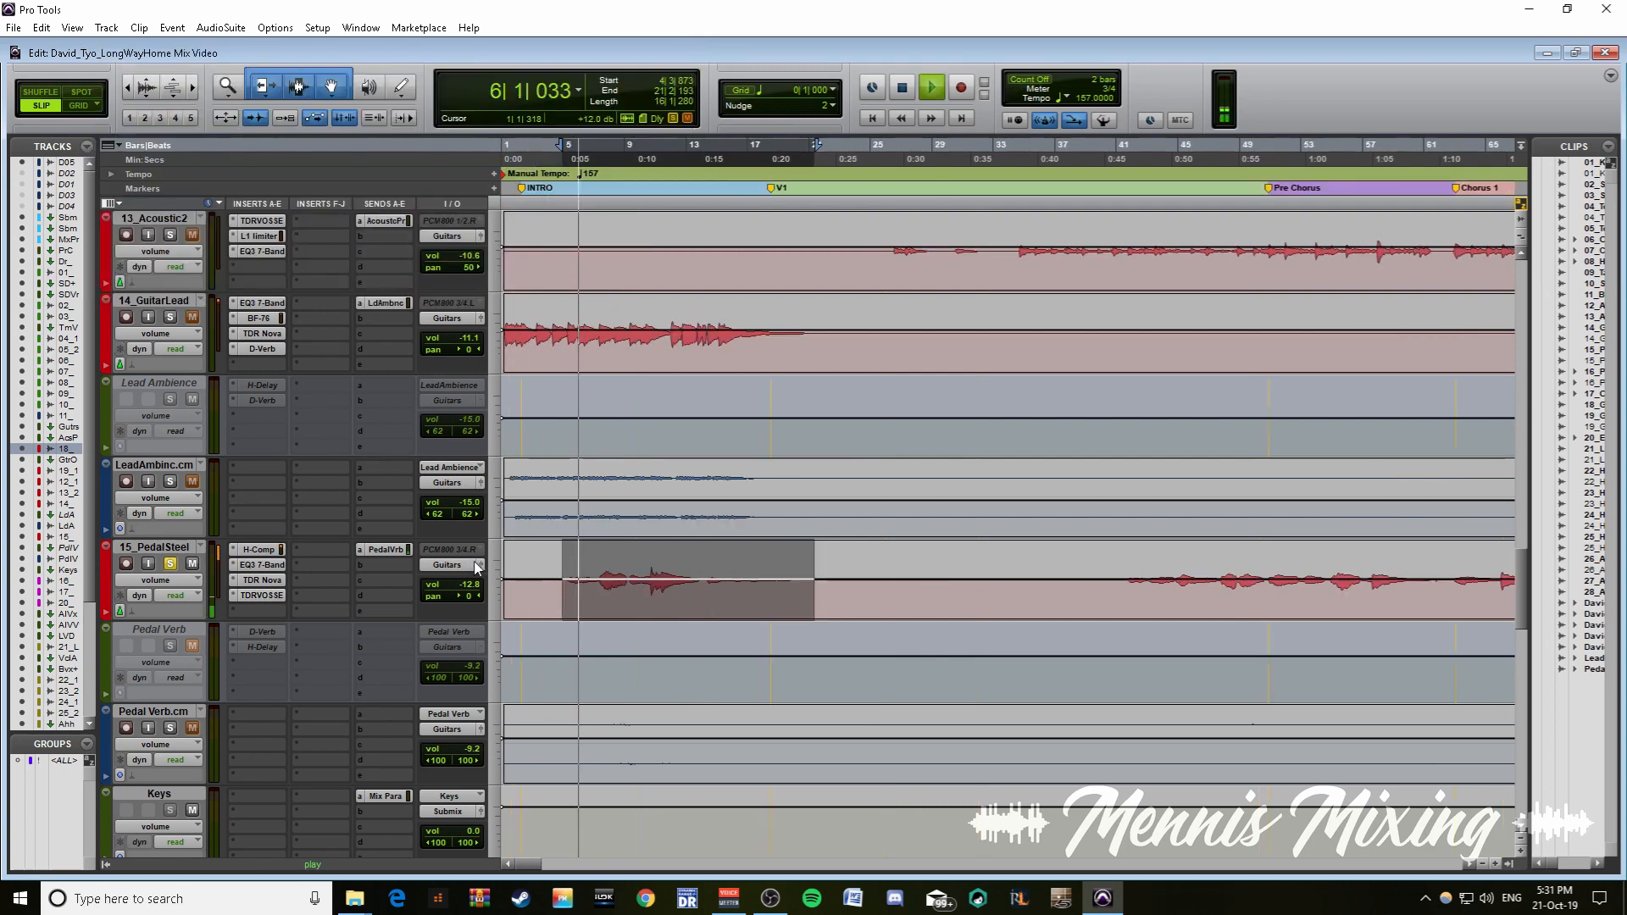
ctrl+alt+click(263, 552)
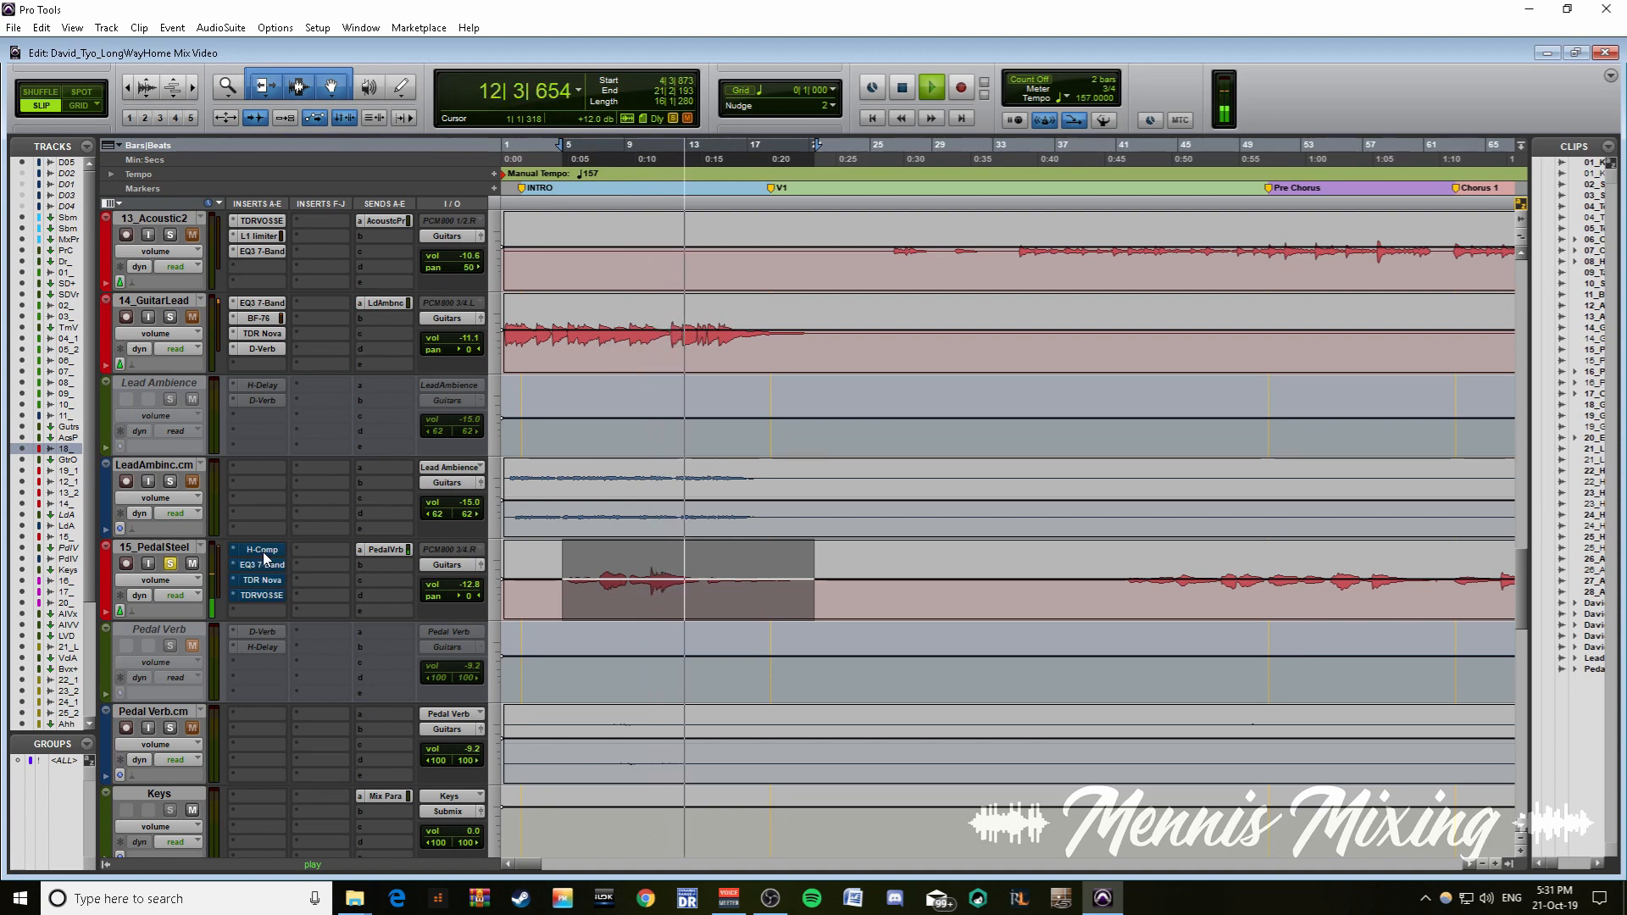
ctrl+alt+click(273, 561)
key(space)
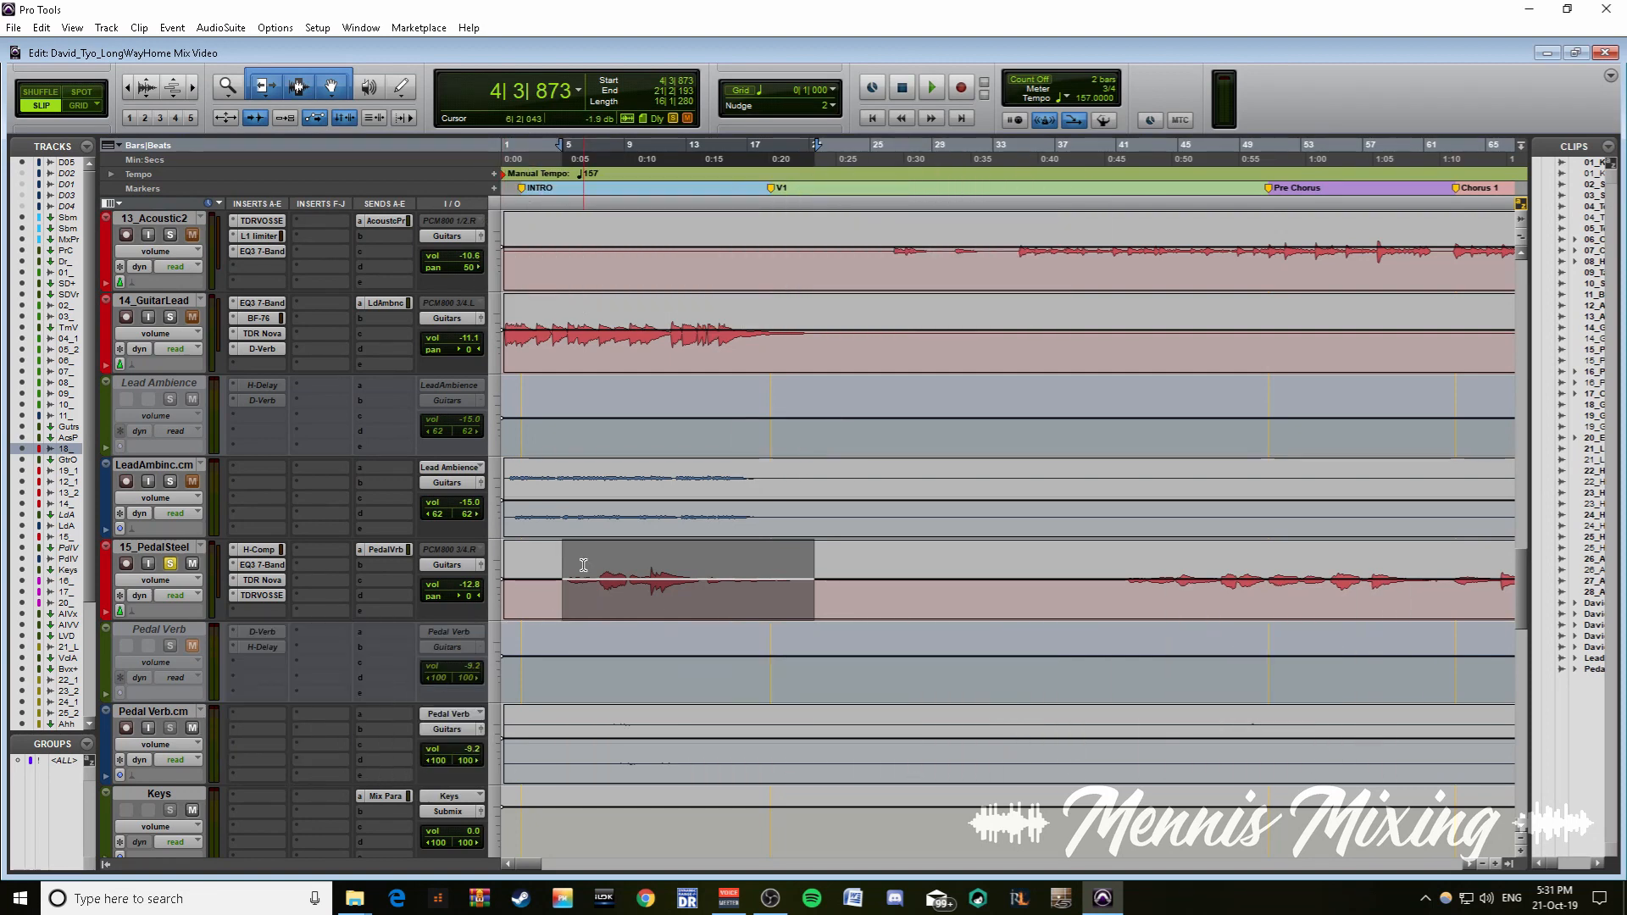
key(space)
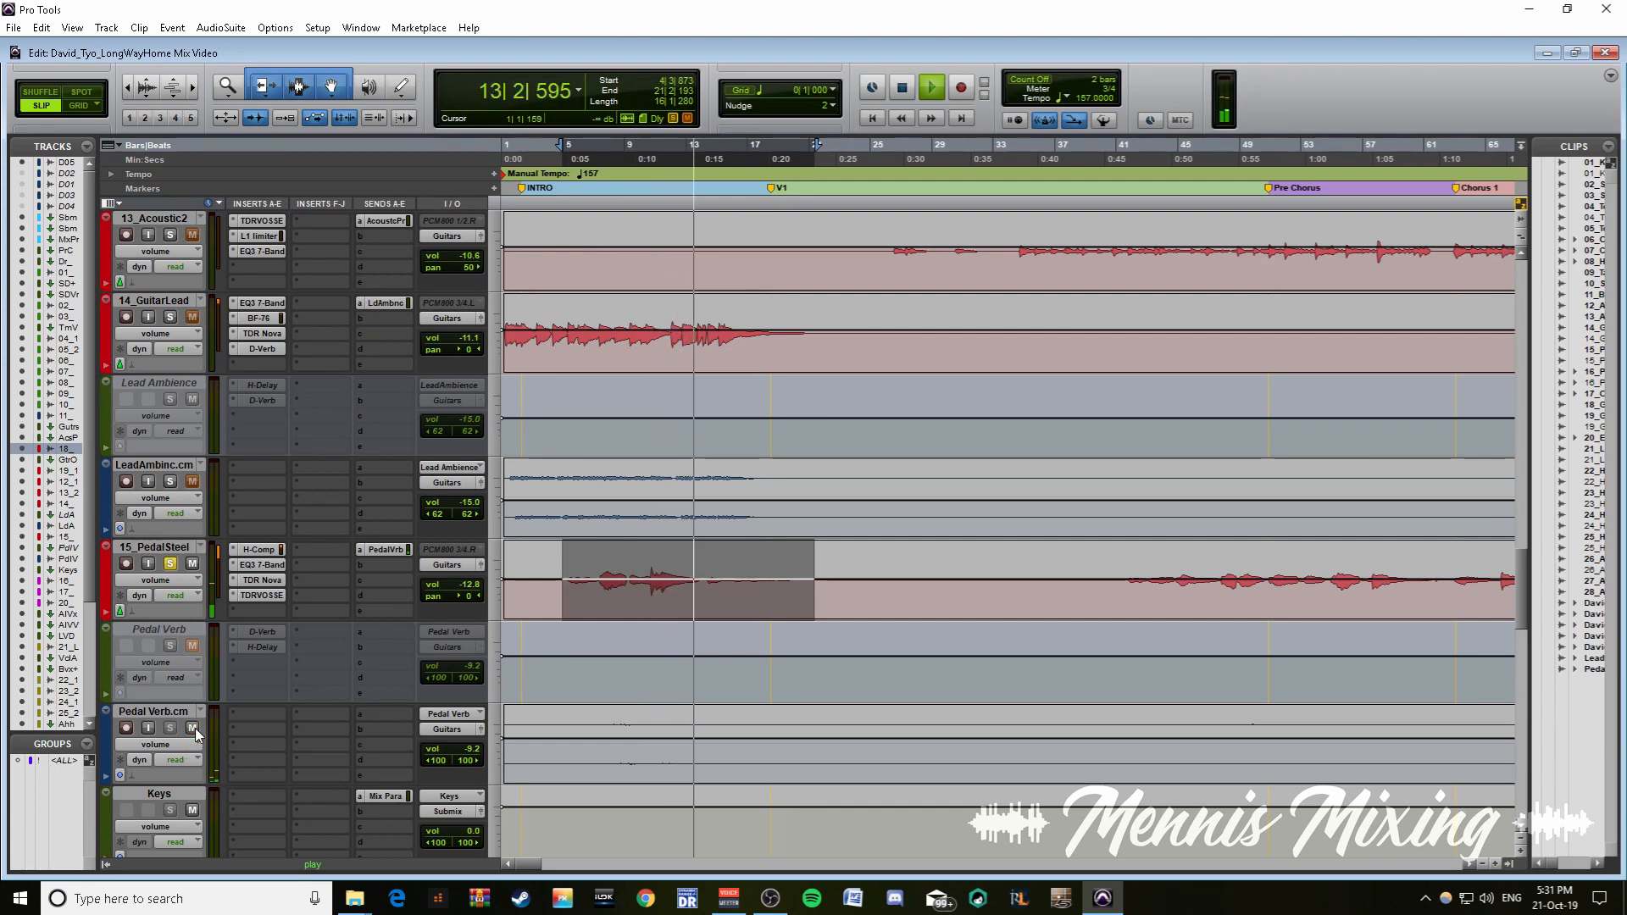
key(space)
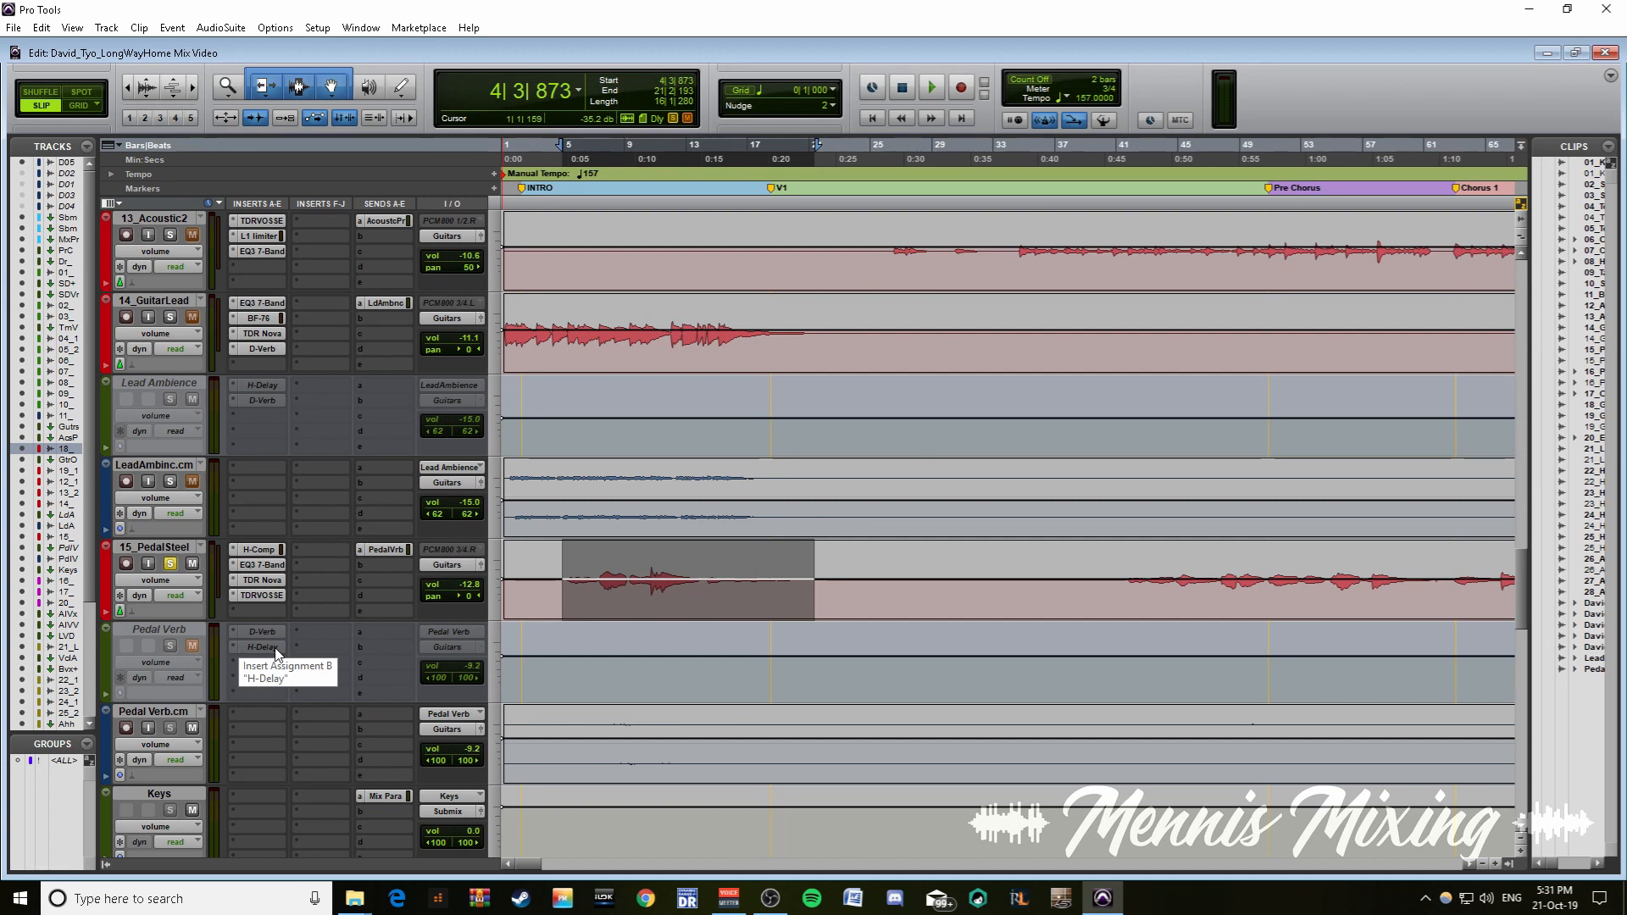
- Clear the solo on 15_PedalSteel with the whole song in view
key(r)
key(r)
key(r)
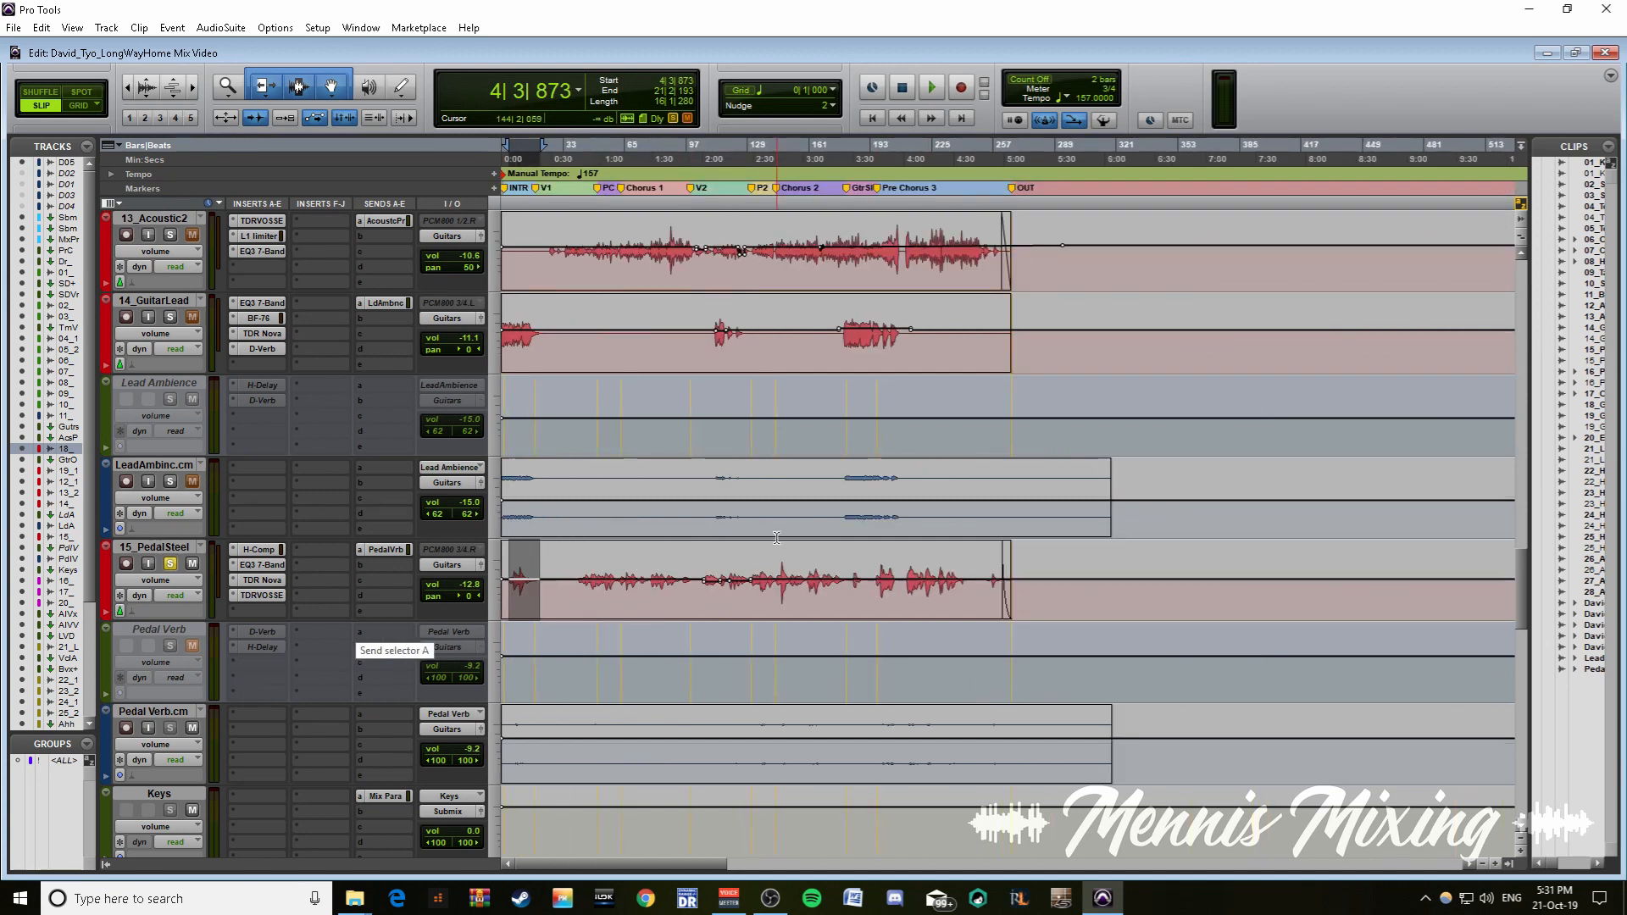
click(169, 563)
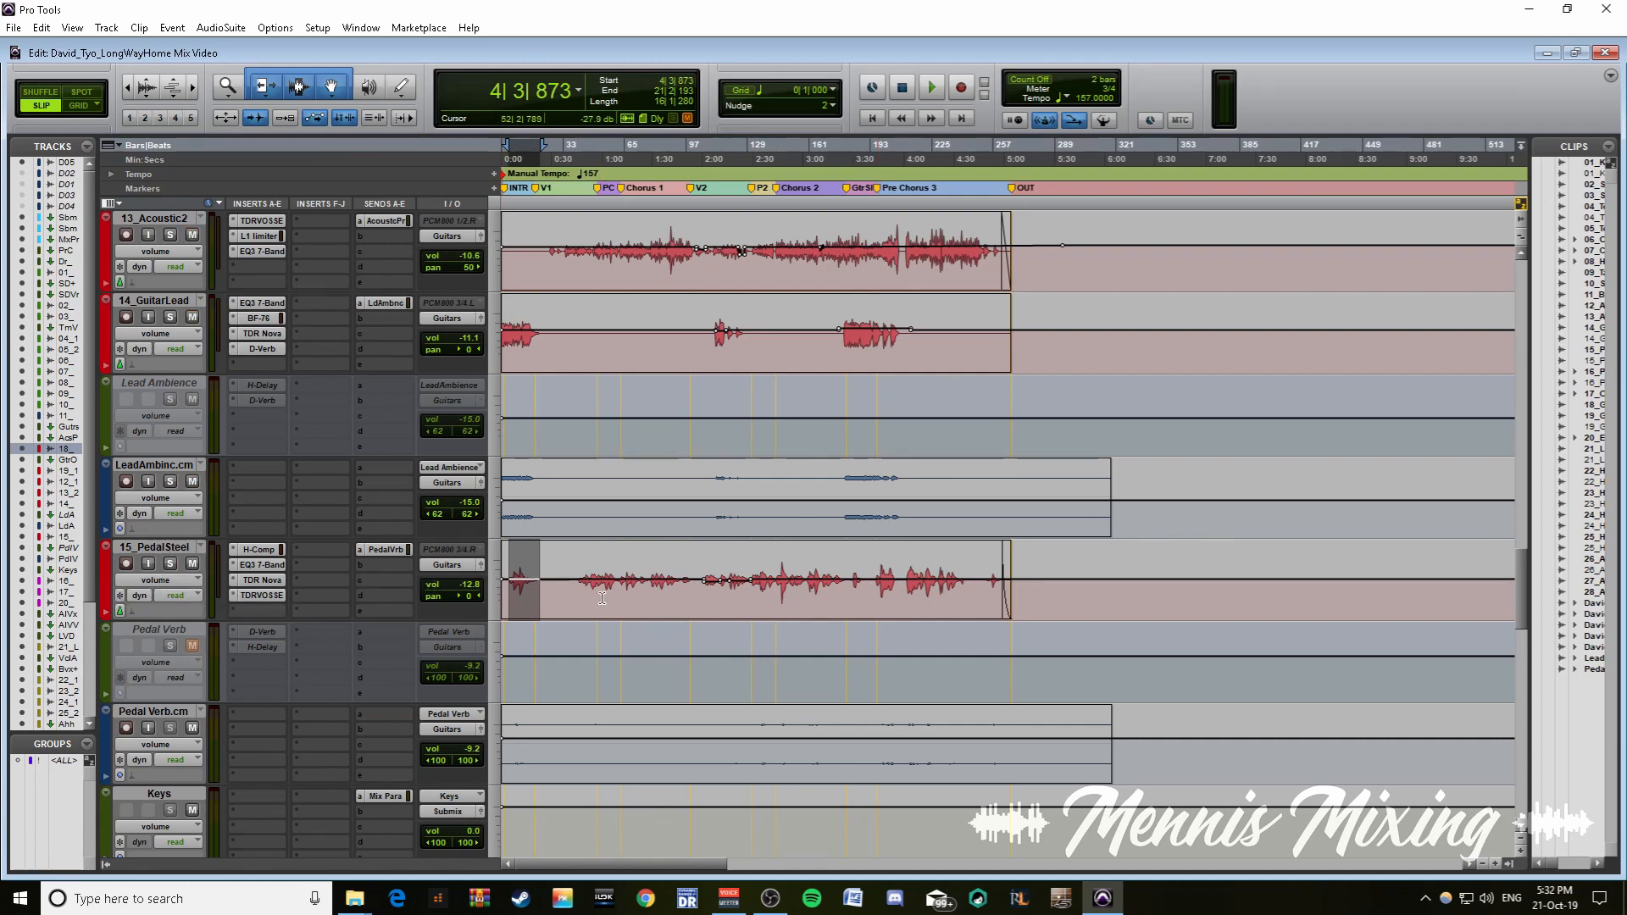
- Highlight the V2 section across the guitar tracks from about bar 99 to bar 135, then place the cursor on 15_PedalSteel near bar 109
click(727, 581)
key(t)
key(t)
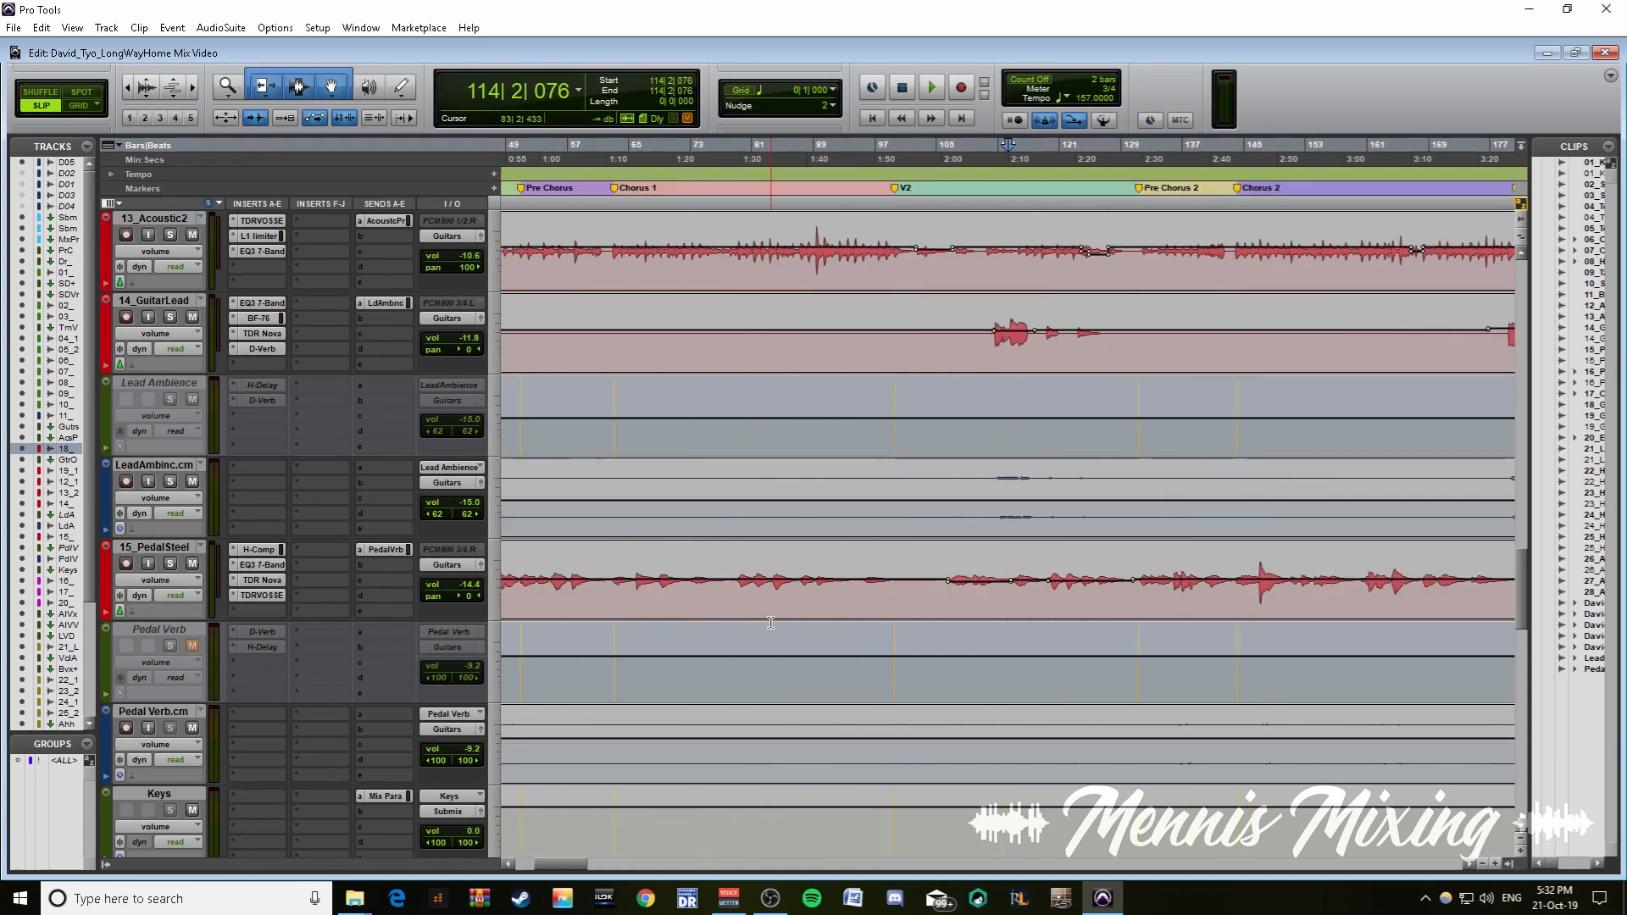
key(r)
scroll(895, 353, up, 1)
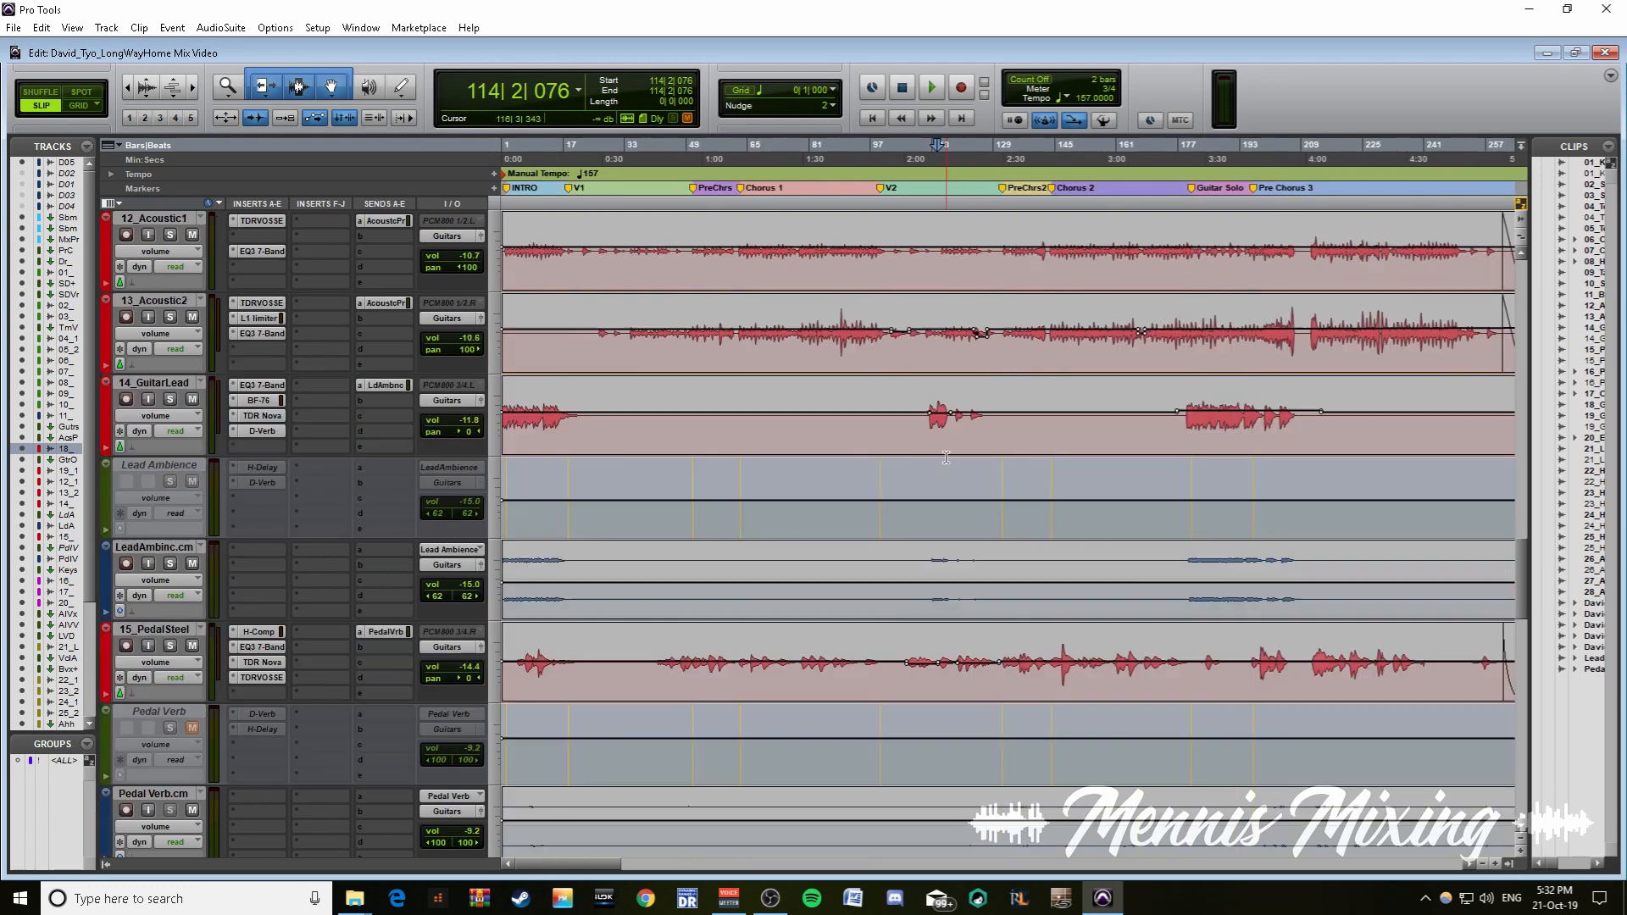
drag(887, 354, 1039, 694)
scroll(963, 469, up, 4)
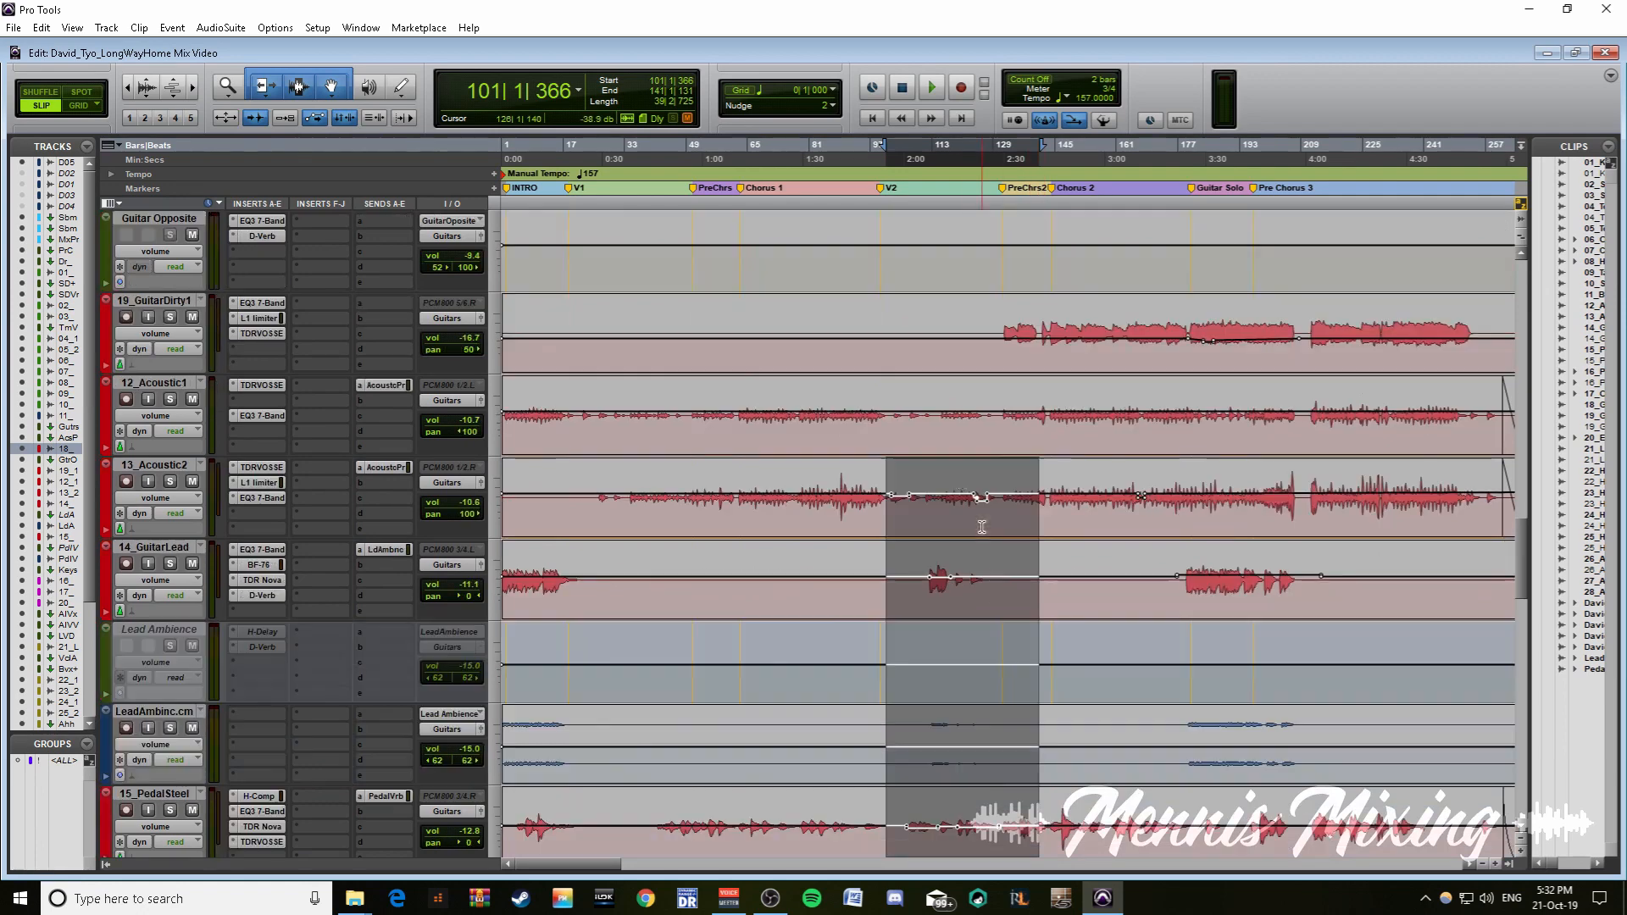
drag(879, 335, 1019, 776)
scroll(986, 636, down, 4)
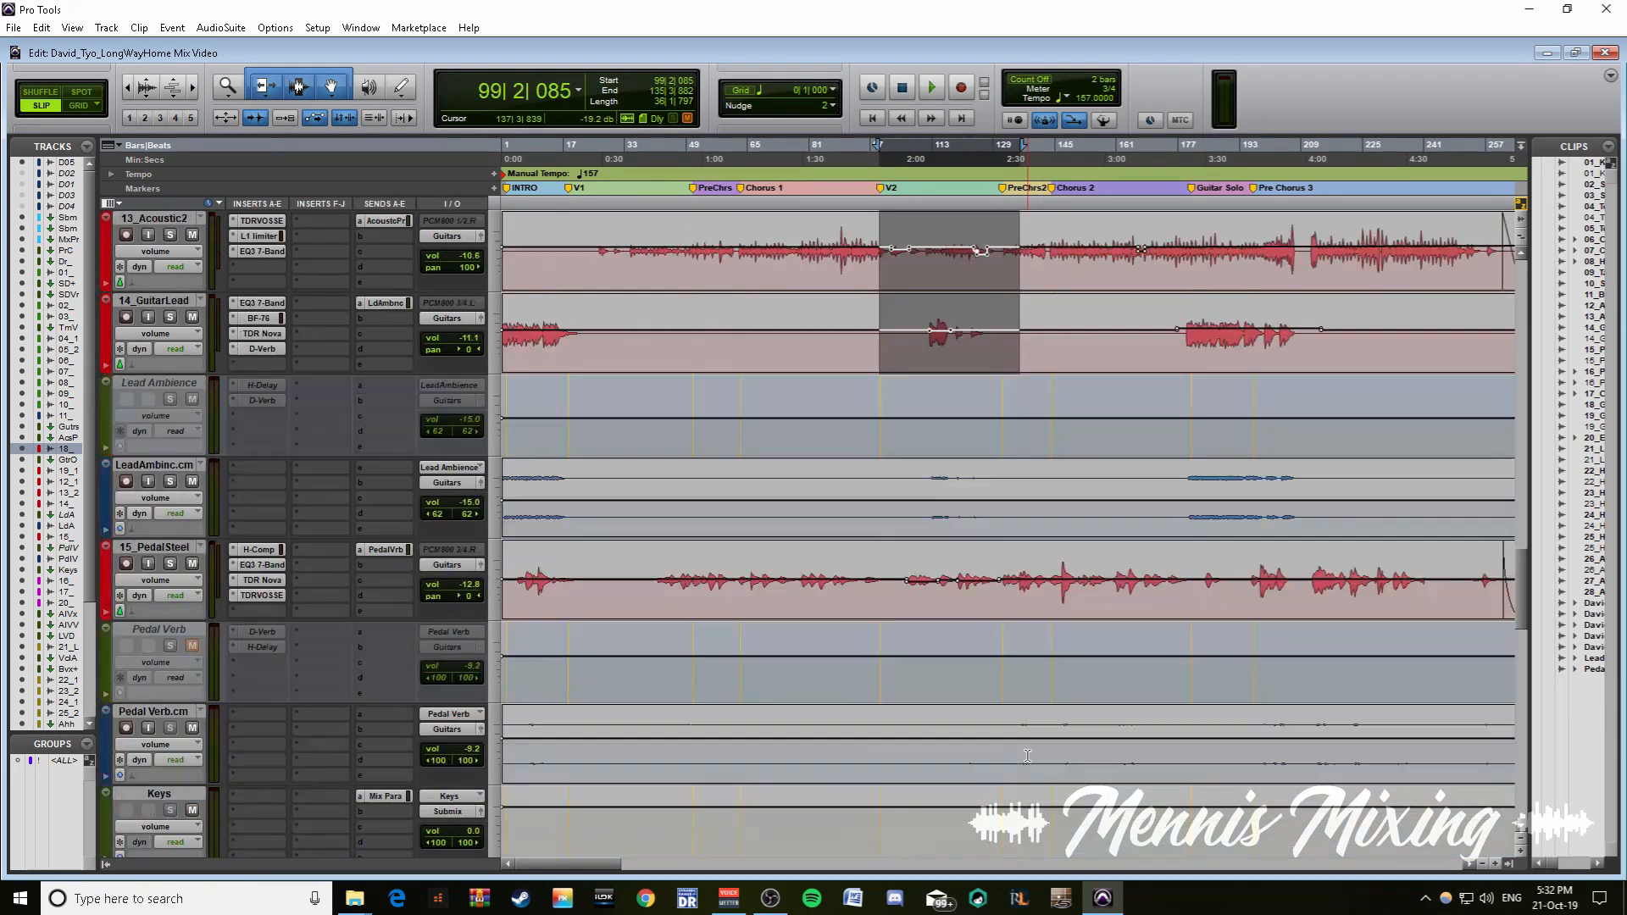
click(919, 562)
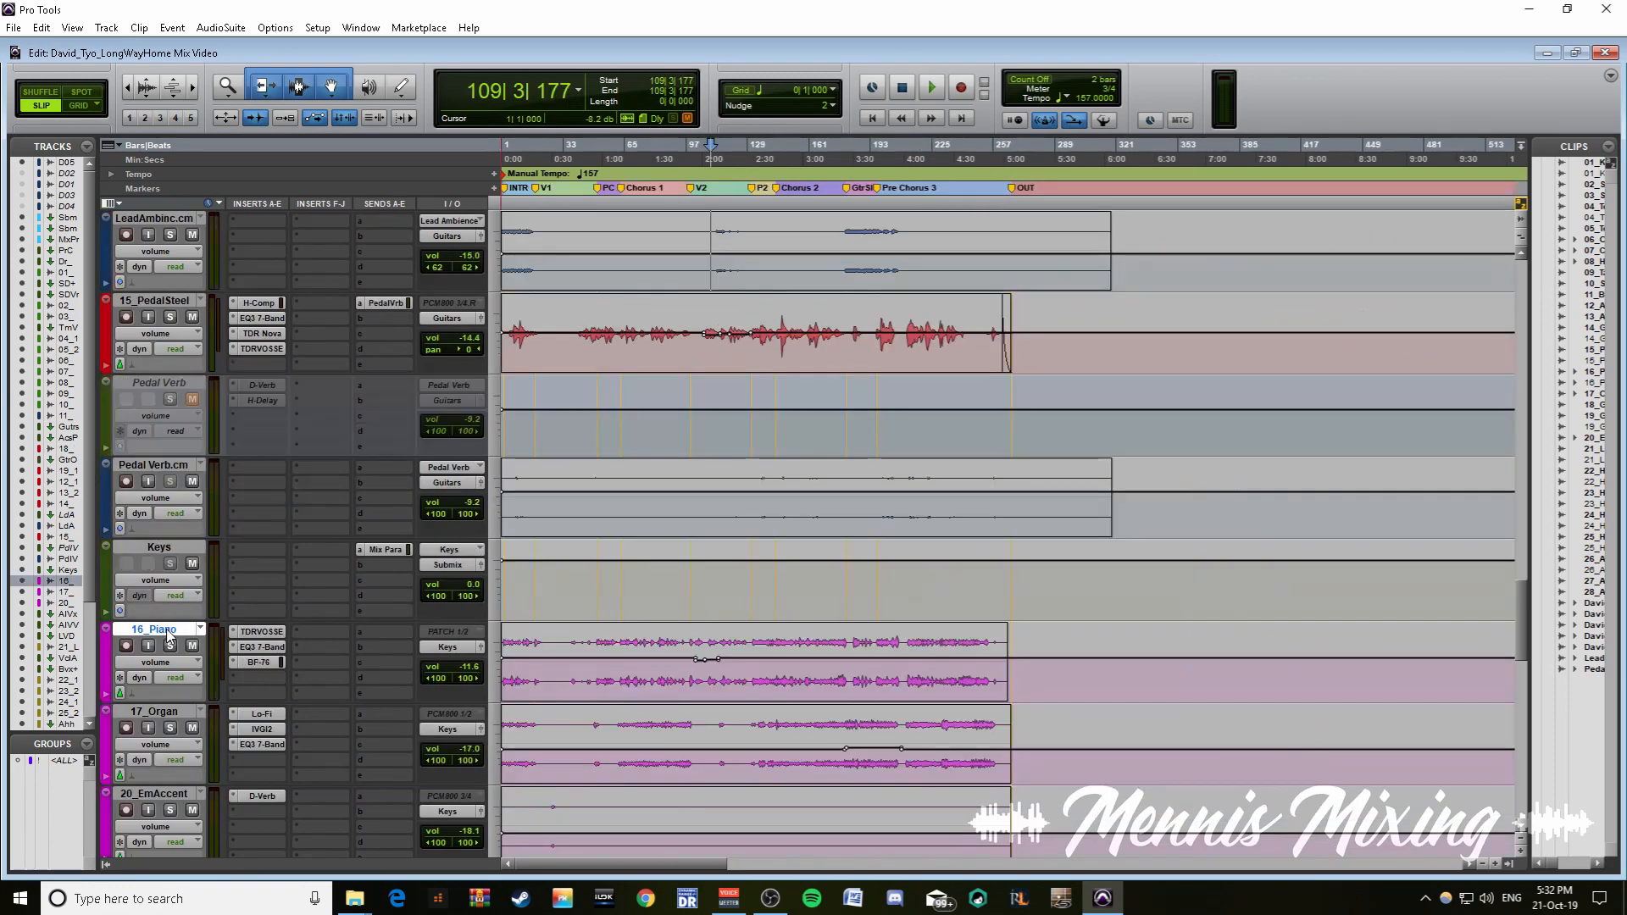
- Select the tracks 16_Piano, 17_Organ and 20_EmAccent and solo all three
scroll(167, 640, down, 2)
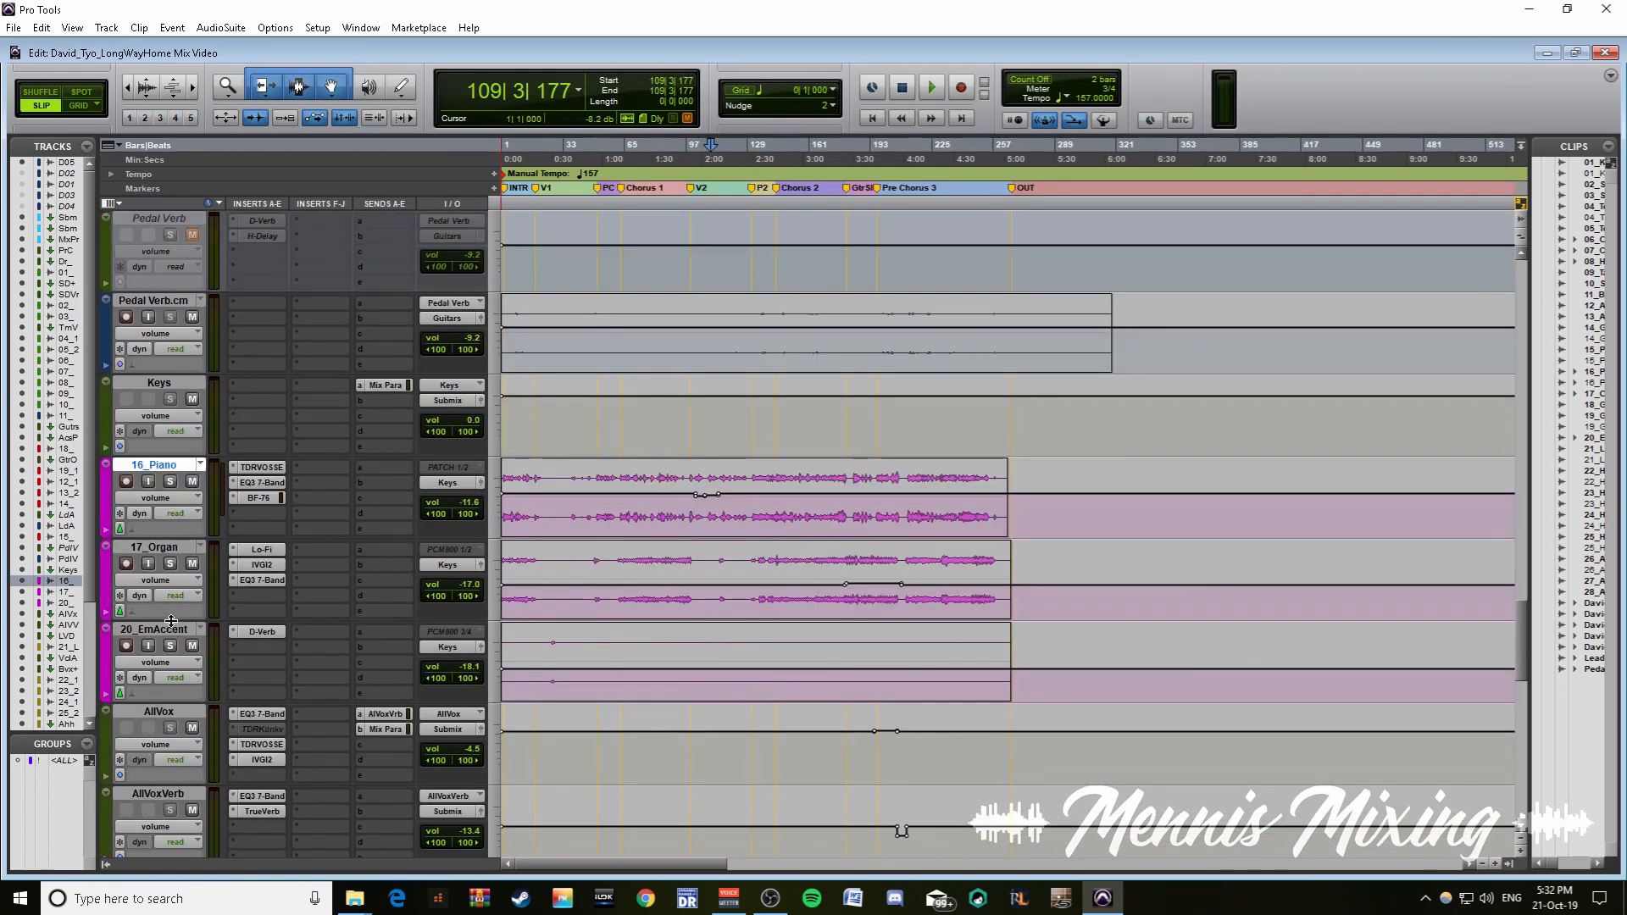
shift+click(170, 628)
alt+shift+click(169, 565)
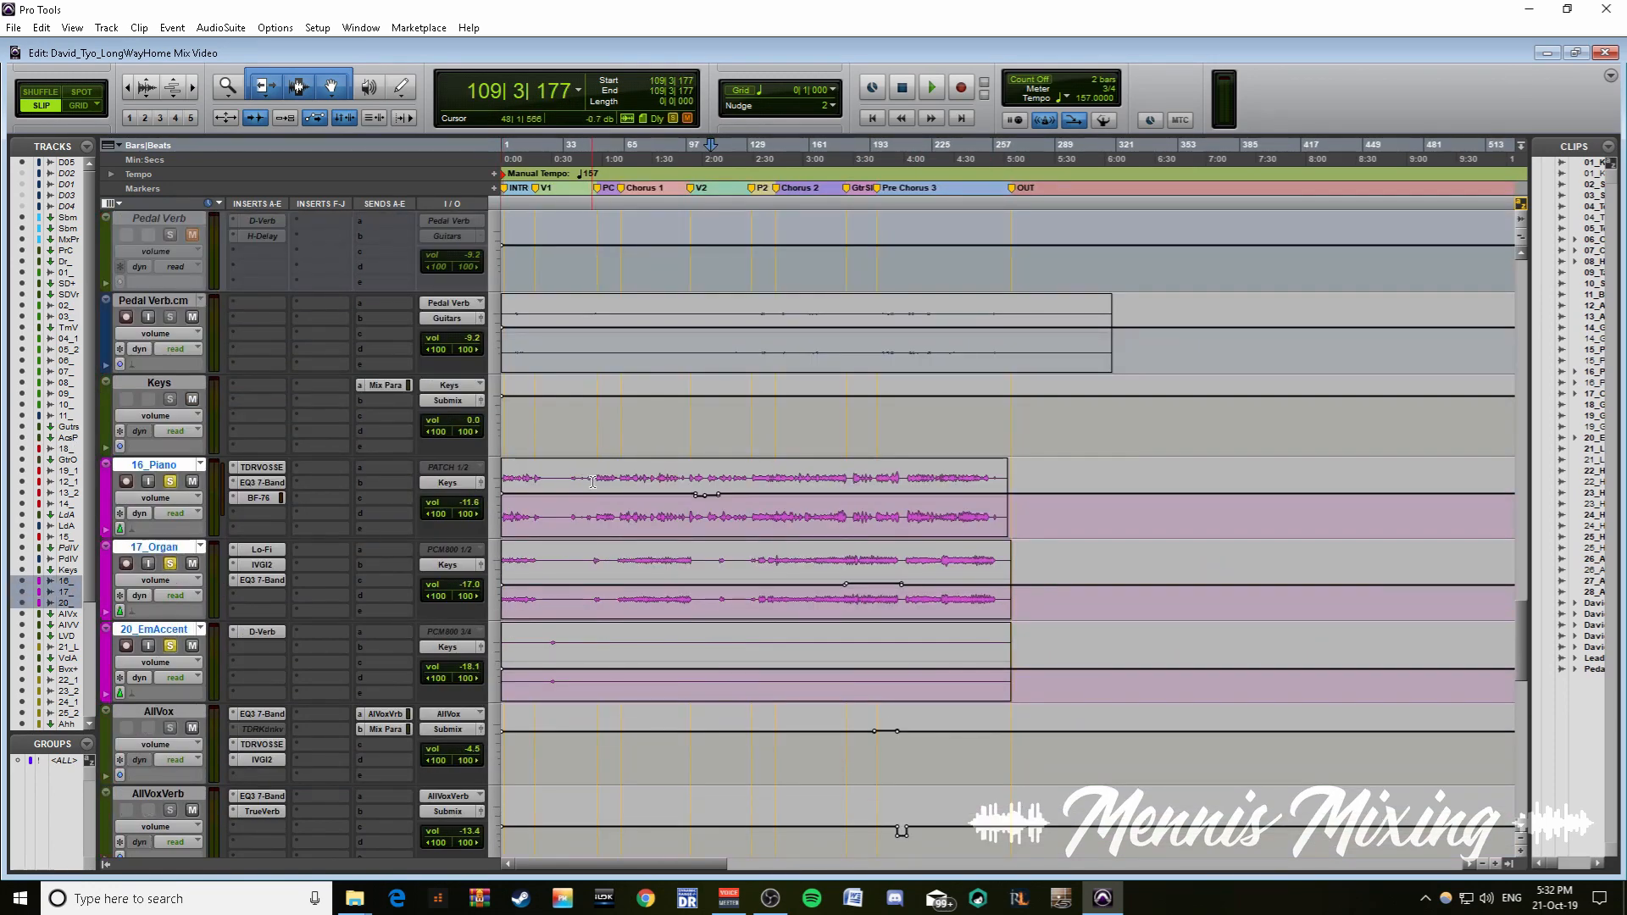
- Examine the settings of the SlickEQ, EQ3 7-Band and BF-76 inserts on 16_Piano
click(261, 469)
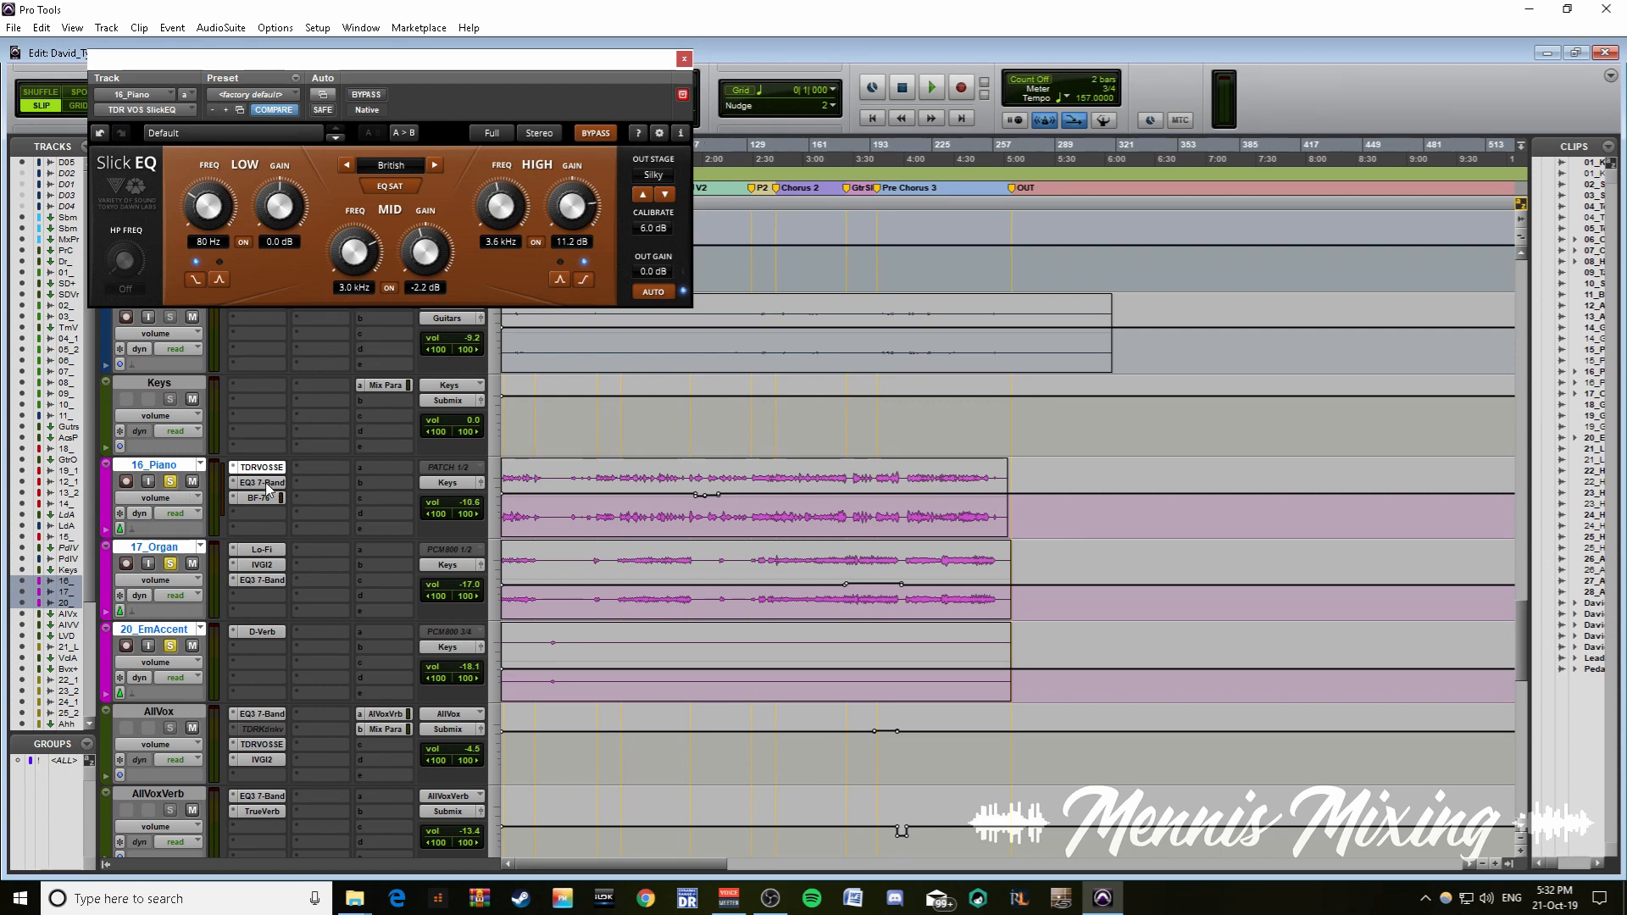
click(267, 484)
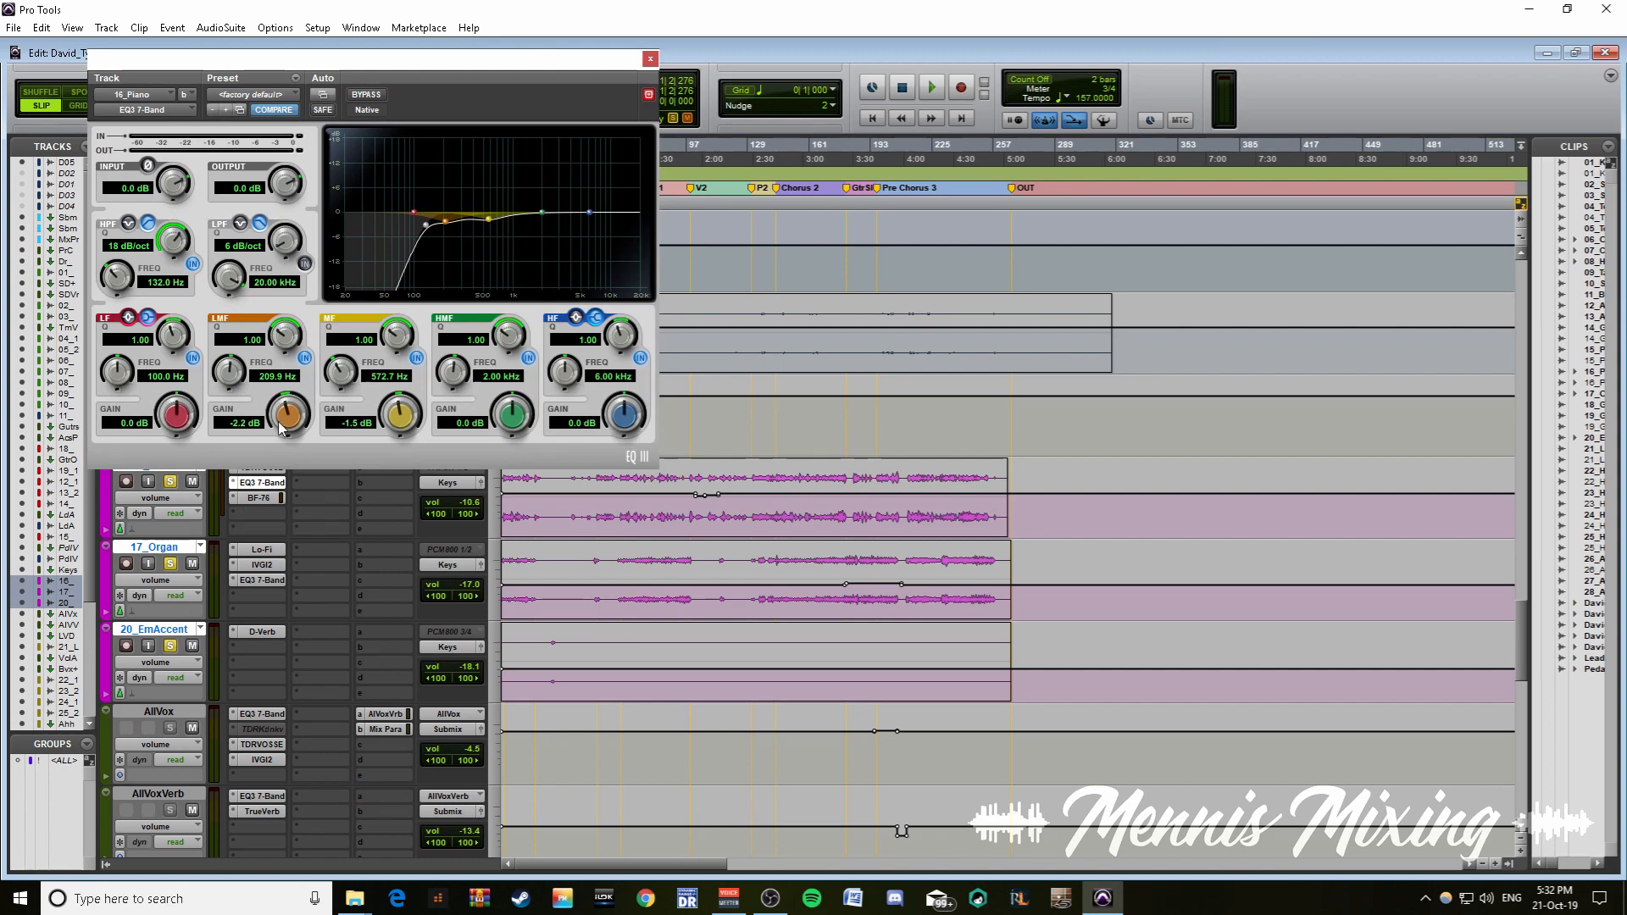
click(763, 484)
click(265, 500)
click(264, 469)
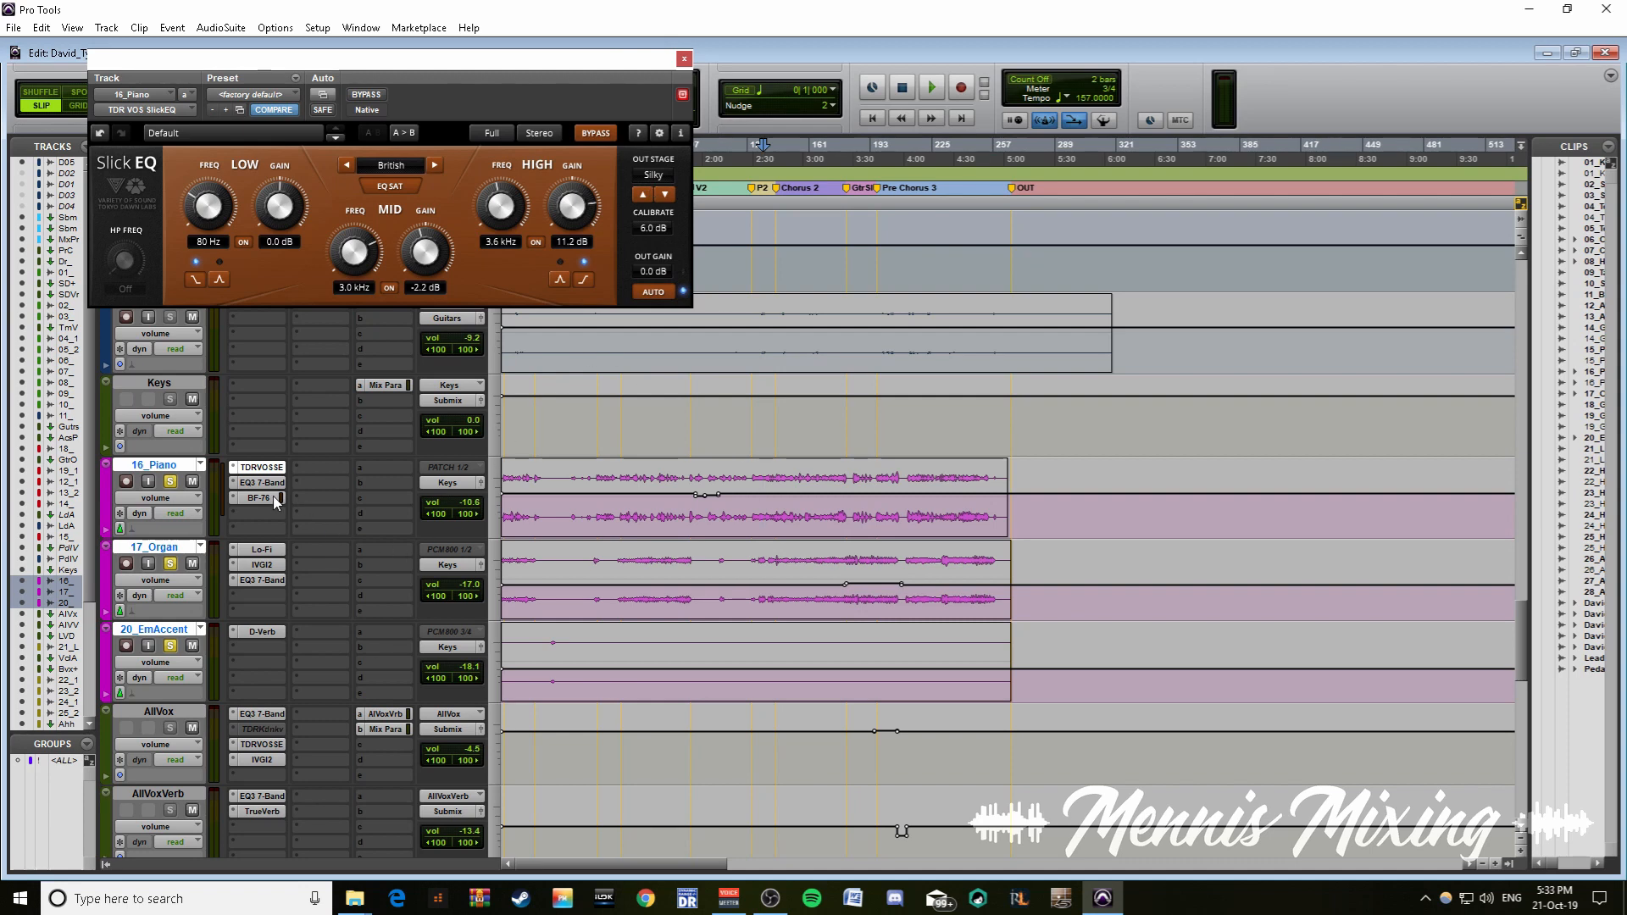
click(272, 499)
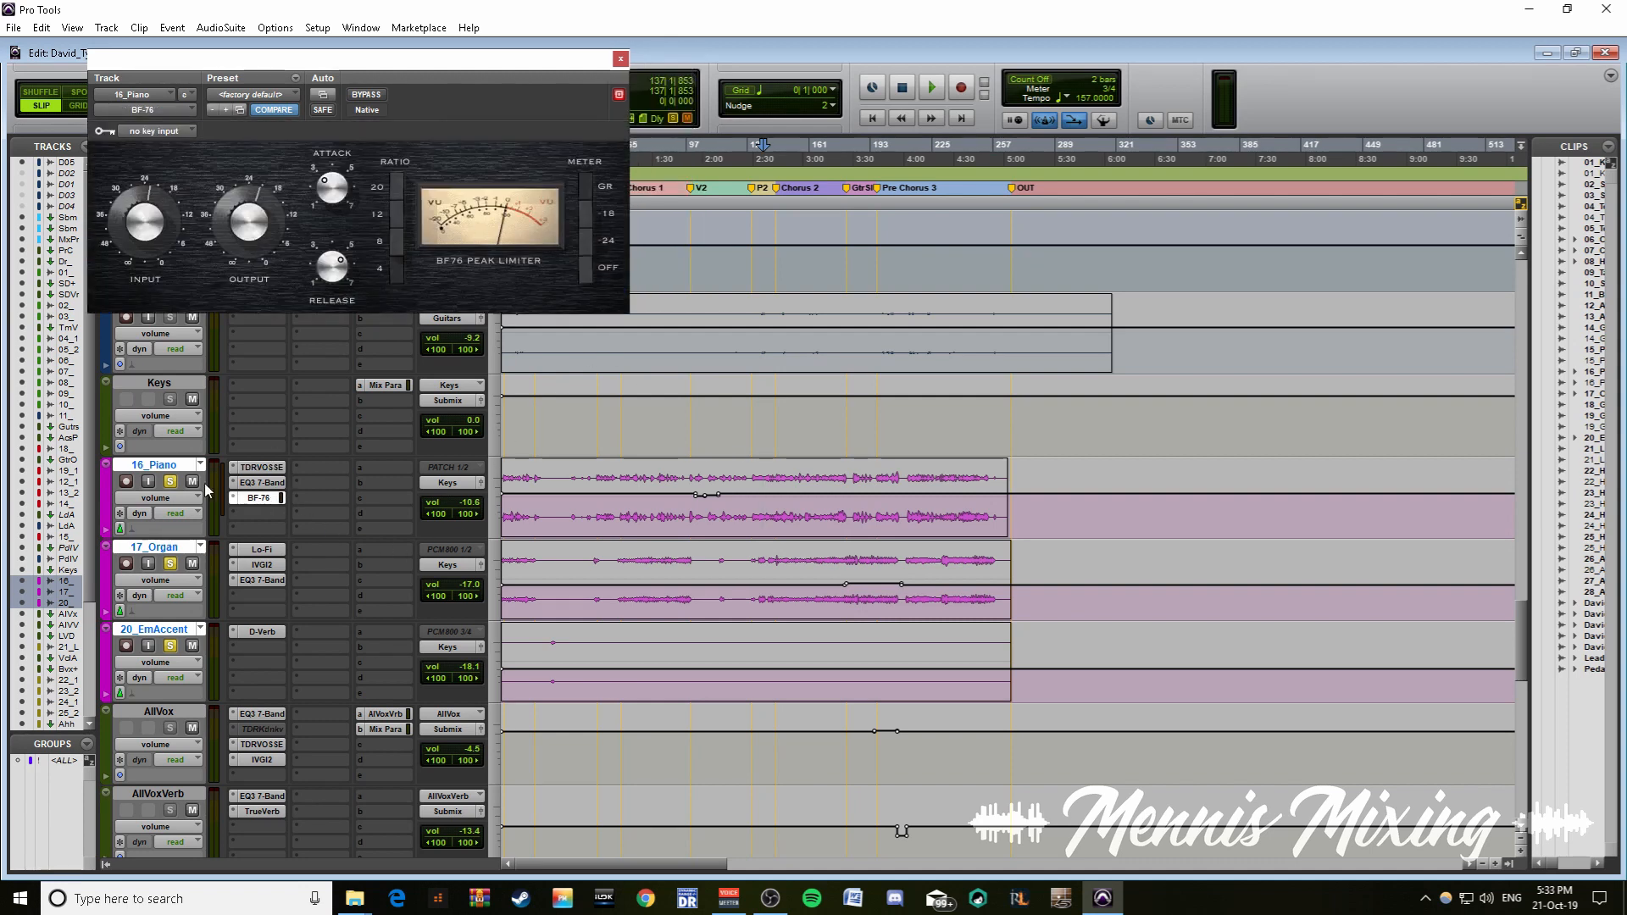
- Solo only 16_Piano and play about bars 132 to 159, comparing its three inserts bypassed and re-enabled
ctrl+click(171, 482)
ctrl+shift+click(283, 472)
drag(755, 481, 805, 491)
key(space)
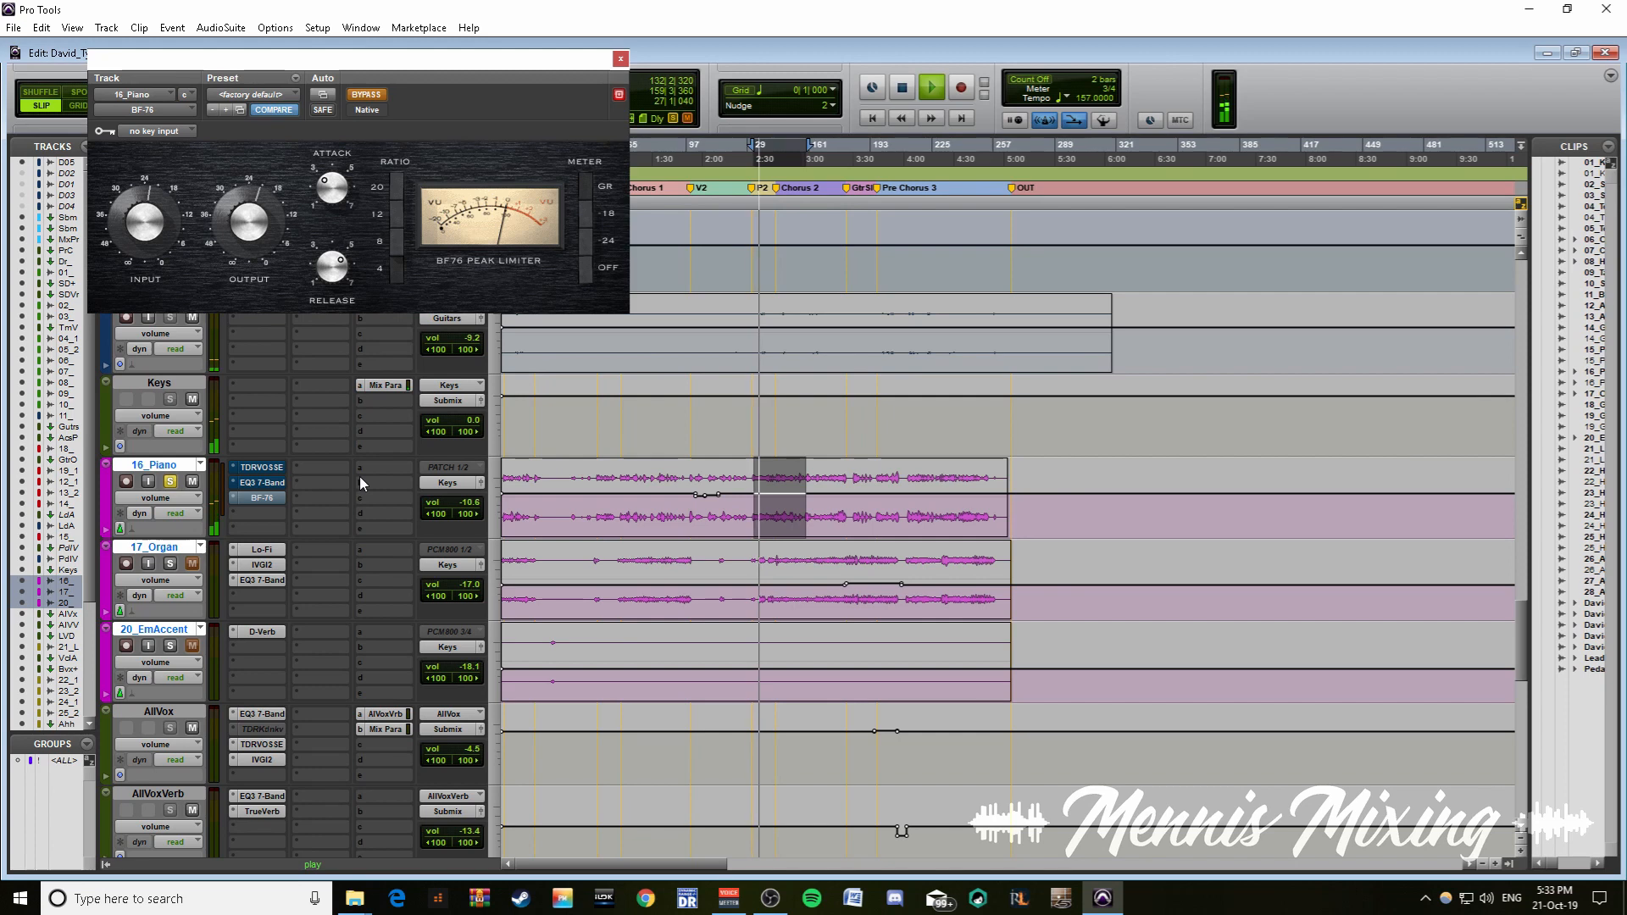
ctrl+alt+click(276, 475)
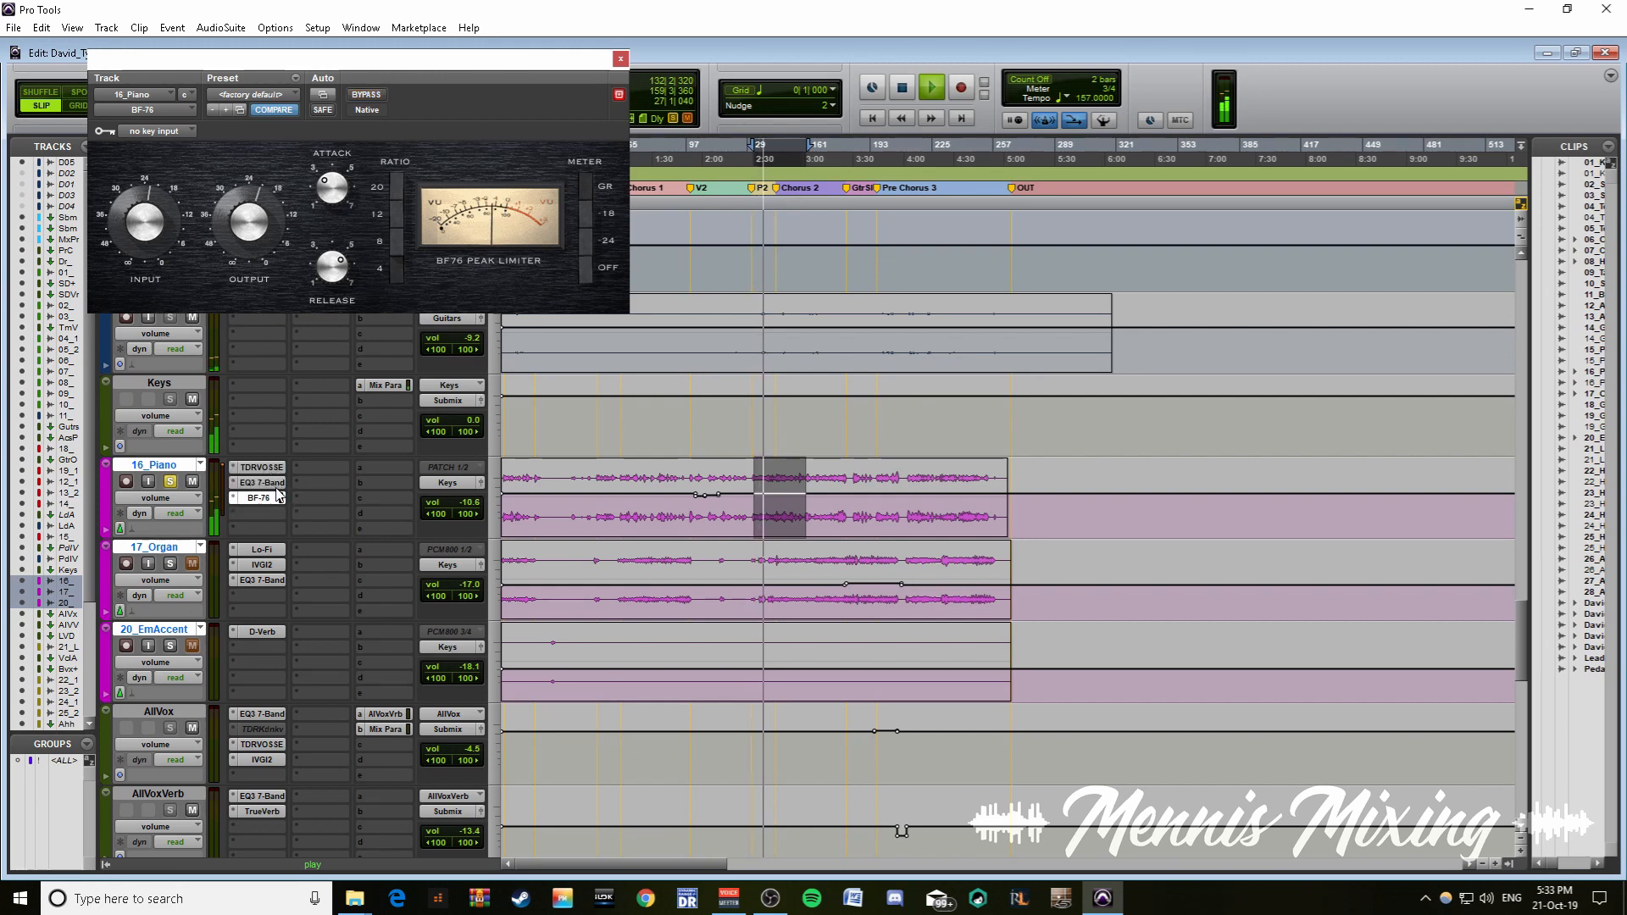
key(space)
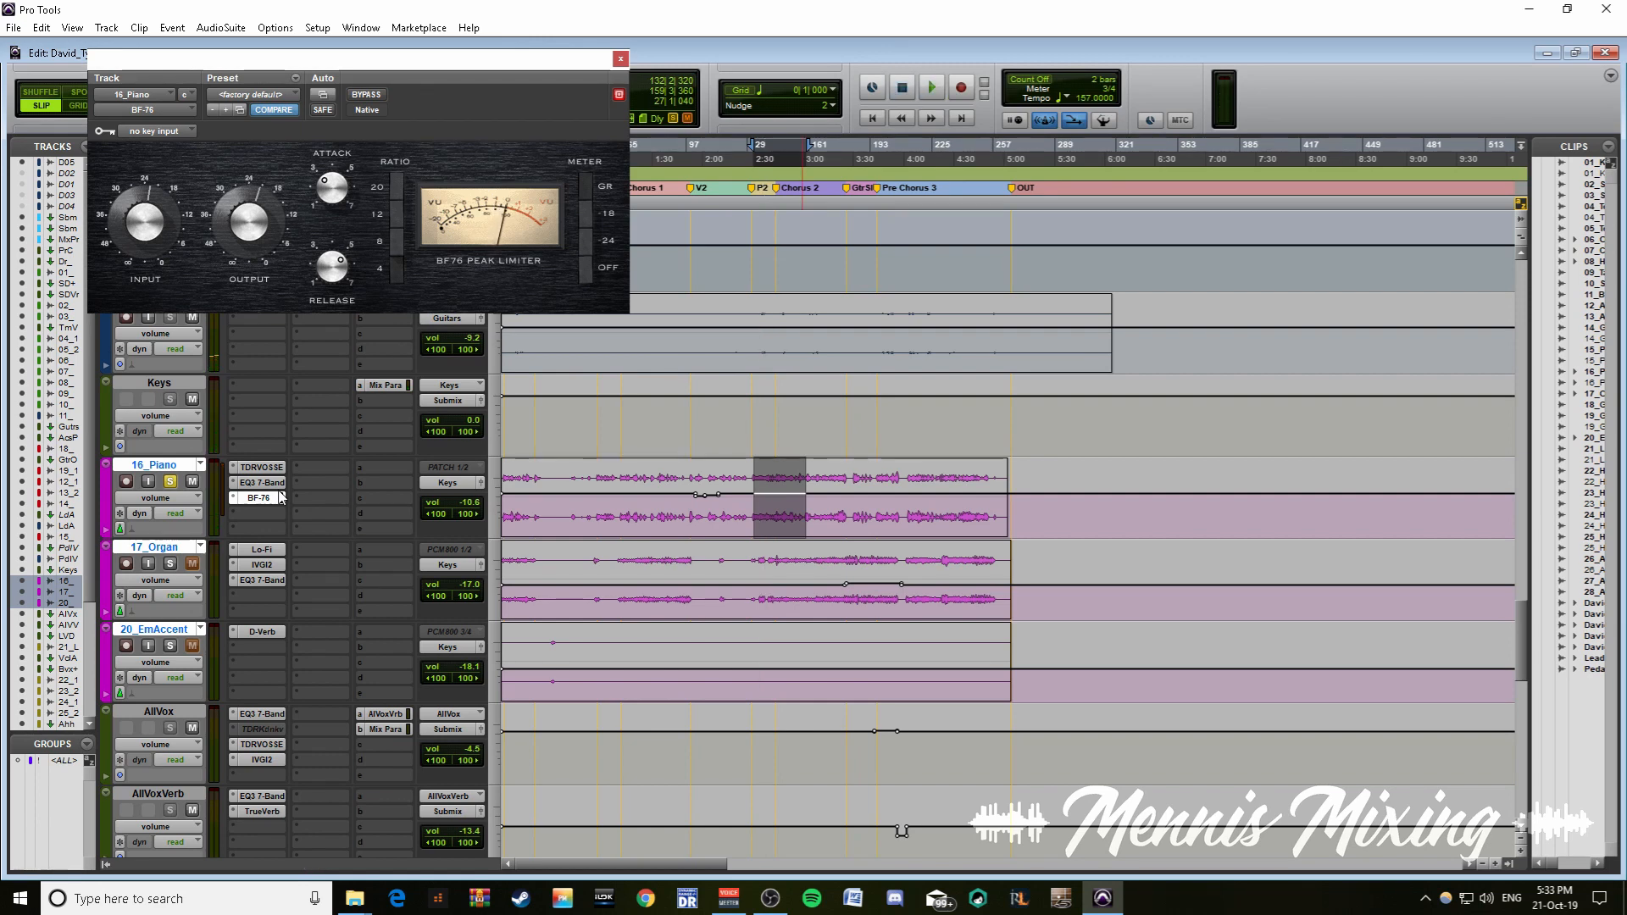
- Clear the solo on 16_Piano and play the full mix from about bar 128, where the organ leads into Pre Chorus 2
click(171, 482)
click(862, 589)
key(t)
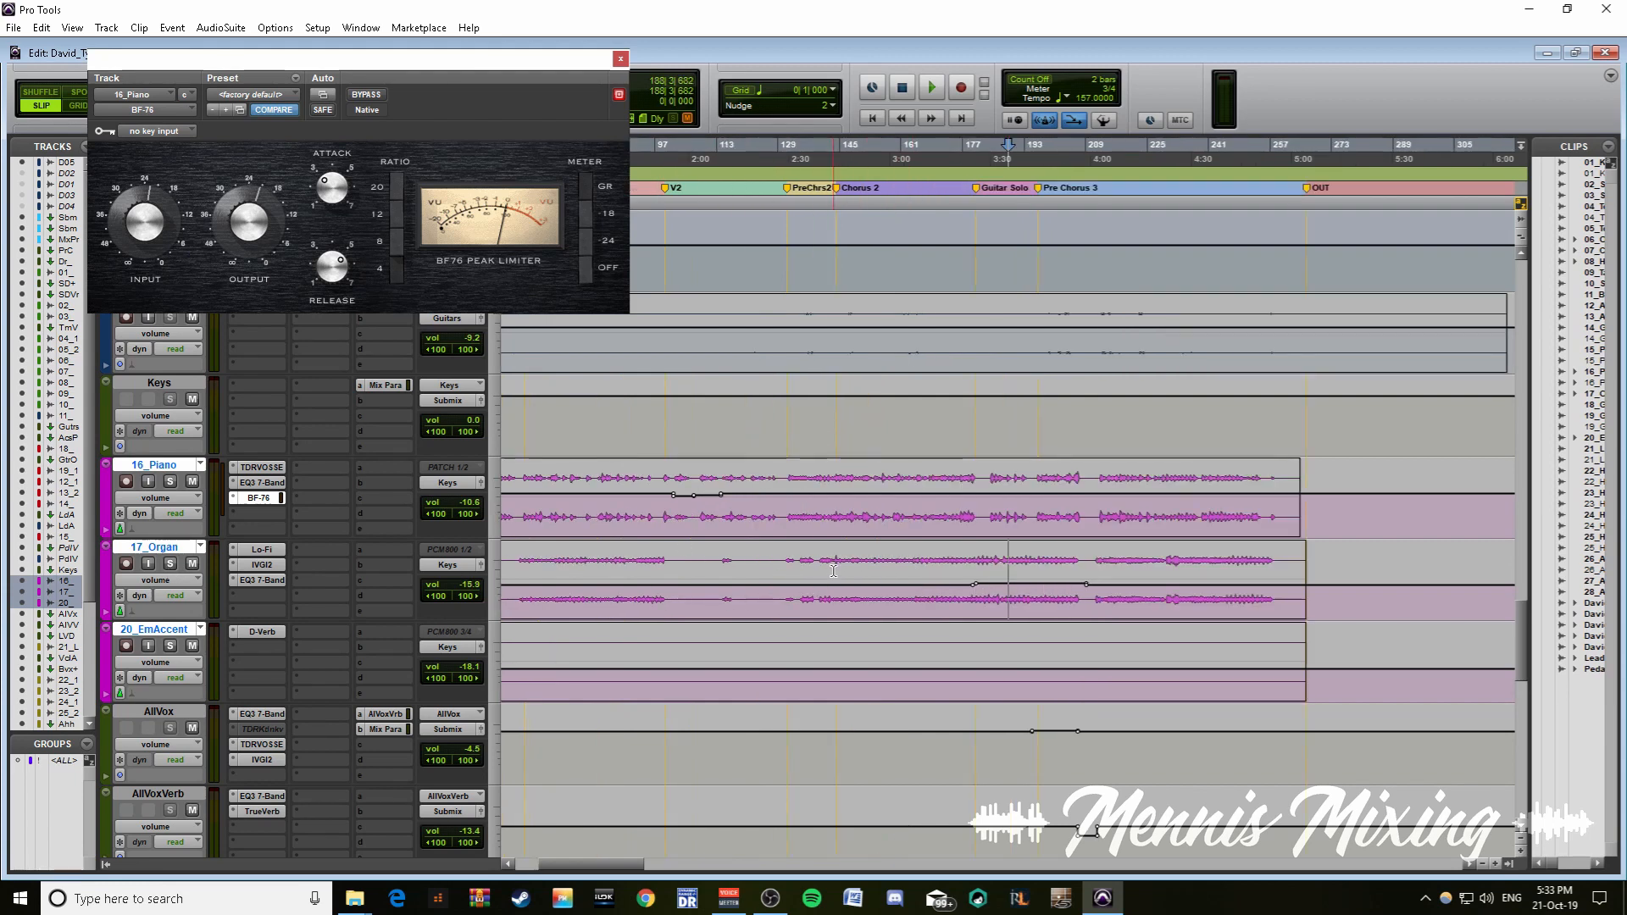
click(785, 571)
key(t)
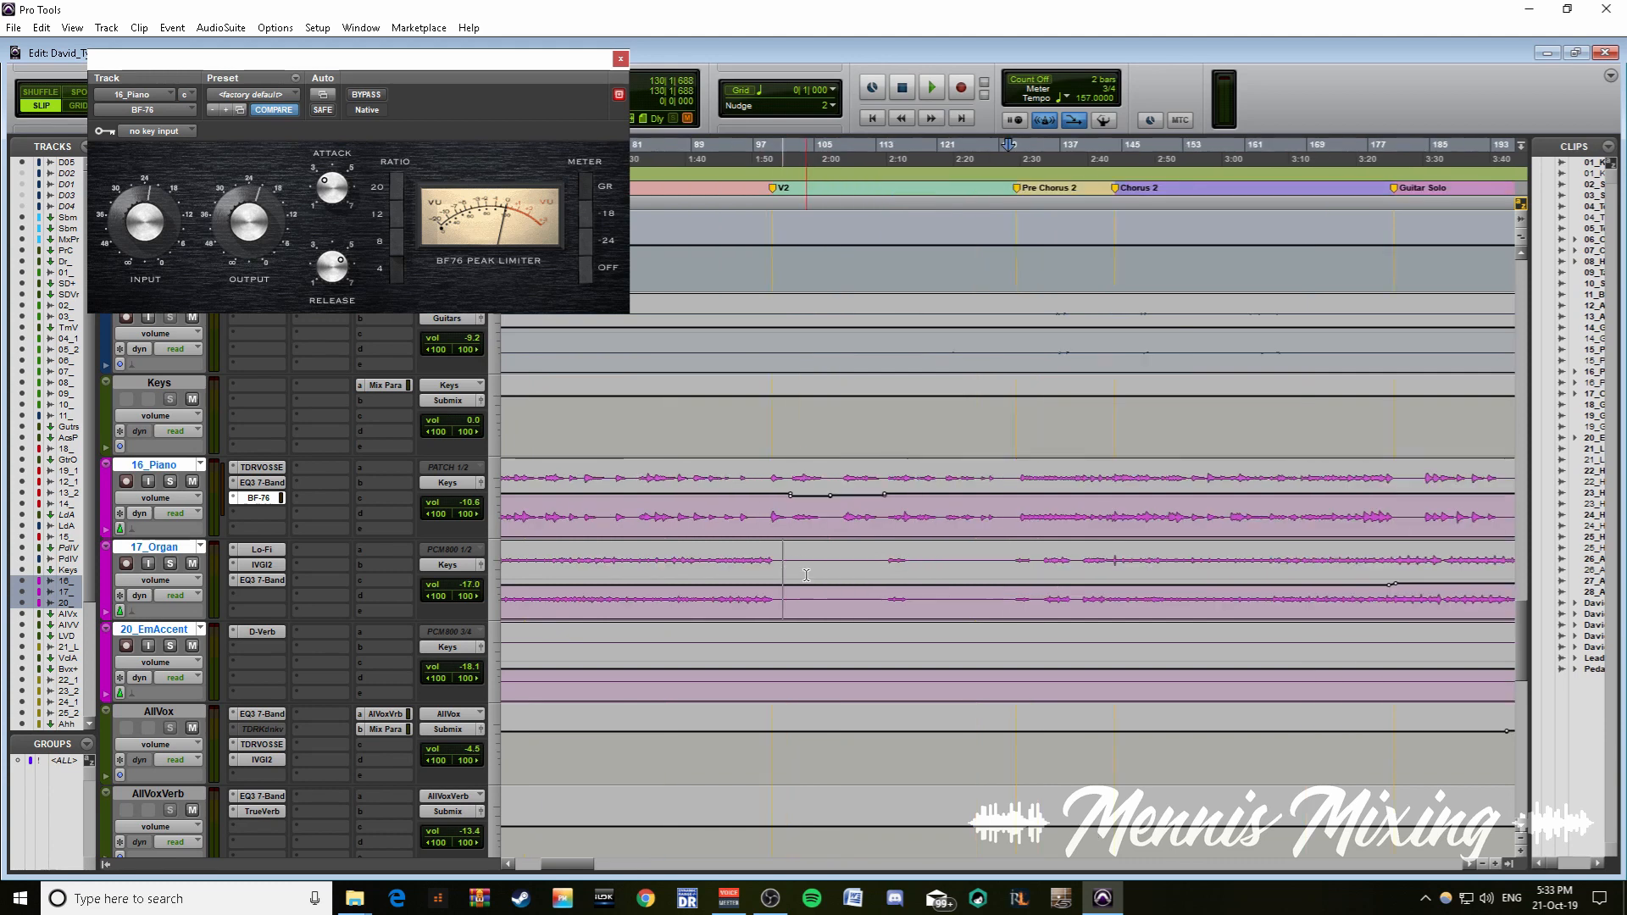
click(992, 565)
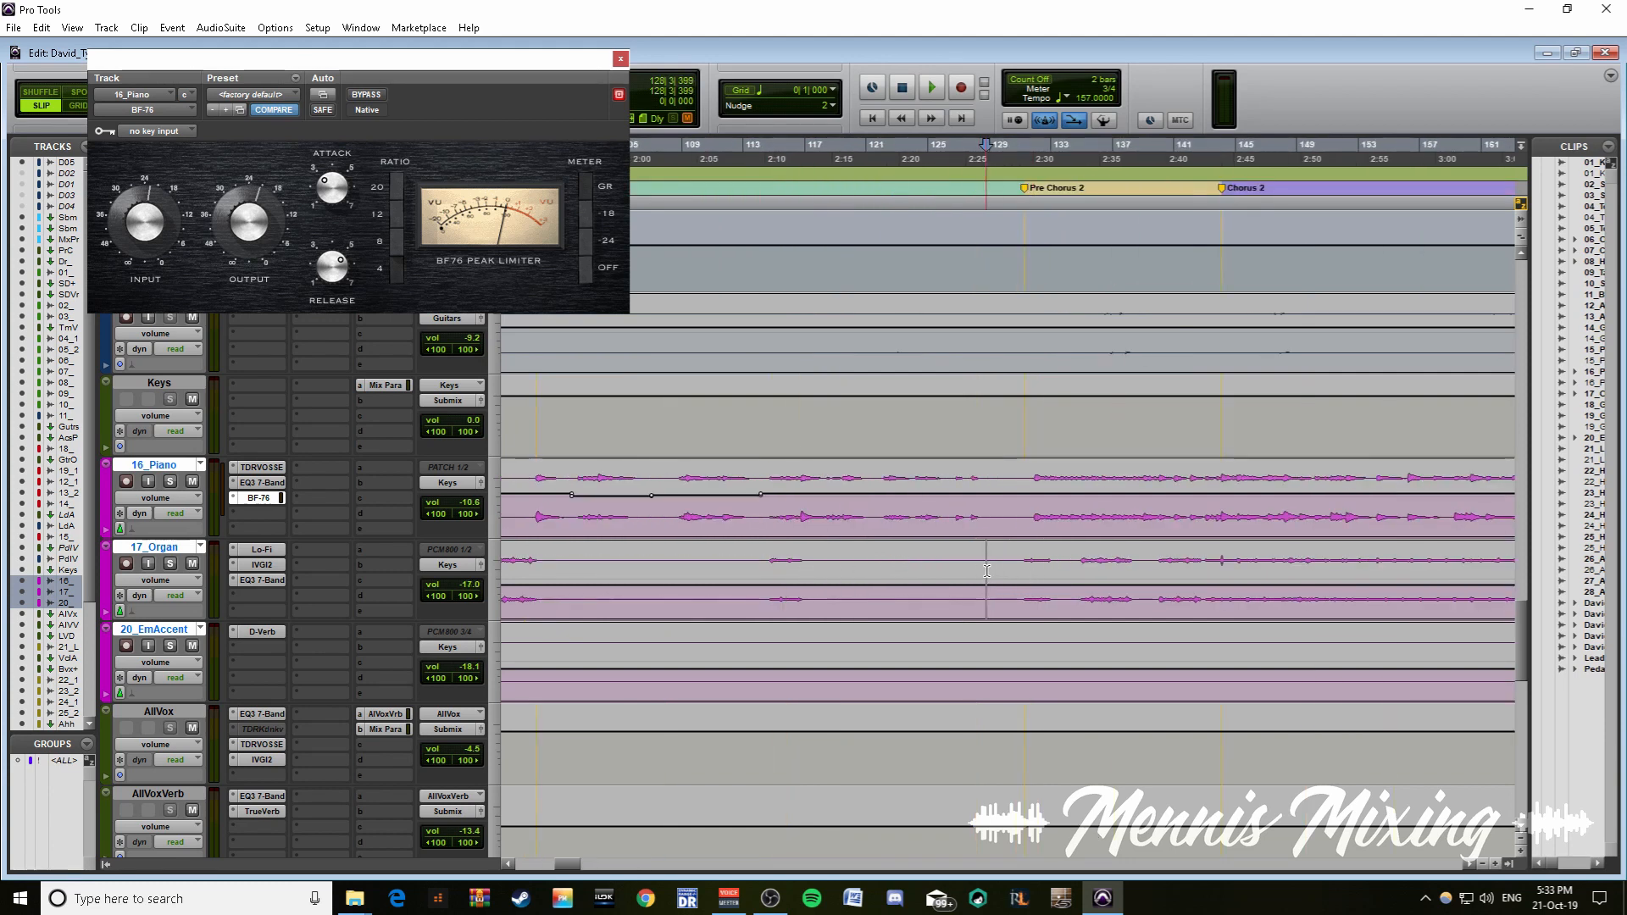
key(space)
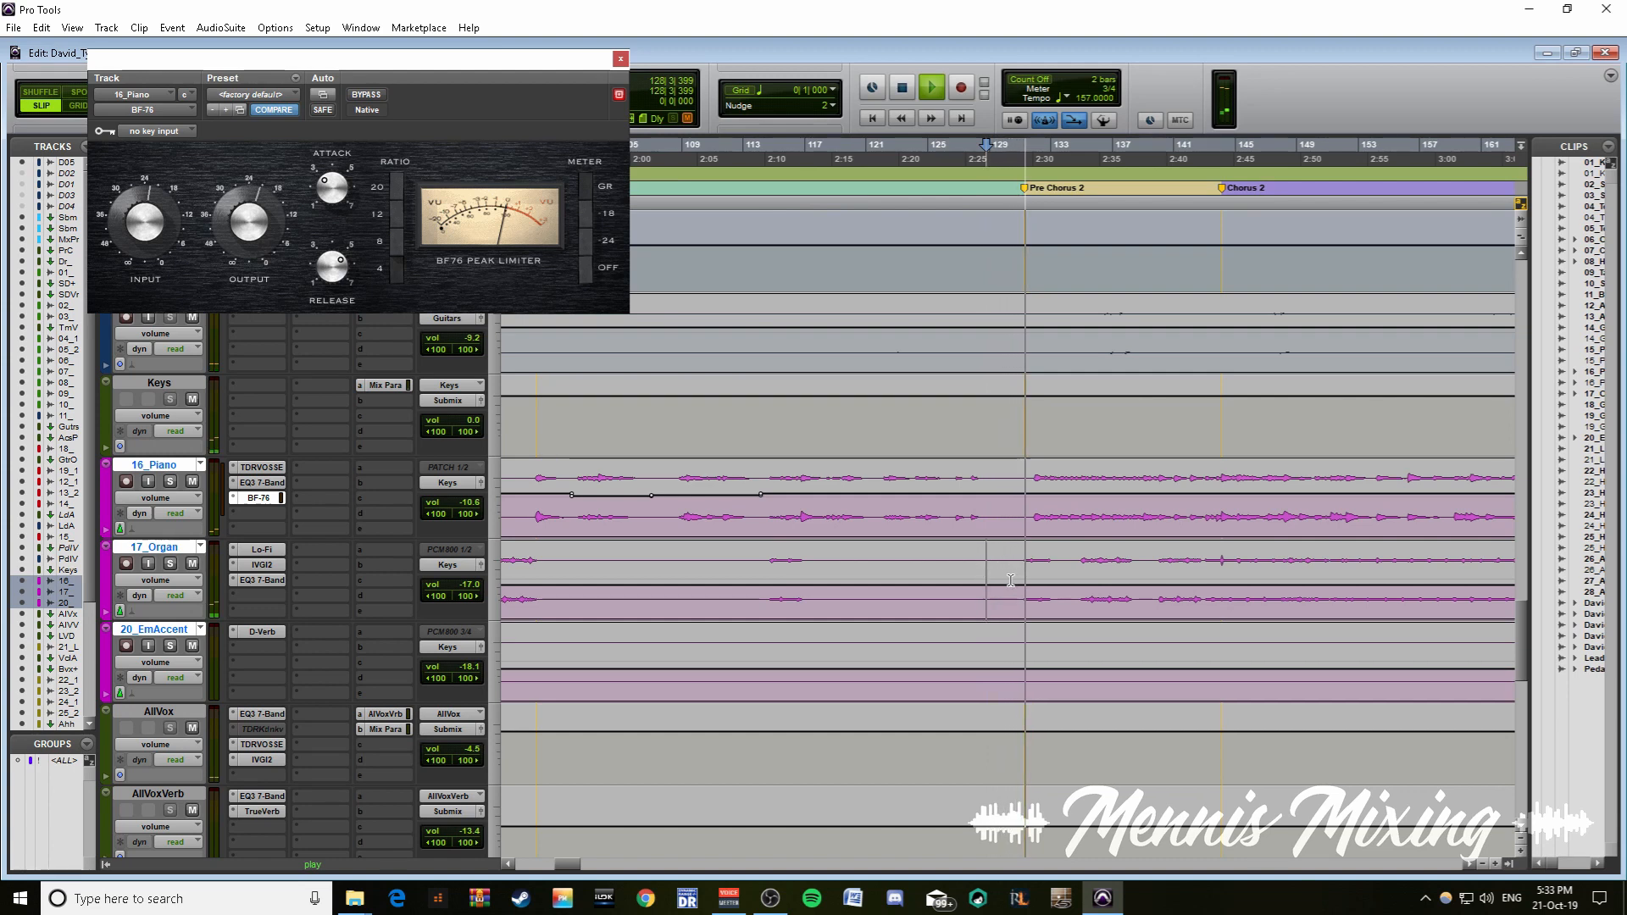
key(ctrl+bracketleft)
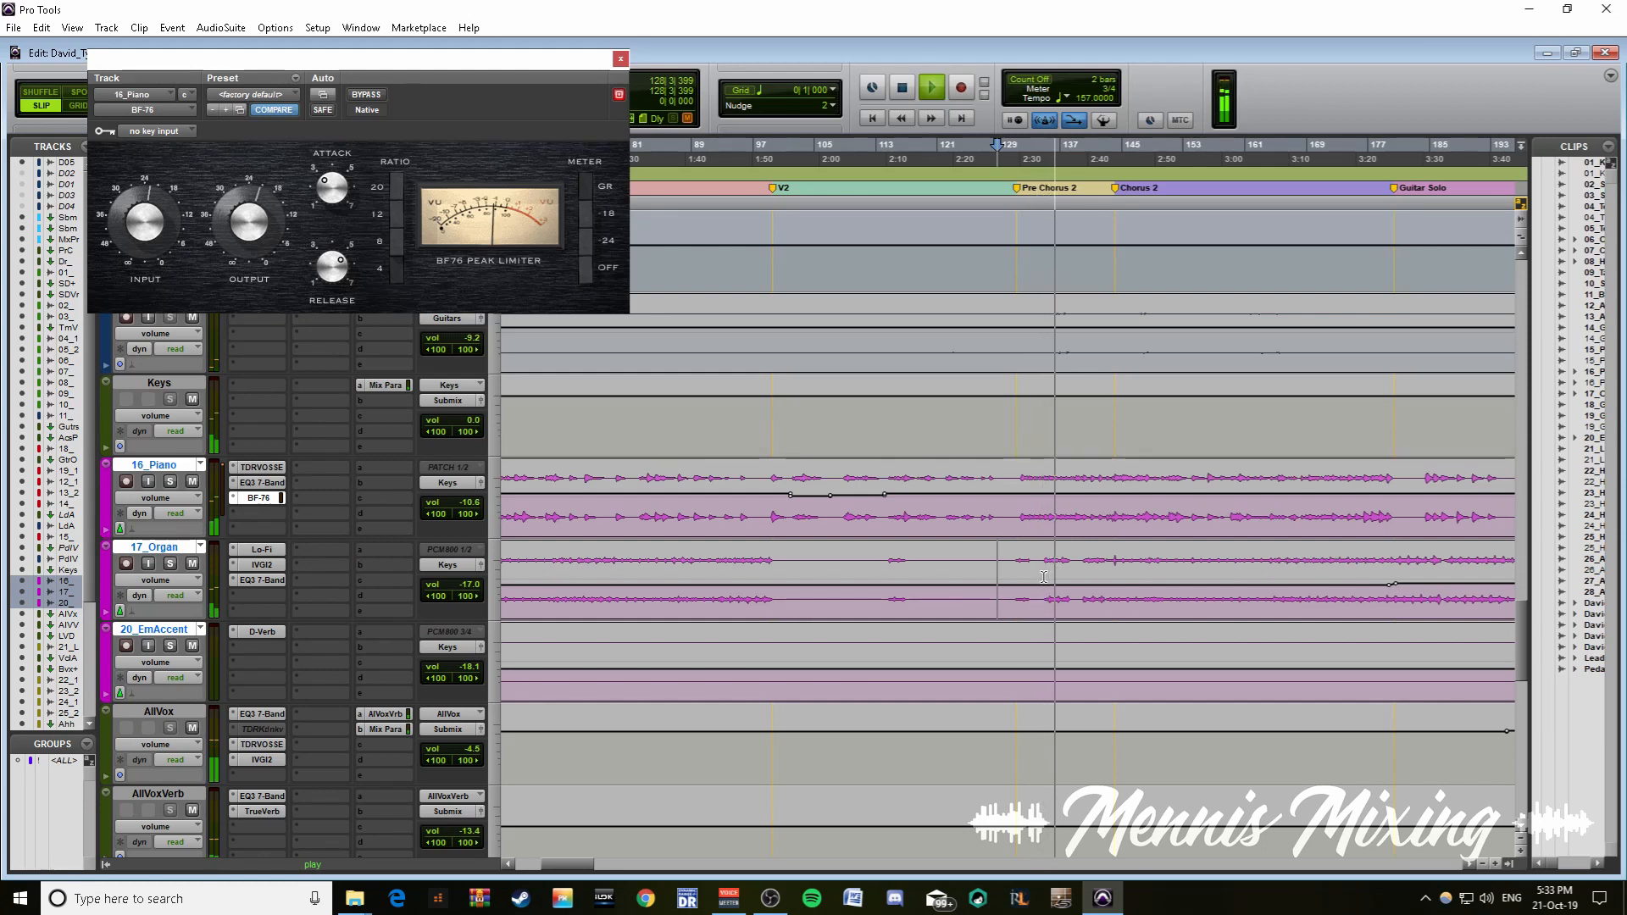
key(ctrl+bracketleft)
key(space)
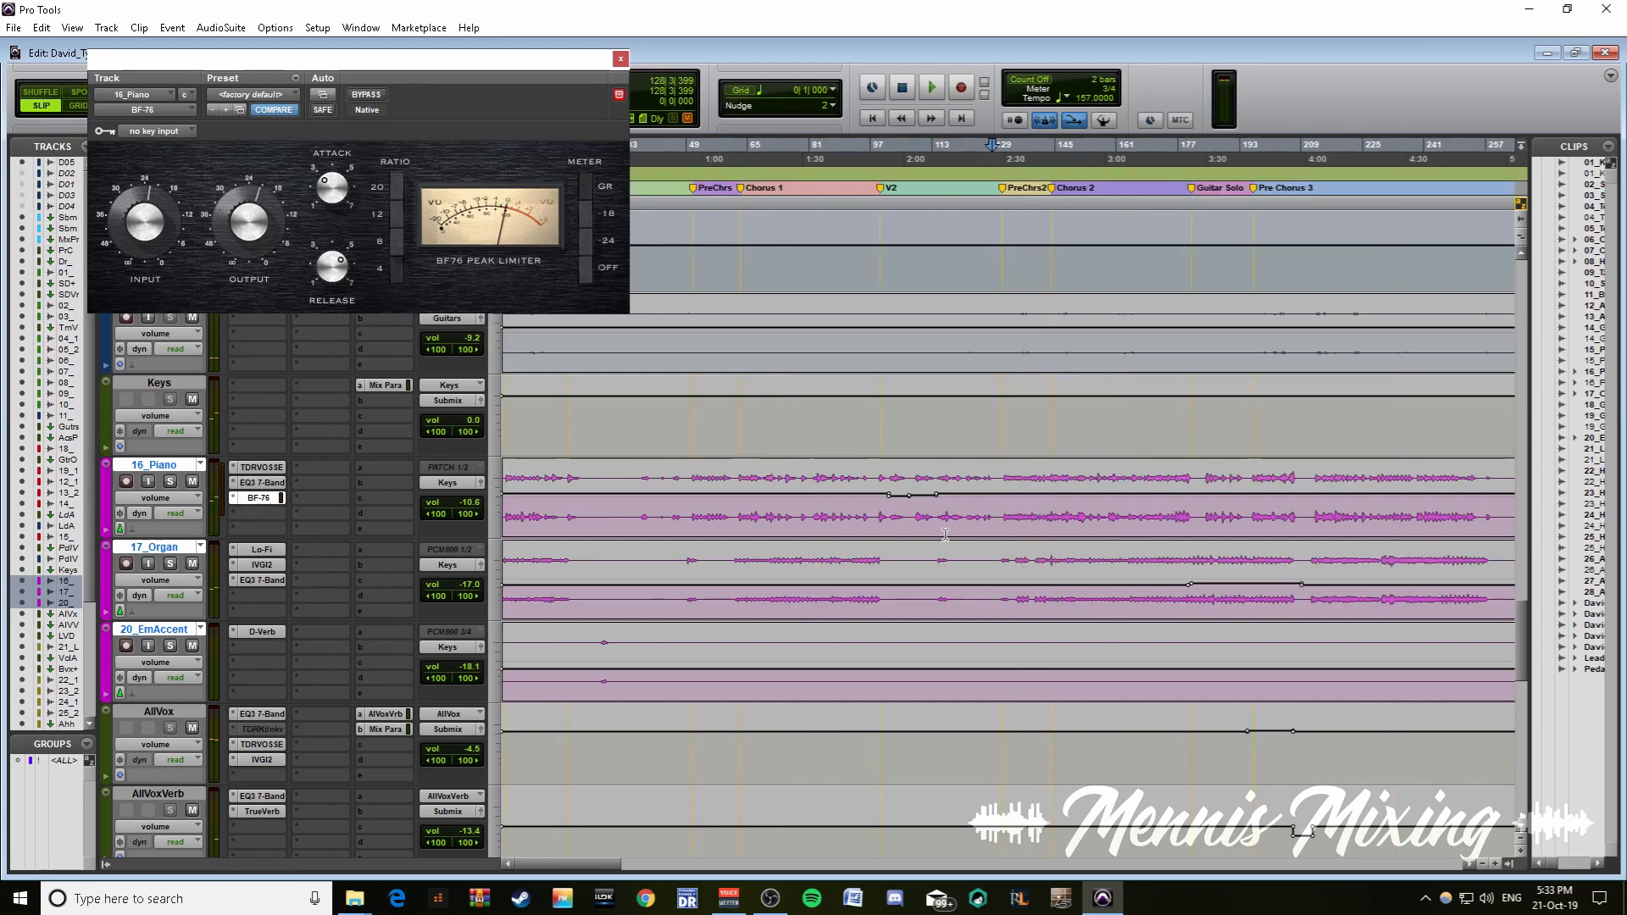
- Select the raised volume automation passage on 17_Organ around the guitar solo, from about bar 177 to bar 210
scroll(945, 534, down, 2)
scroll(946, 535, up, 2)
key(ctrl+bracketleft)
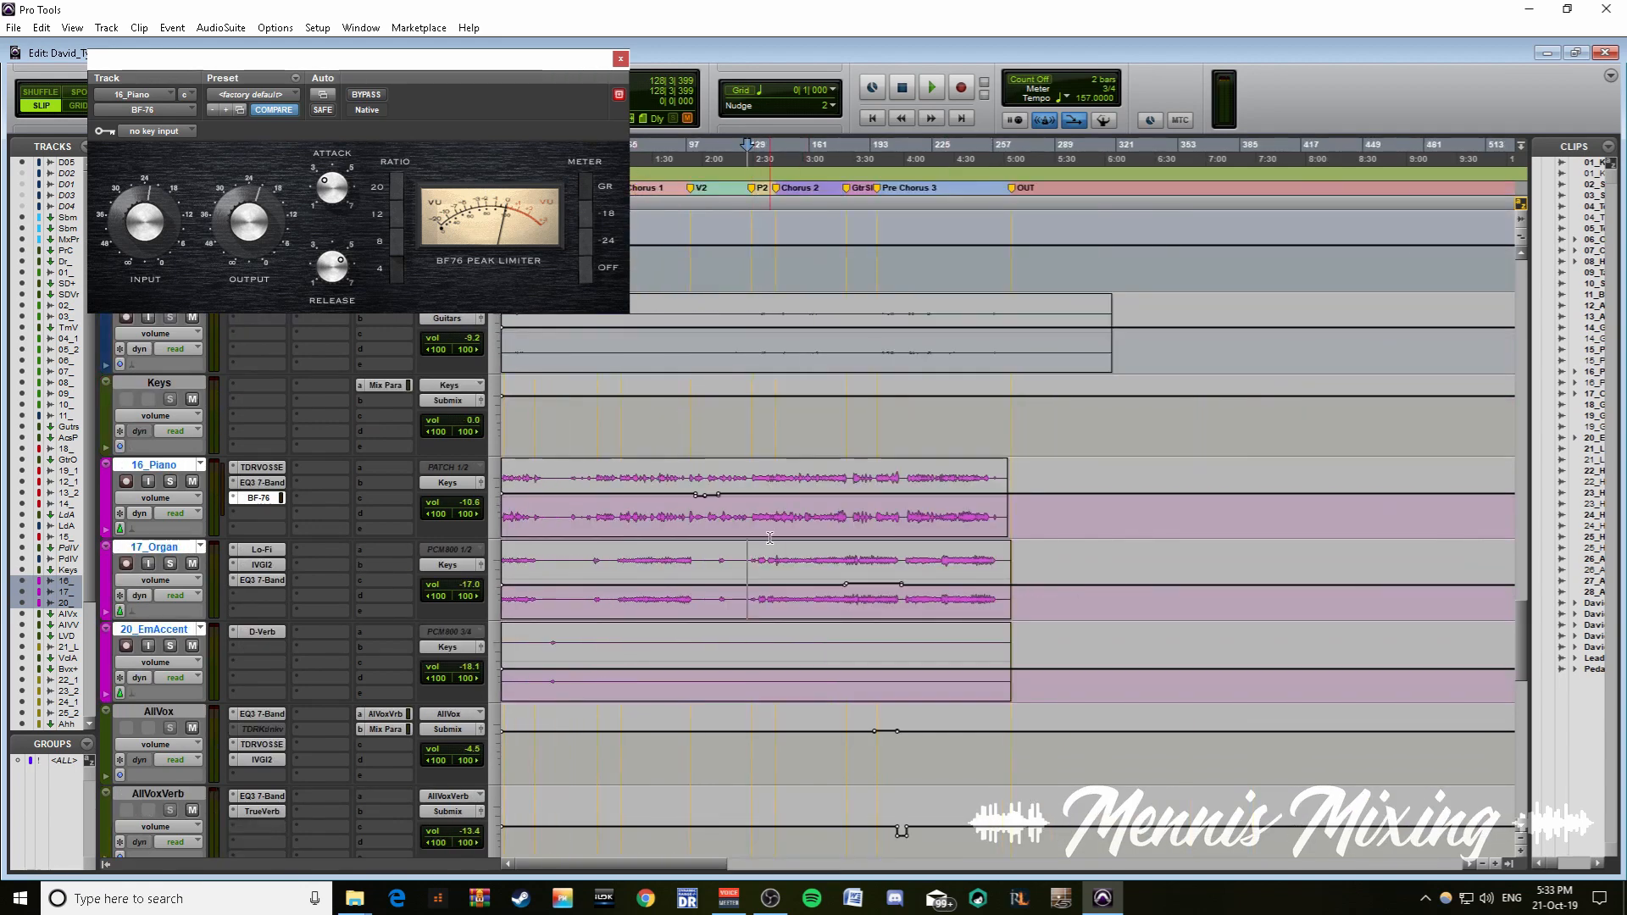
drag(840, 576, 904, 576)
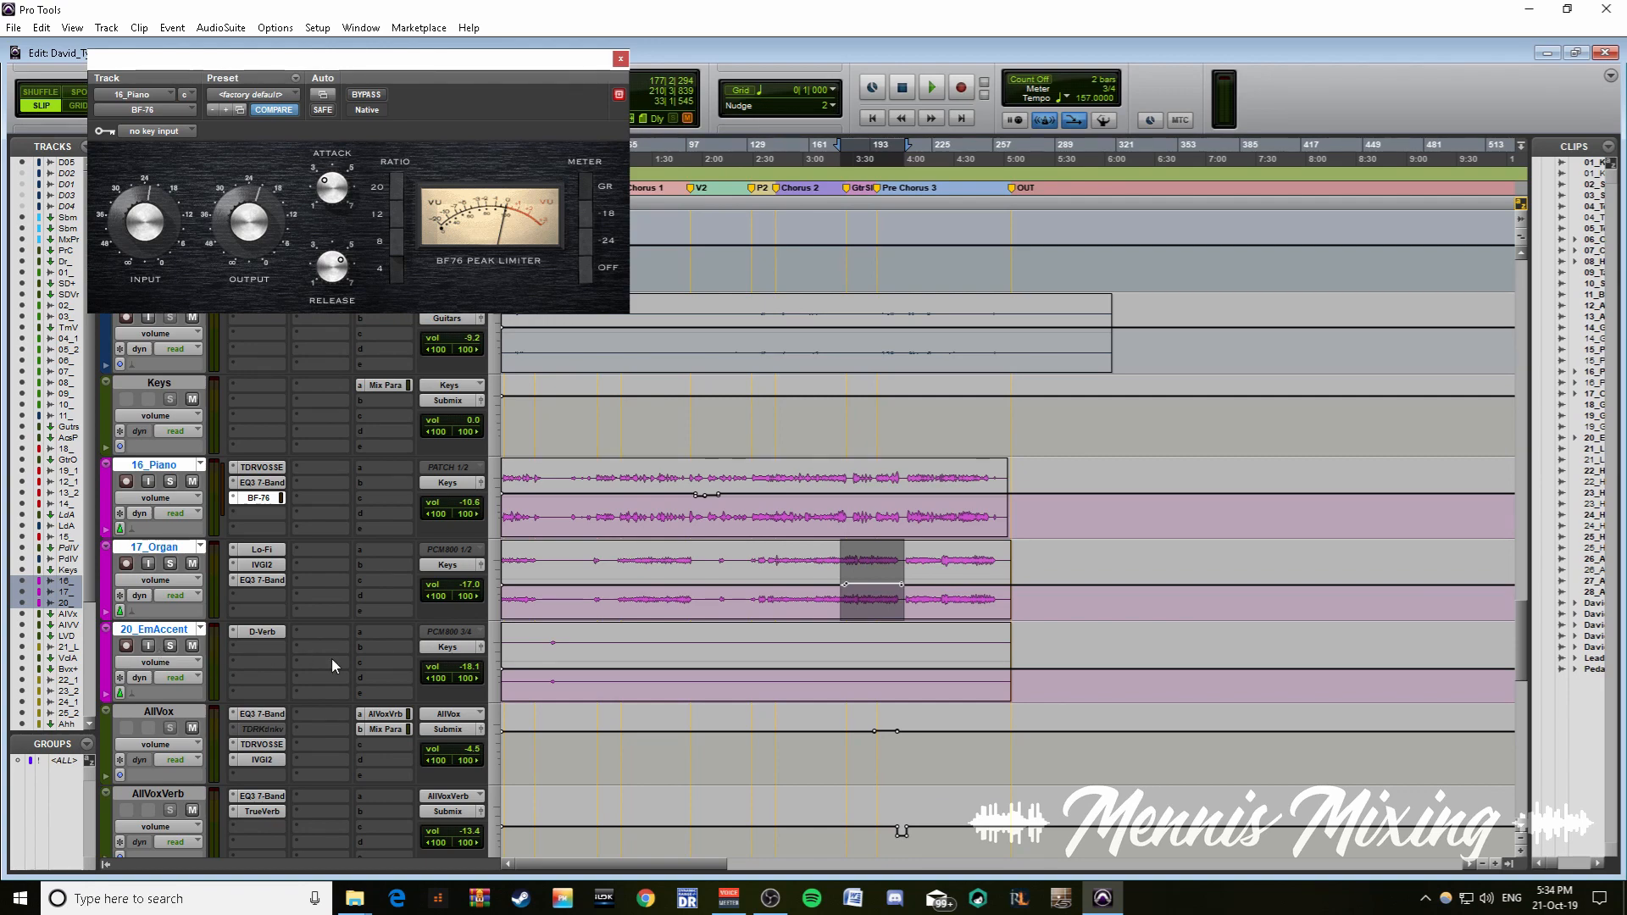
- Place the cursor near bar 25 on 20_EmAccent and inspect the short accent there
click(542, 657)
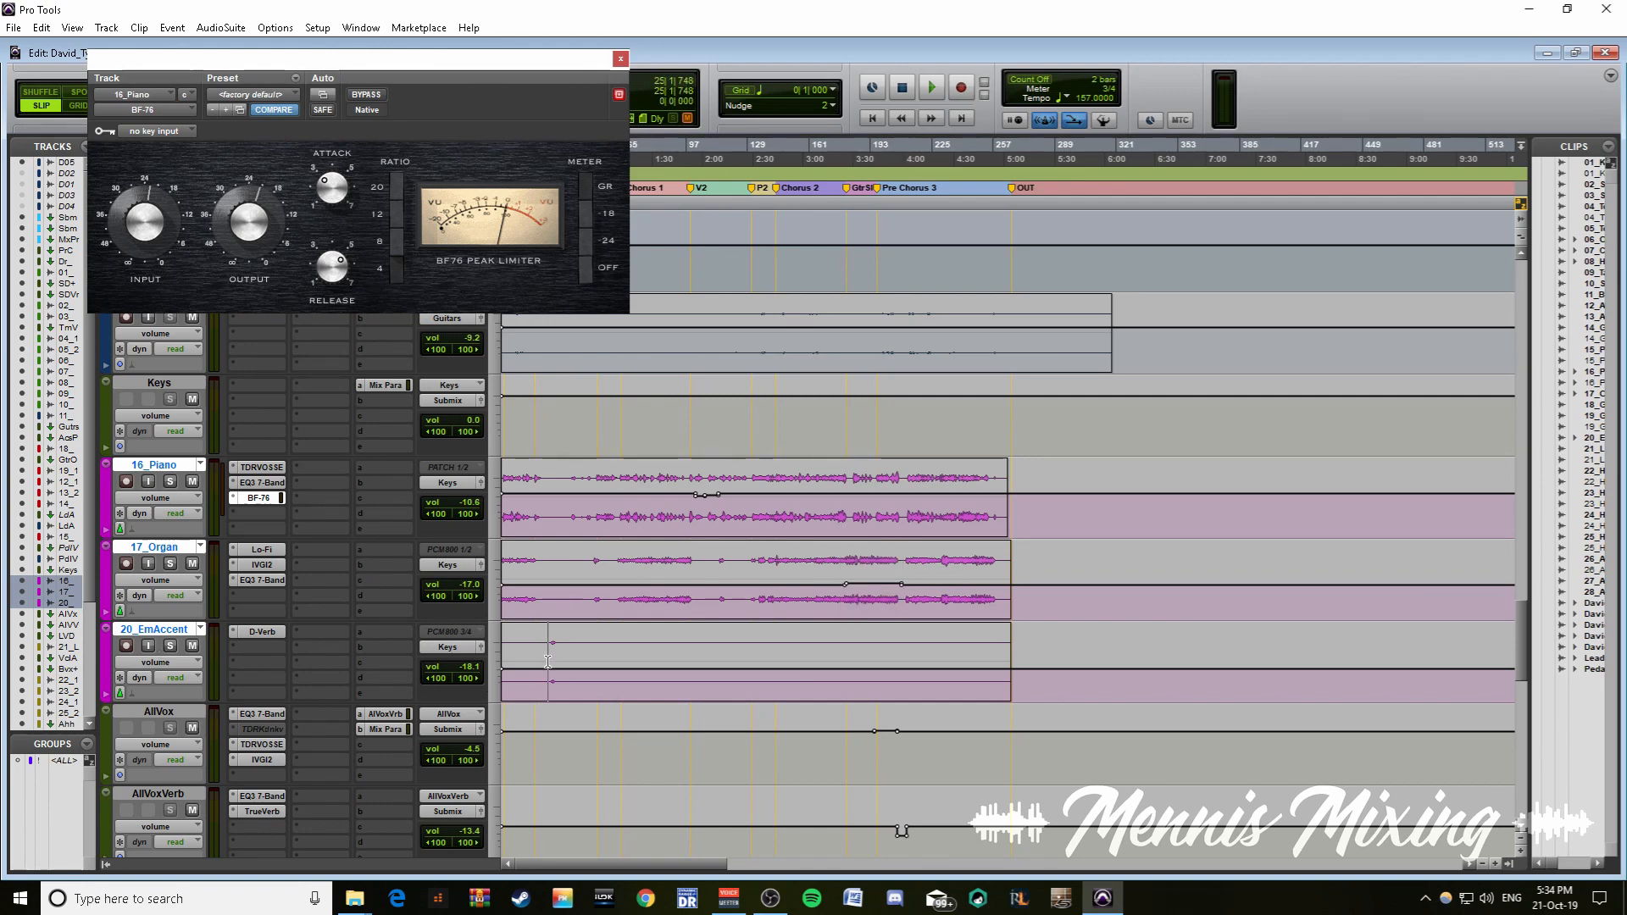
key(t)
key(t)
key(r)
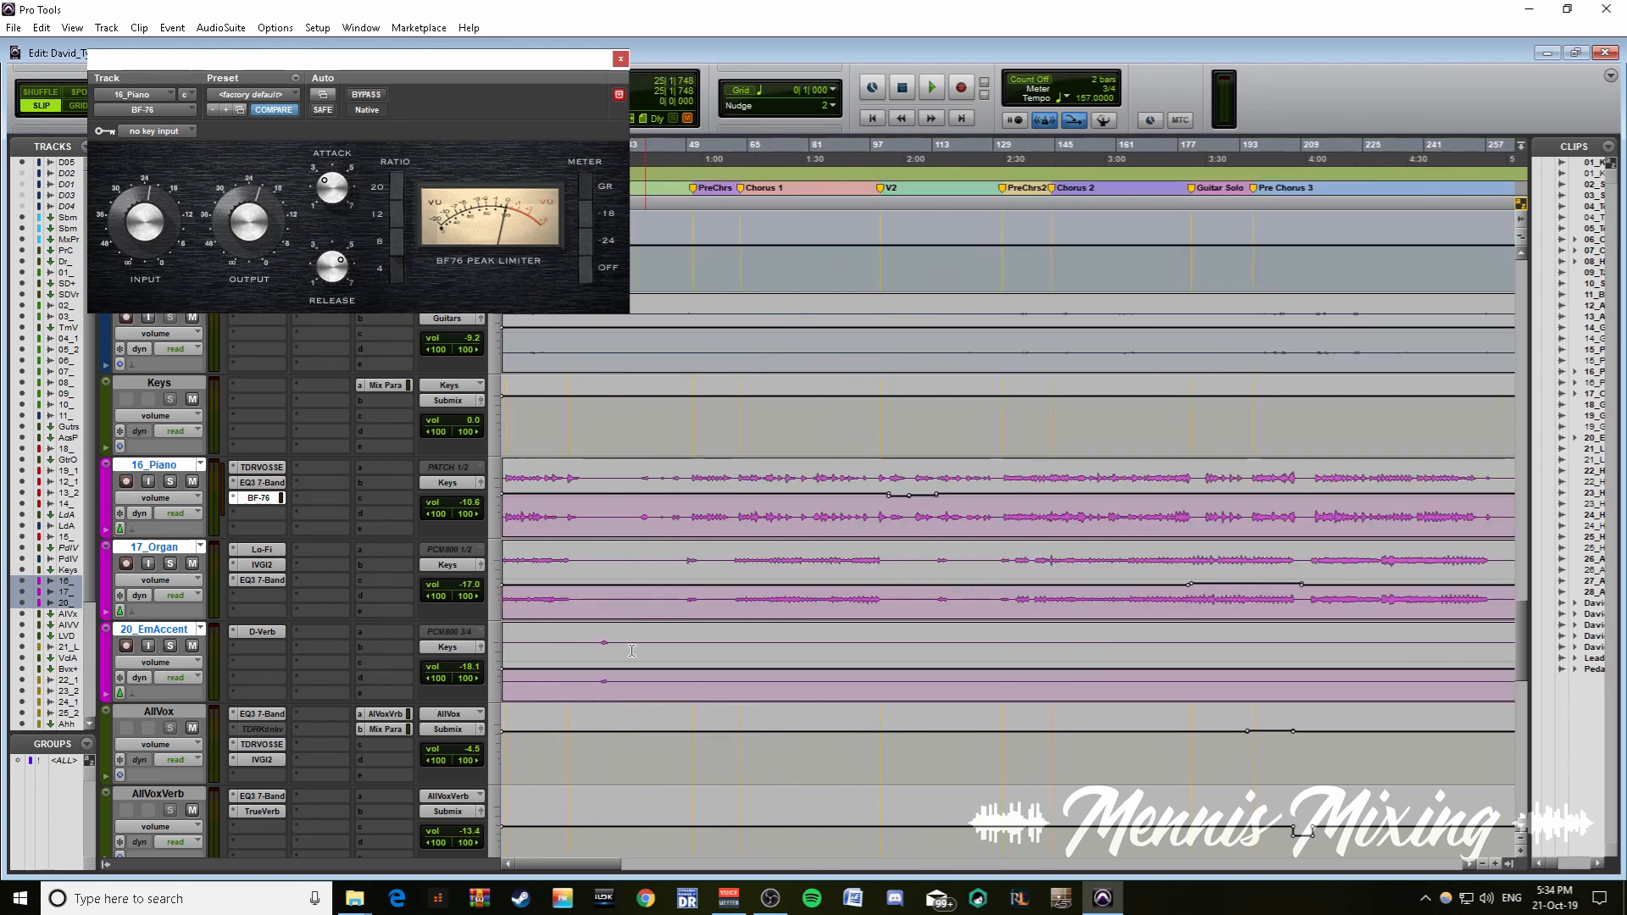
key(r)
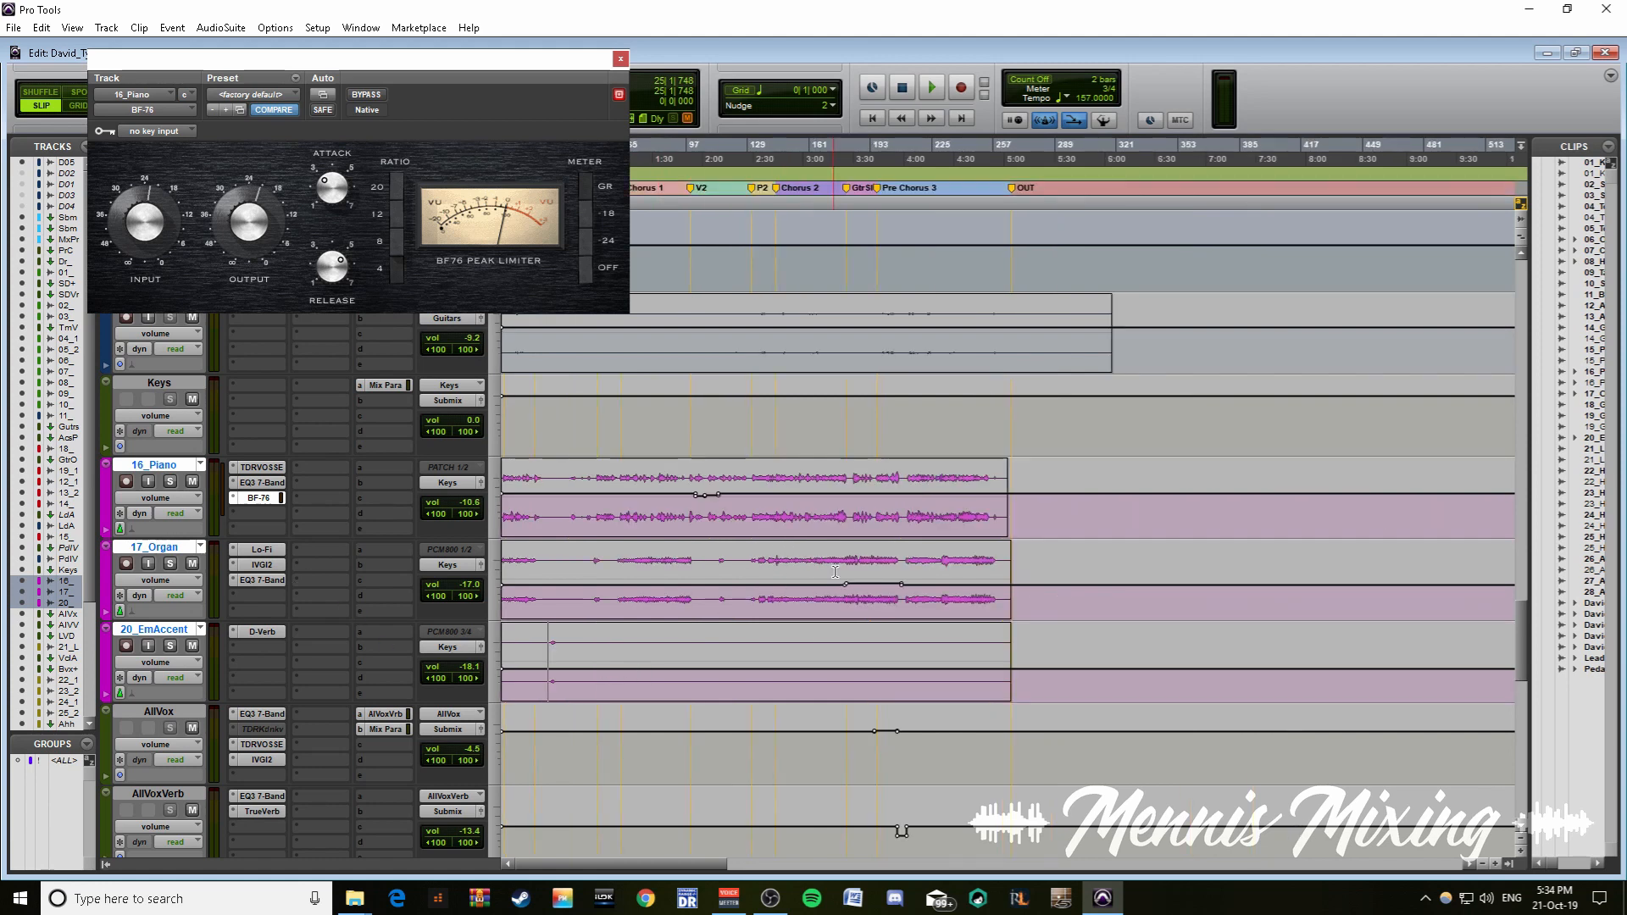
- Select the Chorus 2 passage on 17_Organ, from about bar 143 to bar 178
drag(775, 569, 841, 568)
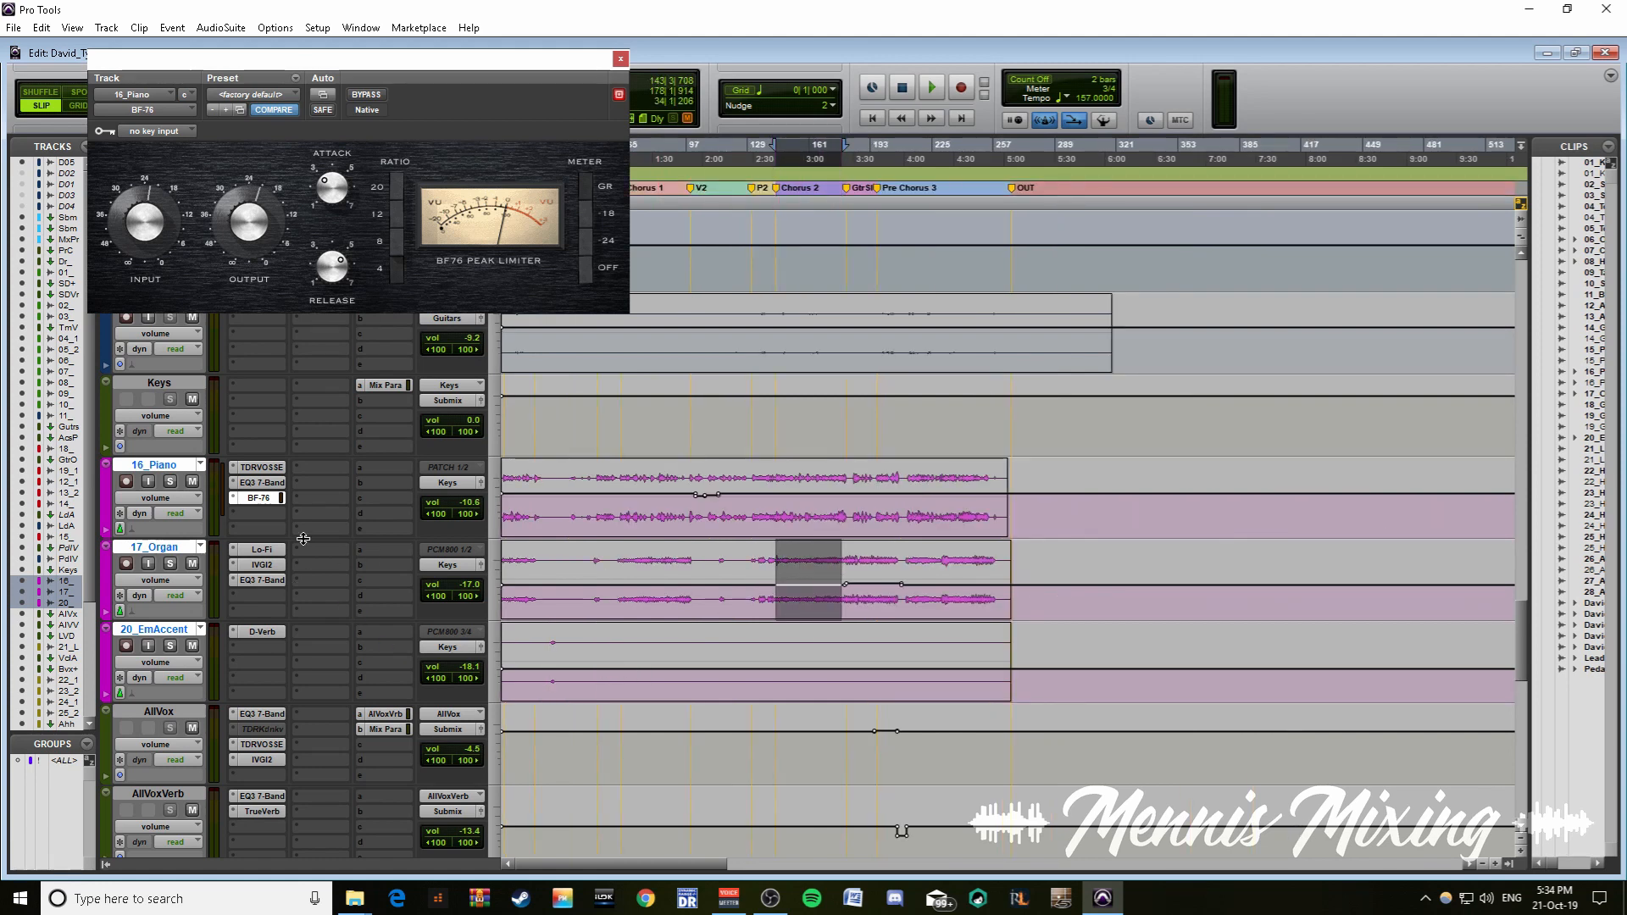
- Solo the 17_Organ track with all its inserts bypassed and play back its passage around Chorus 2
click(170, 563)
key(alt+shift+1)
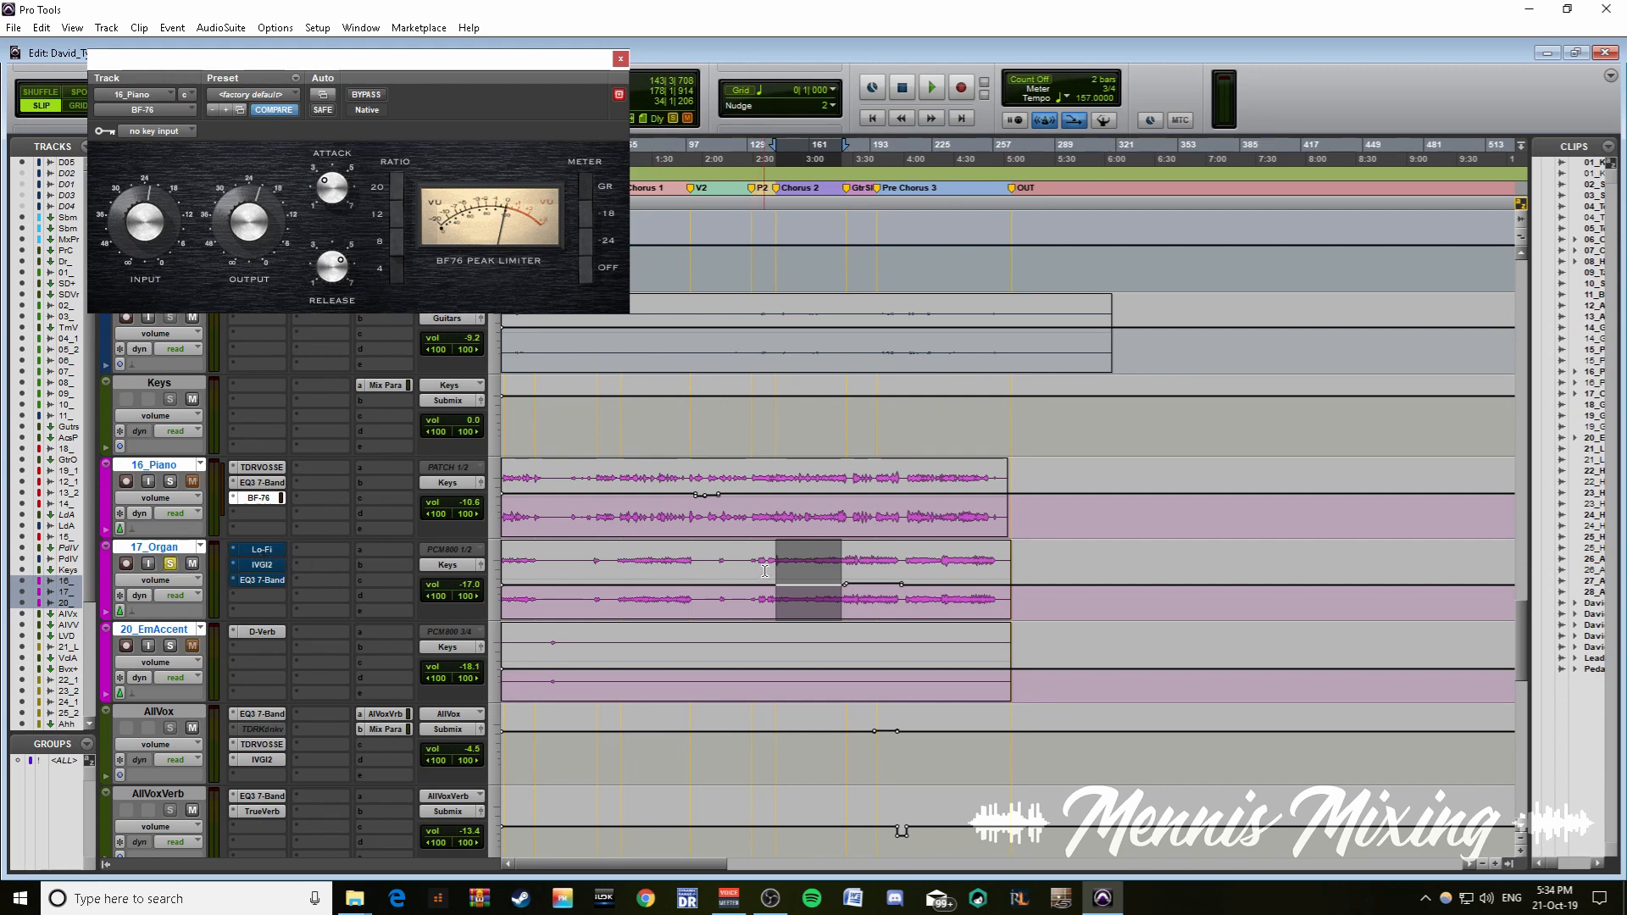
drag(749, 564, 843, 576)
key(t)
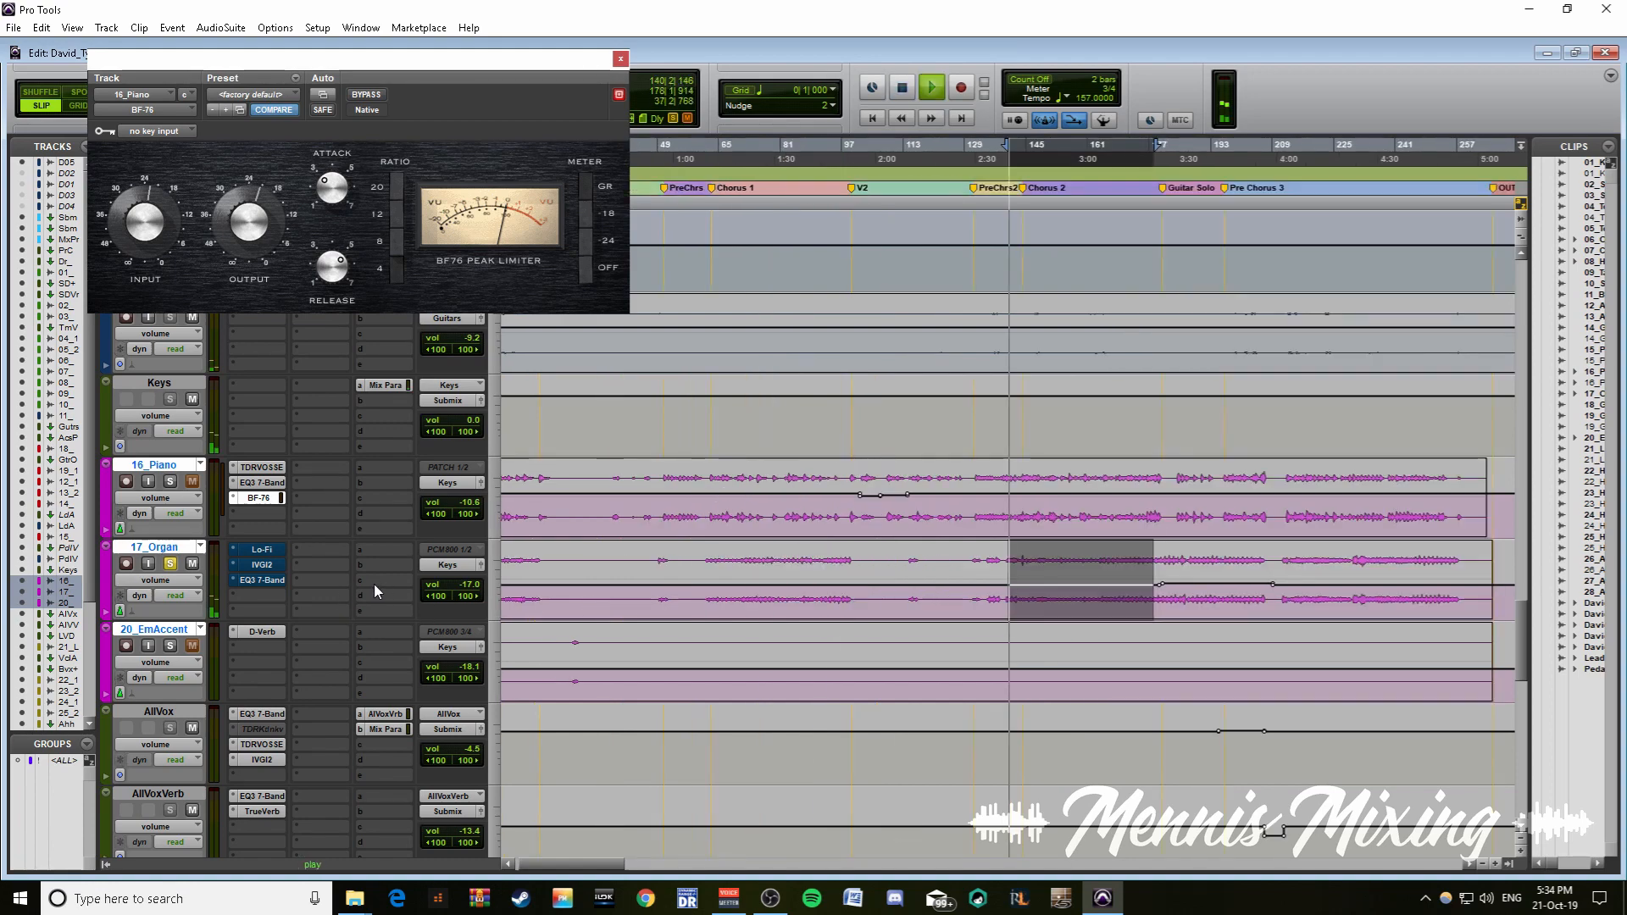
scroll(246, 585, up, 1)
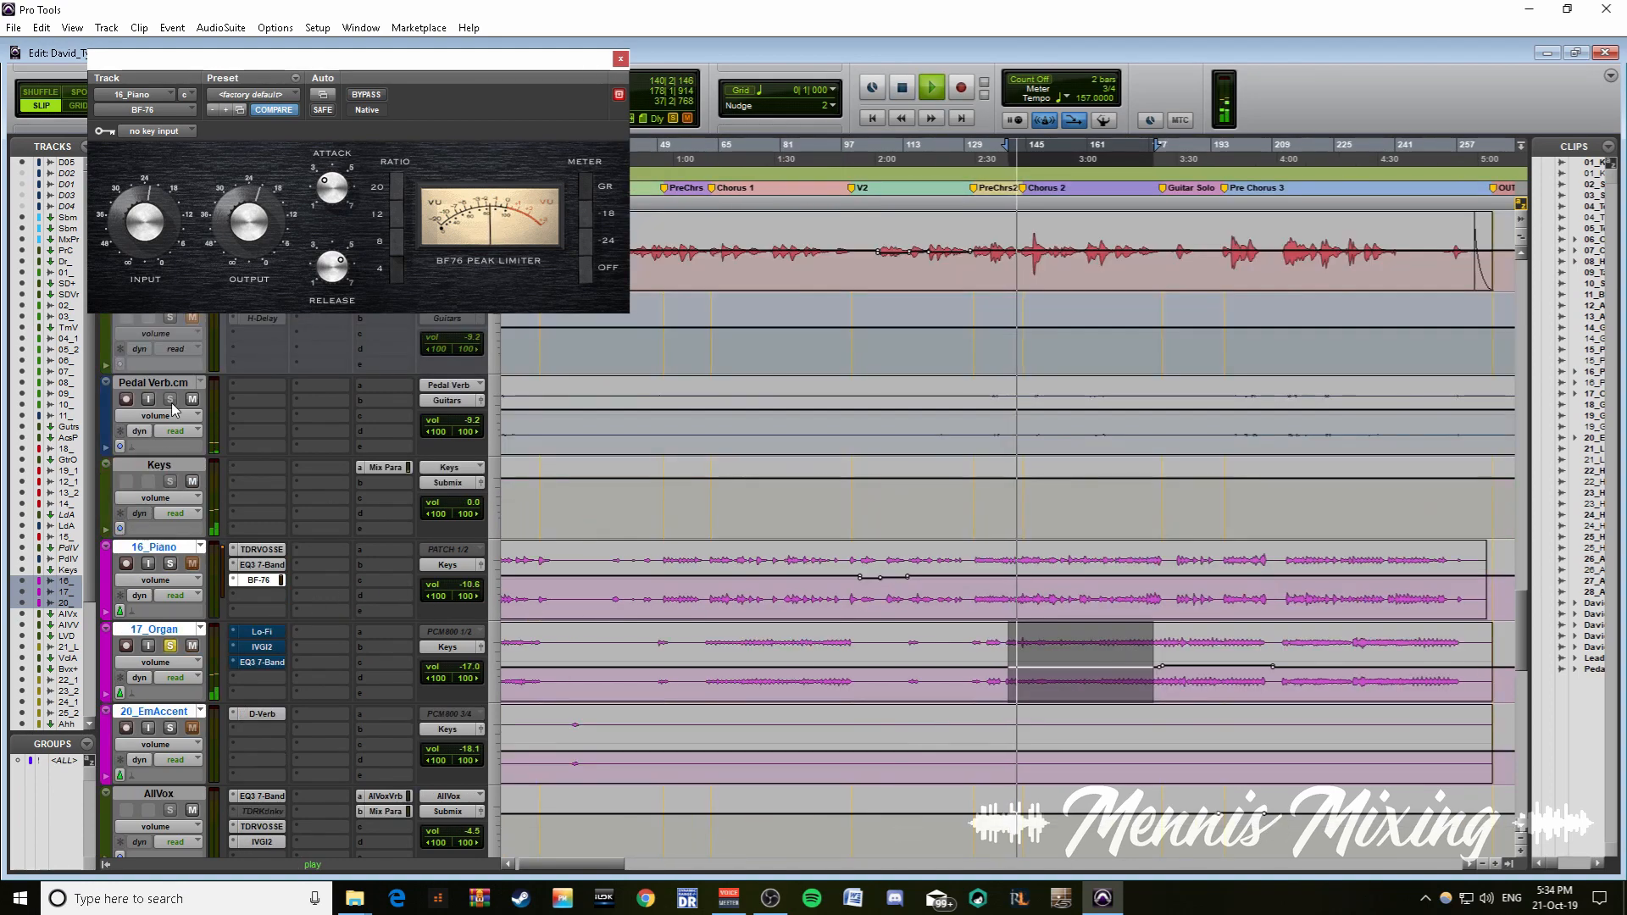
scroll(174, 500, up, 4)
scroll(174, 500, down, 6)
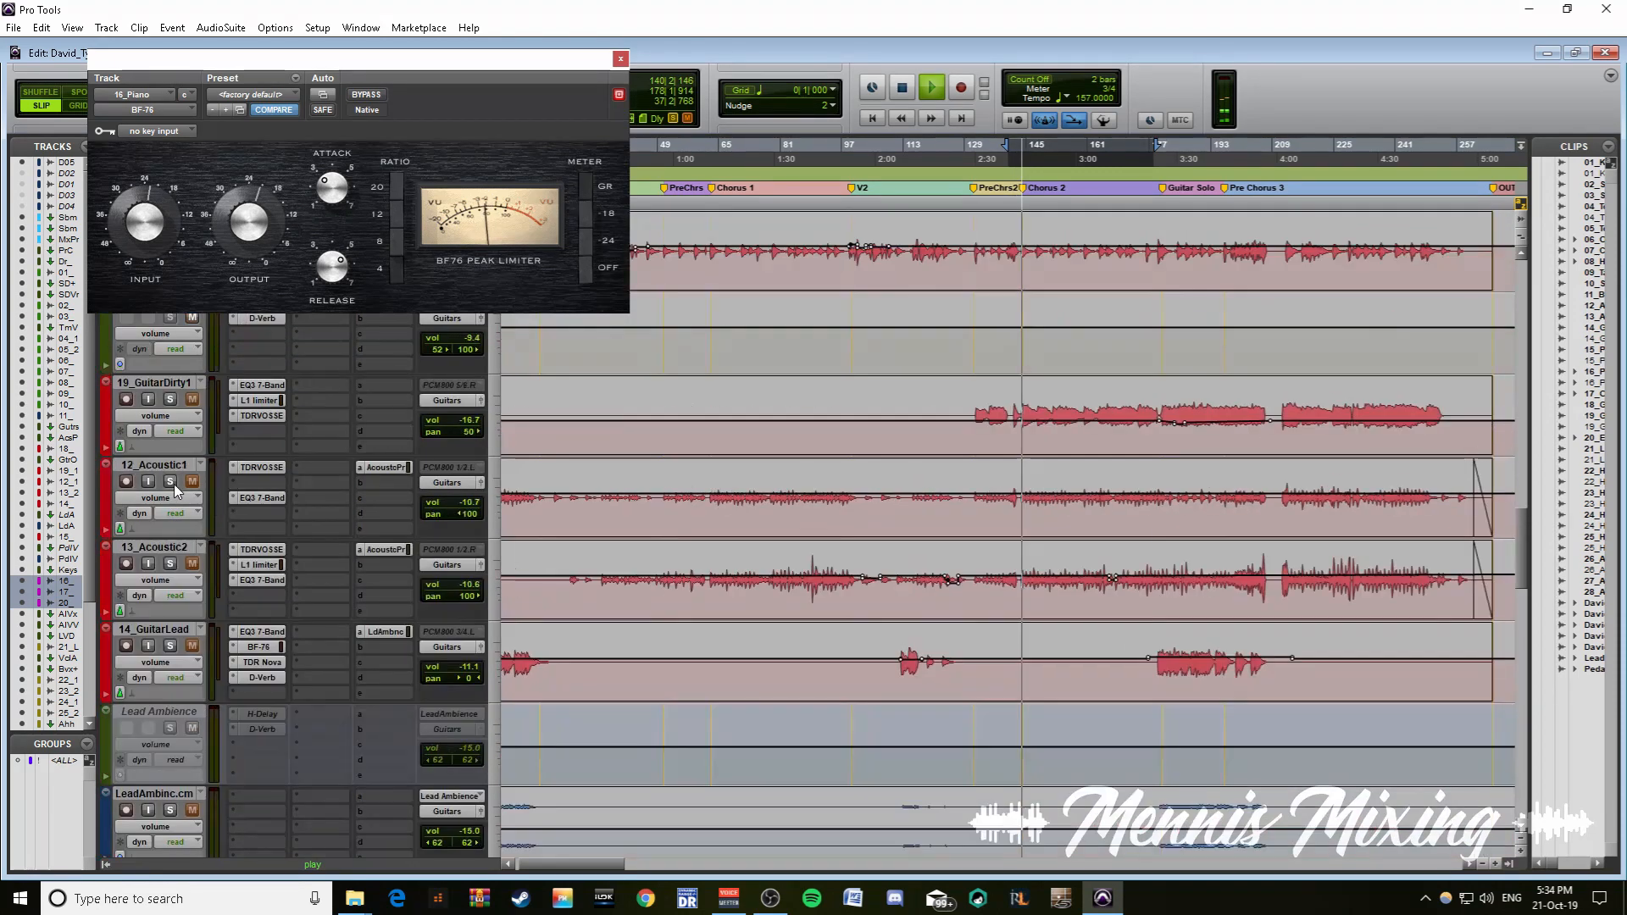
scroll(175, 566, down, 10)
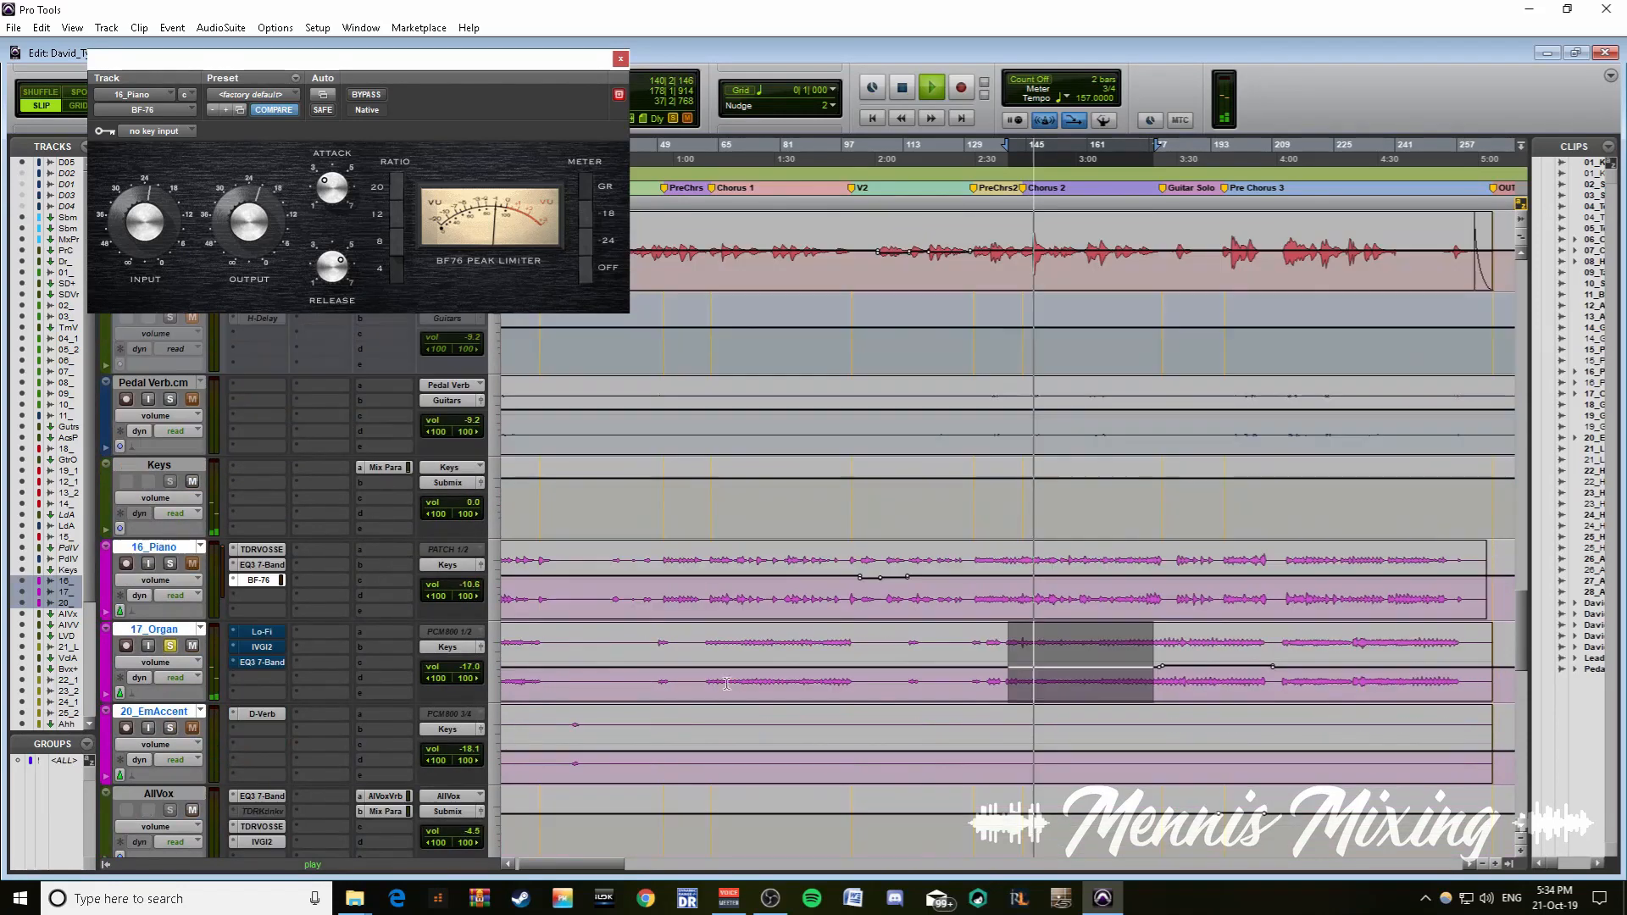
scroll(489, 589, down, 2)
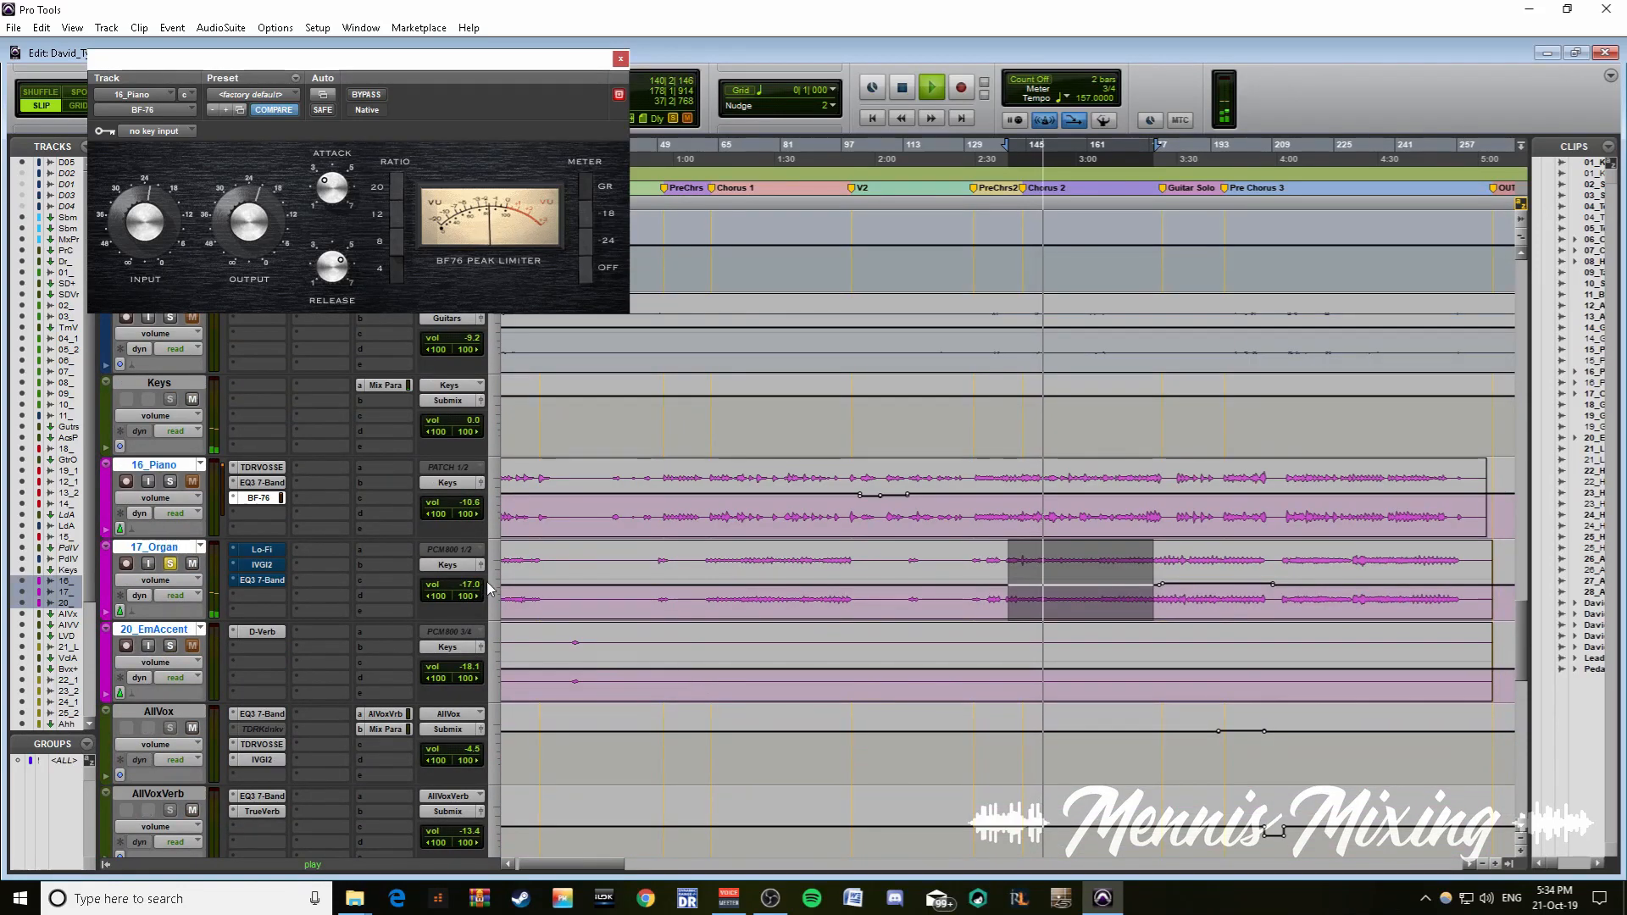
key(r)
key(space)
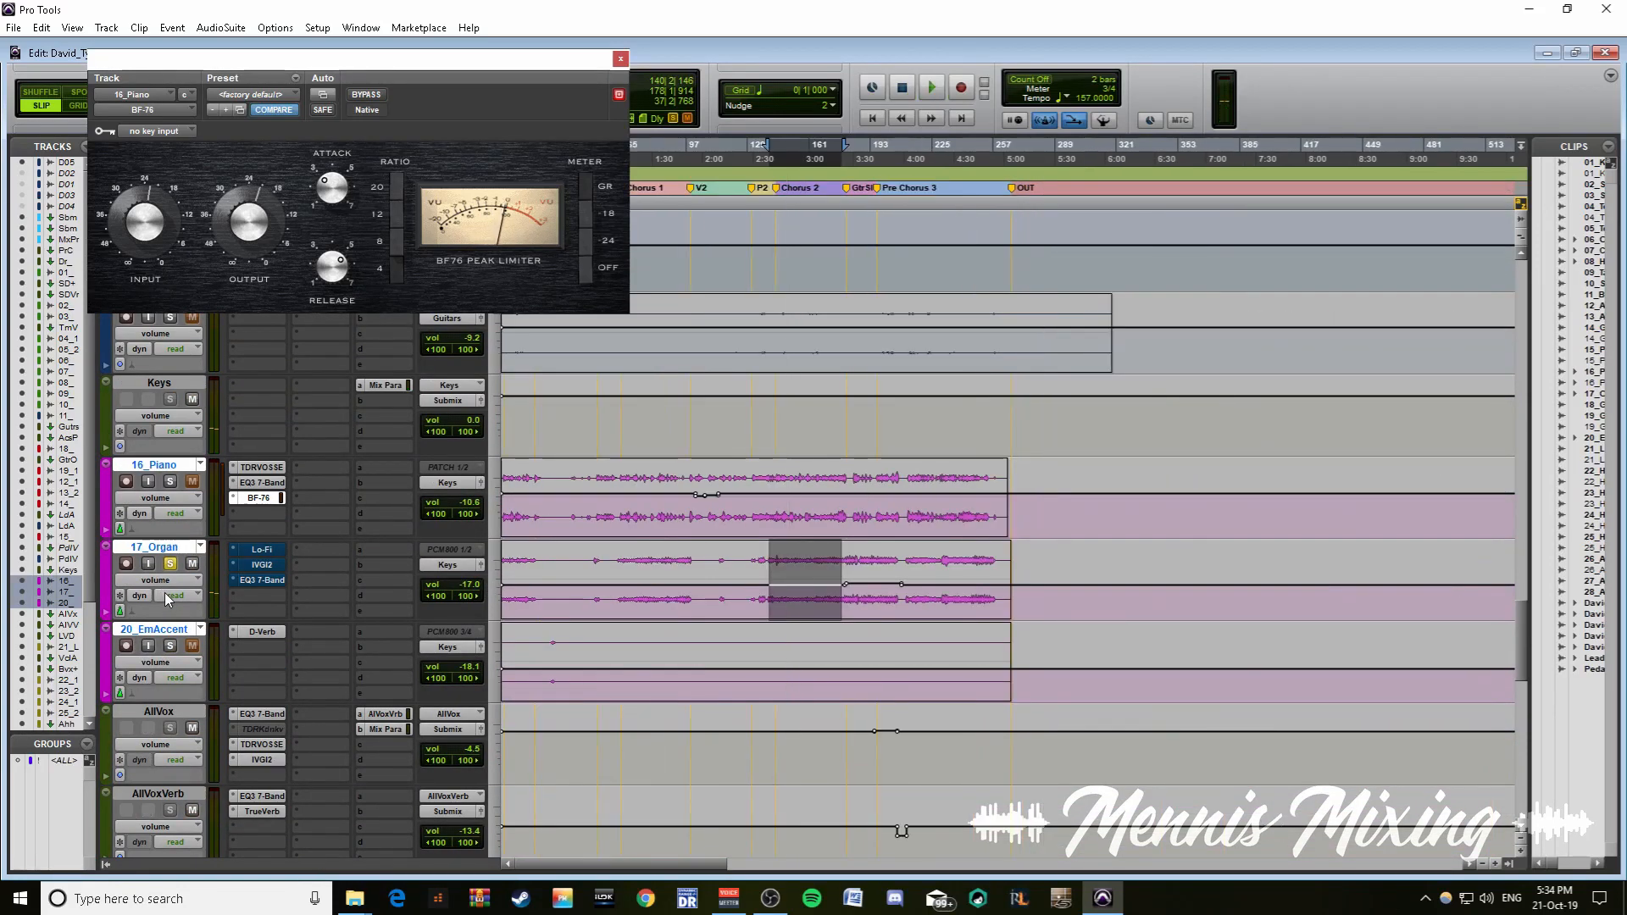
- Turn off automation on 17_Organ and set its volume to -6.6 dB while the soloed passage plays
click(173, 596)
click(186, 595)
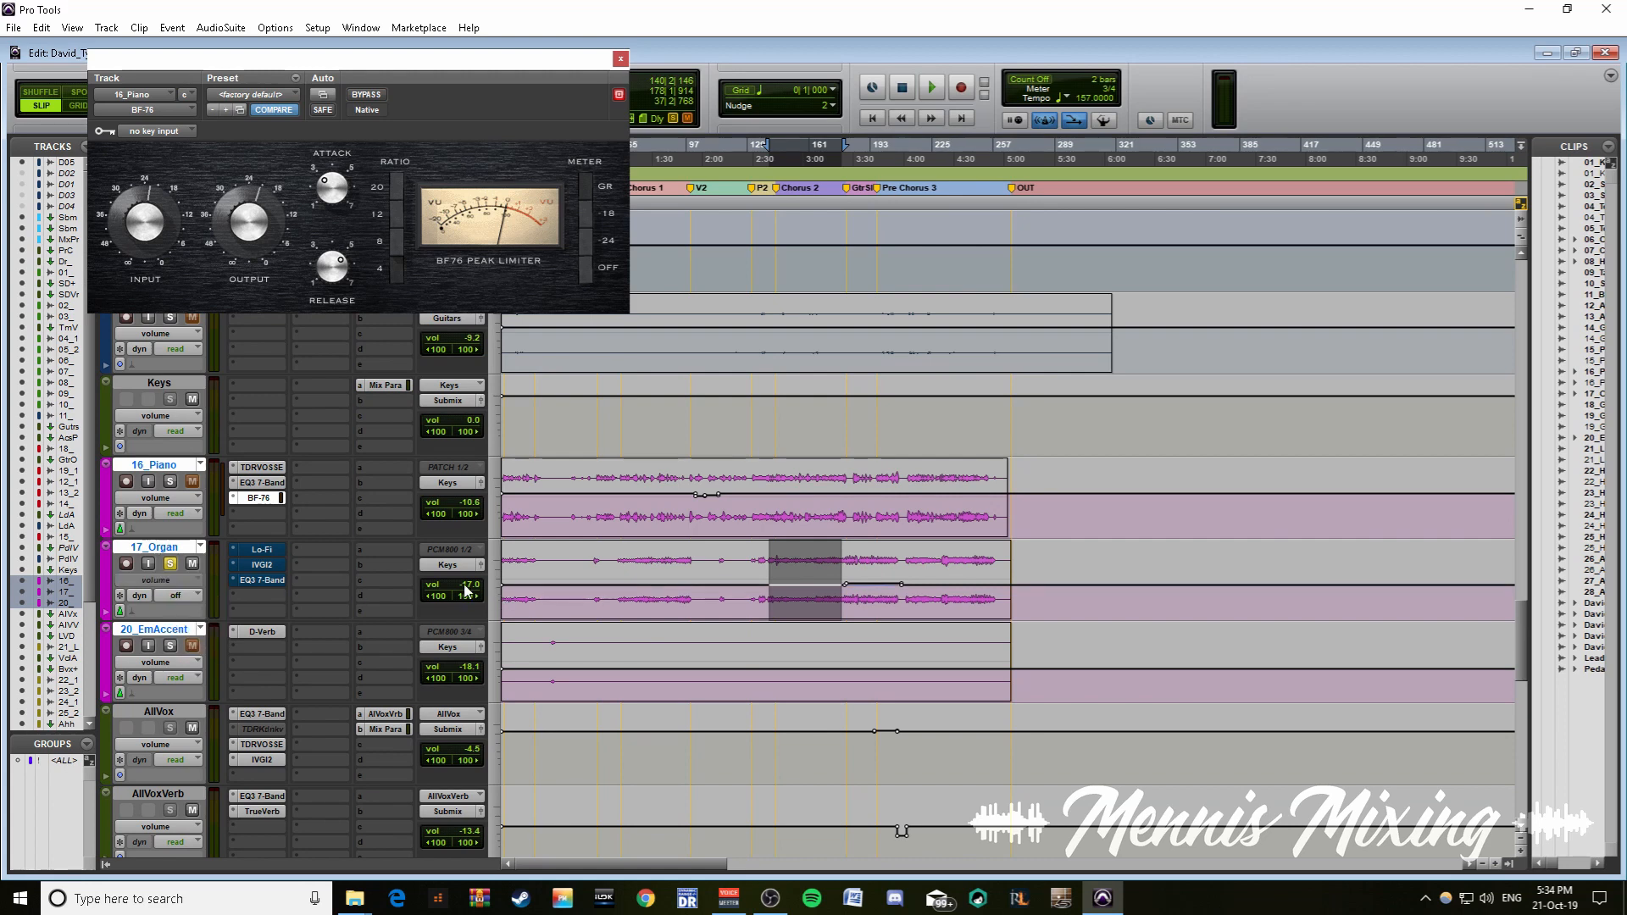
alt+click(465, 591)
key(space)
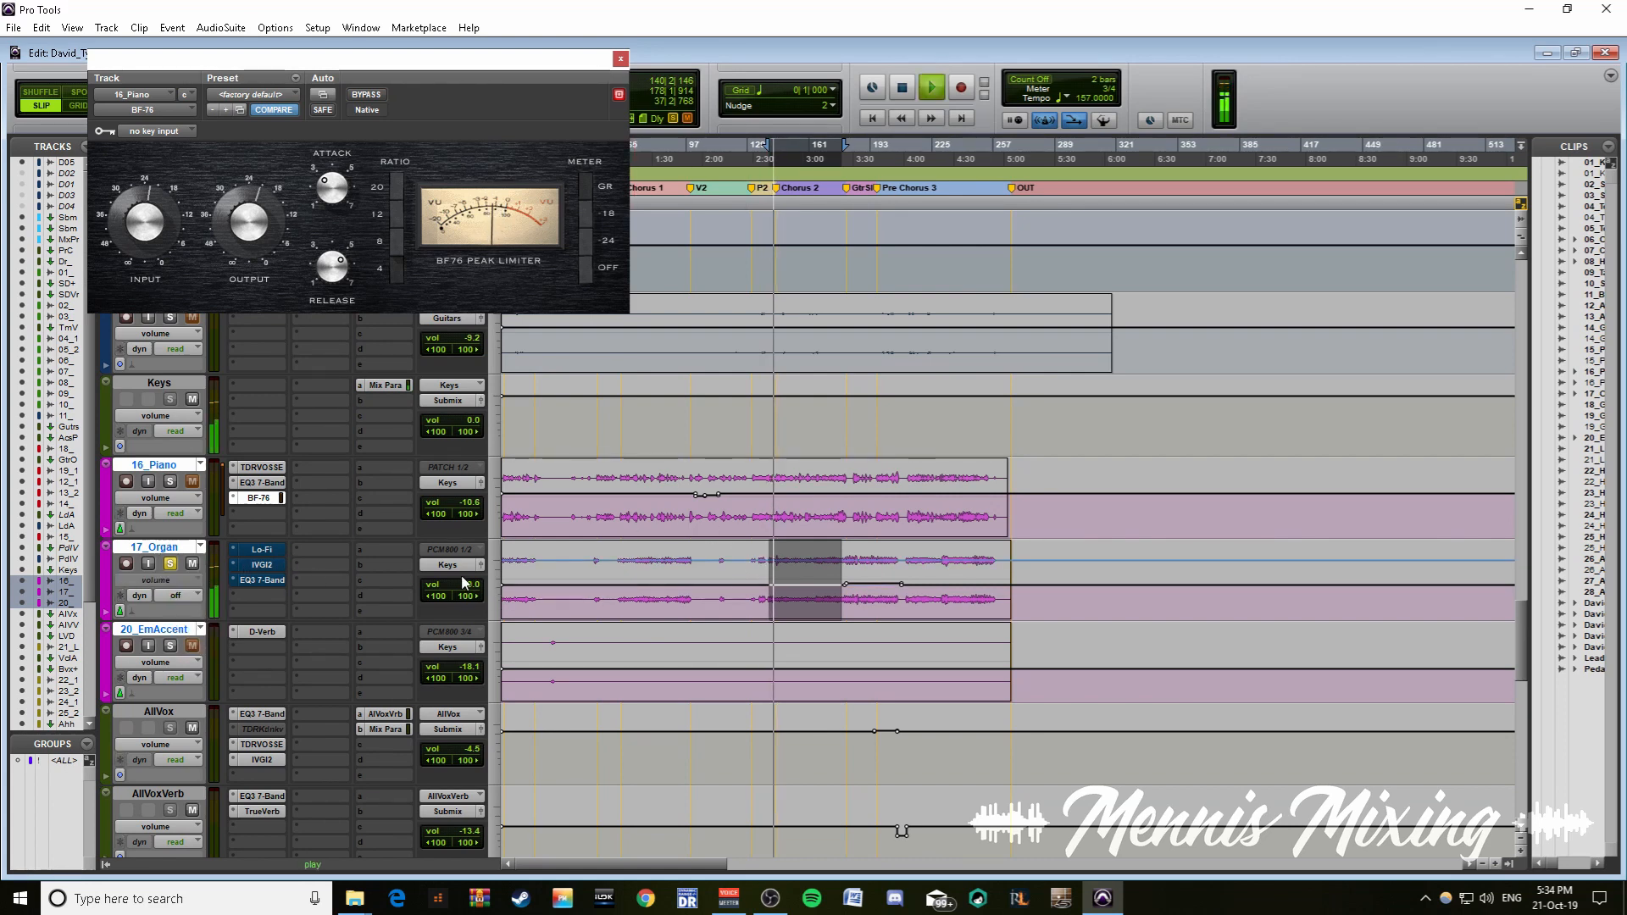
drag(471, 583, 477, 596)
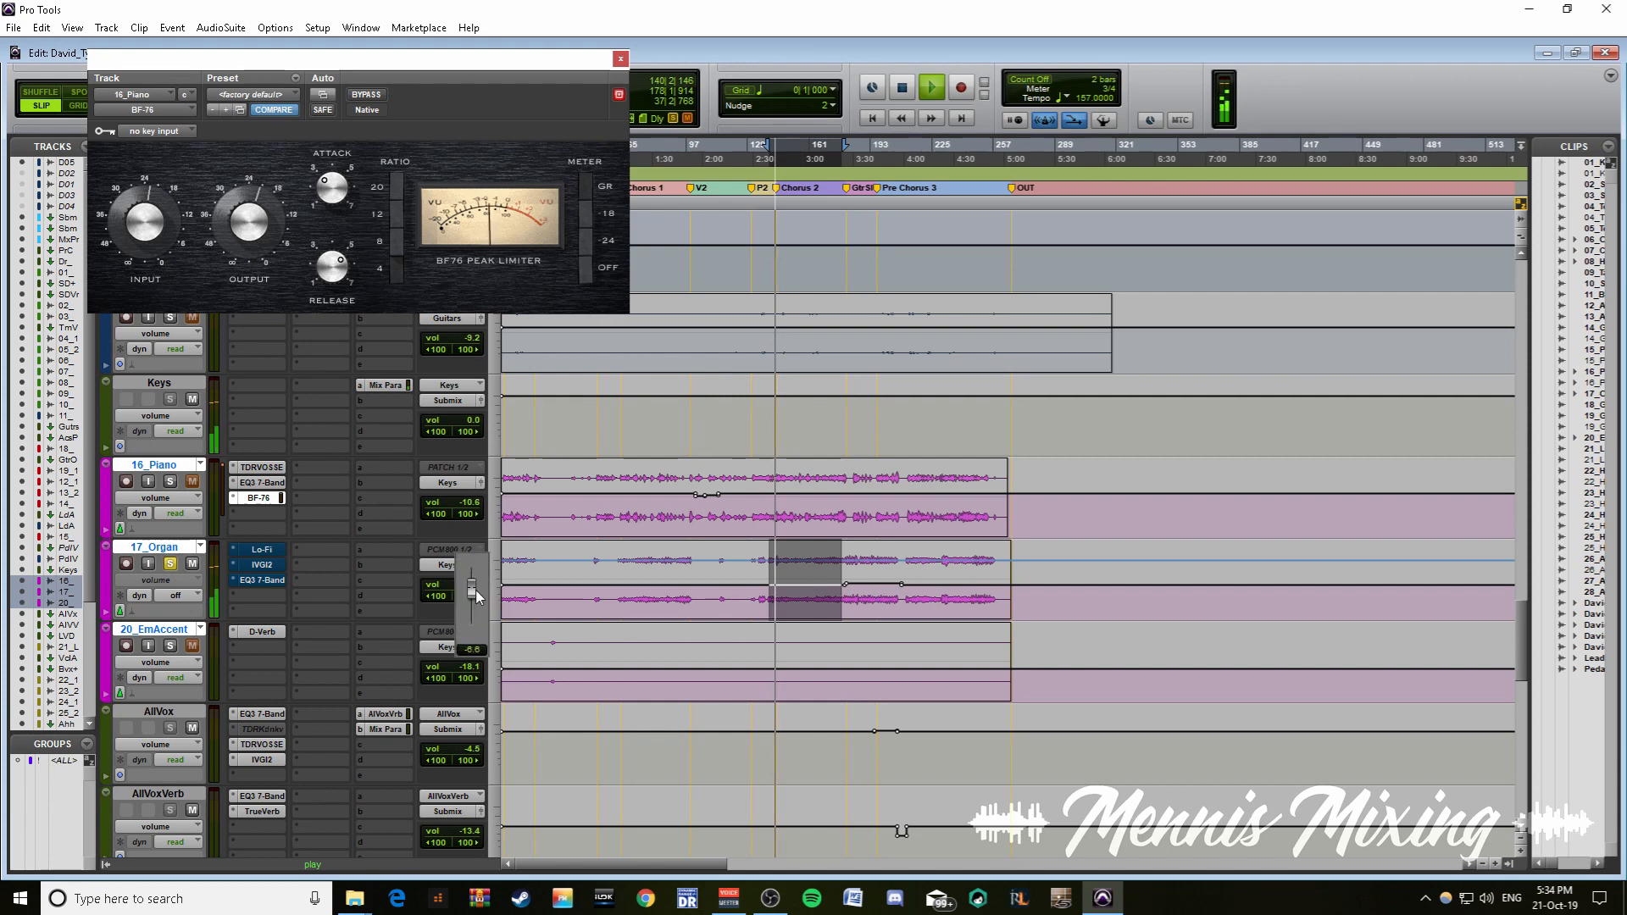
- Re-enable the organ's bypassed inserts during playback and check its EQ3 7-Band settings
ctrl+click(274, 550)
click(263, 551)
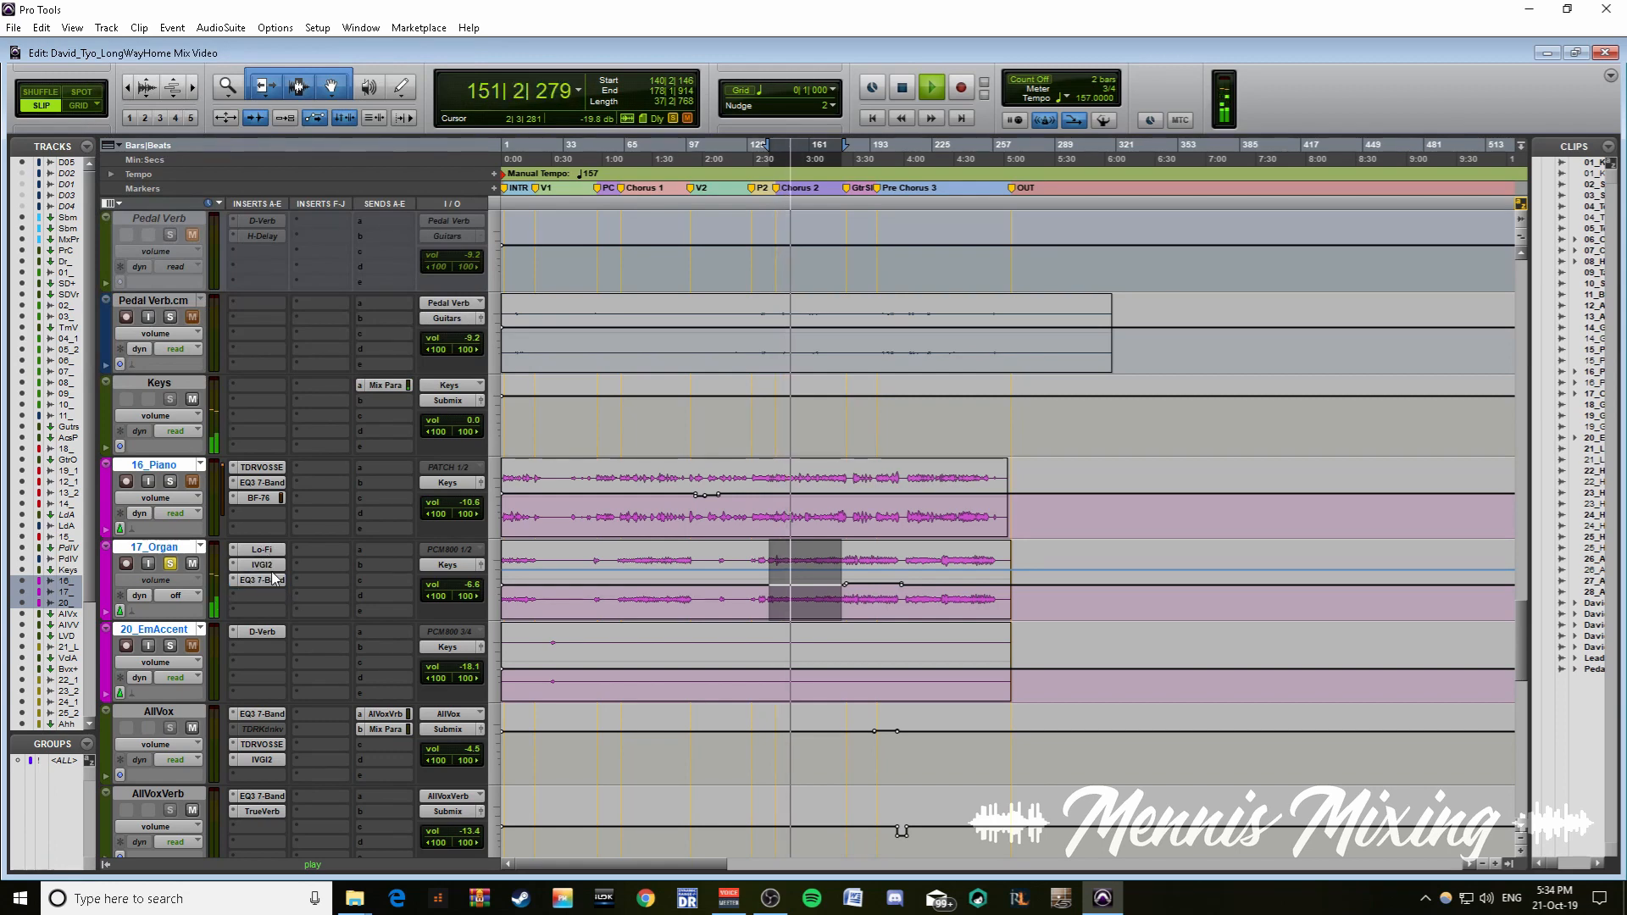
click(273, 580)
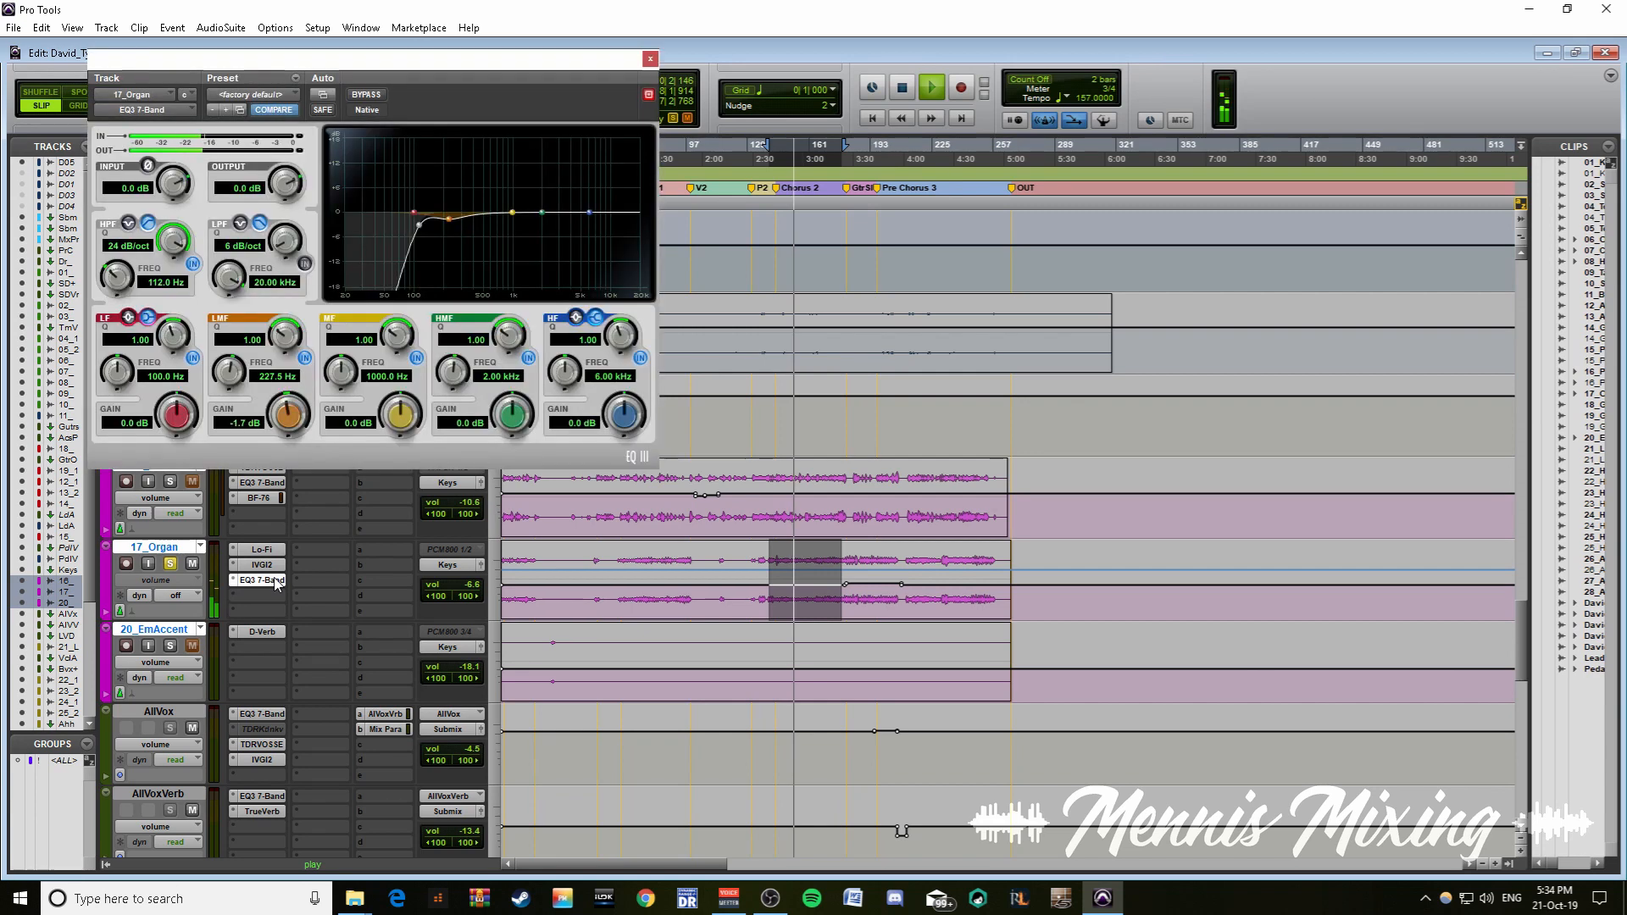
click(273, 580)
key(space)
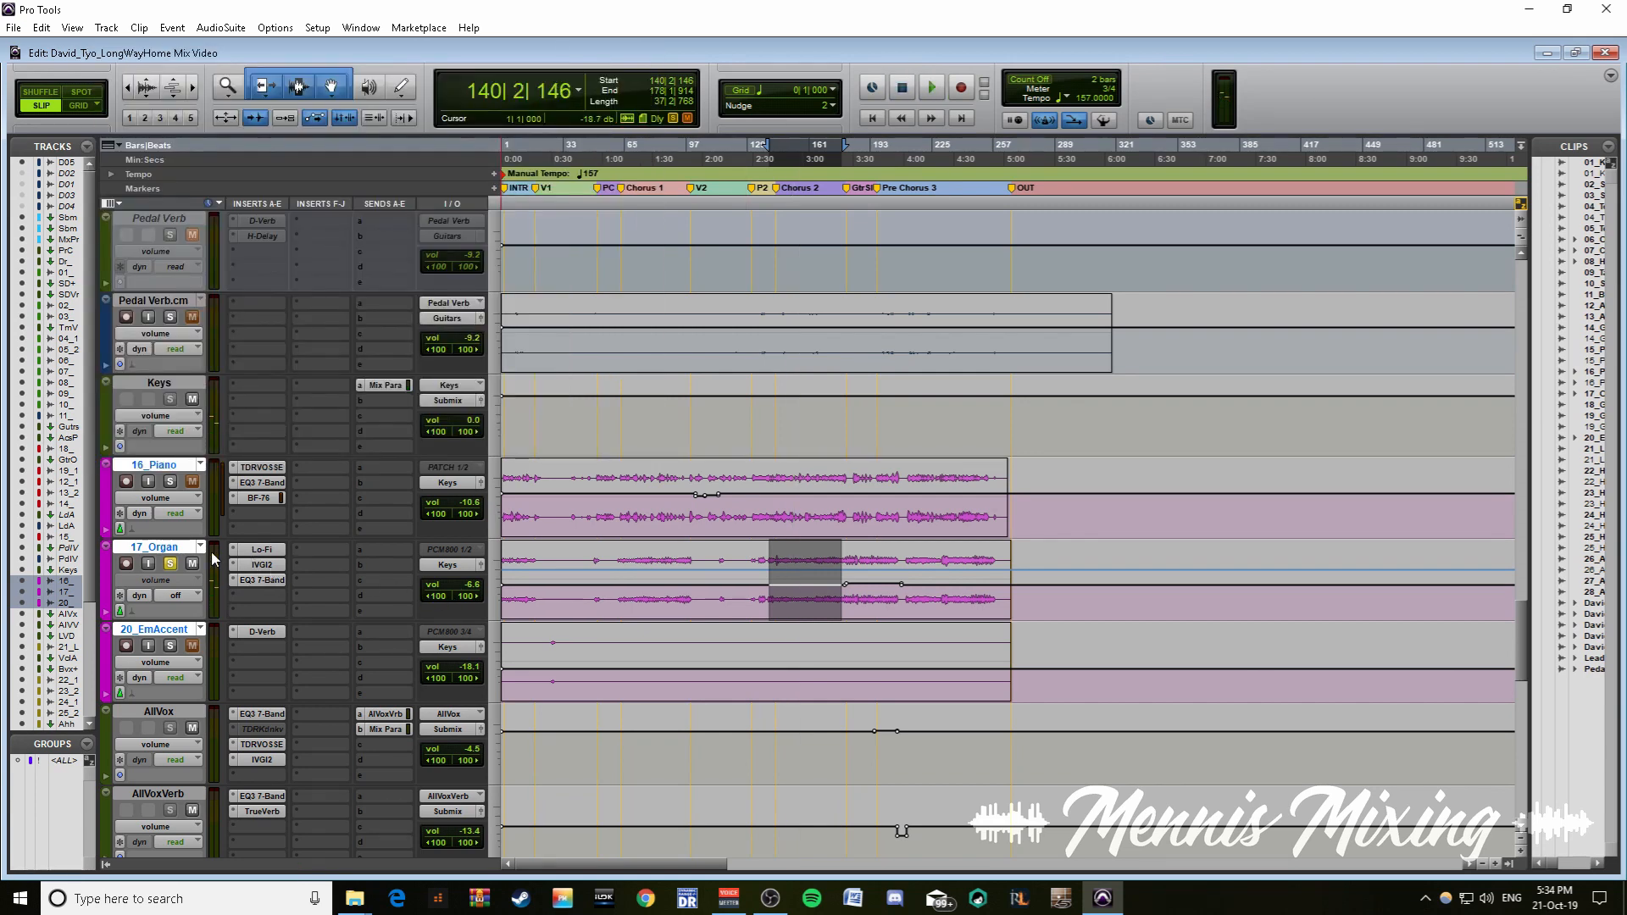
- Set the 17_Organ automation mode back to read and unsolo the track
click(176, 595)
click(195, 606)
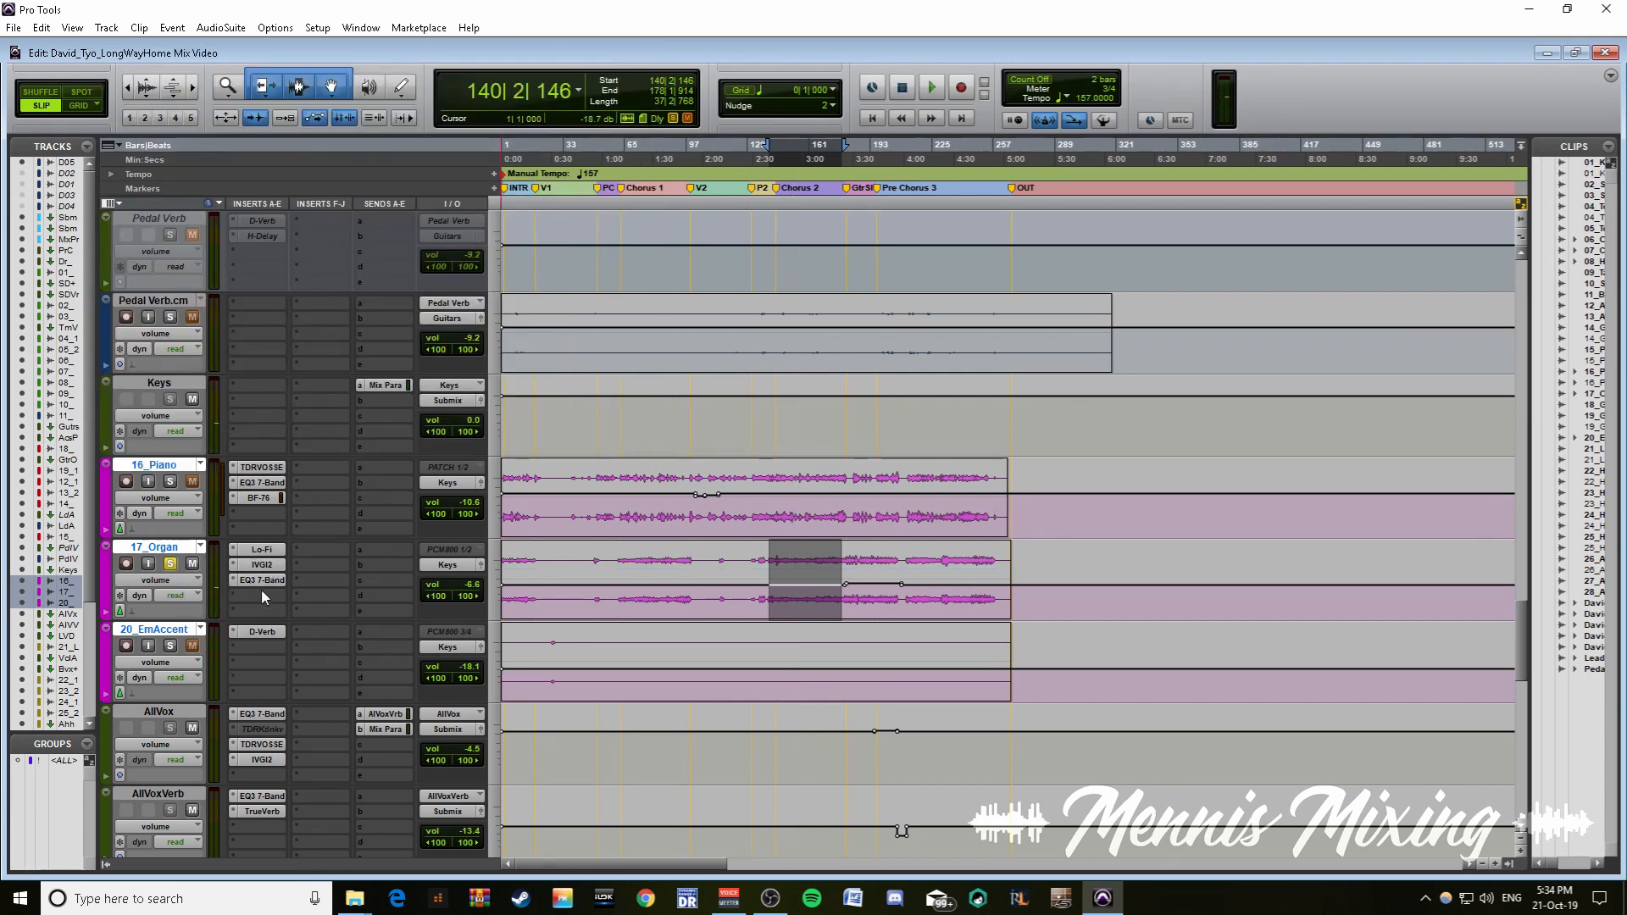
click(170, 565)
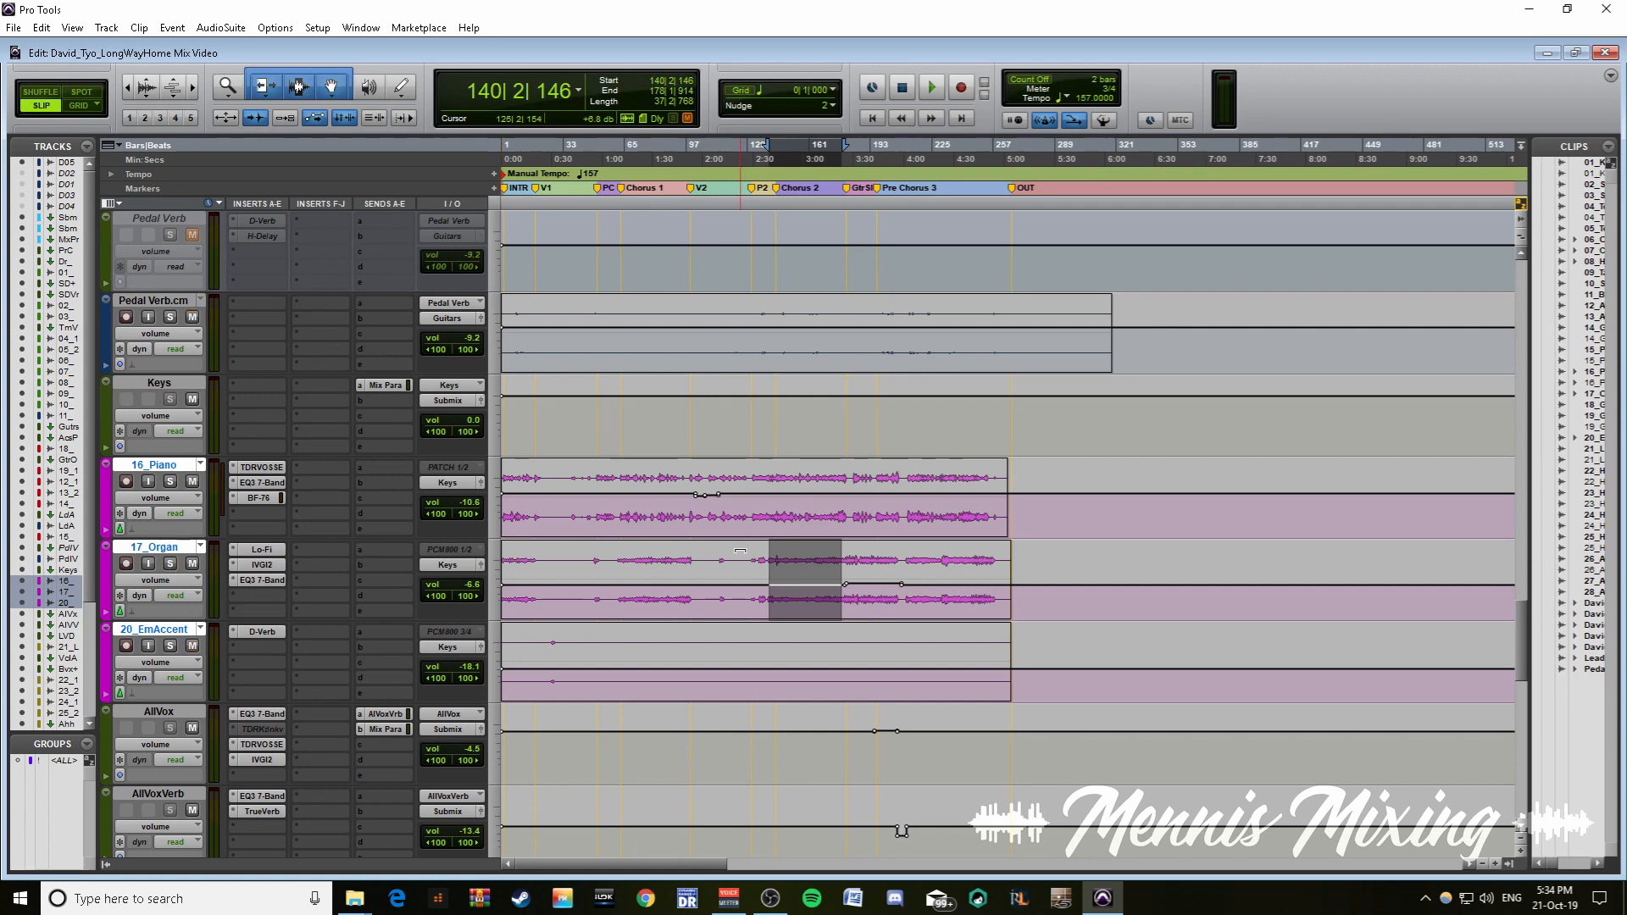
- Examine the Lo-Fi and IVGI2 plug-in settings on 17_Organ
click(262, 550)
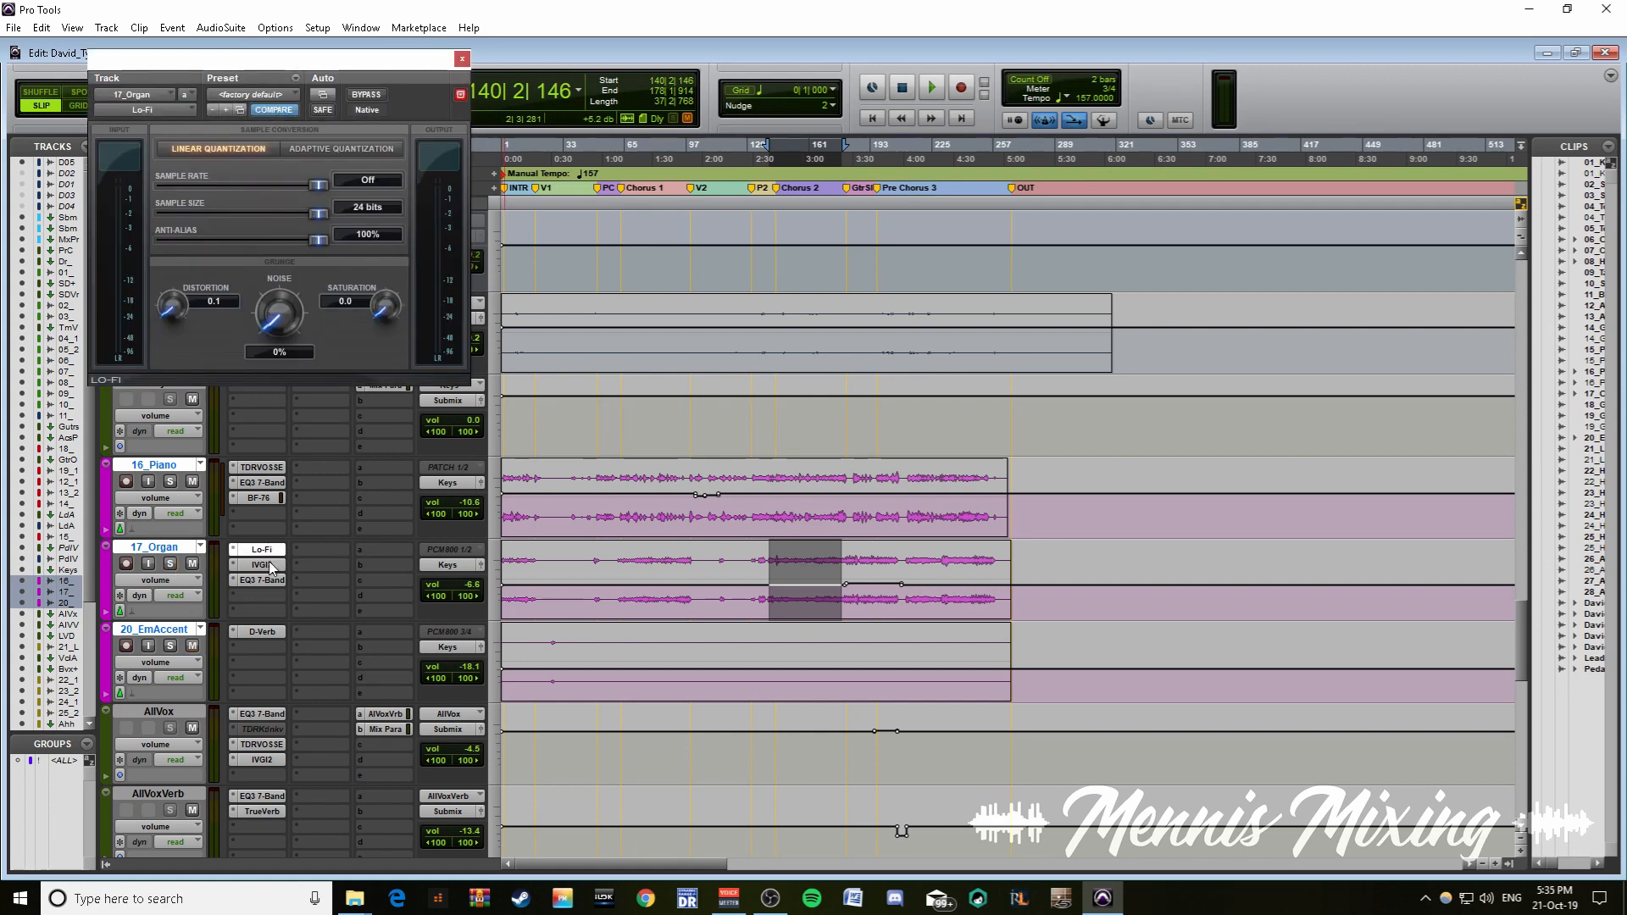
click(269, 566)
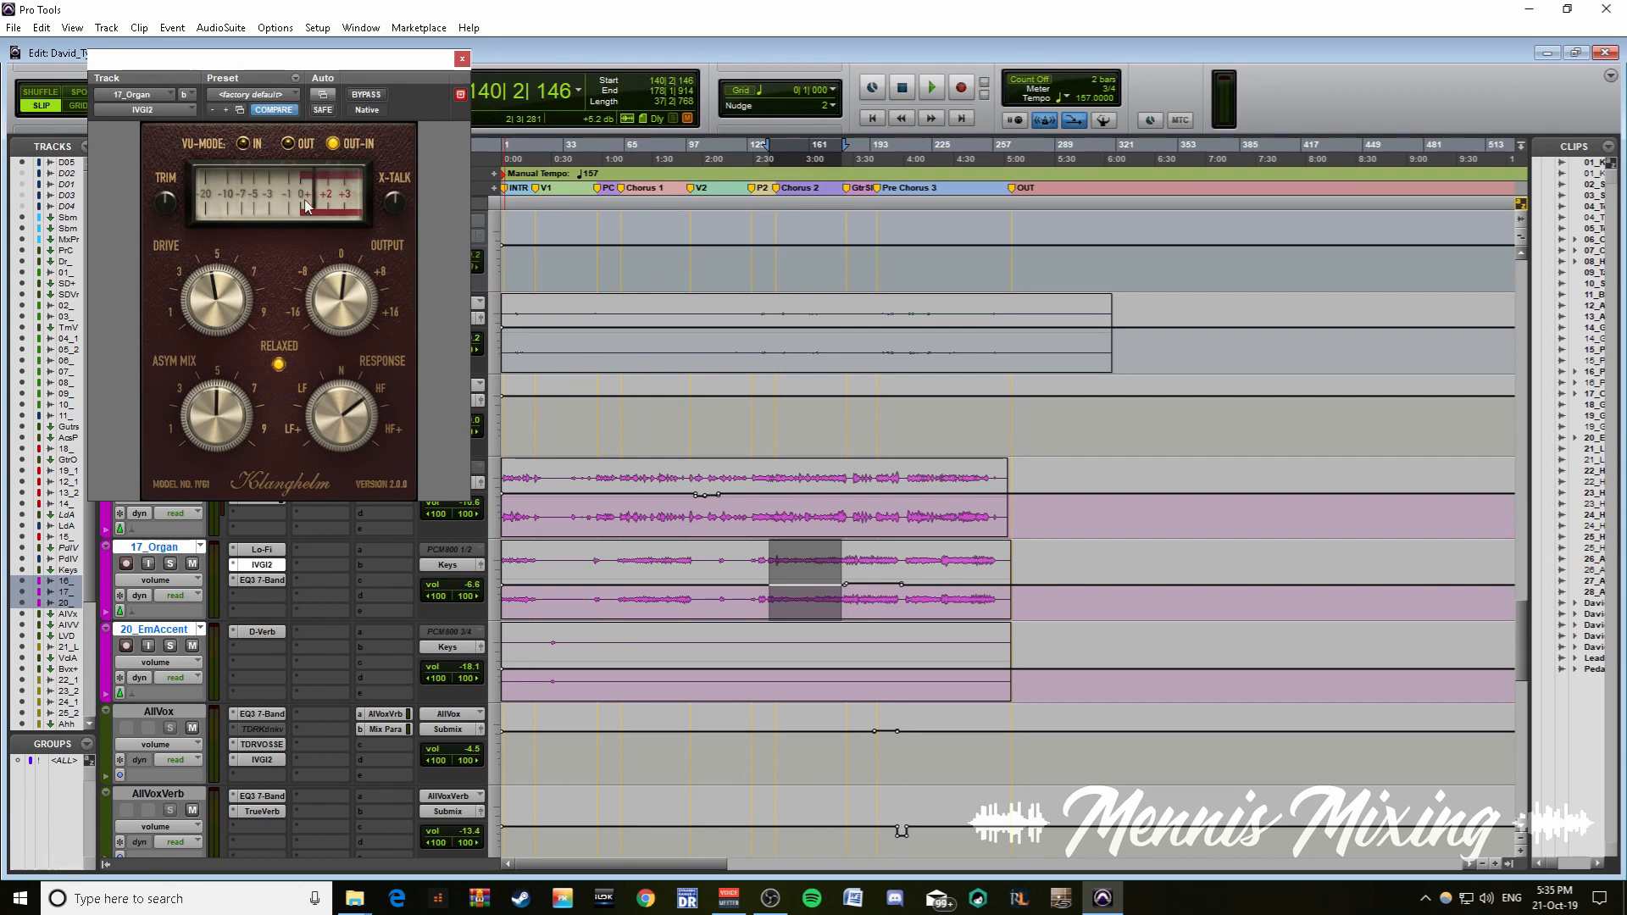
click(461, 59)
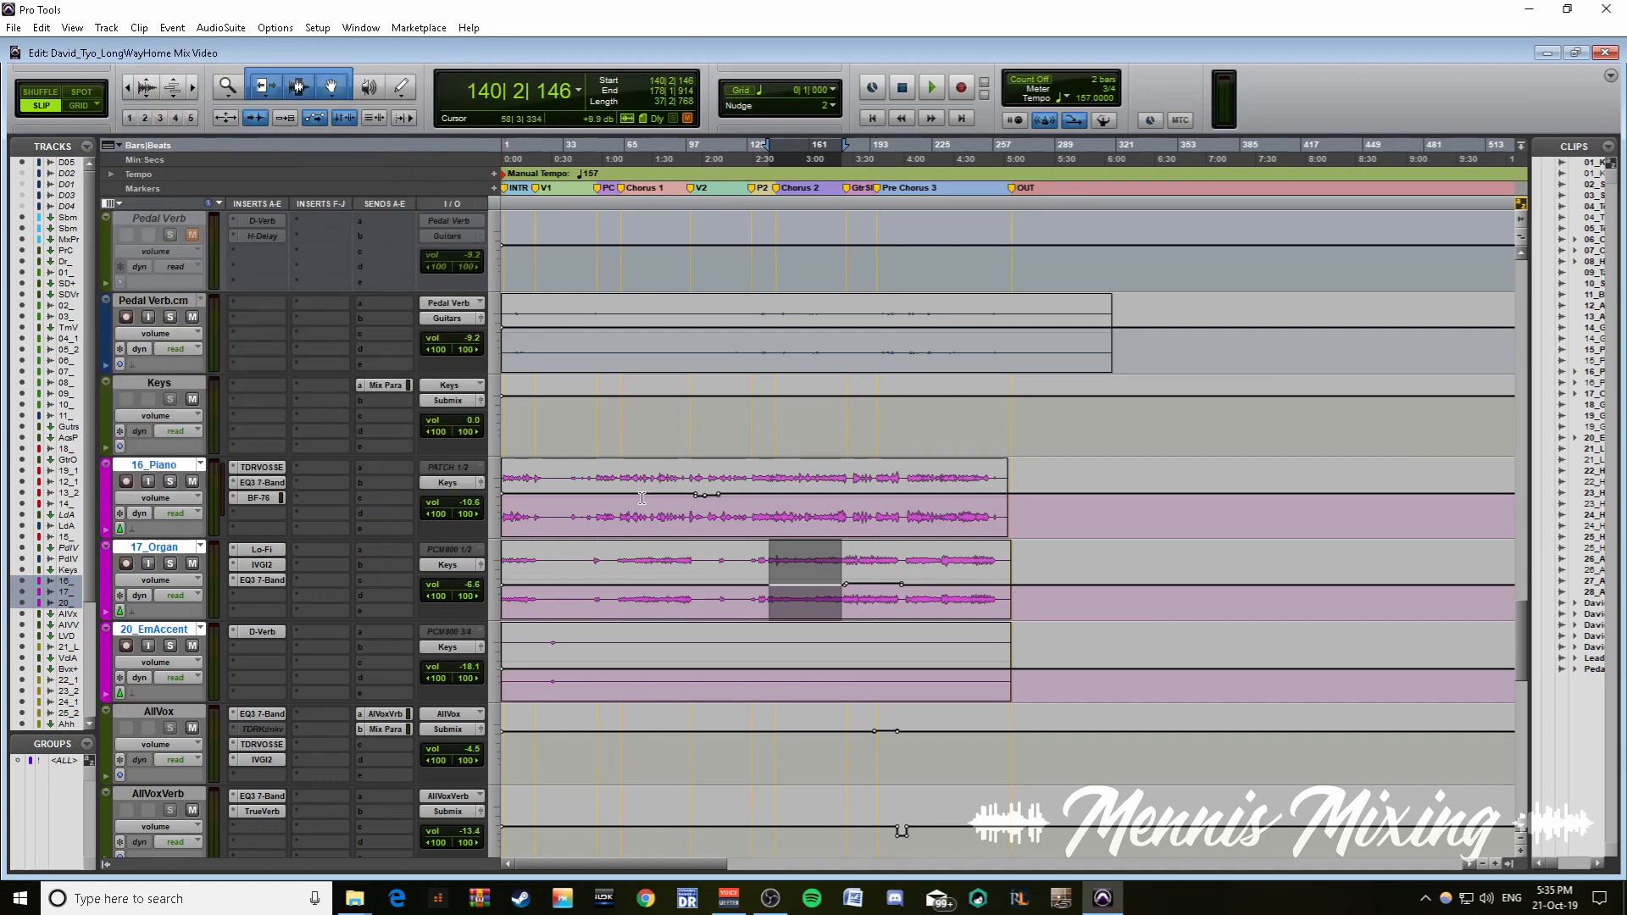
- Locate the short accent on 20_EmAccent in Verse 1 and examine the track's D-Verb settings
scroll(801, 669, down, 1)
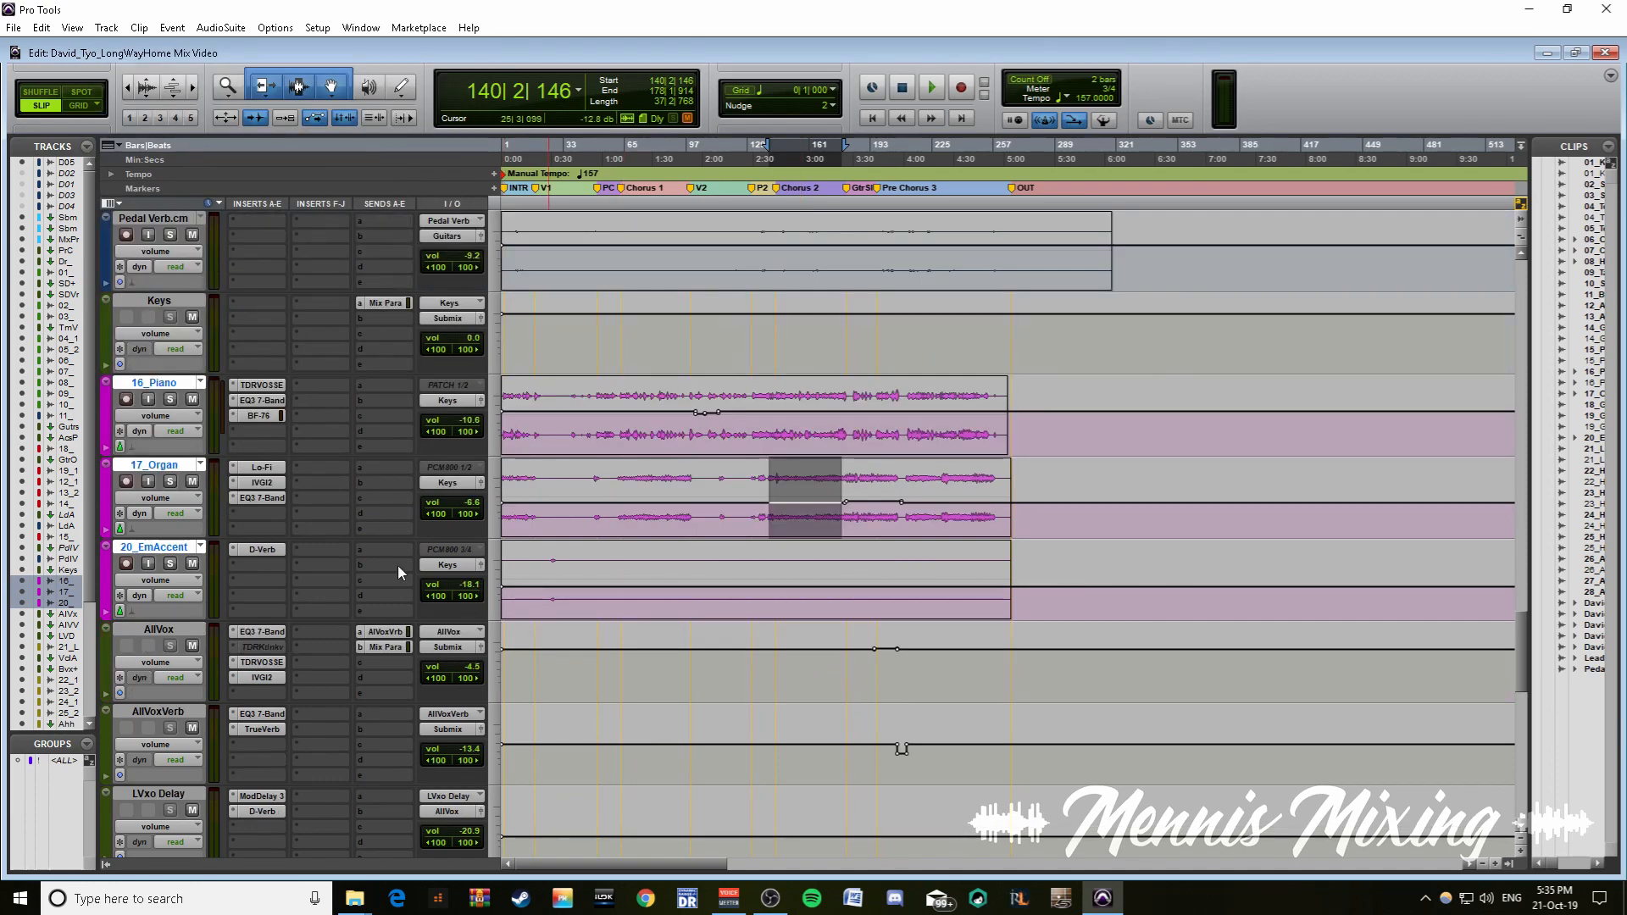
click(556, 569)
key(ctrl+])
key(ctrl+])
key(ctrl+])
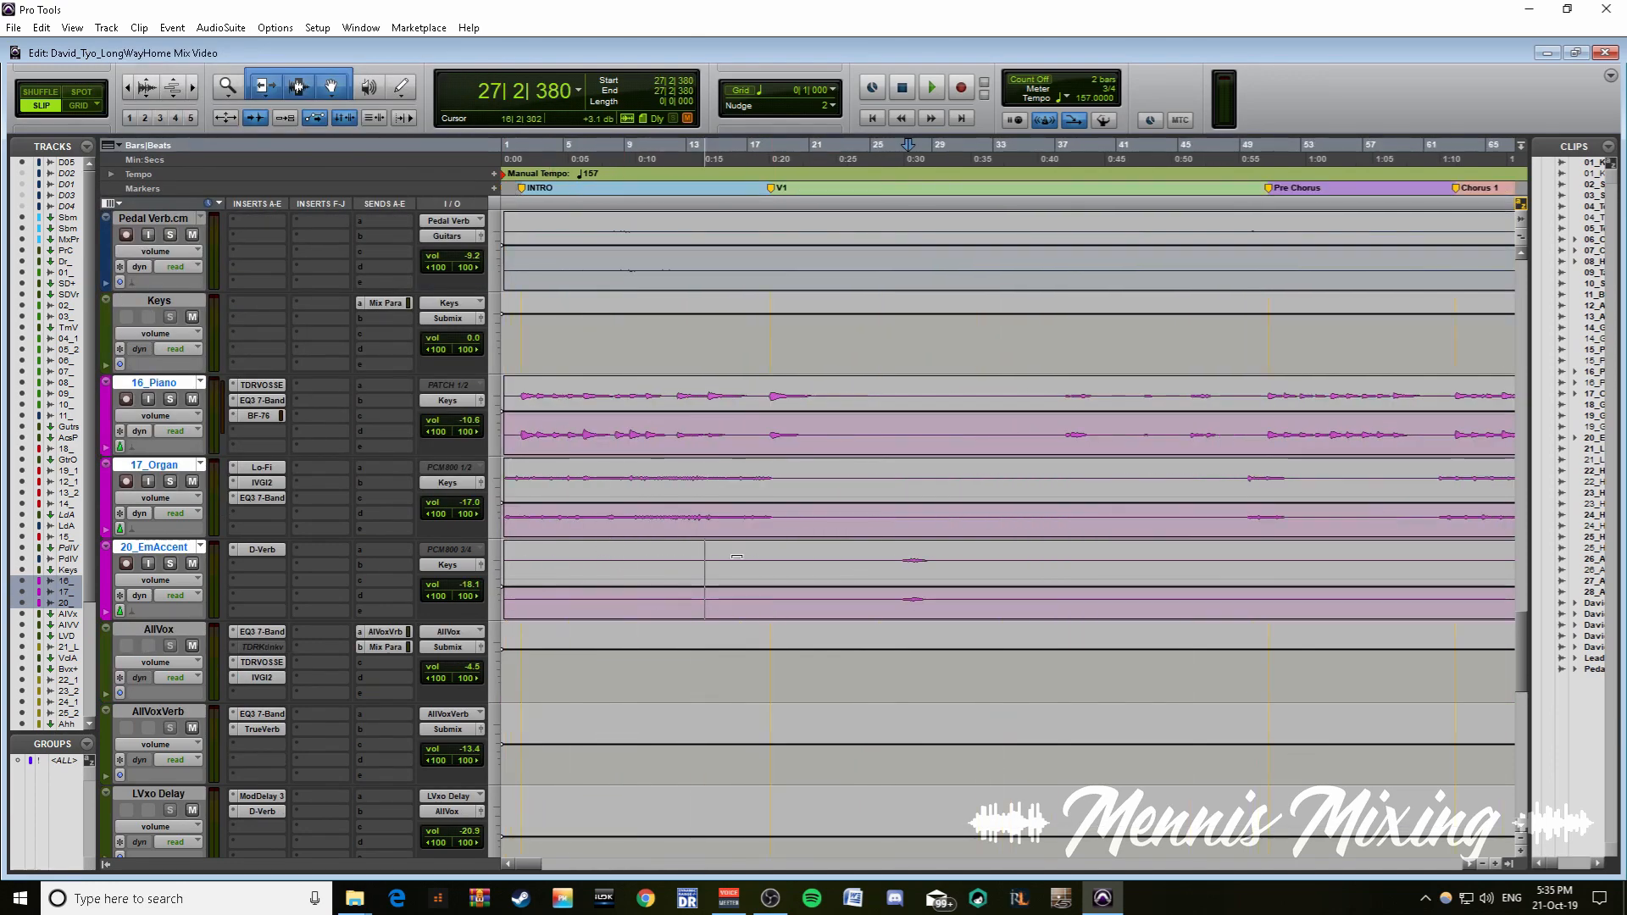
click(857, 576)
click(251, 550)
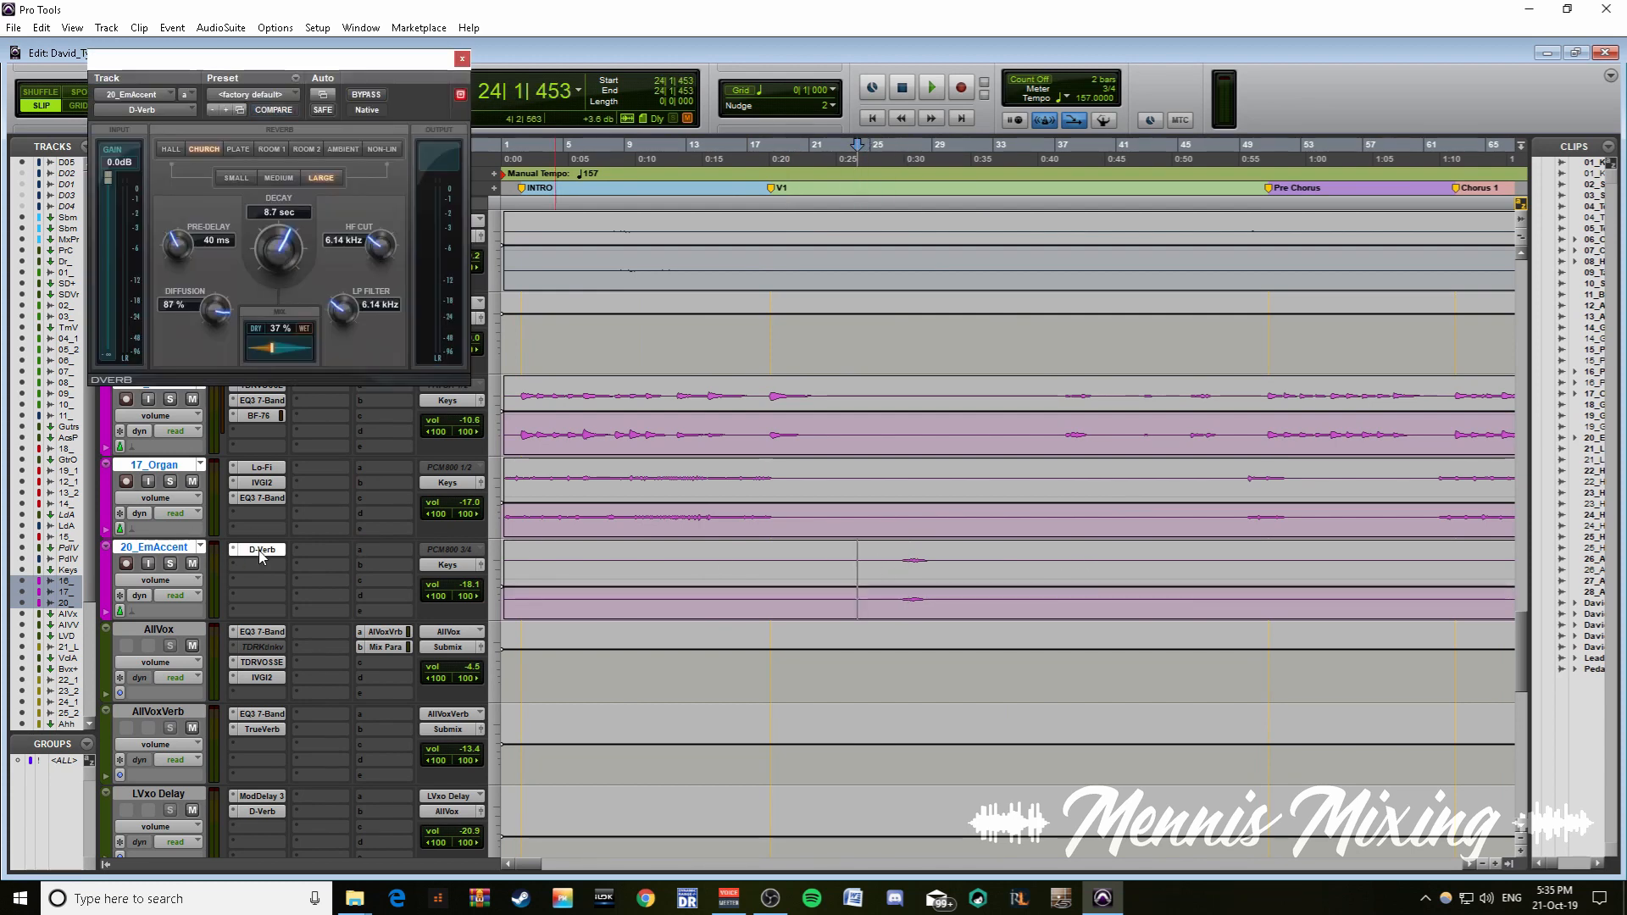
key(ctrl+w)
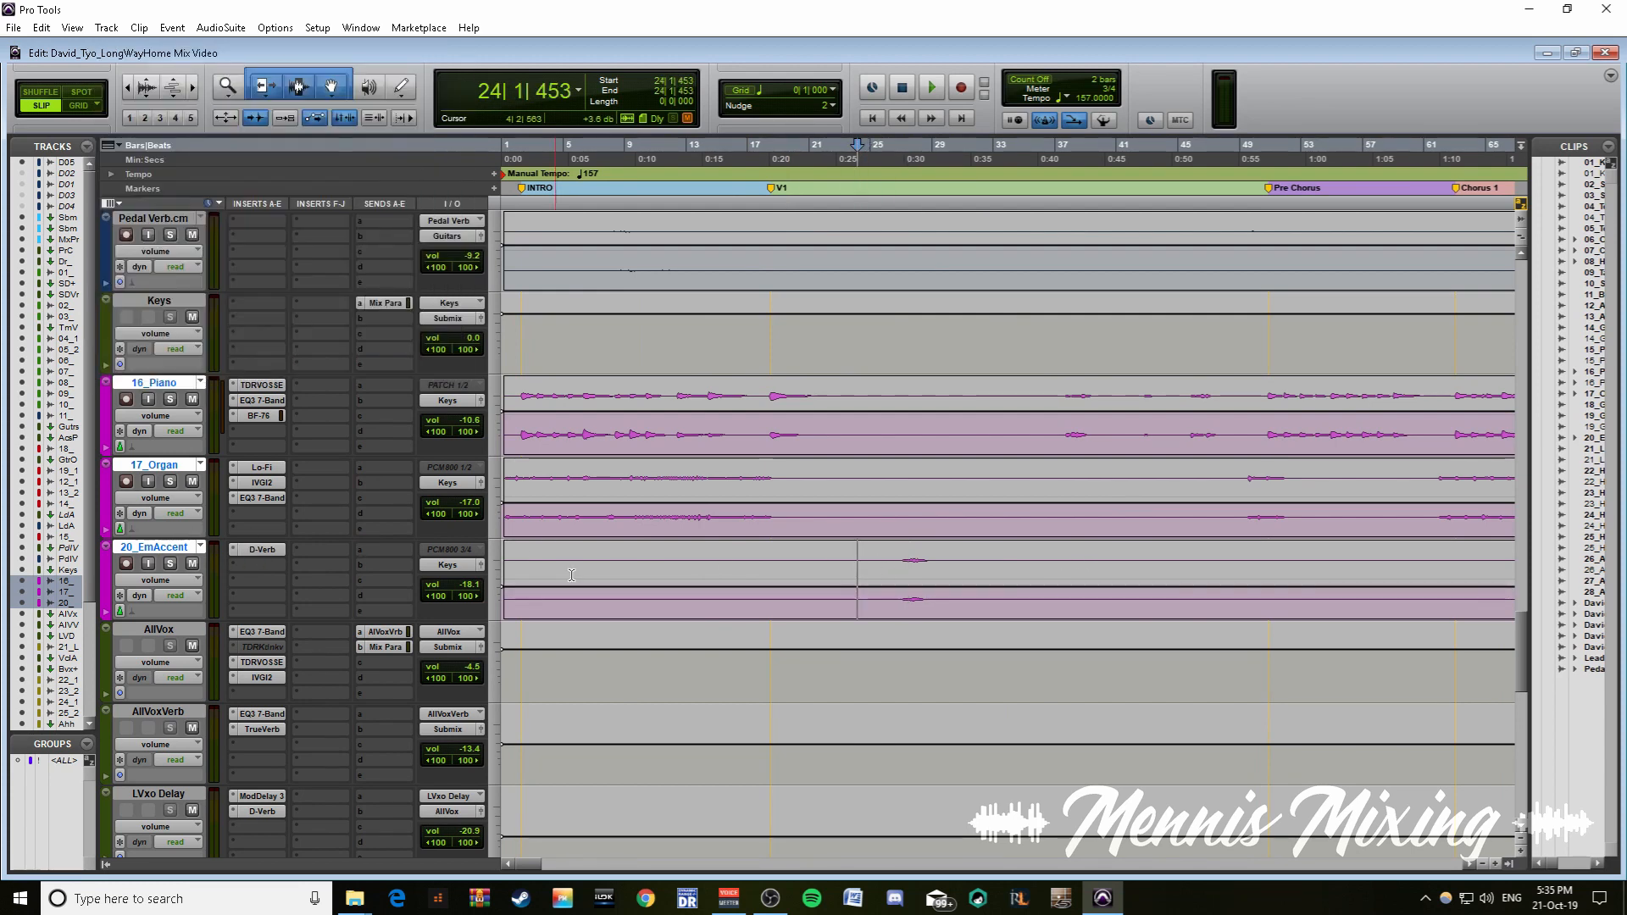
- Play the full mix from bar 23 to hear the 20_EmAccent accent in context
click(840, 563)
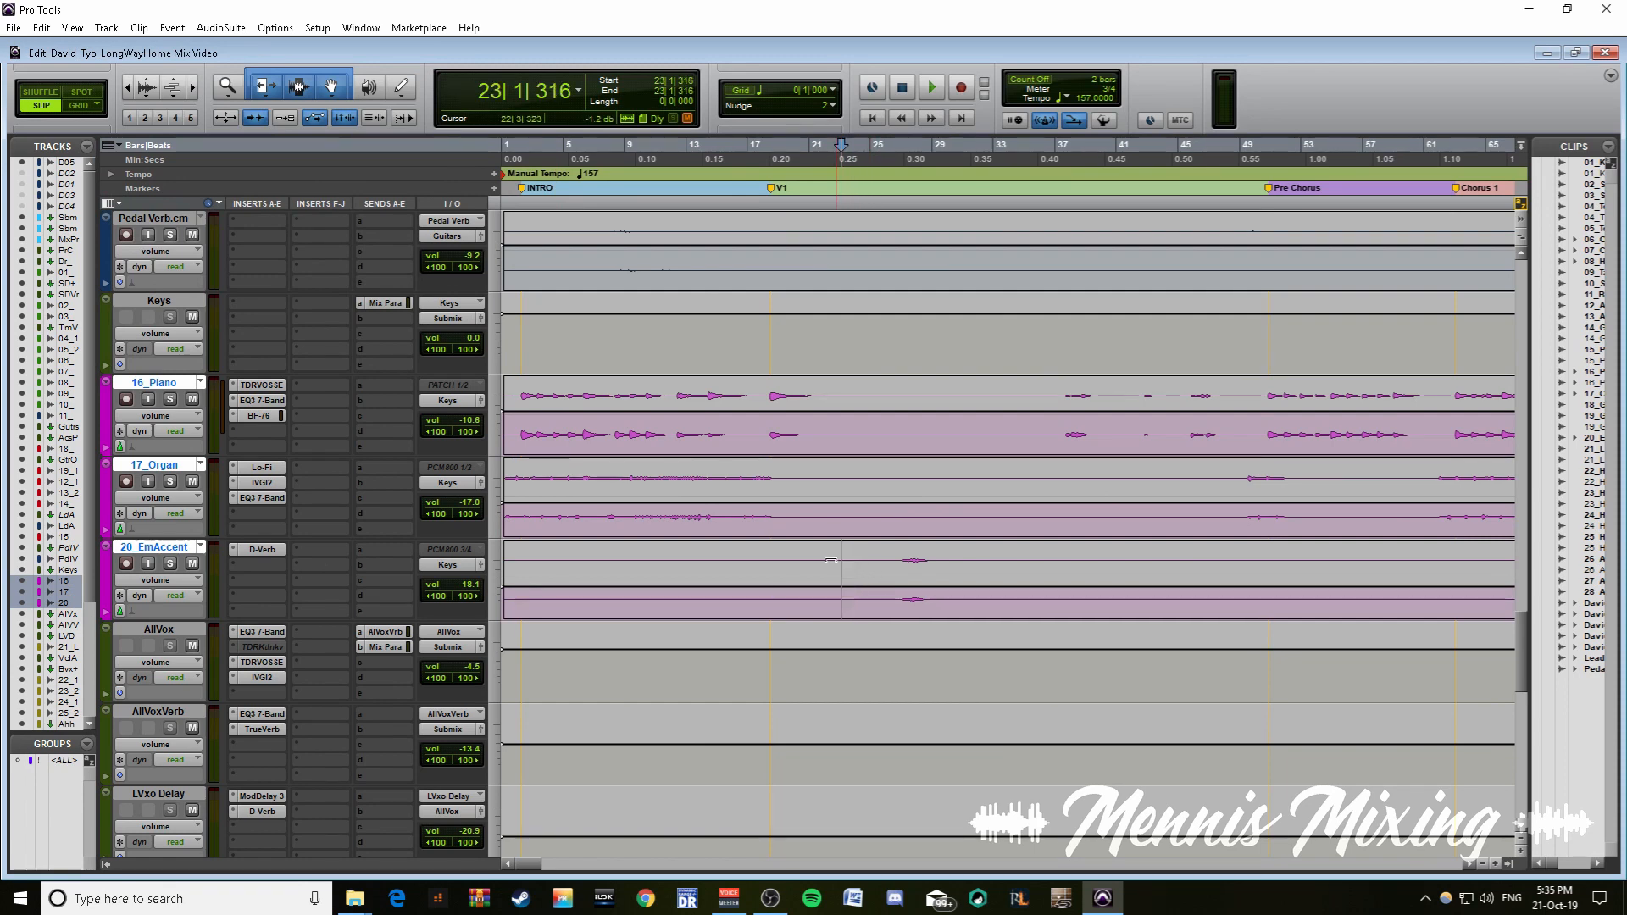
key(ctrl+bracketleft)
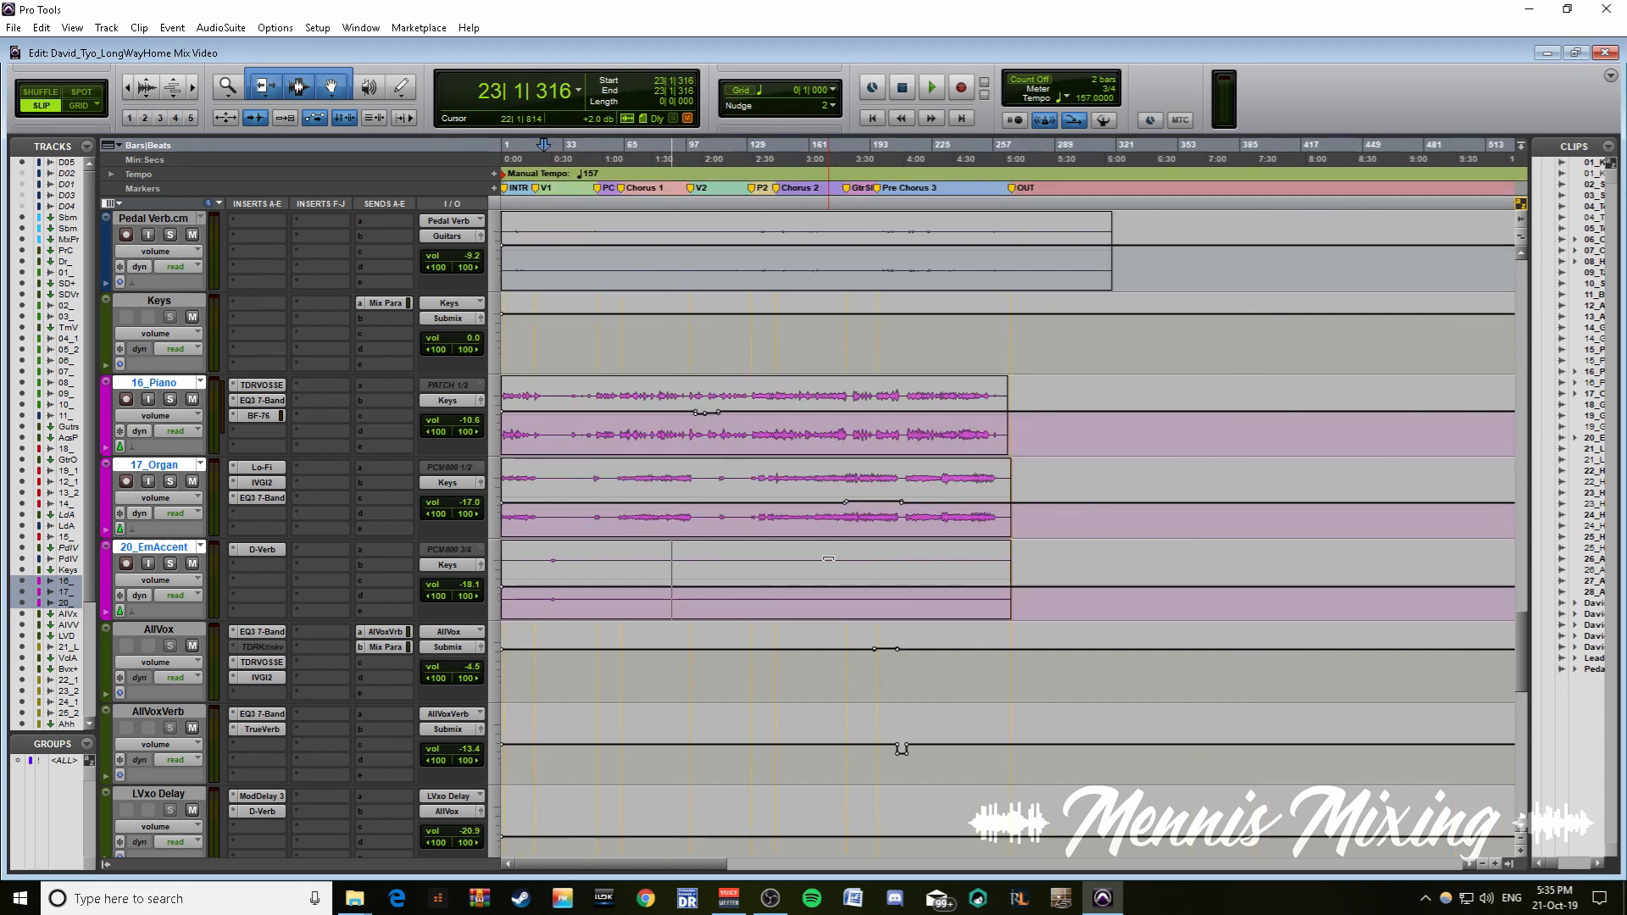
key(space)
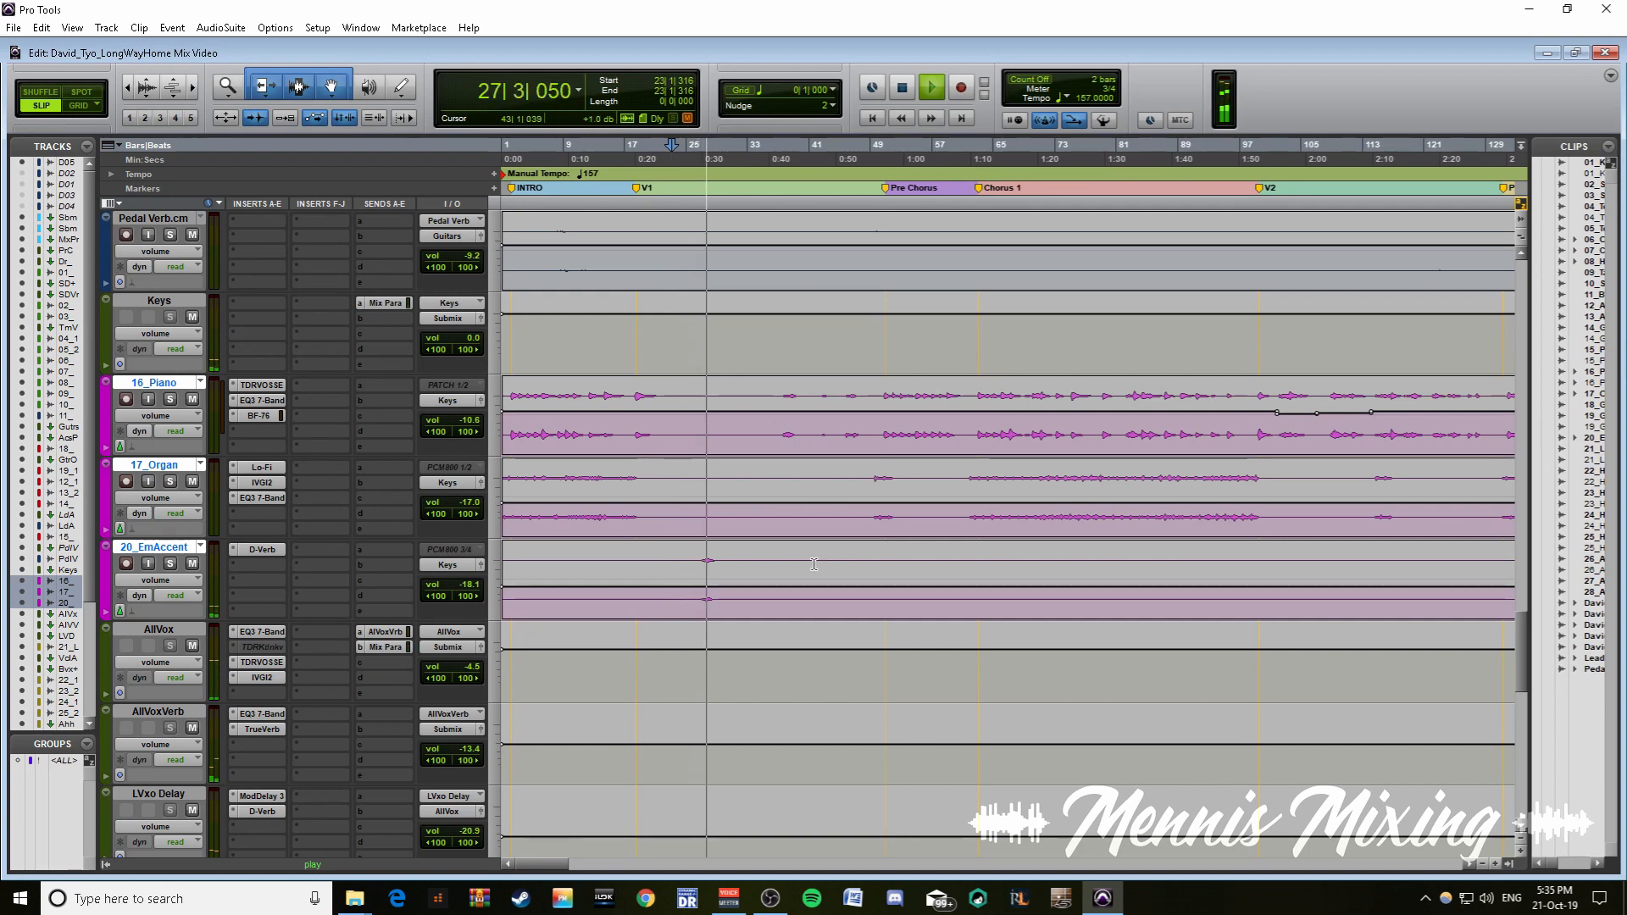
key(space)
- Solo 20_EmAccent, place the cursor just before its accent, and raise the track volume to -15.2 dB
click(170, 564)
click(693, 586)
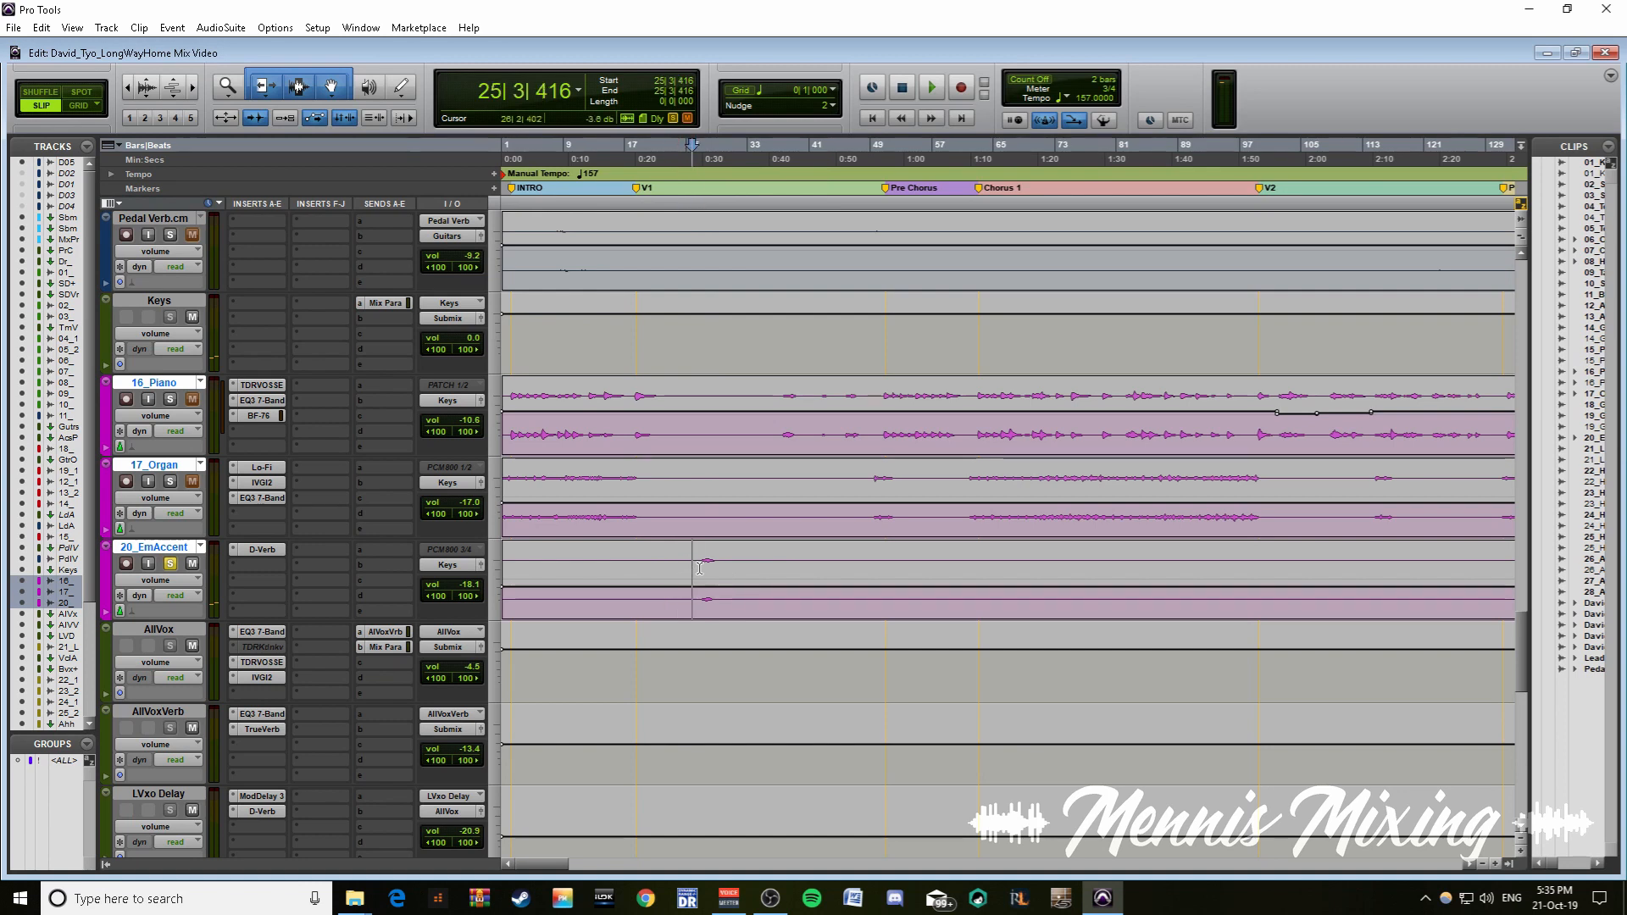
click(701, 586)
drag(465, 591, 500, 554)
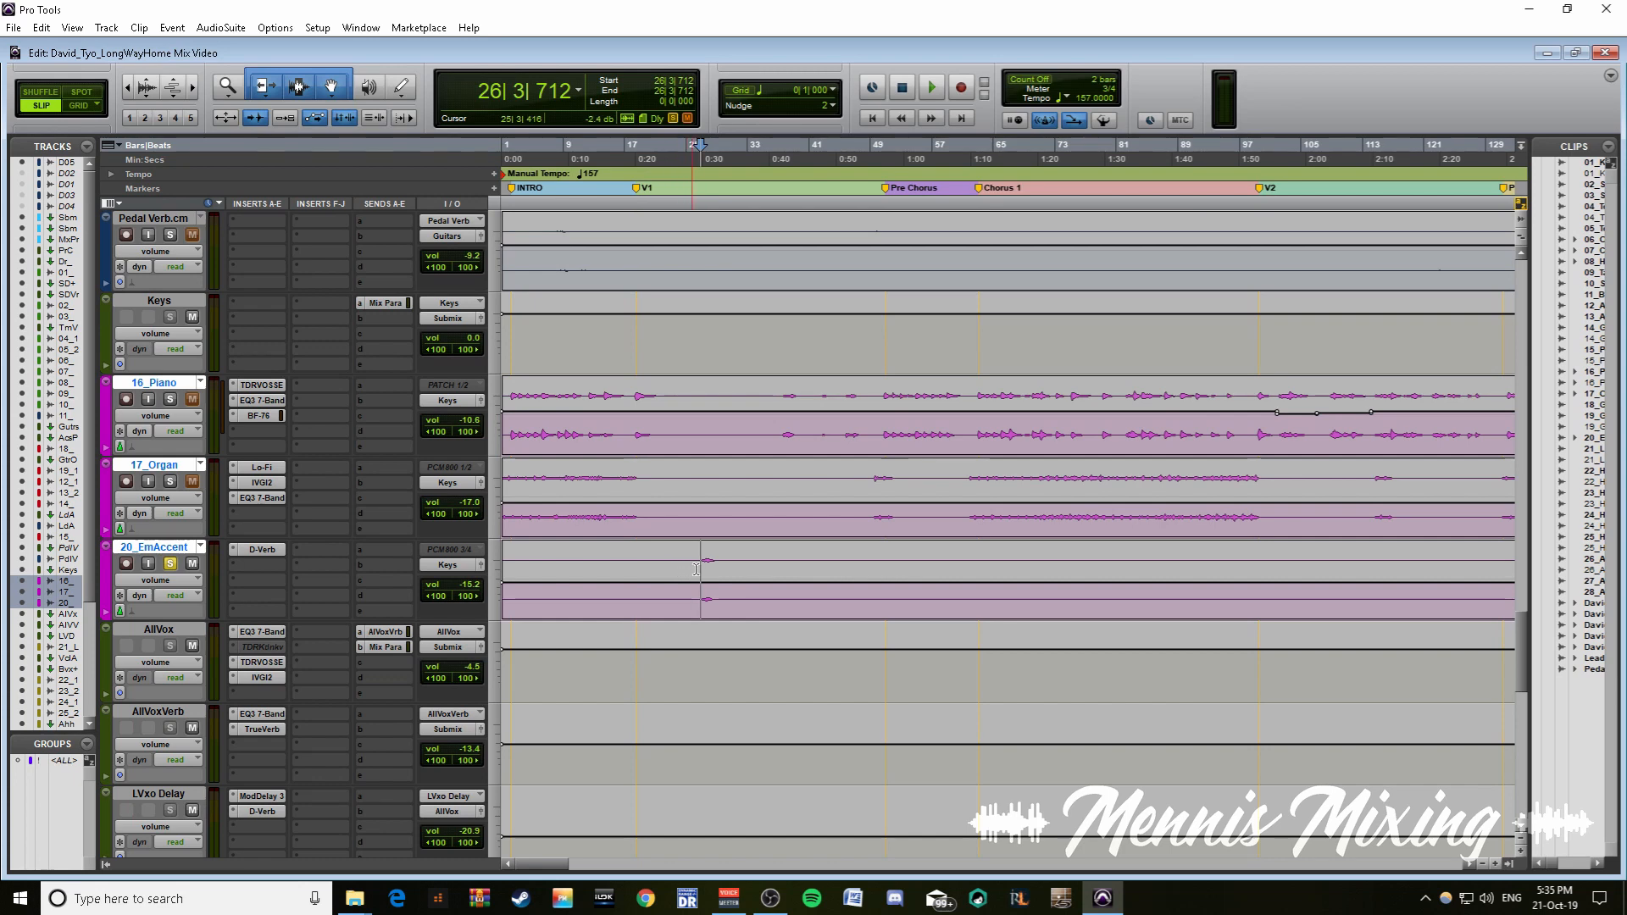
- Audition the louder accent from around bars 24 to 26 and restore the 20_EmAccent volume to -18.1 dB
key(space)
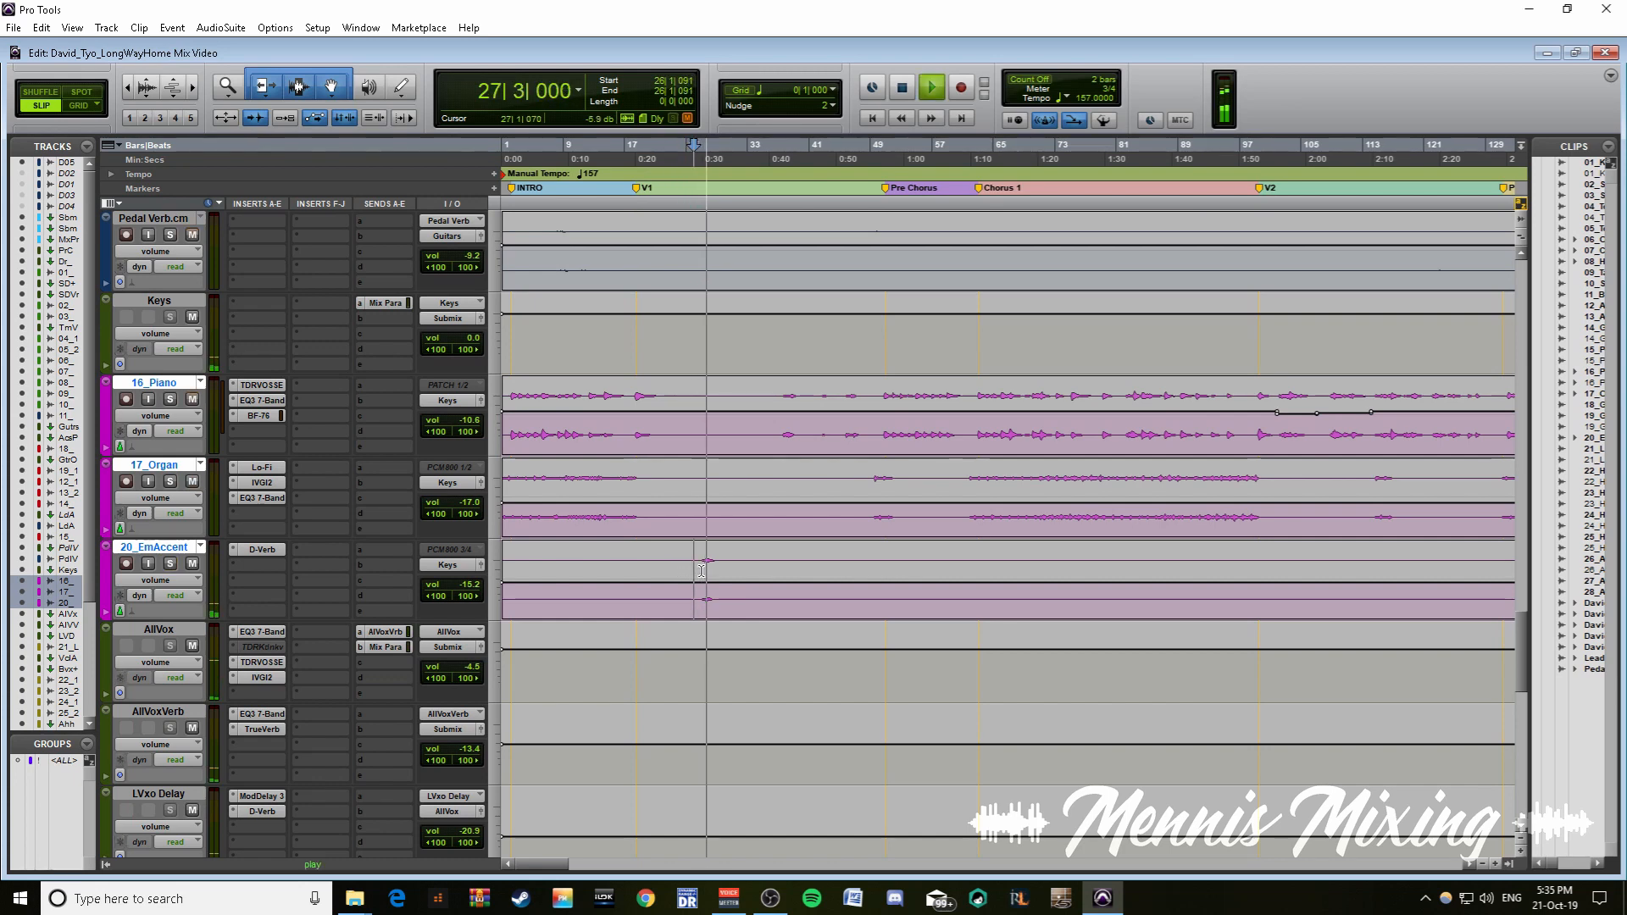
key(space)
click(683, 571)
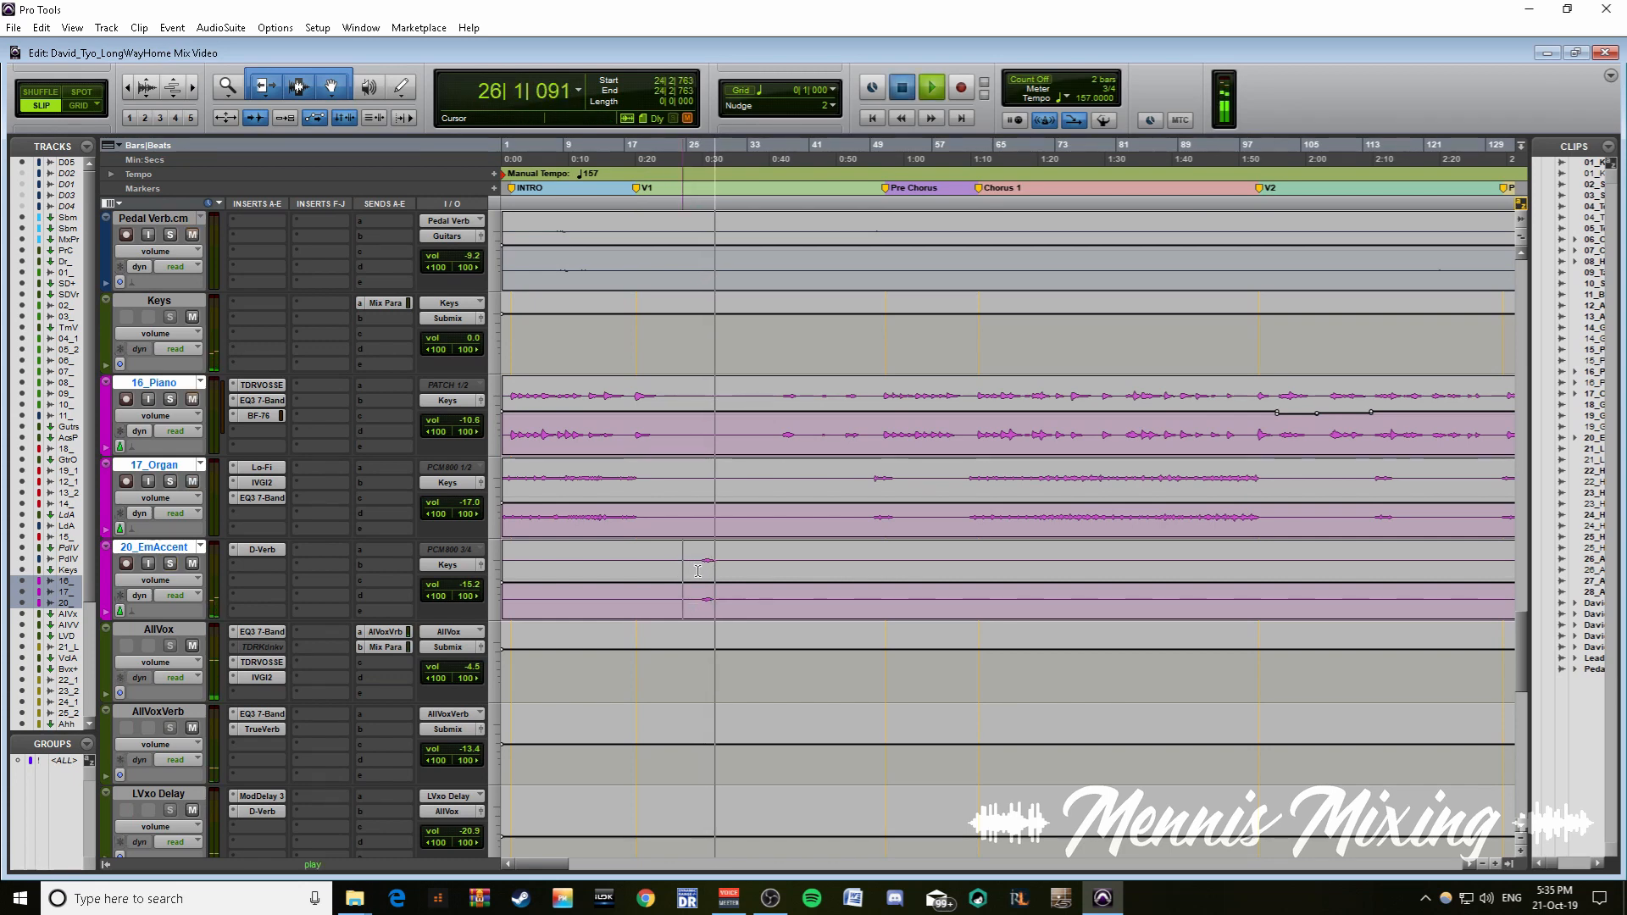
key(space)
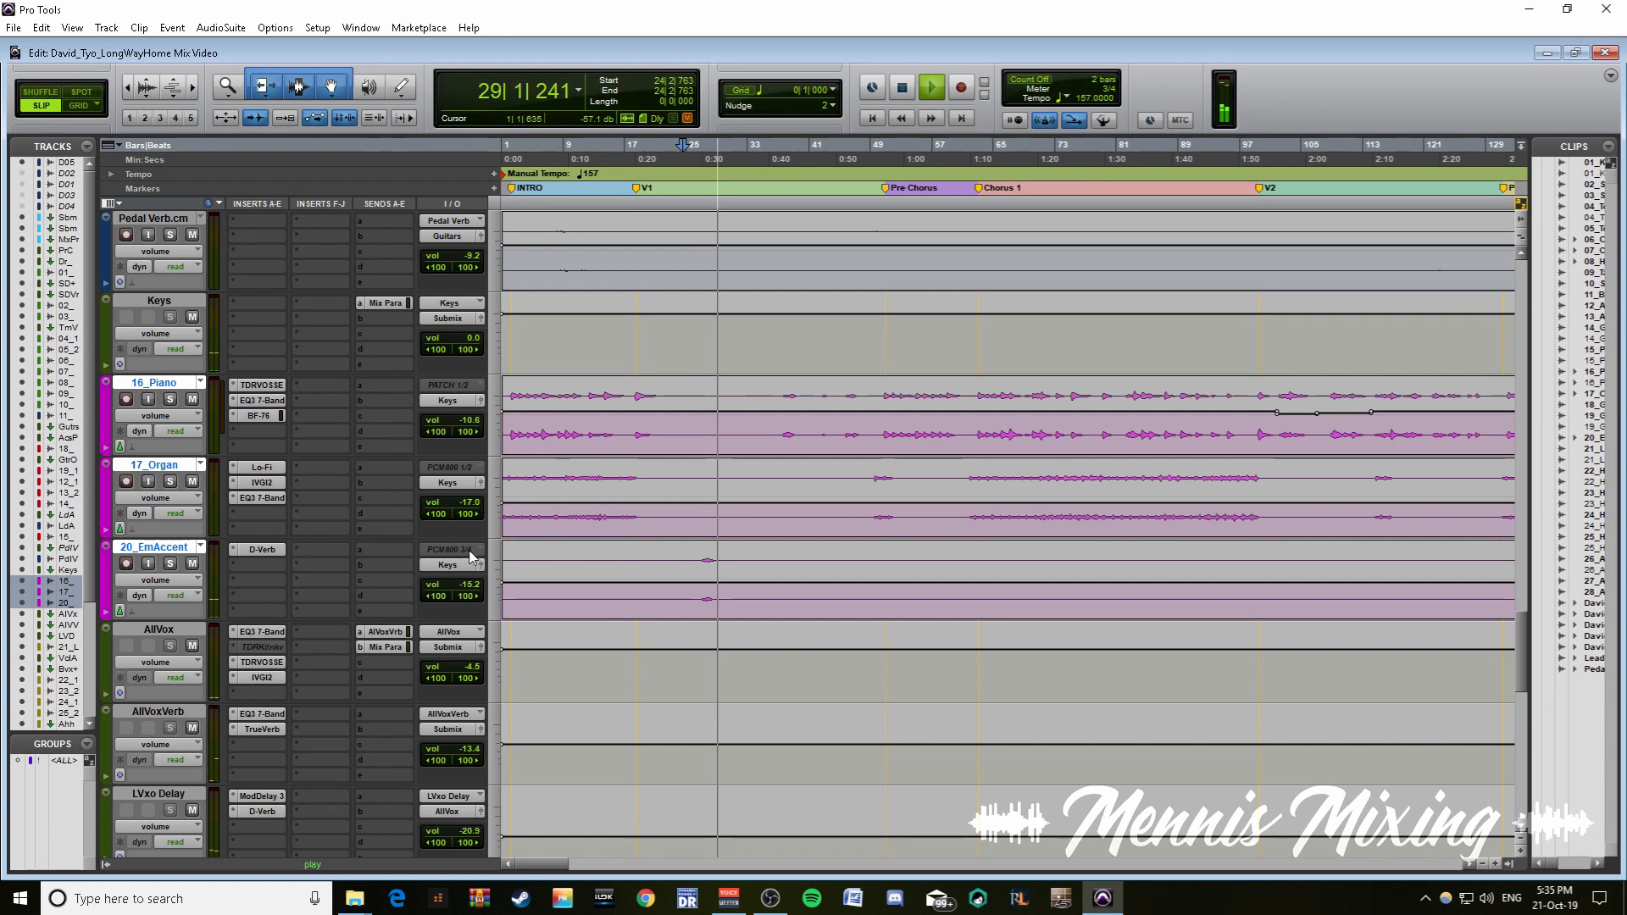
key(space)
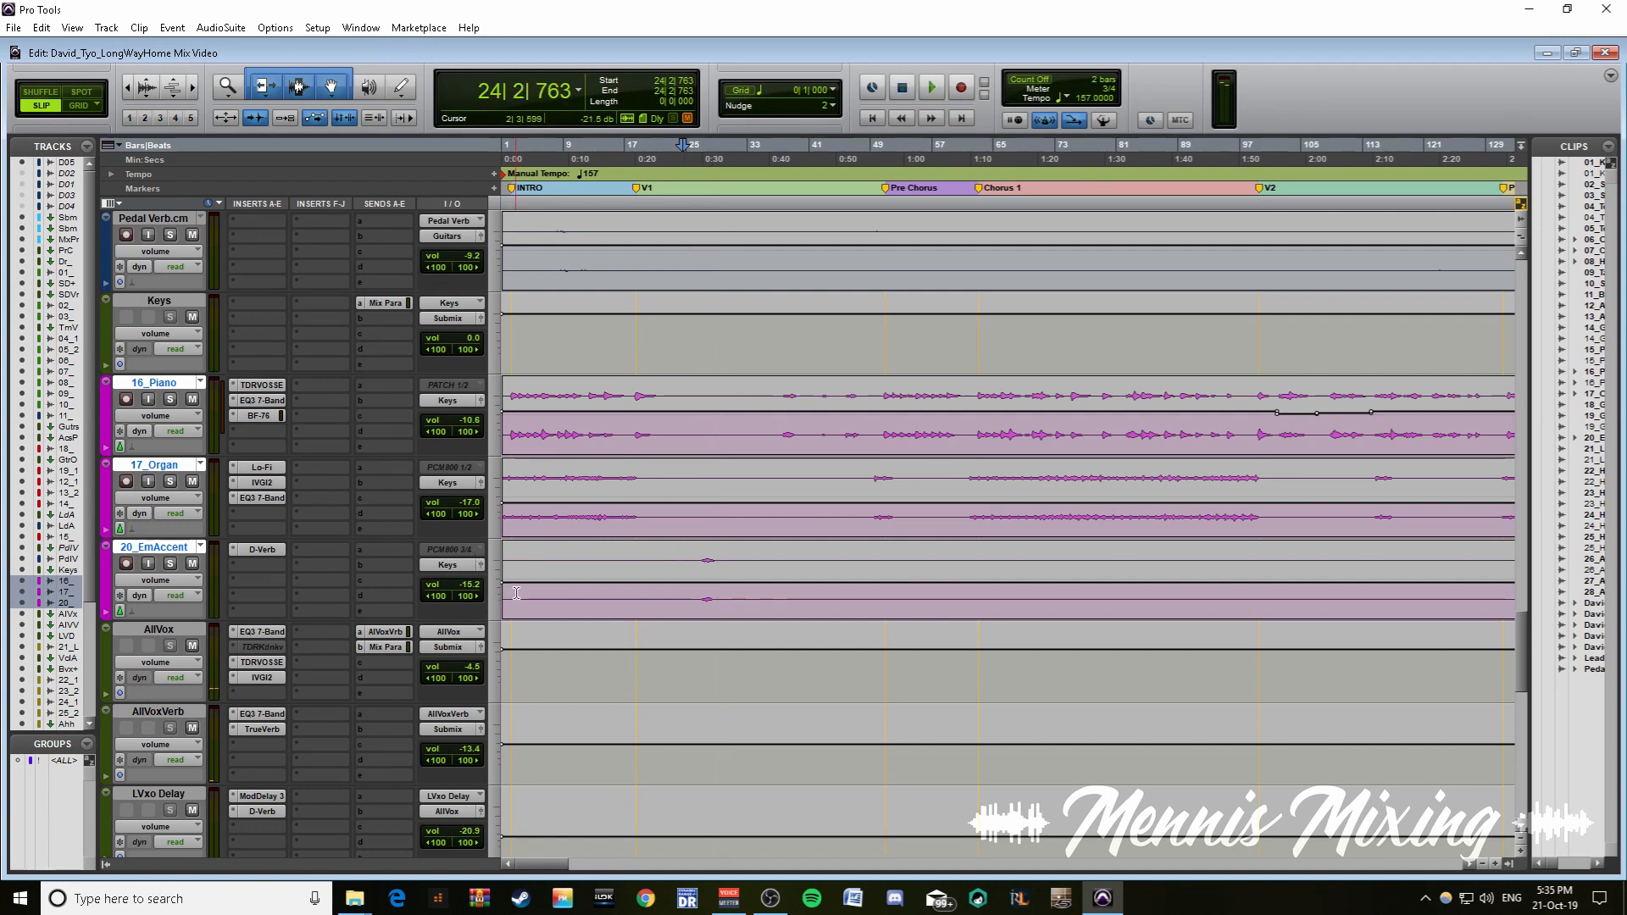
drag(516, 593, 522, 595)
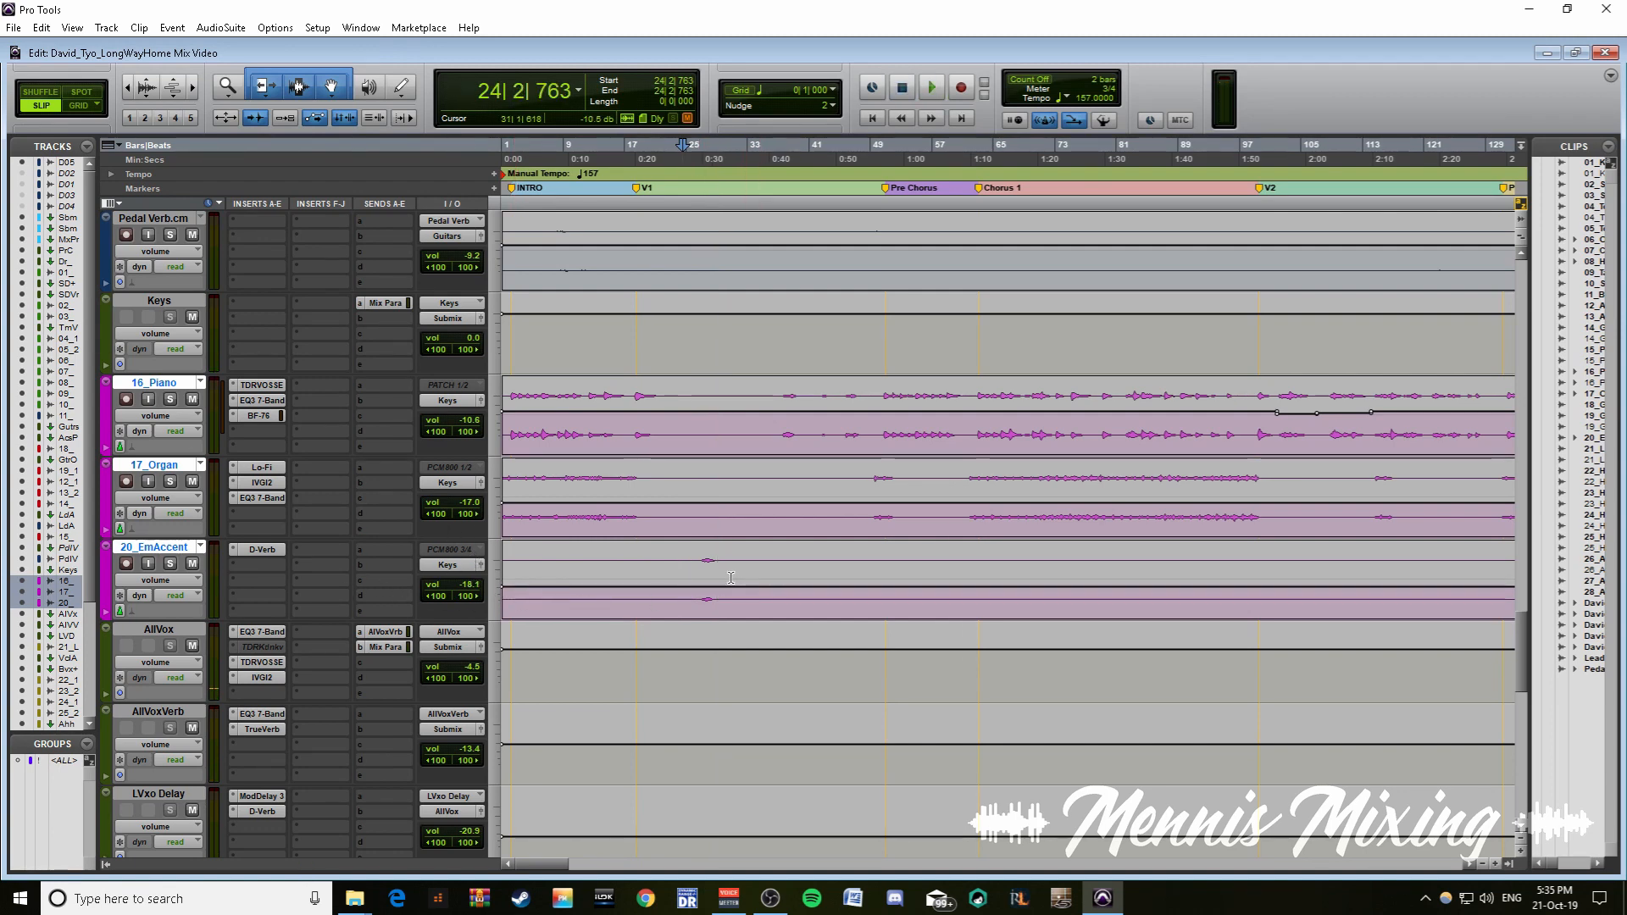
- Find the 21_LeadVocal track and its inserts below the keys tracks
click(701, 559)
scroll(704, 570, down, 1)
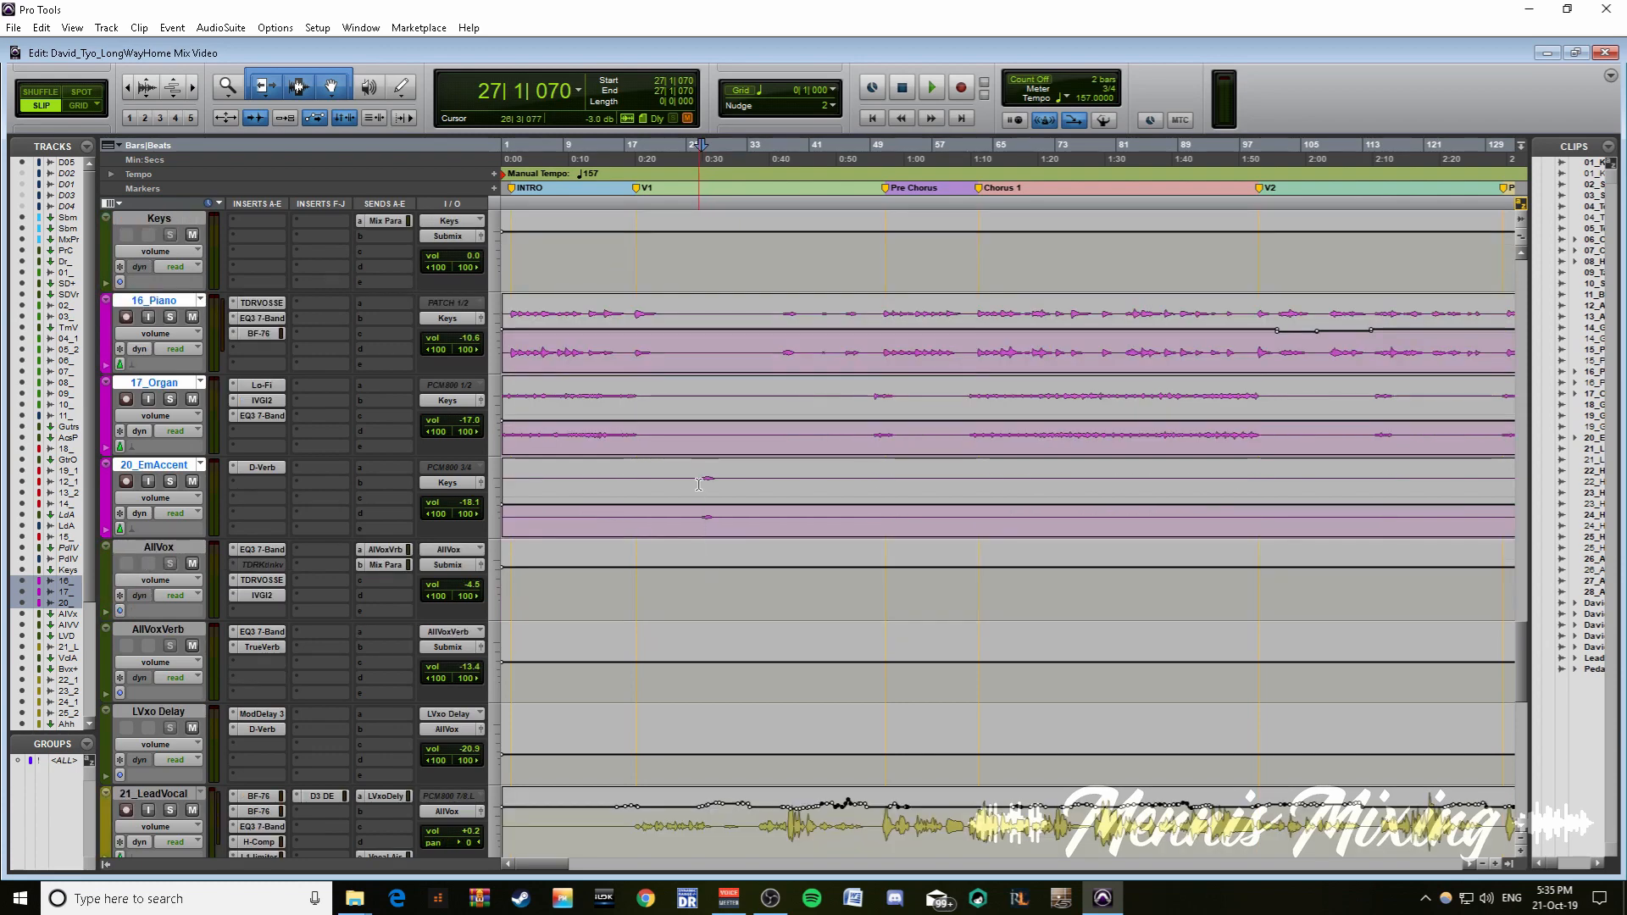
key(r)
key(r)
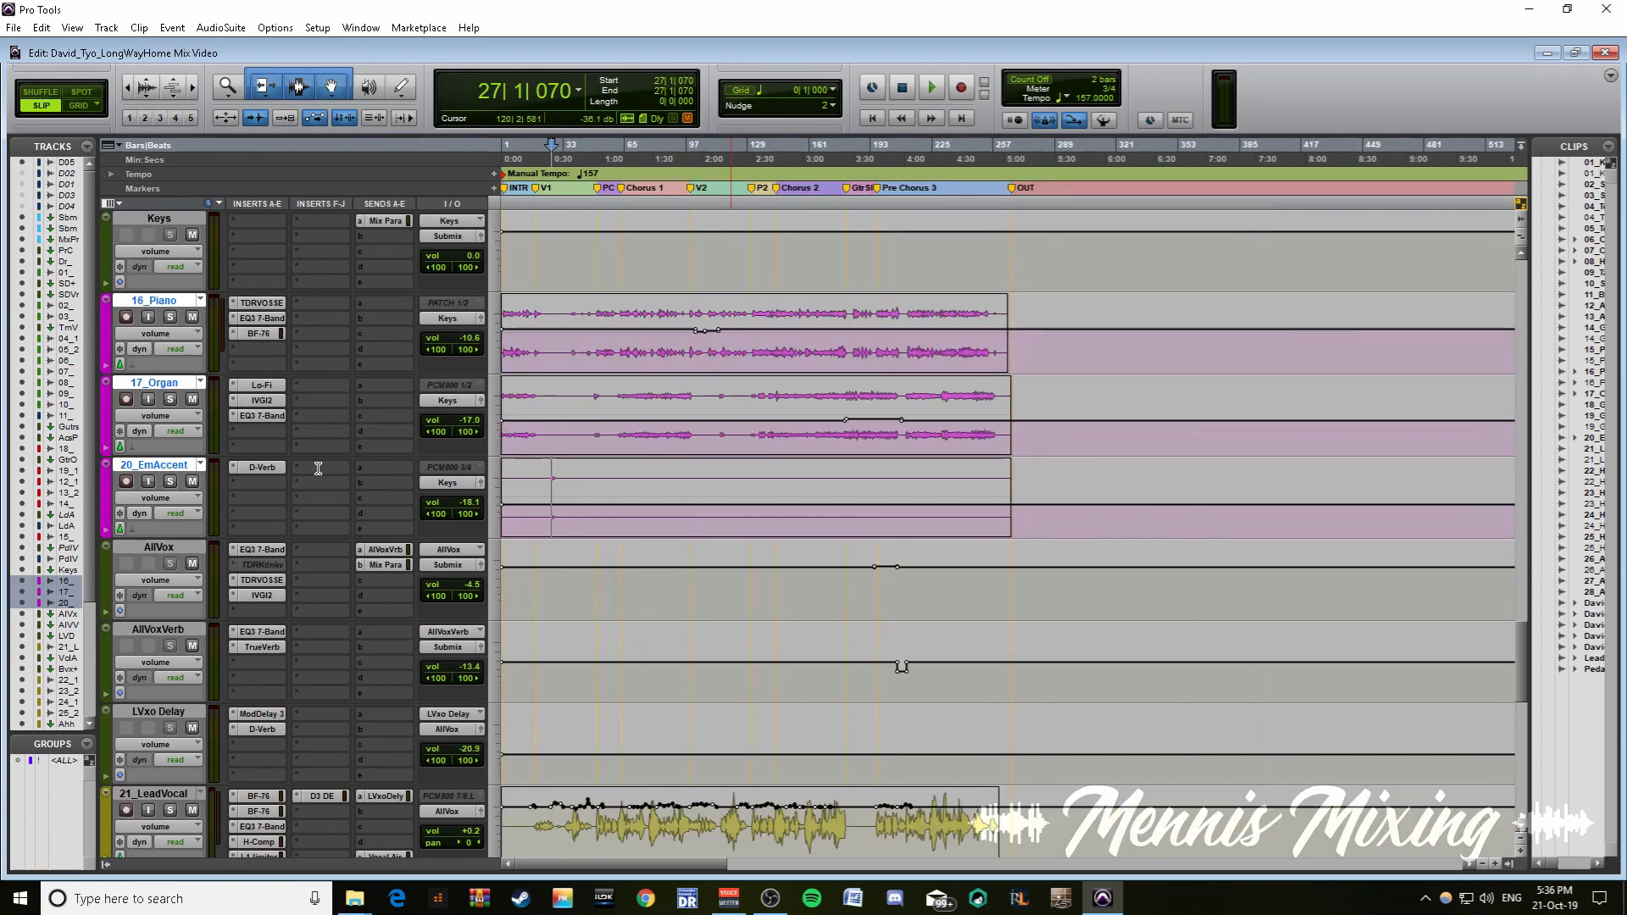
key(t)
key(t)
scroll(341, 585, down, 3)
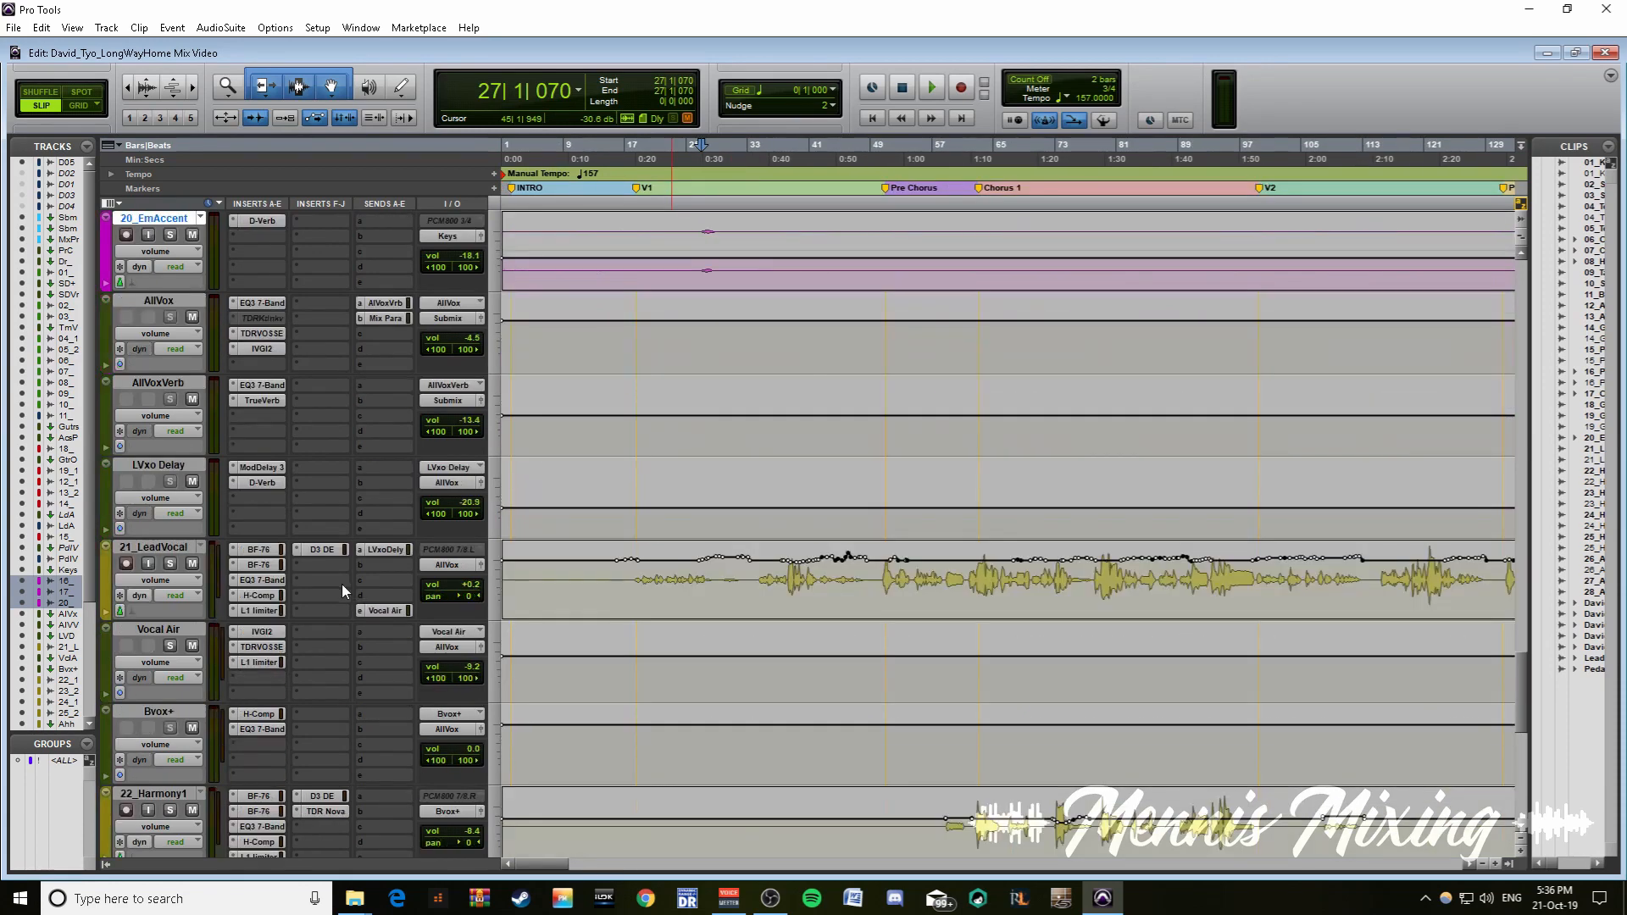
- Select 21_LeadVocal, widen the timeline to the whole song, and look over the vocal tracks down to 28_Aah3
click(165, 547)
key(r)
key(r)
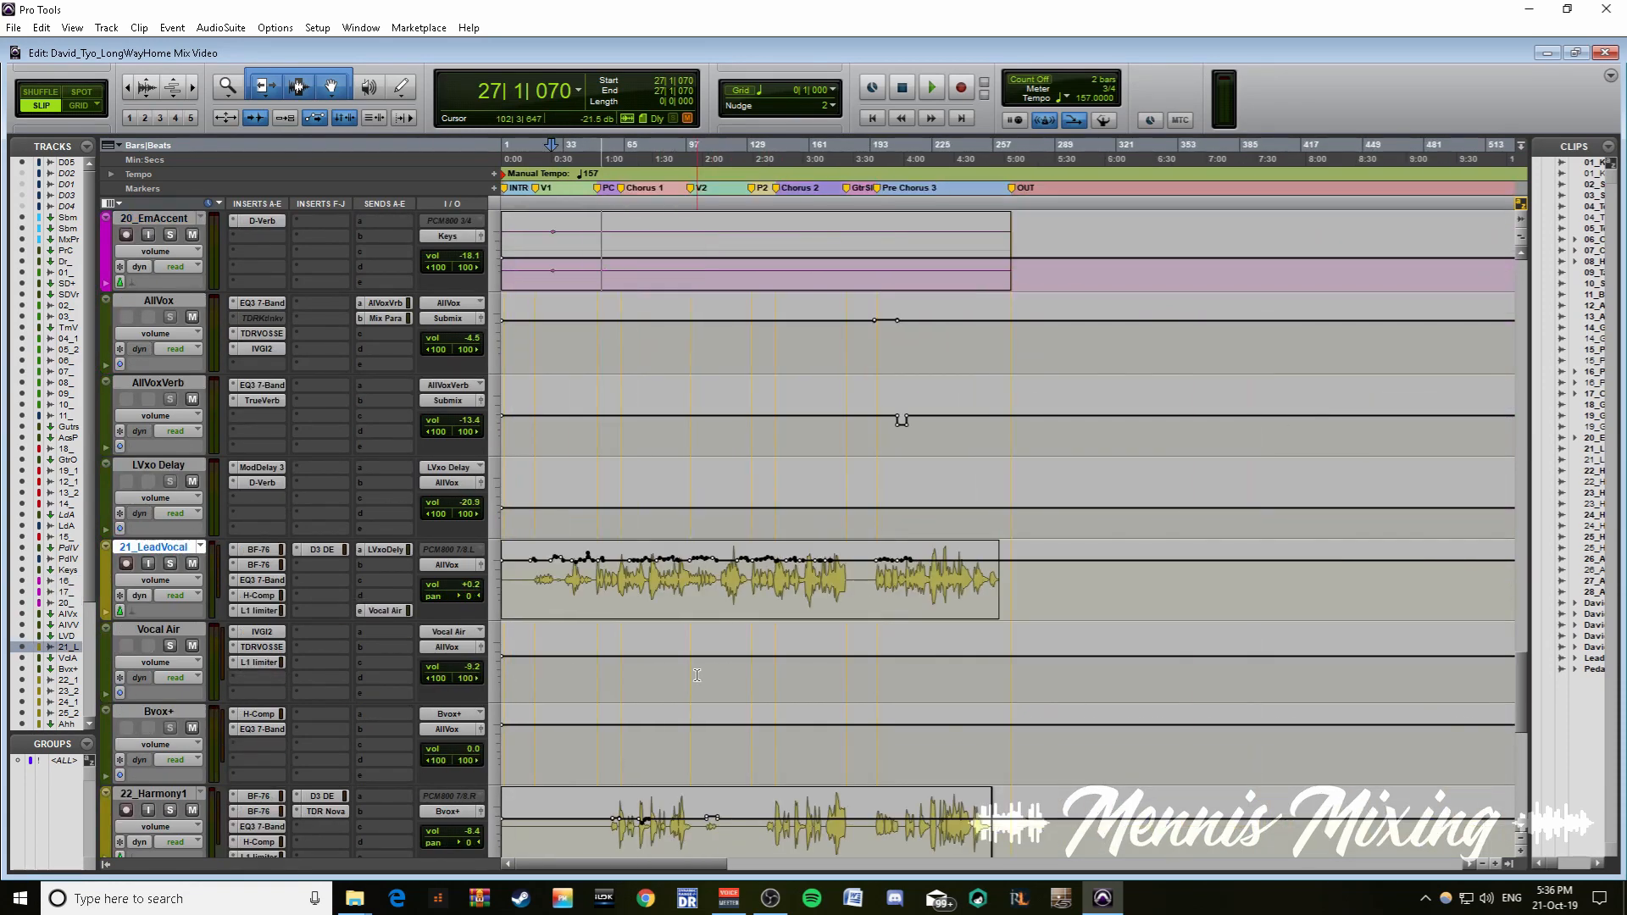
scroll(697, 675, down, 8)
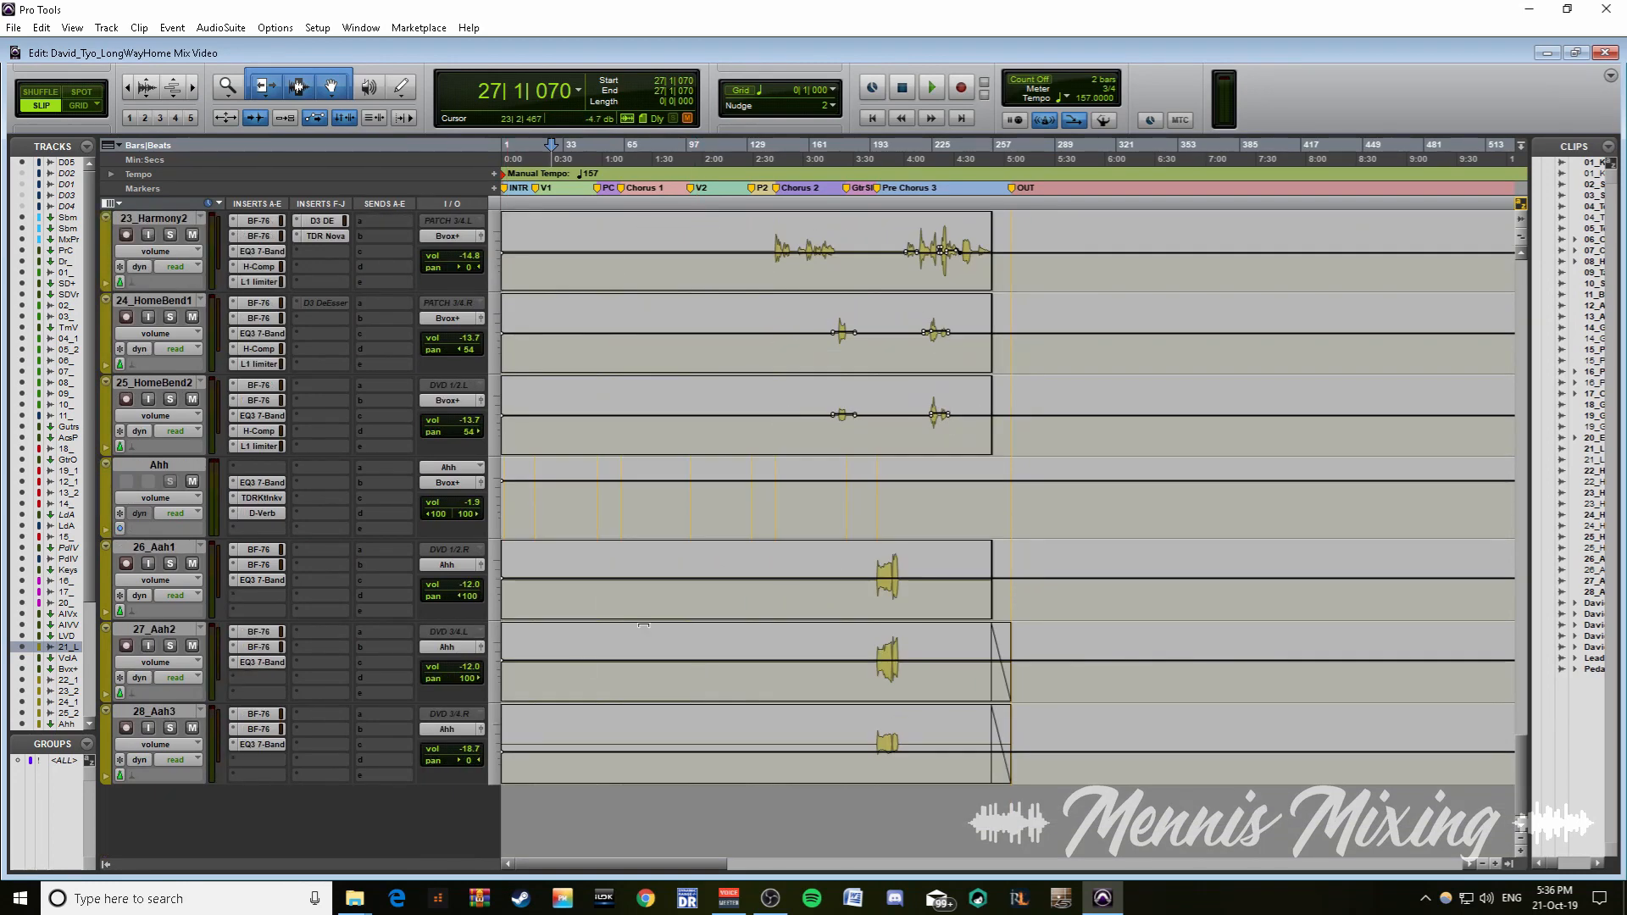
scroll(175, 366, up, 6)
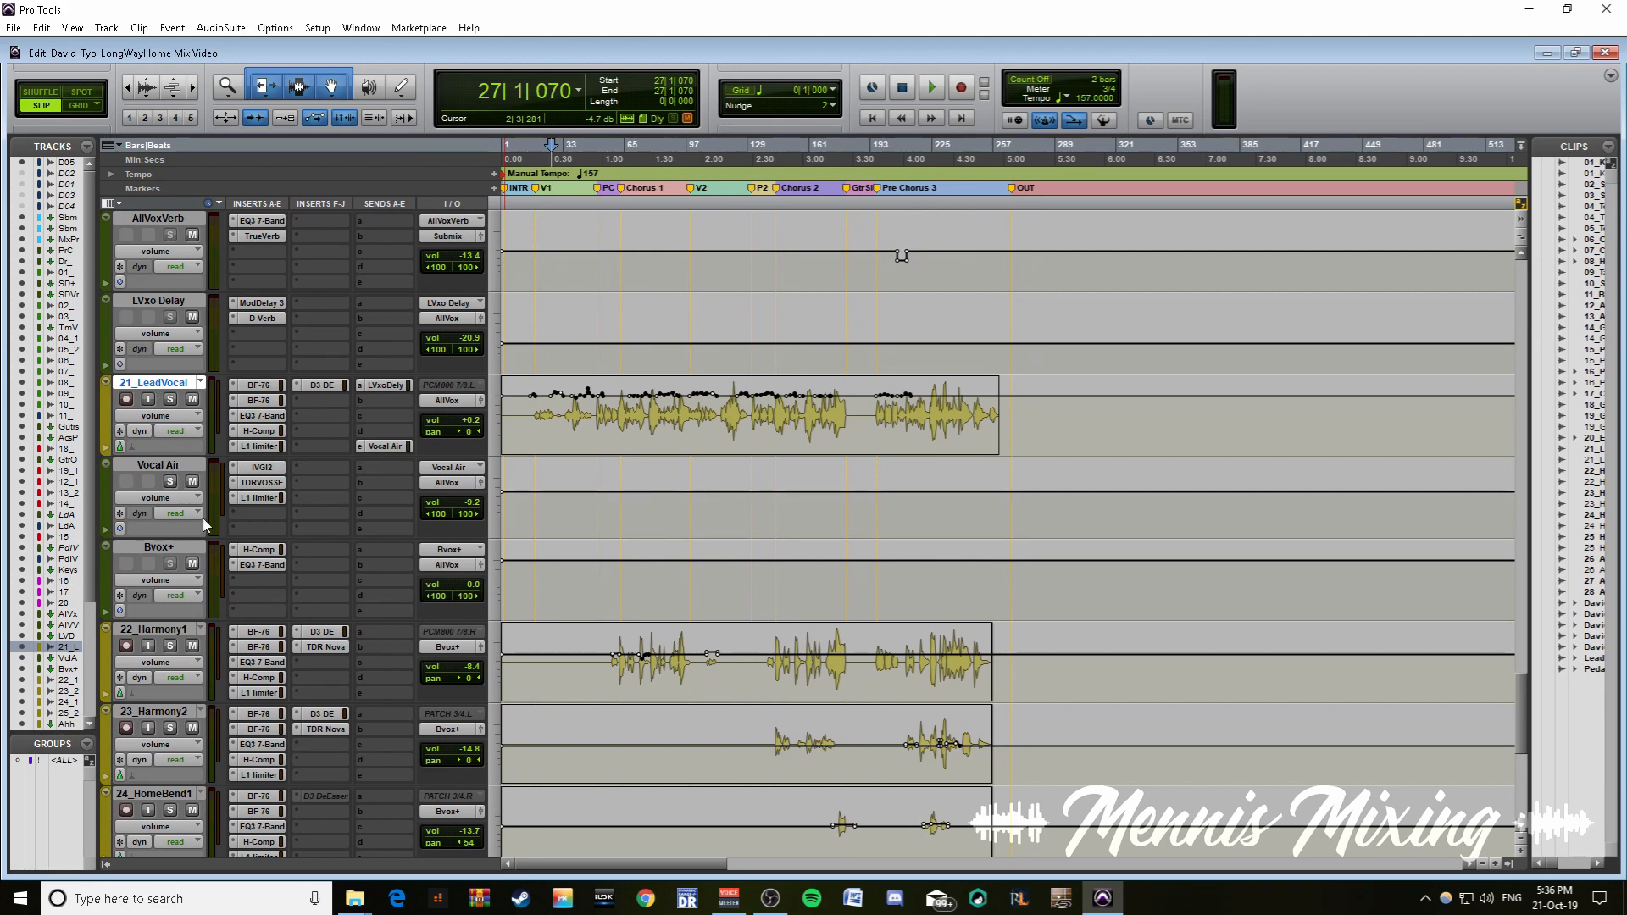
scroll(206, 525, up, 1)
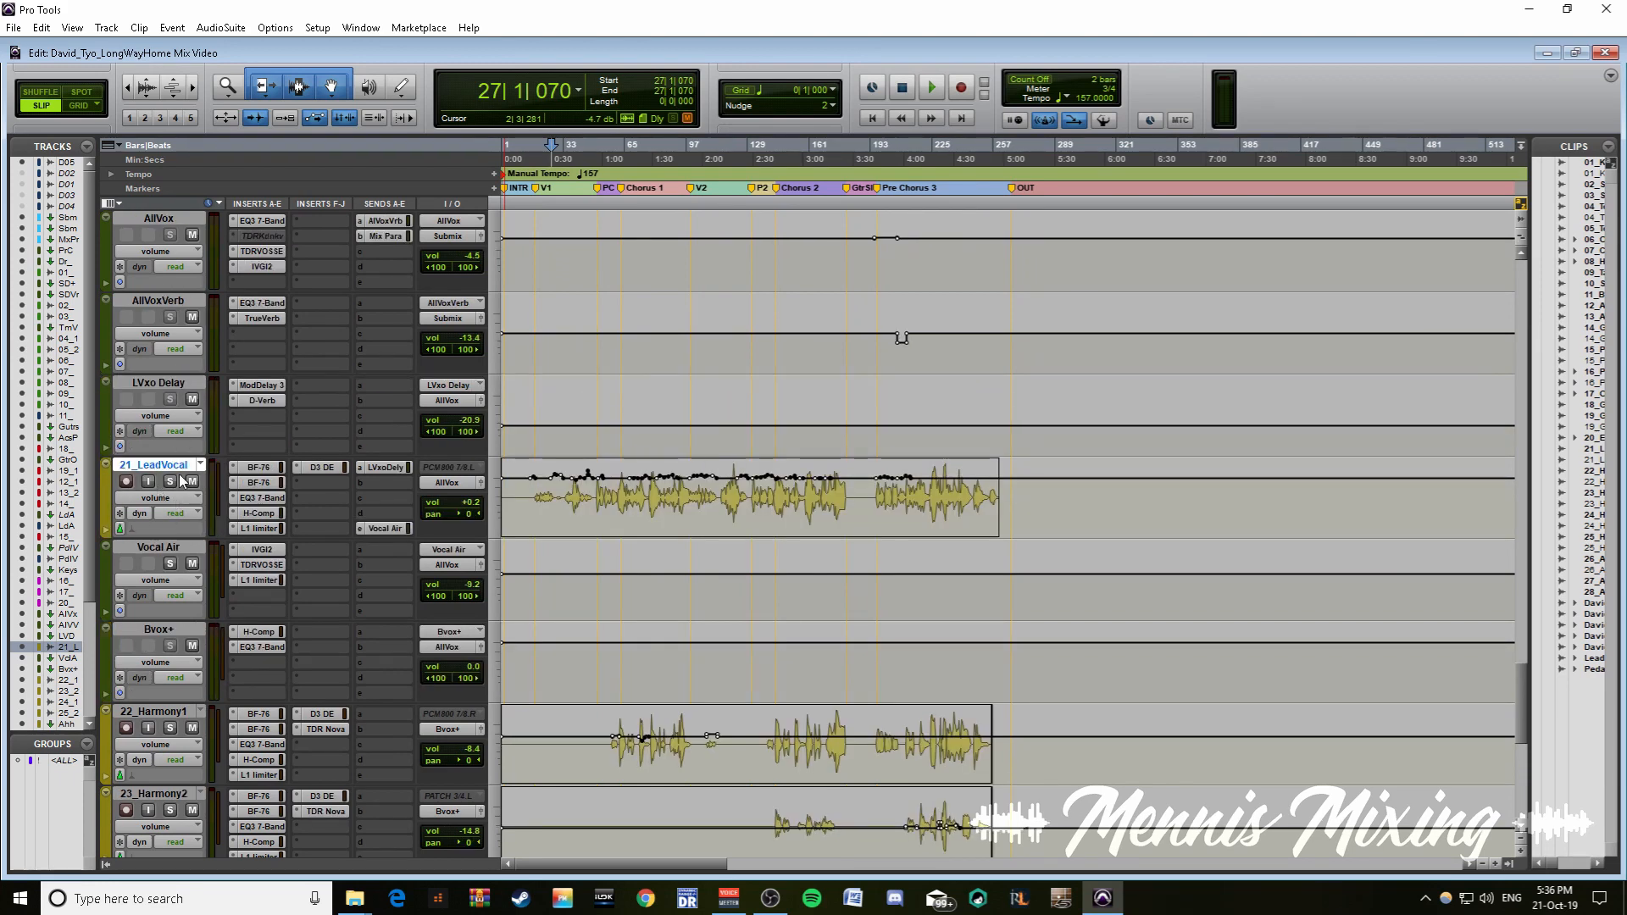
click(172, 304)
scroll(167, 229, up, 1)
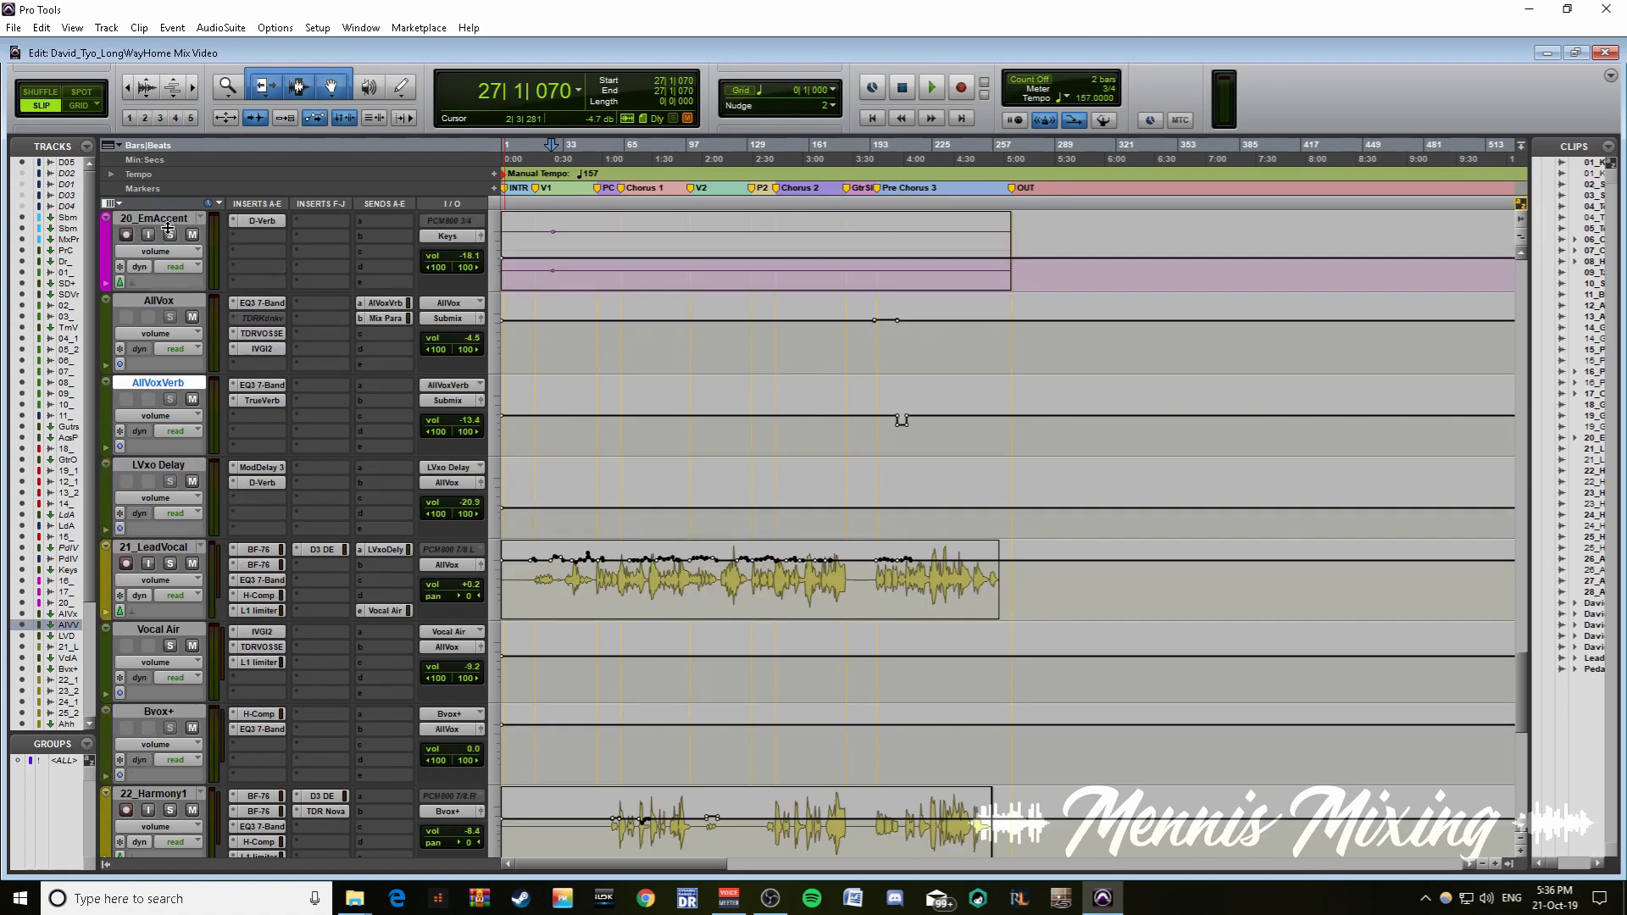
click(161, 302)
scroll(172, 318, down, 7)
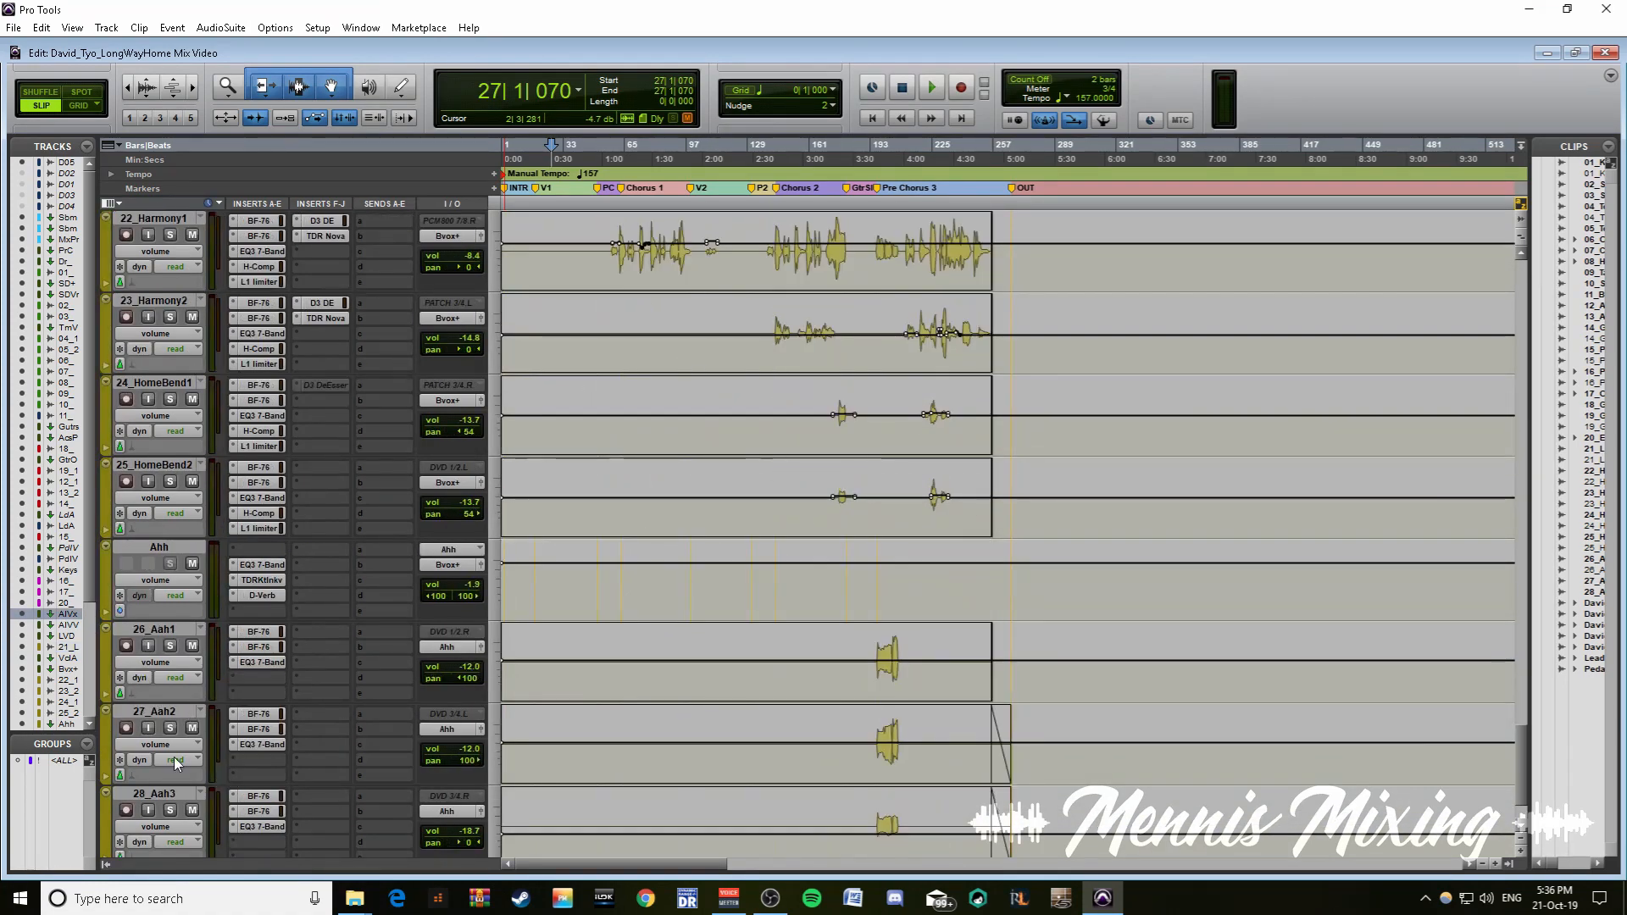
scroll(175, 756, down, 1)
shift+click(159, 710)
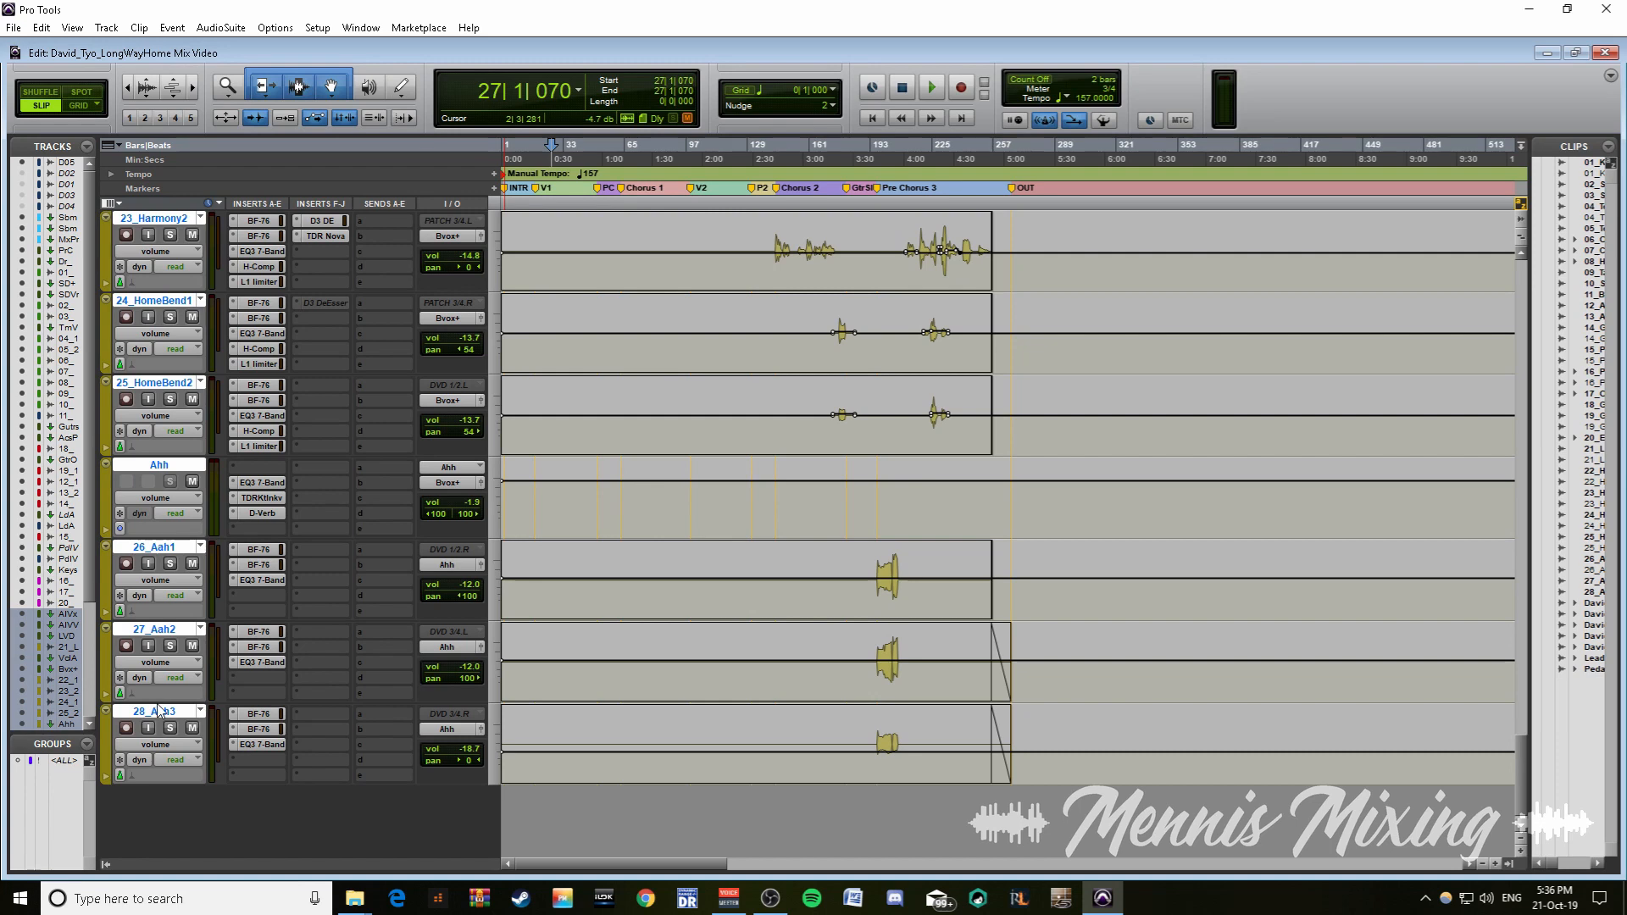
key(e)
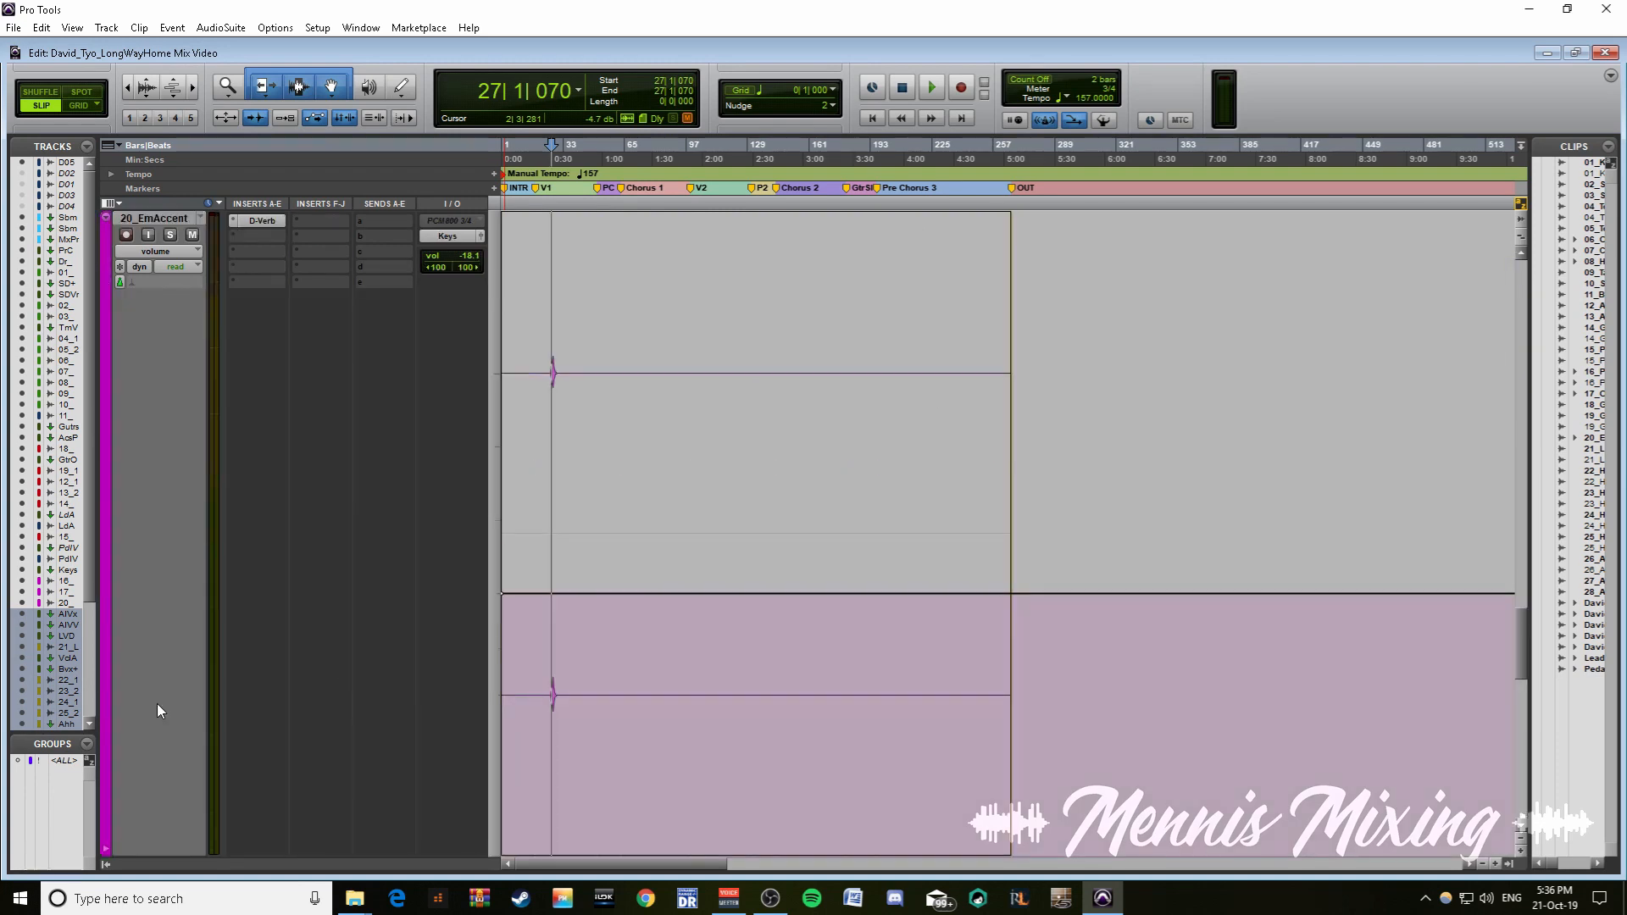
click(371, 120)
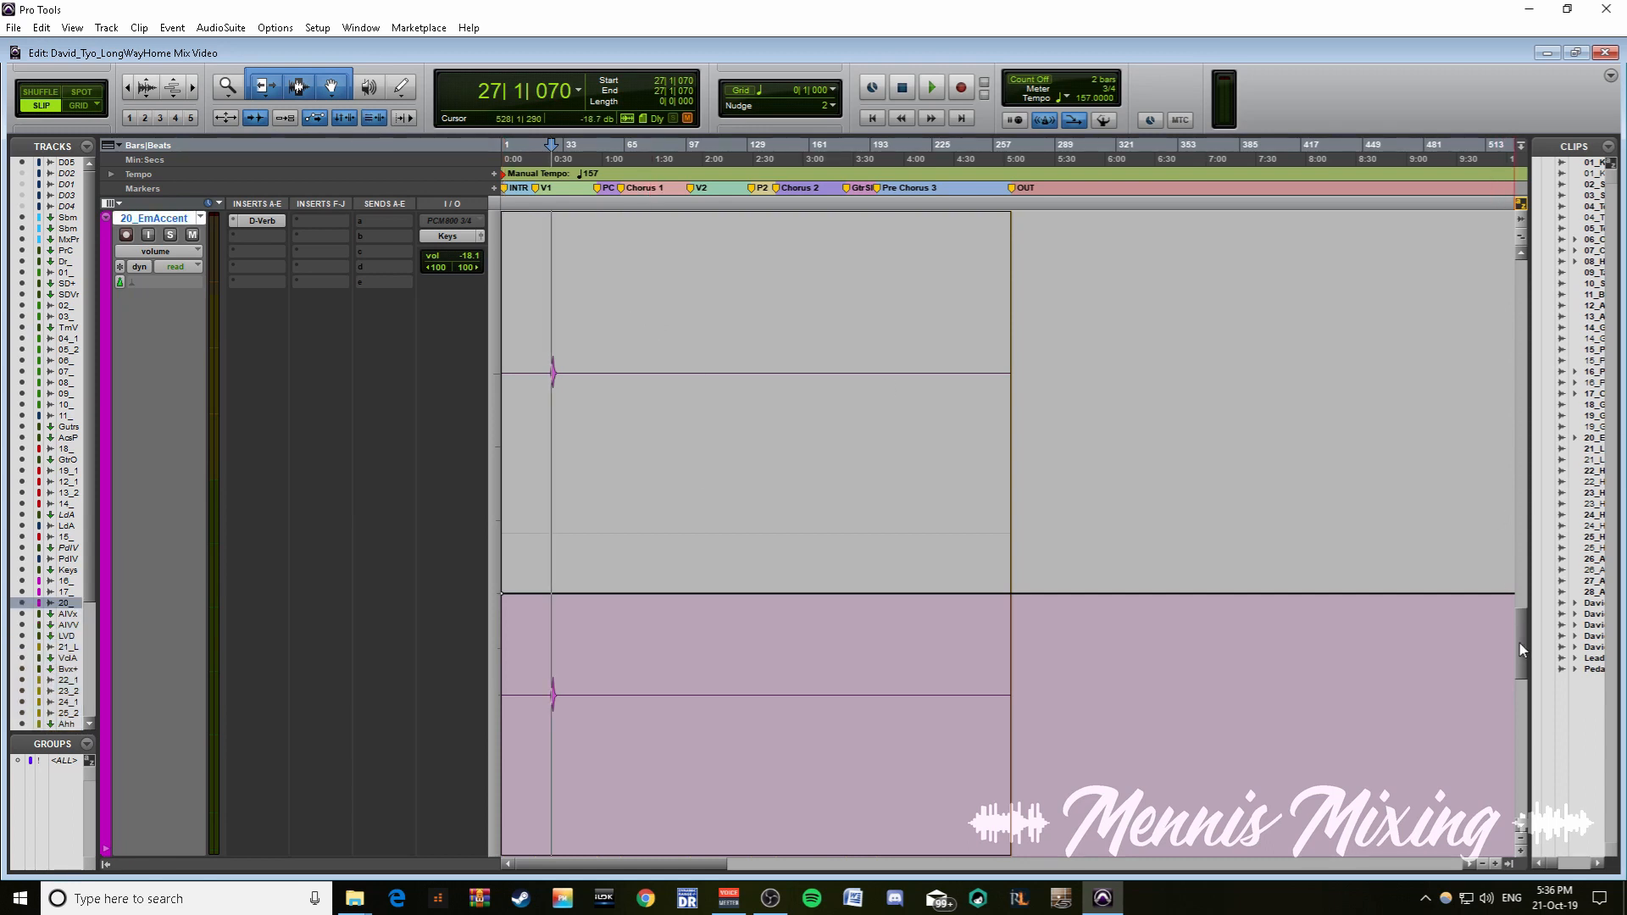
drag(1523, 649, 1531, 788)
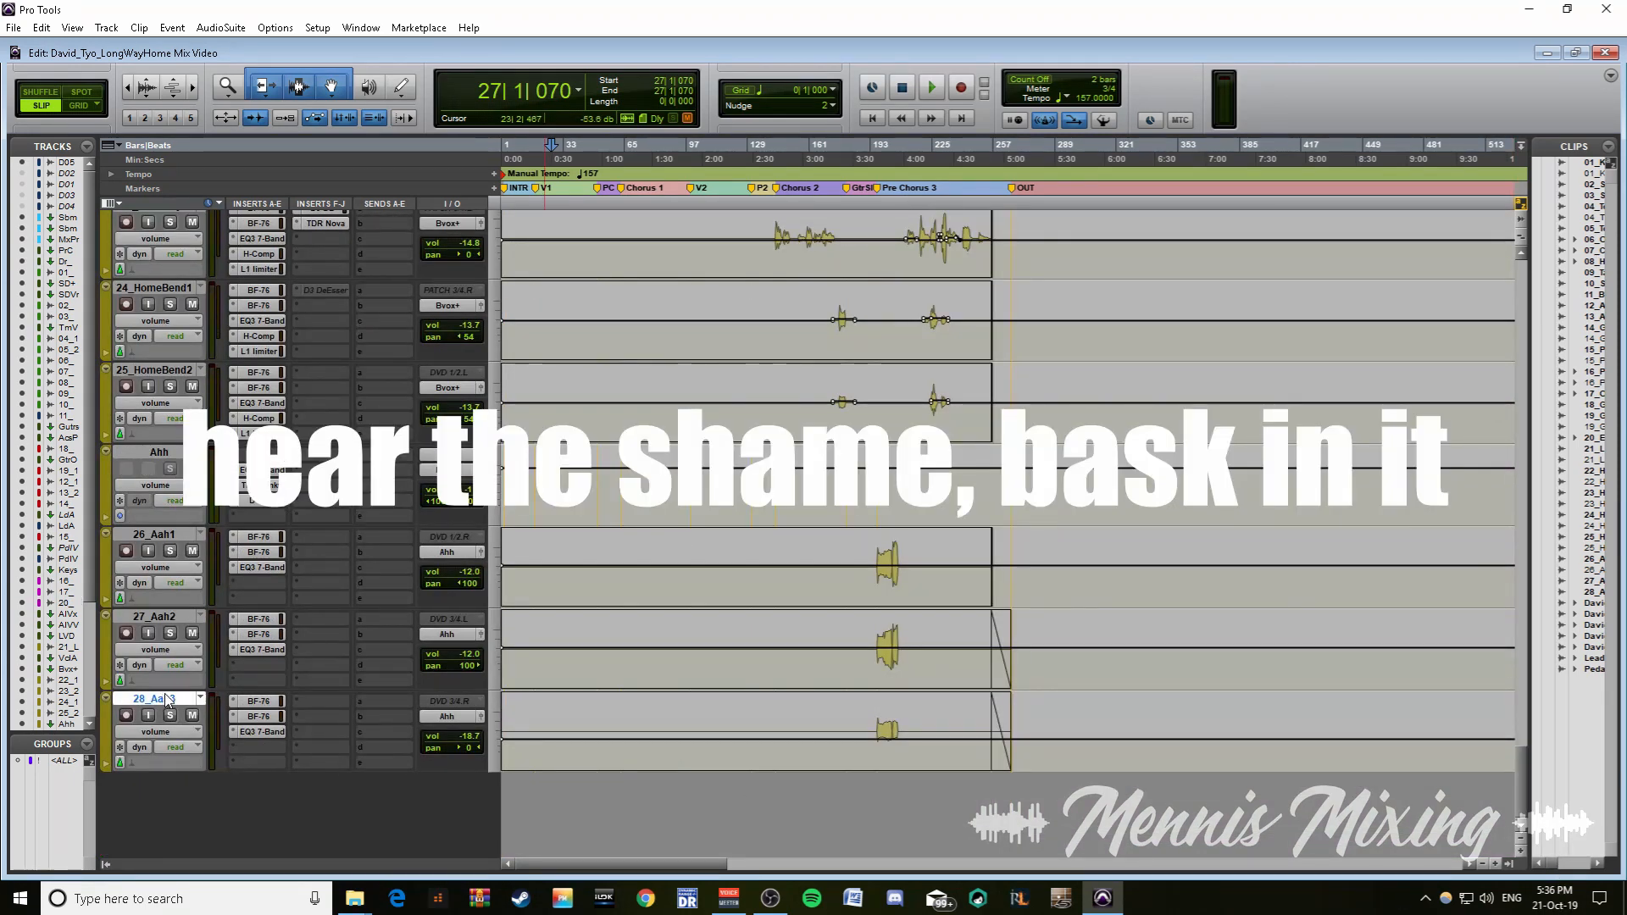
- Select all vocal tracks from AllVox to 28_Aah3 and reduce their track height
scroll(157, 719, up, 8)
scroll(901, 338, down, 3)
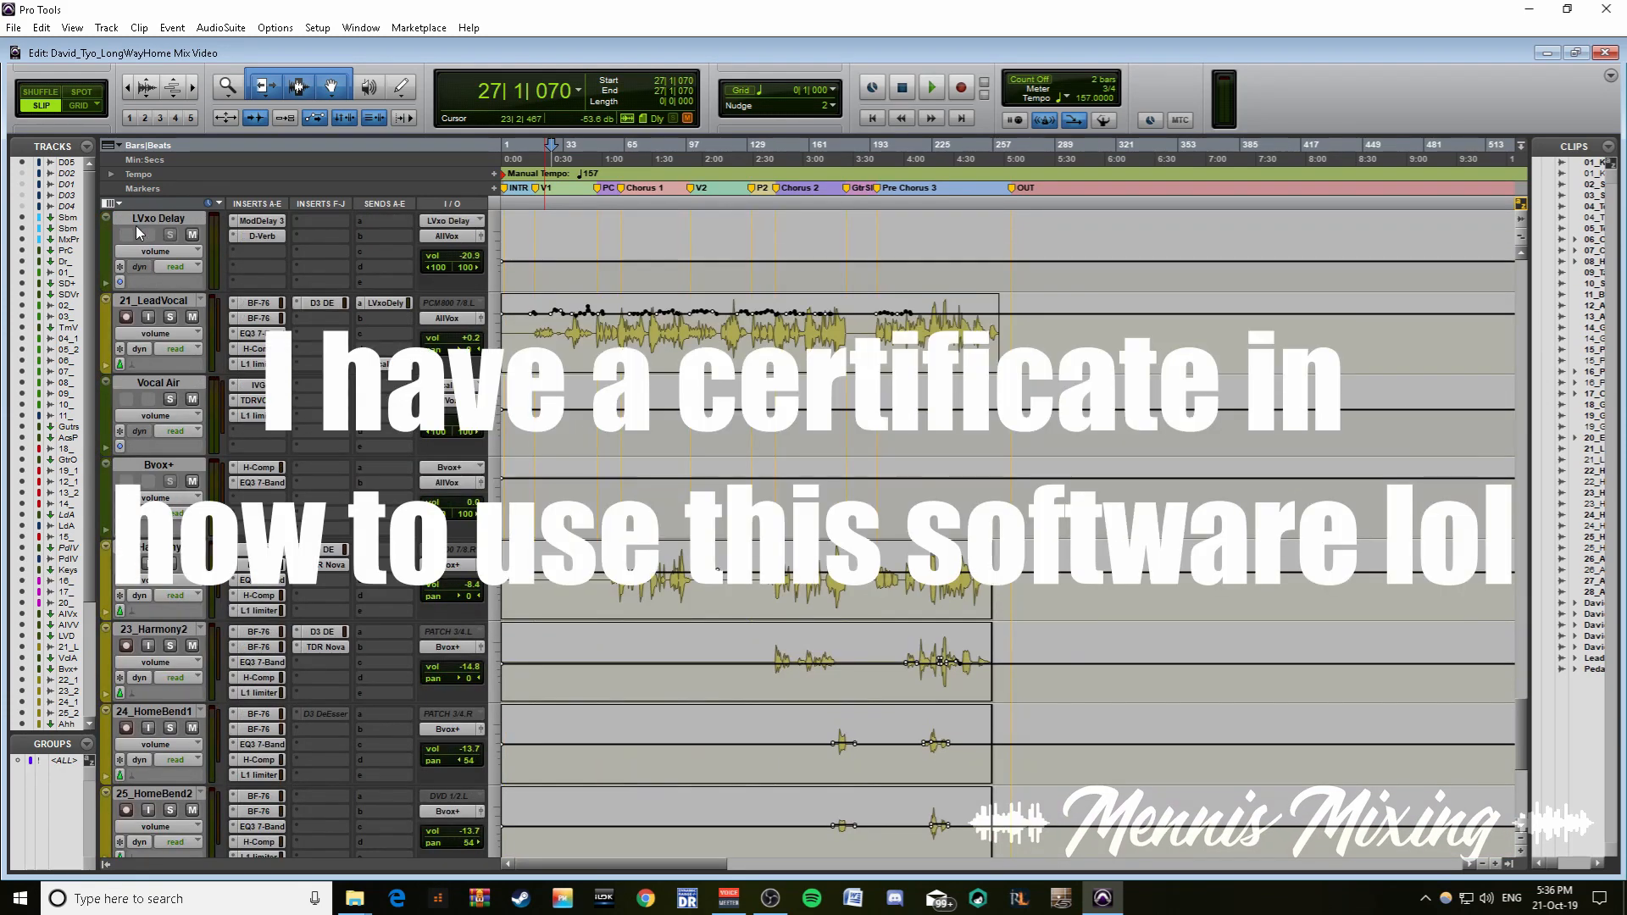
shift+click(142, 220)
scroll(144, 227, up, 1)
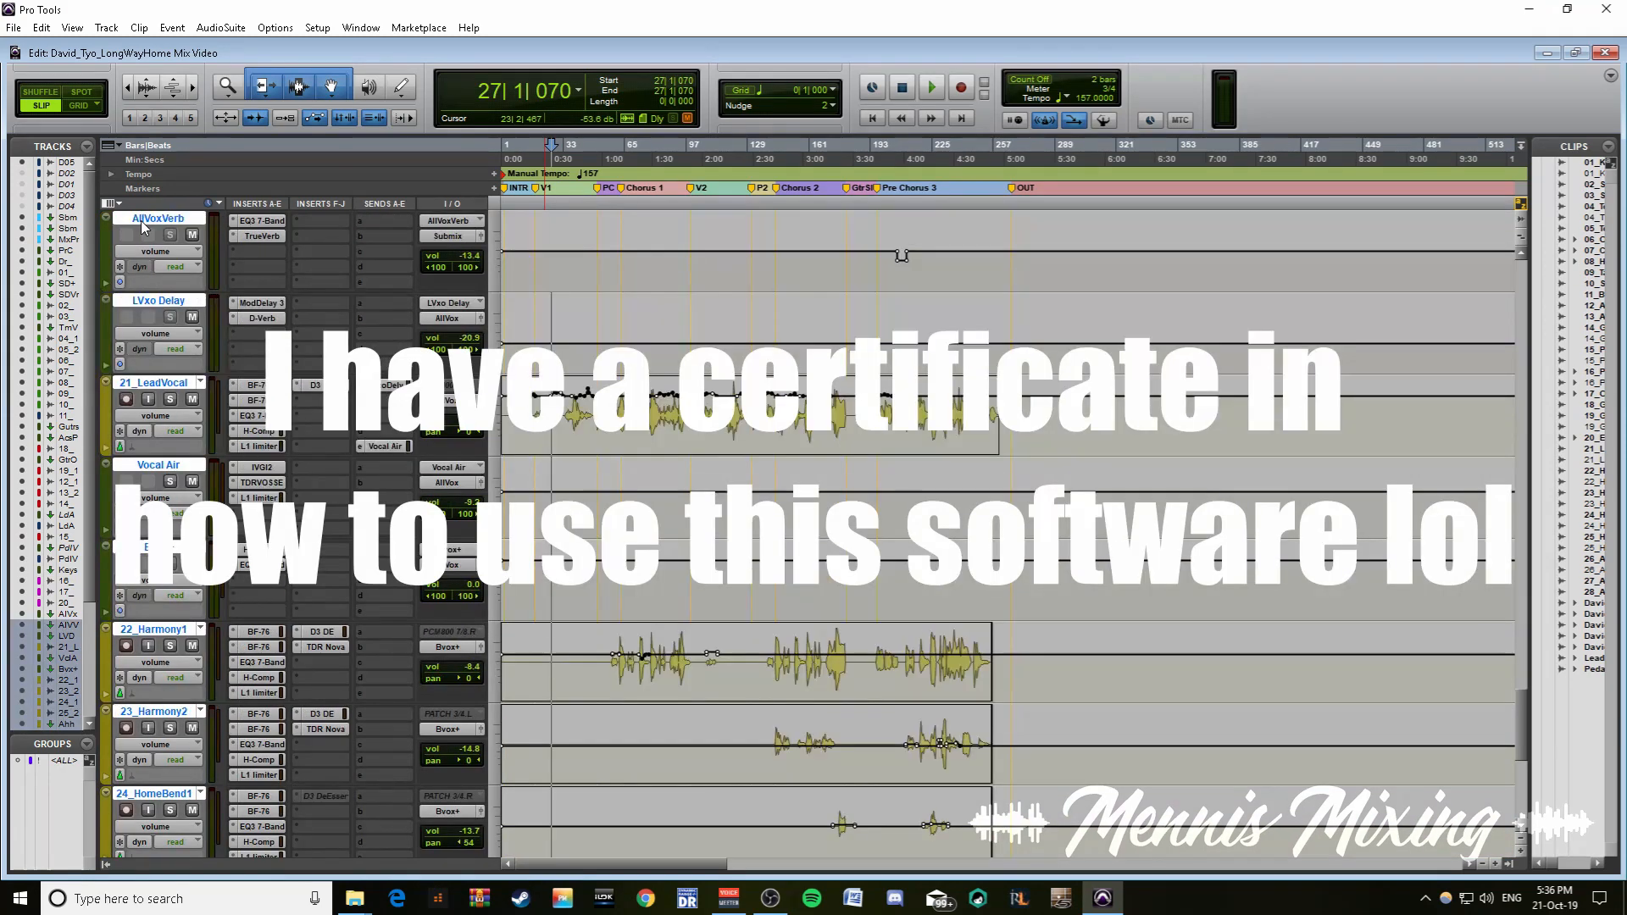
scroll(144, 226, up, 1)
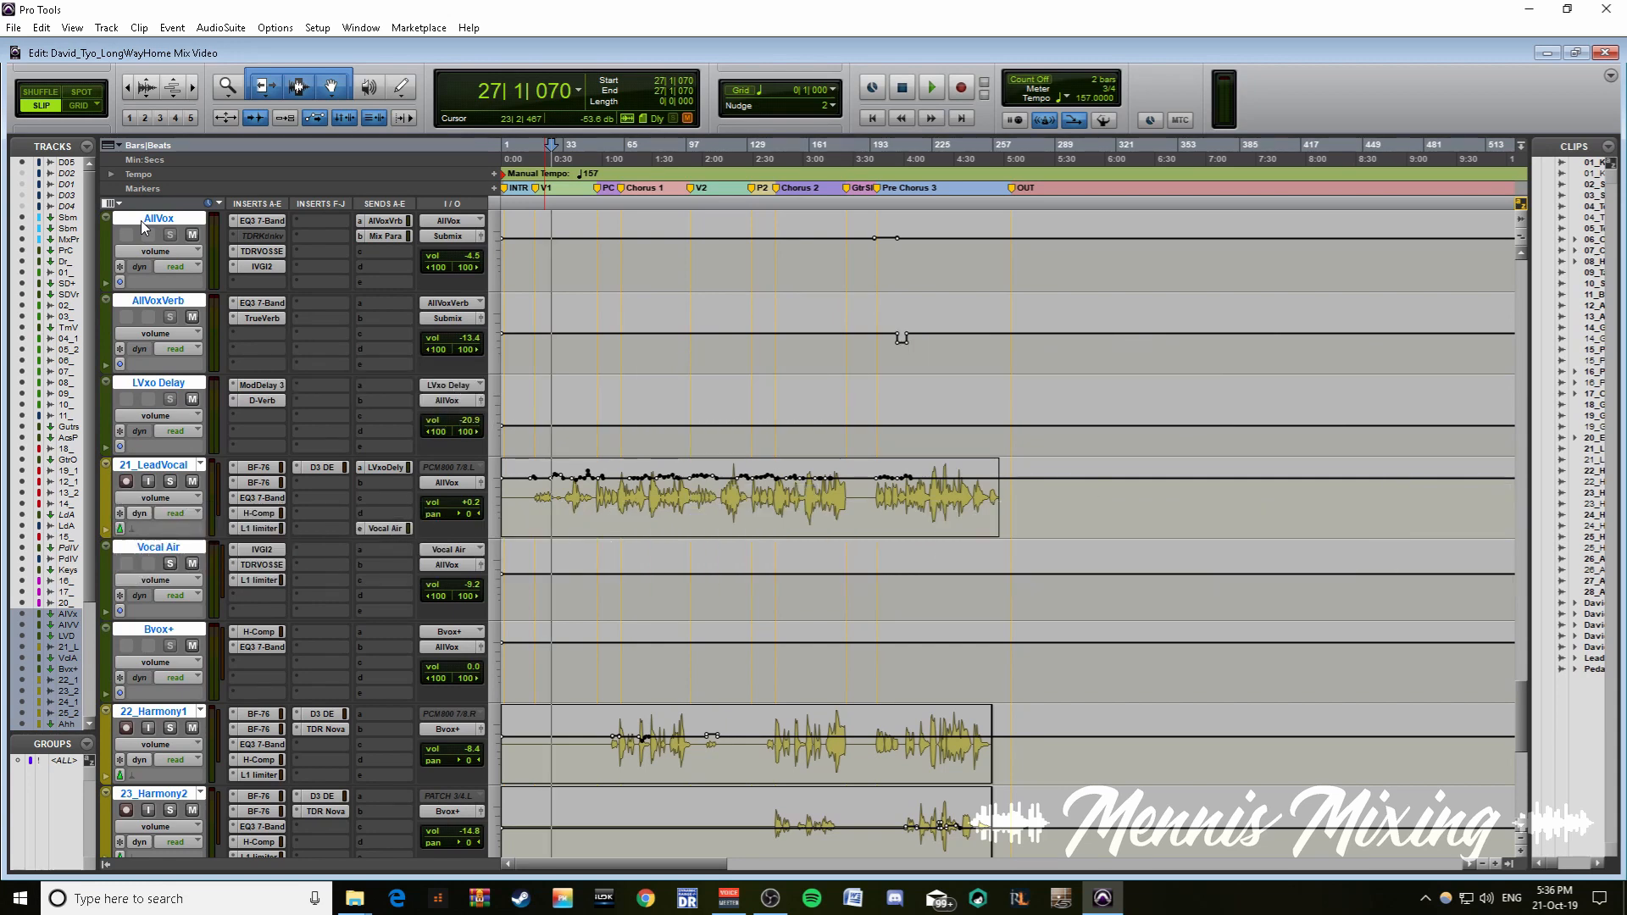
key(super+Down)
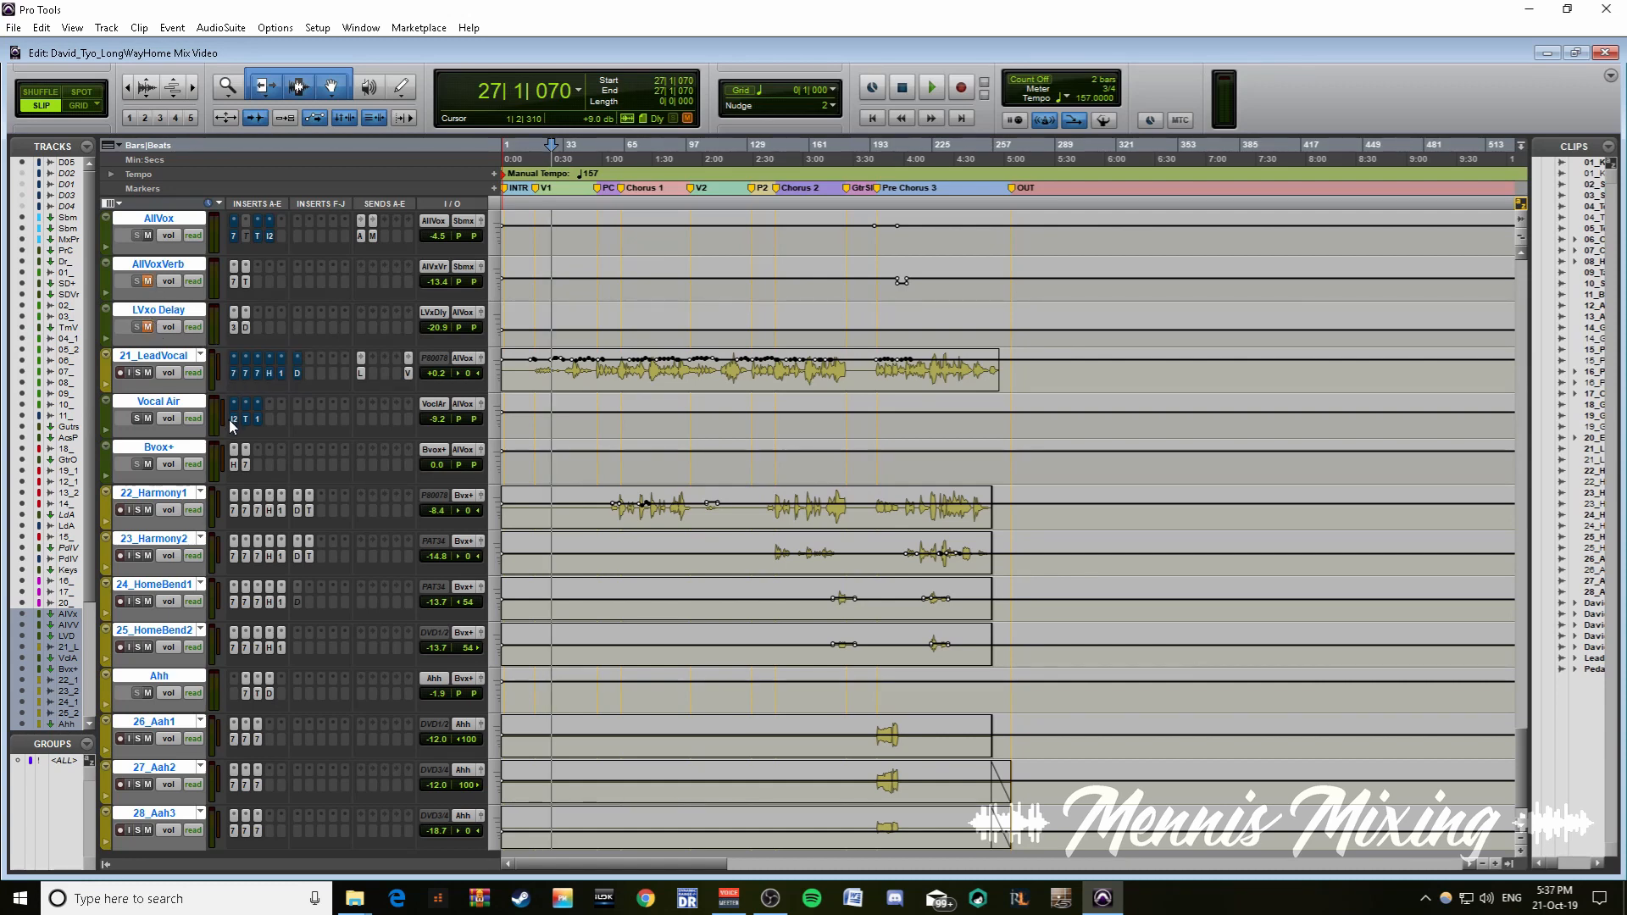
- Mute Vocal Air and bypass the inserts on the Bvox+, harmony, HomeBend, Ahh and Aah tracks through 28_Aah3
click(148, 417)
ctrl+shift+click(234, 510)
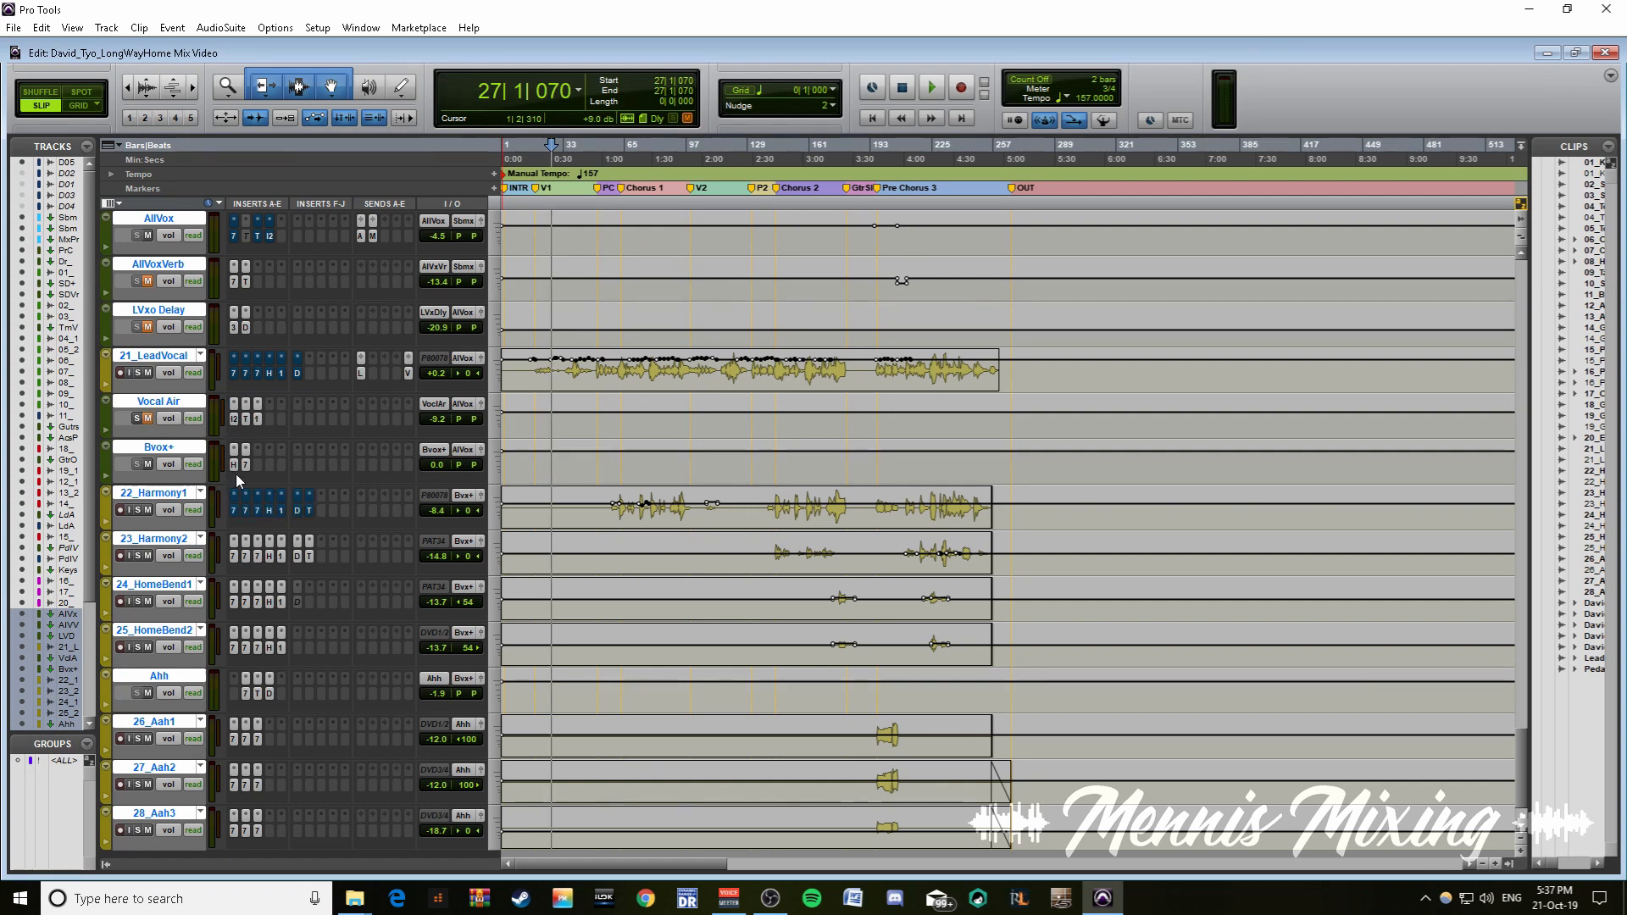
ctrl+shift+click(234, 466)
ctrl+shift+click(235, 555)
ctrl+shift+click(234, 602)
ctrl+shift+click(234, 647)
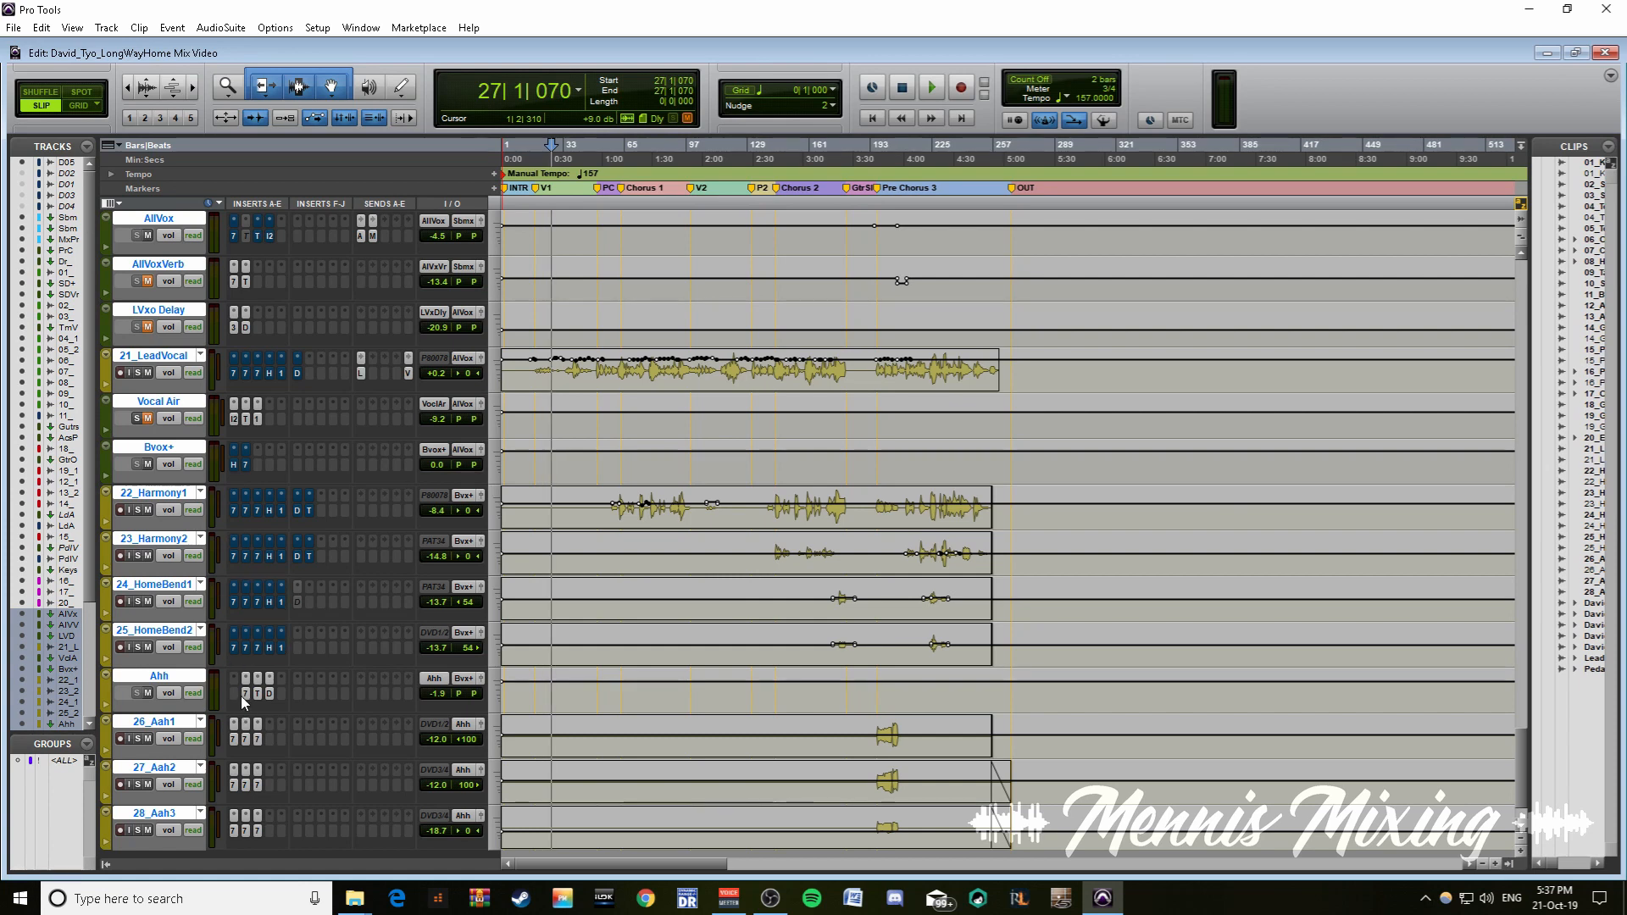
ctrl+shift+click(245, 694)
ctrl+shift+click(235, 738)
ctrl+shift+click(235, 785)
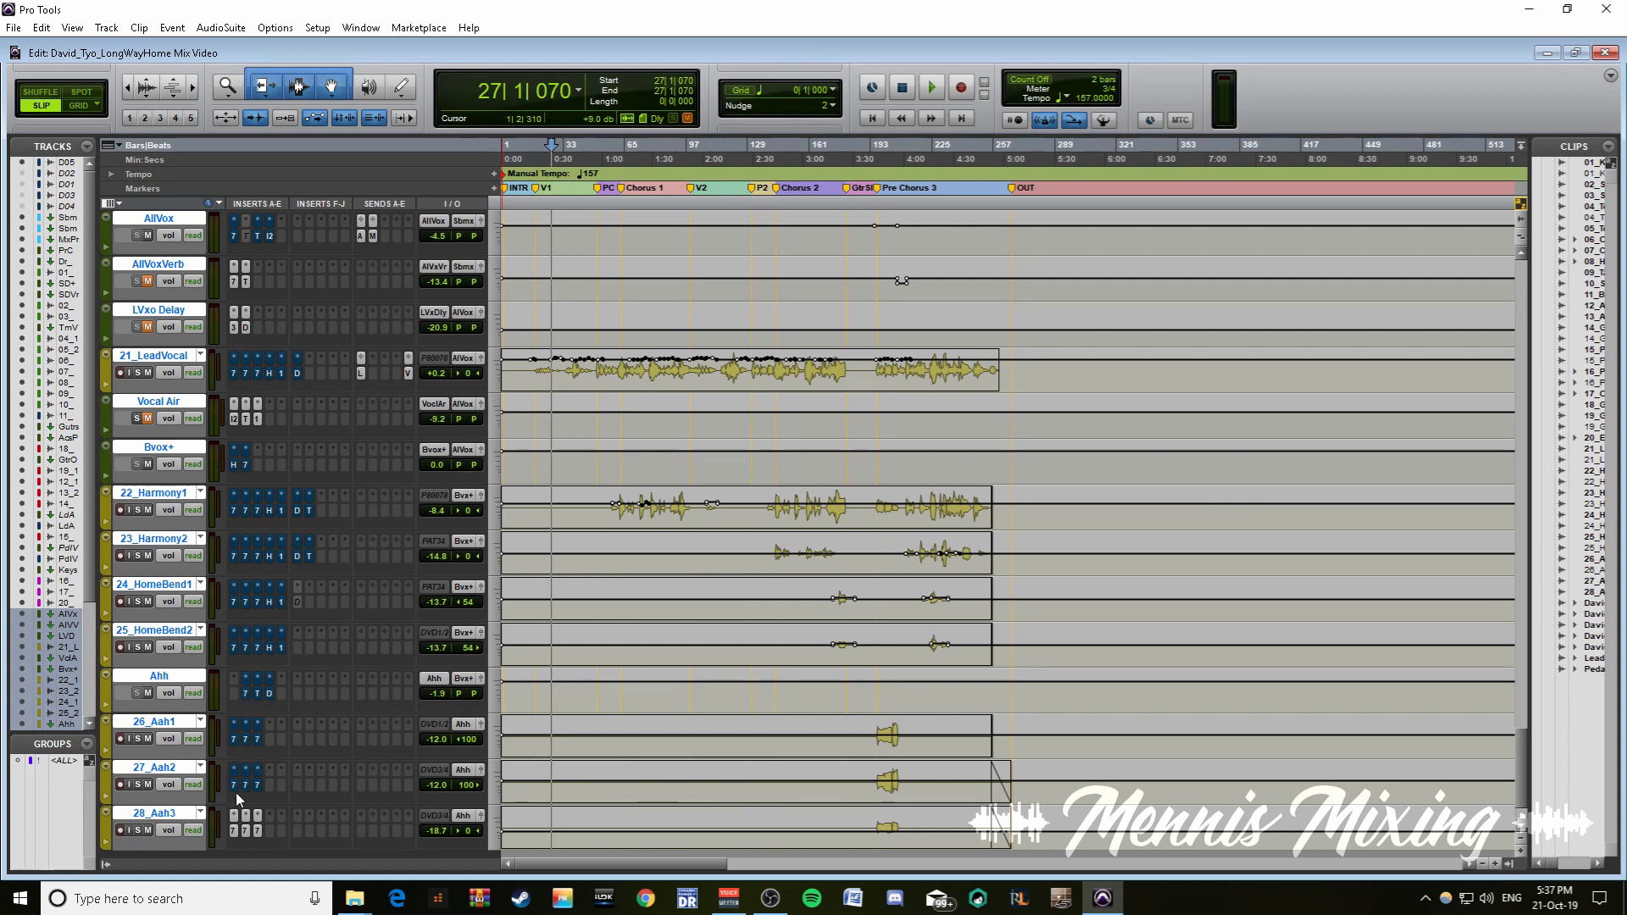
ctrl+shift+click(234, 831)
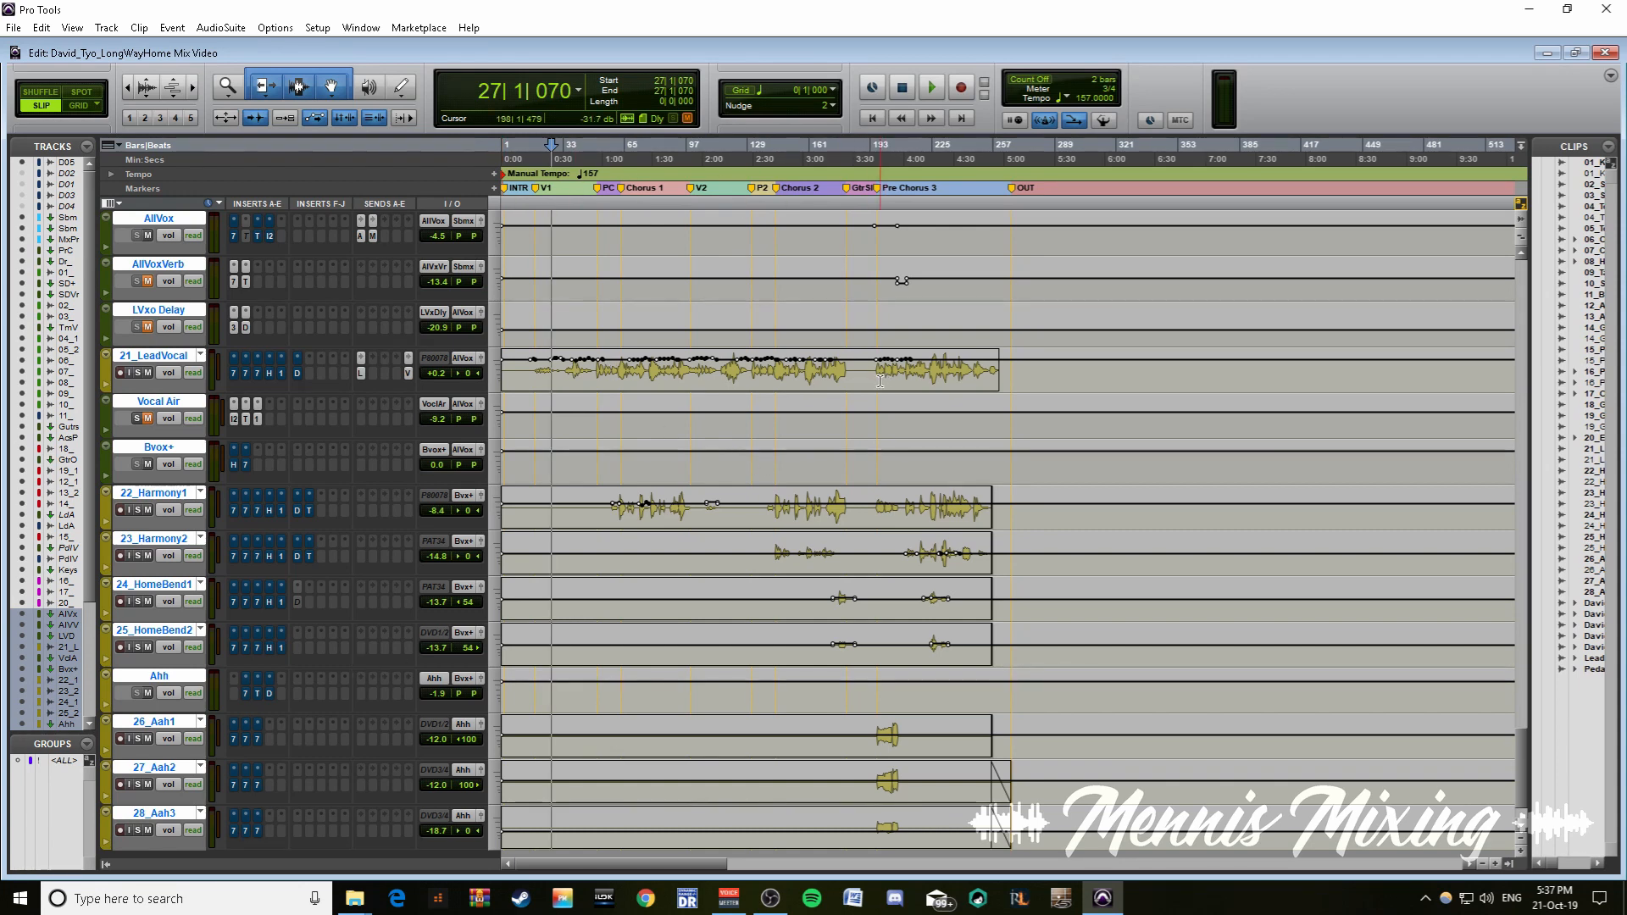
- Audition the soloed vocal tracks without plug-ins from bar 197, and select about bars 215 to 222 on 21_LeadVocal
drag(879, 381, 1000, 397)
key(space)
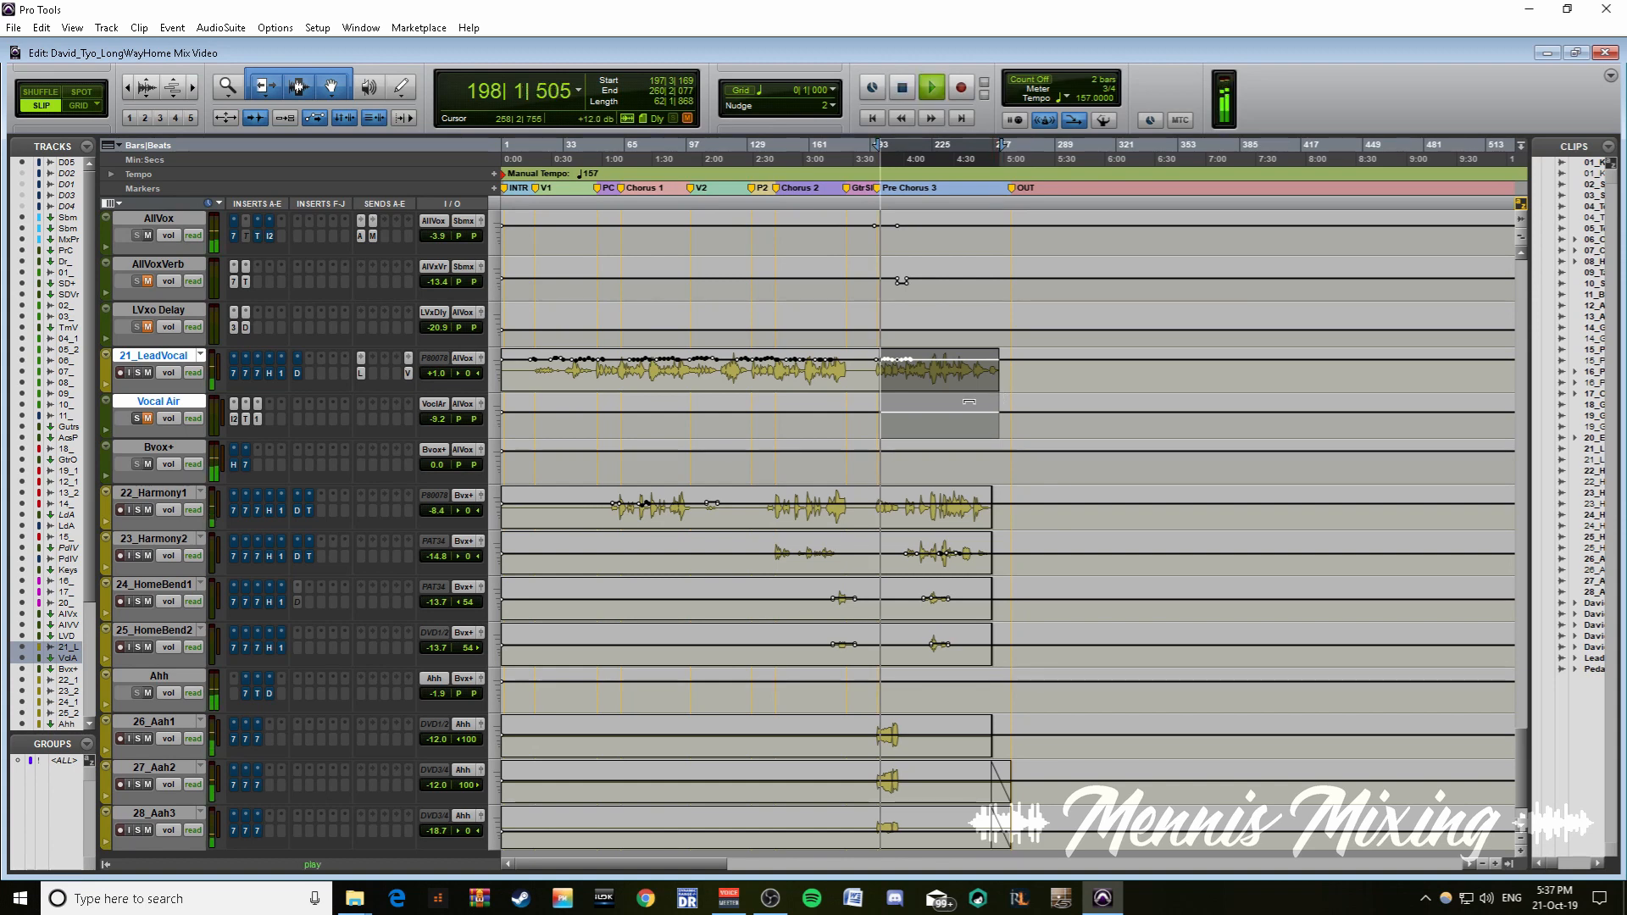
click(170, 222)
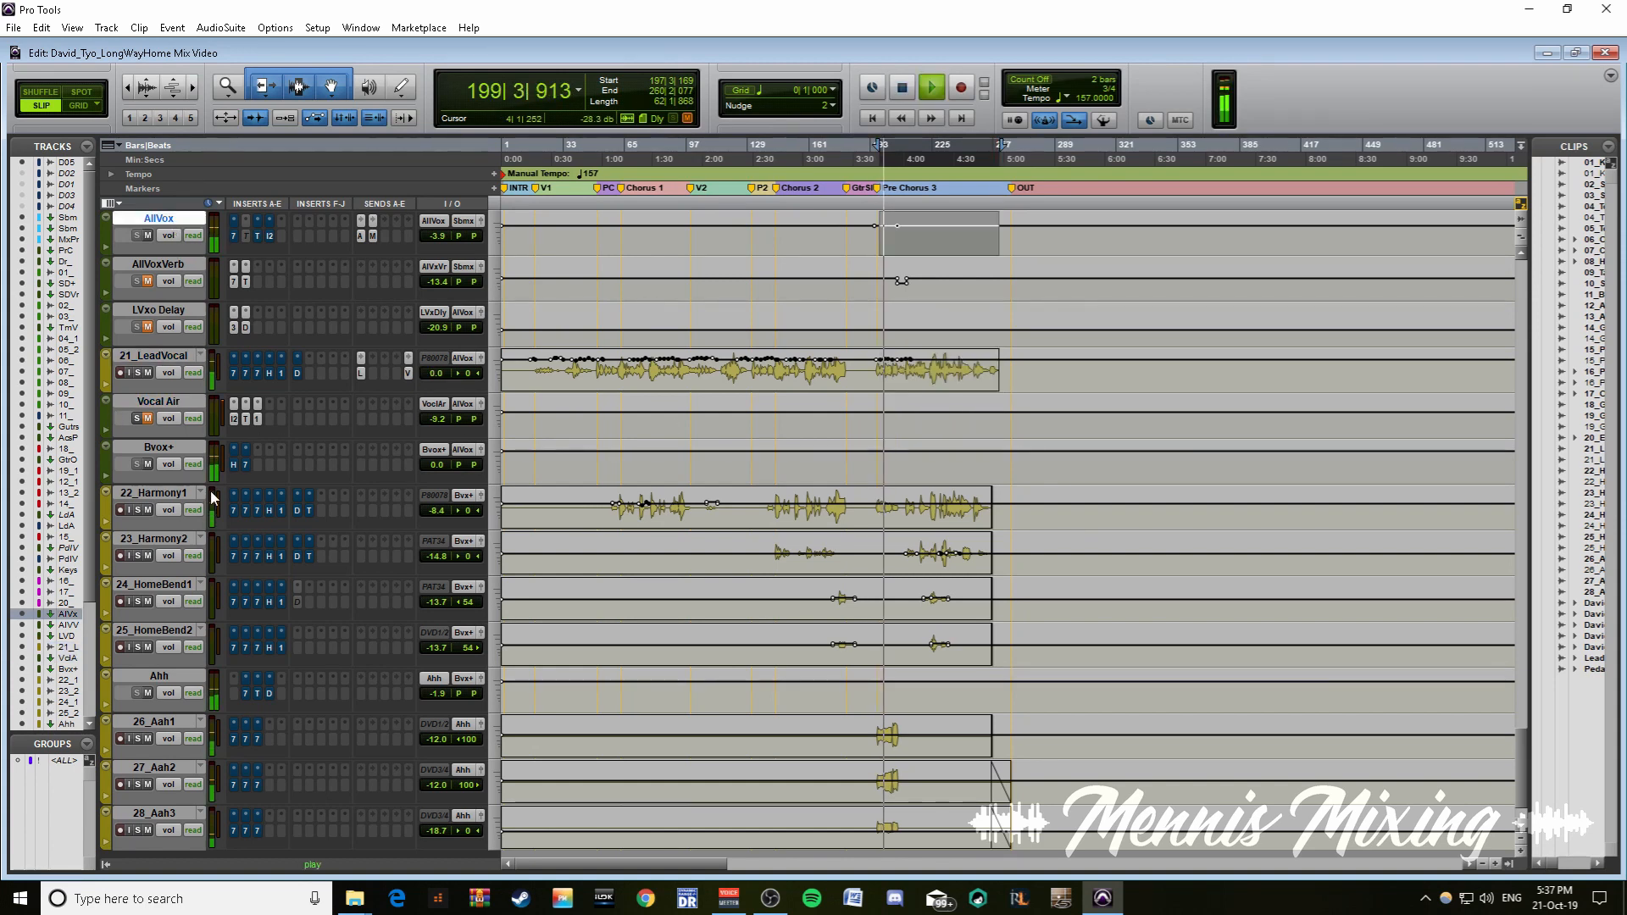
shift+click(146, 815)
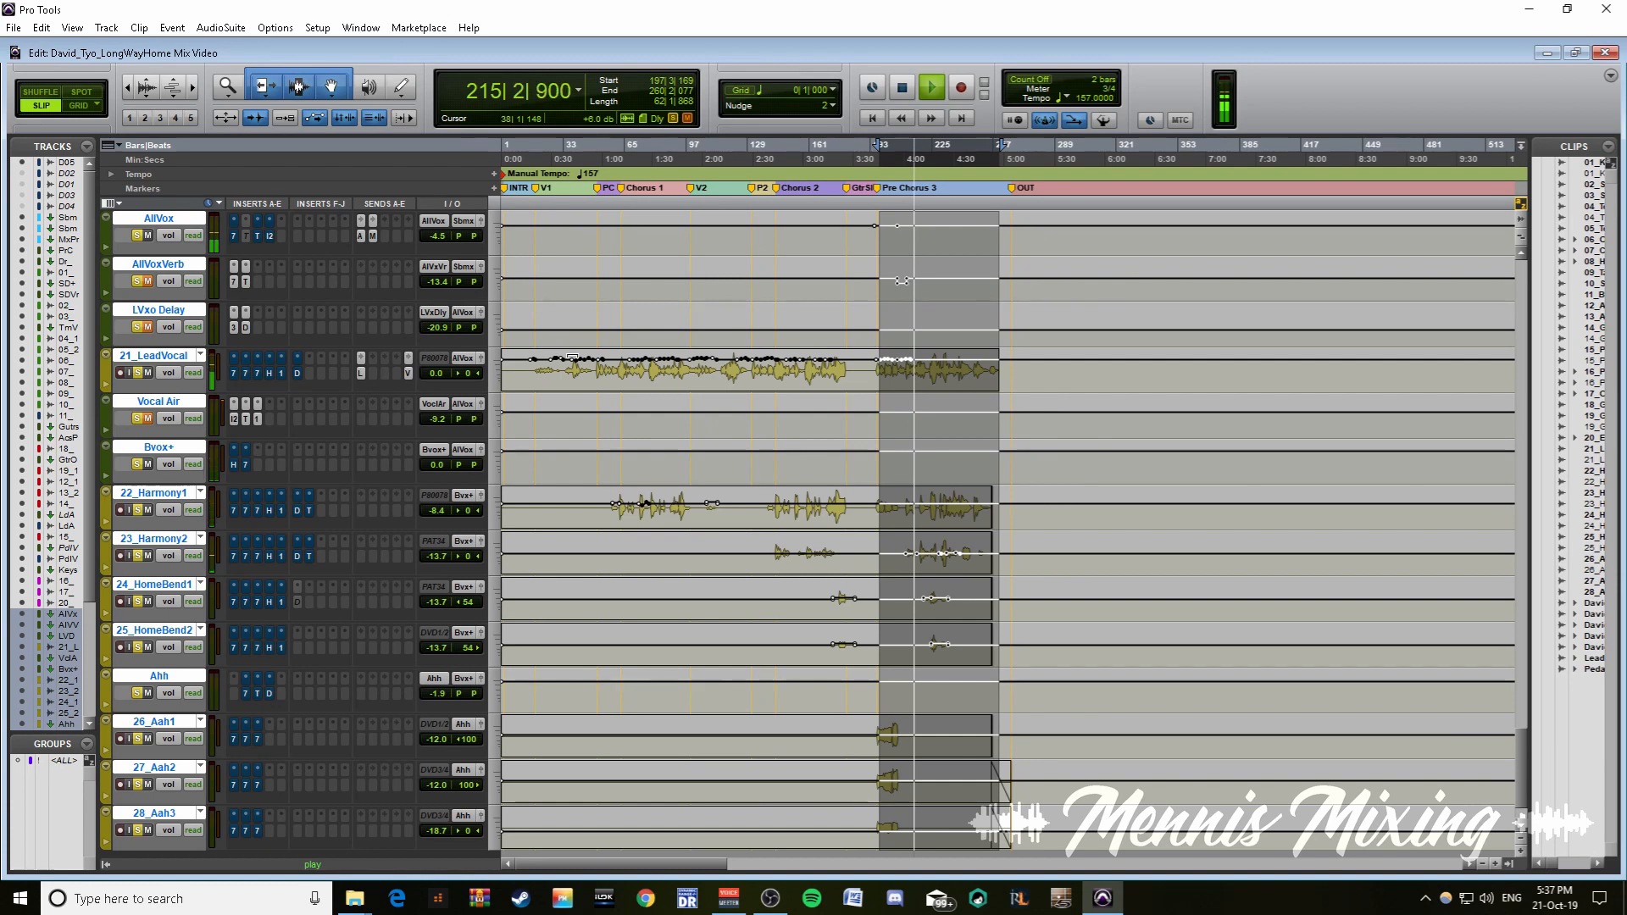
key(space)
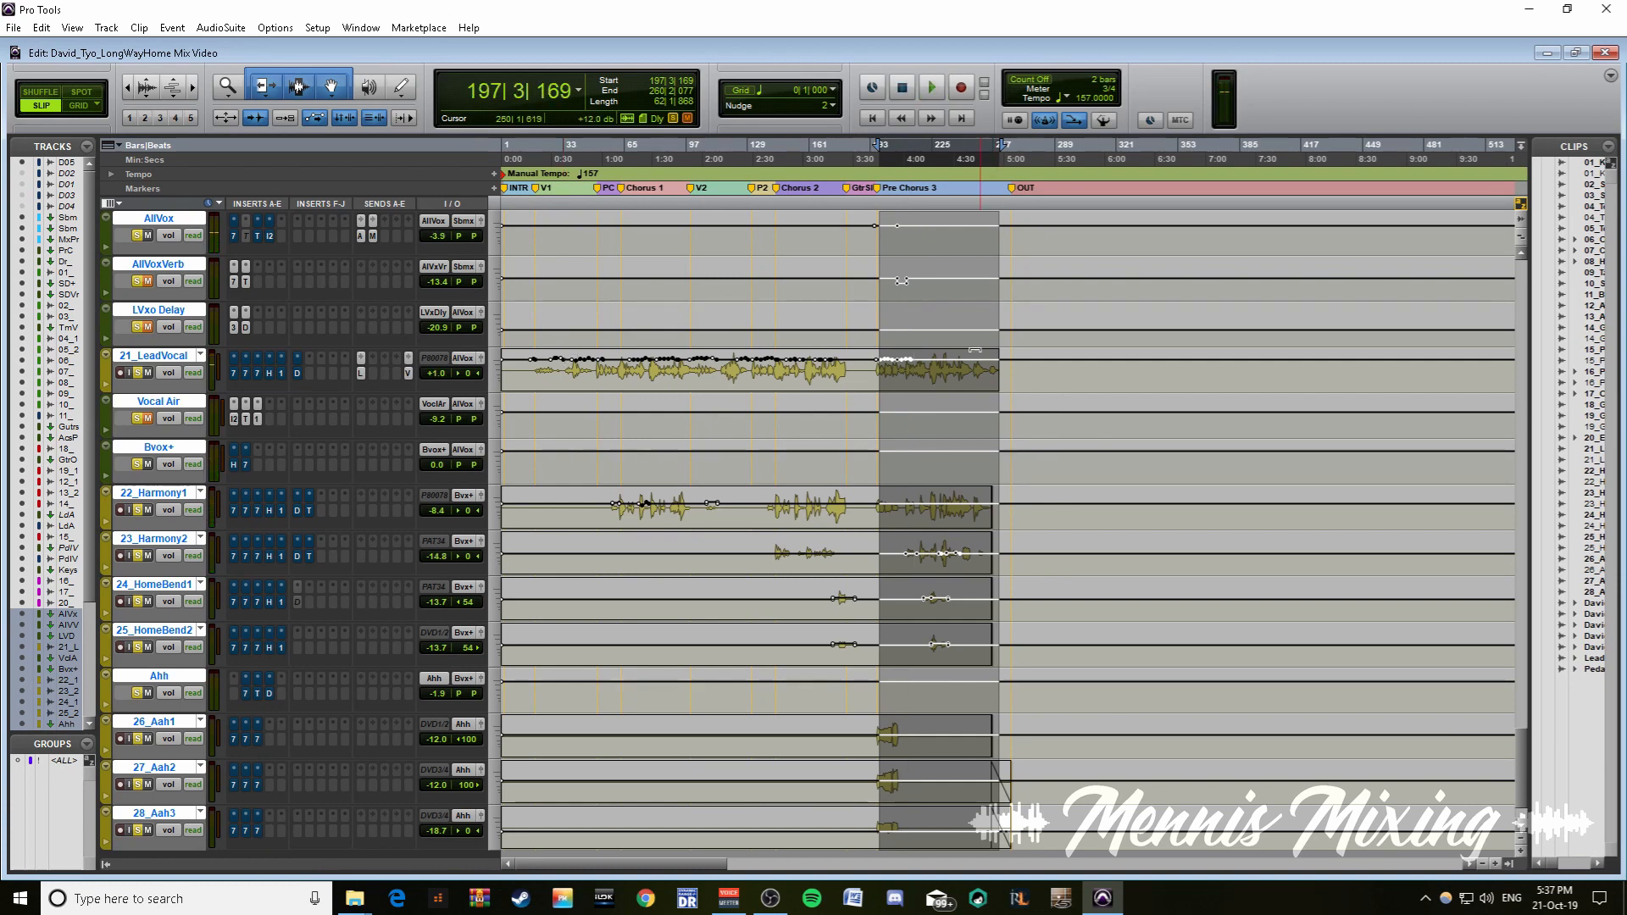
mouse_move(927, 370)
mouse_down()
mouse_move(948, 371)
mouse_move(913, 372)
mouse_up()
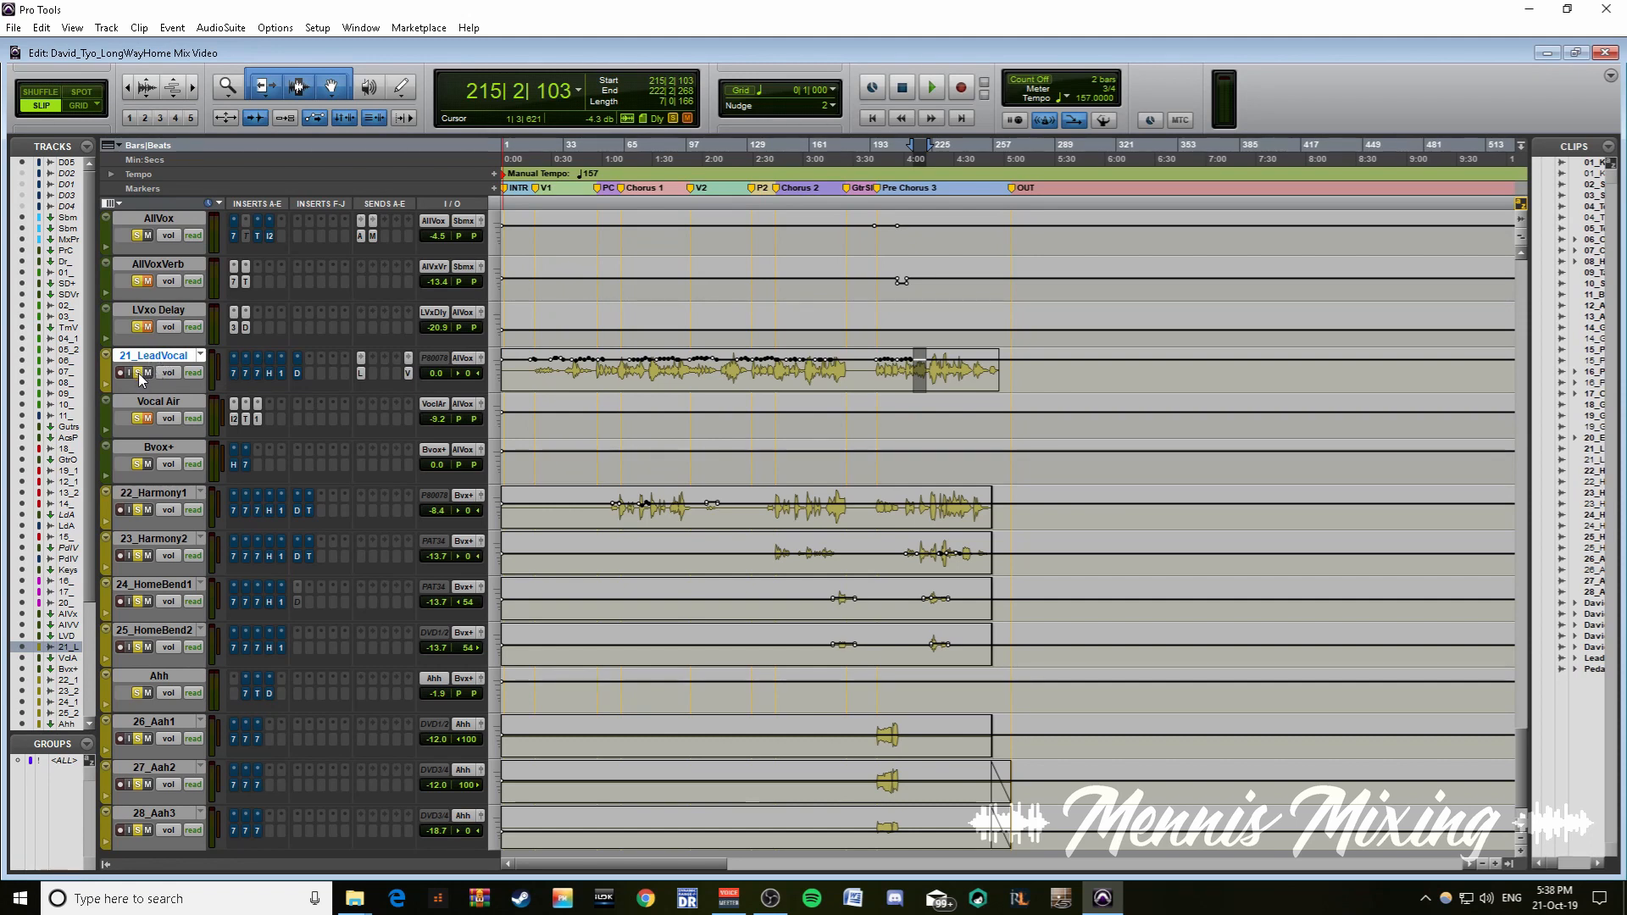
- Re-enable all bypassed vocal inserts from AllVox to 28_Aah3 and unmute AllVoxVerb, LVxo Delay and Vocal Air
ctrl+click(234, 239)
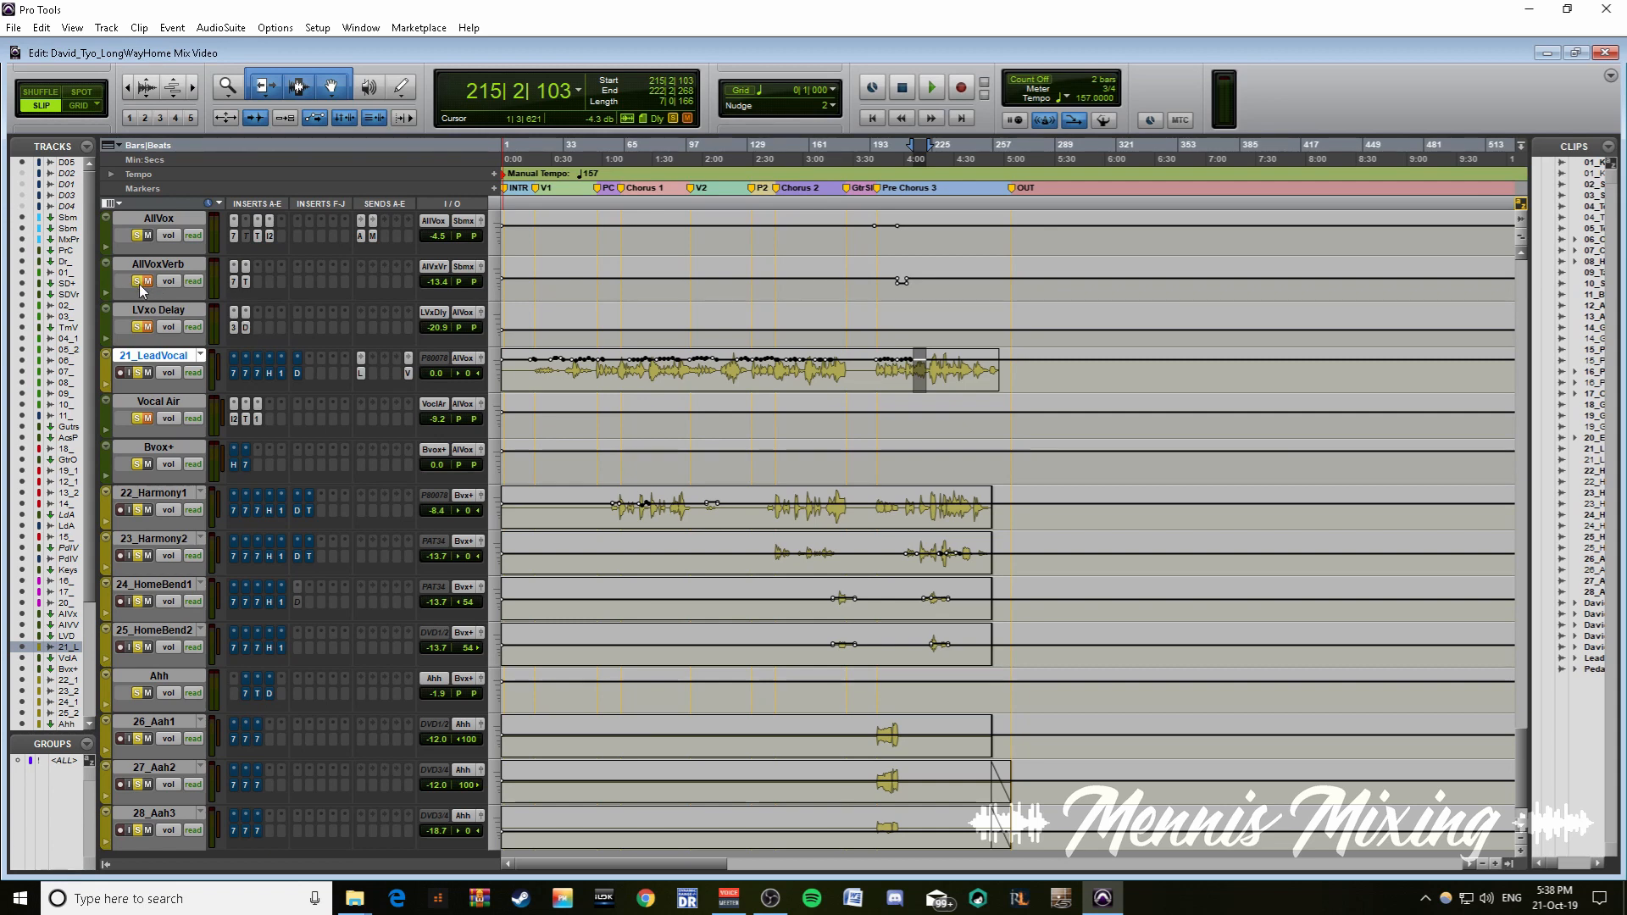
key(shift+a)
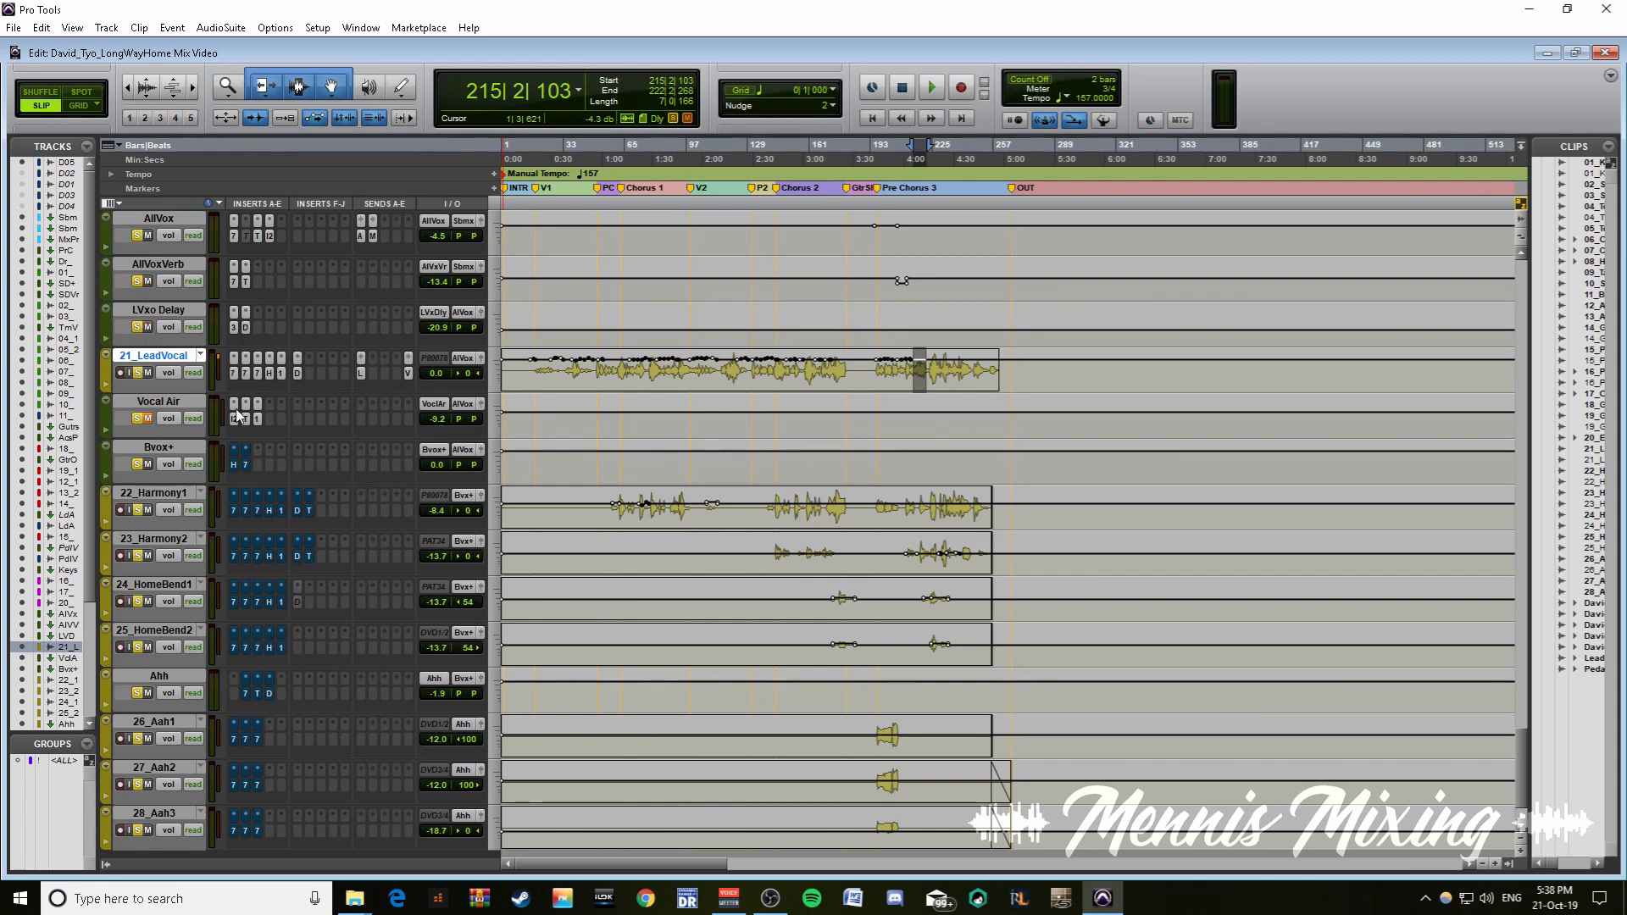
ctrl+super+click(235, 463)
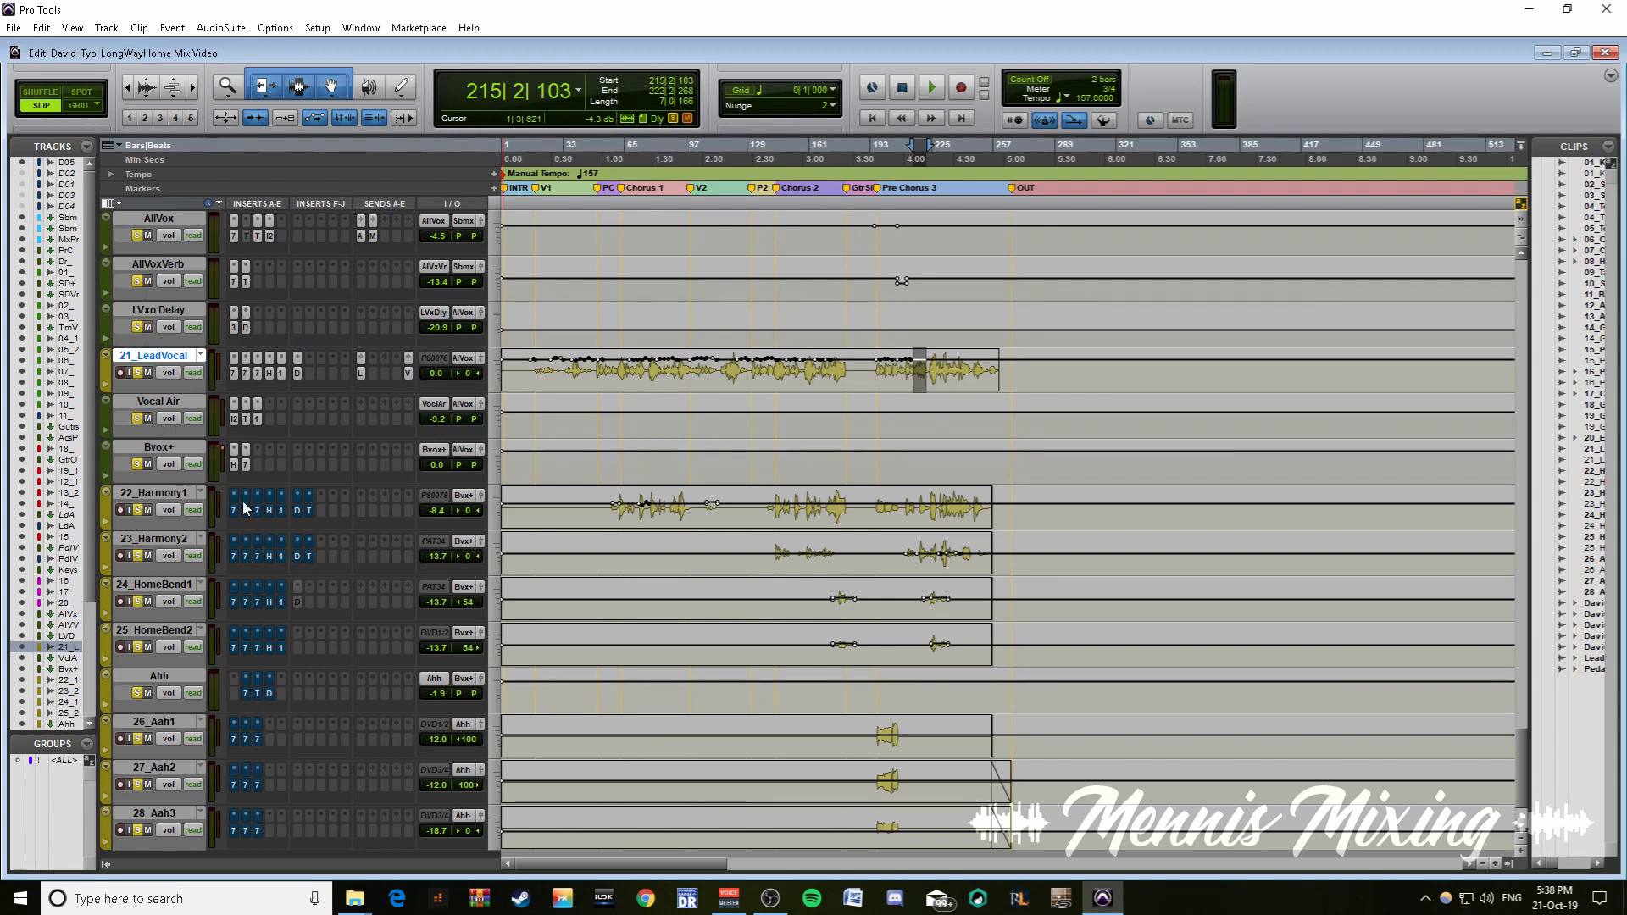
ctrl+super+click(235, 510)
ctrl+super+click(234, 557)
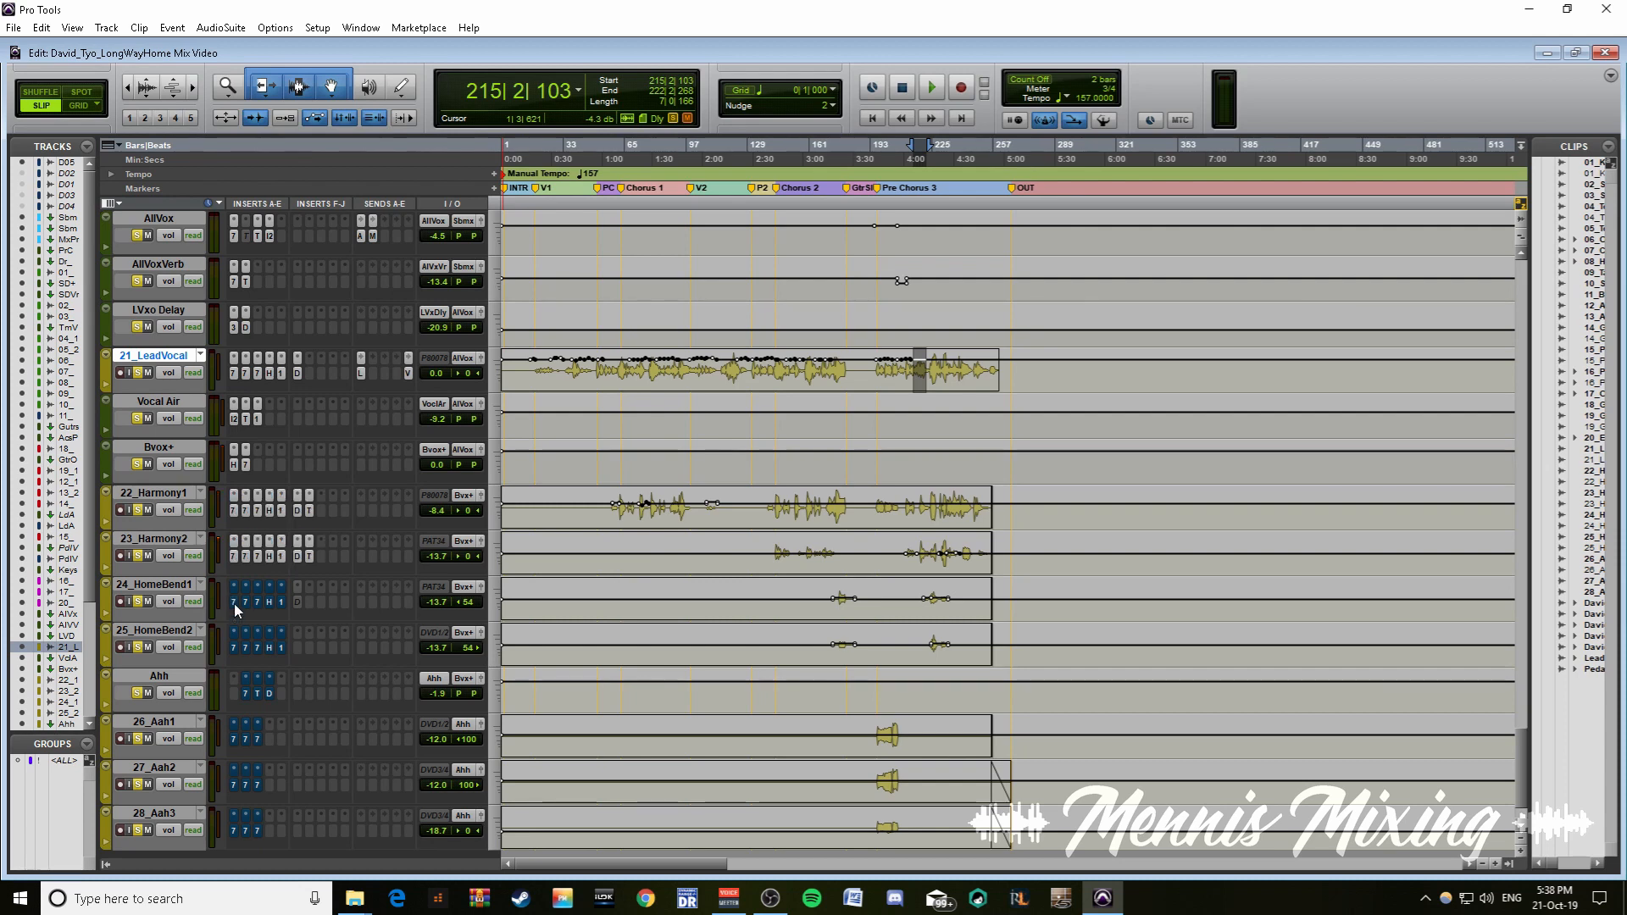
ctrl+super+click(235, 603)
ctrl+super+click(235, 650)
ctrl+super+click(246, 693)
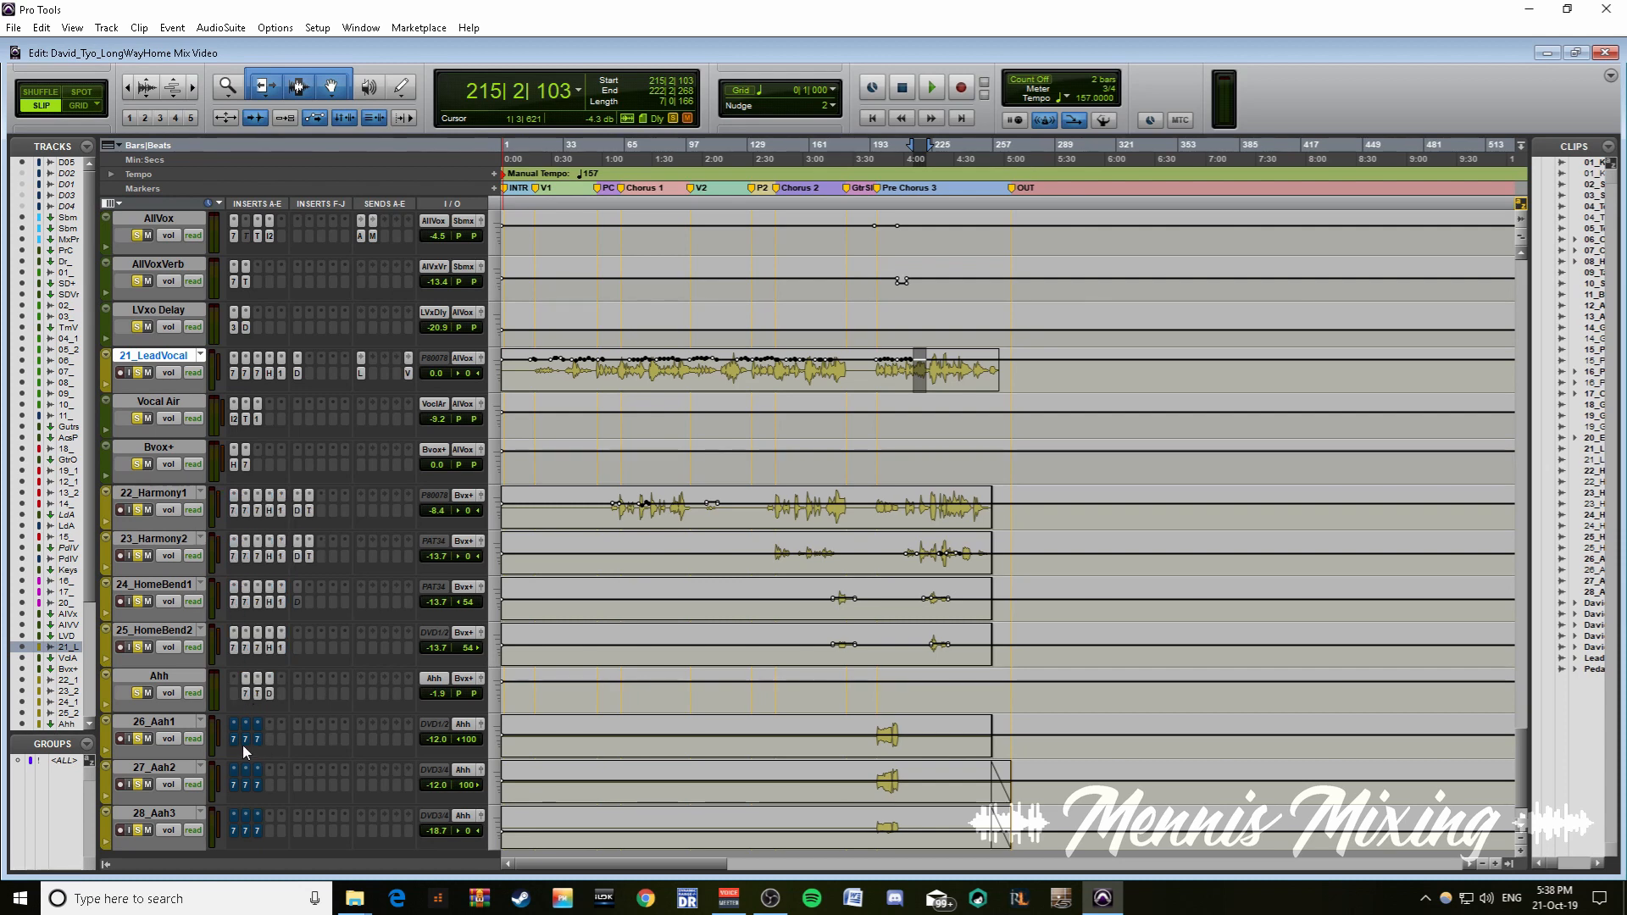
ctrl+super+click(235, 739)
ctrl+super+click(235, 785)
ctrl+super+click(235, 830)
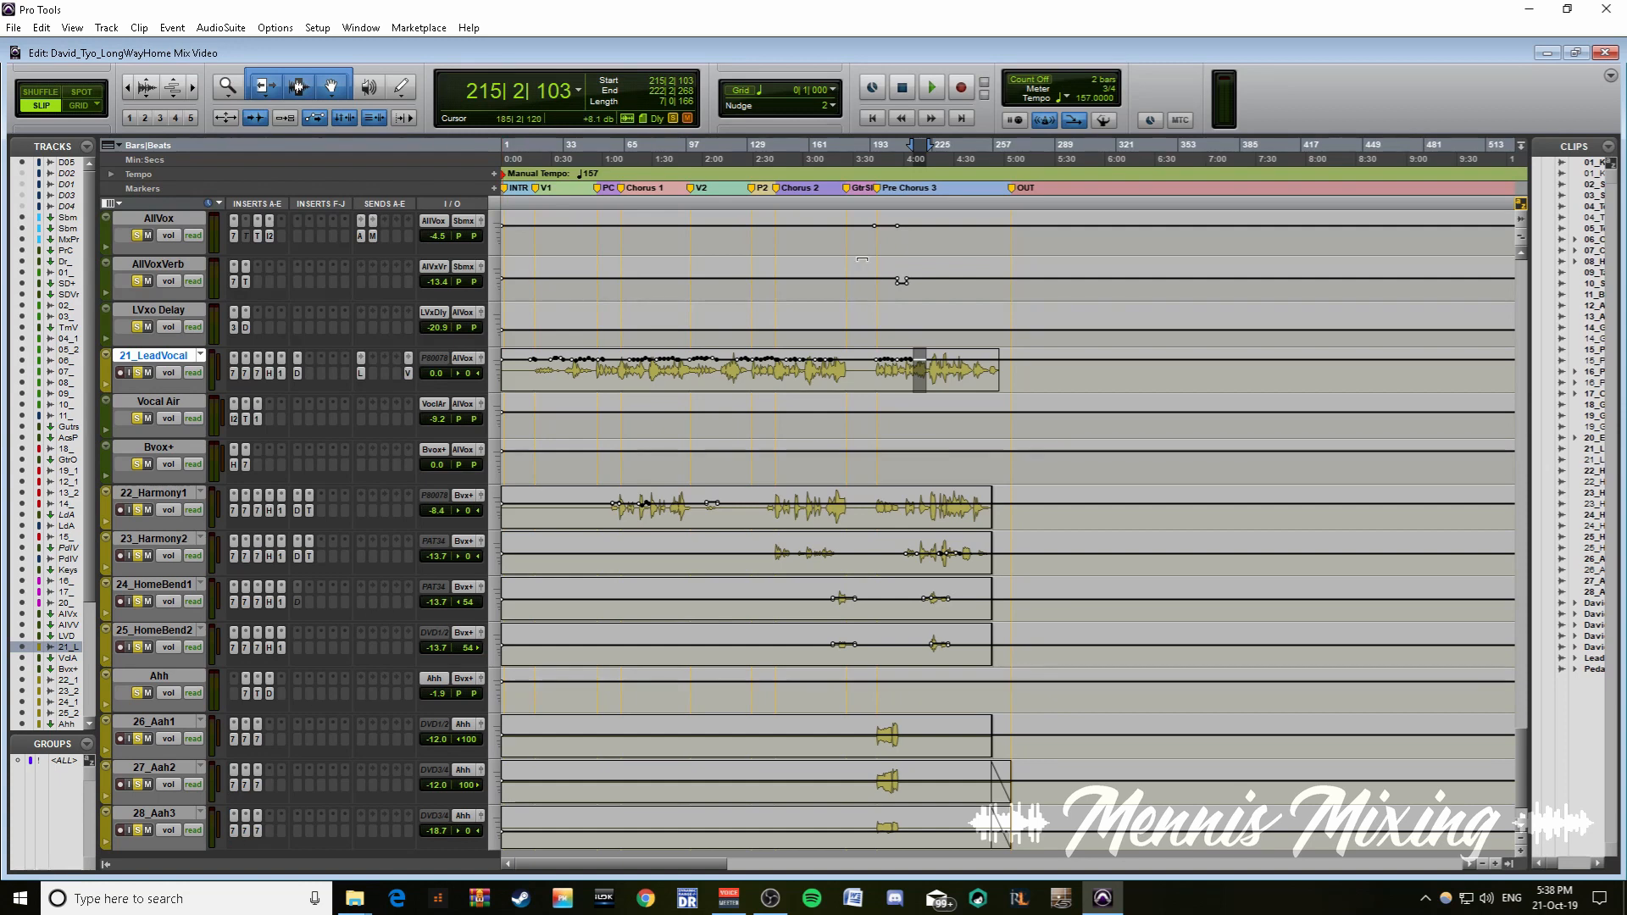
- Select about bars 195 to 243 from 21_LeadVocal to 22_Harmony1 and audition the soloed vocals with their plug-ins active
drag(874, 370, 966, 512)
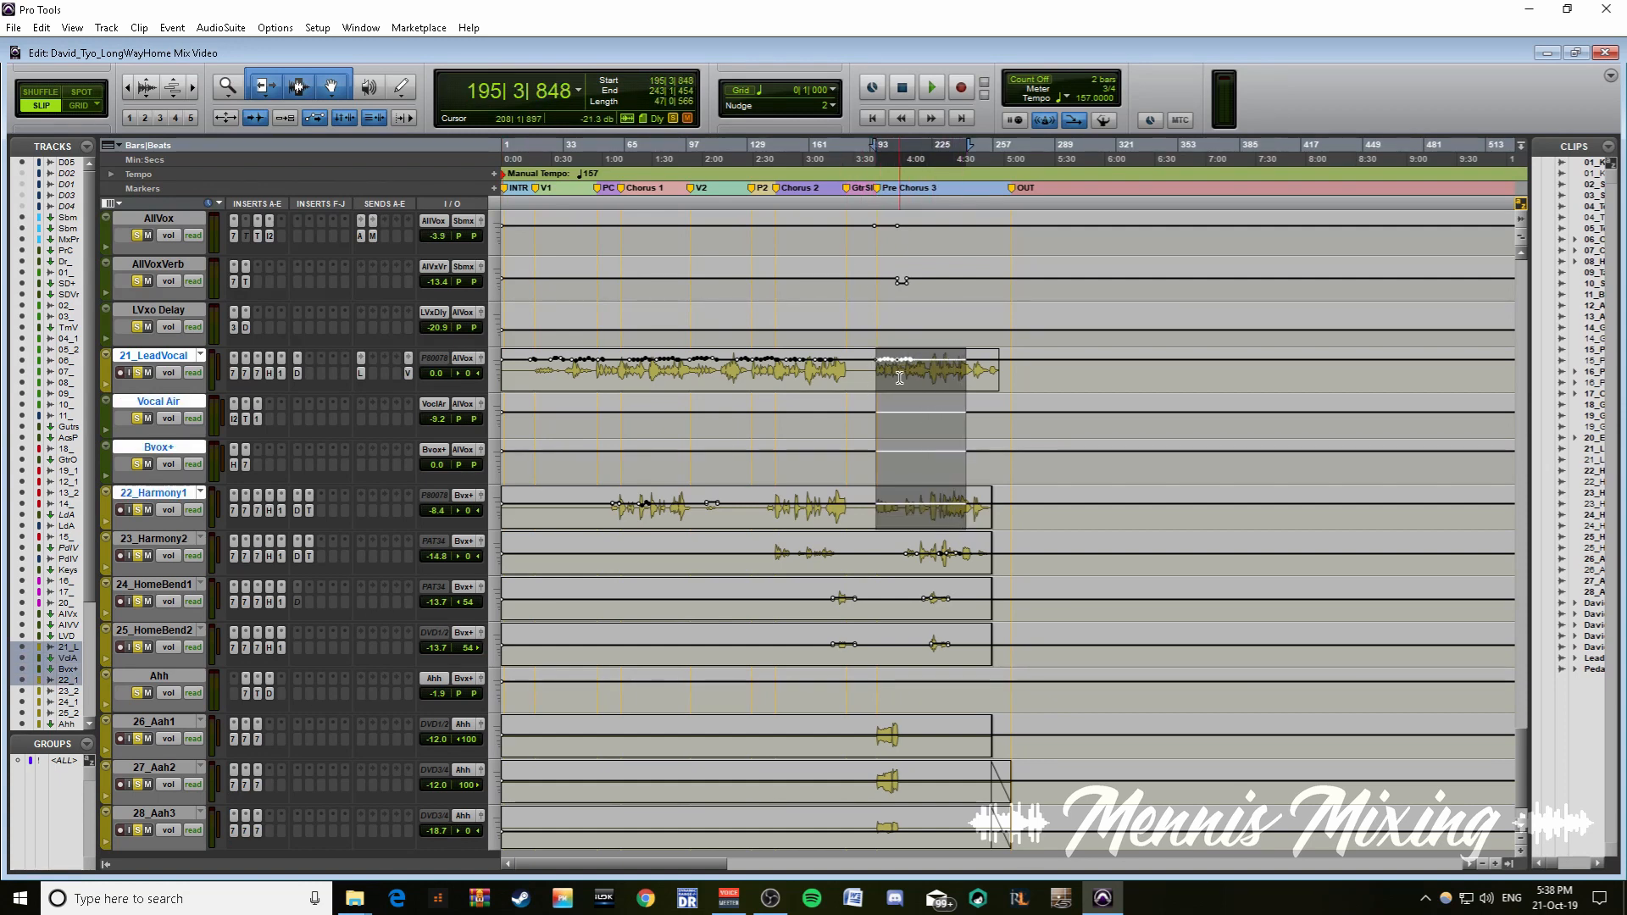
key(space)
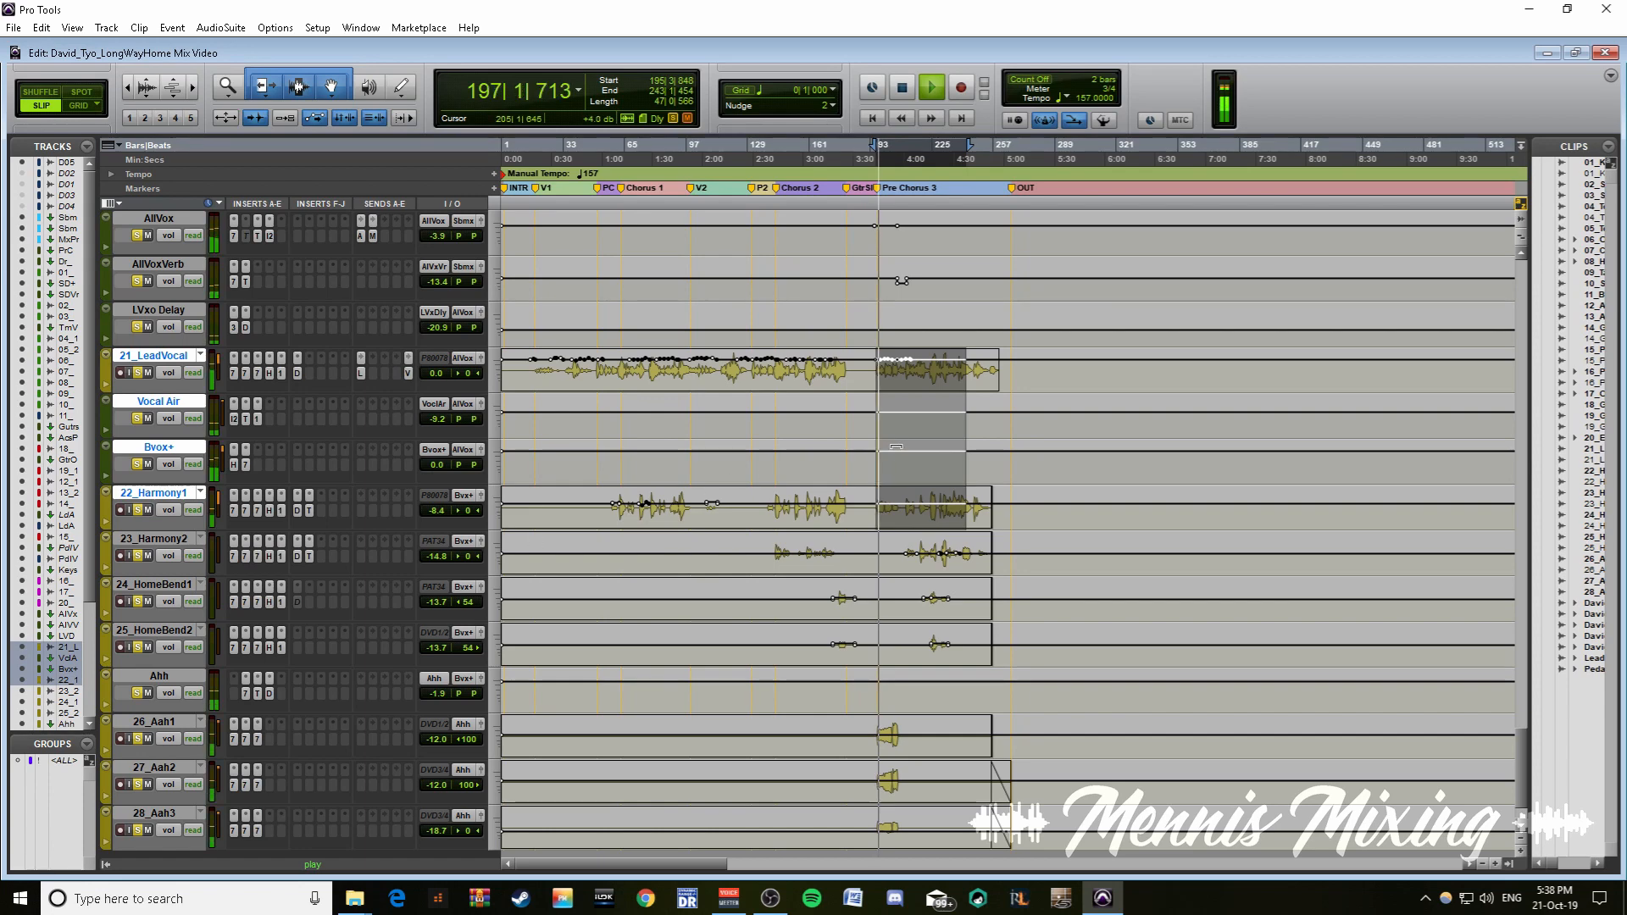
key(ctrl+])
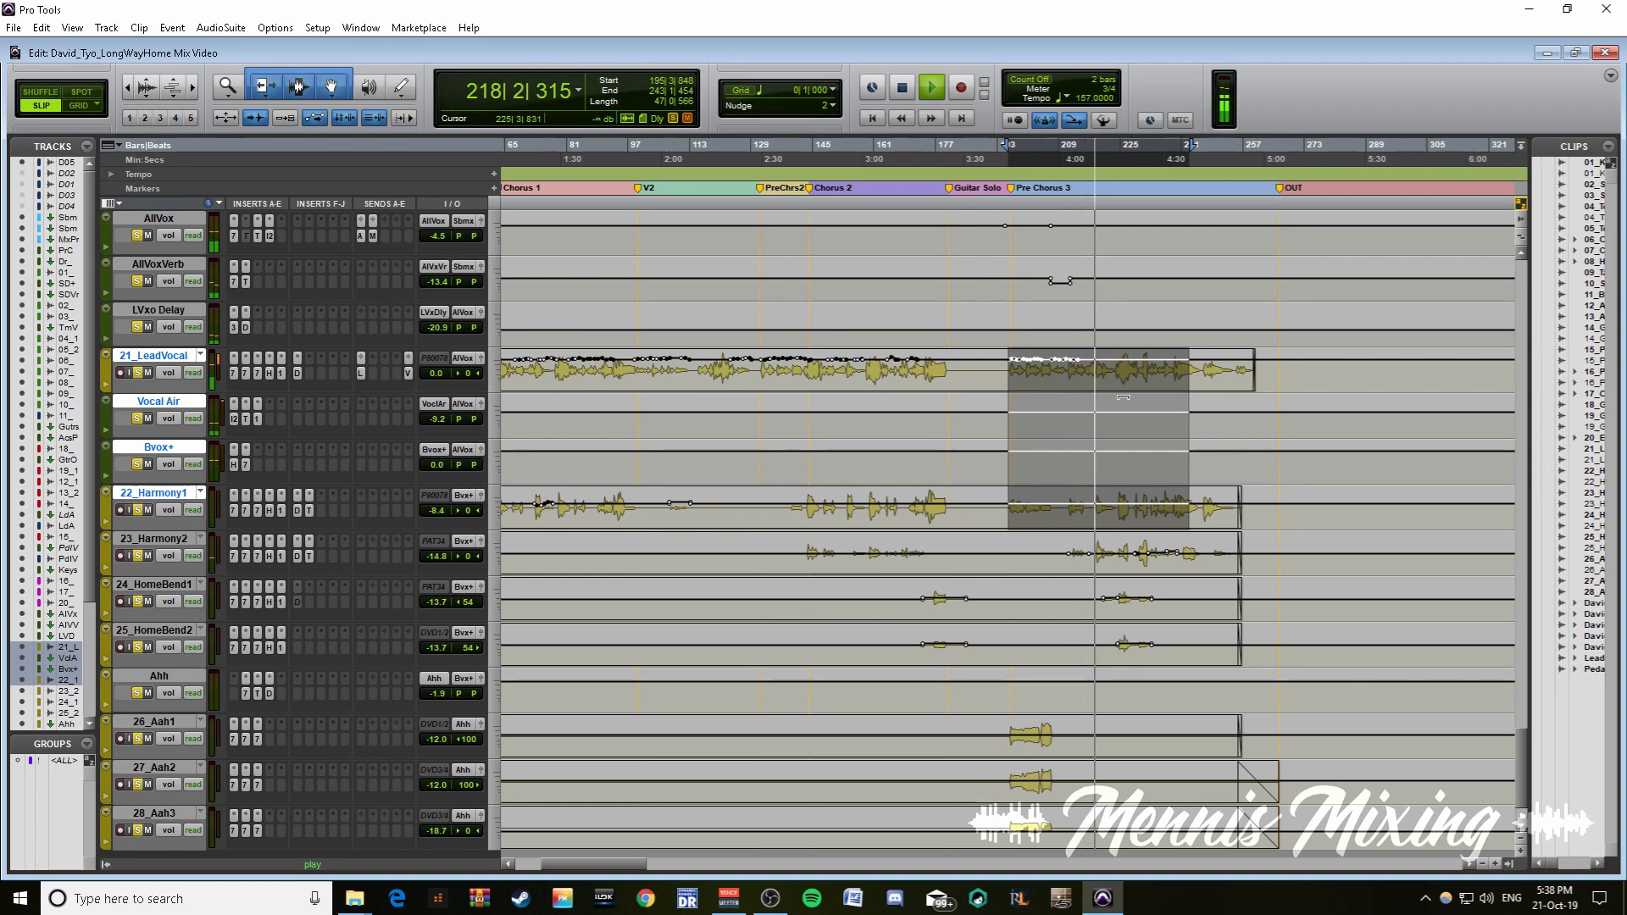
key(space)
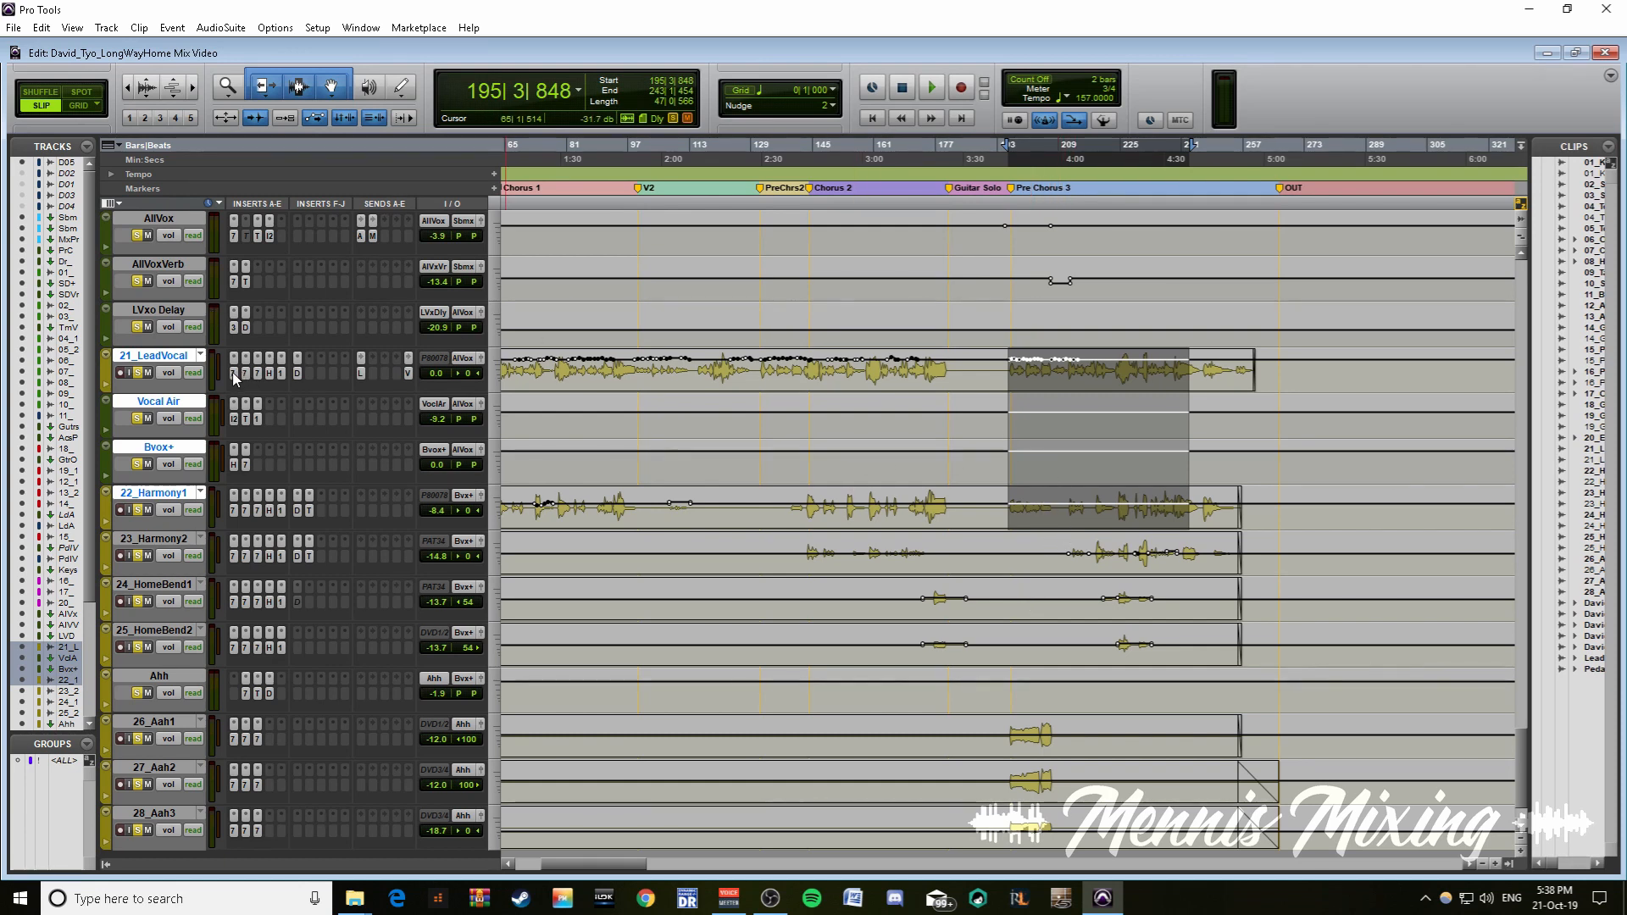
- Enlarge the 21_LeadVocal, Vocal Air and Bvox+ tracks in the edit window and solo only 21_LeadVocal
click(156, 359)
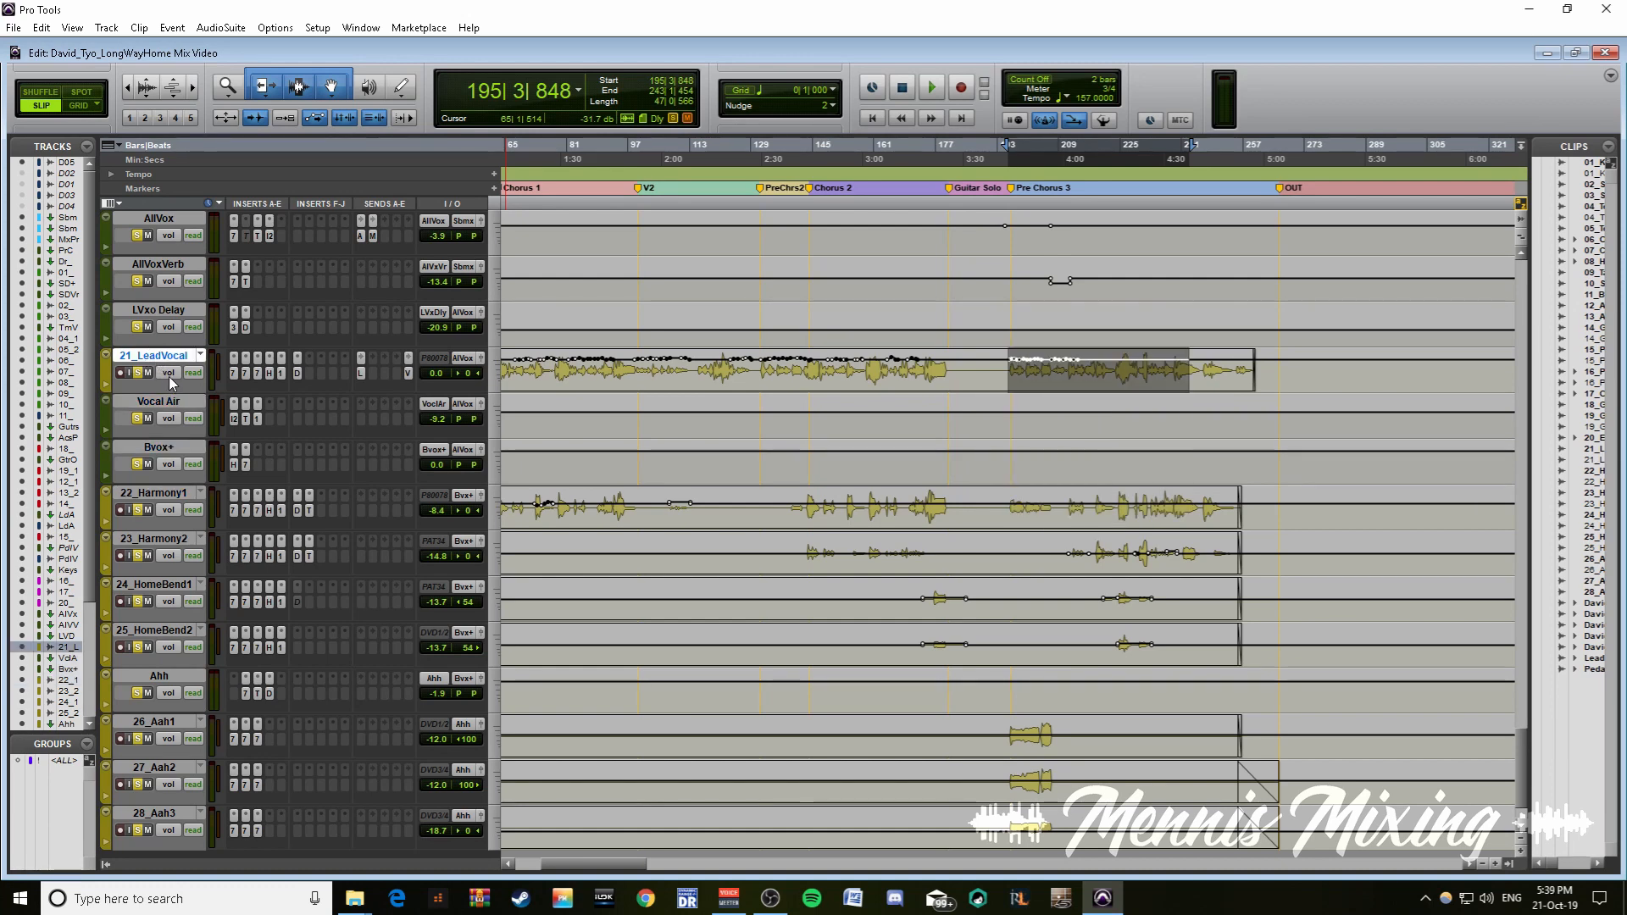
shift+click(161, 451)
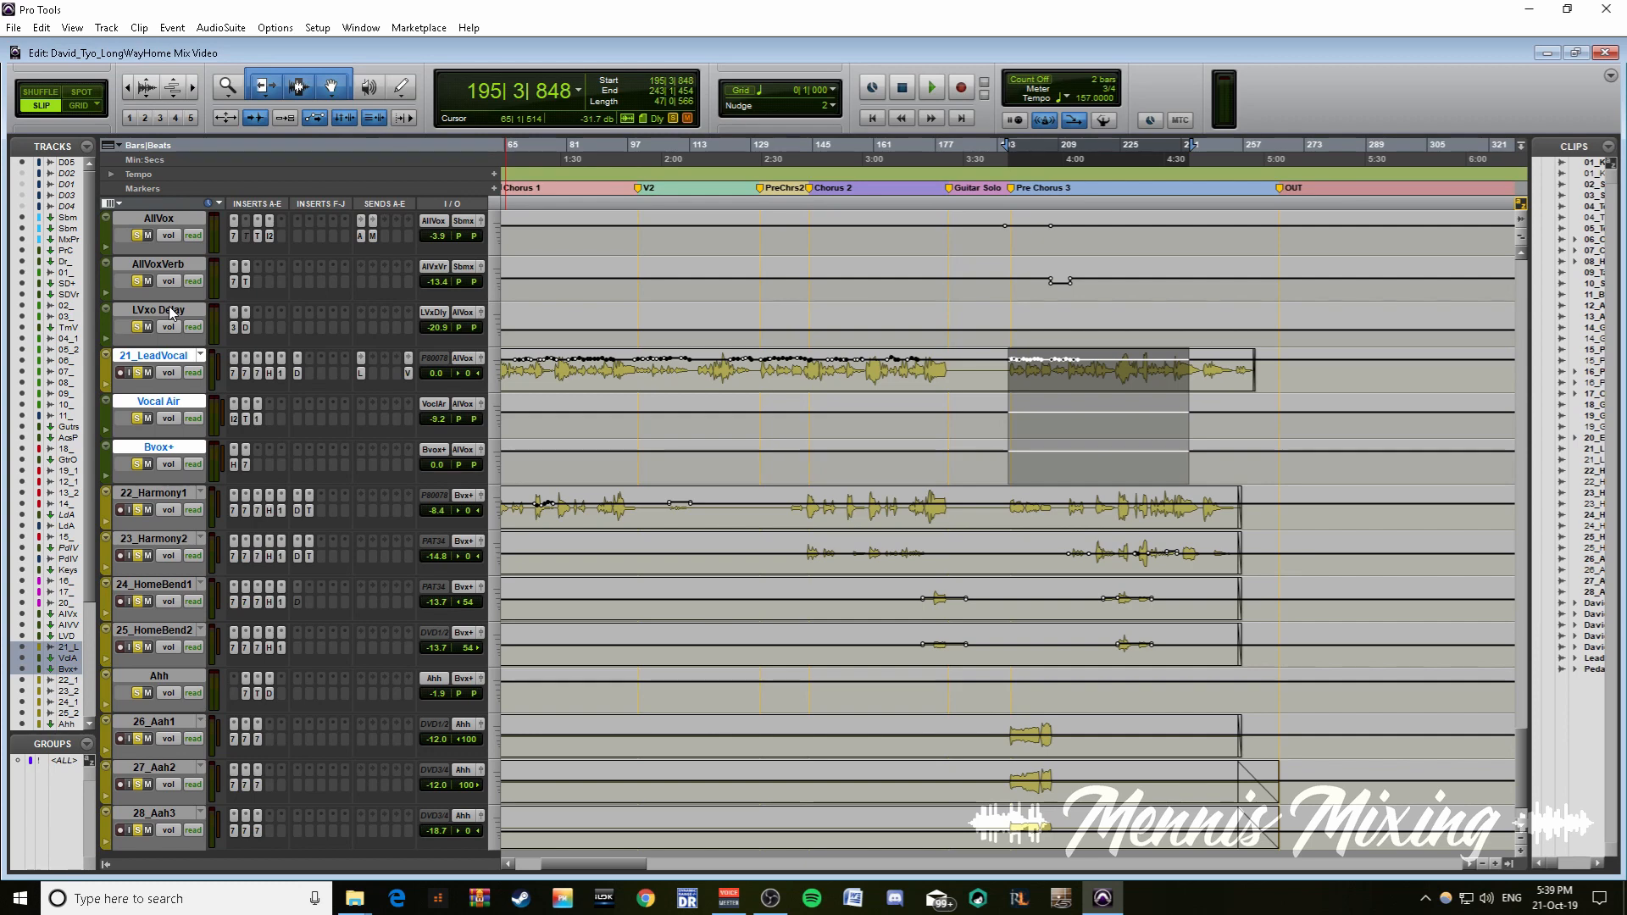
key(e)
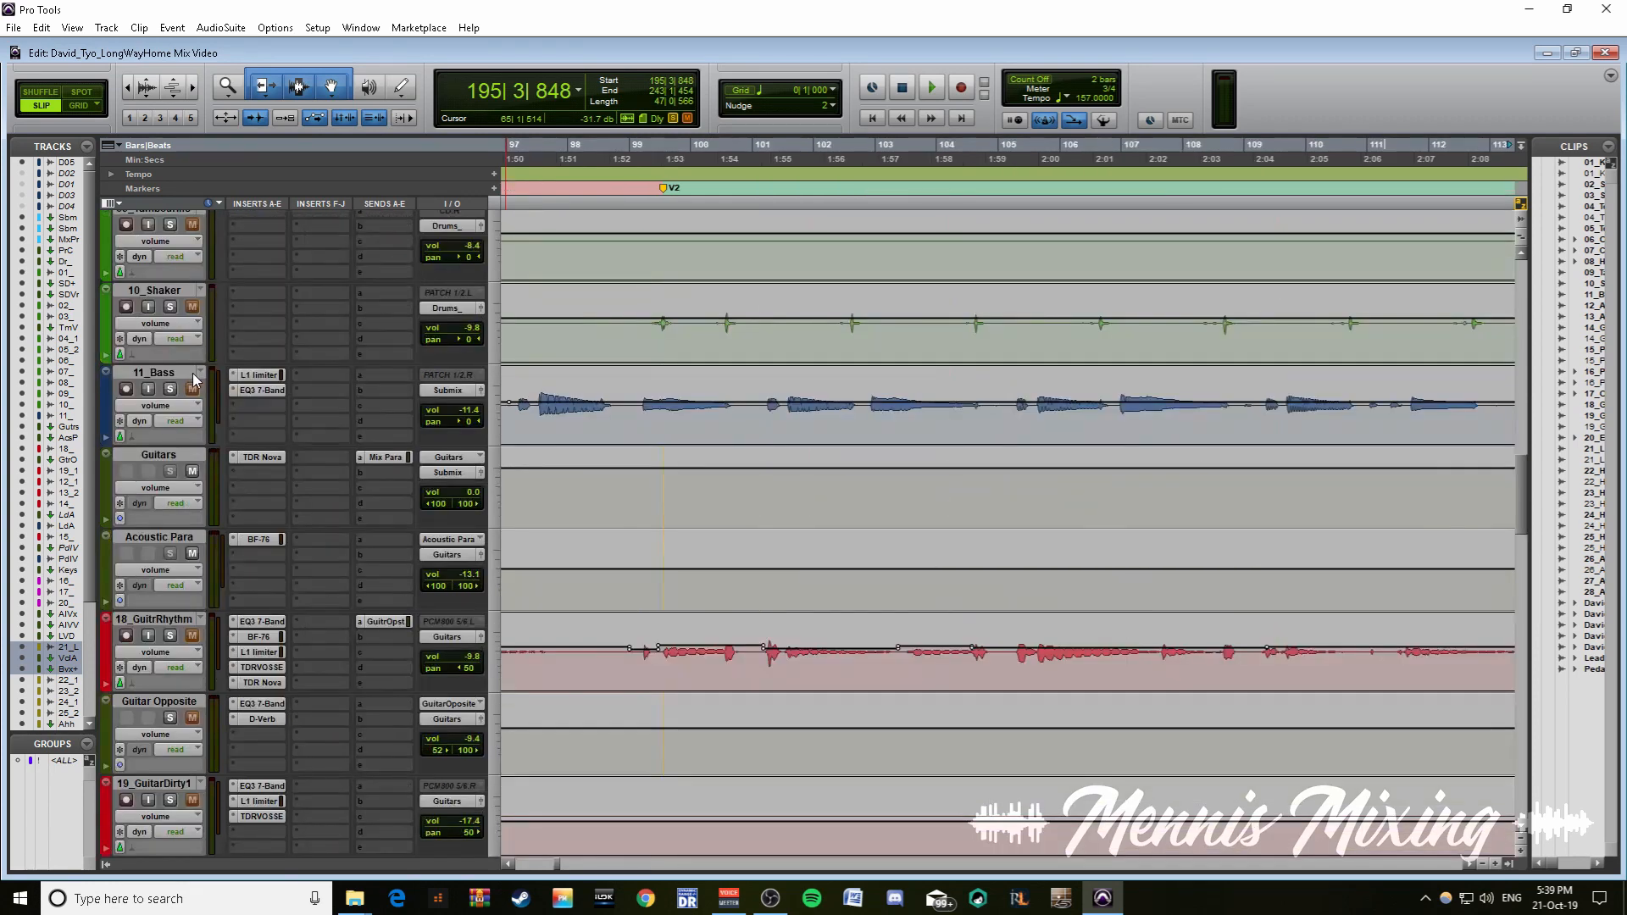
key(e)
key(r)
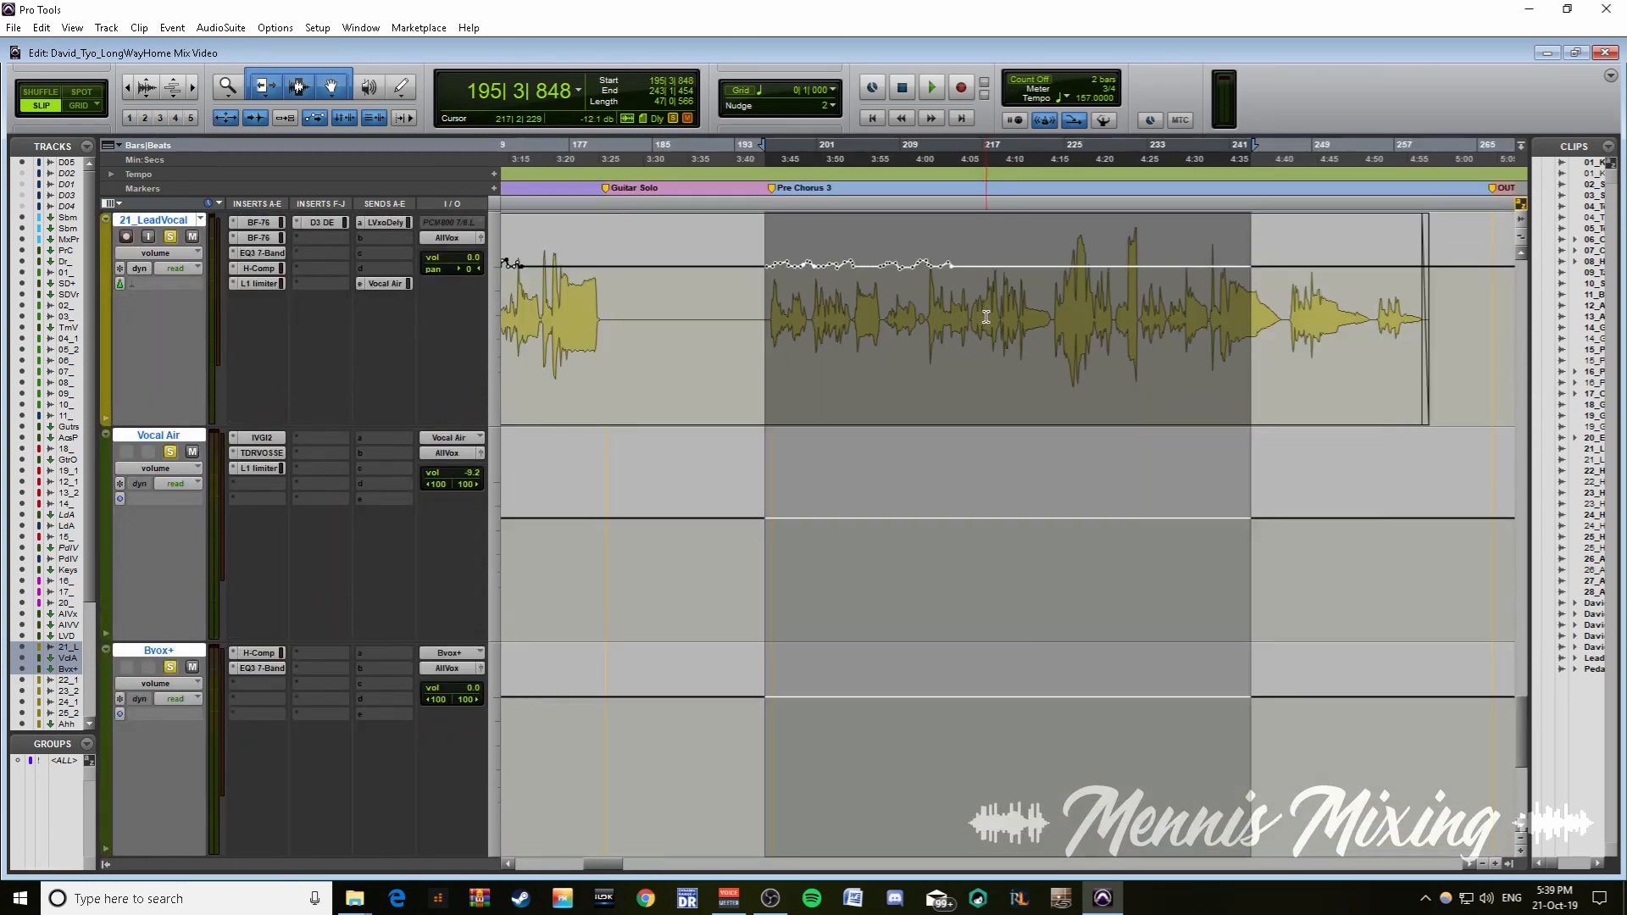
ctrl+click(169, 240)
- Review the full 21_LeadVocal waveform and select its quiet opening V1 phrase from about bar 18 to 32
key(r)
key(r)
key(r)
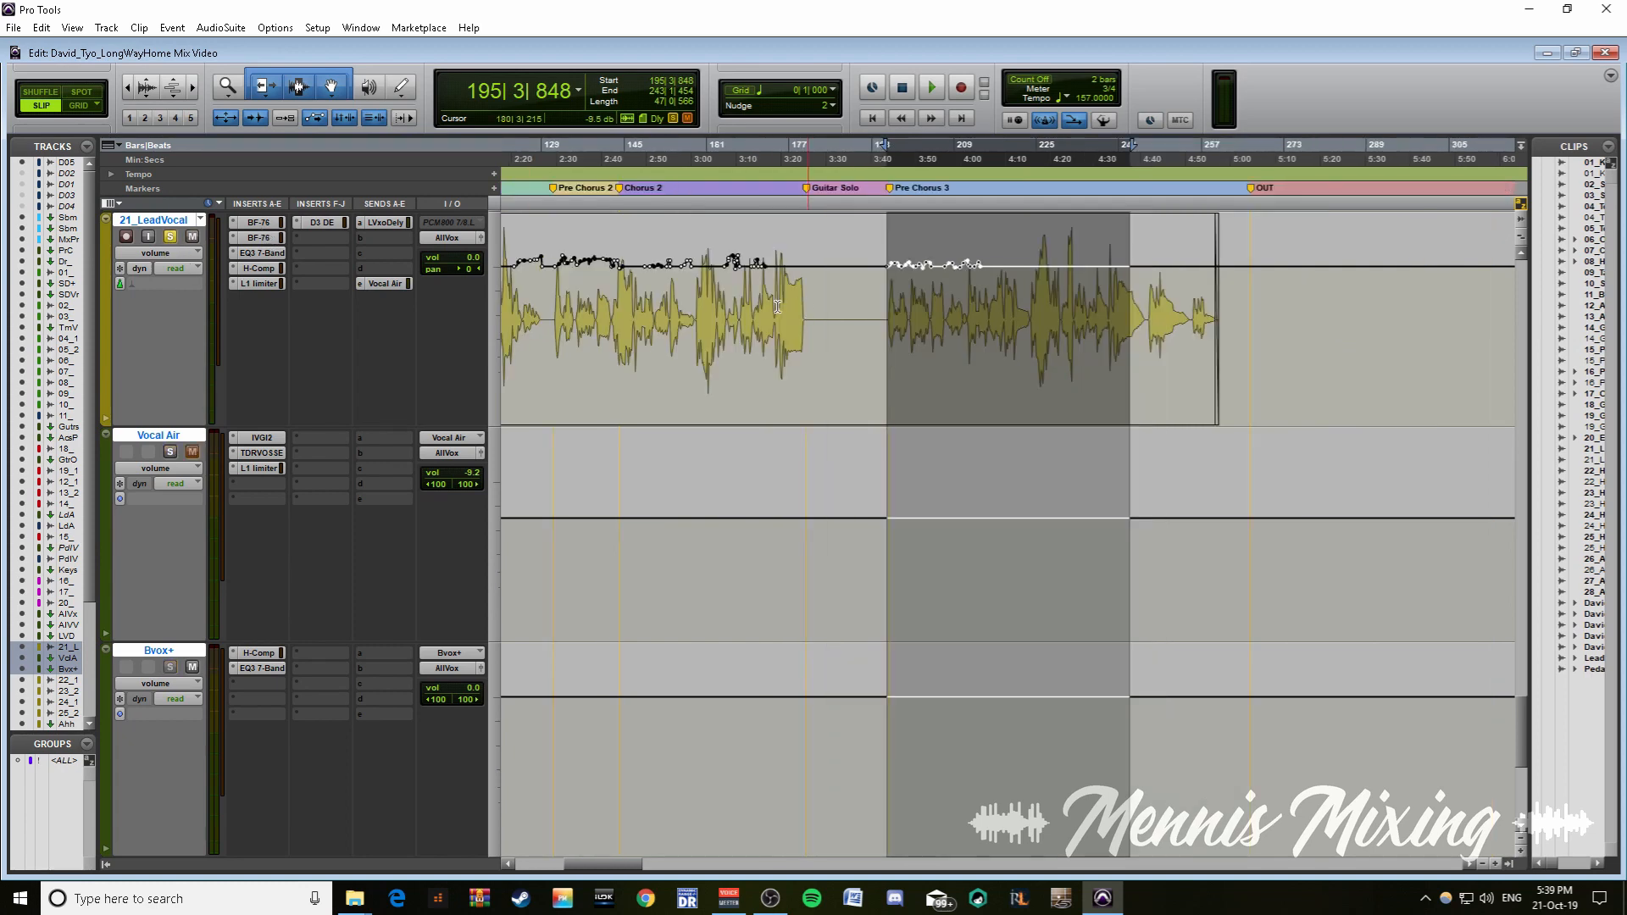
key(t)
key(t)
key(r)
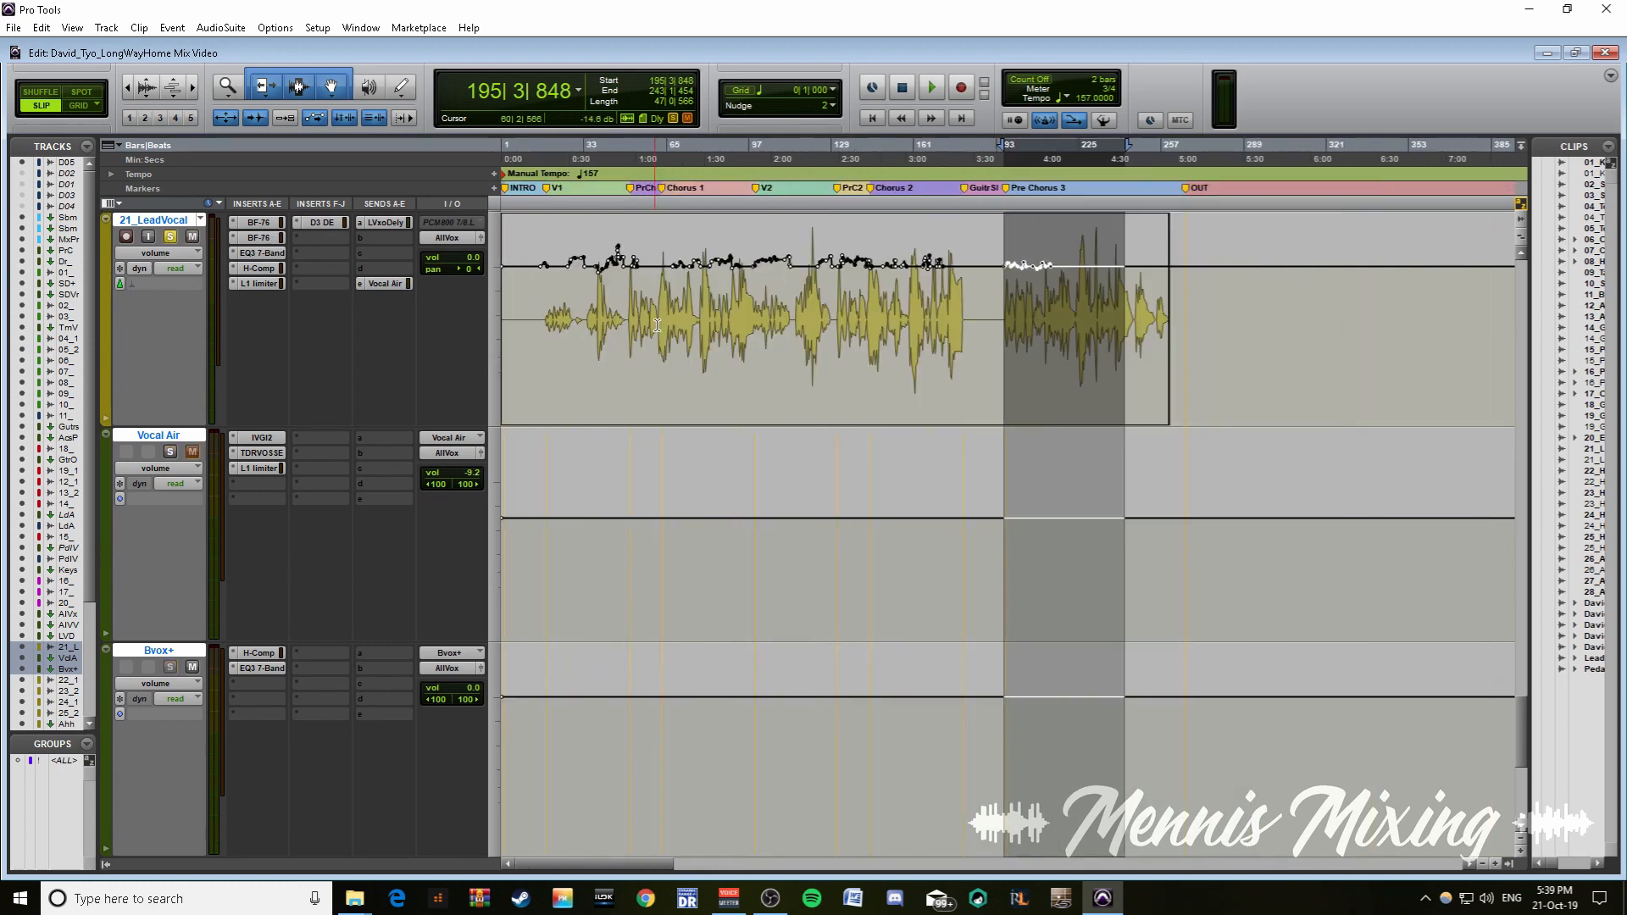
mouse_move(541, 311)
mouse_down()
mouse_move(1143, 311)
mouse_move(1089, 311)
mouse_up()
click(558, 310)
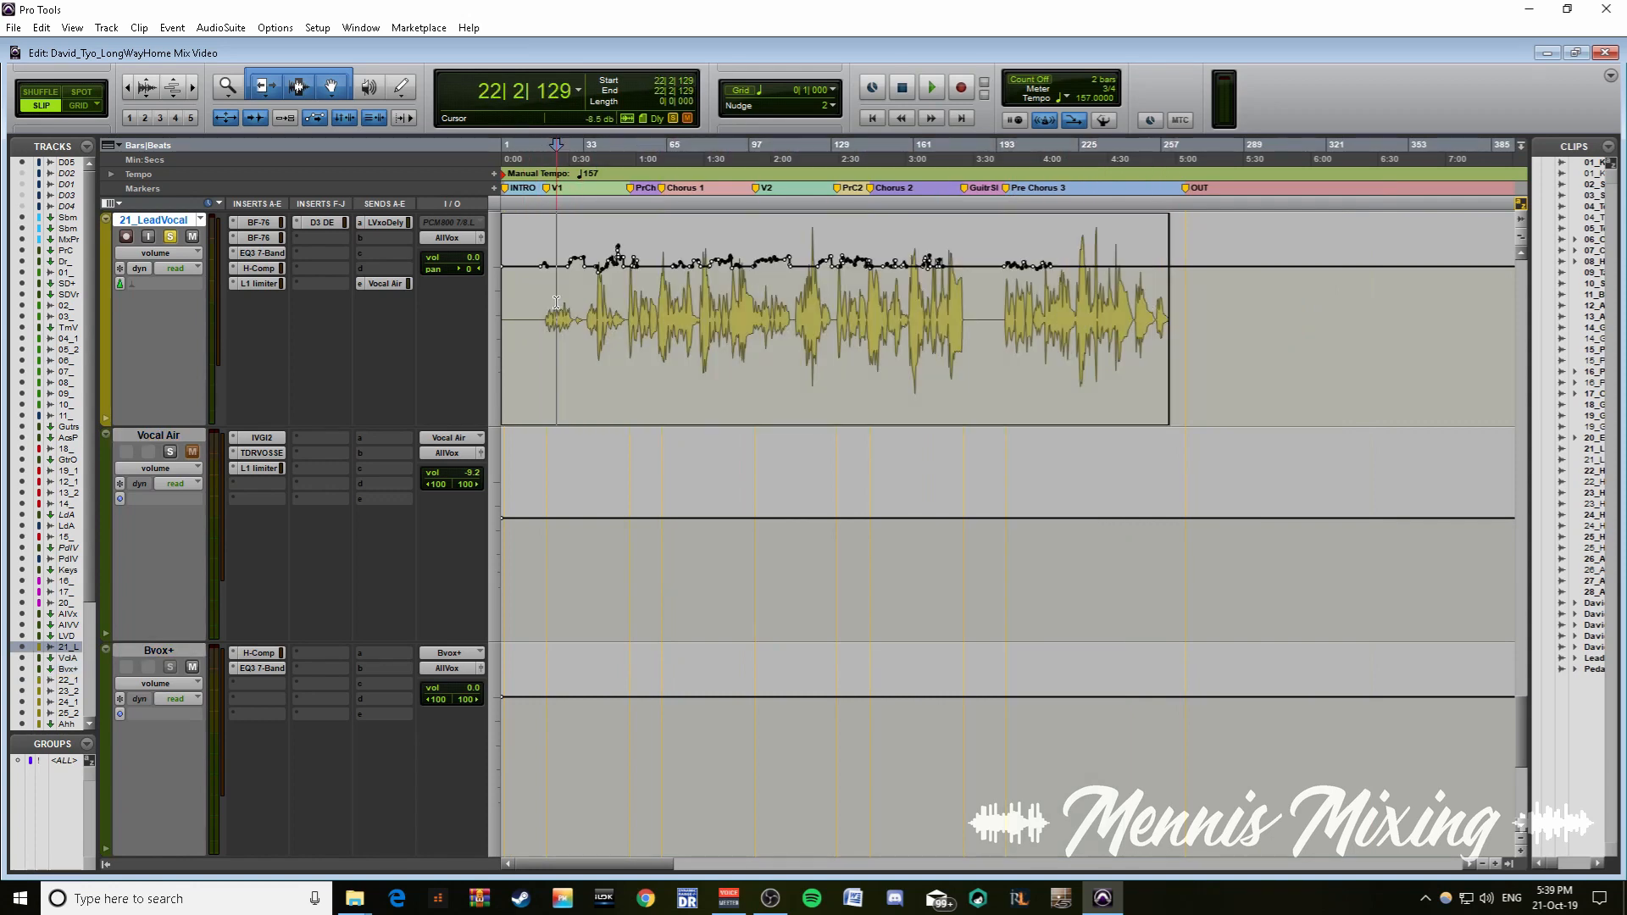
key(t)
key(t)
click(683, 310)
mouse_move(684, 308)
mouse_down()
mouse_move(829, 325)
mouse_move(801, 323)
mouse_up()
- On 21_LeadVocal, select the end of Chorus 1 at about bars 93 to 99, then the opening V2 phrase to about bar 112
key(r)
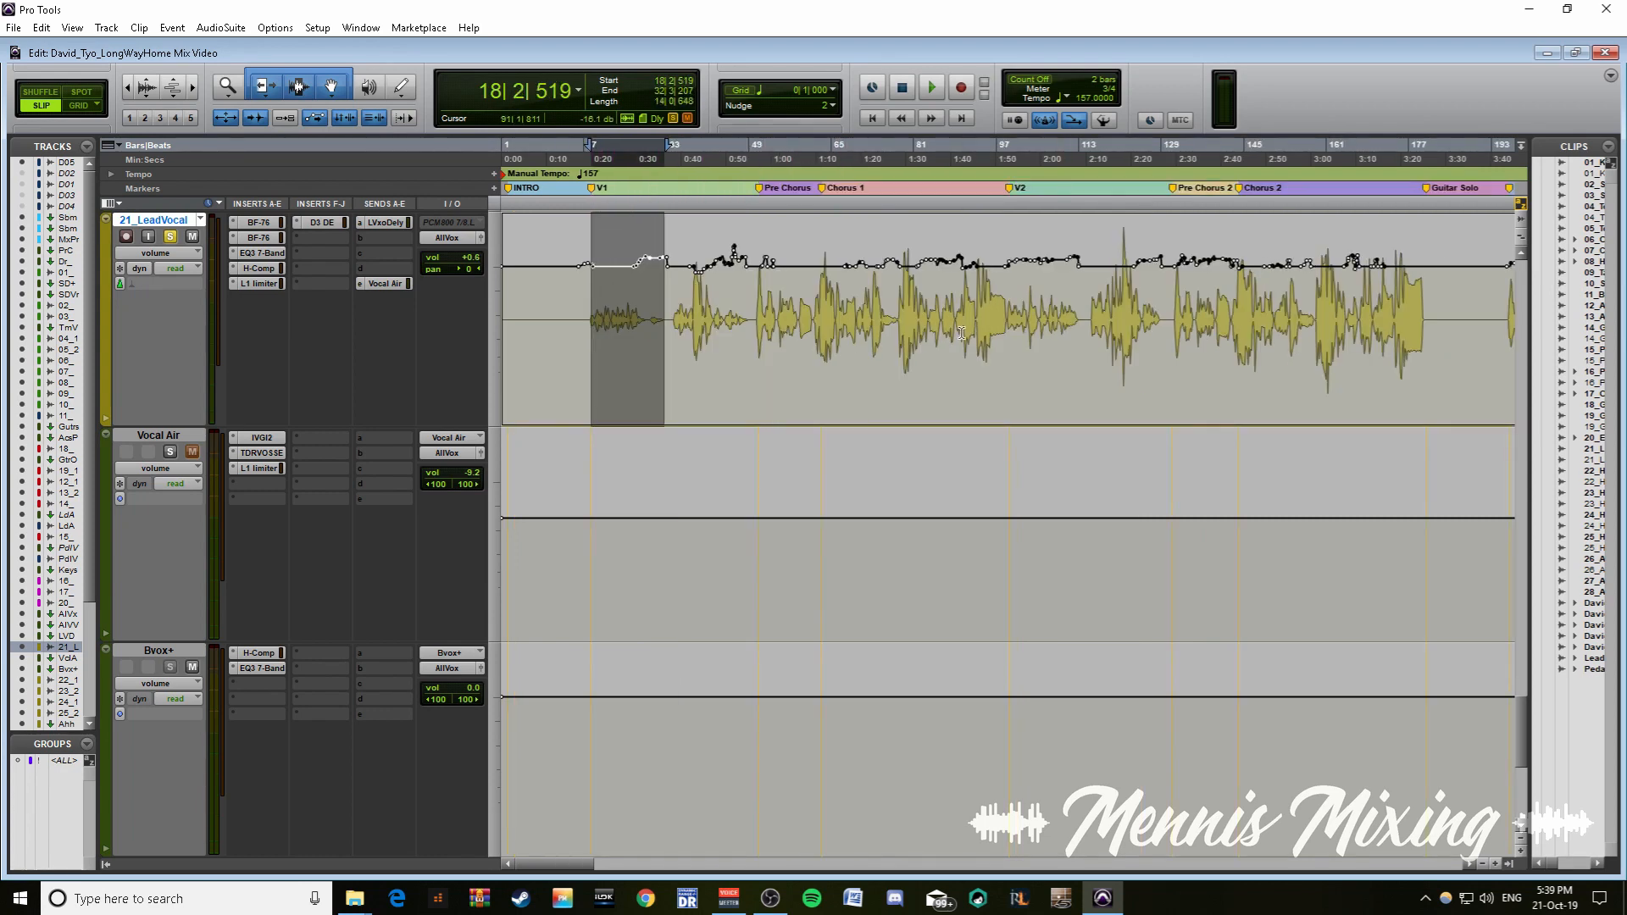
click(1014, 312)
click(1007, 314)
key(t)
key(t)
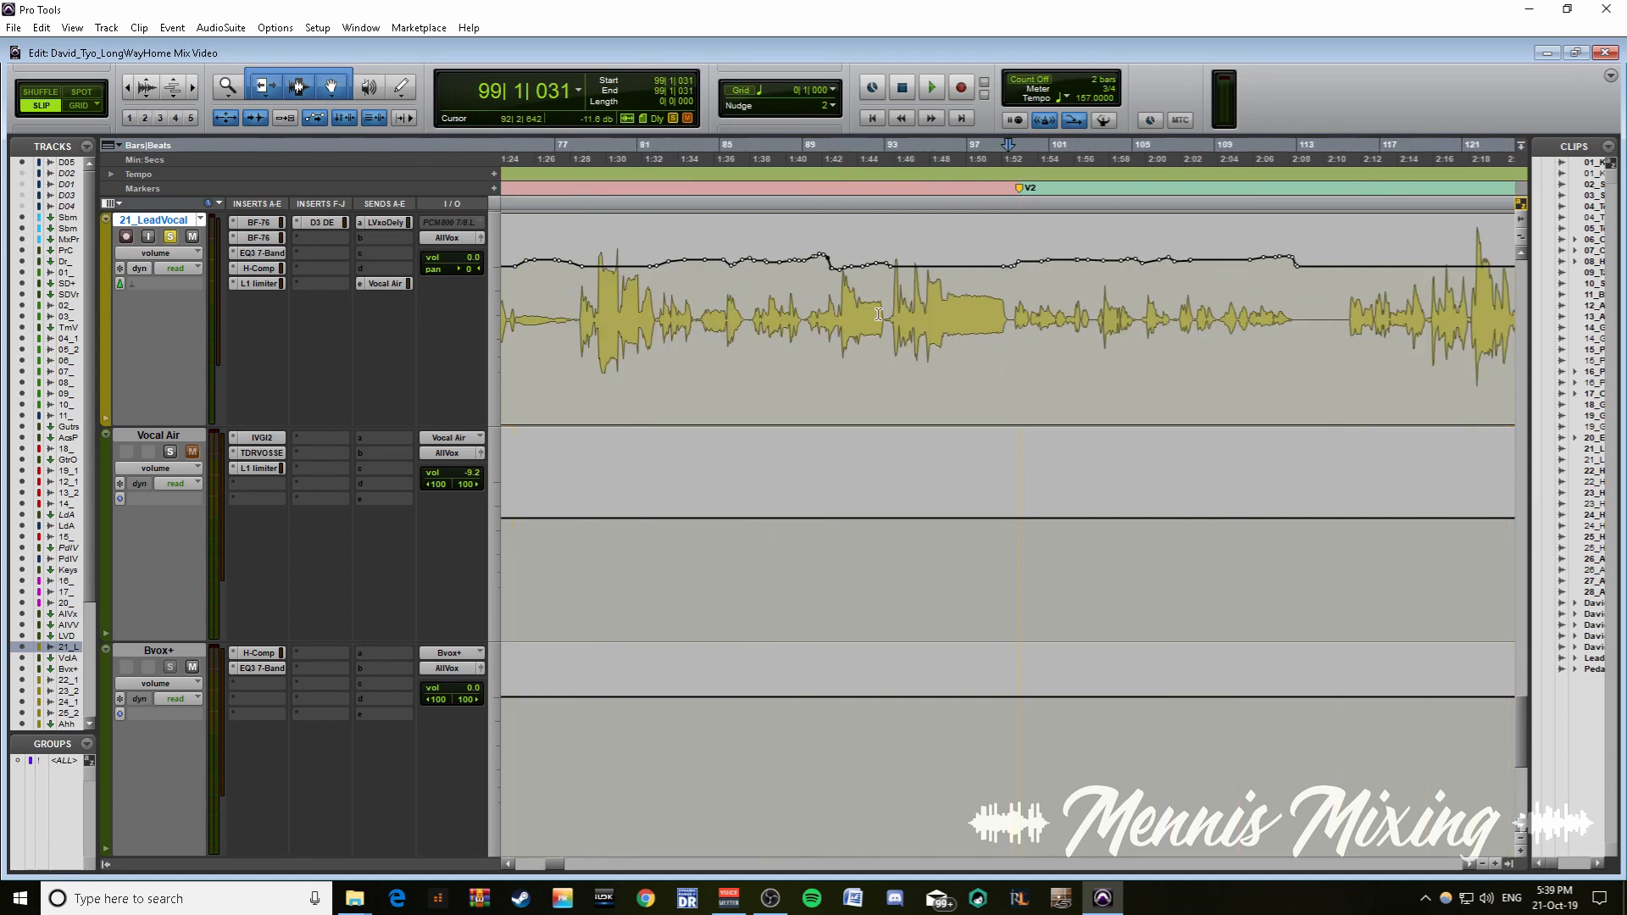
drag(892, 314, 1009, 315)
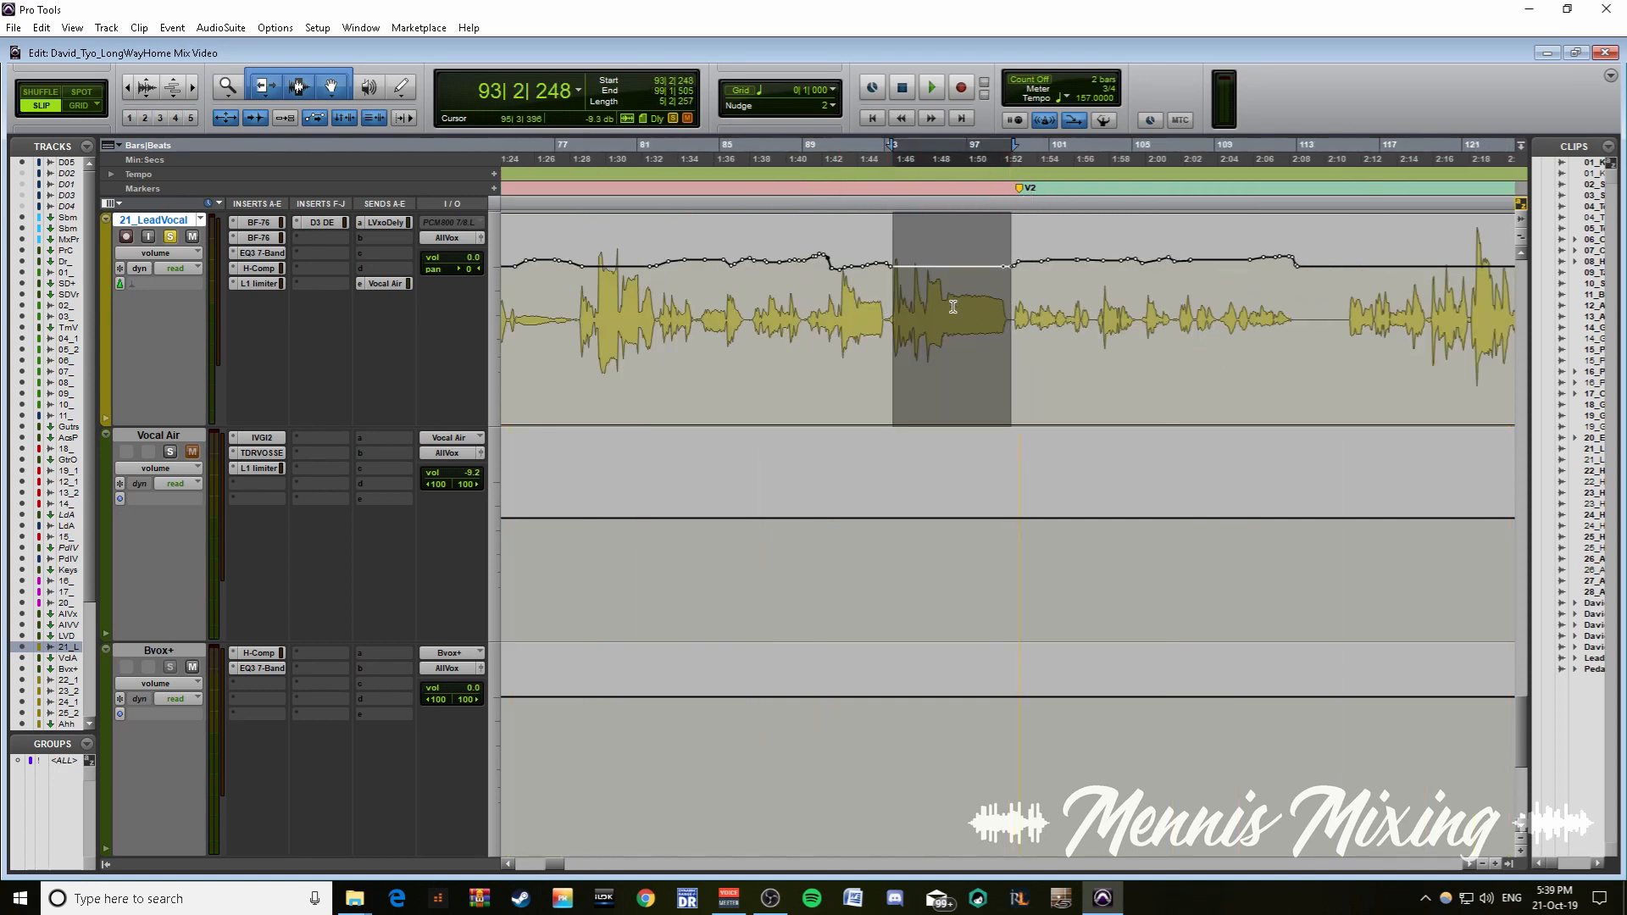
double_click(1013, 316)
- Select 21_LeadVocal from about bar 17 to 248, then only the loud Pre Chorus 3 phrase from about bar 223 to 232
key(r)
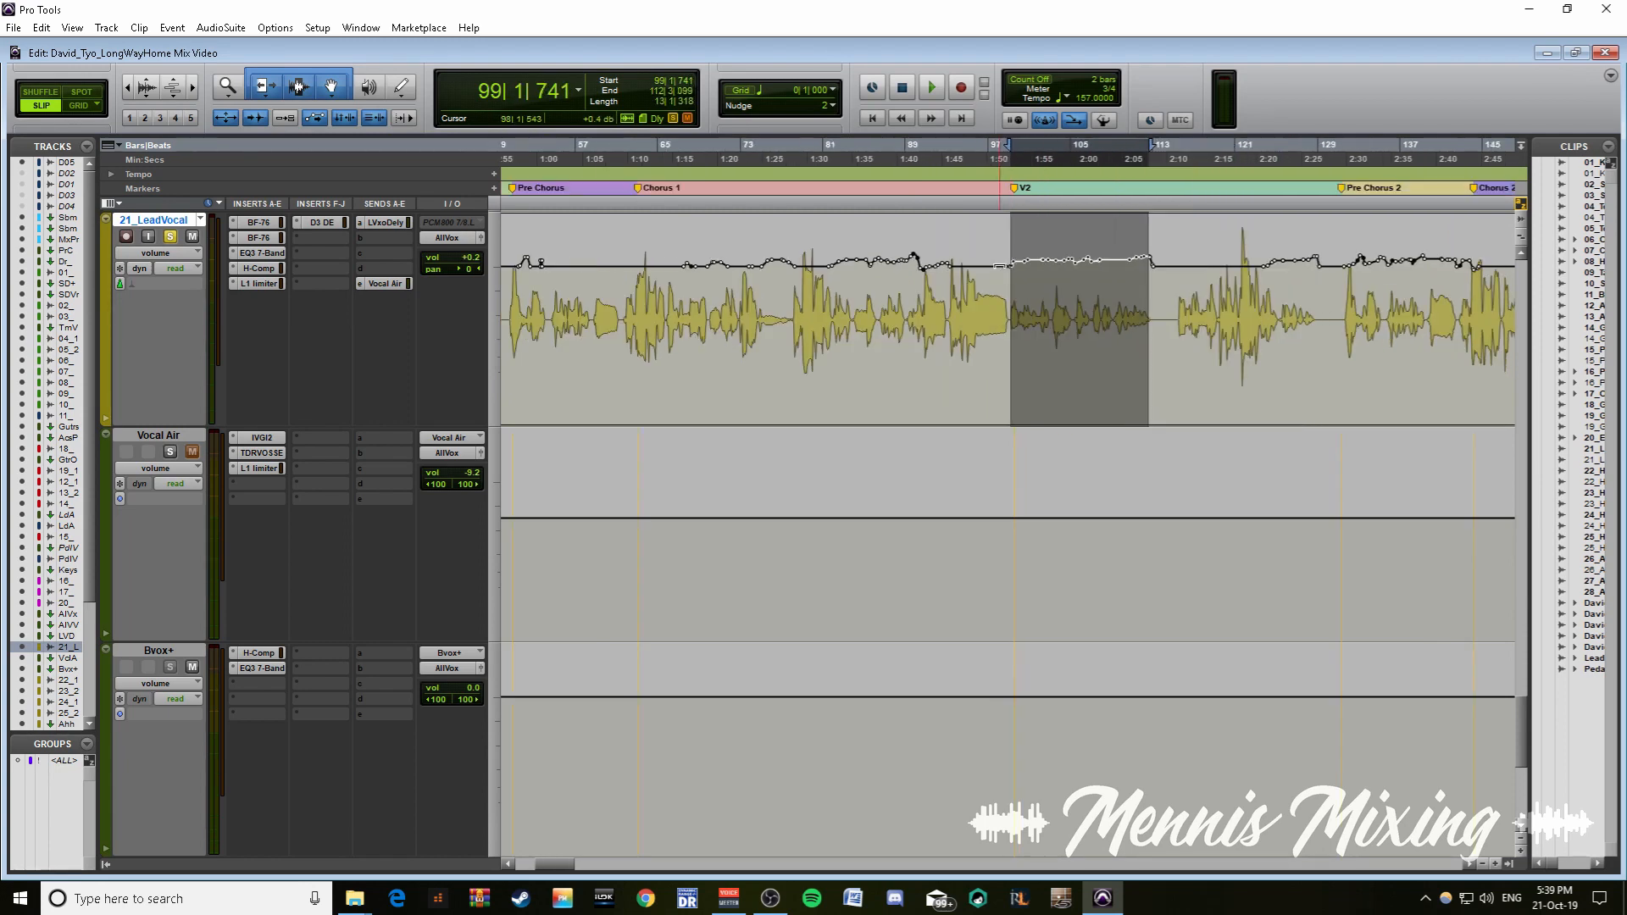
key(r)
key(r)
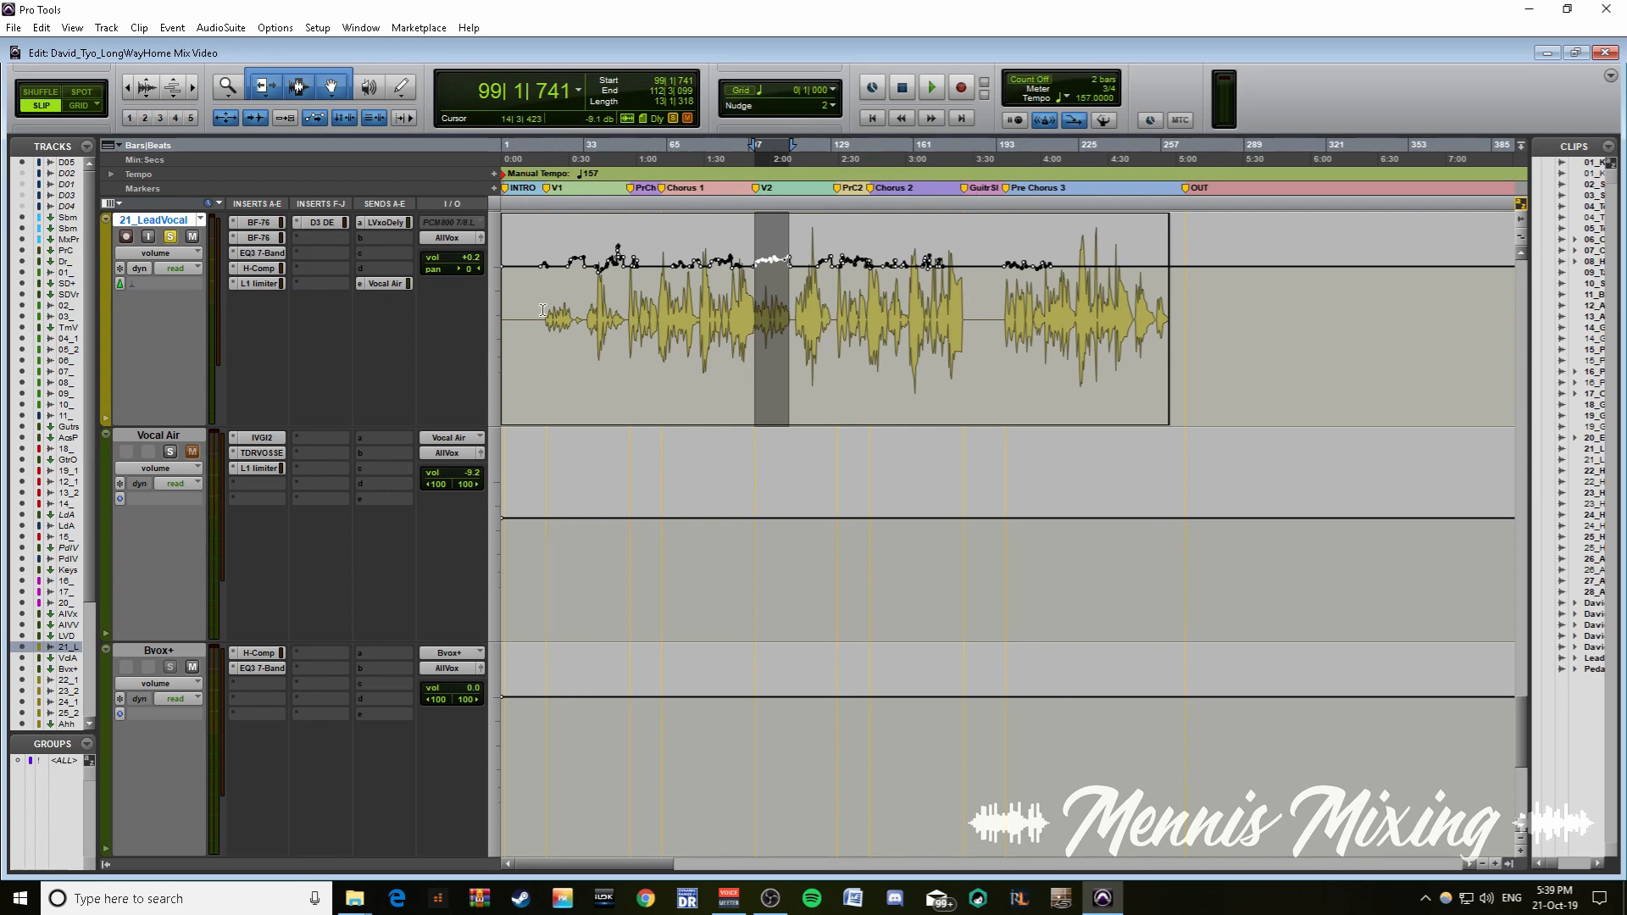
drag(542, 315, 1140, 322)
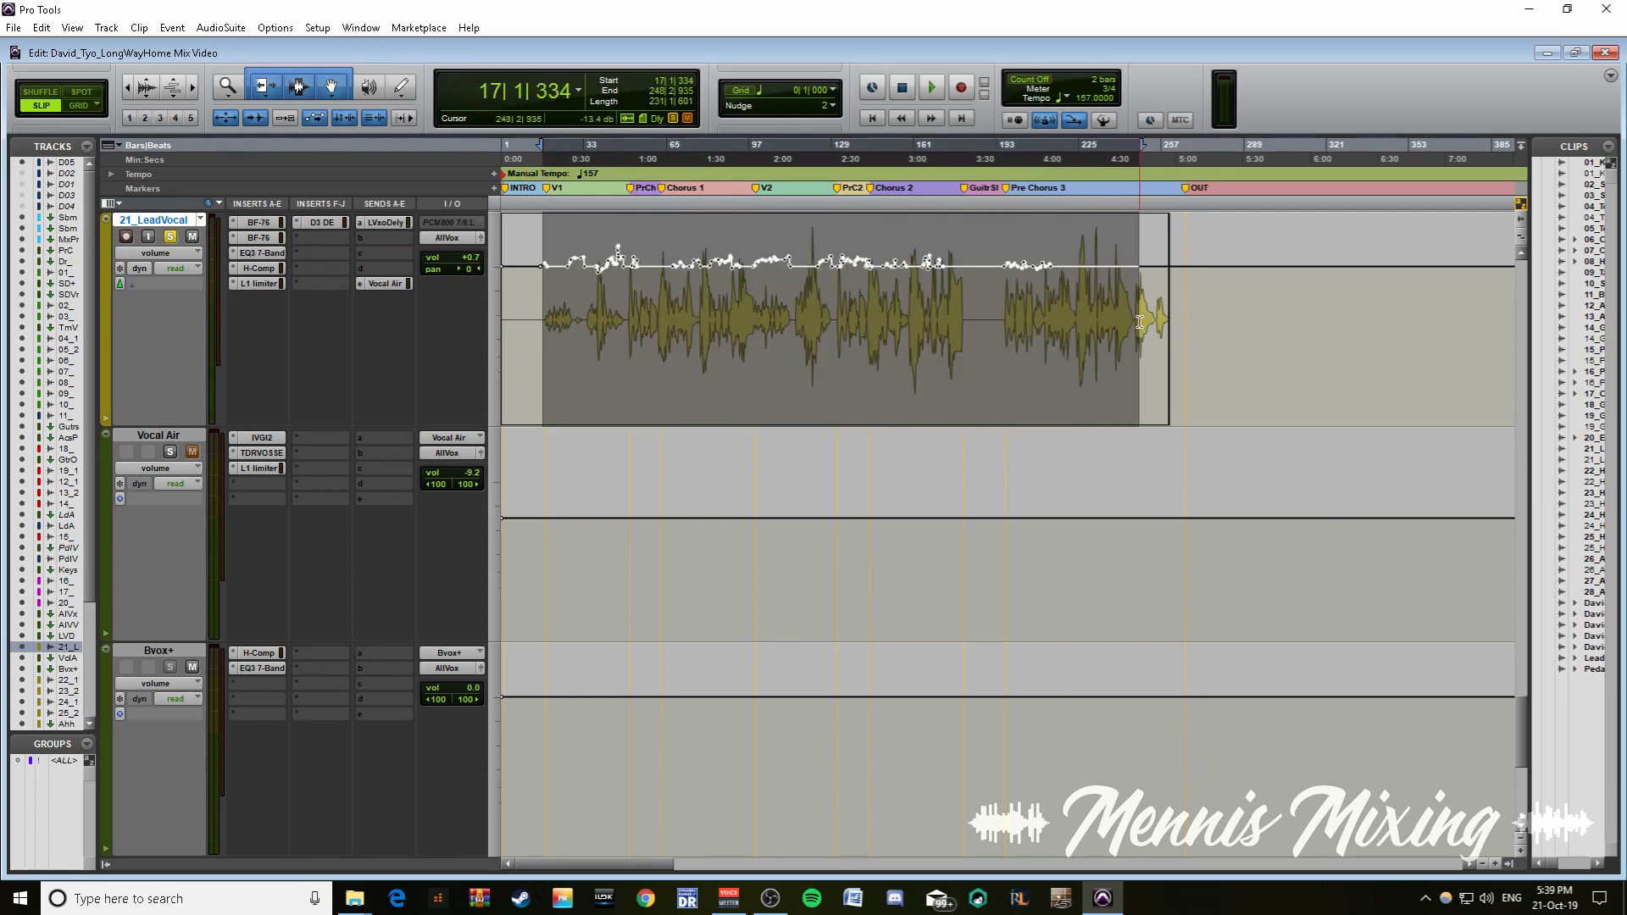
click(1084, 298)
click(1077, 304)
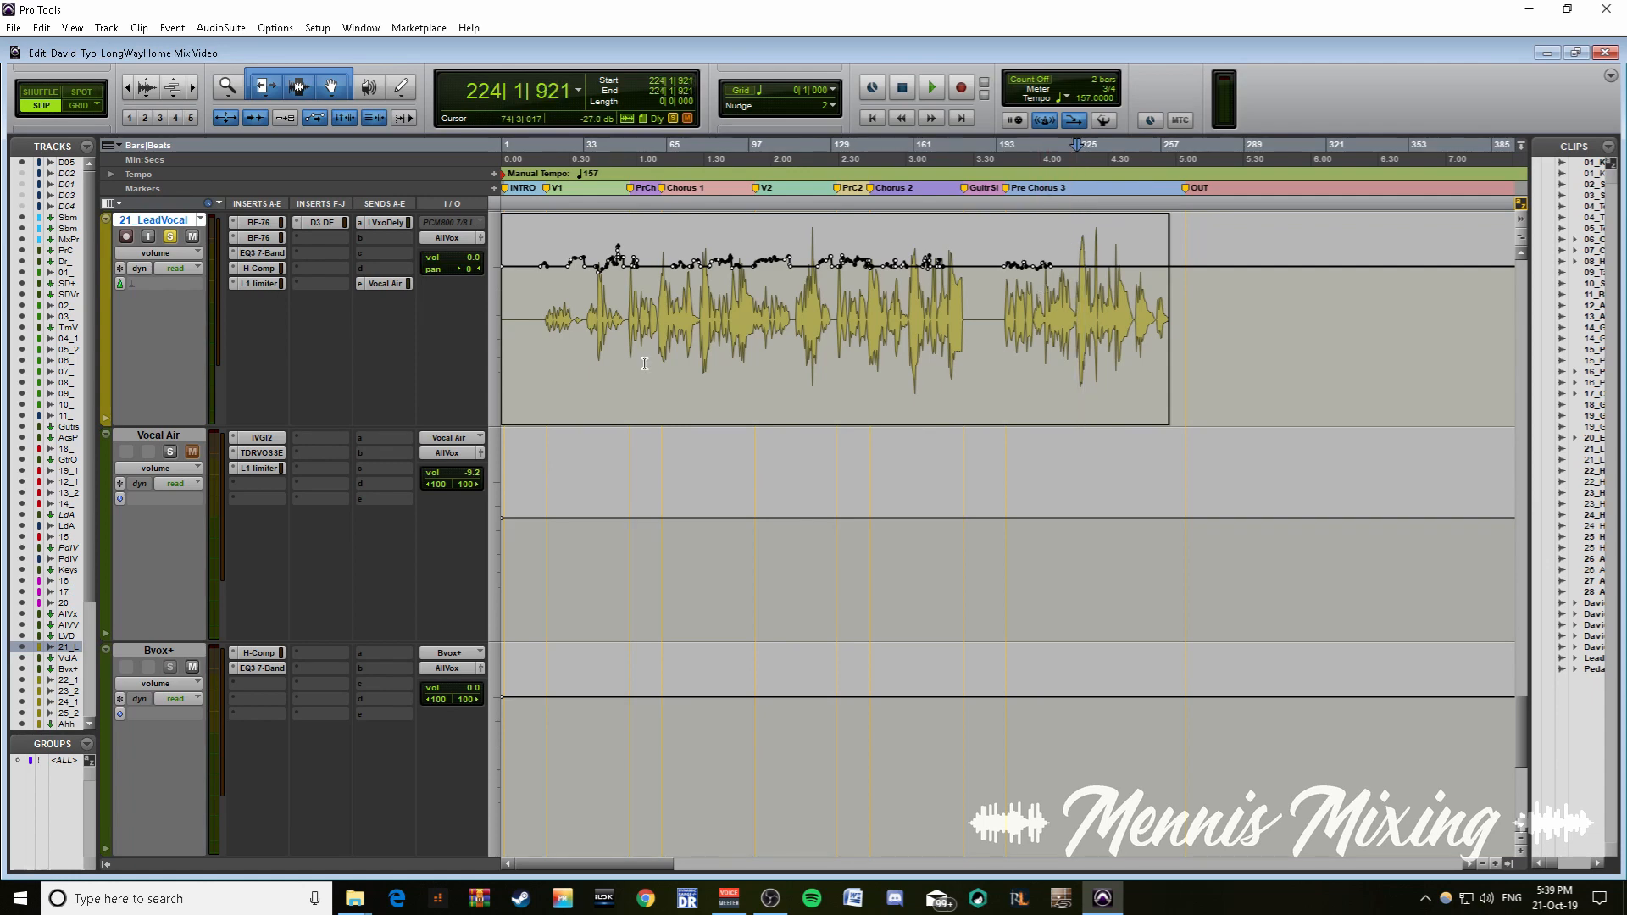
click(1007, 309)
key(ctrl+])
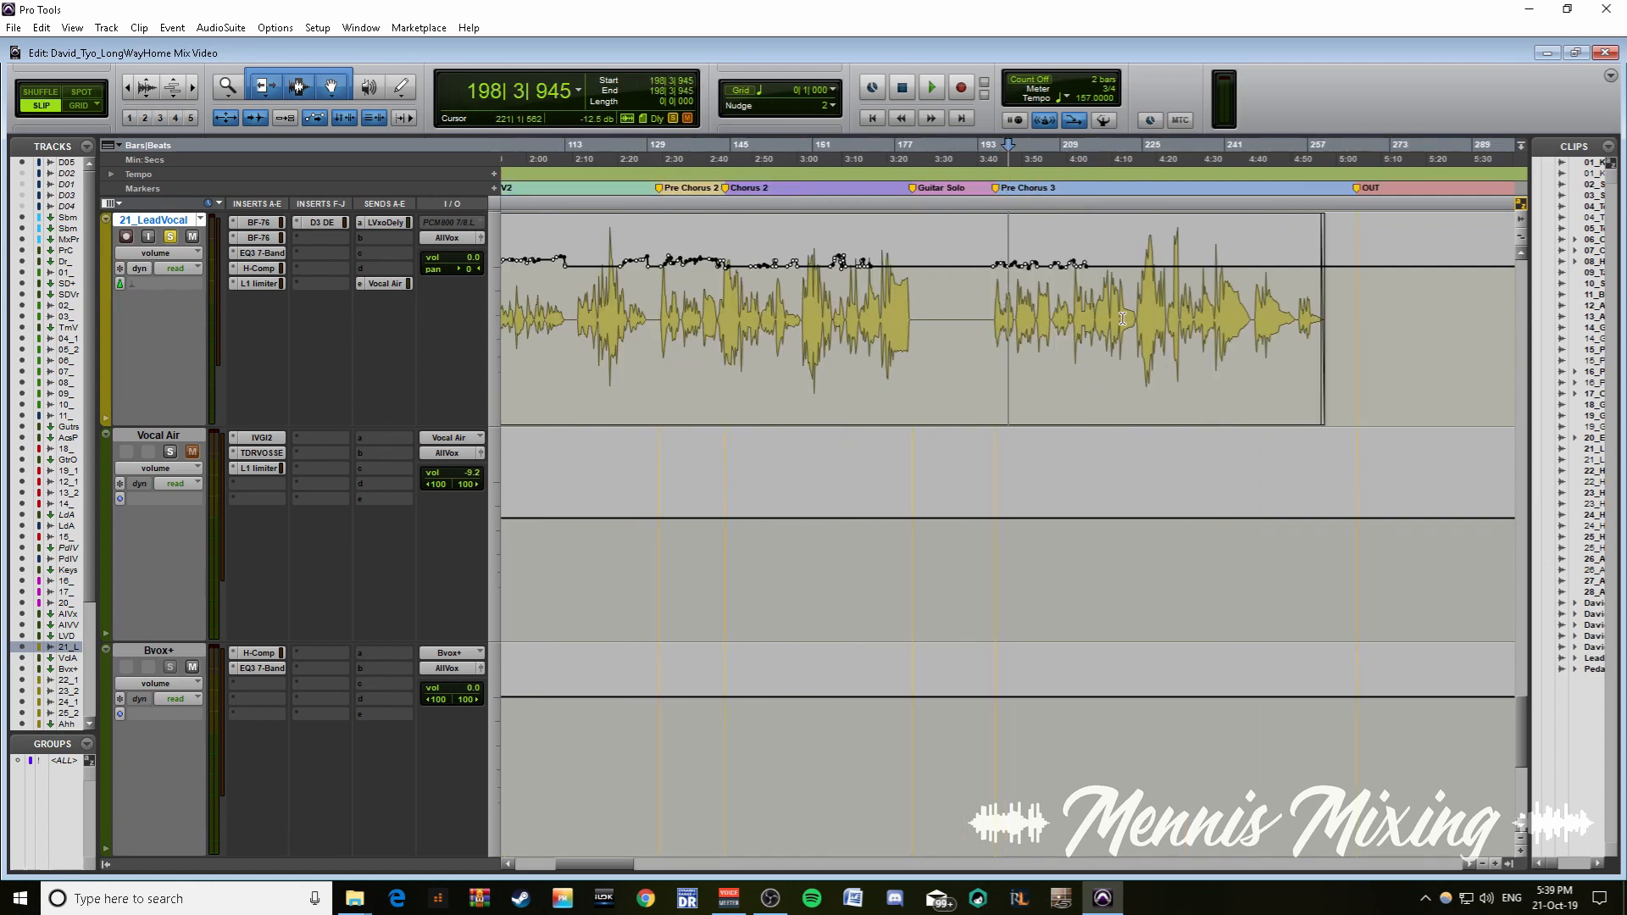
drag(1135, 307, 1179, 310)
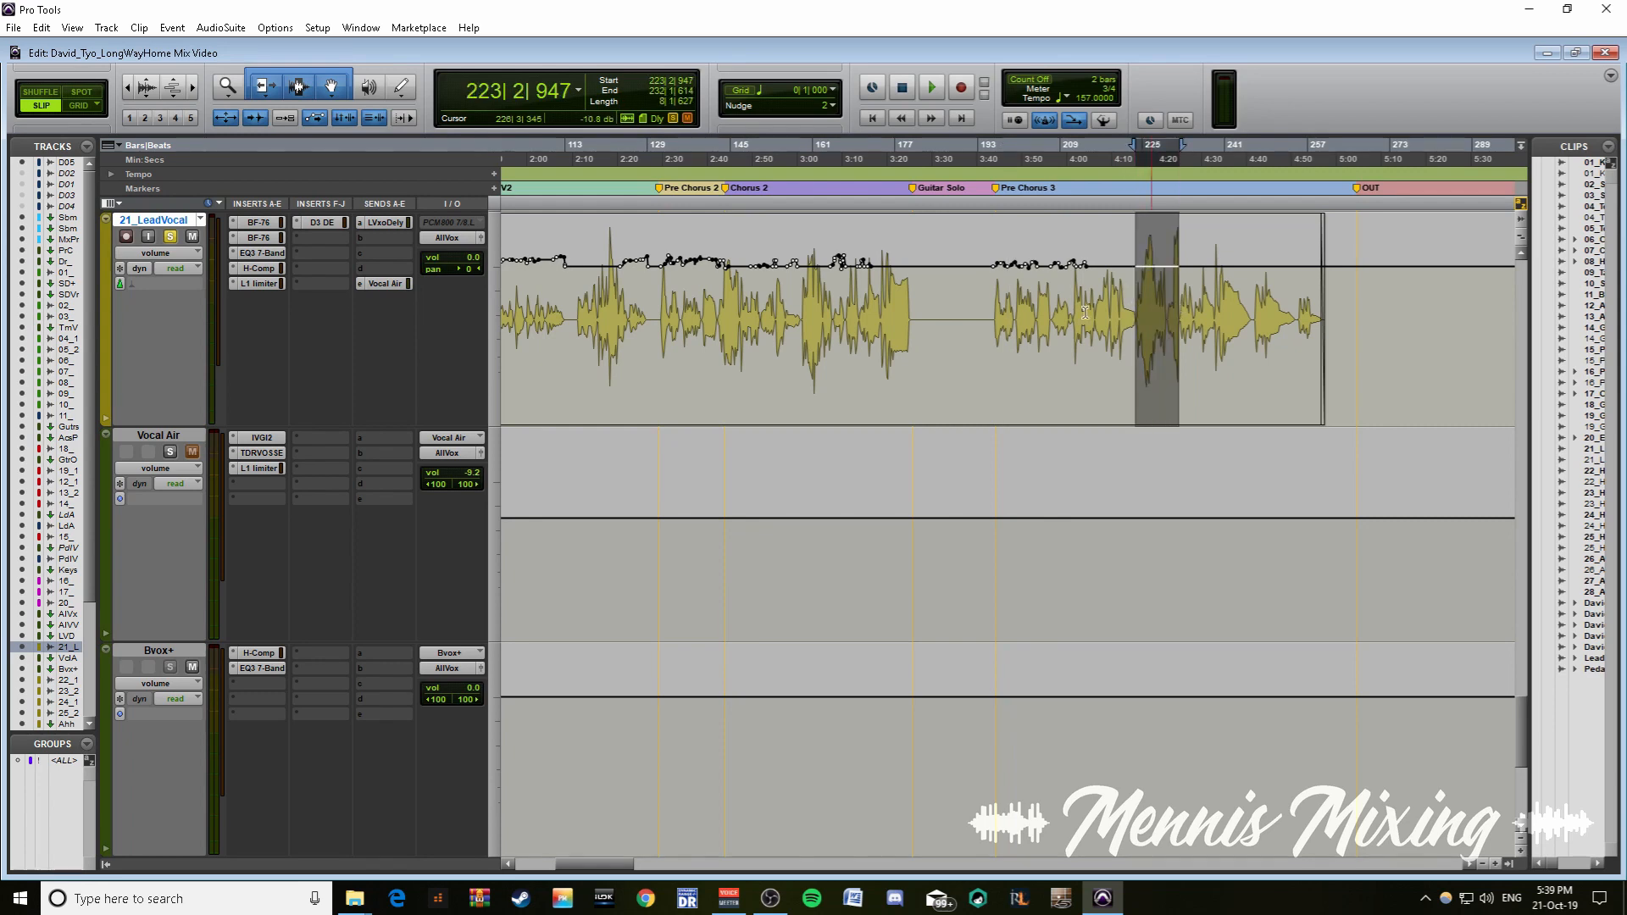
- Open the first BF-76 insert on 21_LeadVocal, position it below the waveform and audition about bars 223 to 232
click(258, 222)
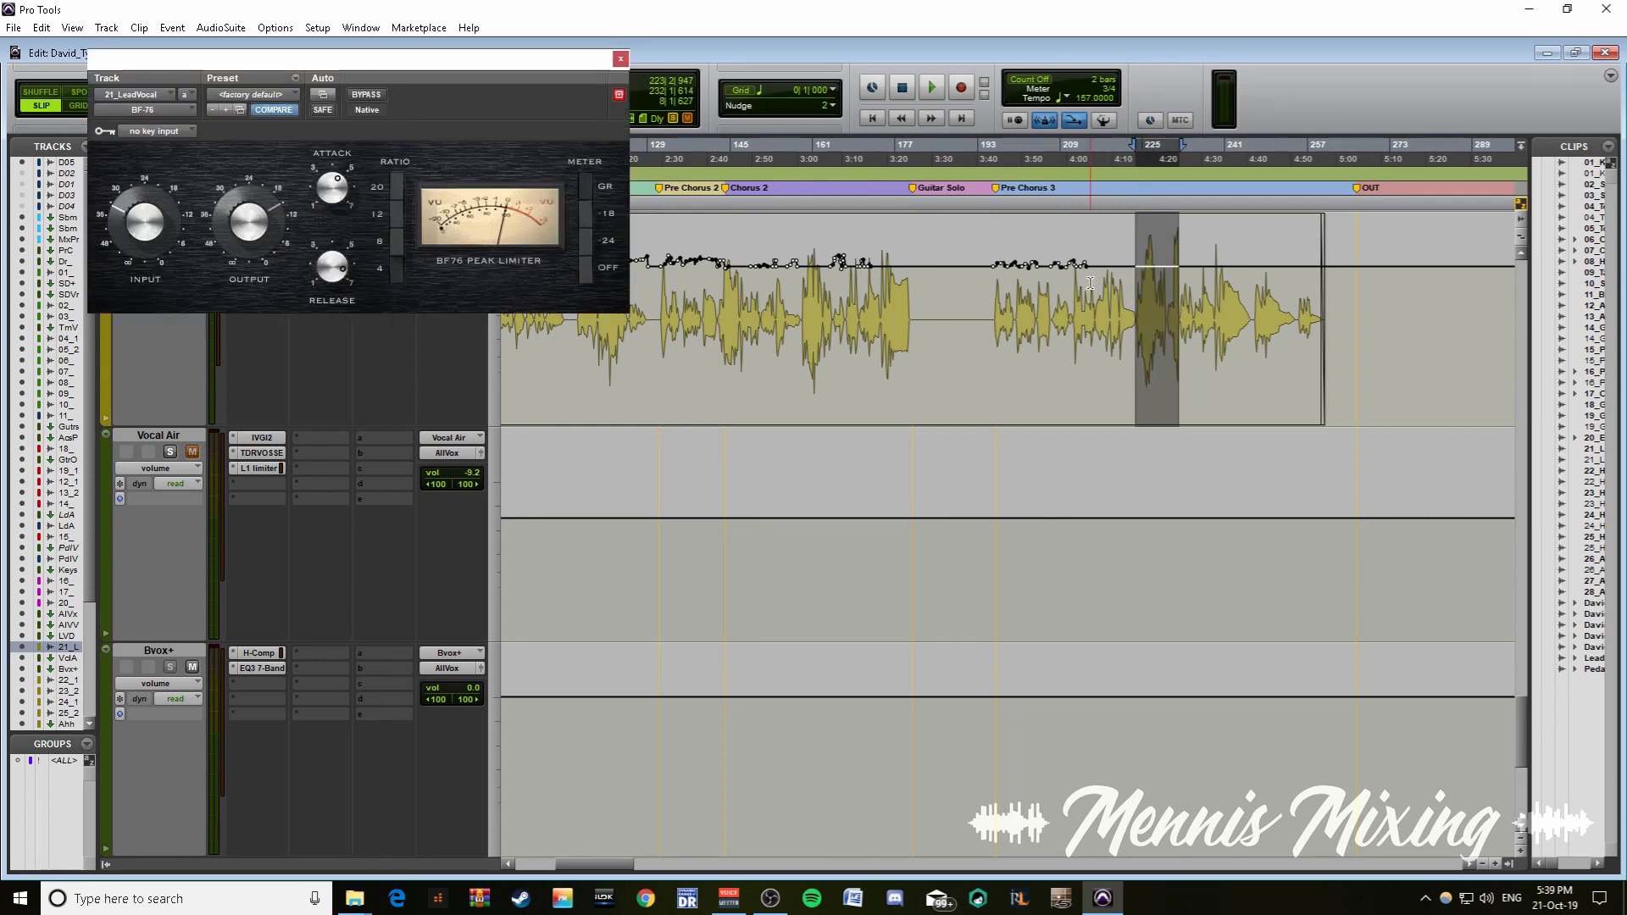
drag(484, 67, 878, 459)
key(r)
key(t)
key(t)
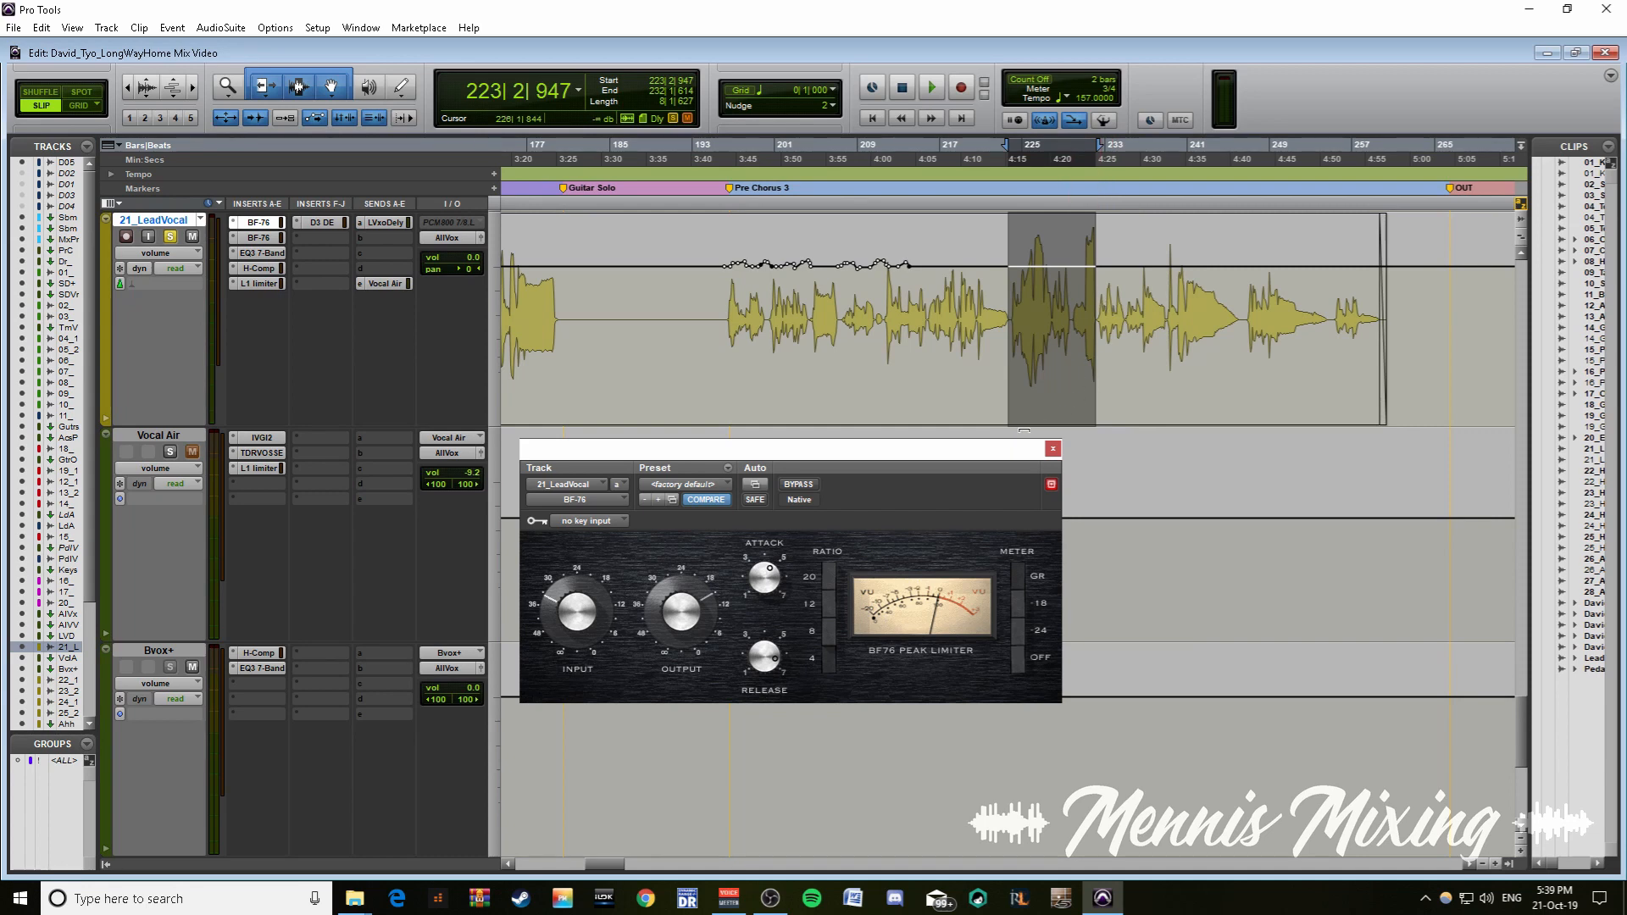
drag(942, 455, 951, 398)
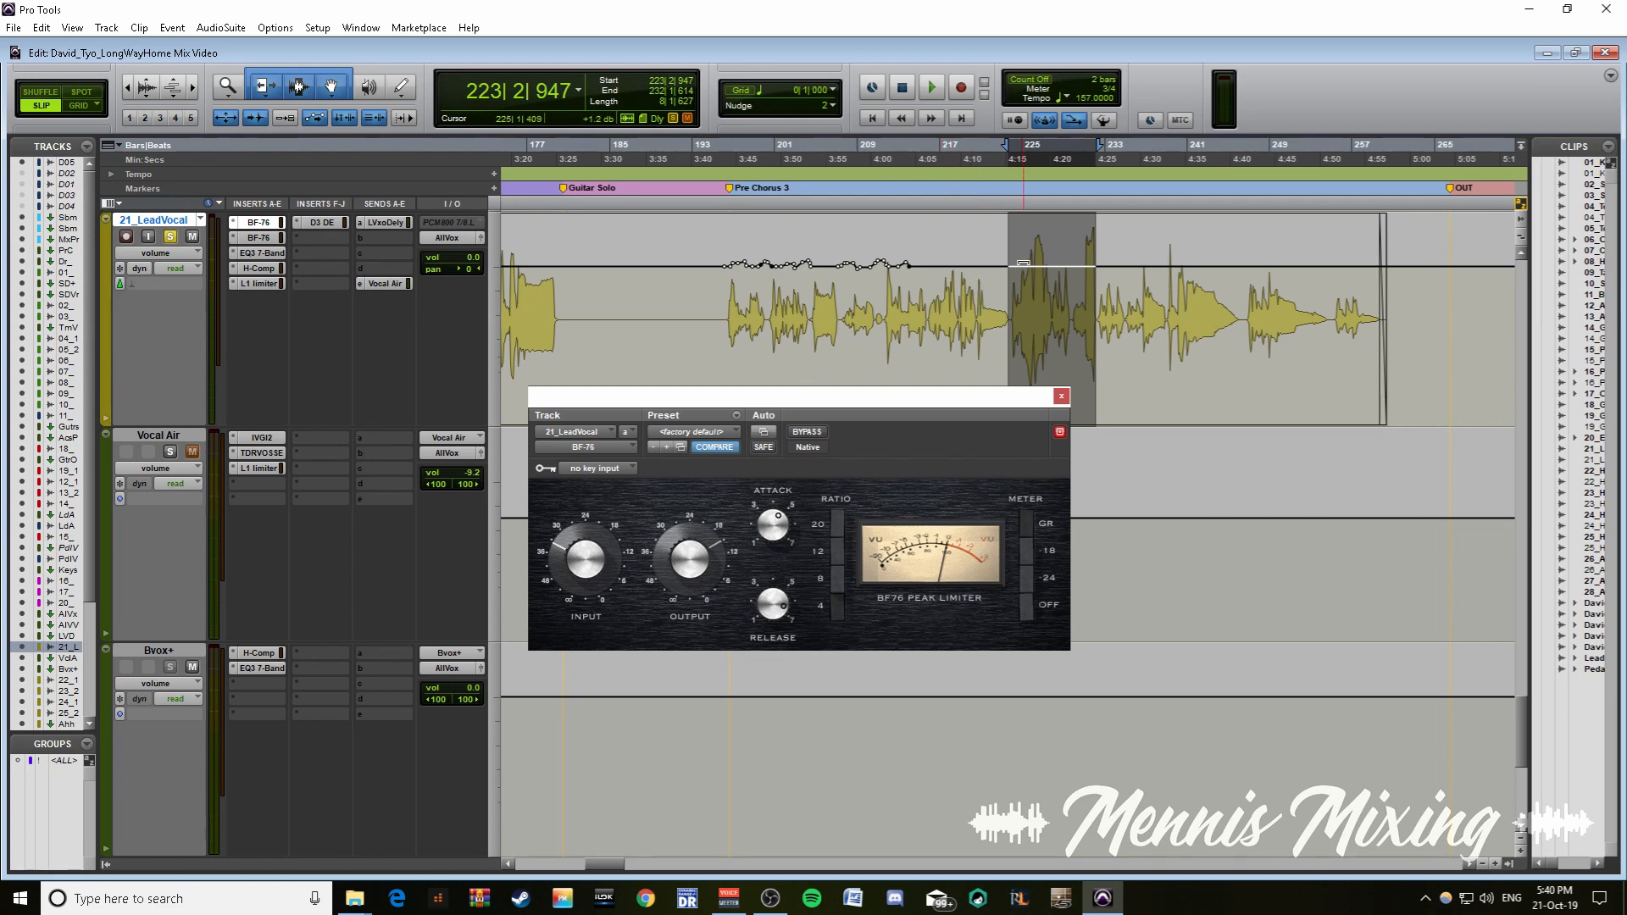
key(space)
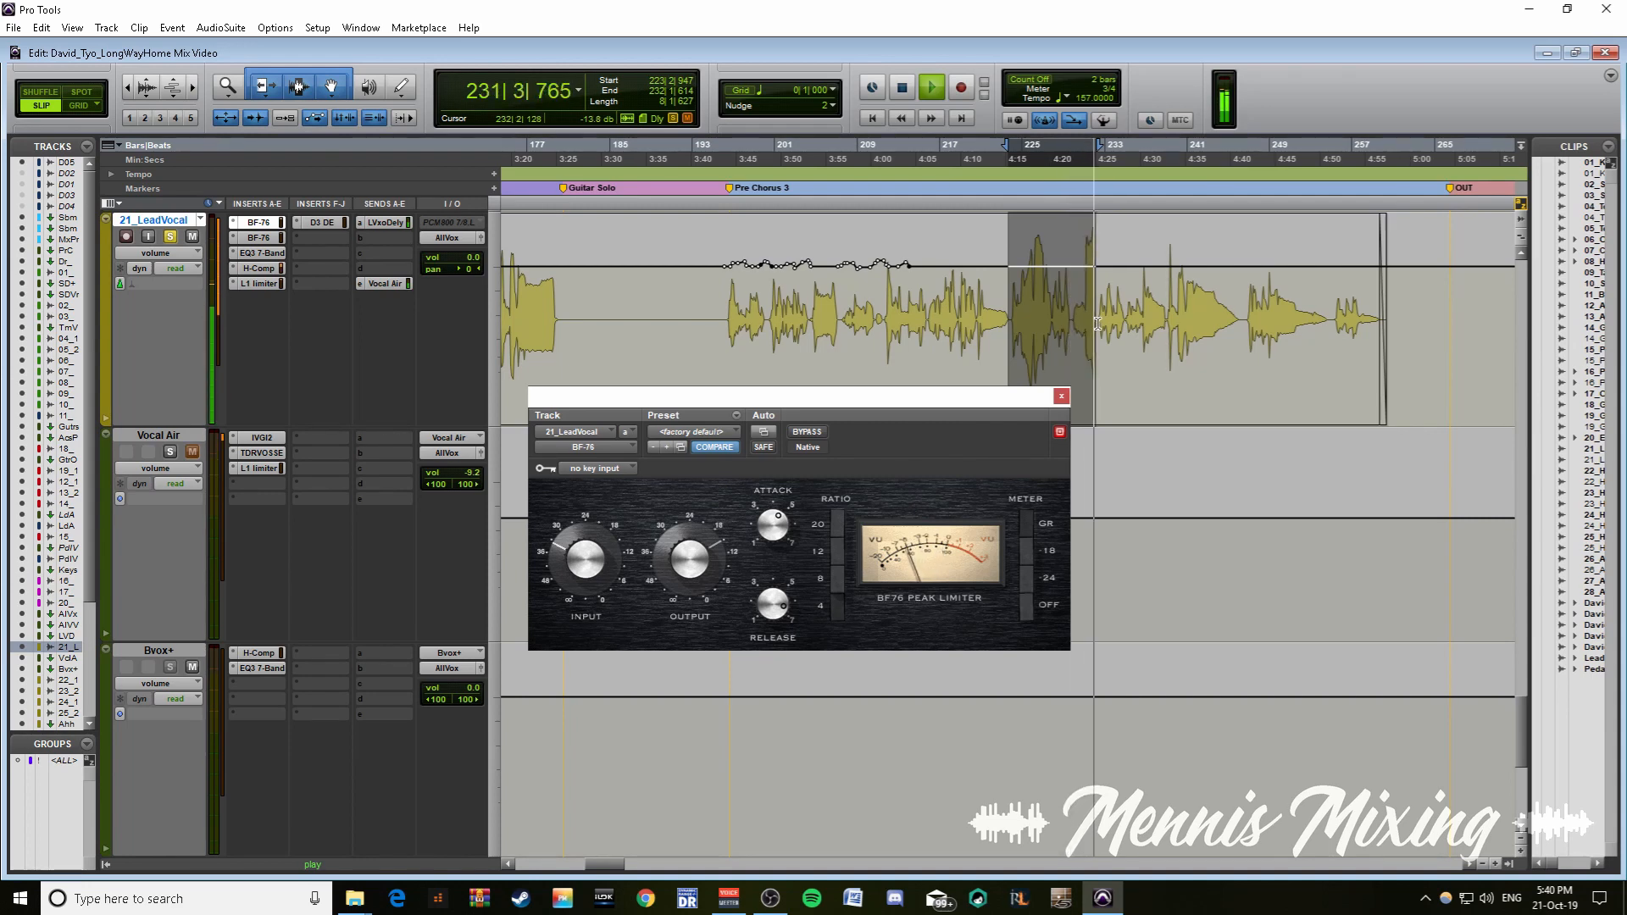
key(space)
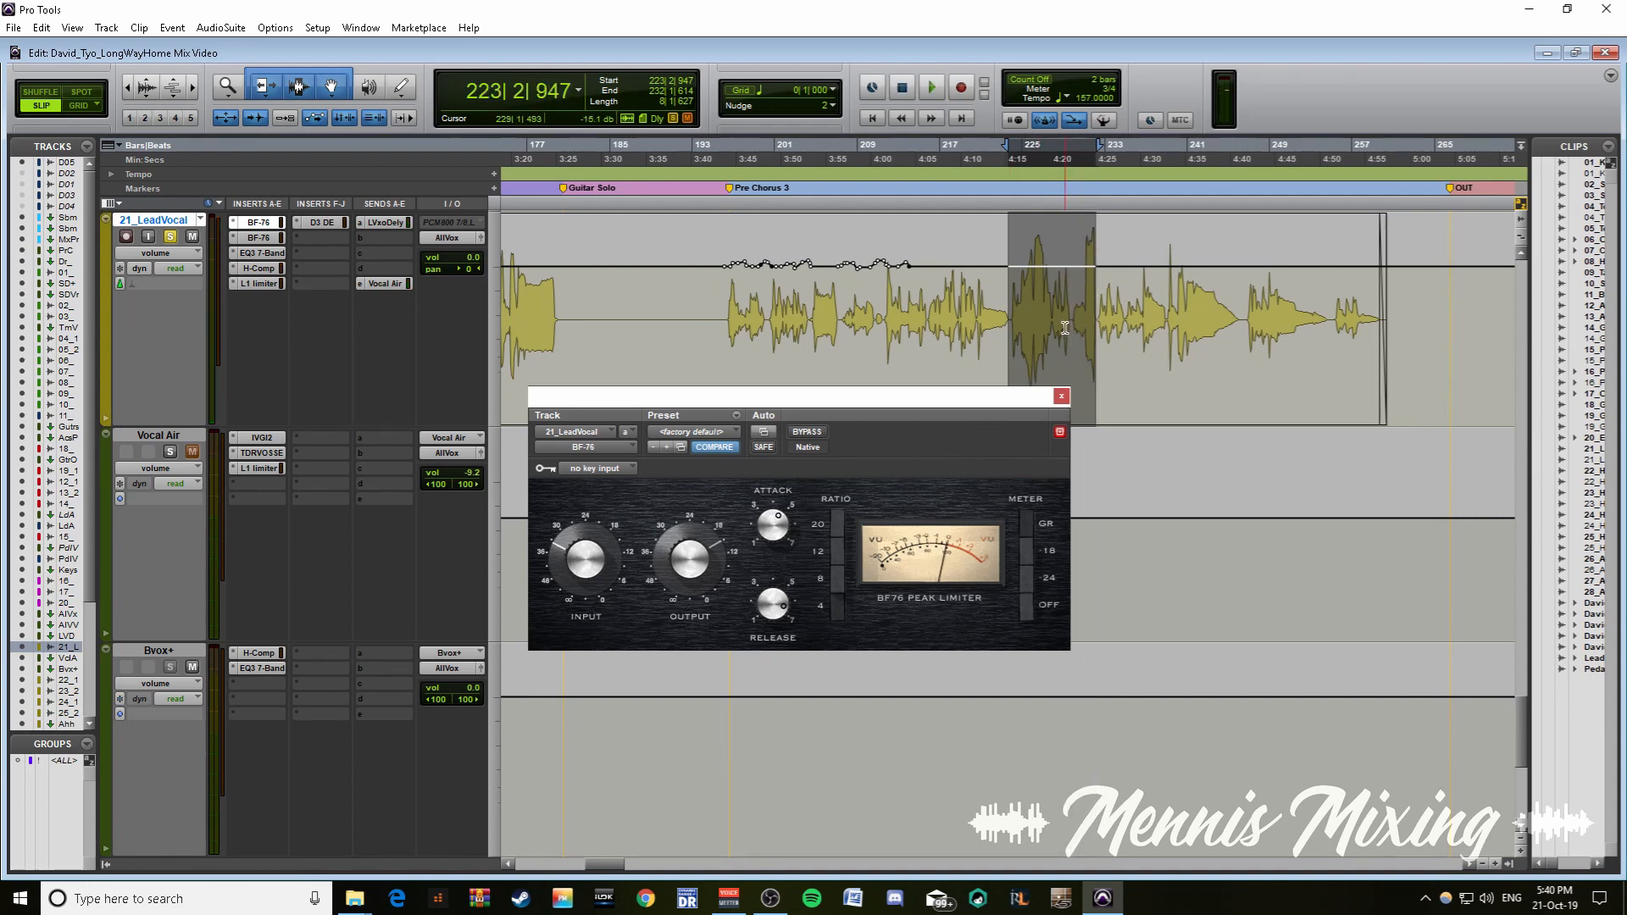
- Select the loud peak at about bars 230 to 232, extend back to bar 223, audition from bar 207 and close the BF-76
drag(1052, 317, 1093, 310)
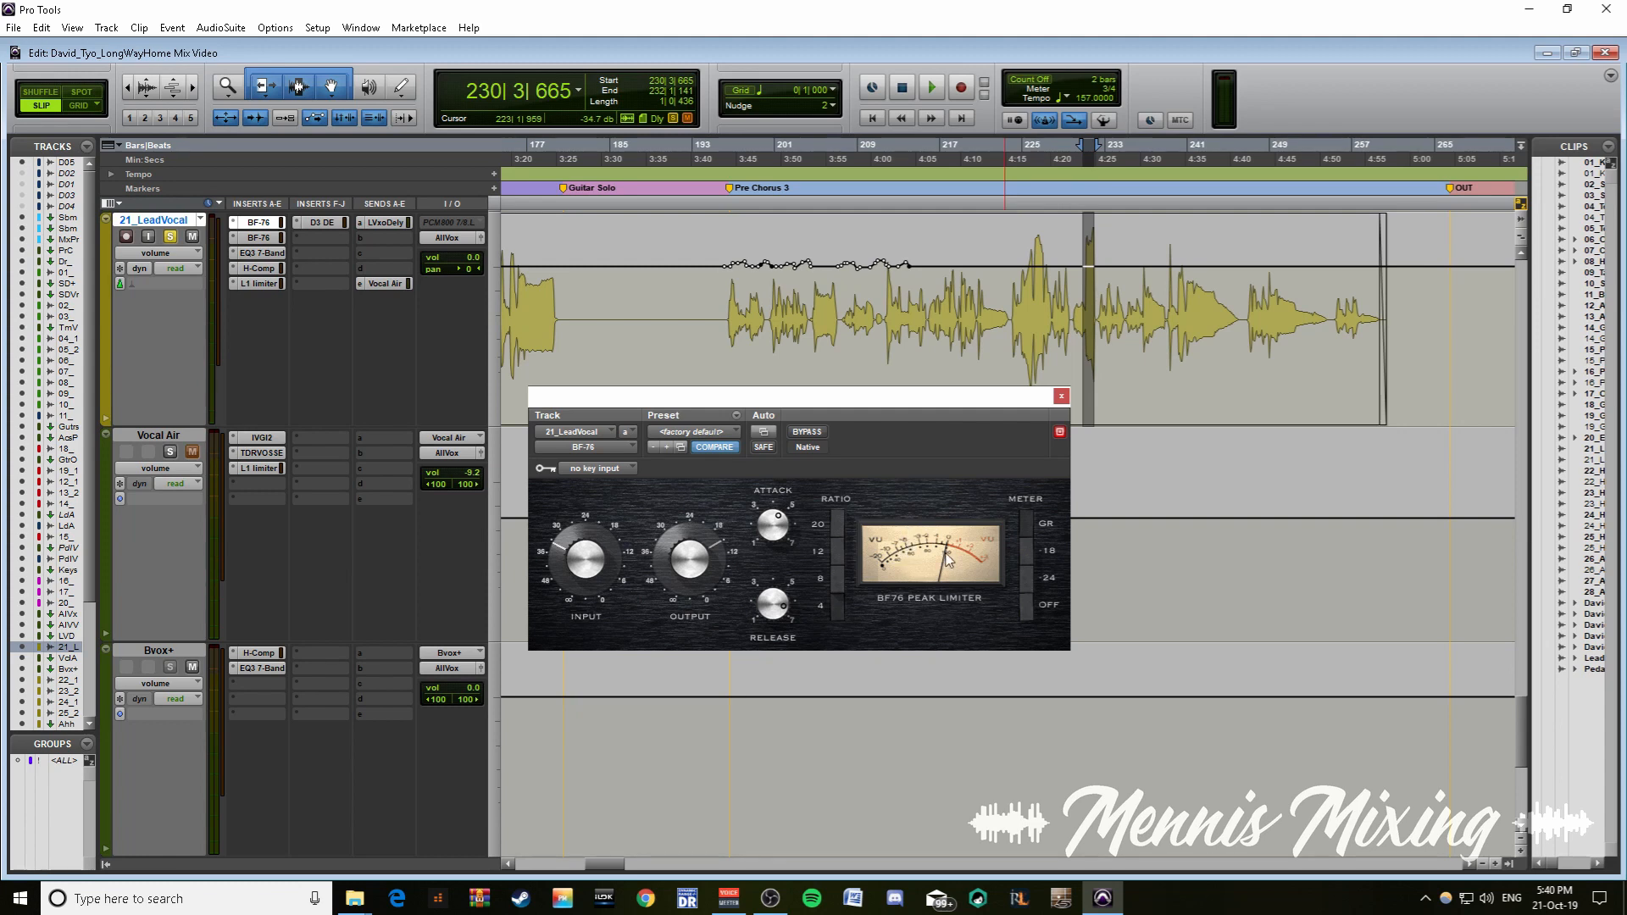
shift+click(1012, 310)
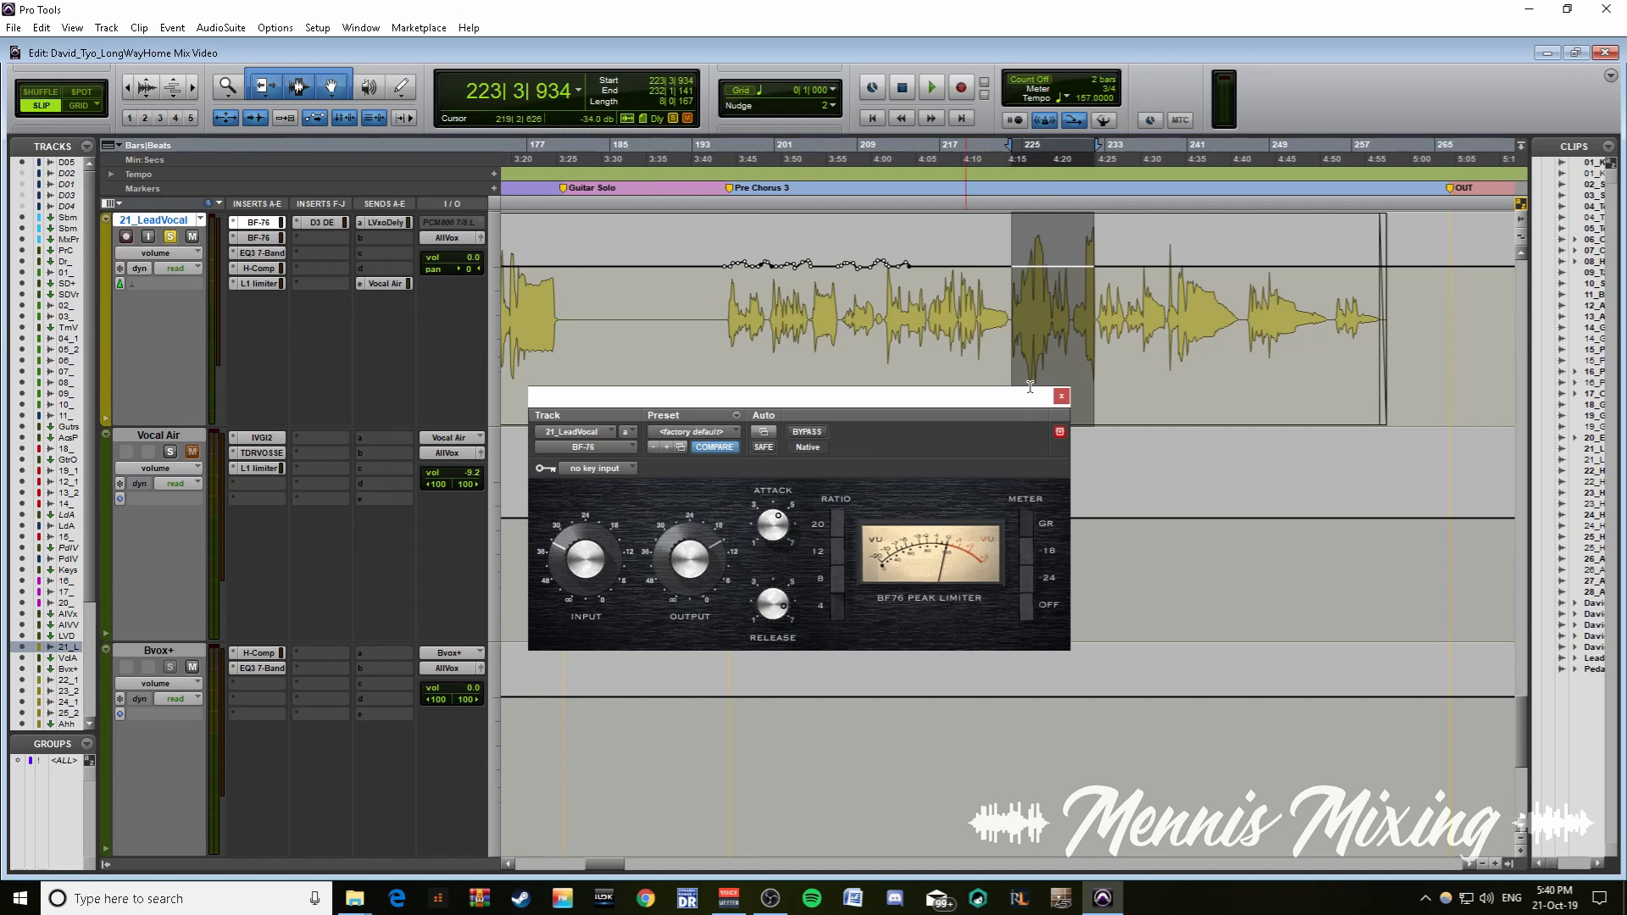
click(842, 312)
key(space)
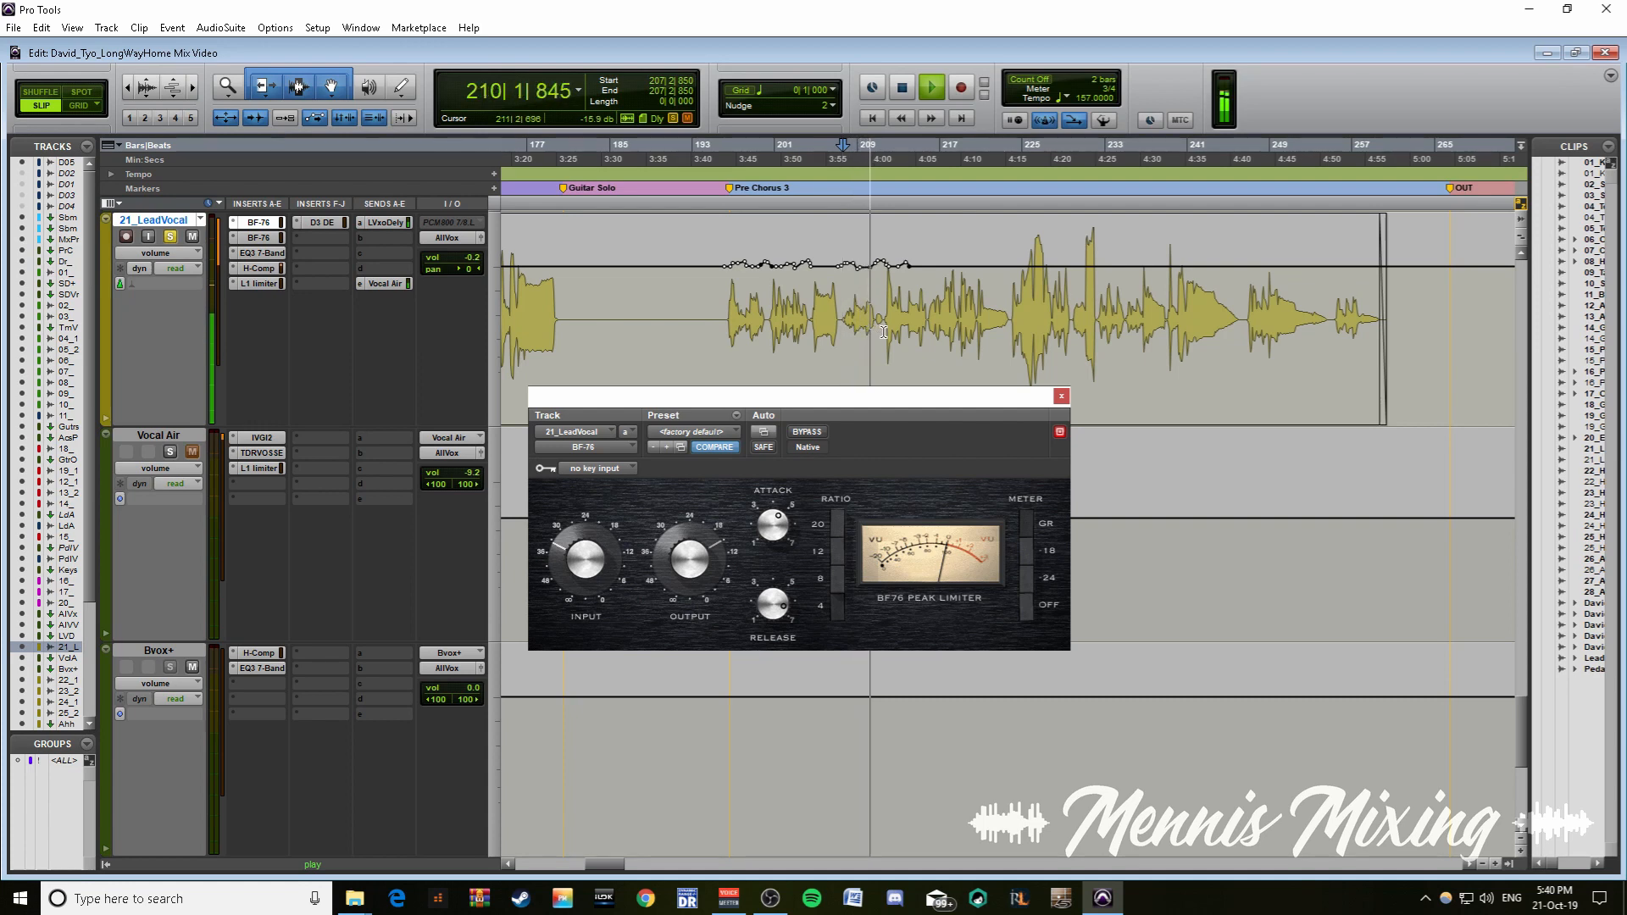
key(space)
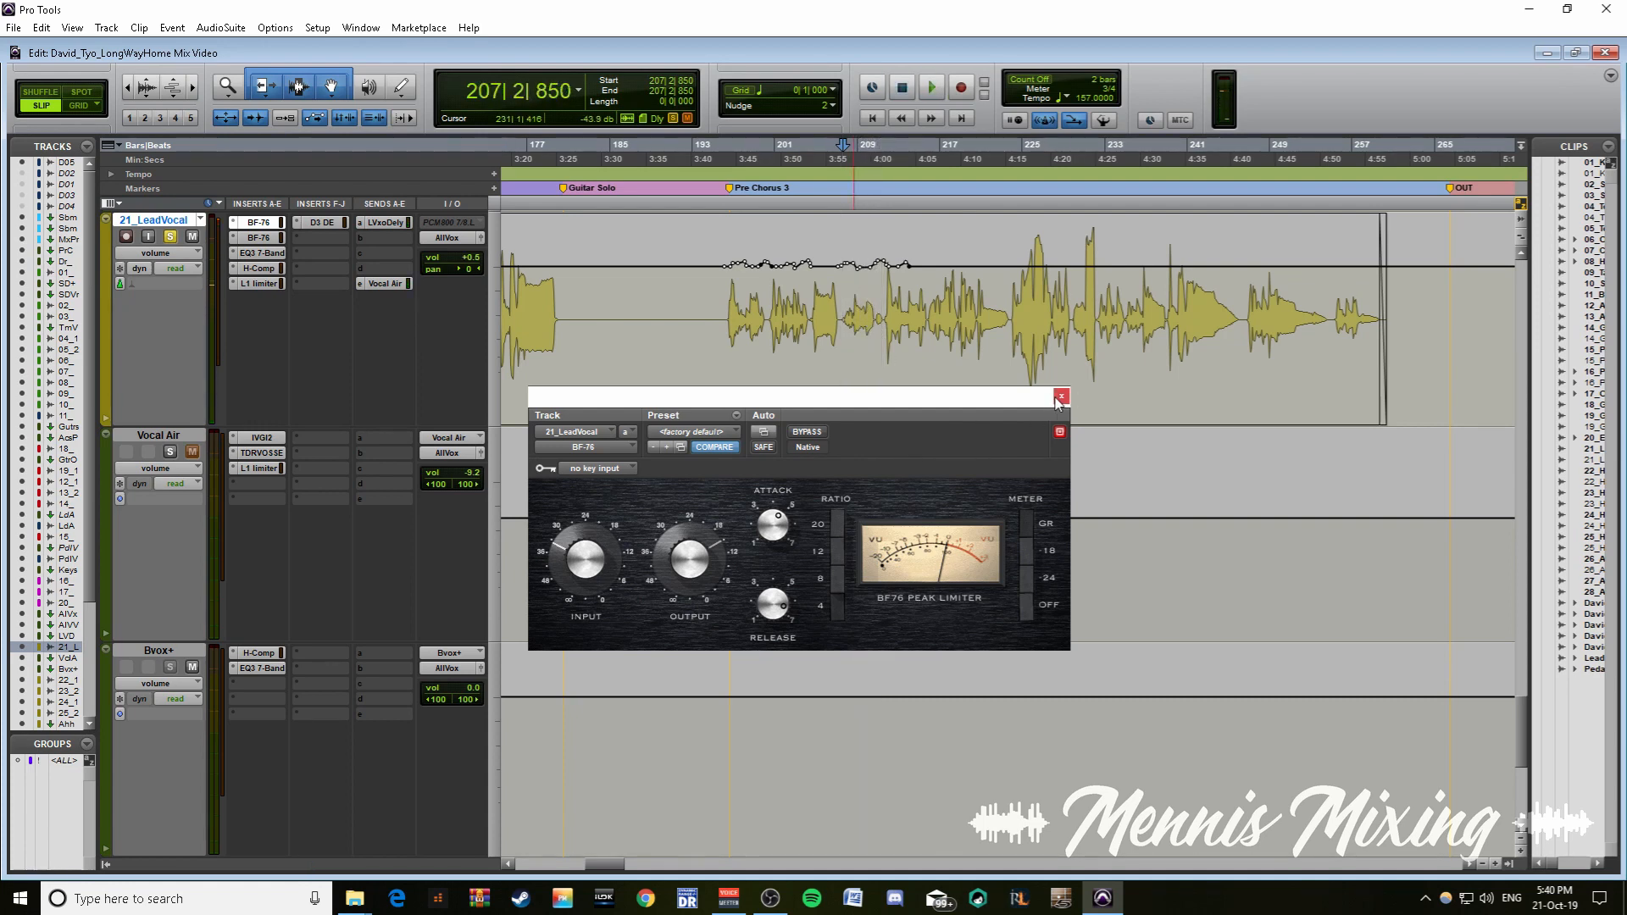
click(1059, 397)
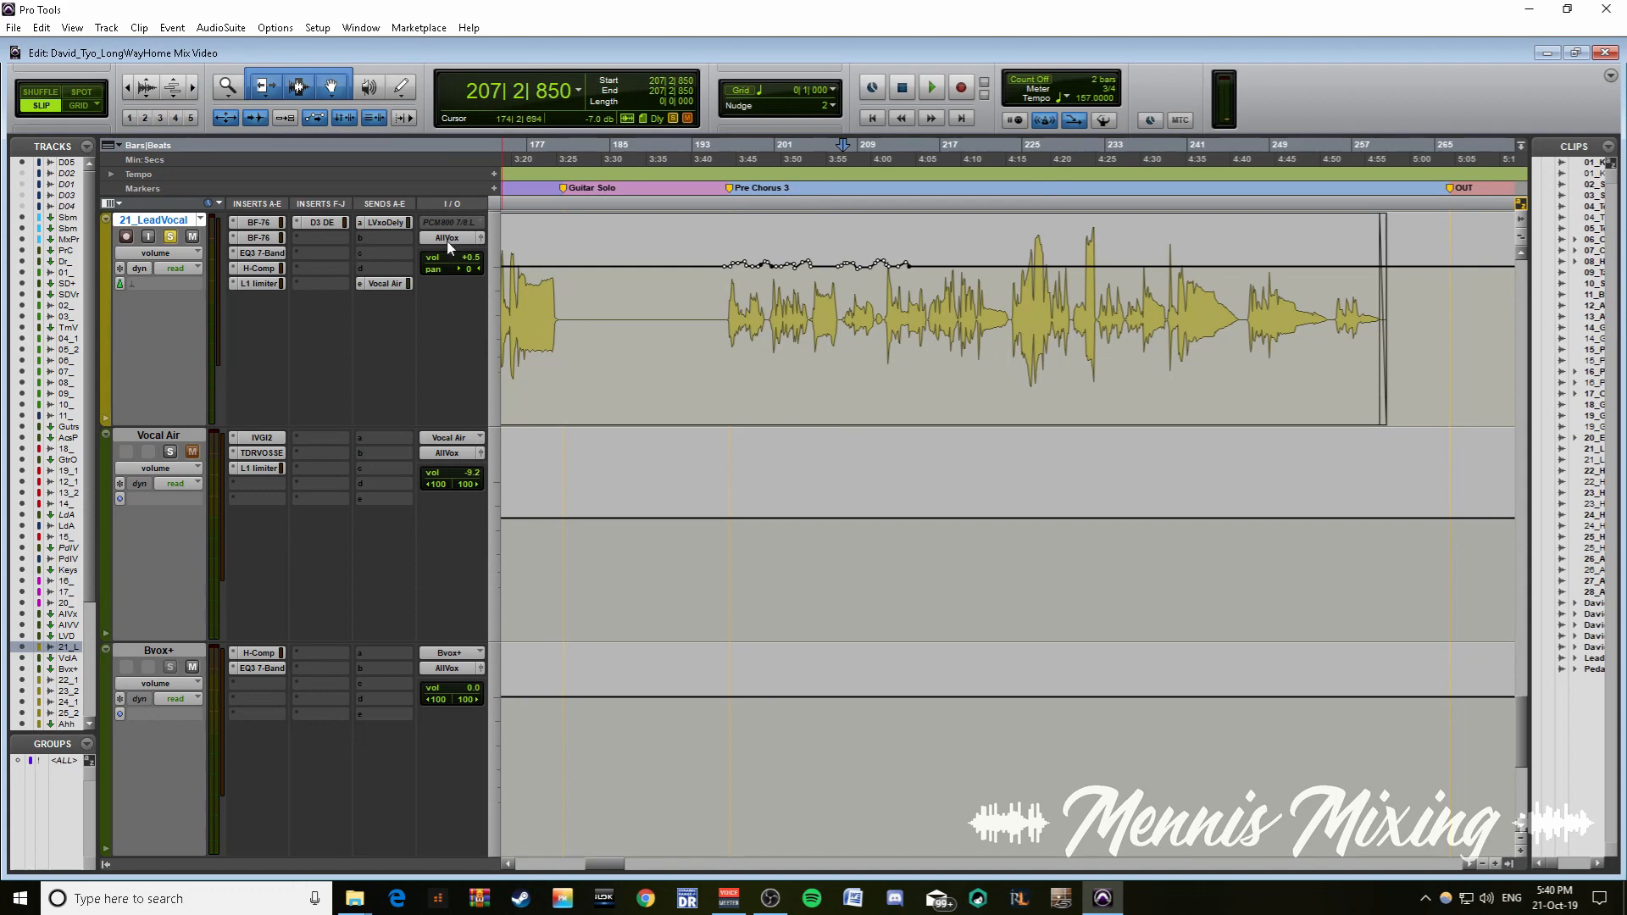
- Open the second BF-76 insert on 21_LeadVocal and audition the Pre Chorus 3 vocal from about bar 215
click(260, 238)
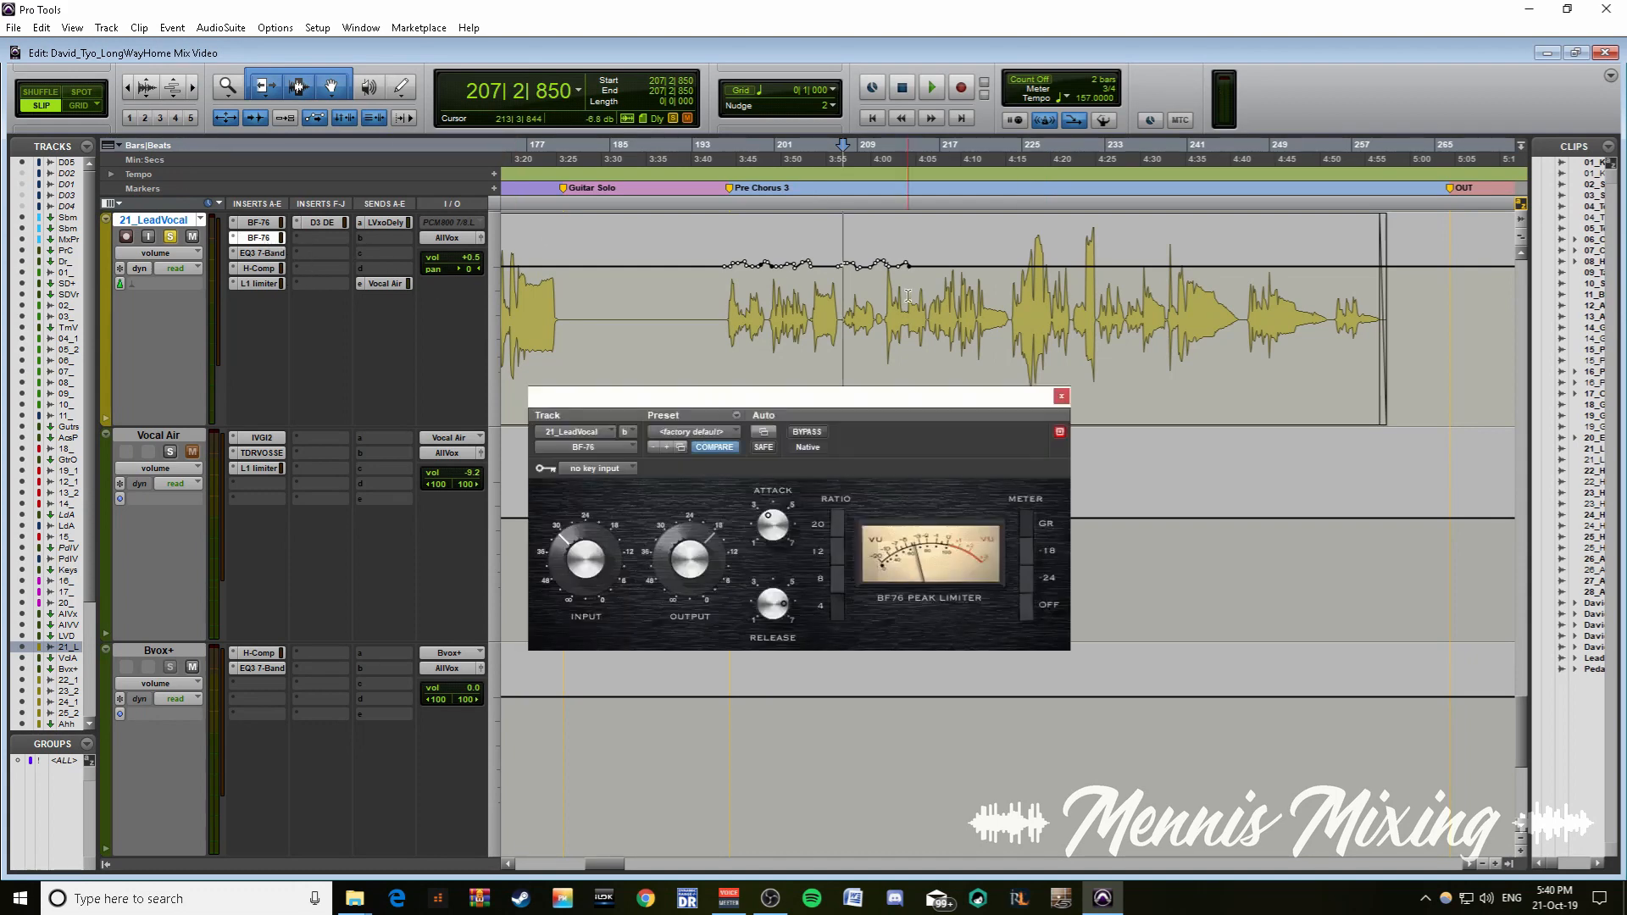
click(1010, 308)
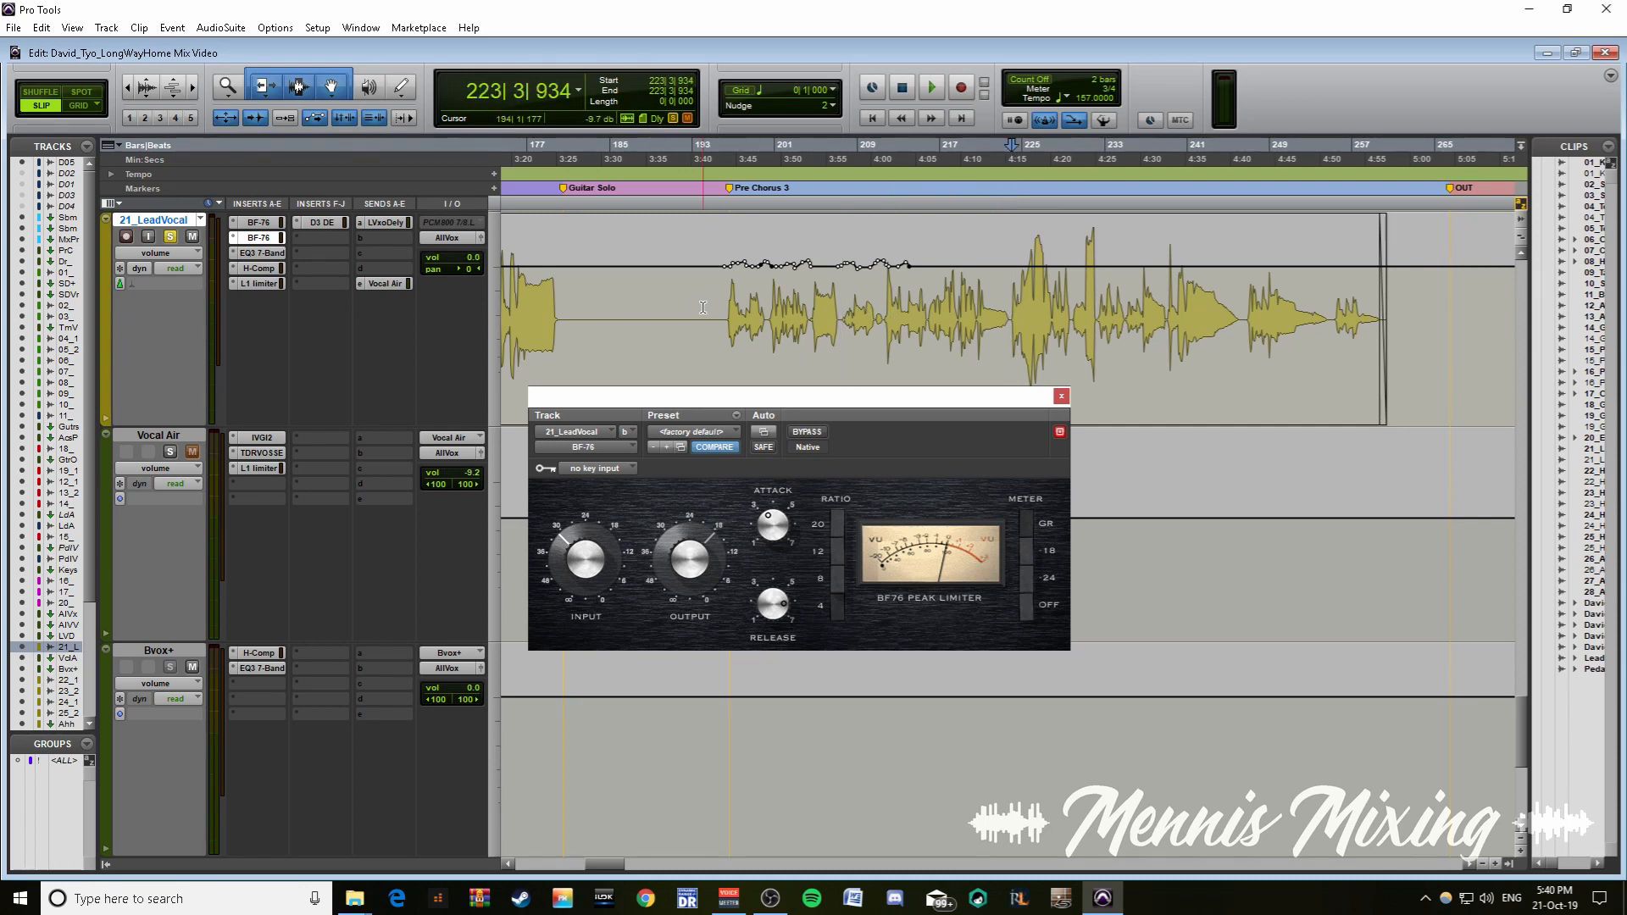
drag(731, 316, 892, 322)
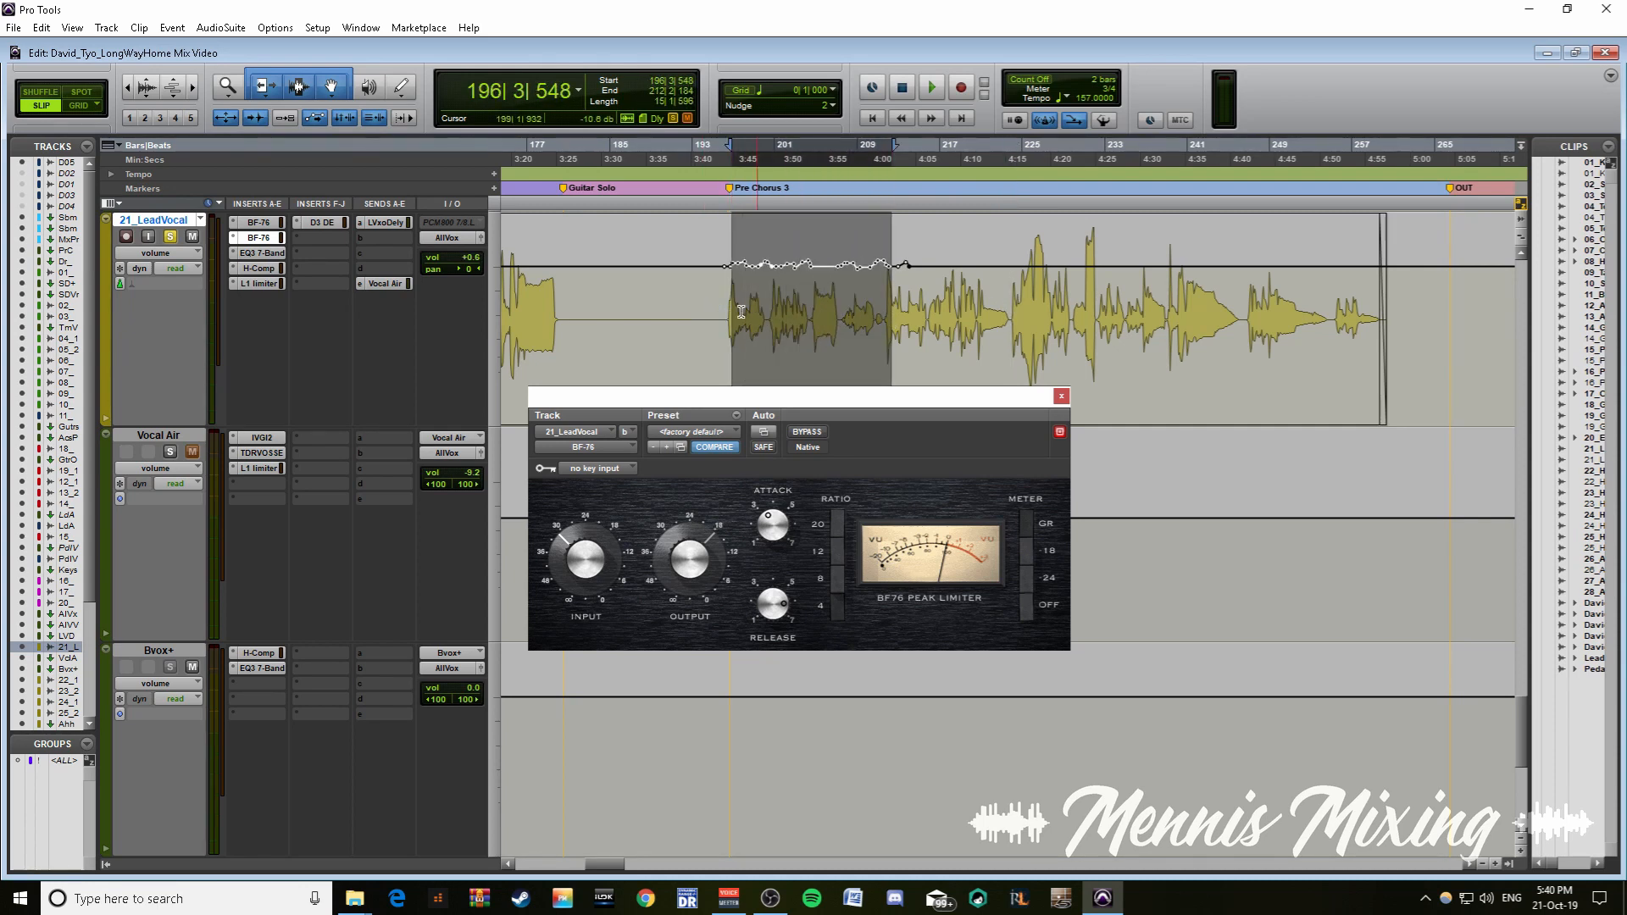
drag(729, 312, 1071, 318)
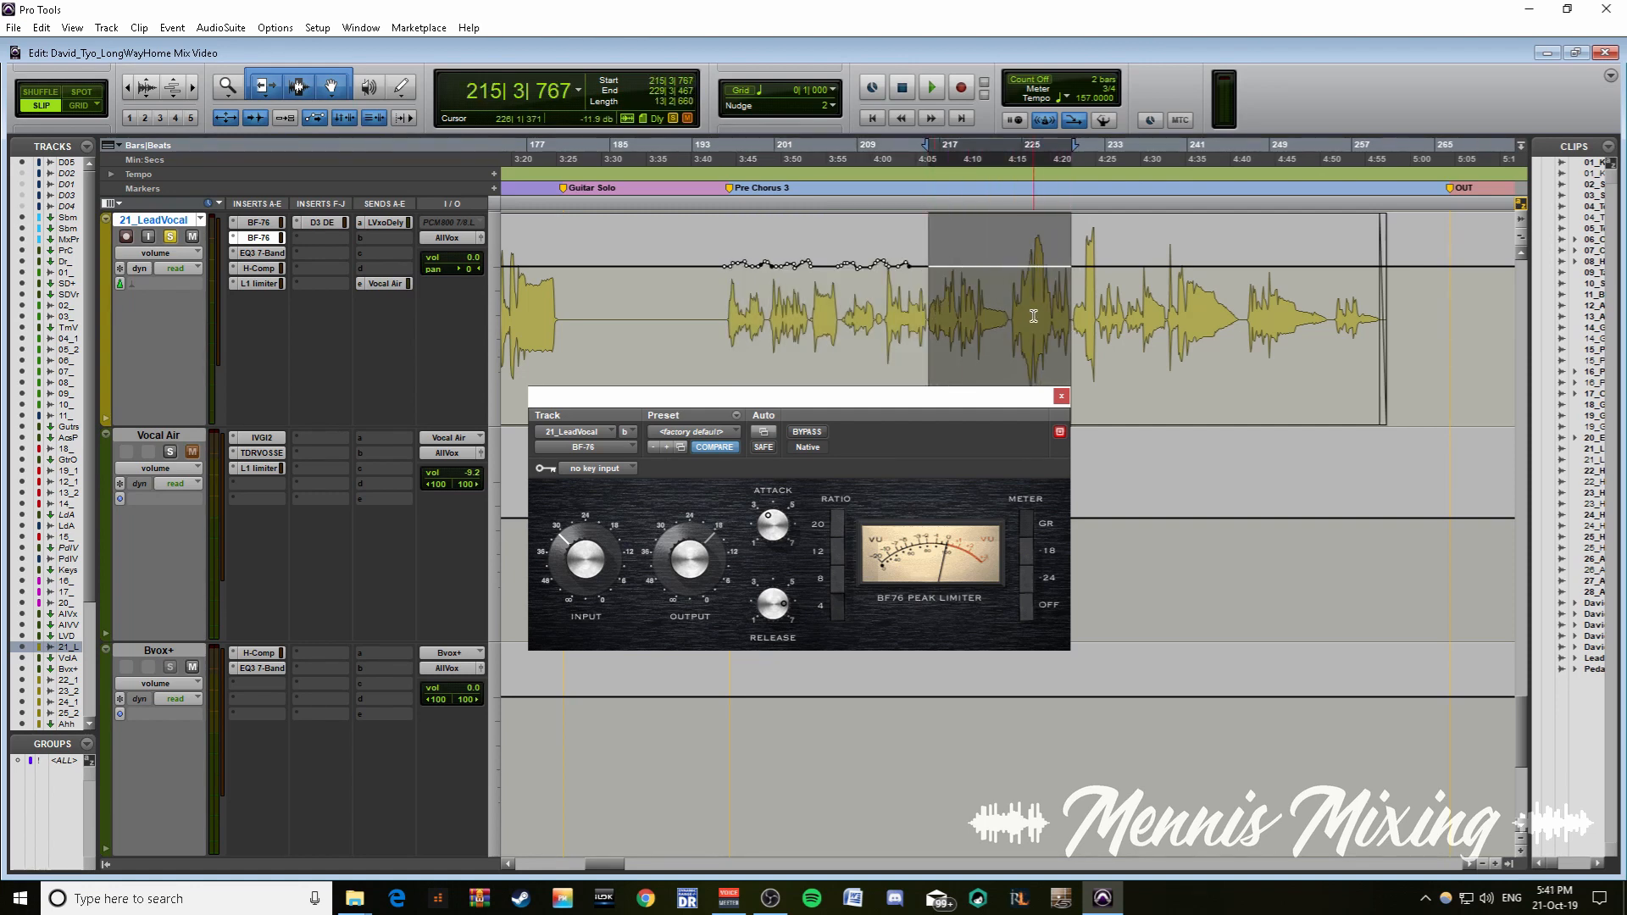
key(space)
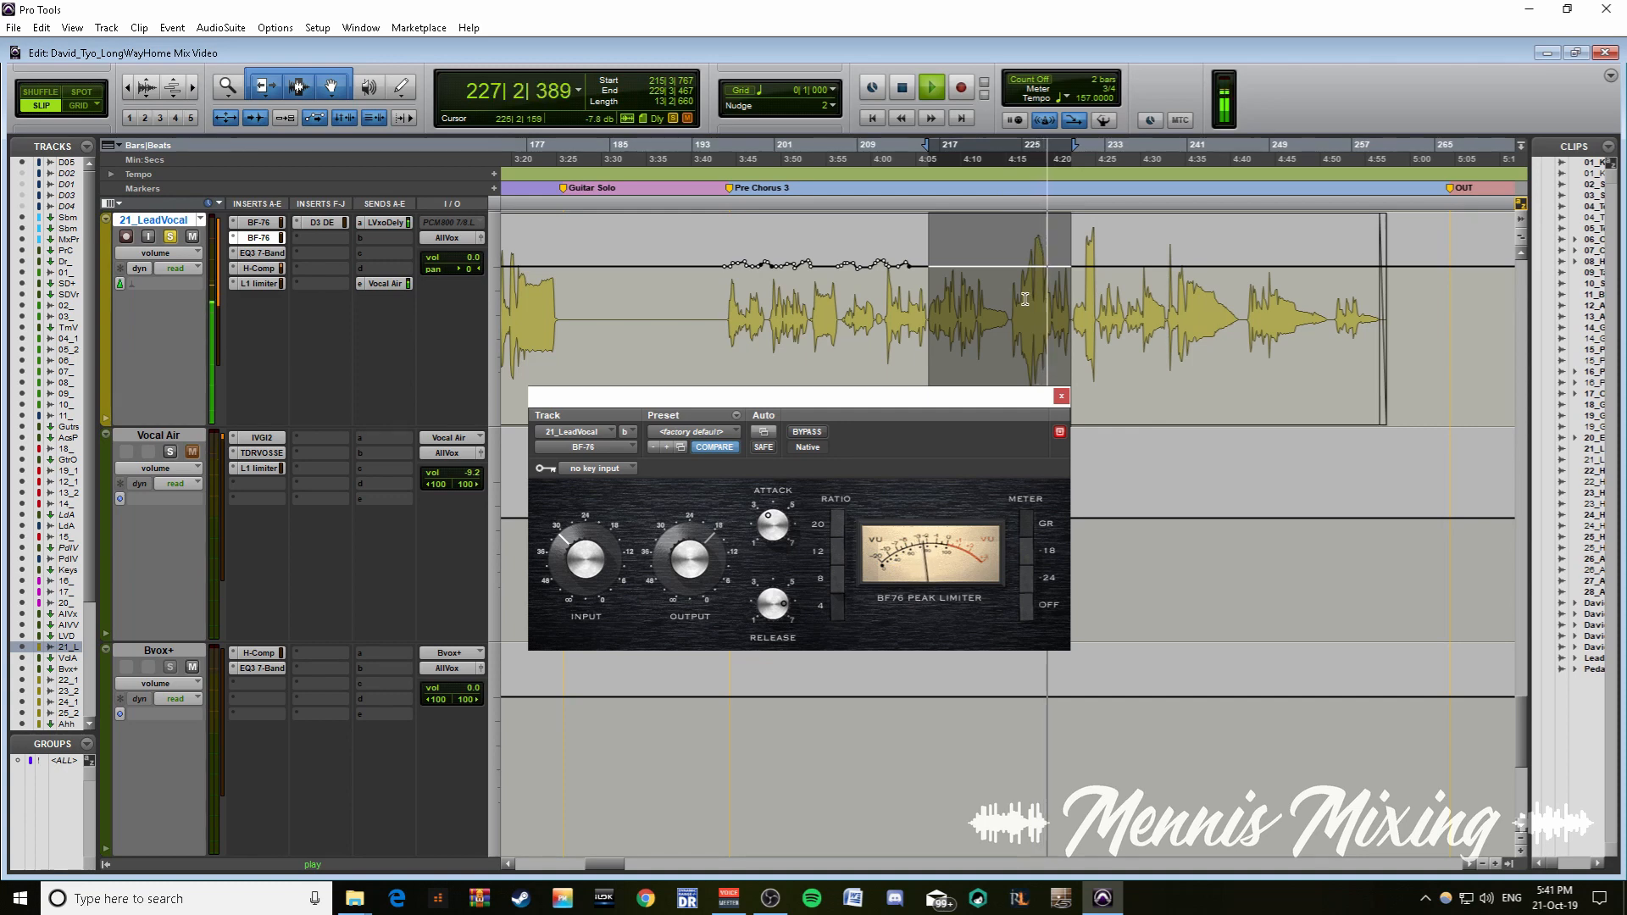
click(1076, 320)
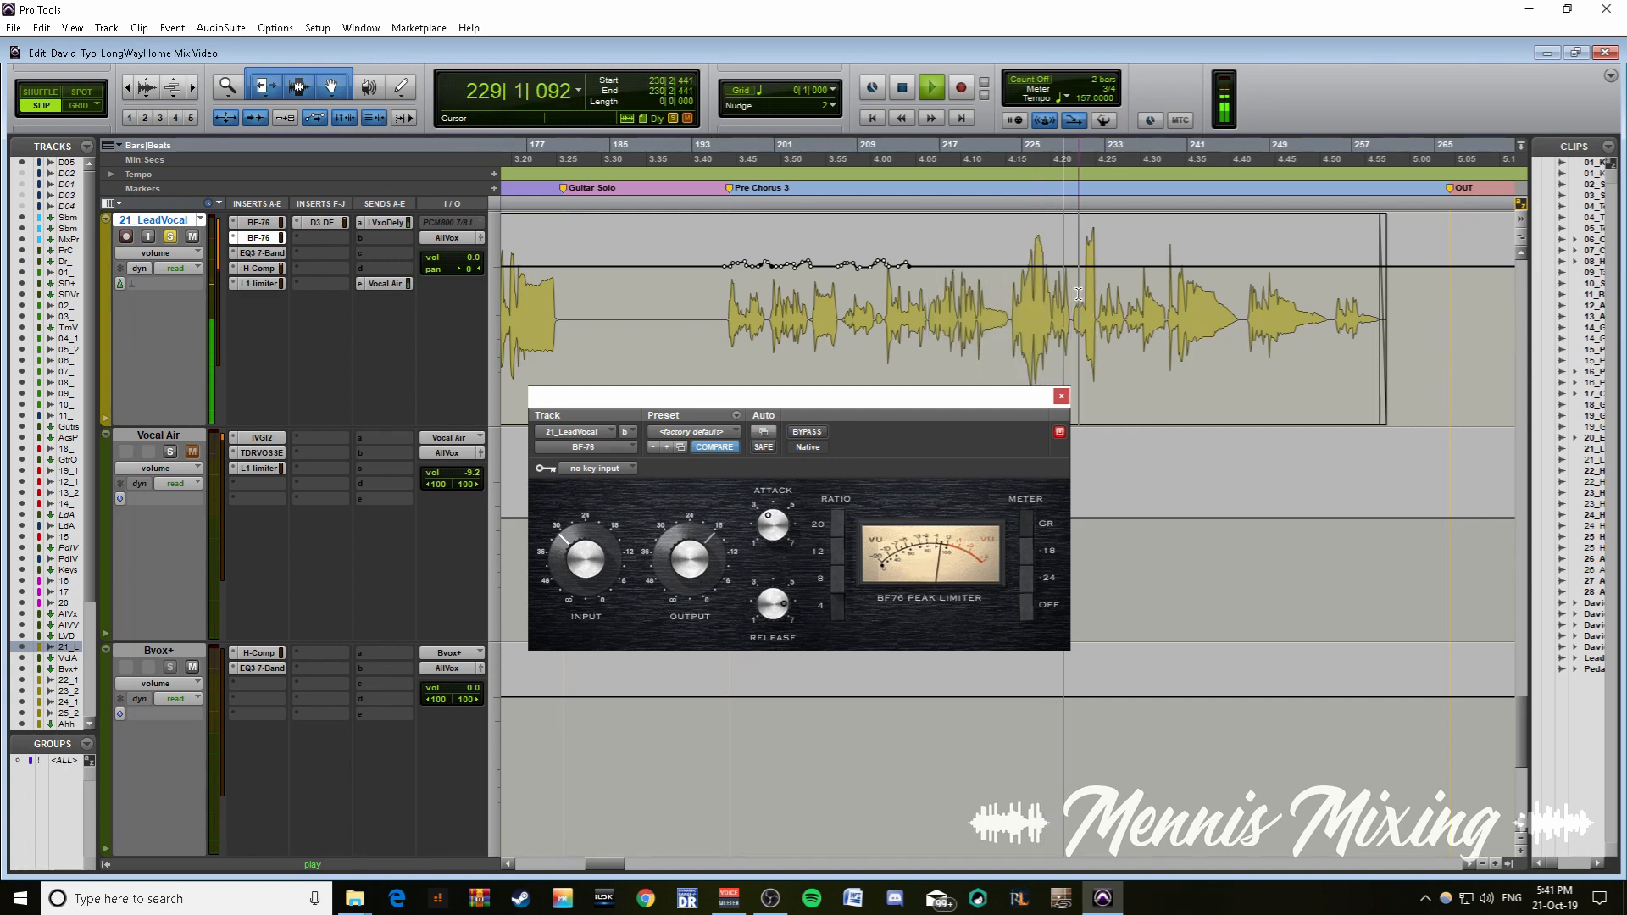
key(space)
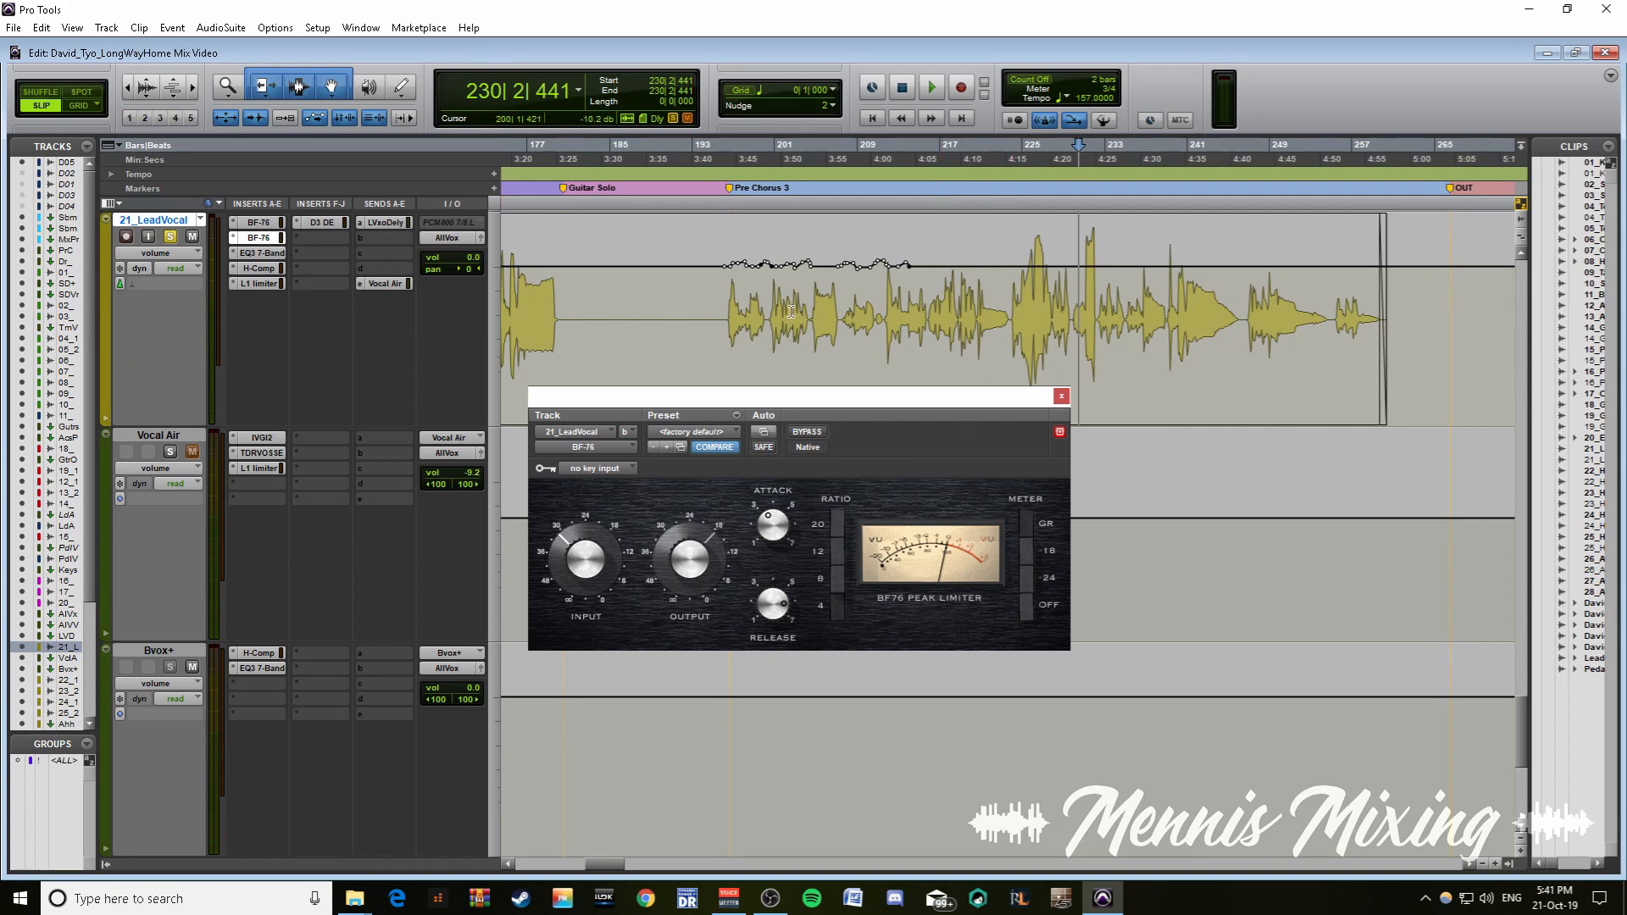
- Select about bars 196 to 246 on 21_LeadVocal and reposition the second BF-76 window below the waveform
click(276, 238)
click(275, 242)
drag(1243, 313, 727, 313)
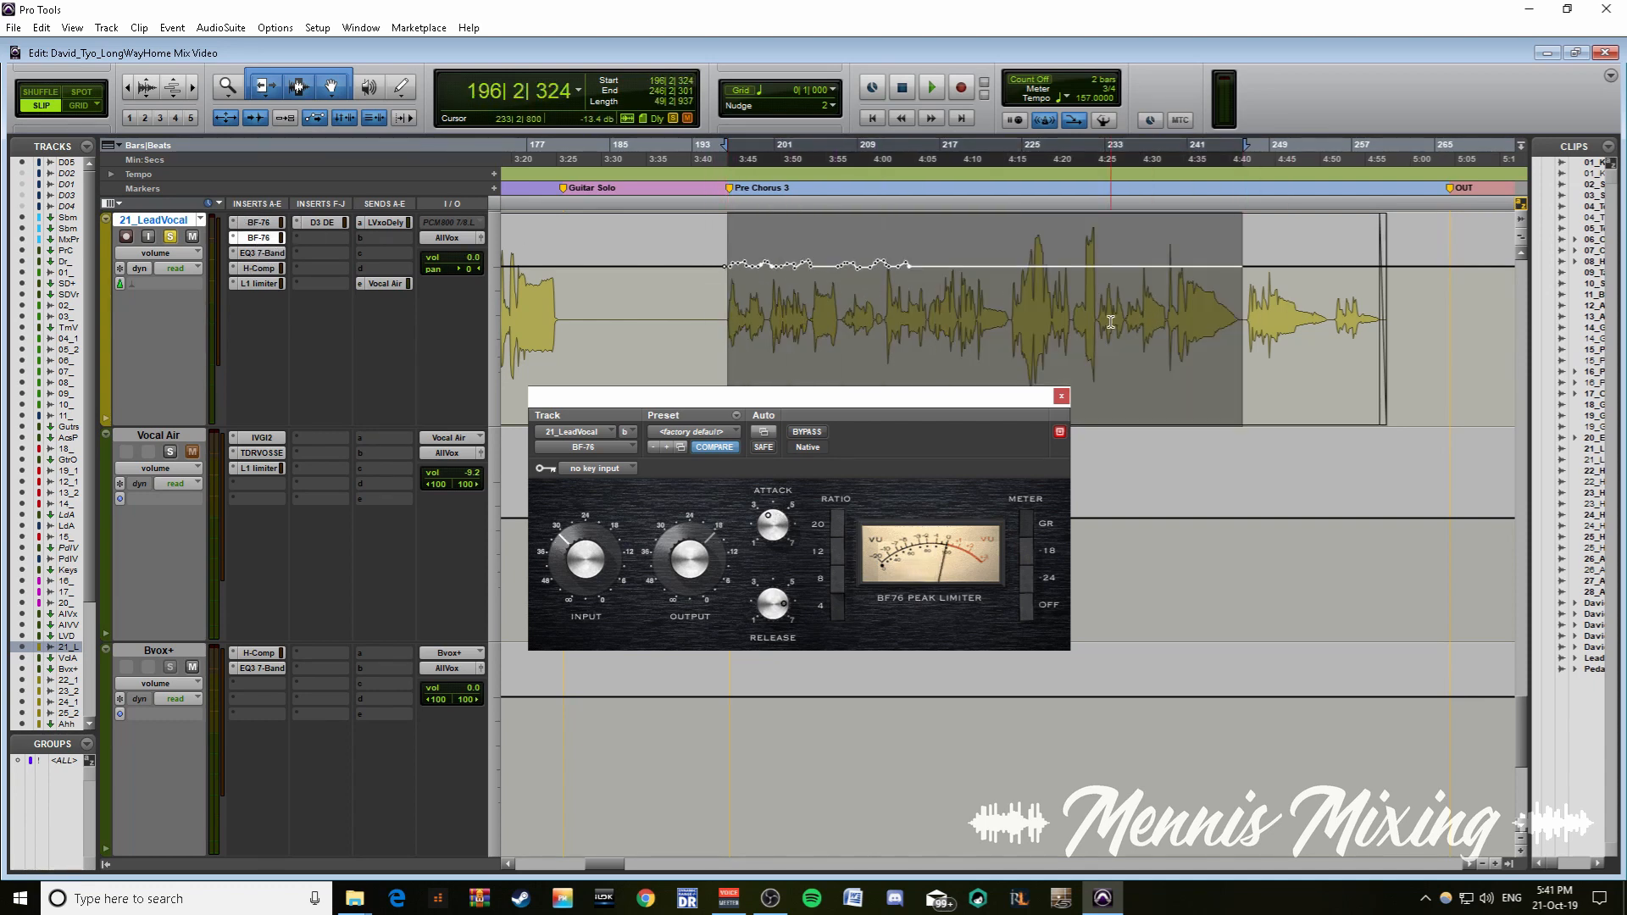
drag(875, 399, 957, 415)
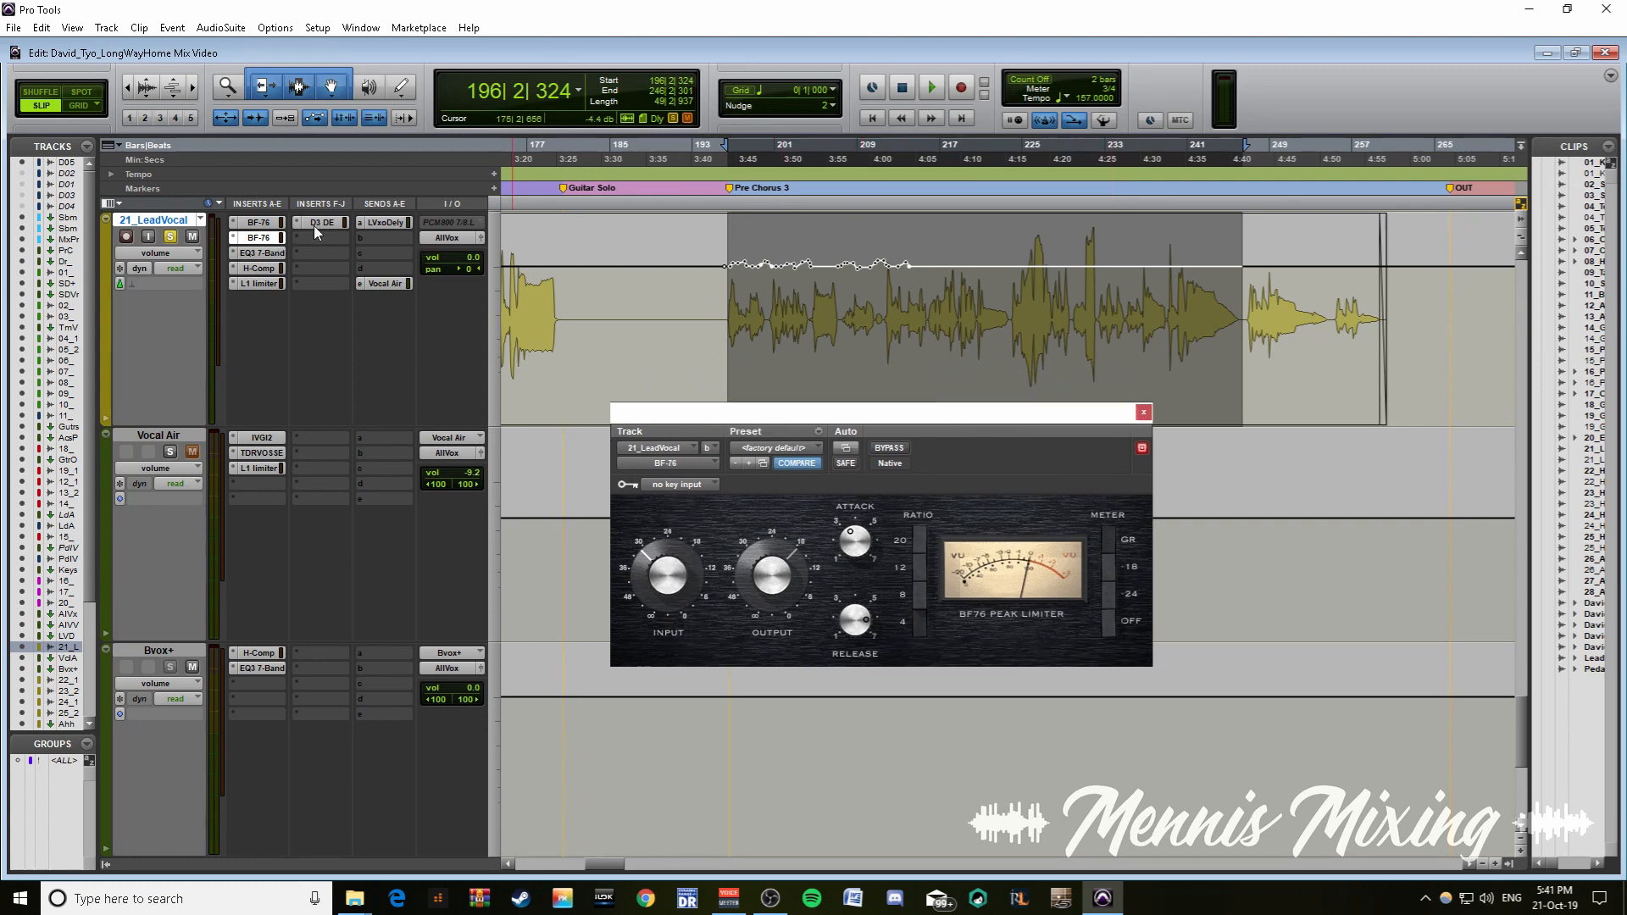
- Commit 21_LeadVocal up to the second BF-76 insert offline, setting Source Tracks to Do Nothing
right_click(256, 247)
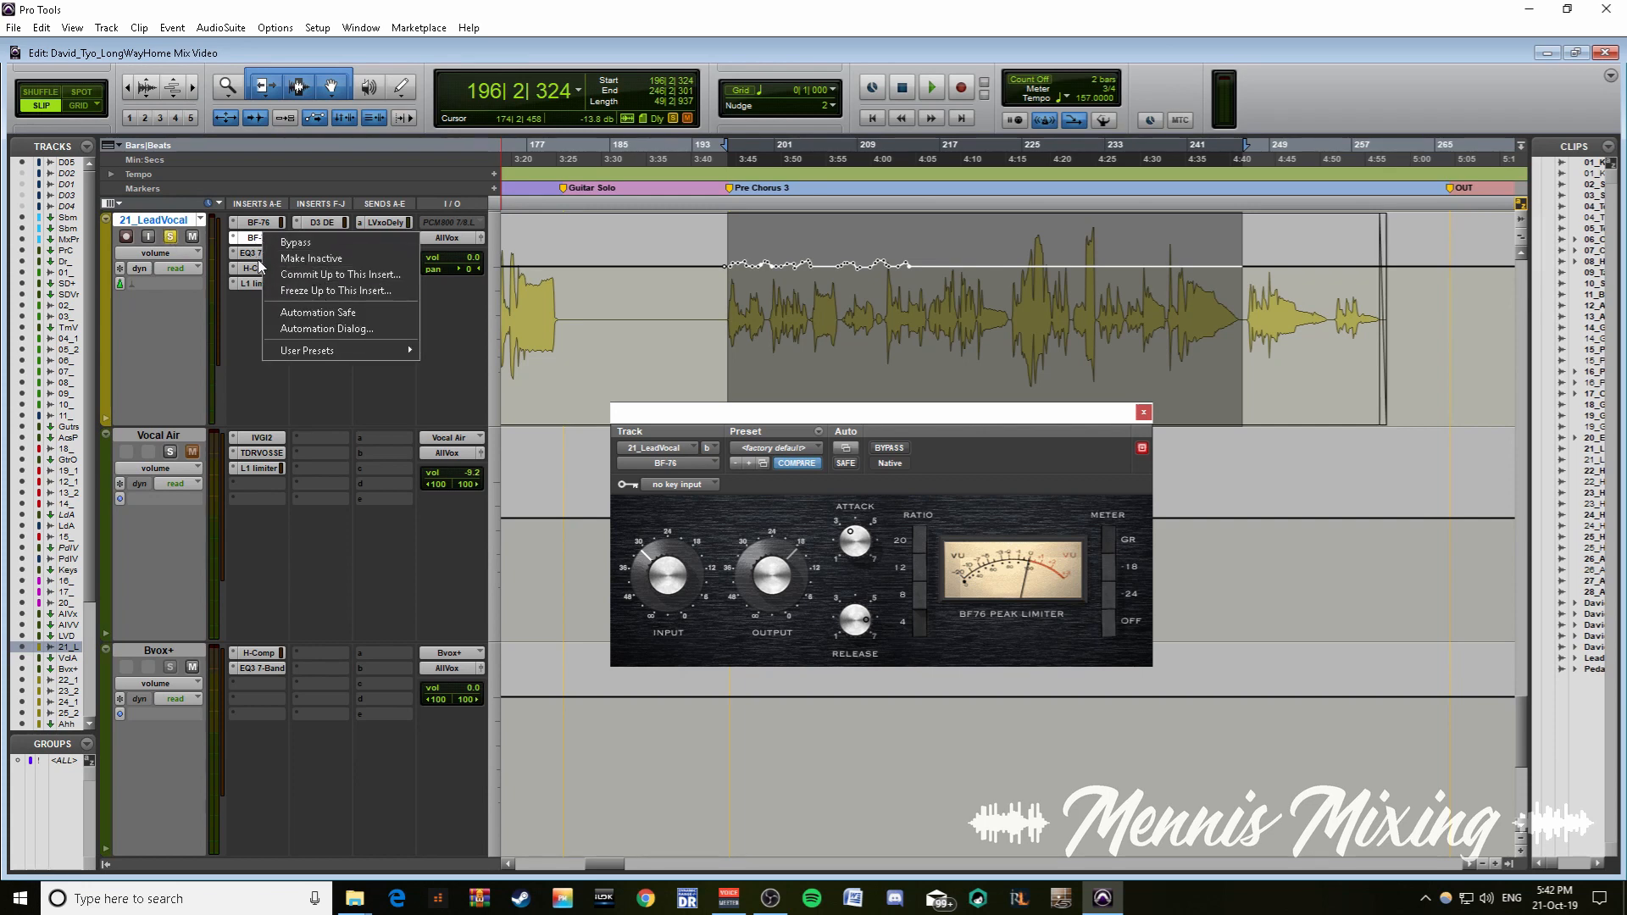
click(302, 276)
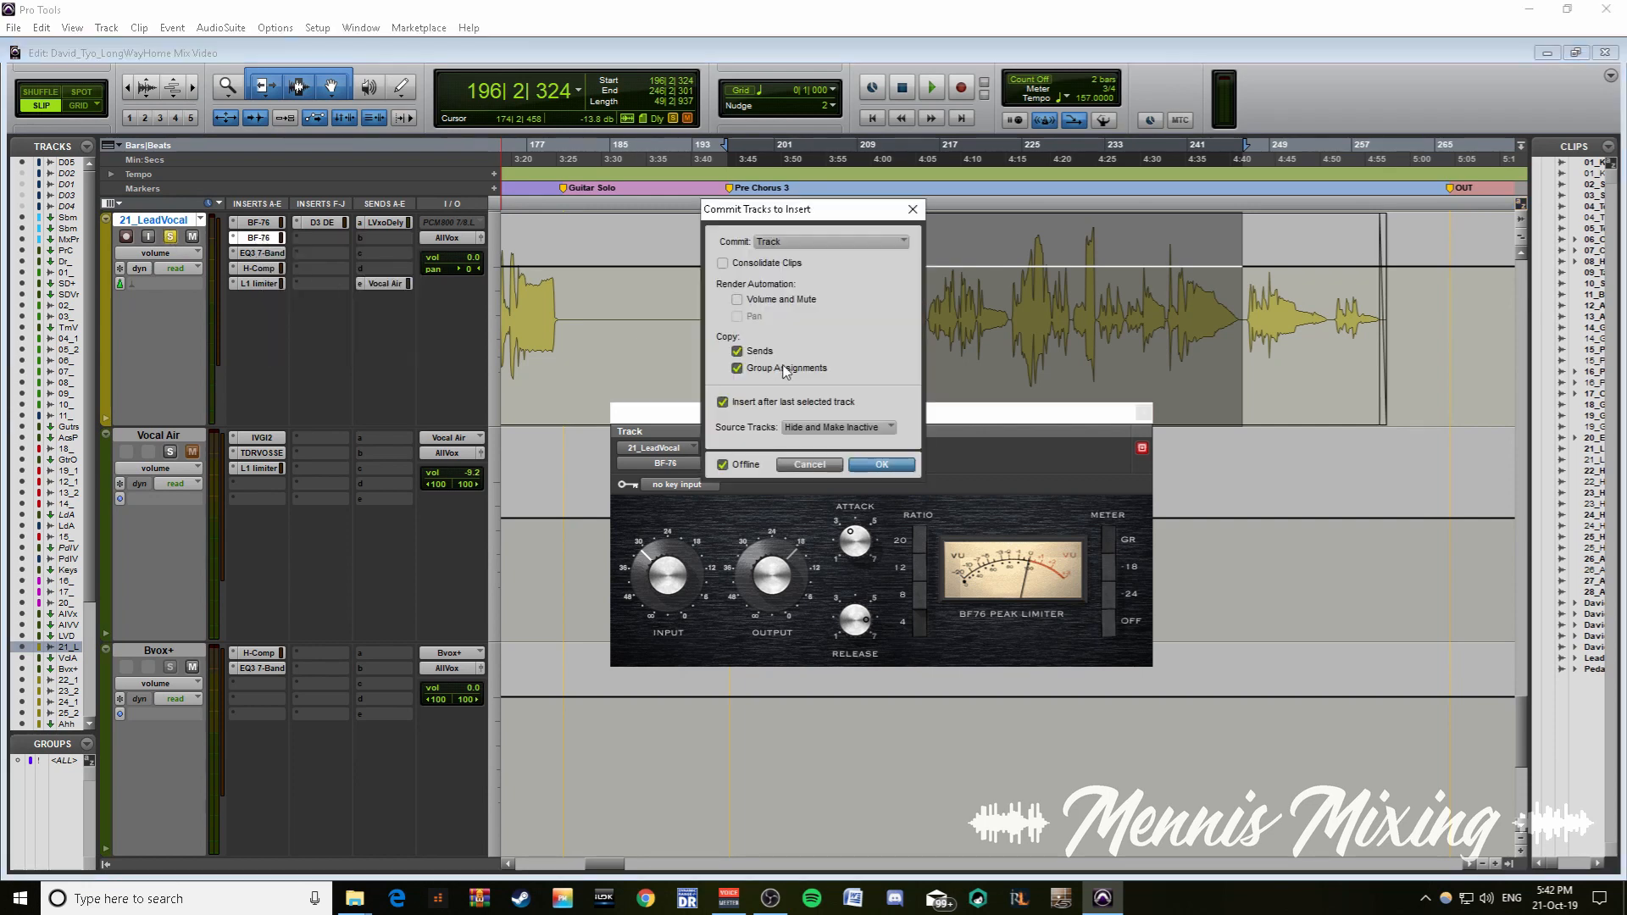
click(856, 433)
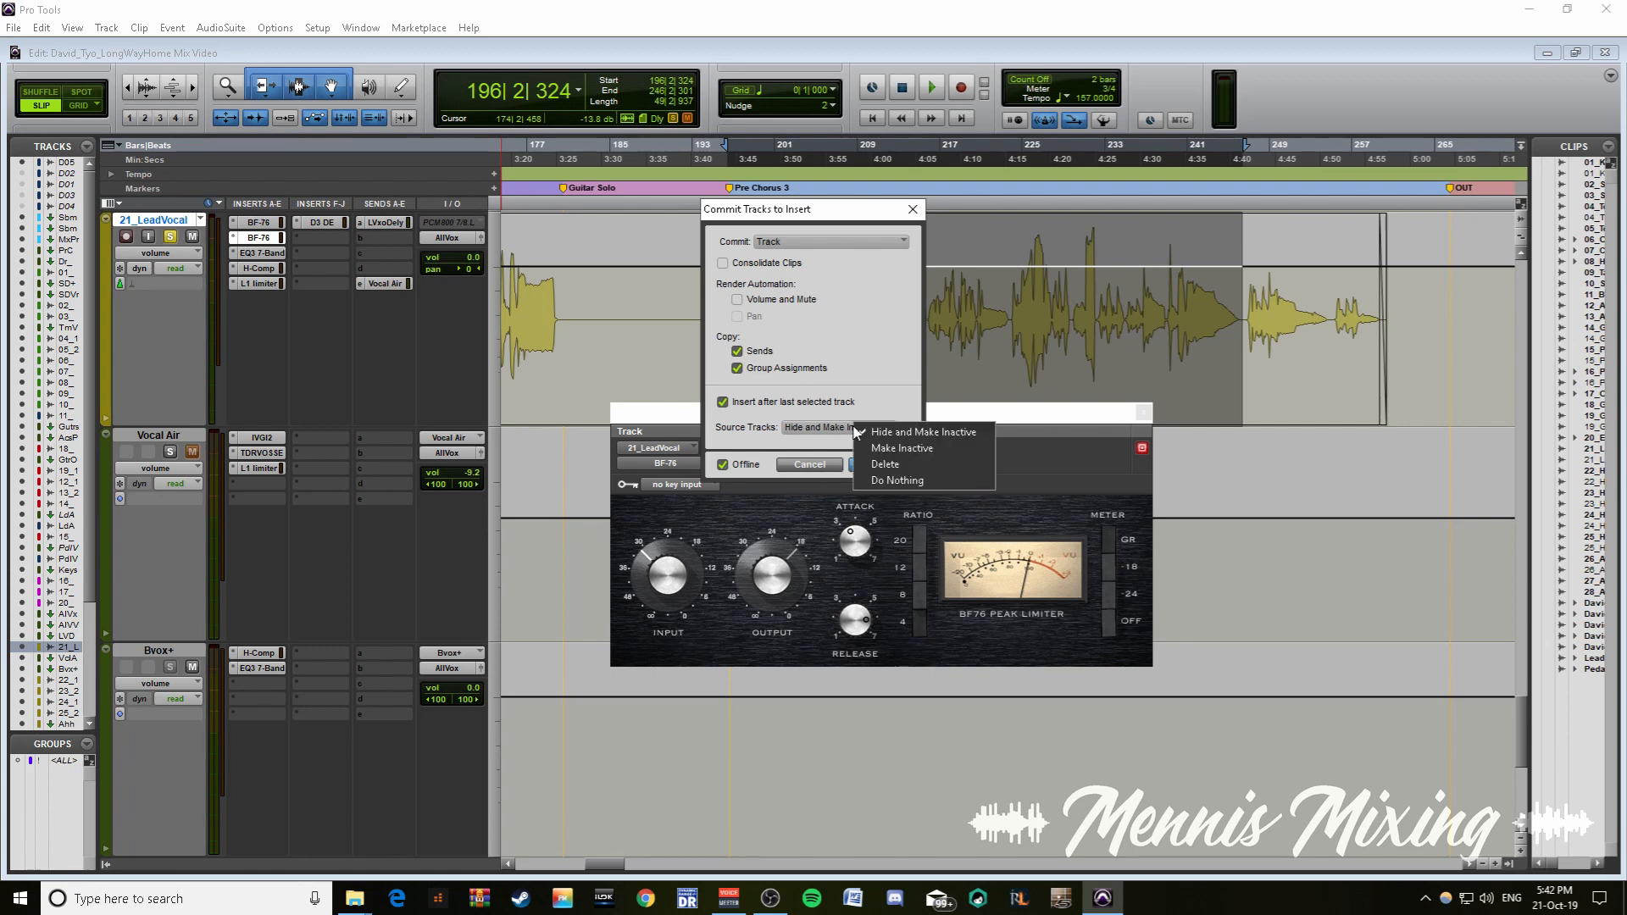
click(898, 480)
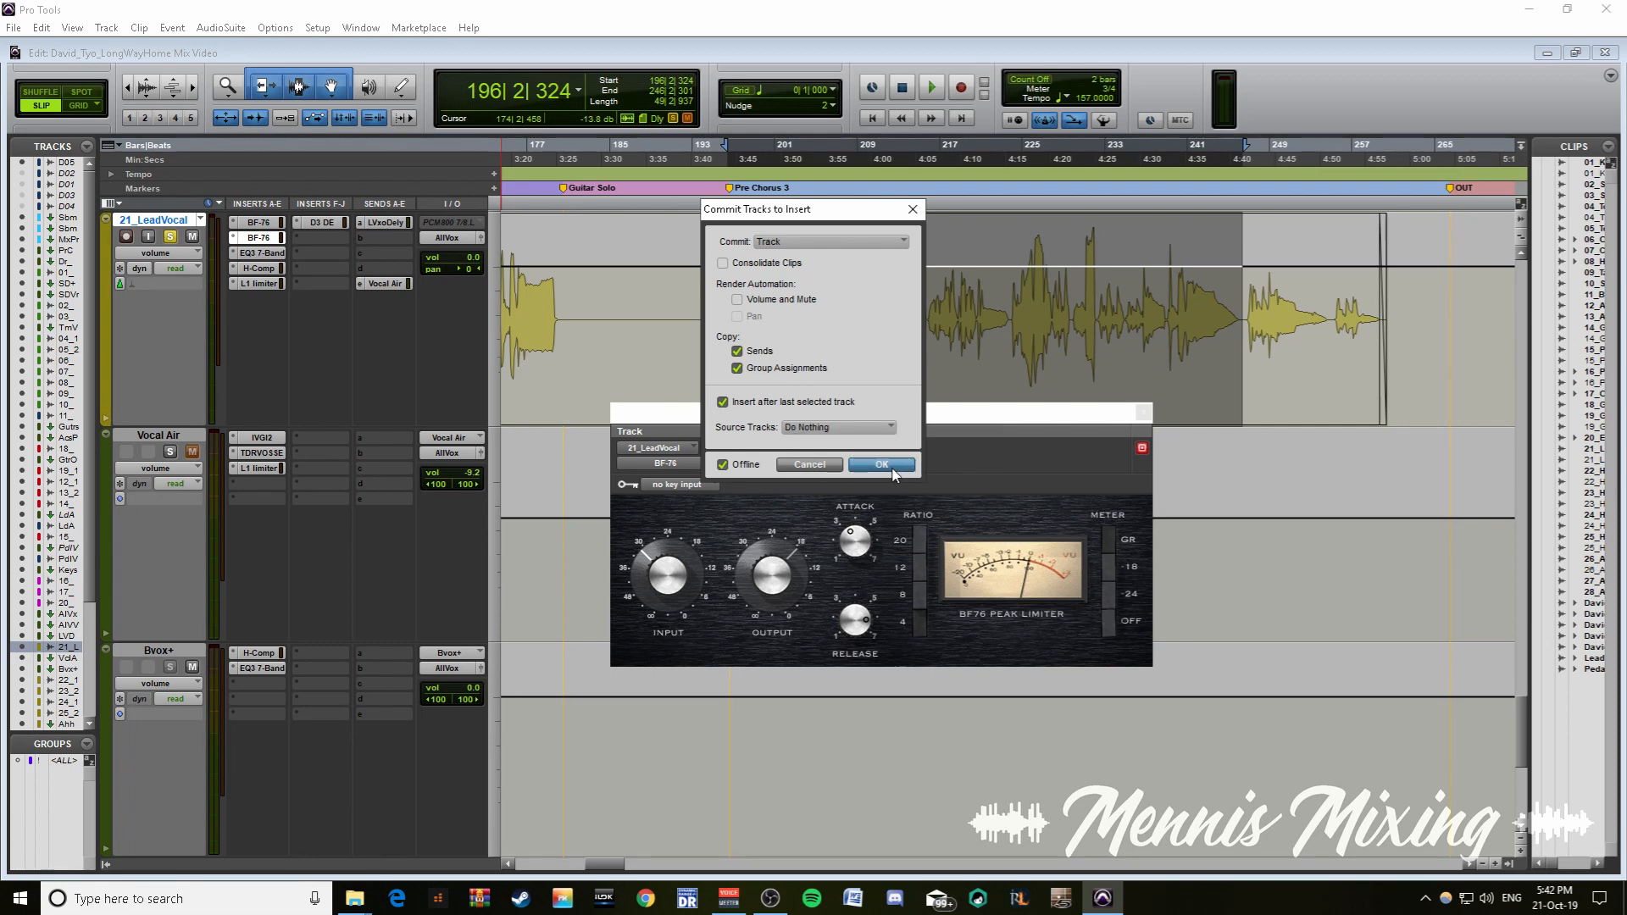
click(879, 465)
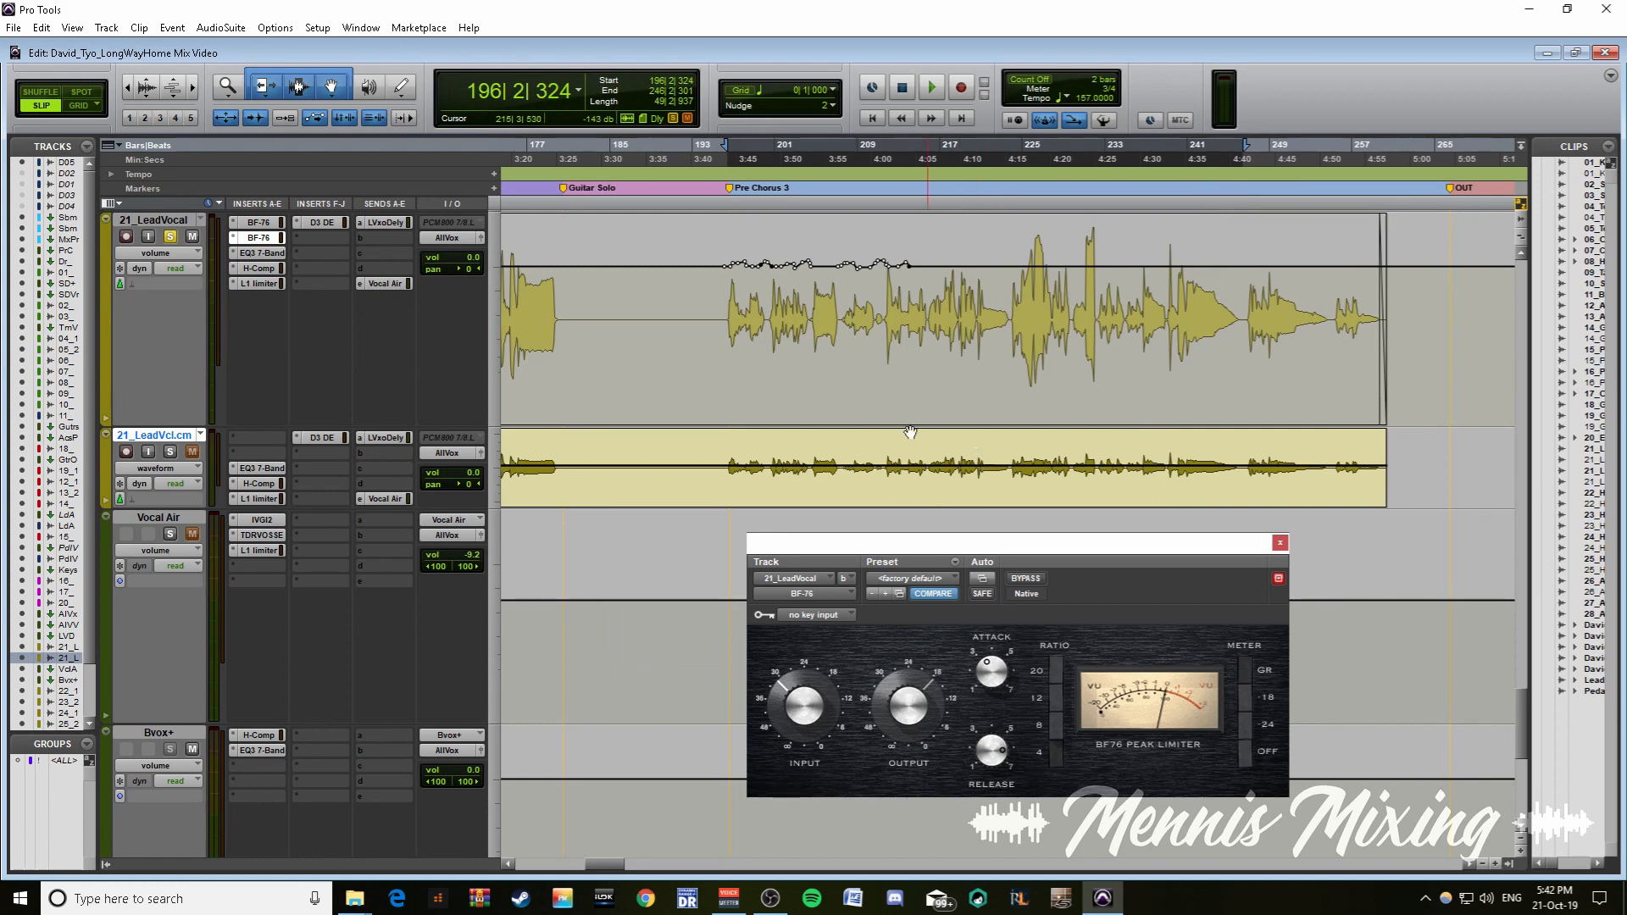
- Compare the committed lead vocal's waveform with the original 21_LeadVocal across the song, checking around bars 218 and 158
click(954, 452)
key(r)
key(r)
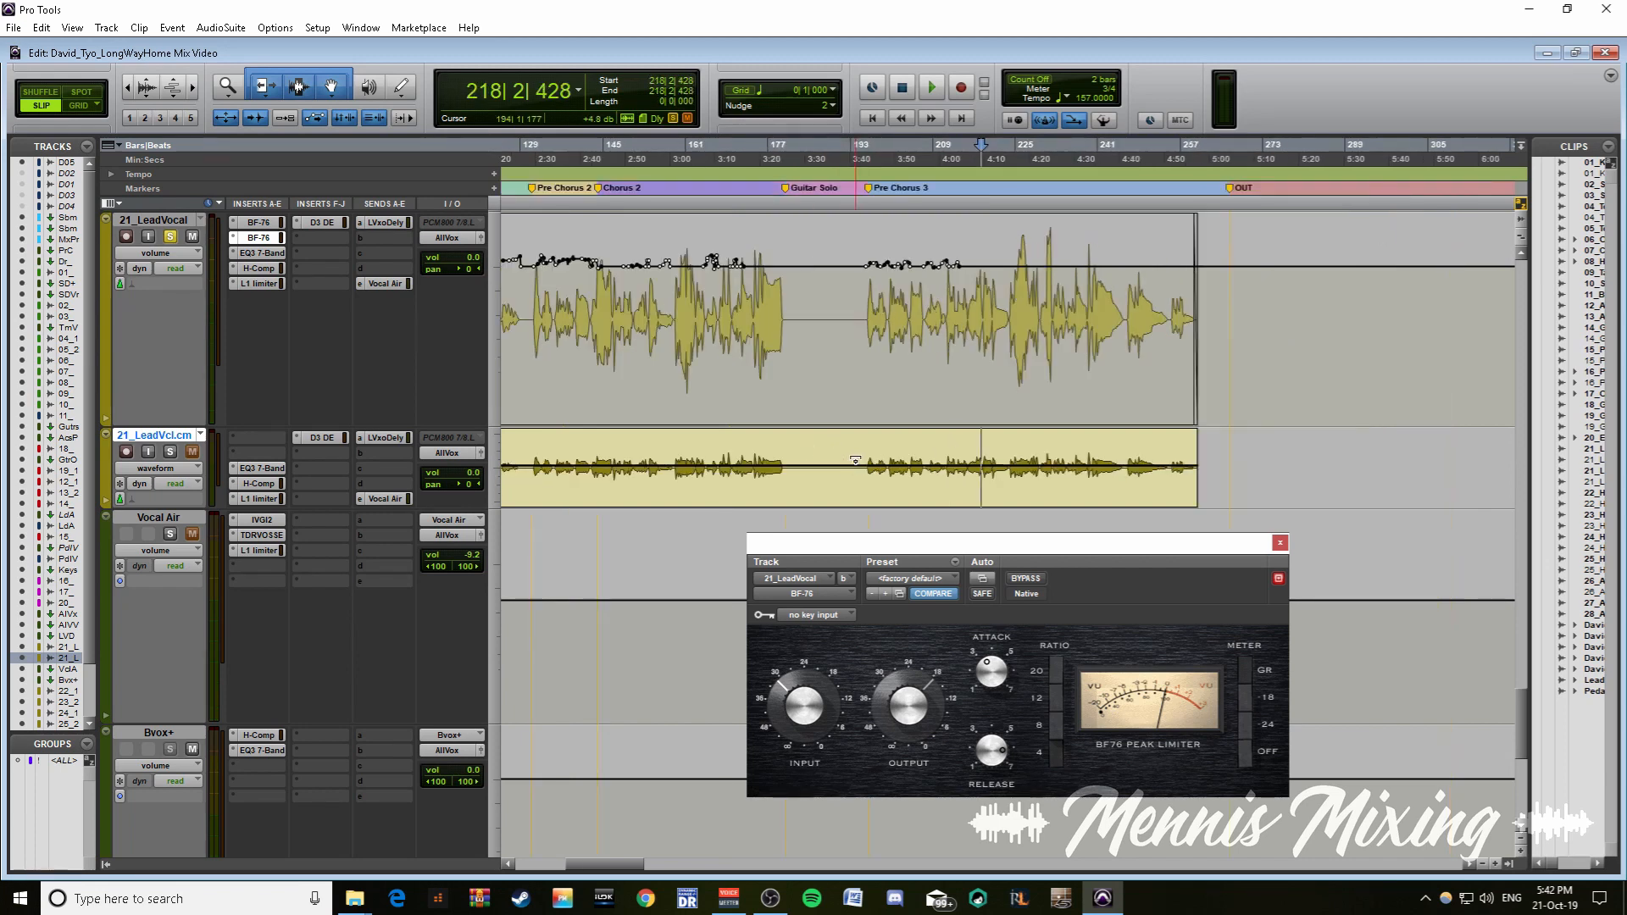
key(r)
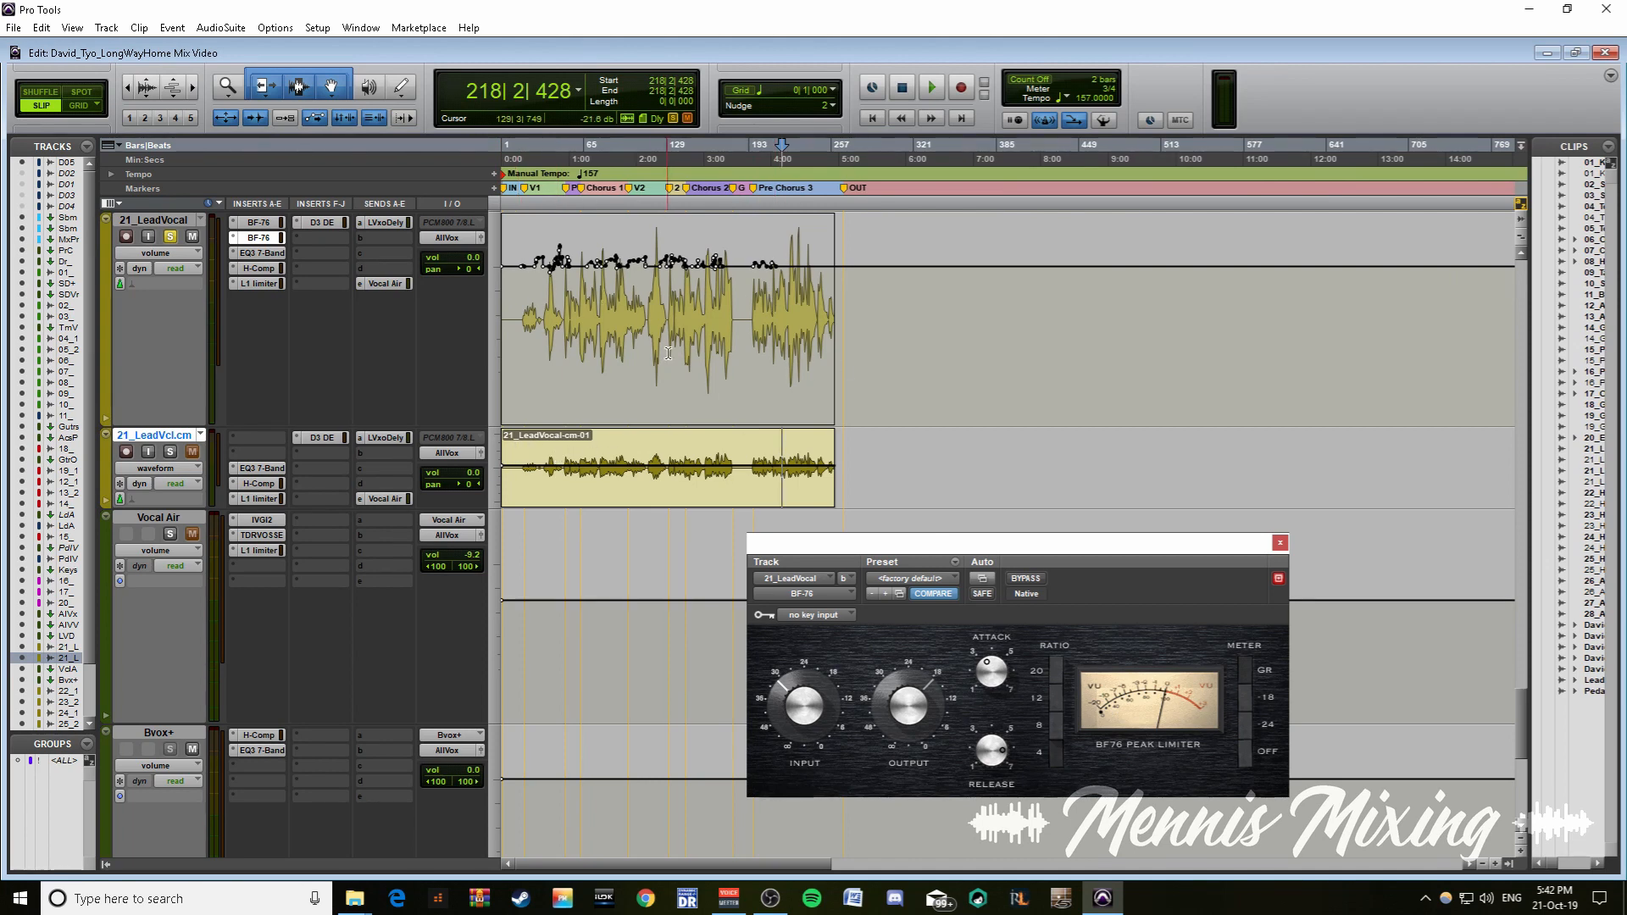
click(700, 460)
key(ctrl+bracketright)
key(ctrl+bracketright)
key(ctrl+bracketright)
key(ctrl+bracketright)
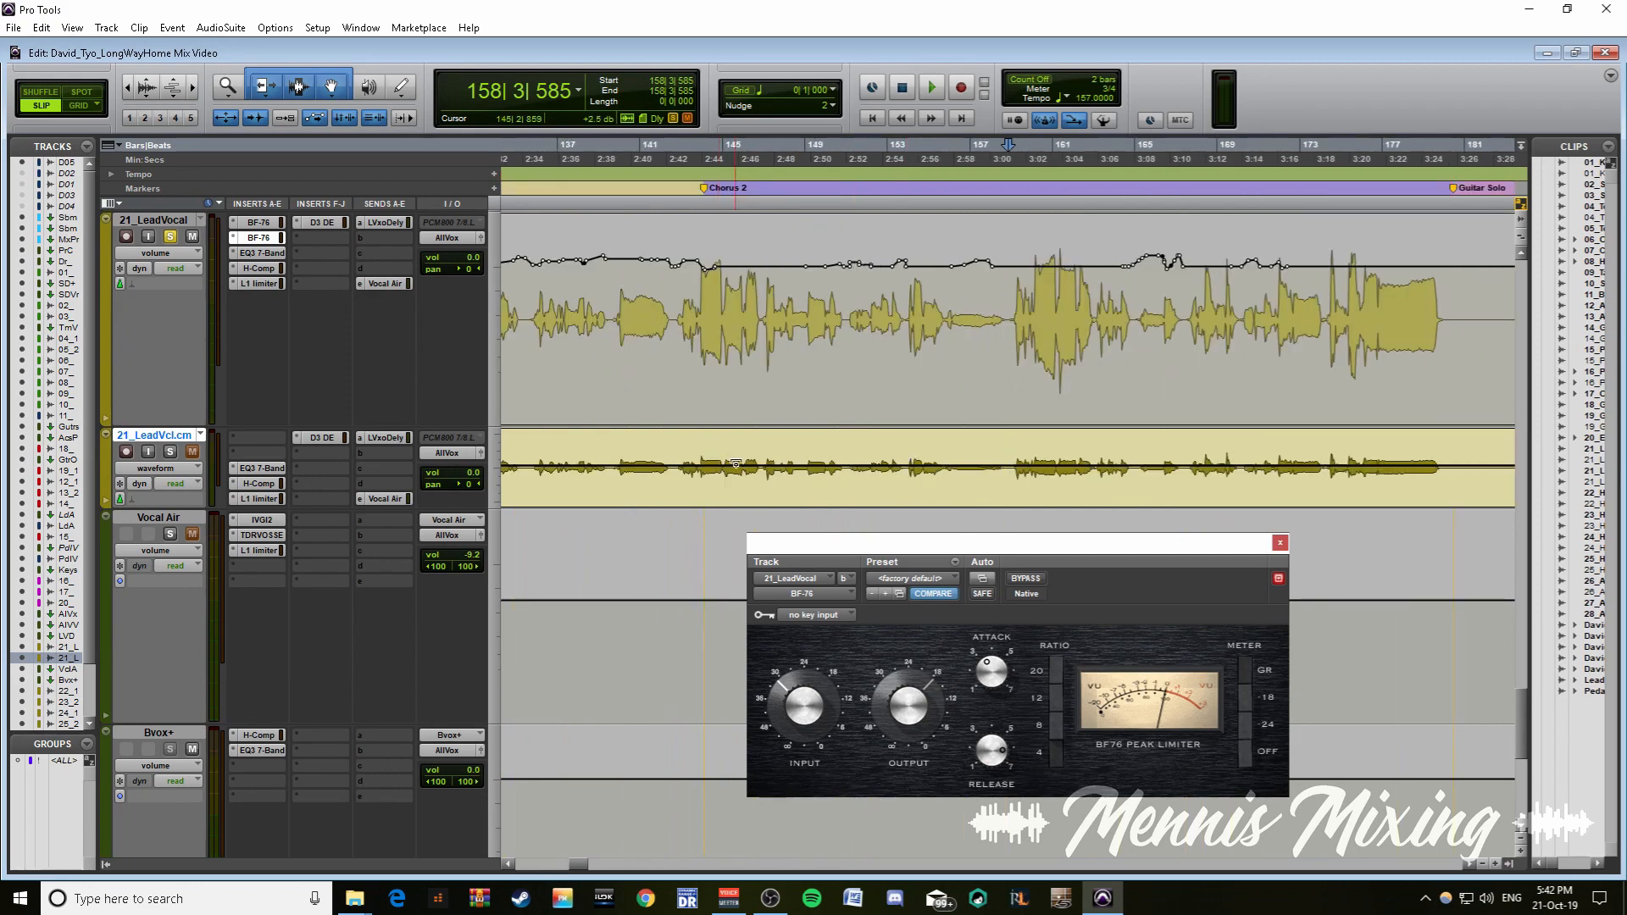
key(ctrl+bracketright)
- Show the whole song in the timeline, and hide and make inactive the committed lead vocal track
key(alt+a)
right_click(162, 437)
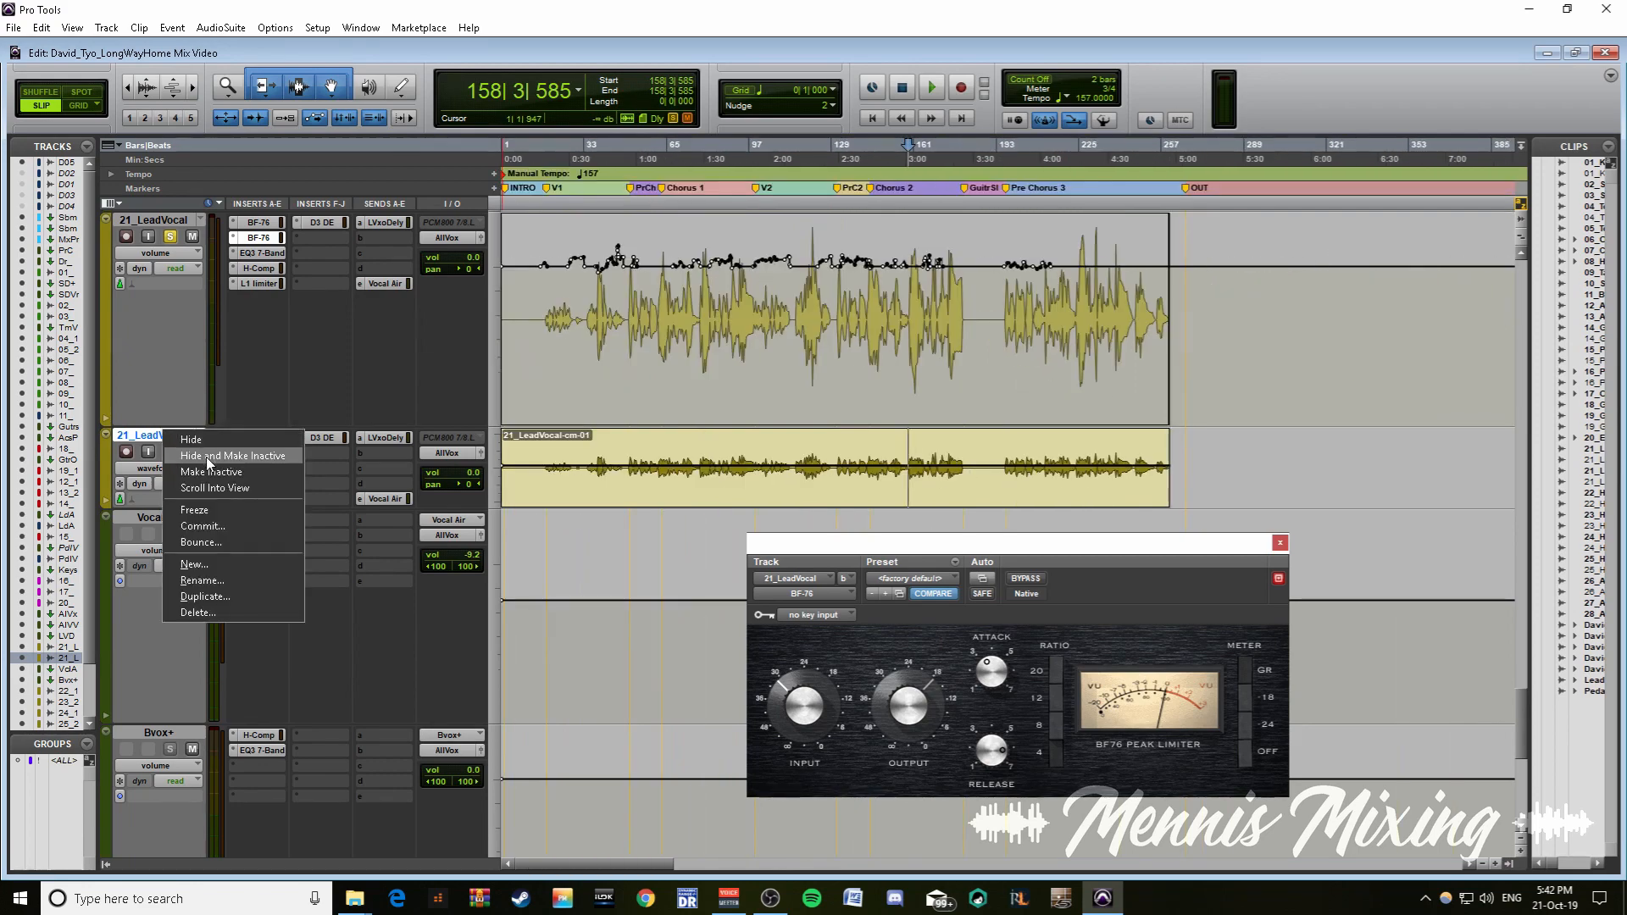
click(207, 457)
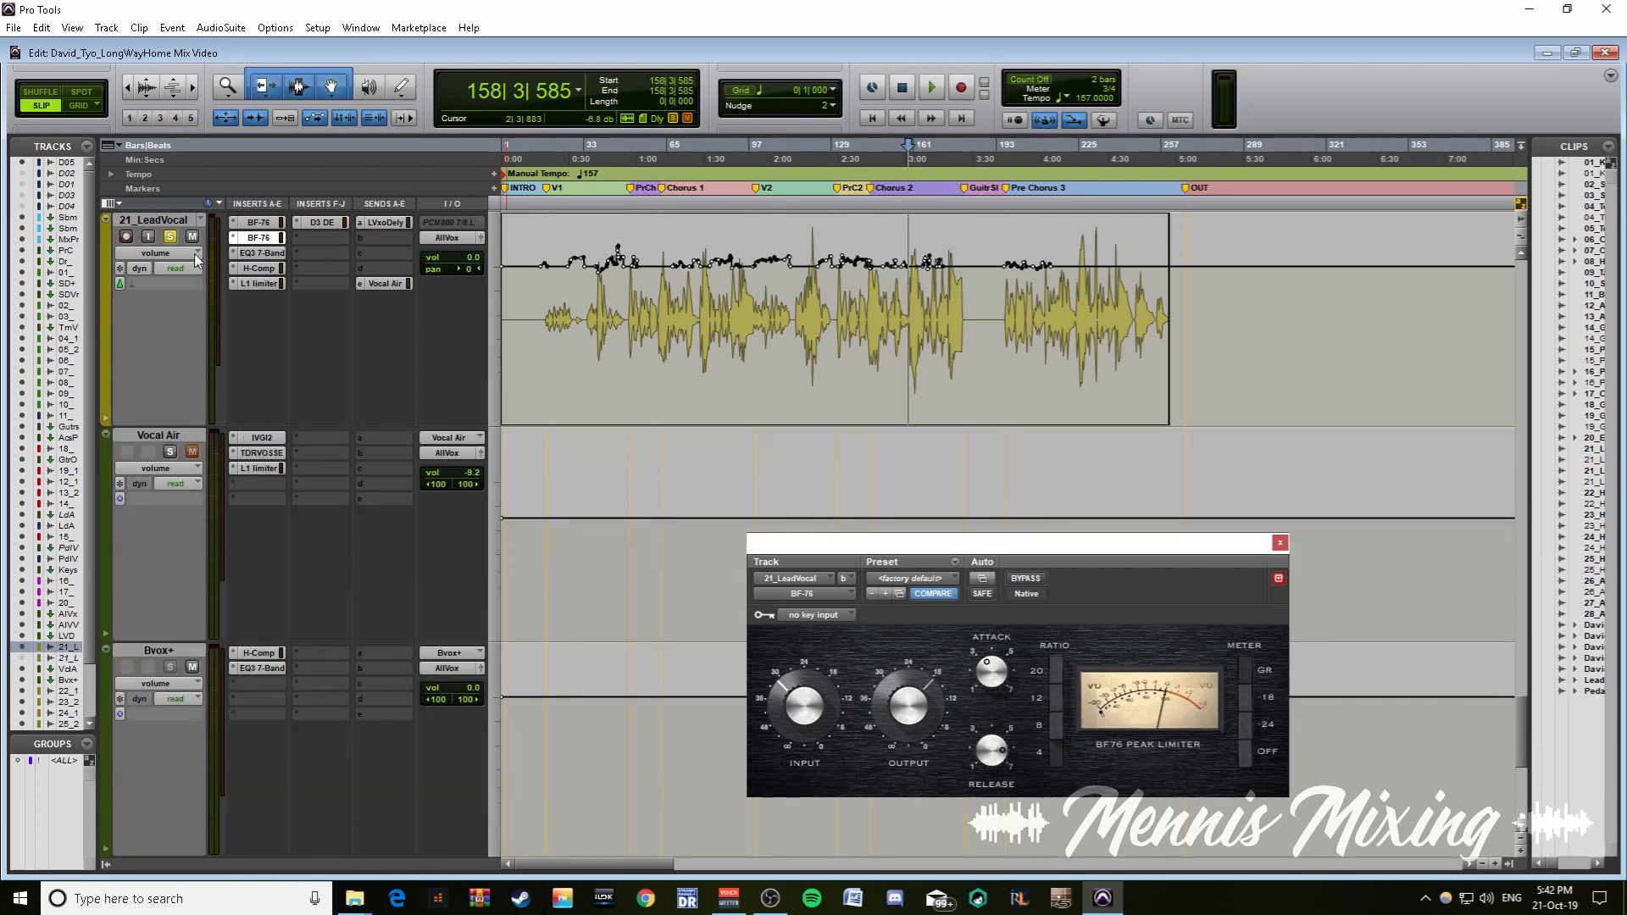
- Open the EQ3 7-Band insert on 21_LeadVocal, position it below the waveform to examine its filter settings, and close it
click(262, 255)
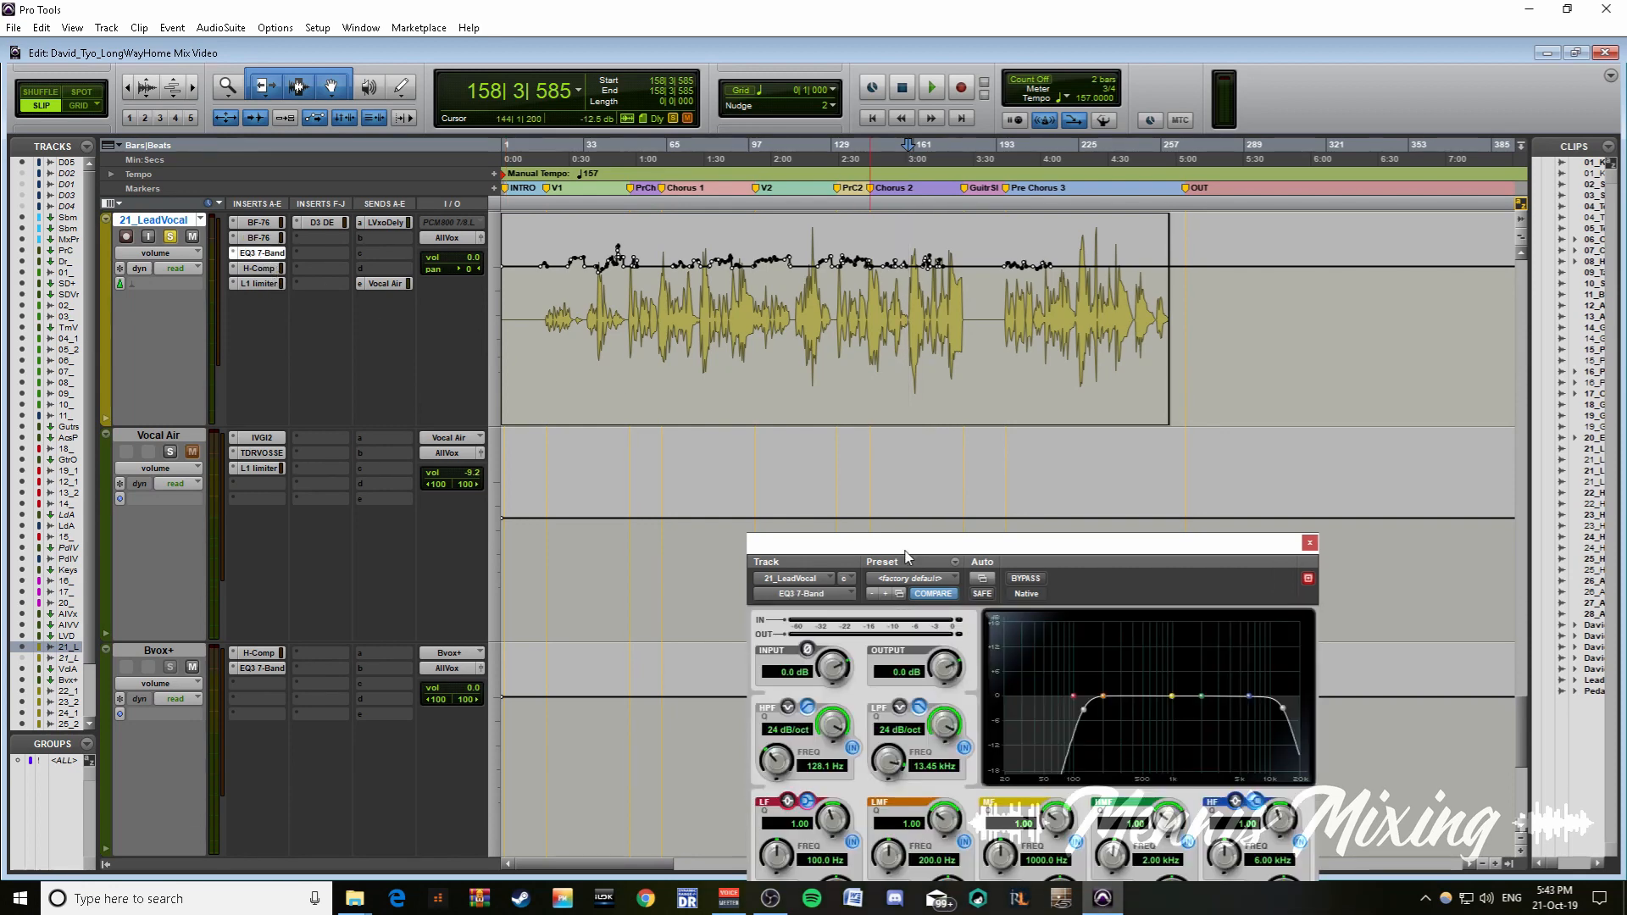
drag(926, 601, 836, 394)
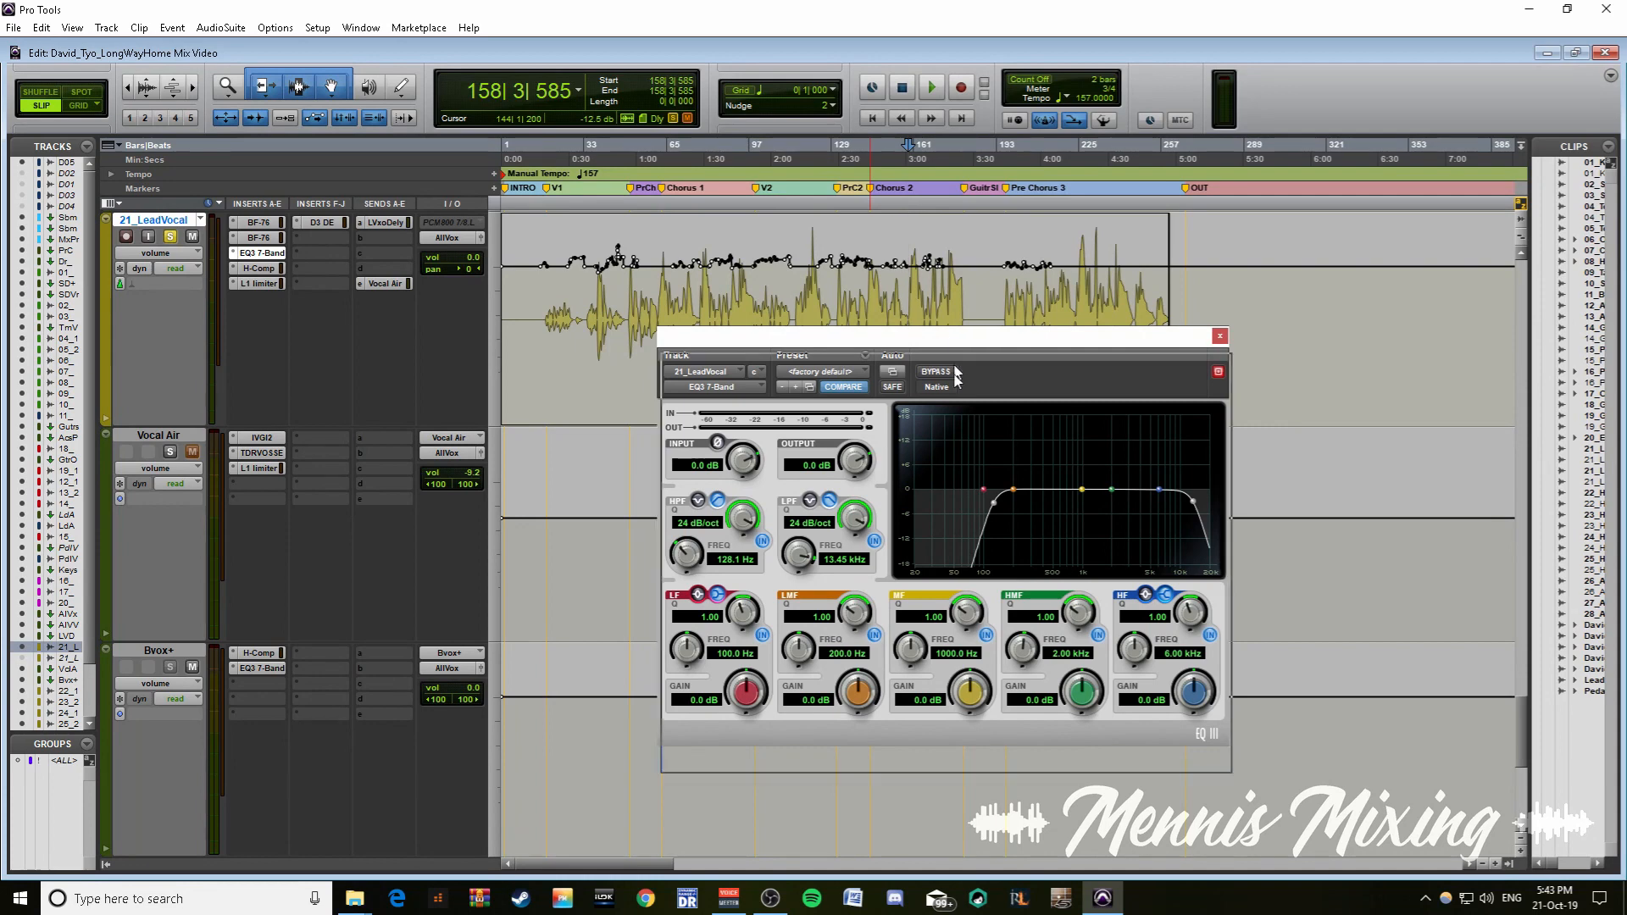
drag(963, 374, 965, 439)
drag(1059, 407, 975, 405)
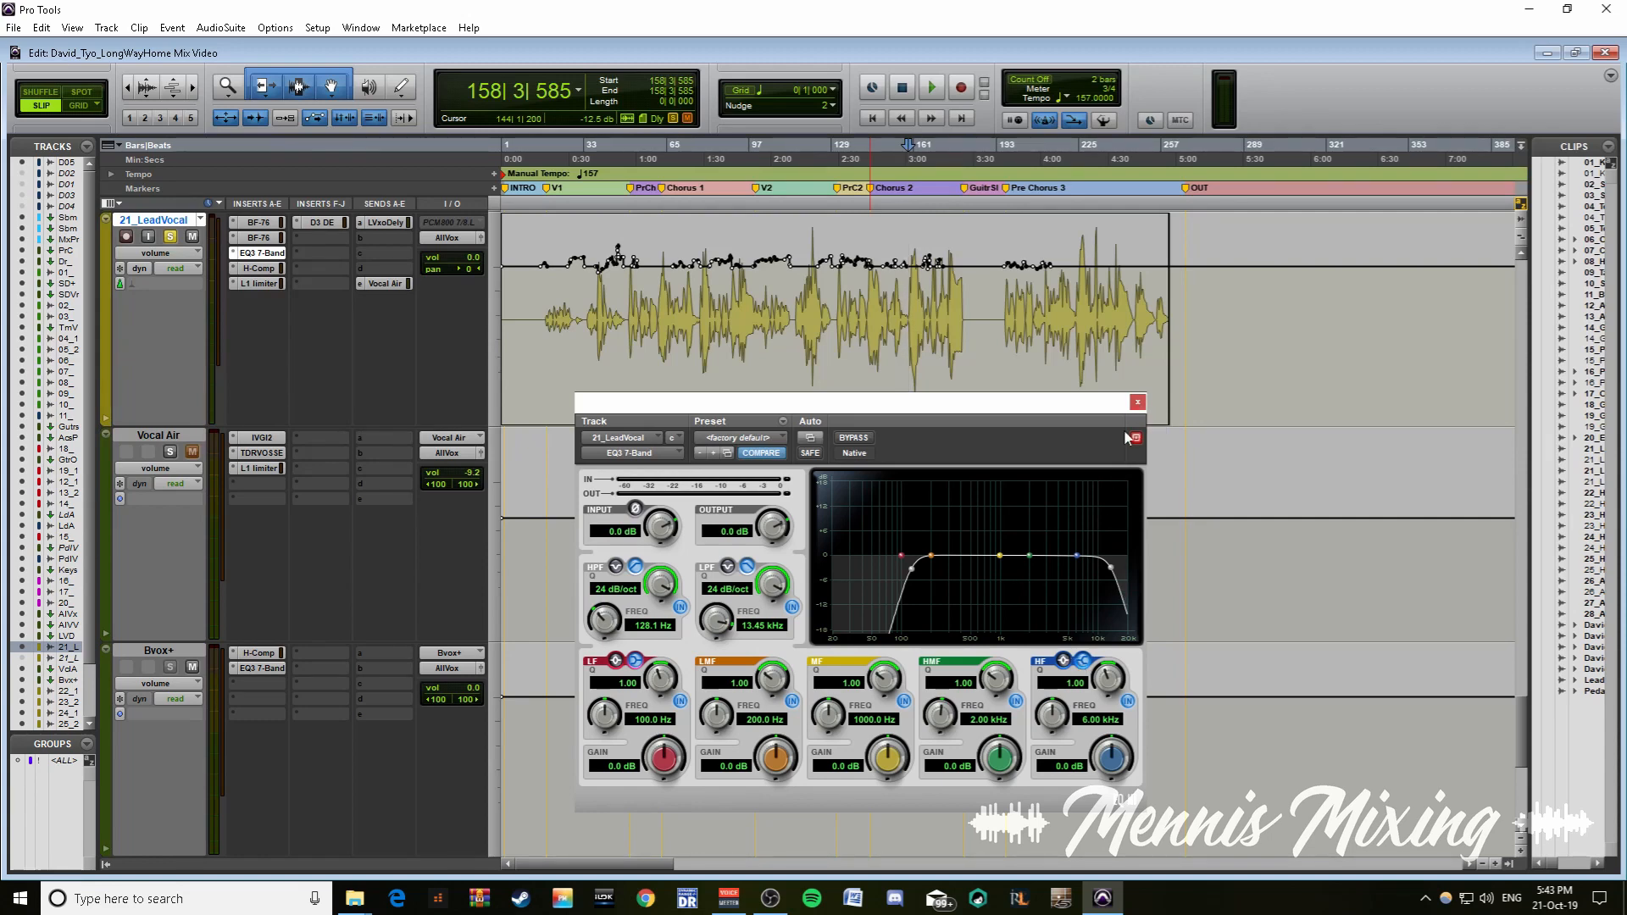
click(1138, 402)
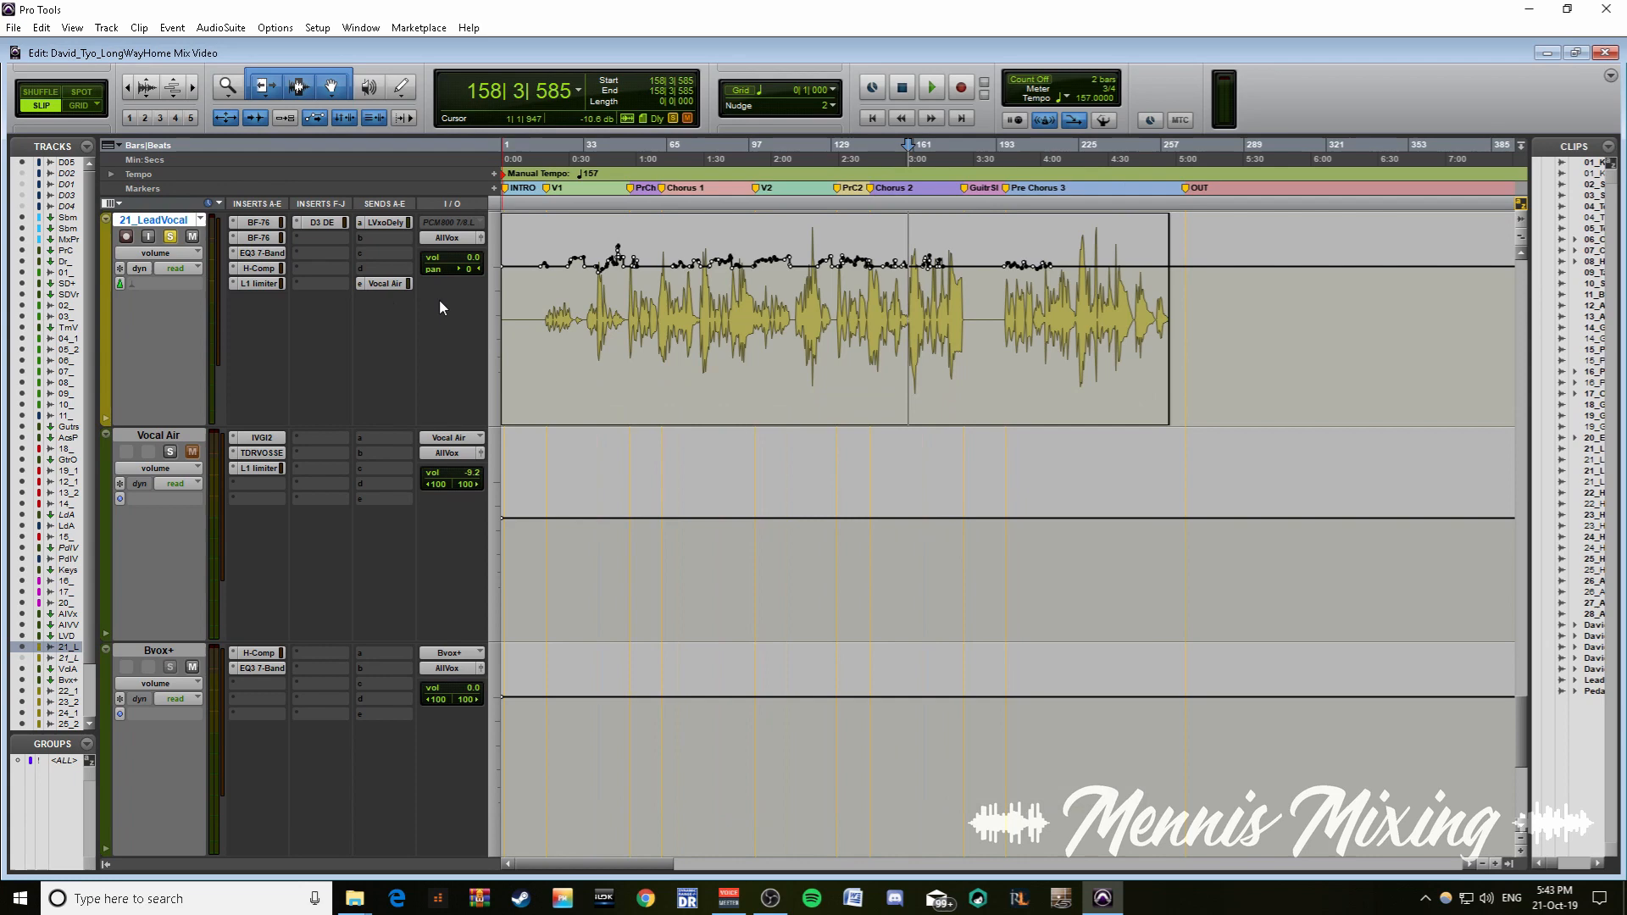
- Open the H-Comp insert on 21_LeadVocal, reposition it below the waveform and select about bars 131 to 178
click(259, 268)
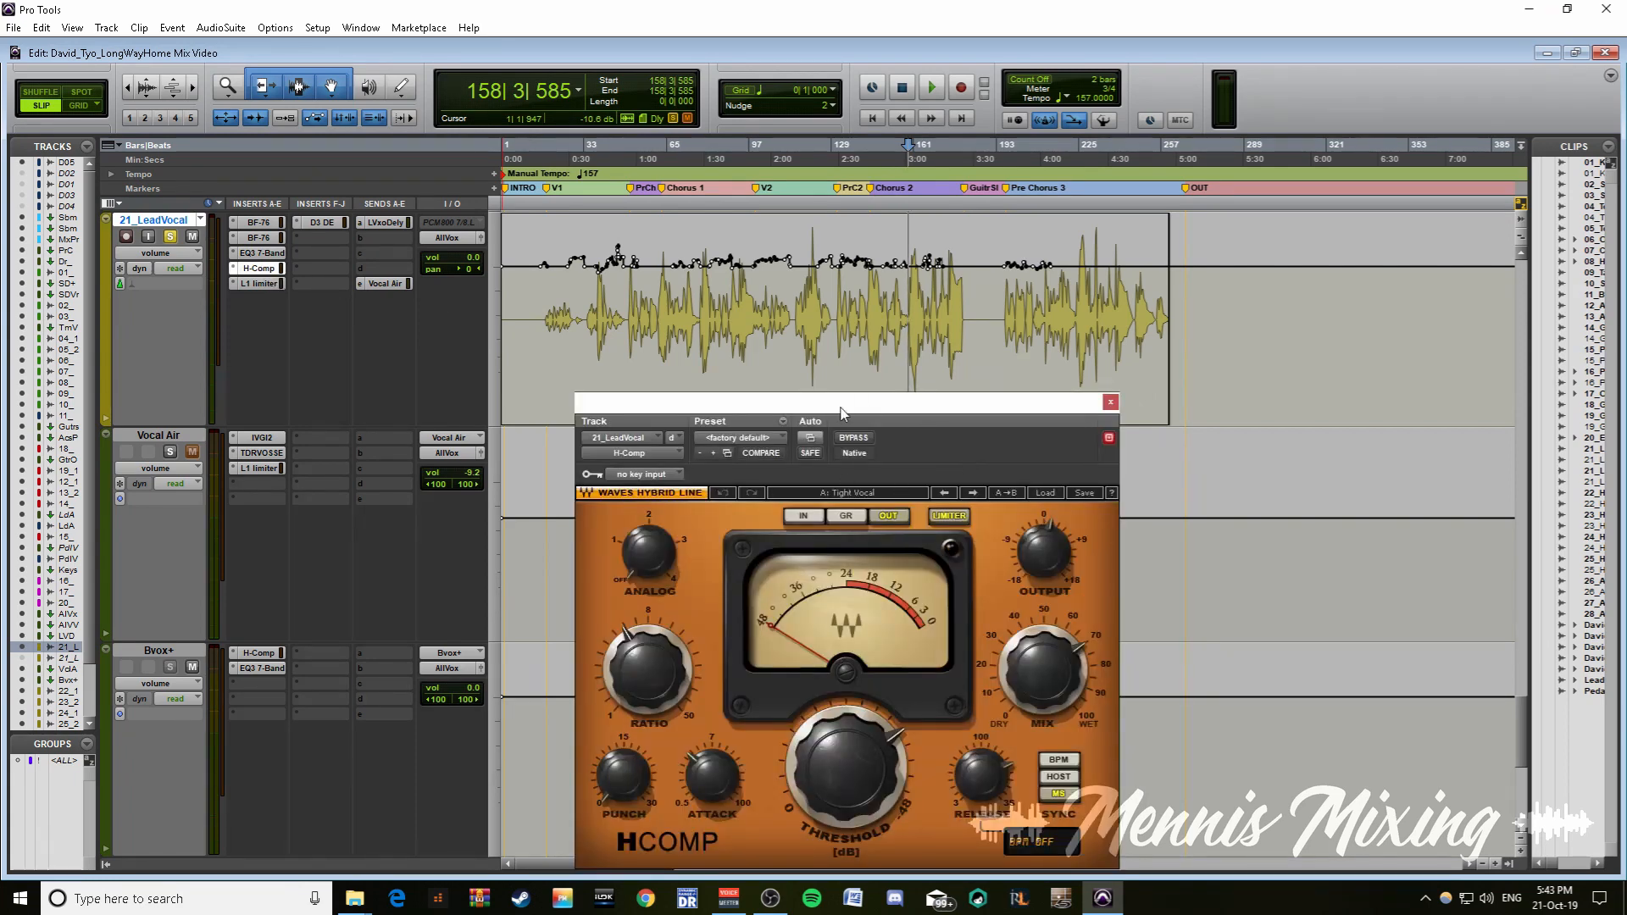
drag(846, 412, 1014, 384)
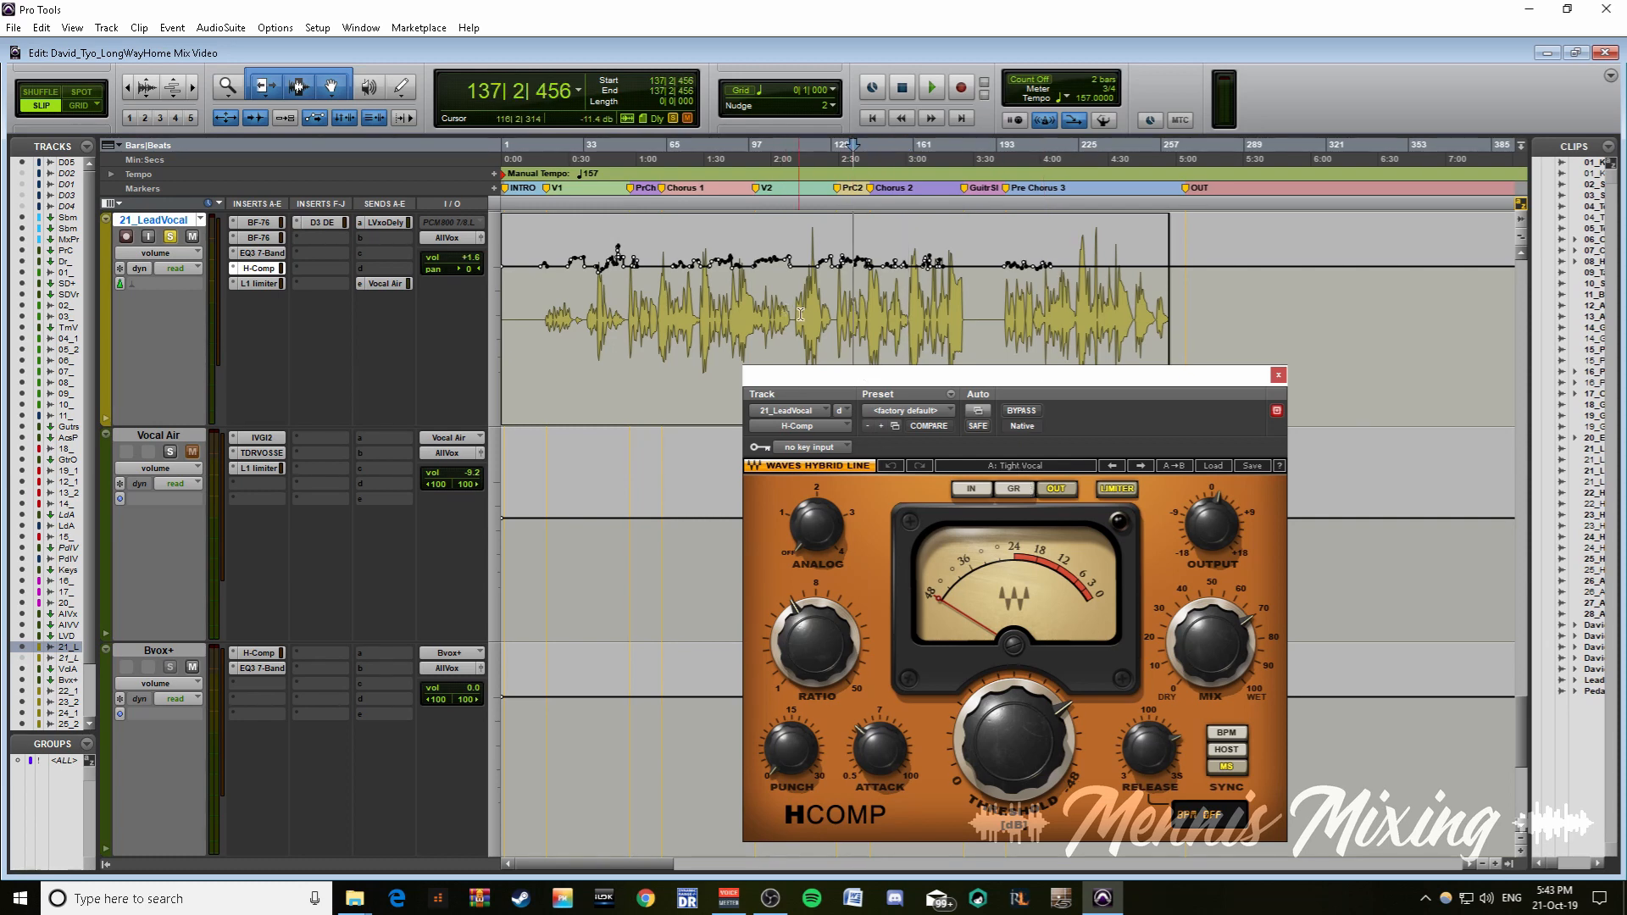
drag(796, 316, 968, 329)
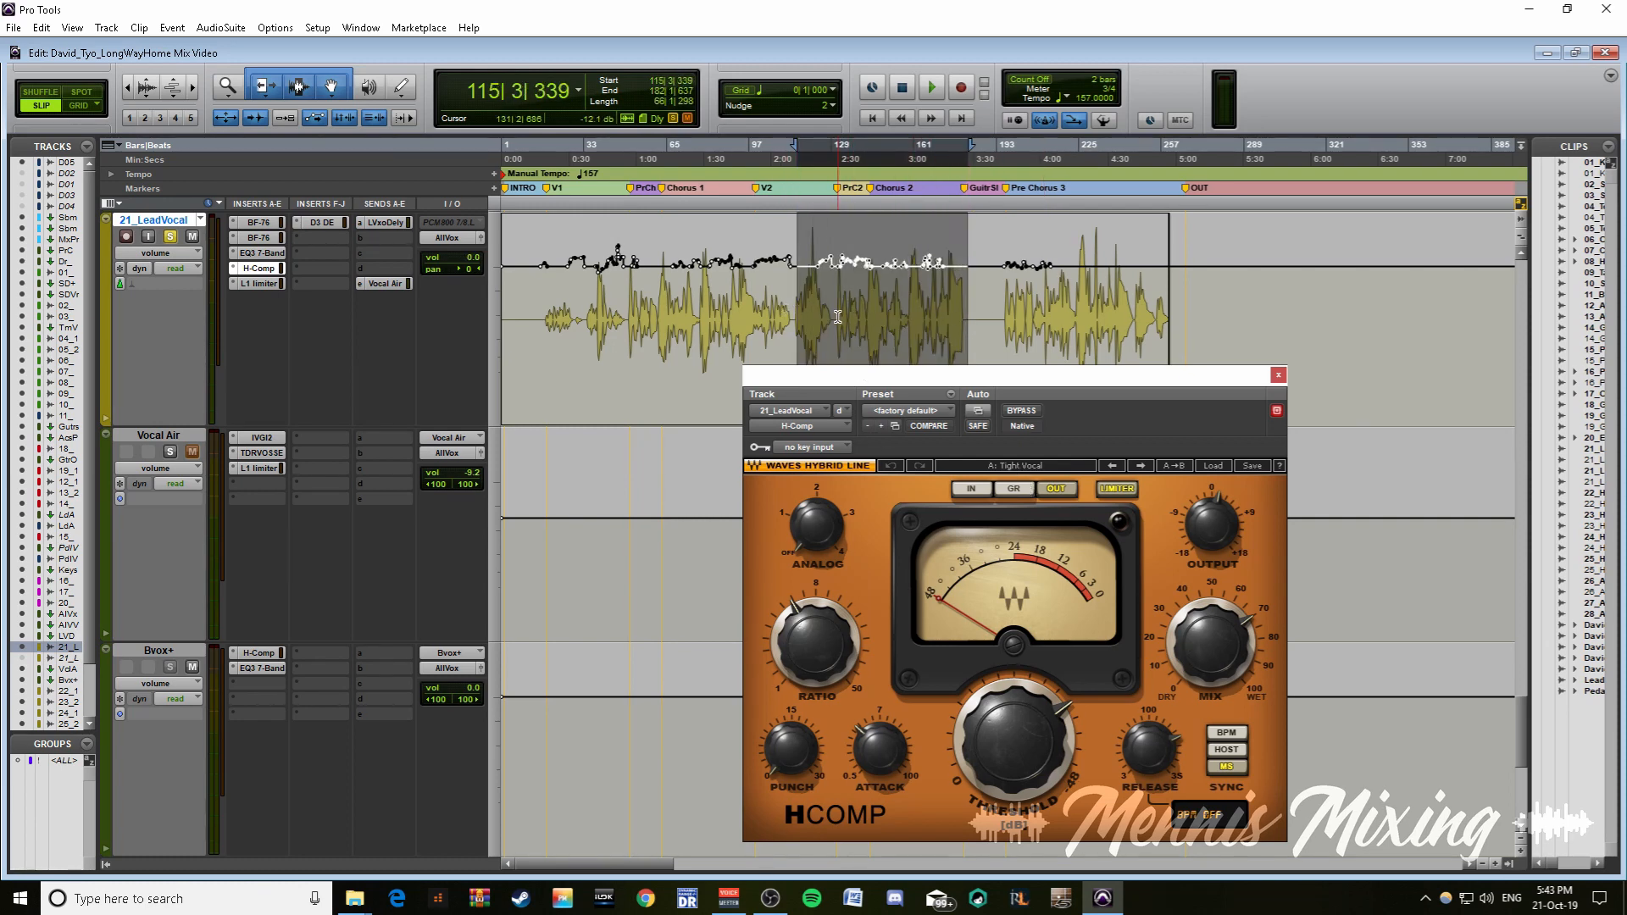
drag(837, 316, 958, 320)
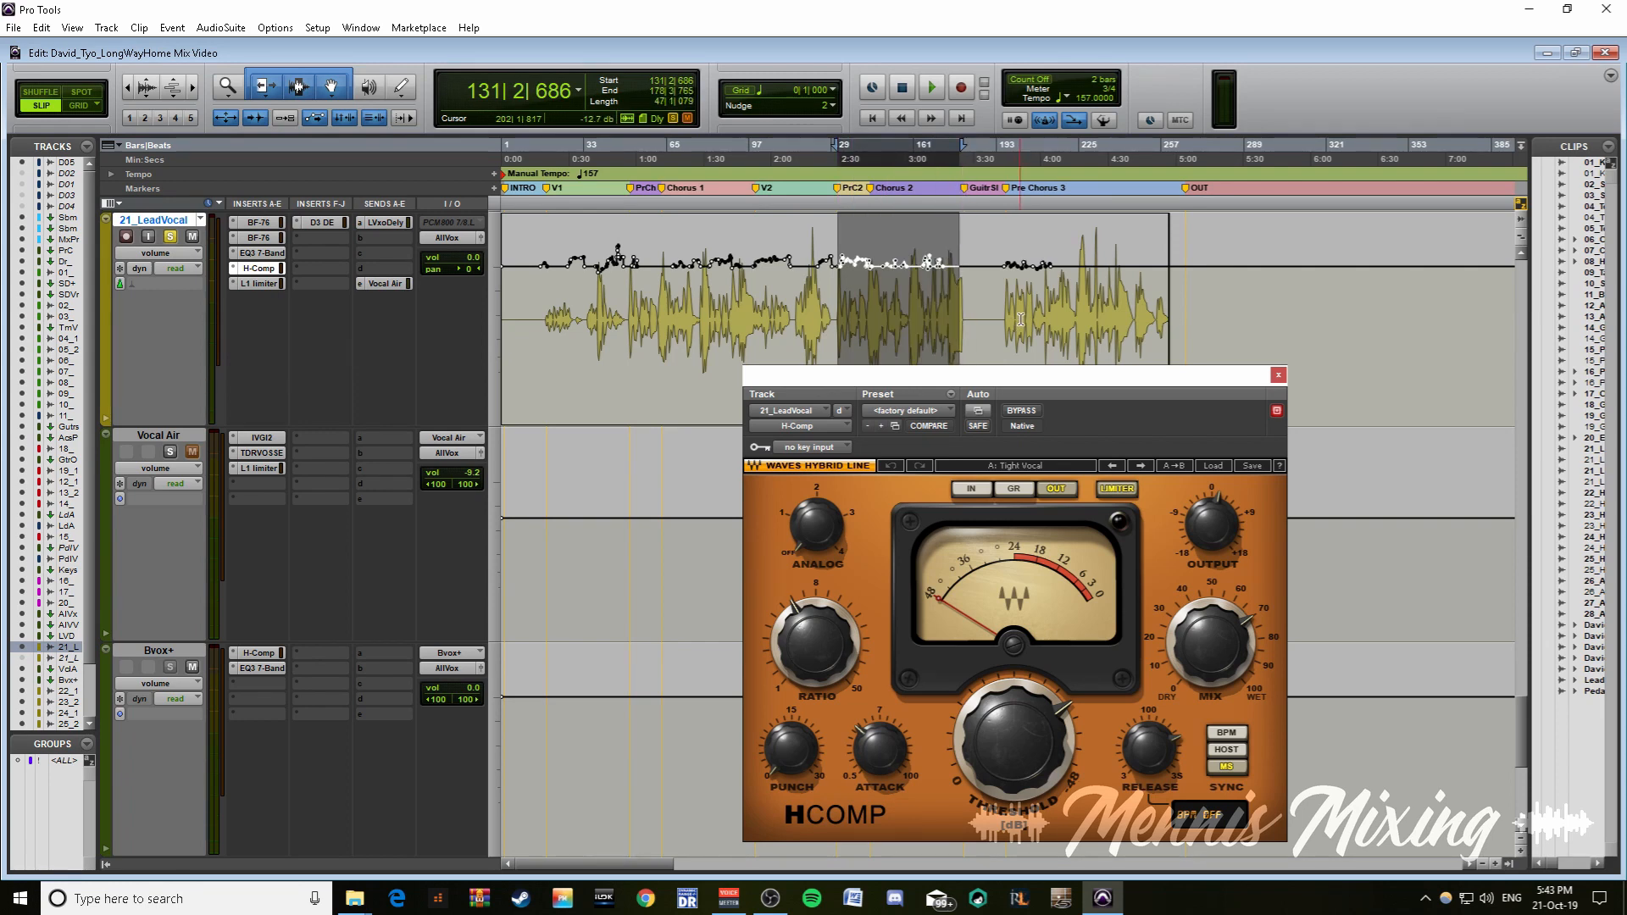
- Audition about bars 215 to 230 of the soloed 21_LeadVocal and switch the H-Comp meter to gain reduction (GR)
click(1048, 318)
key(t)
key(t)
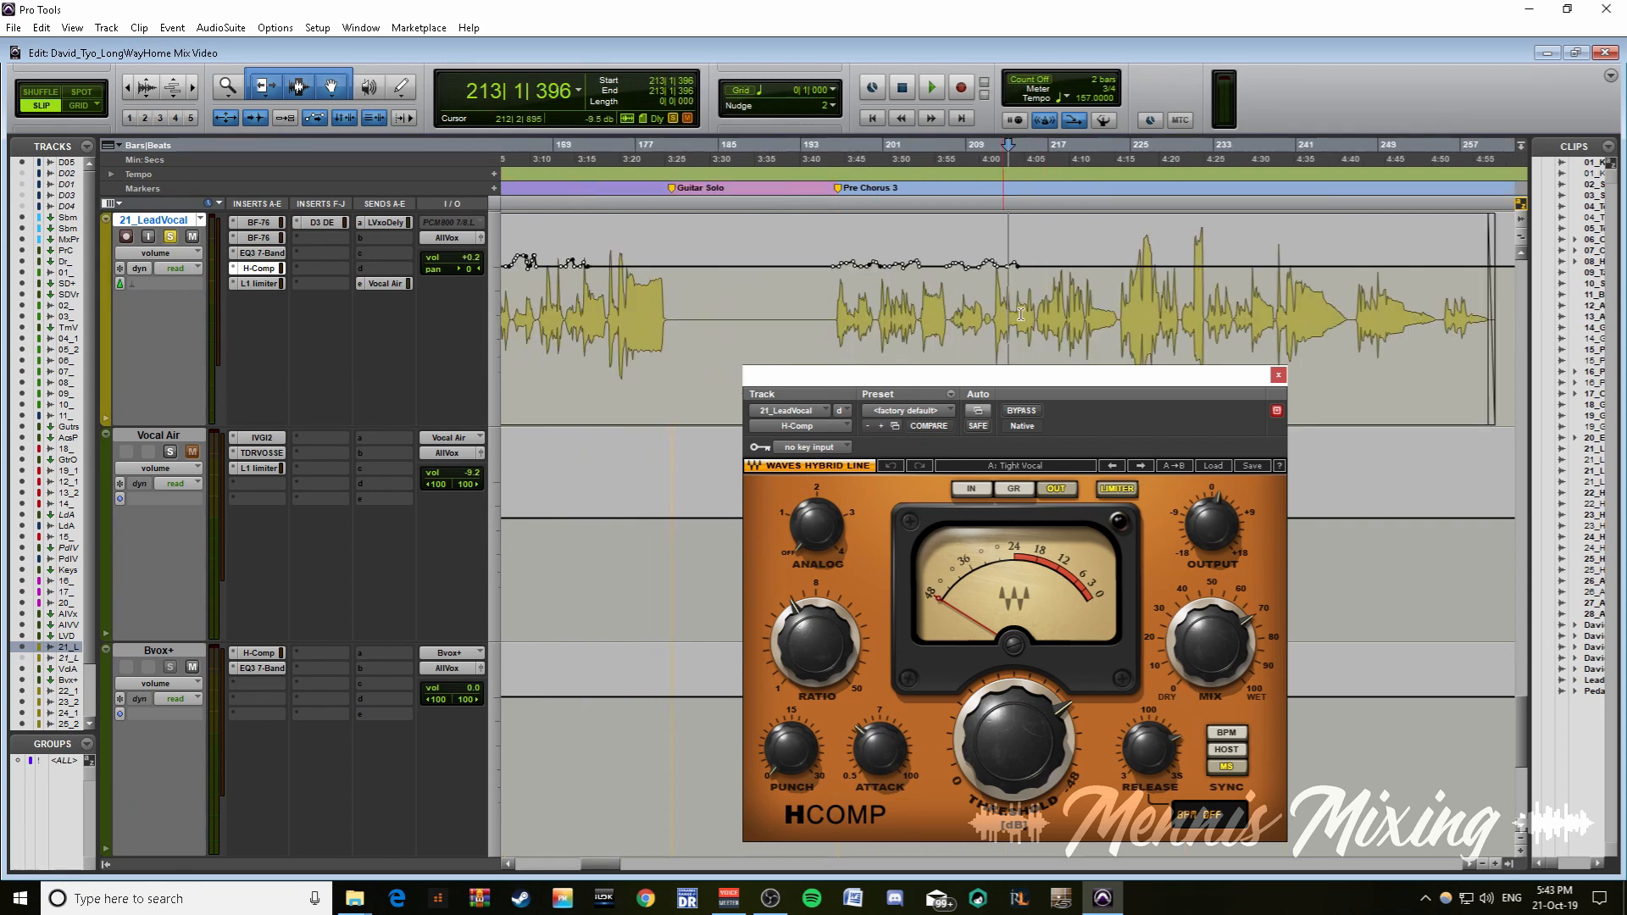
drag(1038, 315, 1184, 322)
key(space)
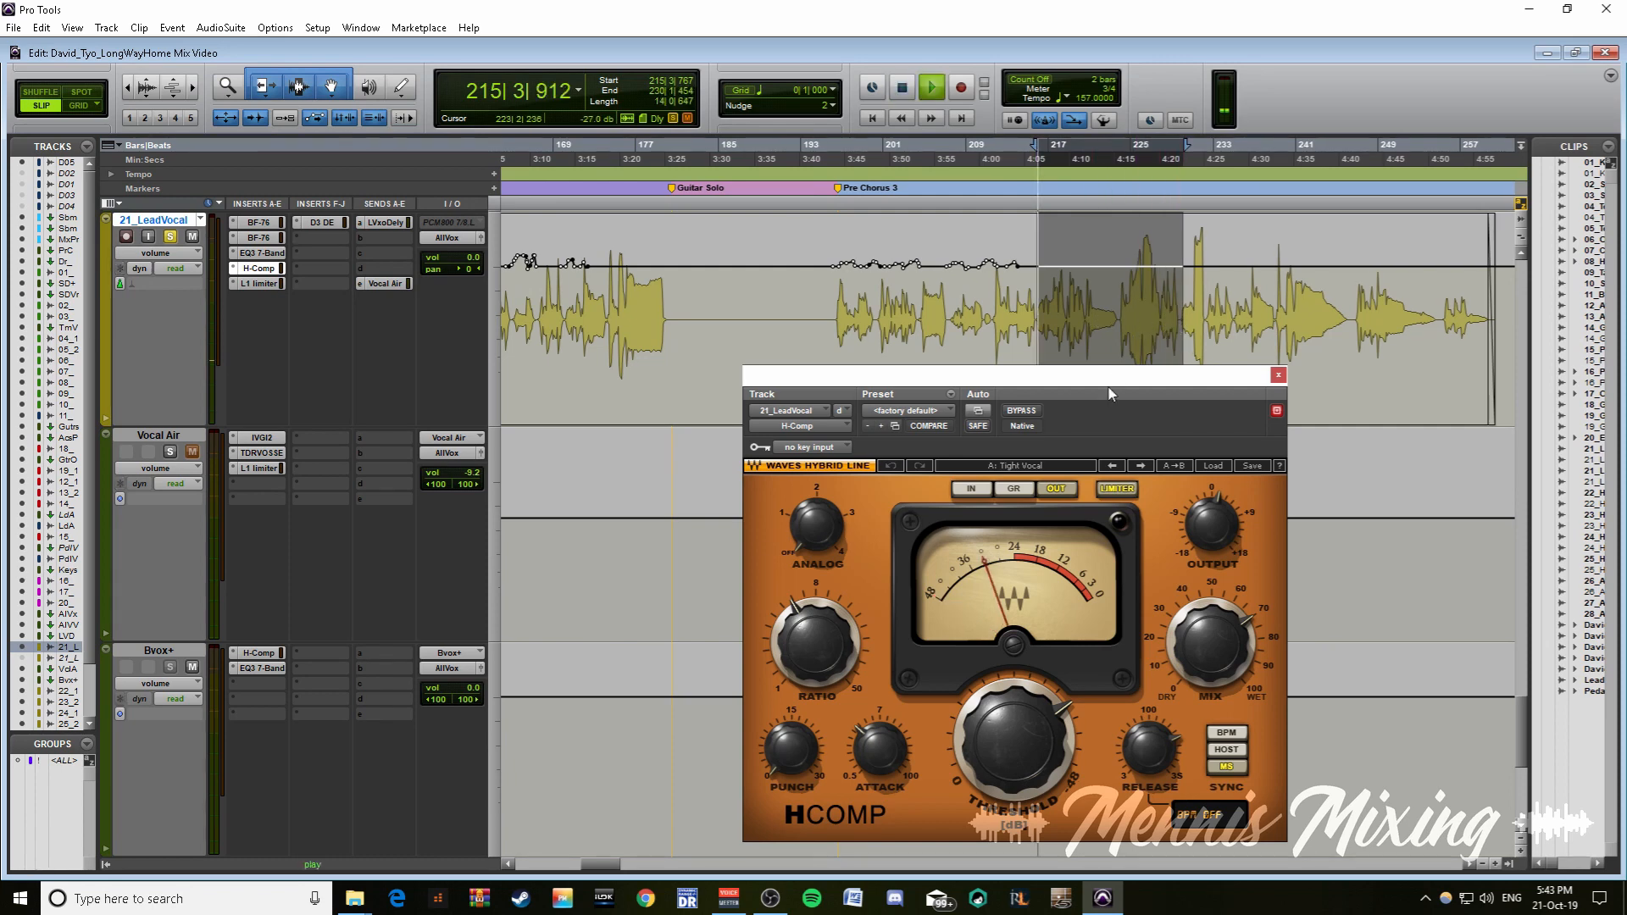
click(1013, 489)
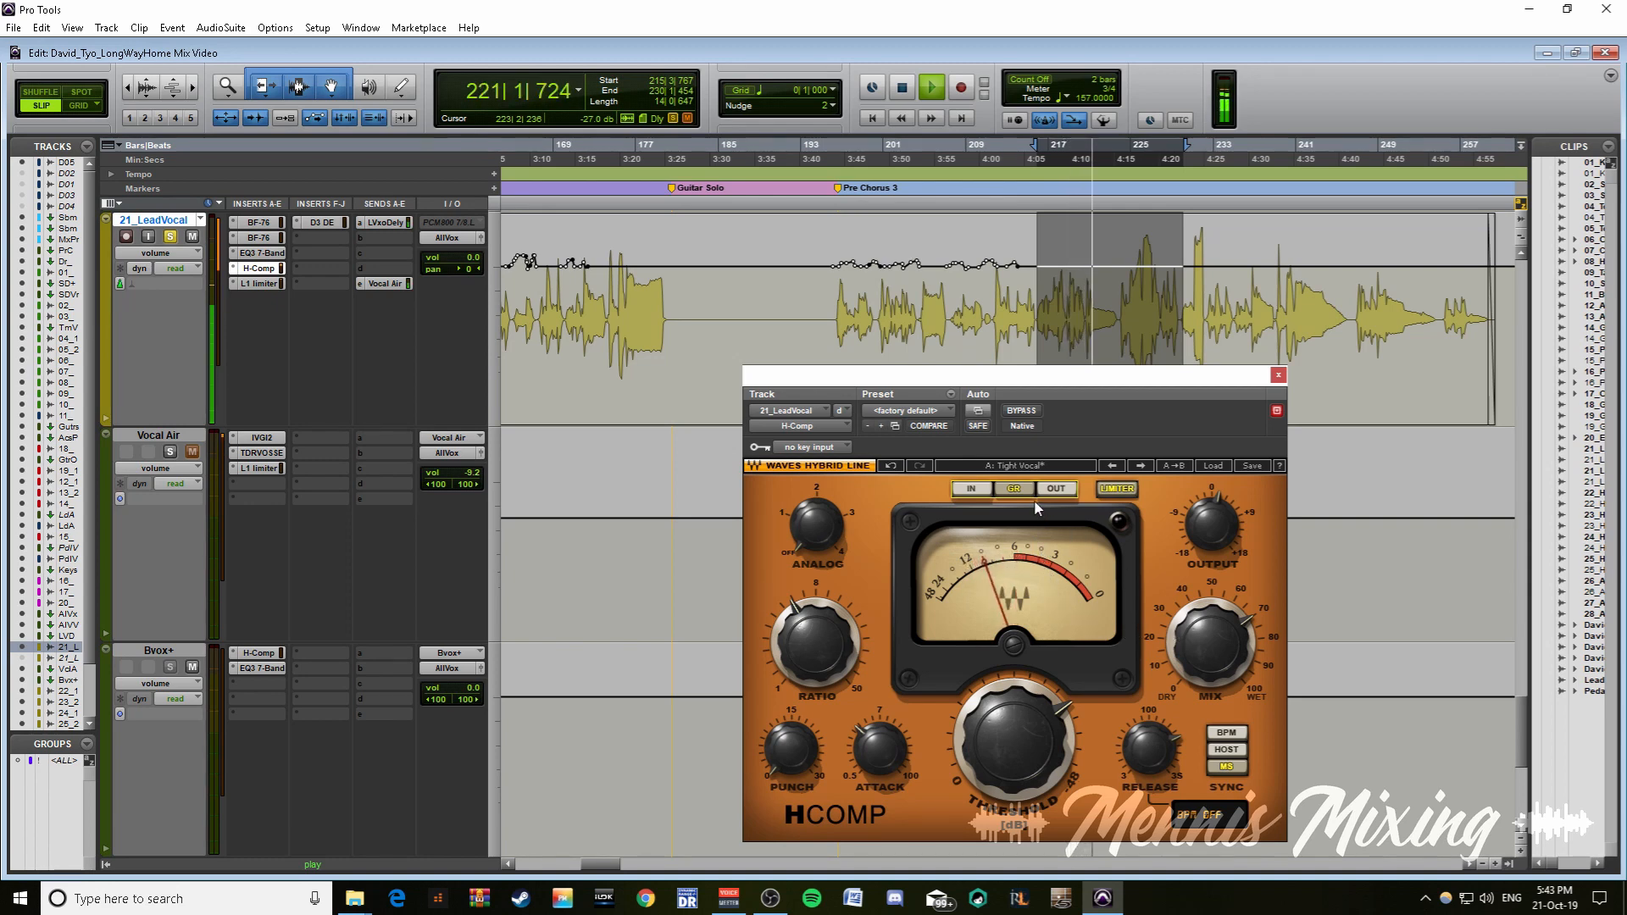
- Compare the soloed lead vocal with H-Comp bypassed and active twice during playback, and stop playback
click(1024, 412)
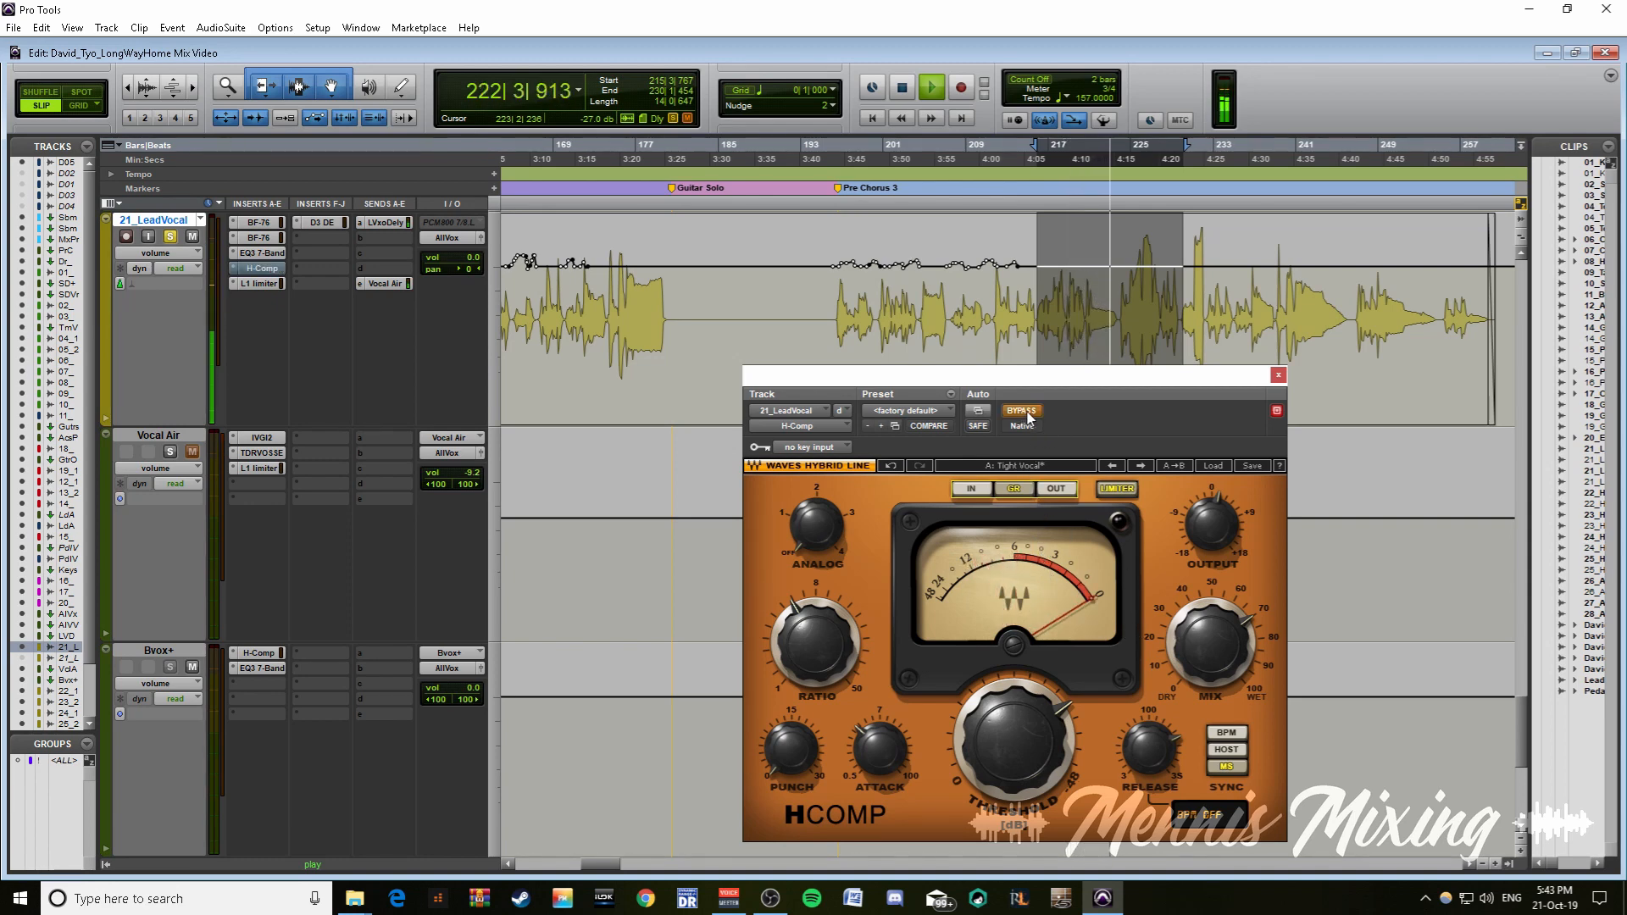
click(1026, 413)
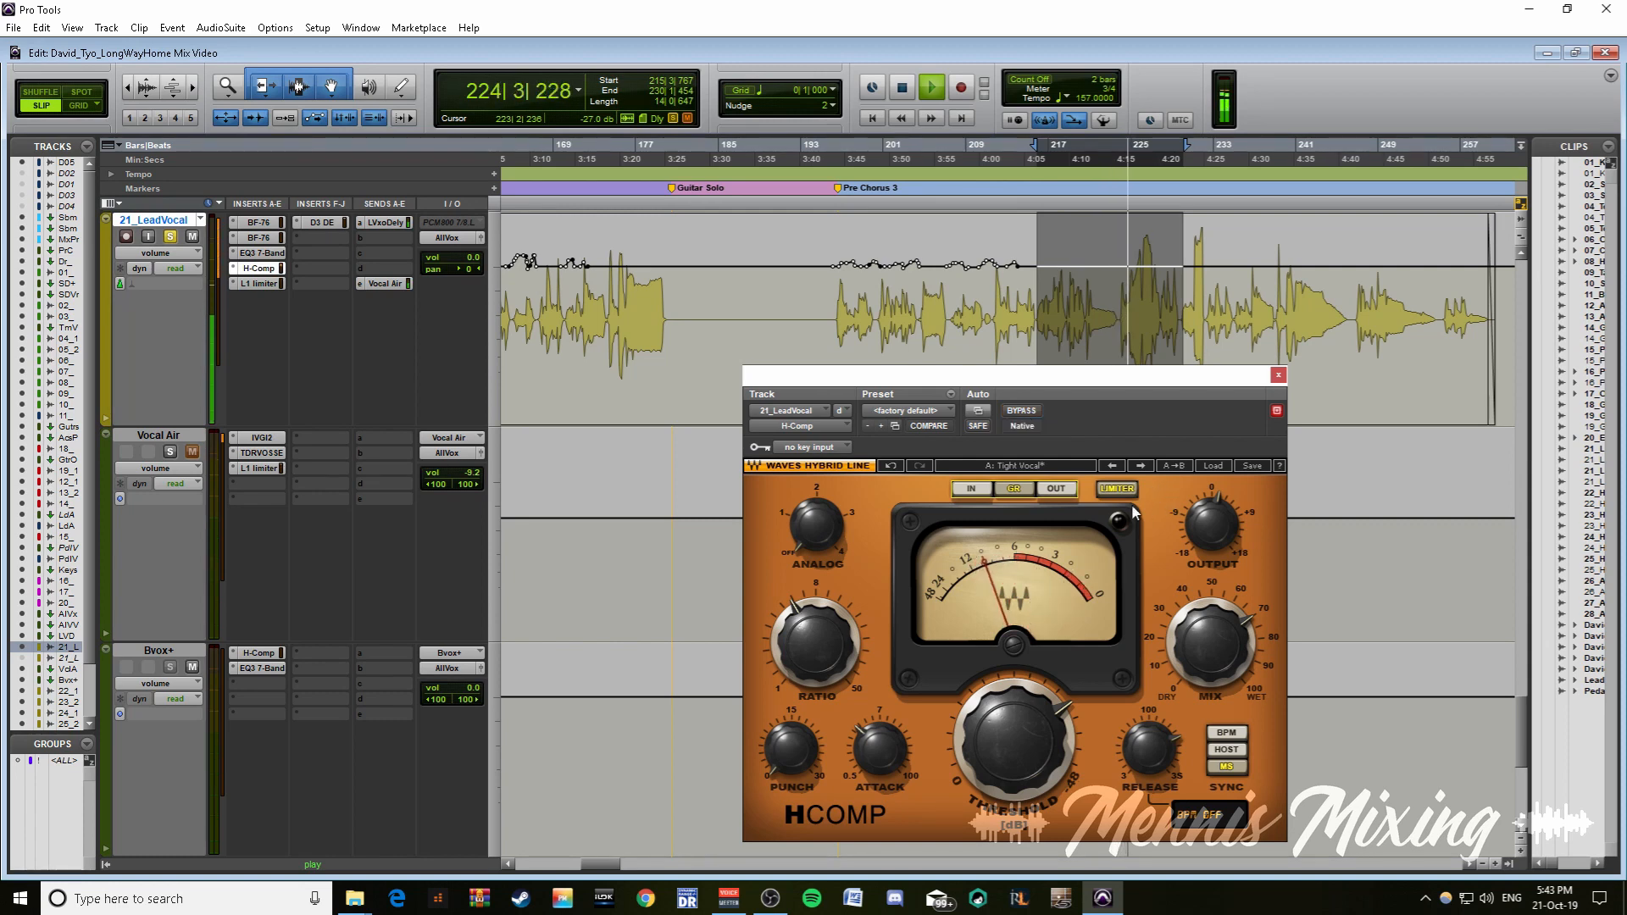
click(1025, 411)
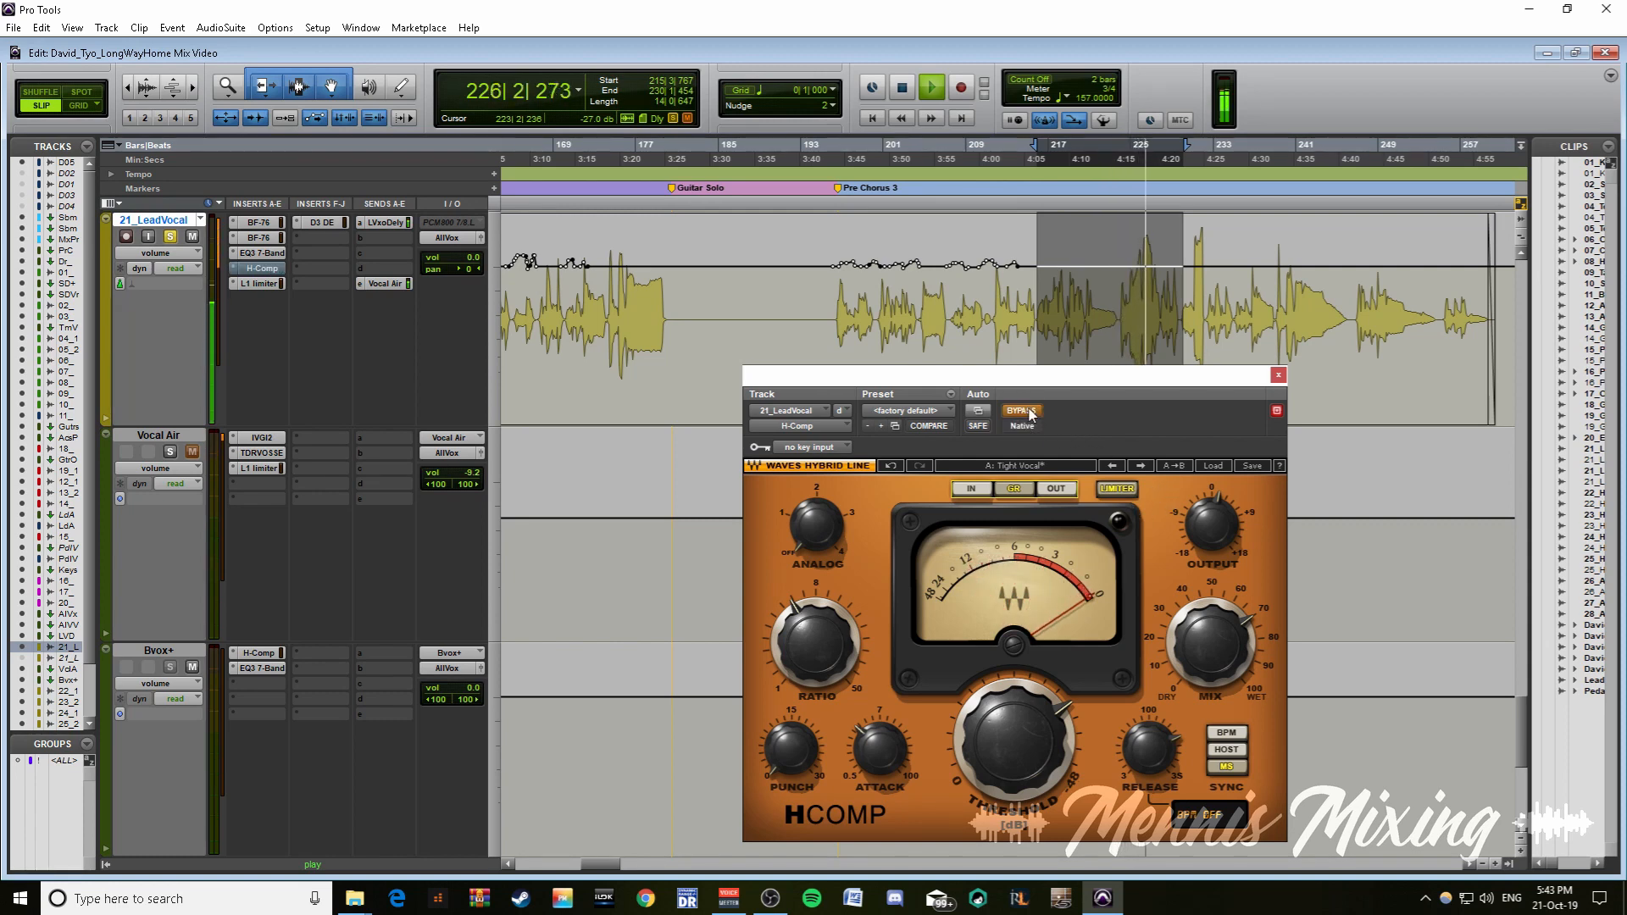
click(1030, 413)
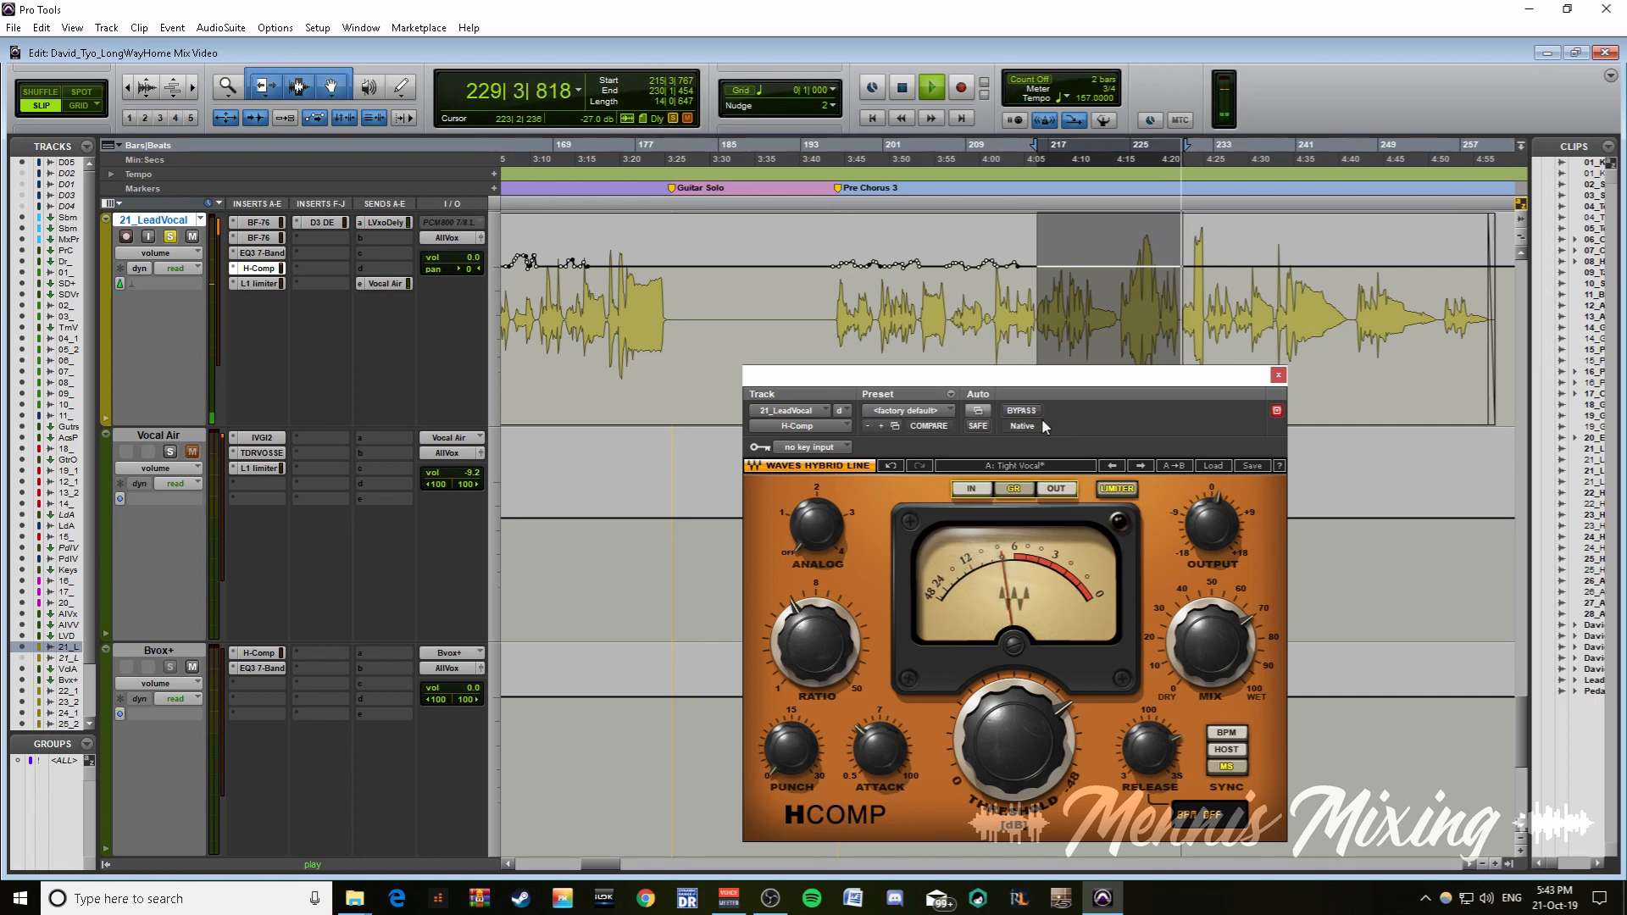
key(space)
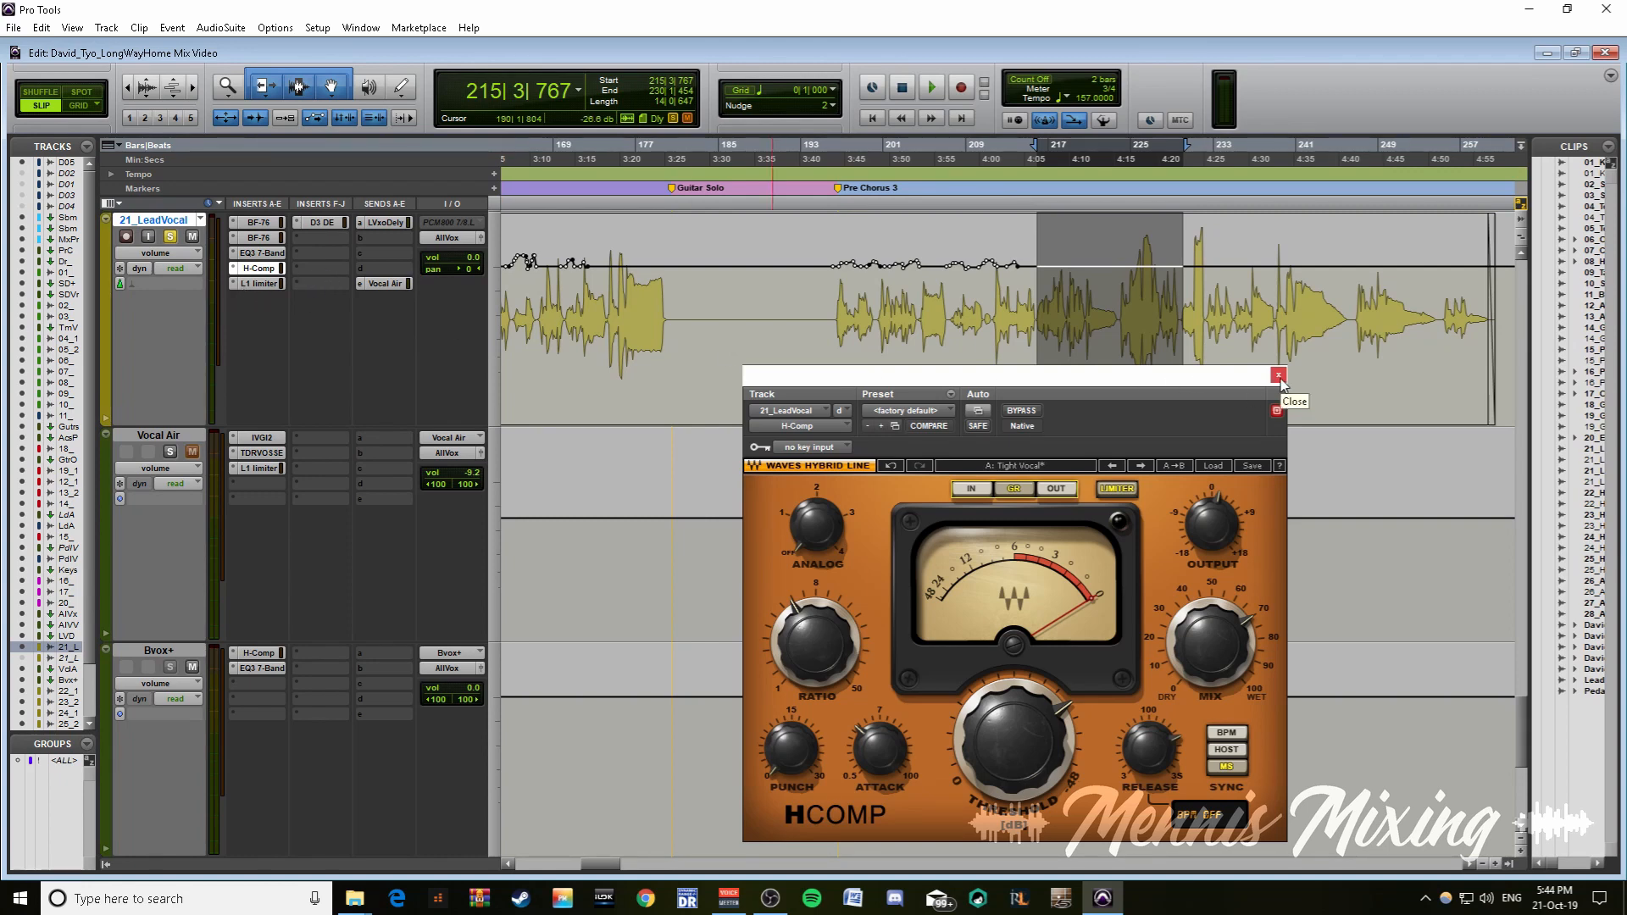
- Unsolo 21_LeadVocal, select about bars 215 to 229 and play them in the full mix
click(173, 238)
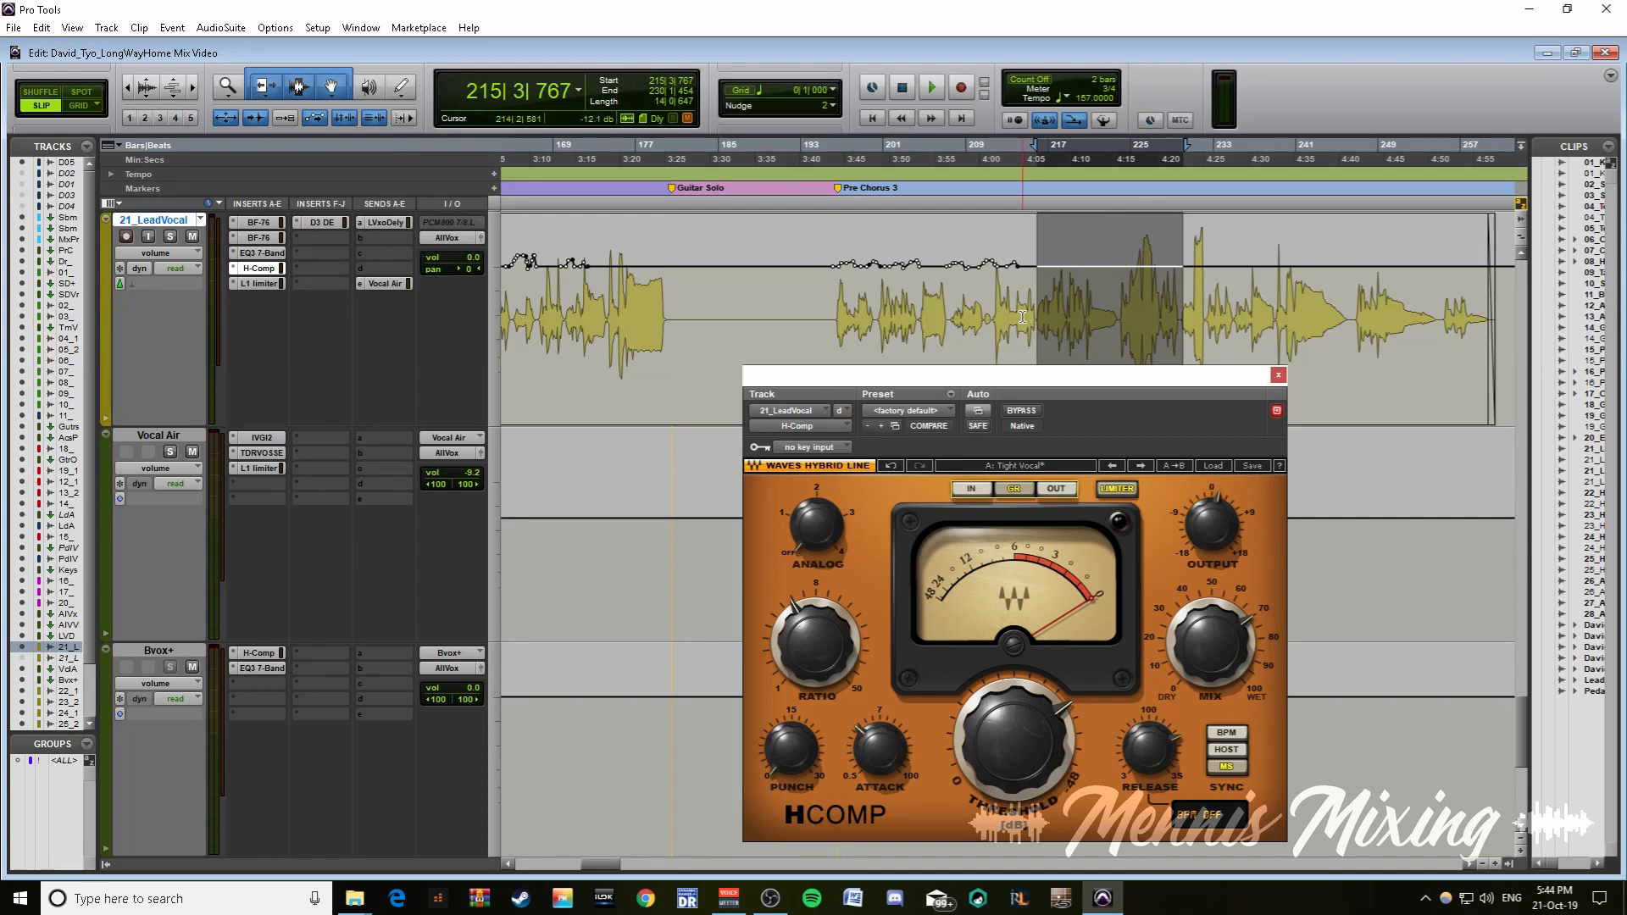
drag(1034, 311, 1179, 337)
key(space)
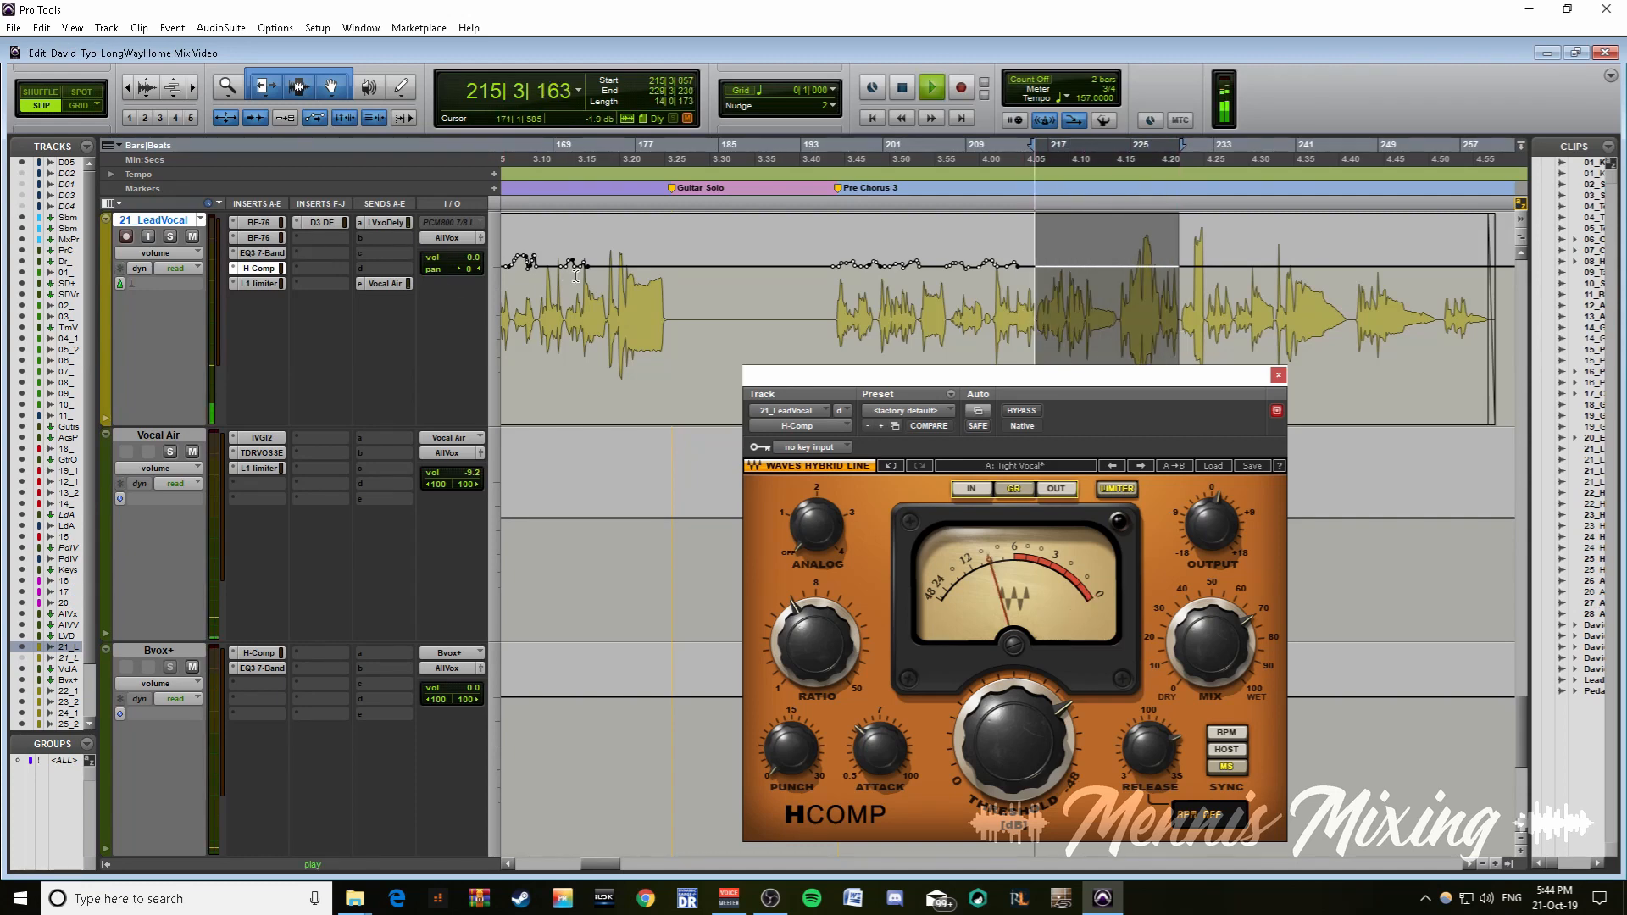
- Compare H-Comp bypassed and active on 21_LeadVocal within the full mix, stop playback and close the plug-in
ctrl+click(268, 273)
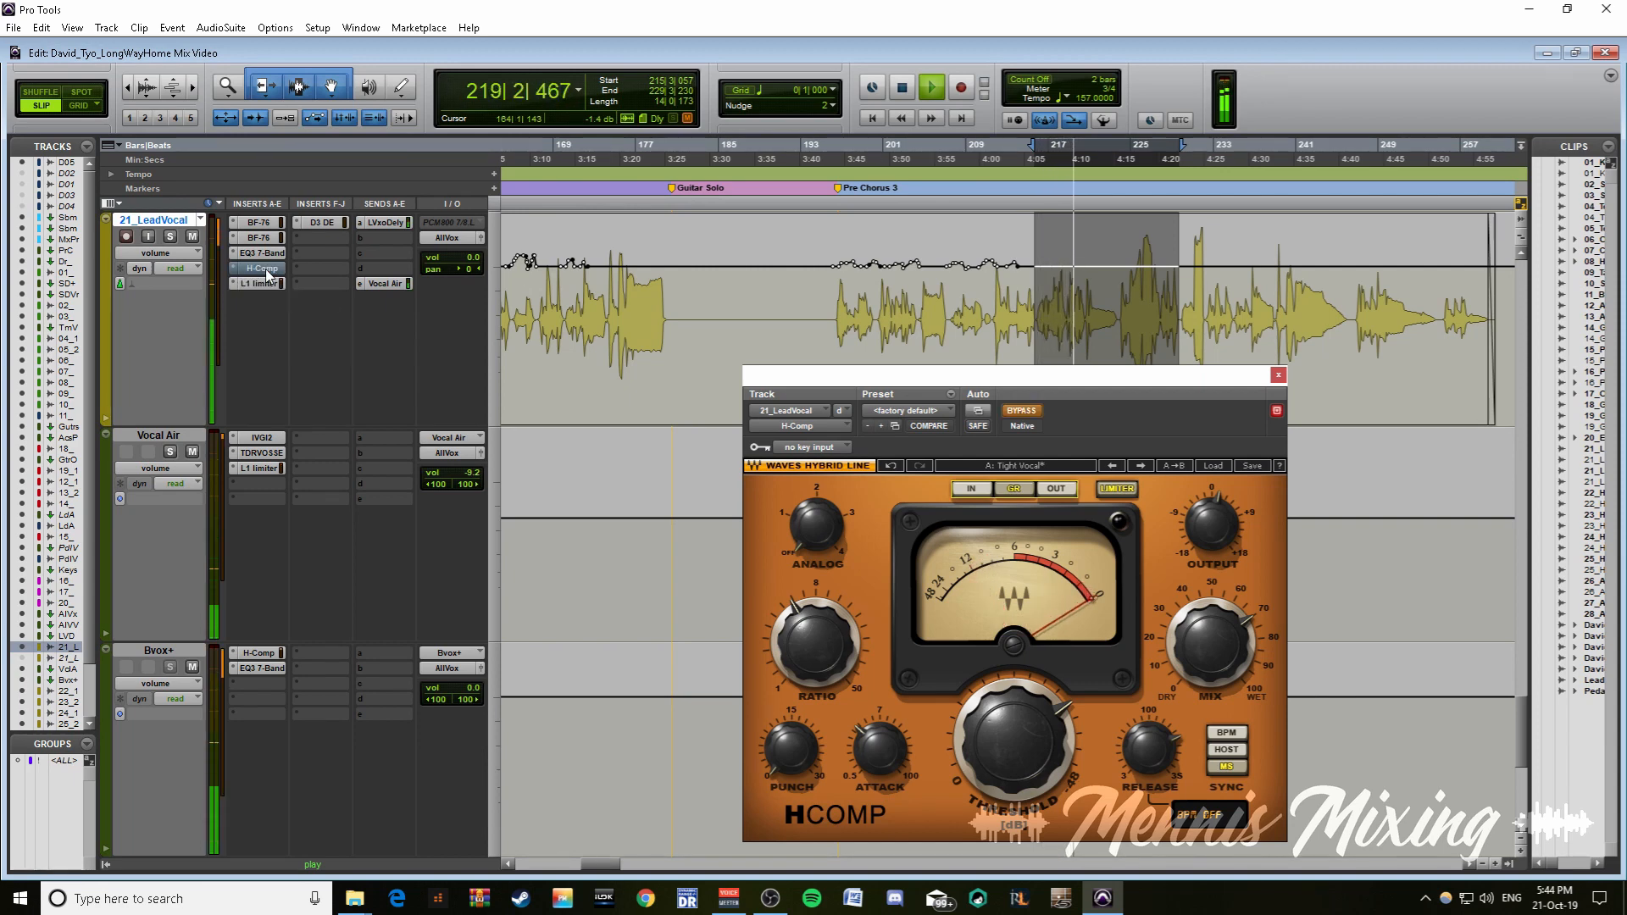
ctrl+click(268, 273)
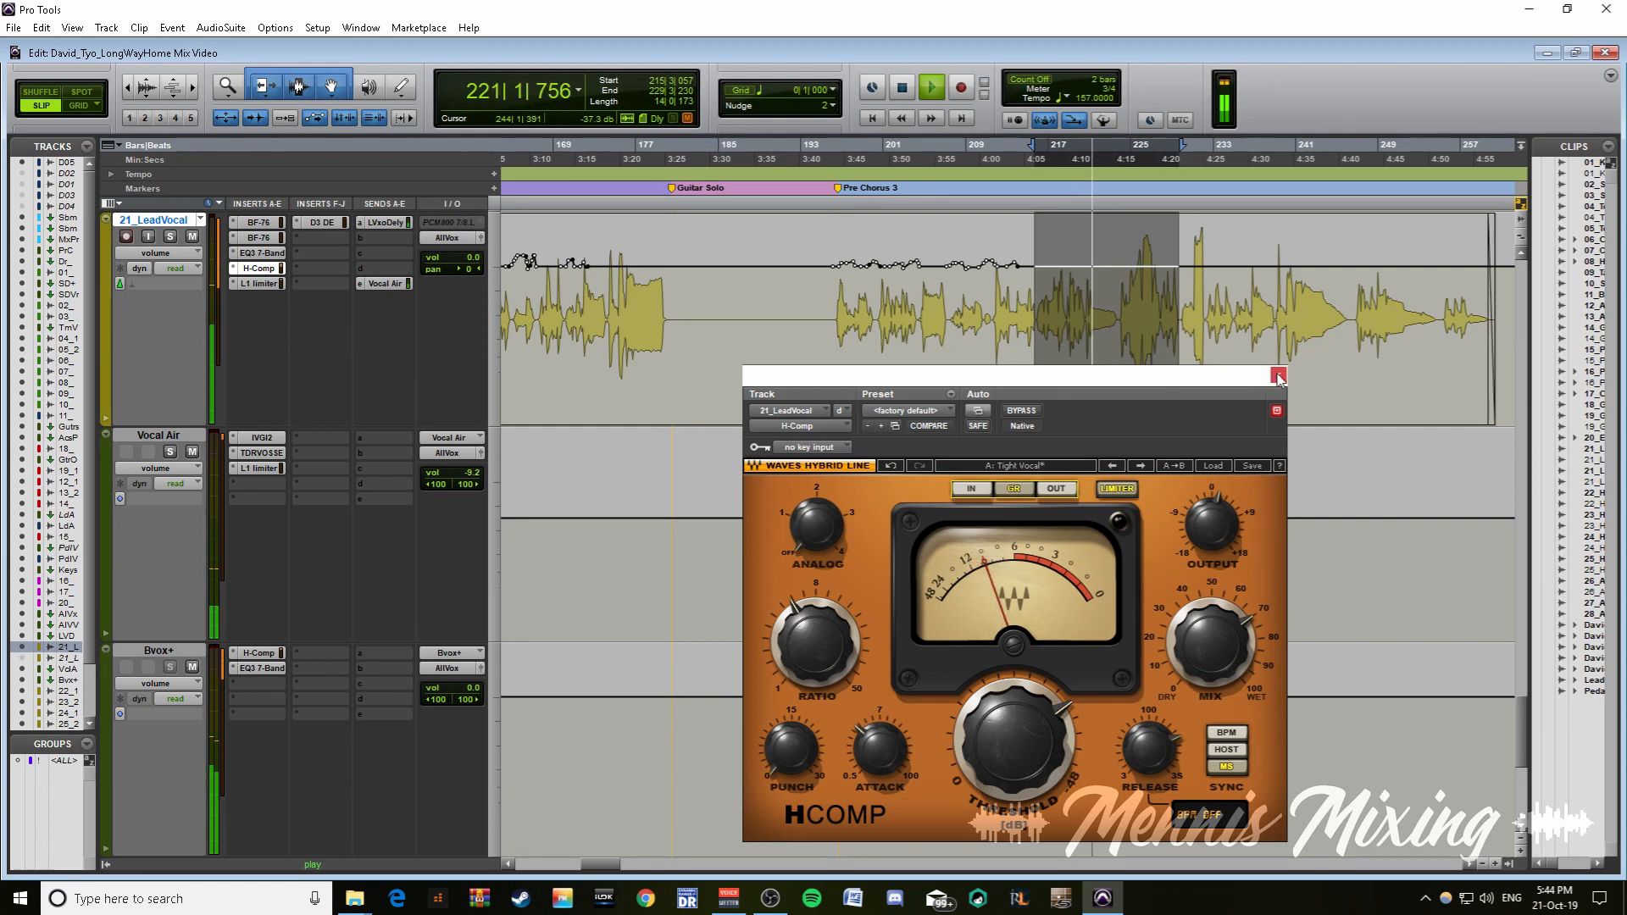
ctrl+click(260, 269)
ctrl+click(260, 270)
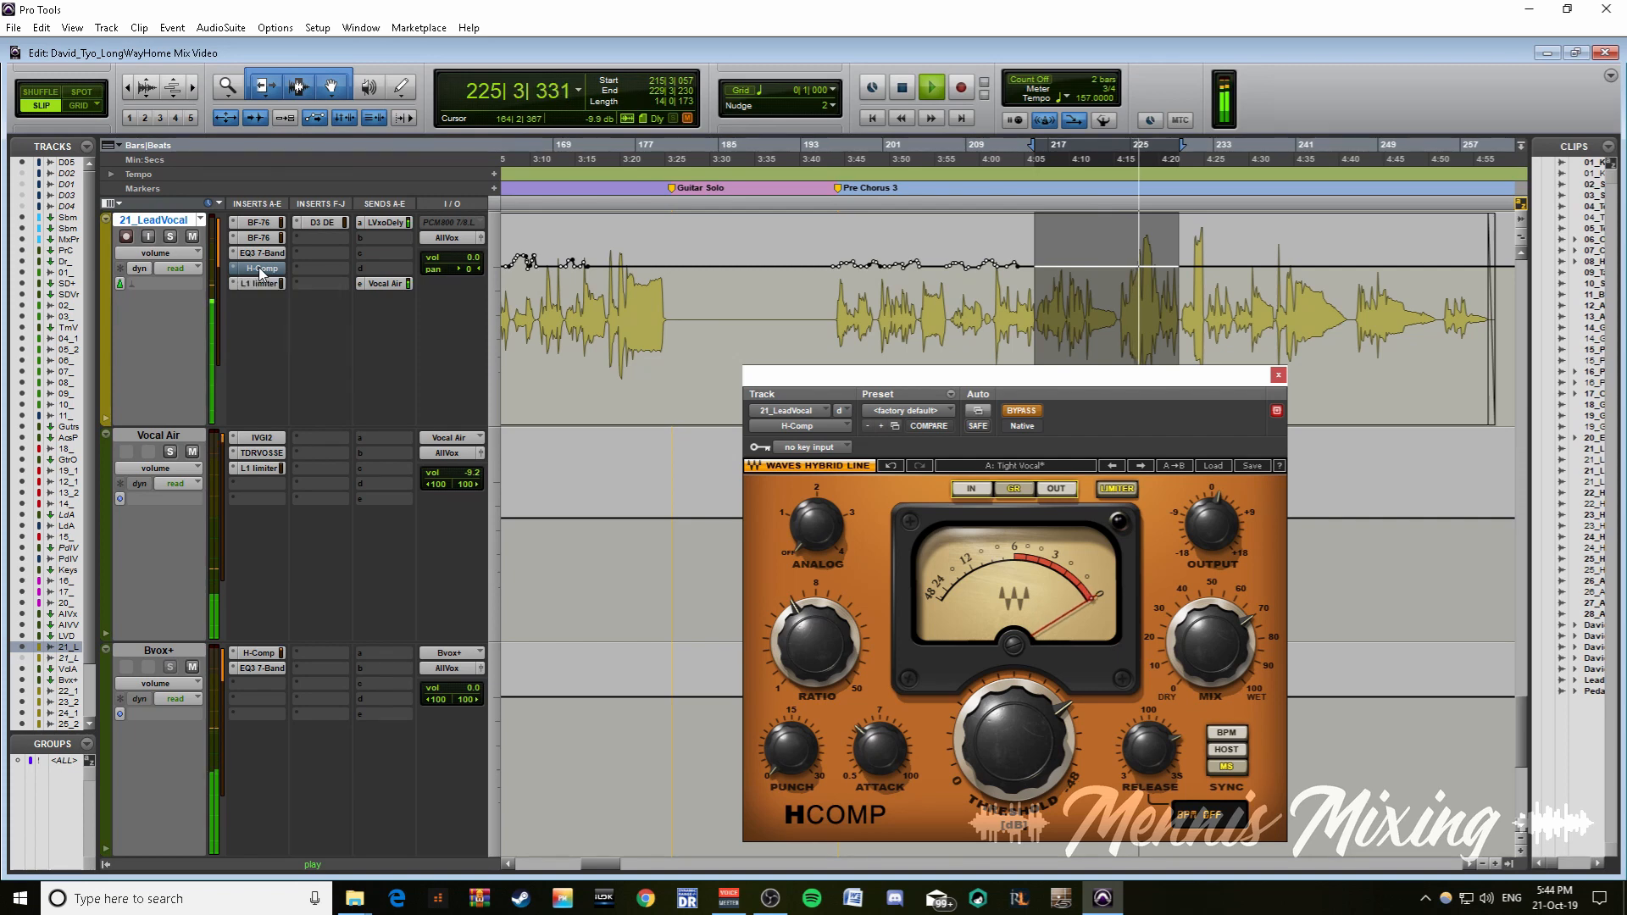
key(space)
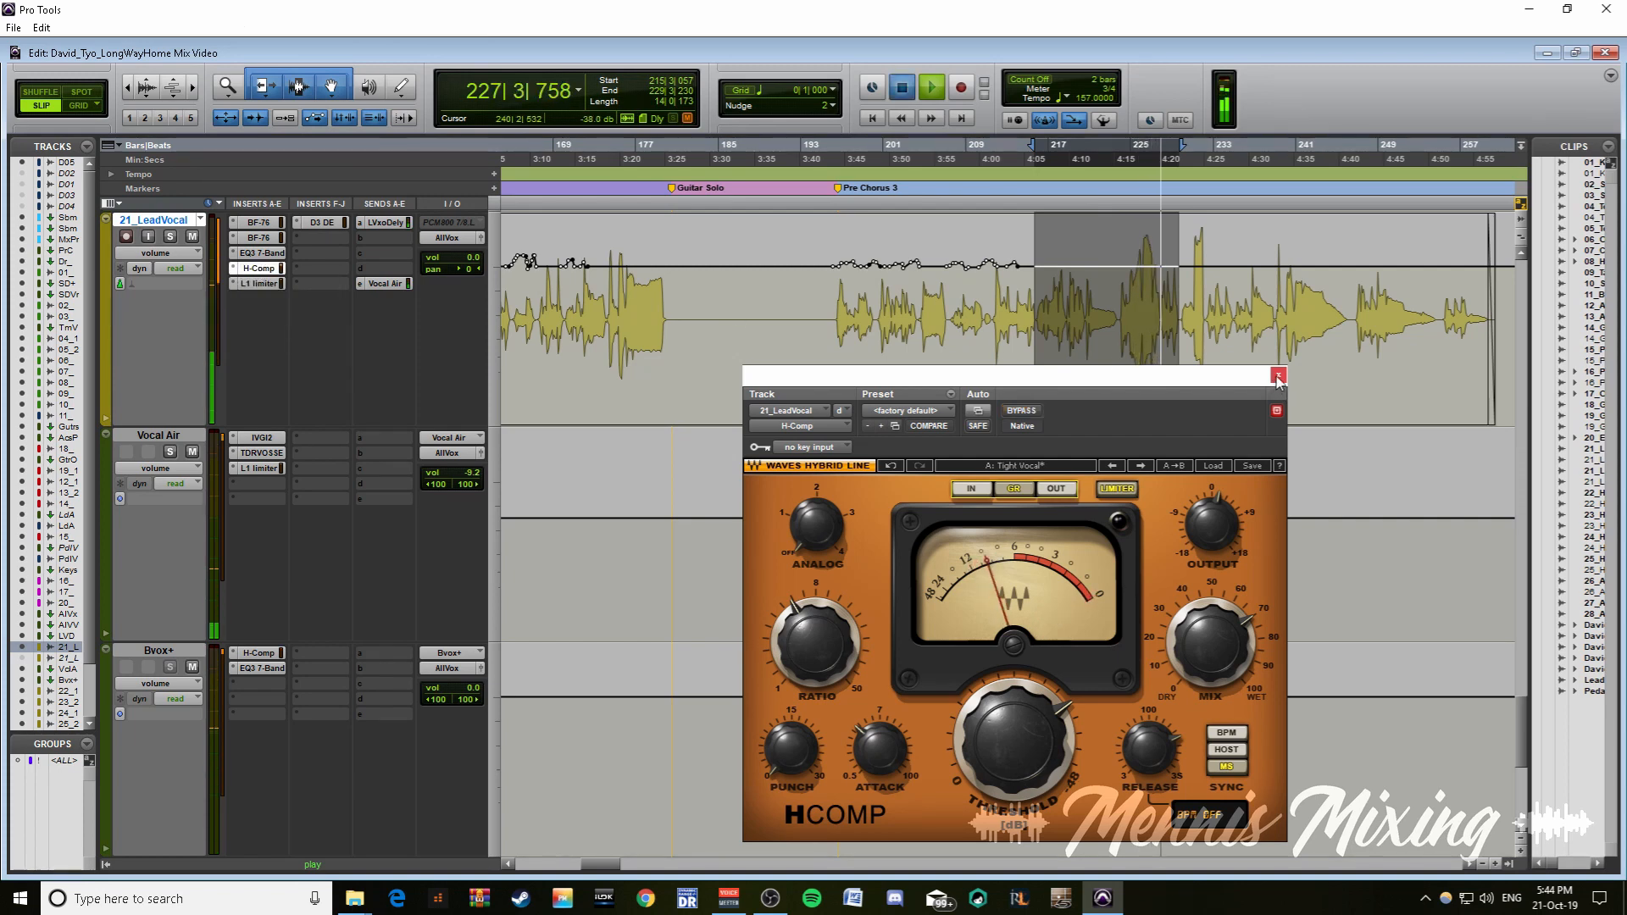
click(1278, 375)
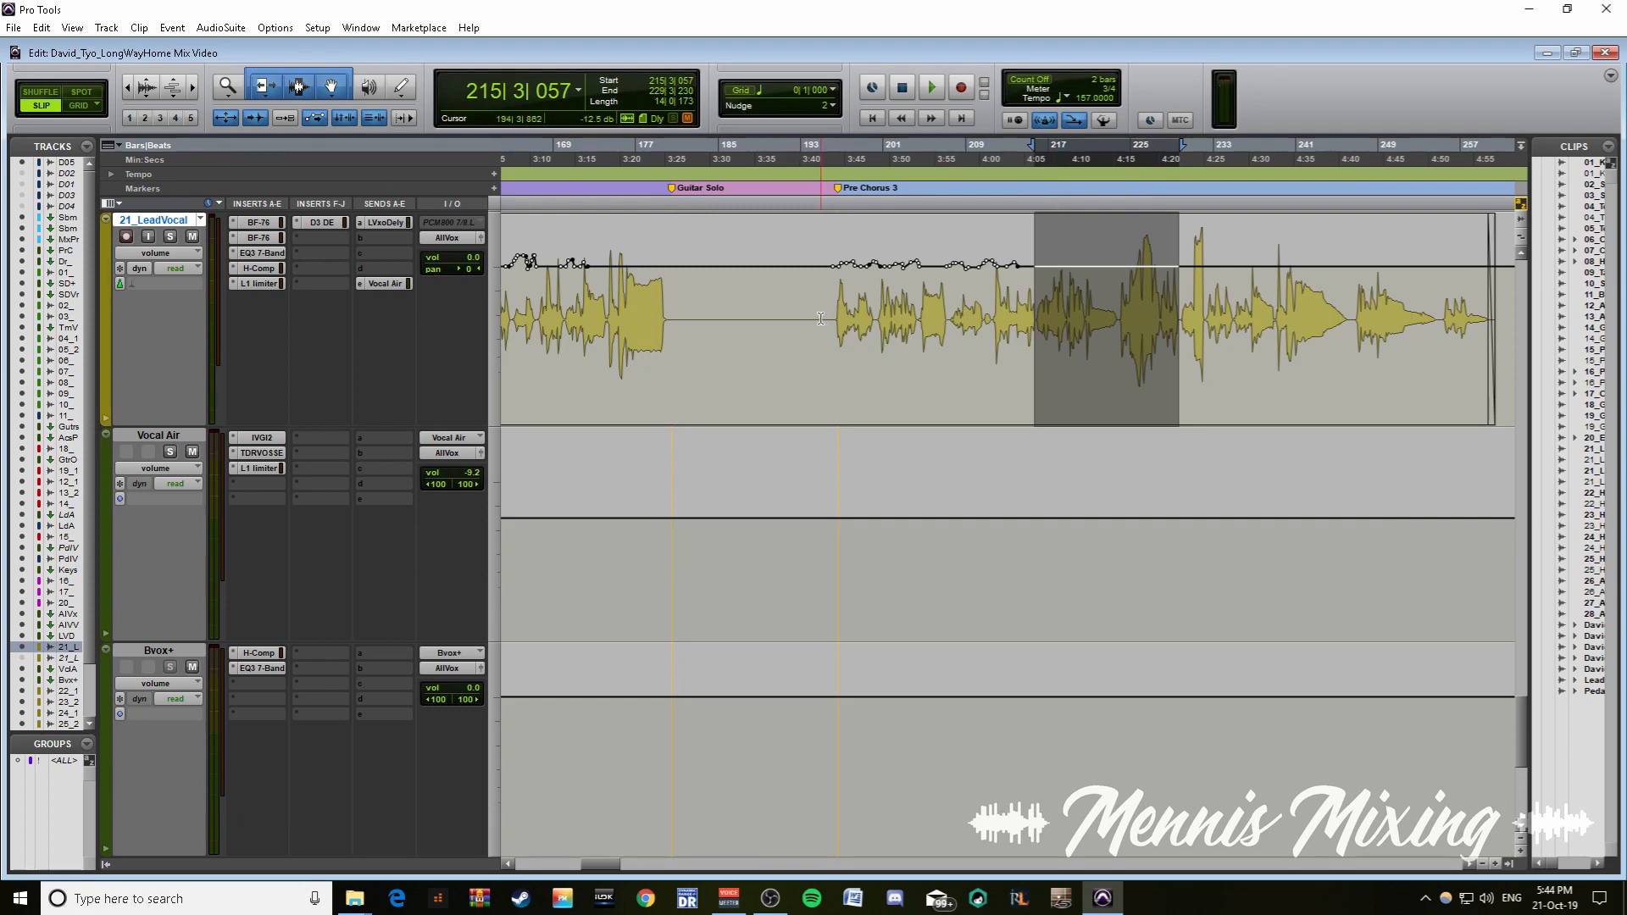
- Open the L1 limiter on 21_LeadVocal, audition the full mix from about bar 220 to 230, and select about bars 224 to 234
click(256, 283)
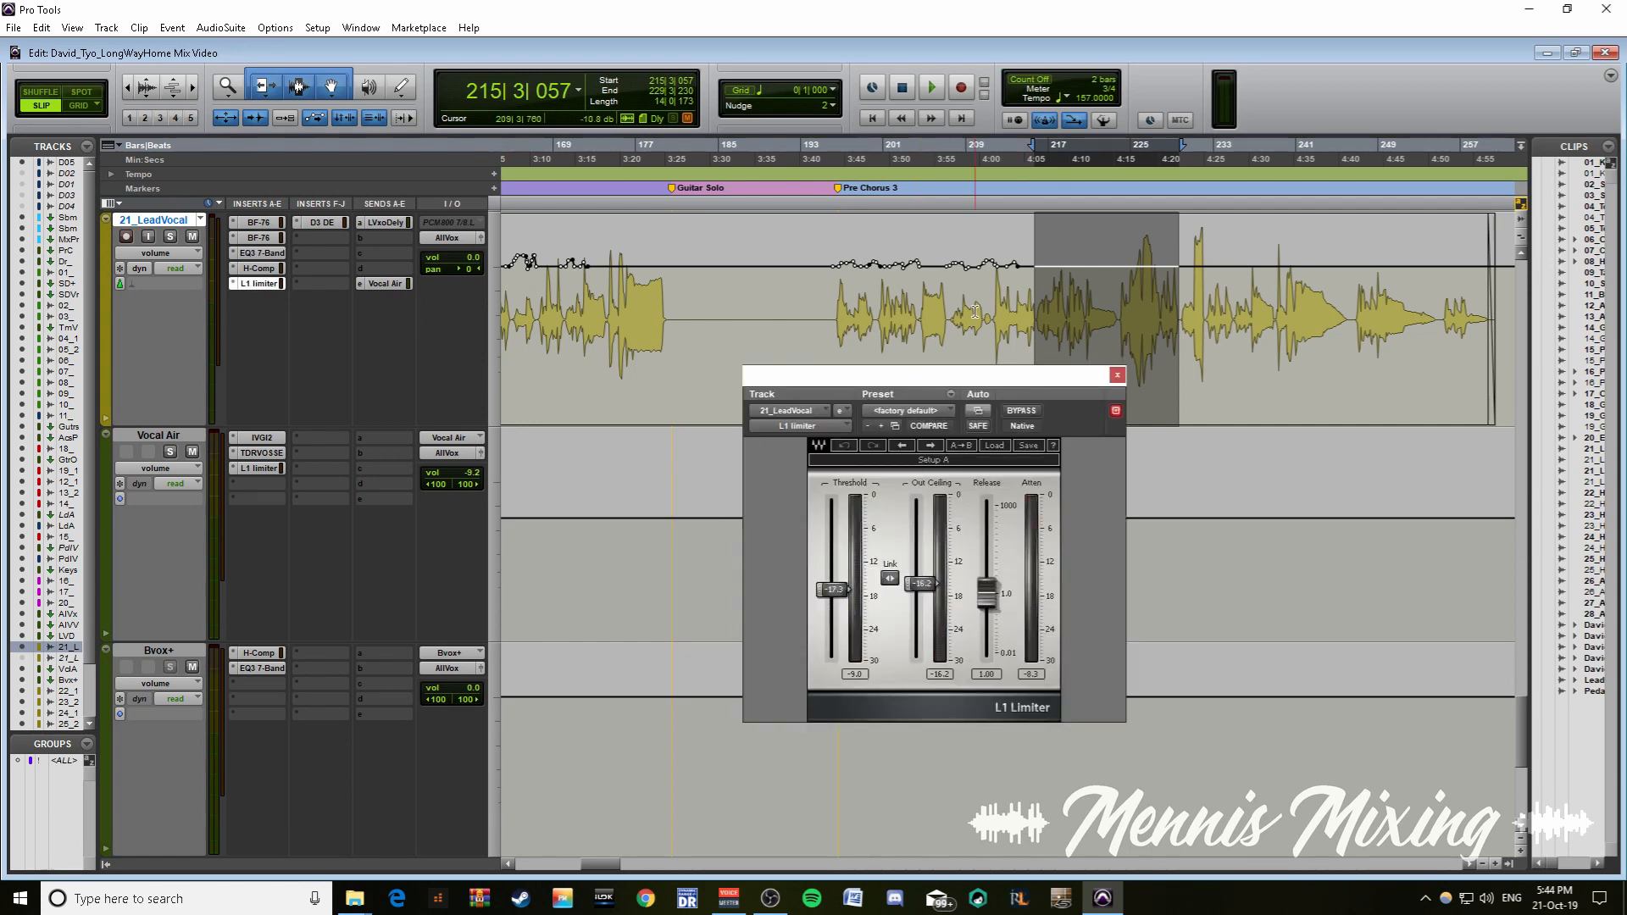
click(1192, 314)
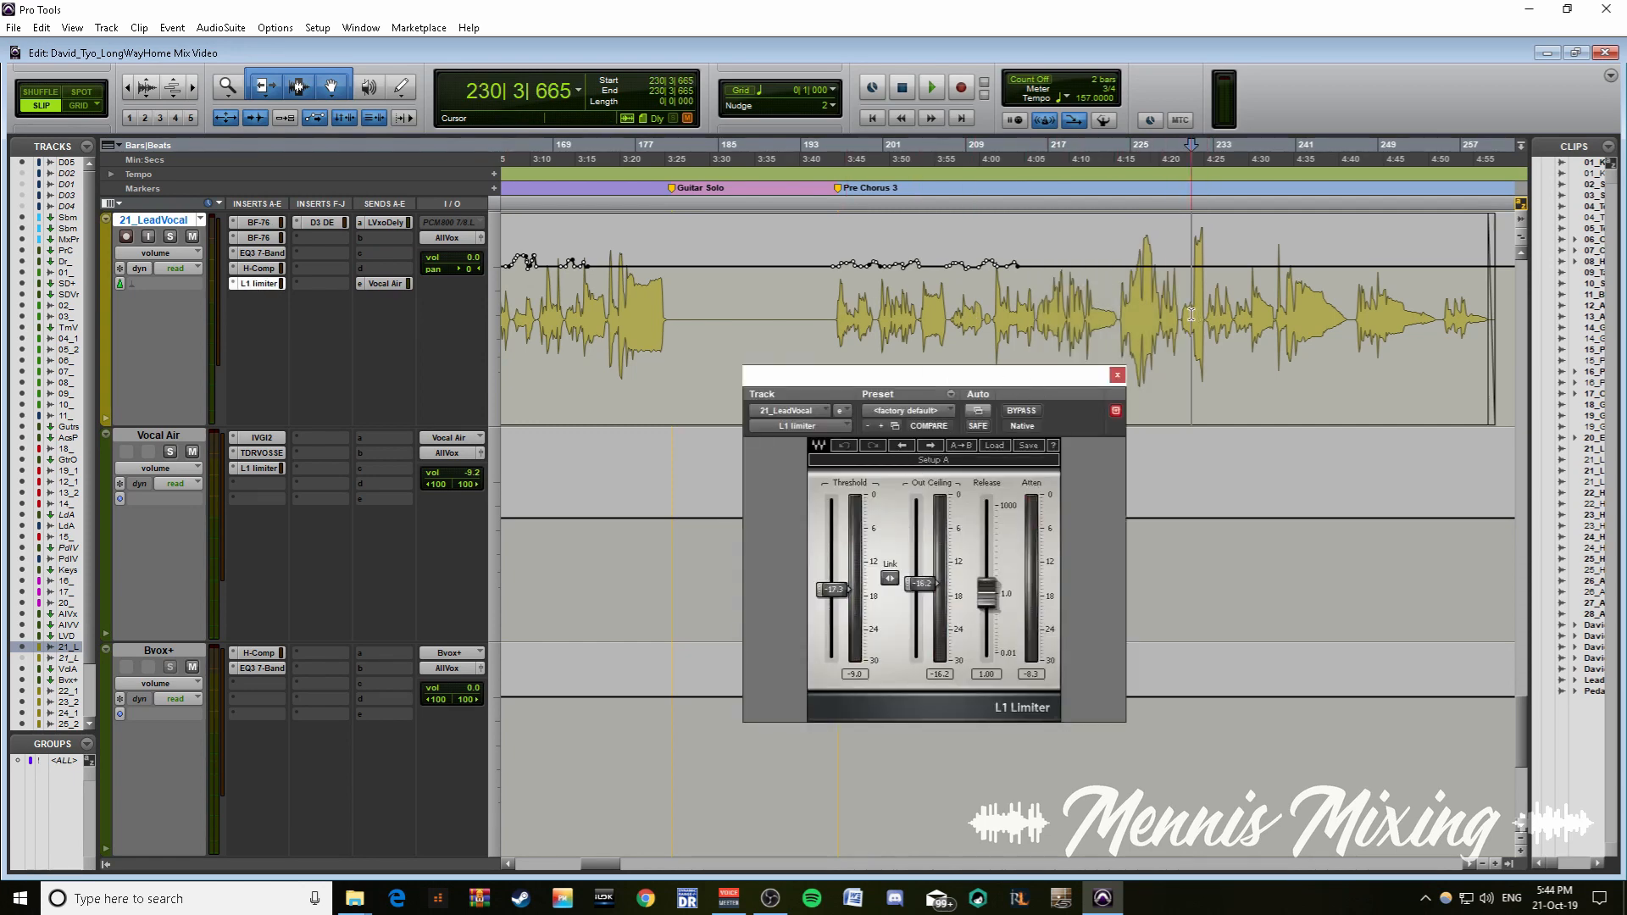
click(1104, 314)
click(1065, 313)
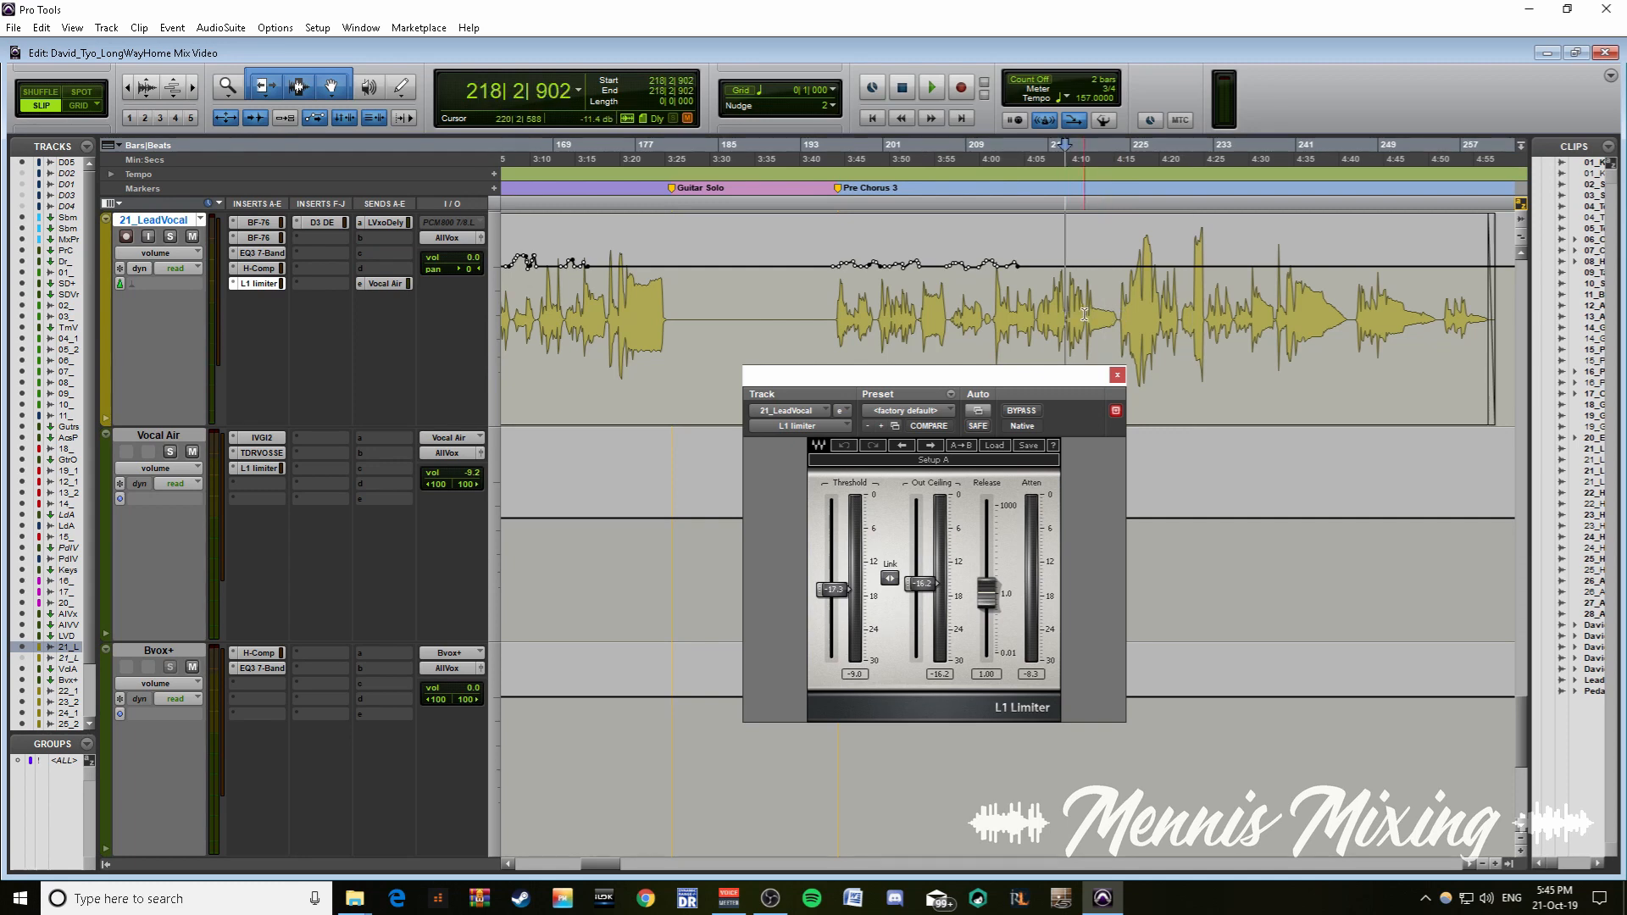
click(1084, 314)
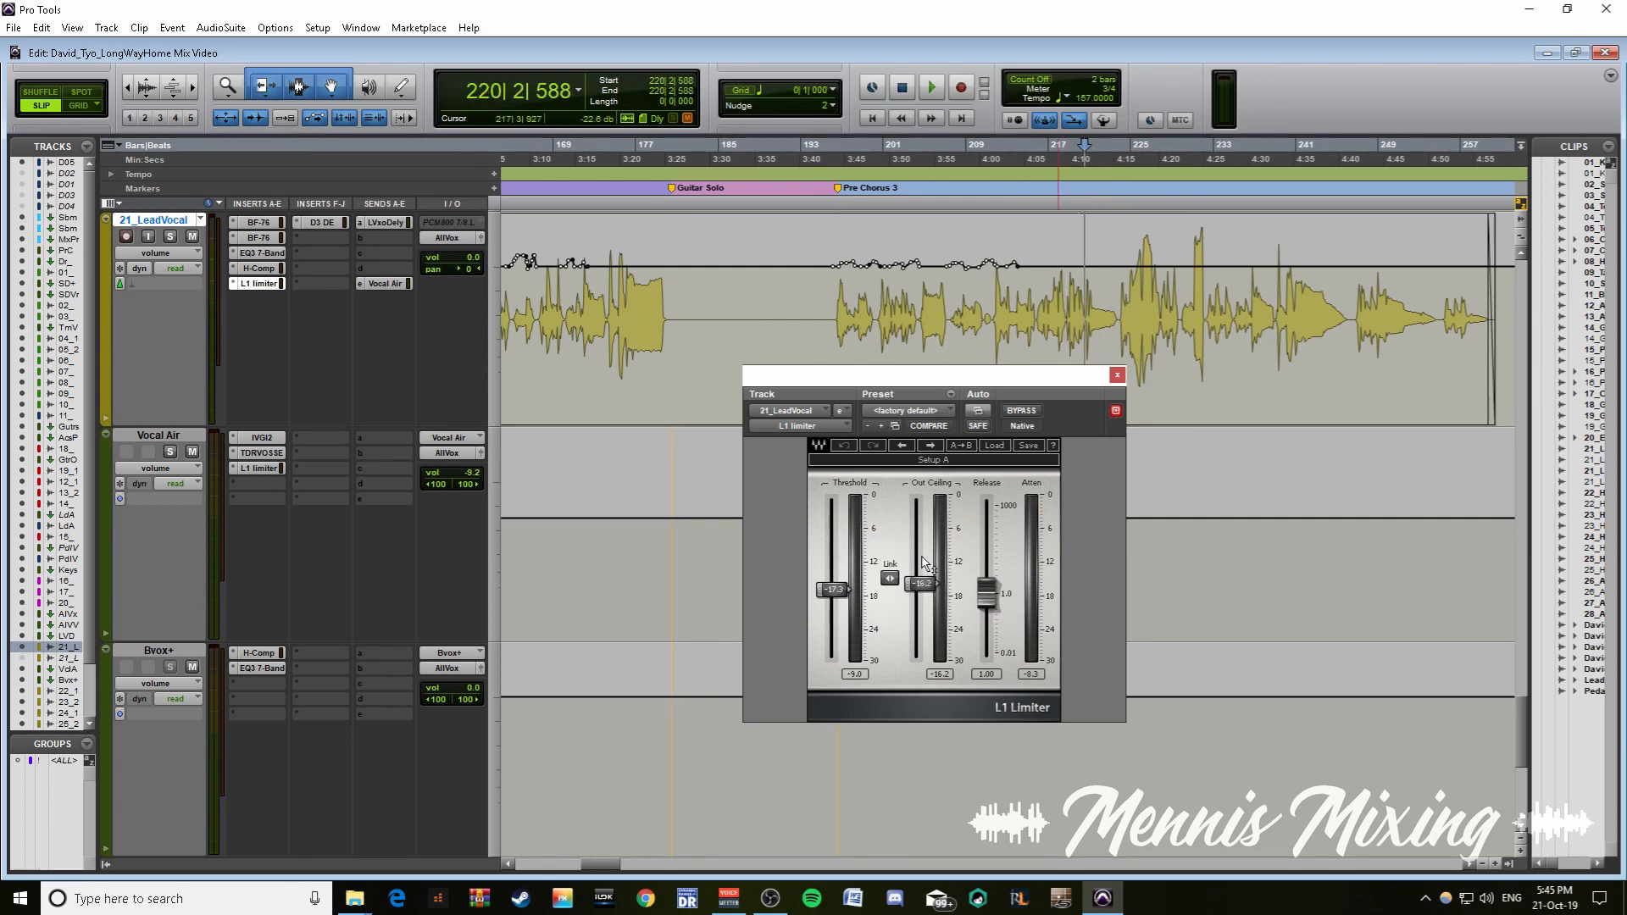
key(space)
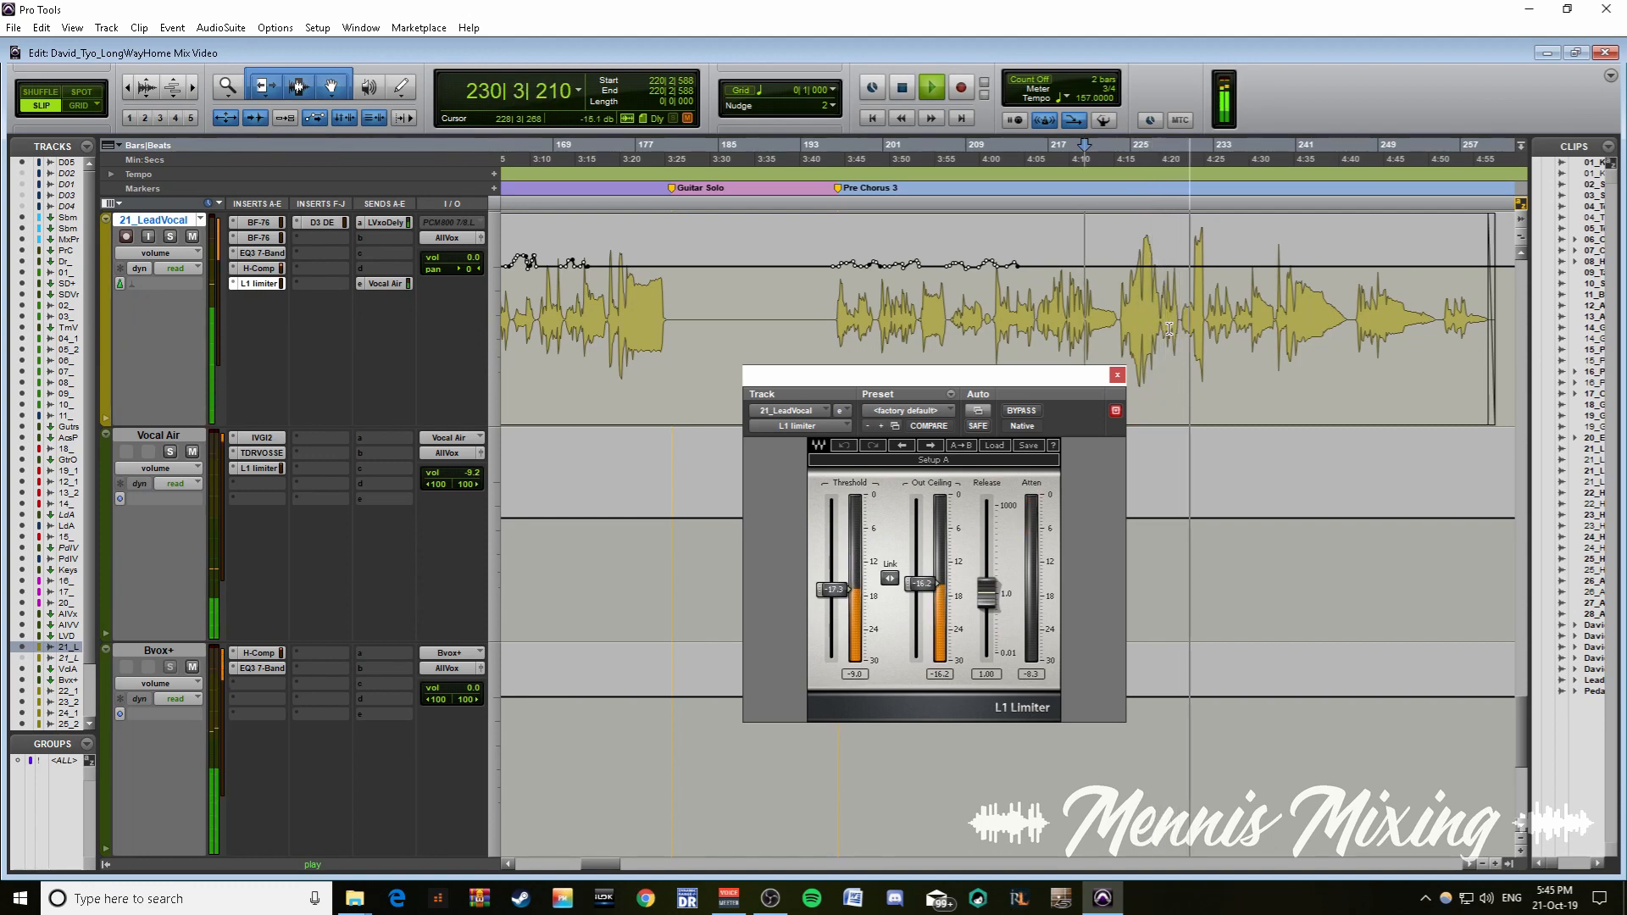
key(space)
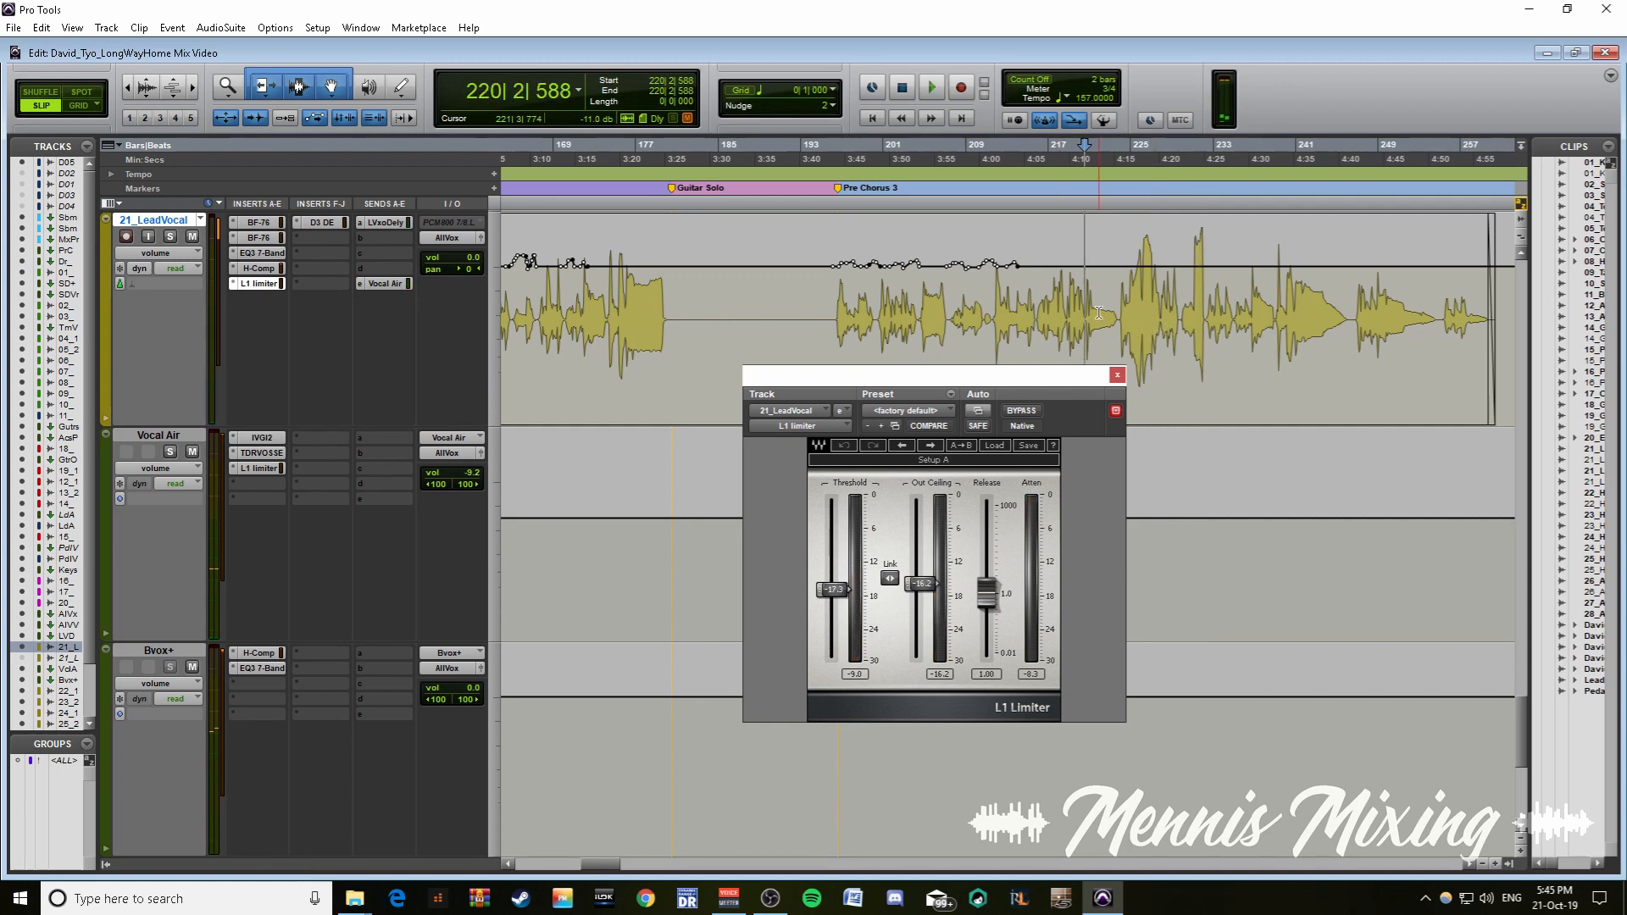
drag(1182, 314, 1222, 311)
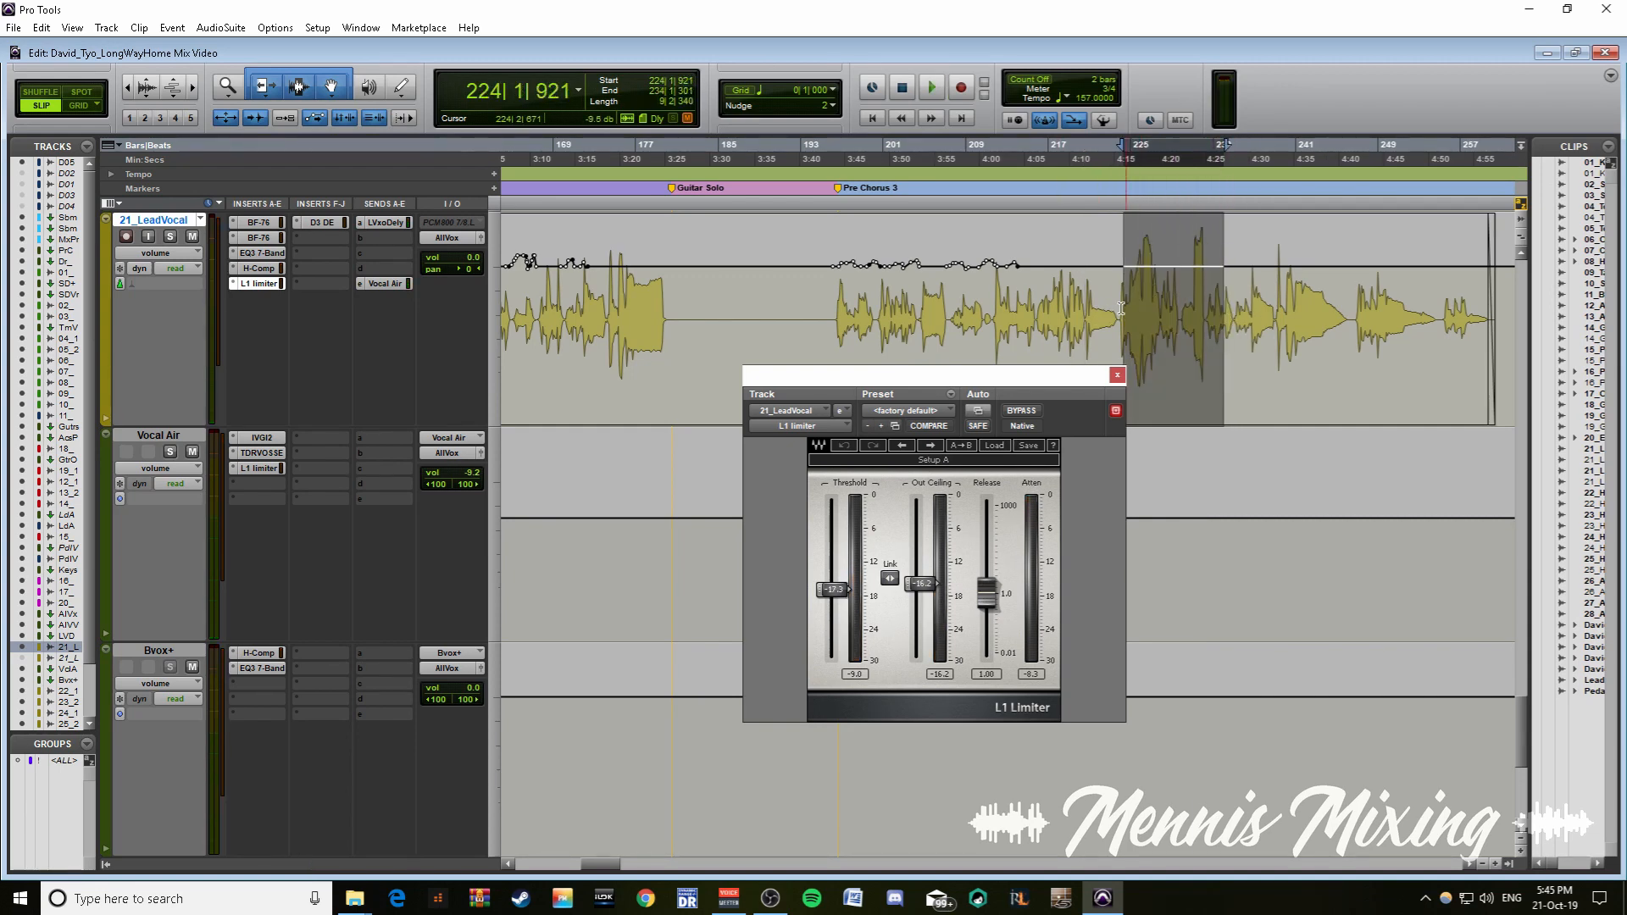
- Open the D3 De-Esser on 21_LeadVocal, set the 20_EmAccent track height to medium, and move the plug-in clear of the vocal waveform
click(332, 221)
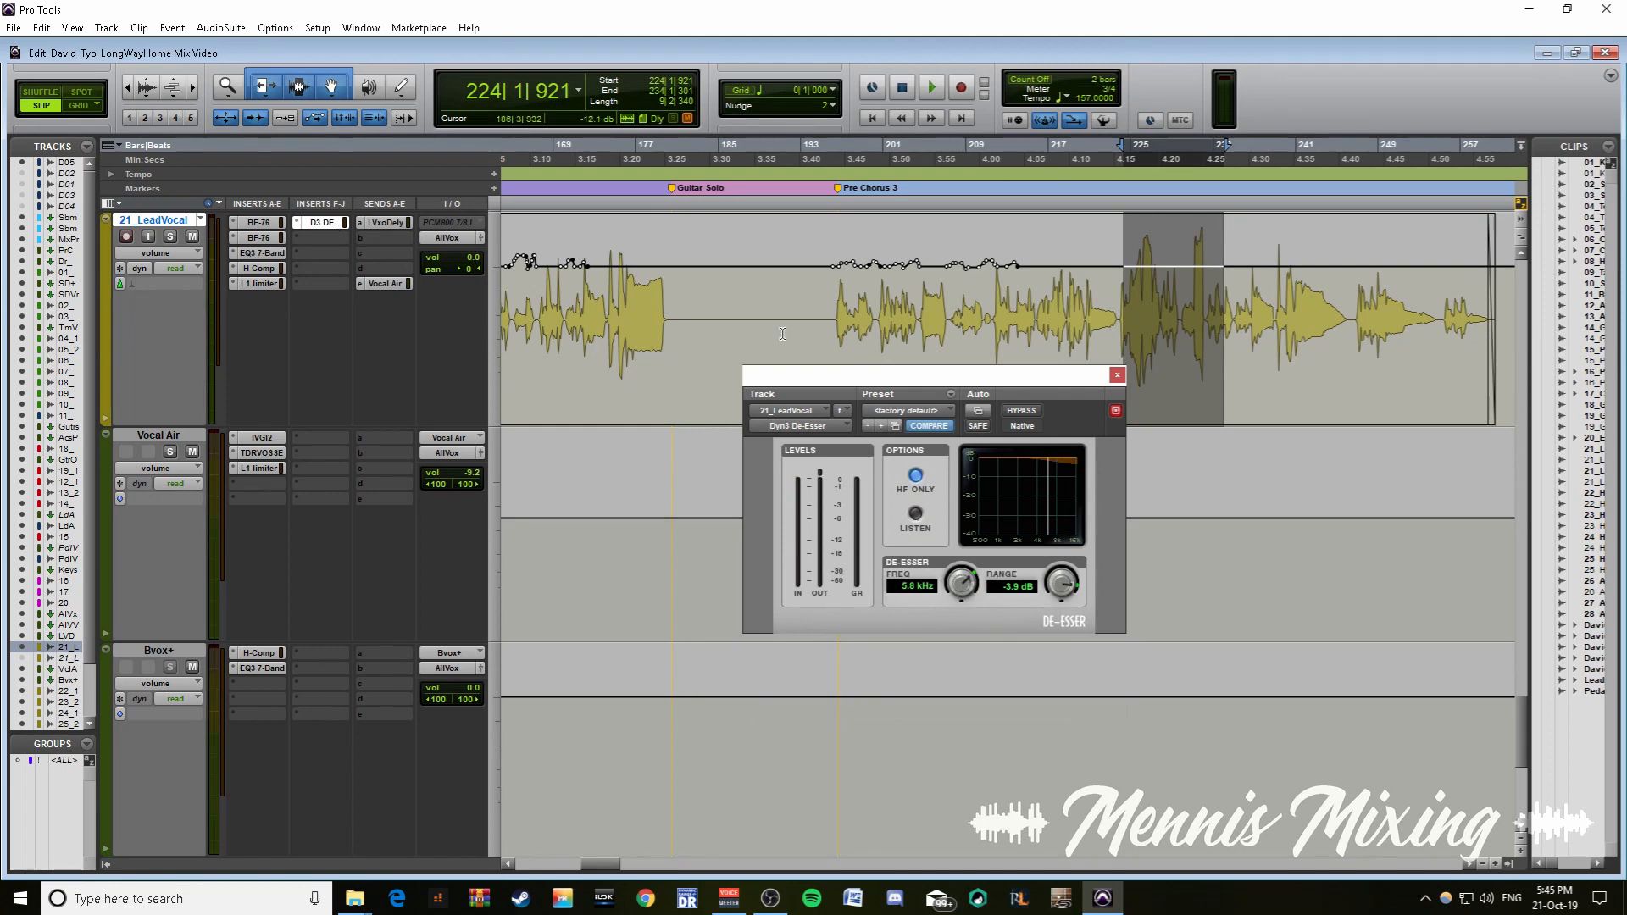
scroll(449, 486, up, 3)
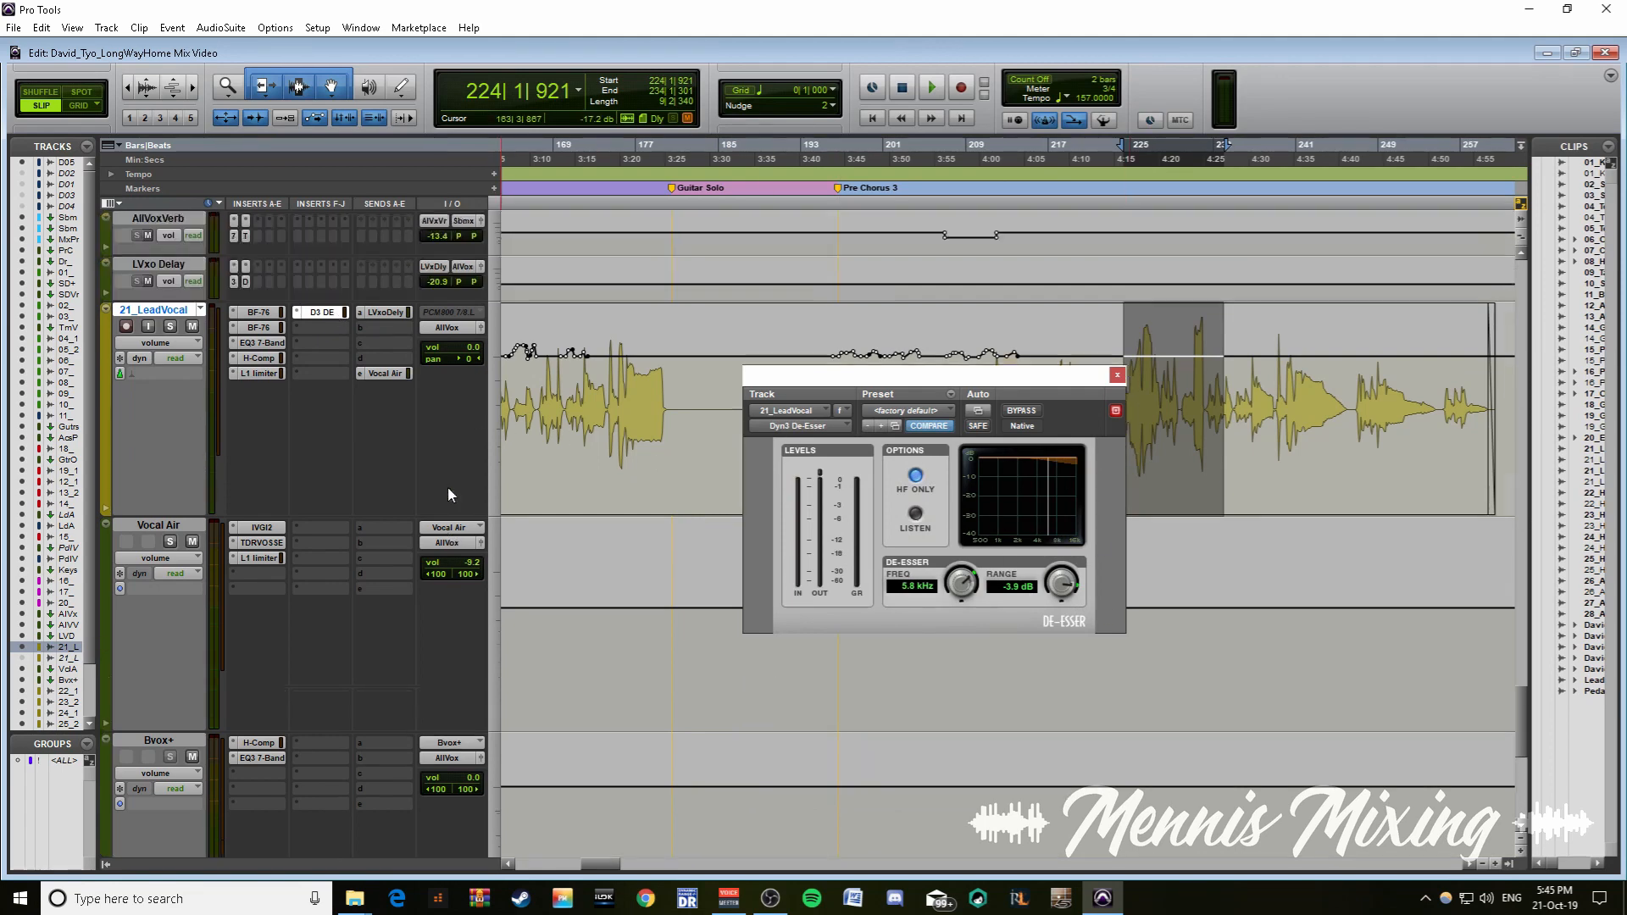
scroll(560, 454, down, 1)
scroll(280, 337, up, 1)
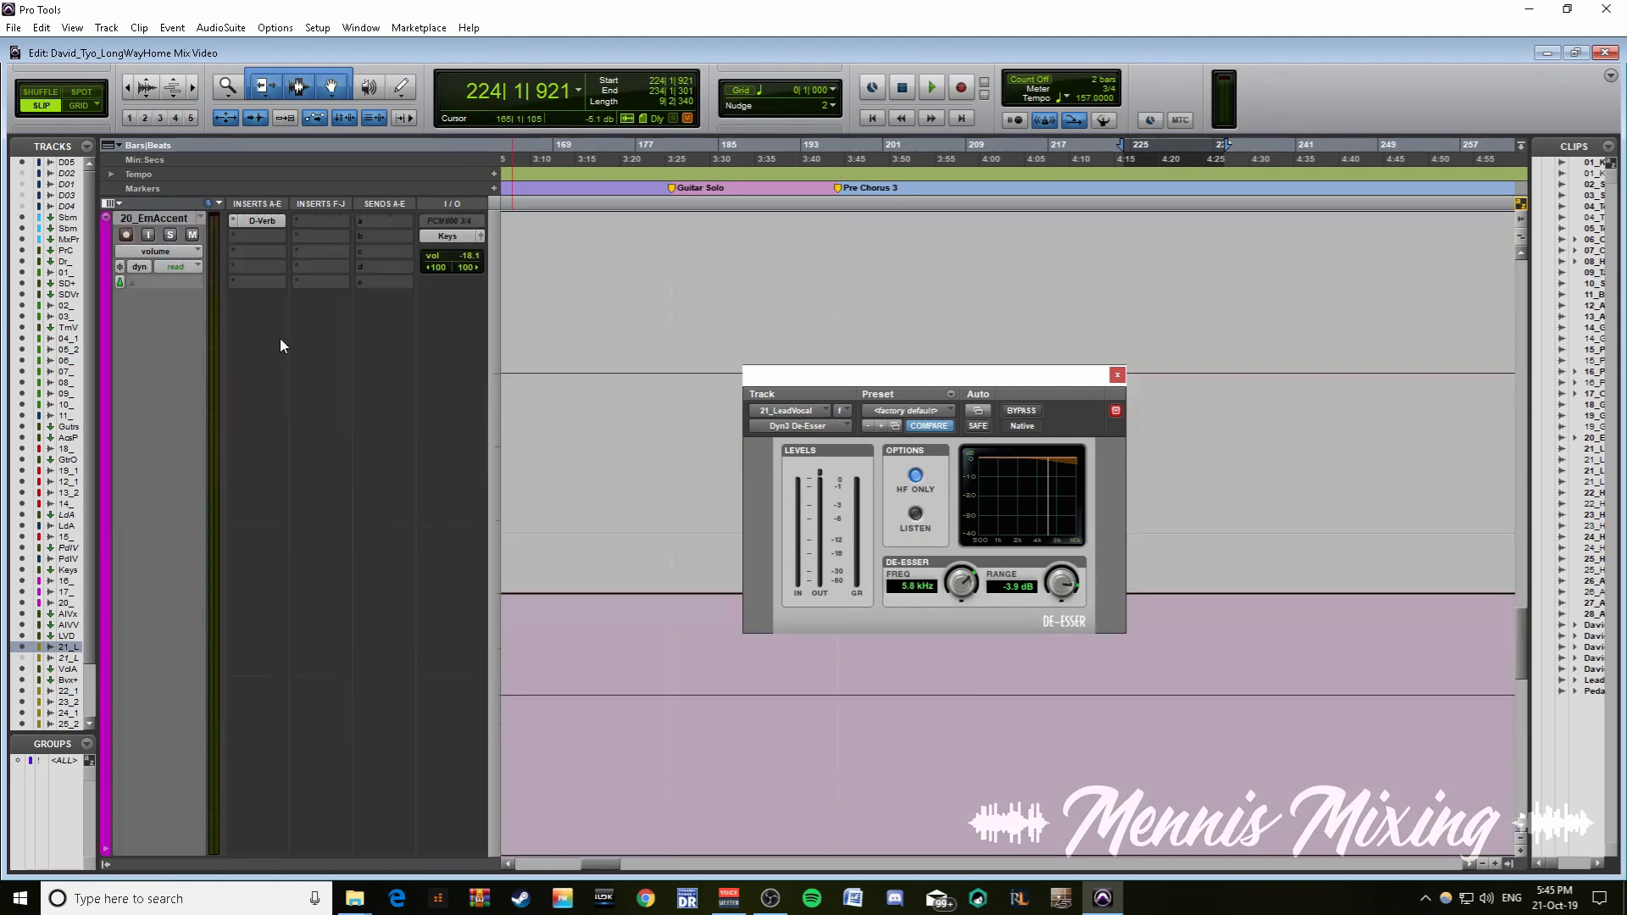
click(108, 218)
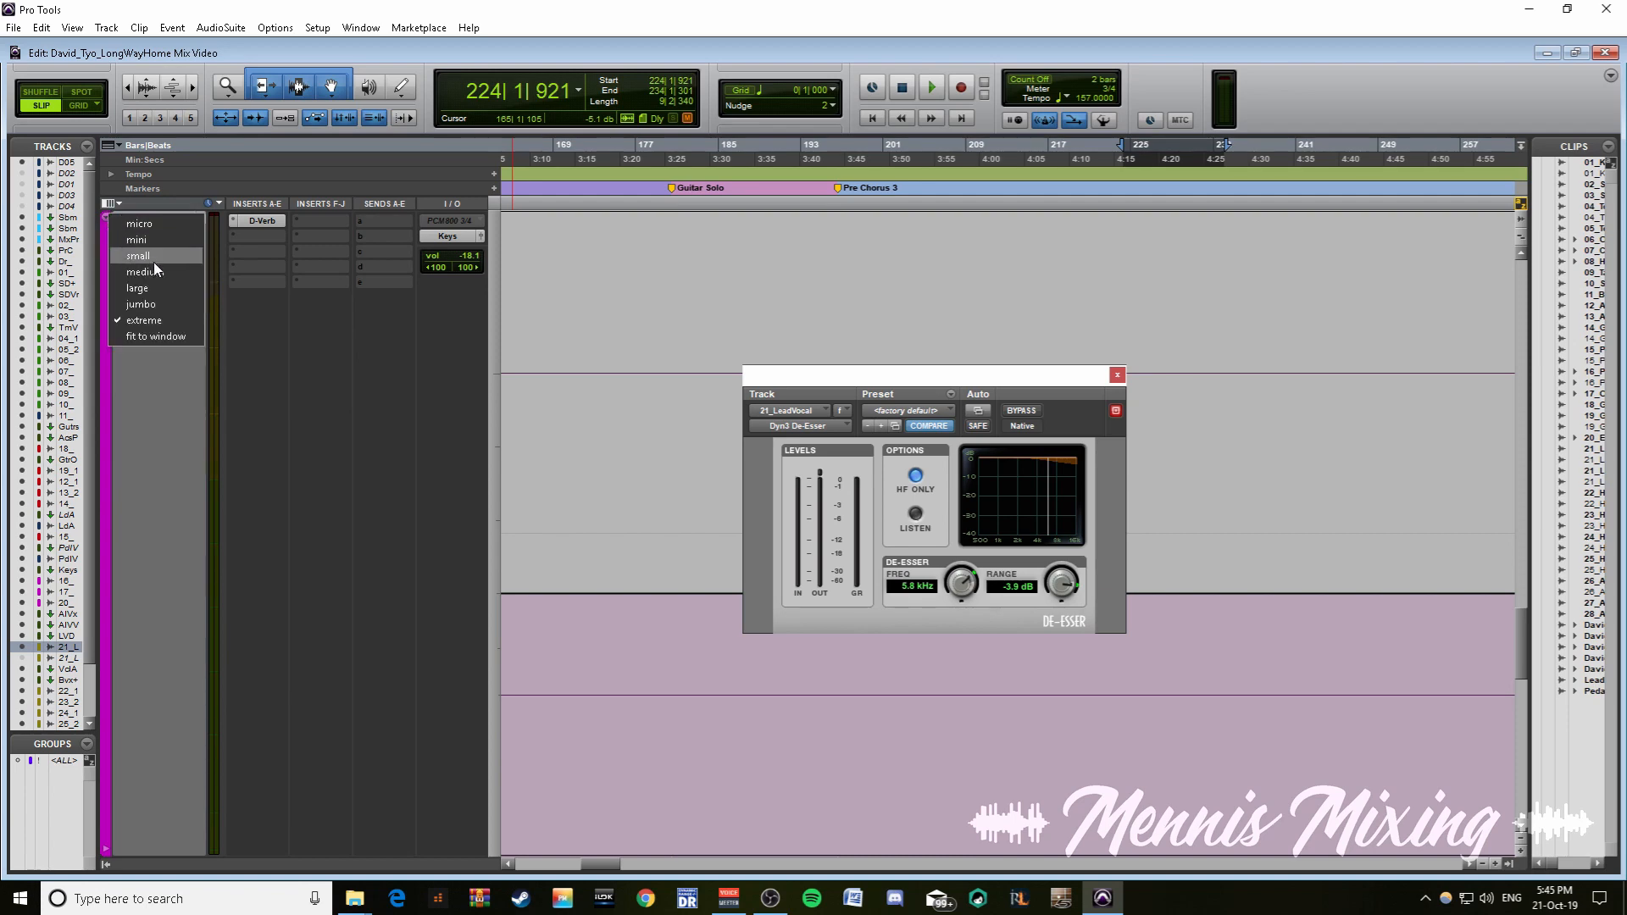
click(154, 266)
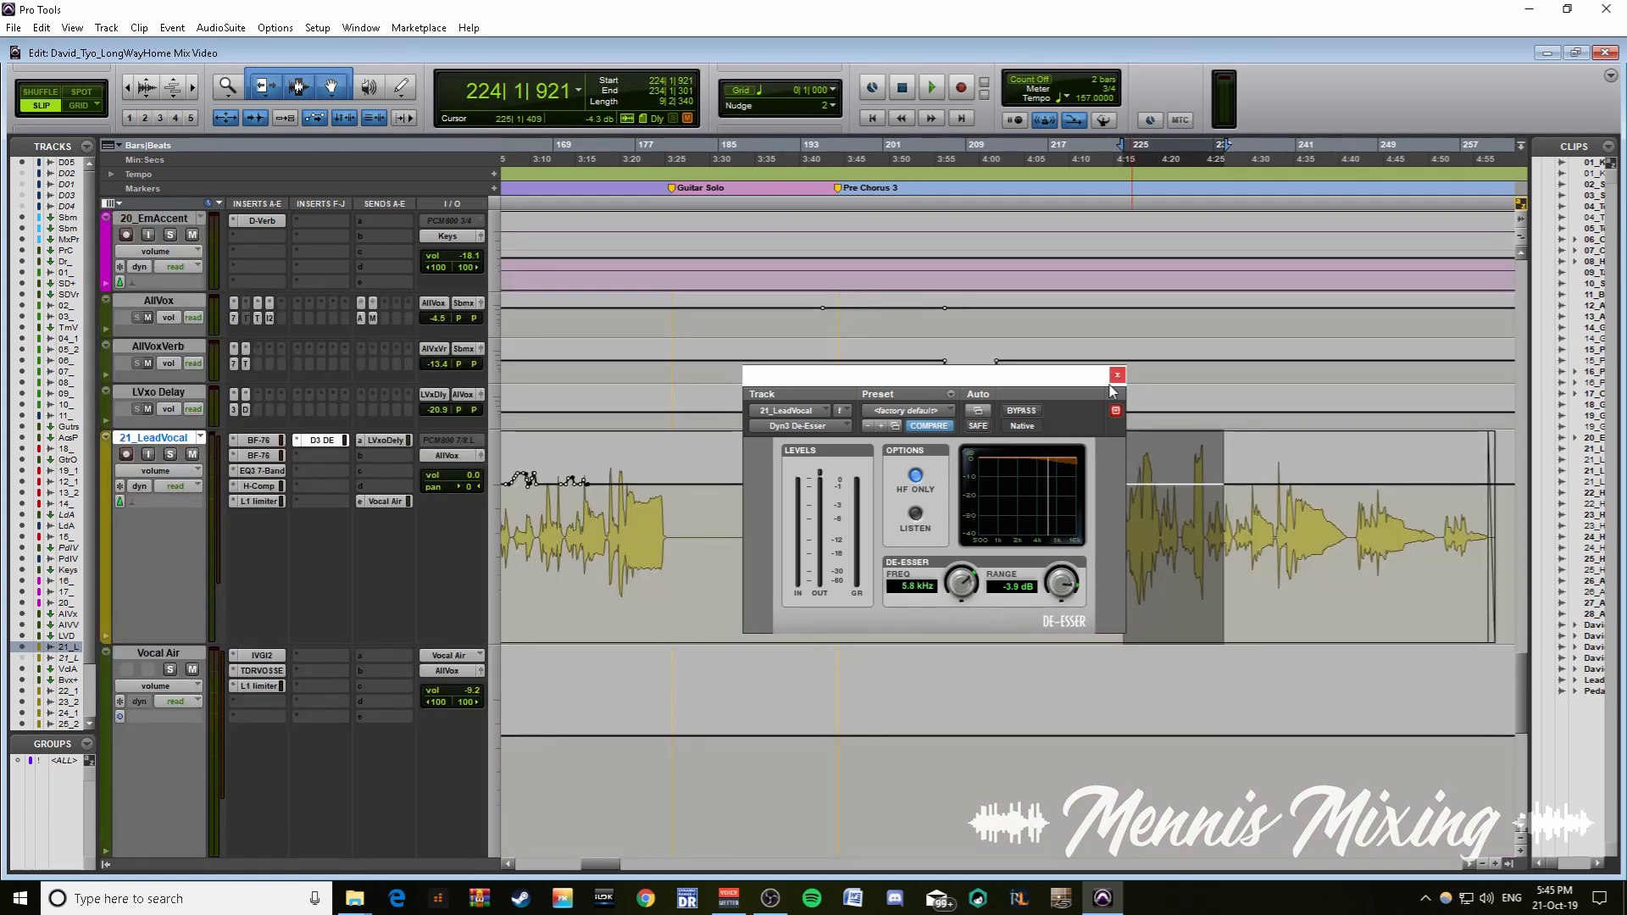
drag(1068, 377, 800, 347)
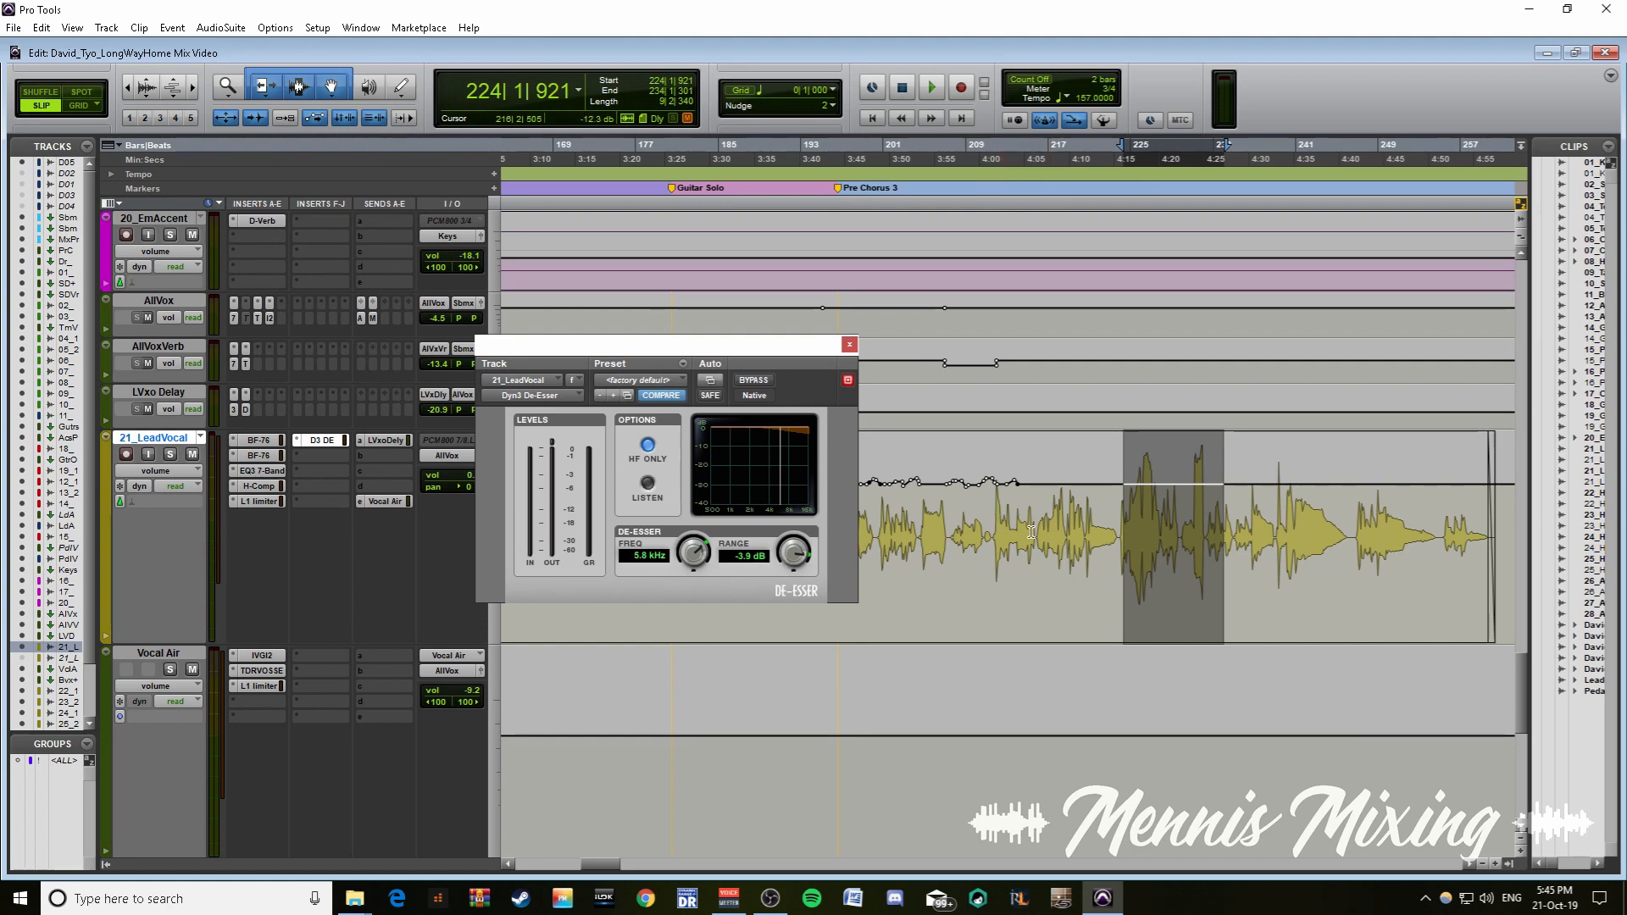
- Play about bars 218 to 230 with 21_LeadVocal soloed to audition the de-esser, stop playback and close the plug-in
click(997, 530)
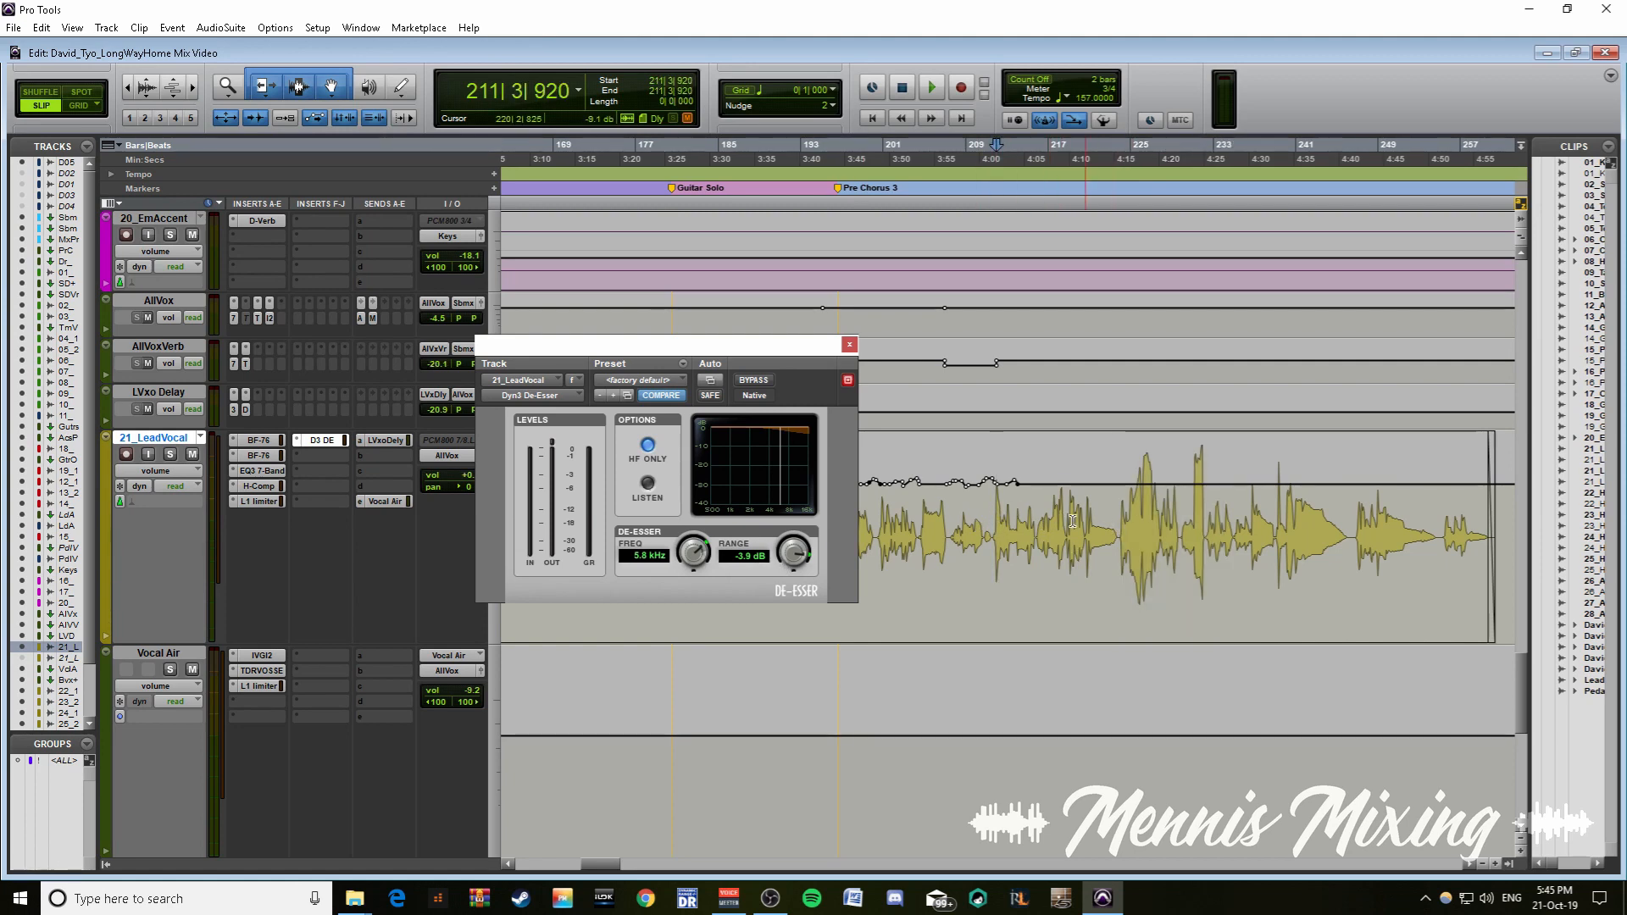
drag(1069, 521, 1183, 534)
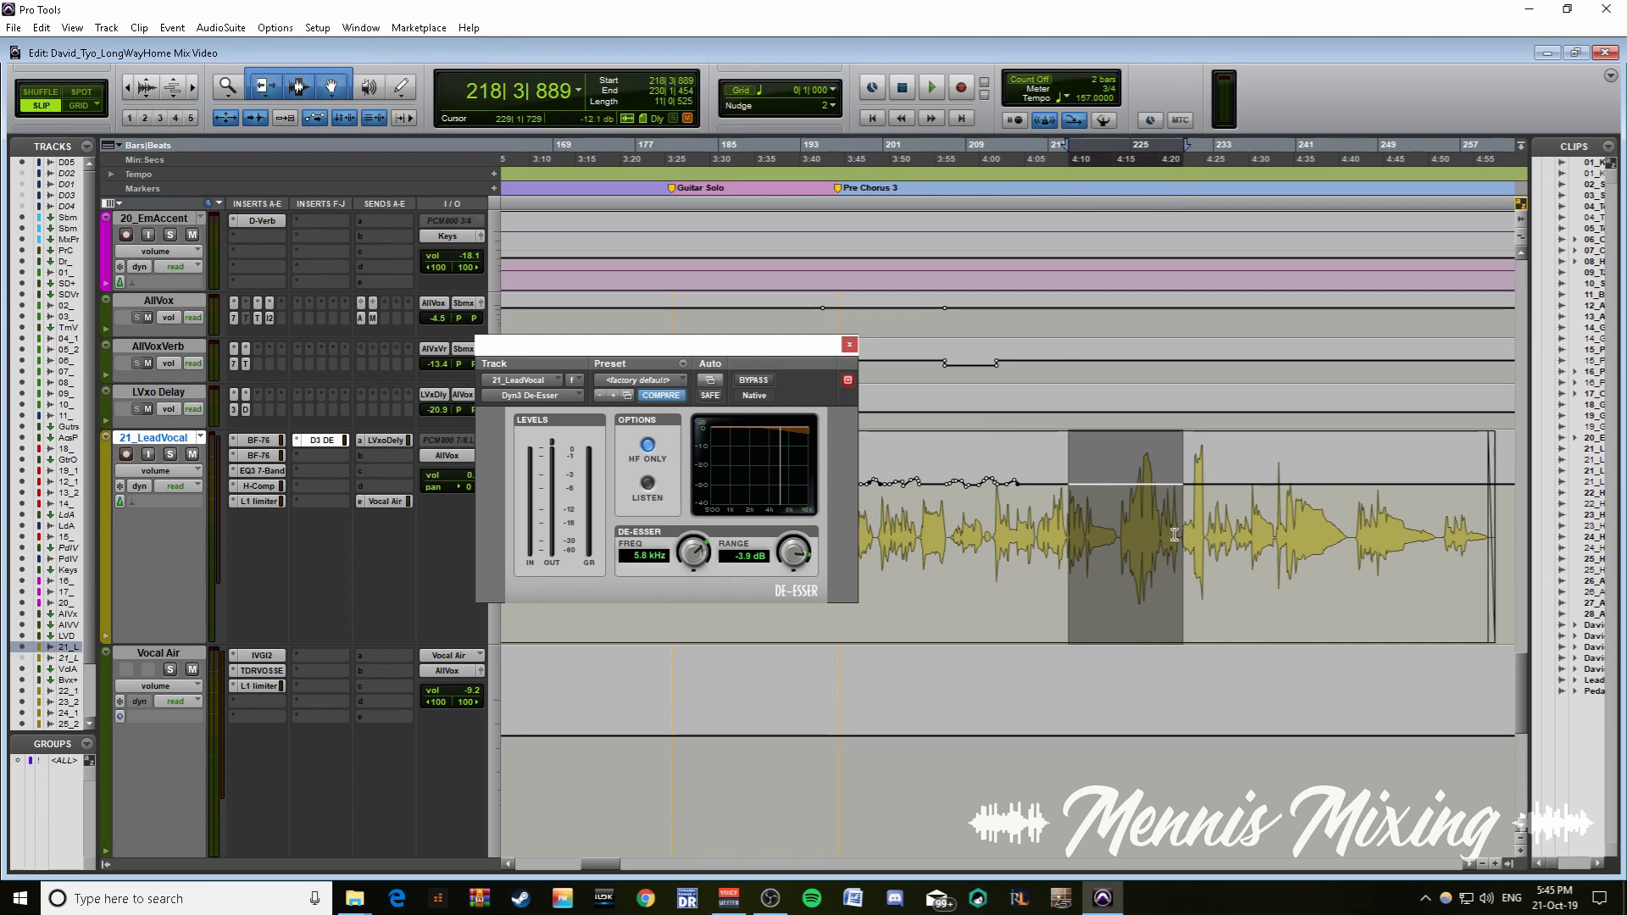
key(space)
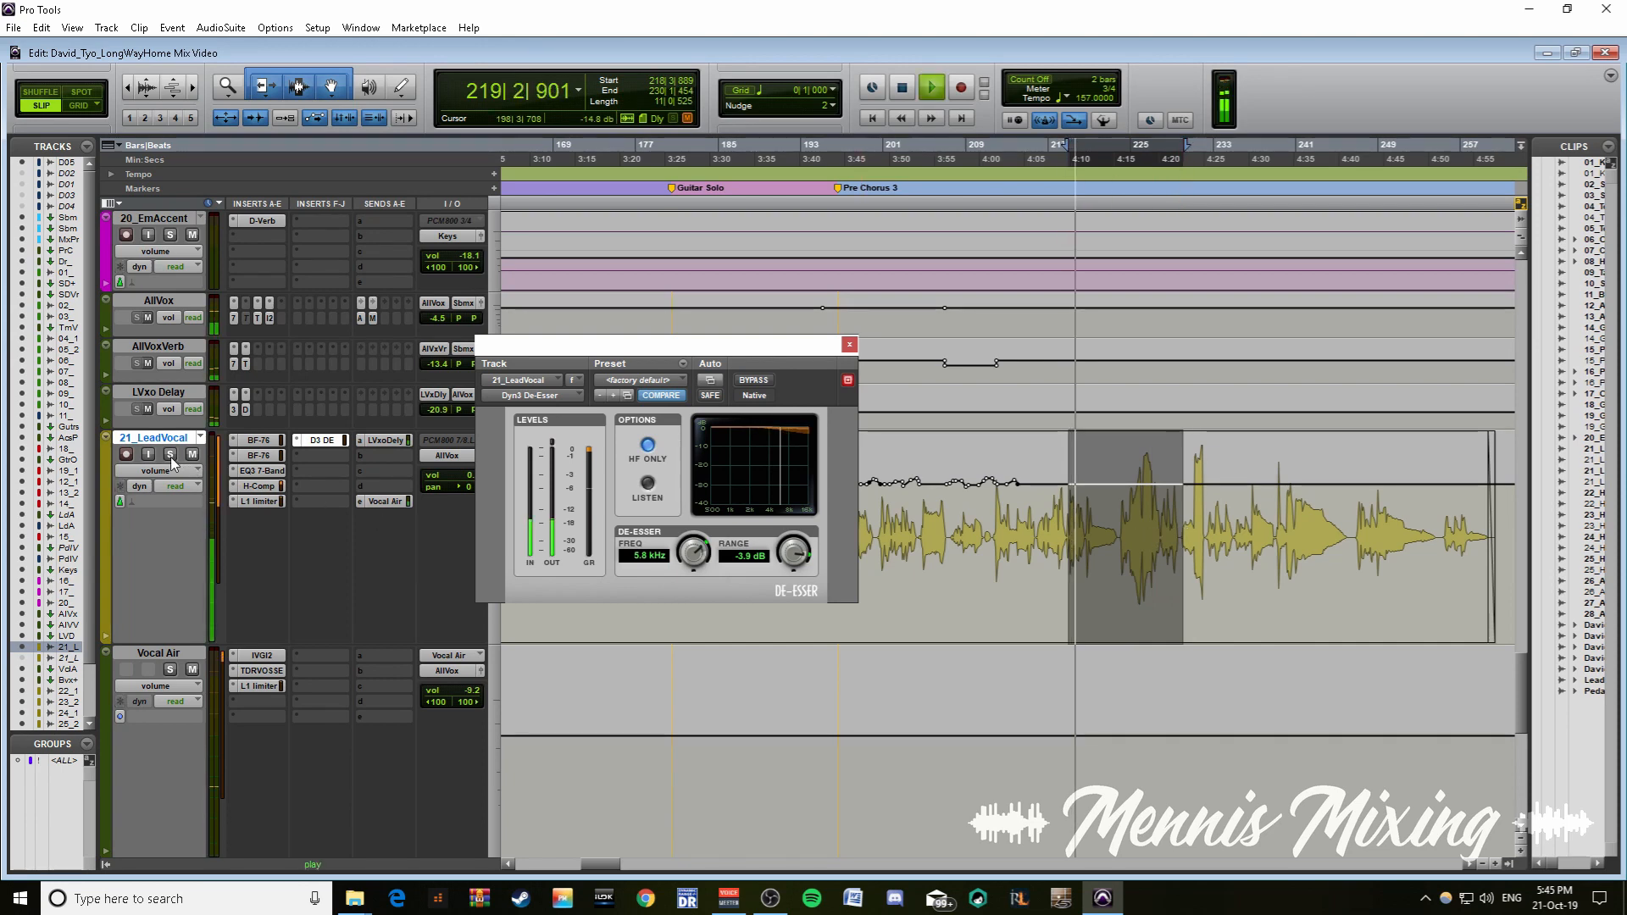
click(171, 456)
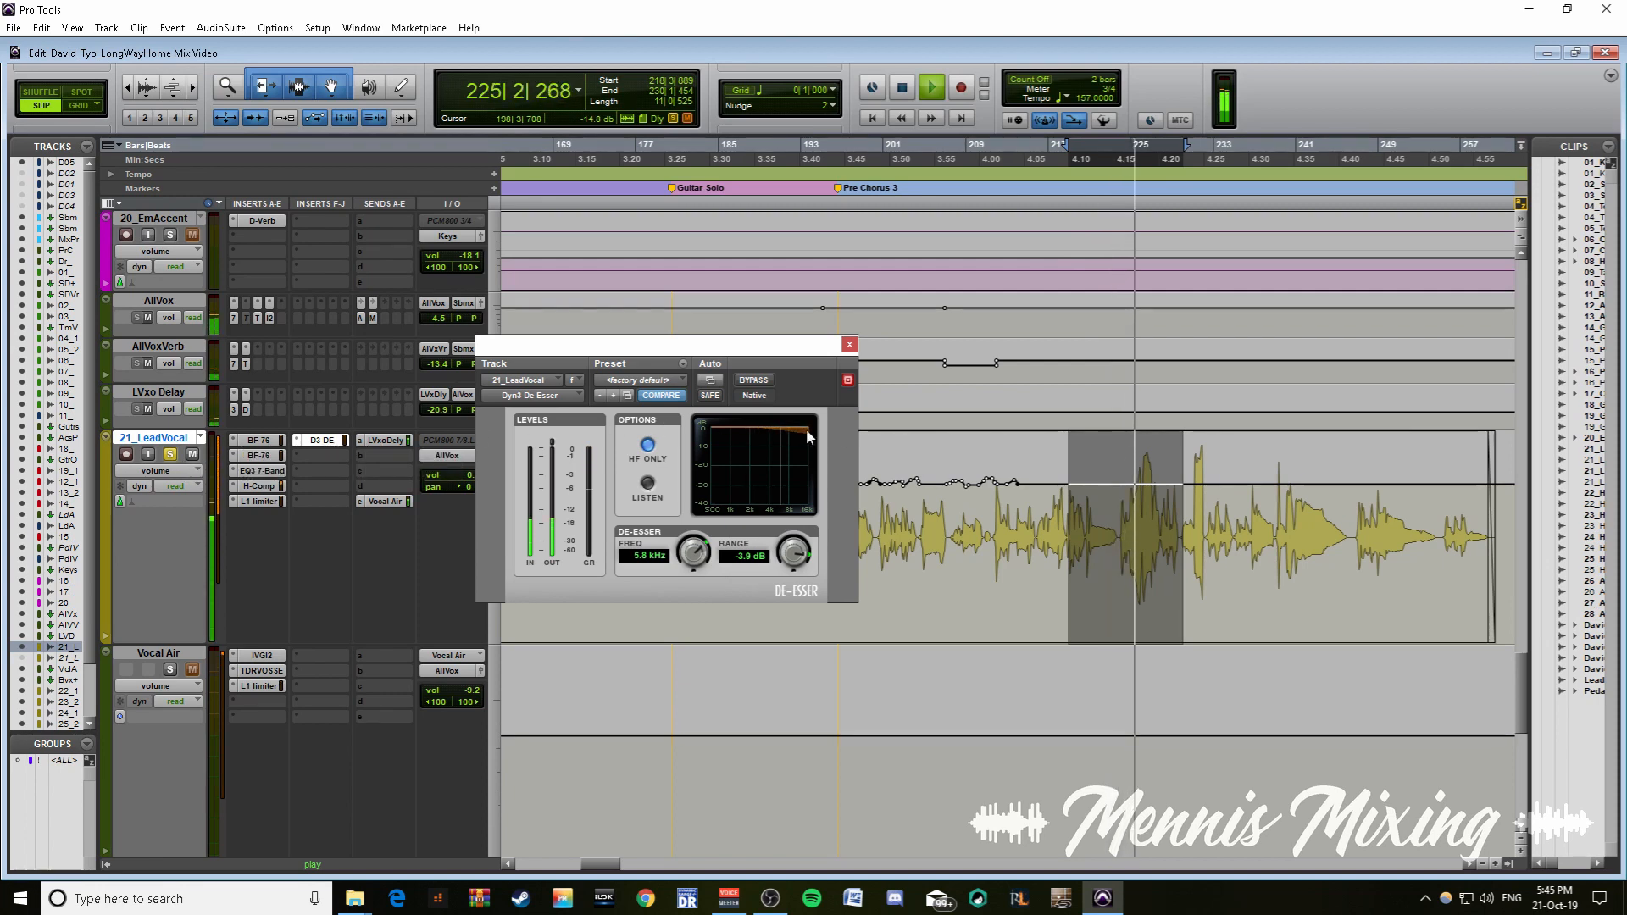
key(space)
click(849, 344)
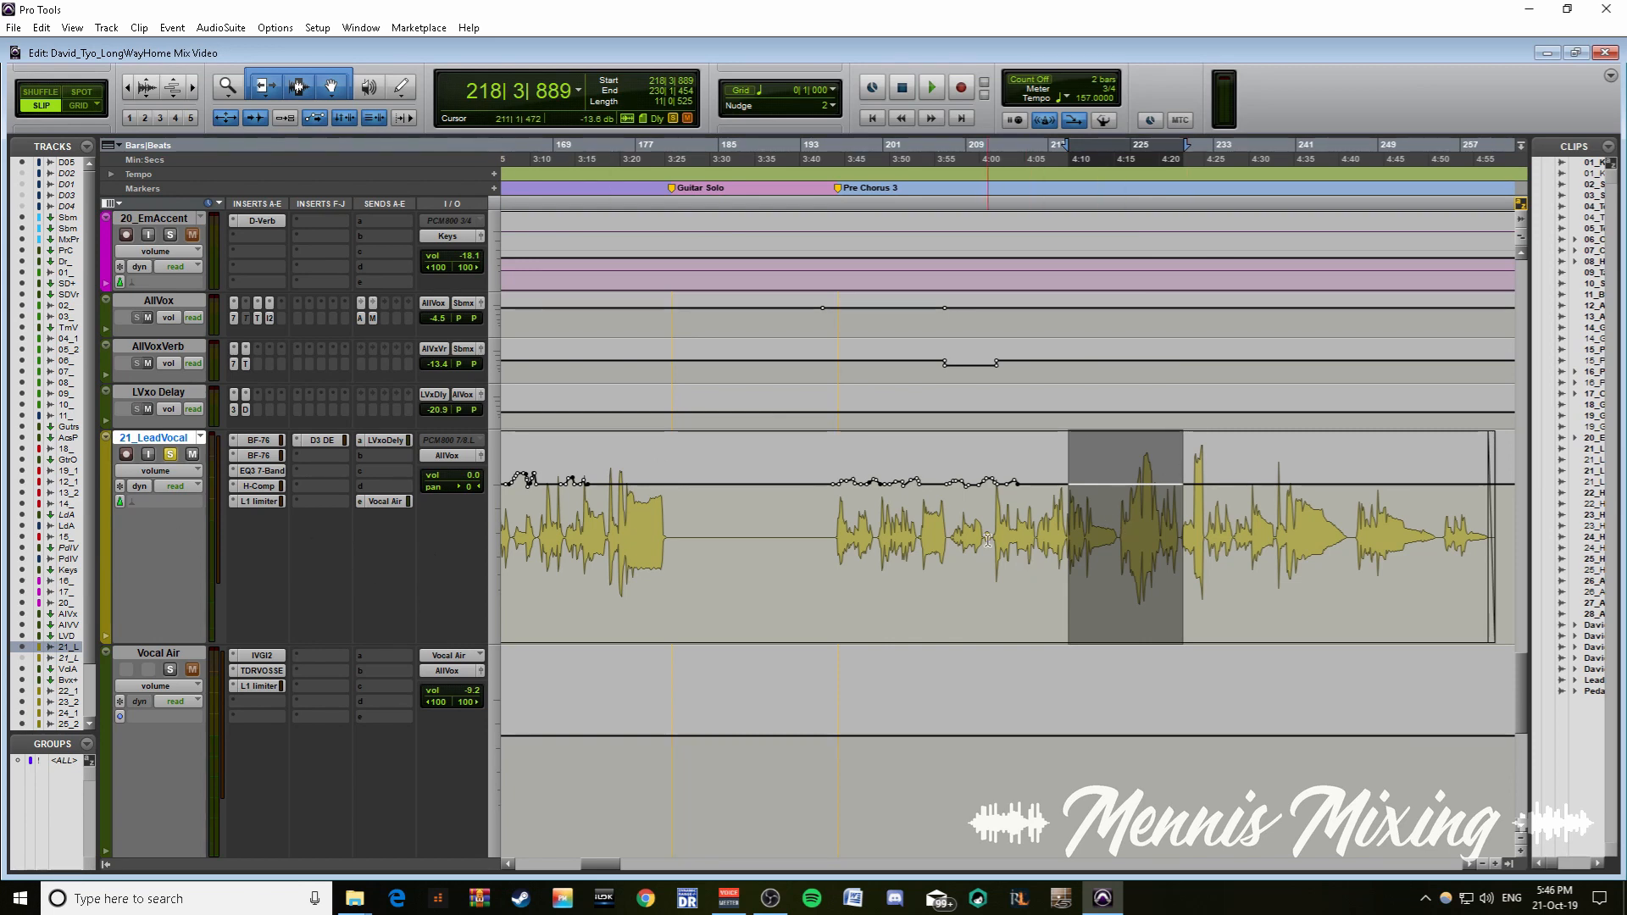
- Open the EQ3 7-Band on AllVox, and switch the tracks 21_LeadVocal through 28_Aah3 to small height and their audio tracks to waveform view
click(233, 317)
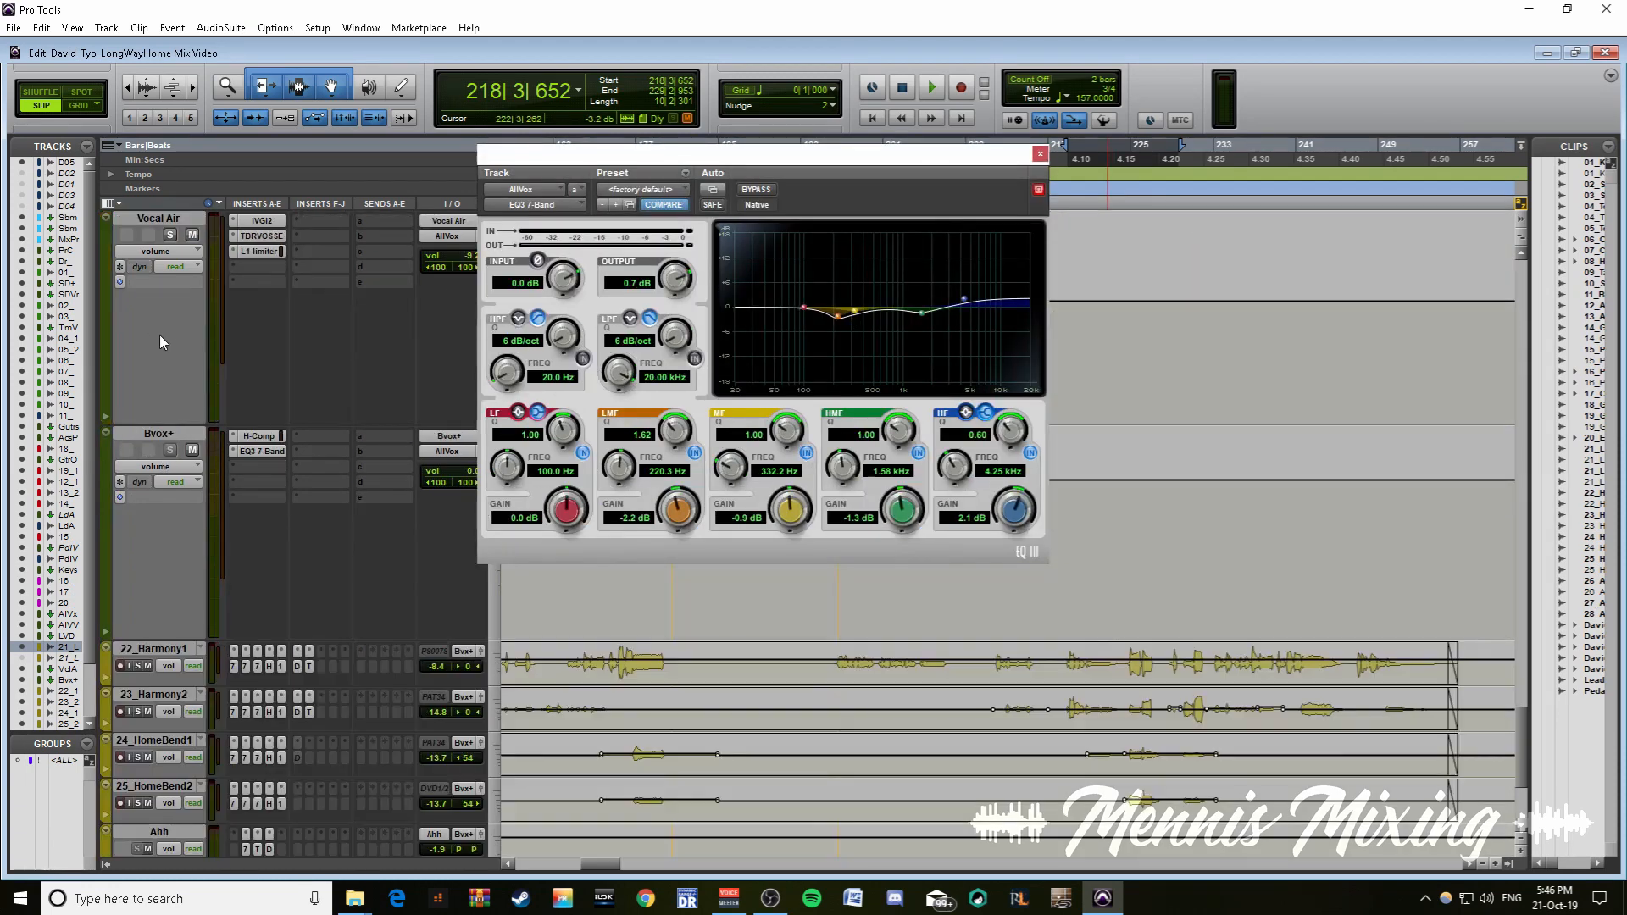
scroll(160, 334, down, 3)
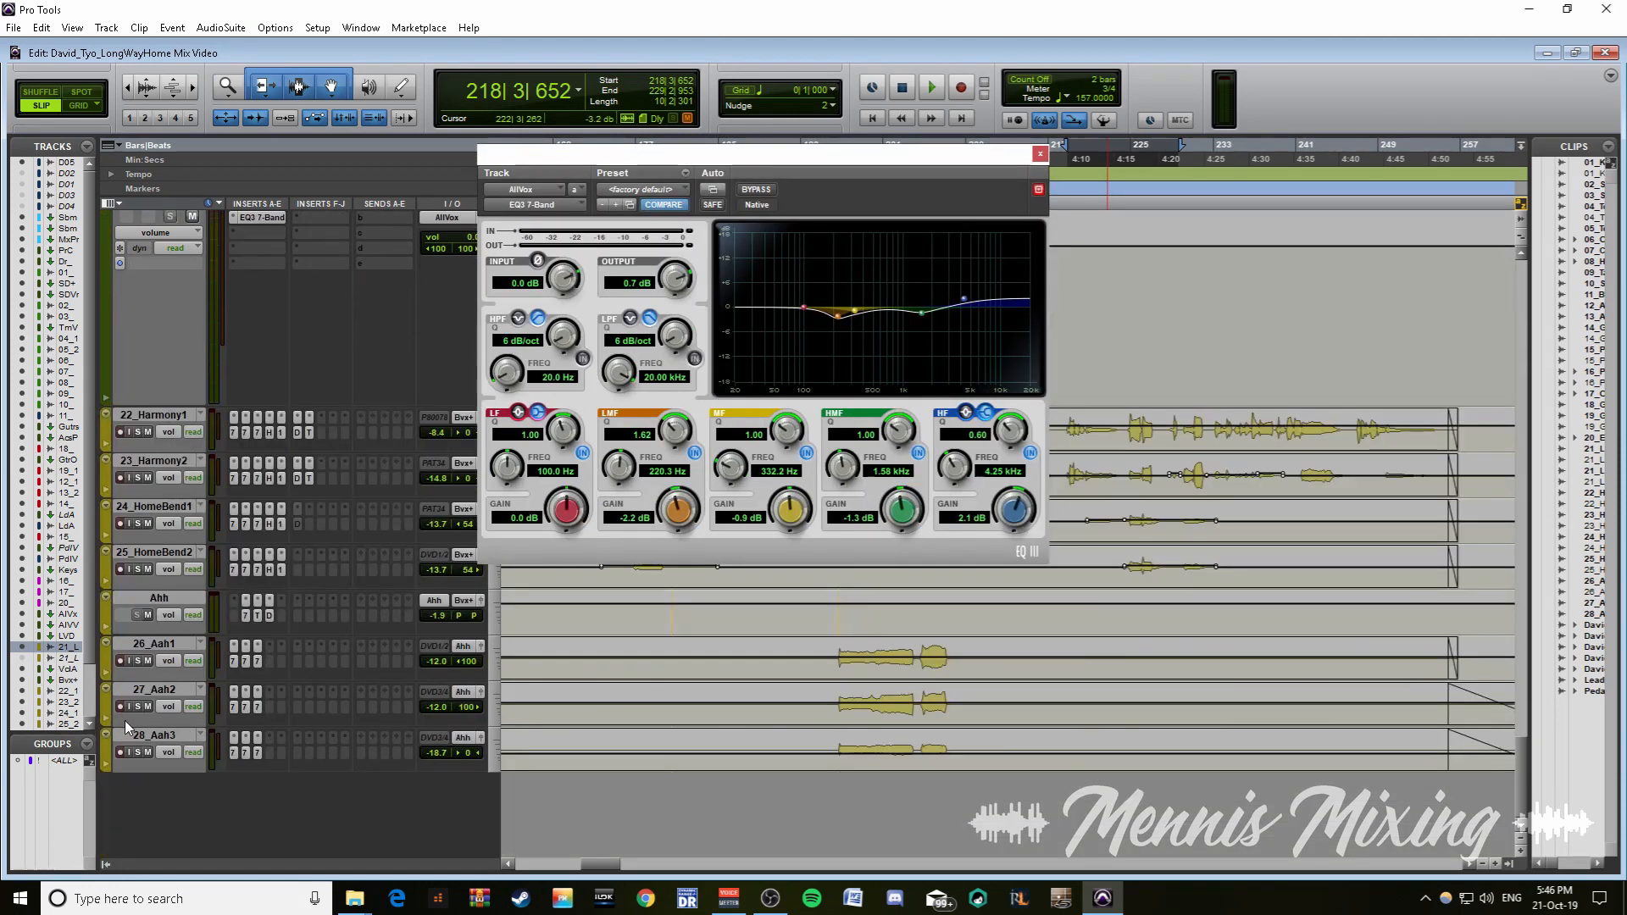
shift+click(156, 735)
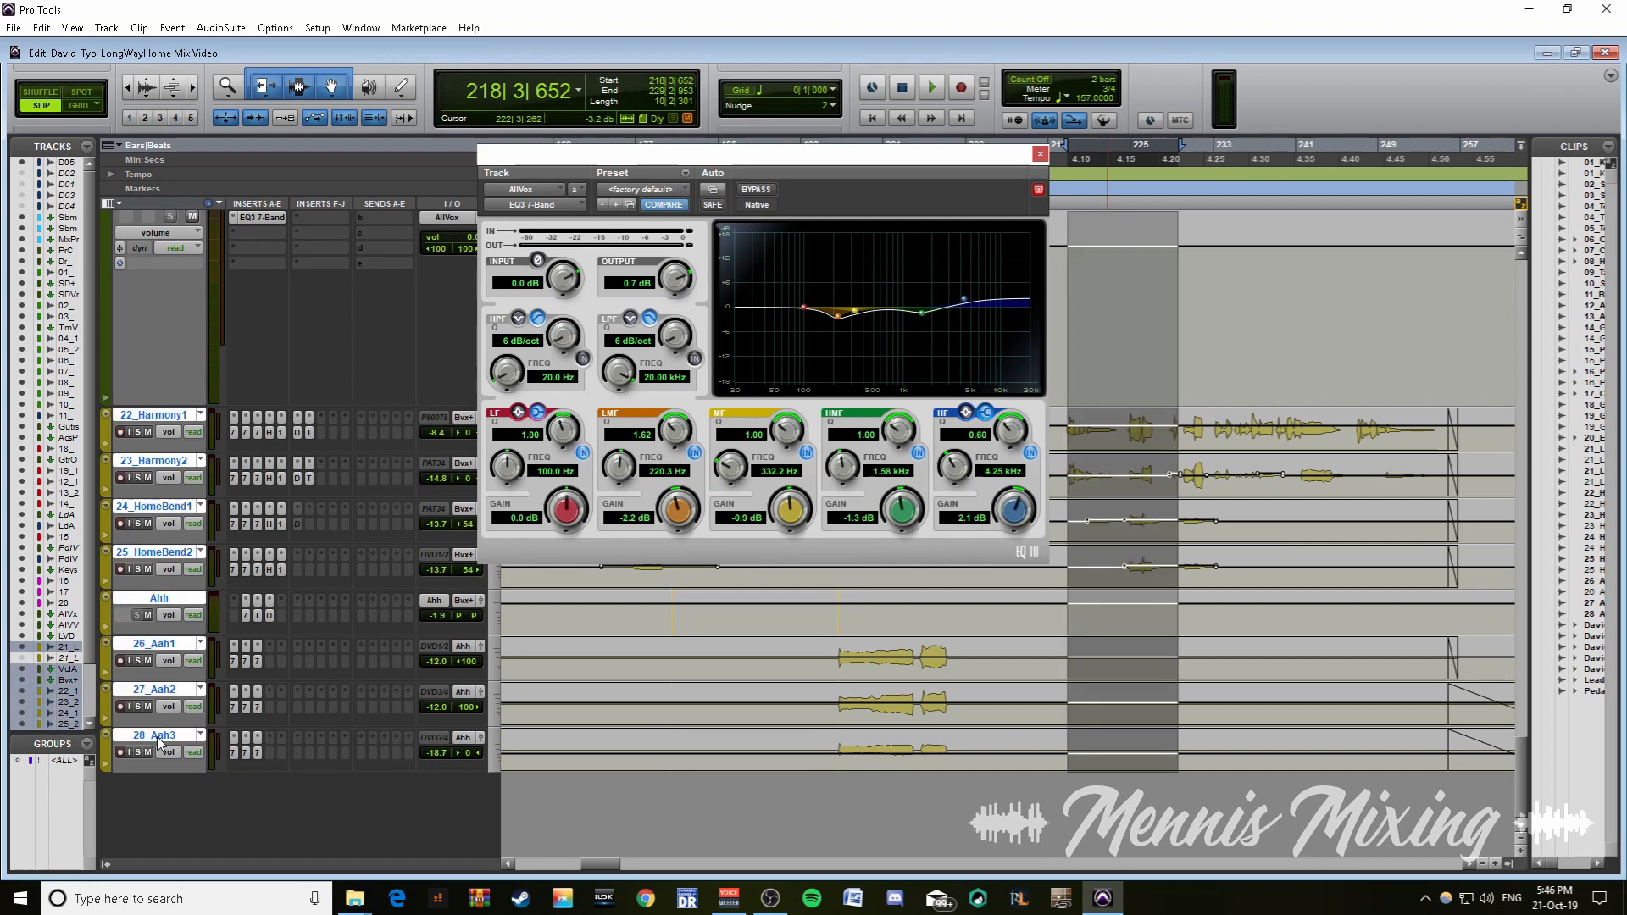
key(super+Up)
key(minus)
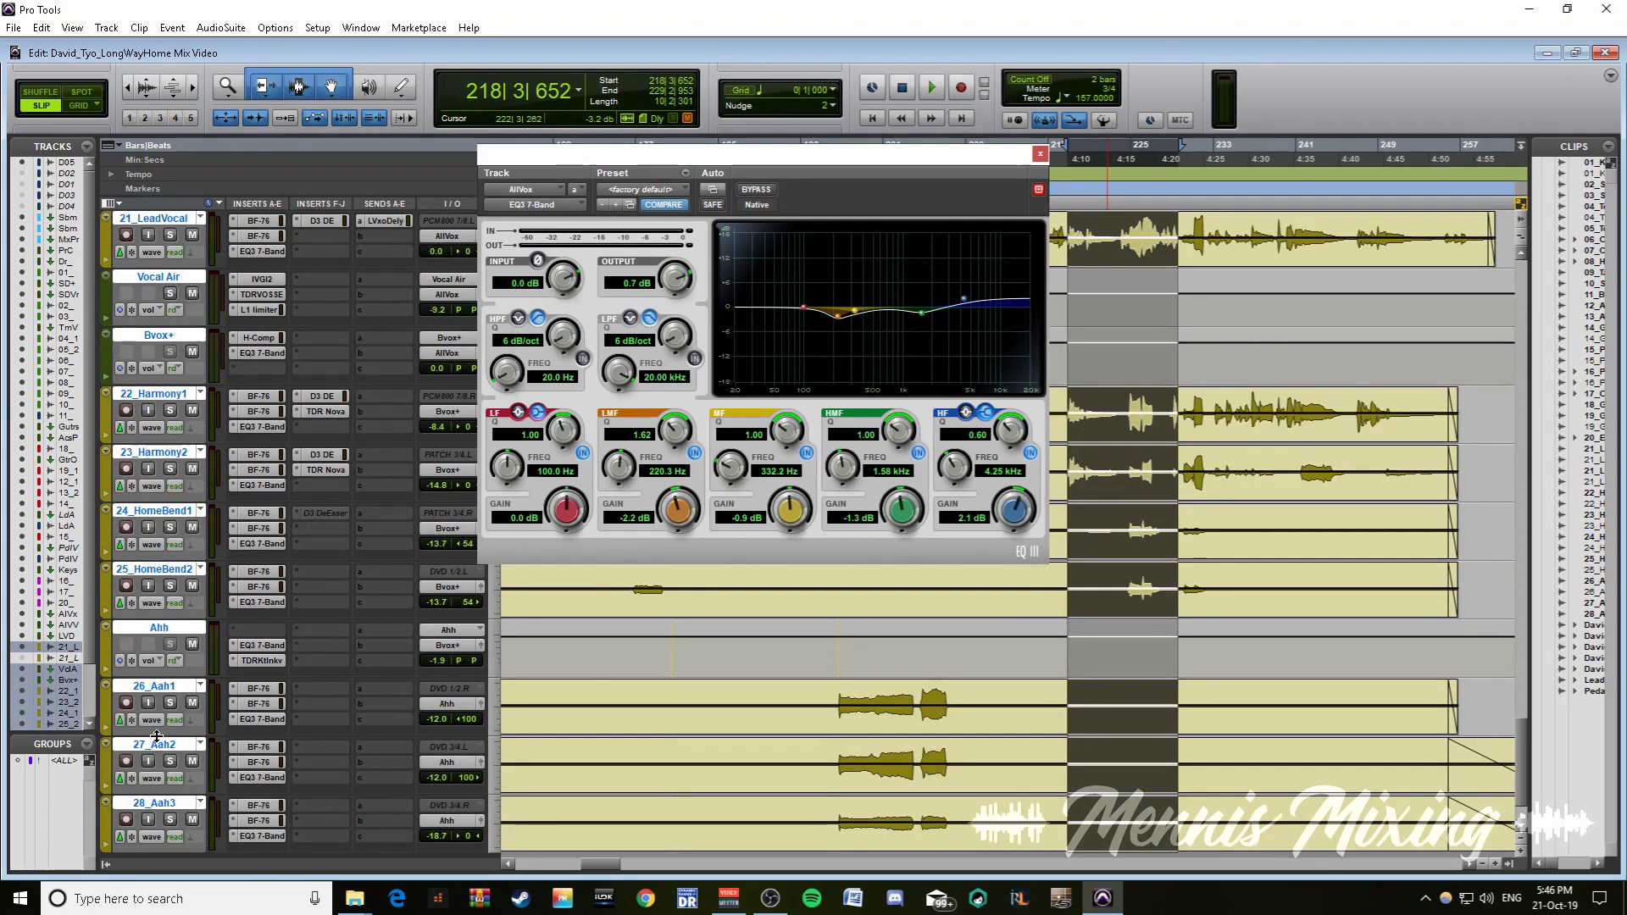
key(t)
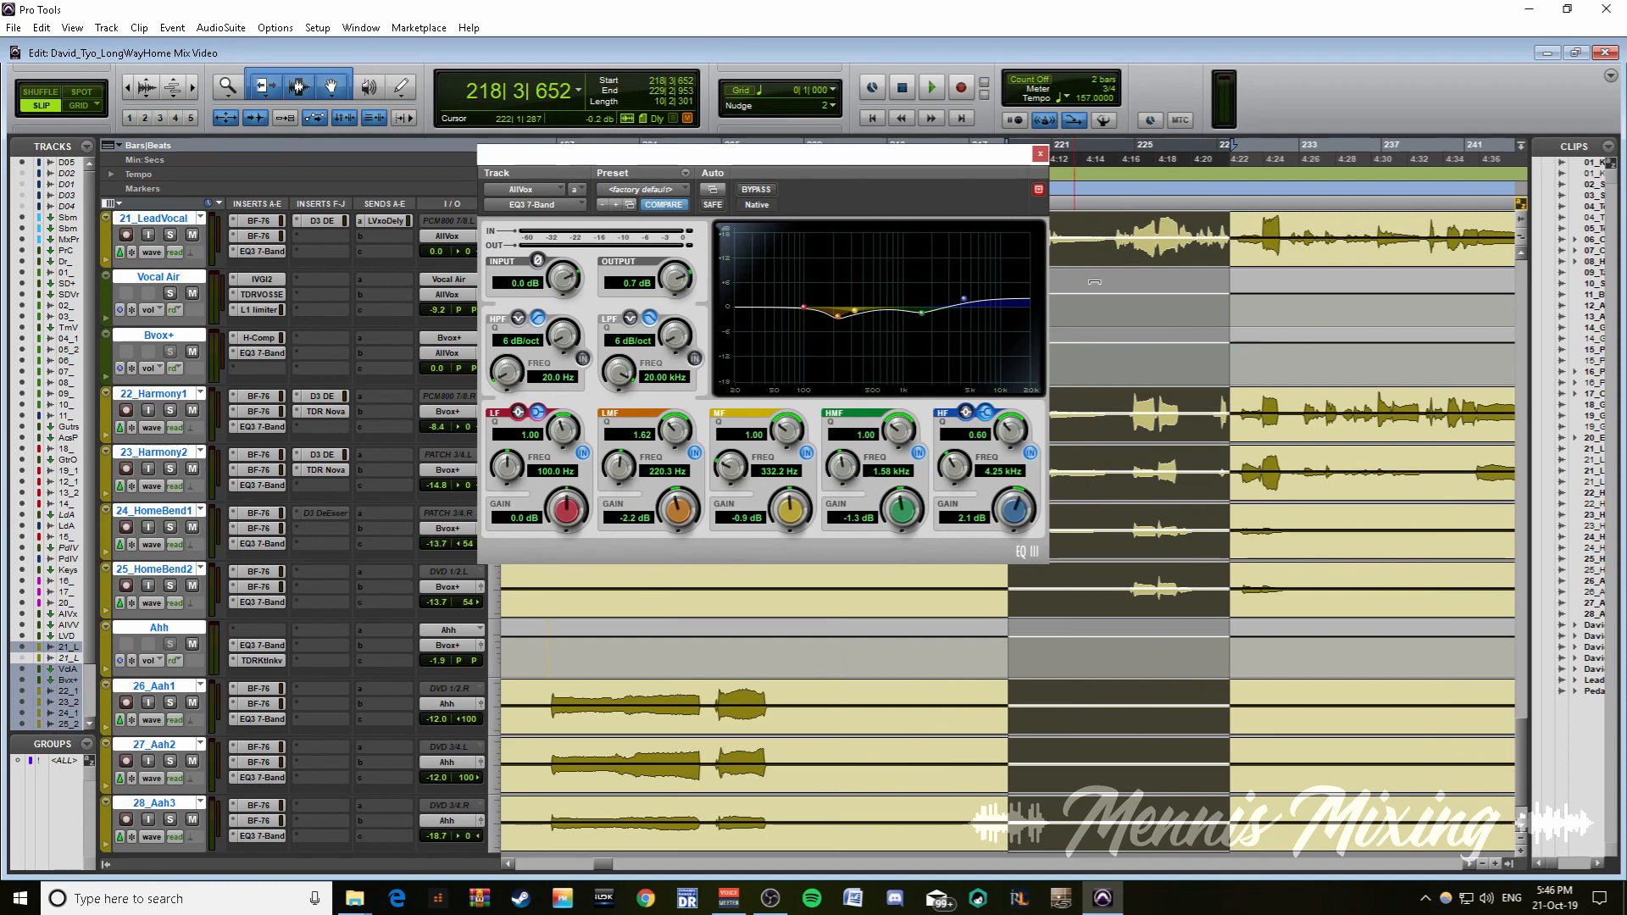
key(r)
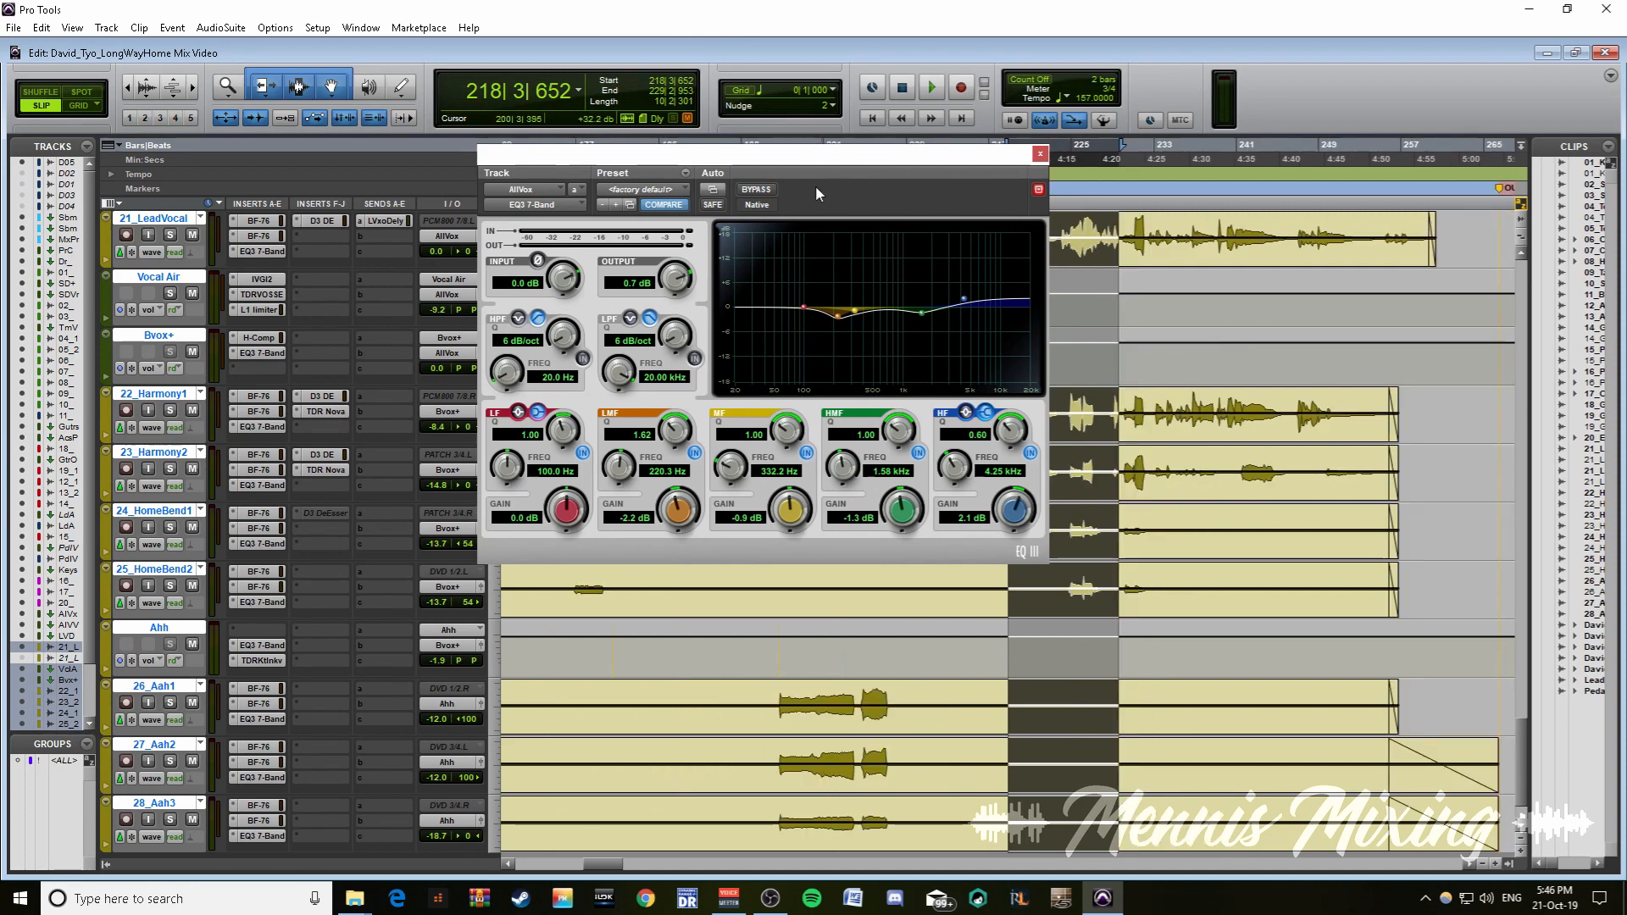
- Select AllVox through 28_Aah3 and reduce their track height to mini
scroll(289, 436, up, 3)
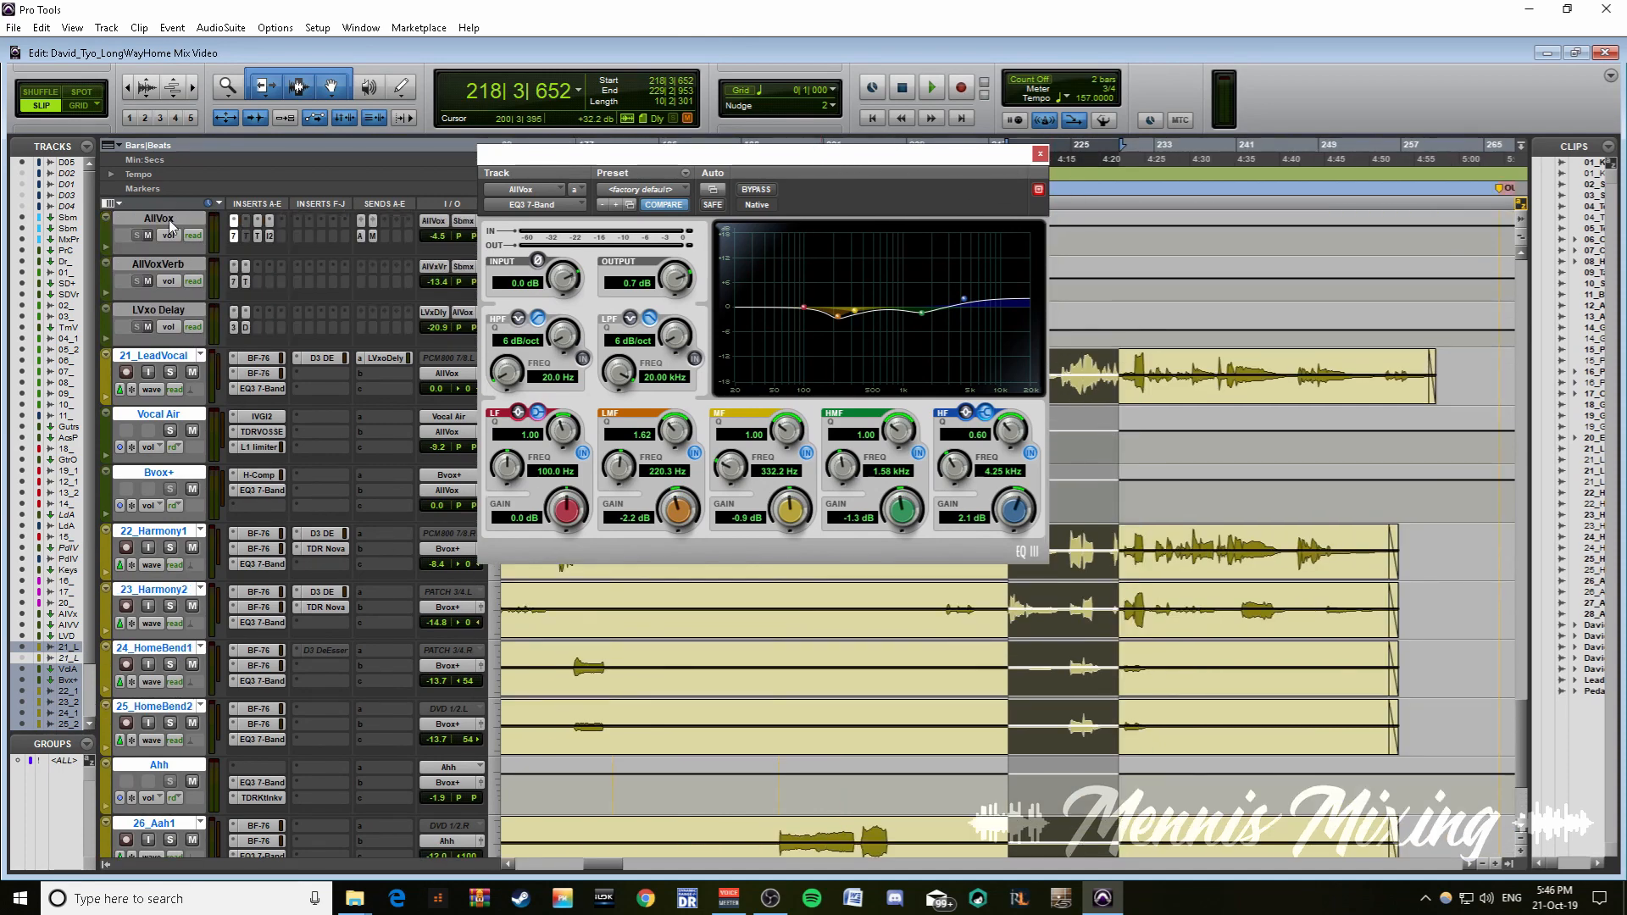
click(170, 223)
key(ctrl+Up)
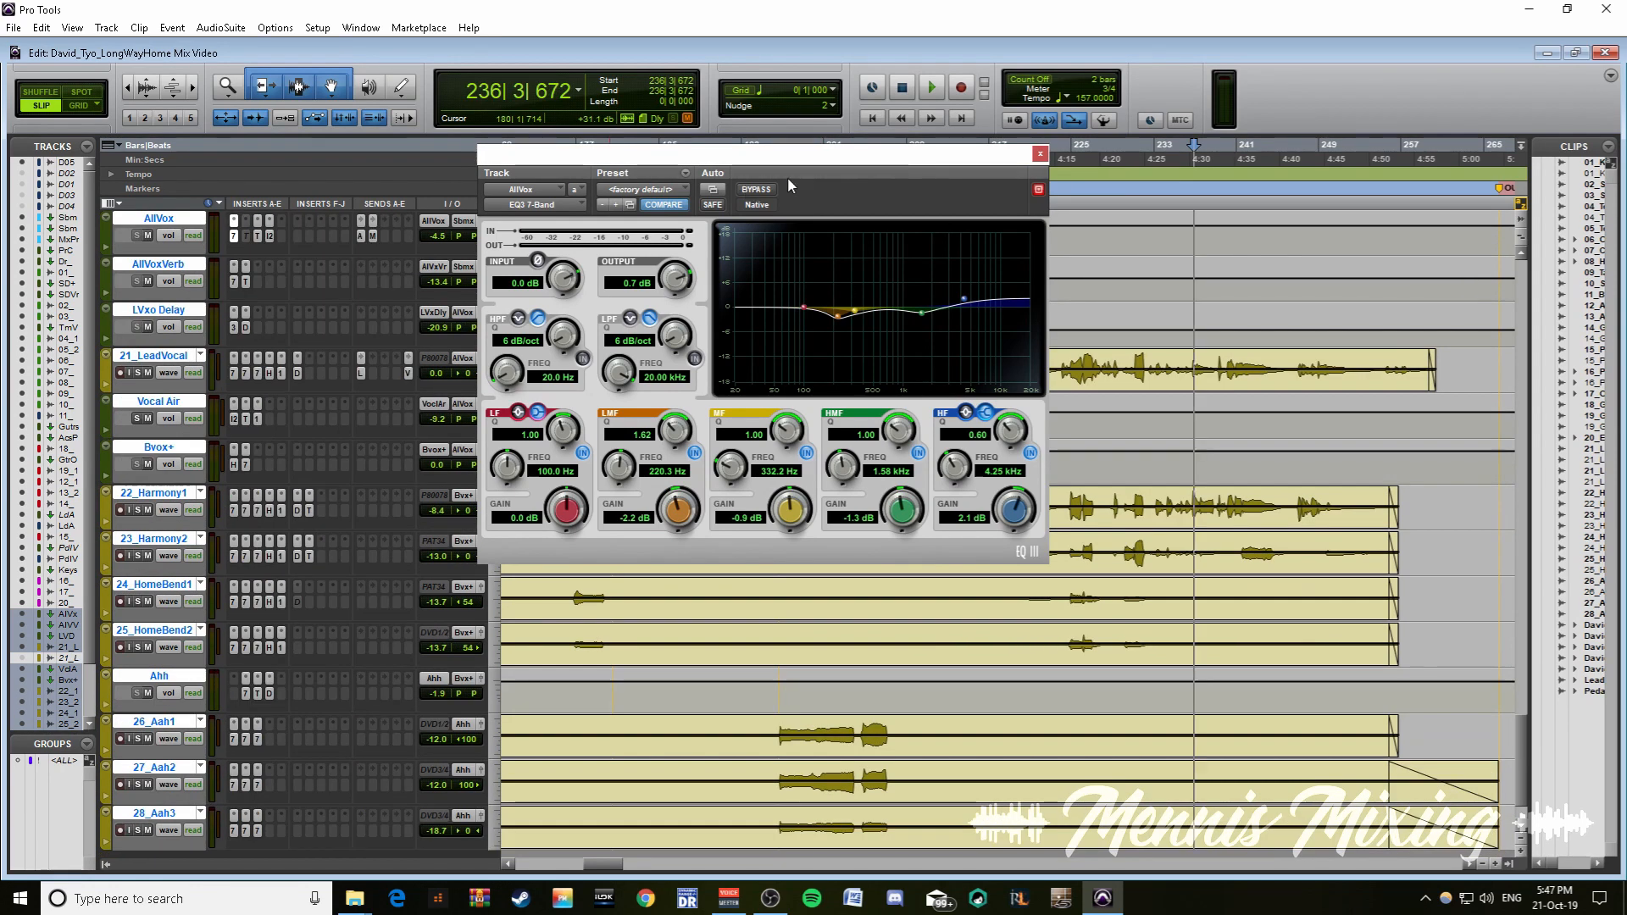
- Play about bars 211 to 229, comparing the AllVox EQ3 7-Band bypassed and active in the full mix, and stop playback
drag(807, 161, 552, 140)
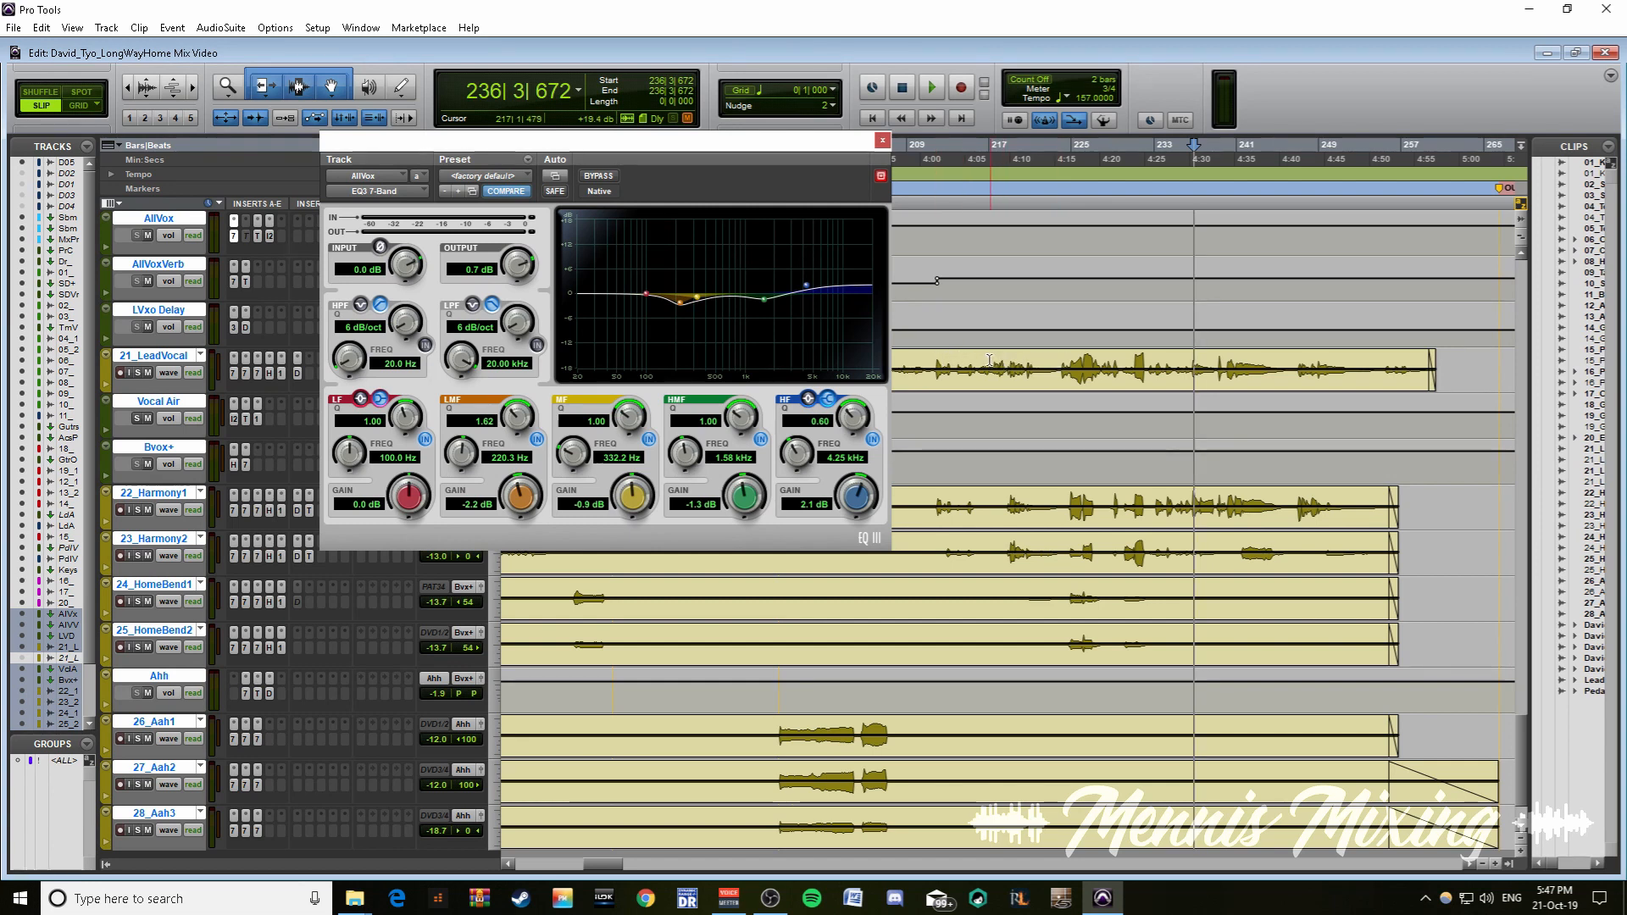
drag(935, 366, 1118, 644)
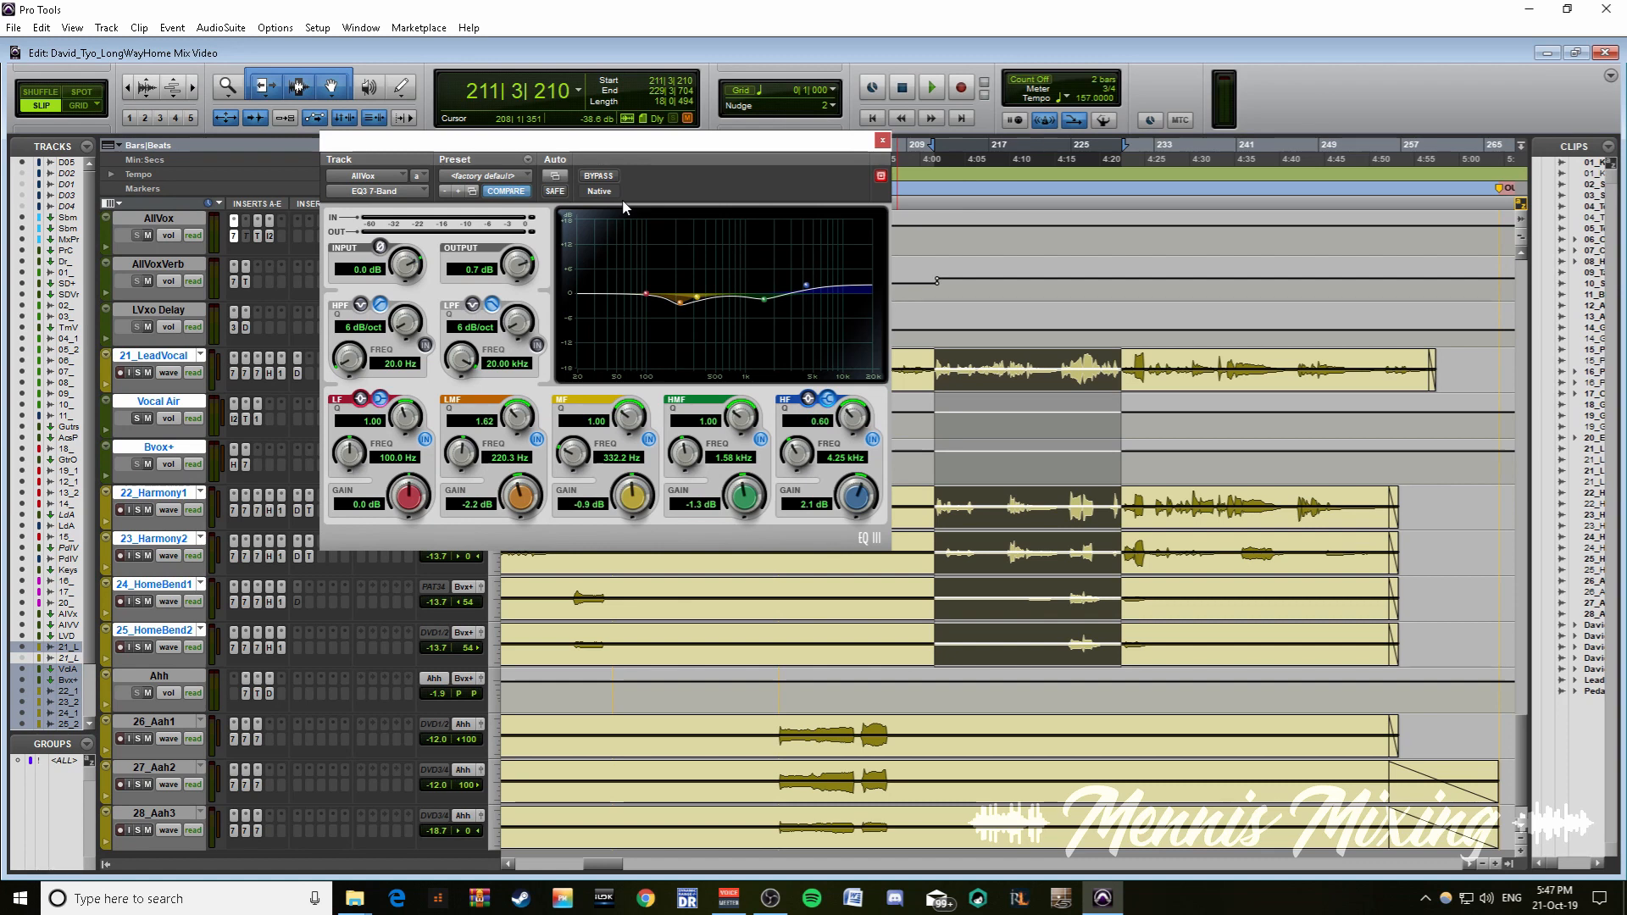
key(space)
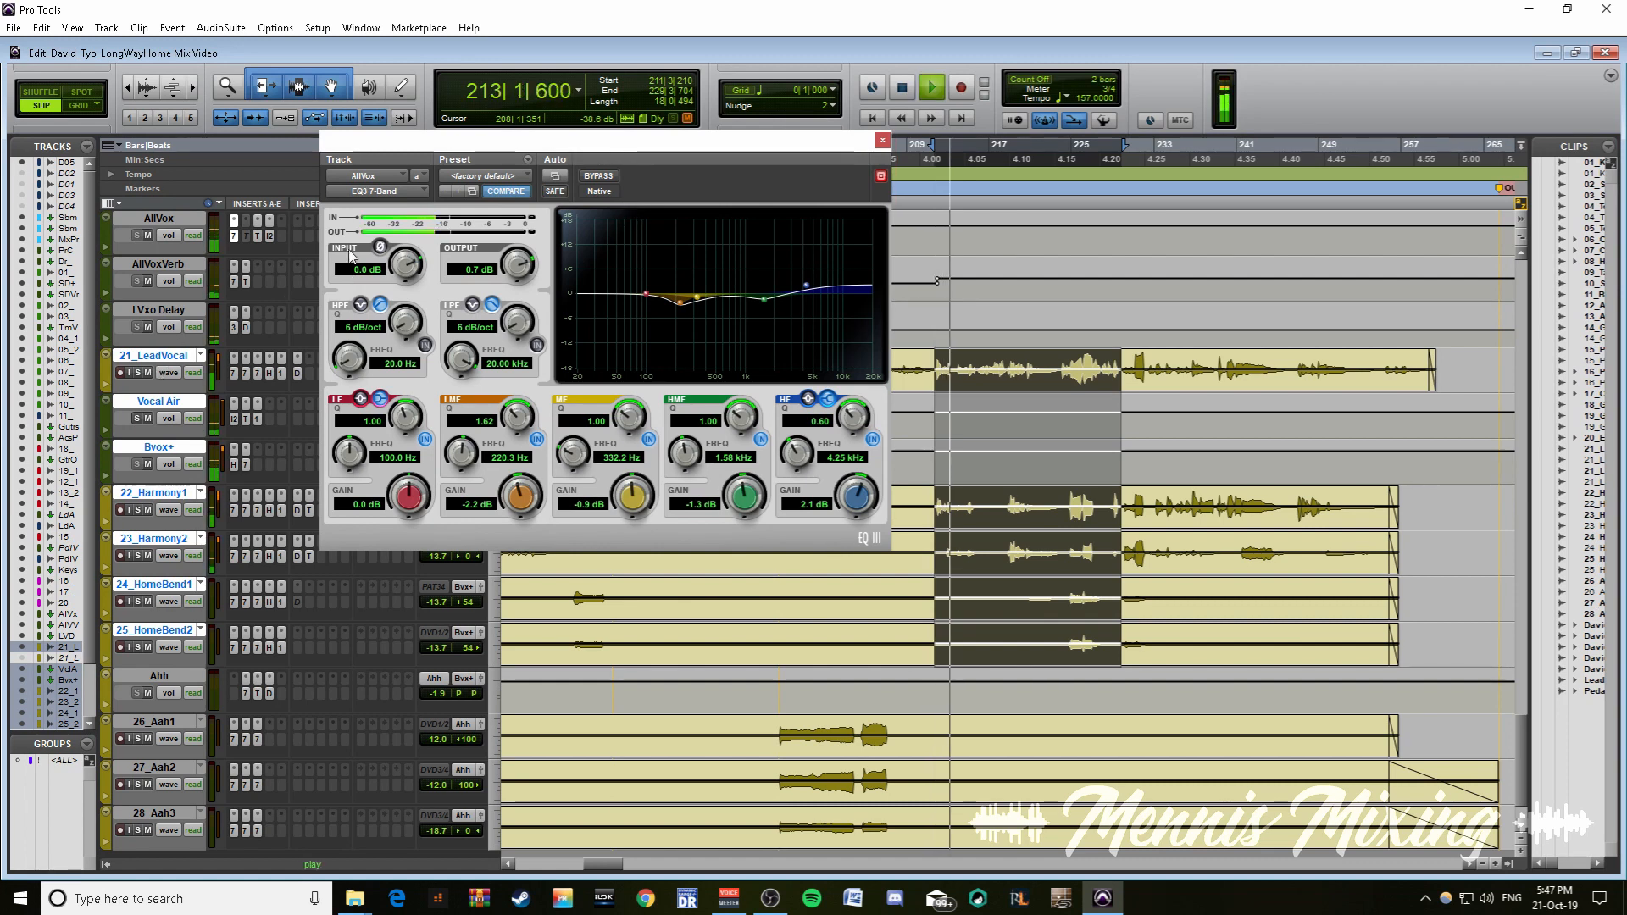
click(599, 176)
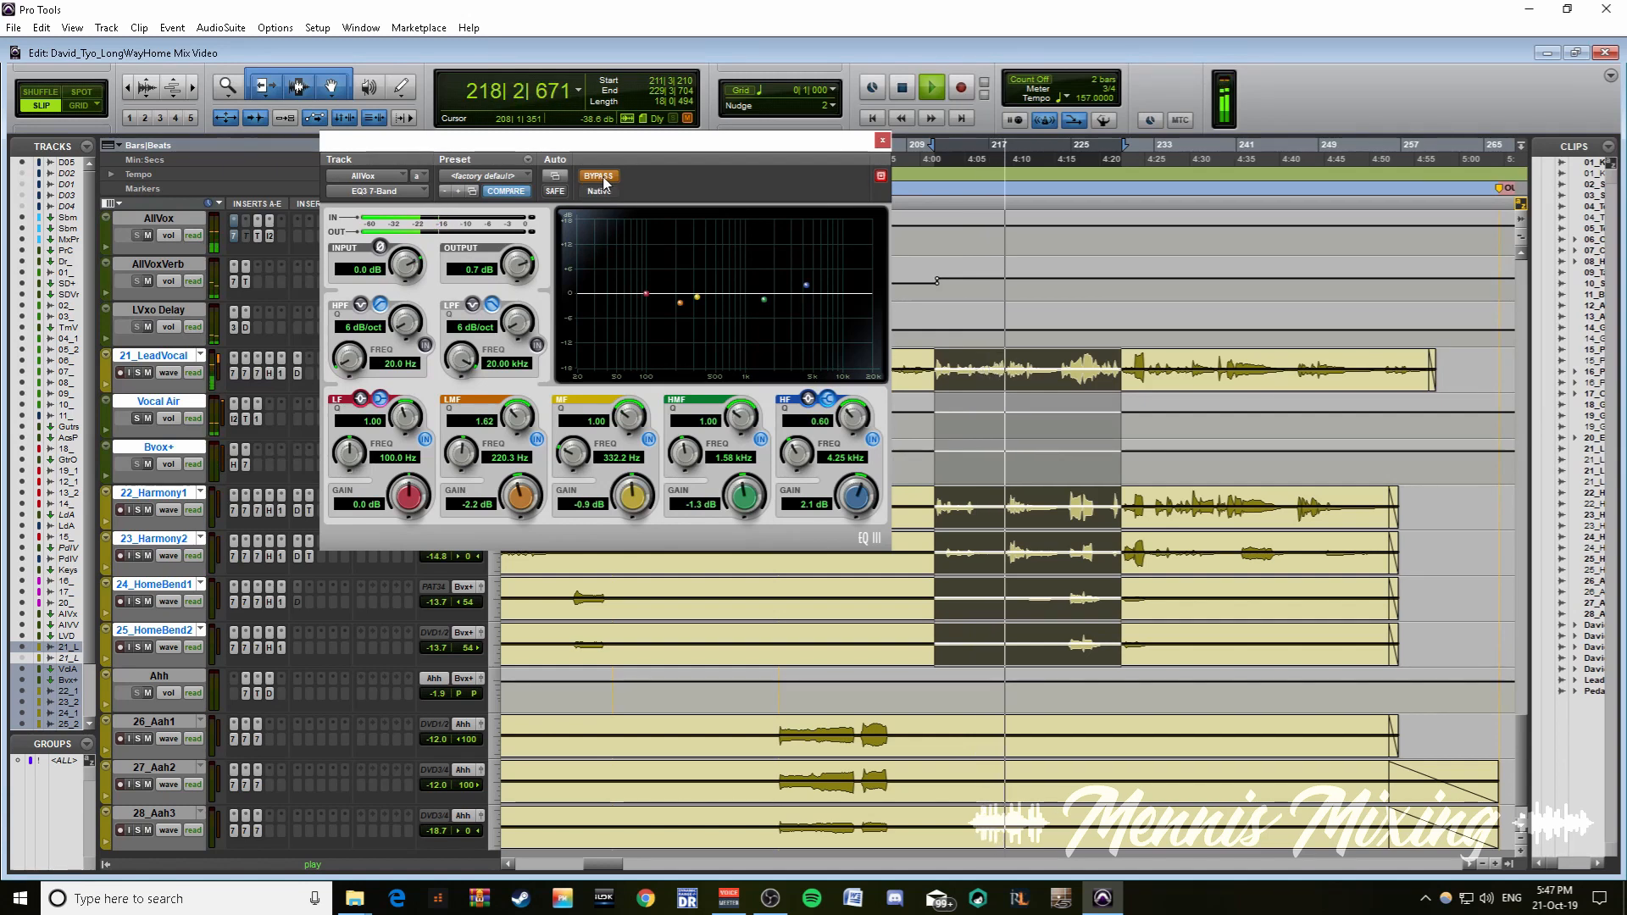
click(601, 178)
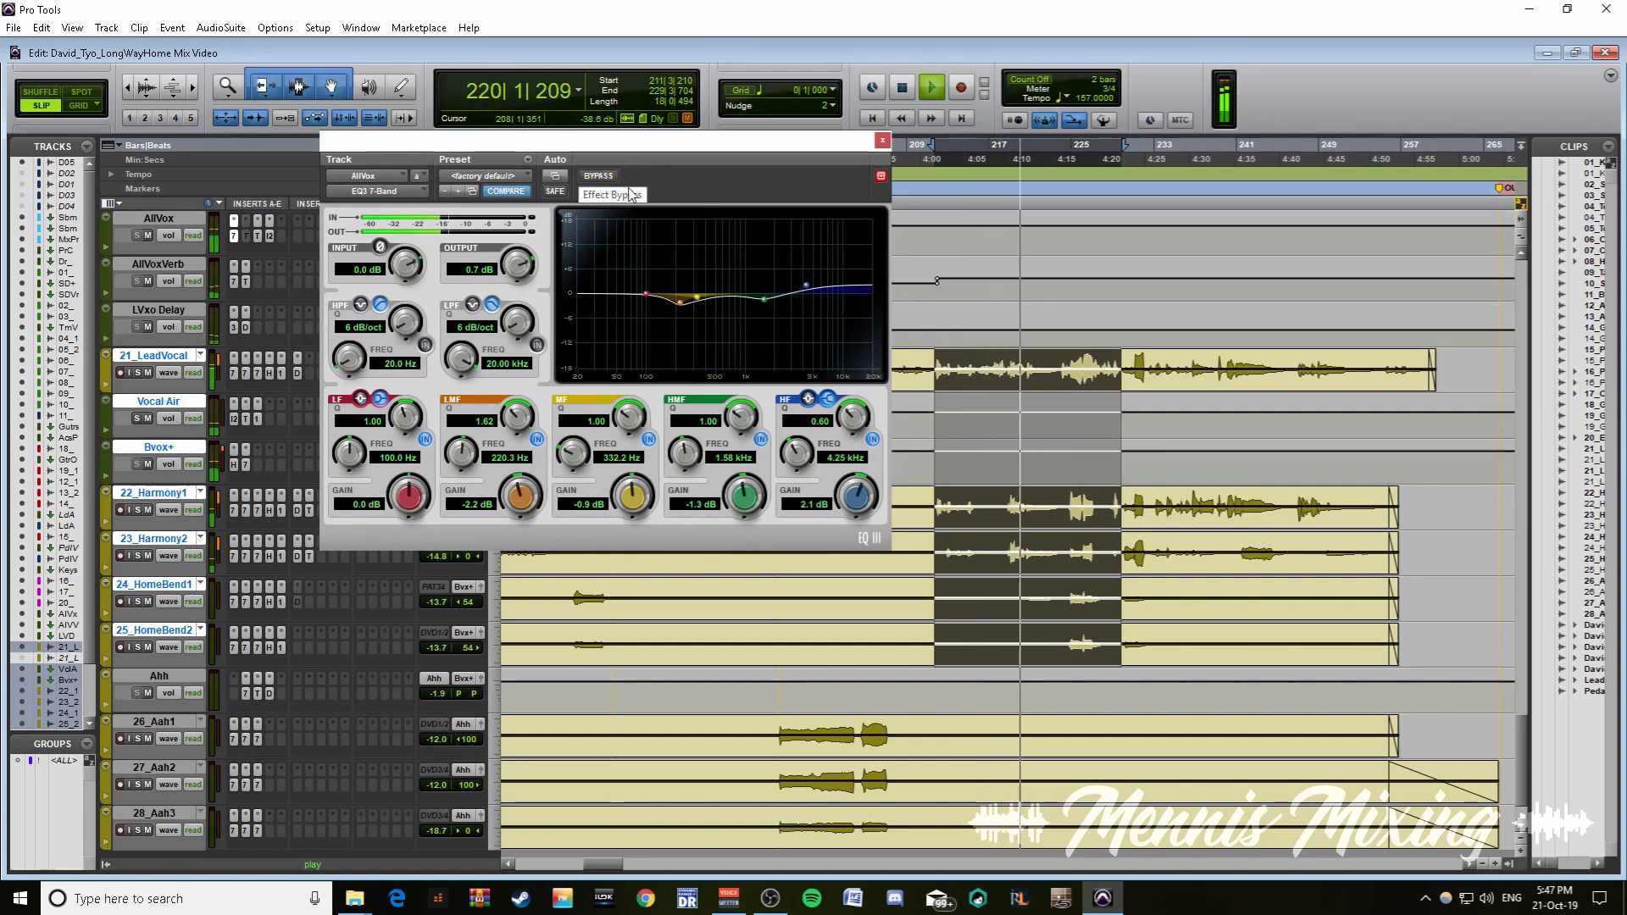
key(space)
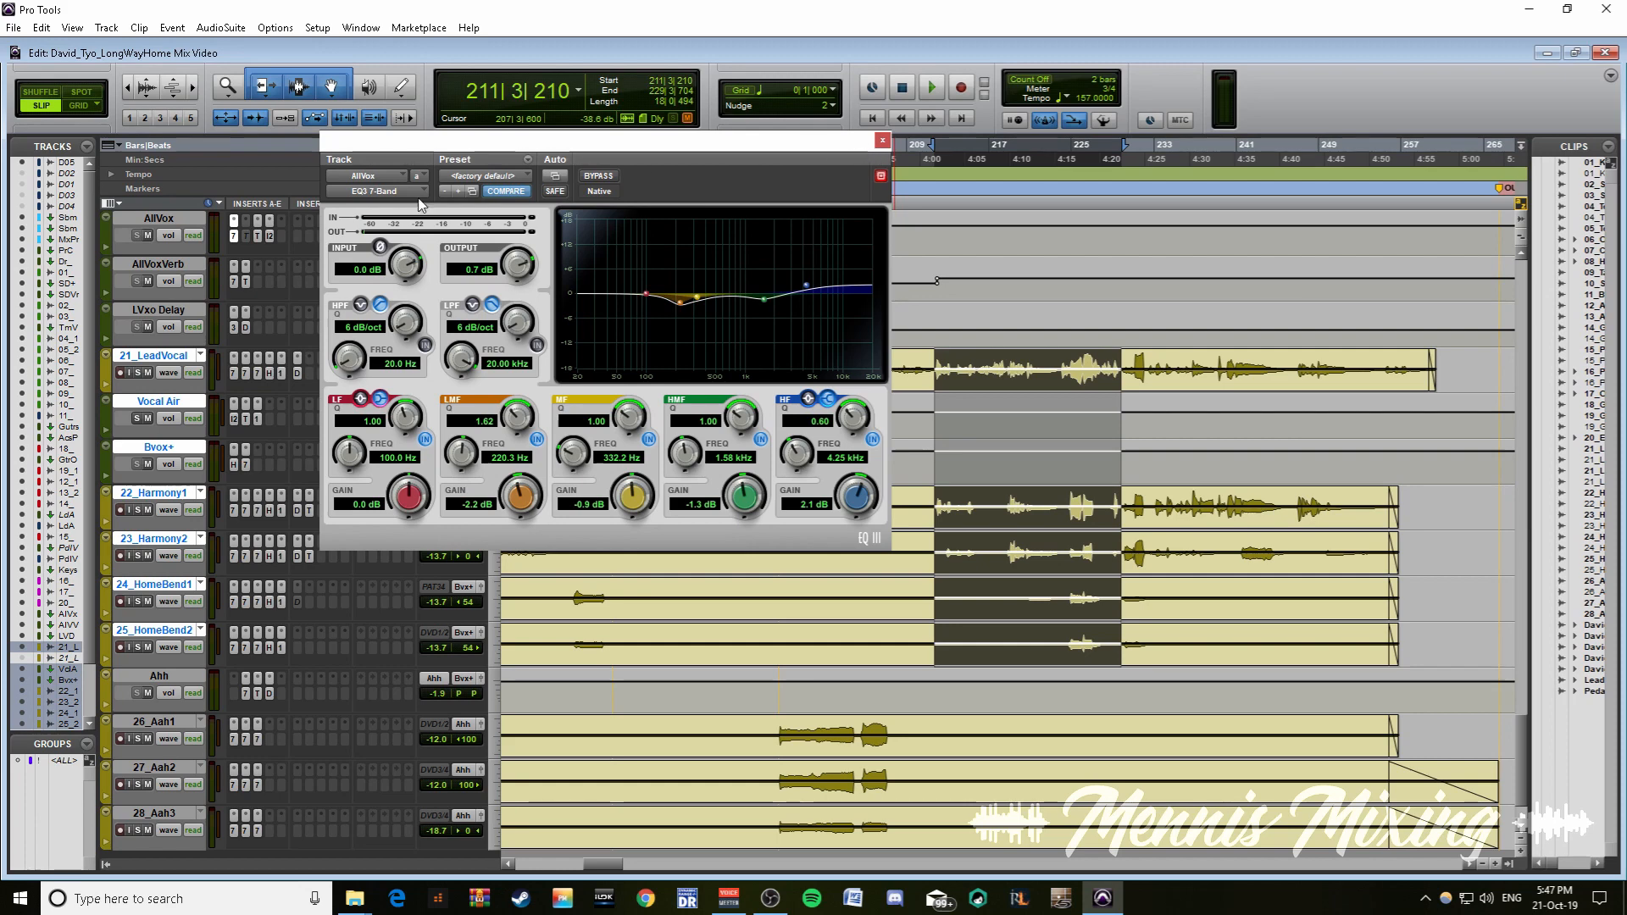
- Open the third insert on AllVox and the IVGI2 in the fourth slot to examine its settings
click(258, 236)
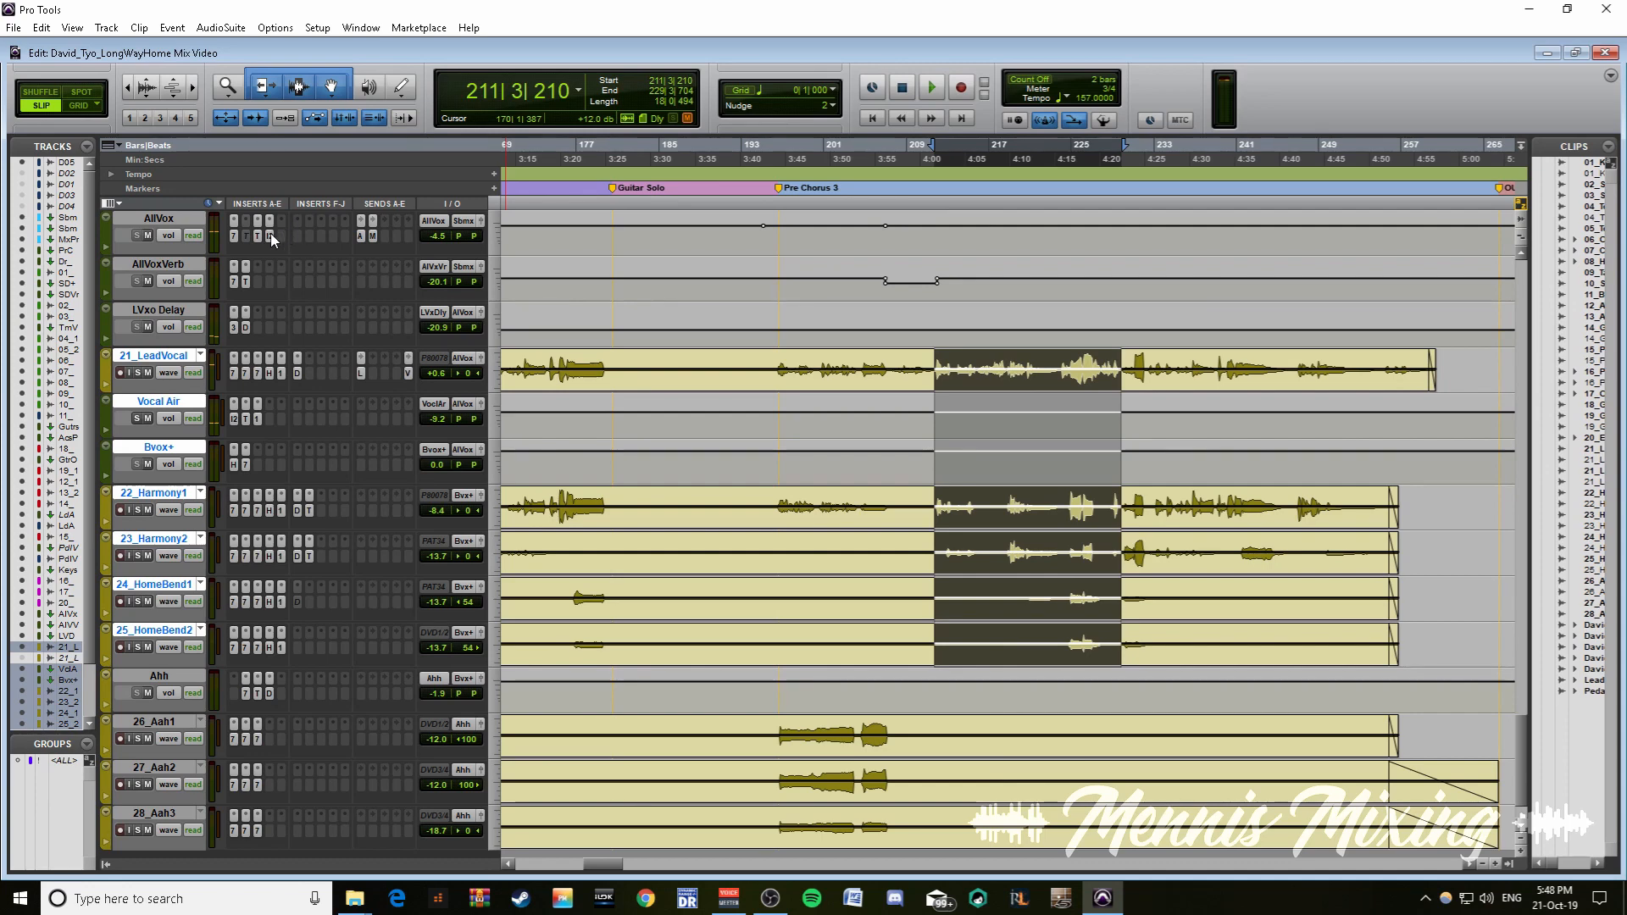
click(271, 235)
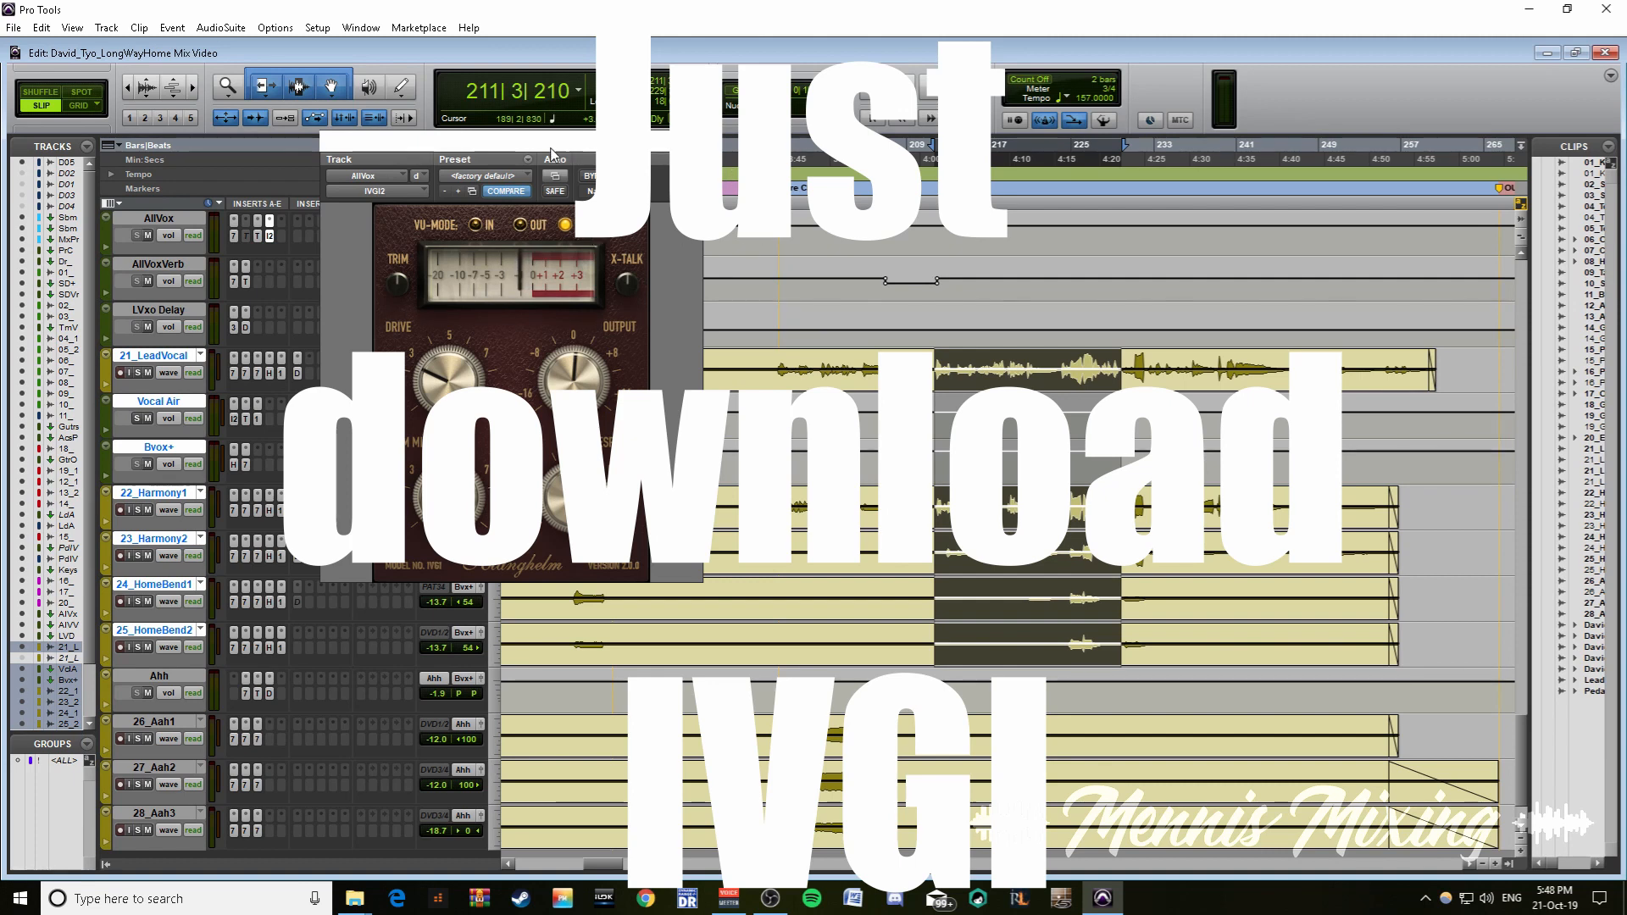
drag(552, 153, 589, 153)
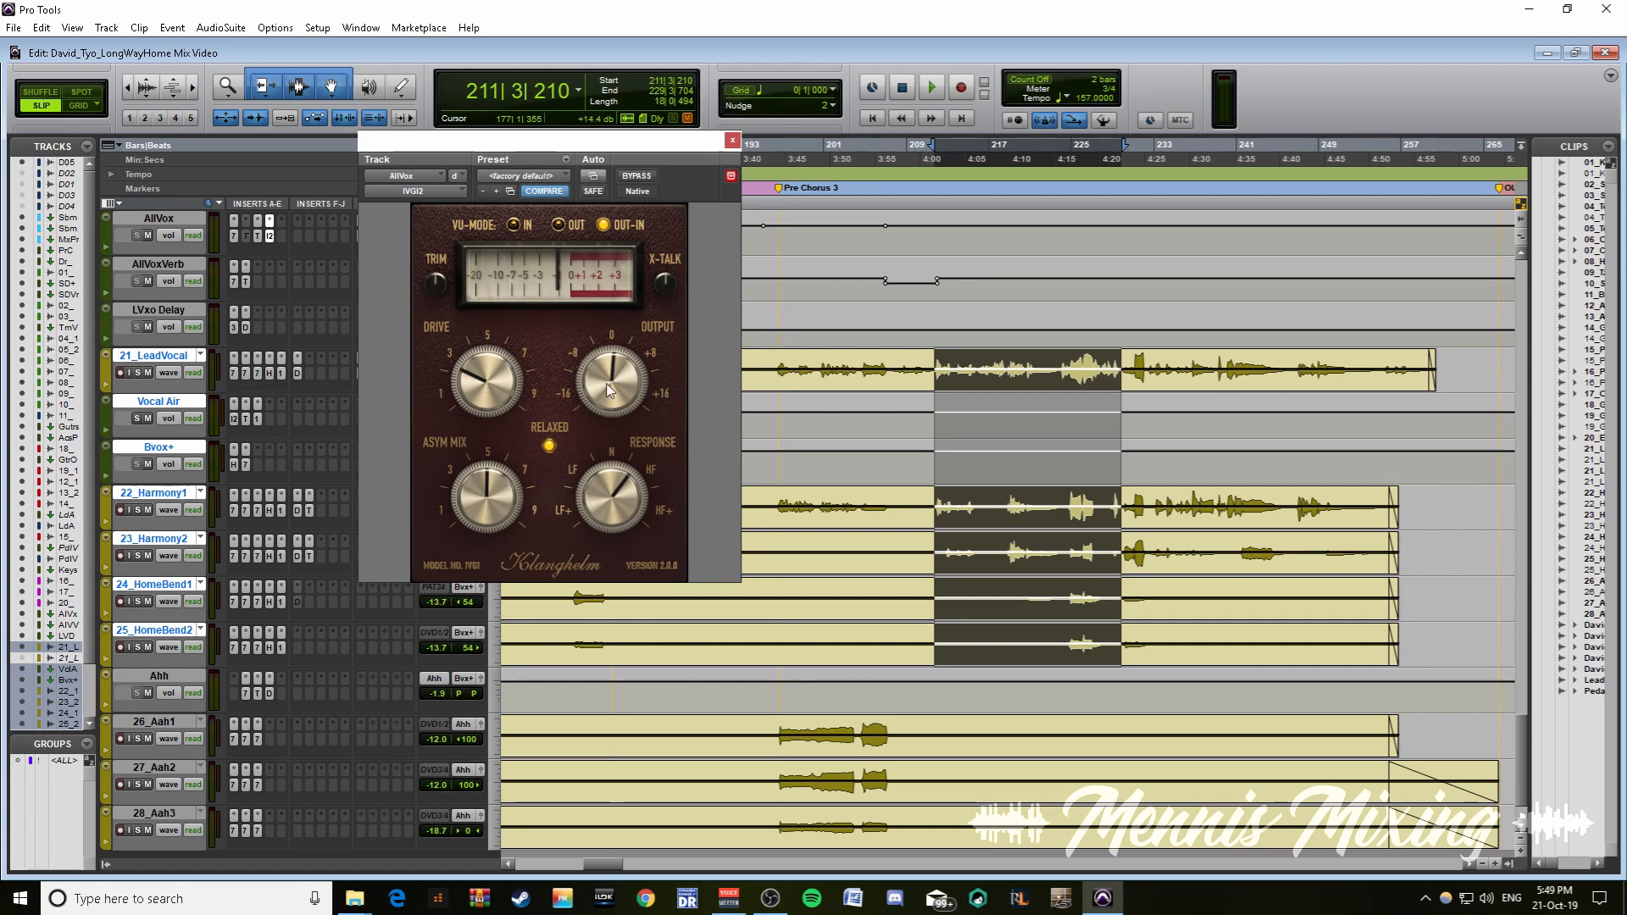
- Slightly reduce the track height of LVxo Delay, and select LVxo Delay through 23_Harmony2 and solo them
click(733, 142)
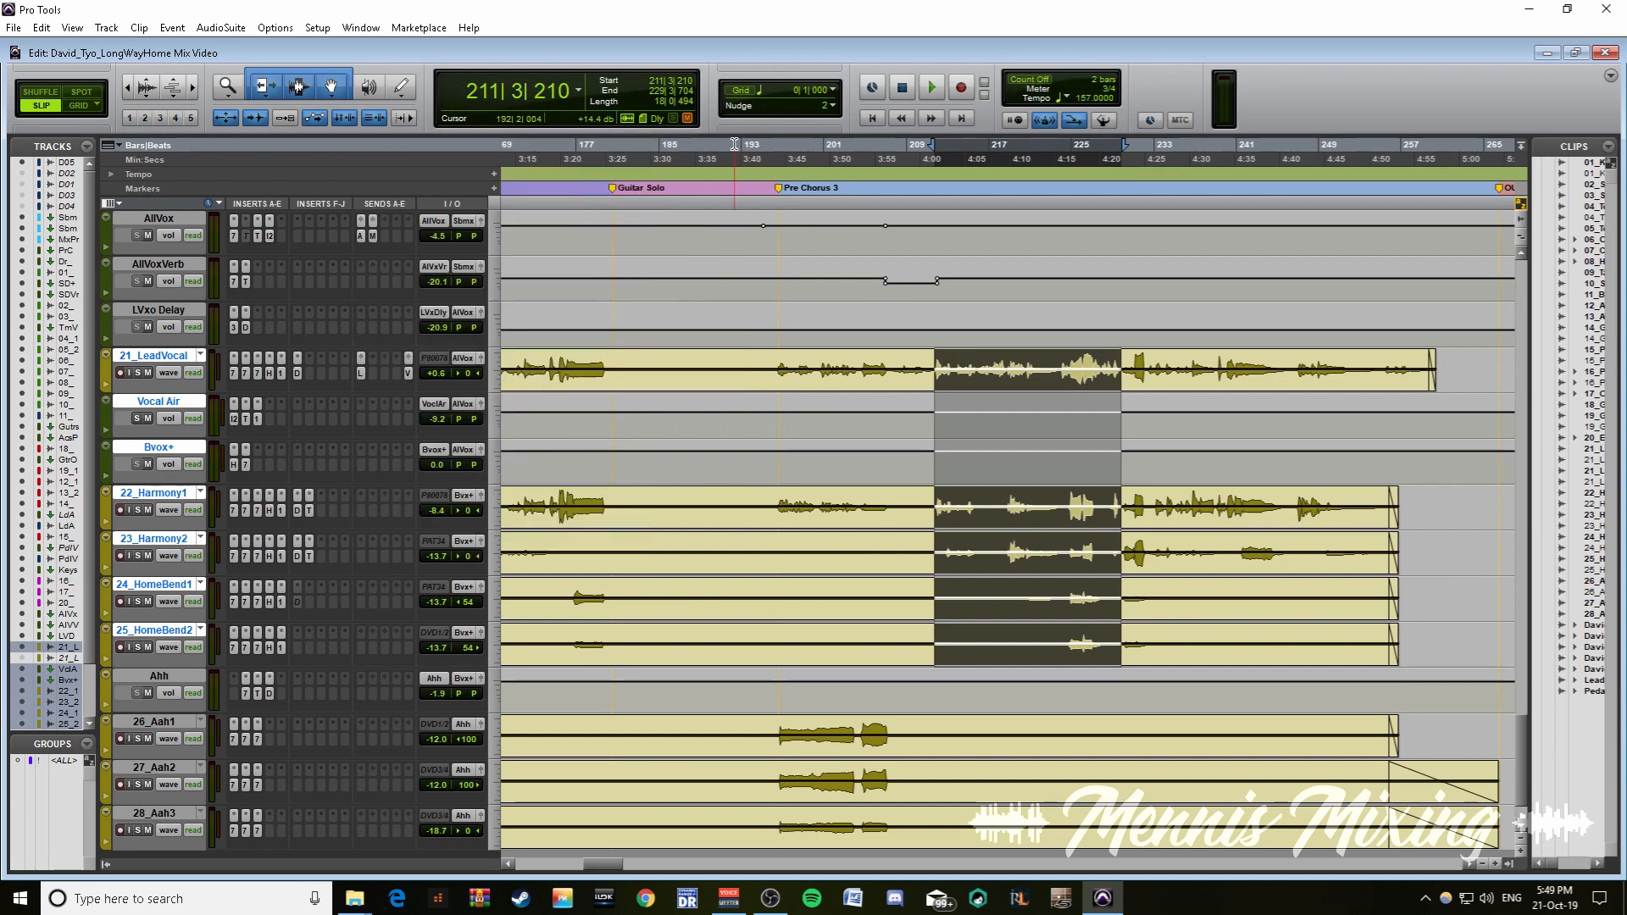
click(176, 310)
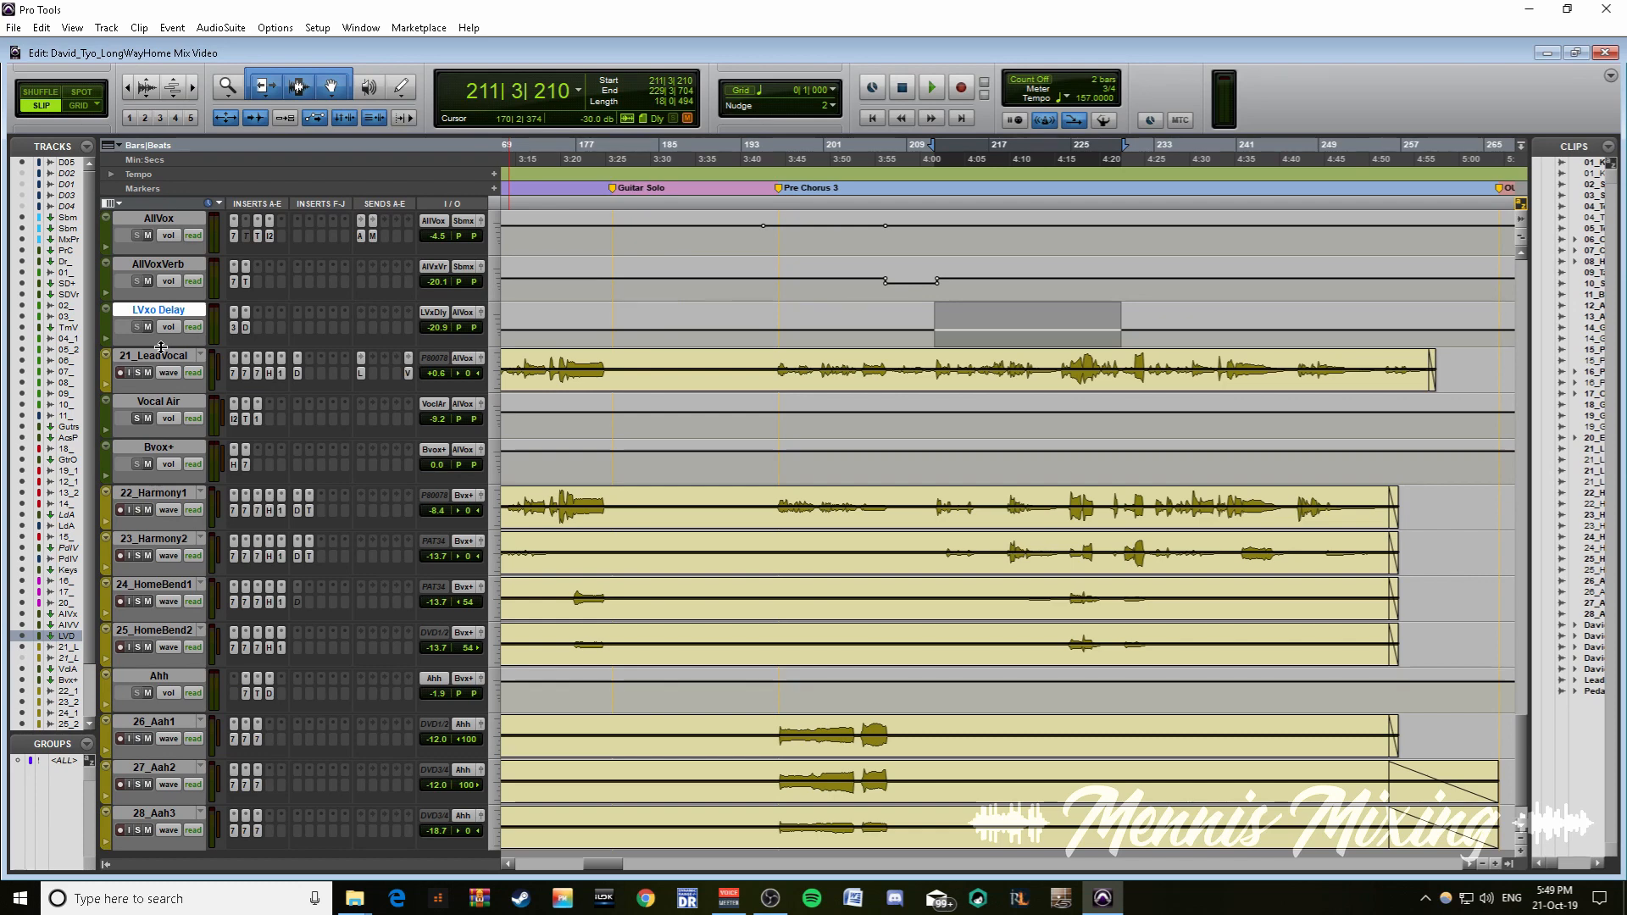
drag(163, 345, 200, 346)
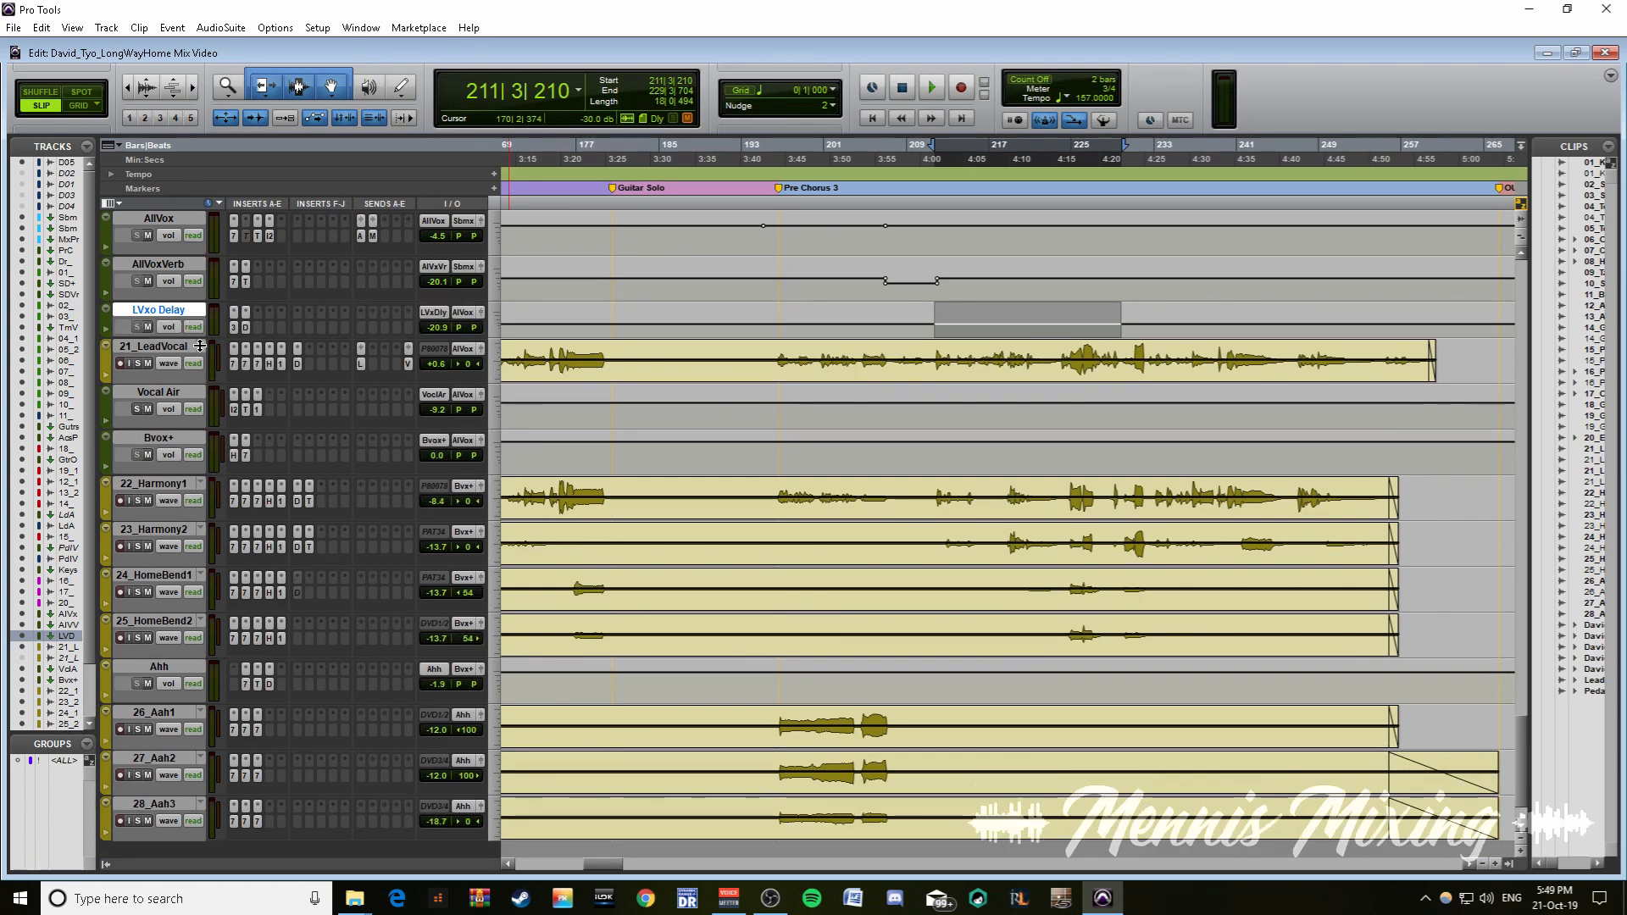
click(161, 395)
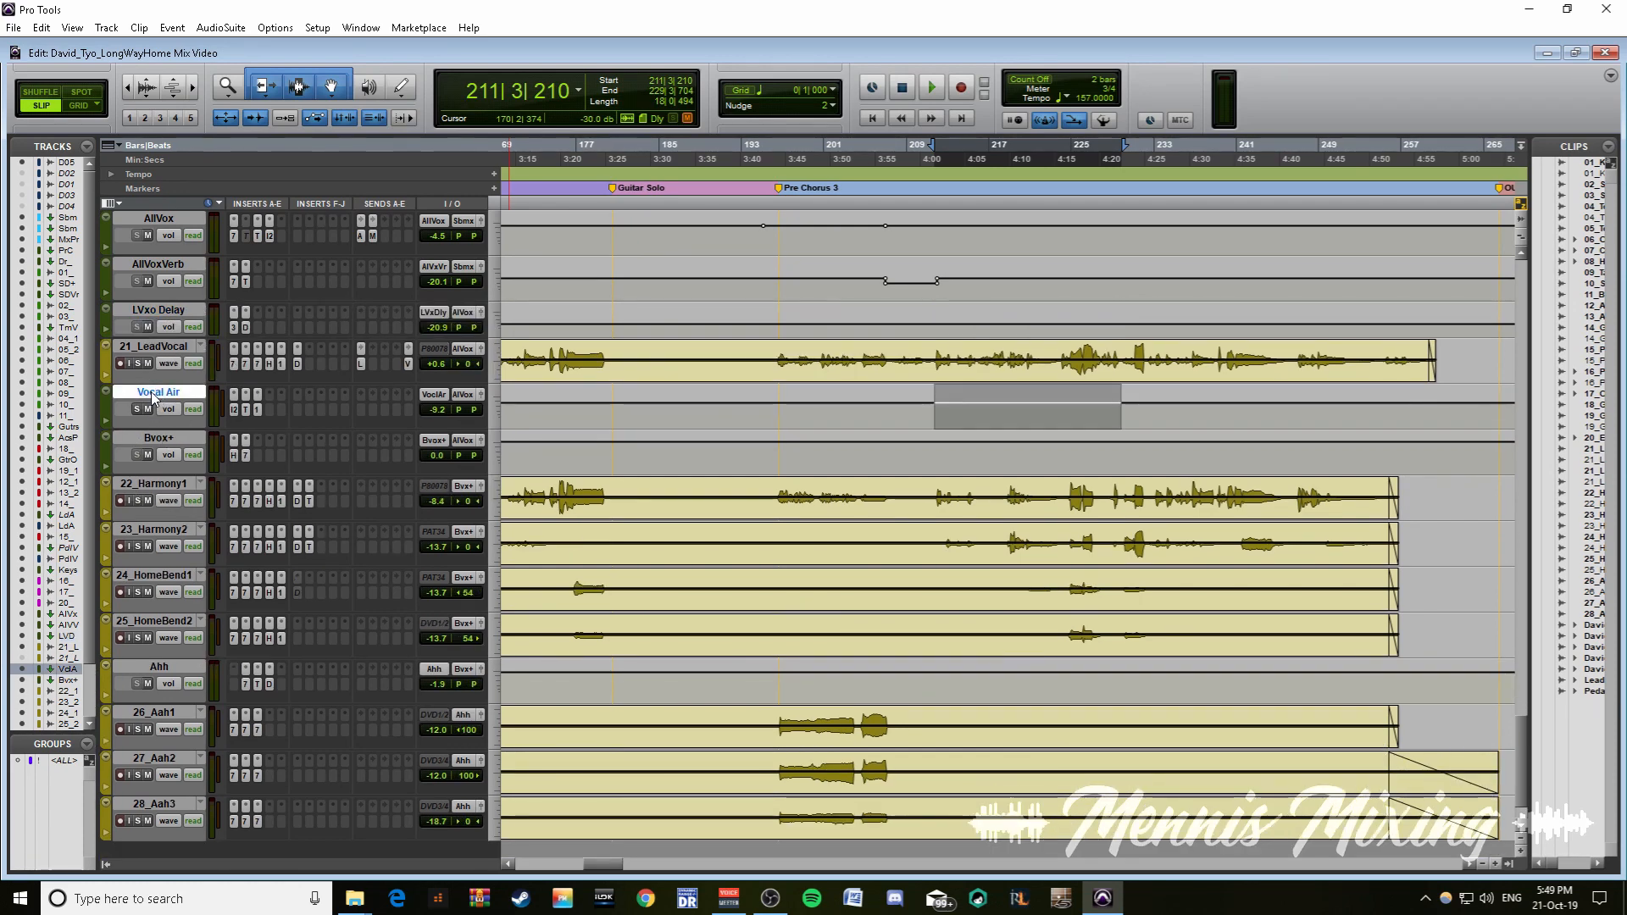
shift+click(180, 312)
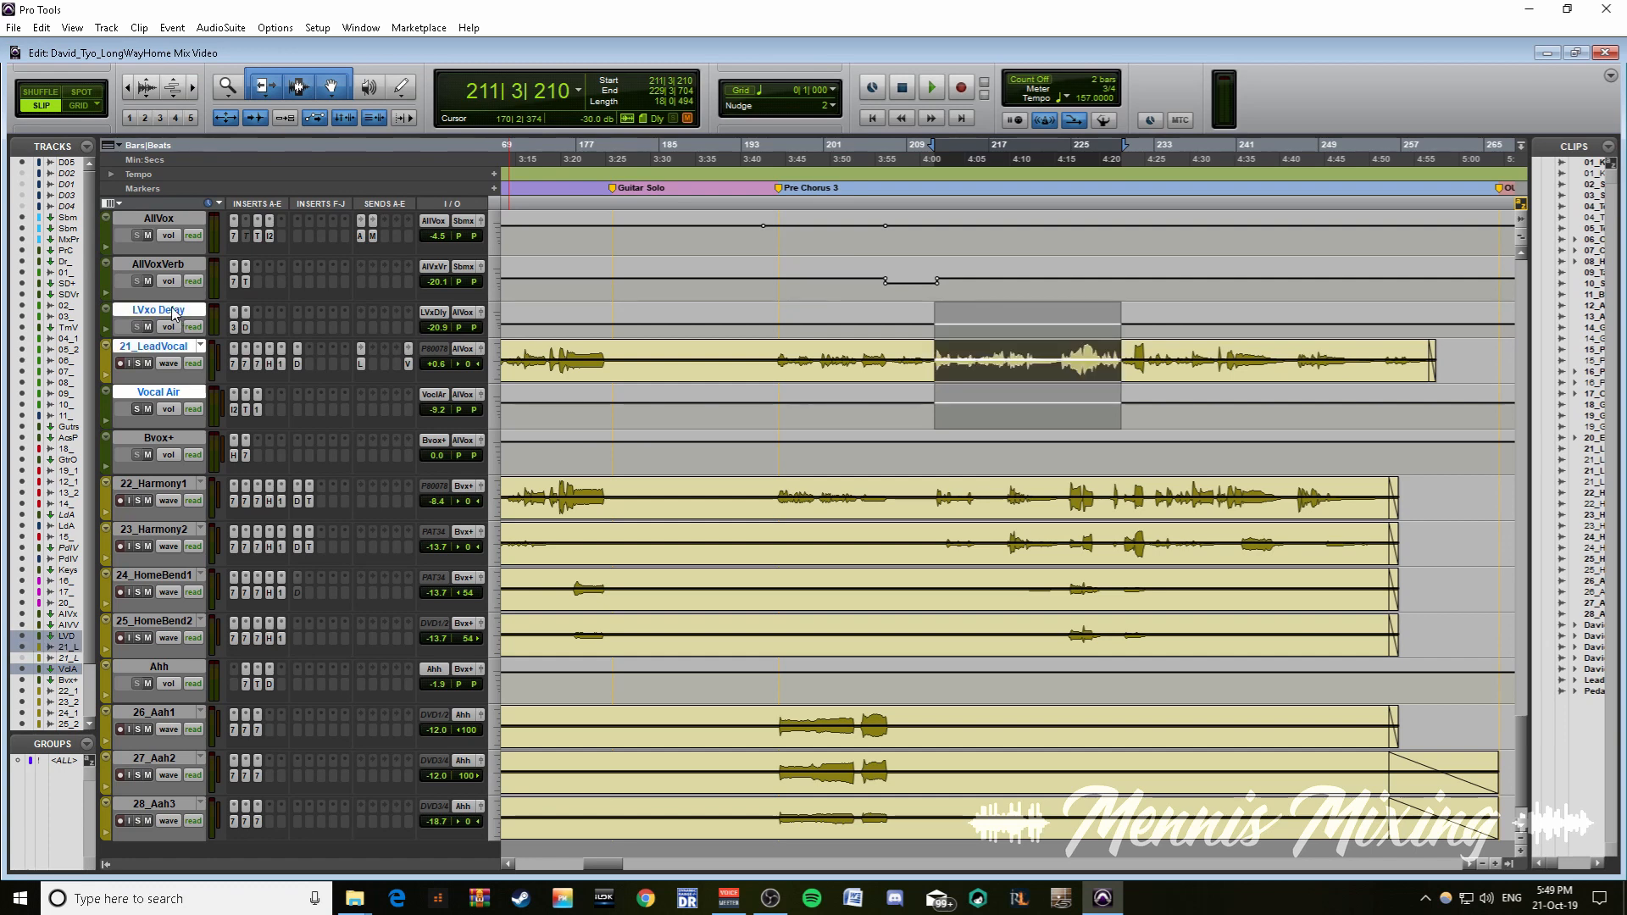
shift+click(175, 529)
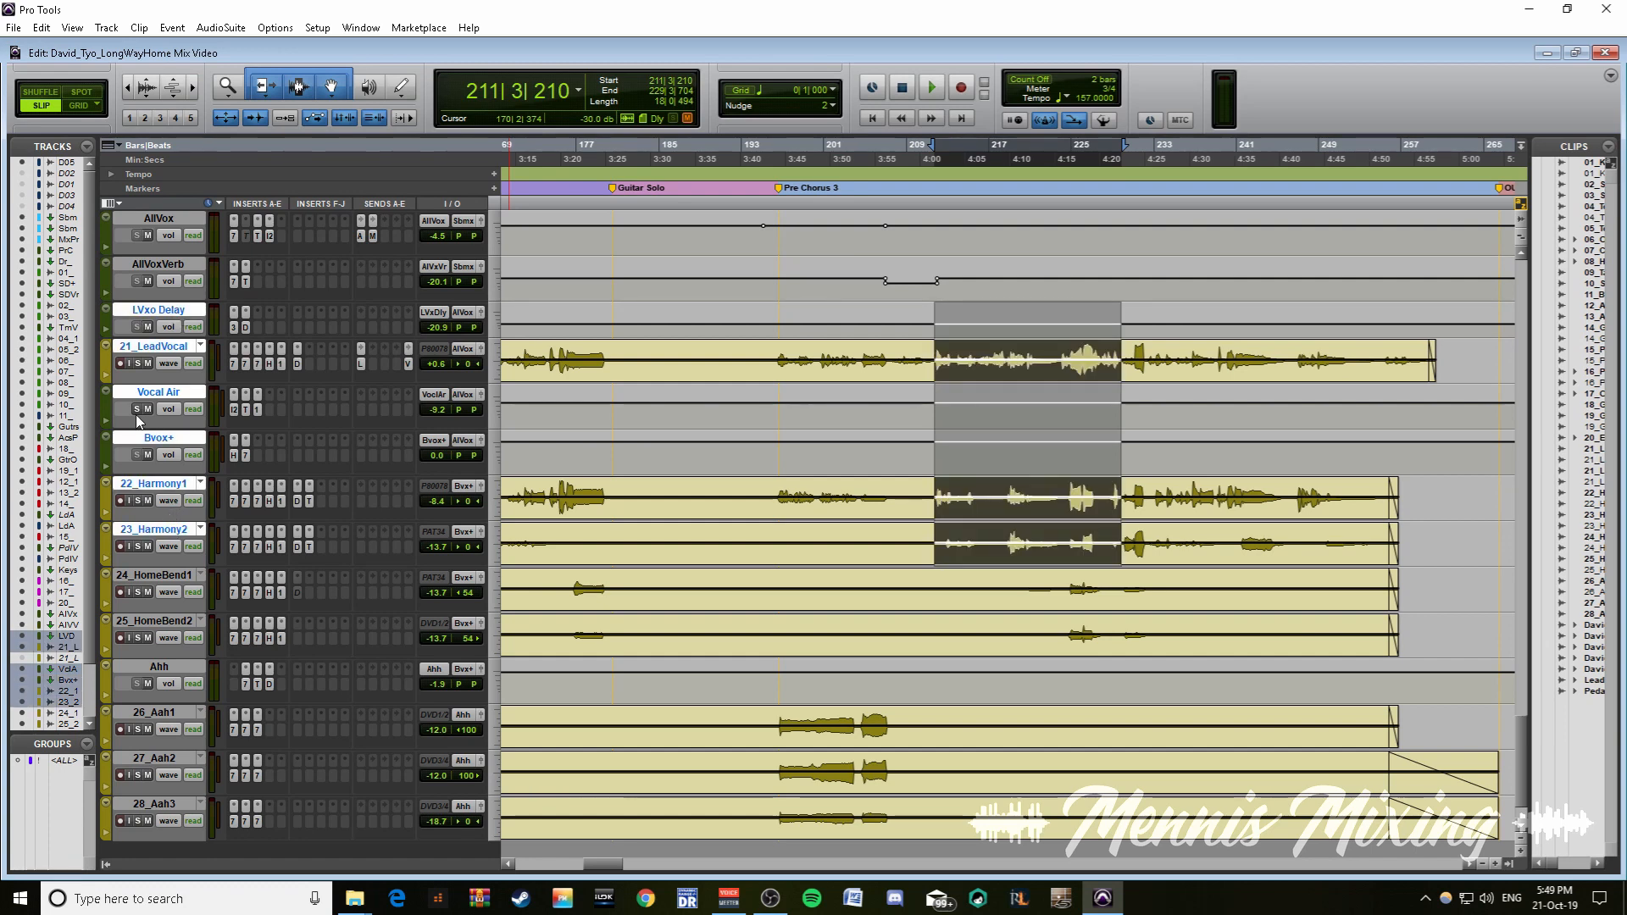
click(136, 410)
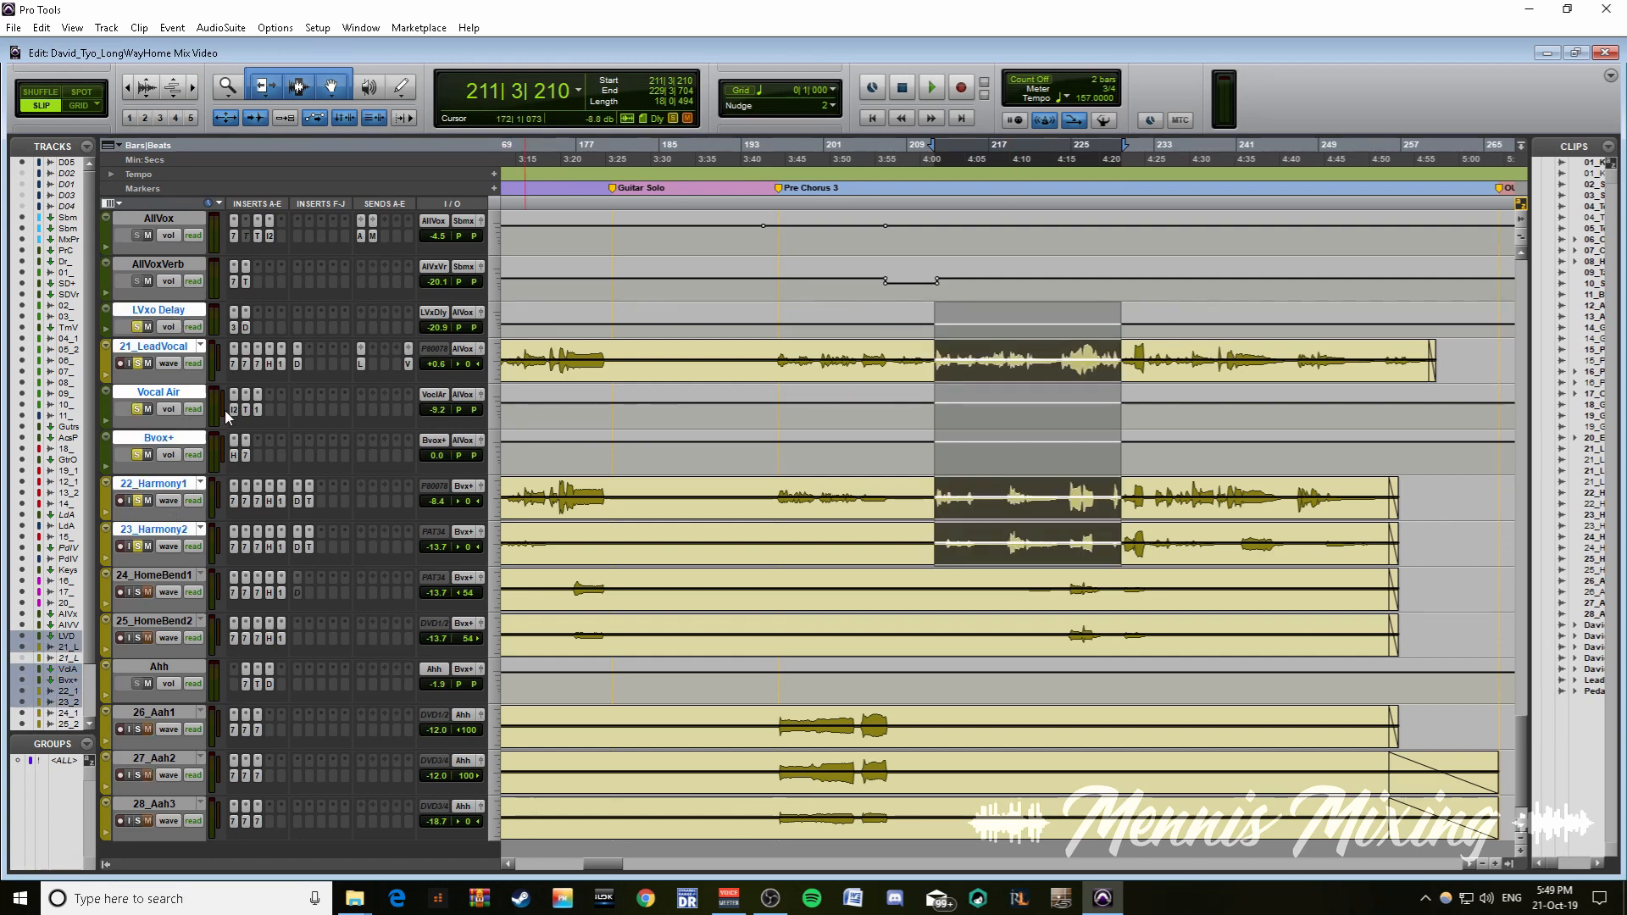
- Open the IVGI2, SlickEQ and L1 limiter inserts on Vocal Air one after another to examine their settings
click(234, 411)
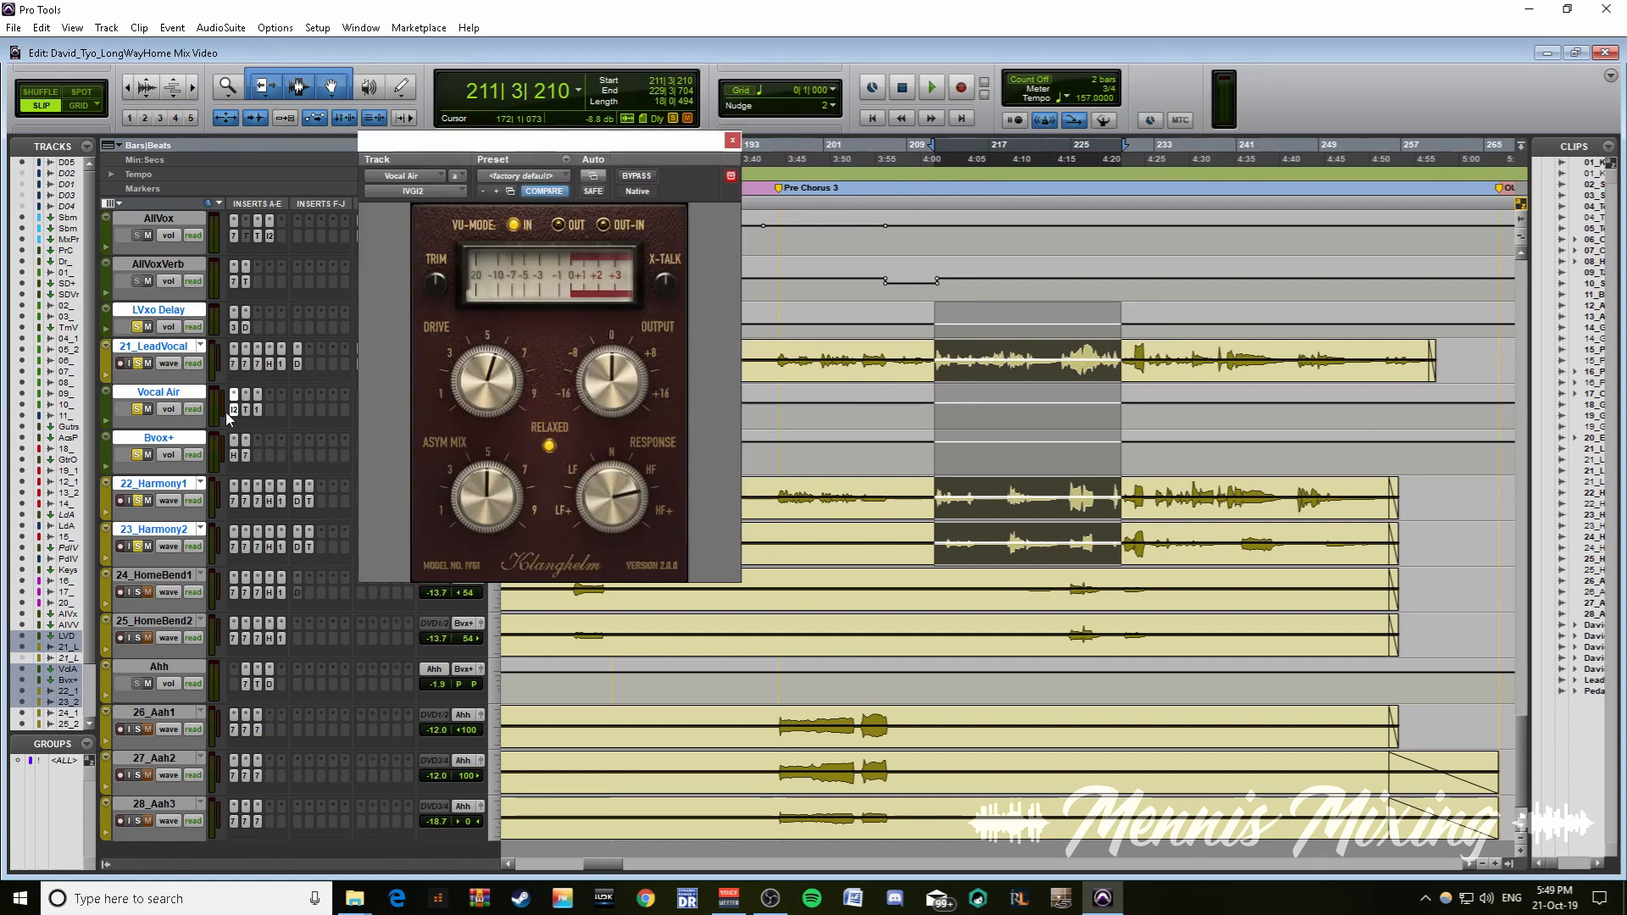
click(549, 445)
click(246, 410)
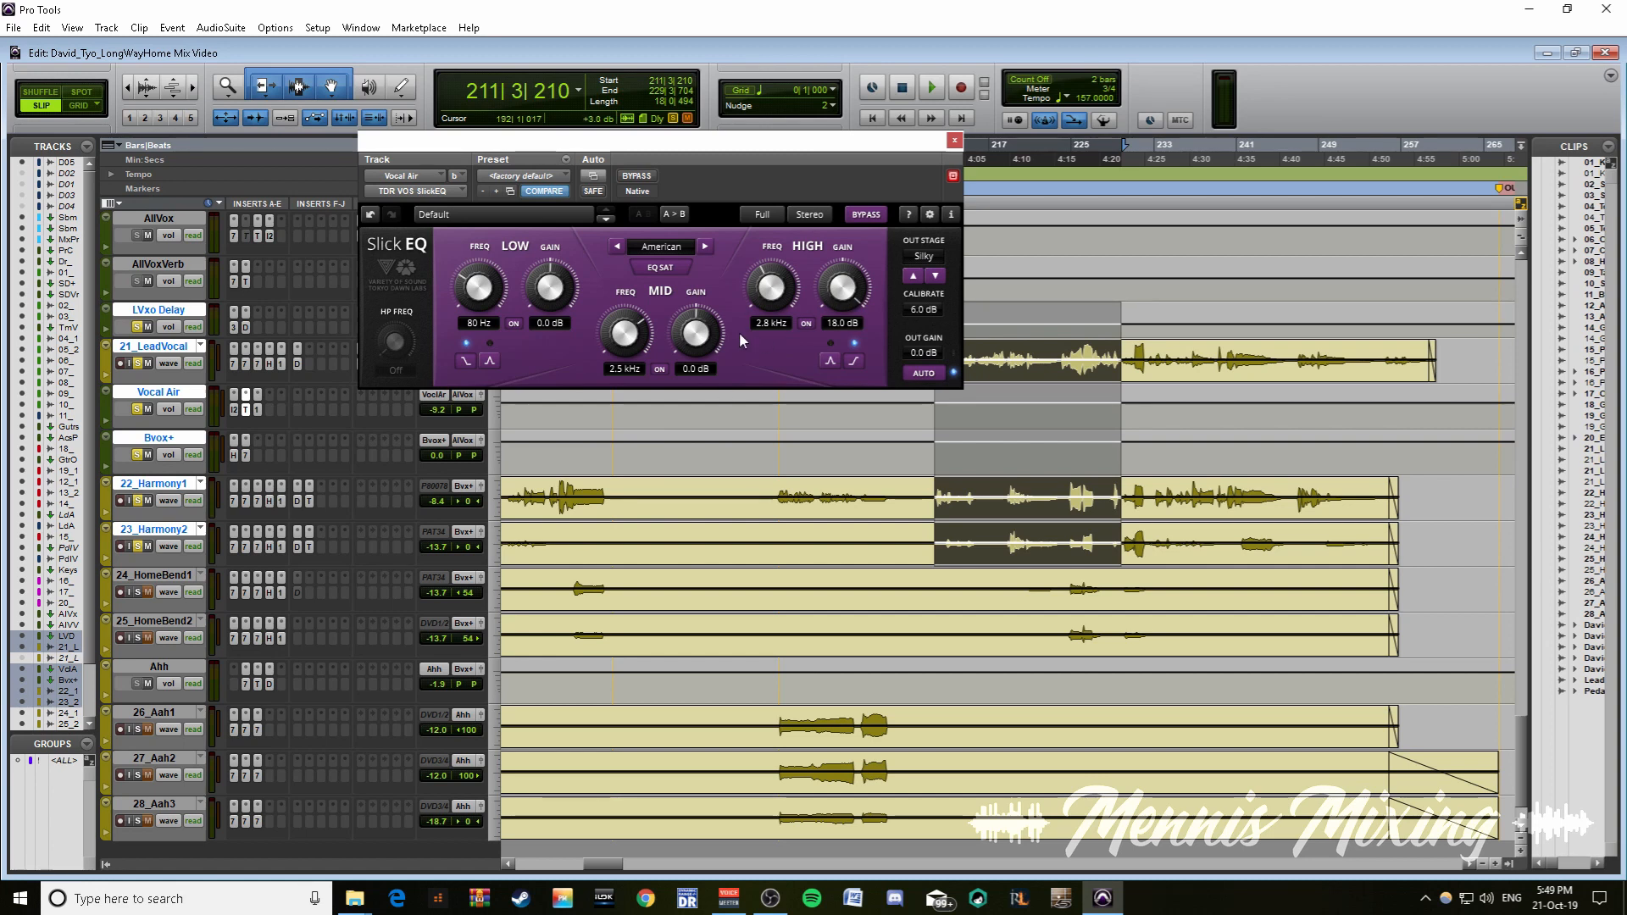
click(258, 411)
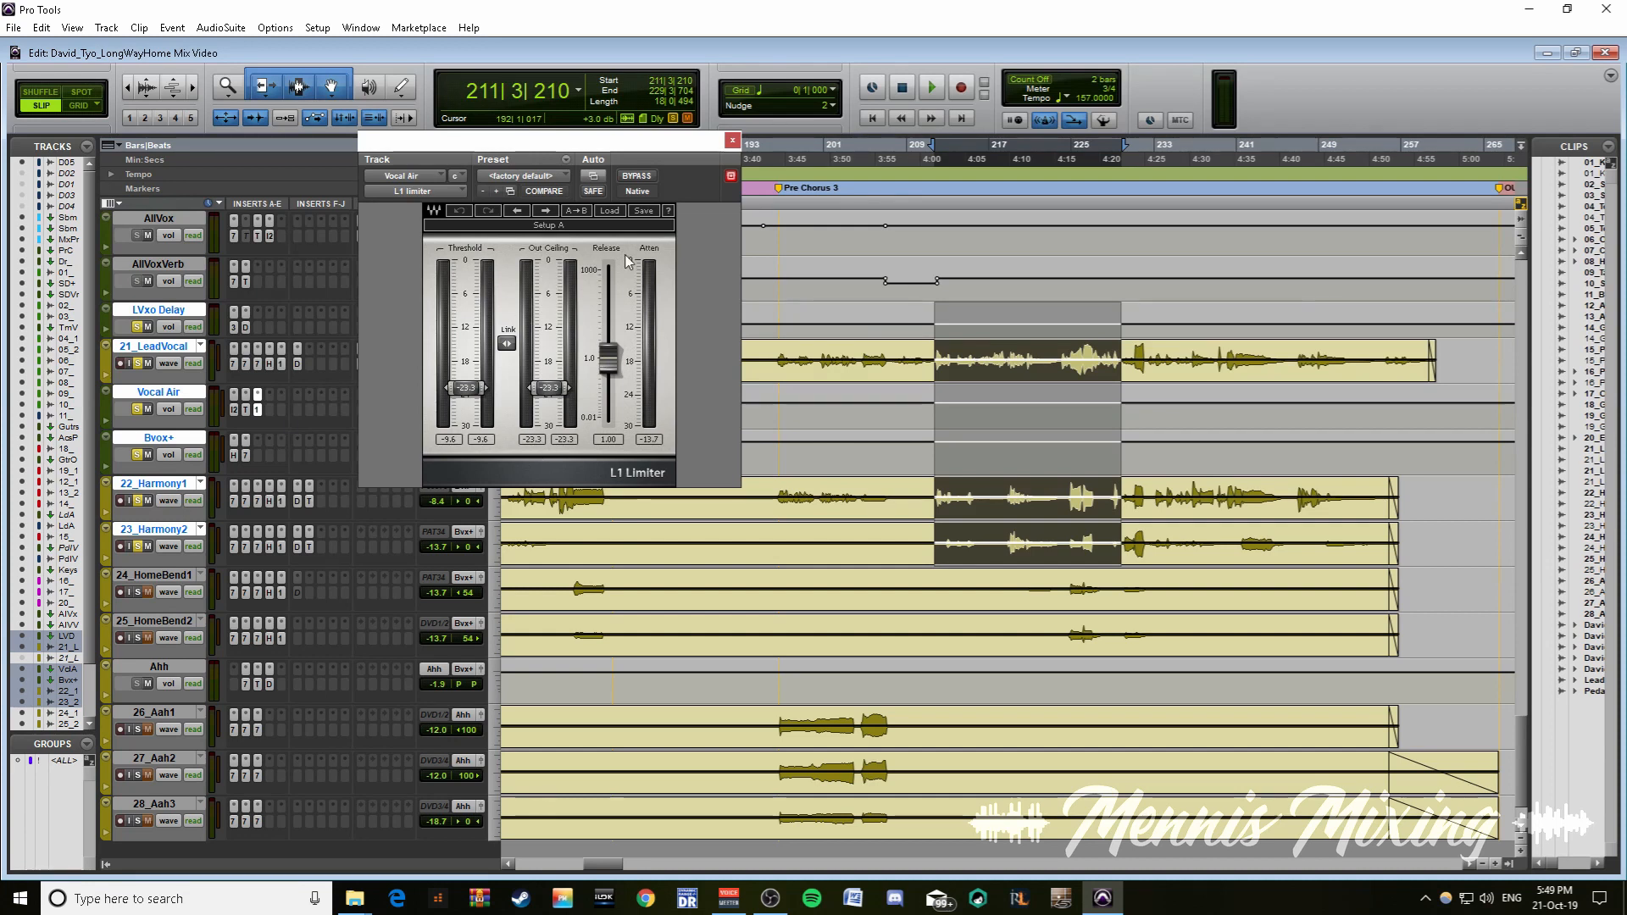
click(734, 140)
key(alt)
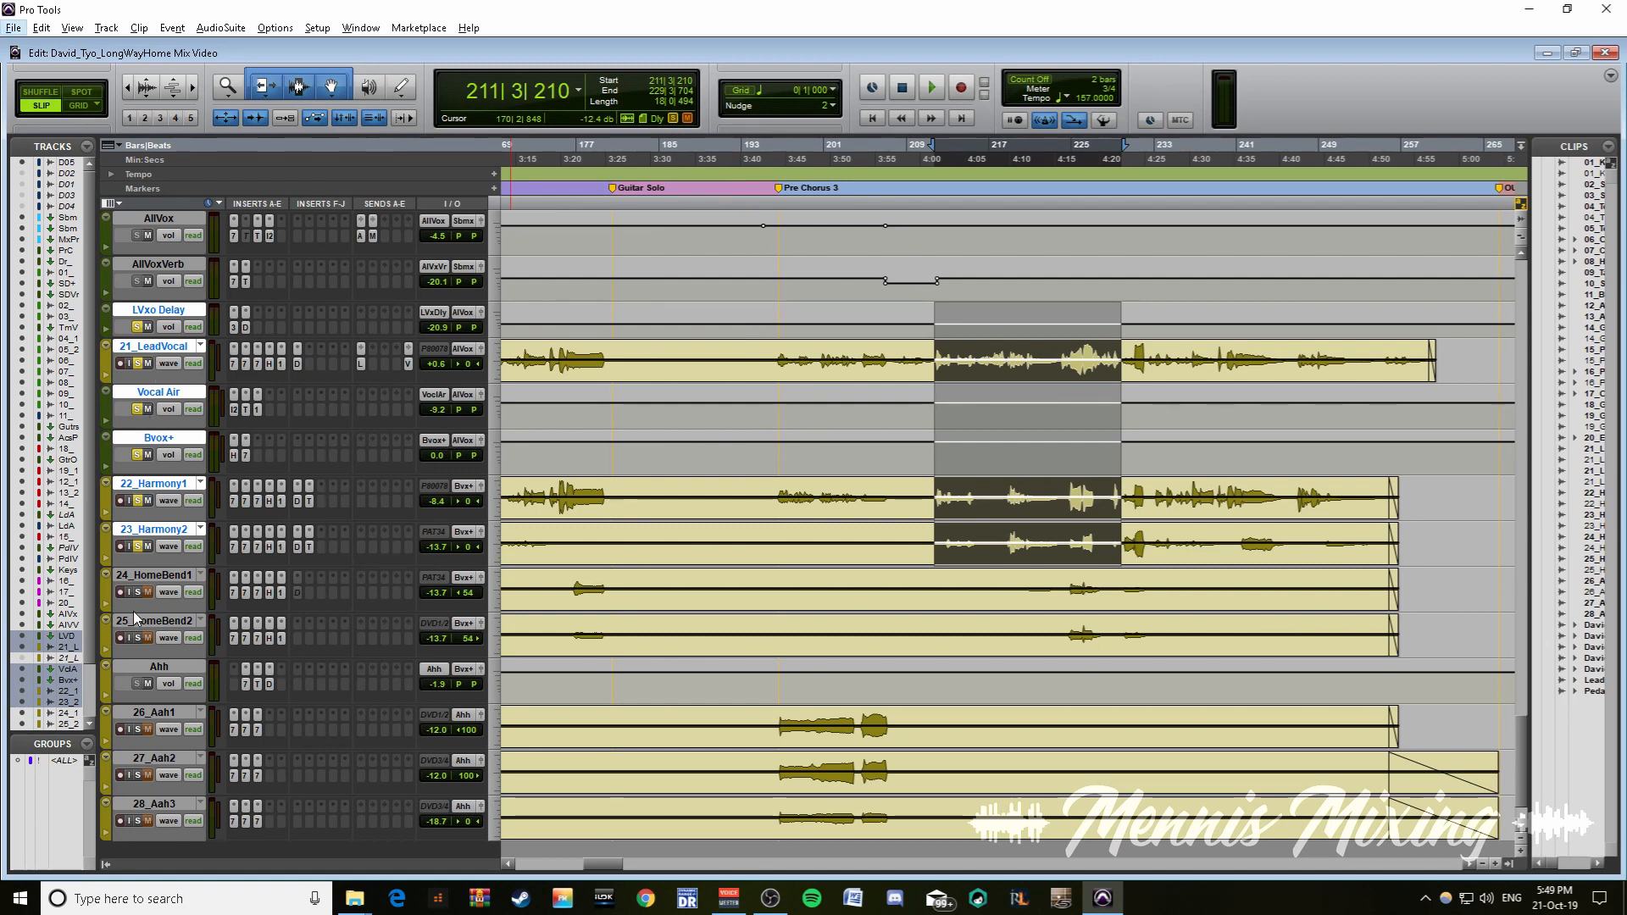
- Select 21_LeadVocal through 28_Aah3 and solo them
click(157, 583)
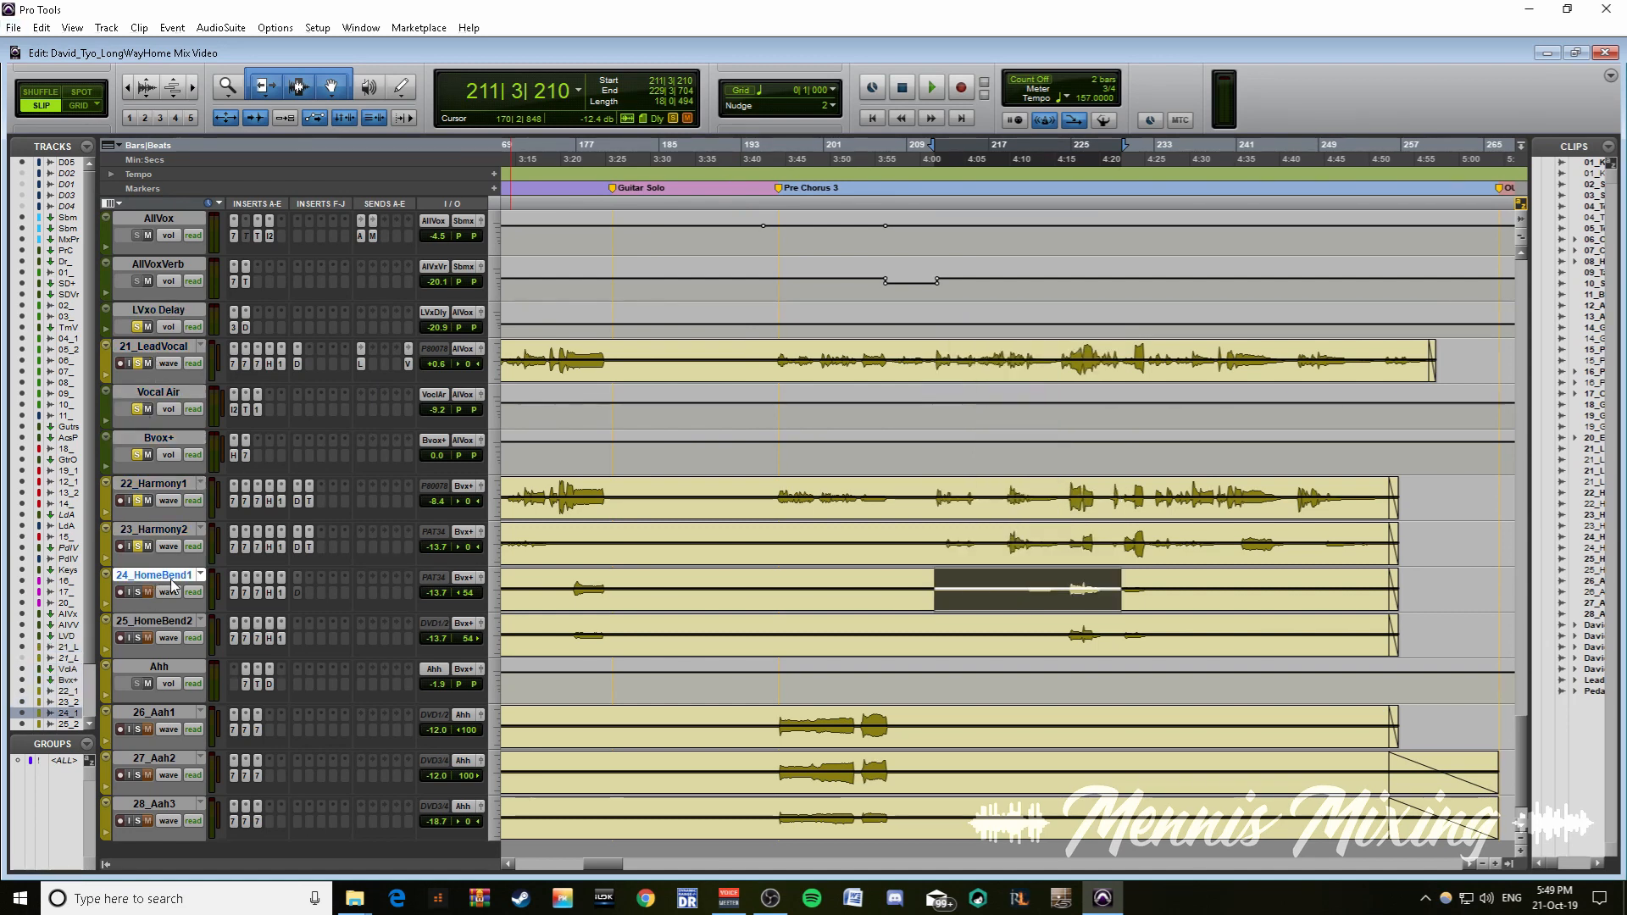
click(407, 366)
click(407, 367)
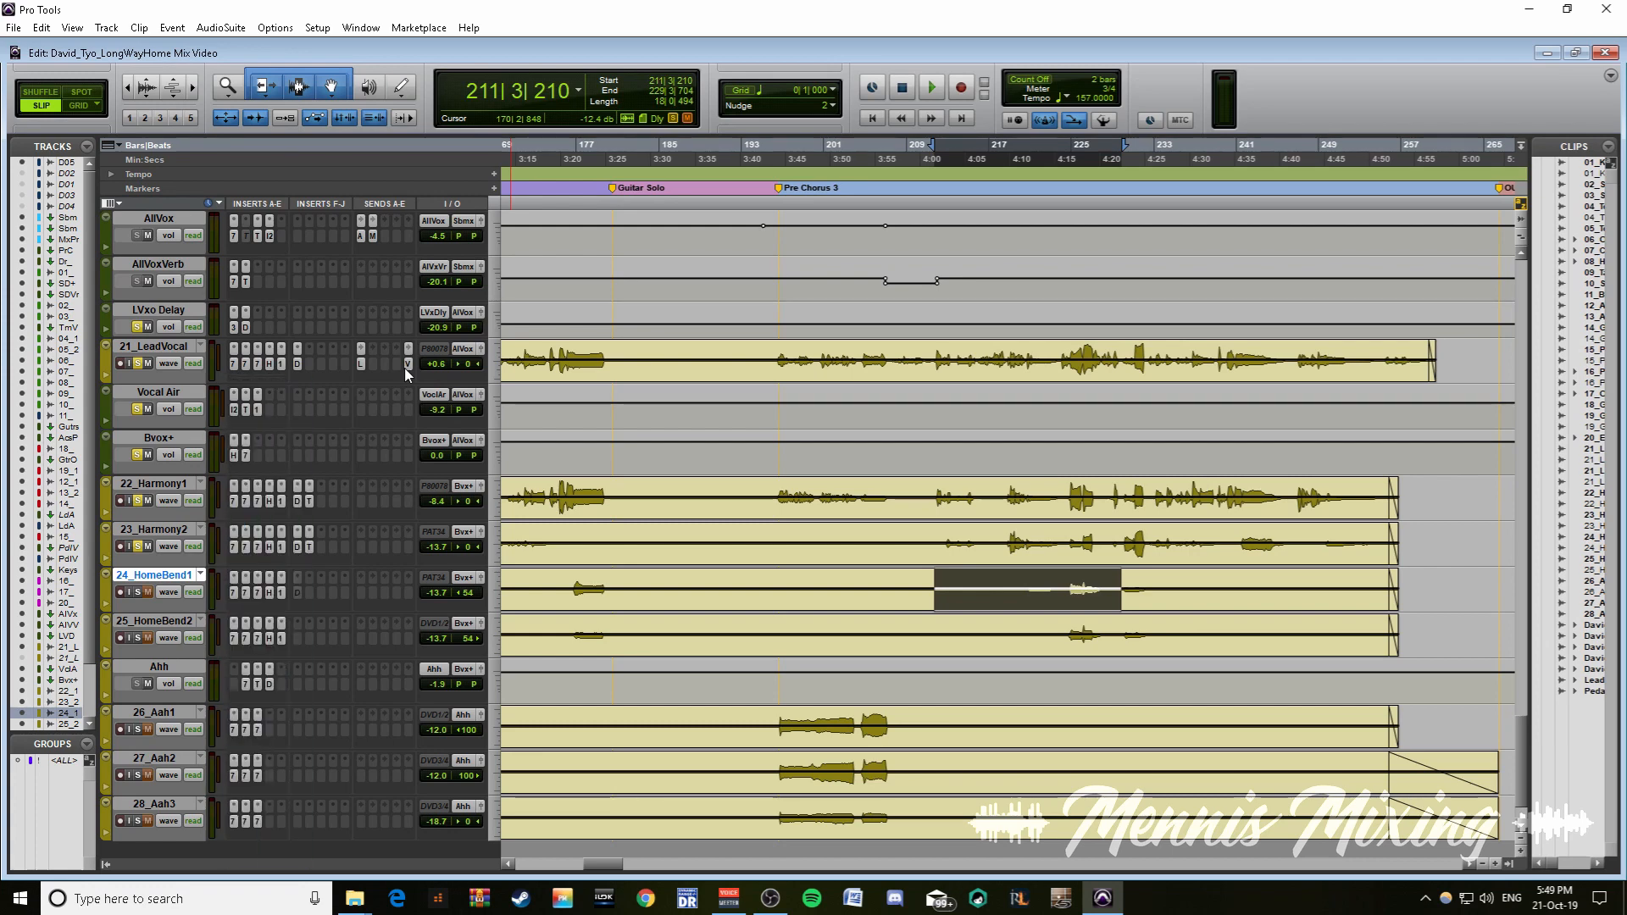
scroll(332, 605, up, 5)
scroll(327, 608, down, 5)
click(178, 348)
scroll(209, 427, down, 2)
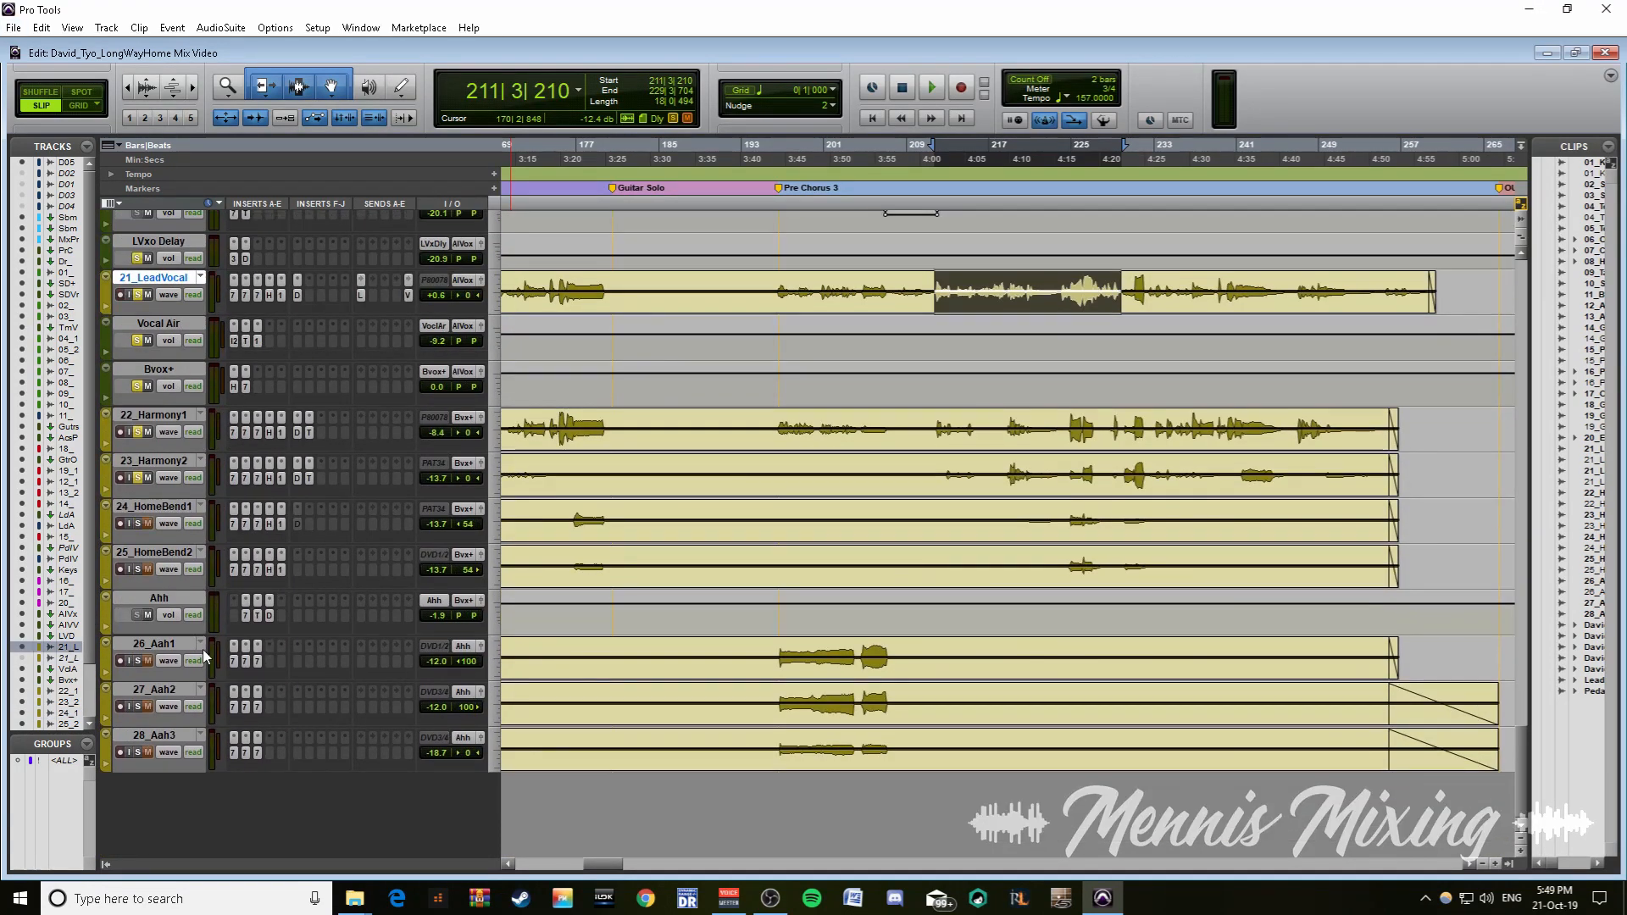
shift+click(165, 730)
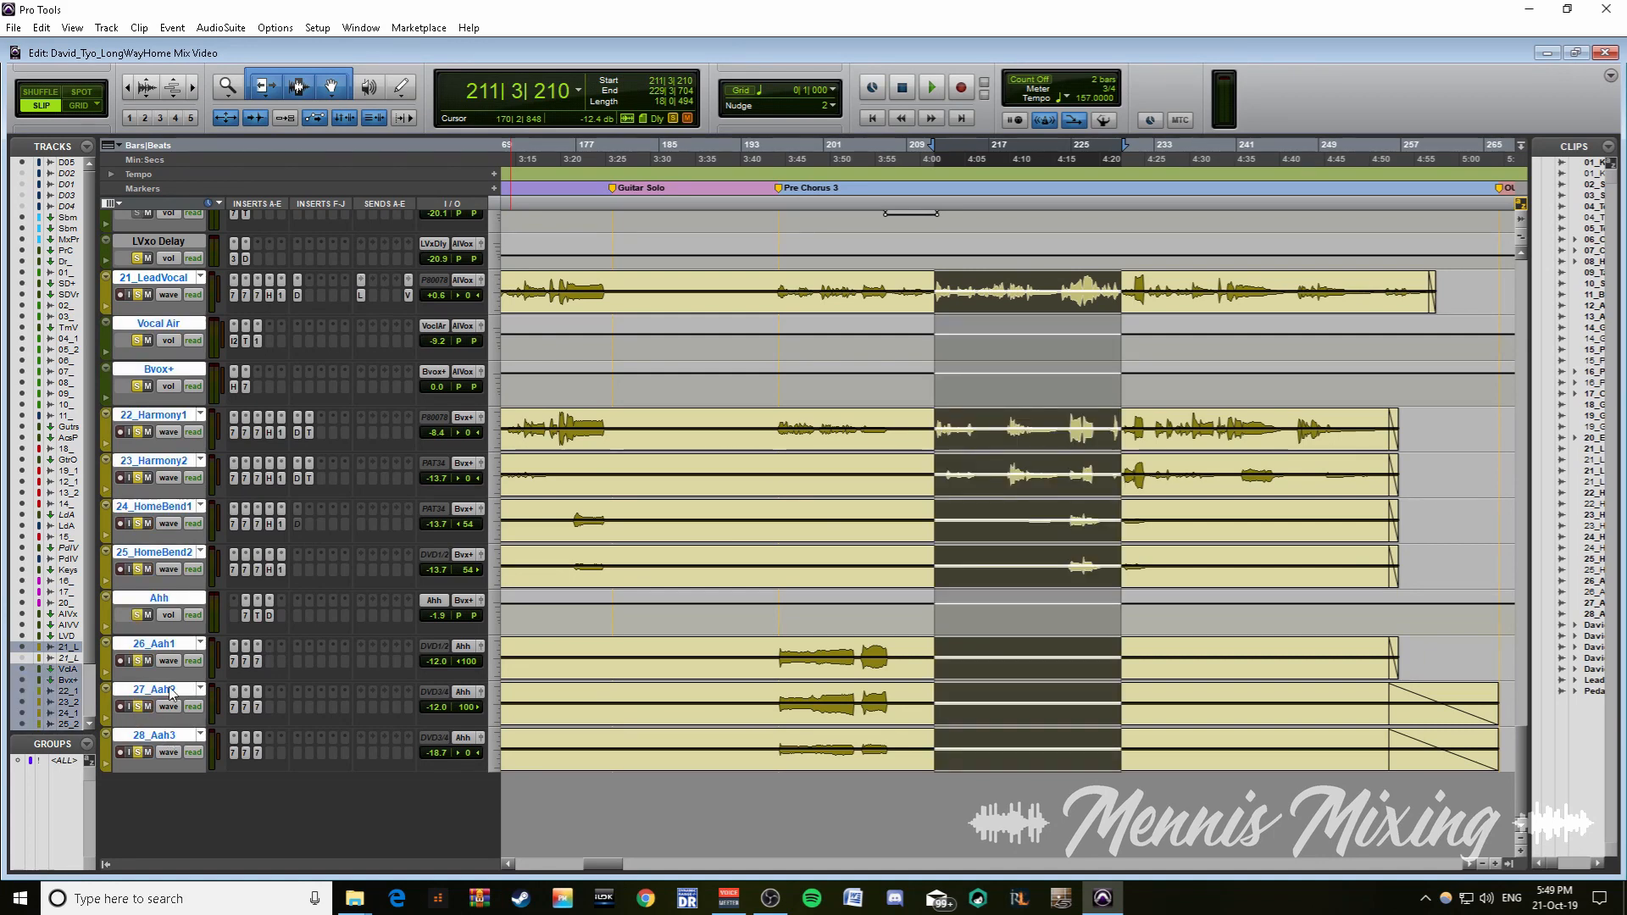
scroll(351, 532, up, 4)
scroll(960, 453, down, 2)
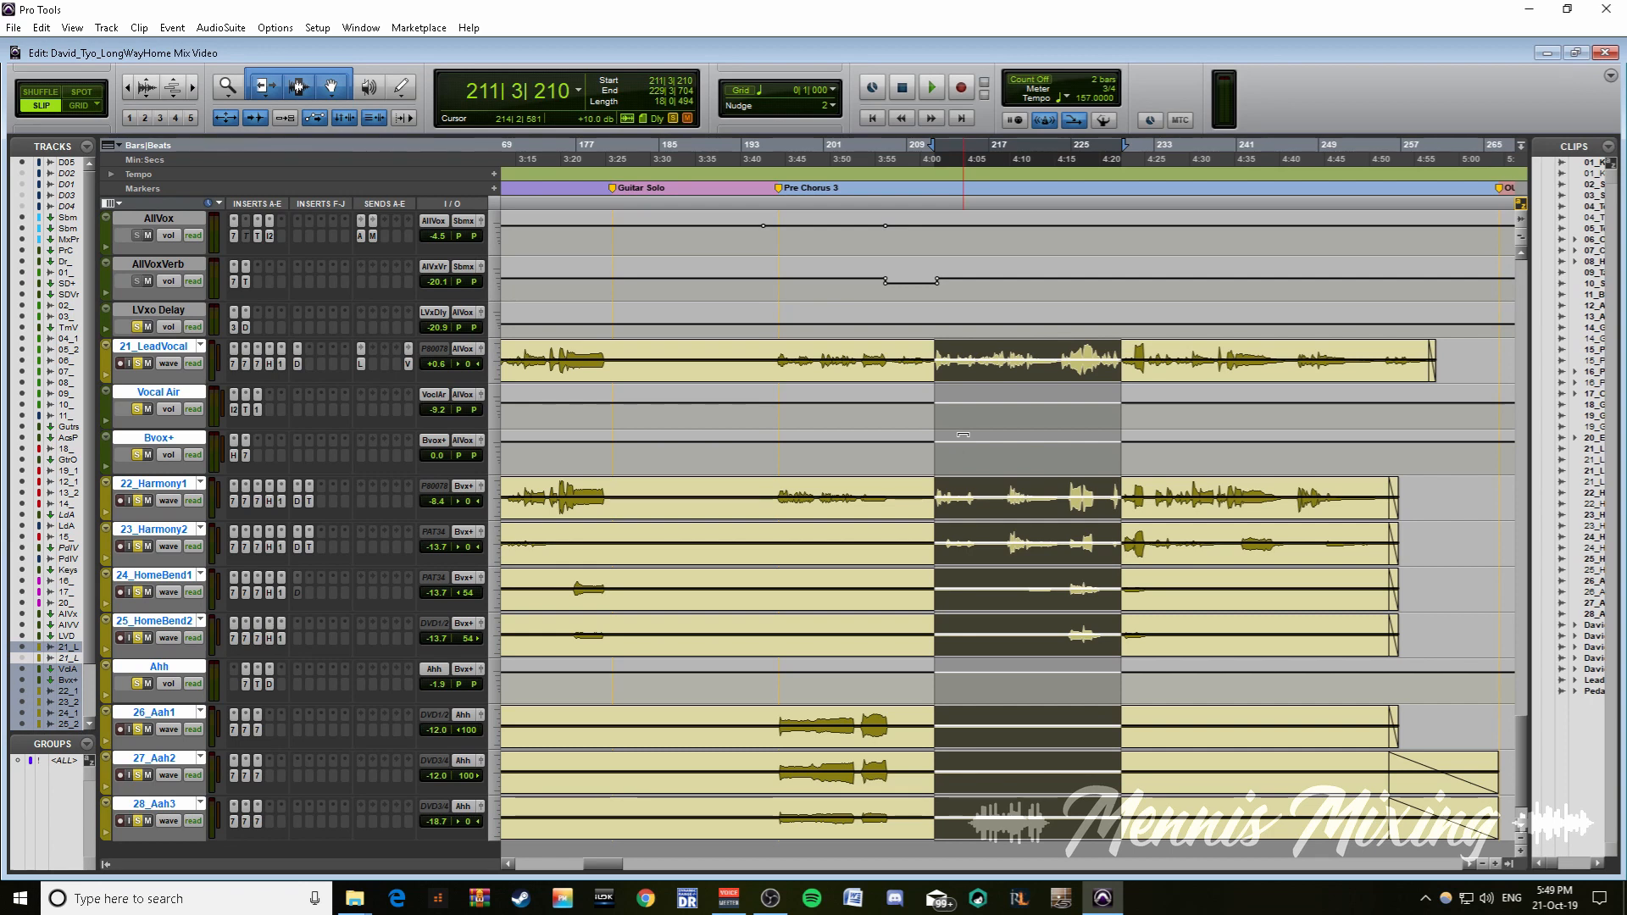
- Play about bars 218 to 228 of the soloed vocals, comparing them without and with Vocal Air, and stop playback
click(935, 350)
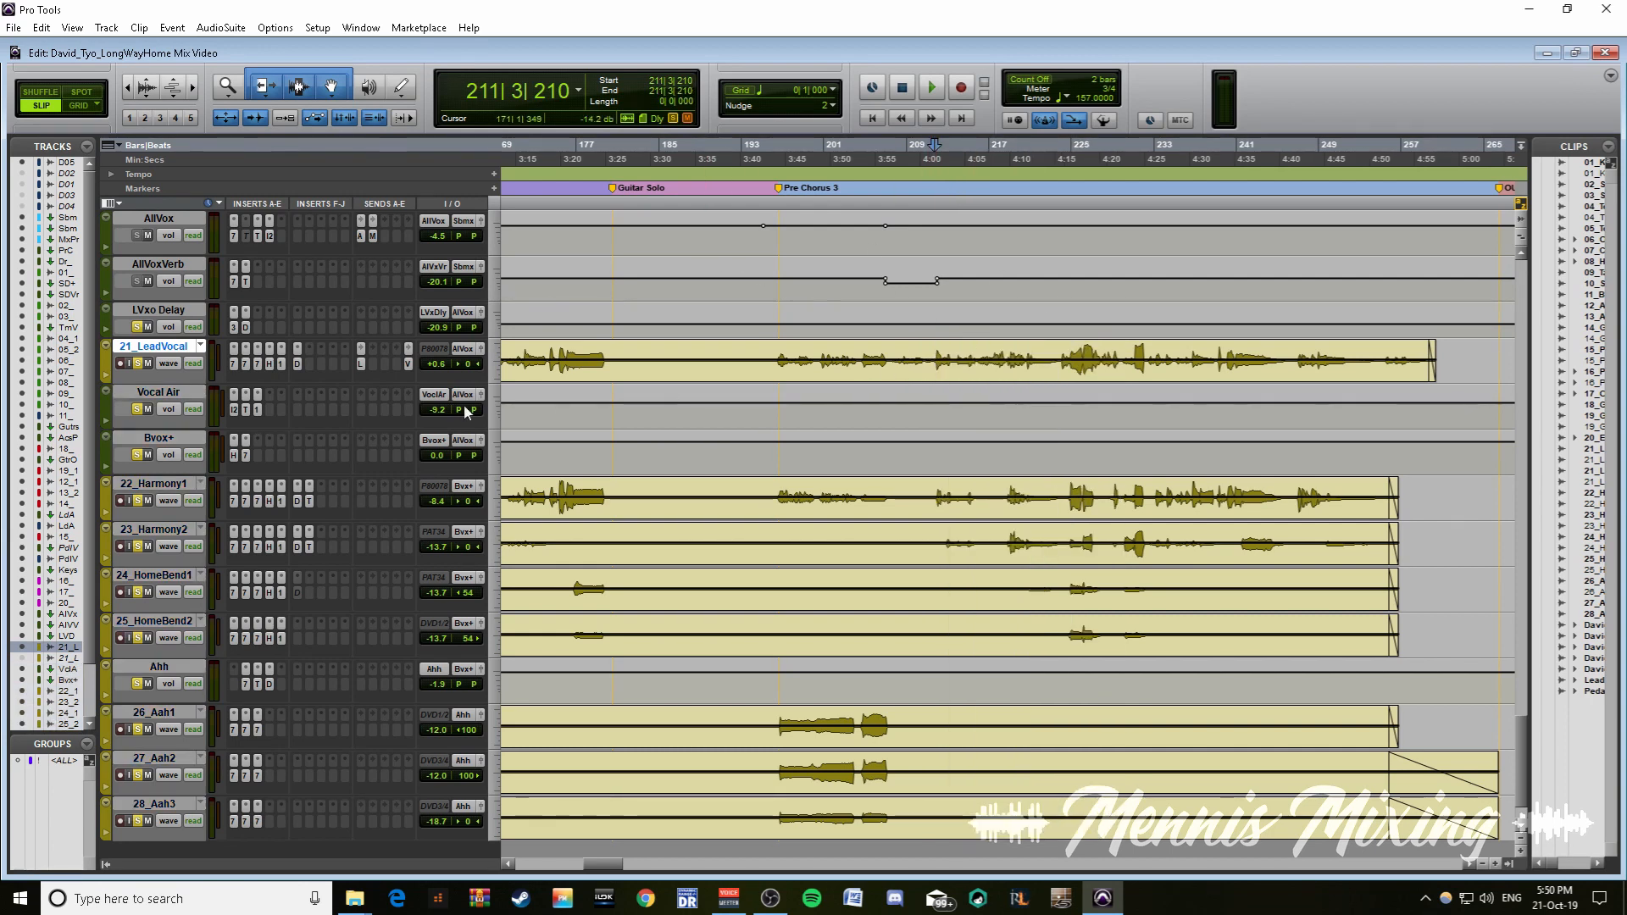
click(137, 410)
drag(936, 348, 1064, 551)
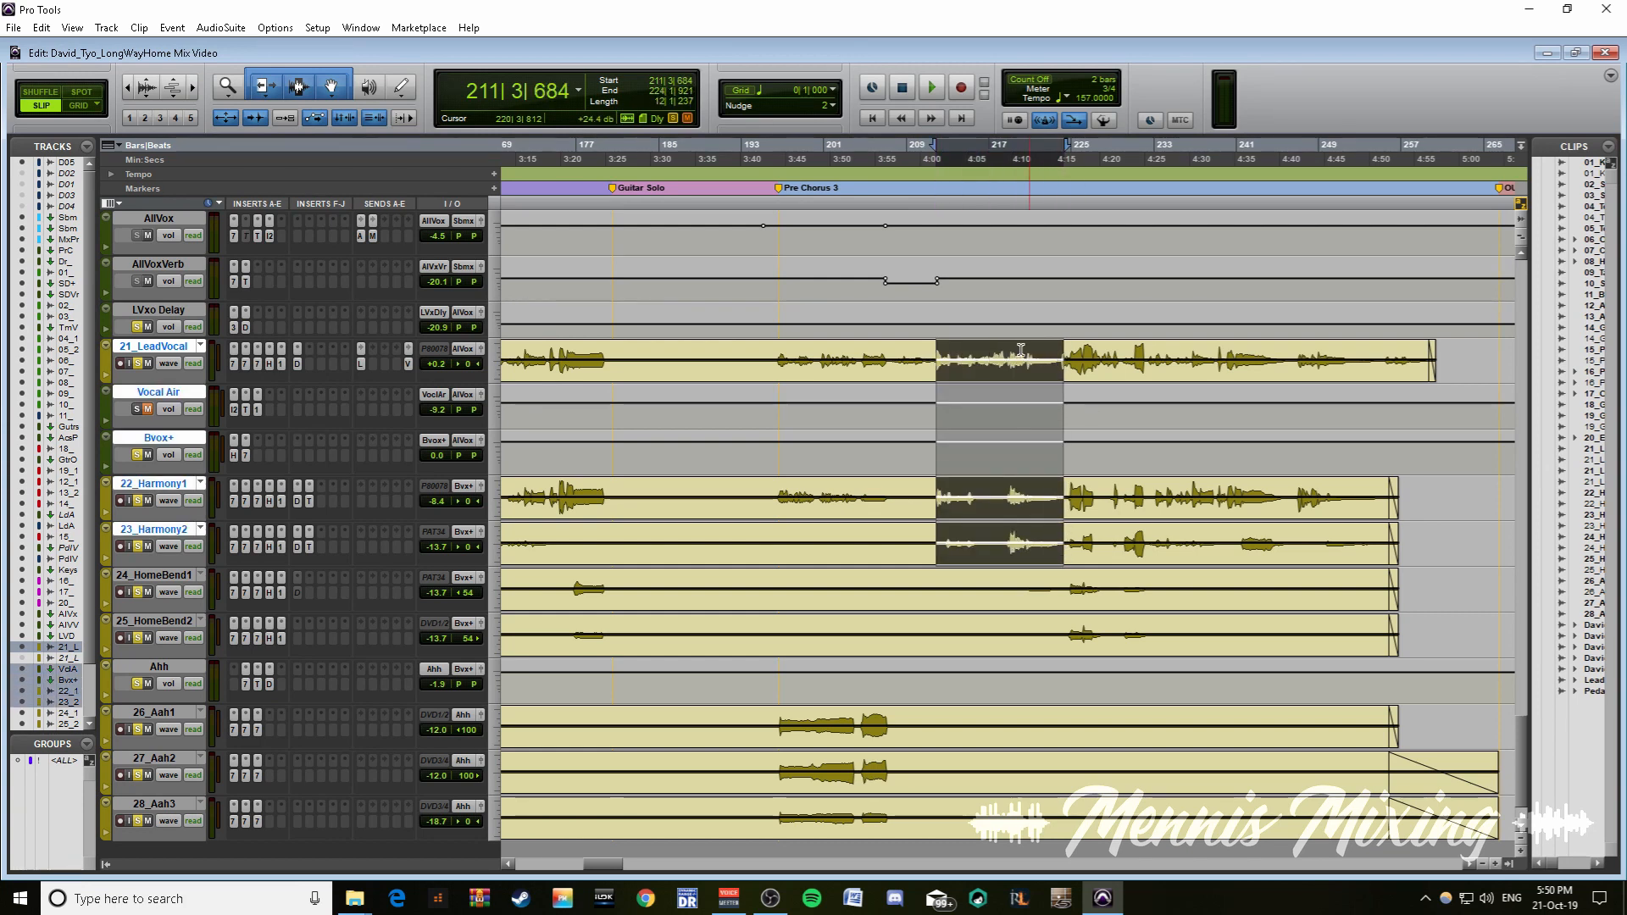
drag(1005, 354, 1109, 631)
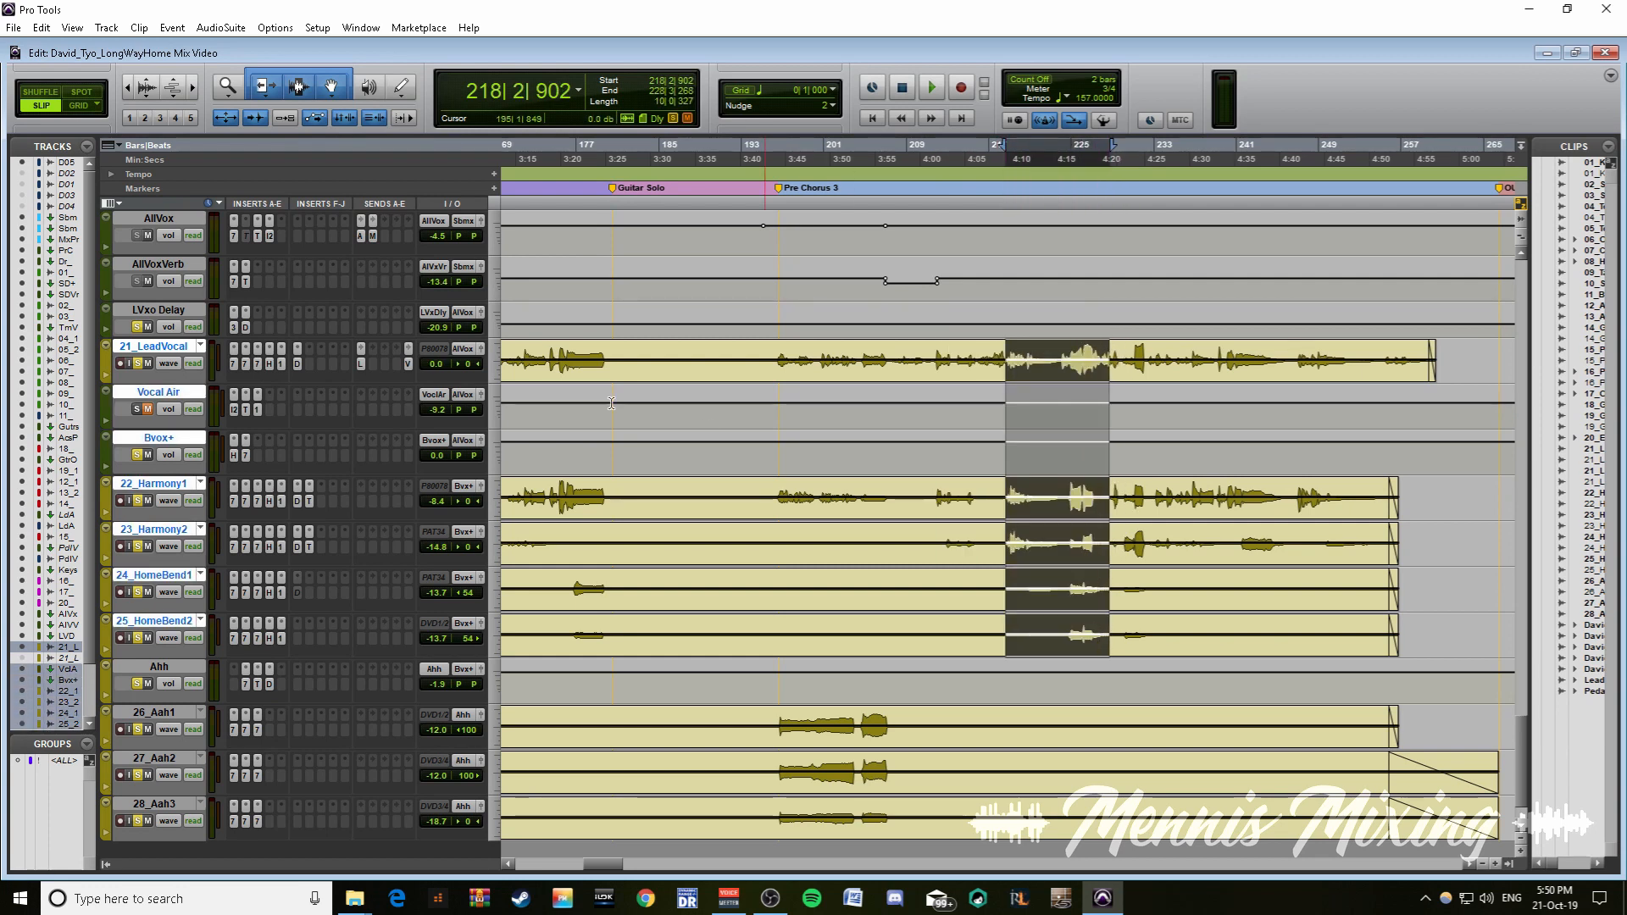
key(space)
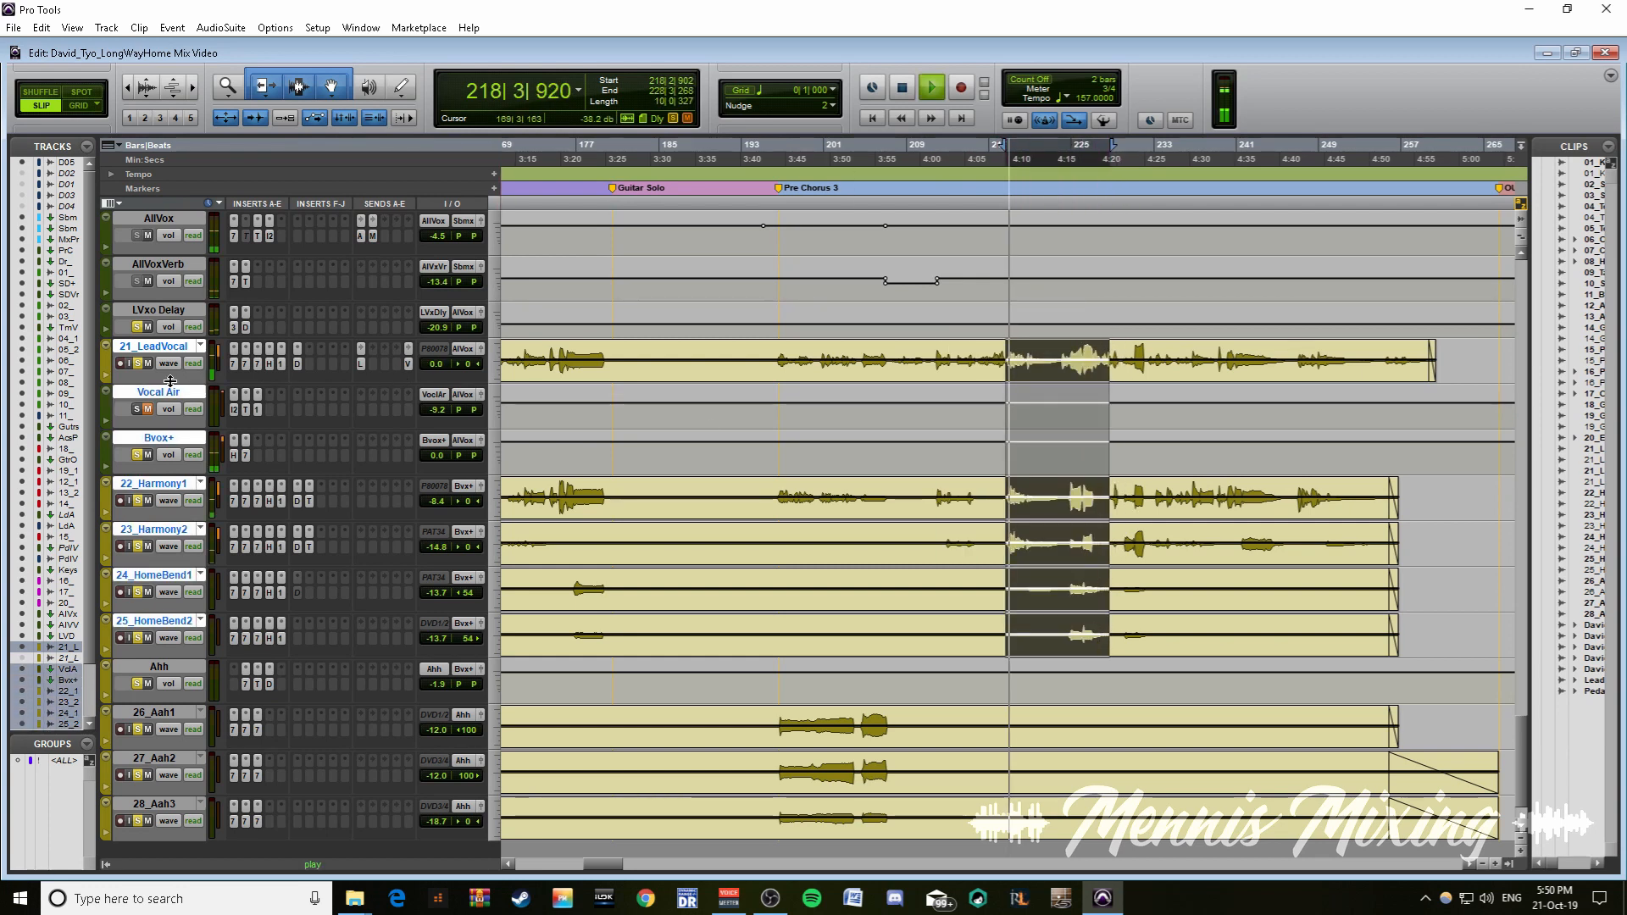
click(138, 410)
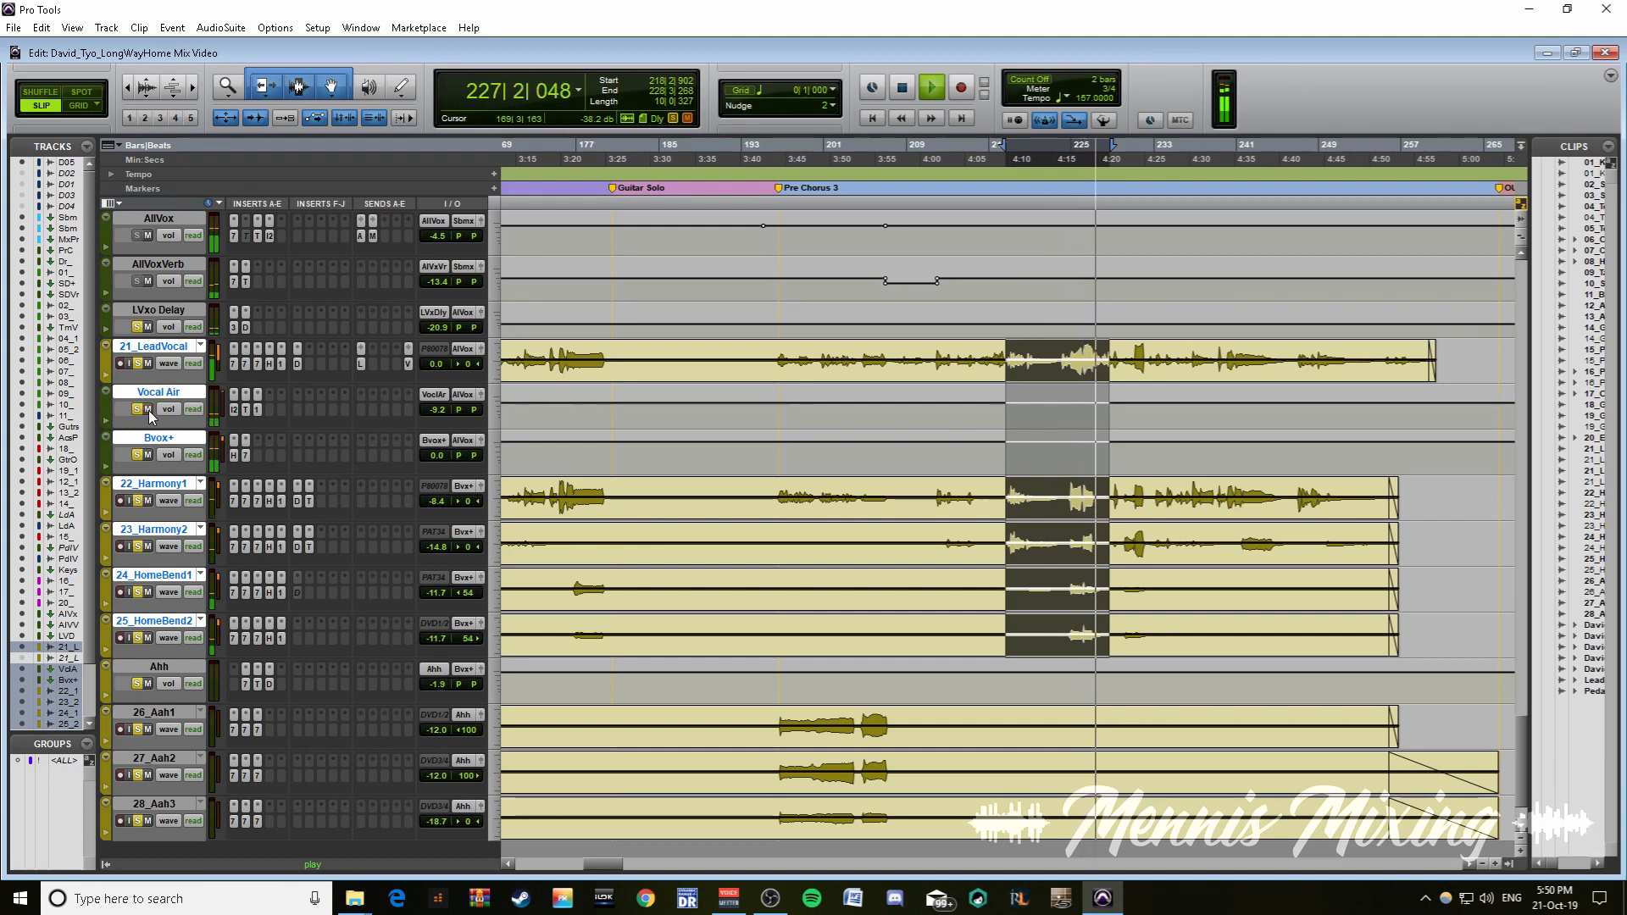
key(space)
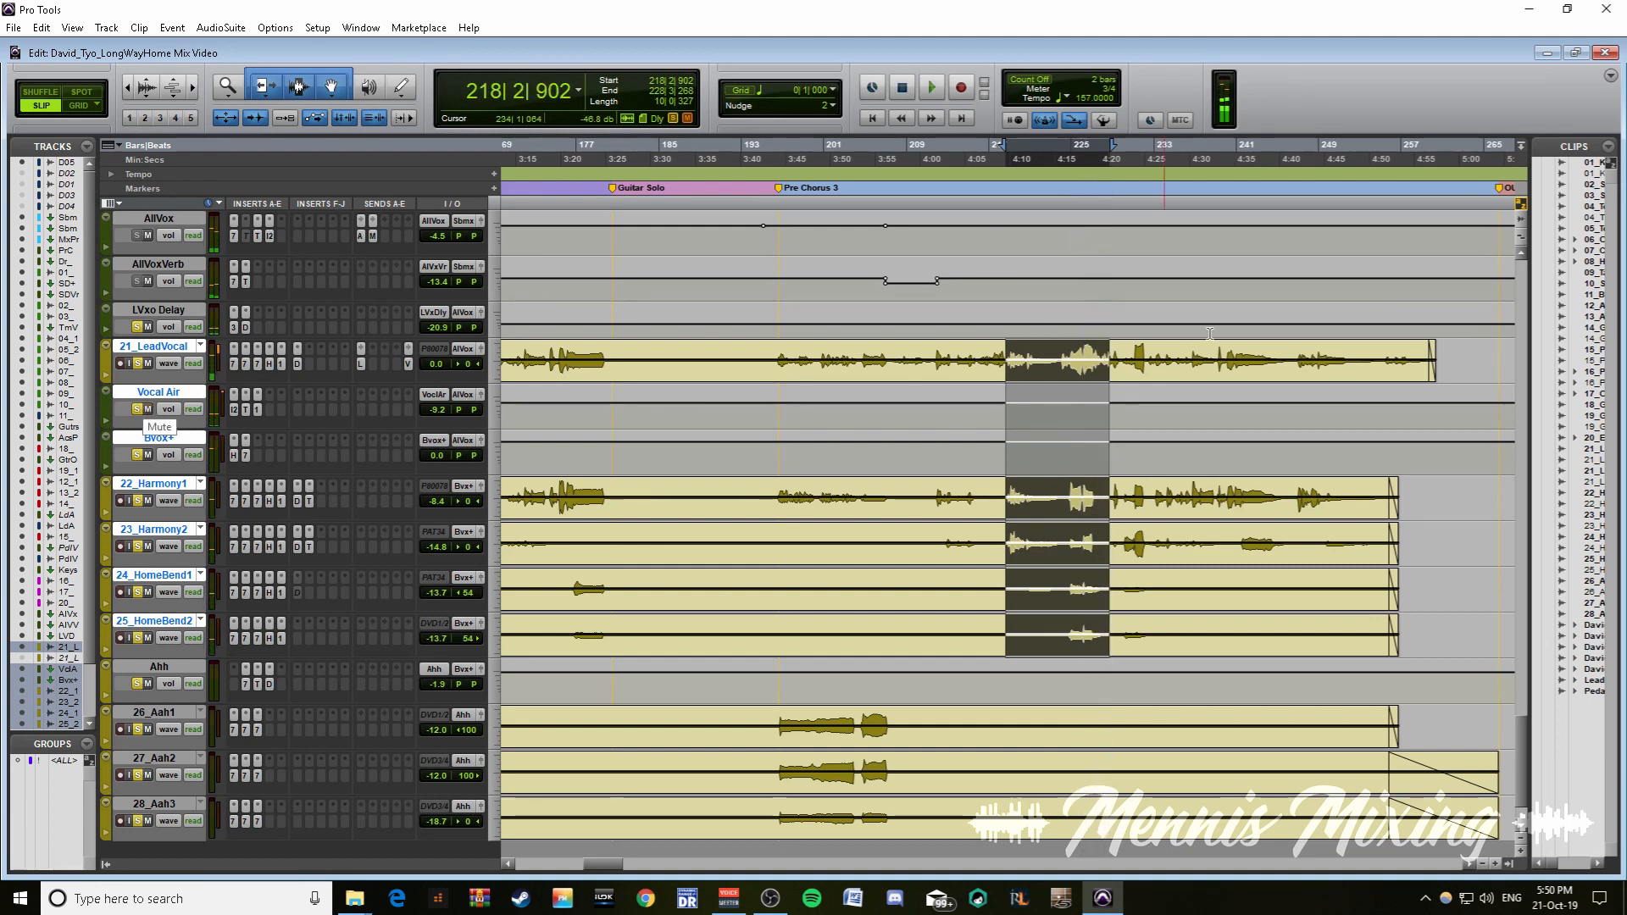
- Select about bars 224 to 246 on 21_LeadVocal through 25_HomeBend2 and play them twice soloed, comparing Vocal Air muted and unmuted
drag(1278, 349, 1062, 644)
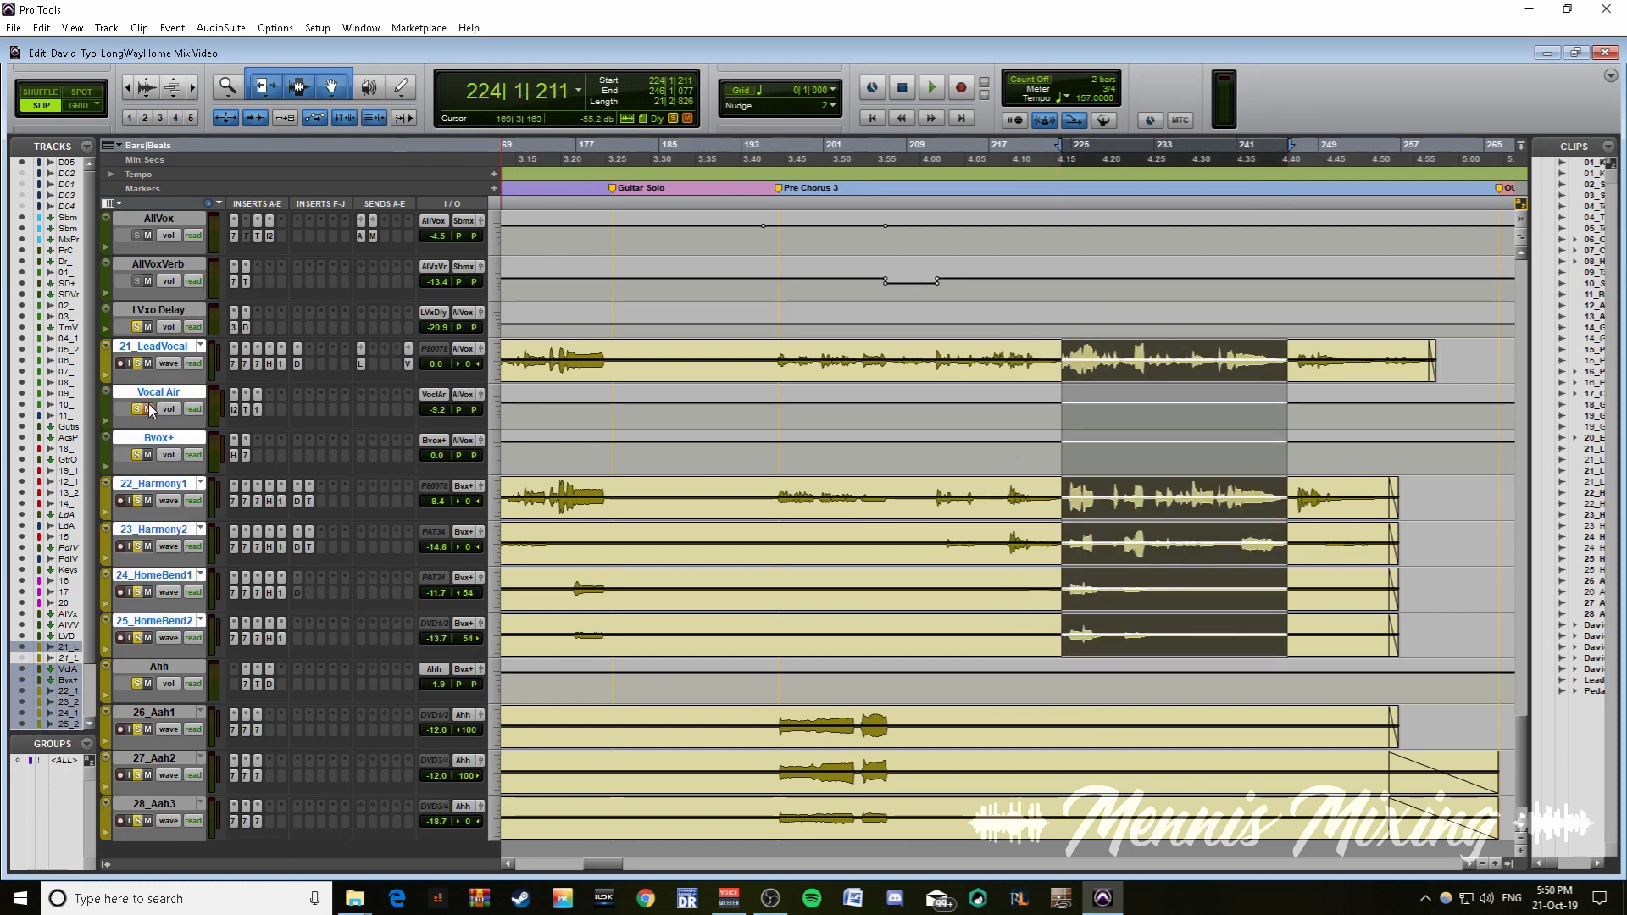
key(space)
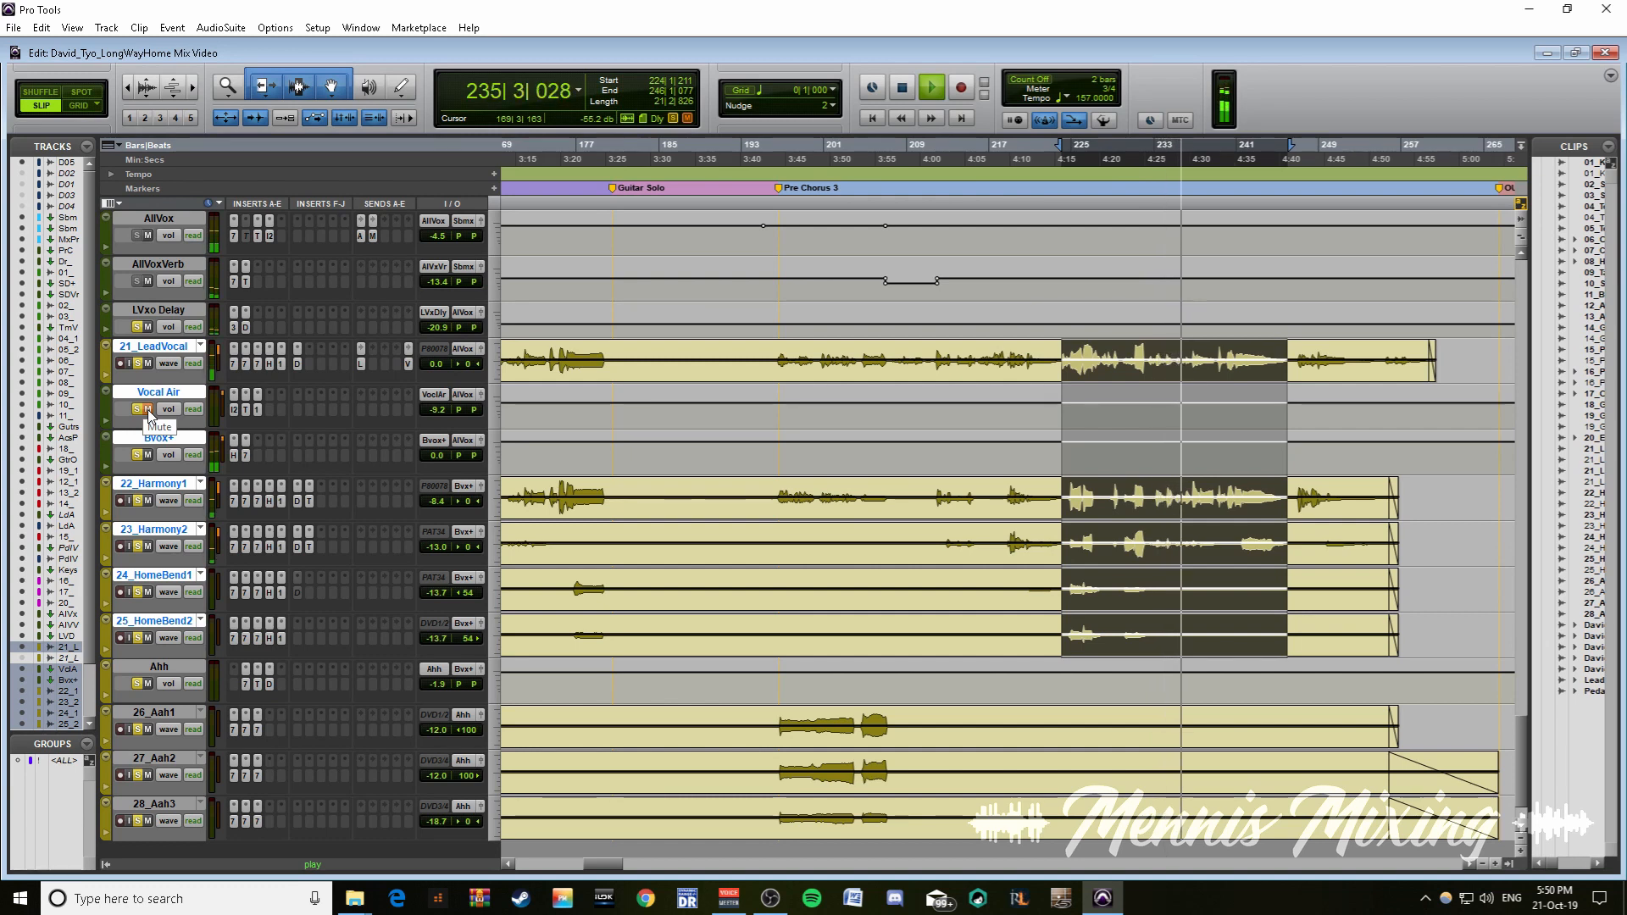
key(space)
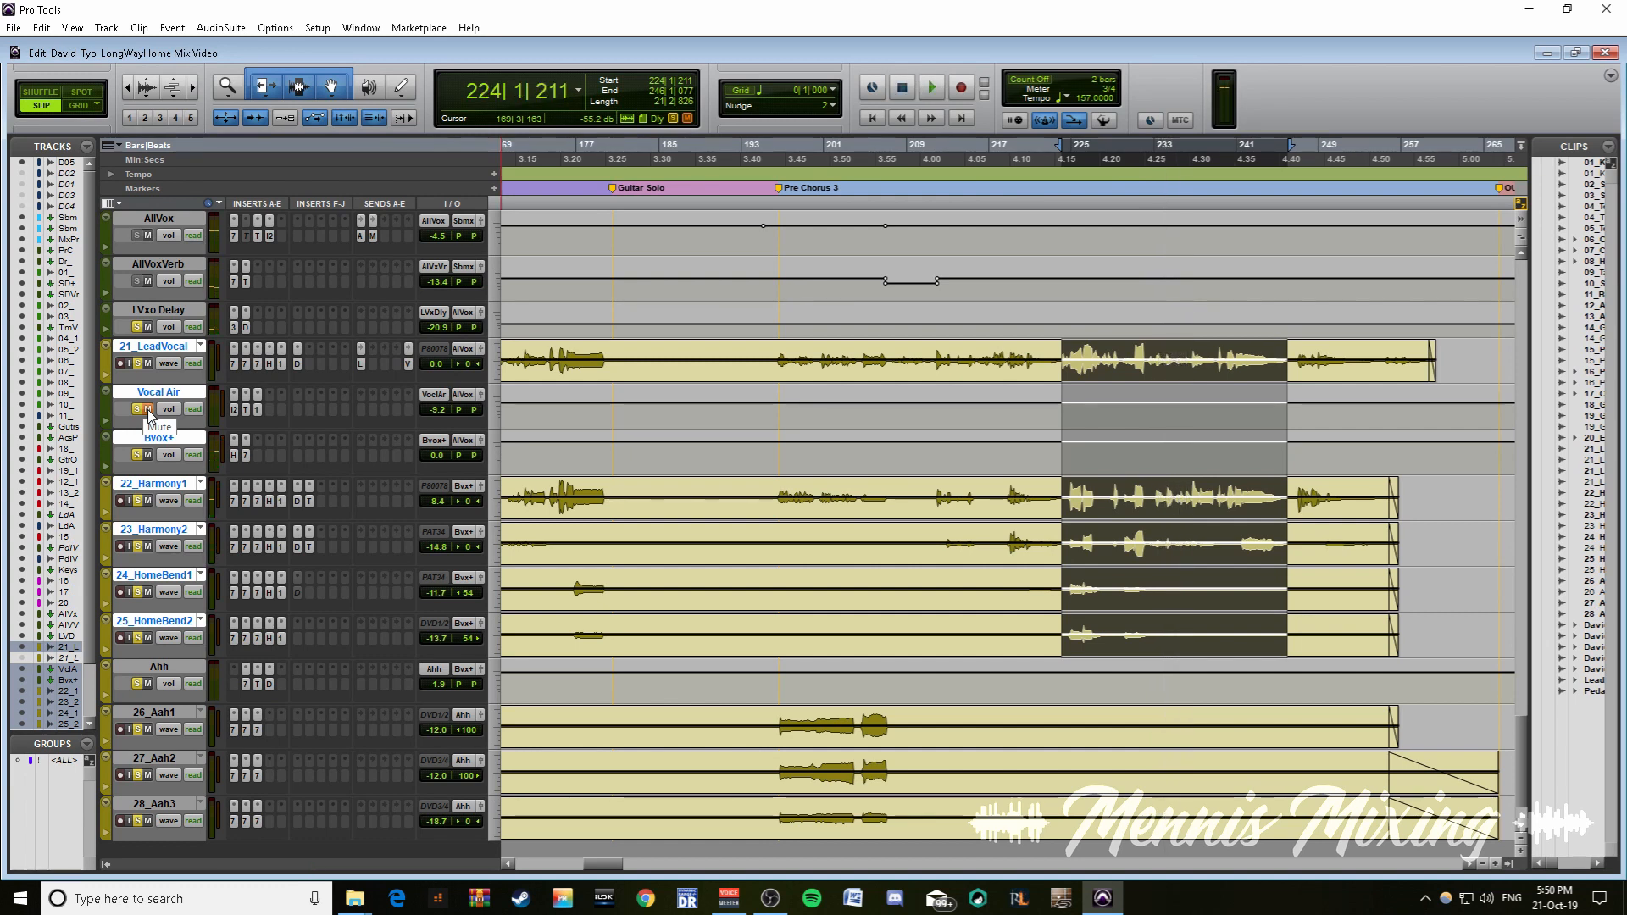
key(space)
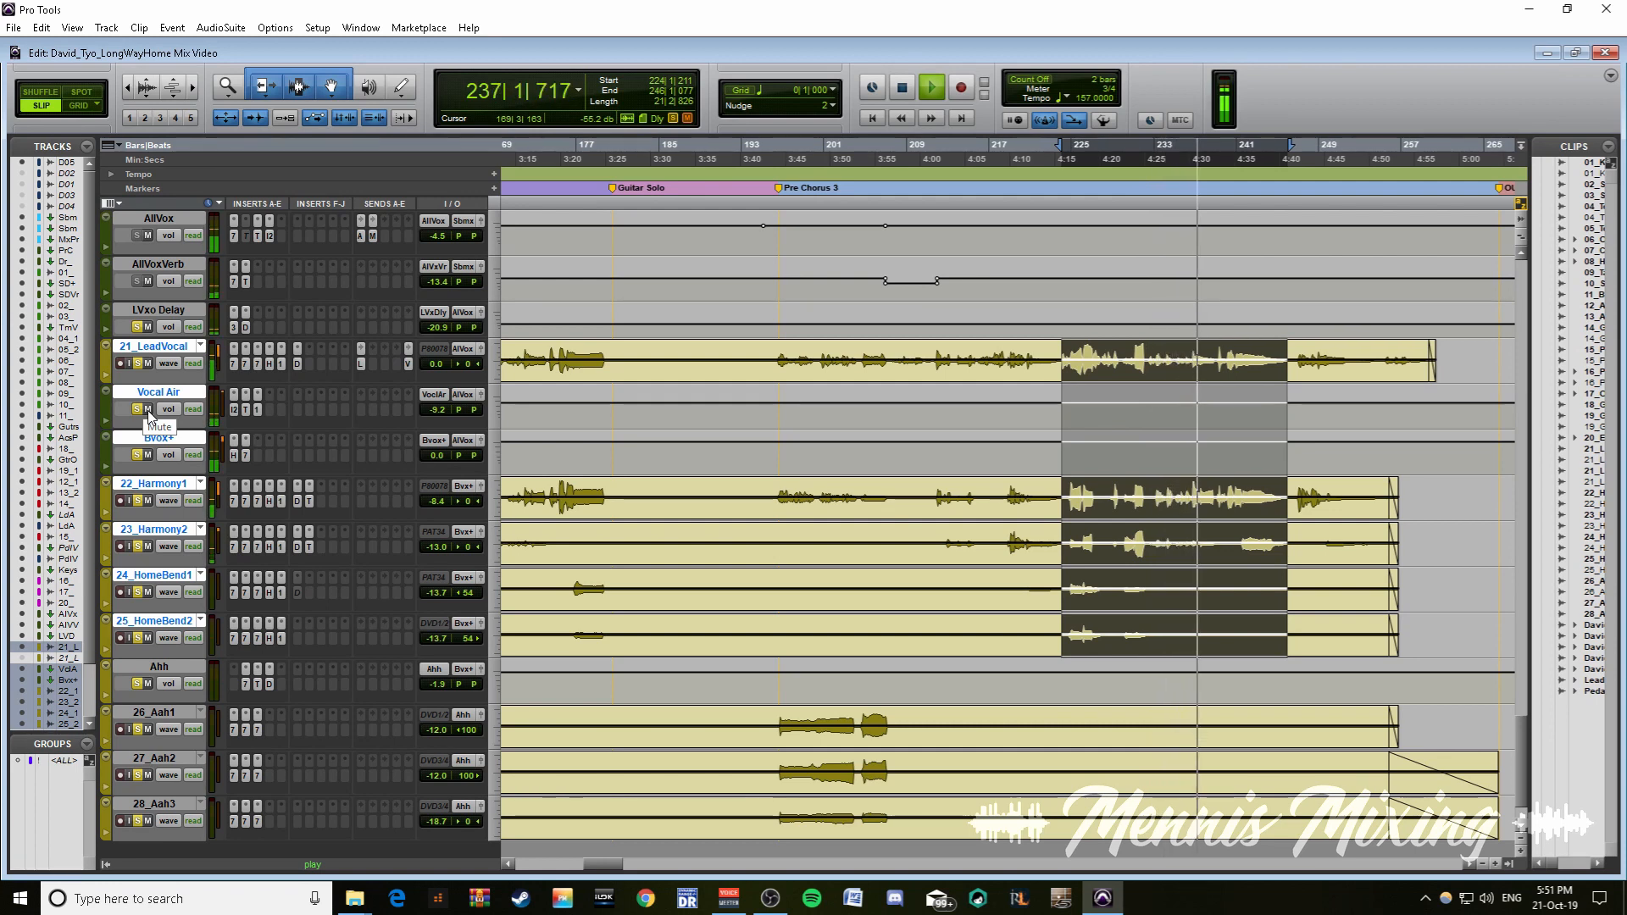
key(space)
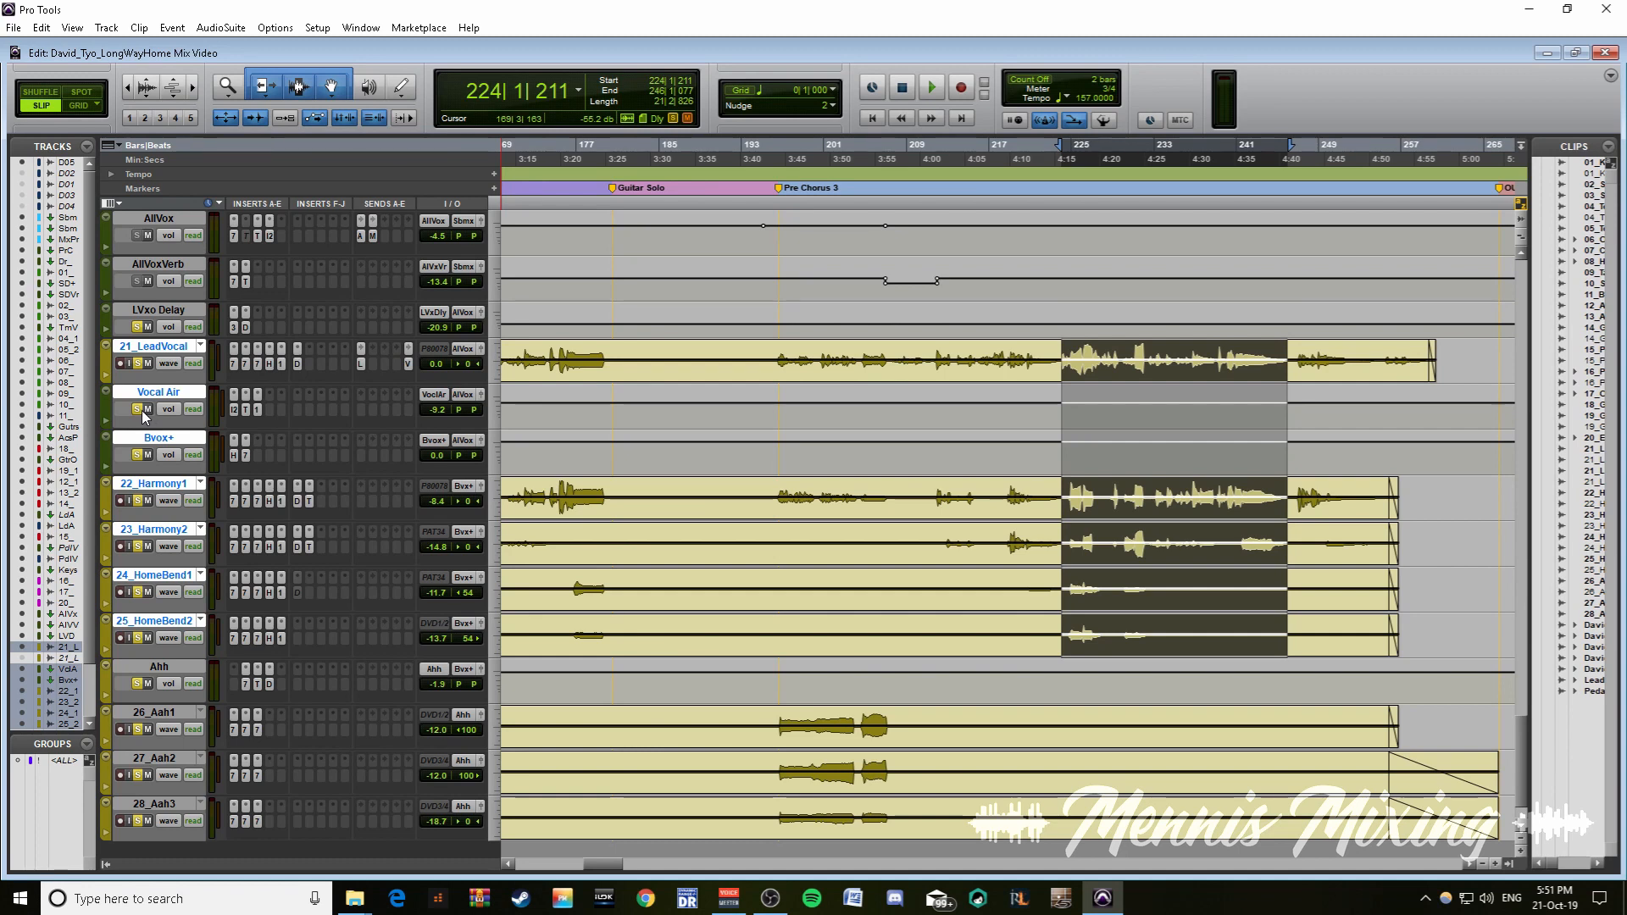
- Clear all track solos and play bars 224 to 246 in the full mix, comparing Vocal Air muted and unmuted
alt+click(138, 410)
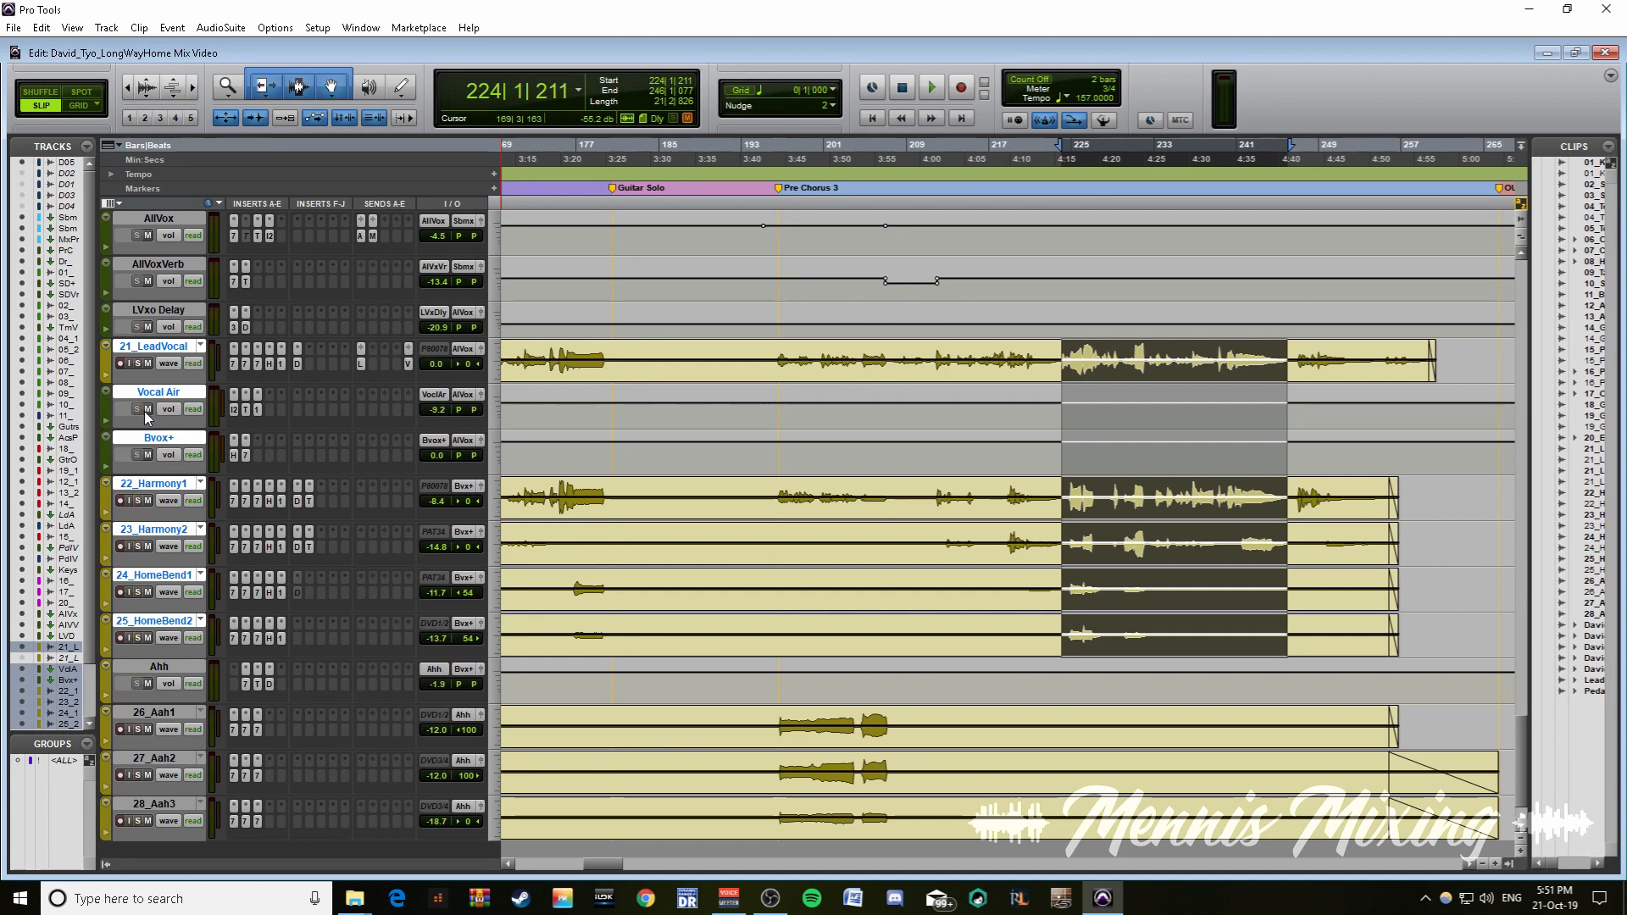
key(space)
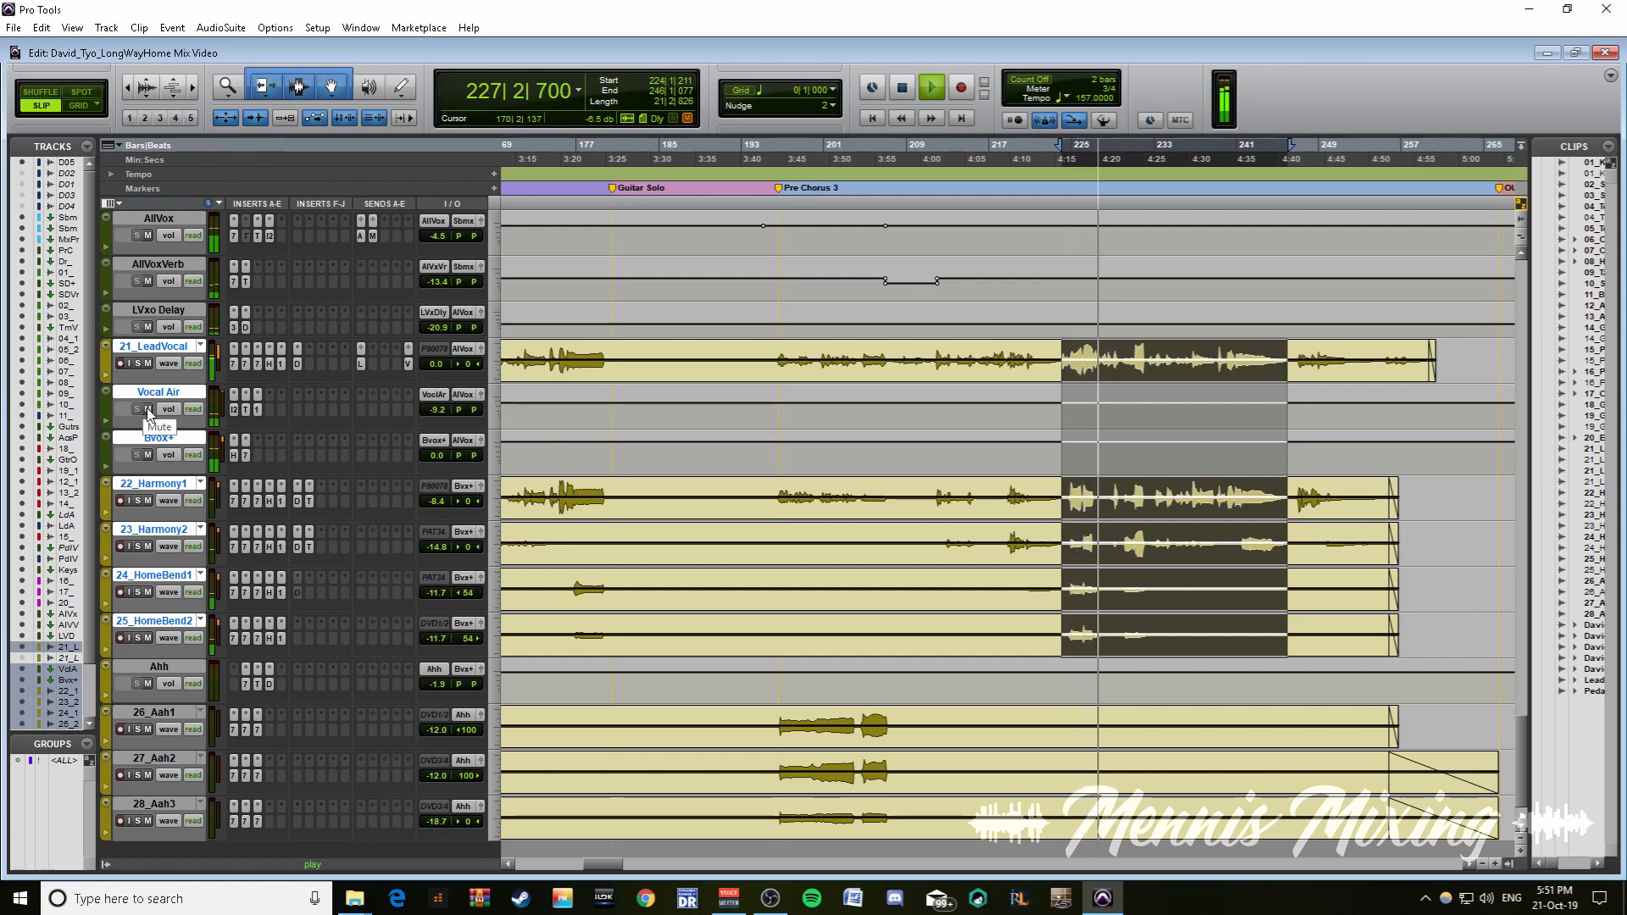
click(148, 411)
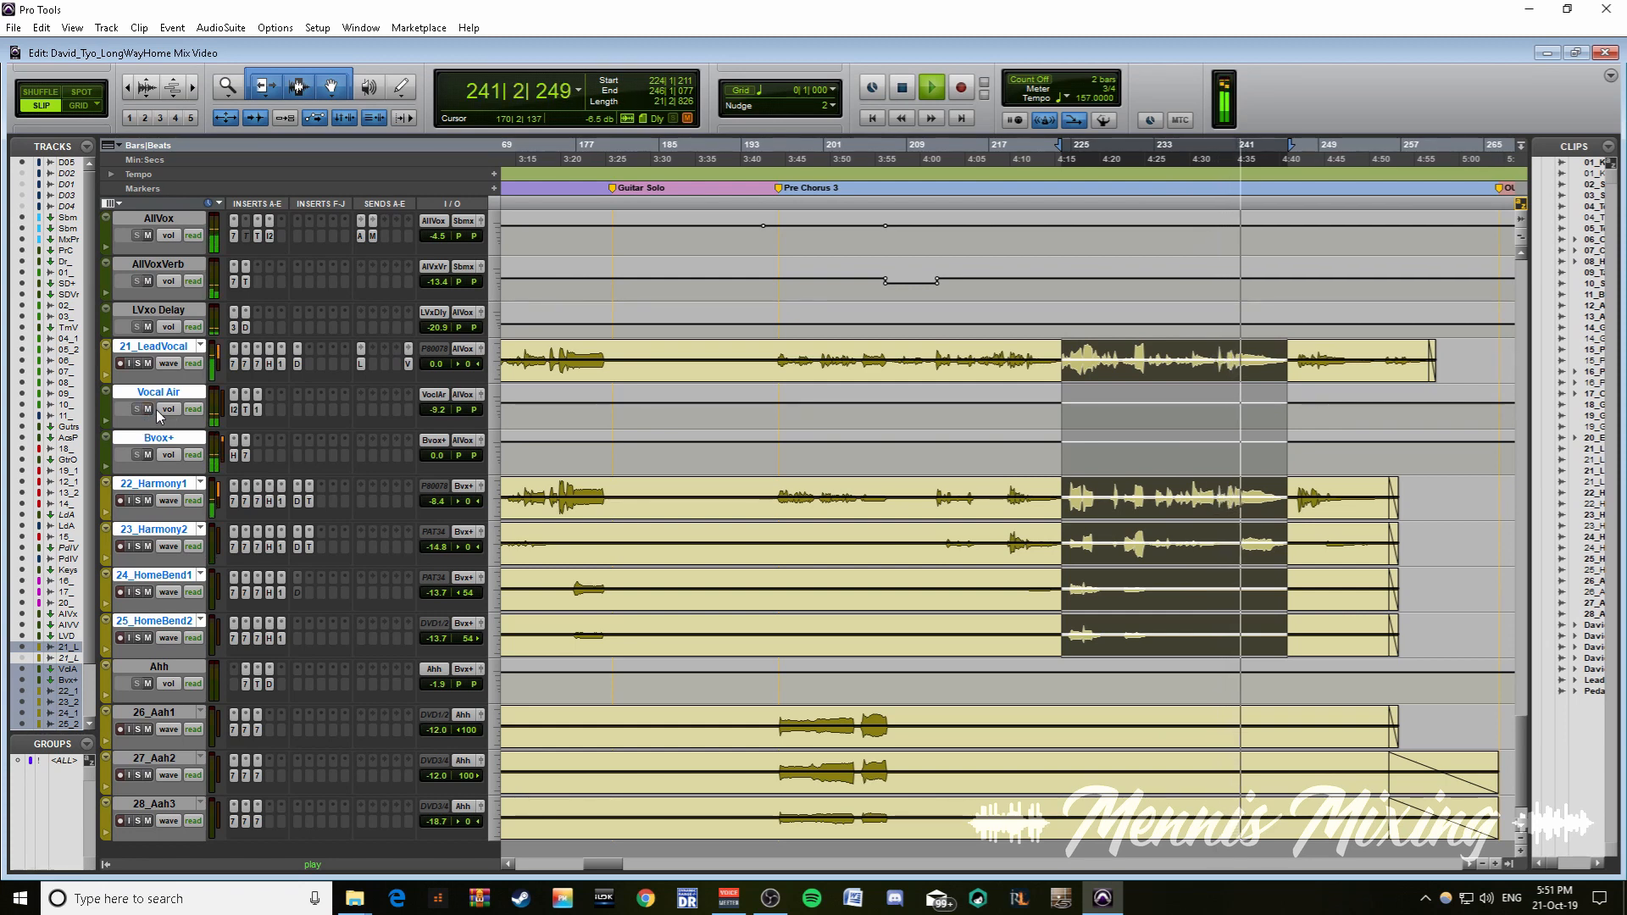
key(space)
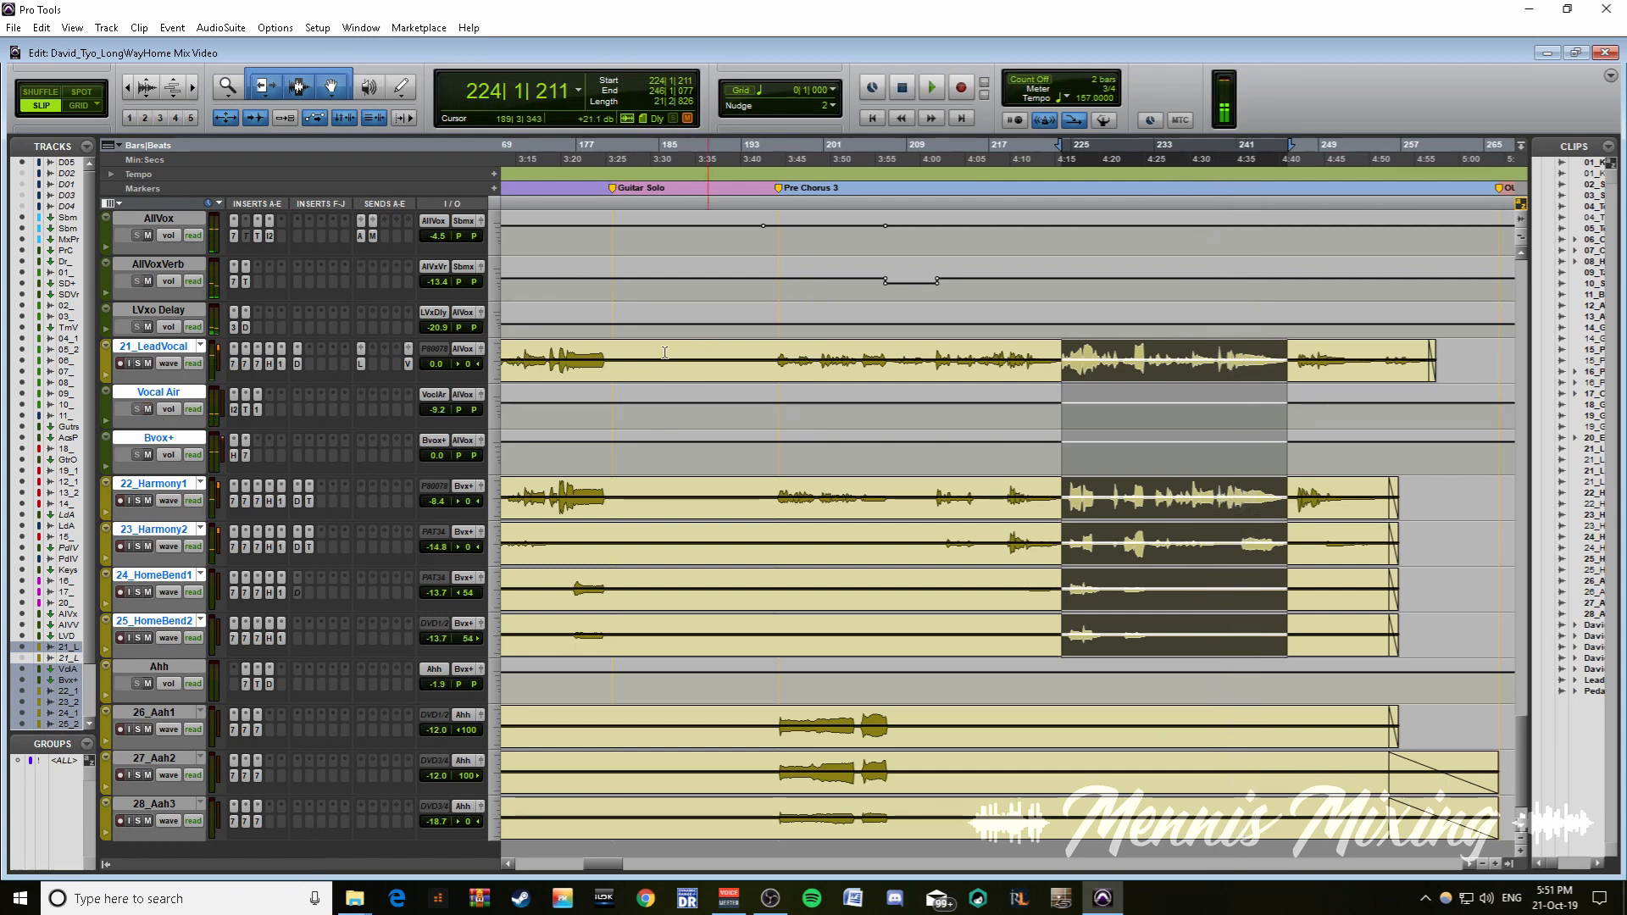
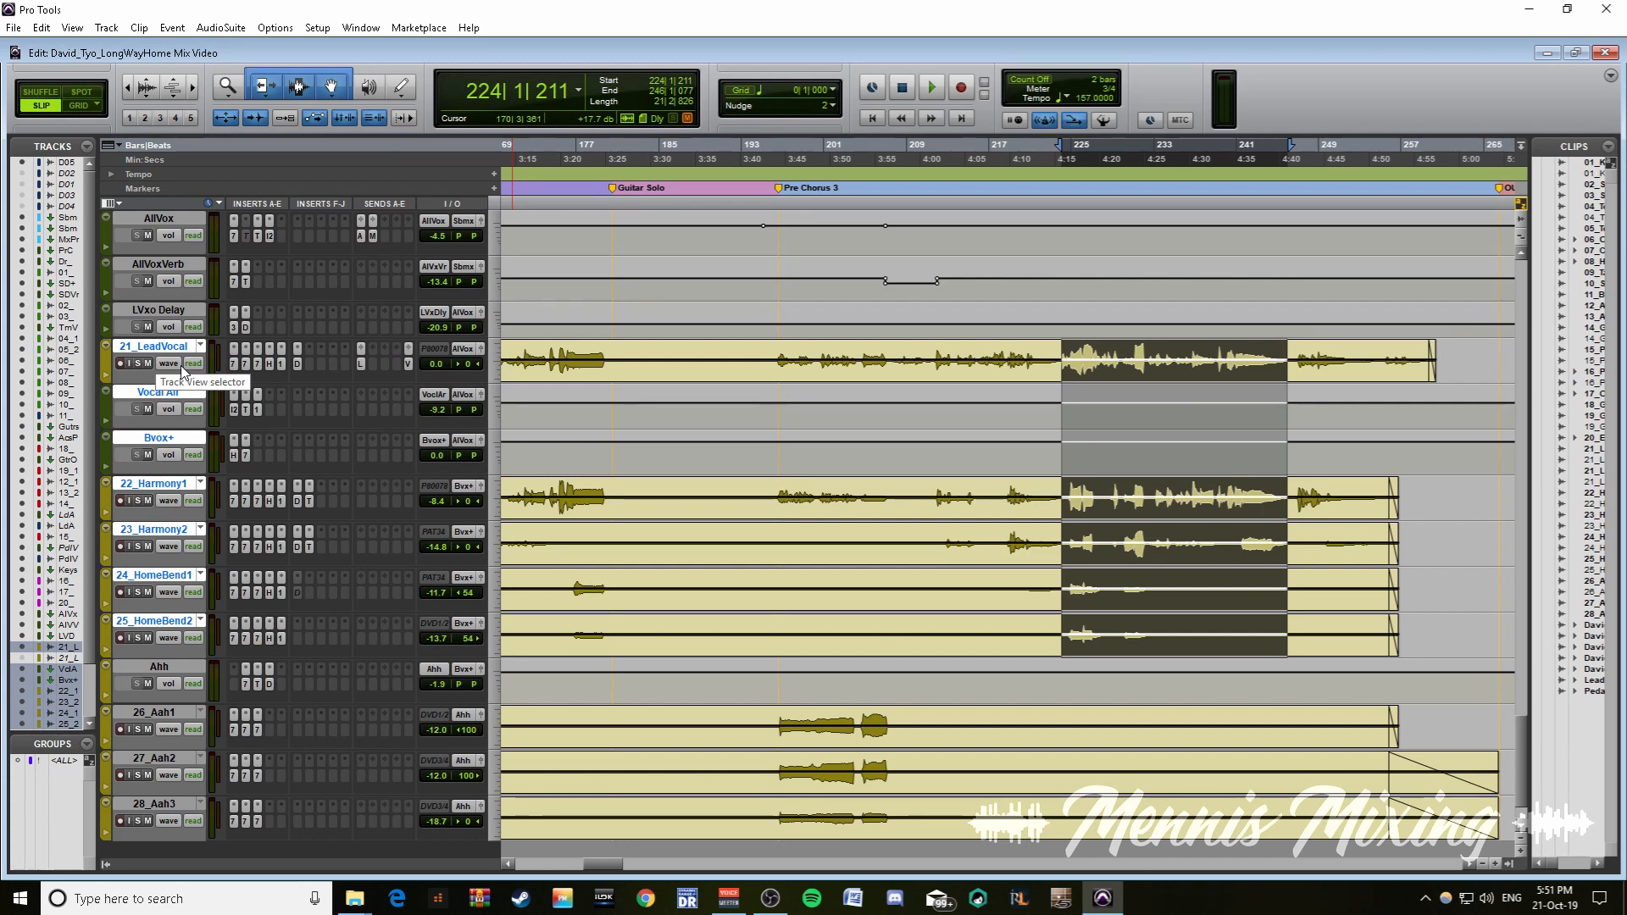
- Examine the Mod Delay III and D-Verb on LVxo Delay, and open the EQ3 7-Band on AllVoxVerb
click(234, 328)
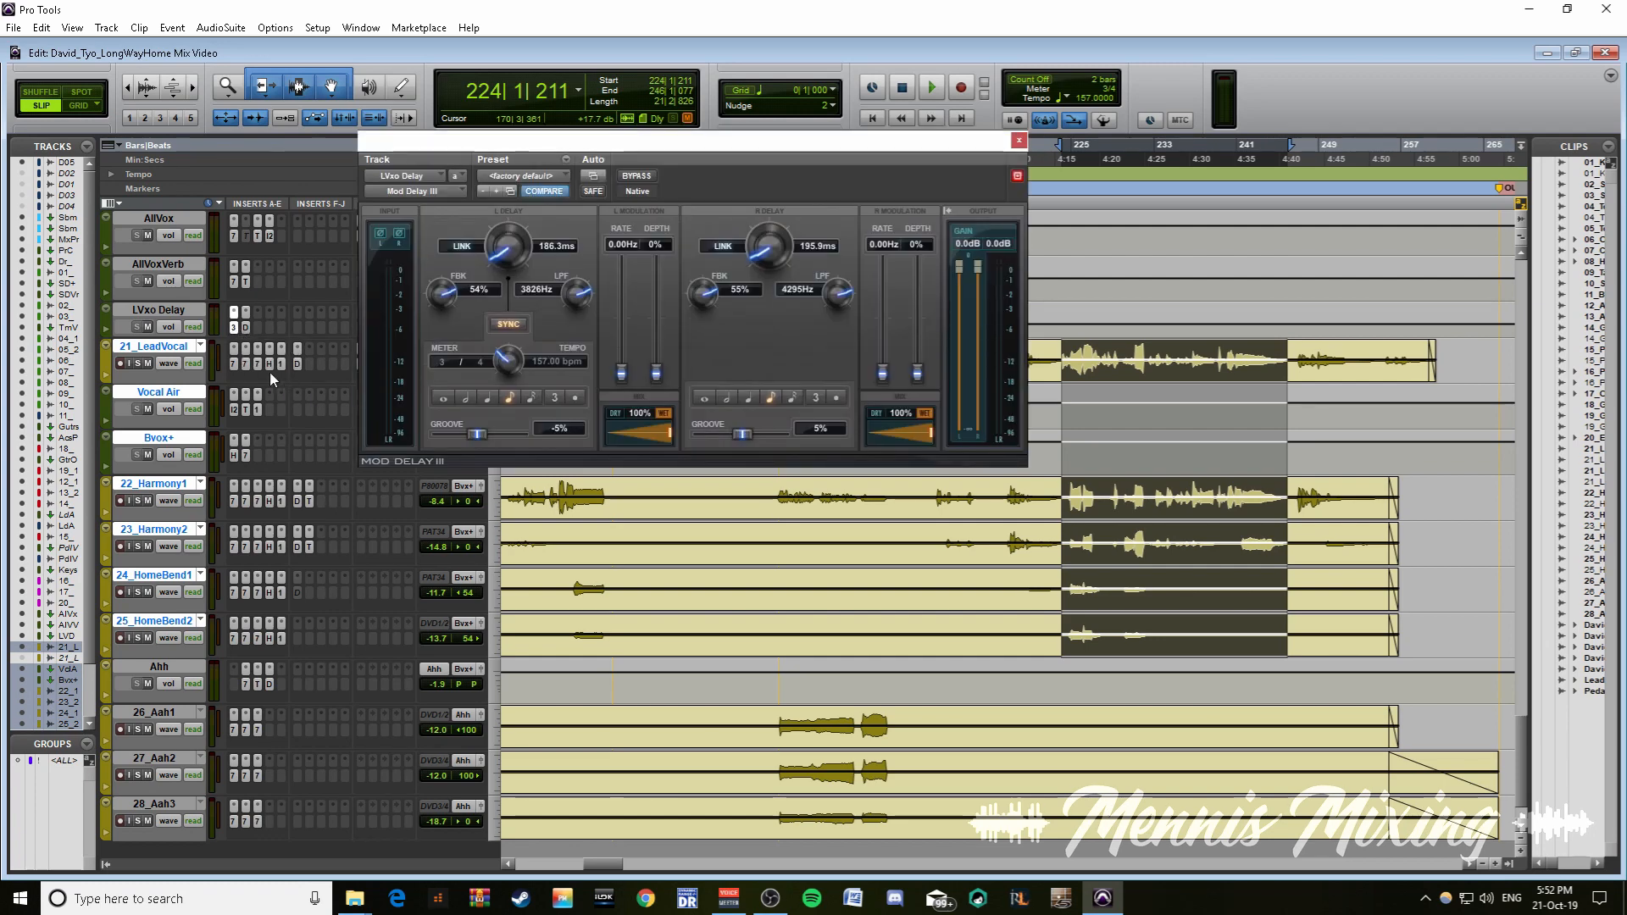
click(245, 328)
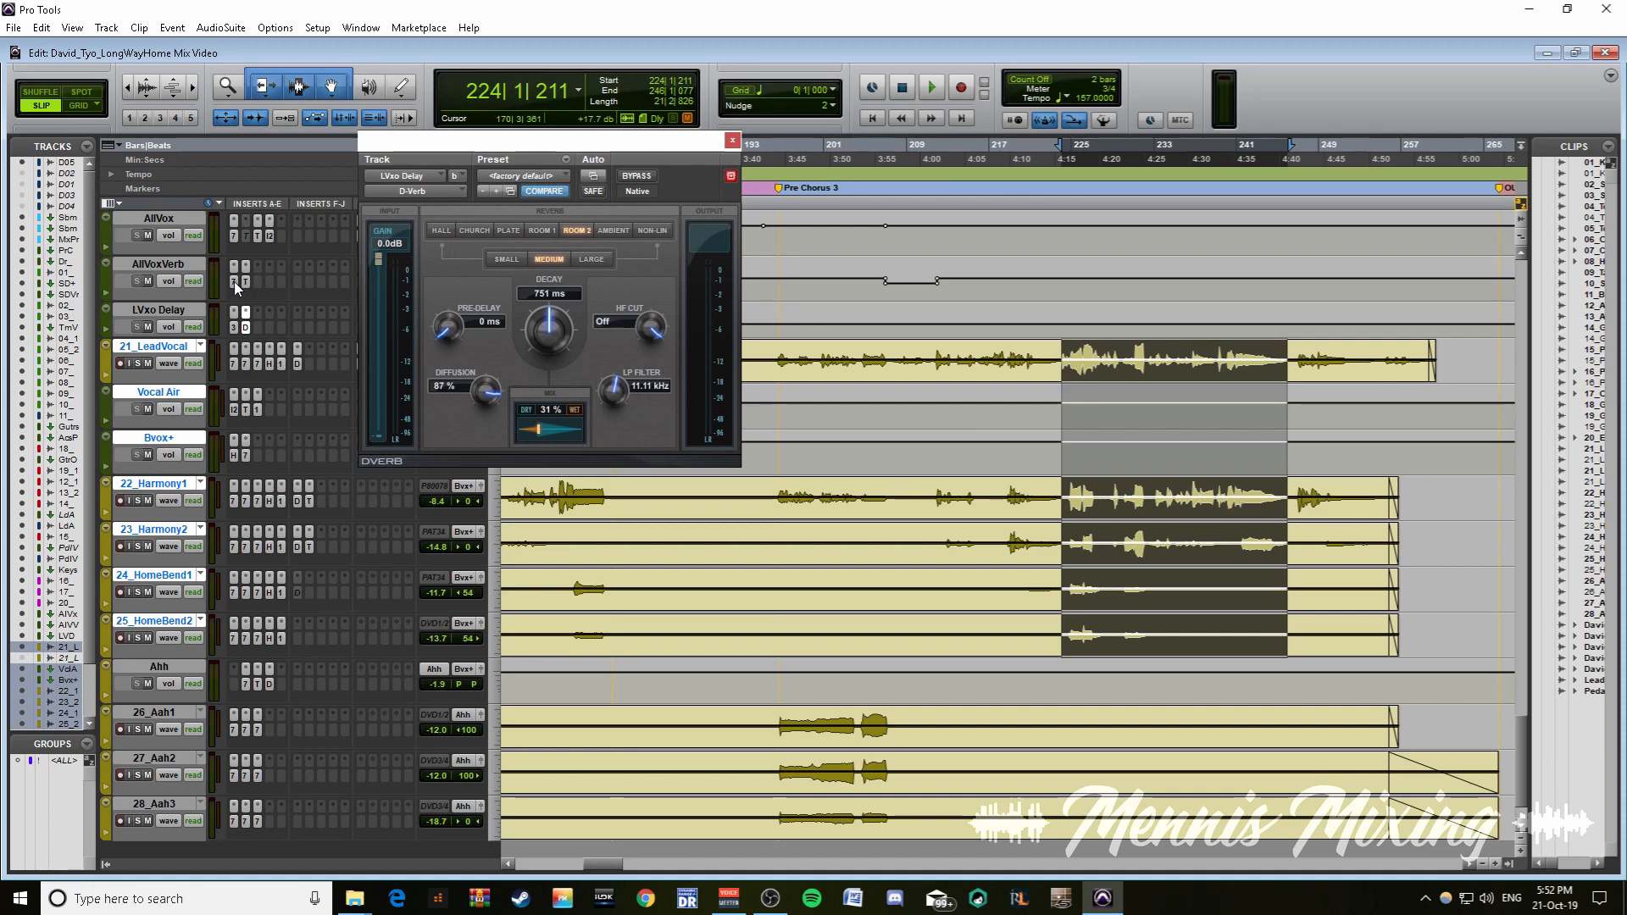
click(234, 282)
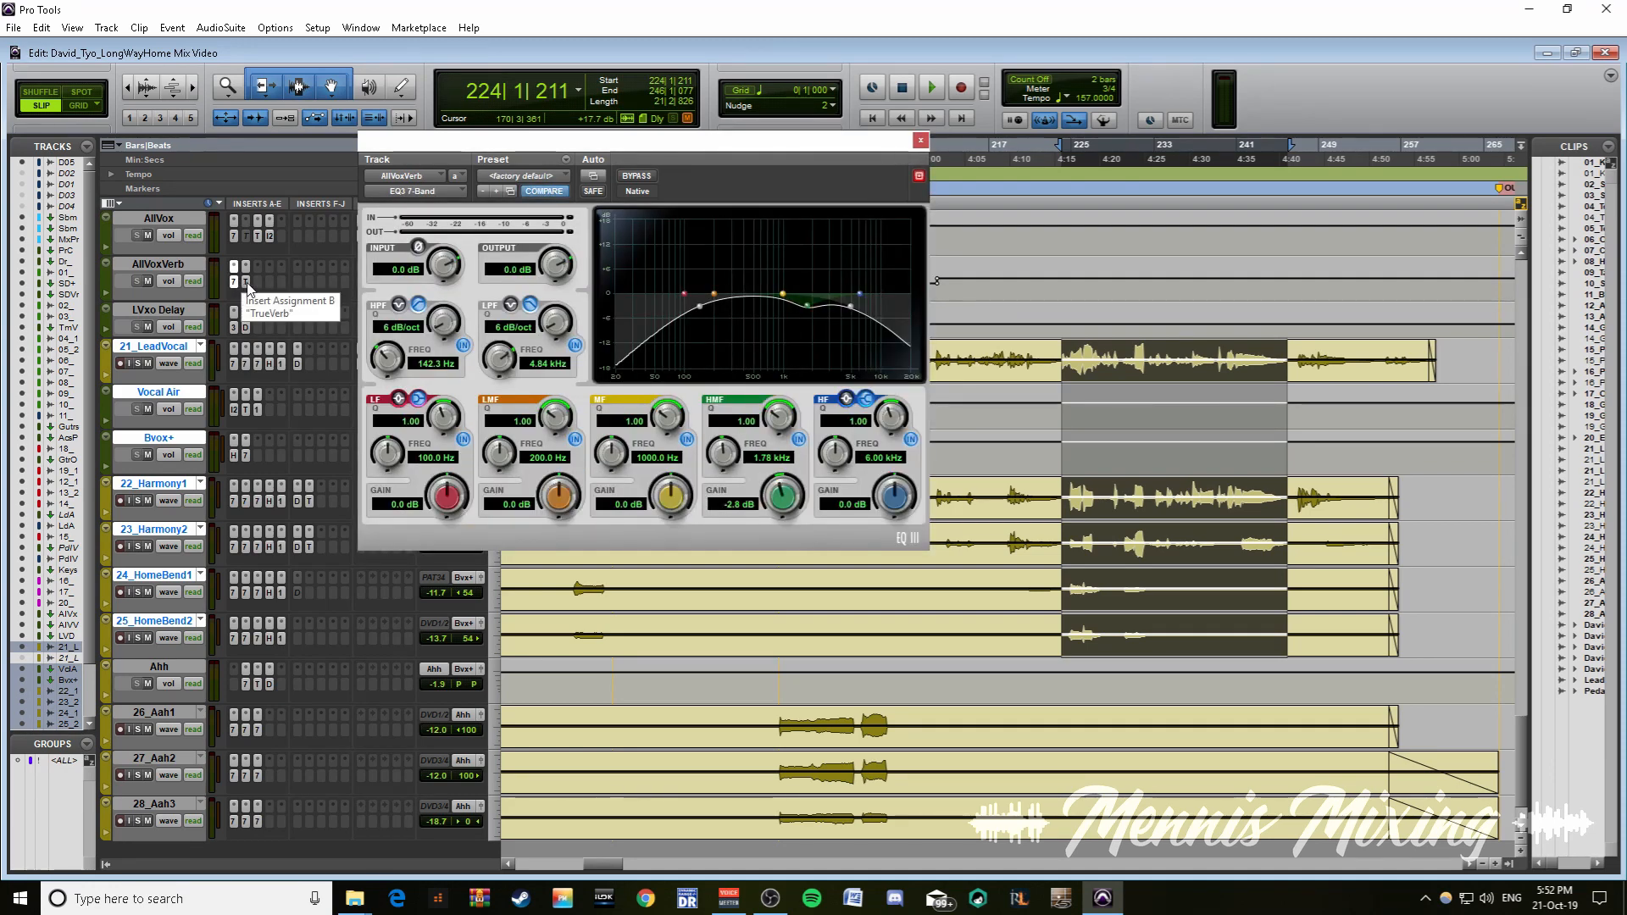
- Examine the TrueVerb on AllVoxVerb, the 21_LeadVocal sends to Vocal Air and LVxo Delay, and the AllVox send to AllVoxVerb
click(246, 282)
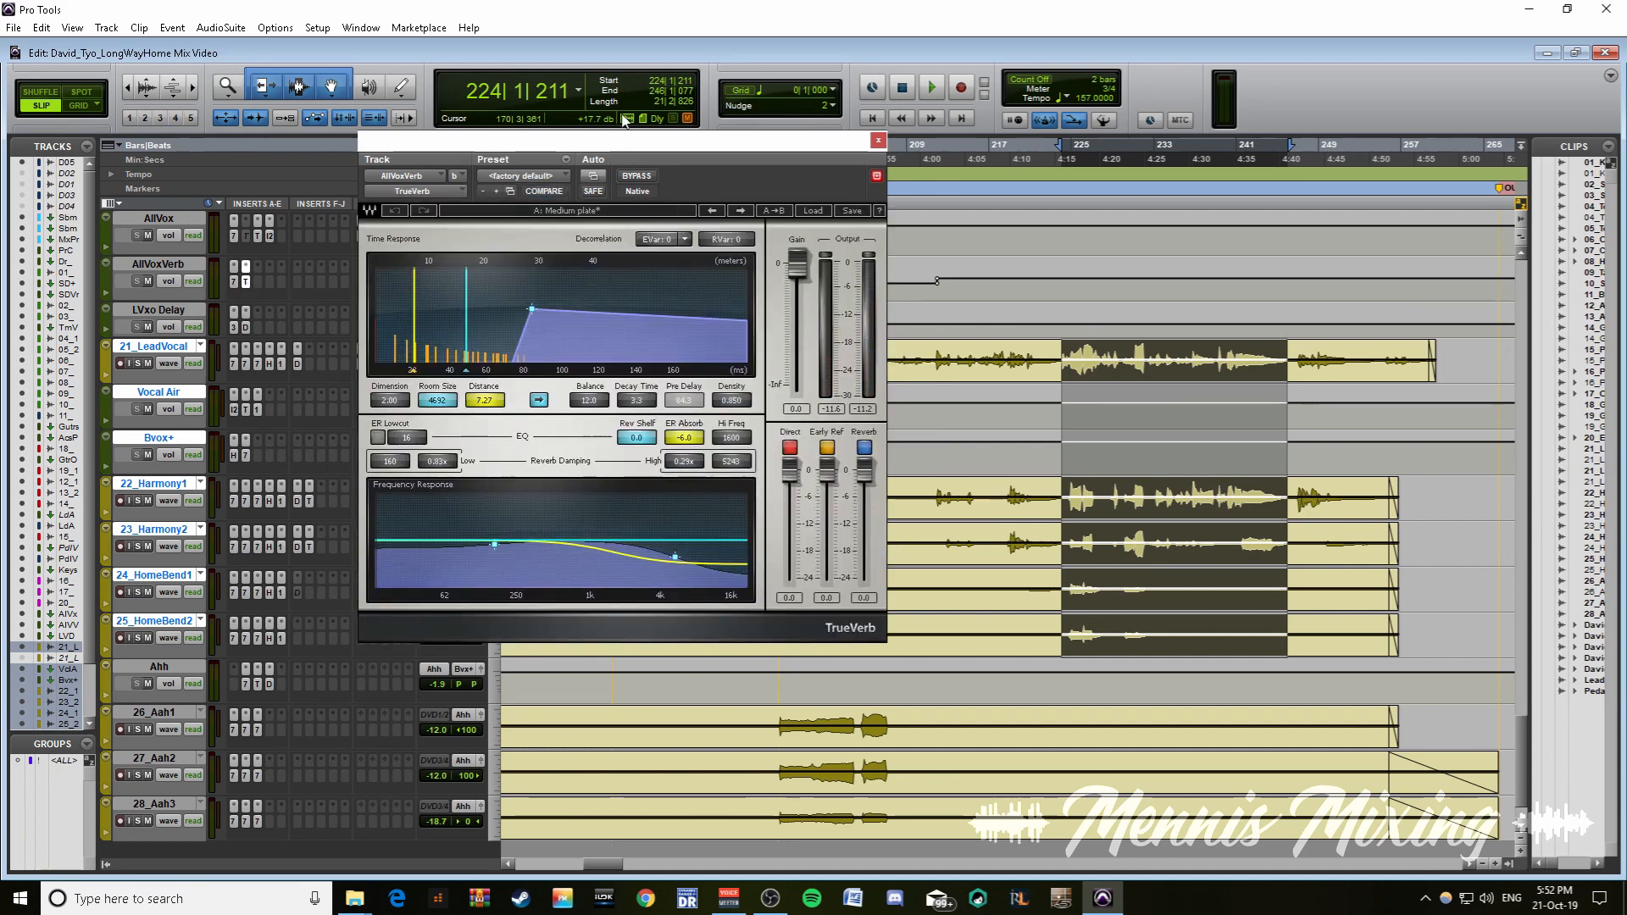
click(878, 140)
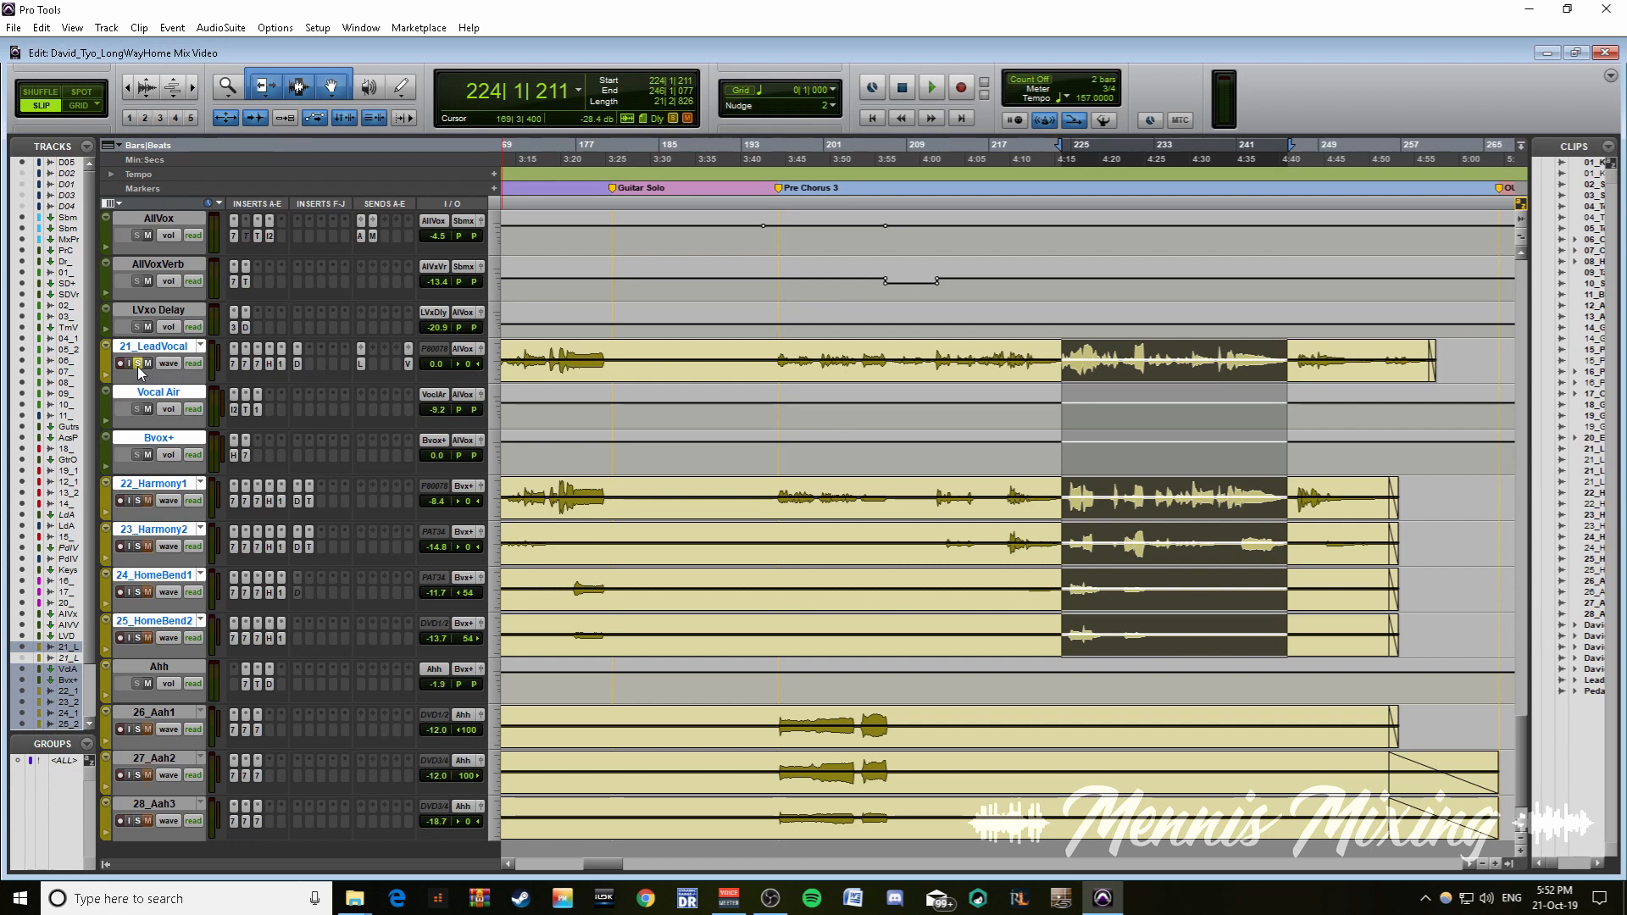
click(406, 365)
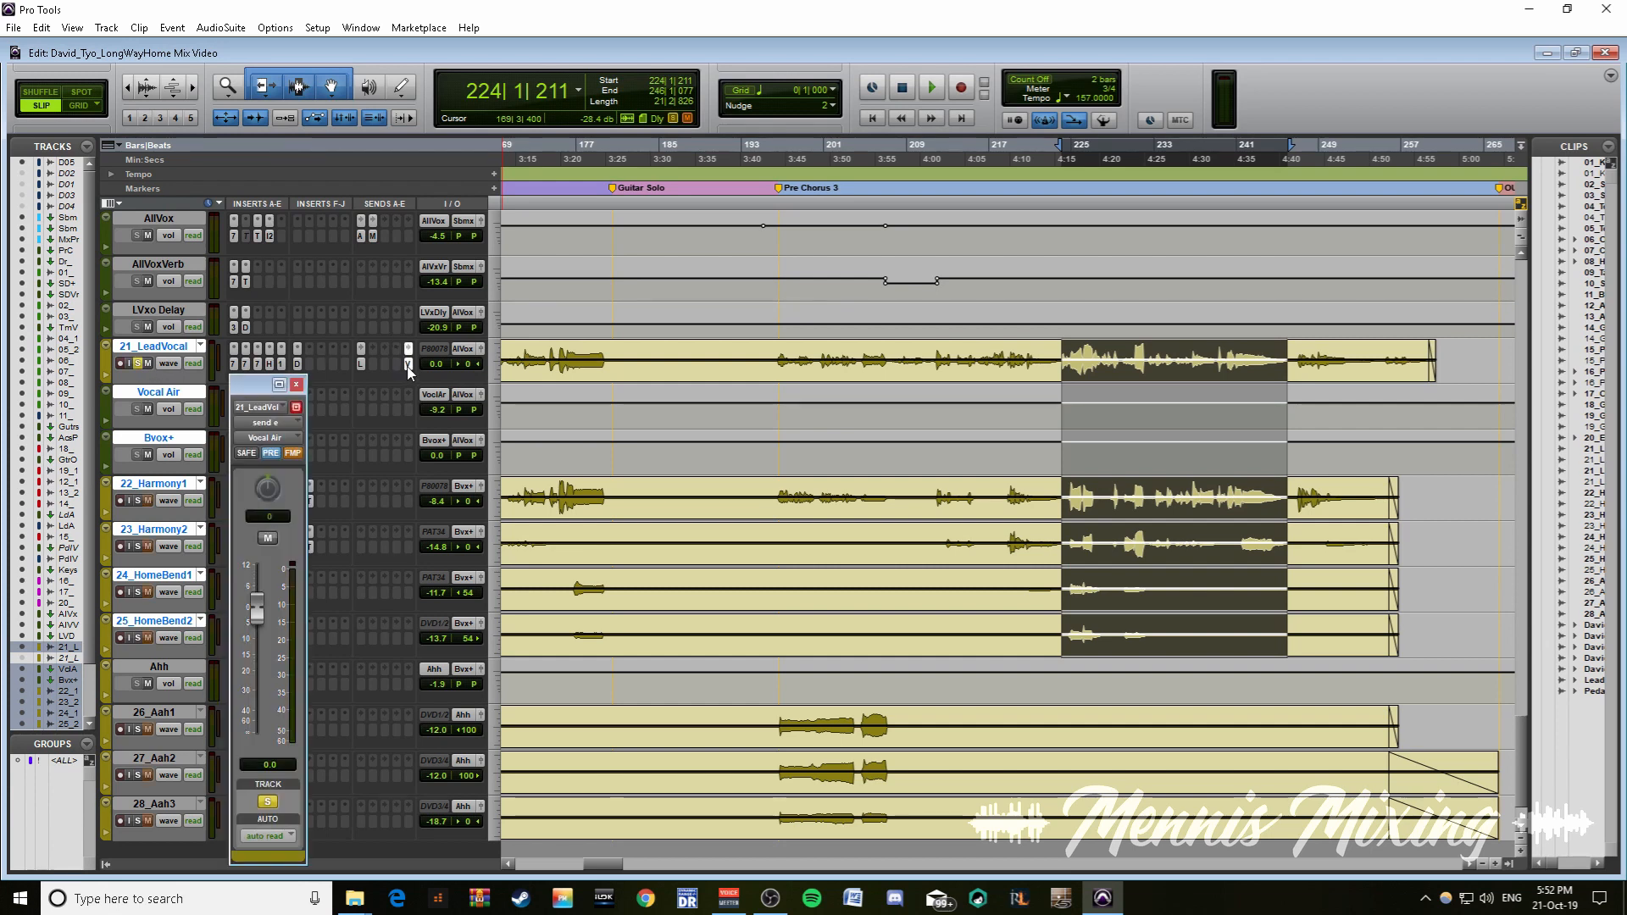
click(407, 366)
click(361, 365)
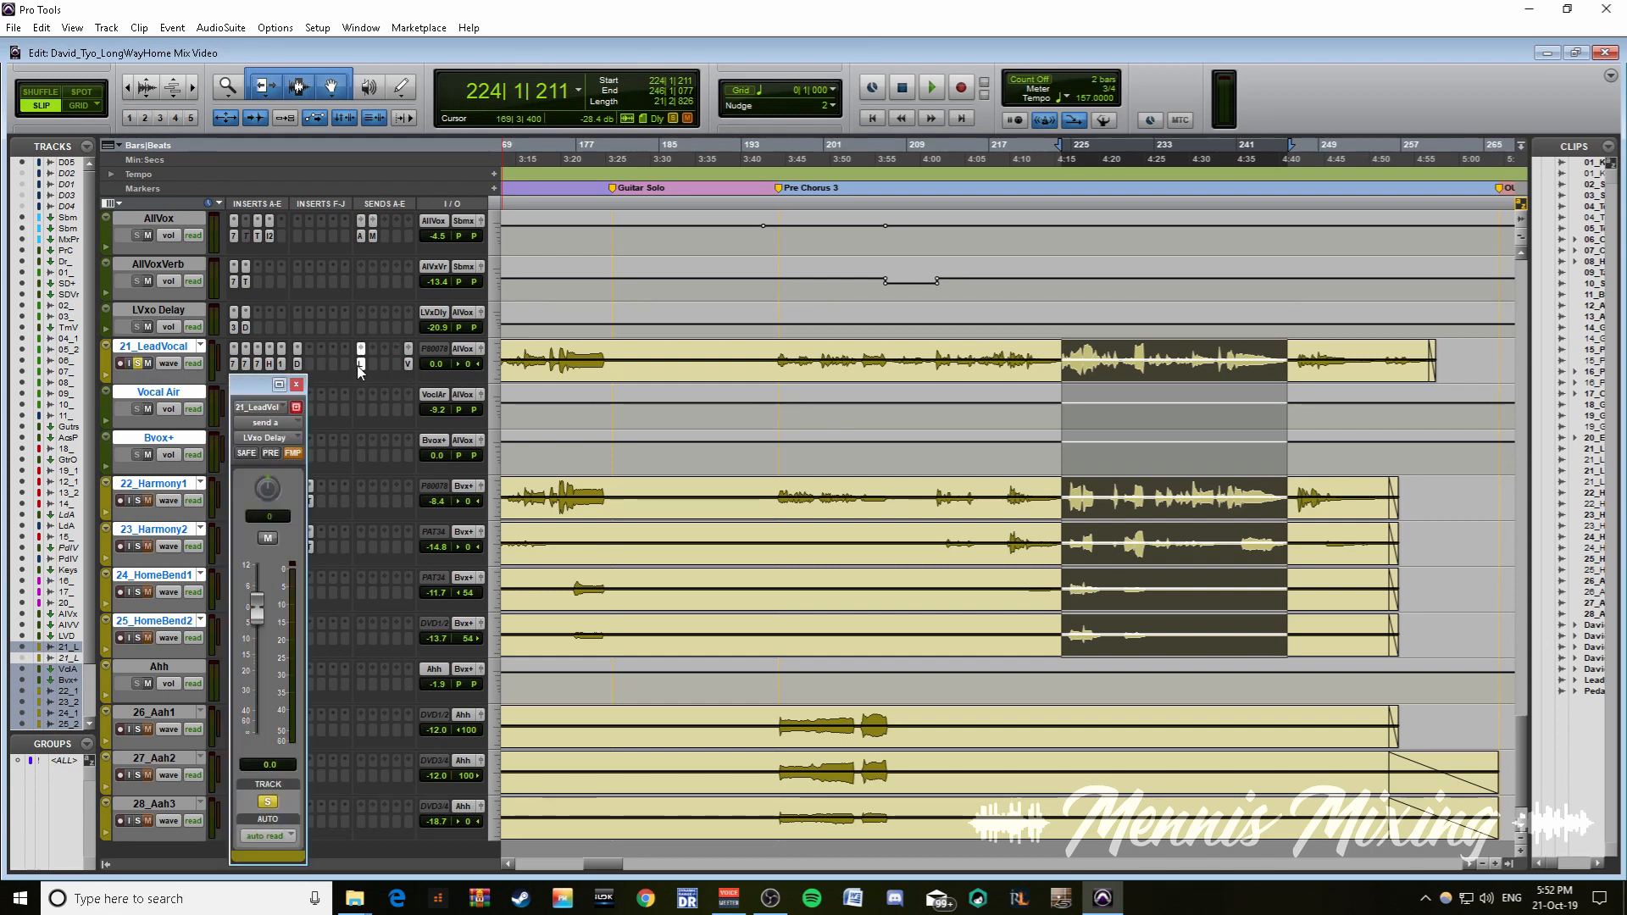
click(361, 366)
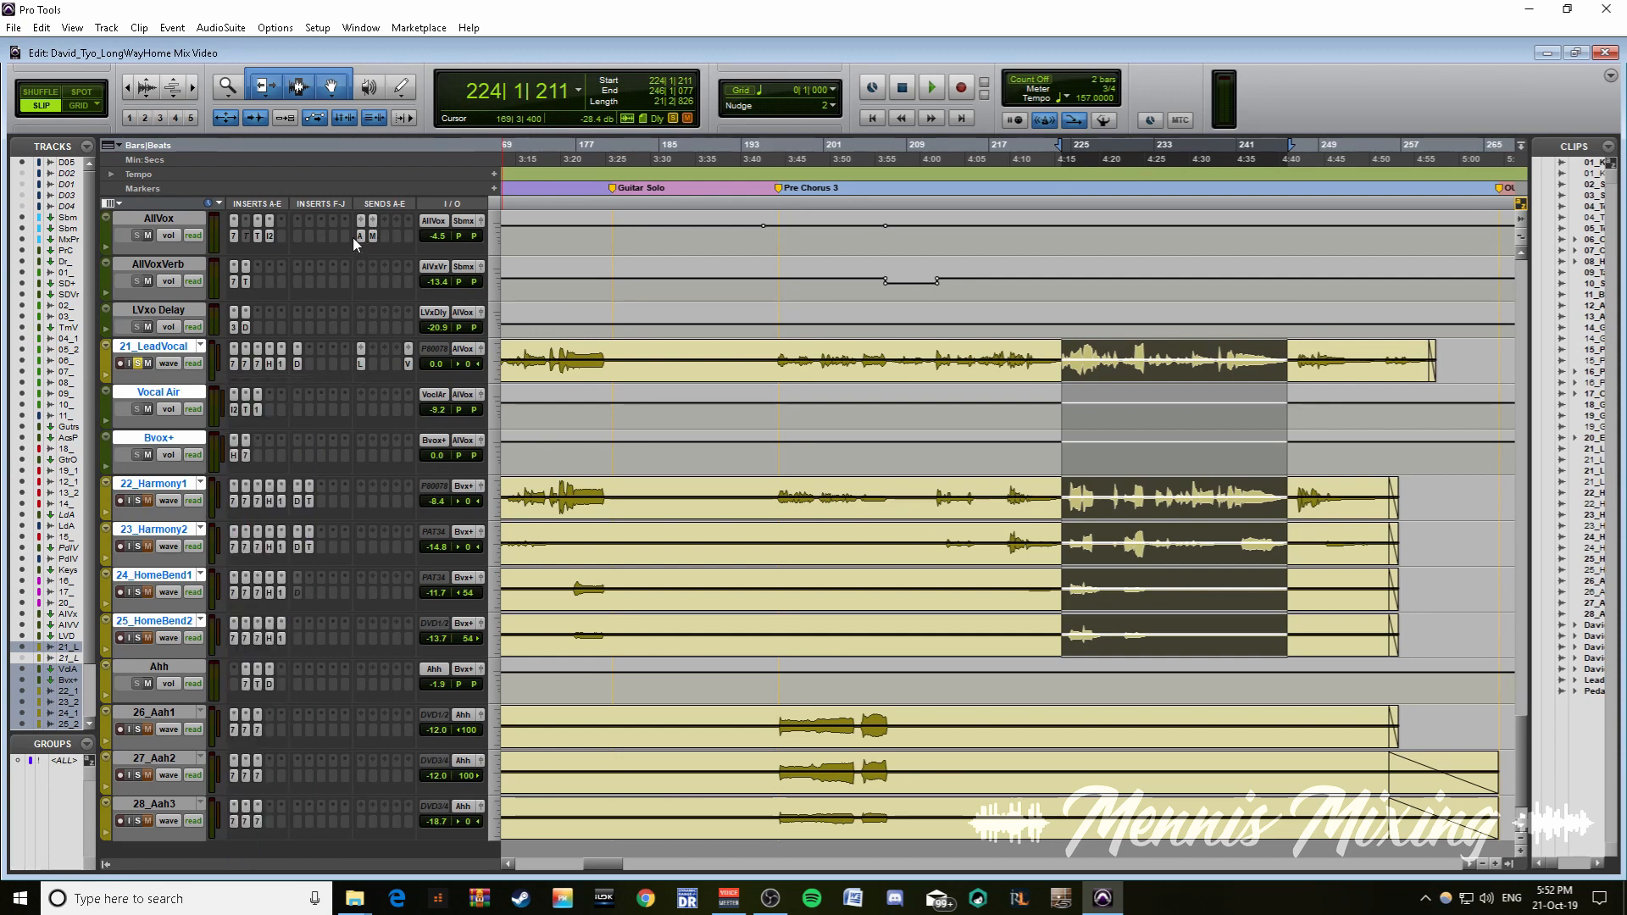
click(363, 237)
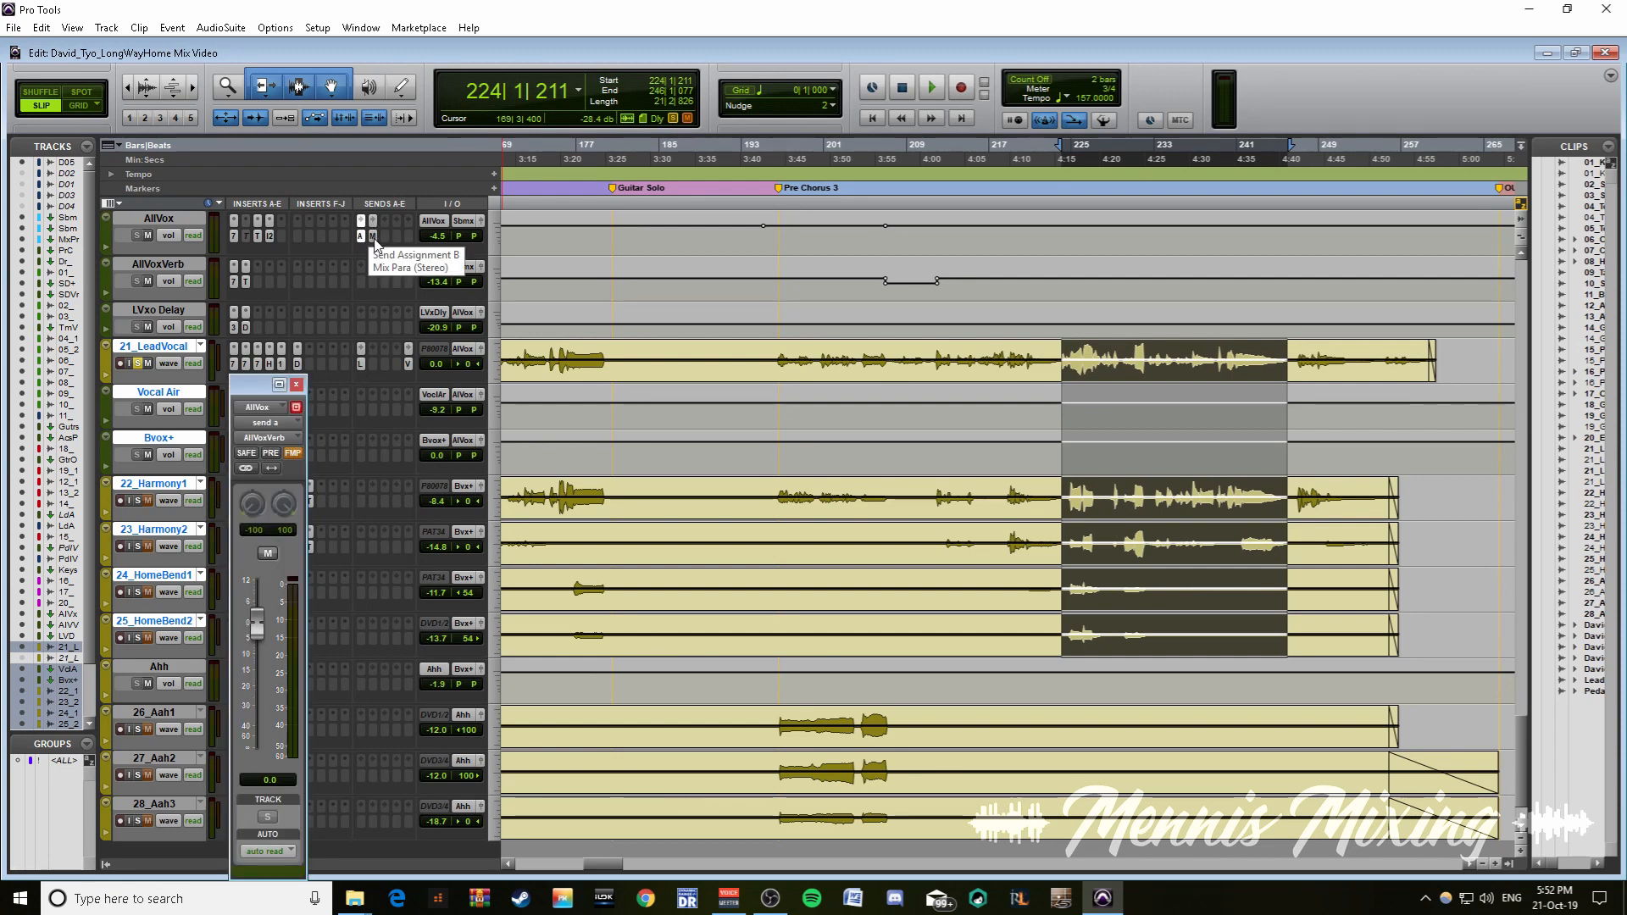
- Extend the track selection through 28_Aah3 with the selected tracks soloed, and check the AllVox send to Mix Para
scroll(193, 492, down, 3)
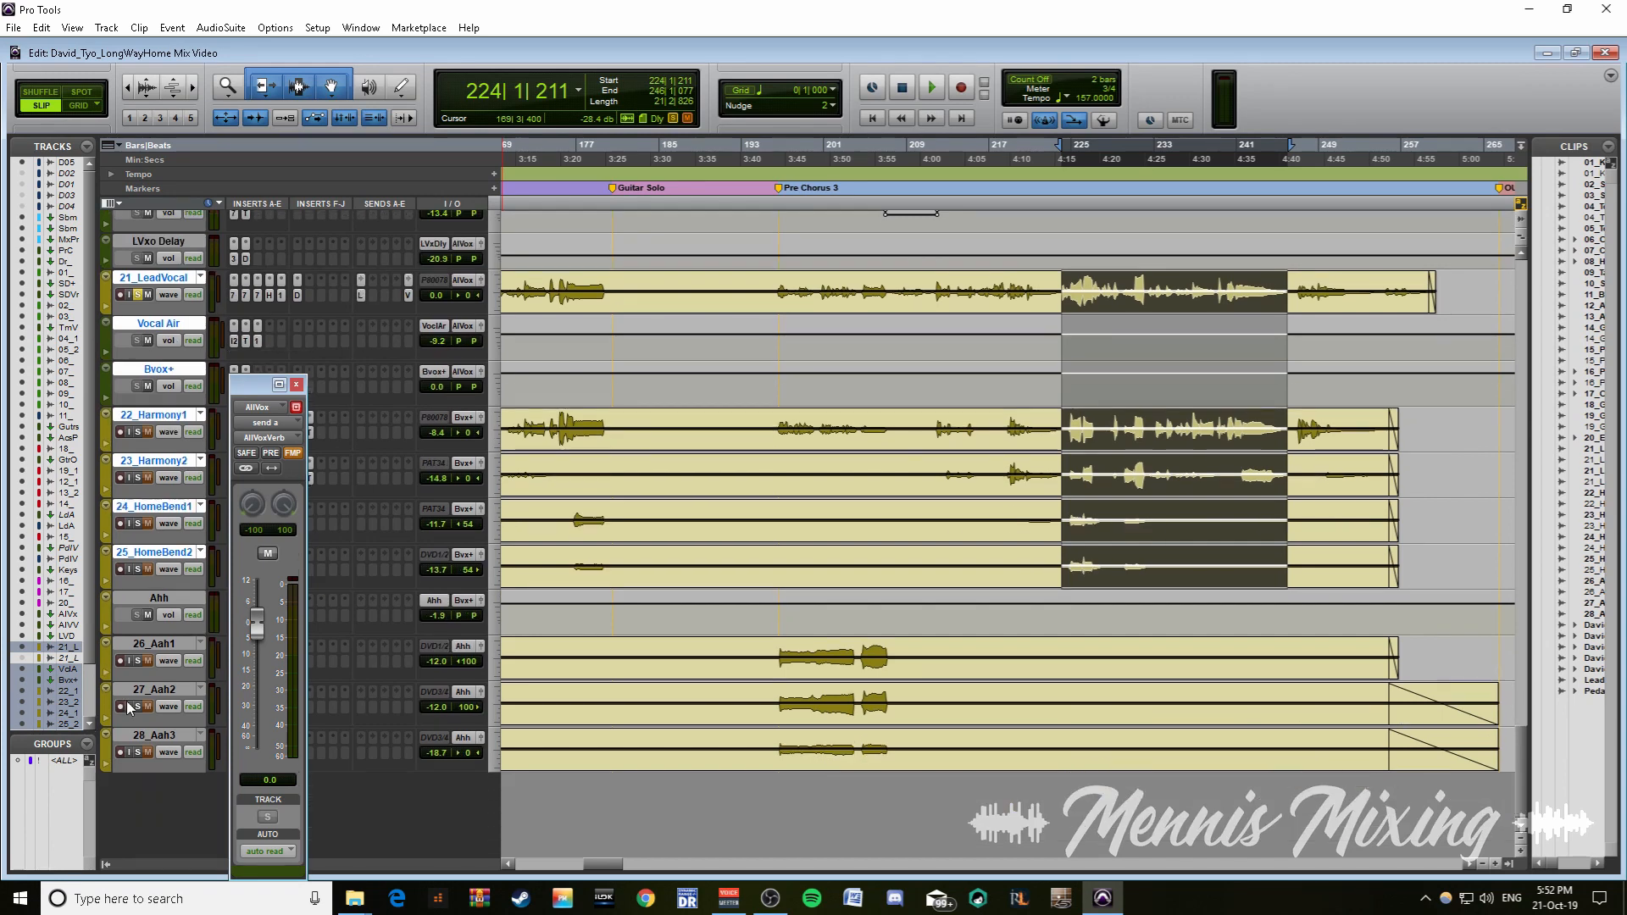
shift+click(156, 739)
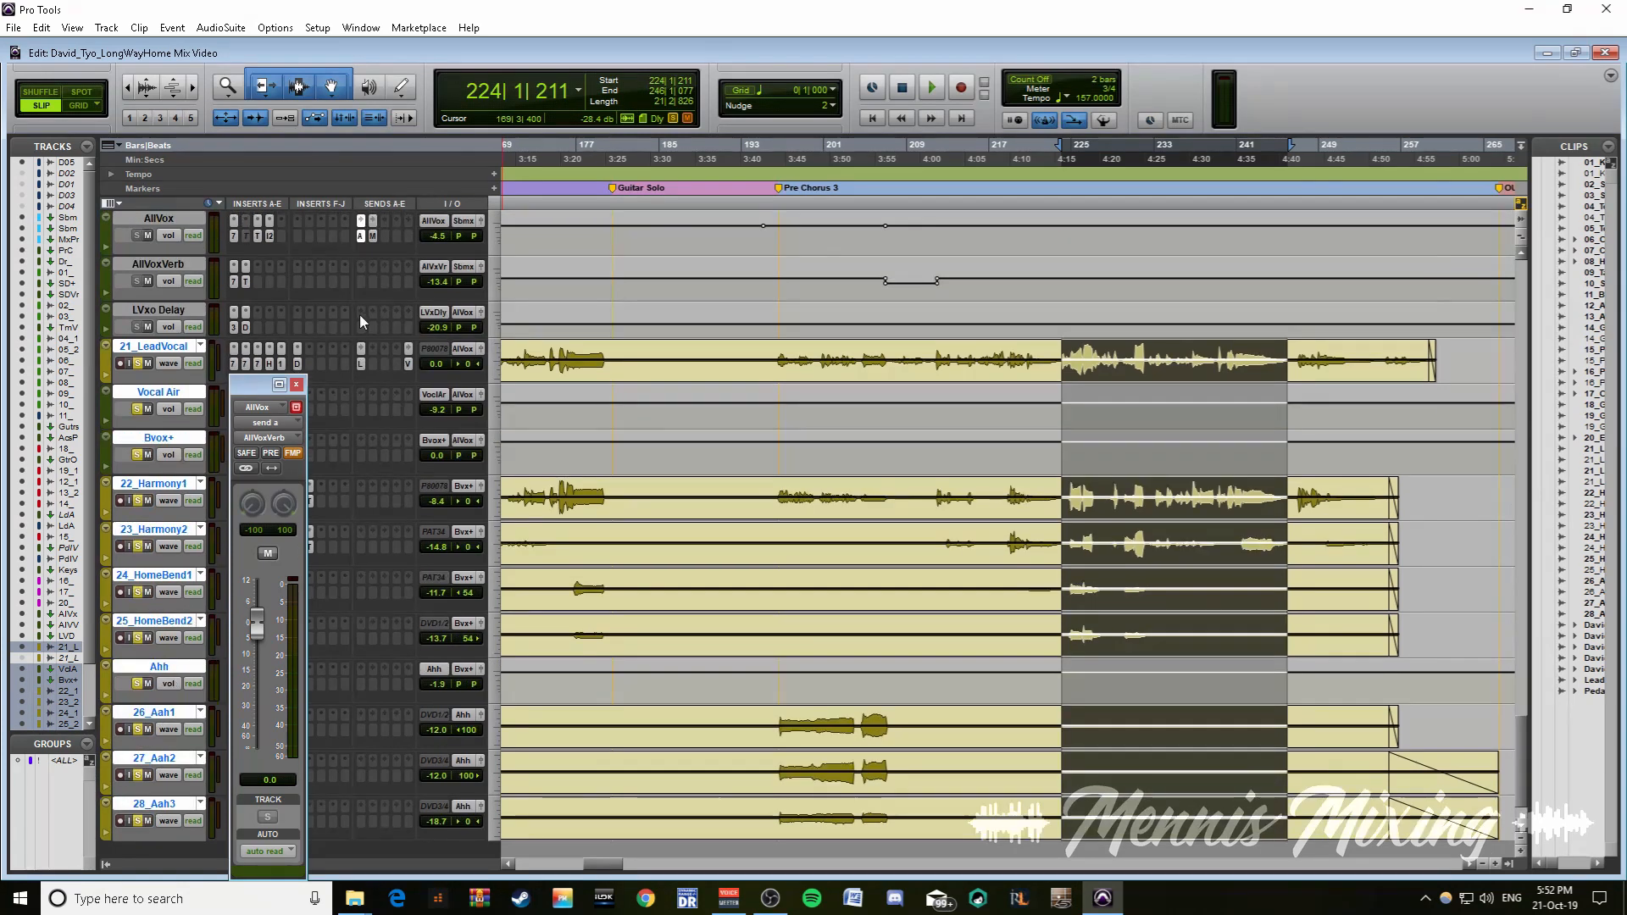
scroll(359, 314, up, 3)
click(373, 237)
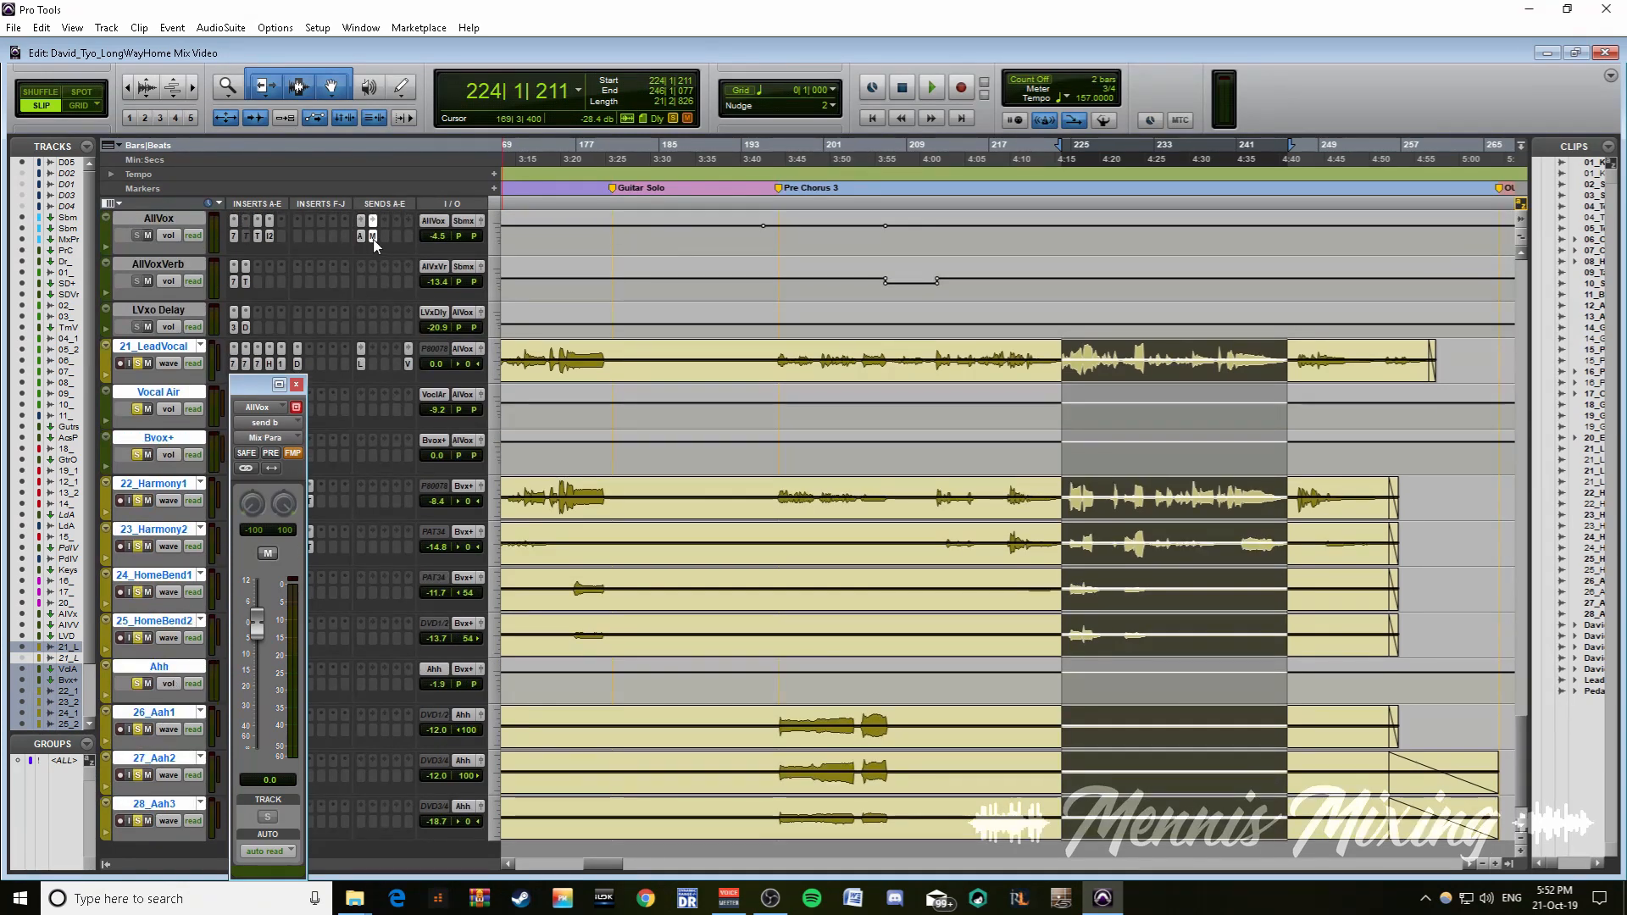
click(373, 236)
- Play the soloed vocals from bar 224, comparing AllVoxVerb and LVxo Delay muted and unmuted, and stop playback
key(space)
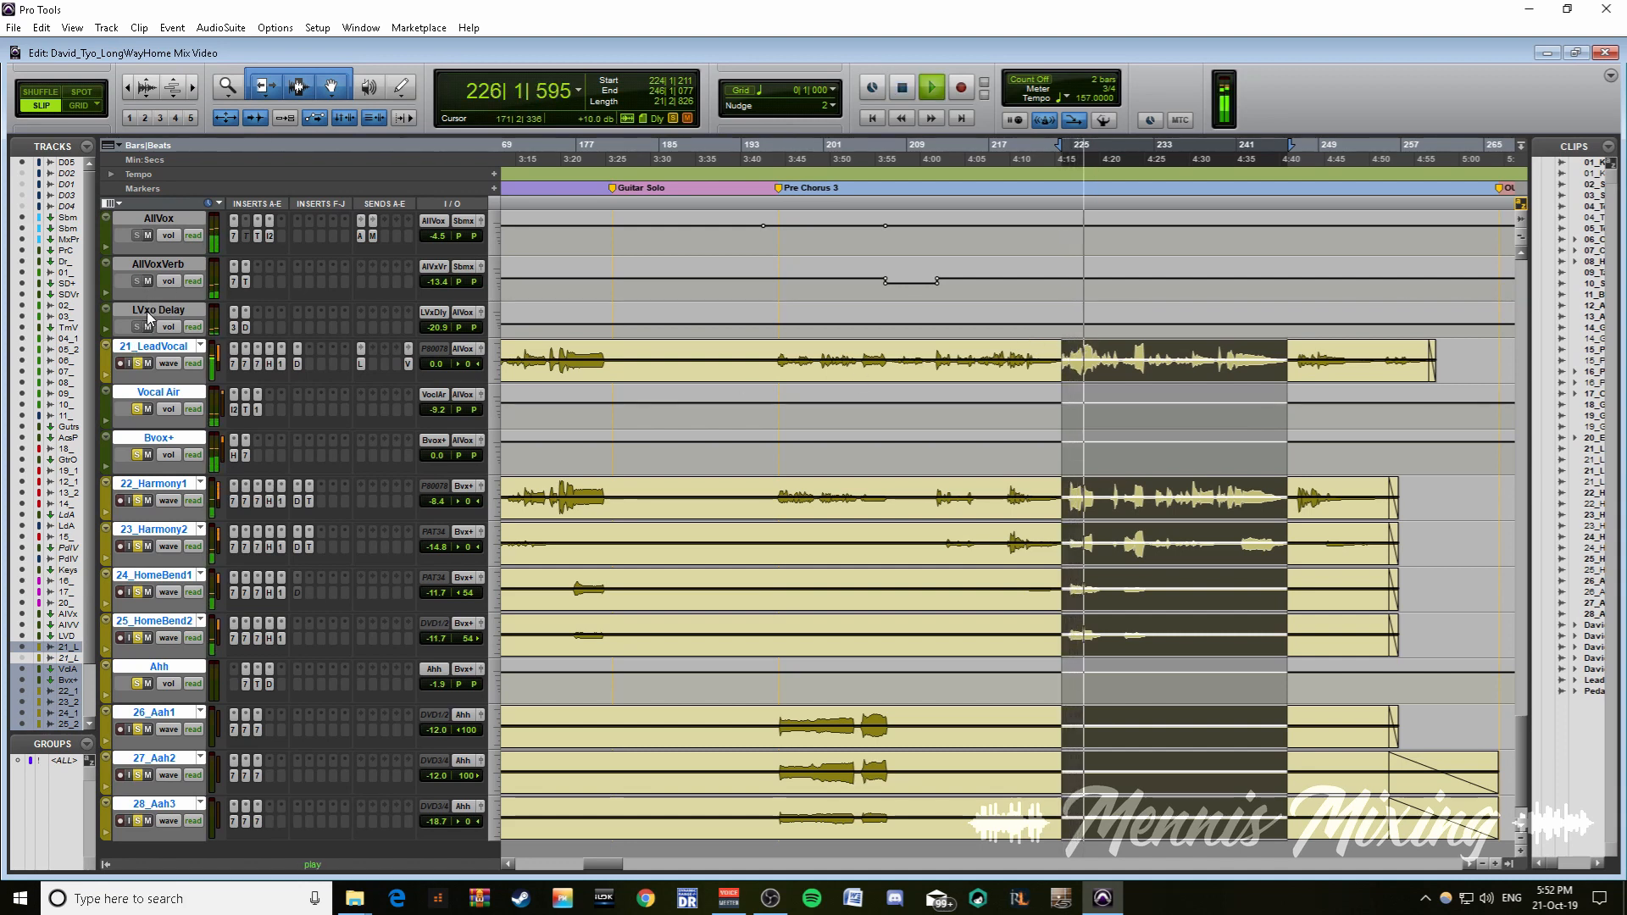
click(146, 281)
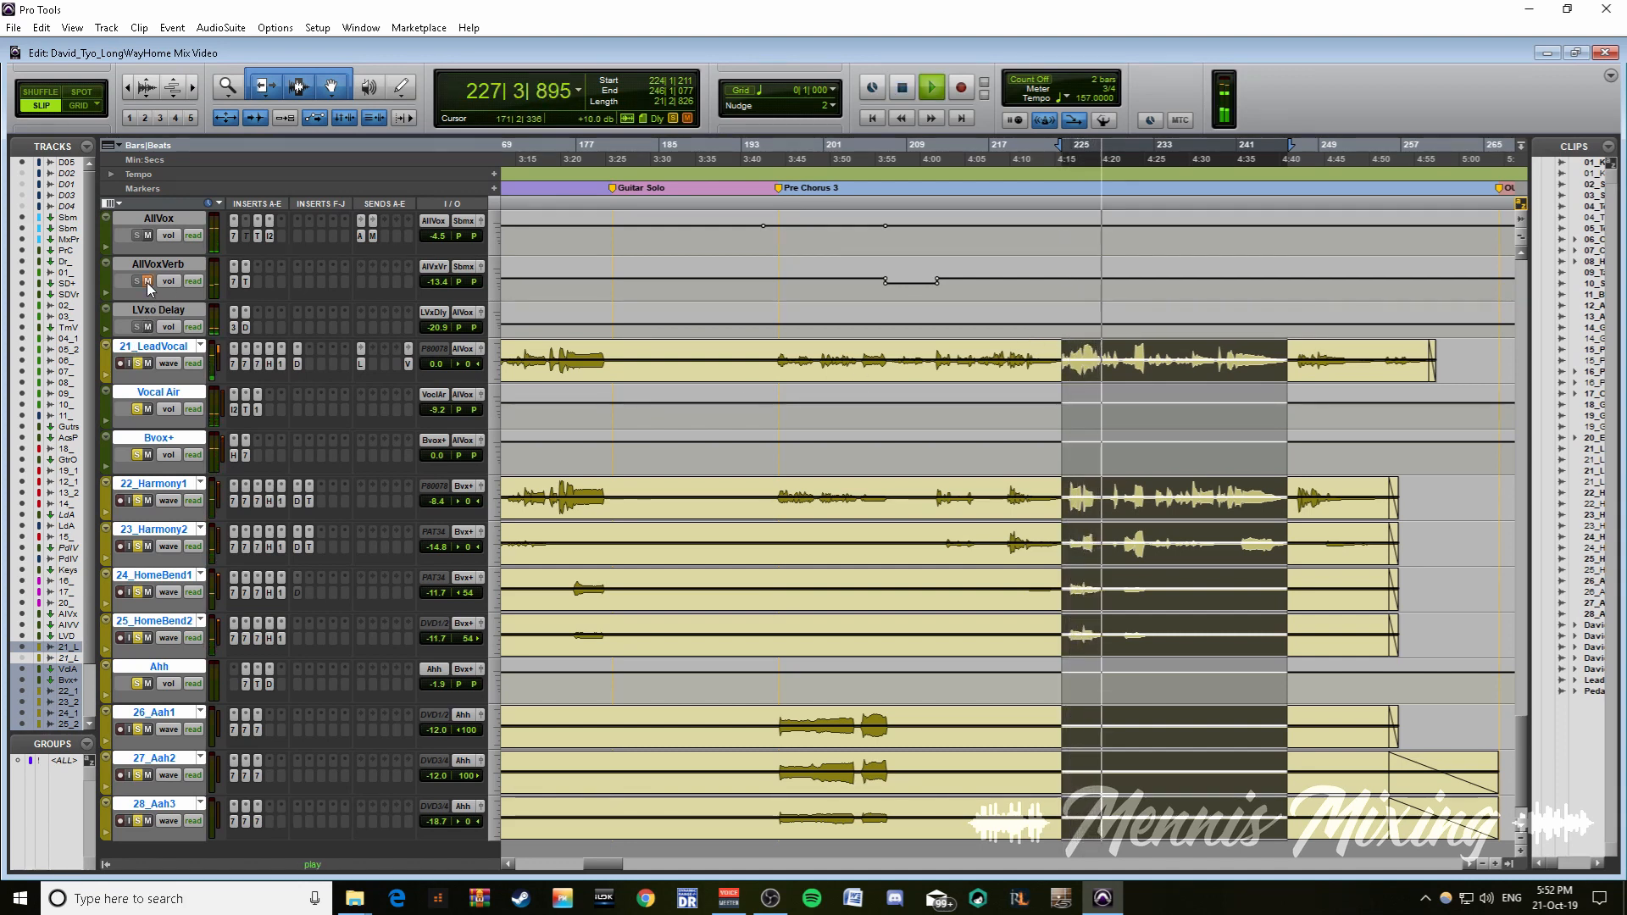
click(148, 327)
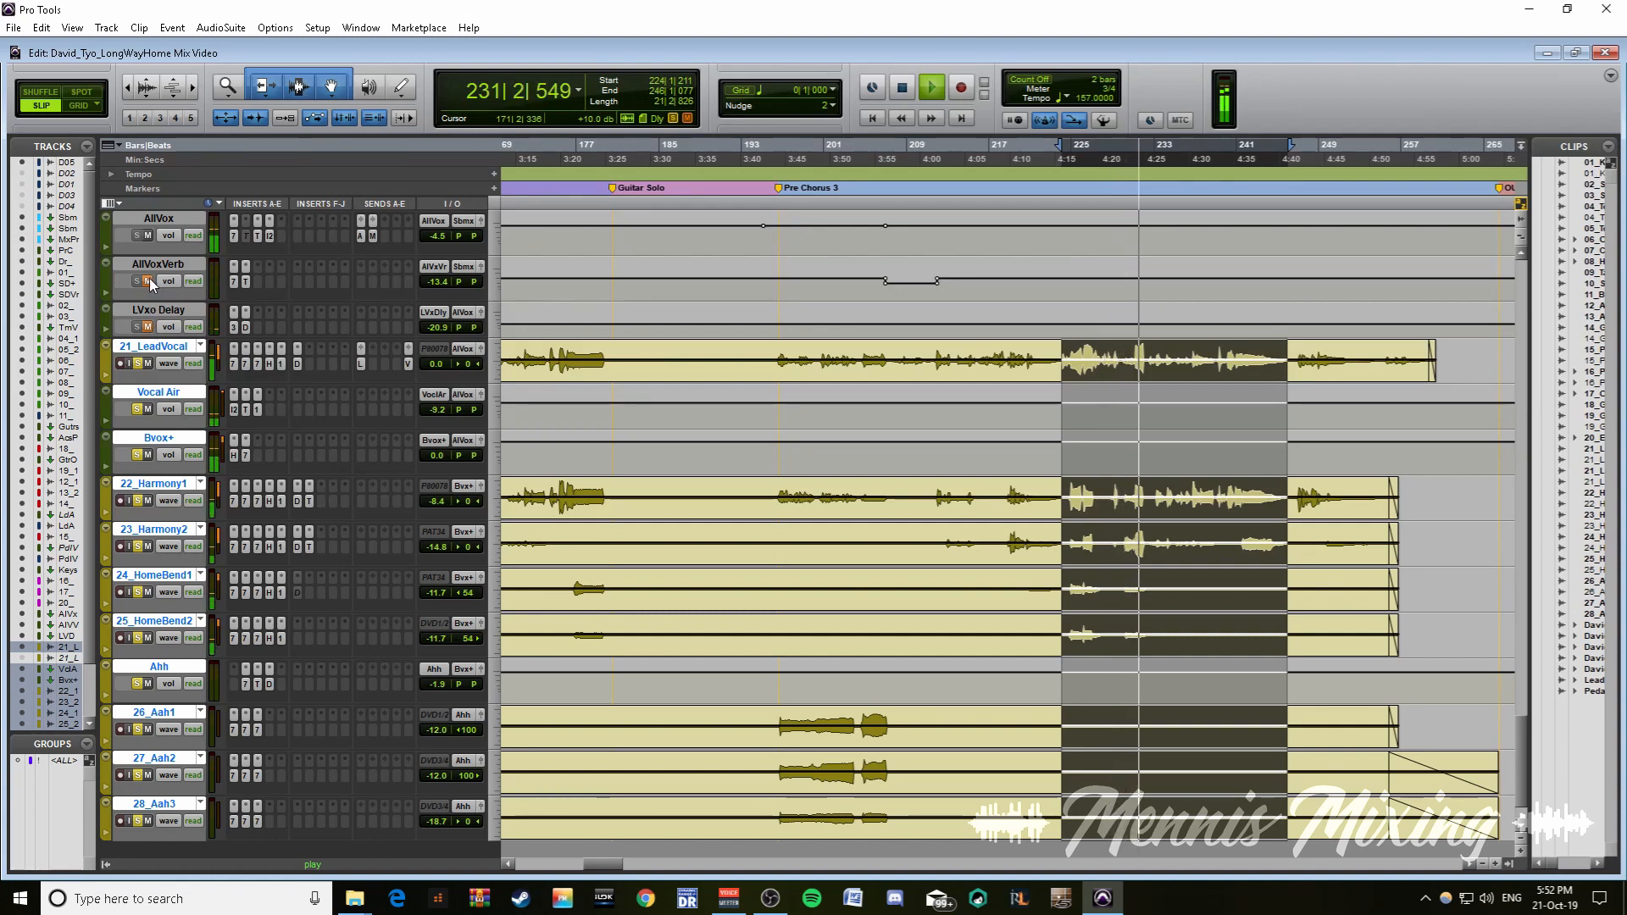
click(148, 281)
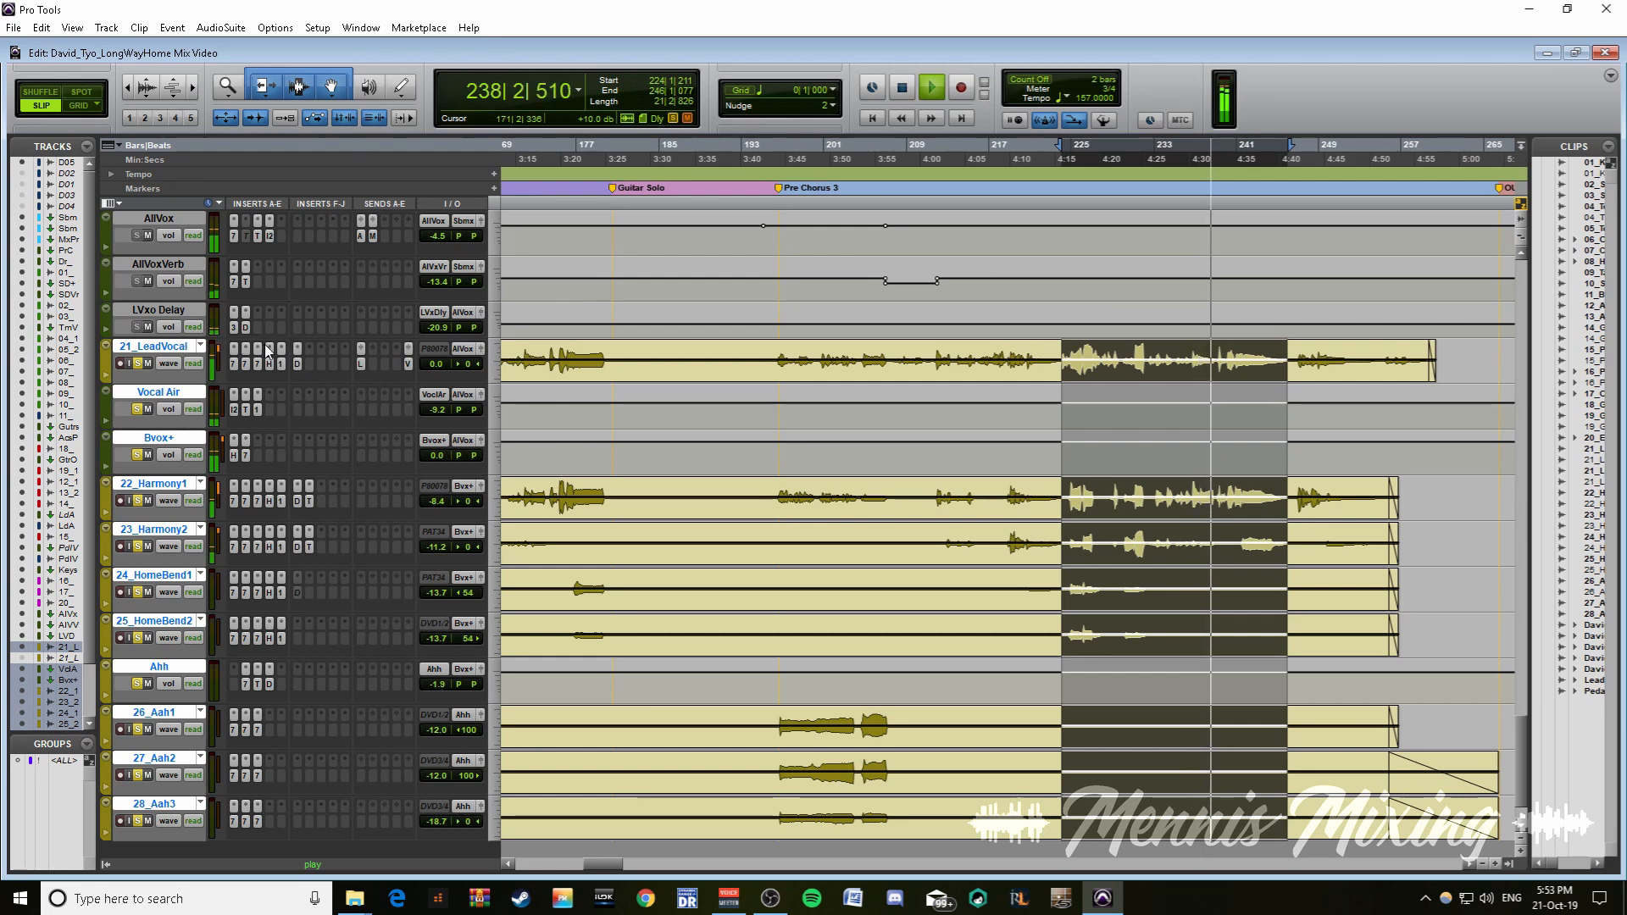
key(space)
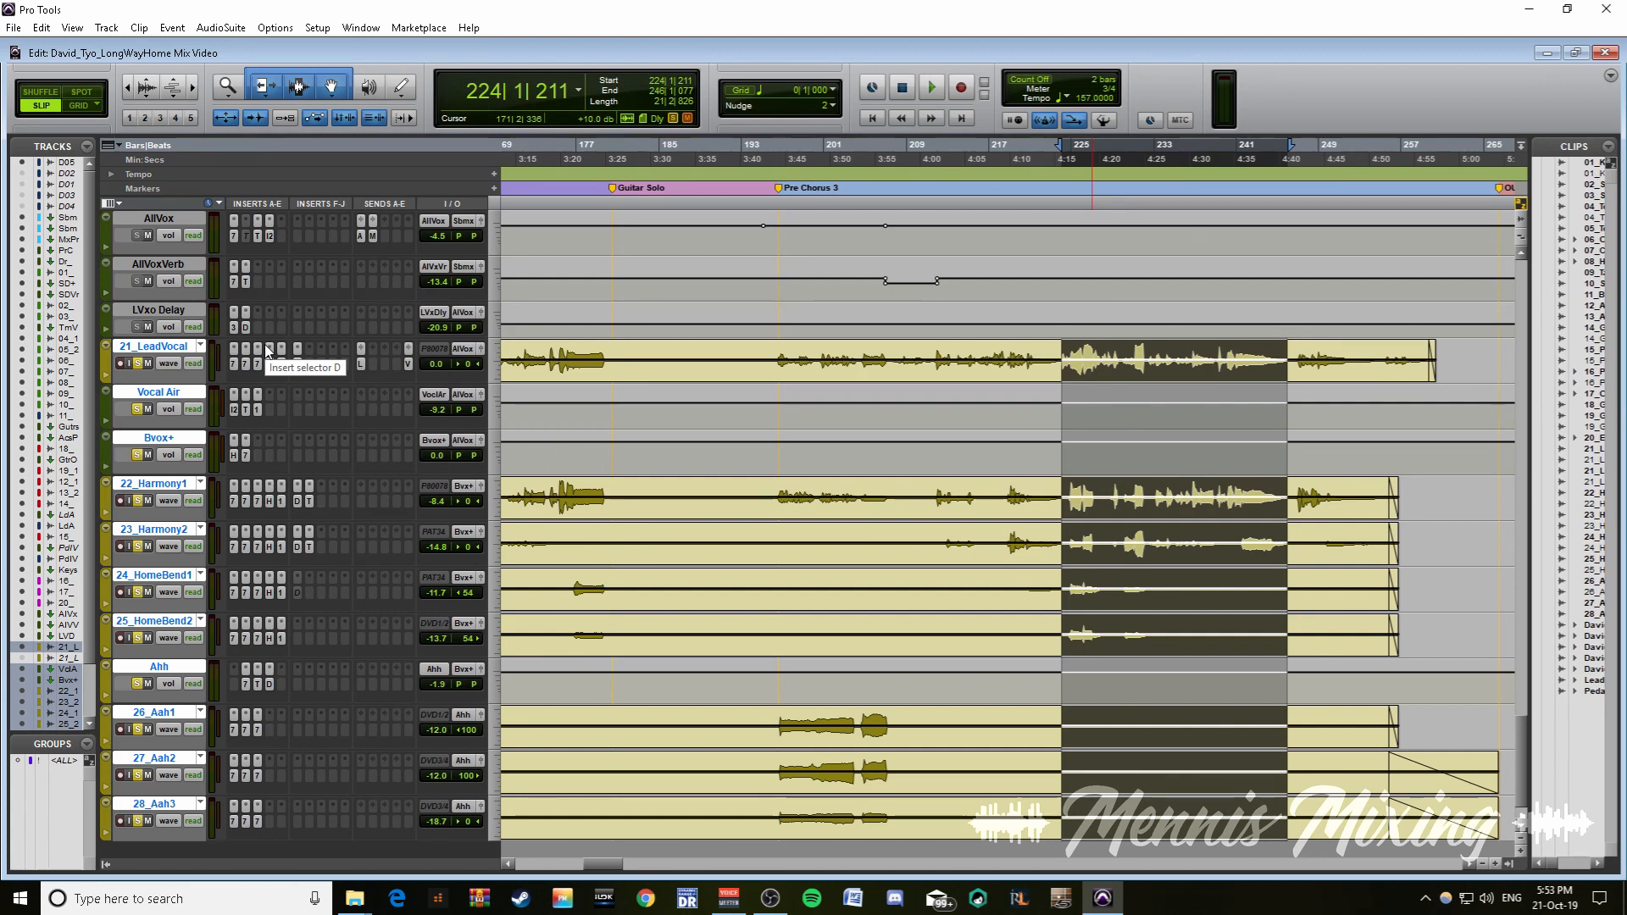
- Clear the vocal solos and solo only the tracks from Ahh through 28_Aah3
click(139, 729)
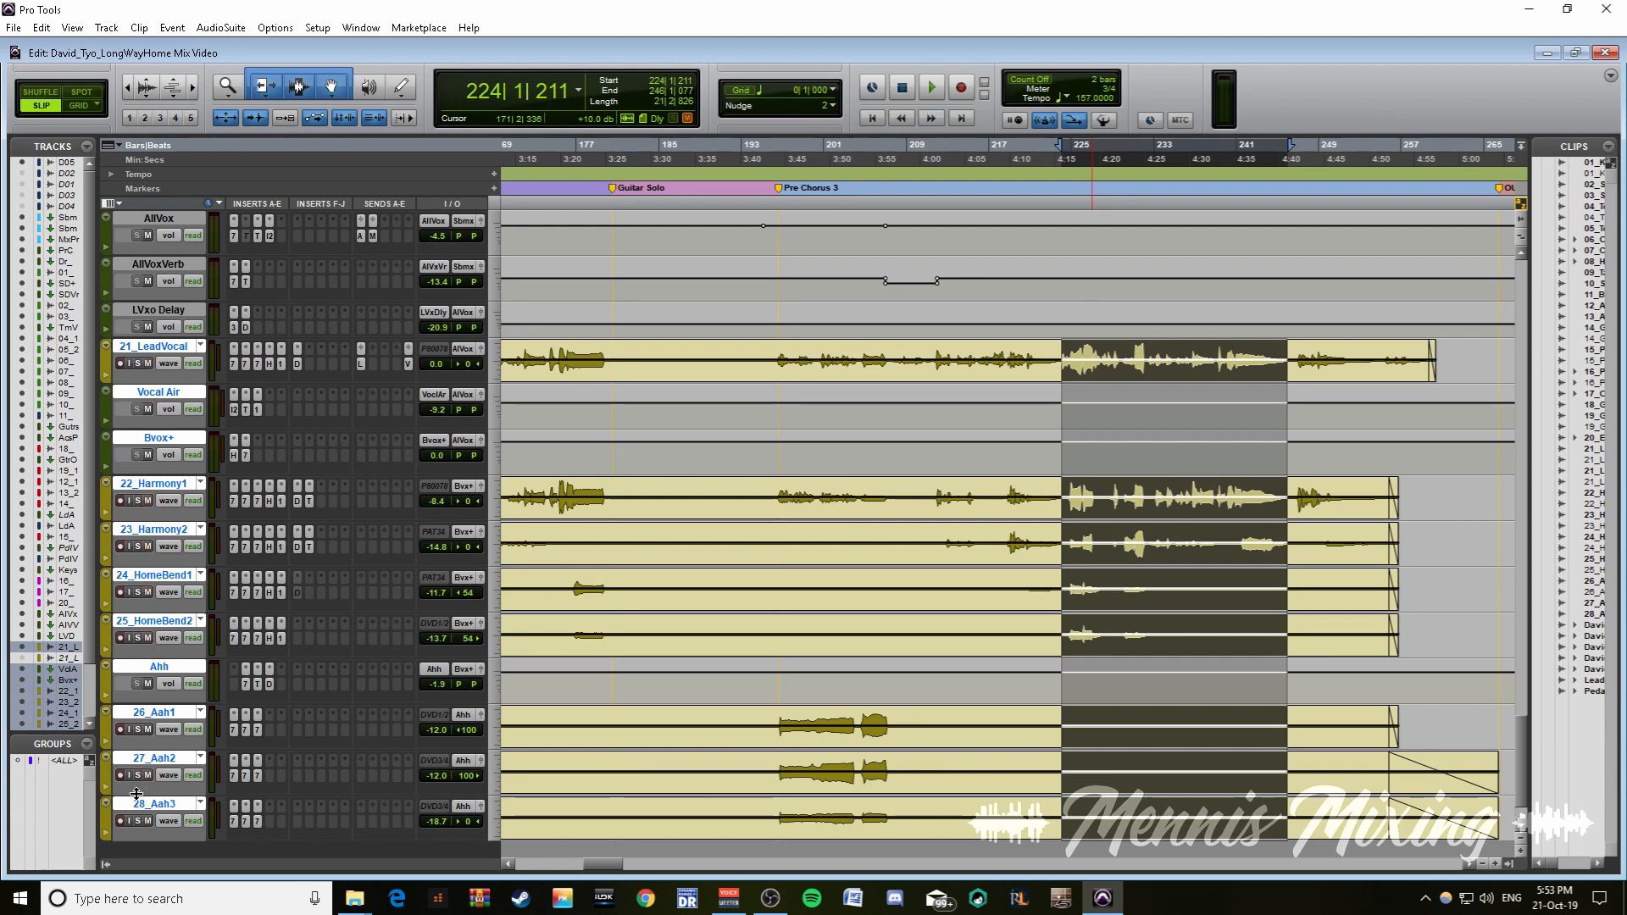
click(146, 806)
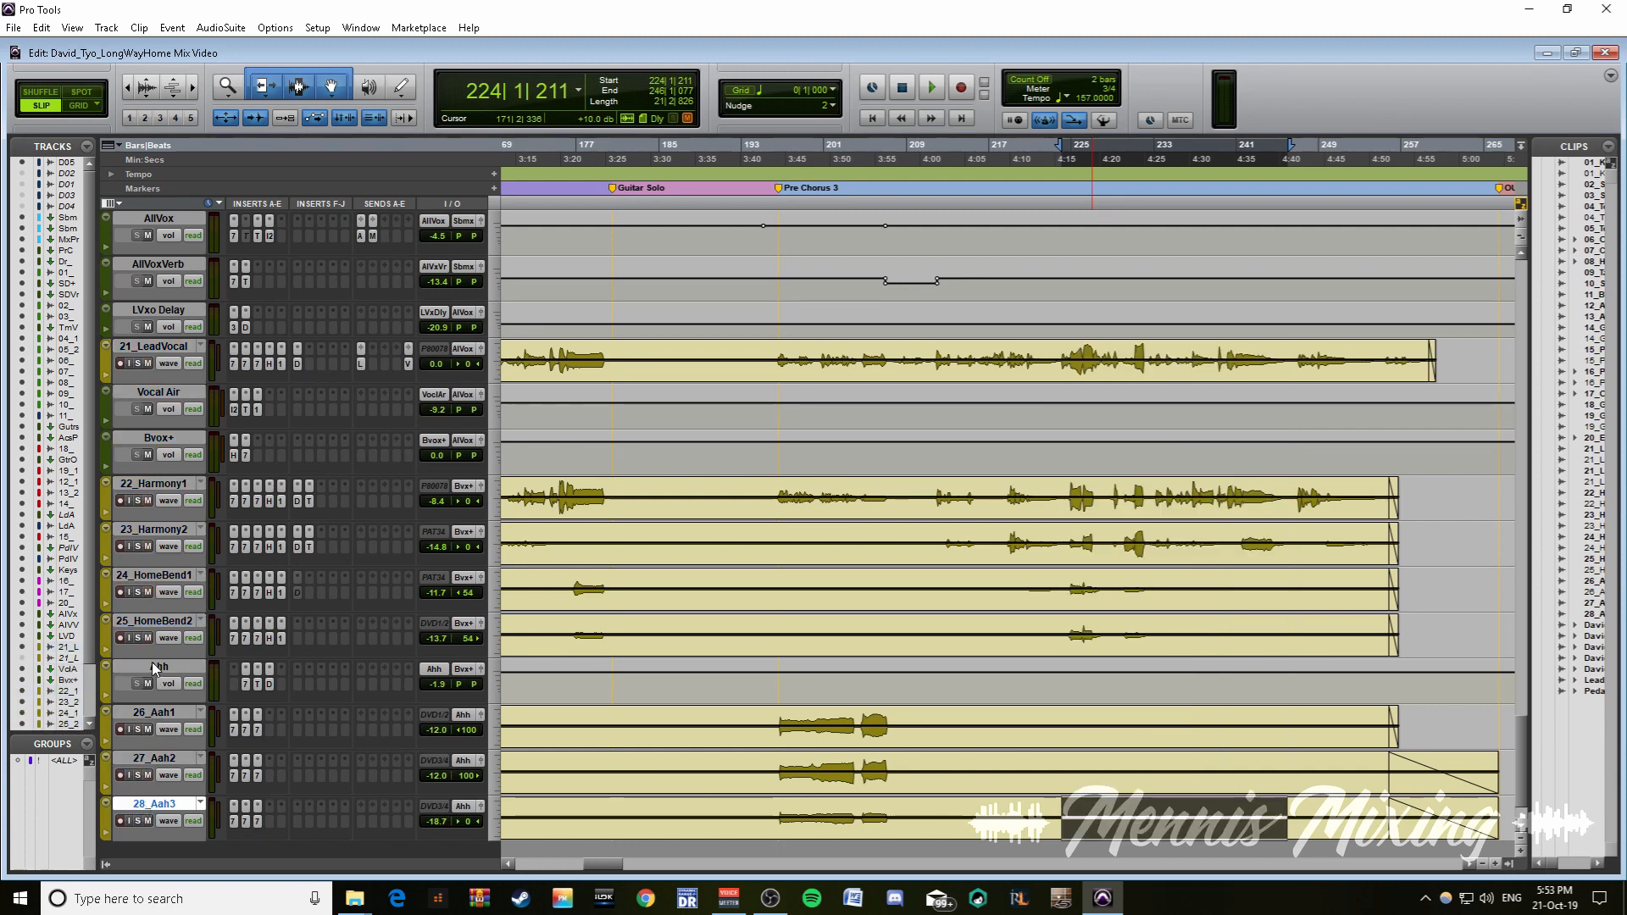
shift+click(156, 667)
click(138, 729)
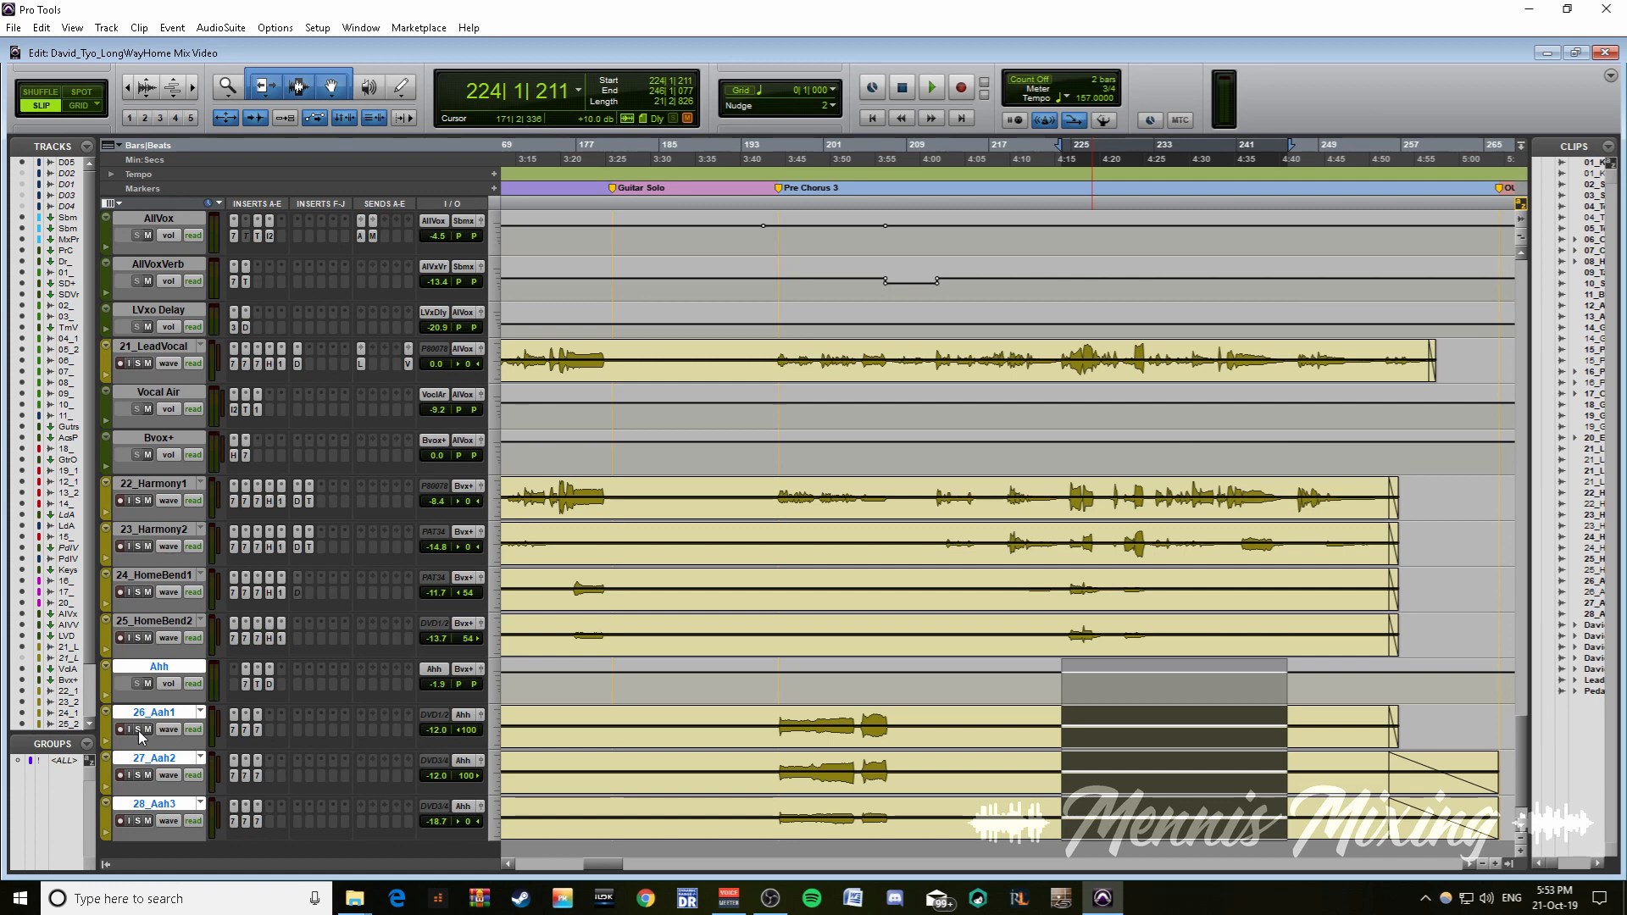
- Zoom in around bar 196 on 26_Aah1 and examine the track's BF-76 and third insert
click(775, 725)
key(t)
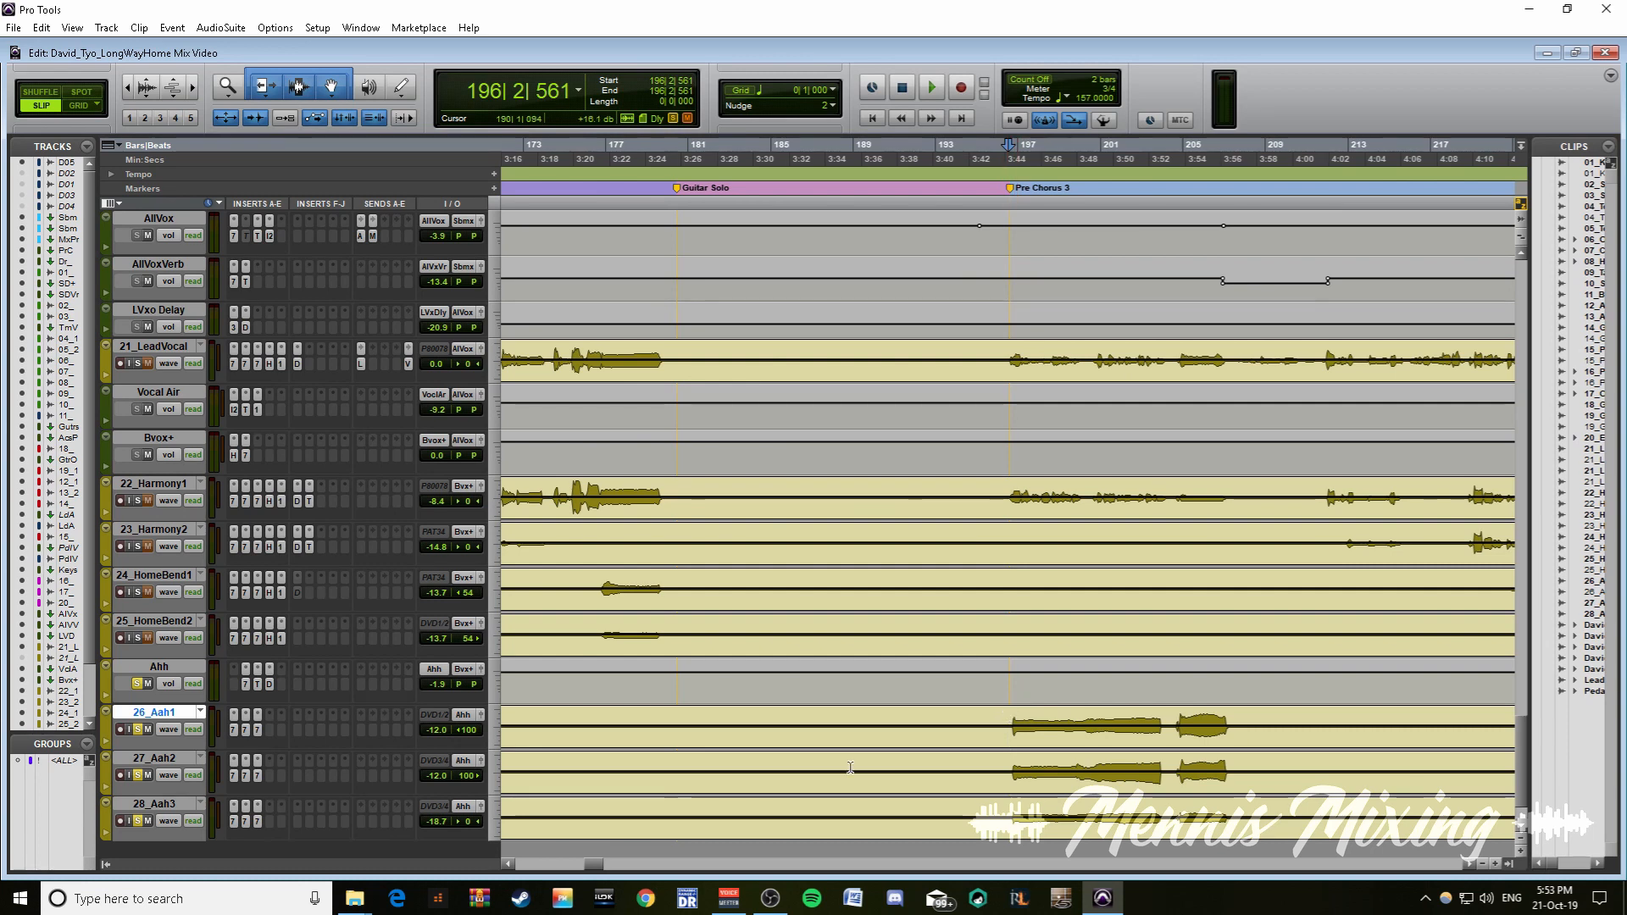
click(246, 729)
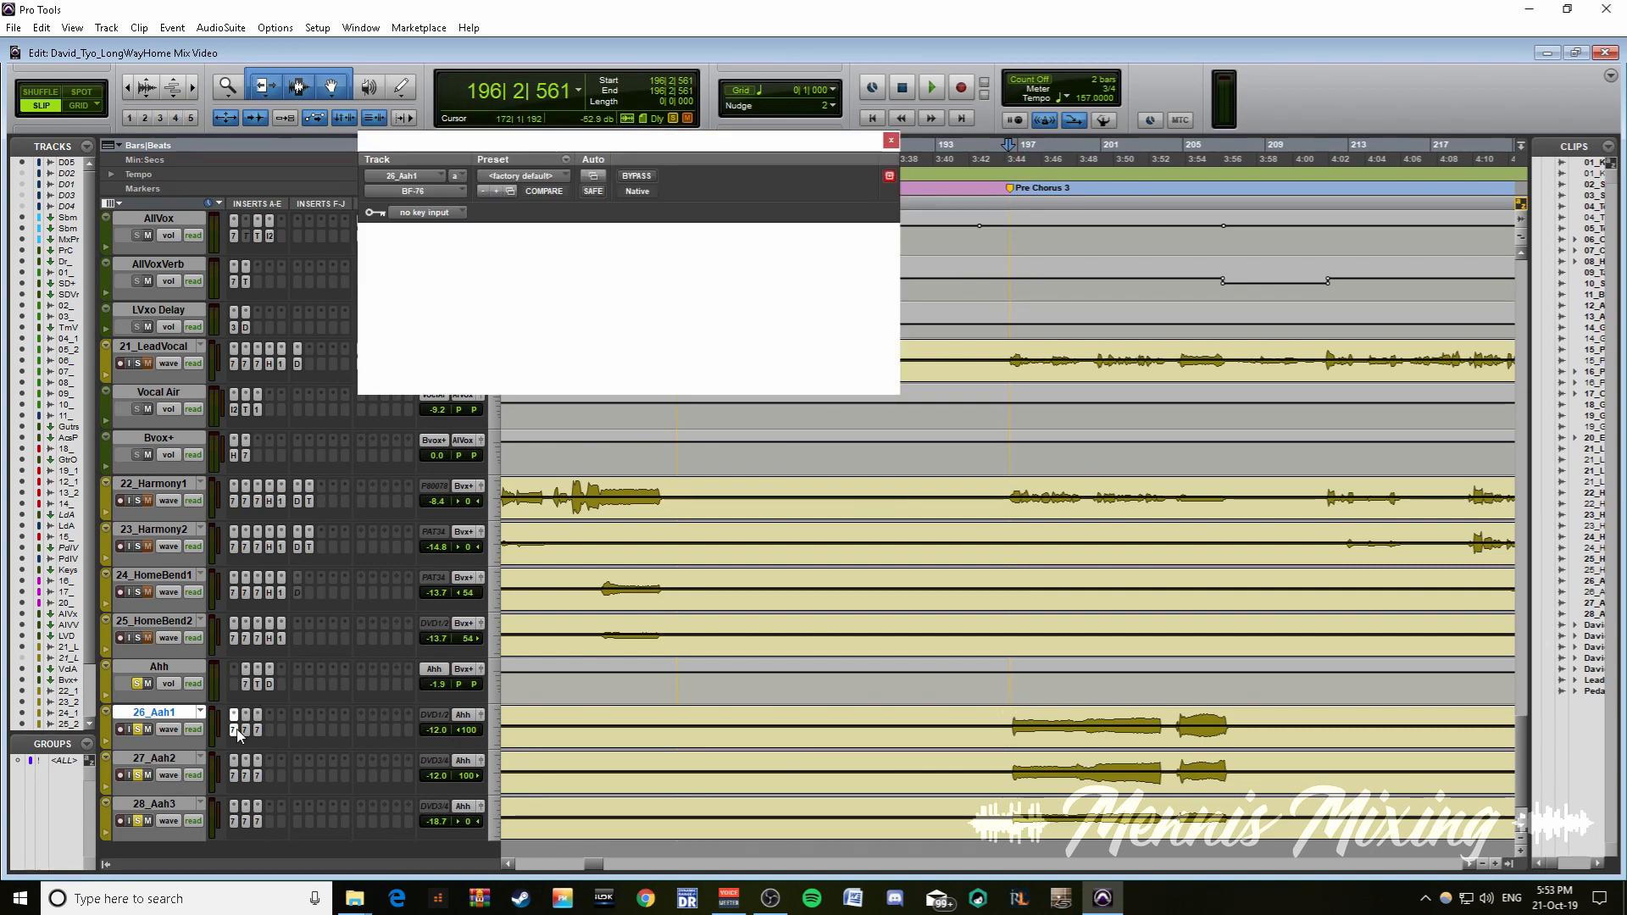
click(256, 730)
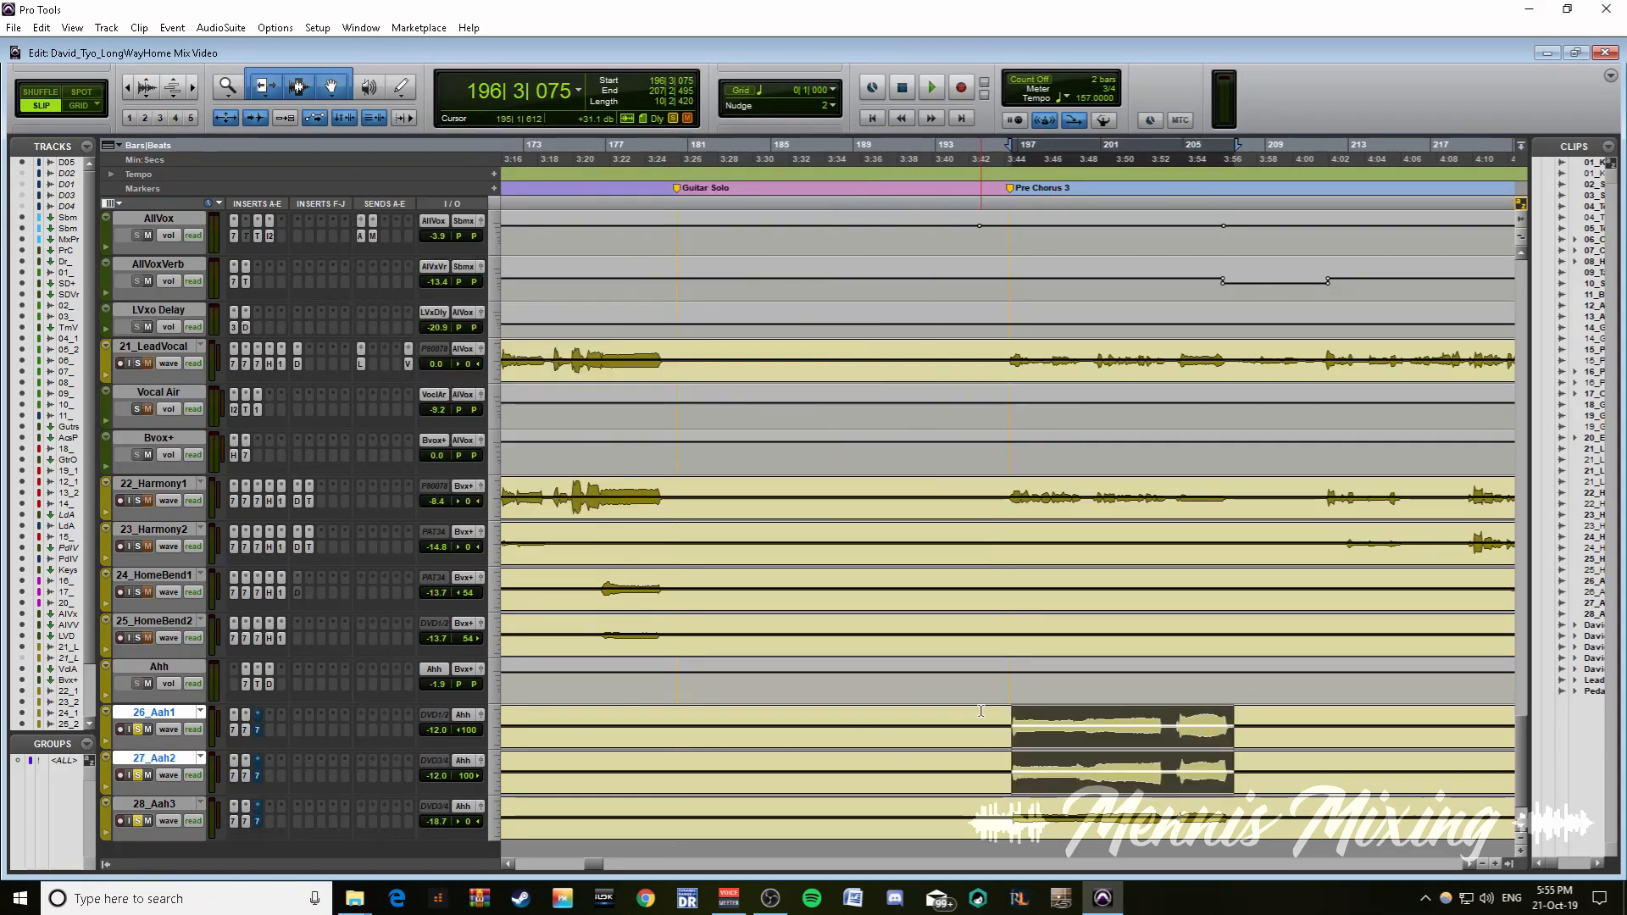
- Play bars 196 to 207 of the soloed Aah tracks, comparing their EQ3 7-Band inserts active and bypassed, and stop playback
key(space)
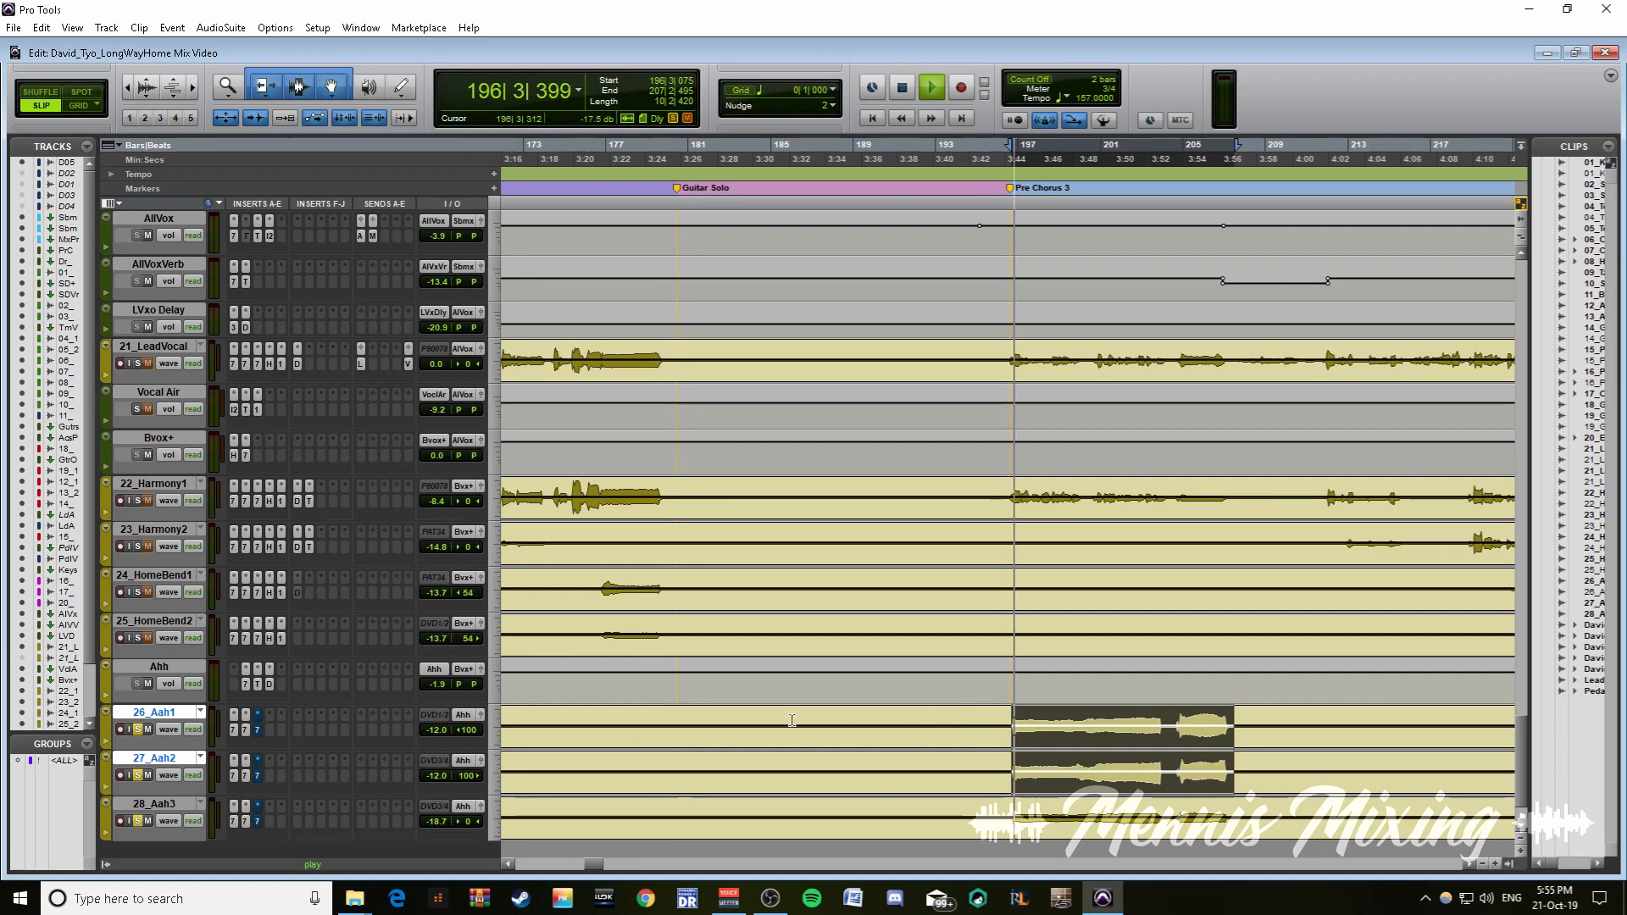
ctrl+click(257, 729)
ctrl+click(257, 776)
ctrl+click(256, 821)
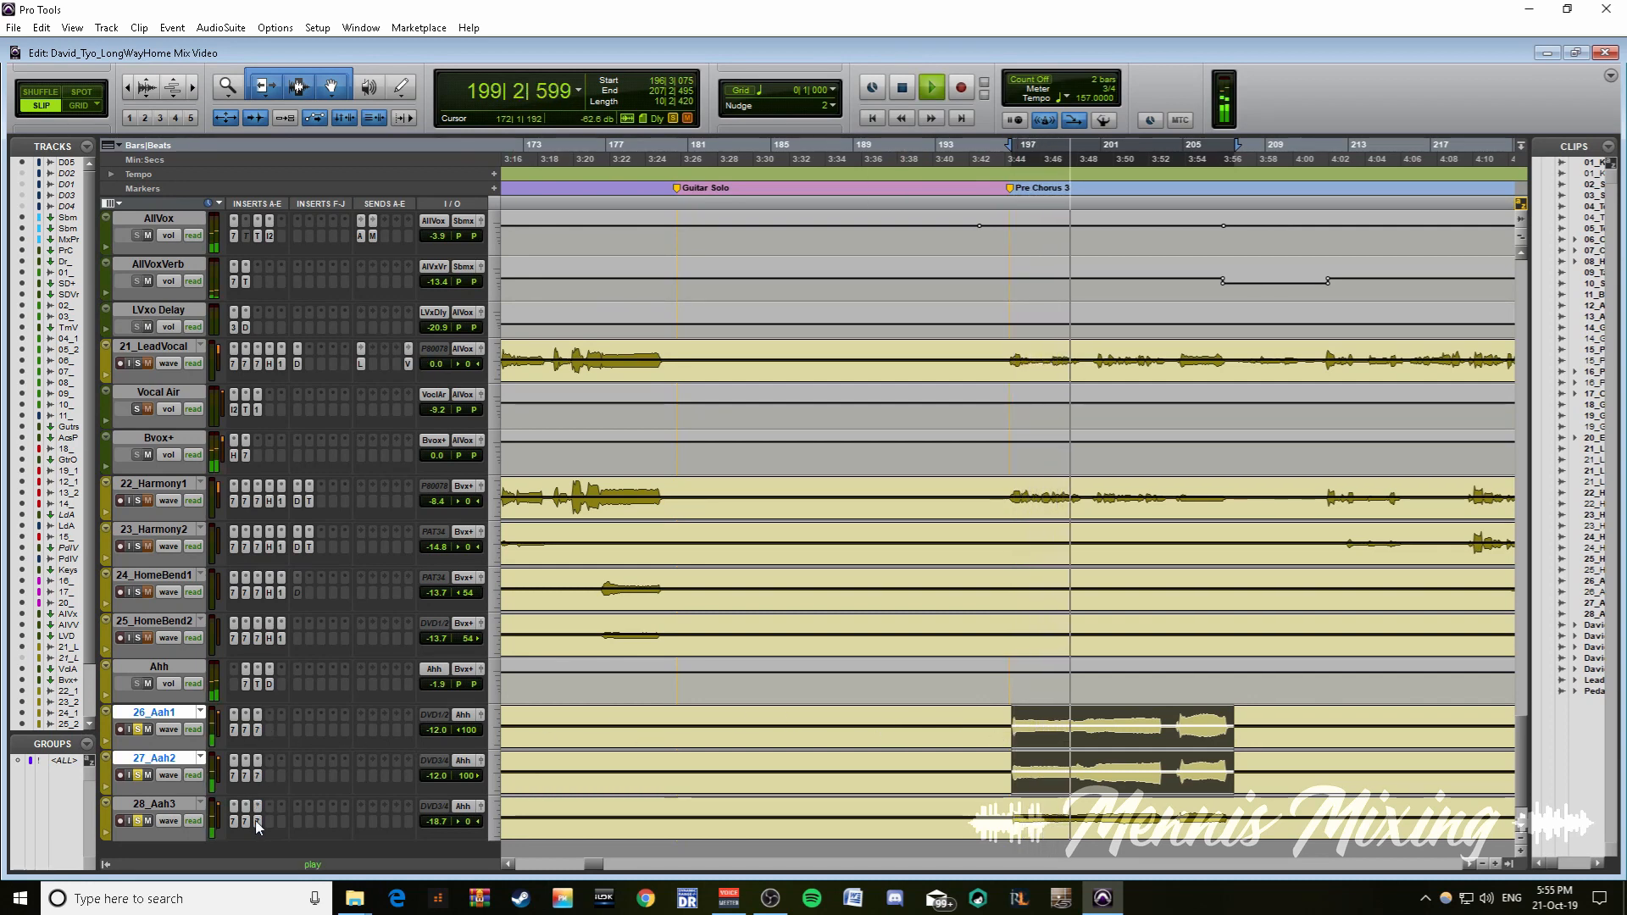
ctrl+click(256, 820)
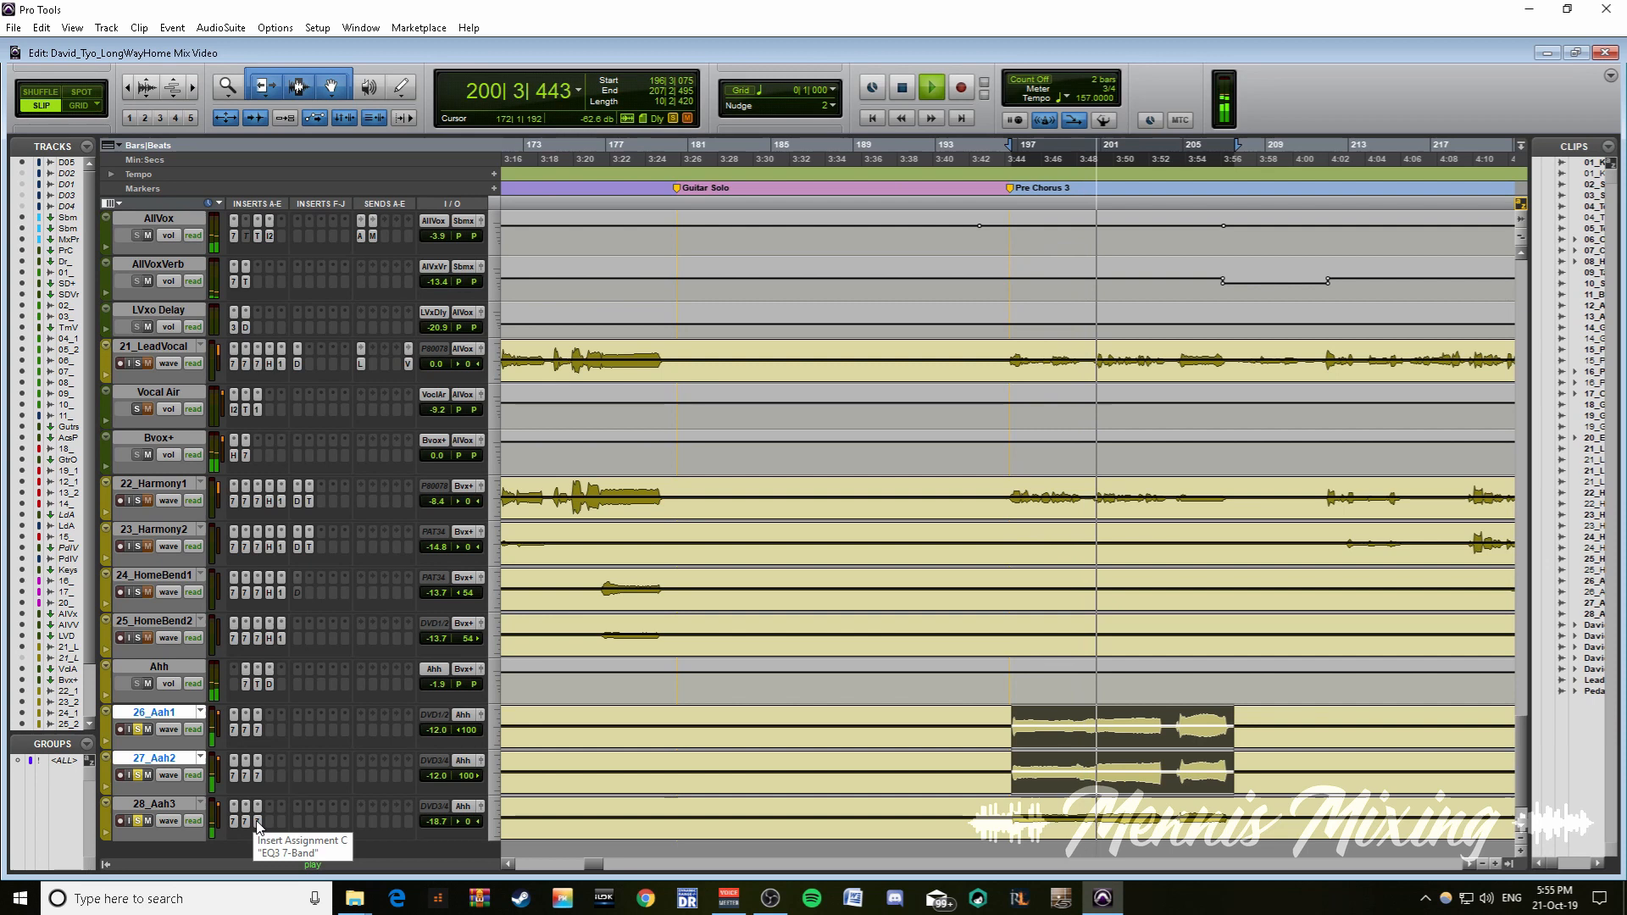
ctrl+click(257, 774)
ctrl+click(258, 729)
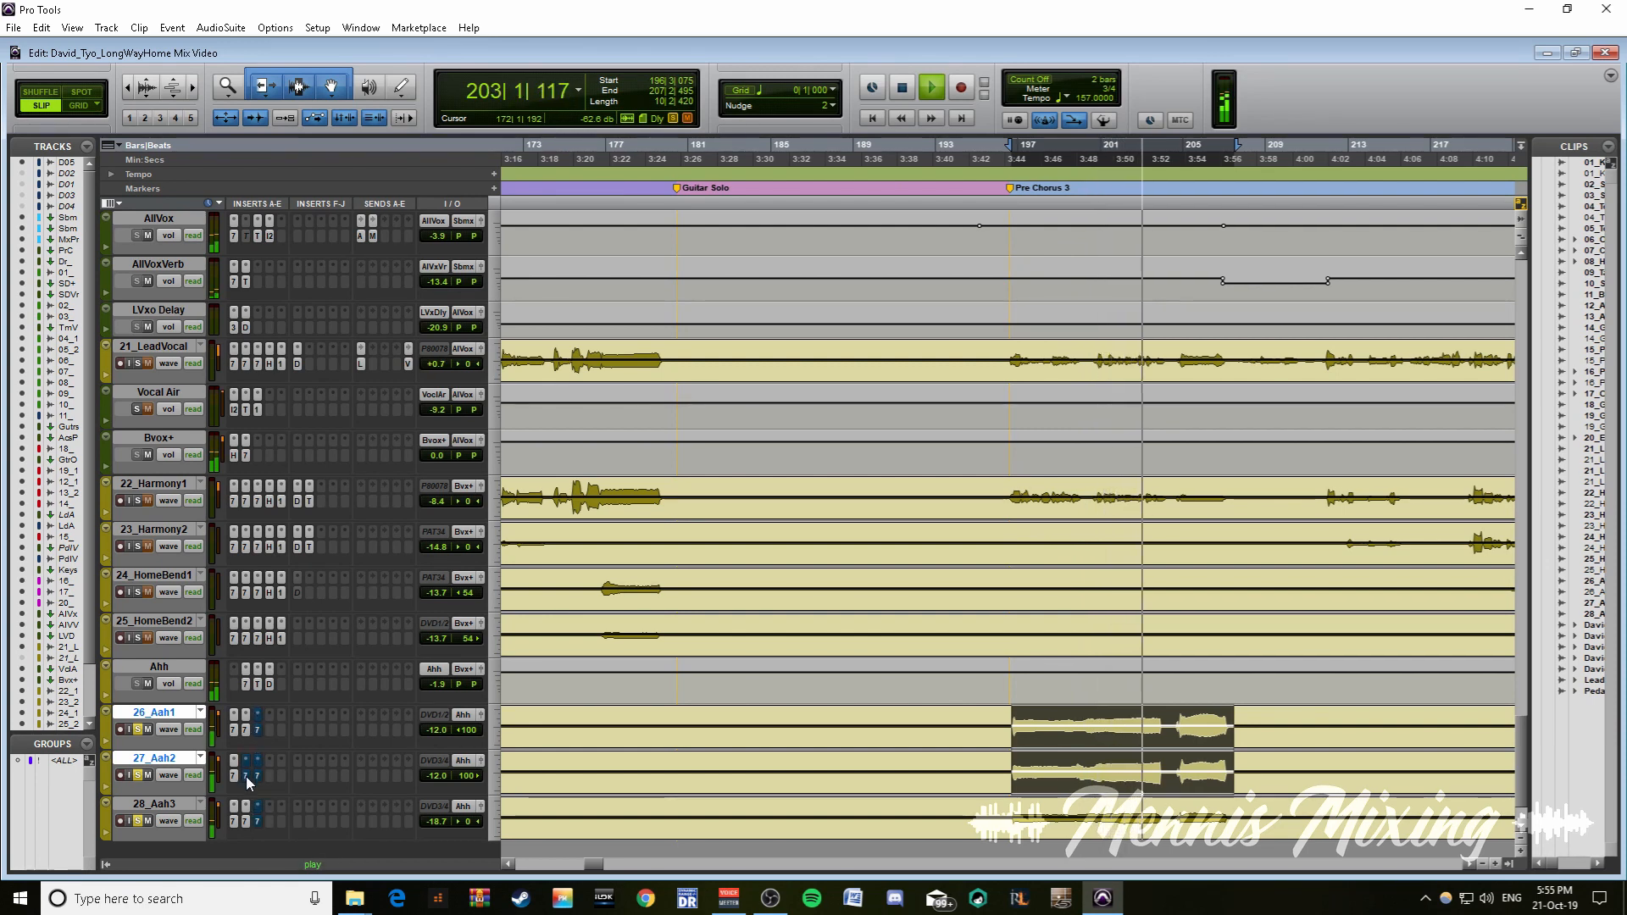
ctrl+click(258, 729)
ctrl+click(258, 774)
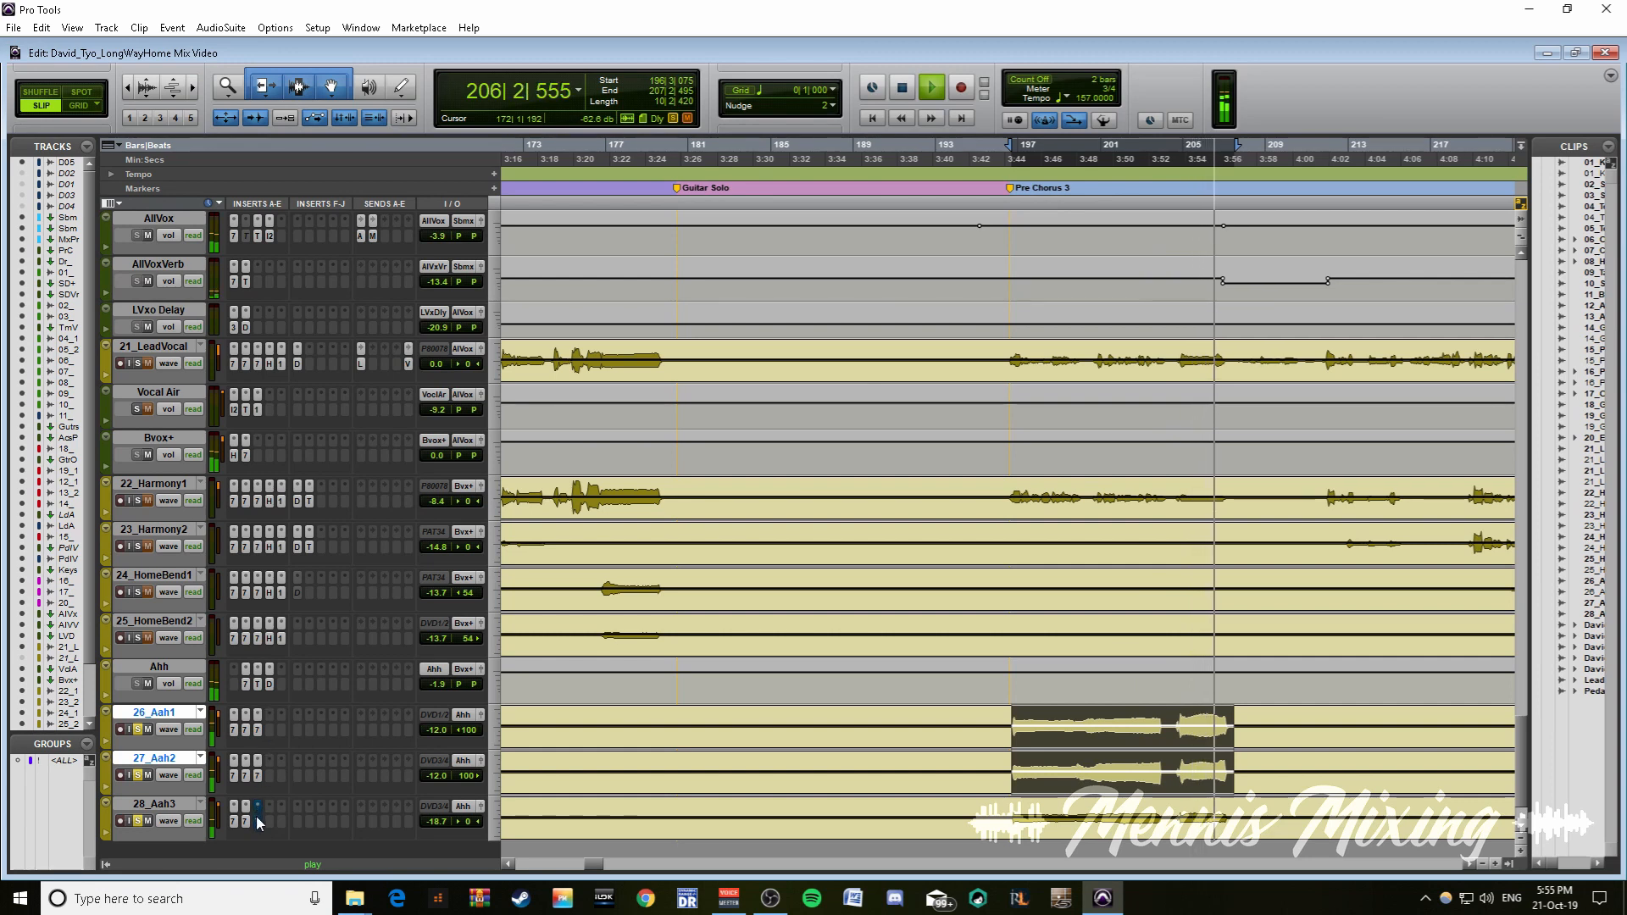
ctrl+click(258, 821)
key(space)
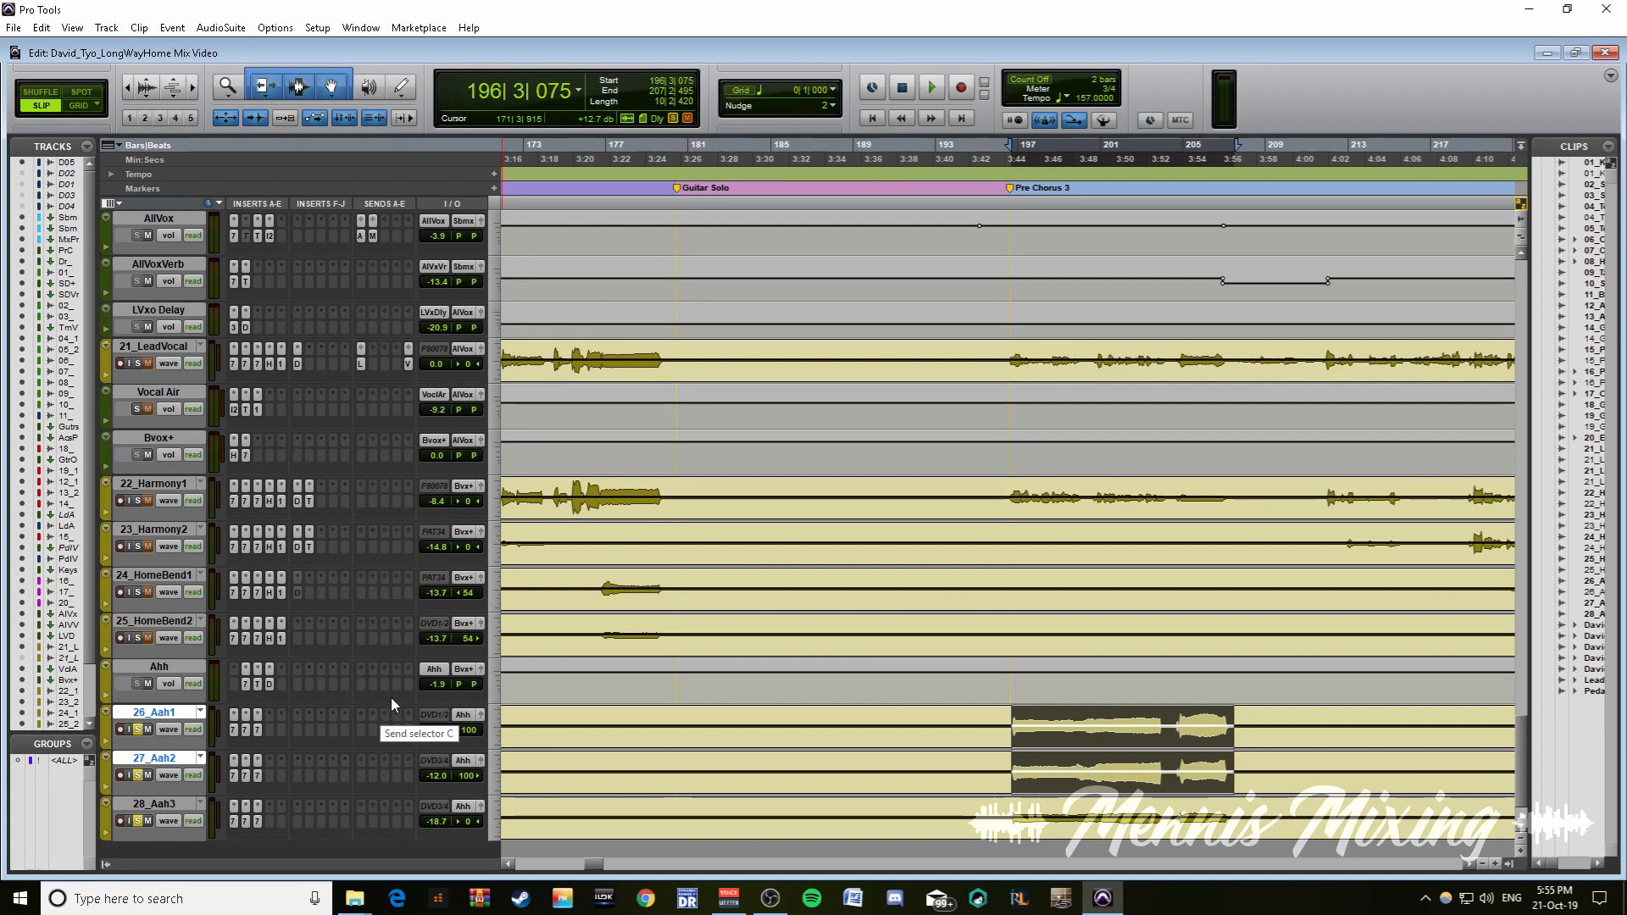
- Examine the EQ3 7-Band, TDR Kotelnikov and D-Verb inserts on the Ahh bus
click(245, 684)
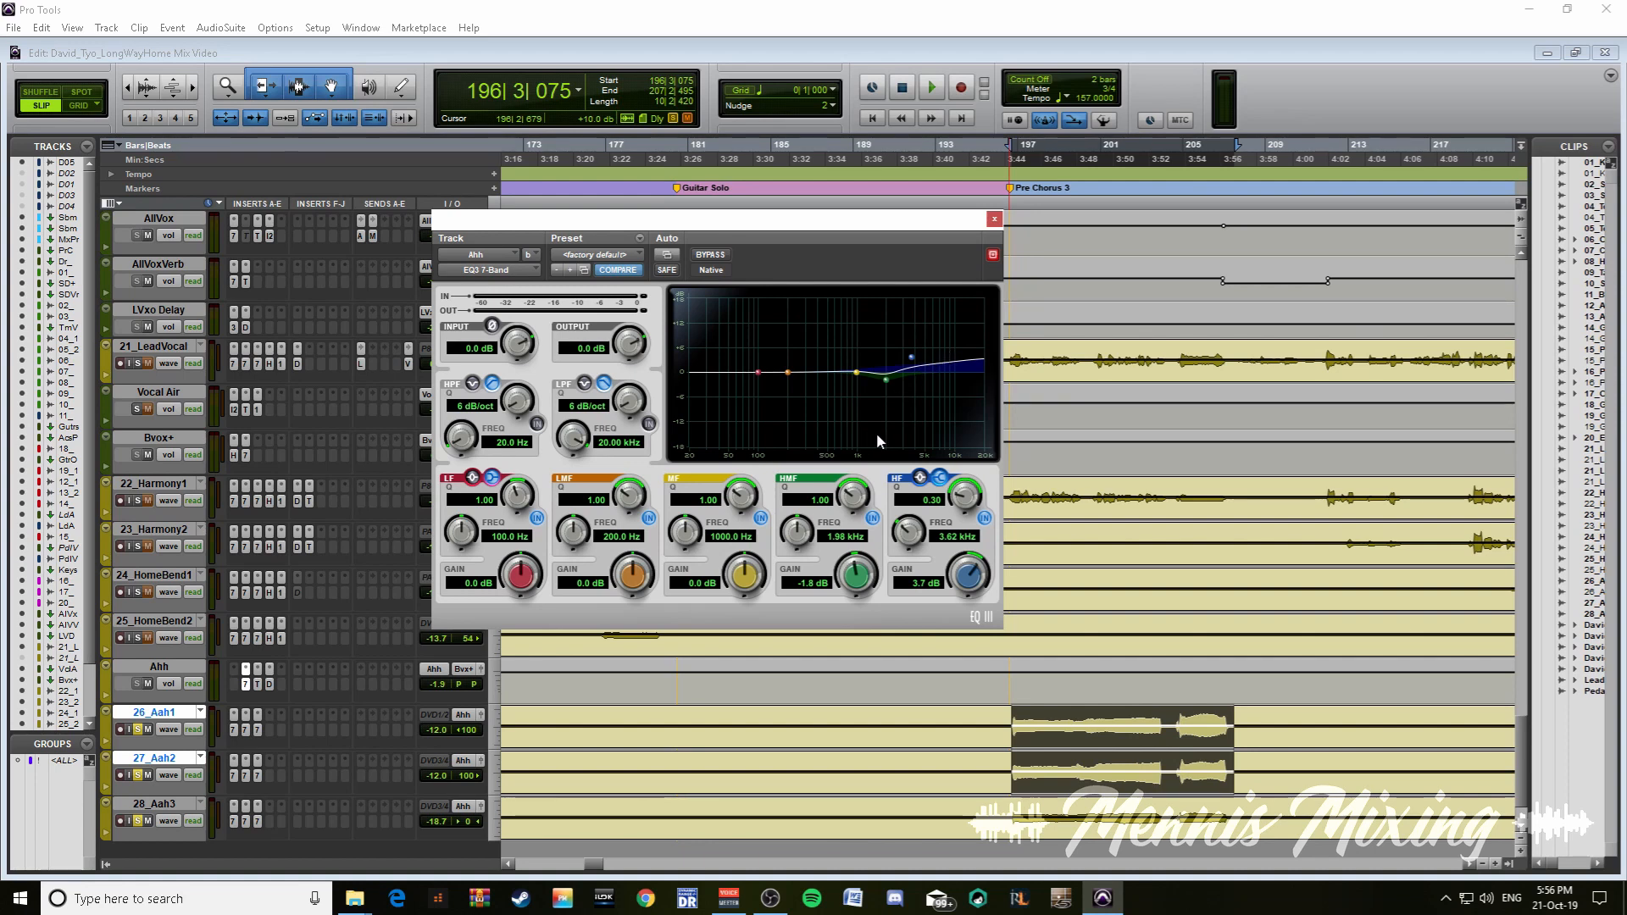
click(259, 684)
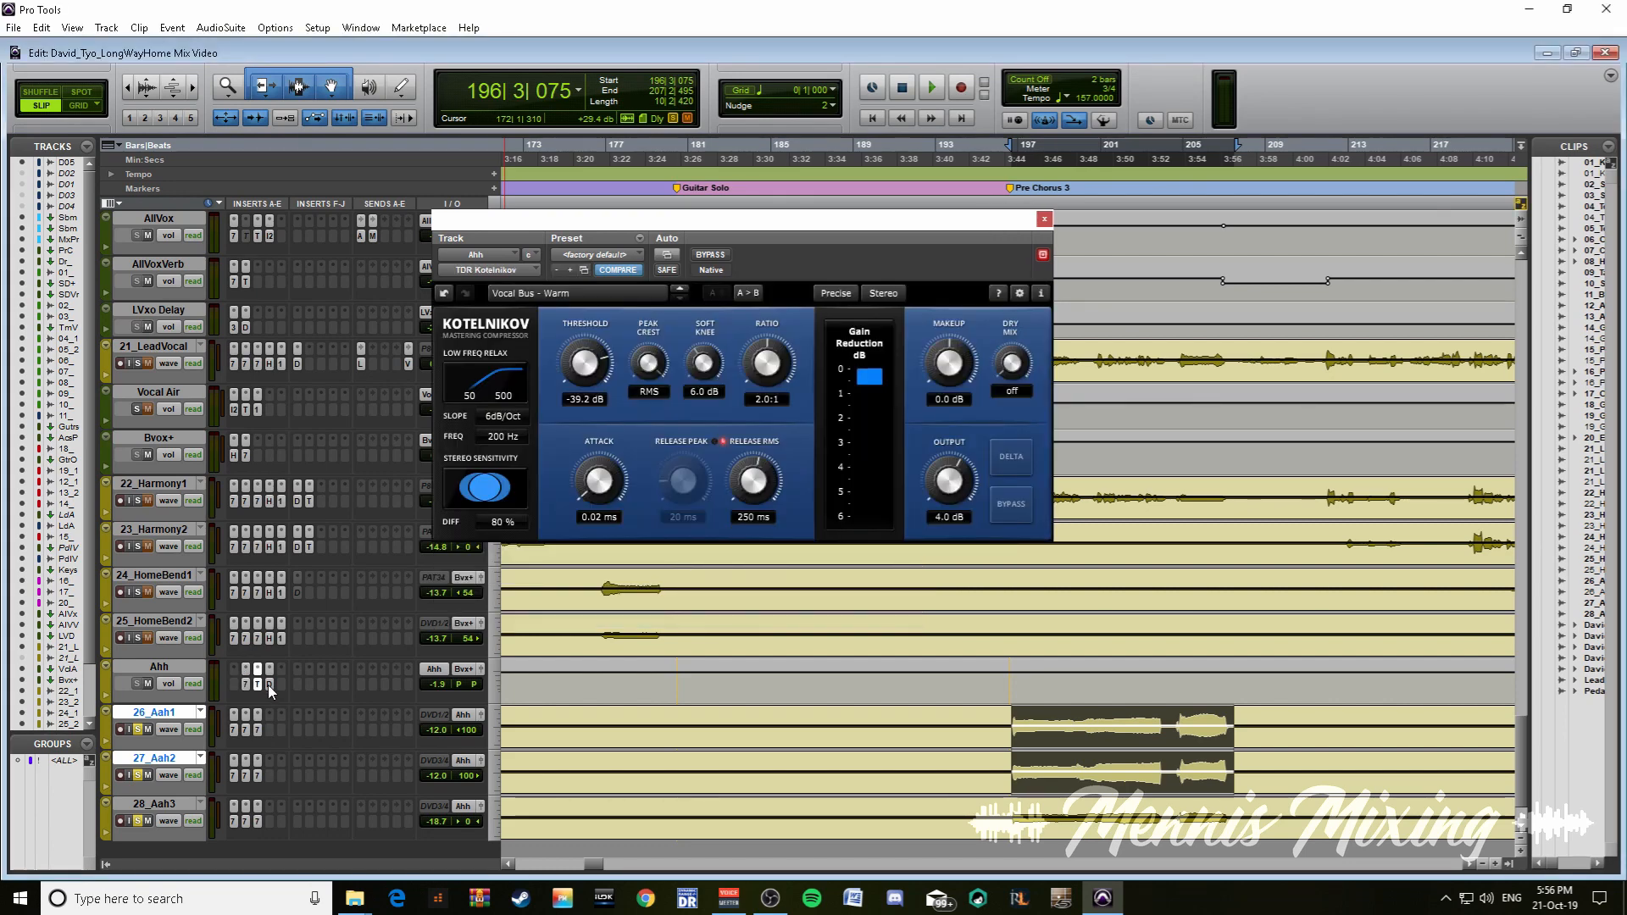
click(268, 685)
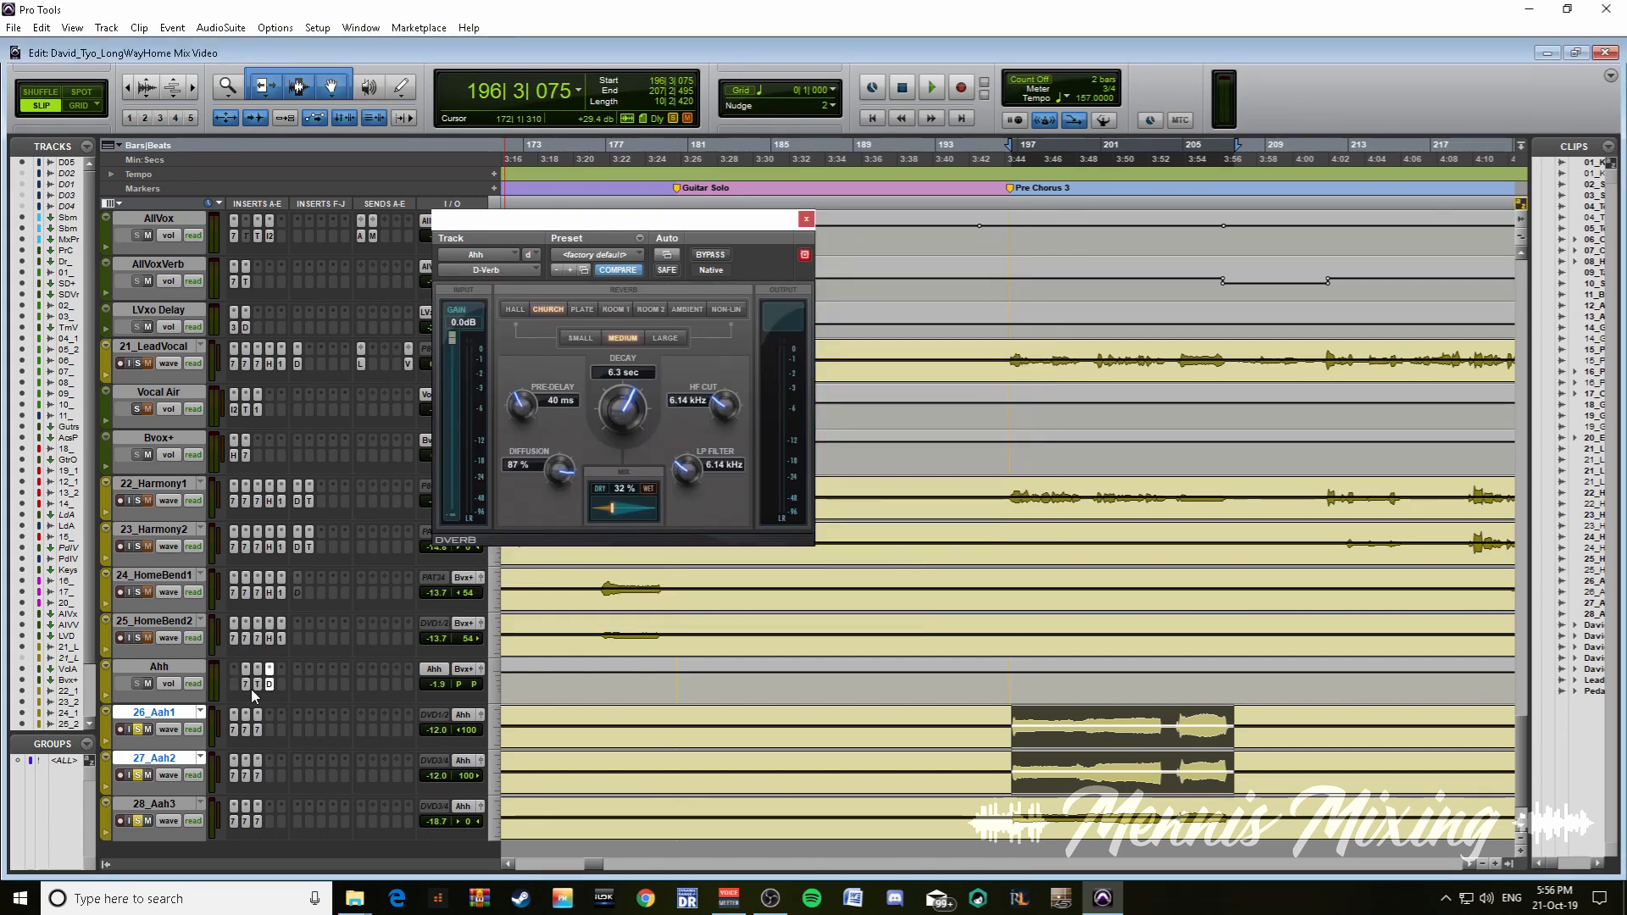
click(257, 685)
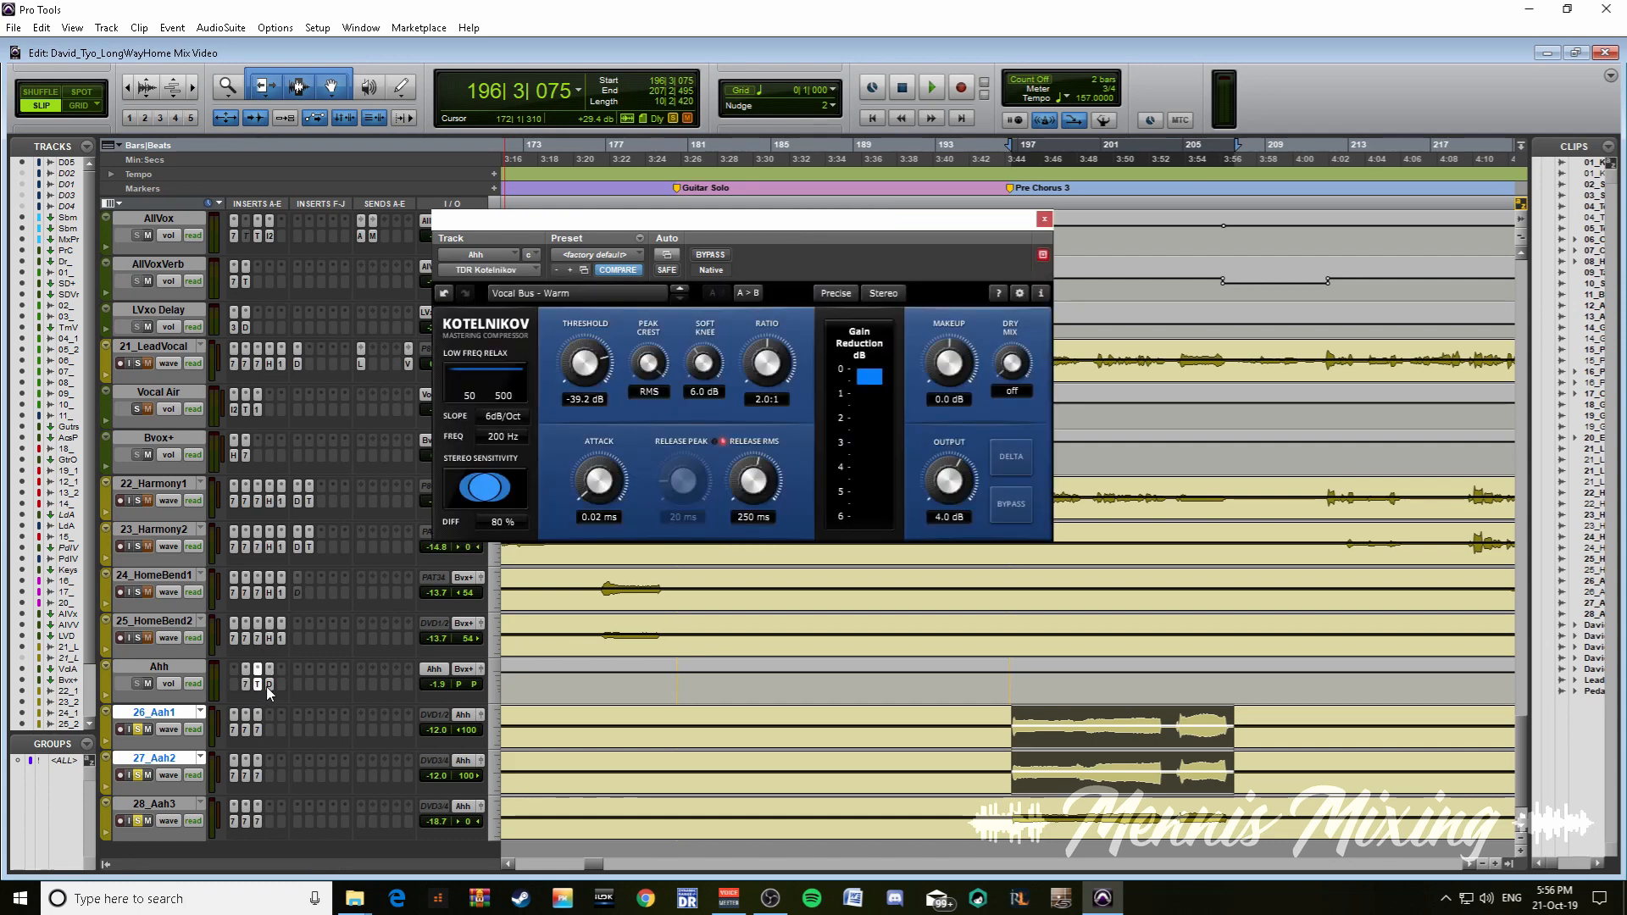
click(268, 685)
click(247, 684)
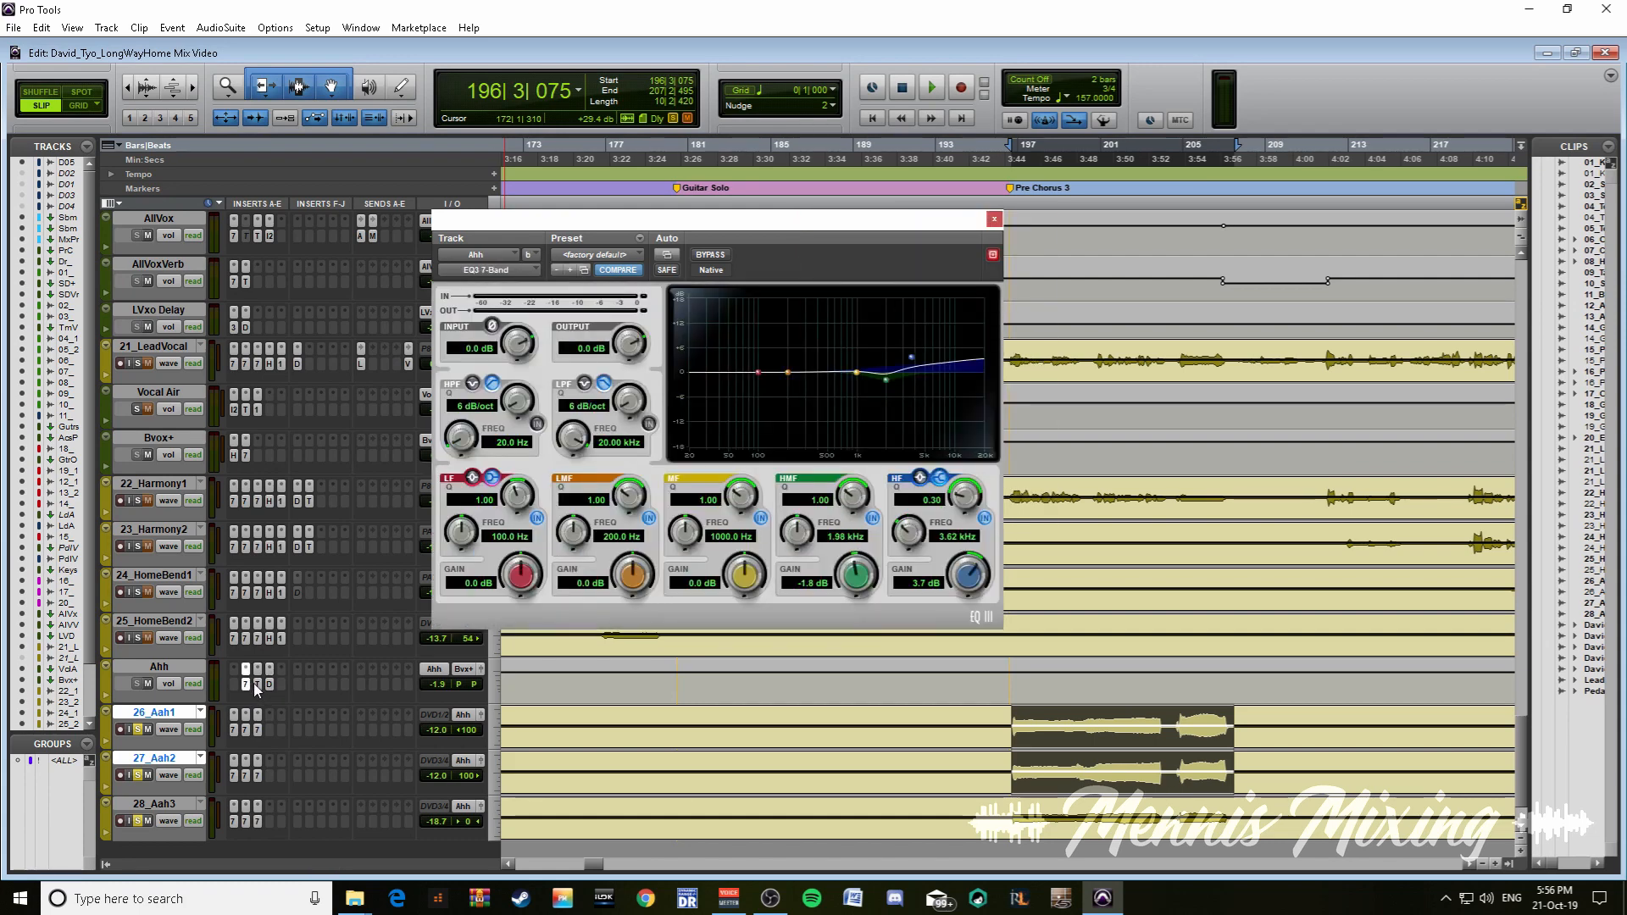
- Play the soloed Aah tracks comparing the Ahh bus inserts bypassed and active, stop playback, and close the EQ3 7-Band
ctrl+click(247, 684)
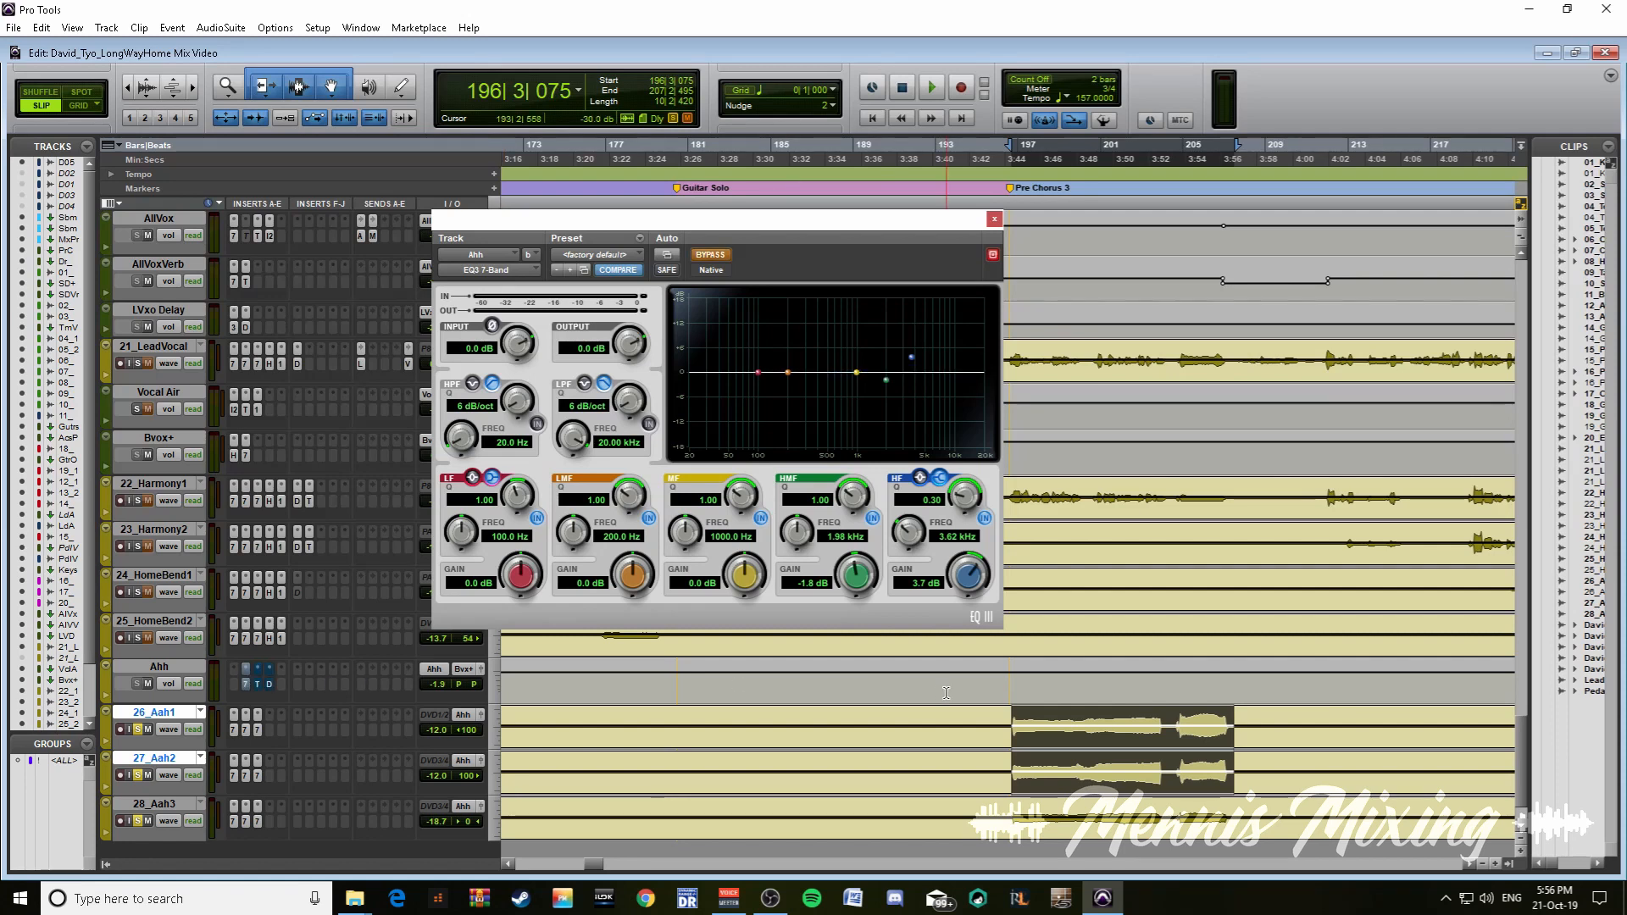
key(space)
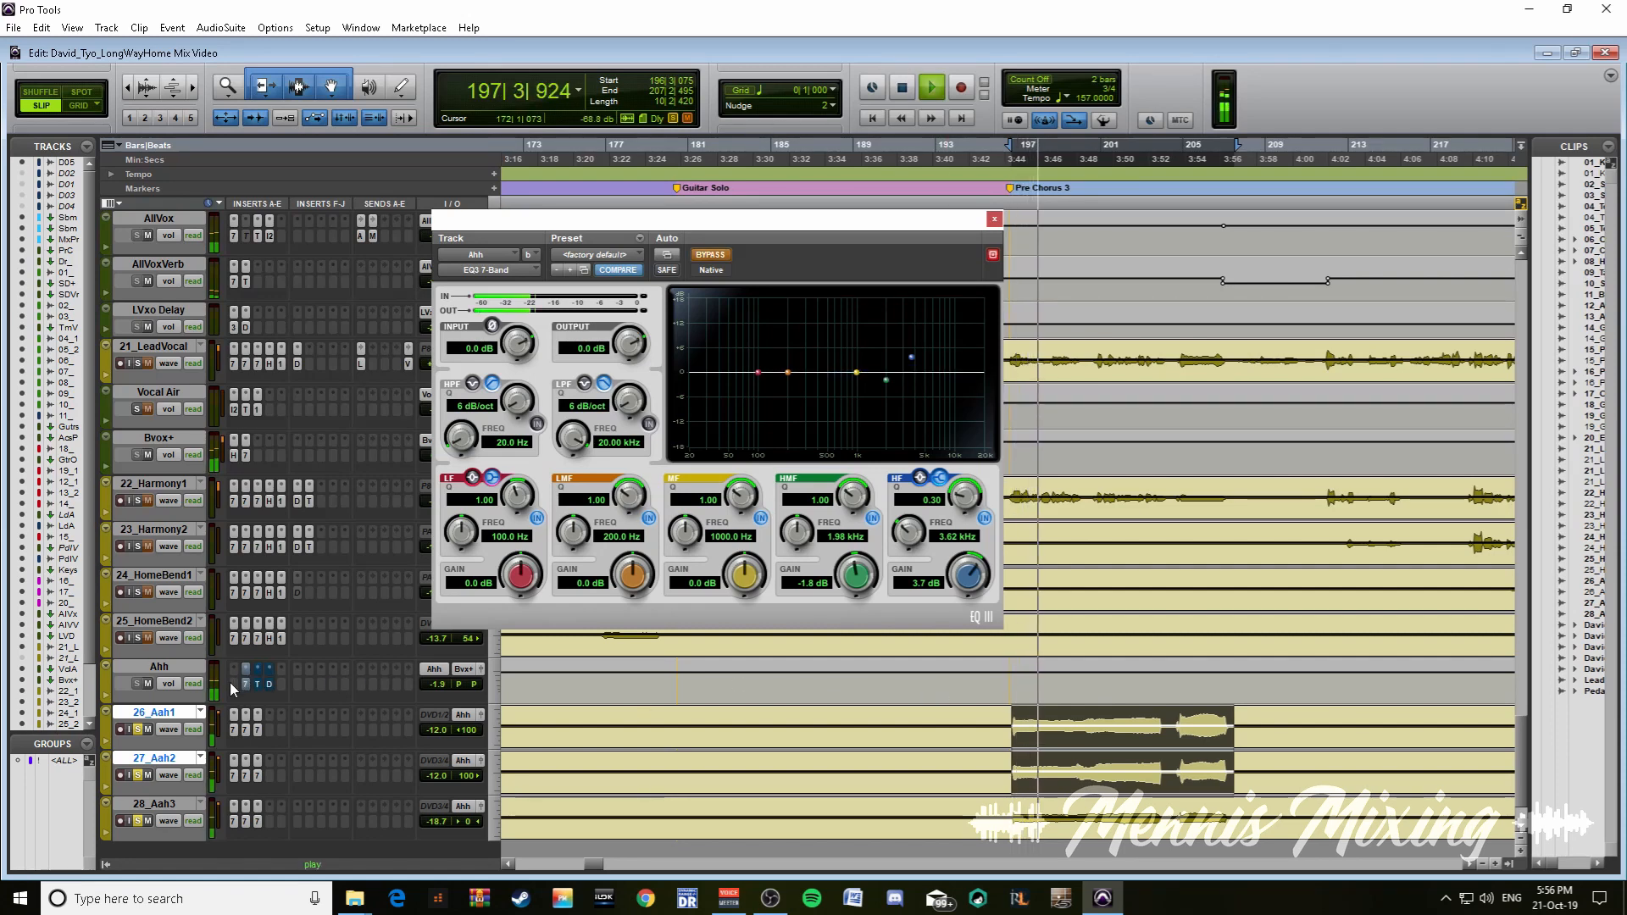
ctrl+click(245, 686)
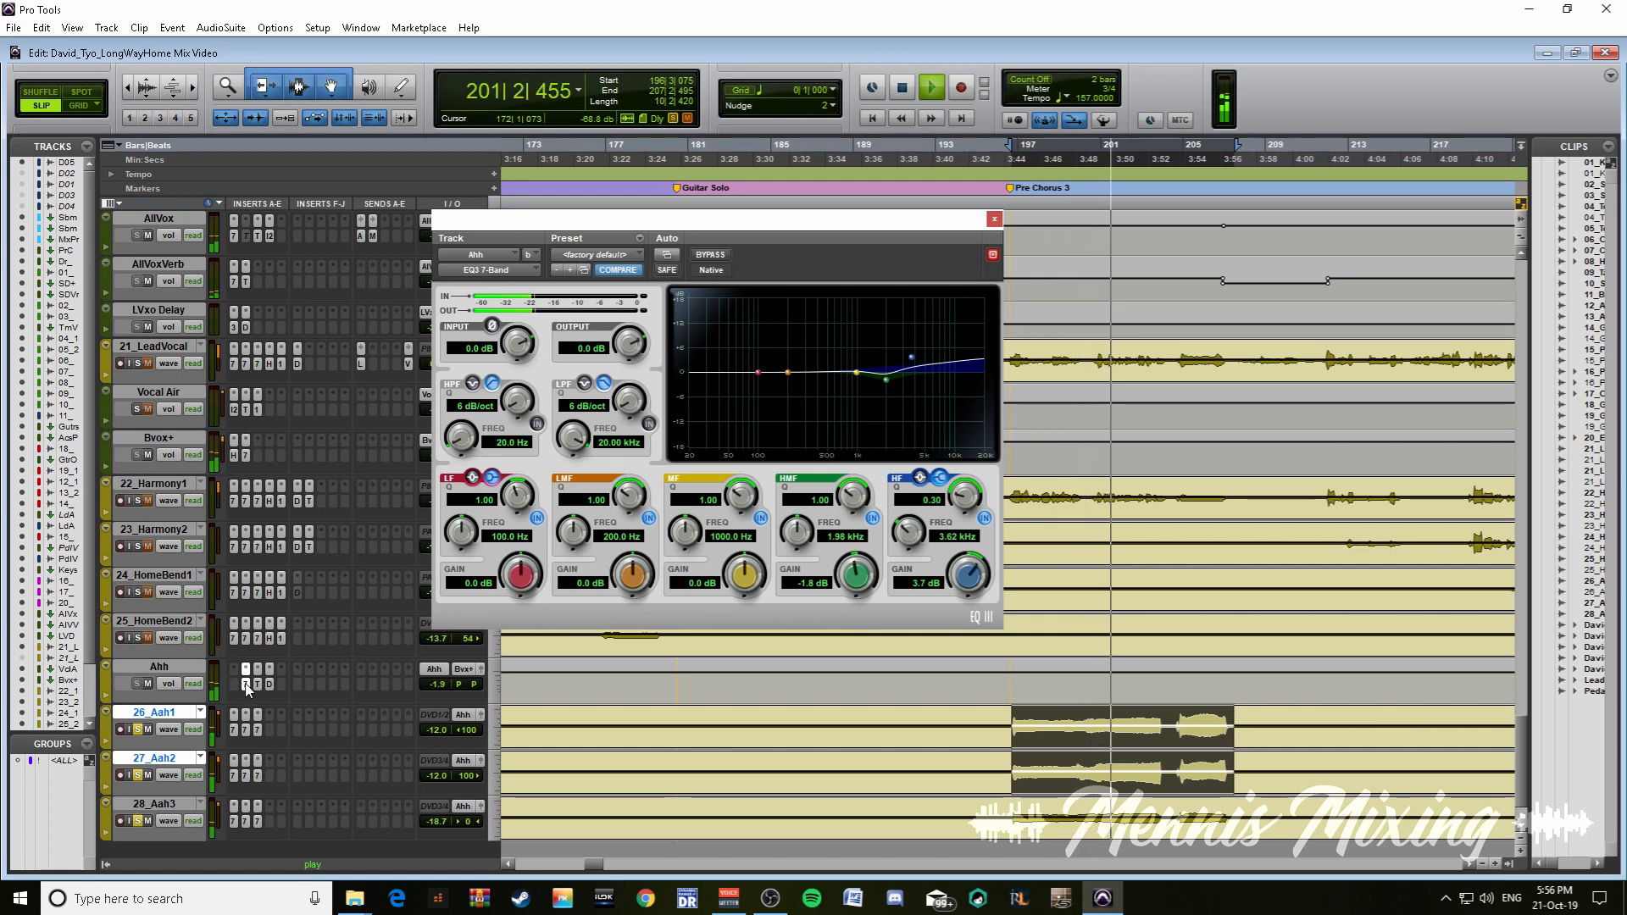
ctrl+click(246, 685)
ctrl+click(245, 686)
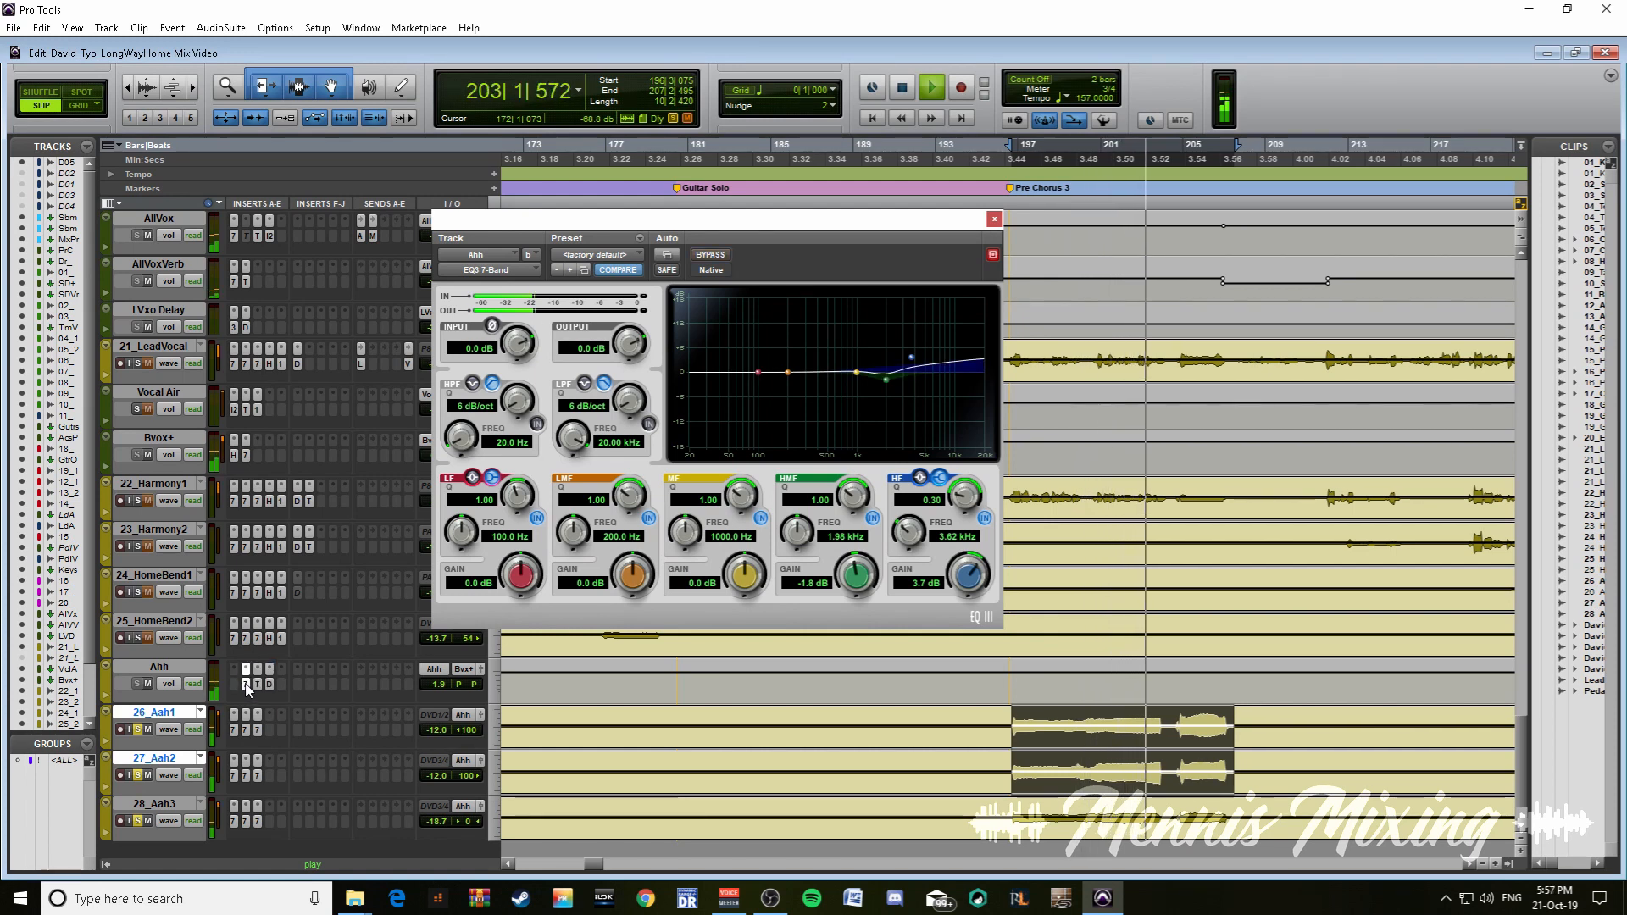
key(space)
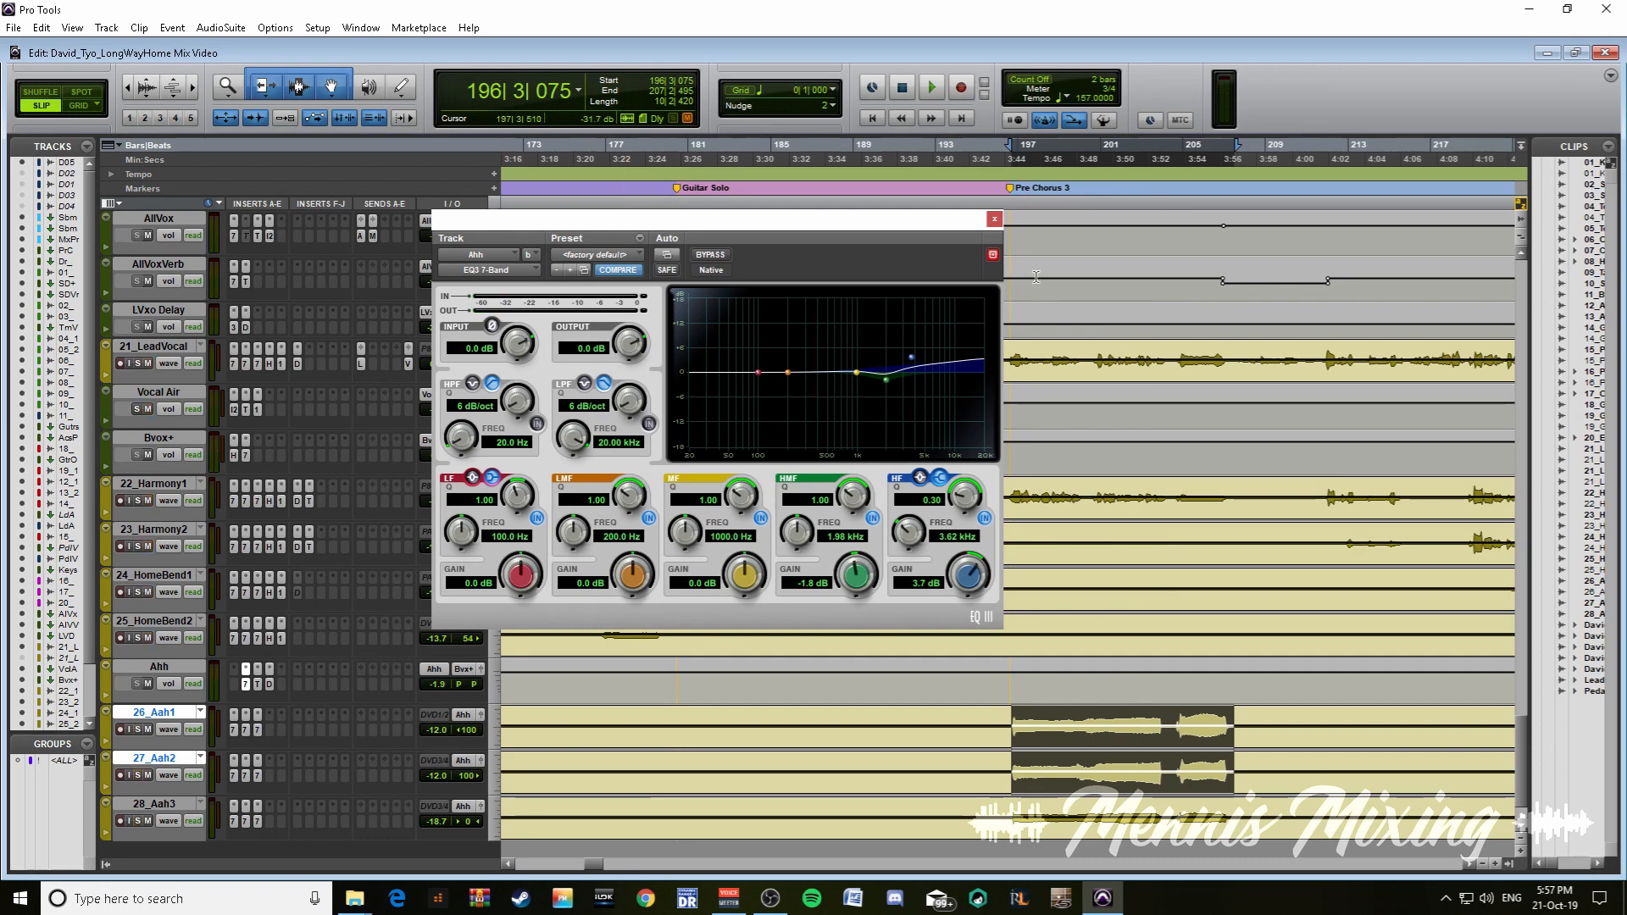
click(994, 221)
- Look through the tracks from the Submaster down to the Keys bus and examine the Keys bus's Mix Para send
click(1513, 765)
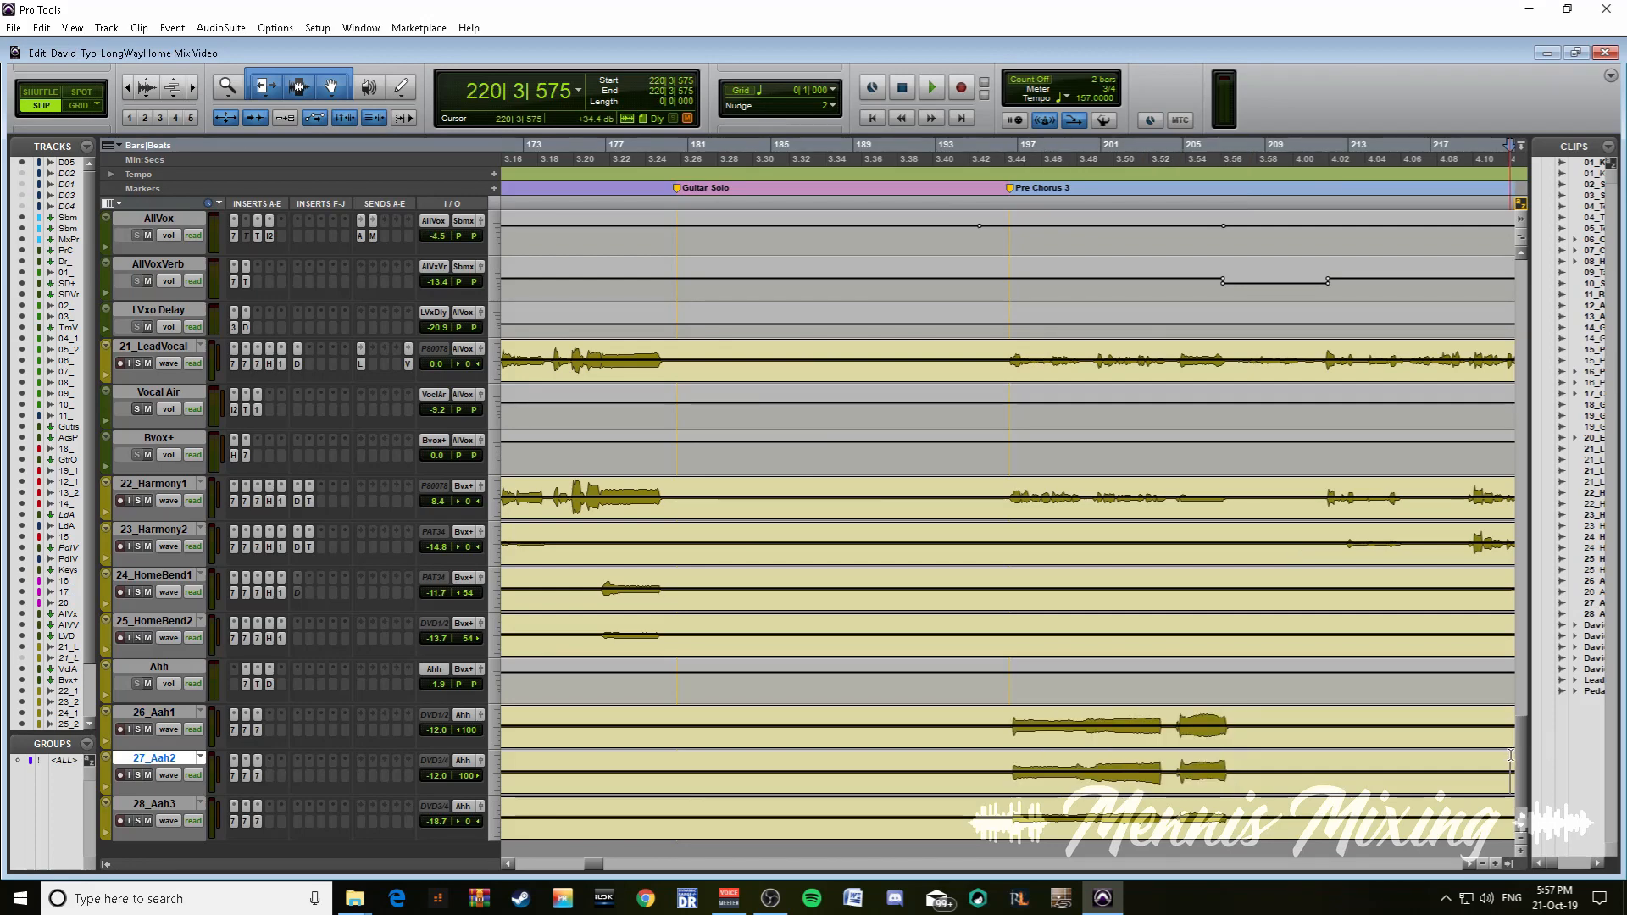
drag(1525, 760, 1505, 231)
scroll(394, 556, down, 2)
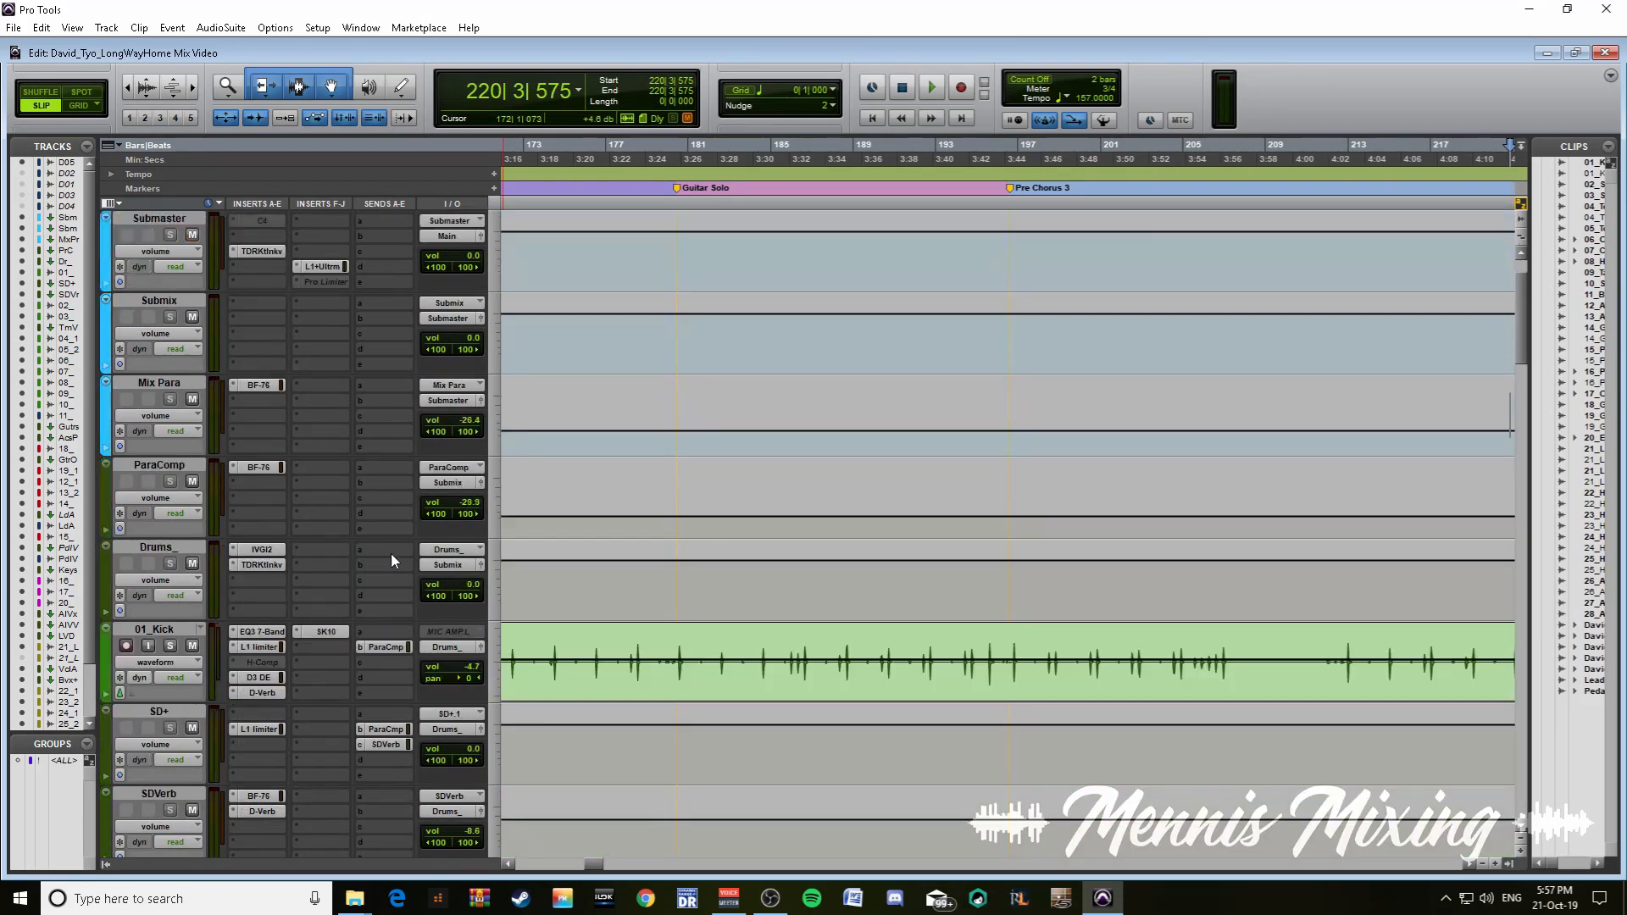
scroll(405, 624, down, 9)
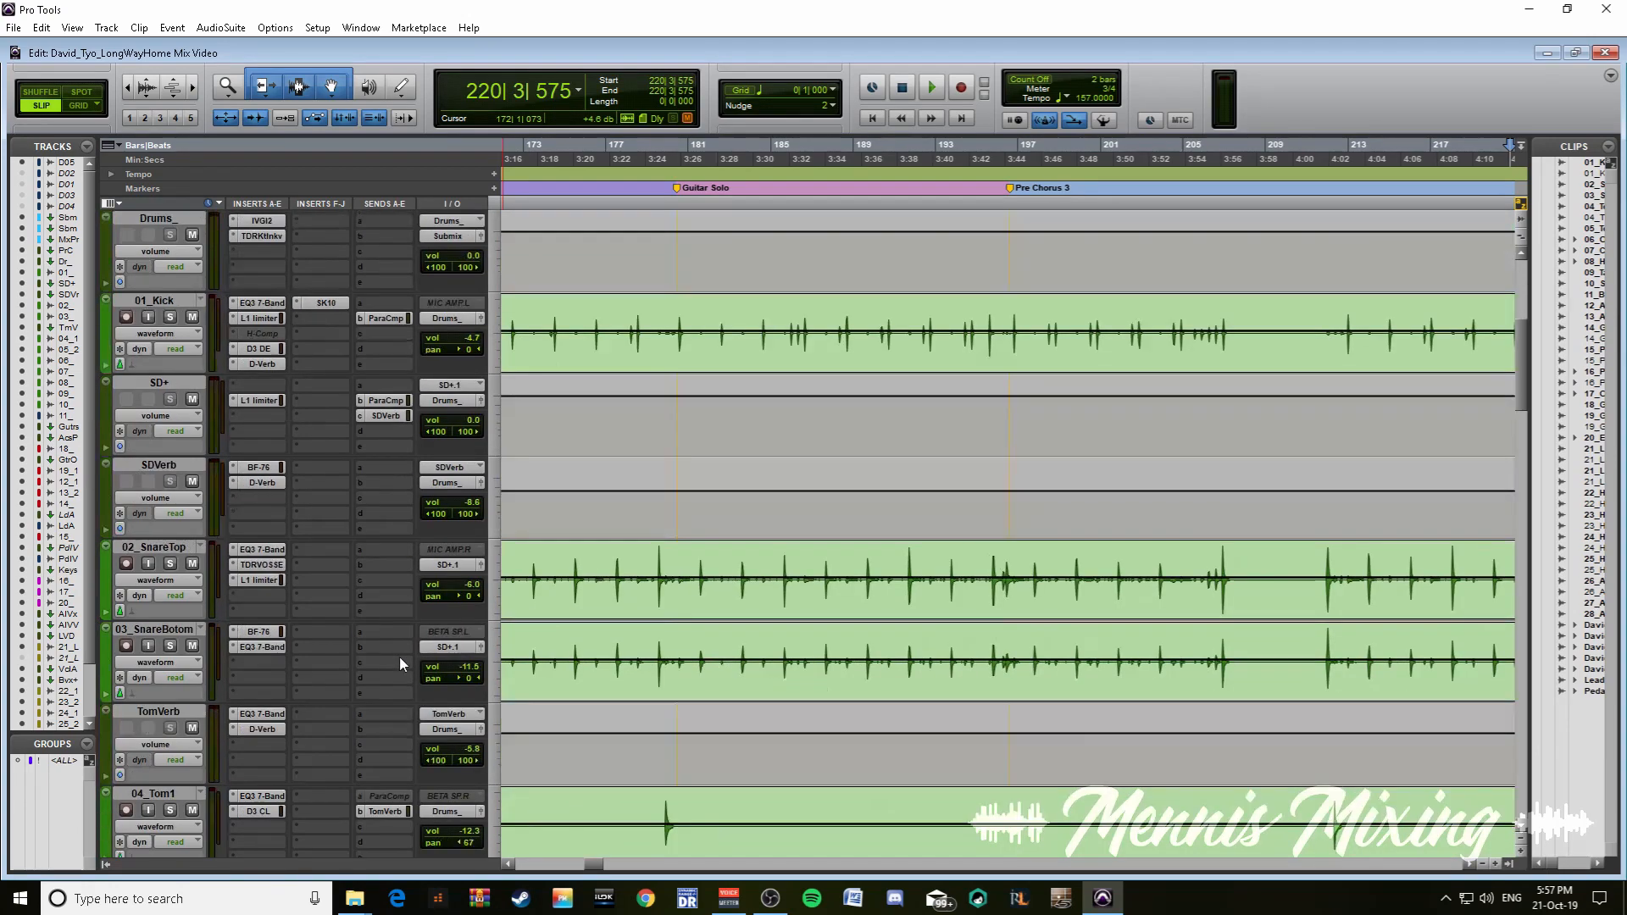
scroll(392, 673, down, 6)
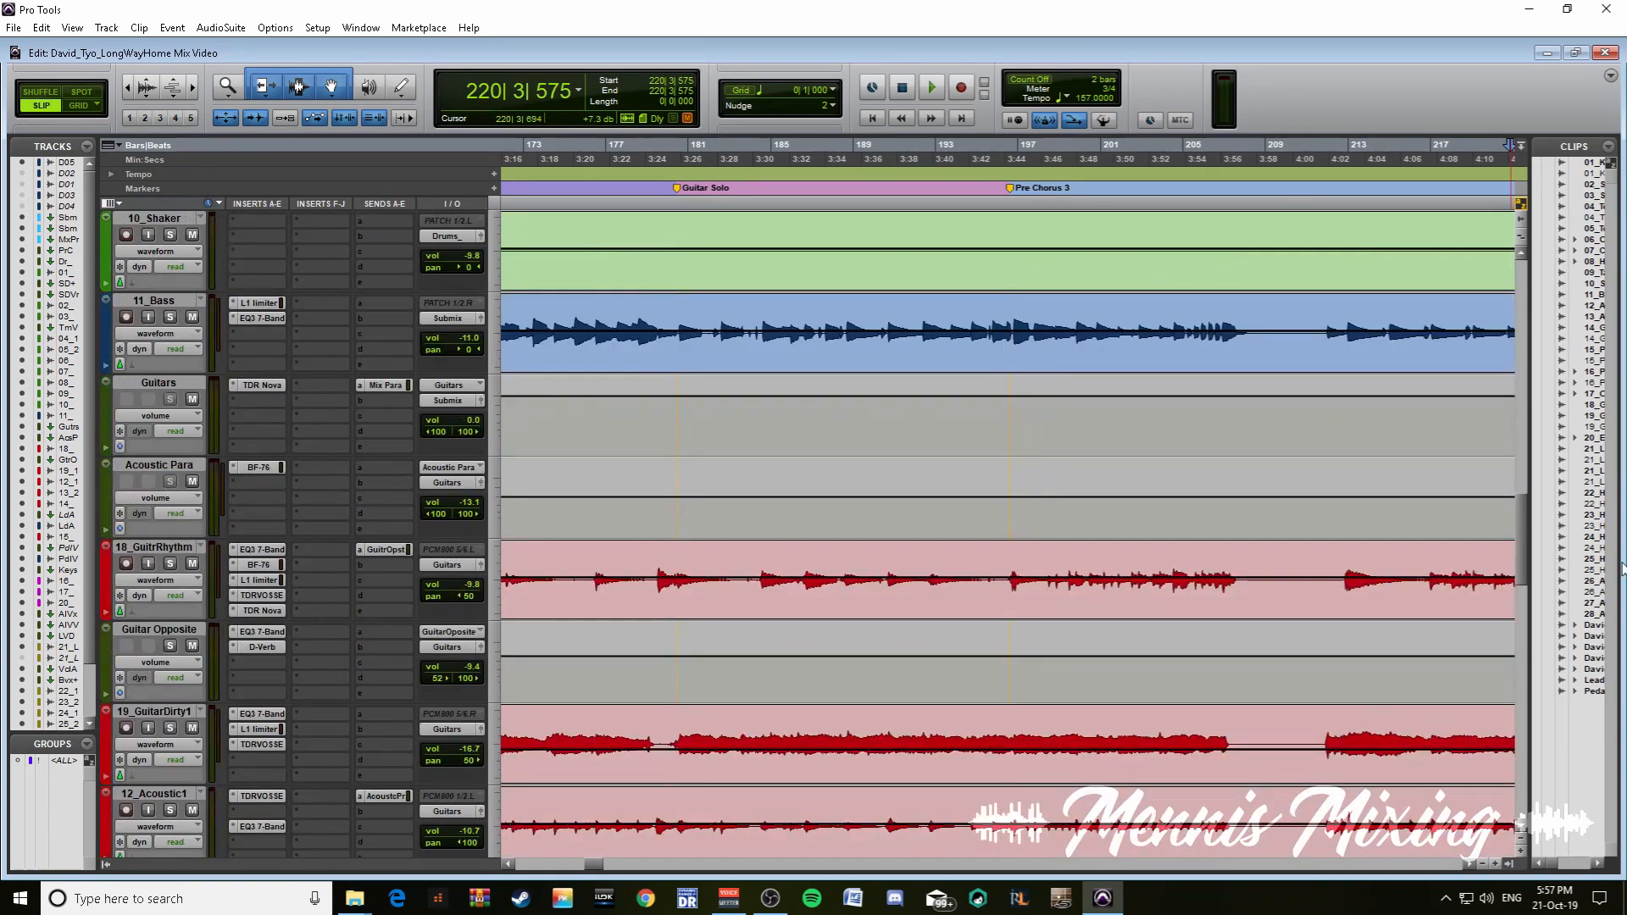
drag(1525, 535, 1548, 655)
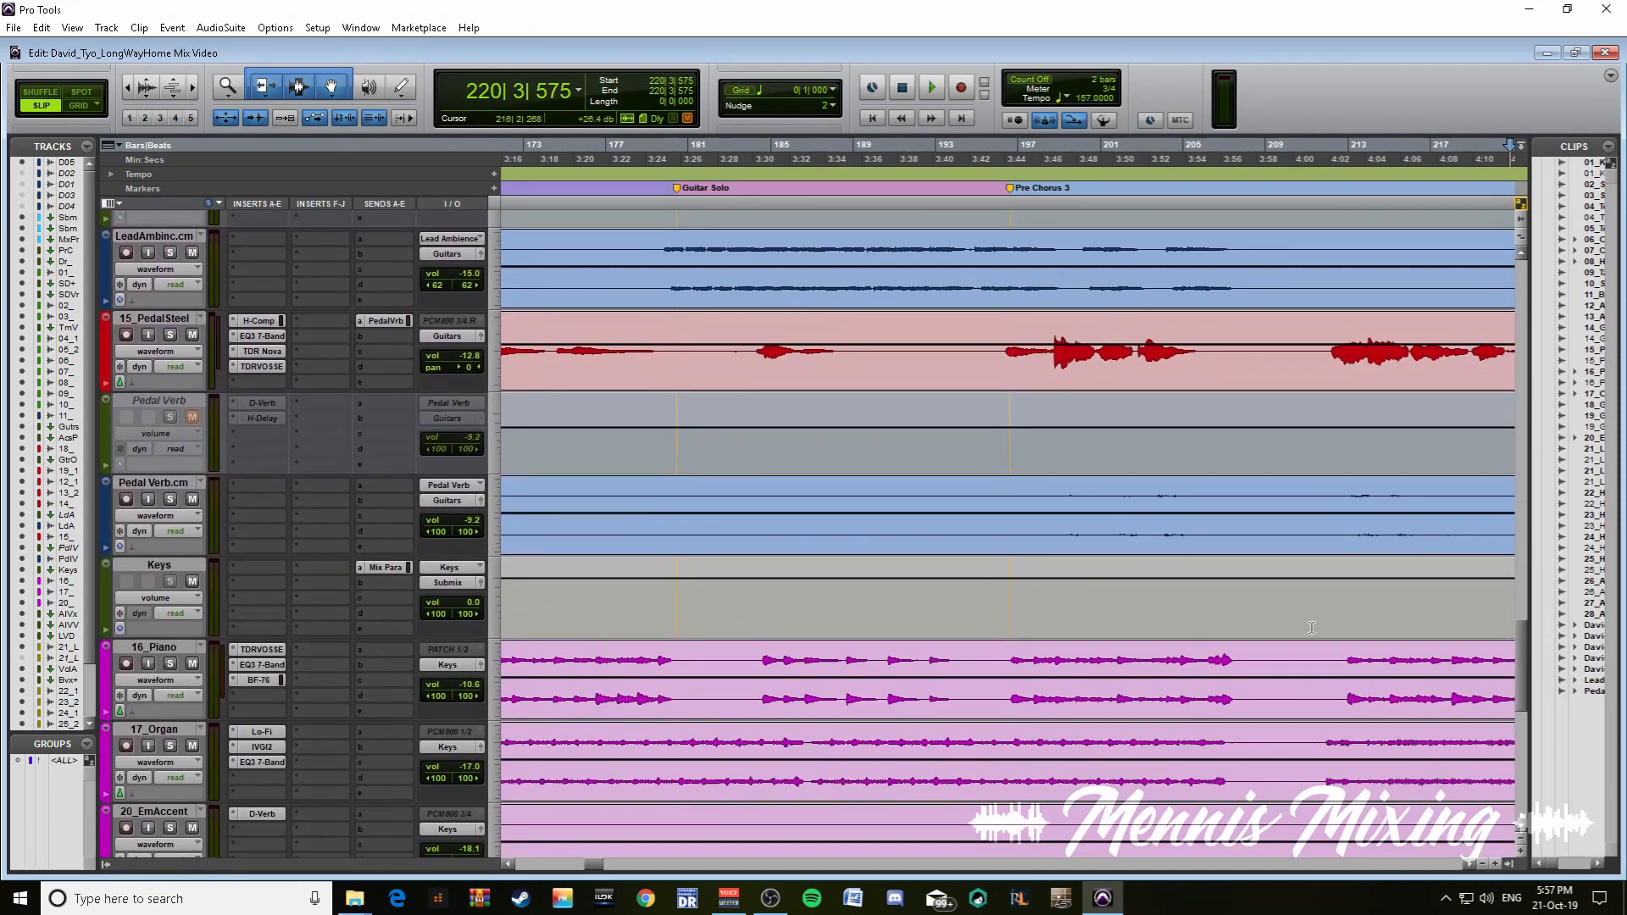
click(385, 567)
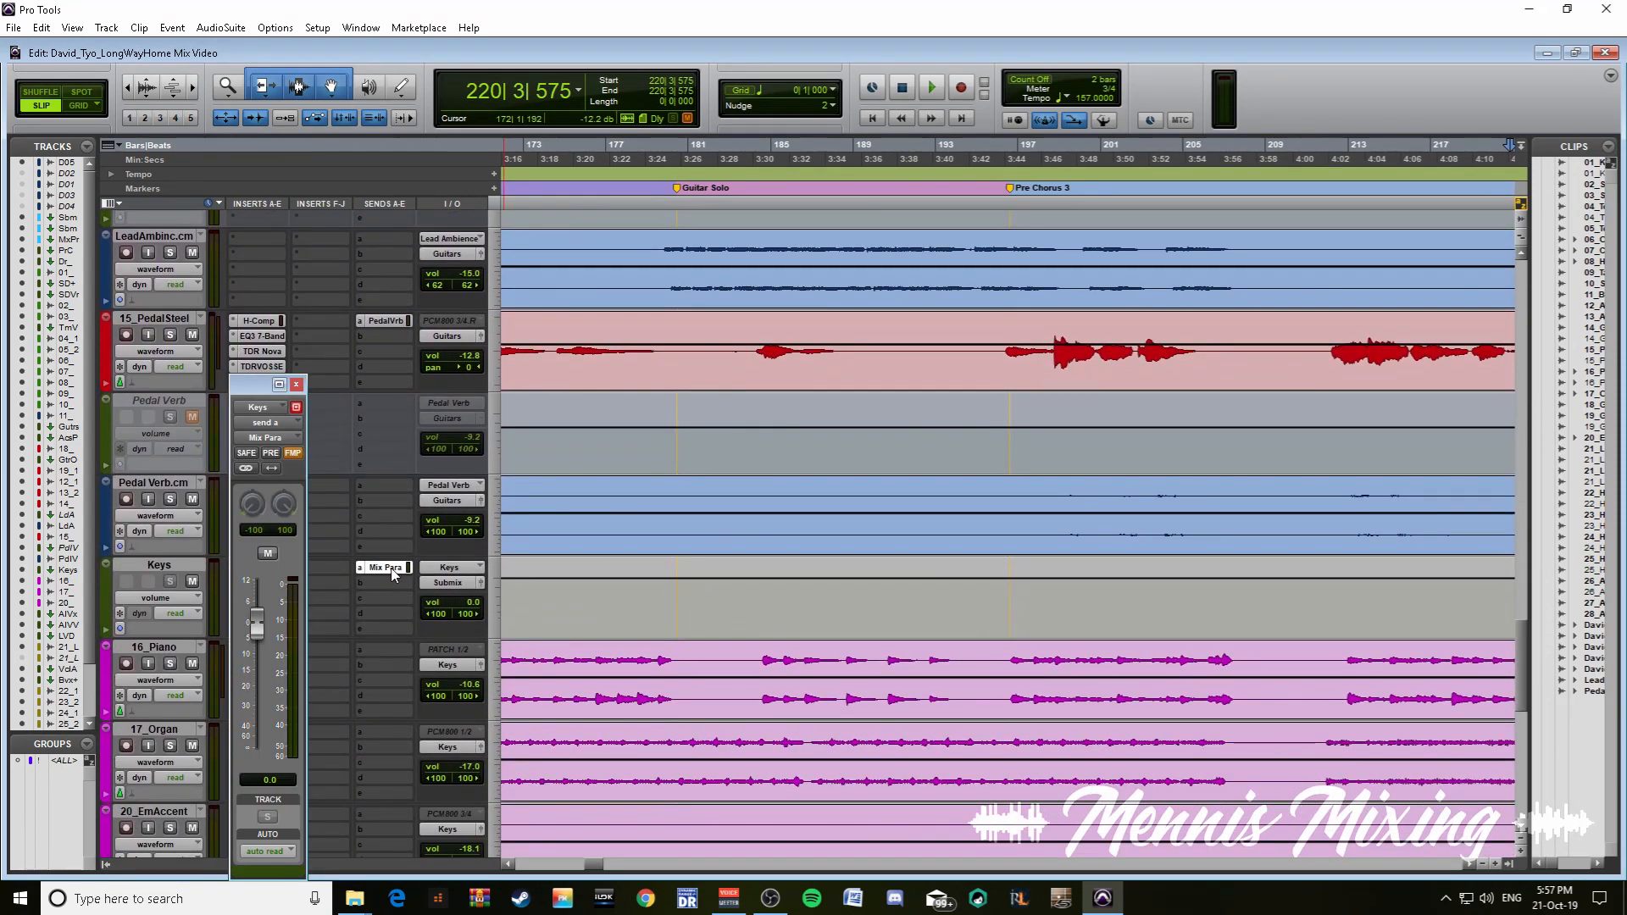
click(296, 385)
- Return to the mix buses at the session's start and examine Mix Para, Submix and the BF-76 insert on Mix Para
drag(1518, 657, 1532, 282)
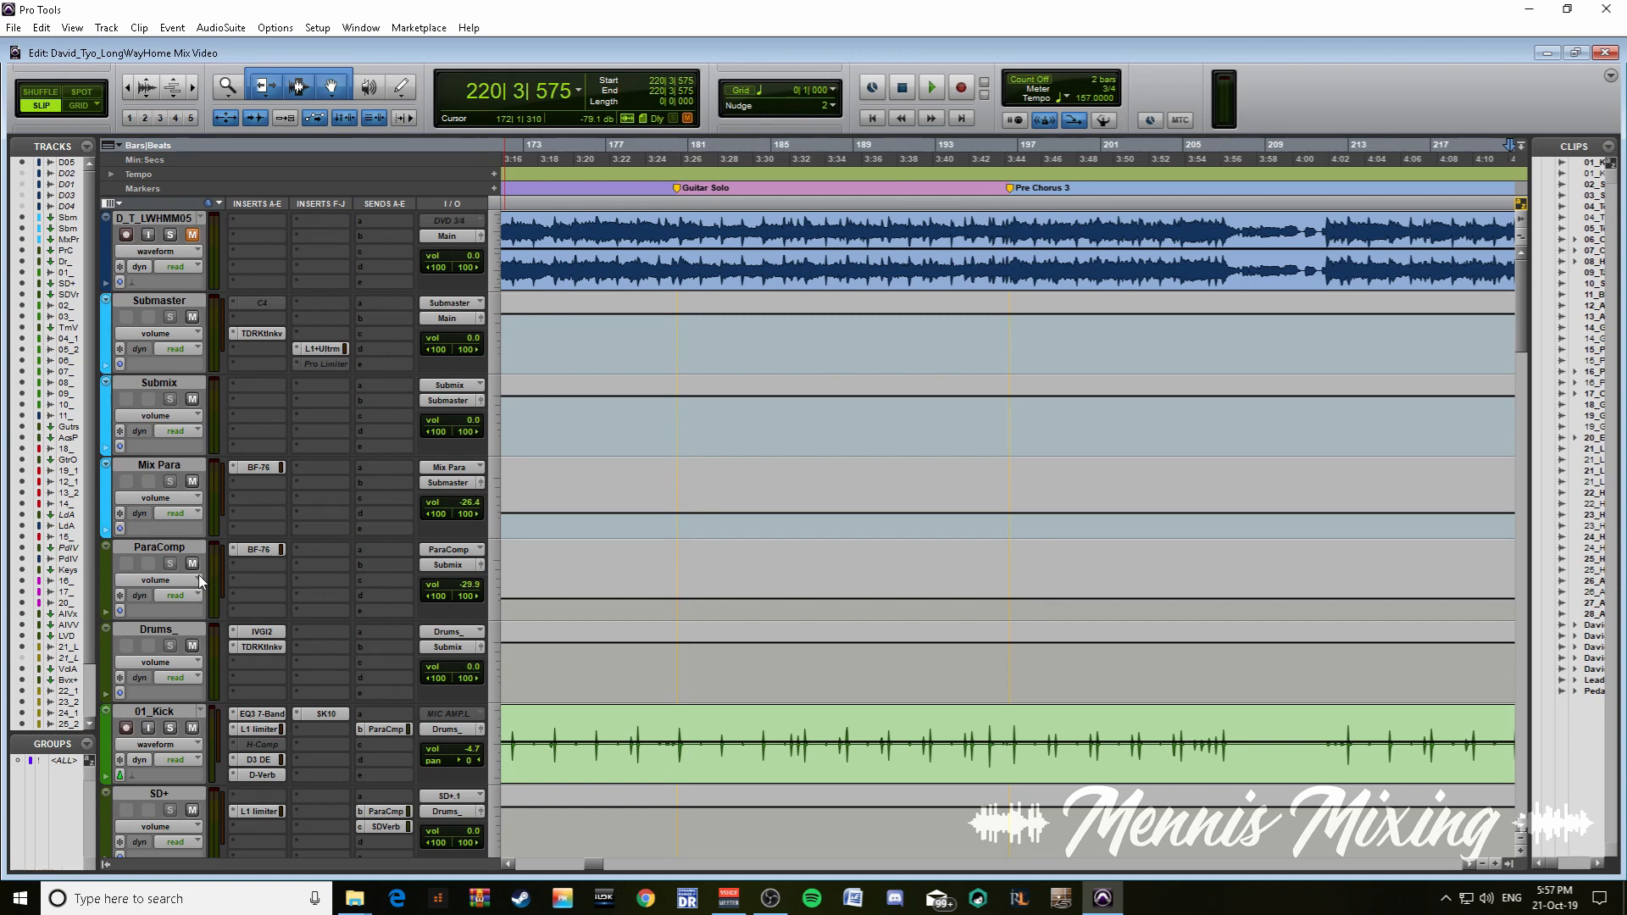
click(176, 464)
click(171, 381)
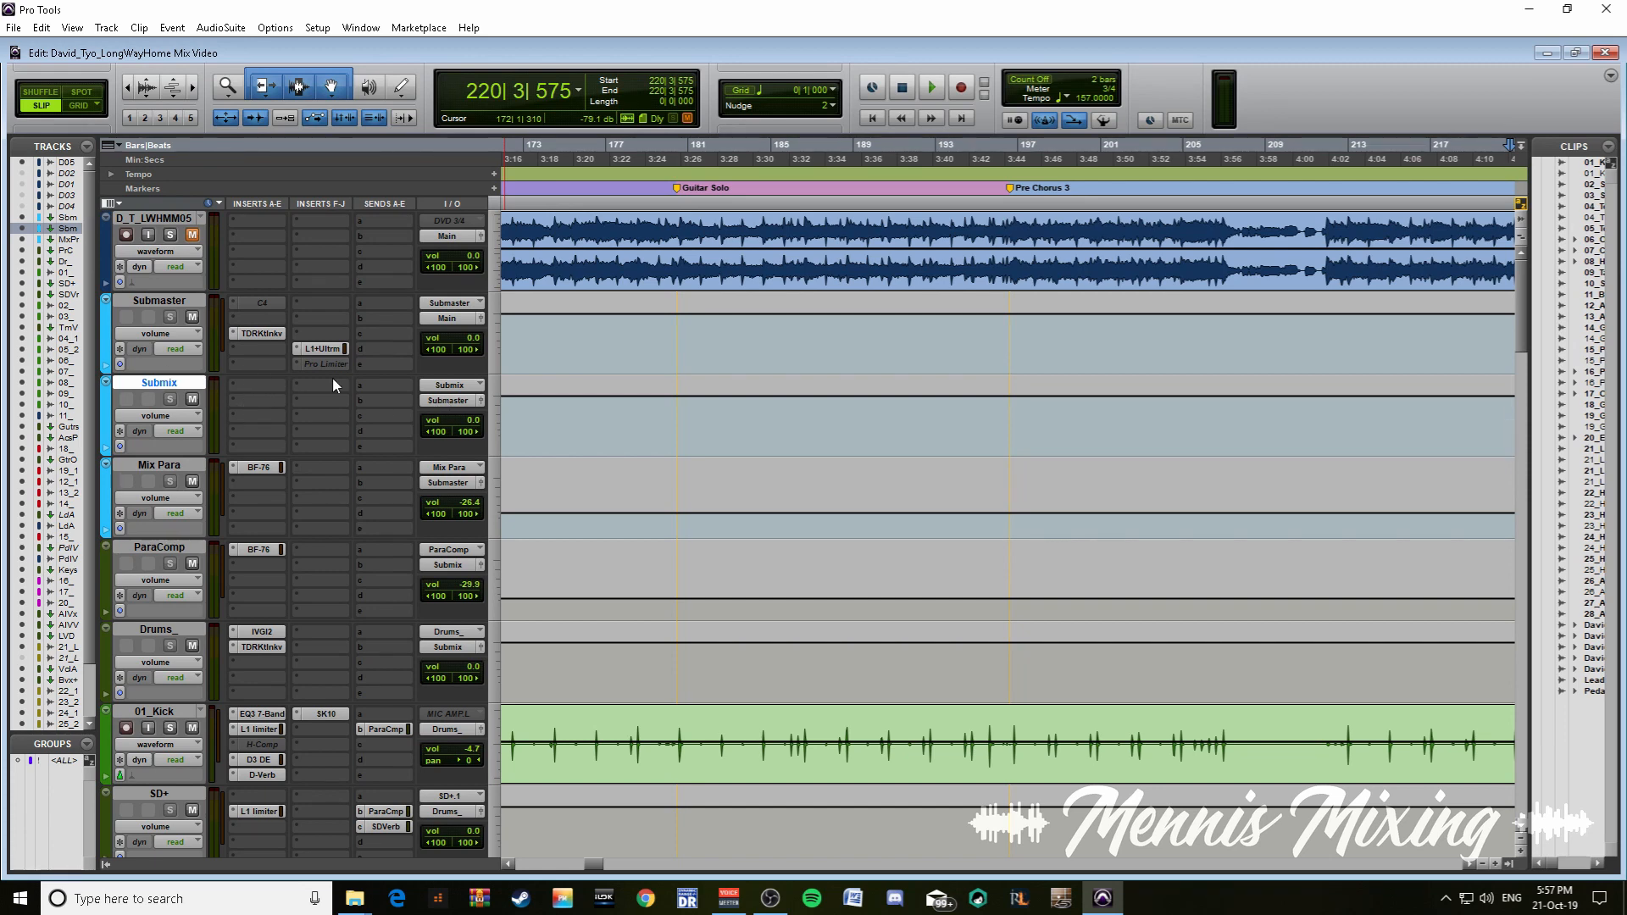
click(258, 467)
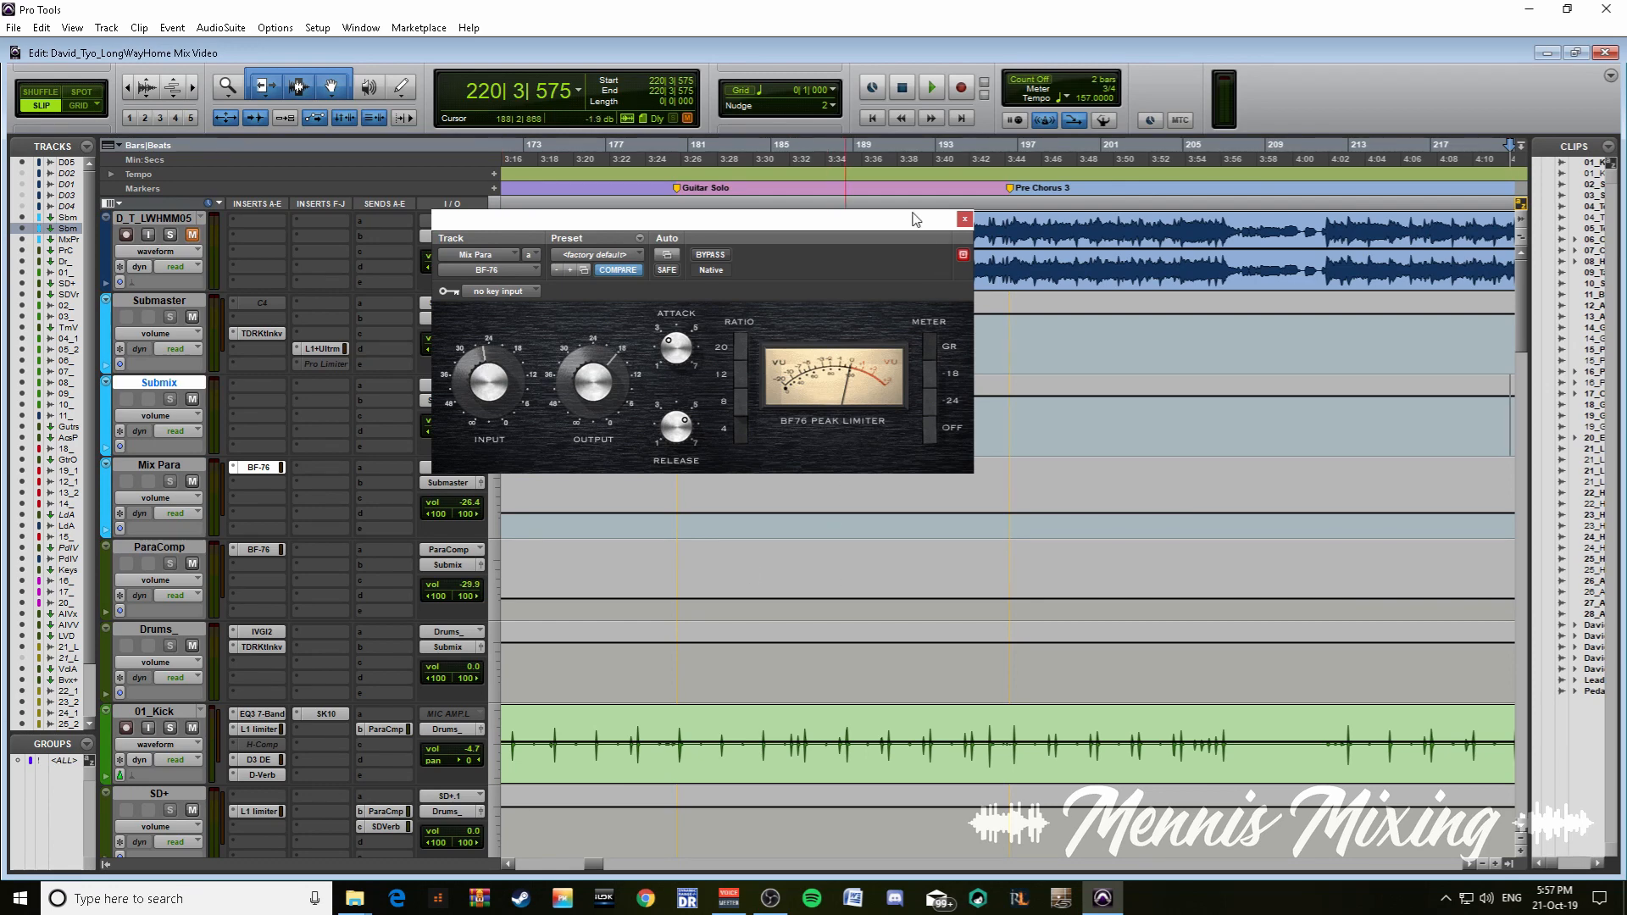
drag(914, 224, 1013, 316)
- Play the mix from the Guitar Solo marker while watching the BF-76 meter on Mix Para, and stop playback
key(ctrl+bracketleft)
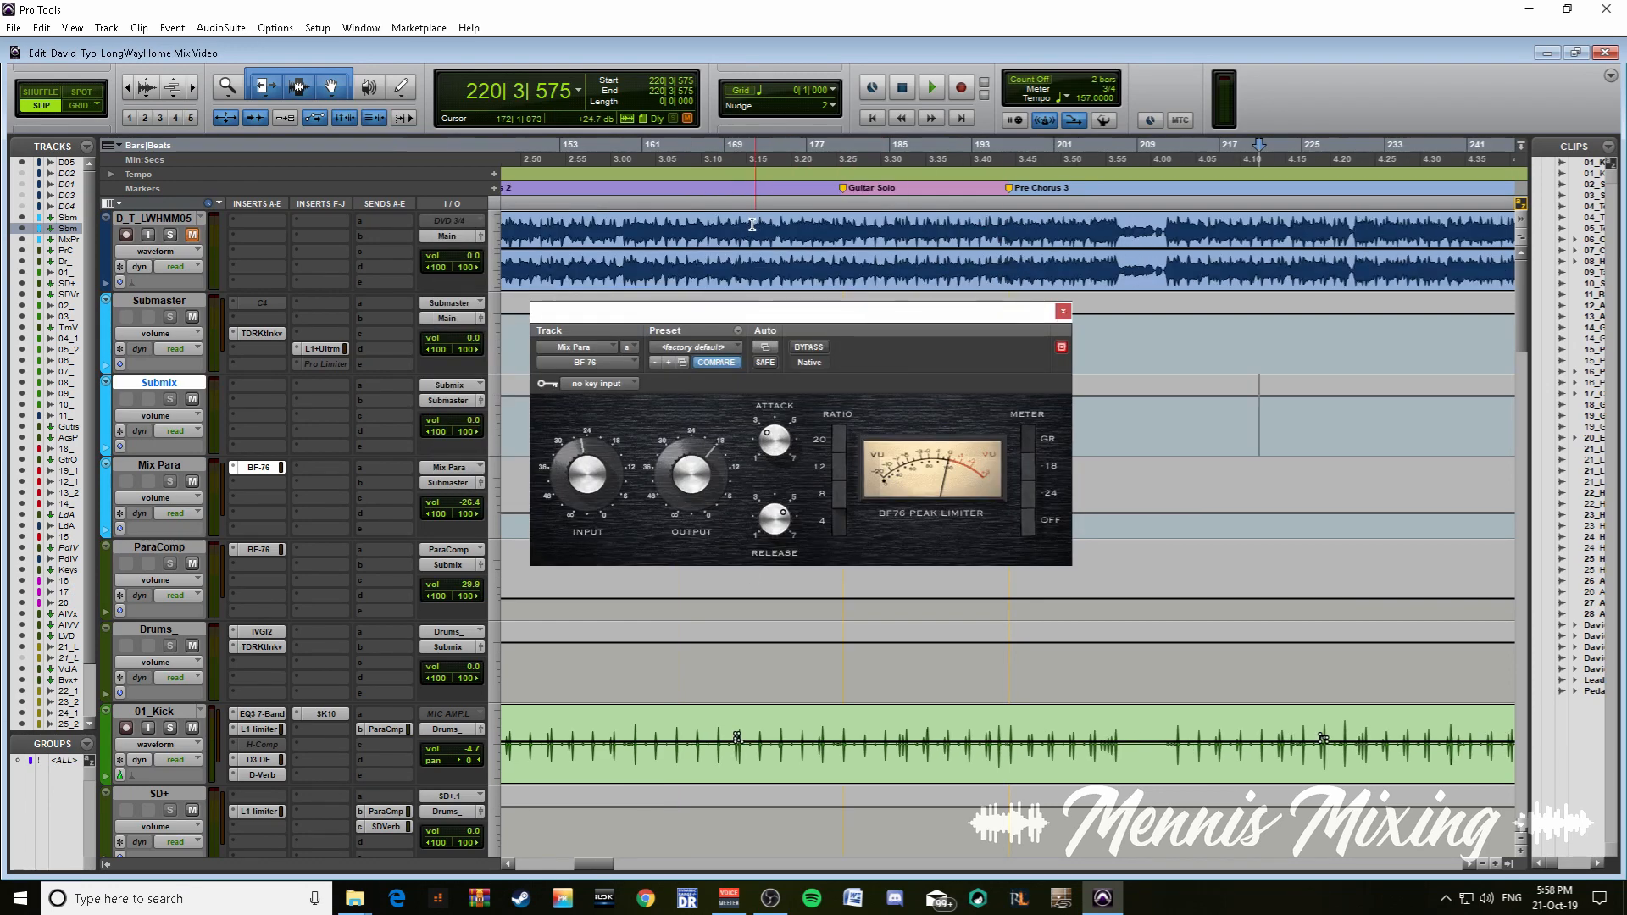
click(841, 218)
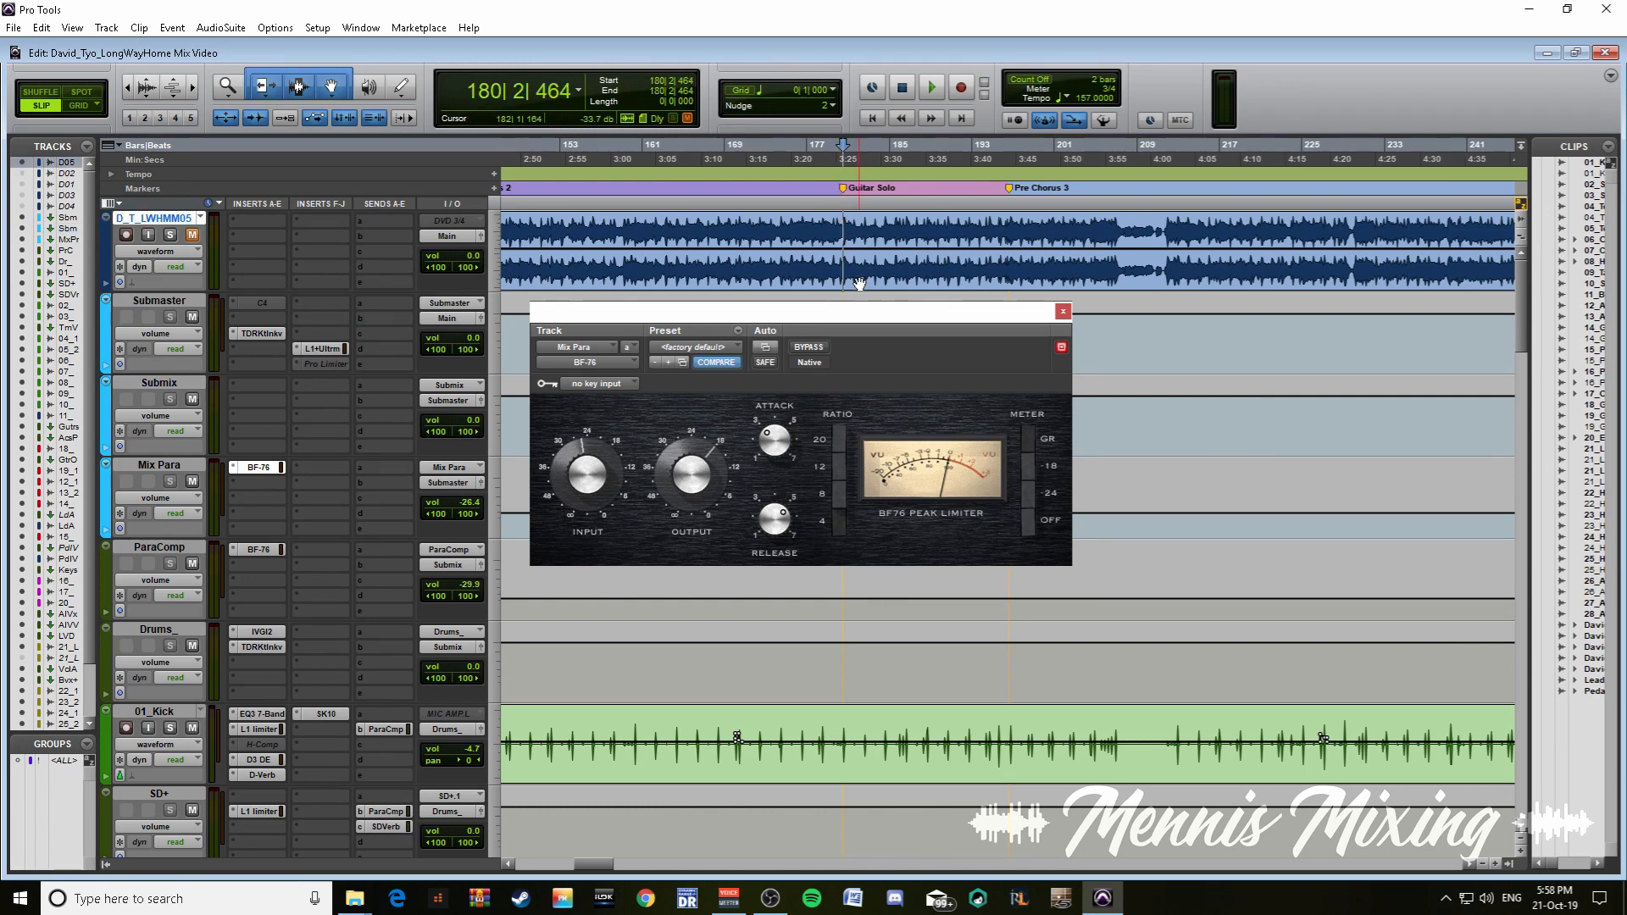
key(space)
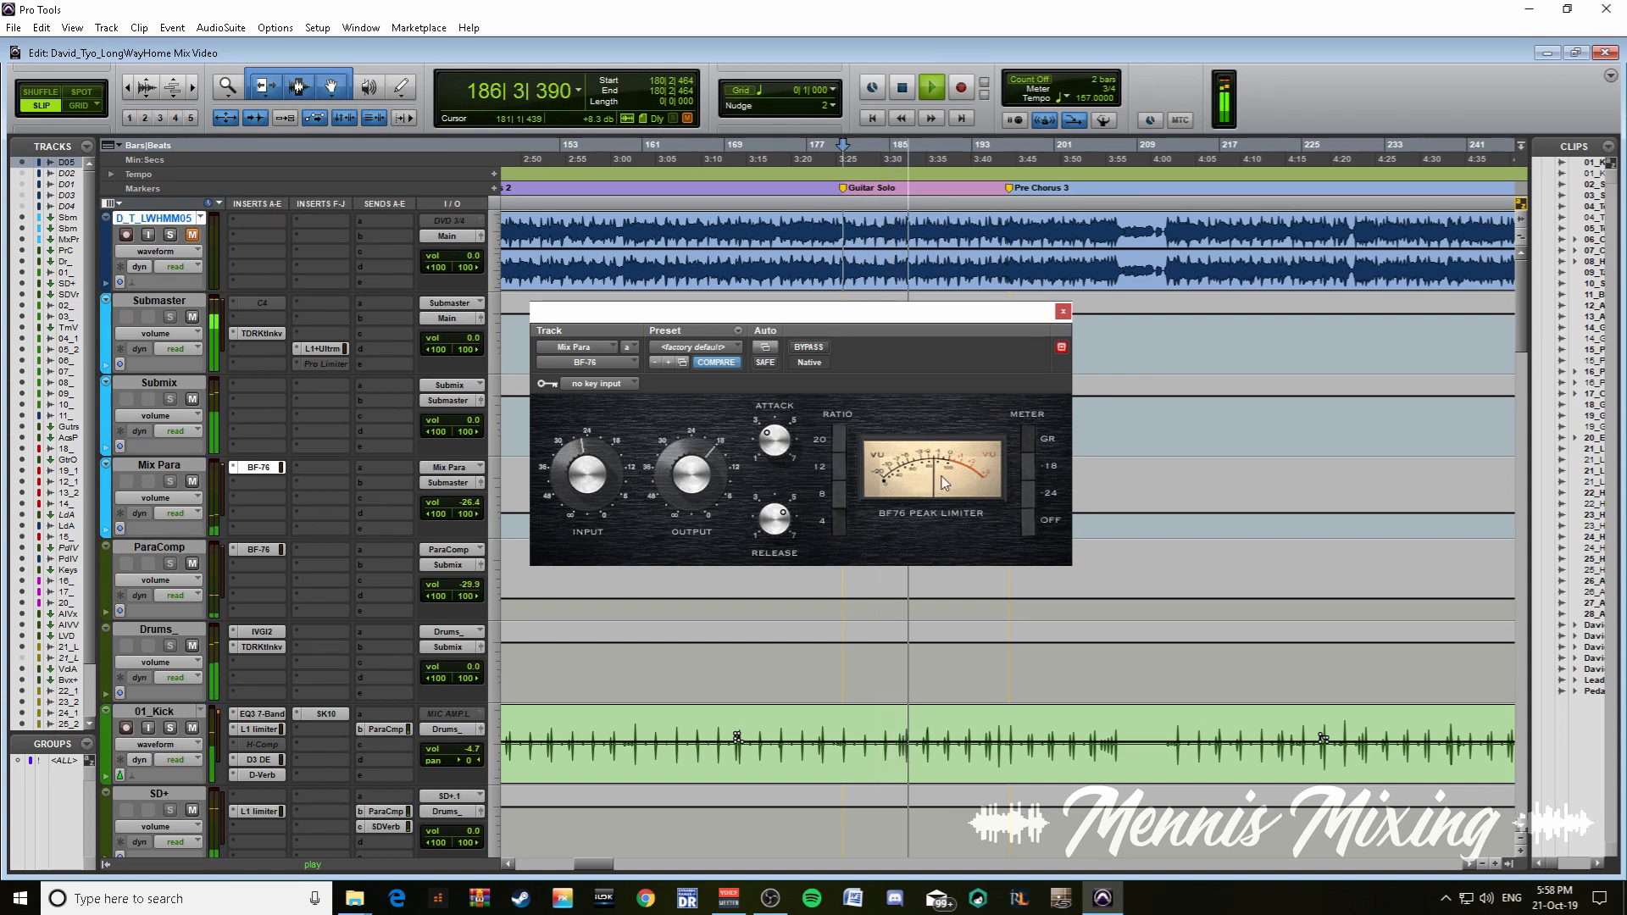
key(space)
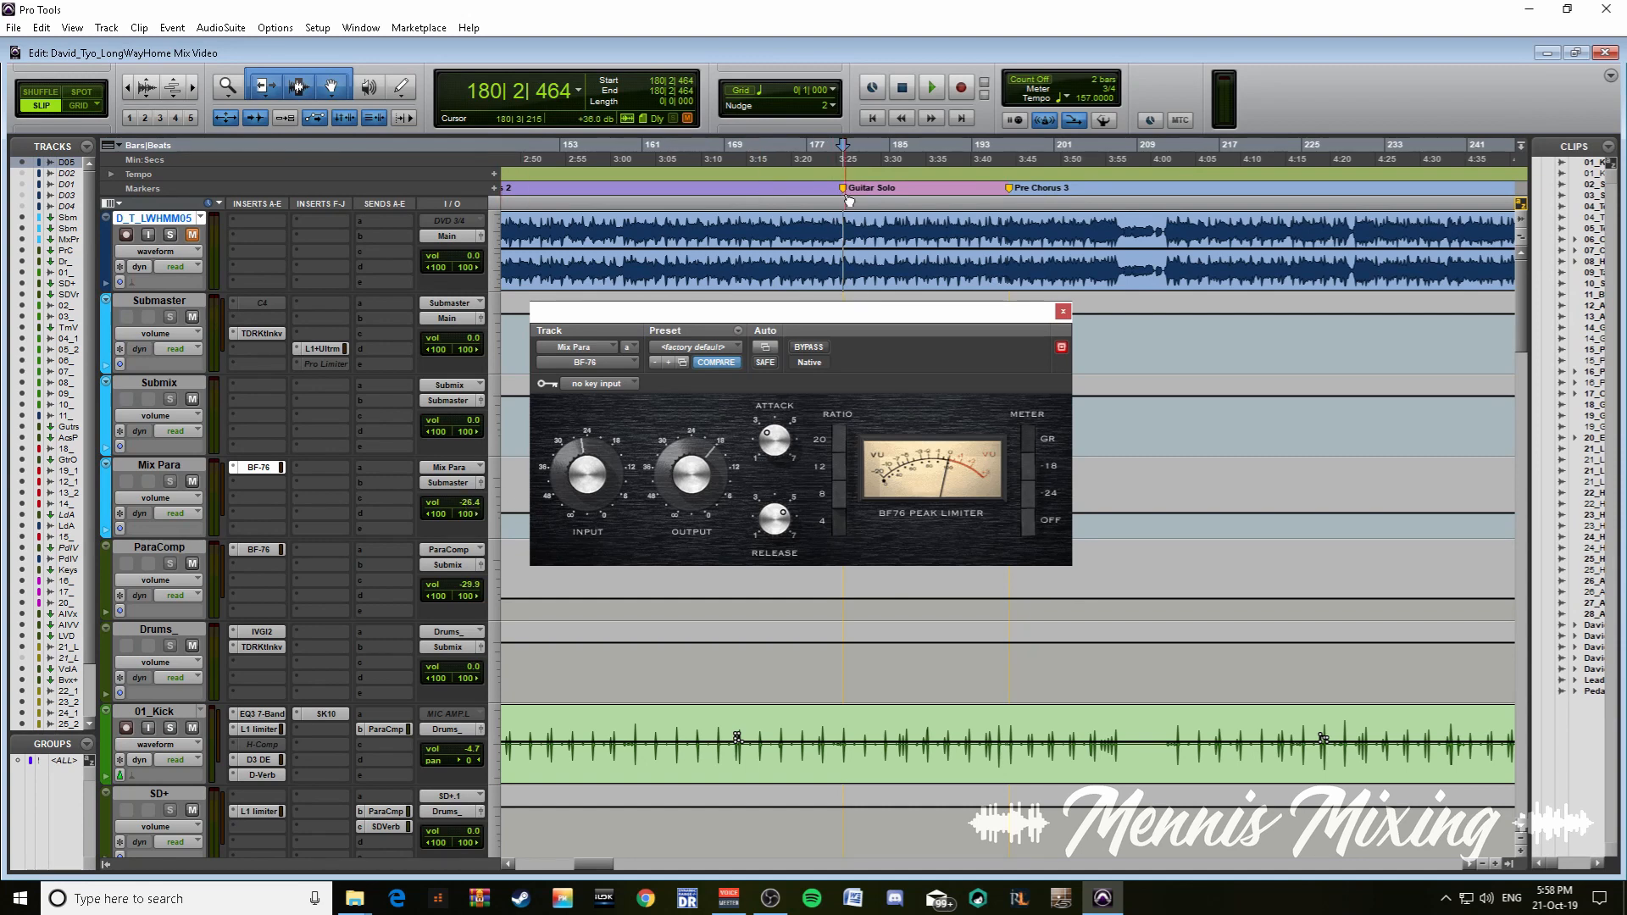
- Select the Guitar Solo section up to Pre Chorus 3 and play it, comparing Mix Para muted and unmuted
shift+click(1013, 189)
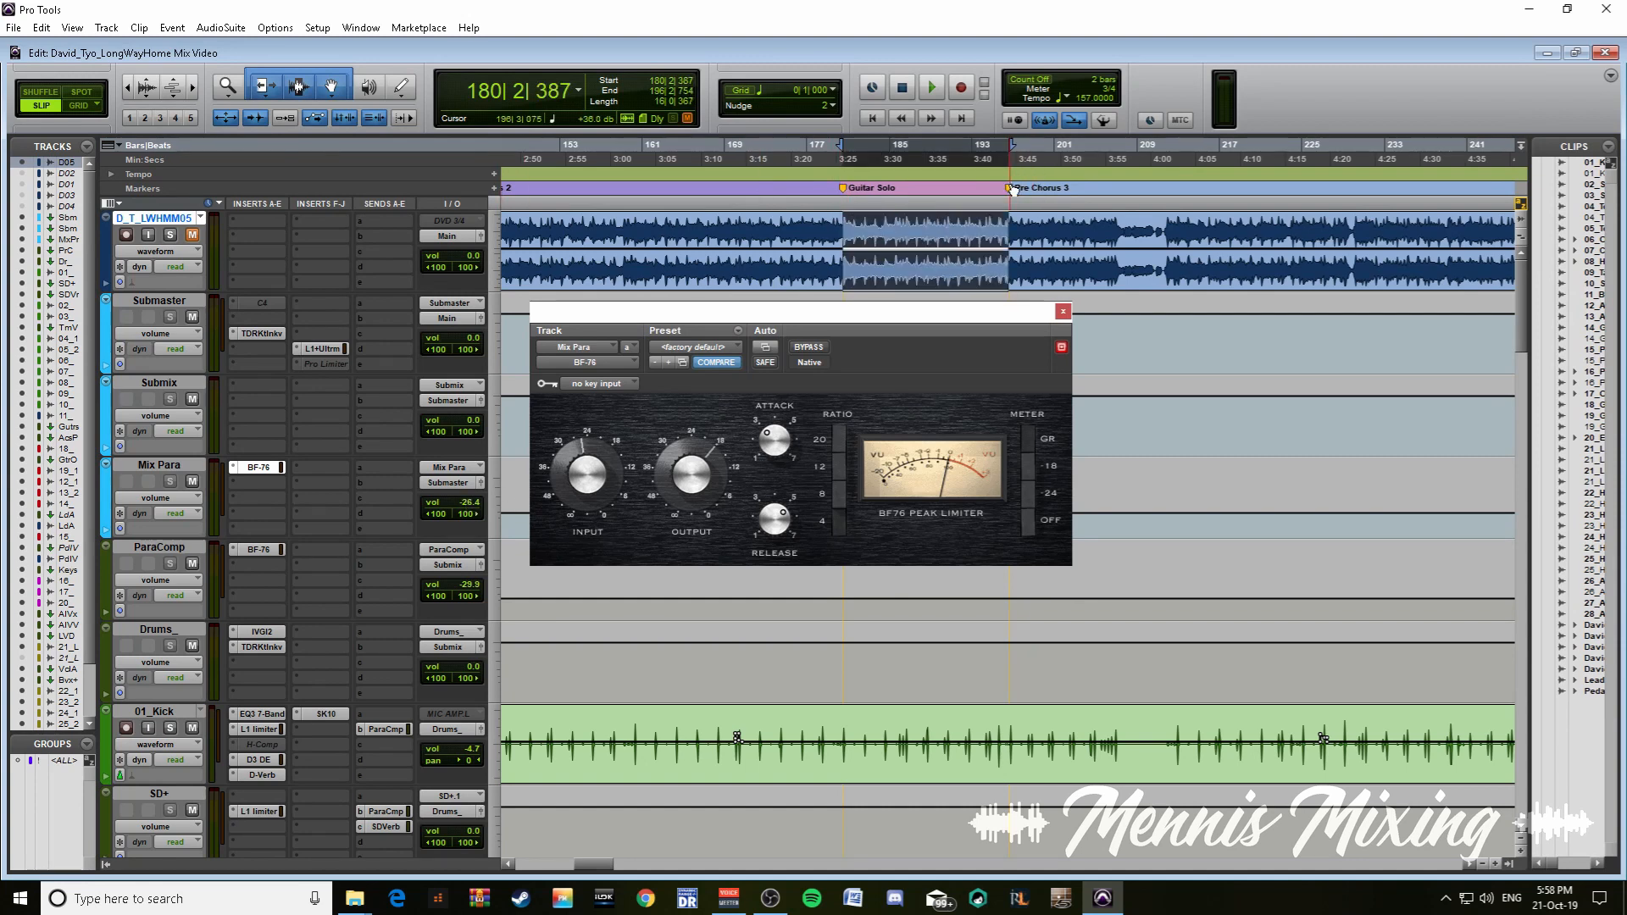
key(space)
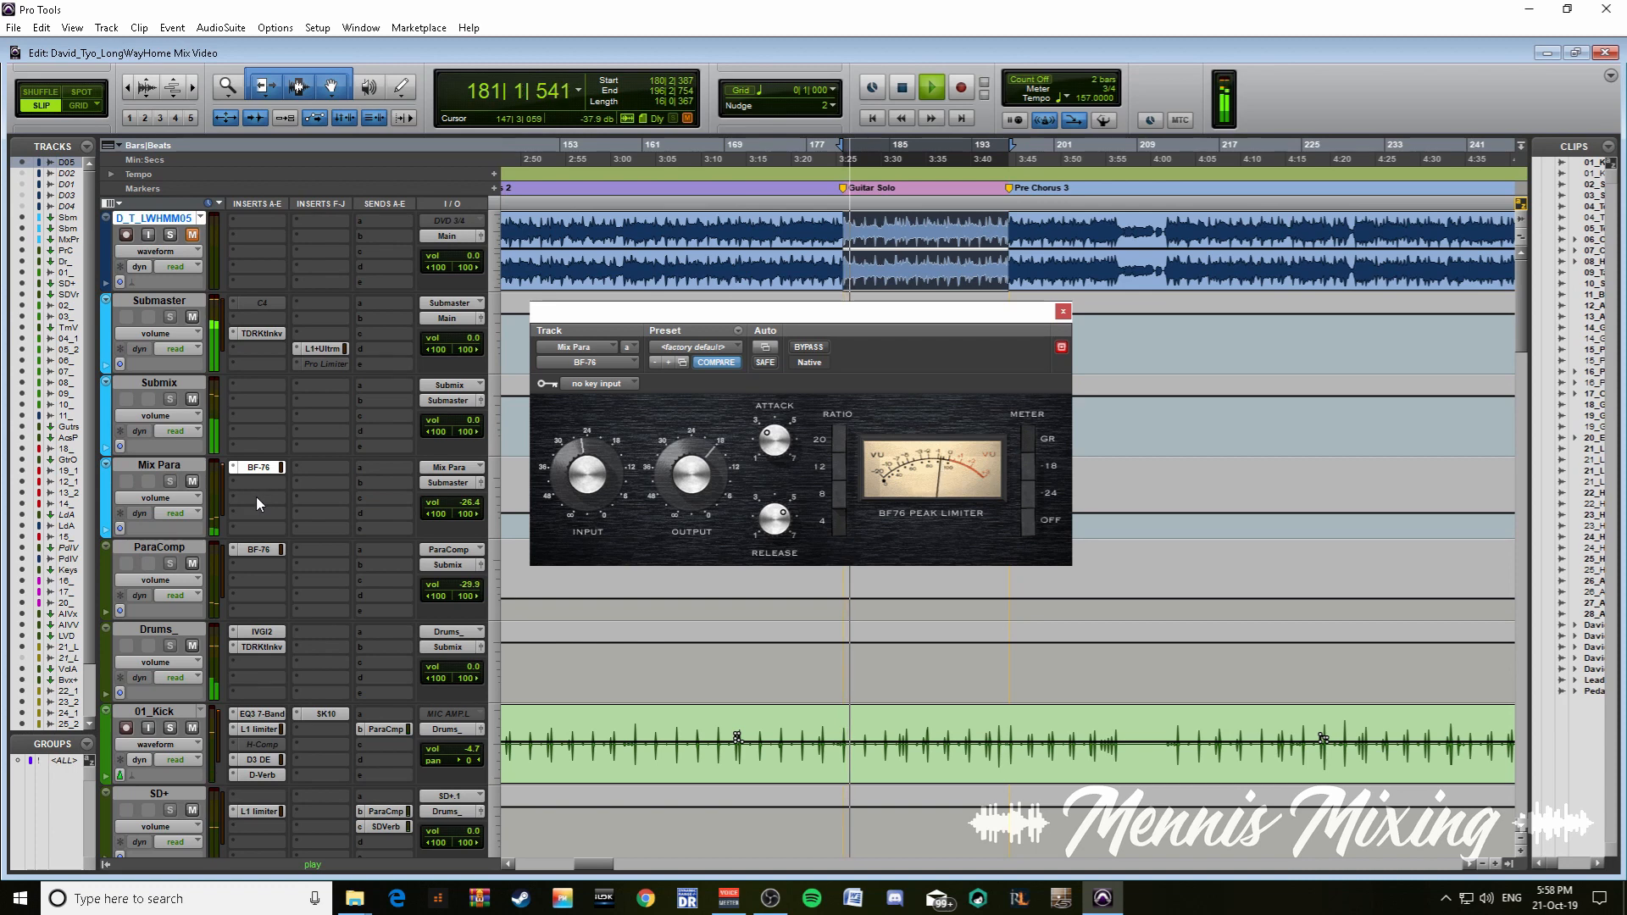
click(193, 483)
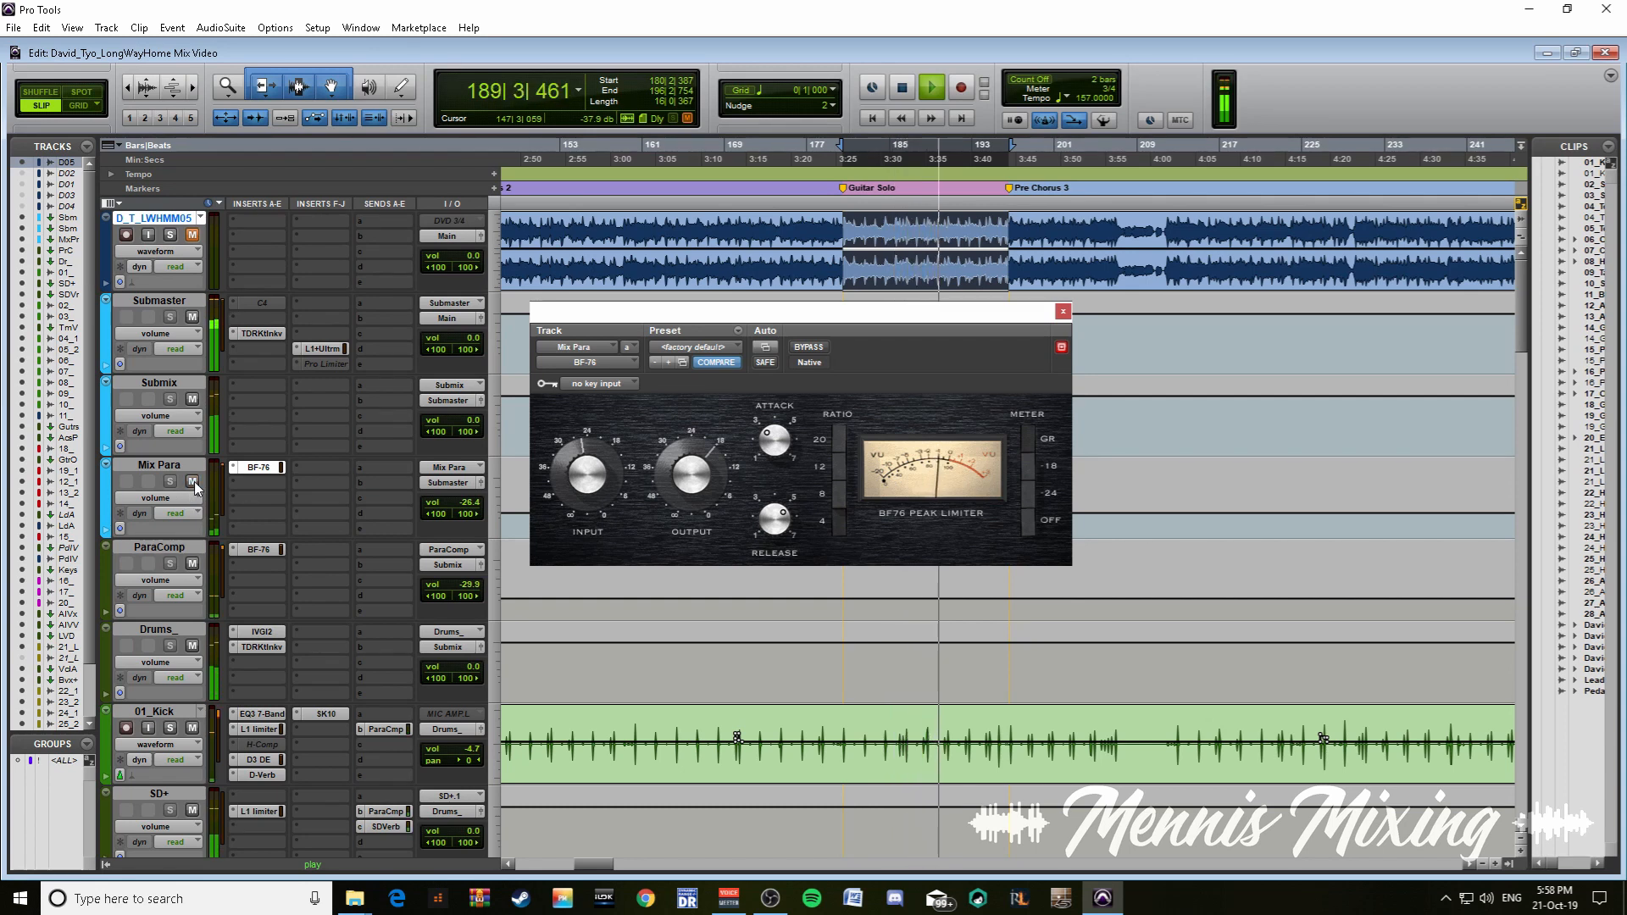
key(space)
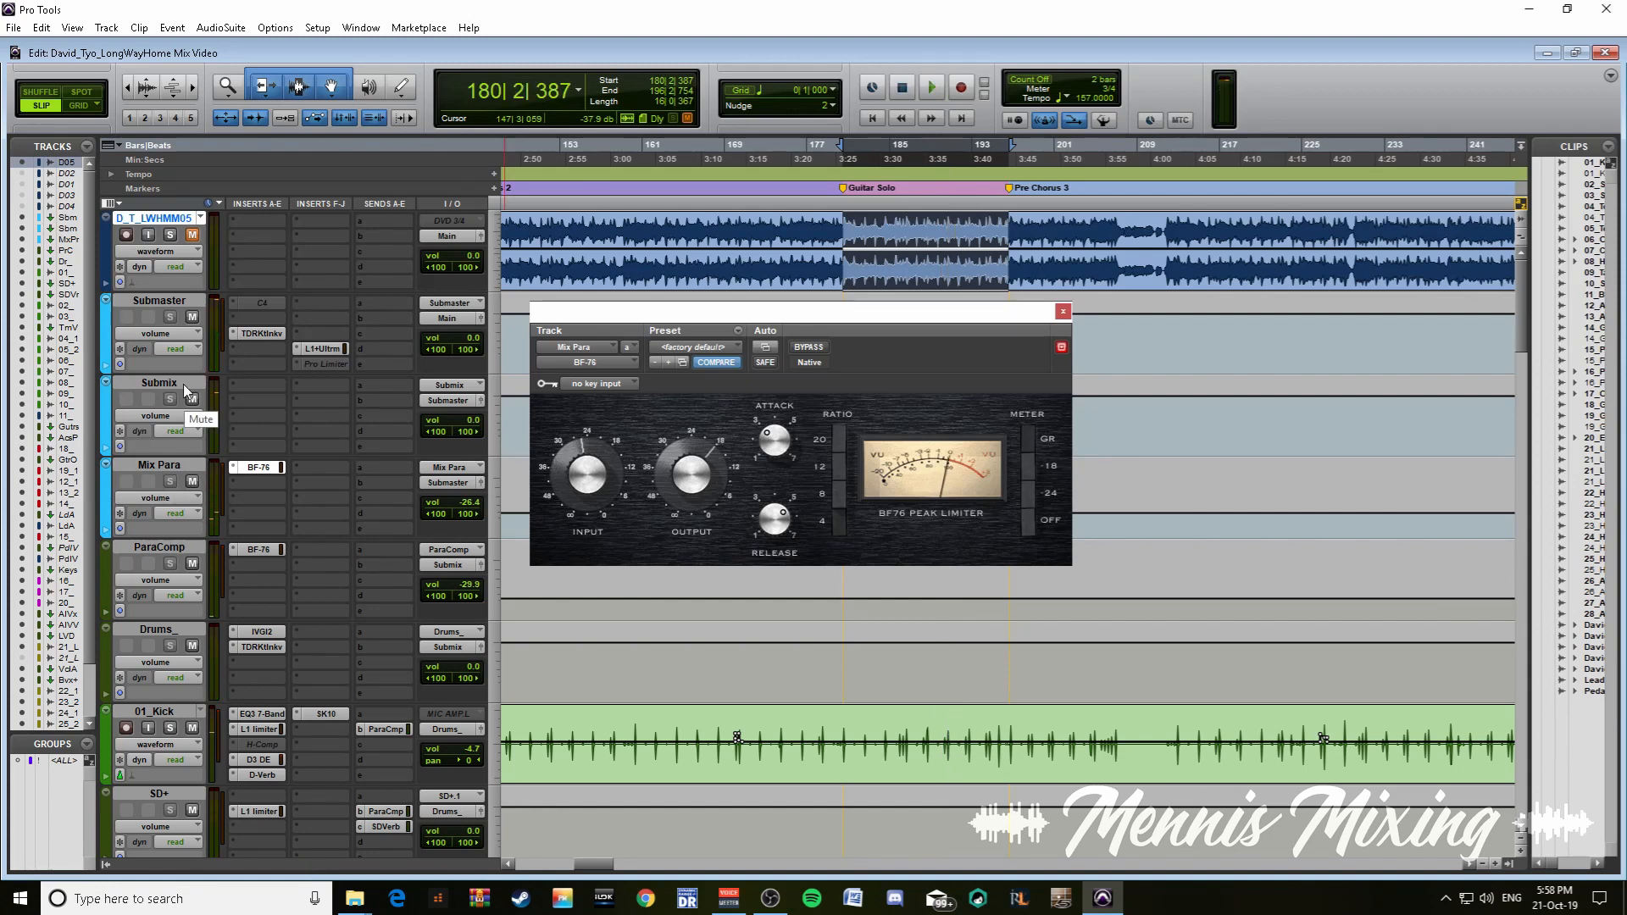
- Insert a stereo FabFilter Pro-MB between the C4 and TDR Kotelnikov on the Submaster track
click(258, 305)
click(255, 303)
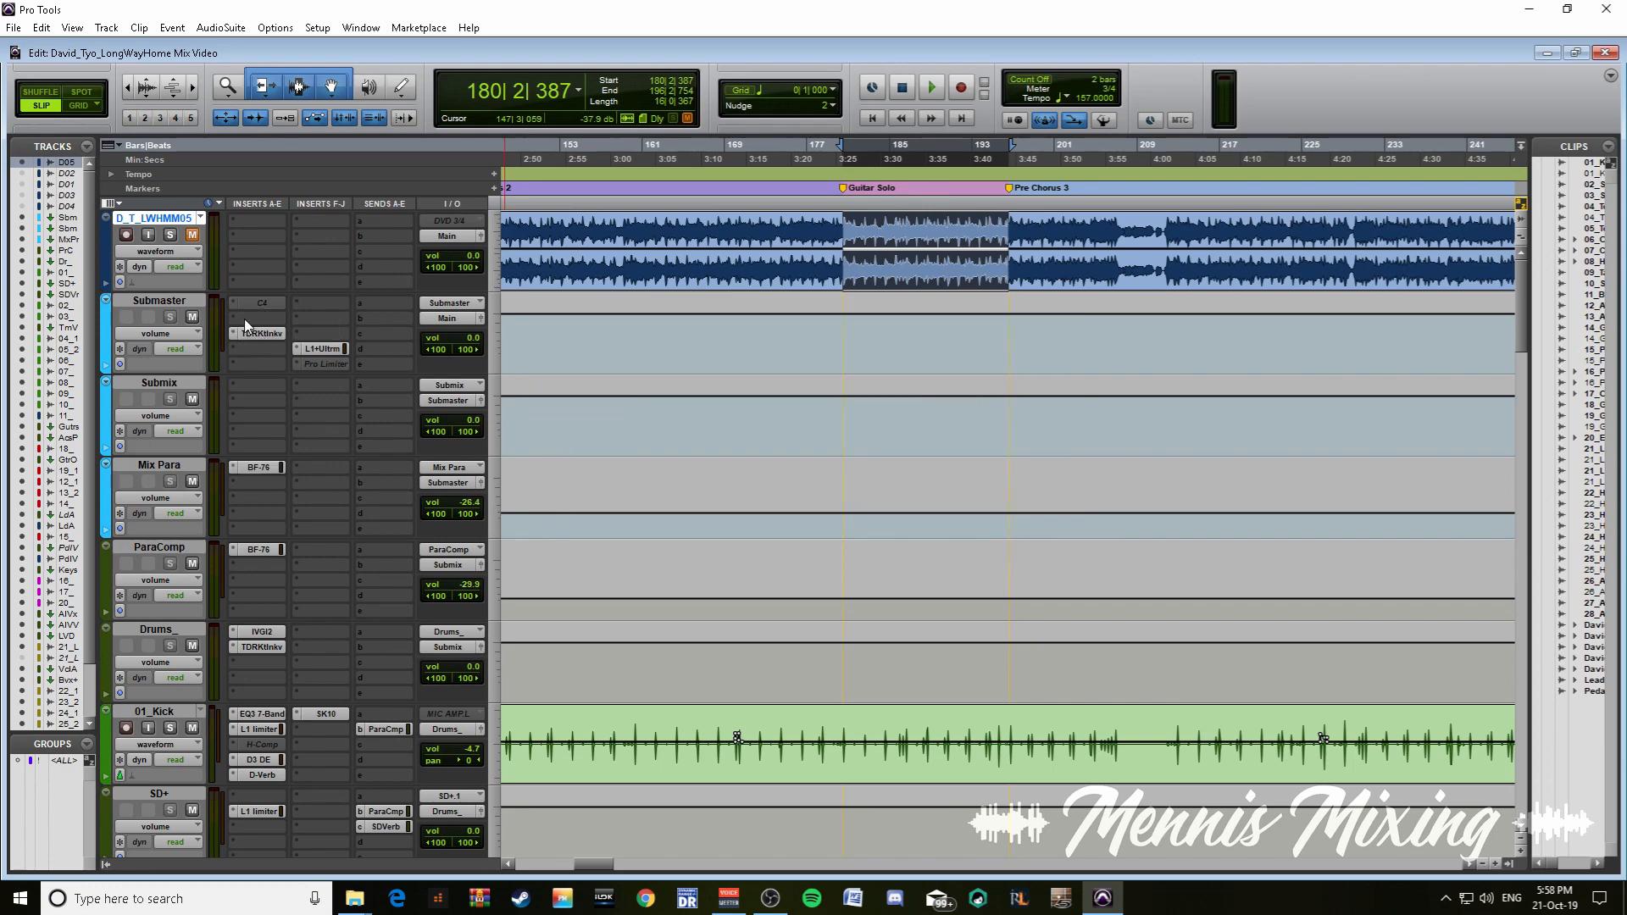
click(301, 334)
mouse_move(433, 344)
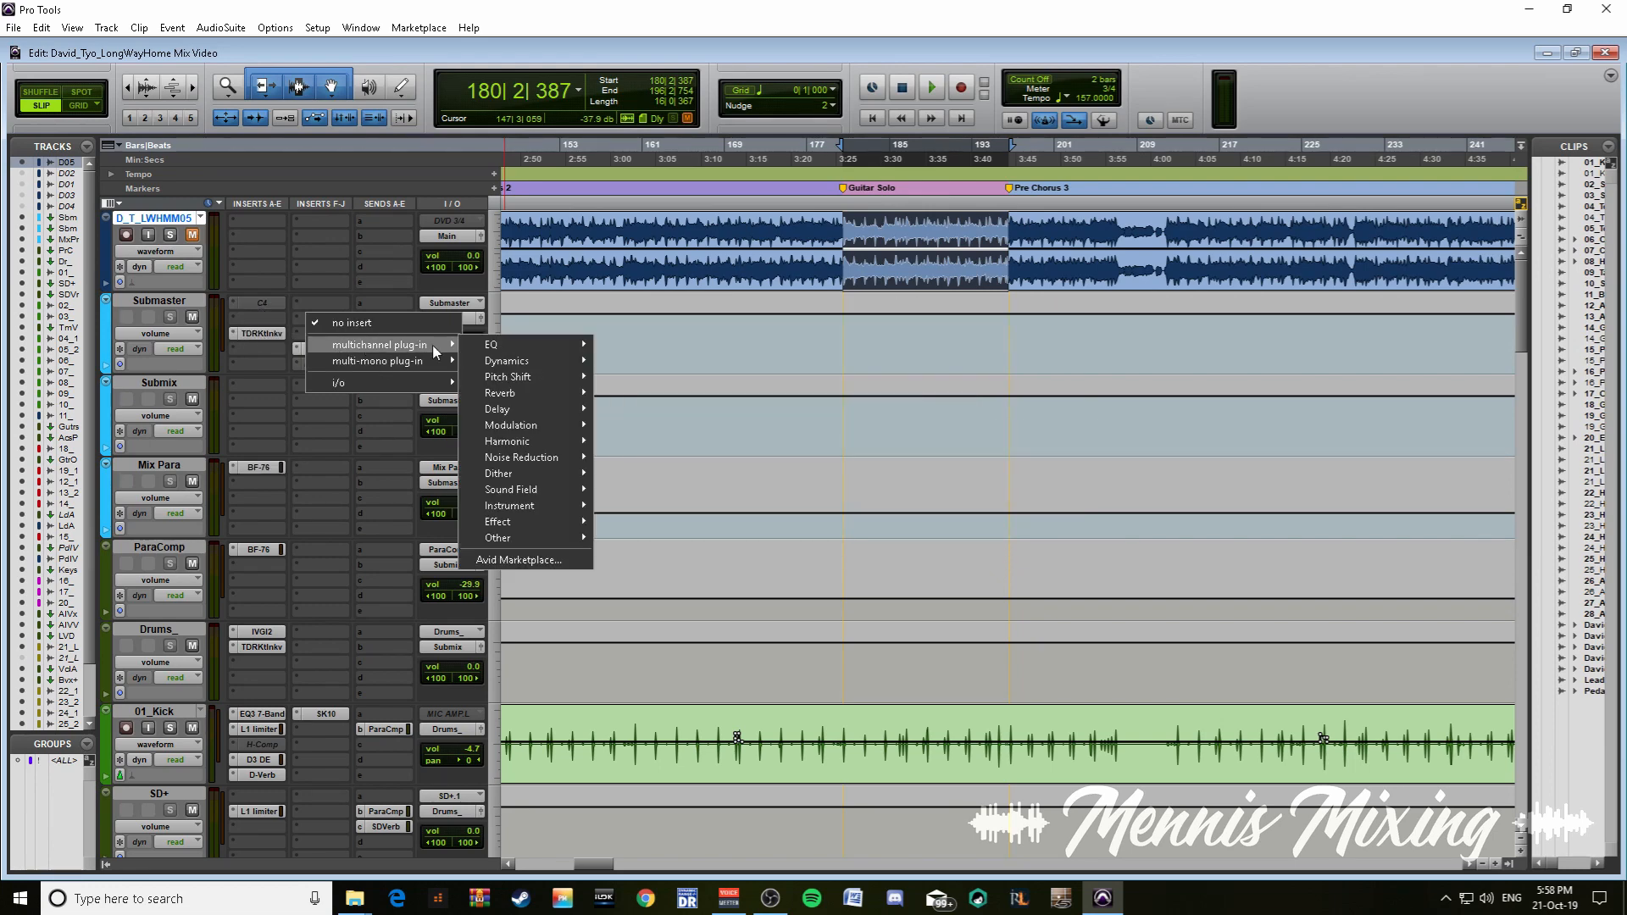
mouse_move(554, 364)
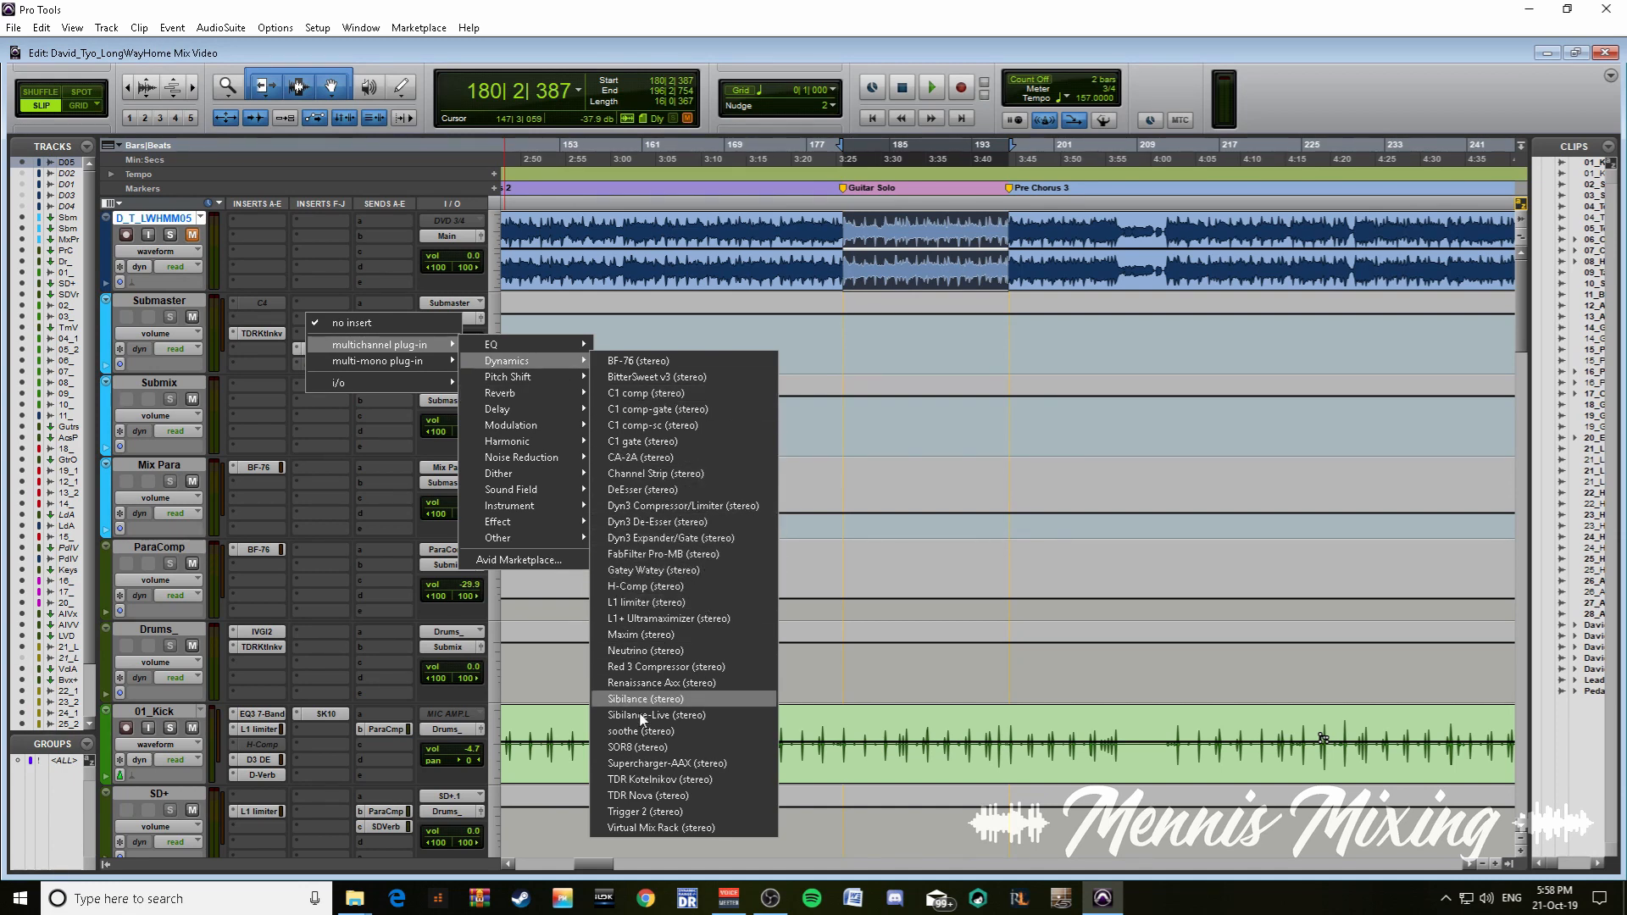
click(683, 553)
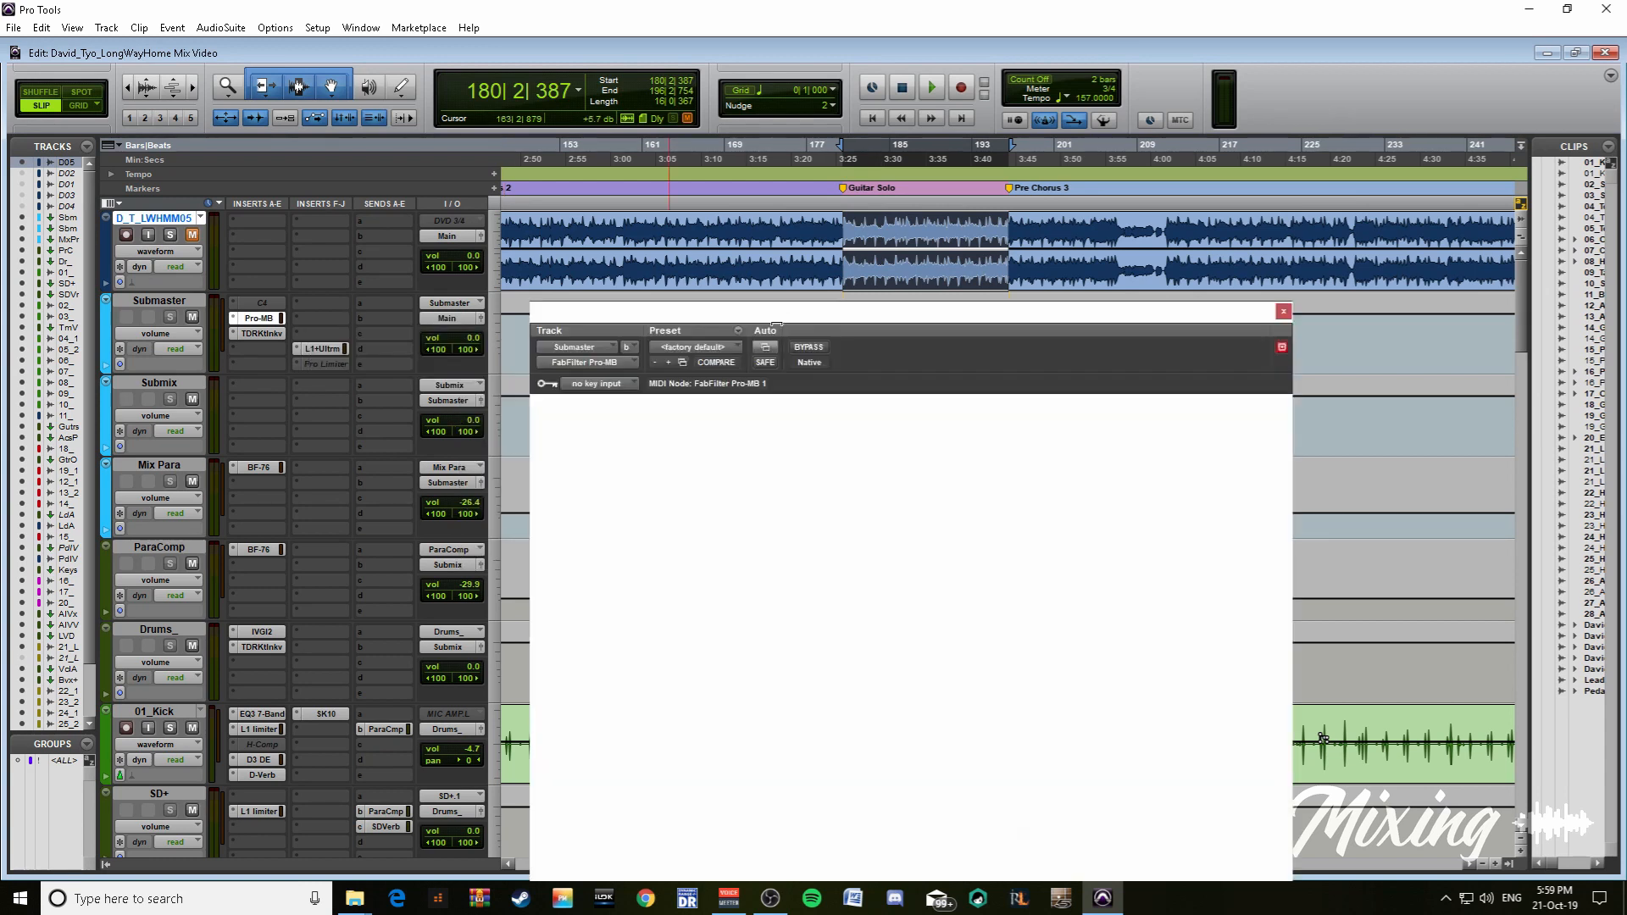
- Load the Mennis MixBus preset in the Submaster's FabFilter Pro-MB
drag(956, 327, 933, 232)
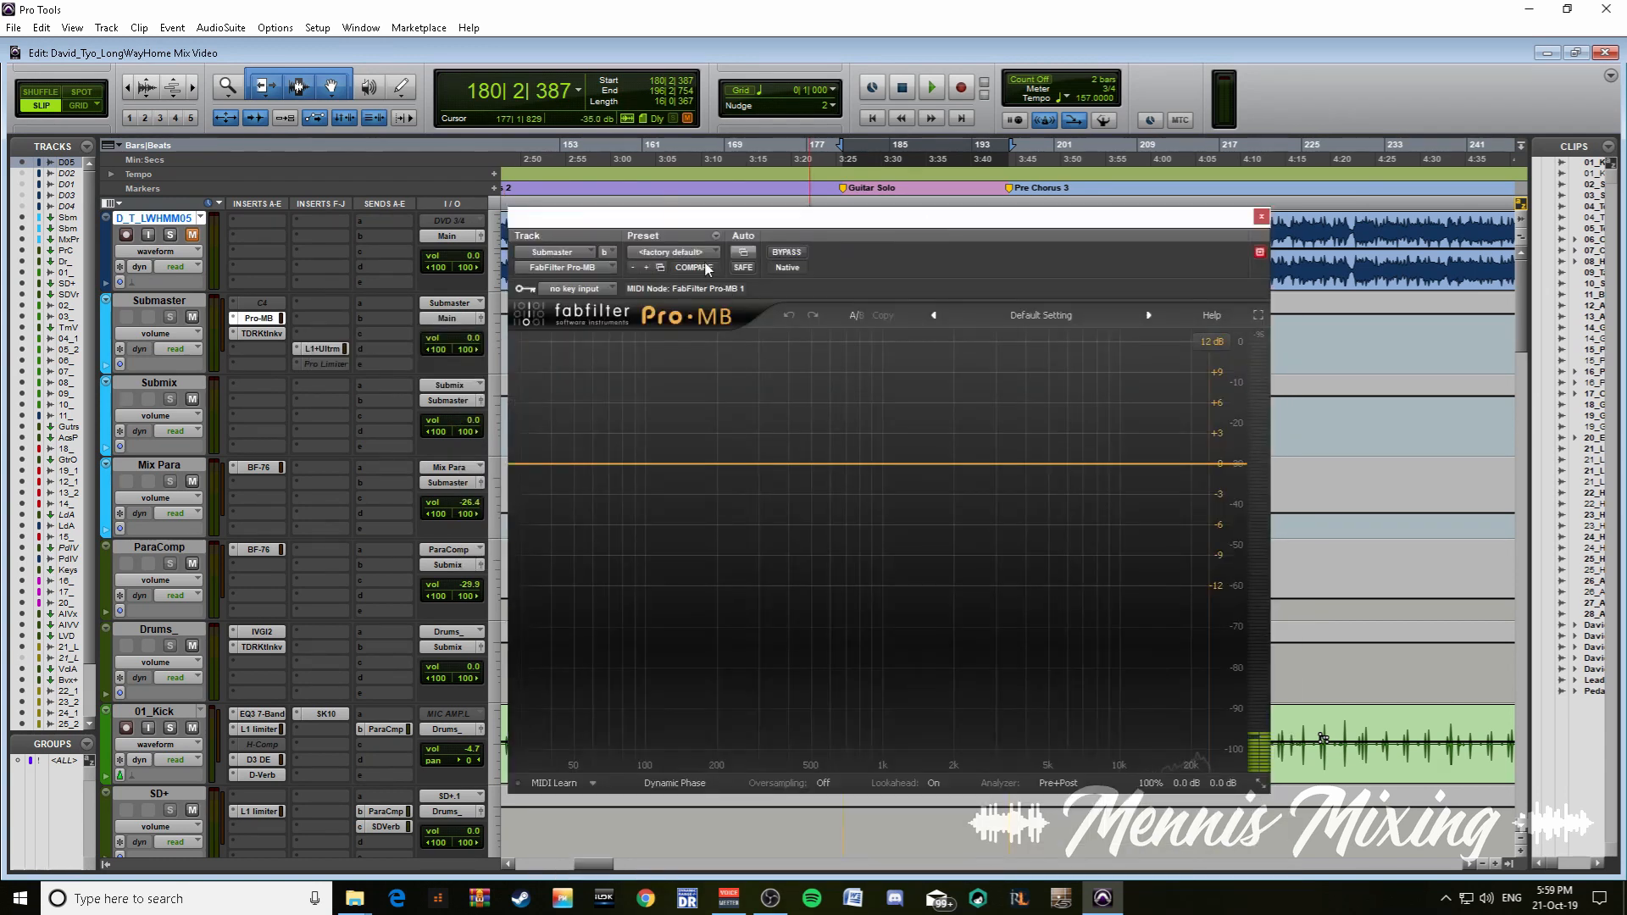
click(692, 254)
click(977, 313)
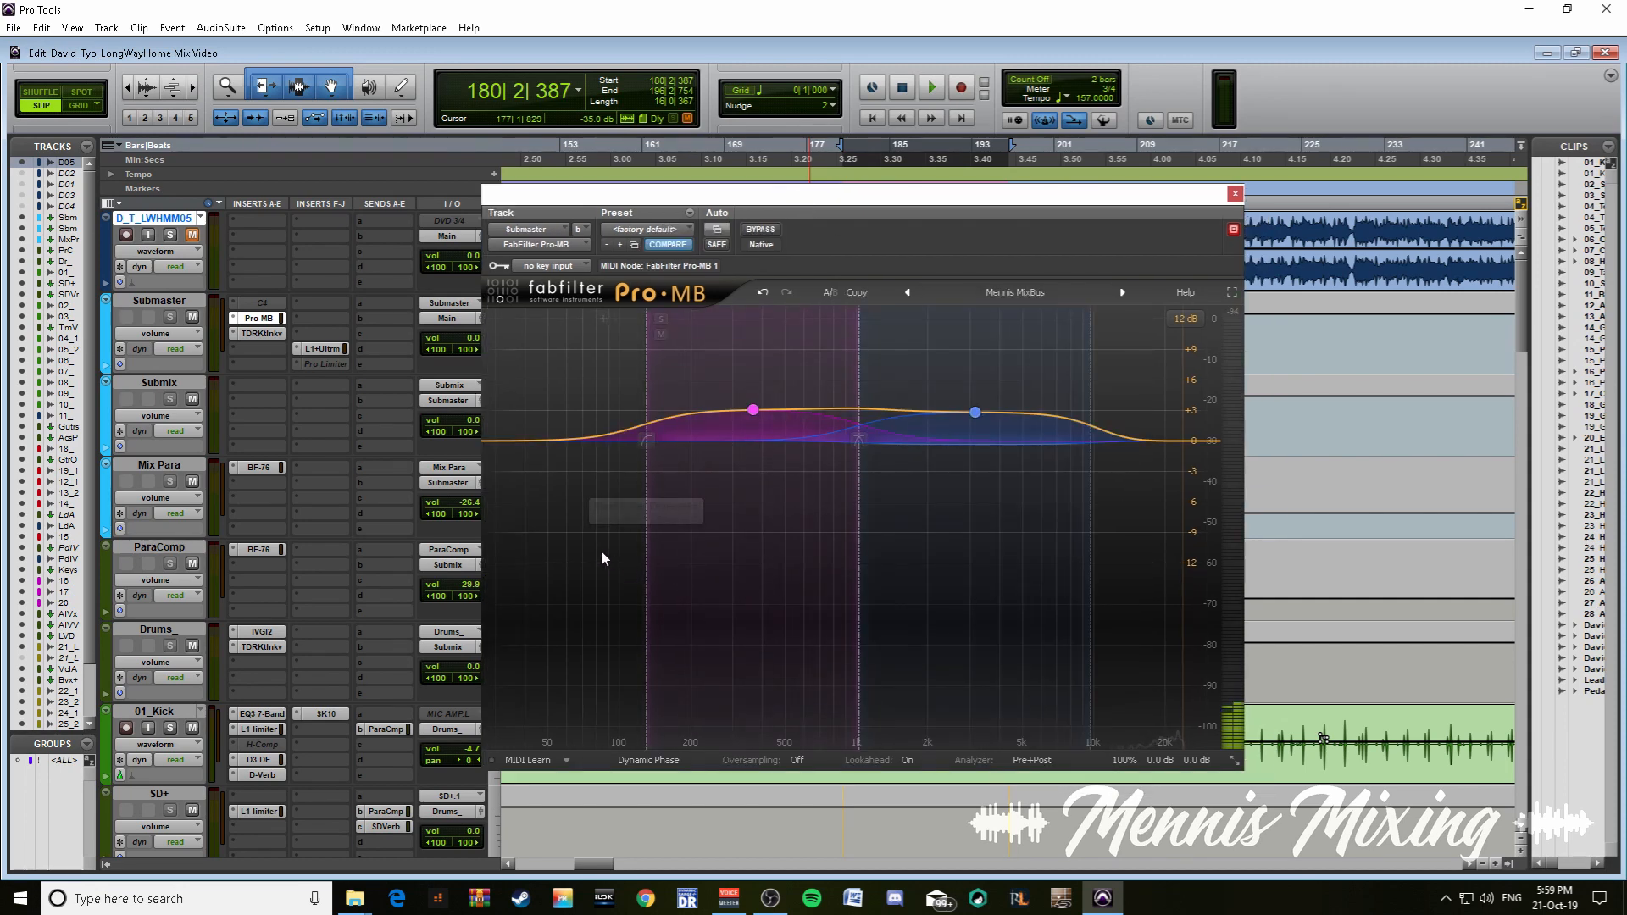
- While playing the Guitar Solo, set the Pro-MB band 1 threshold to about -42.4 dB and lower the upper band's threshold slightly
drag(596, 552, 1147, 373)
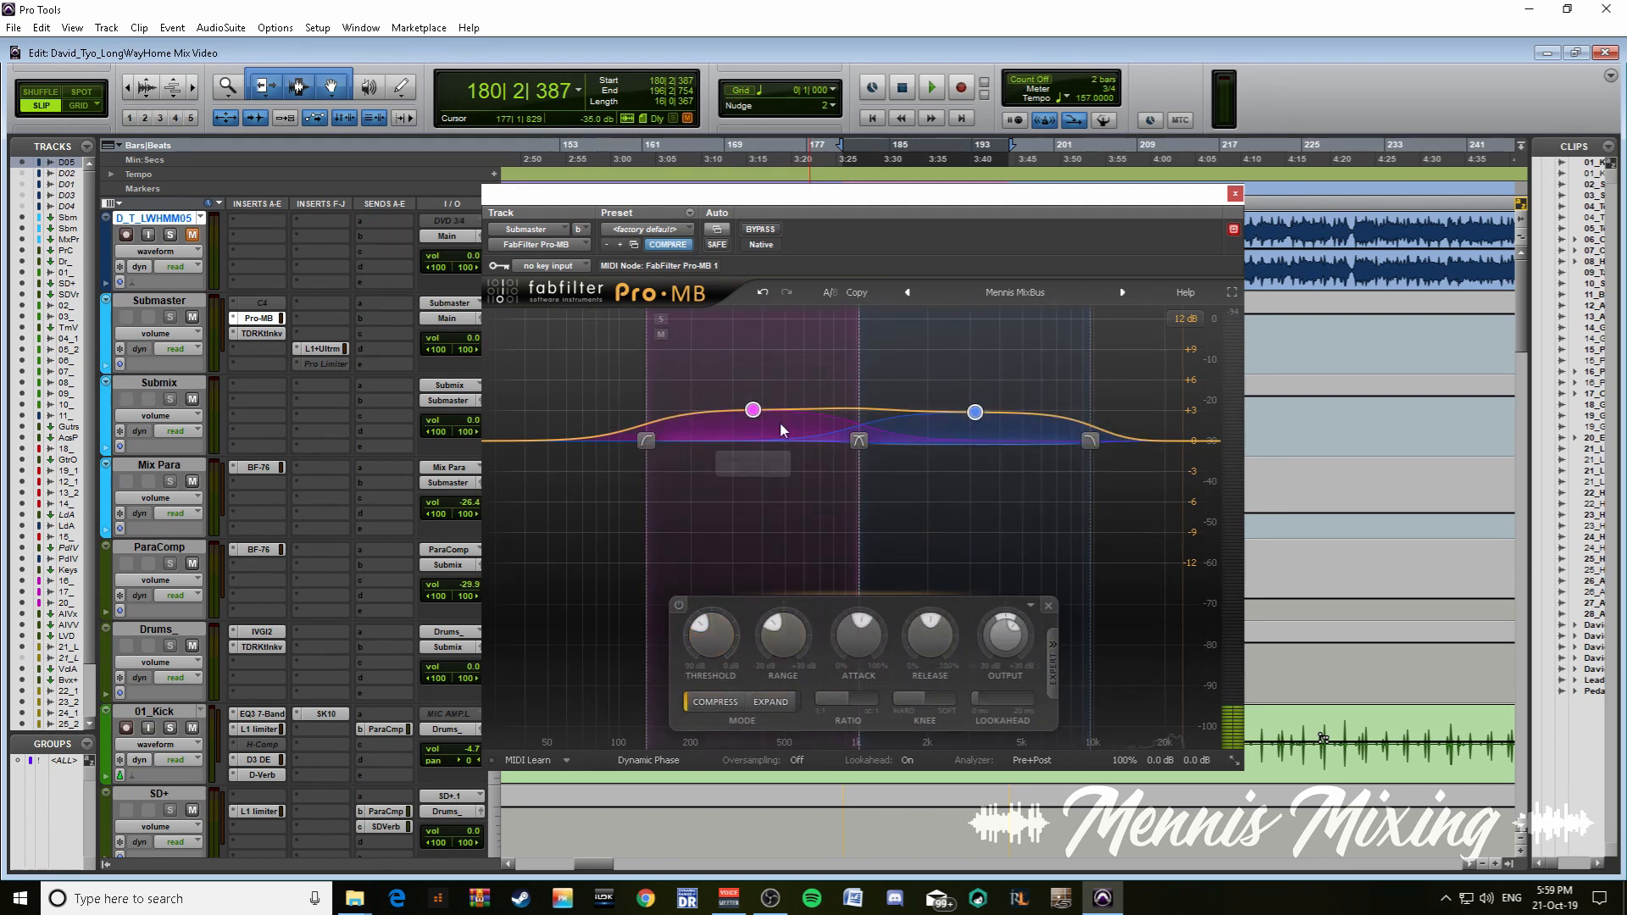
key(space)
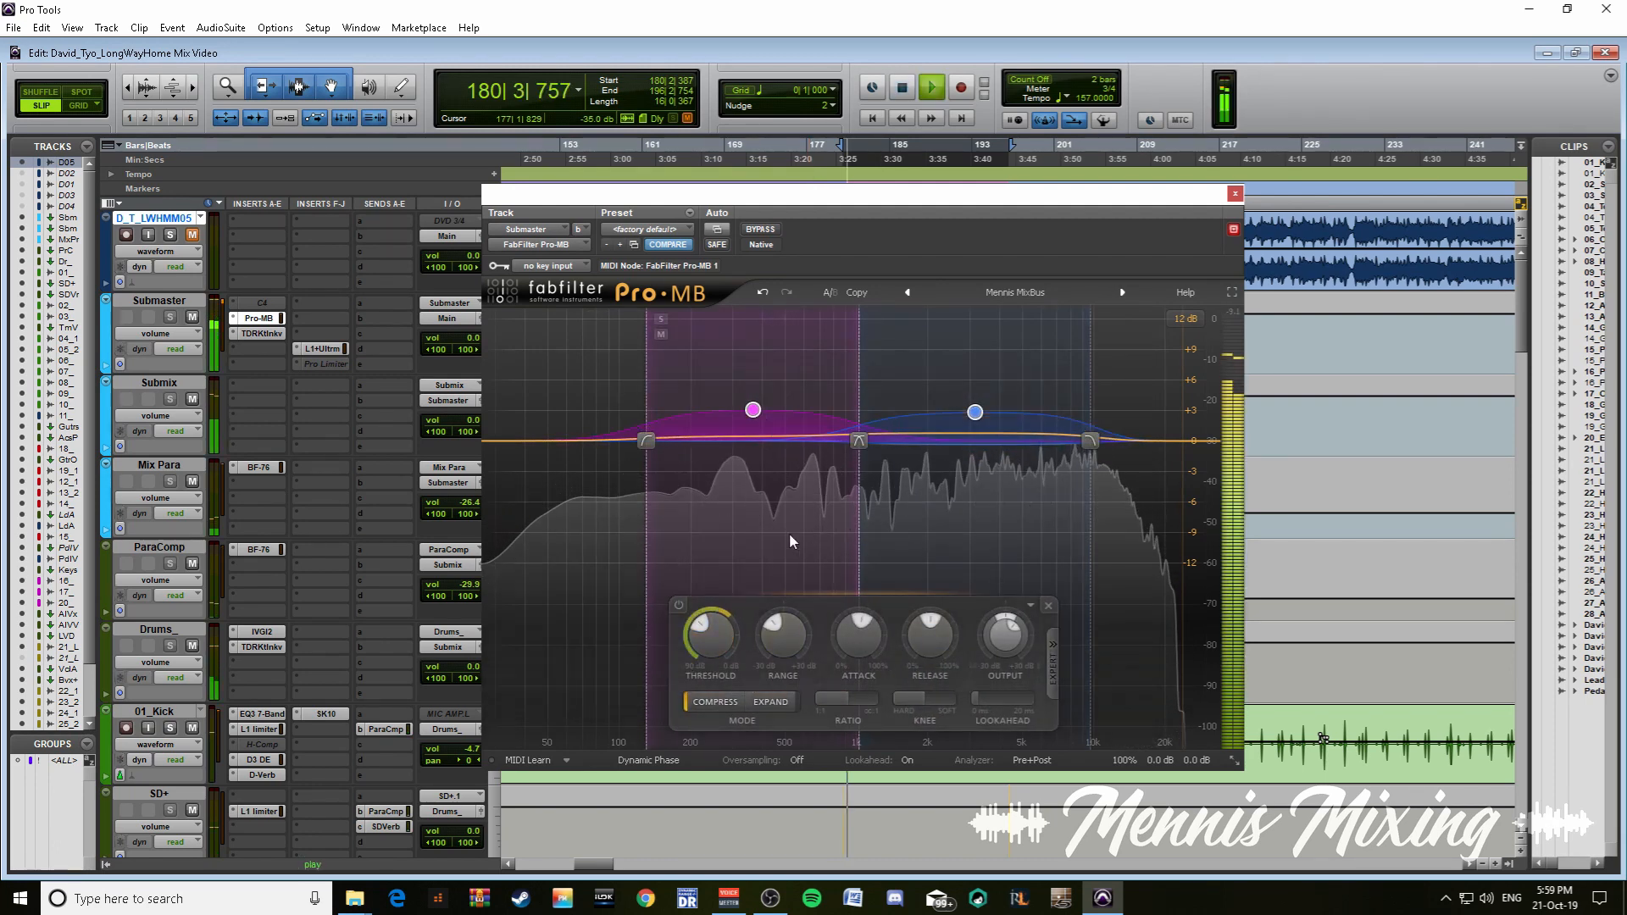
click(751, 501)
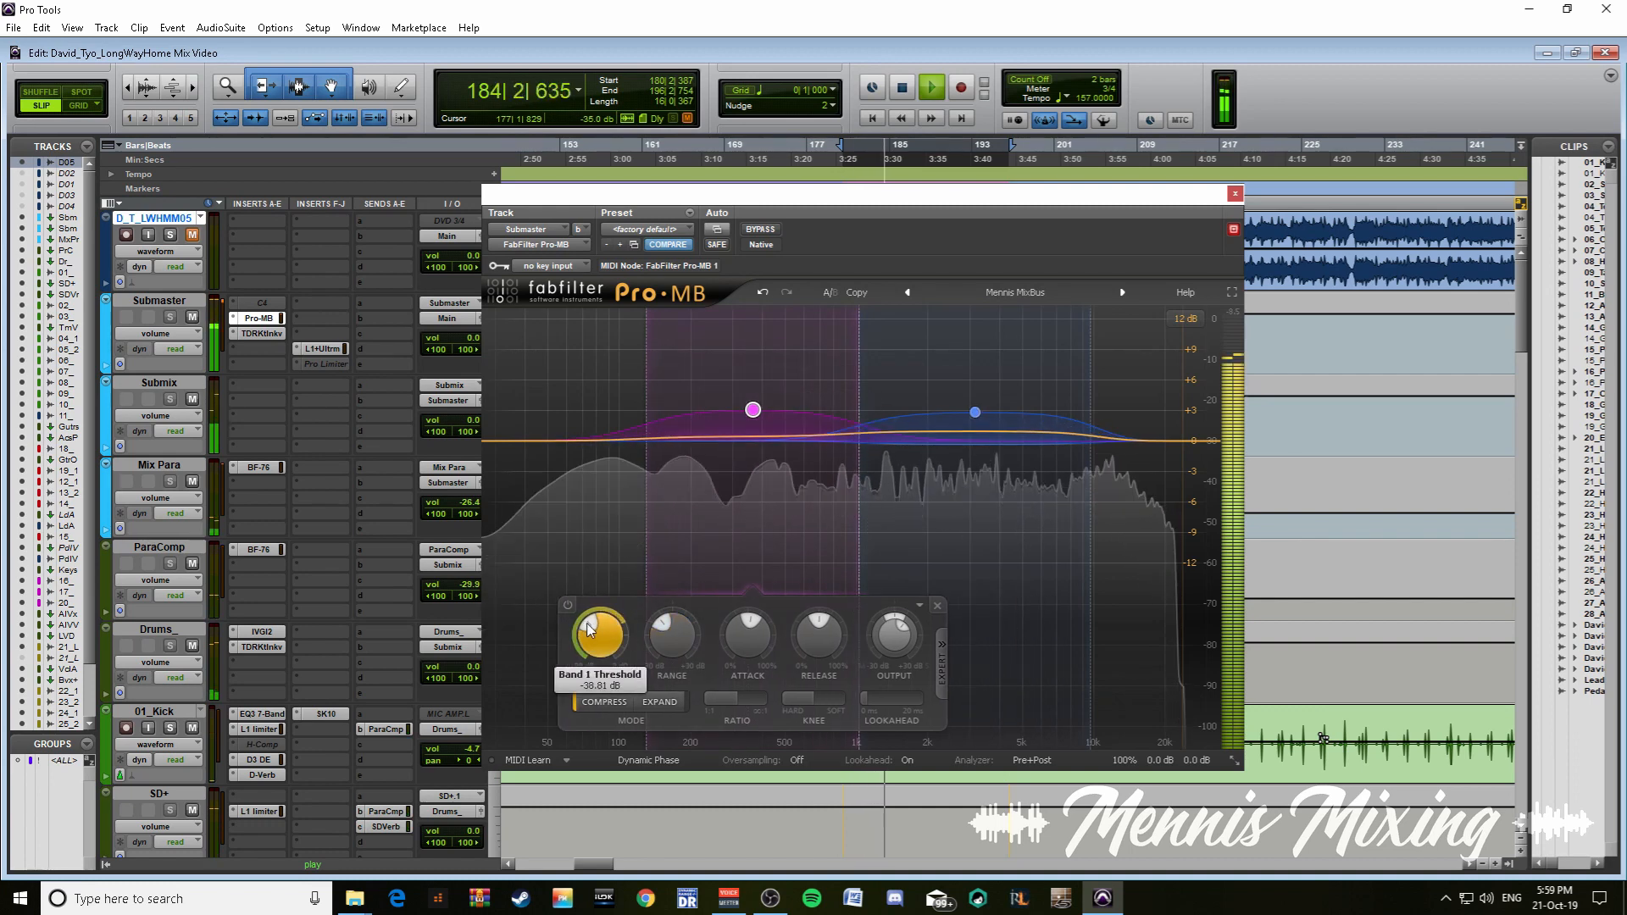
drag(587, 622, 581, 628)
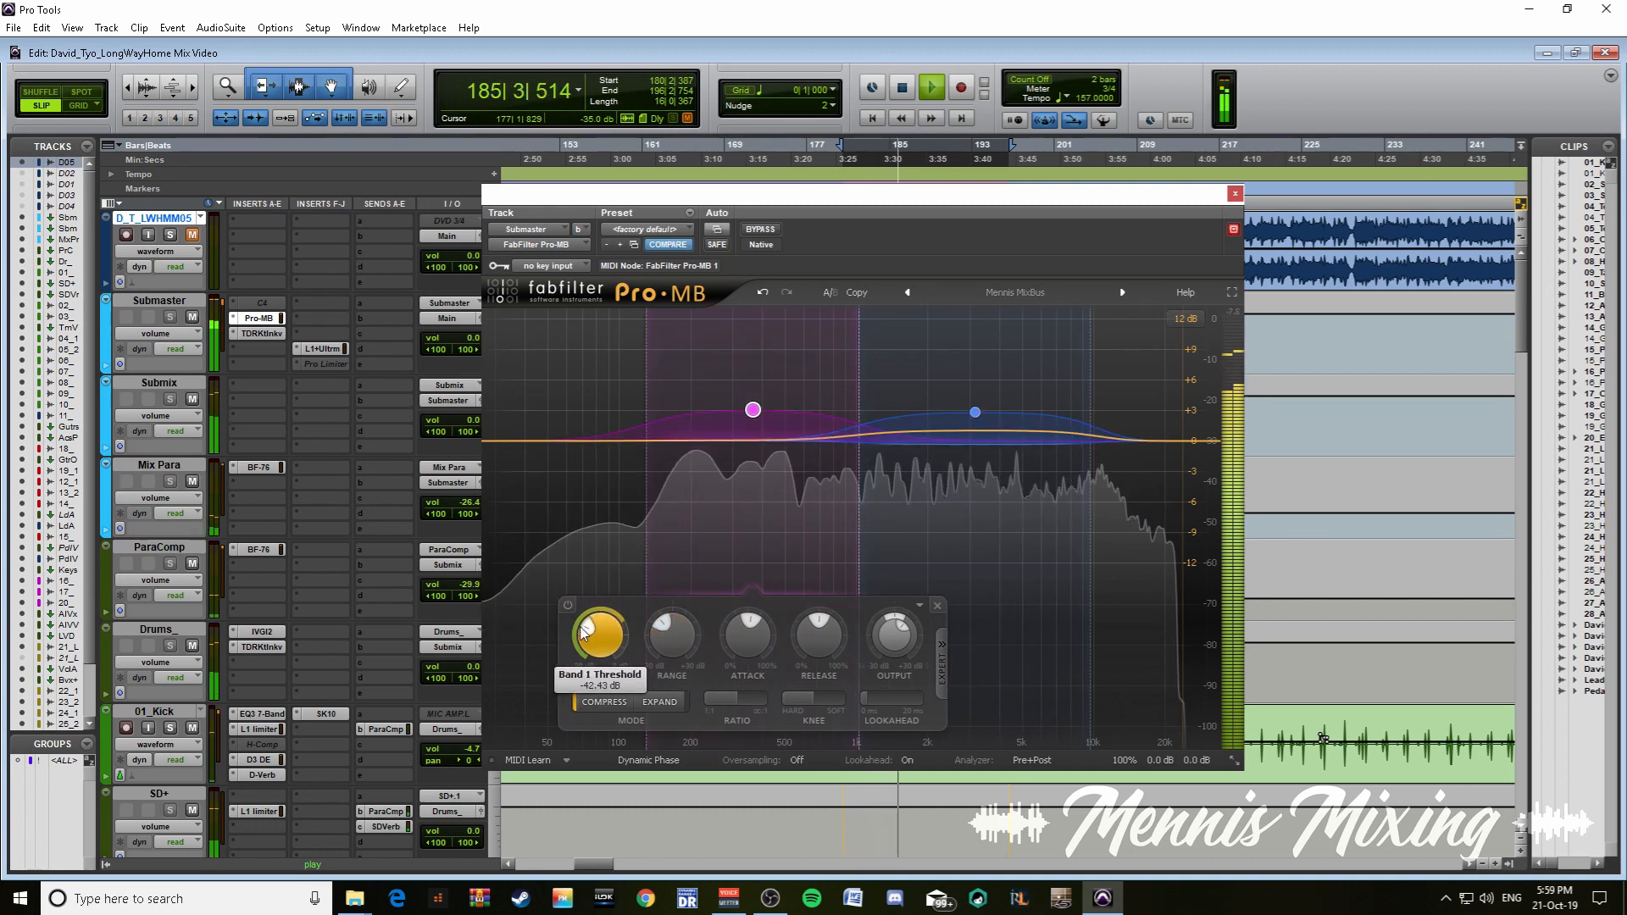
click(991, 519)
drag(806, 629, 802, 634)
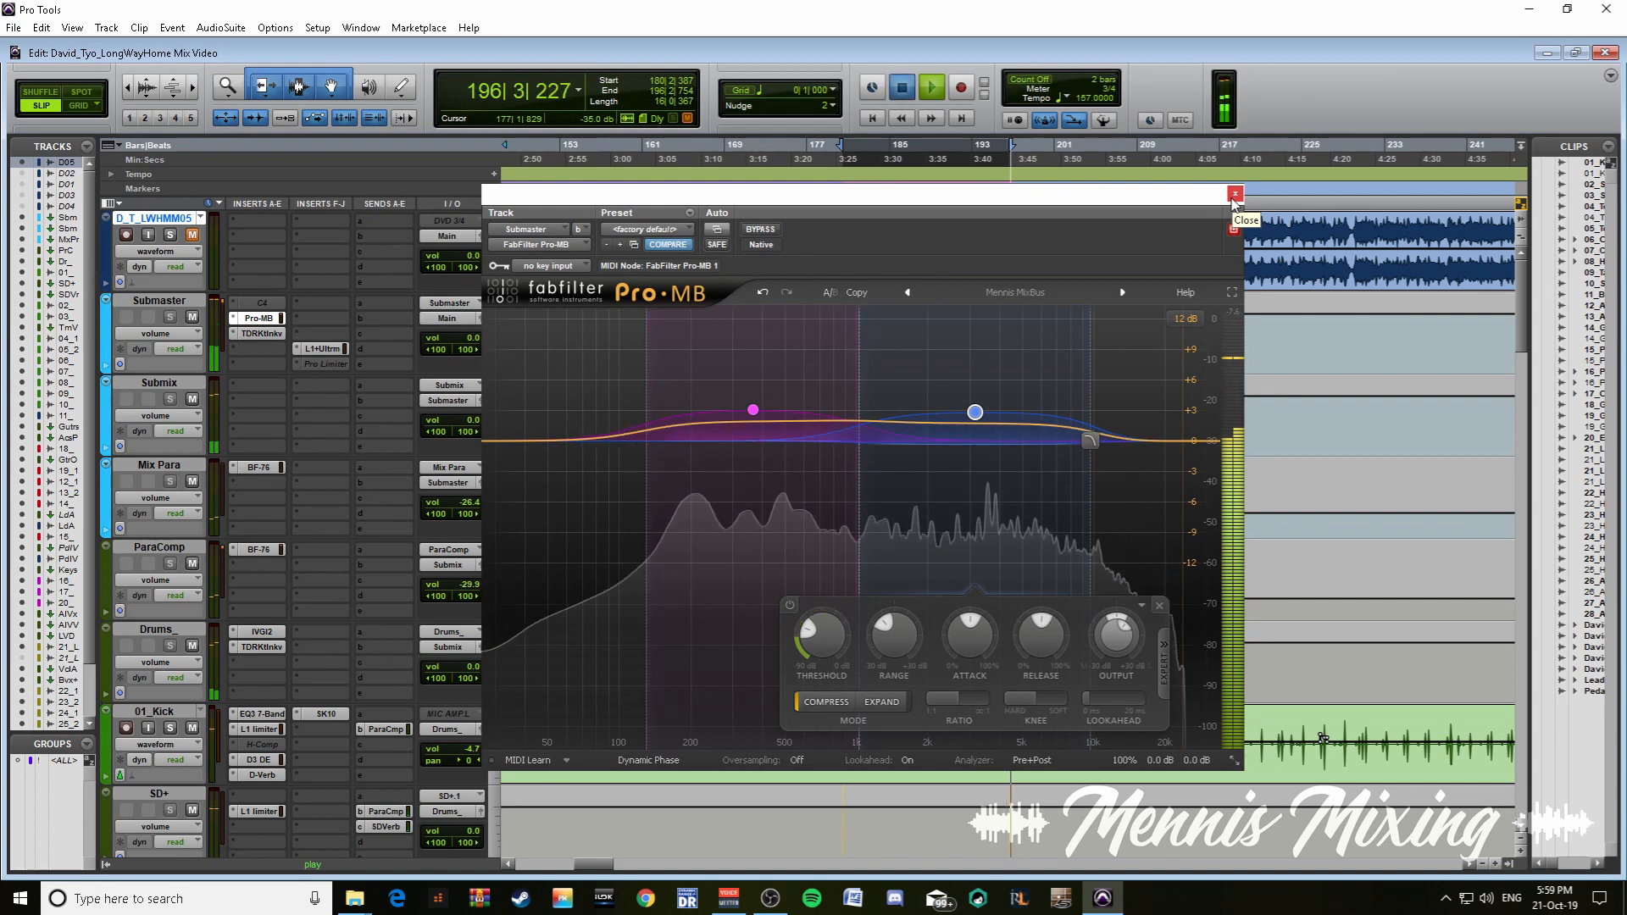
key(space)
- Play the Guitar Solo section and compare the Submaster's Pro-MB bypassed and active
drag(1138, 199, 1148, 195)
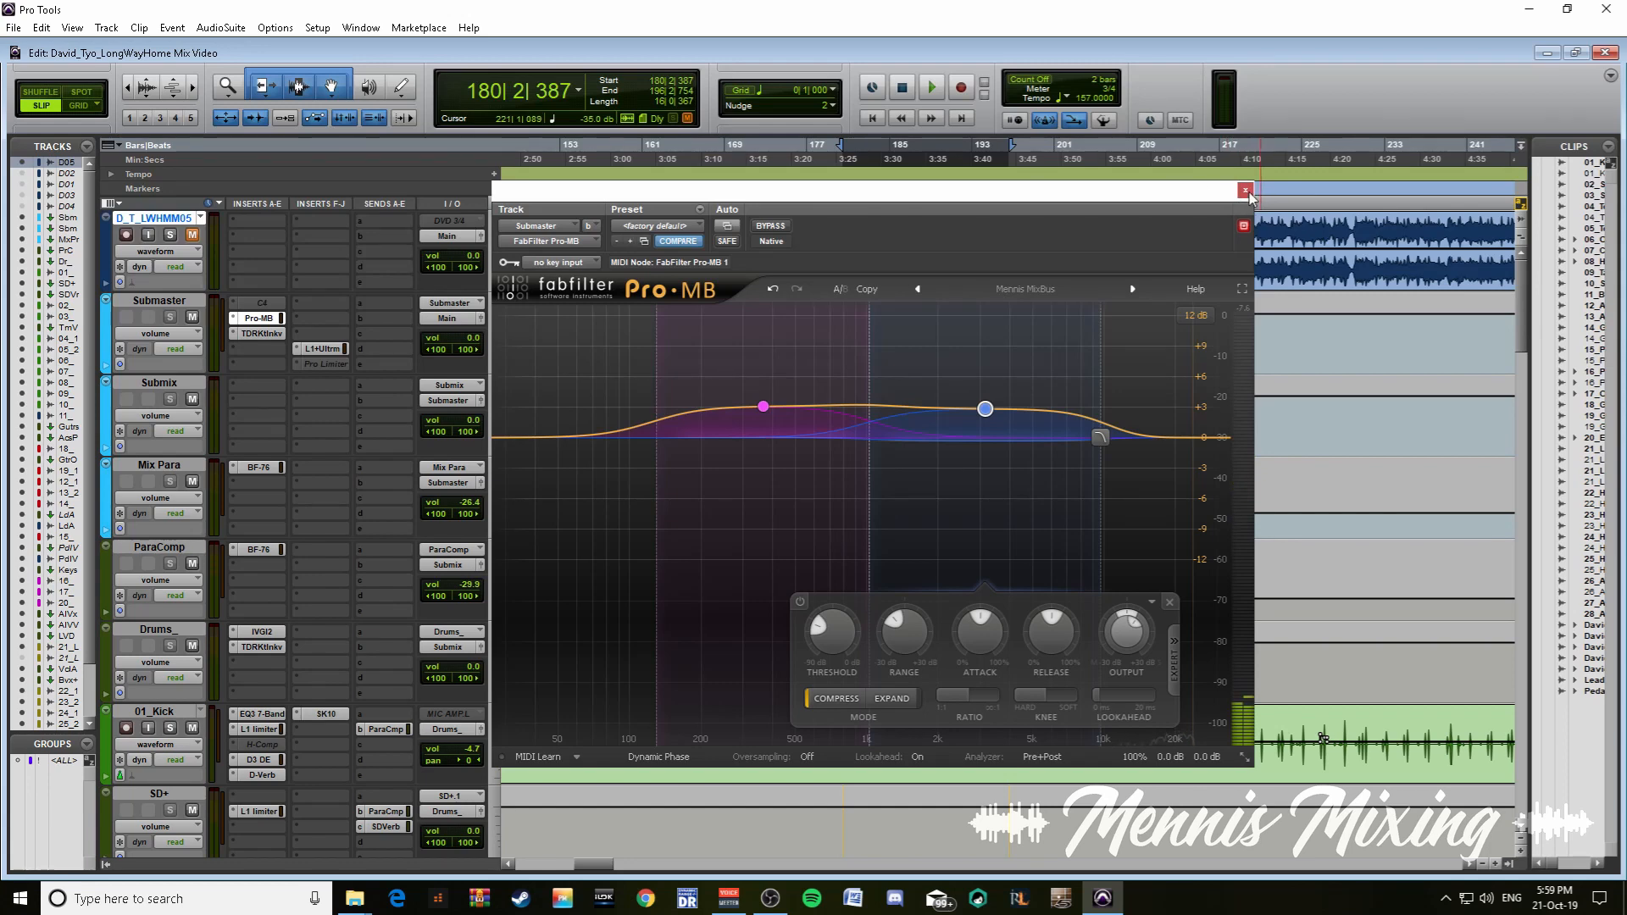
key(space)
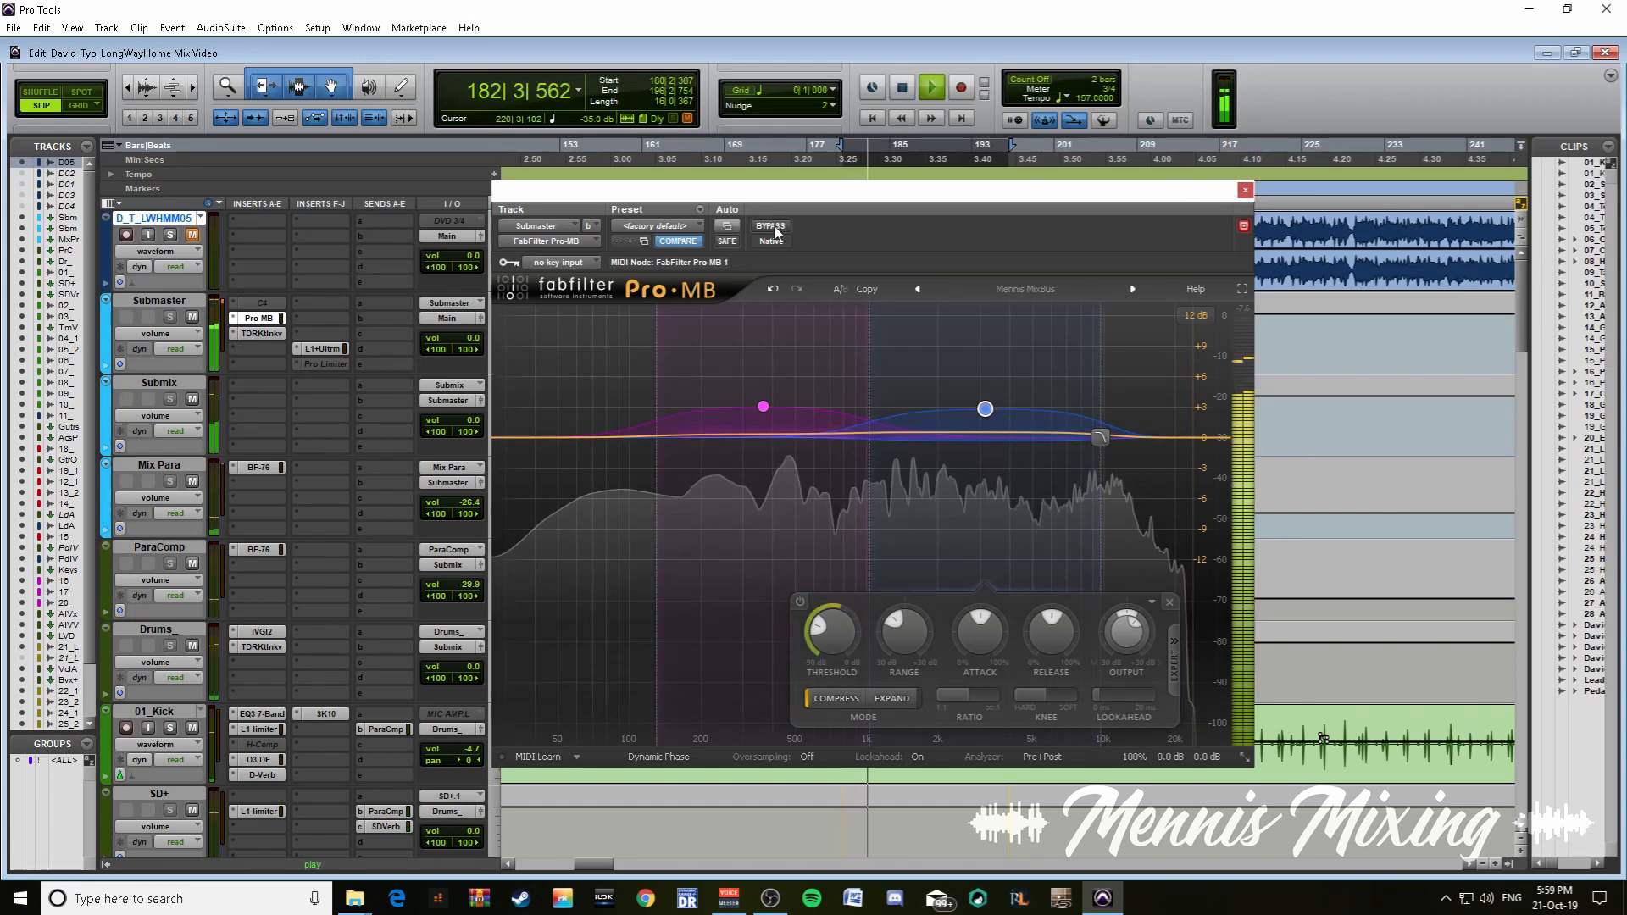
click(773, 227)
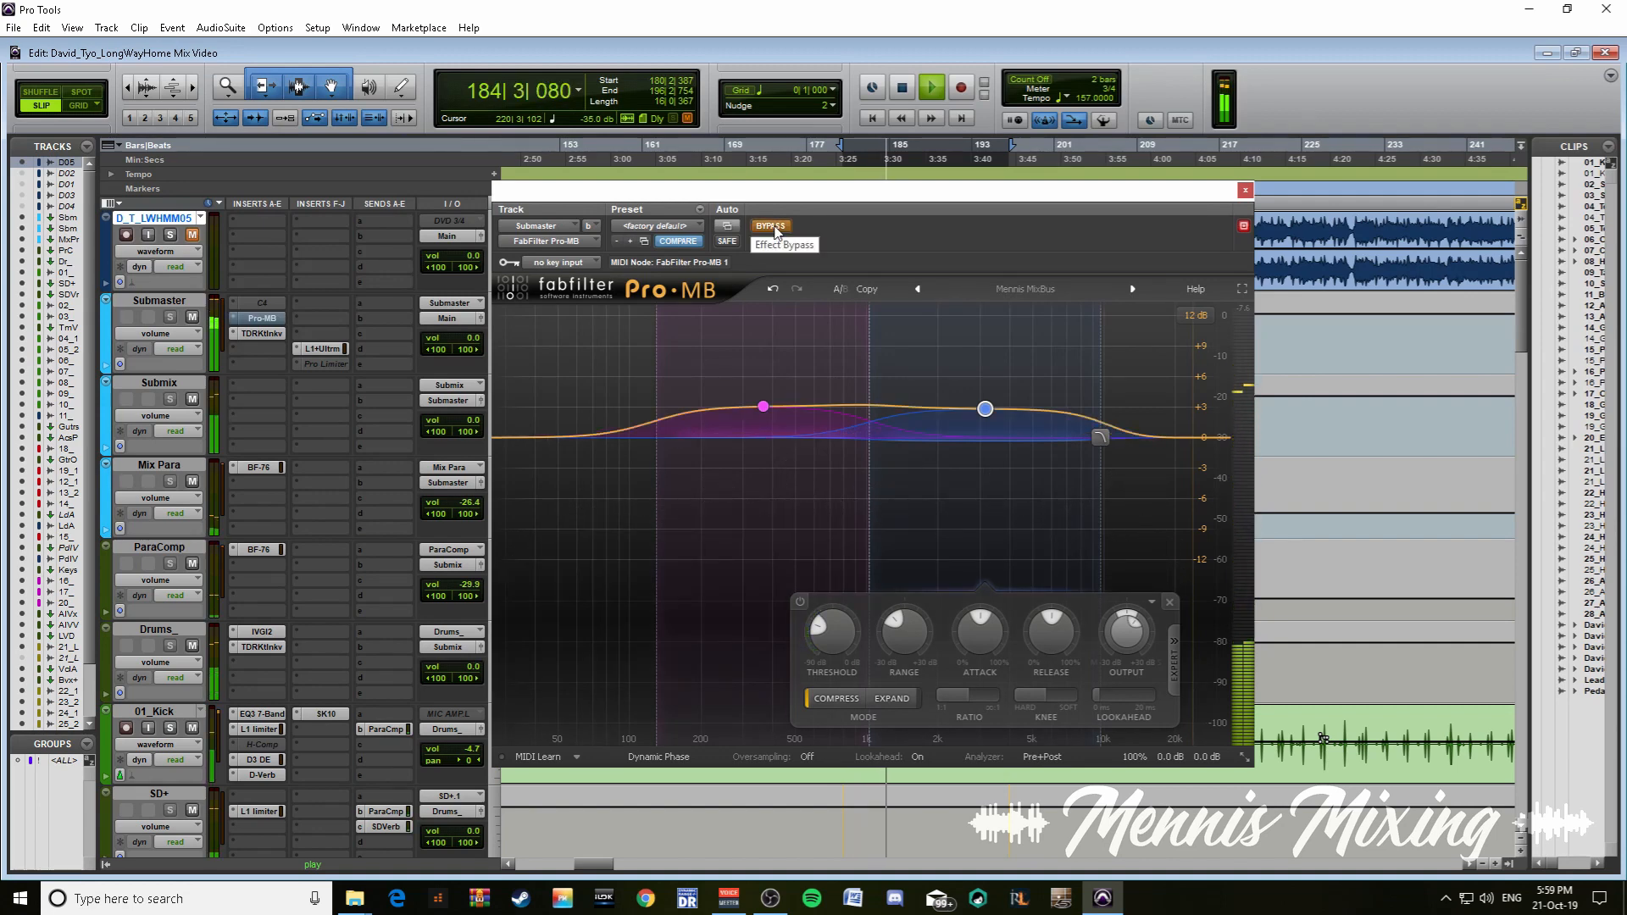
click(773, 227)
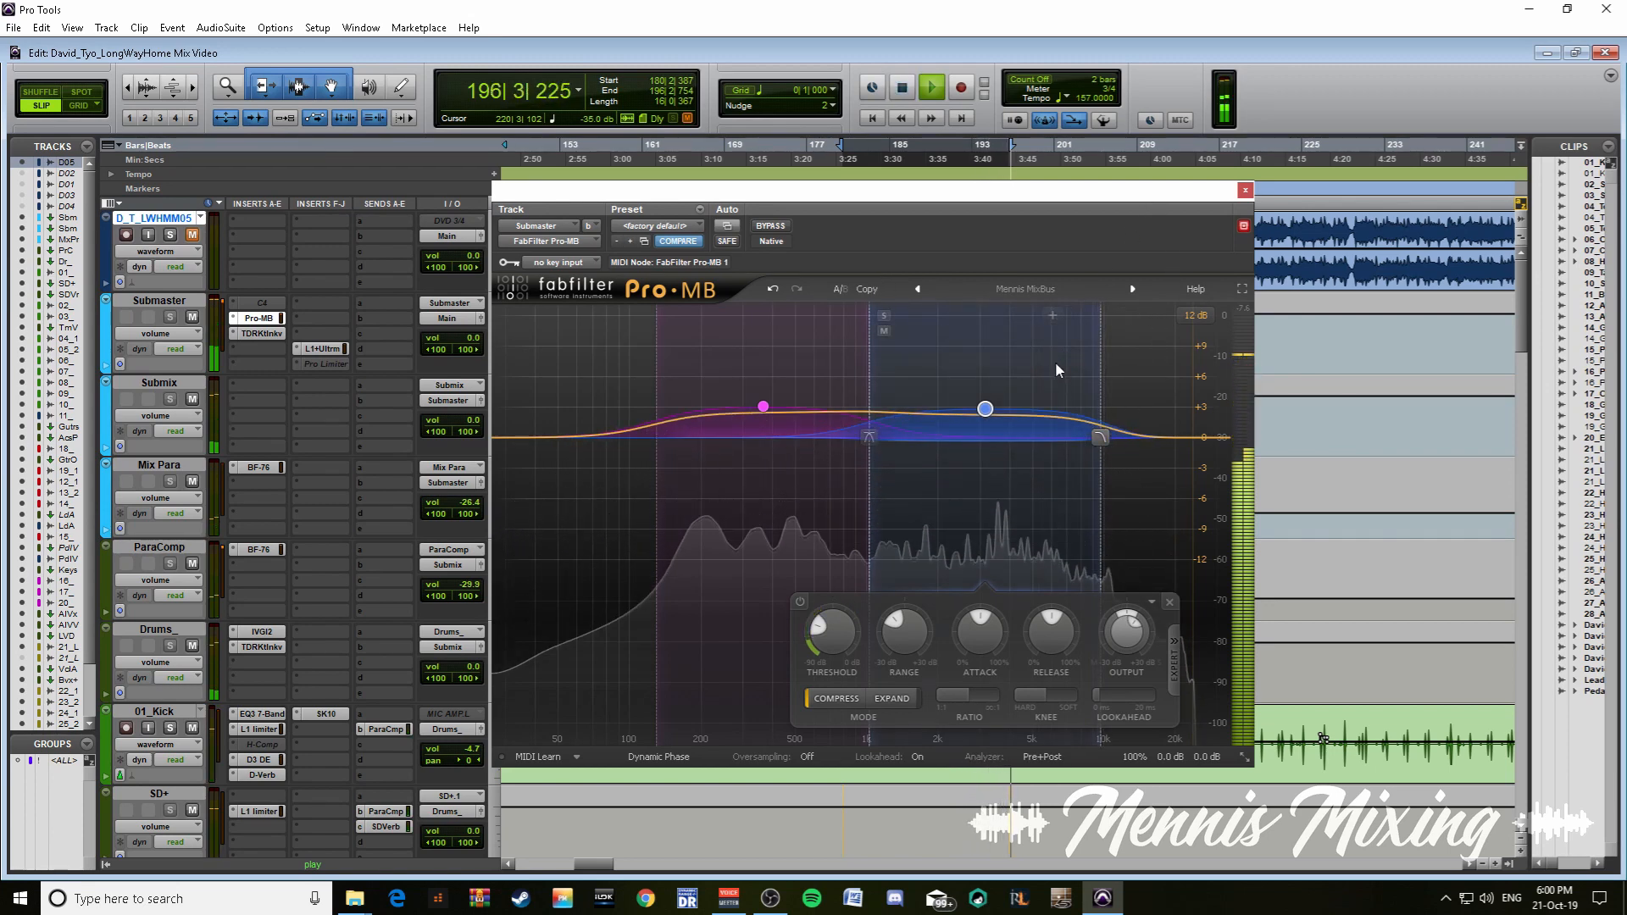
key(space)
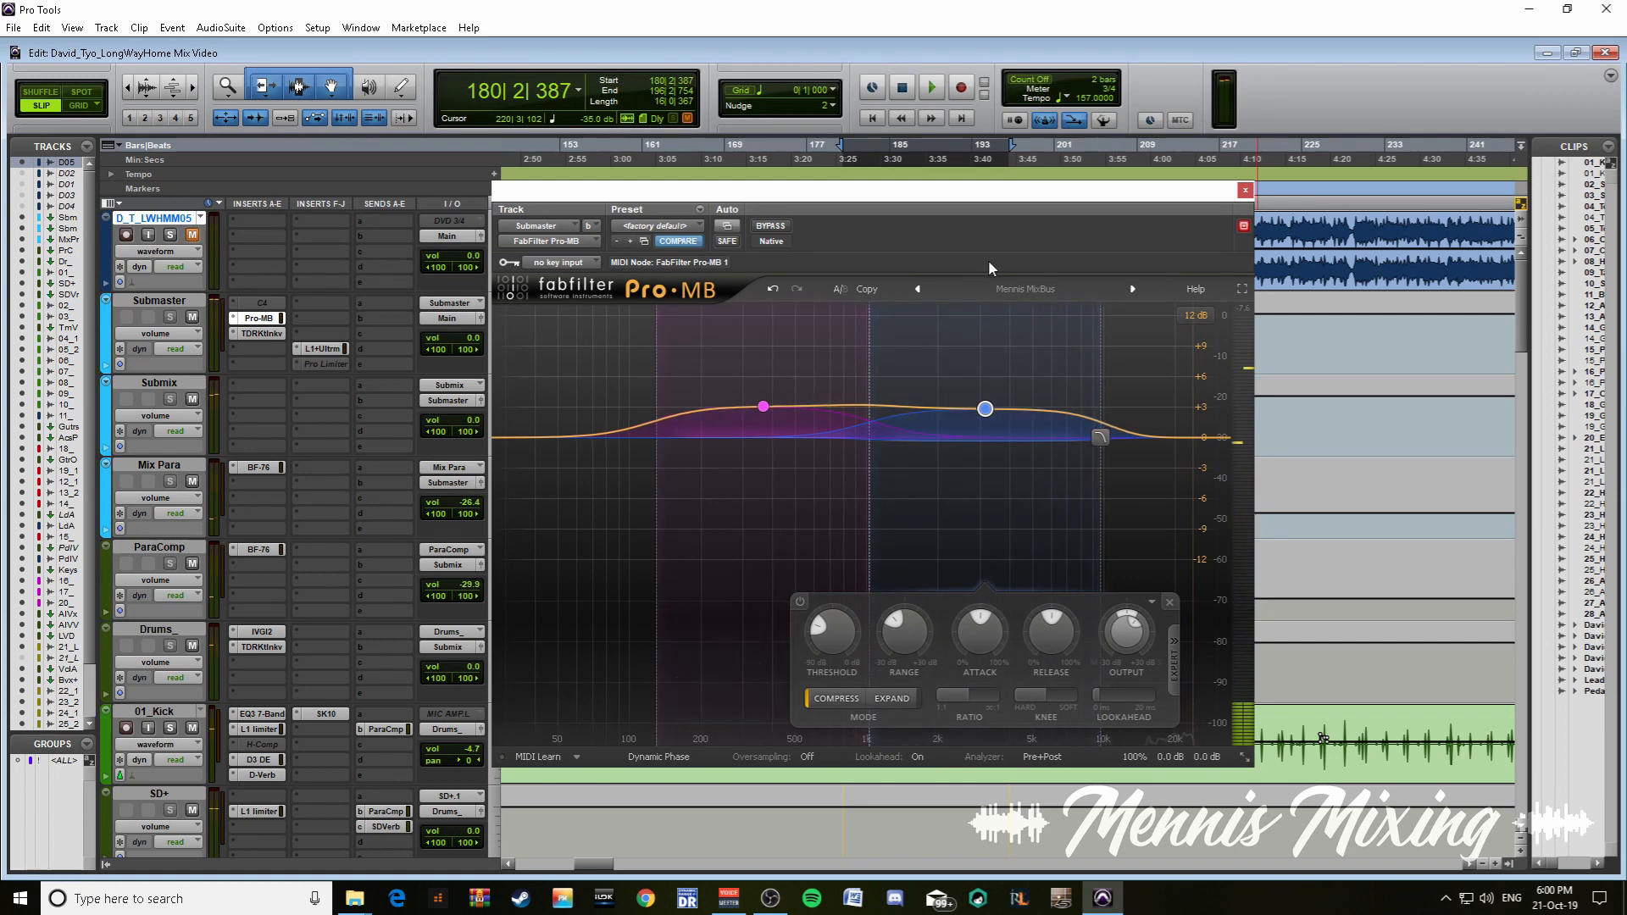
- Open the Submaster's TDR Kotelnikov and look through its preset list, keeping Vocal Bus - Warm
click(267, 333)
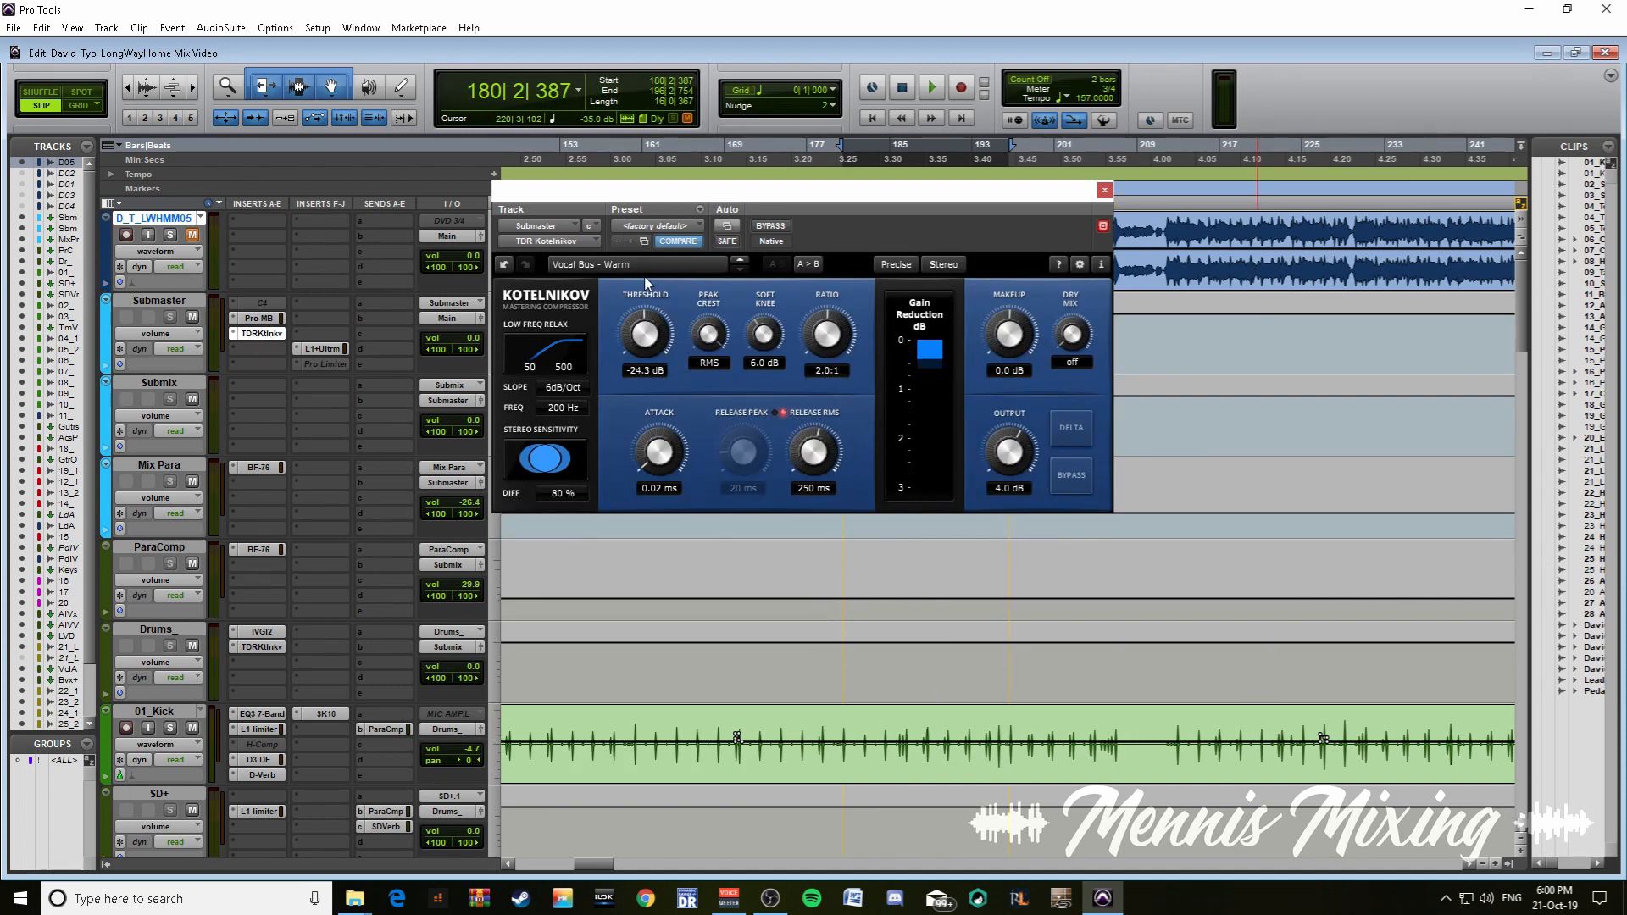
click(613, 269)
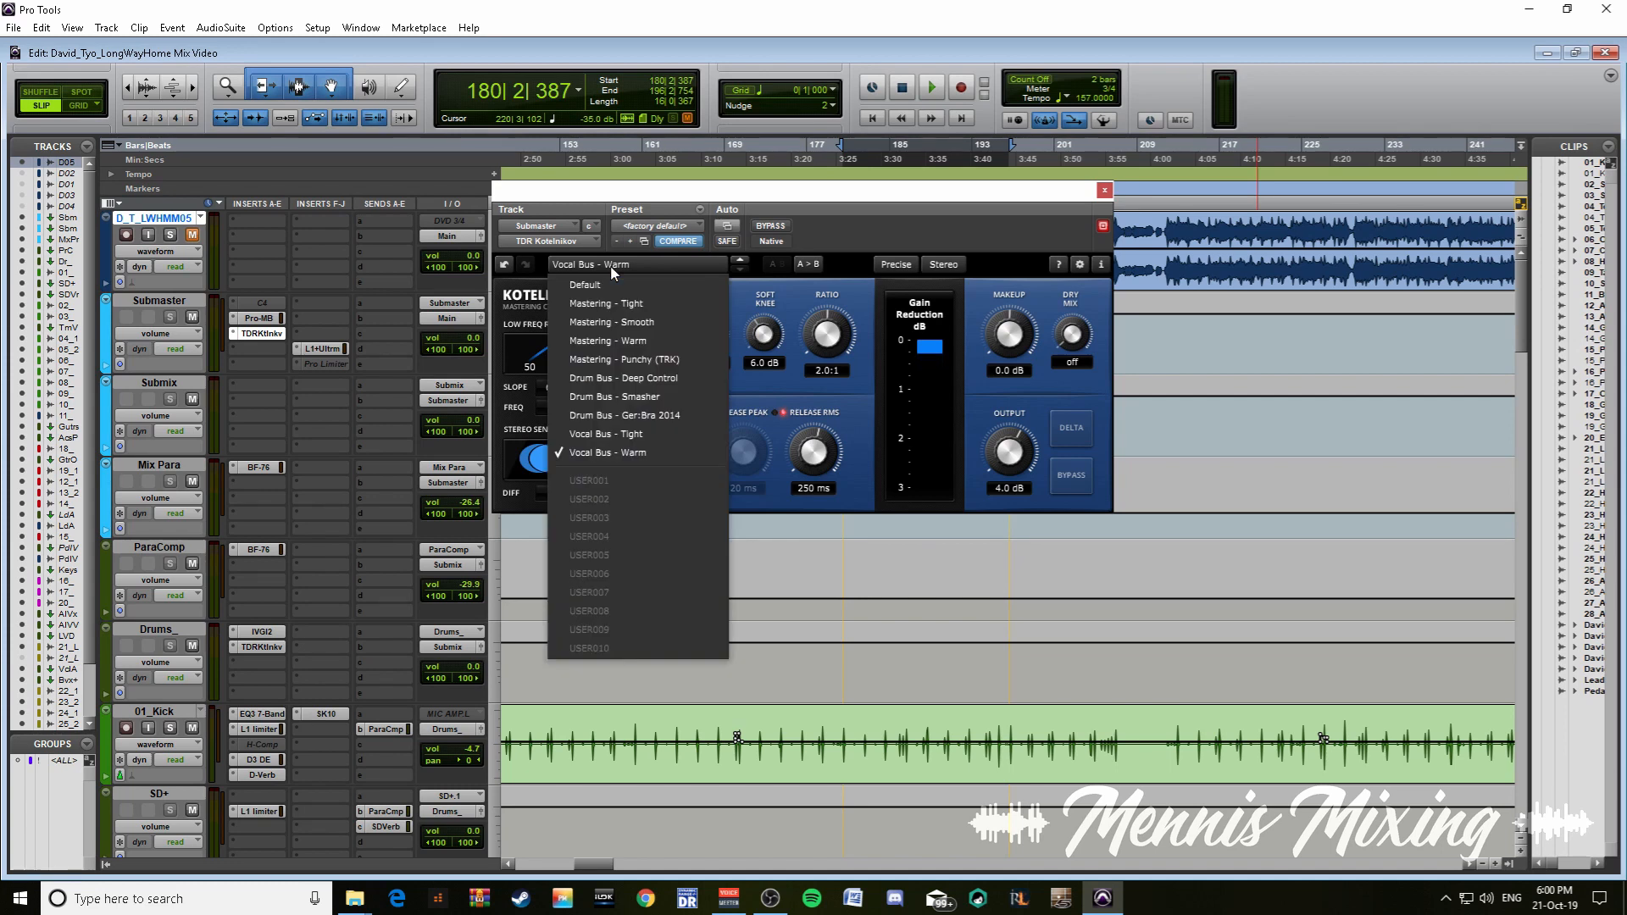
click(658, 261)
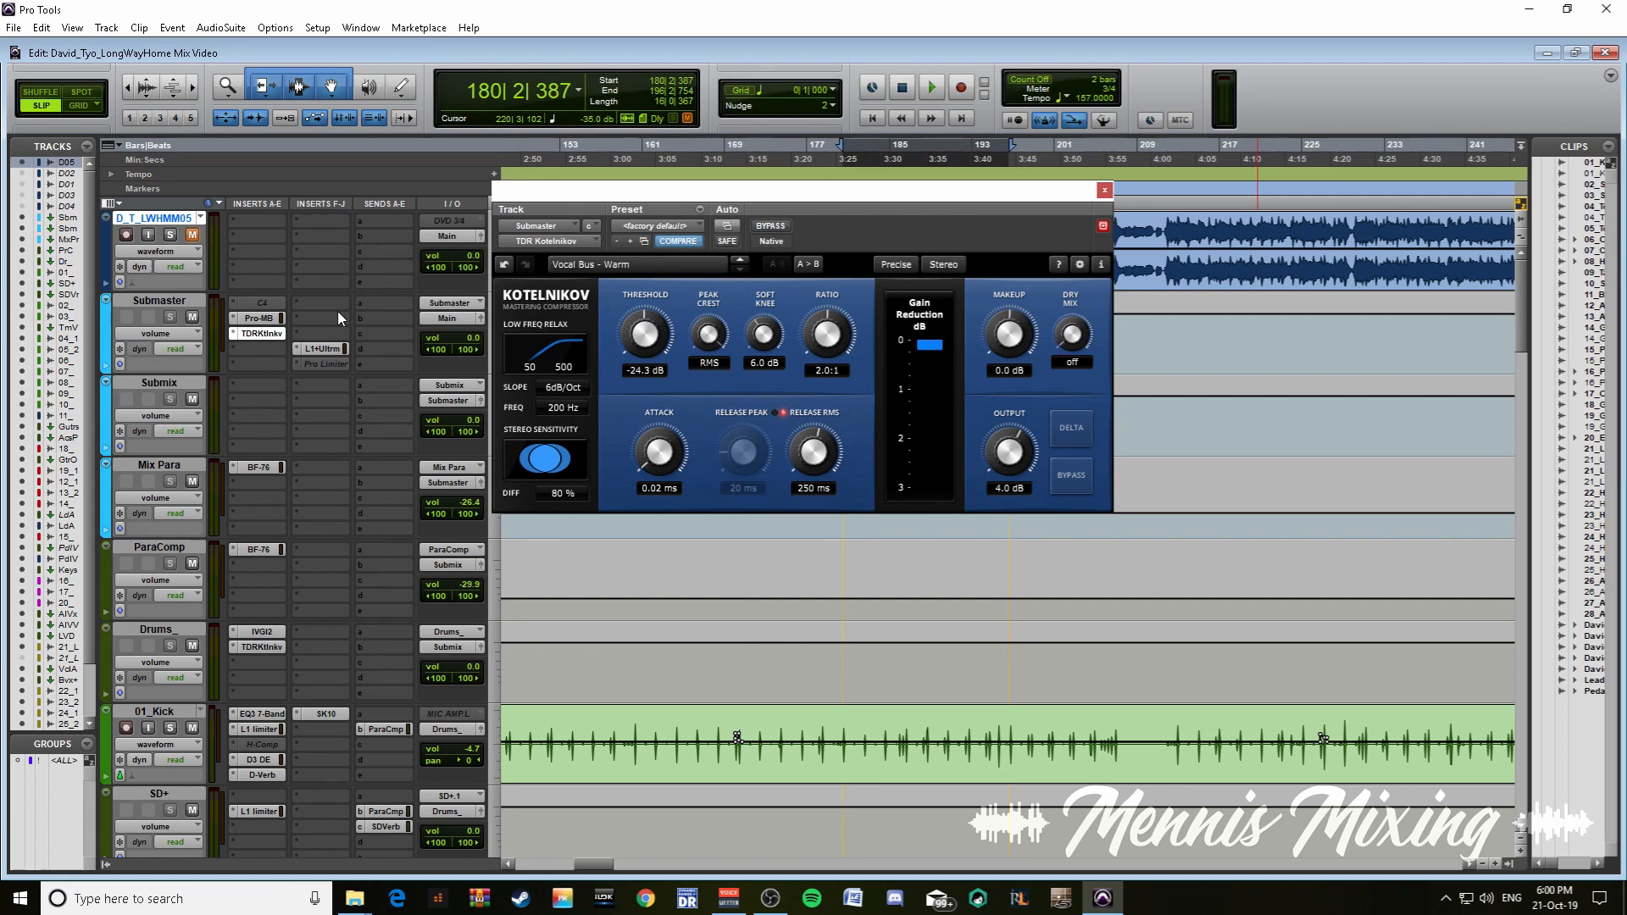
click(340, 346)
click(270, 334)
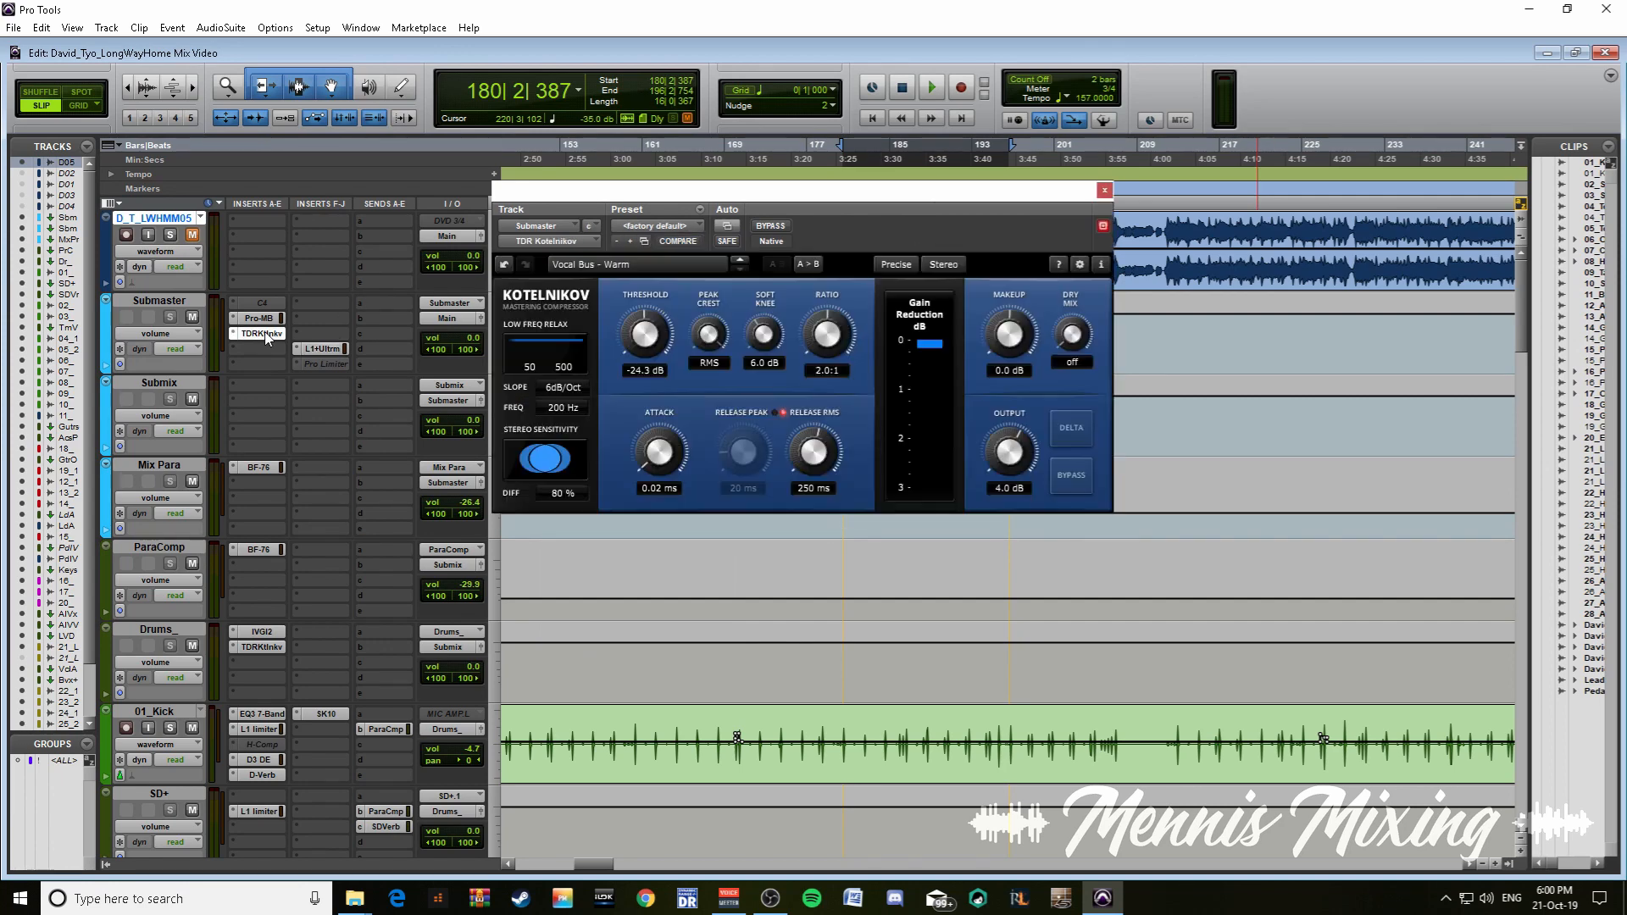
- Select the breakdown in Pre Chorus 3, about bars 203 to 216, and play it while watching the Kotelnikov's gain reduction
key(space)
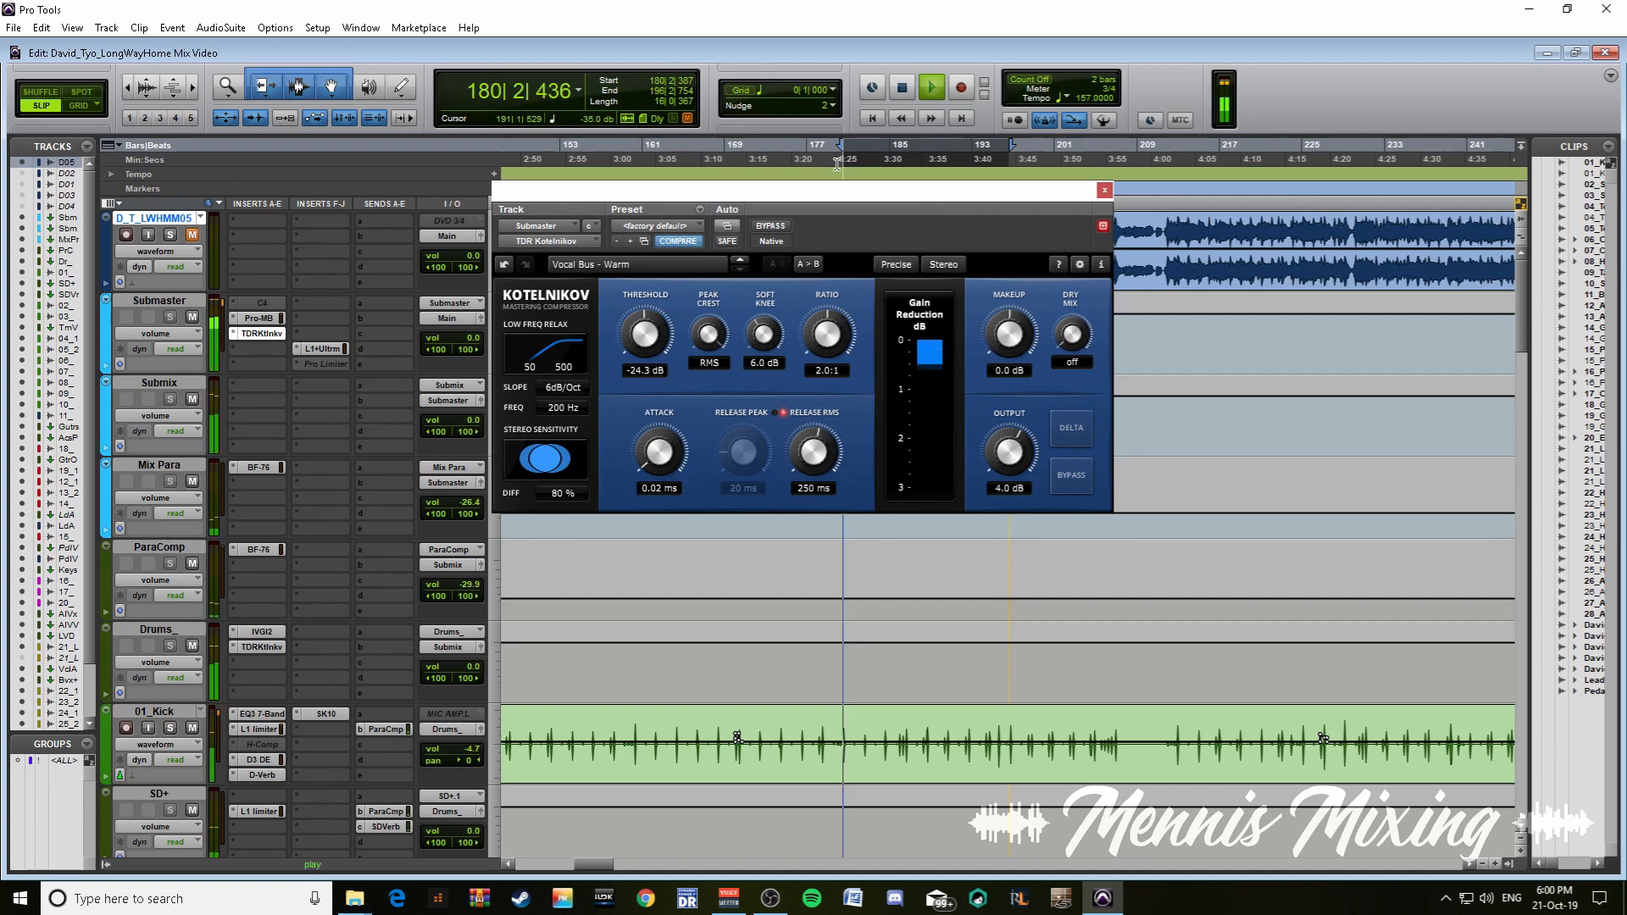
key(r)
key(space)
drag(996, 194, 744, 403)
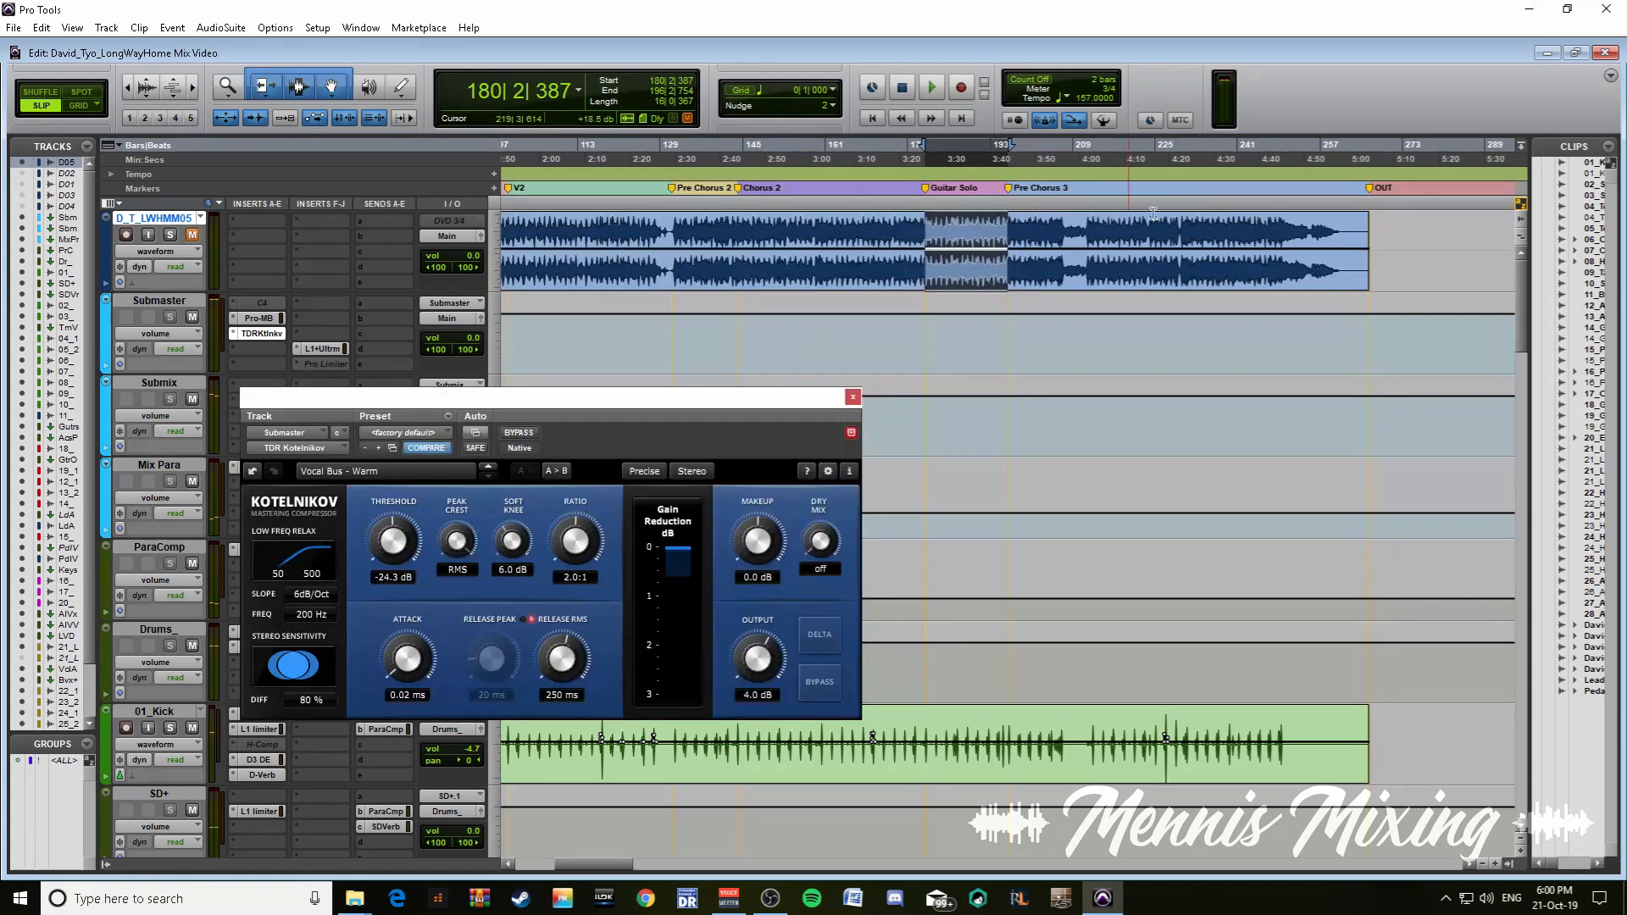
click(1015, 192)
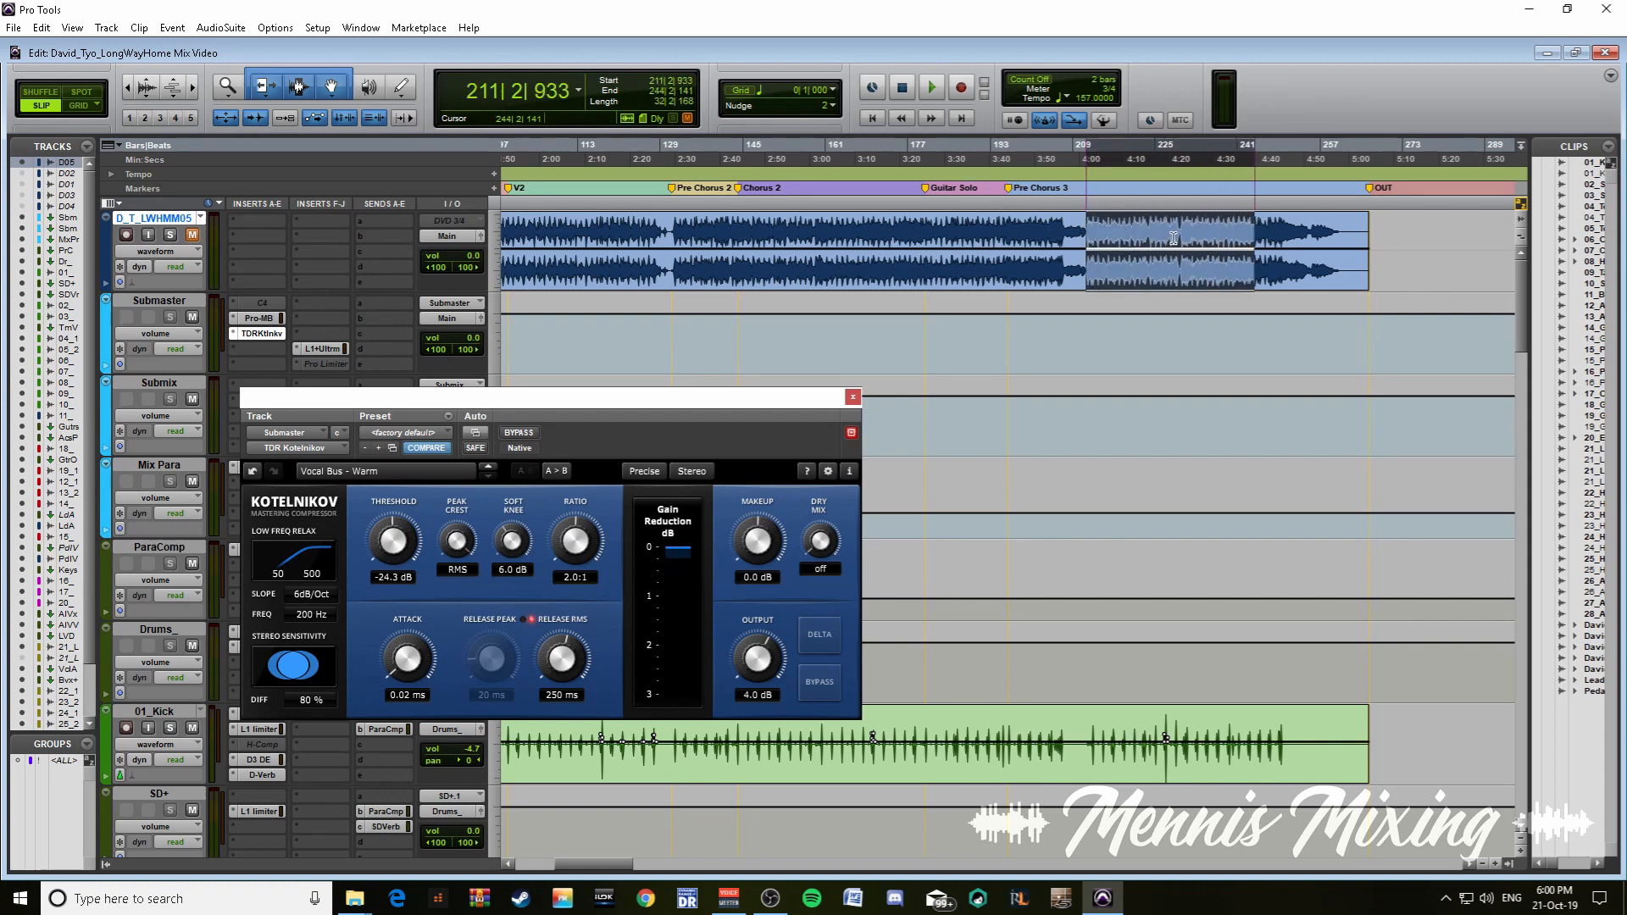
click(1049, 233)
drag(1049, 233, 1110, 236)
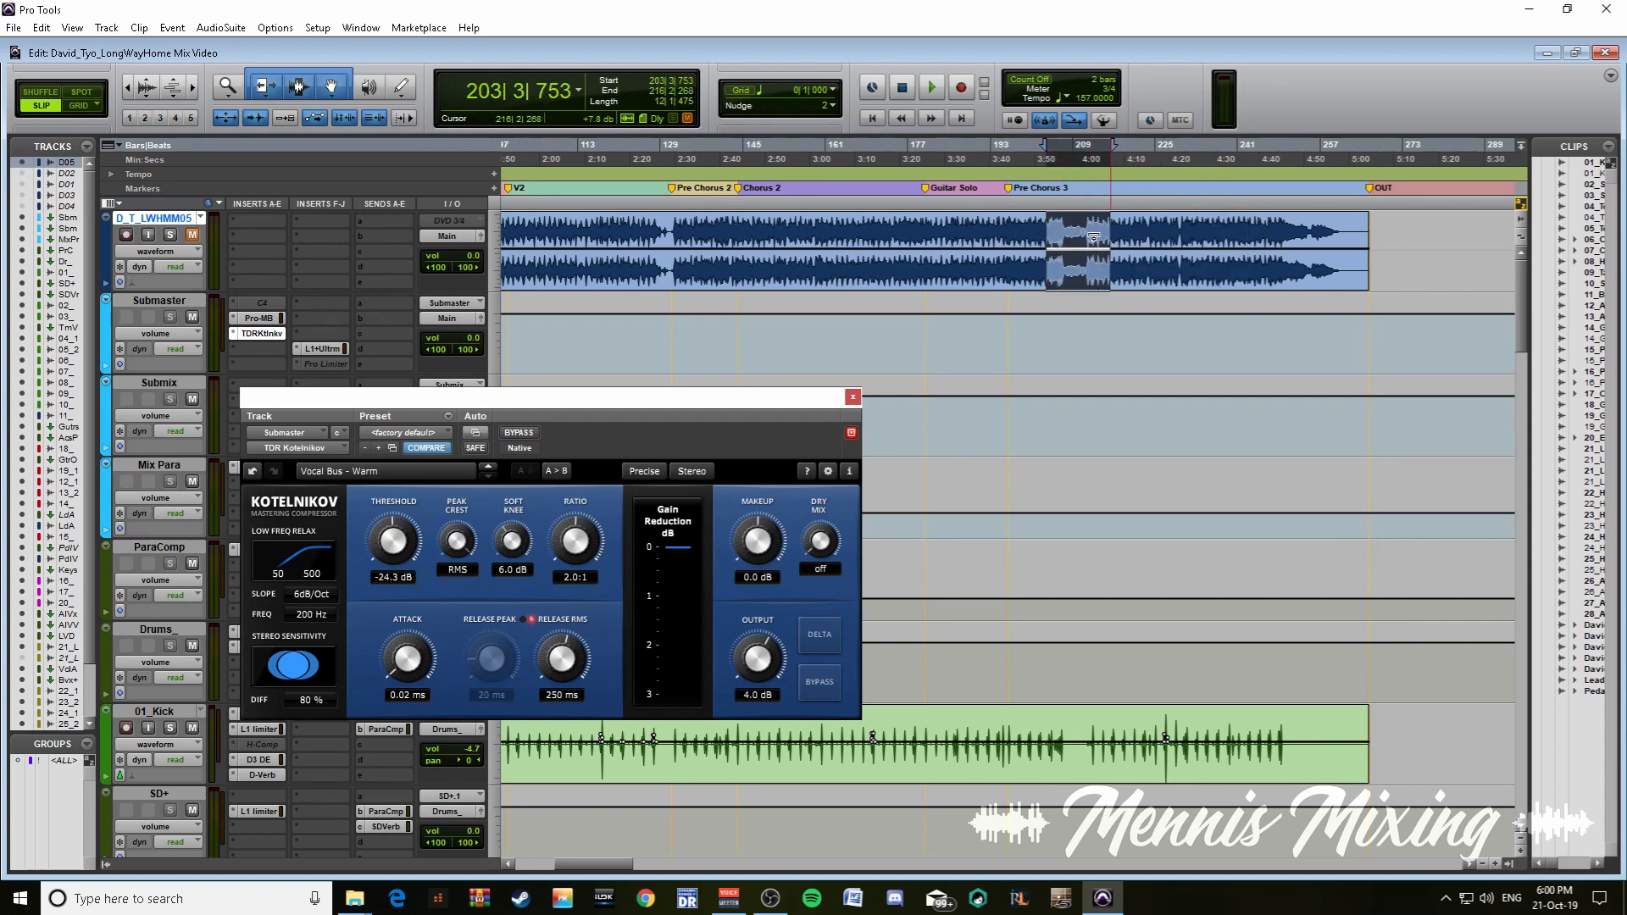
key(space)
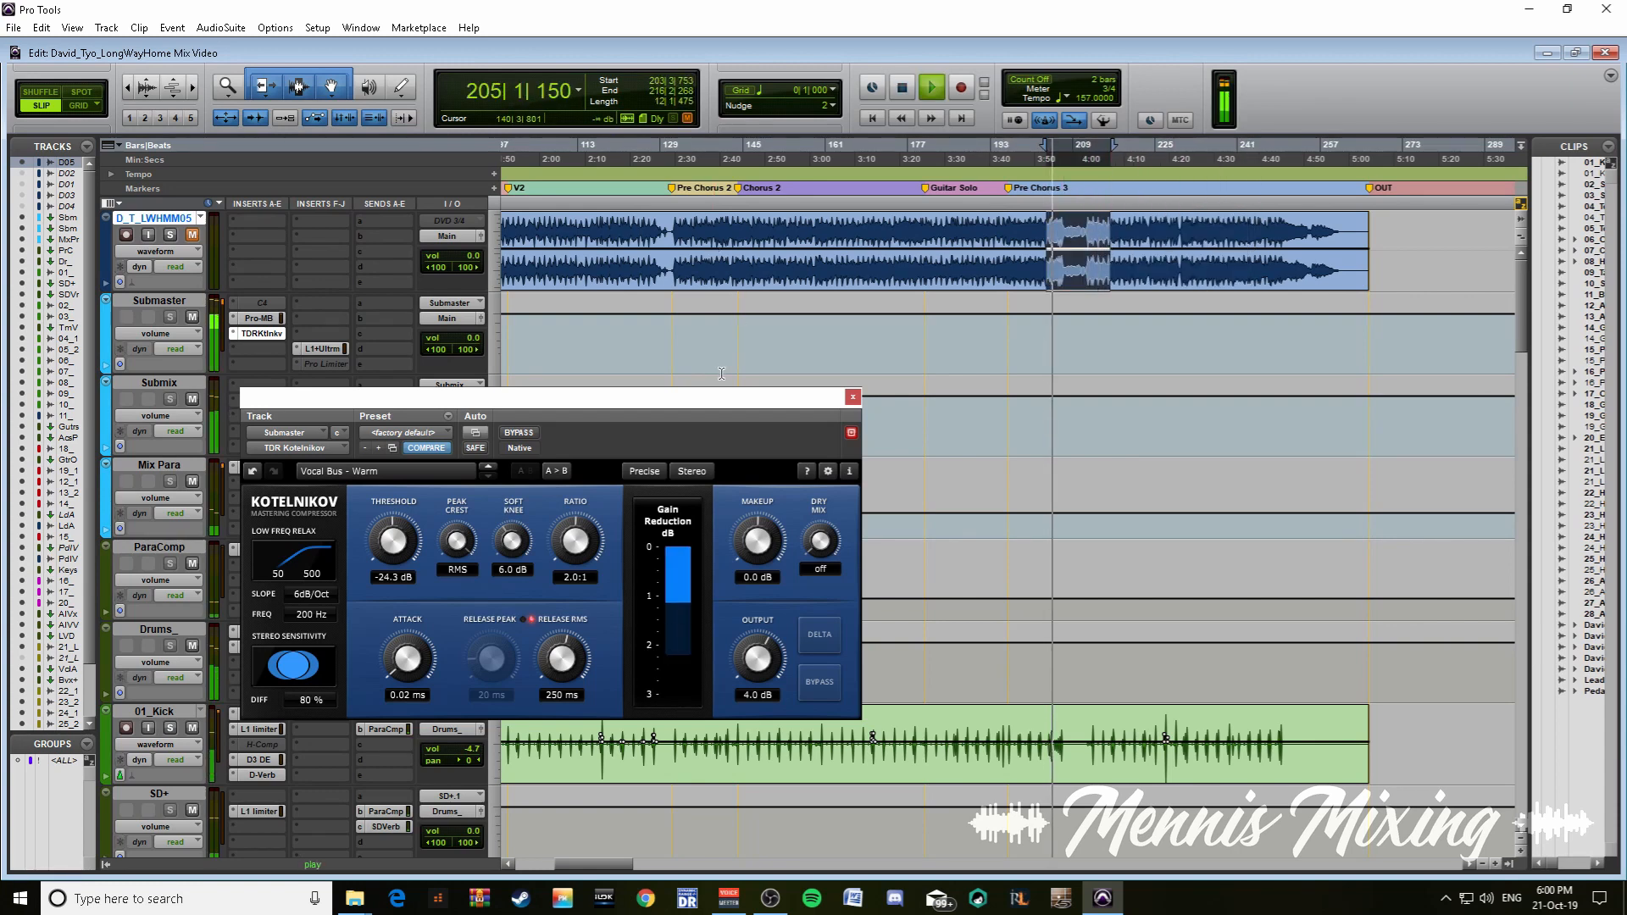
drag(720, 400, 832, 327)
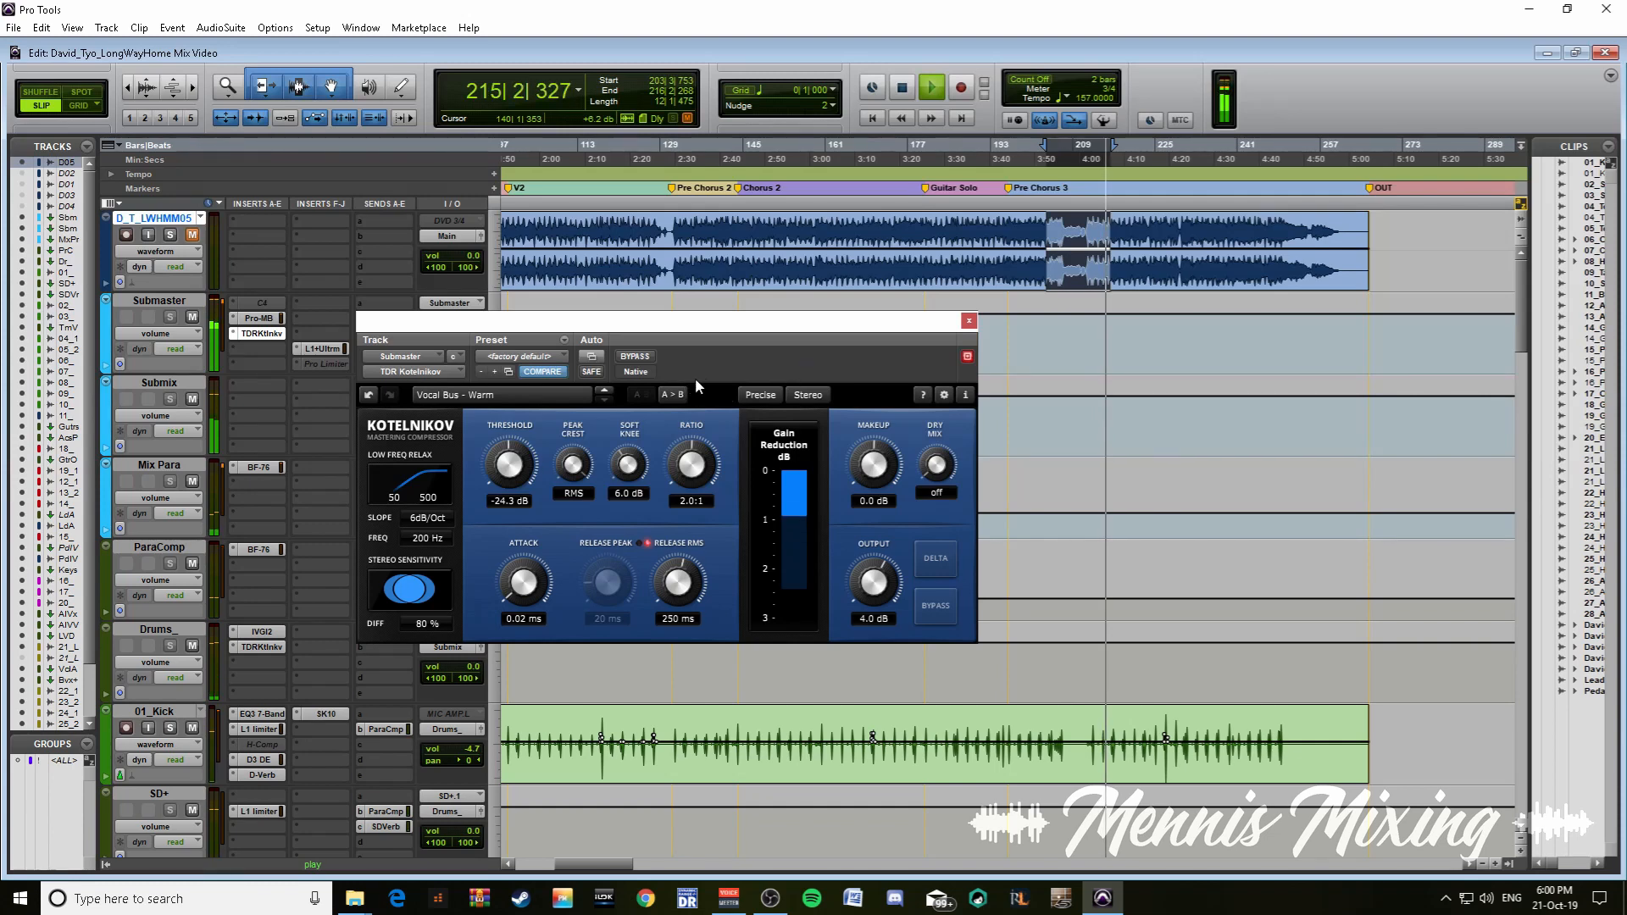
key(space)
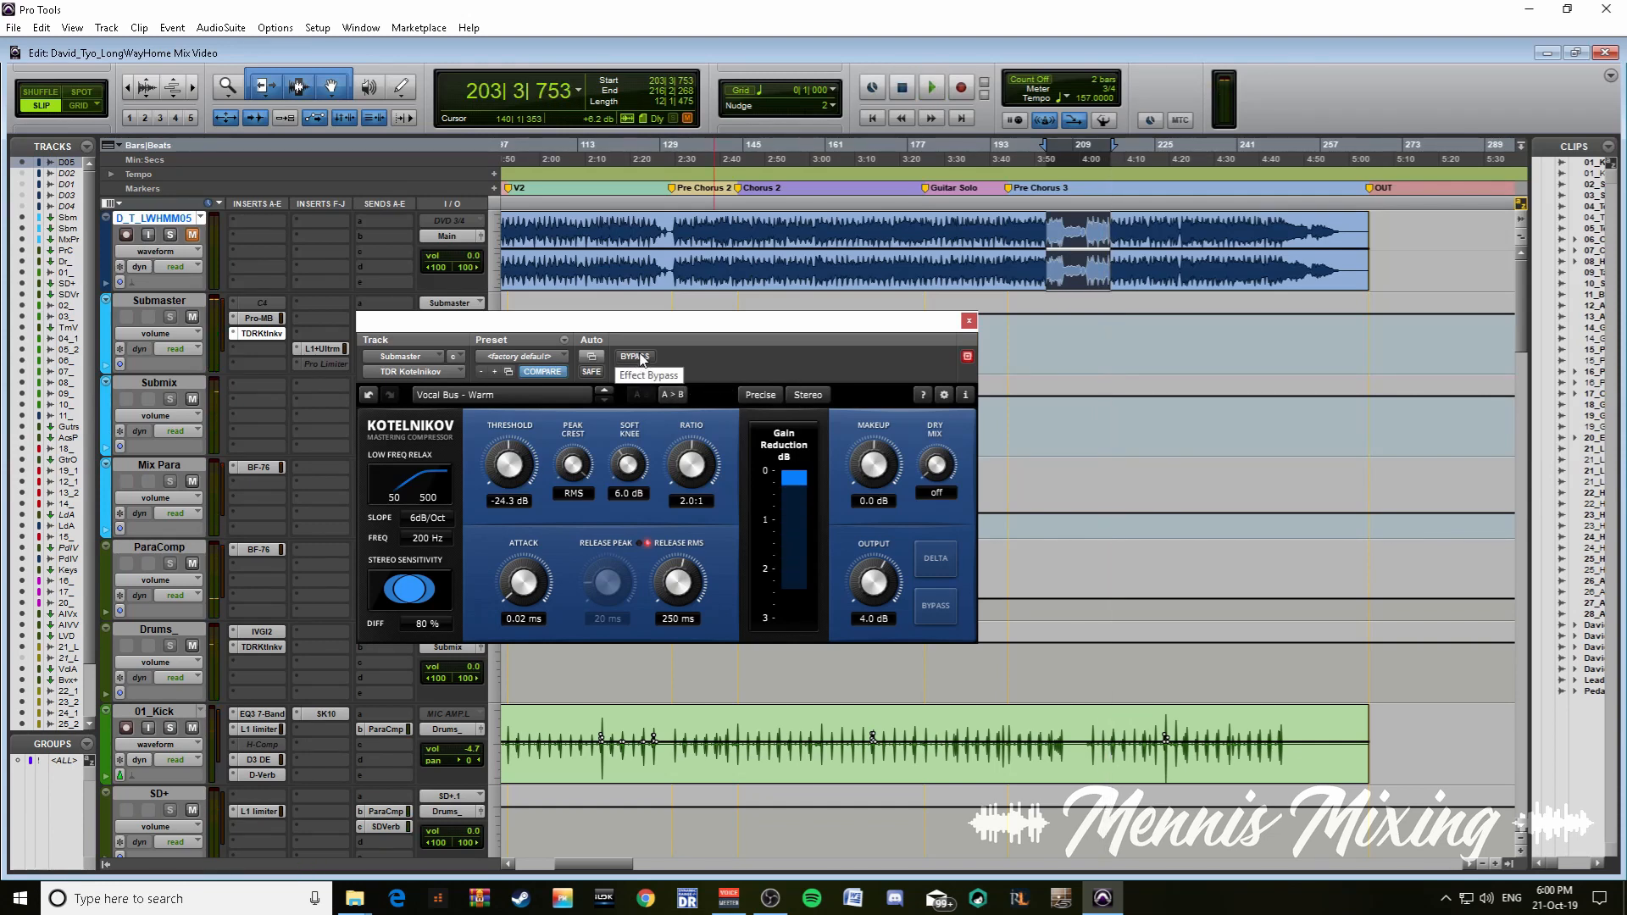
- Play the selected breakdown with the Kotelnikov bypassed and active for comparison, leave it active and close its window
click(643, 357)
key(space)
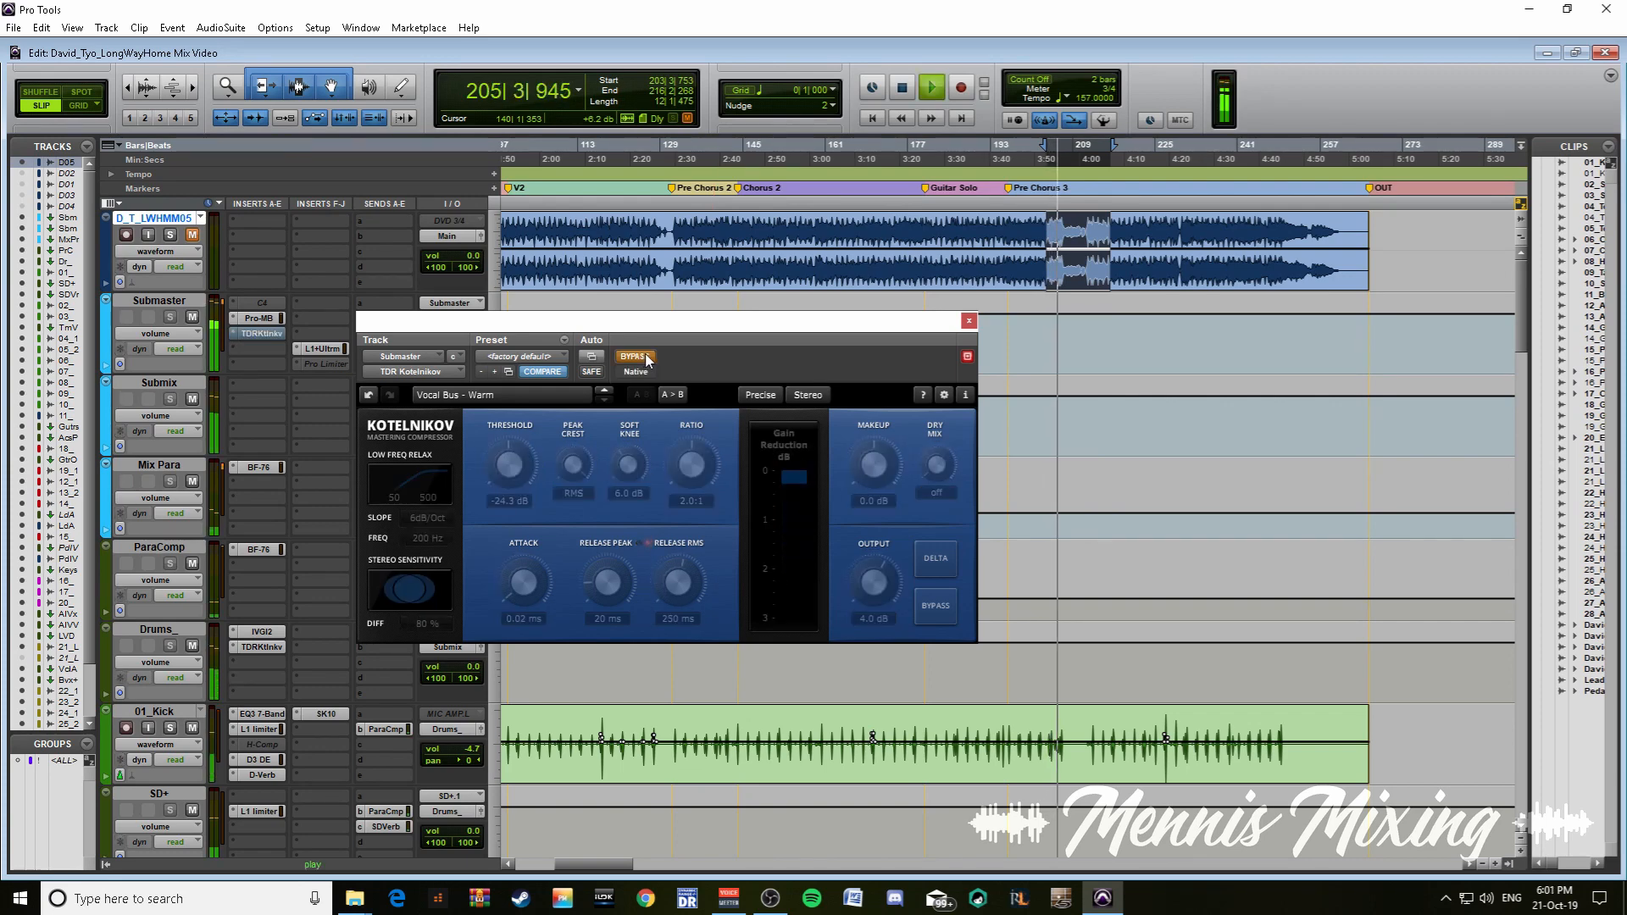
click(643, 357)
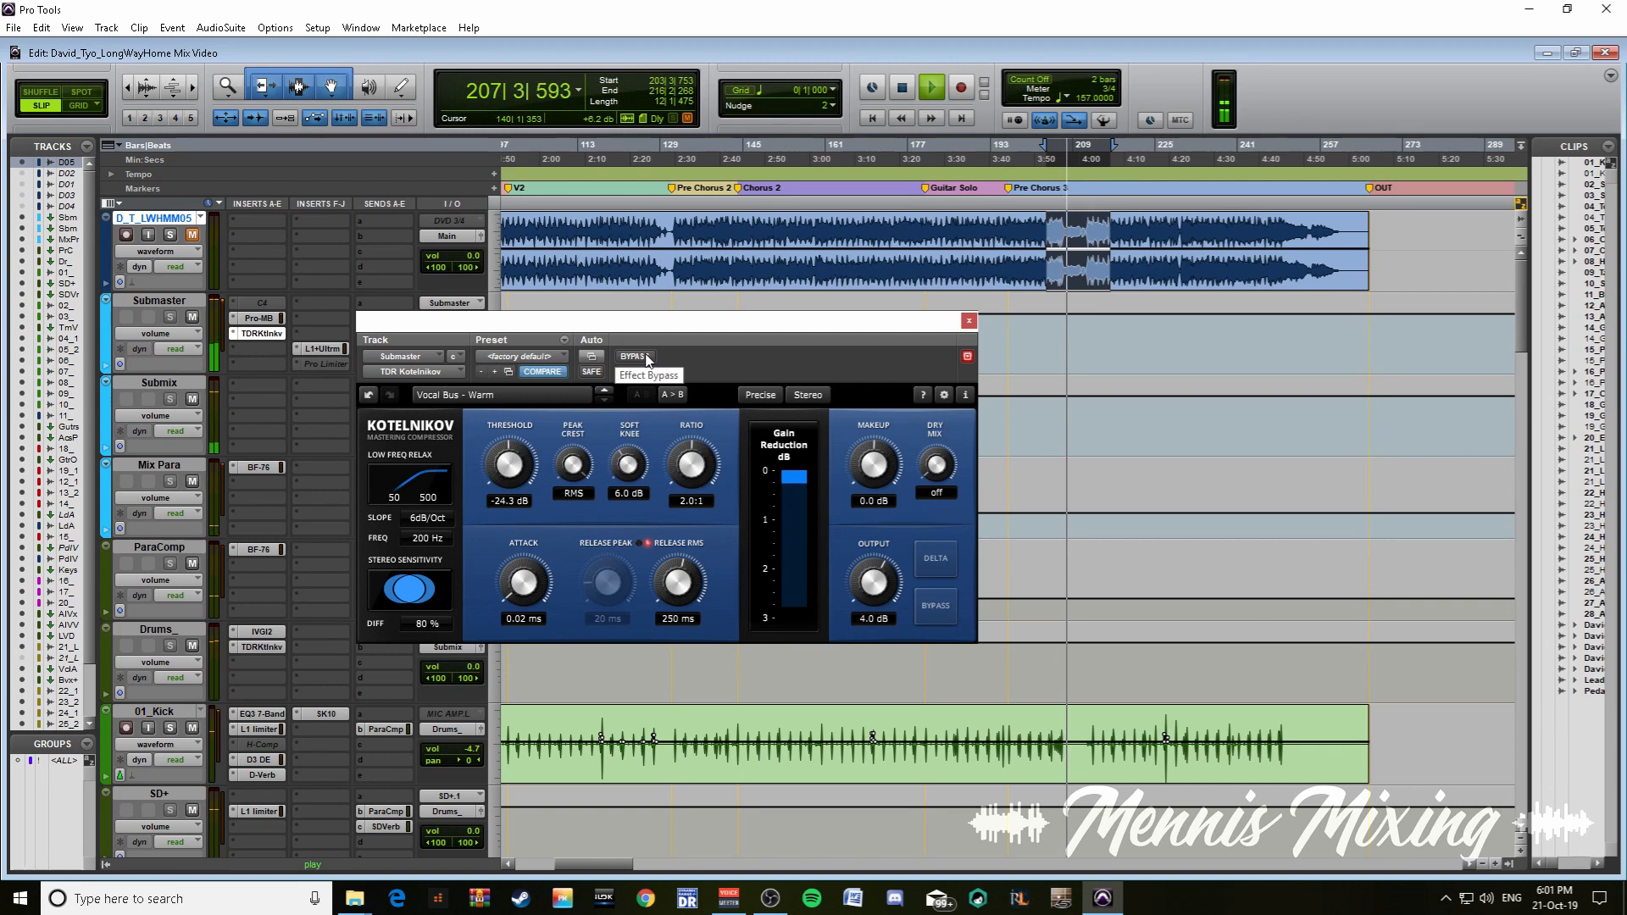
click(643, 357)
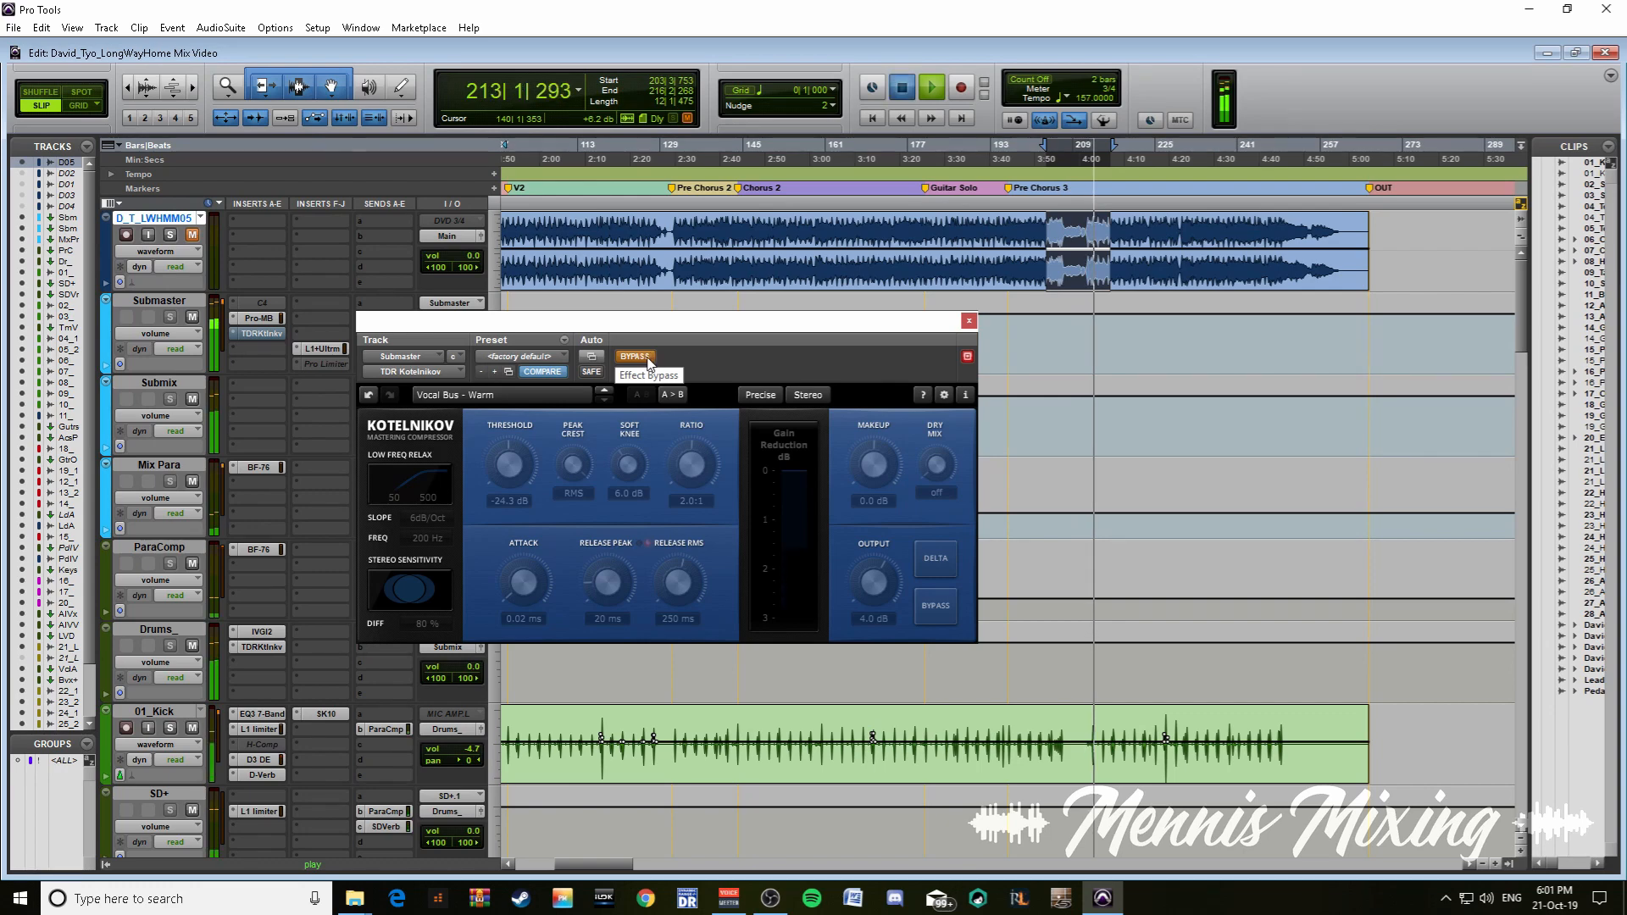
key(space)
click(648, 358)
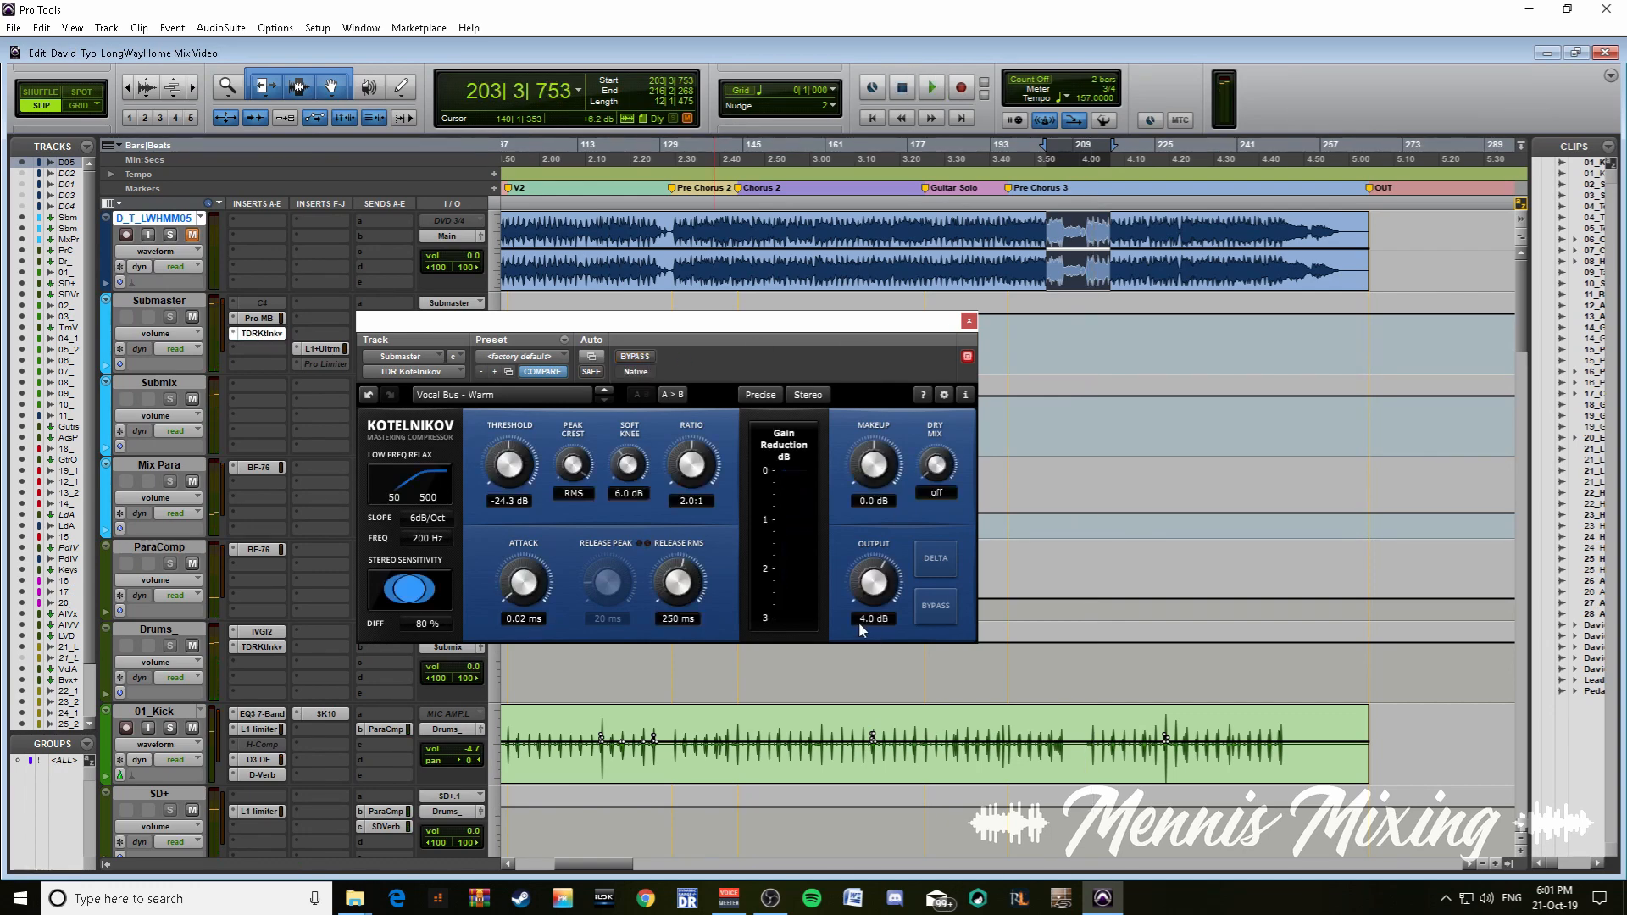
click(969, 321)
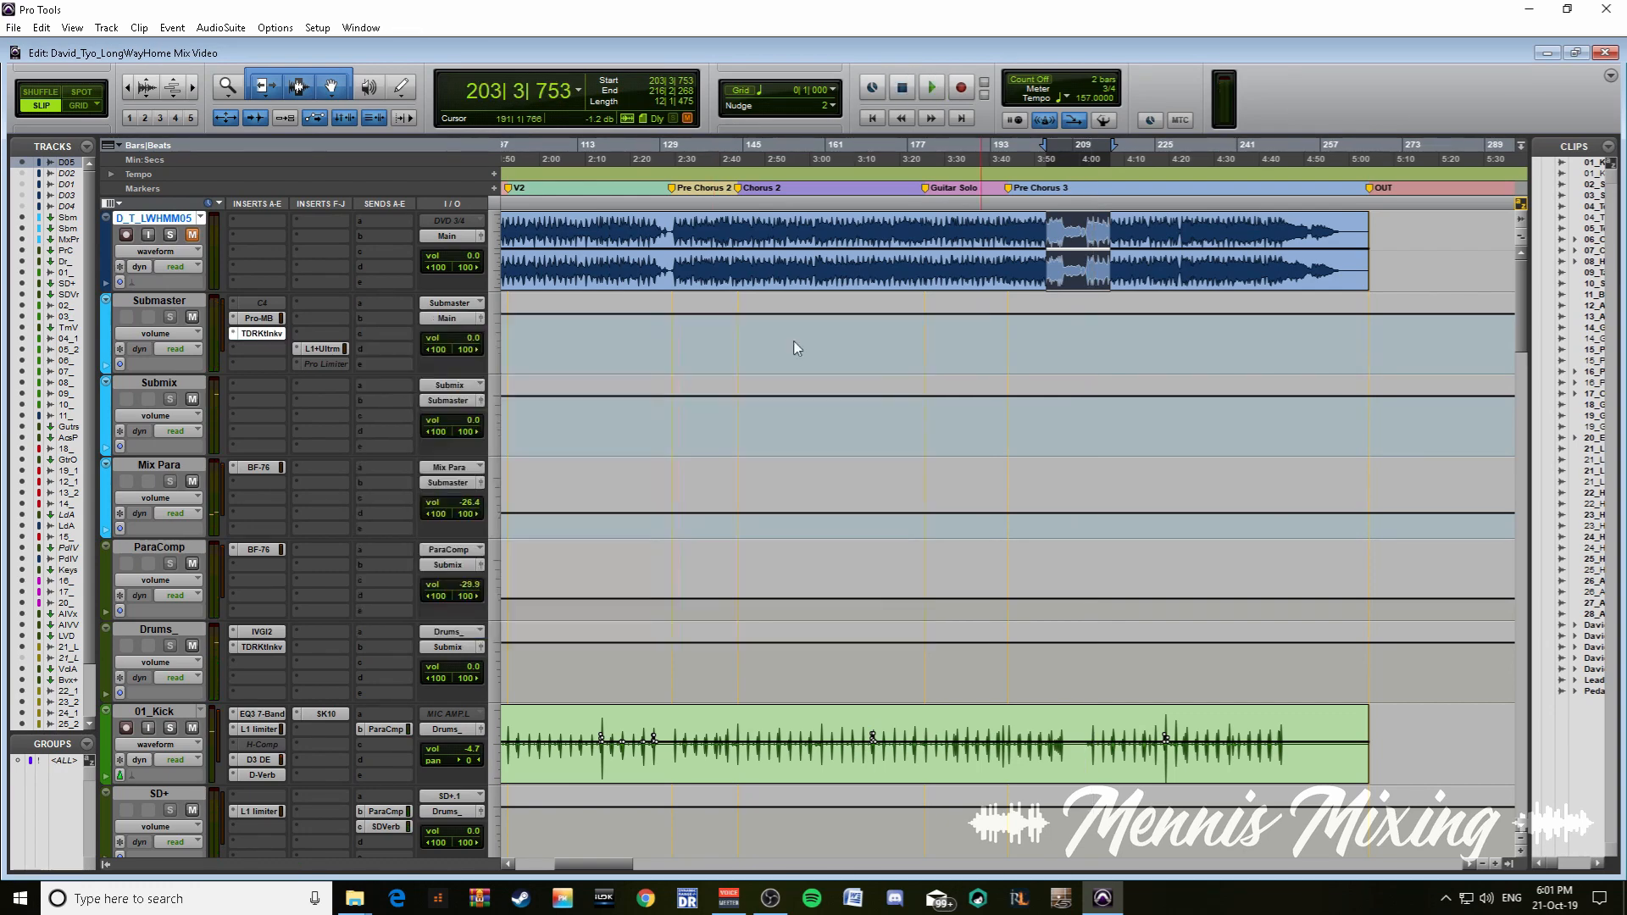
- Inspect the L1 Ultramaximizer settings and the inactive Pro Limiter on the Submaster track
click(328, 350)
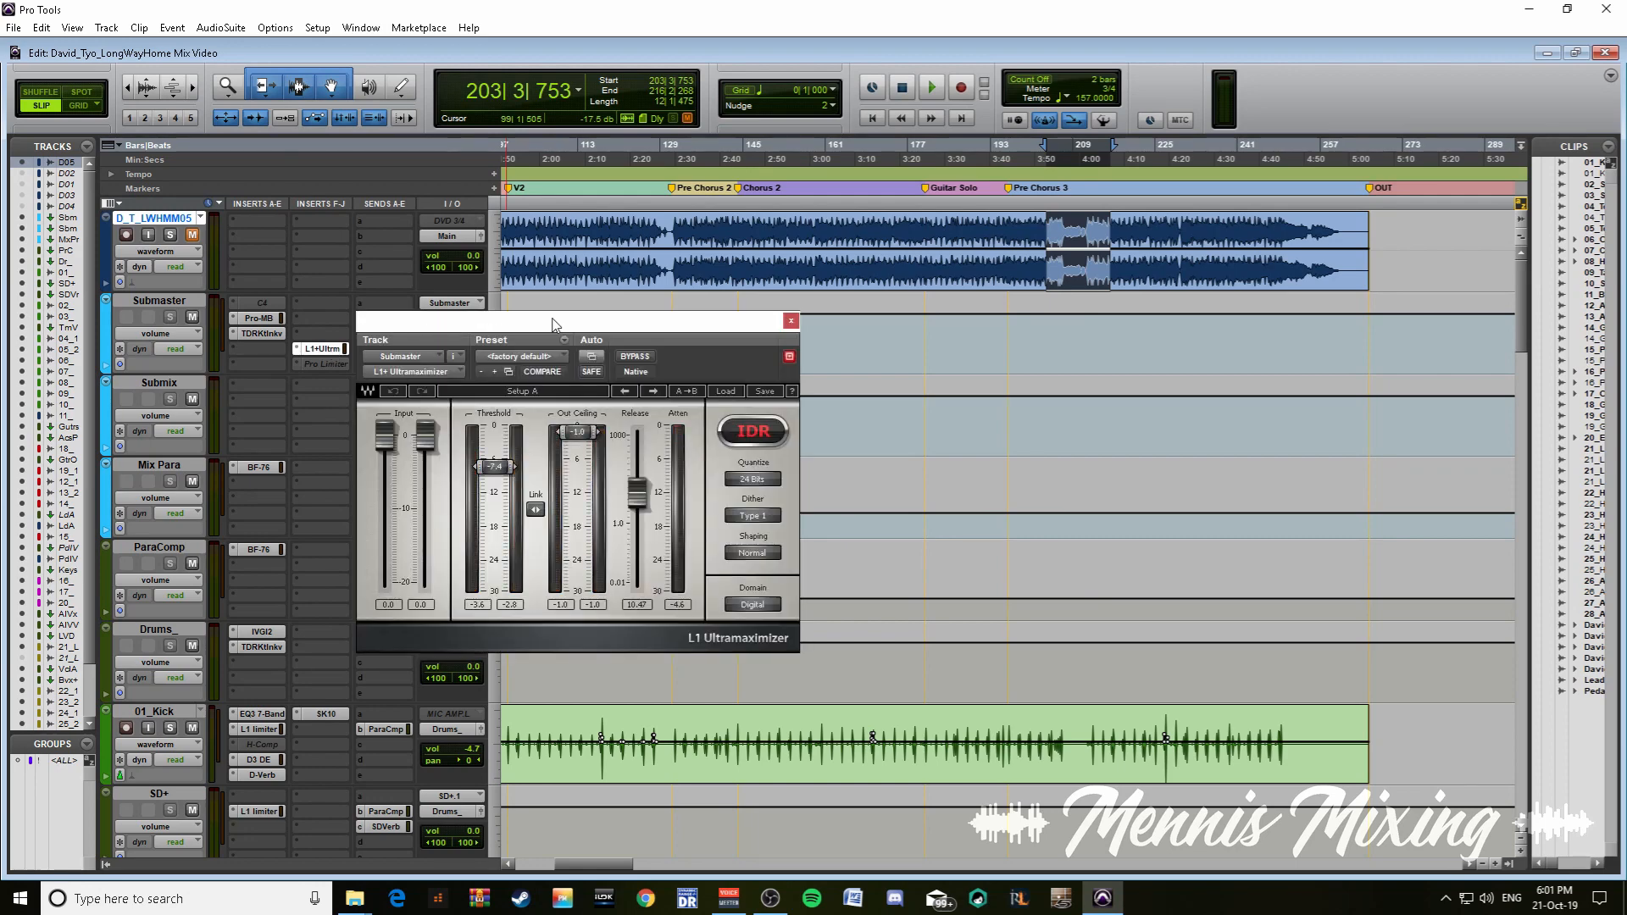
drag(555, 325, 705, 308)
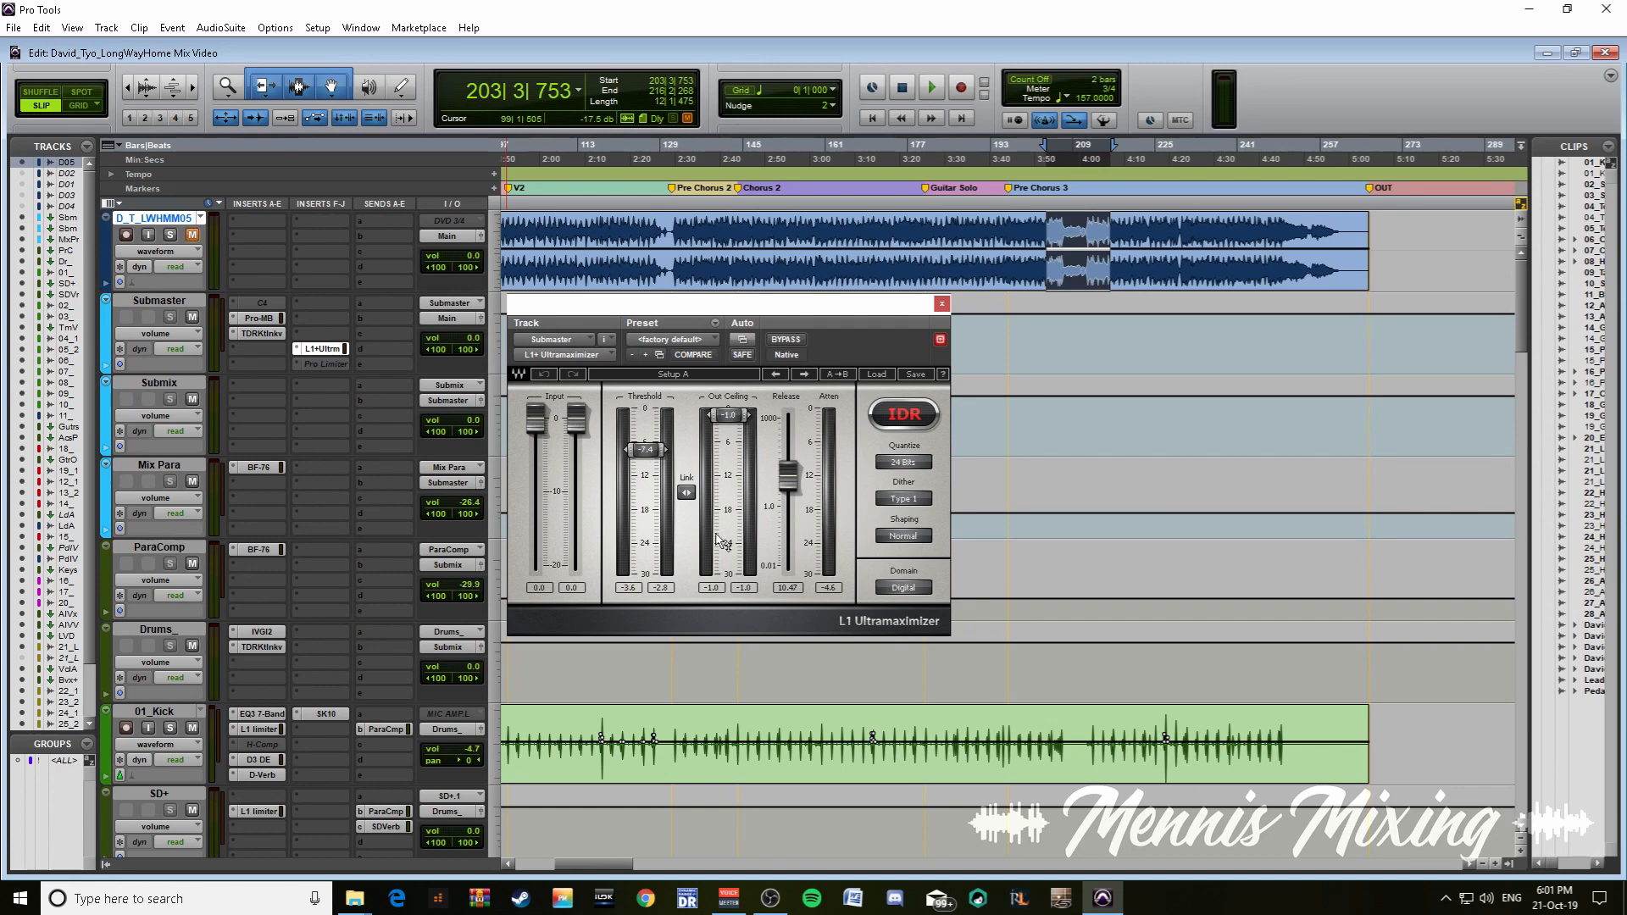
click(328, 368)
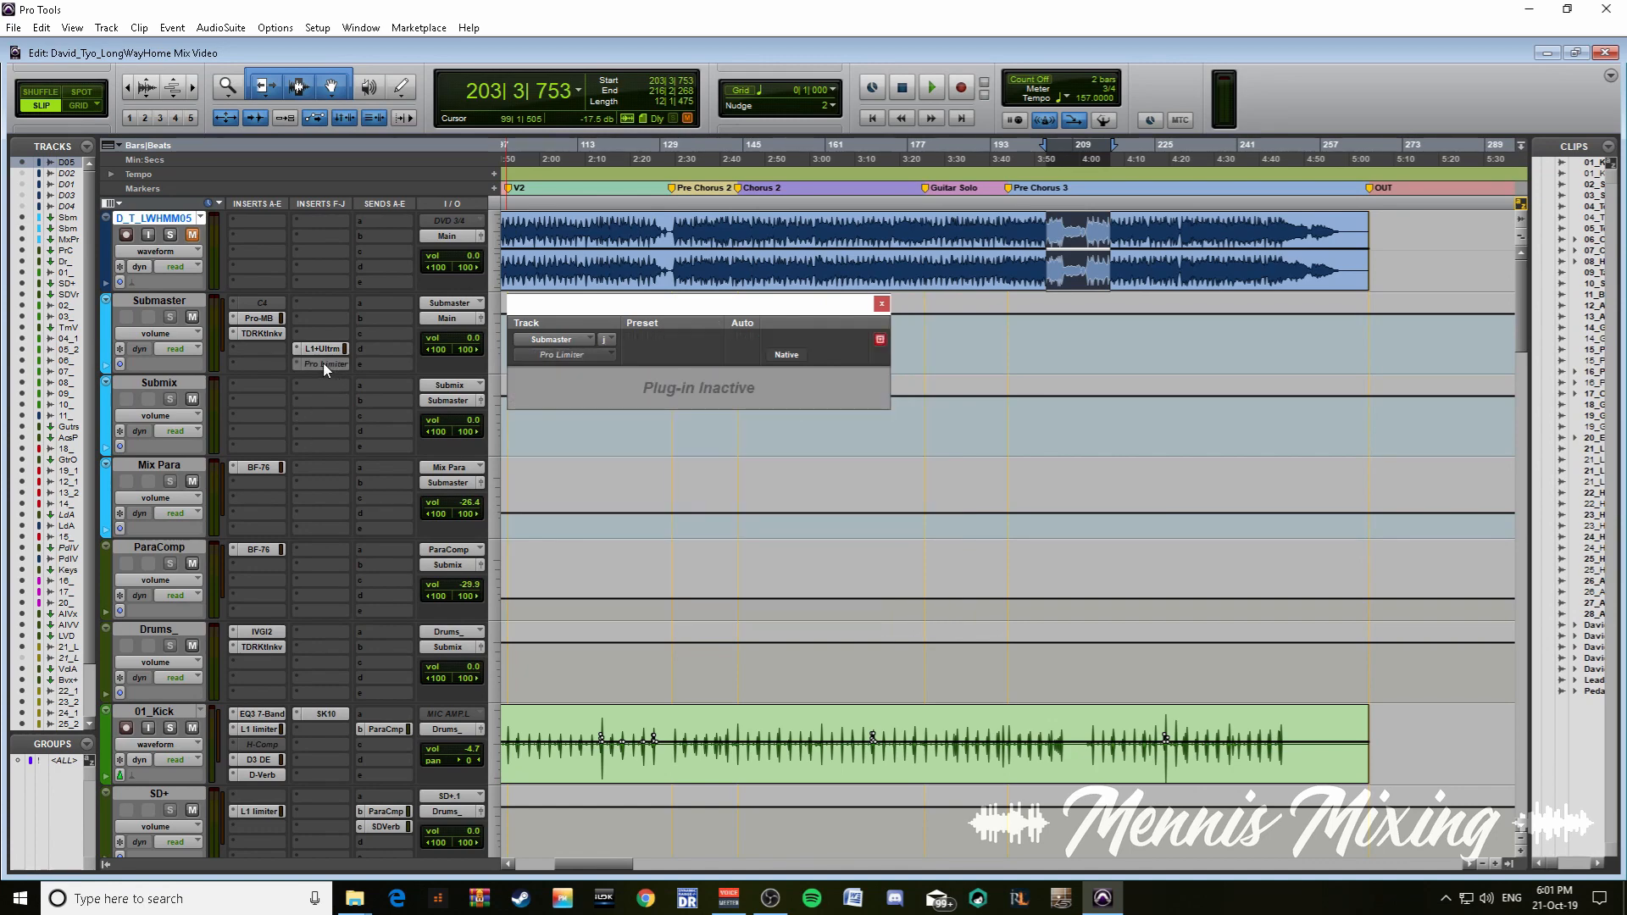
click(323, 362)
click(321, 349)
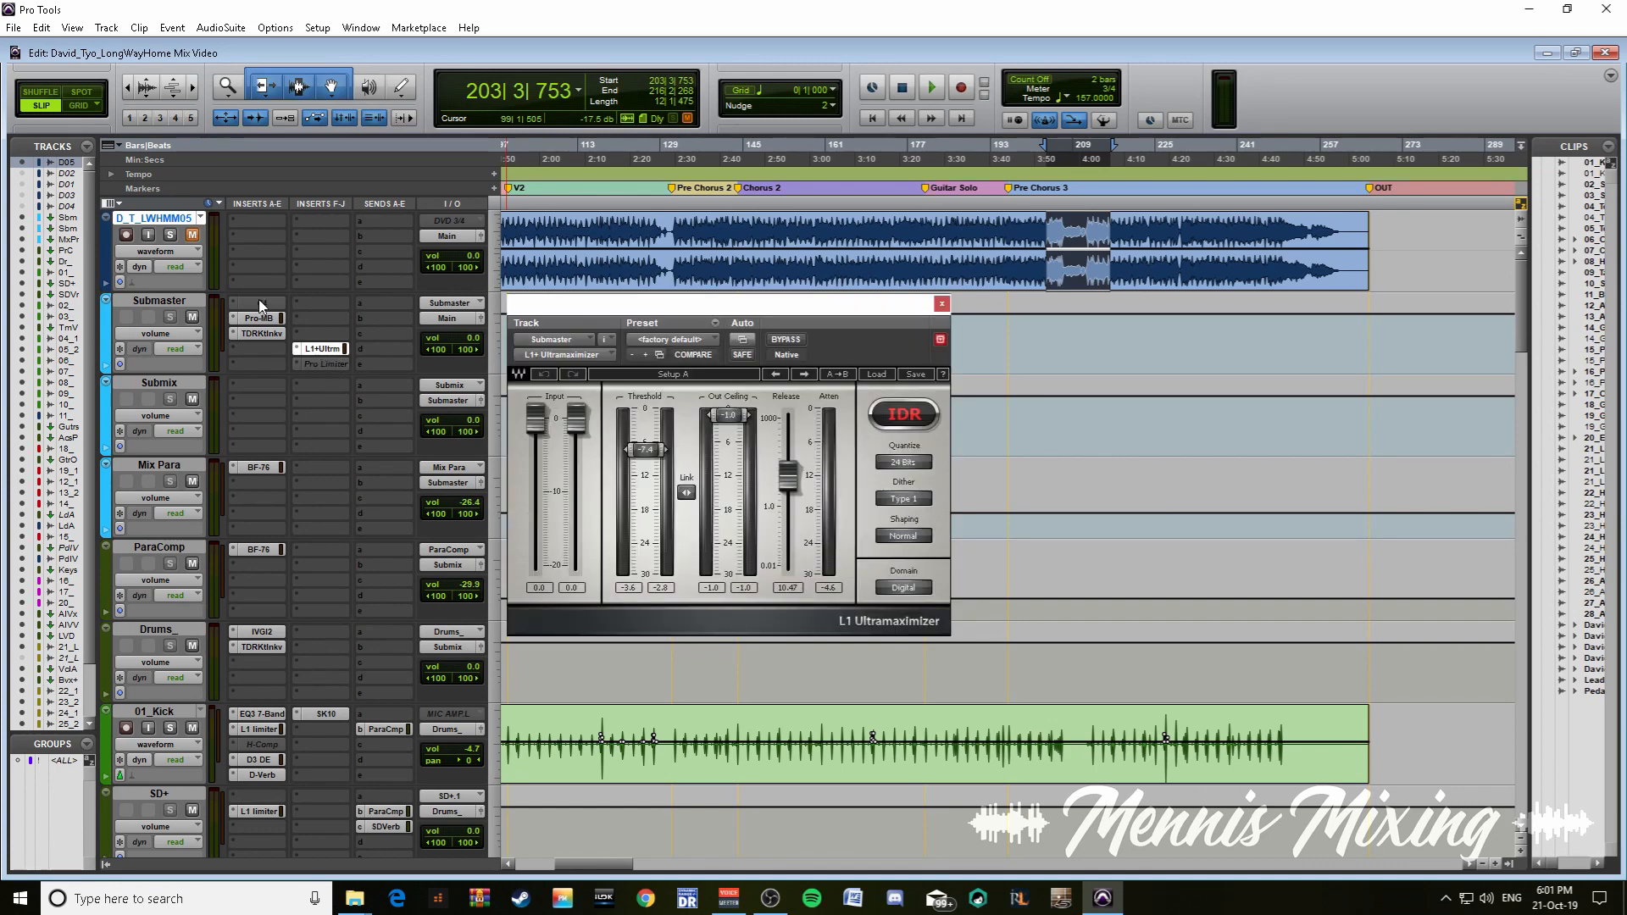
- Review the Submaster's FabFilter Pro-MB bands and the inactive C4 plug-in, closing the plug-in window
click(260, 302)
click(259, 317)
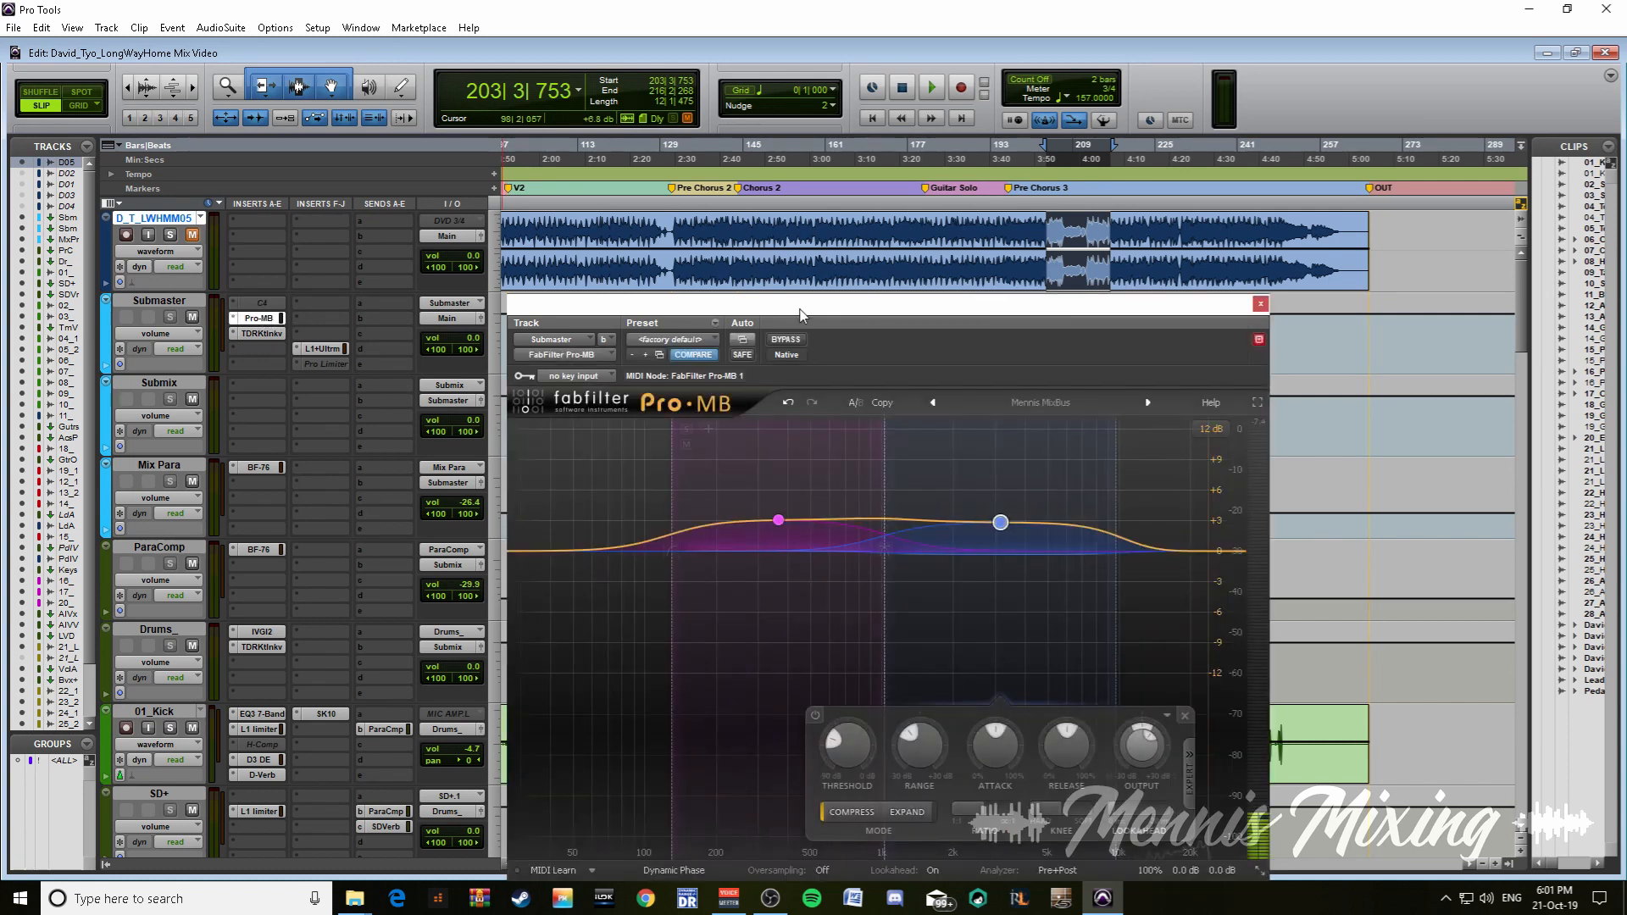
drag(789, 311, 854, 204)
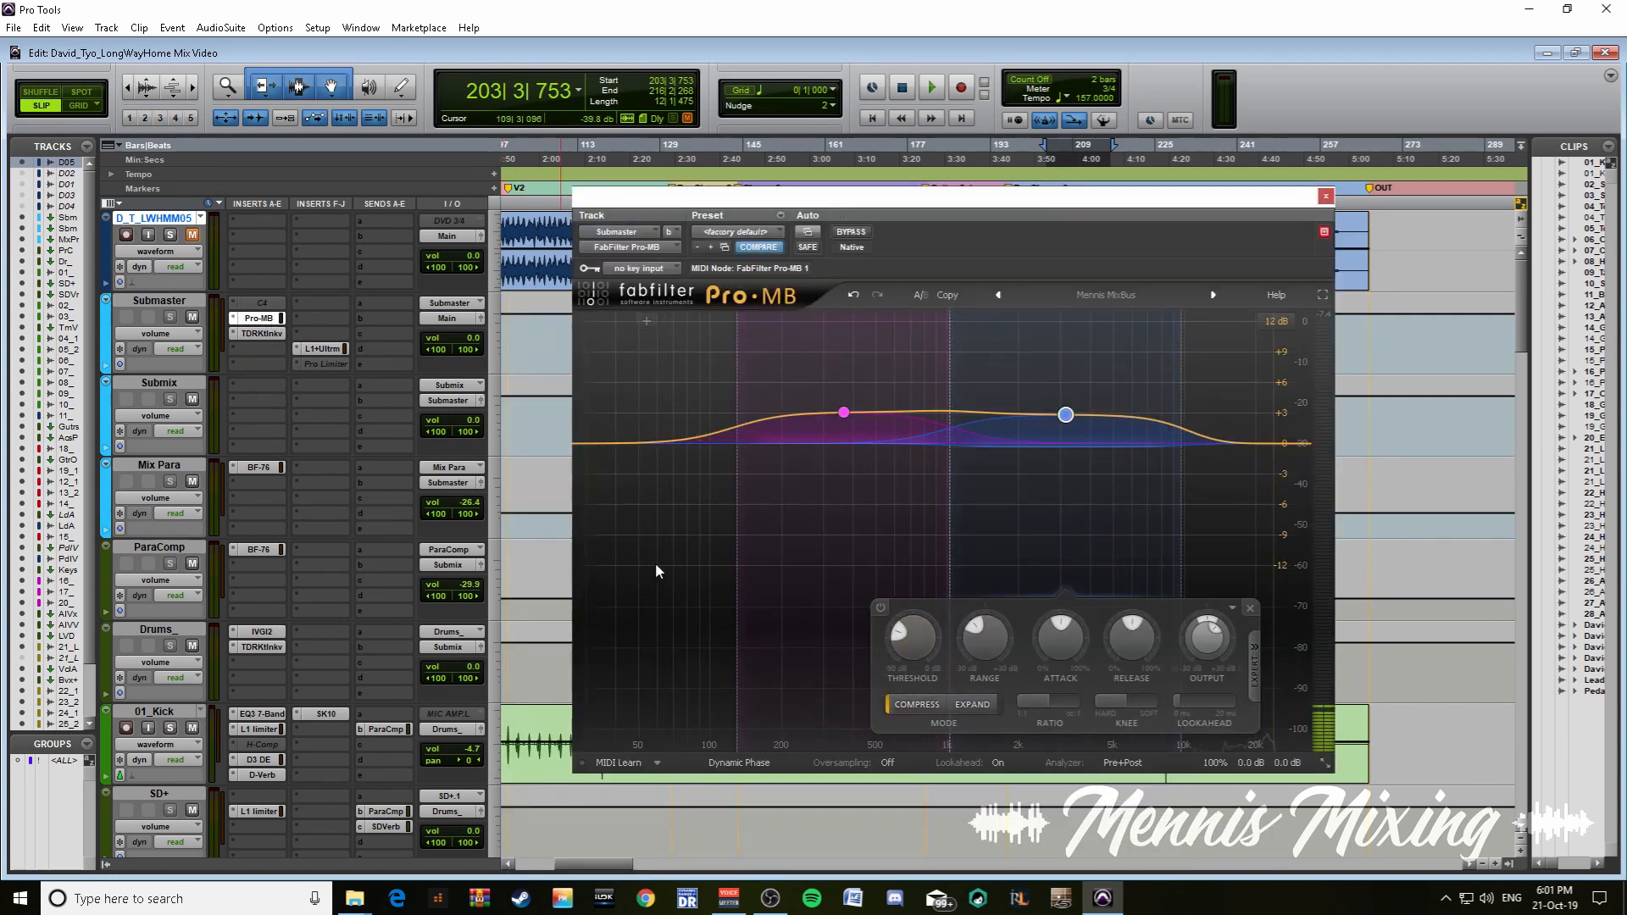
drag(649, 566, 1158, 359)
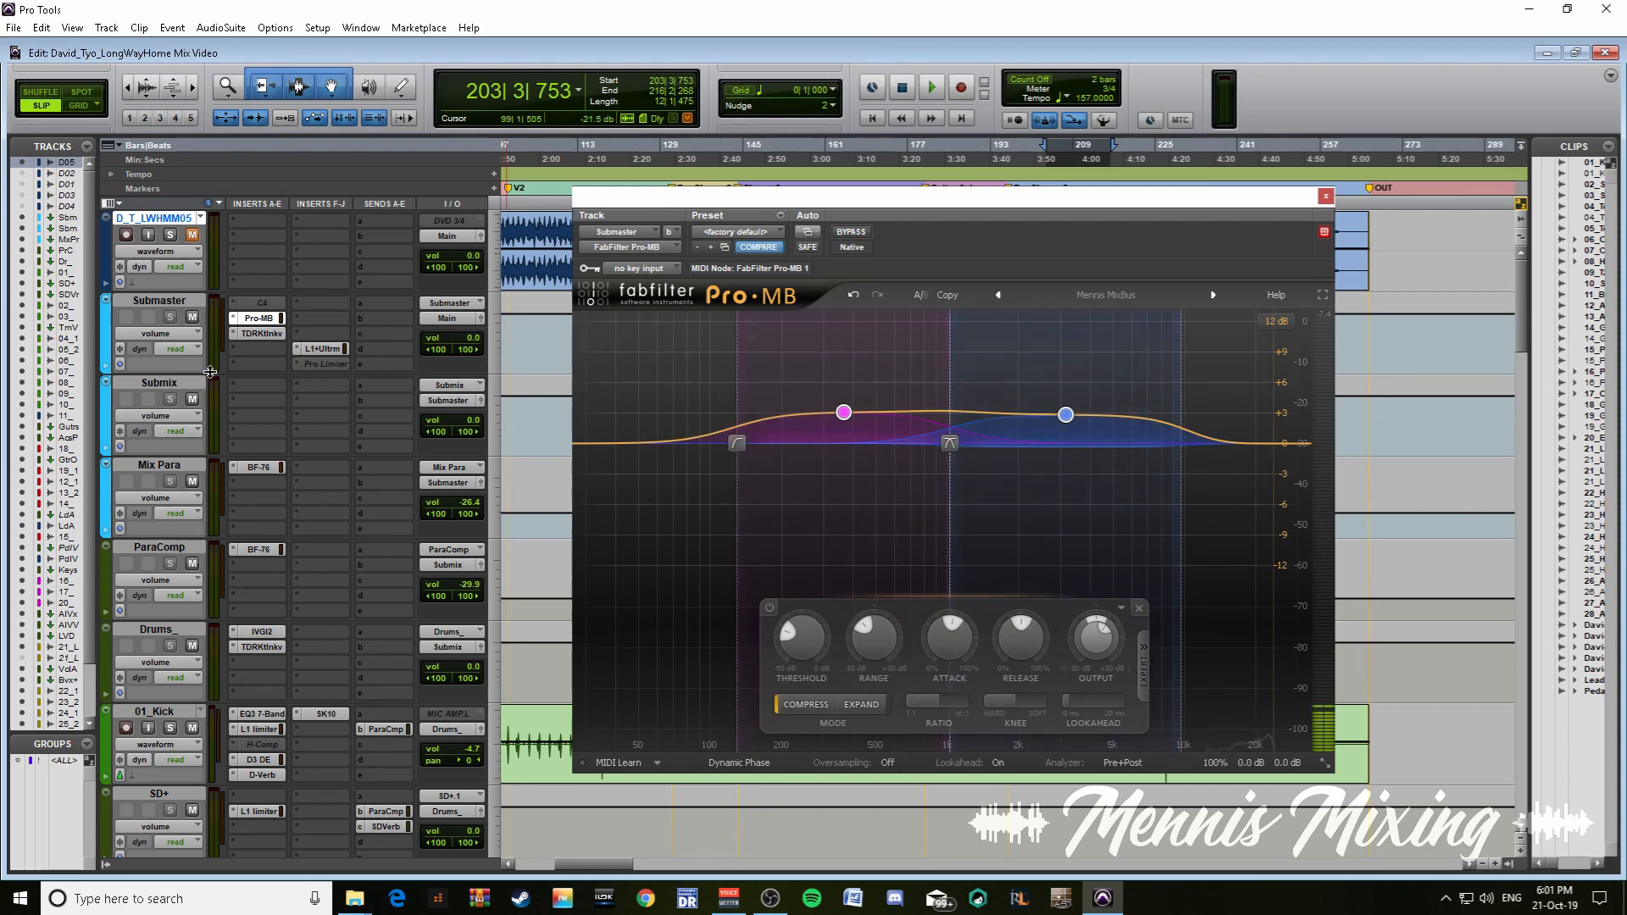
click(259, 303)
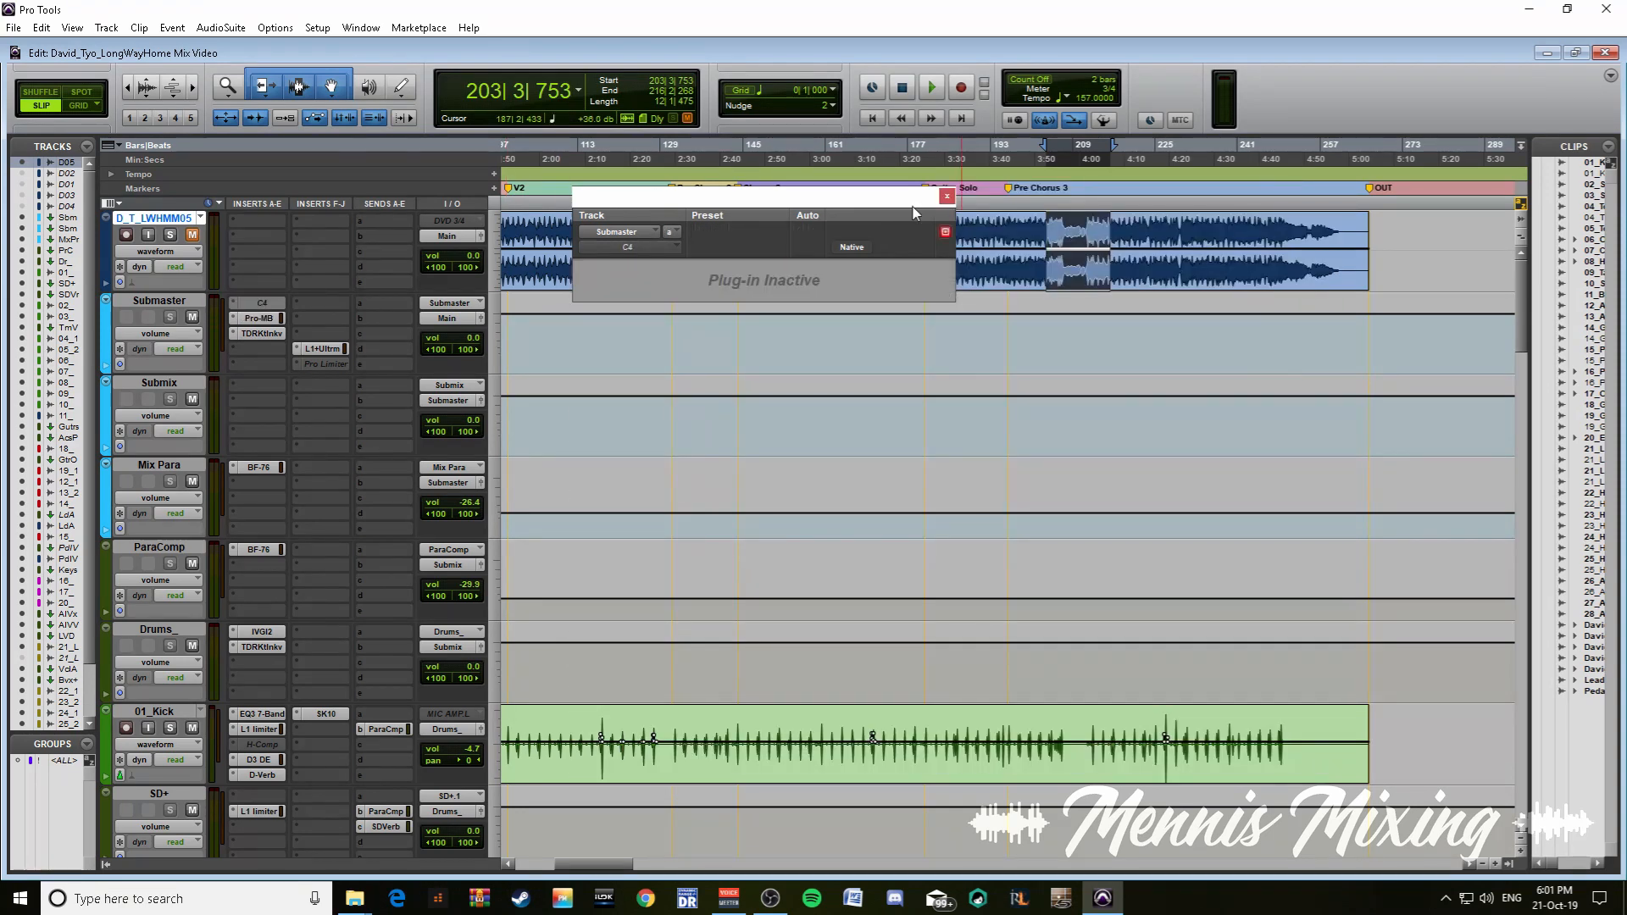
click(947, 197)
- Reopen the Submaster's Pro-MB and L1 Ultramaximizer for a final check and close the plug-in window
click(323, 348)
click(259, 318)
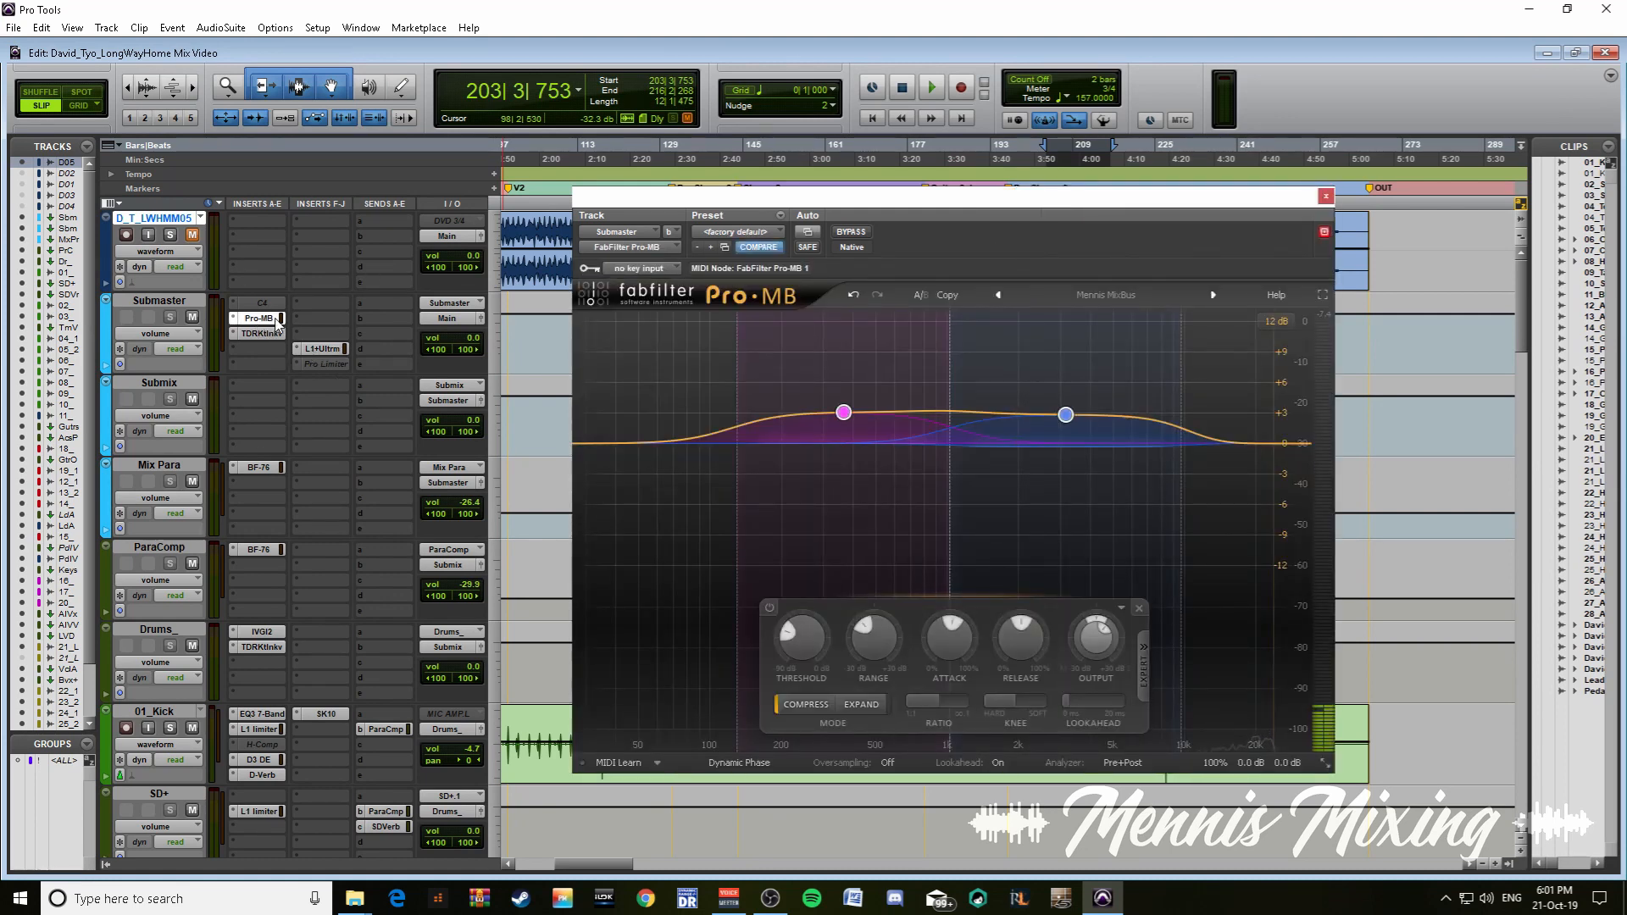
click(322, 352)
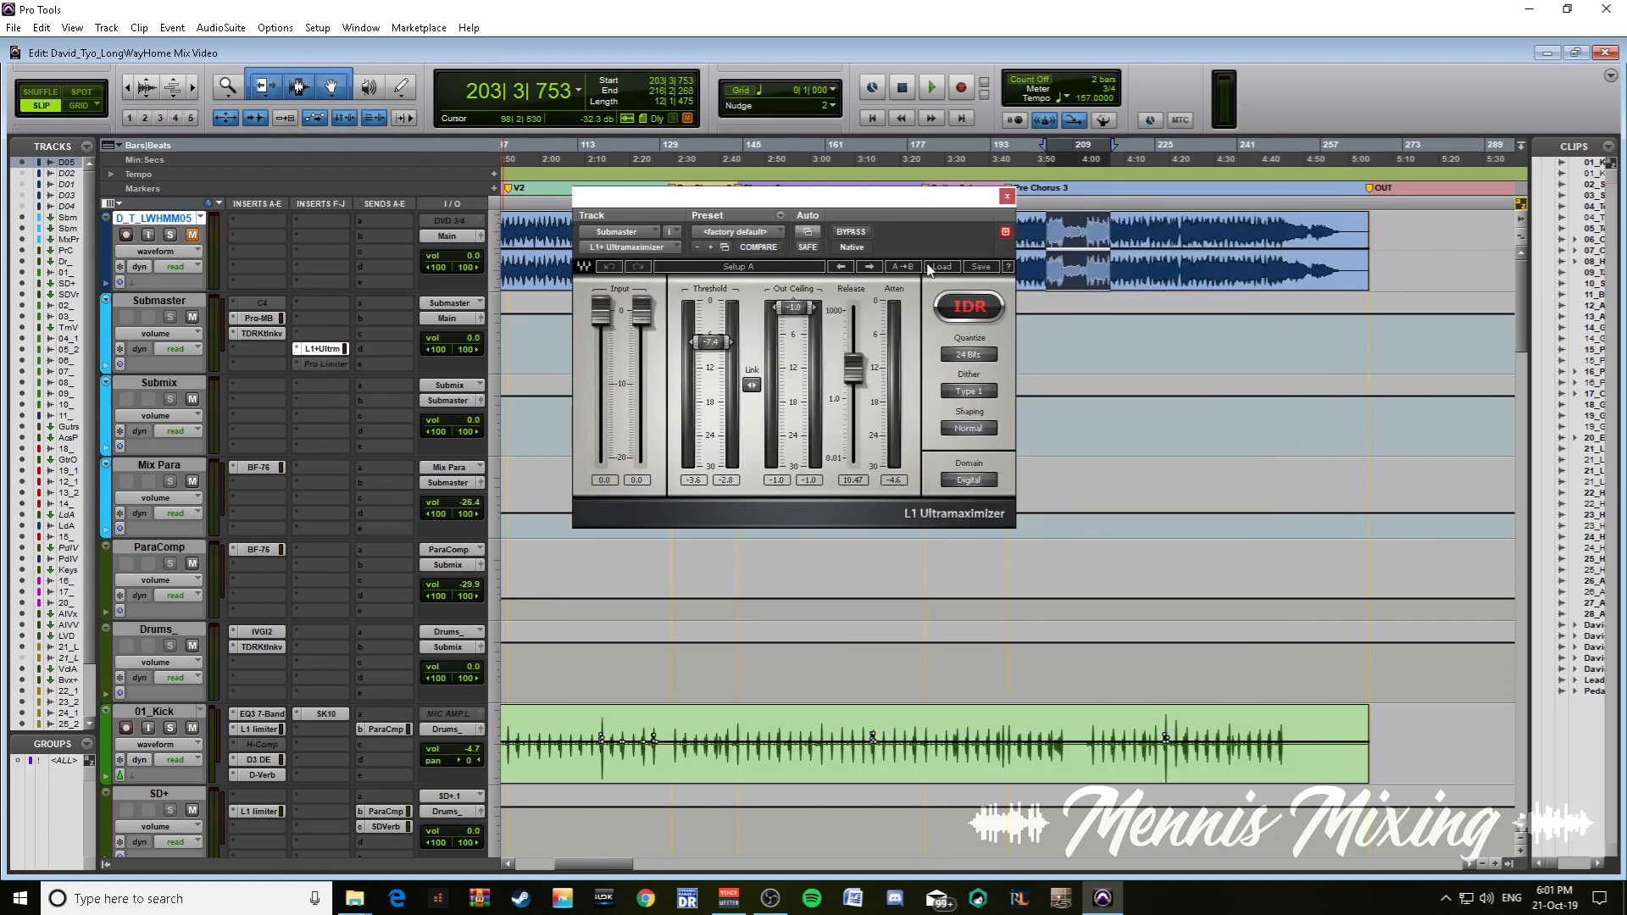
click(1008, 197)
scroll(689, 536, down, 6)
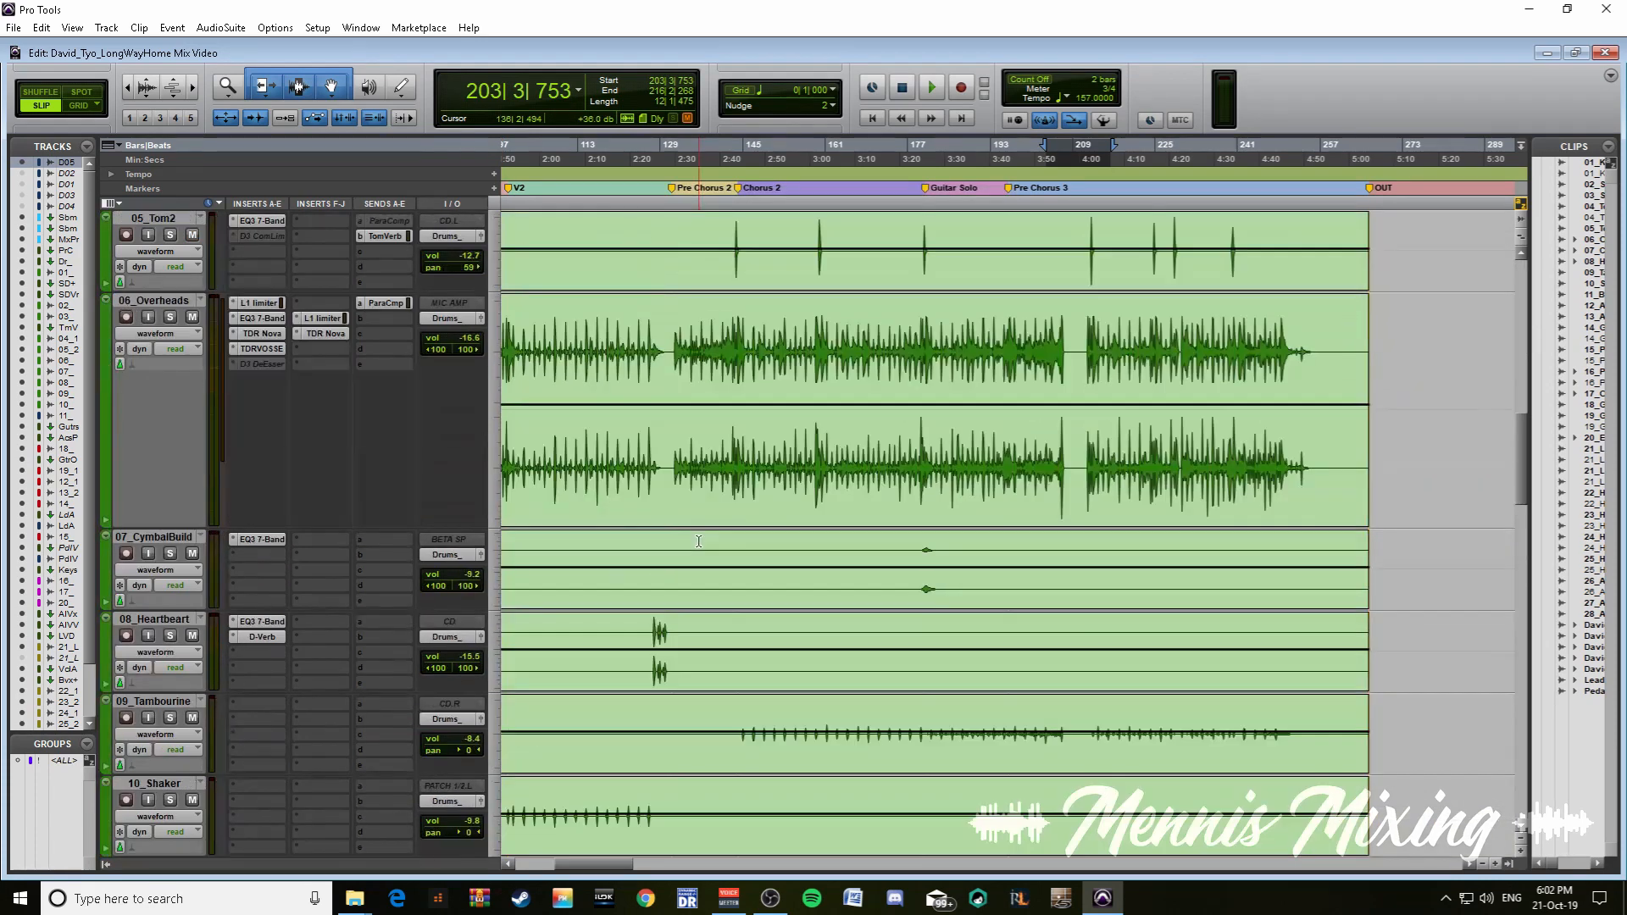
scroll(689, 536, up, 6)
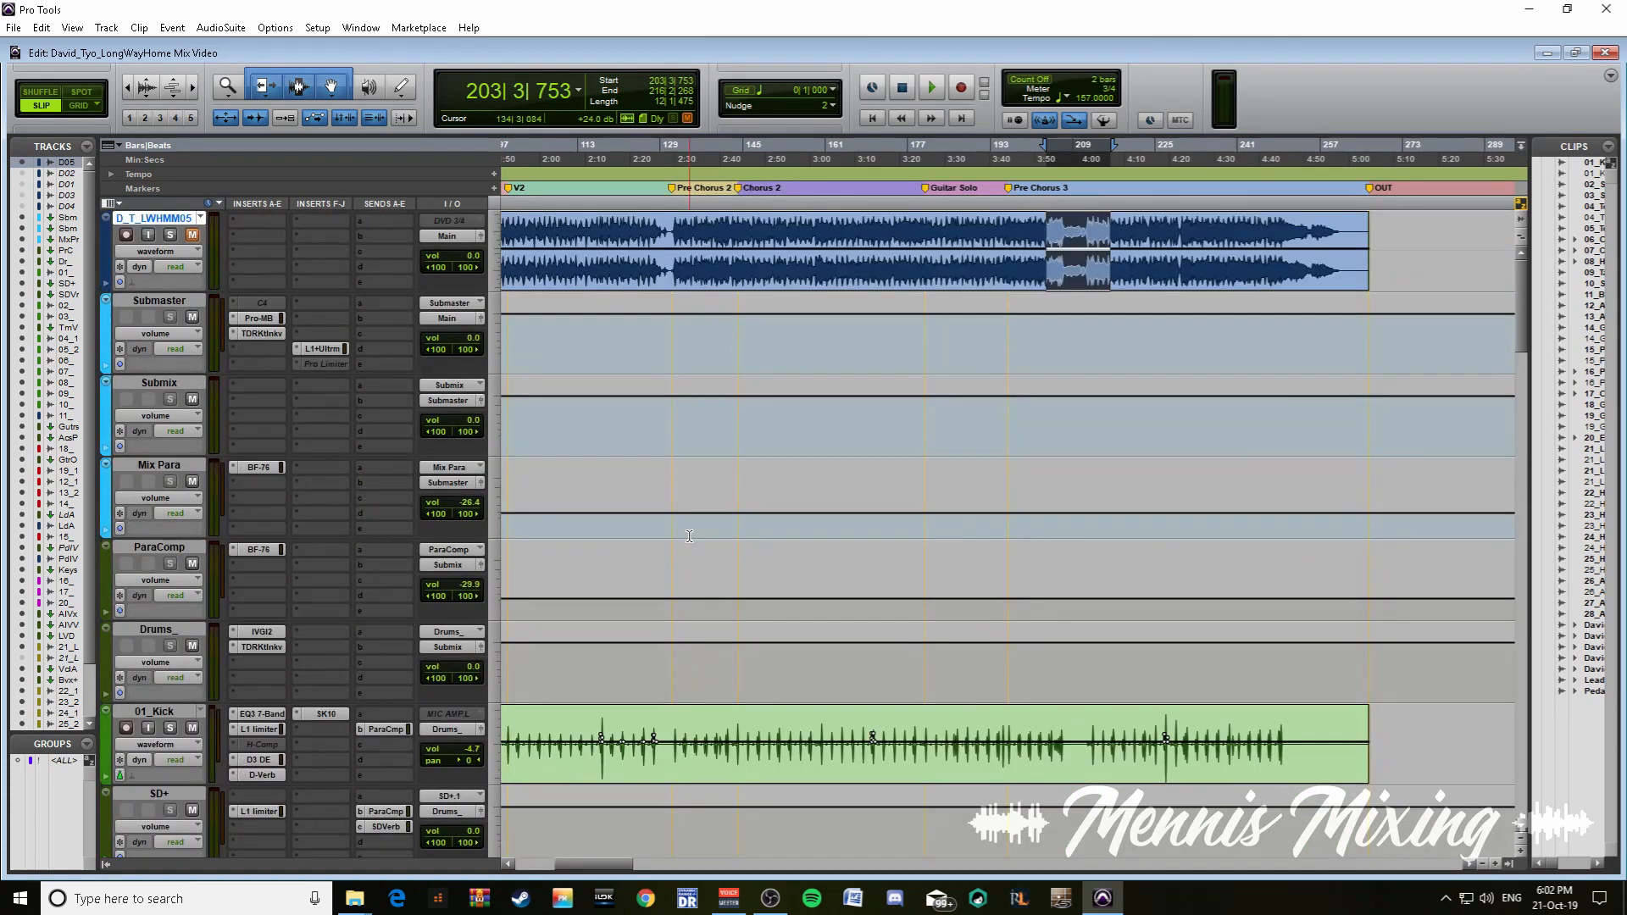
click(1448, 898)
click(1448, 900)
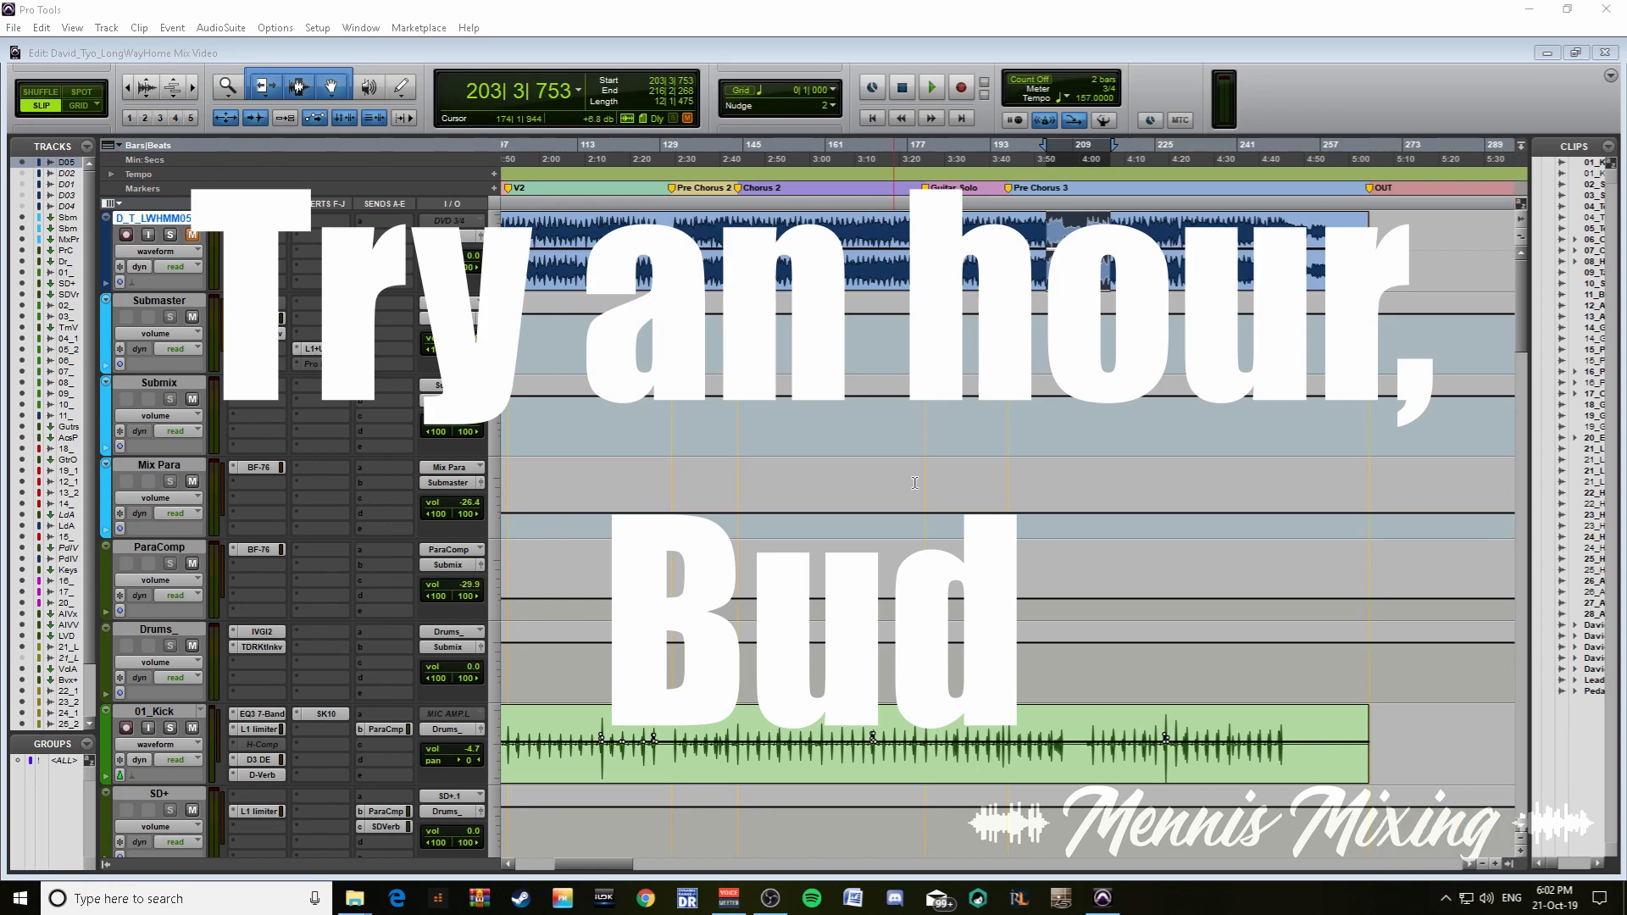
drag(1526, 337, 1538, 257)
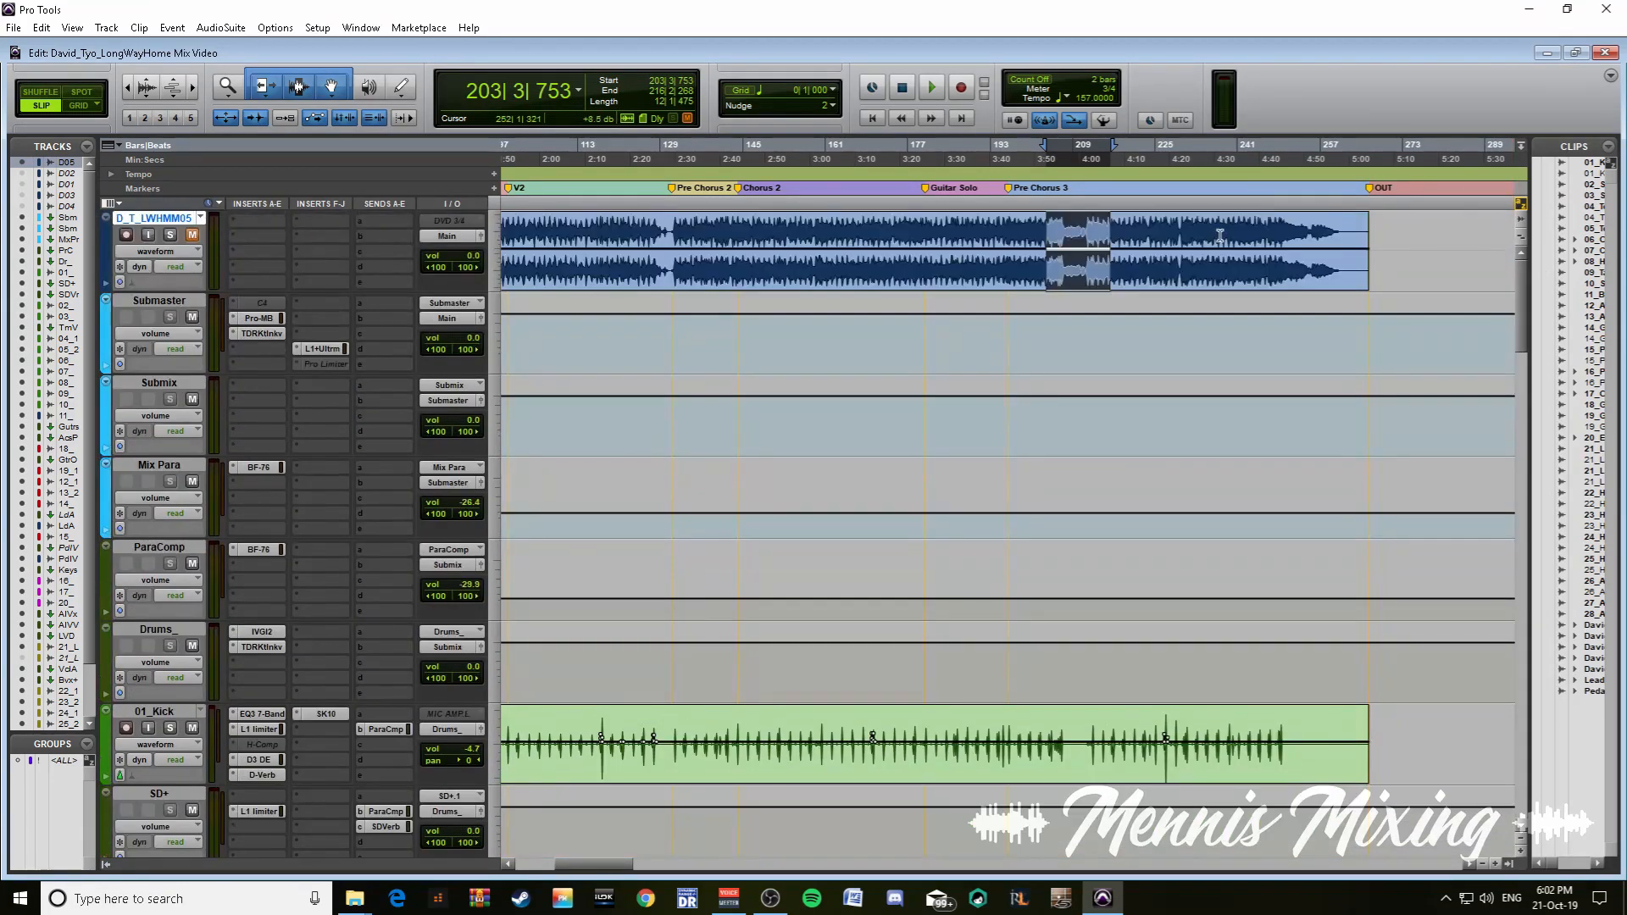
- Show the whole song in the timeline and view the Submaster's Pro-MB once more before closing it
click(677, 214)
key(ctrl+bracketleft)
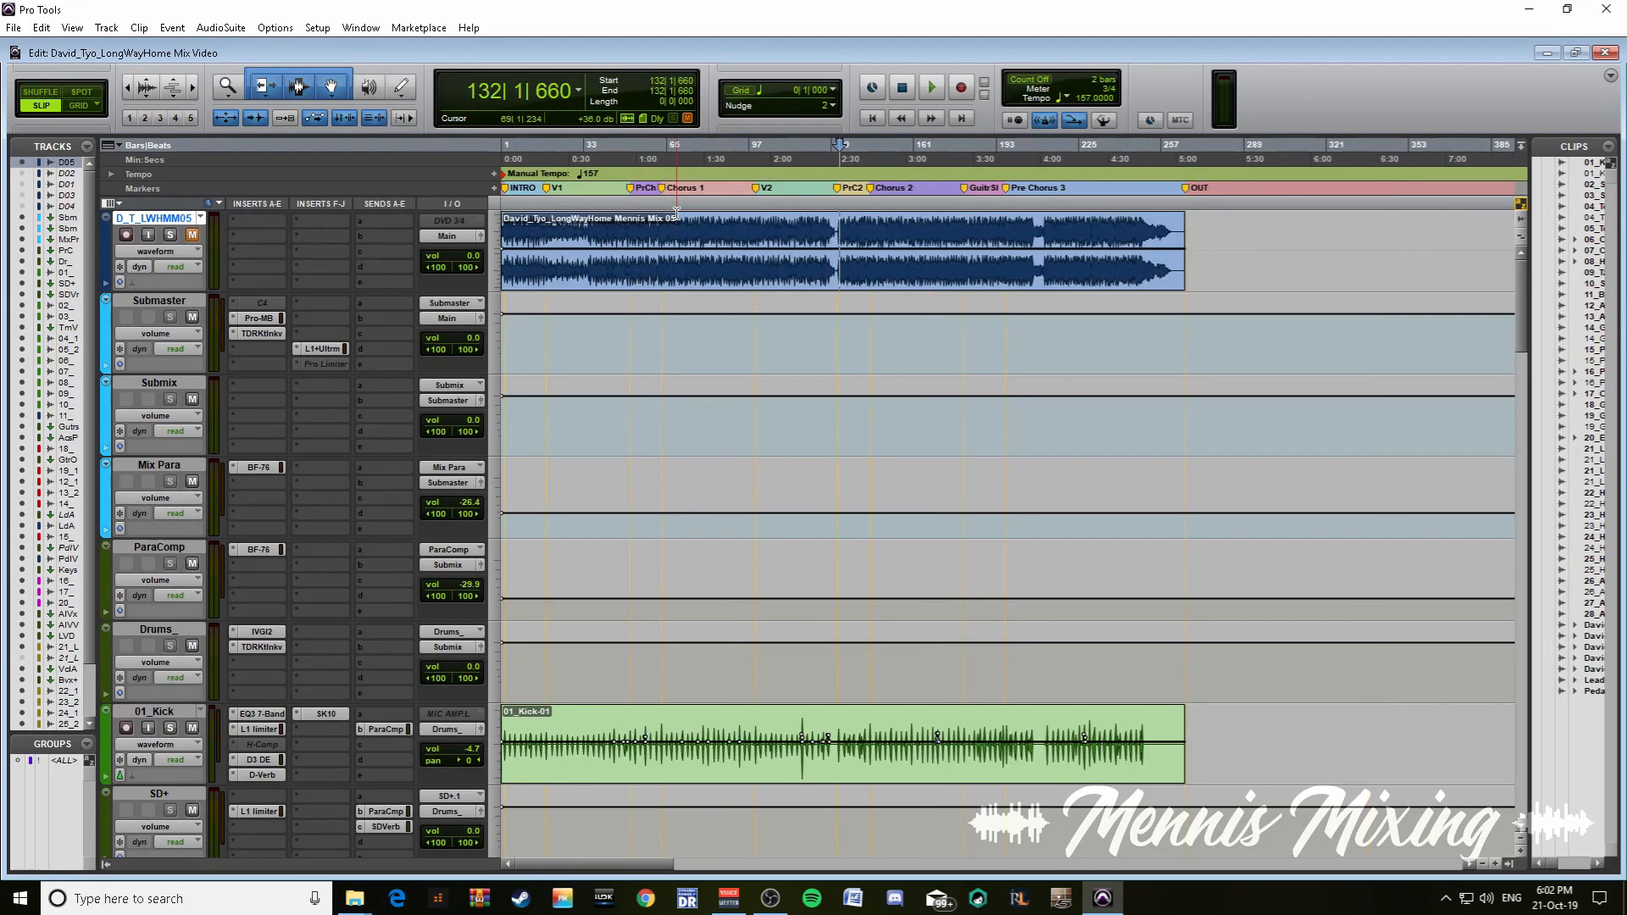
click(263, 319)
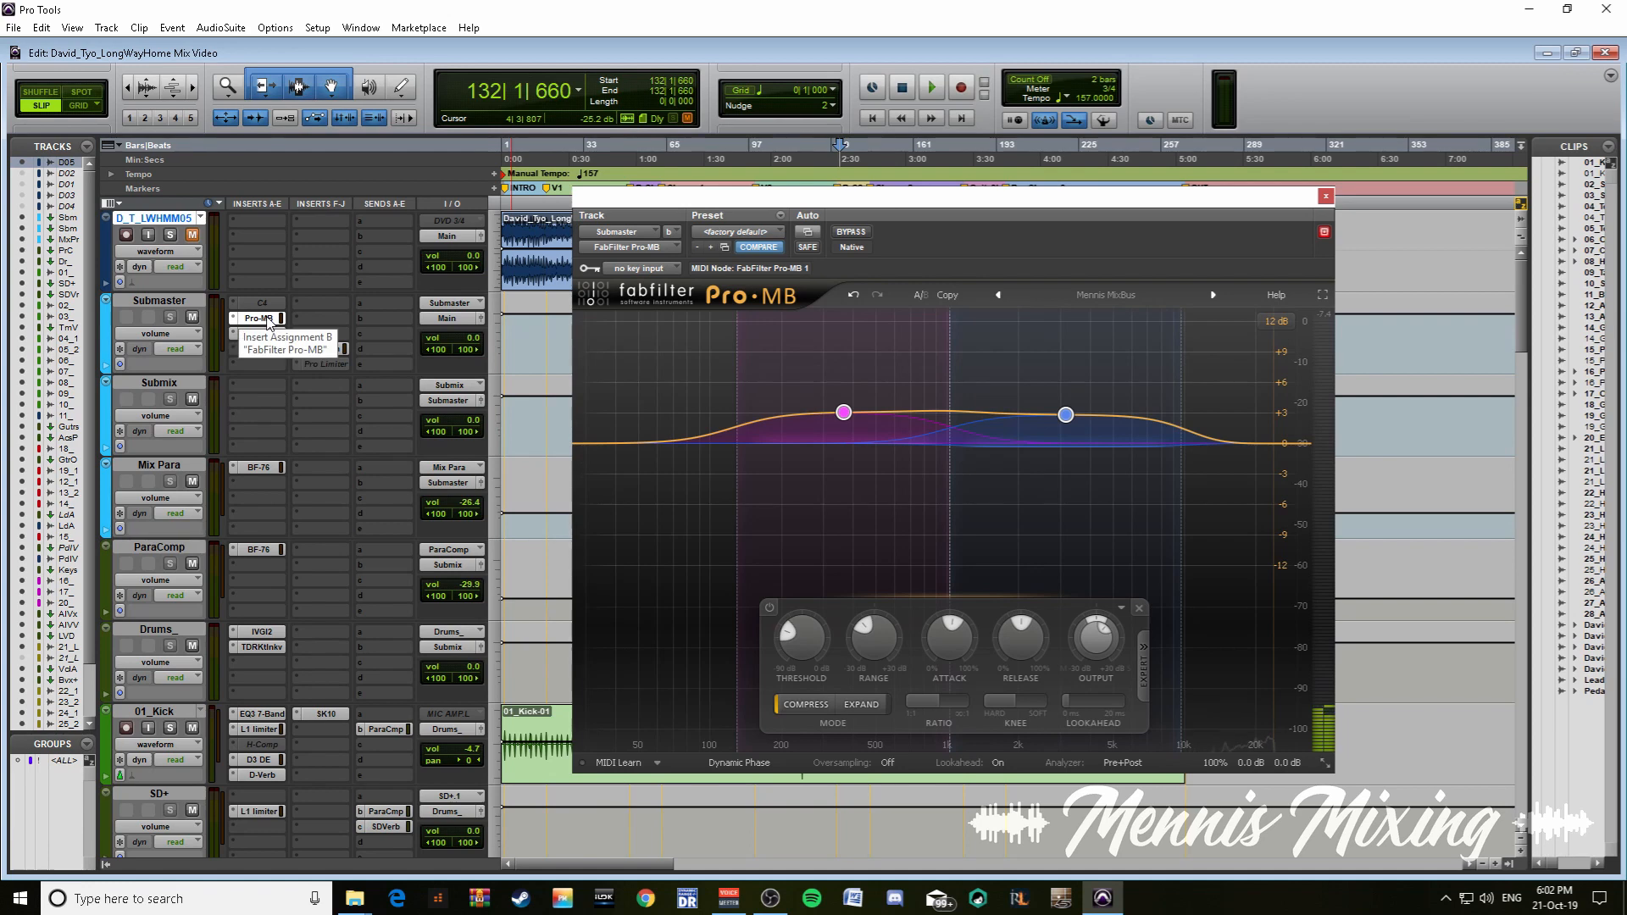
click(261, 318)
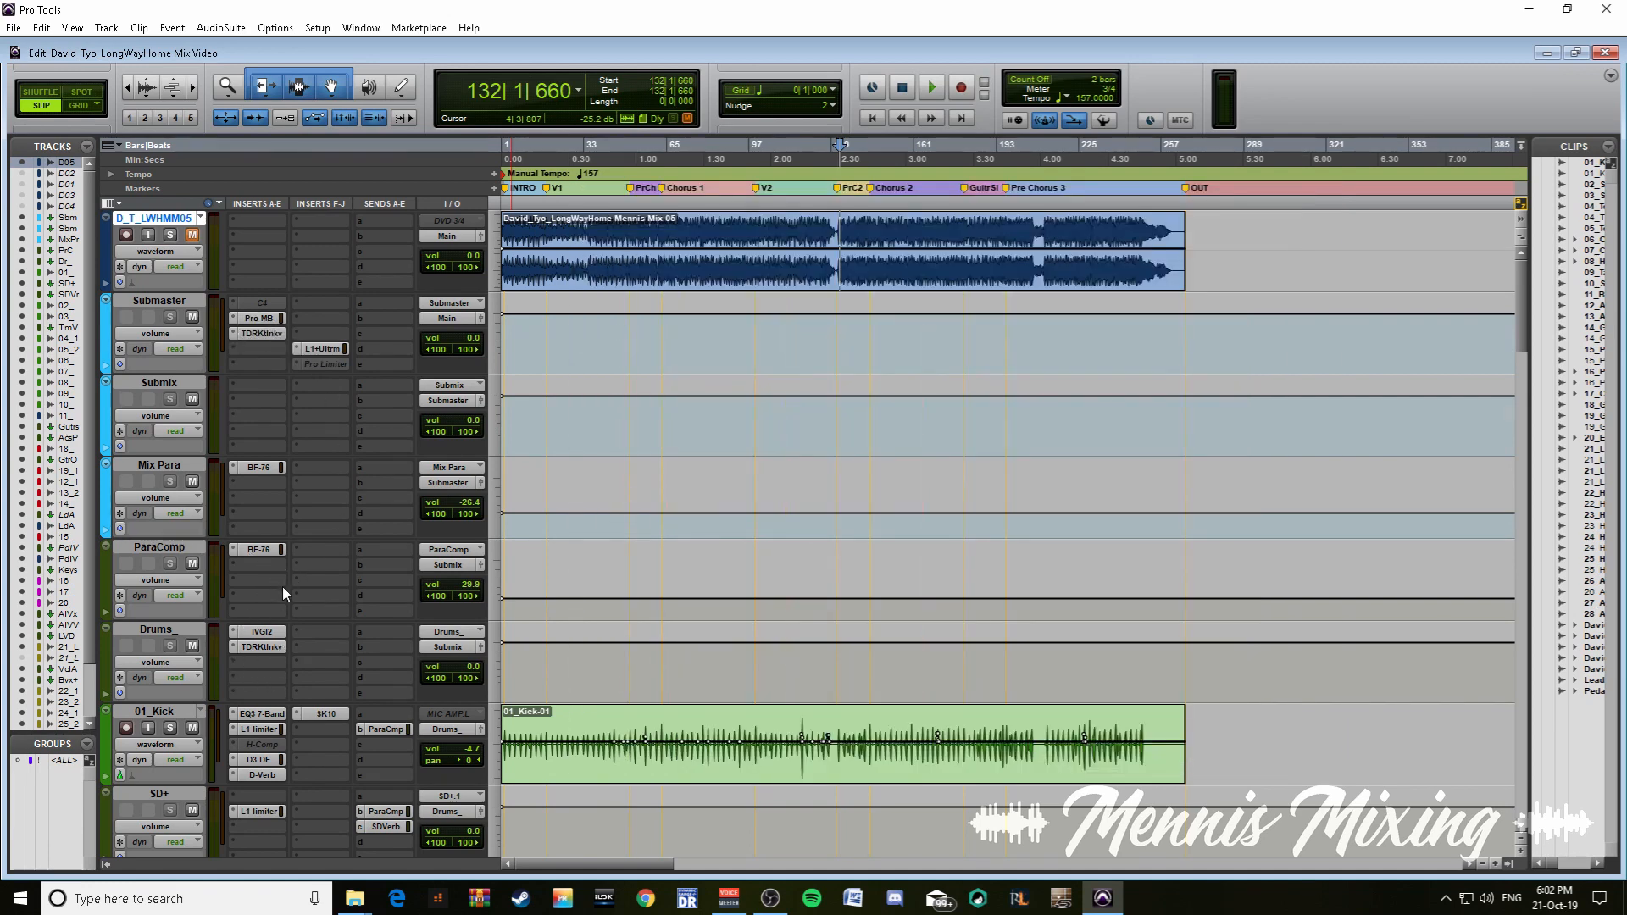
- Select the printed mix clip from about bar 131 to bar 211
scroll(282, 587, down, 2)
drag(1518, 373, 1543, 235)
mouse_move(831, 240)
mouse_down()
mouse_move(1090, 224)
mouse_move(840, 234)
mouse_up()
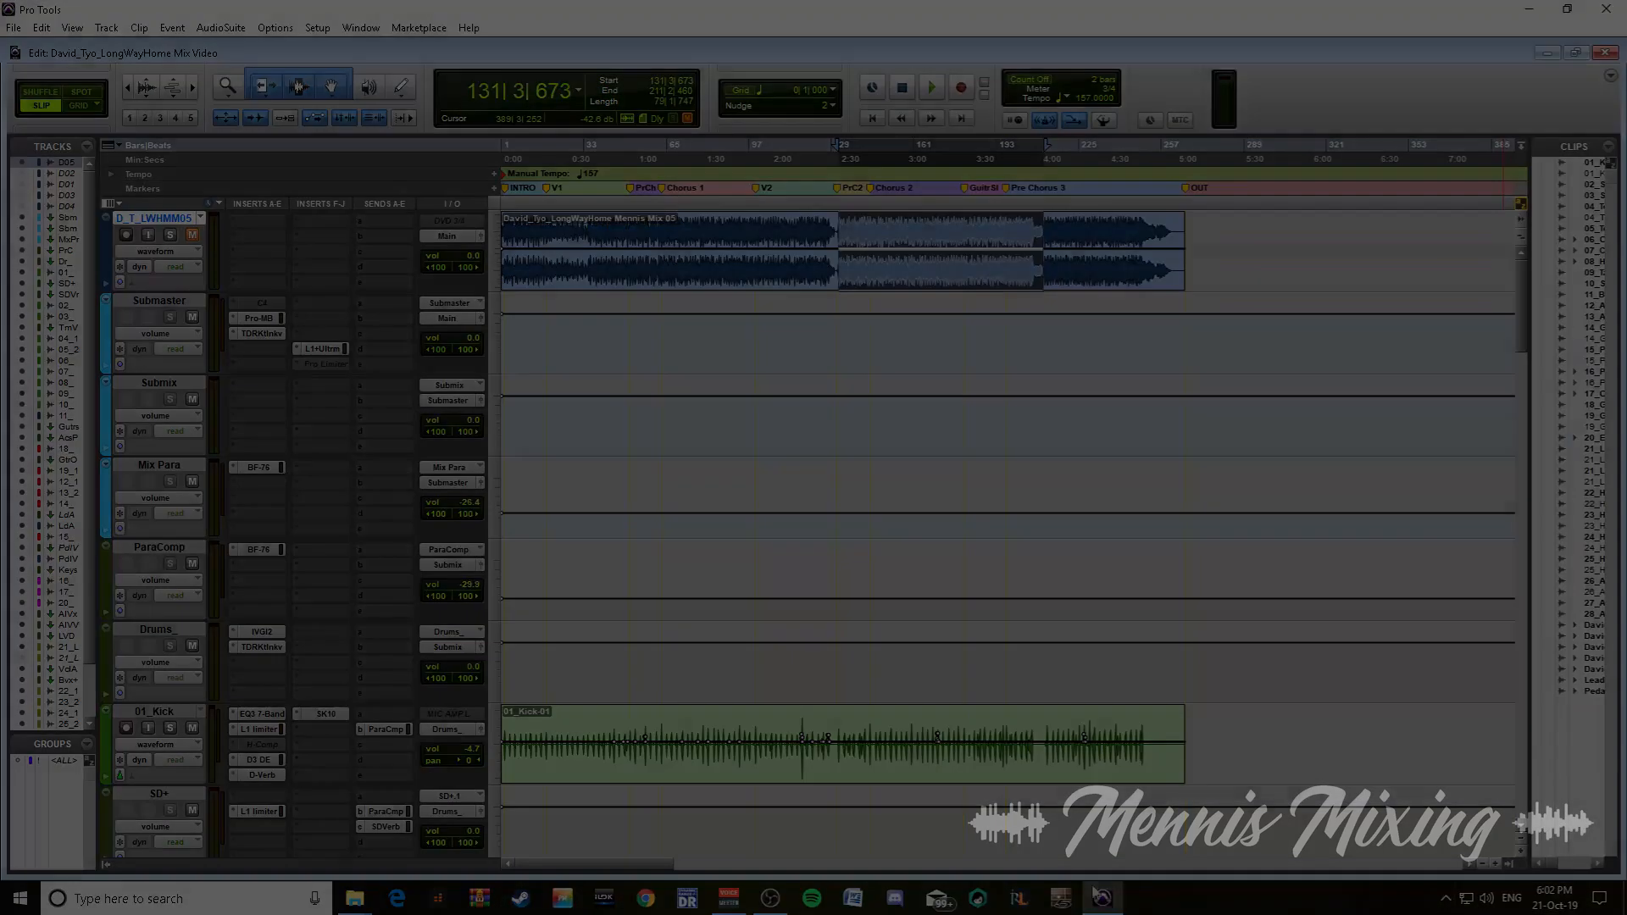